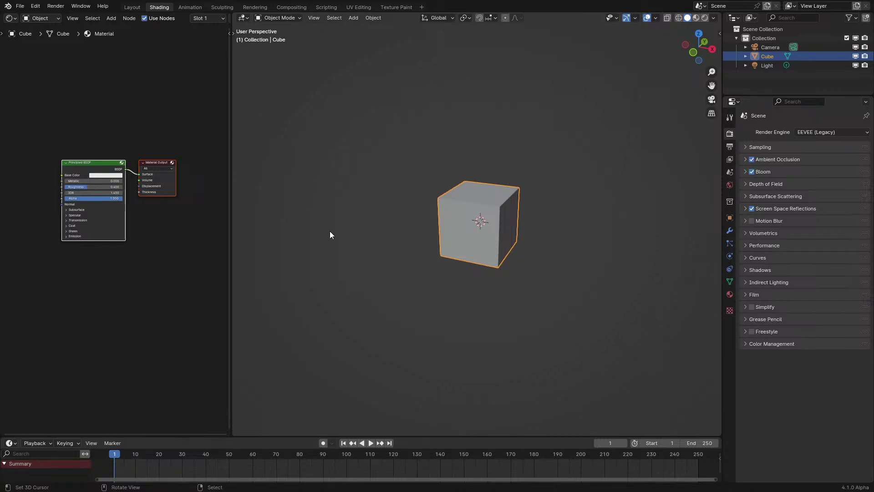
# Step: Show the floor grid and the X and Y axes in the 3D viewport
pyautogui.scroll(5, 451, 189)
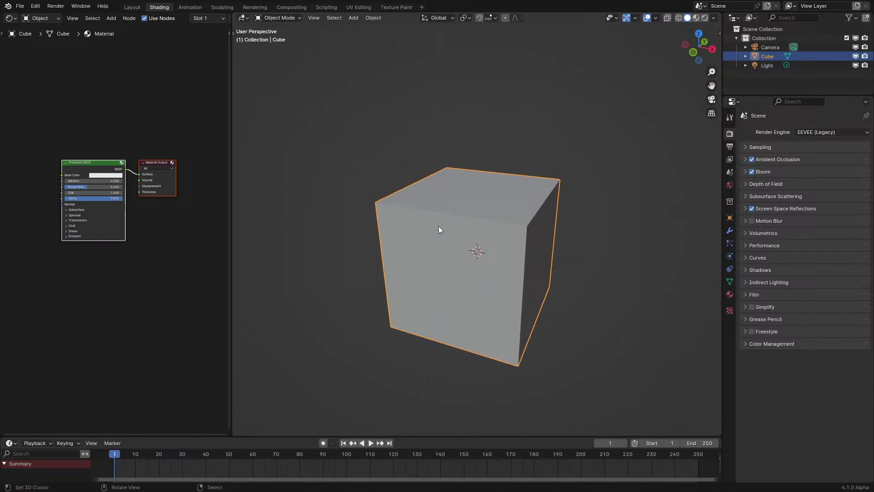
pyautogui.click(656, 18)
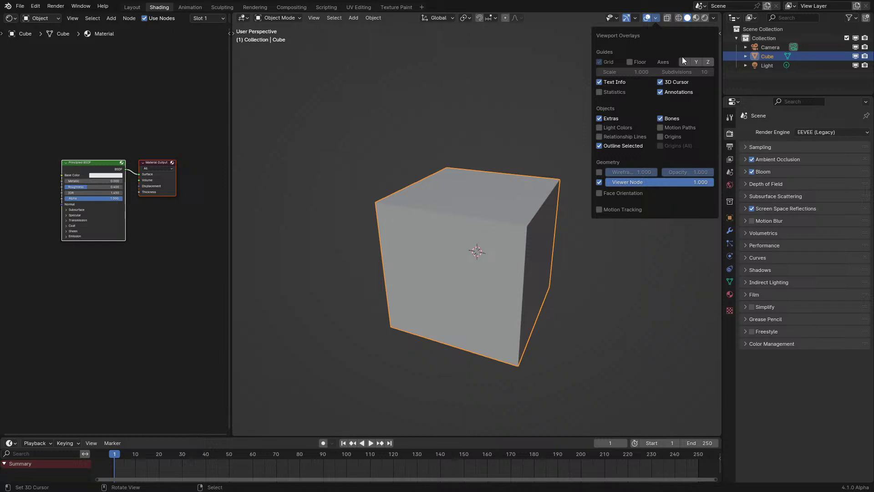
pyautogui.click(684, 61)
pyautogui.click(696, 61)
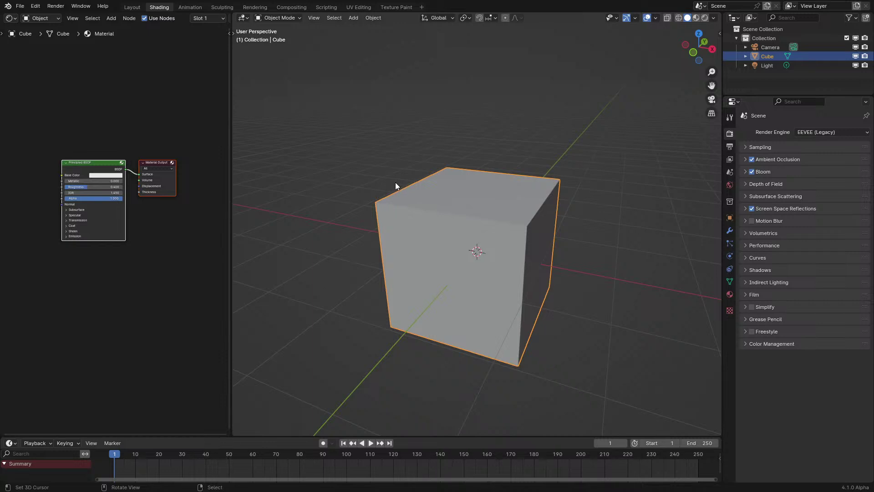
# Step: Change the shader editor to a Geometry Node editor, create a new node group for the cube, and widen that area
pyautogui.click(14, 18)
pyautogui.click(54, 90)
pyautogui.click(155, 18)
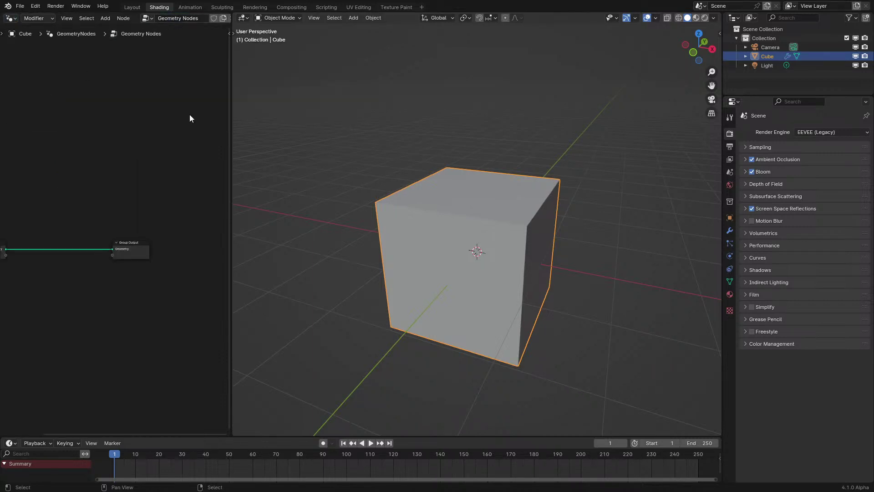
pyautogui.moveTo(231, 222); pyautogui.dragTo(314, 221)
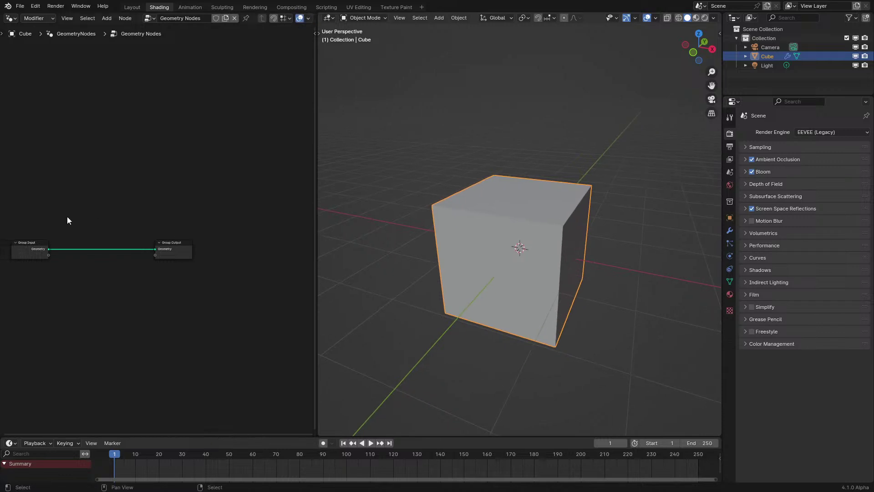
# Step: Add a Simulation Zone below the link between the Group Input and Group Output nodes
pyautogui.press('Home')
pyautogui.hotkey('shift', 'a')
pyautogui.write('simul')
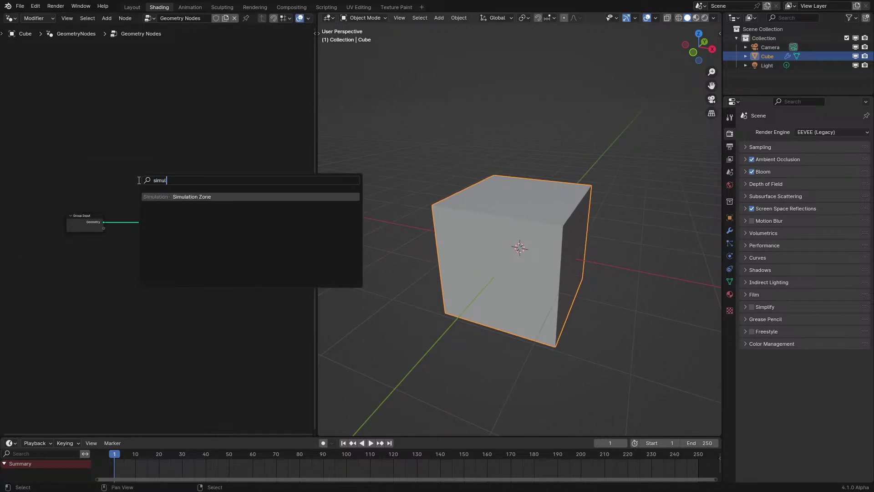
pyautogui.press('Return')
pyautogui.click(103, 285)
# Step: Widen the gap between the Group Input and Group Output nodes and enable snapping in the node editor
pyautogui.moveTo(91, 182); pyautogui.dragTo(191, 195, button='middle')
pyautogui.moveTo(108, 194); pyautogui.dragTo(274, 263)
pyautogui.press('g')
pyautogui.click(91, 262)
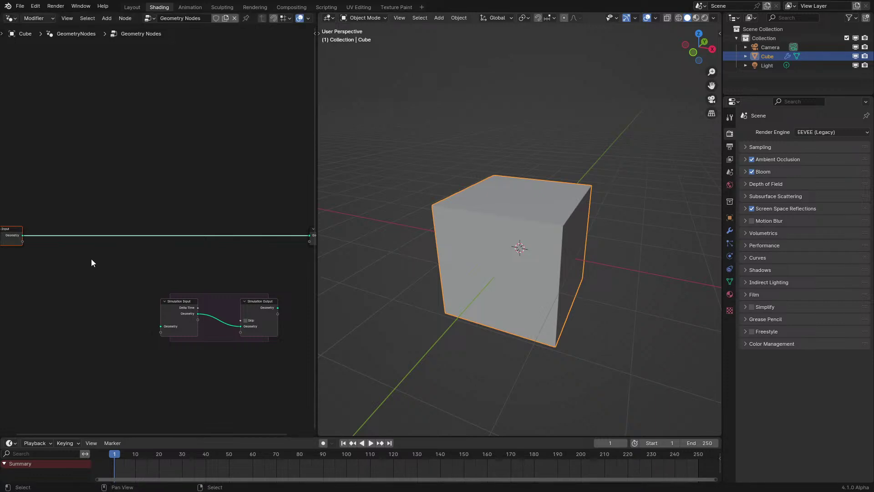
pyautogui.click(274, 18)
pyautogui.moveTo(104, 265); pyautogui.dragTo(273, 360)
# Step: Enter Edit Mode on the cube and select only its top face
pyautogui.scroll(3, 569, 234)
pyautogui.scroll(-3, 569, 234)
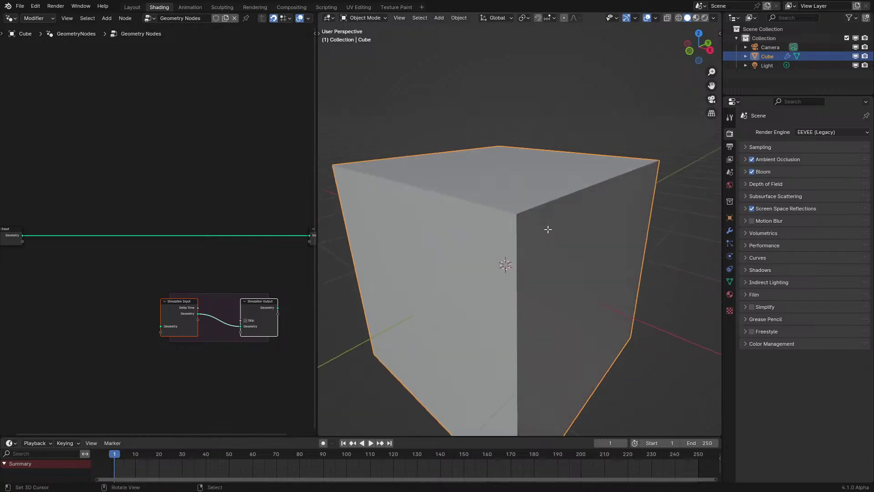
pyautogui.press('Tab')
pyautogui.moveTo(557, 232)
pyautogui.mouseDown(button='middle')
pyautogui.moveTo(576, 230)
pyautogui.moveTo(544, 236)
pyautogui.mouseUp(button='middle')
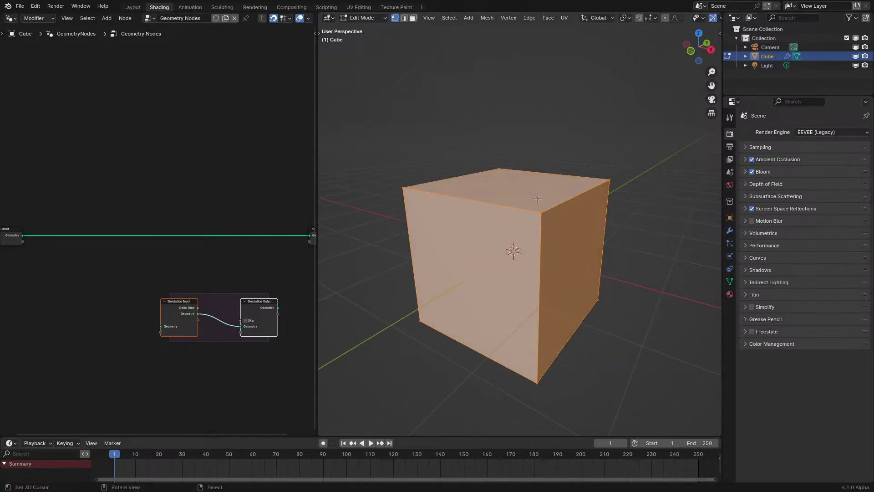
pyautogui.press('3')
pyautogui.rightClick(502, 196)
pyautogui.moveTo(502, 196); pyautogui.dragTo(499, 206, button='middle')
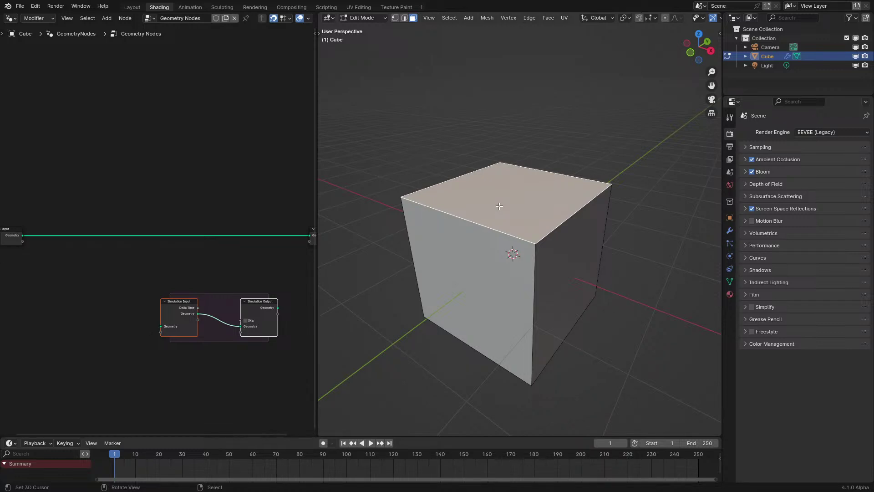
# Step: Switch to vertex selection and examine the cube's top face from several angles
pyautogui.scroll(2, 541, 178)
pyautogui.moveTo(540, 178); pyautogui.dragTo(544, 235, button='middle')
pyautogui.scroll(1, 645, 217)
pyautogui.scroll(-5, 645, 217)
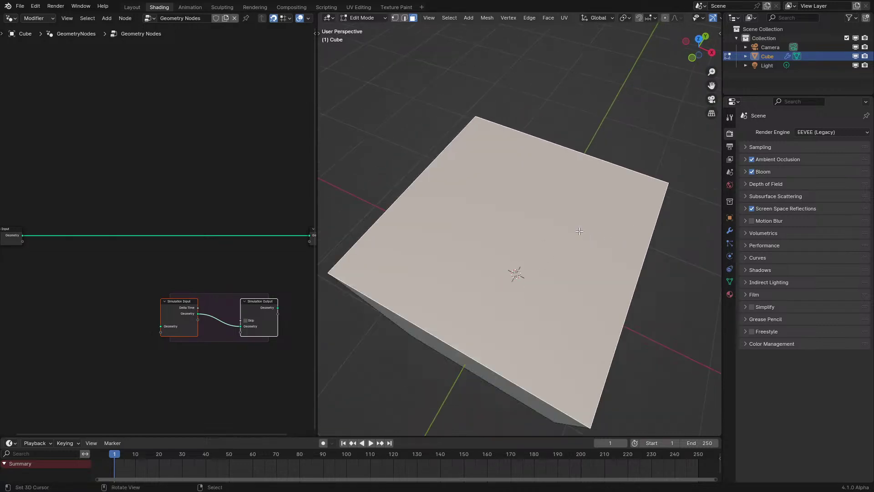
pyautogui.press('1')
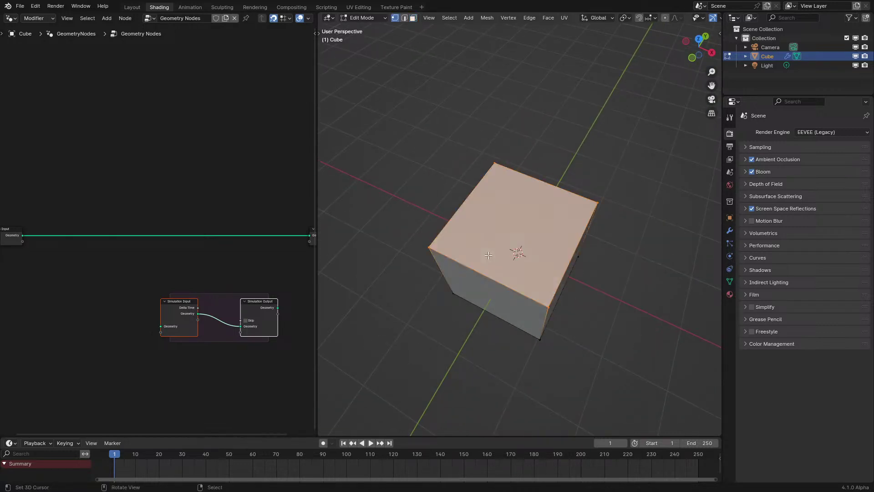
pyautogui.scroll(2, 512, 228)
pyautogui.moveTo(526, 207); pyautogui.dragTo(542, 220, button='middle')
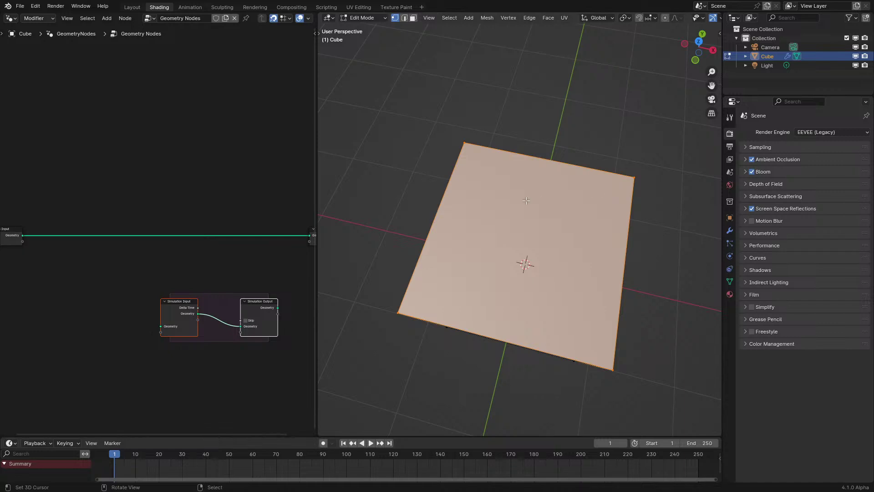
pyautogui.moveTo(519, 268); pyautogui.dragTo(512, 223, button='middle')
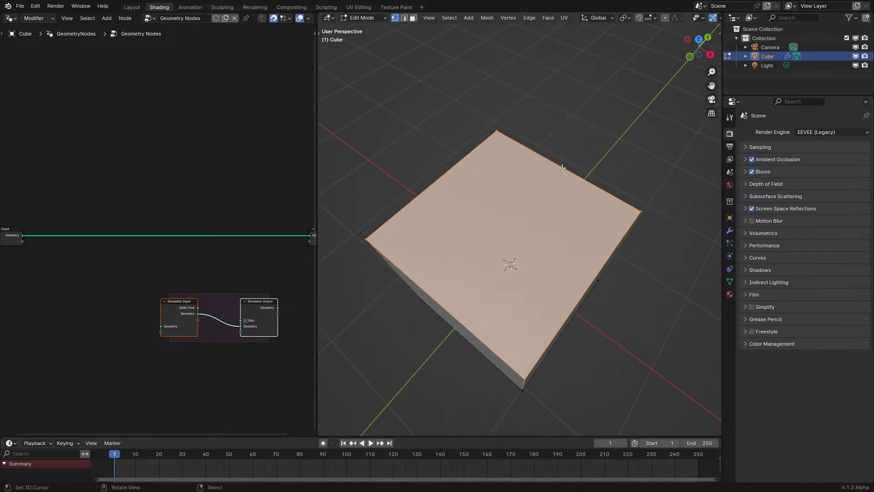
pyautogui.moveTo(428, 318); pyautogui.dragTo(523, 249, button='middle')
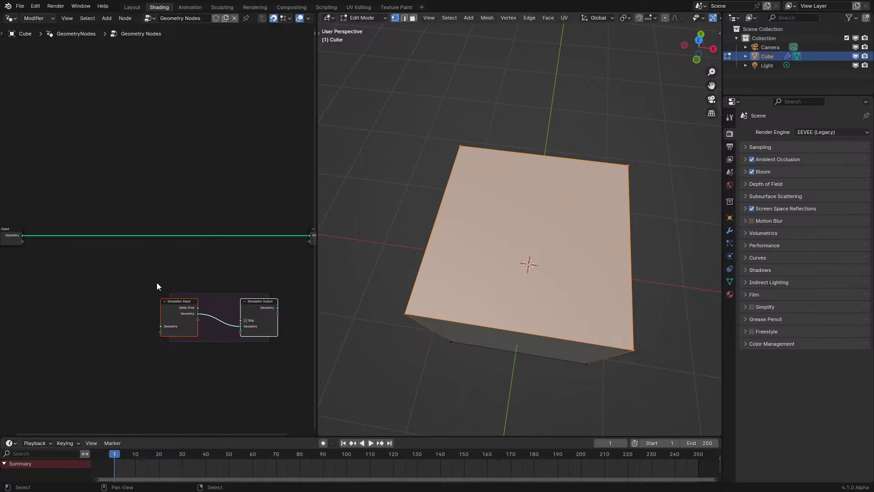
# Step: Move the Simulation Zone onto the main link and connect the Group Input's Geometry to the Simulation Input
pyautogui.moveTo(150, 262); pyautogui.dragTo(269, 347)
pyautogui.press('g')
pyautogui.click(208, 269)
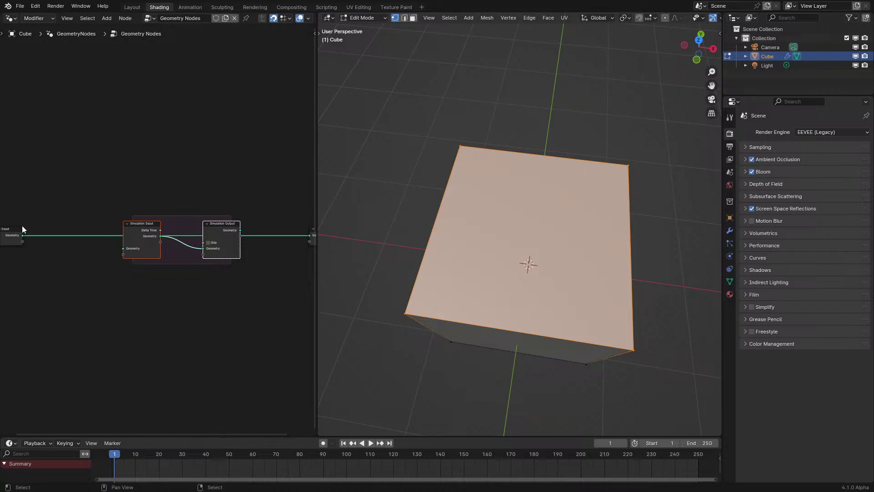
pyautogui.moveTo(22, 233); pyautogui.dragTo(123, 248)
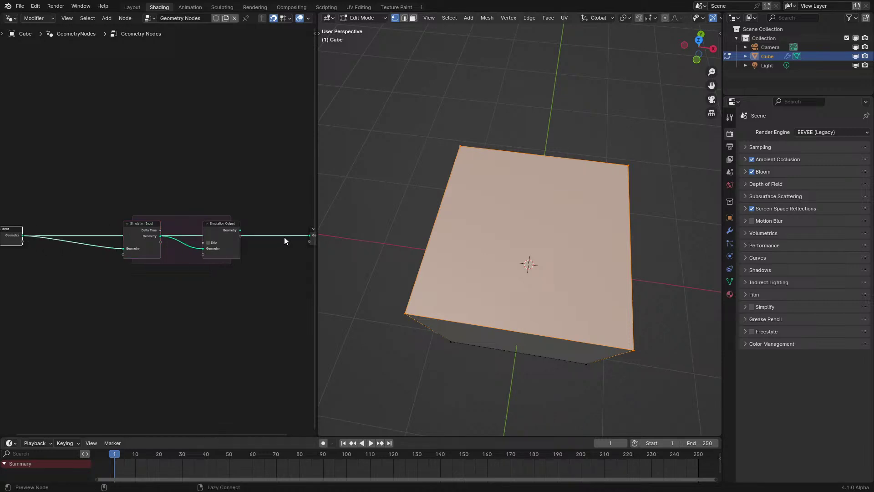
# Step: Connect the Simulation Output's Geometry to the Group Output and move the Group Input farther away from the Simulation Zone
pyautogui.keyDown('alt'); pyautogui.keyDown('shift'); pyautogui.click(227, 238); pyautogui.keyUp('shift'); pyautogui.keyUp('alt')
pyautogui.moveTo(247, 240); pyautogui.dragTo(106, 247, button='middle')
pyautogui.moveTo(111, 201); pyautogui.dragTo(261, 282)
pyautogui.press('g')
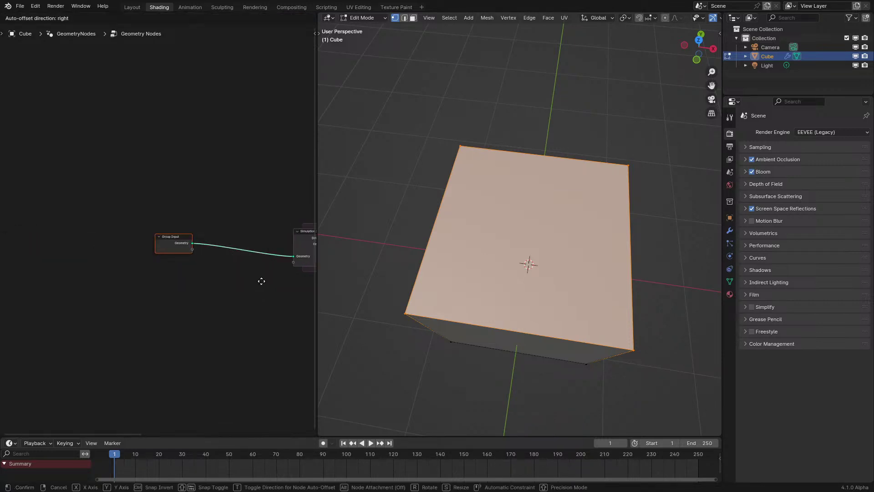
pyautogui.click(186, 282)
pyautogui.scroll(1, 204, 271)
pyautogui.moveTo(204, 272); pyautogui.dragTo(170, 279, button='middle')
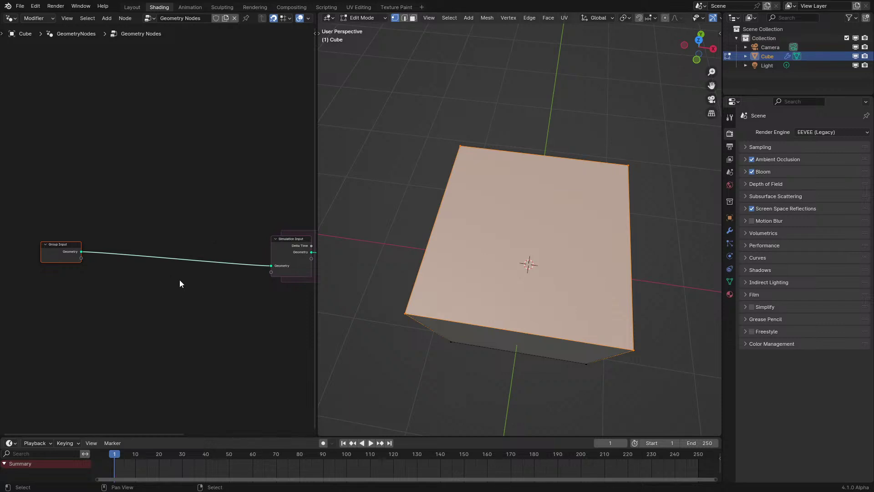
pyautogui.scroll(1, 184, 285)
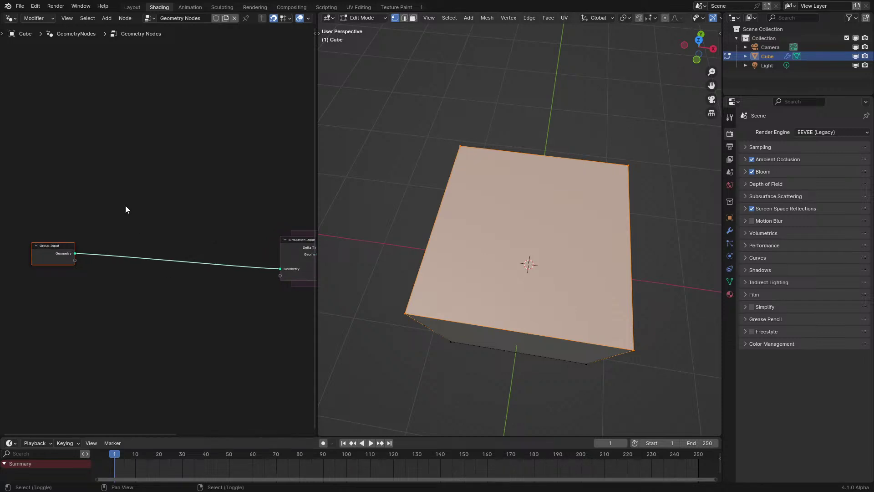
# Step: Link the Group Input's Geometry directly to the Group Output and move the Simulation Zone above that link
pyautogui.keyDown('alt'); pyautogui.keyDown('shift'); pyautogui.click(34, 263); pyautogui.keyUp('shift'); pyautogui.keyUp('alt')
pyautogui.scroll(-6, 182, 241)
pyautogui.moveTo(180, 233); pyautogui.dragTo(87, 229, button='middle')
pyautogui.moveTo(169, 201); pyautogui.dragTo(257, 284)
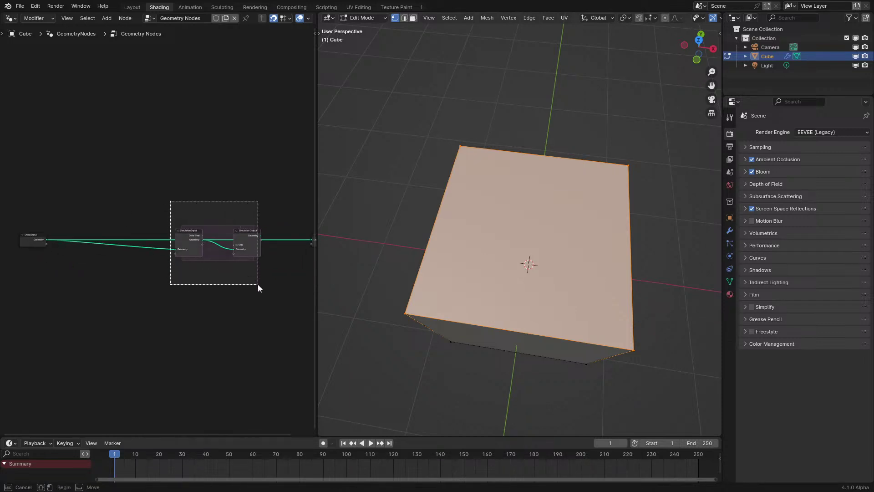
pyautogui.press('g')
pyautogui.click(256, 233)
pyautogui.scroll(3, 95, 258)
# Step: Insert a Distribute Points on Faces node into the direct link between the Group Input and Group Output
pyautogui.moveTo(110, 238); pyautogui.dragTo(160, 247, button='middle')
pyautogui.hotkey('shift', 'a')
pyautogui.write('dost')
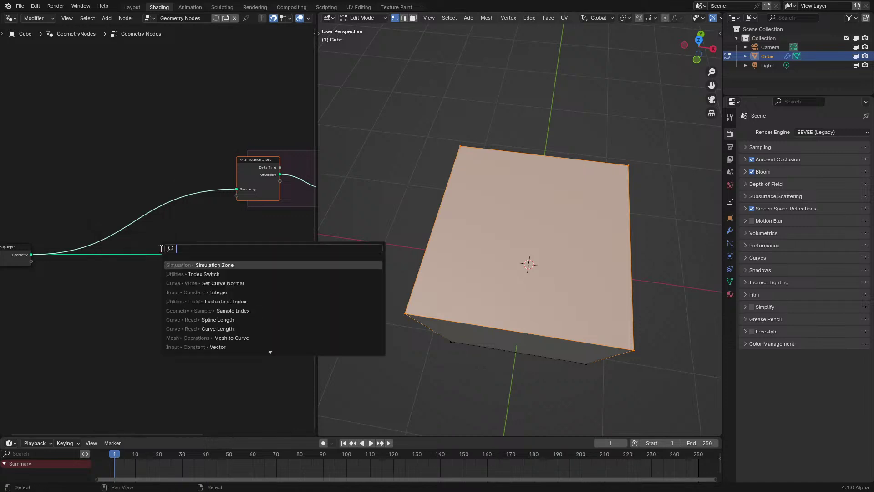
pyautogui.press('Down')
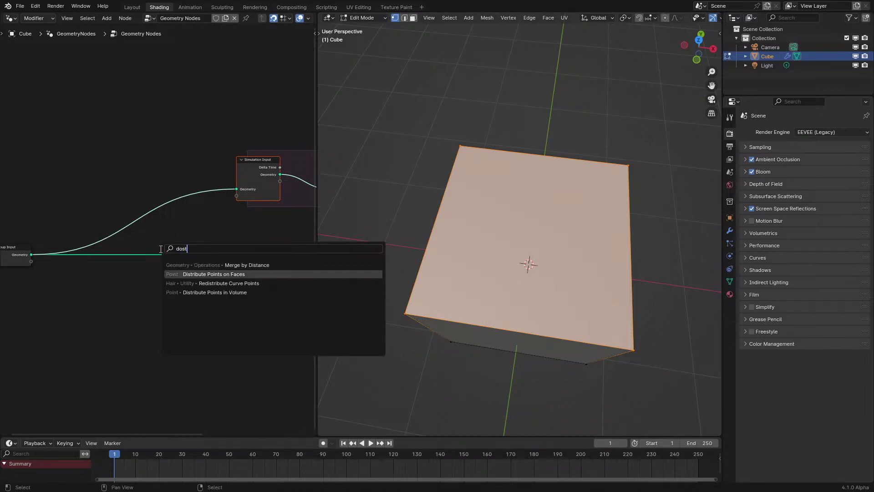
pyautogui.press('Return')
pyautogui.click(149, 242)
# Step: Set the Density of the Distribute Points on Faces node to 176.600
pyautogui.moveTo(351, 274); pyautogui.dragTo(357, 257, button='middle')
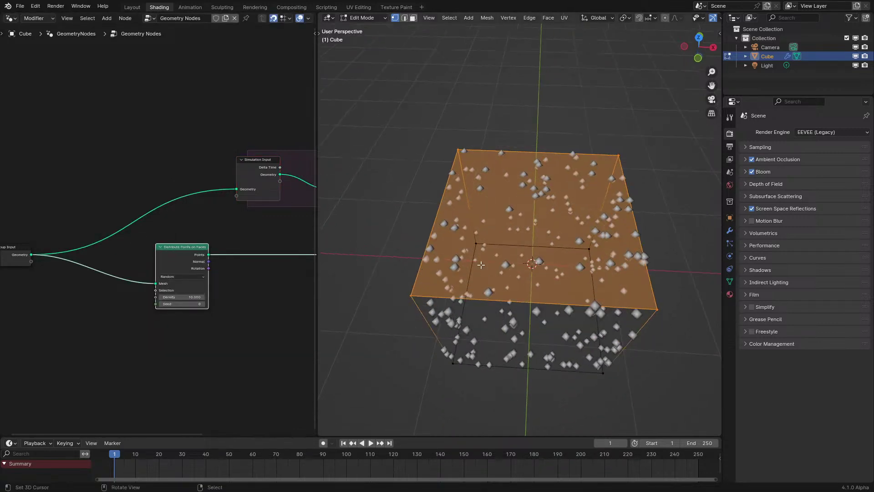
pyautogui.scroll(4, 212, 305)
pyautogui.moveTo(200, 321); pyautogui.dragTo(314, 321)
# Step: Add a Position node below the Group Input node
pyautogui.moveTo(107, 324); pyautogui.dragTo(166, 306, button='middle')
pyautogui.hotkey('shift', 'a')
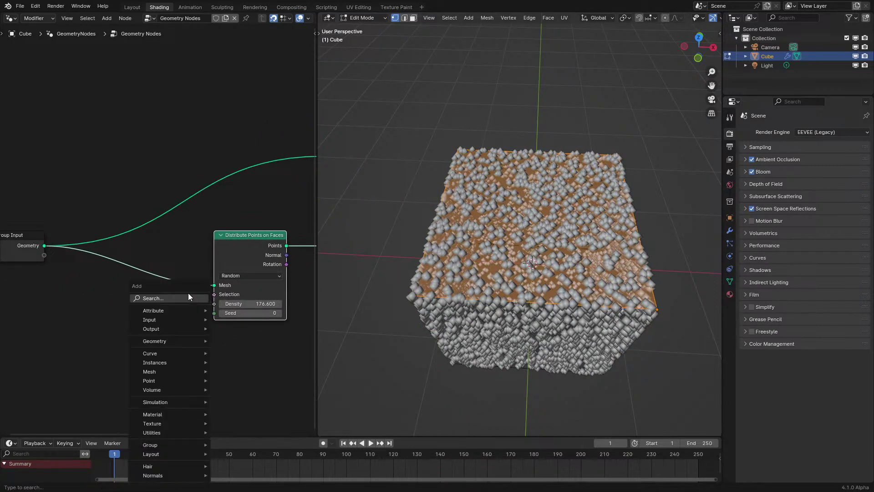
pyautogui.write('pos')
pyautogui.press('Return')
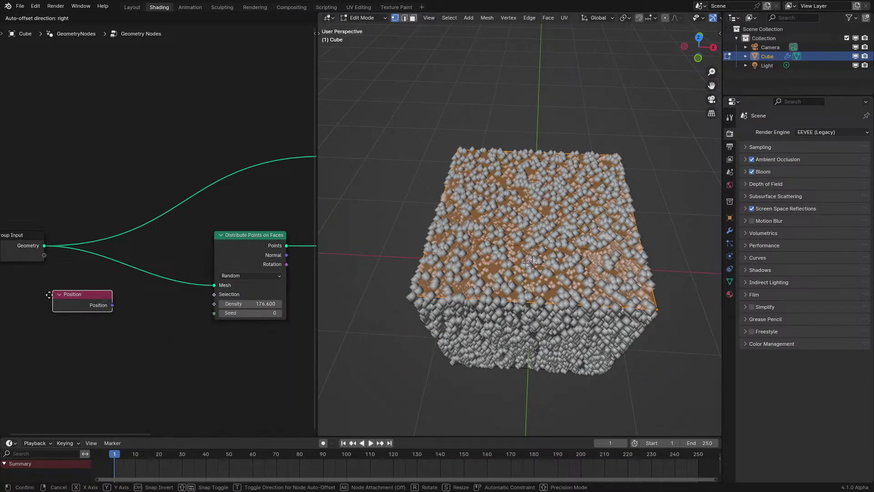
pyautogui.click(34, 301)
# Step: Connect a new Separate XYZ node to the Position output and shift both nodes to make room beside the distribute node
pyautogui.hotkey('shift', 'a')
pyautogui.write('sepa')
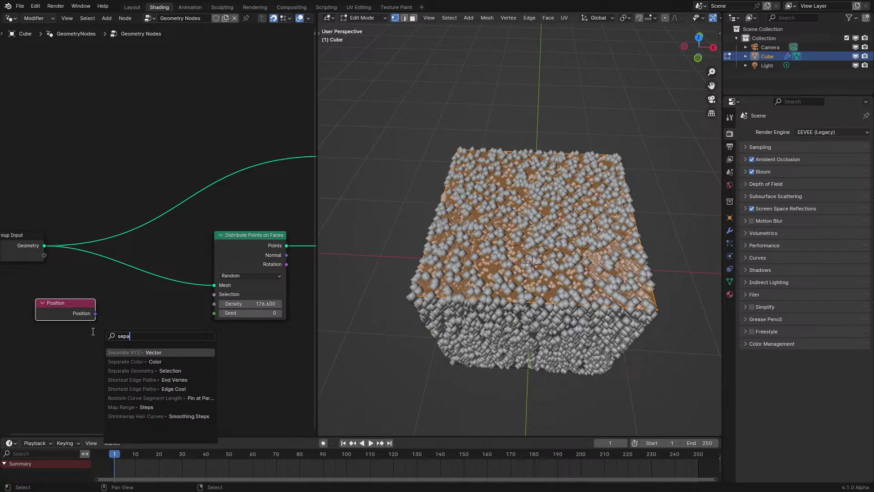
pyautogui.press('Return')
pyautogui.click(92, 331)
pyautogui.moveTo(78, 303); pyautogui.dragTo(44, 336)
pyautogui.moveTo(31, 302); pyautogui.dragTo(163, 382)
pyautogui.press('g')
pyautogui.click(81, 378)
# Step: Feed the separated Z value into a new Greater Than compare node and connect its Result to the distribute node's Selection
pyautogui.moveTo(79, 358); pyautogui.dragTo(125, 346)
pyautogui.write('gr')
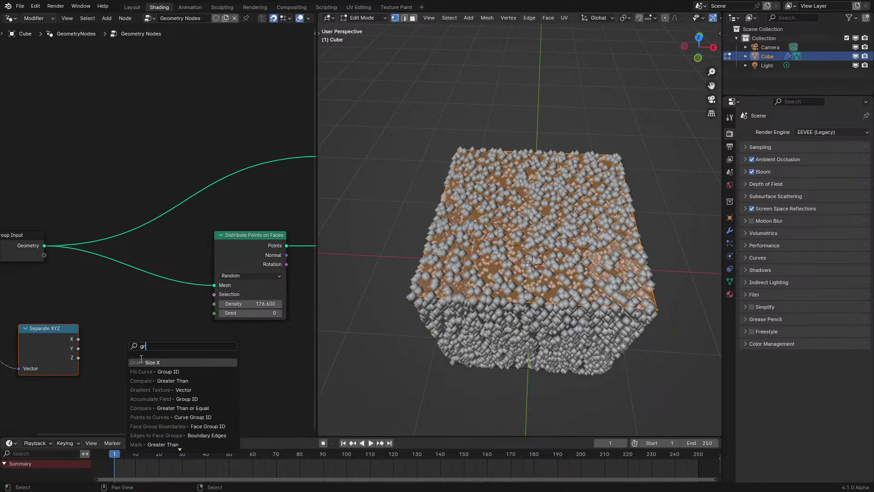
pyautogui.click(156, 381)
pyautogui.click(145, 360)
pyautogui.moveTo(171, 331); pyautogui.dragTo(214, 294)
# Step: Set the Greater Than node's B value to -0.100 and return the cube to Object Mode
pyautogui.moveTo(138, 370)
pyautogui.mouseDown()
pyautogui.moveTo(157, 371)
pyautogui.moveTo(137, 371)
pyautogui.mouseUp()
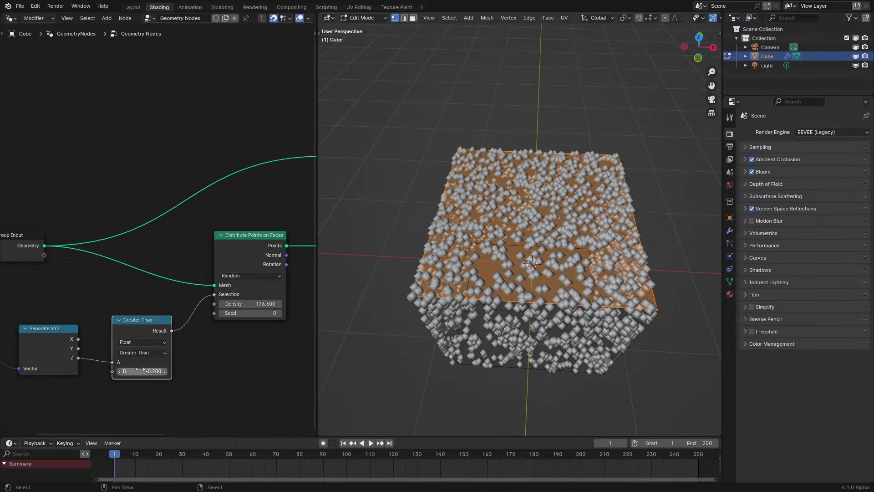
pyautogui.moveTo(525, 330); pyautogui.dragTo(496, 294, button='middle')
pyautogui.scroll(-1, 483, 287)
pyautogui.press('Tab')
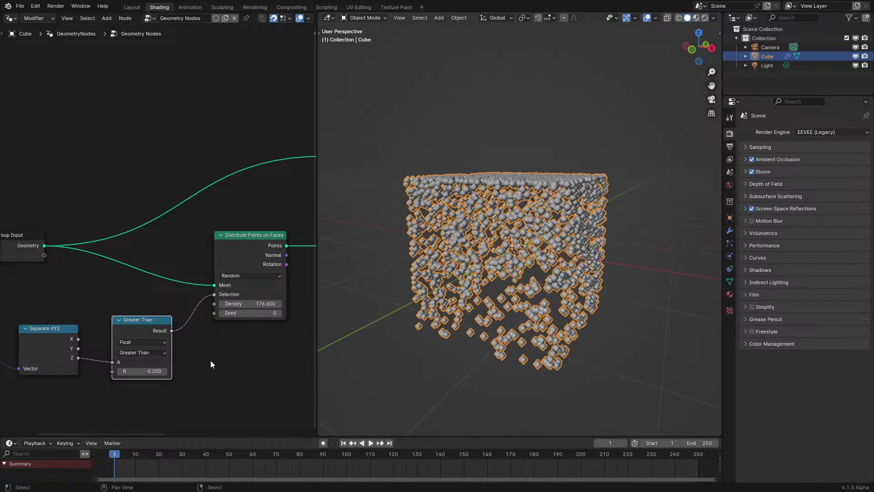
pyautogui.moveTo(148, 371)
pyautogui.mouseDown()
pyautogui.moveTo(132, 371)
pyautogui.moveTo(172, 371)
pyautogui.moveTo(152, 371)
pyautogui.mouseUp()
pyautogui.moveTo(411, 337)
pyautogui.mouseDown(button='middle')
pyautogui.moveTo(464, 326)
pyautogui.moveTo(411, 321)
pyautogui.mouseUp(button='middle')
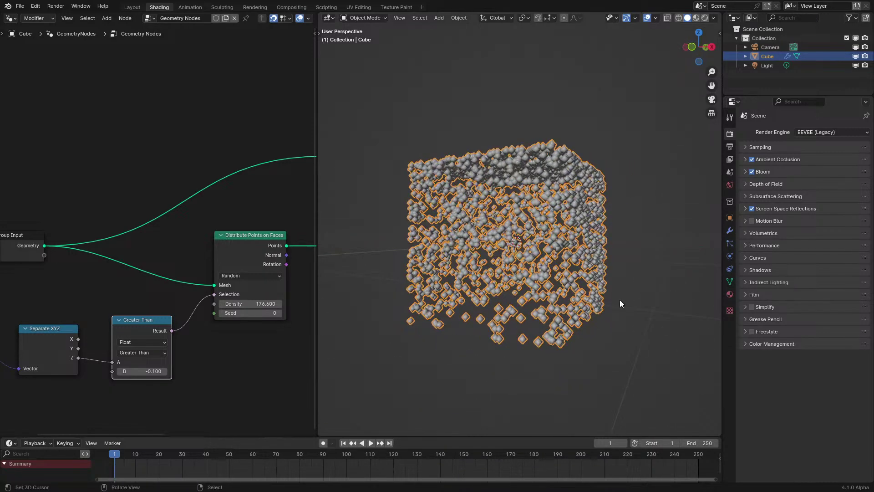
# Step: Examine the distributed points against the cube mesh in Edit Mode, and return to Object Mode
pyautogui.press('Tab')
pyautogui.moveTo(533, 325); pyautogui.dragTo(549, 287, button='middle')
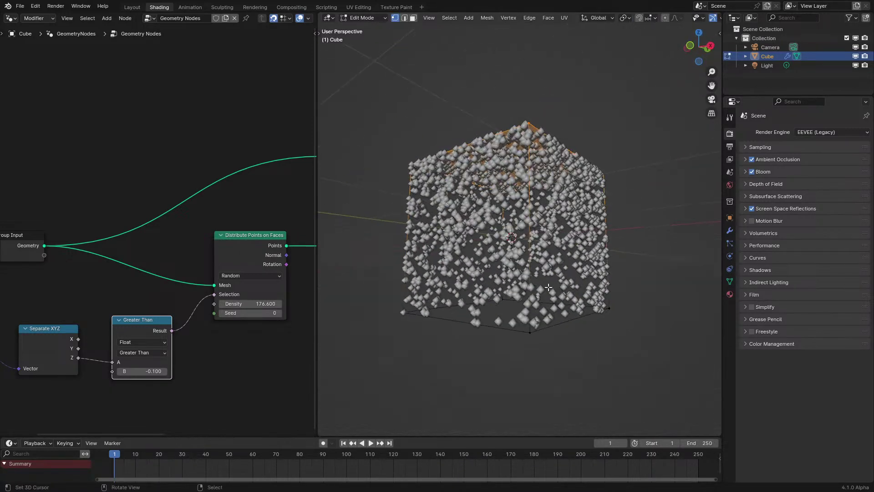
pyautogui.press('Tab')
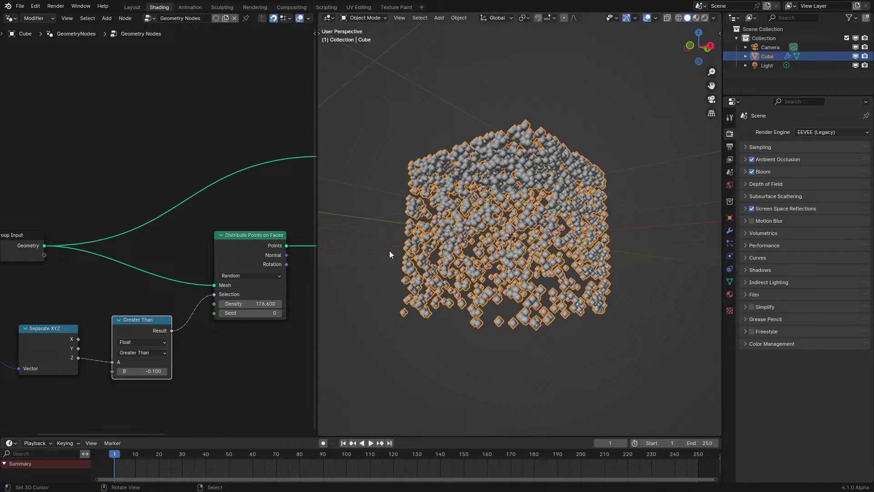
pyautogui.moveTo(389, 250); pyautogui.dragTo(410, 280, button='middle')
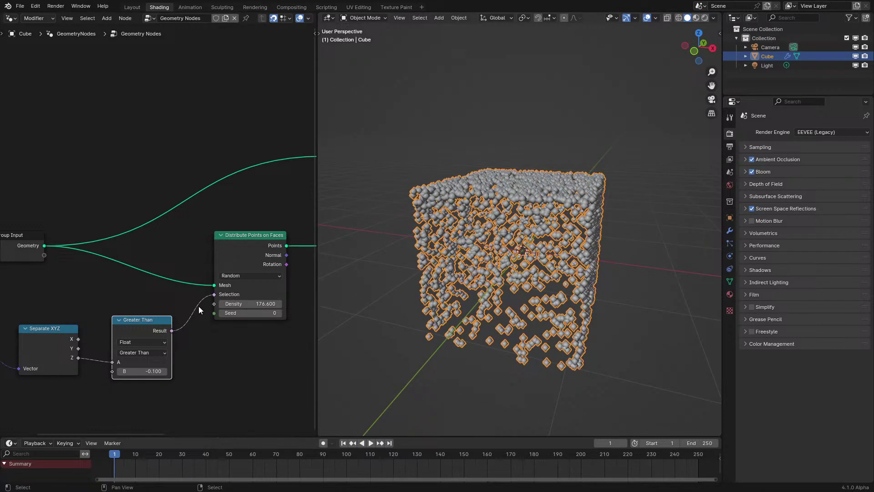
# Step: Cut the link from the Greater Than node to Selection and move the Distribute Points on Faces node closer to the Group Input
pyautogui.keyDown('ctrl'); pyautogui.moveTo(193, 306); pyautogui.dragTo(209, 298, button='right'); pyautogui.keyUp('ctrl')
pyautogui.moveTo(248, 248); pyautogui.dragTo(145, 231)
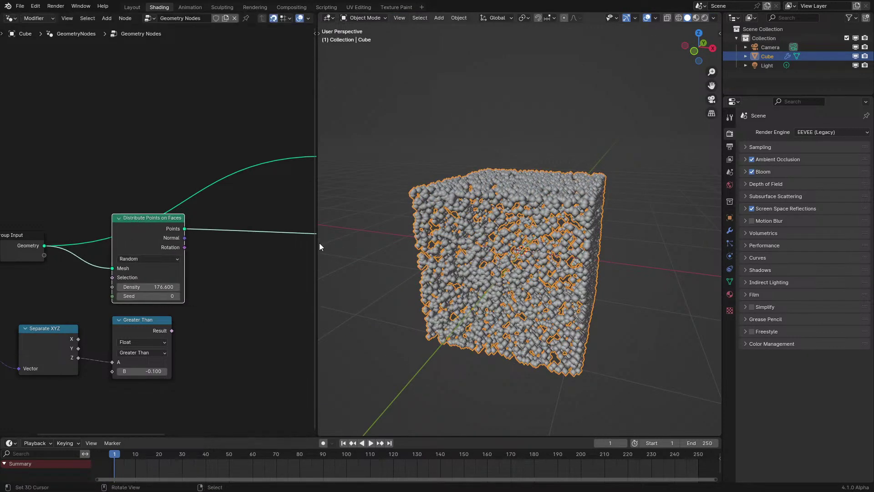
# Step: Insert a Delete Geometry node after Distribute Points on Faces and connect the Greater Than Result to its Selection
pyautogui.press('q')
pyautogui.hotkey('shift', 'a')
pyautogui.click(266, 239)
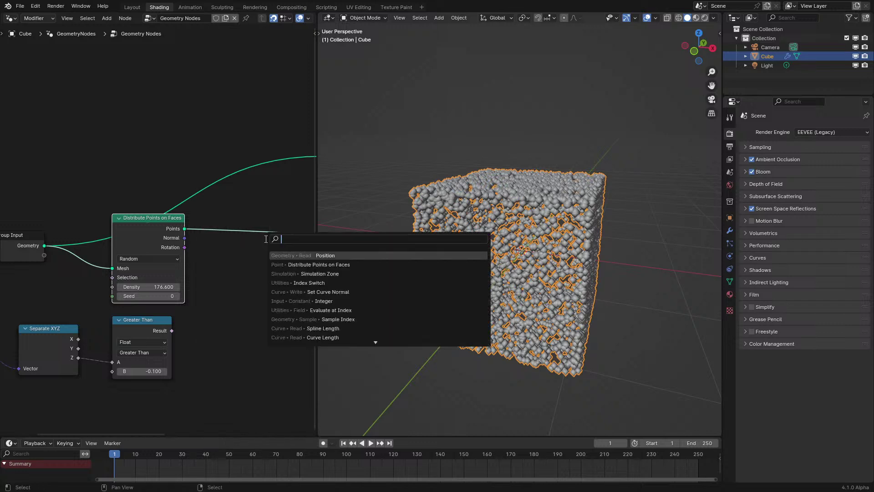
pyautogui.write('de')
pyautogui.press('Return')
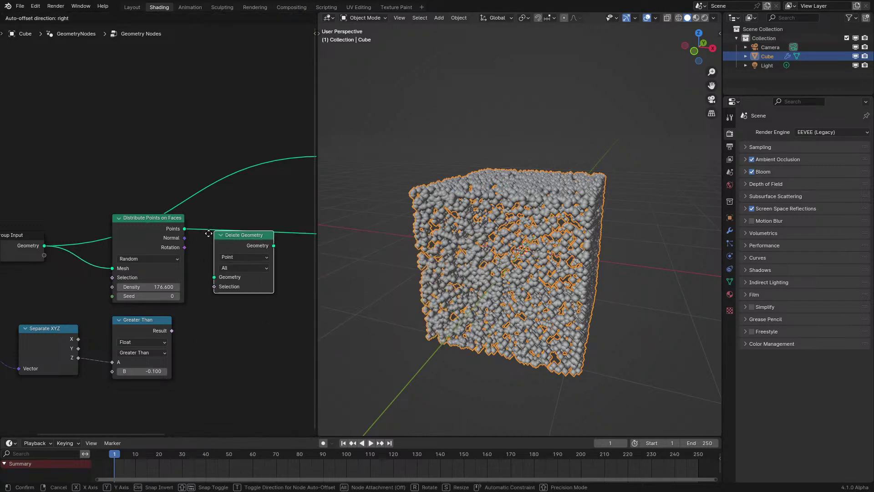
pyautogui.click(217, 250)
pyautogui.moveTo(172, 330); pyautogui.dragTo(223, 277)
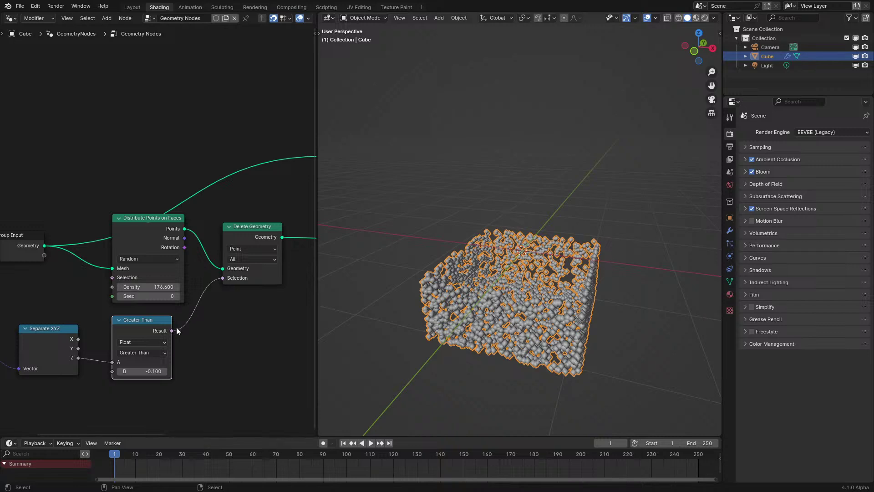
# Step: Add a Not node between the Greater Than Result and Delete Geometry's Selection, and collapse it beneath the Delete Geometry node
pyautogui.hotkey('shift', 'a')
pyautogui.write('not')
pyautogui.press('Return')
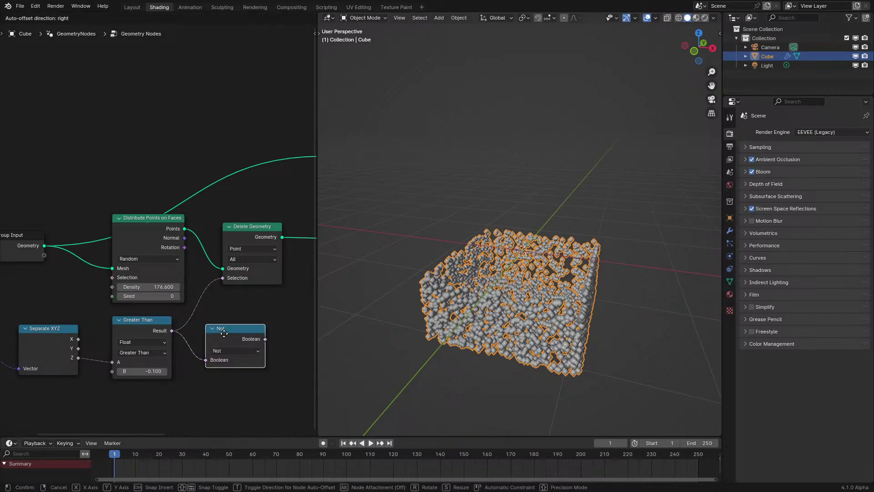
pyautogui.moveTo(266, 339); pyautogui.dragTo(225, 277)
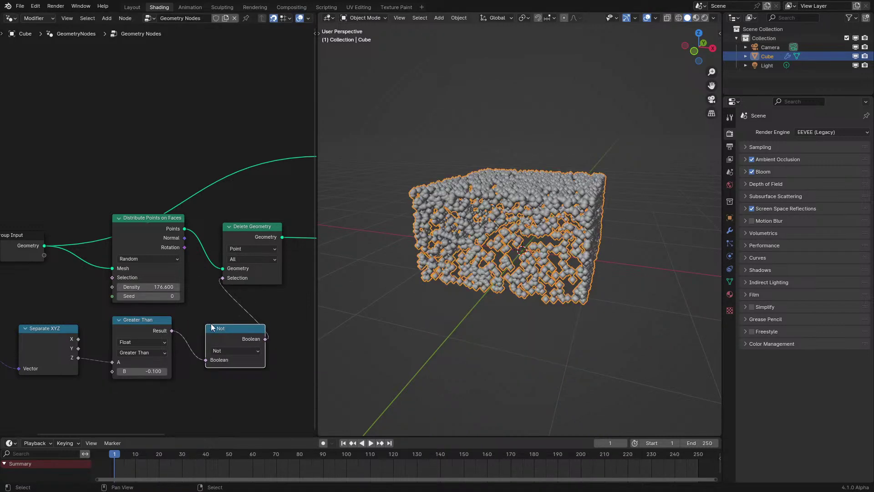
pyautogui.press('h')
pyautogui.press('g')
pyautogui.click(233, 294)
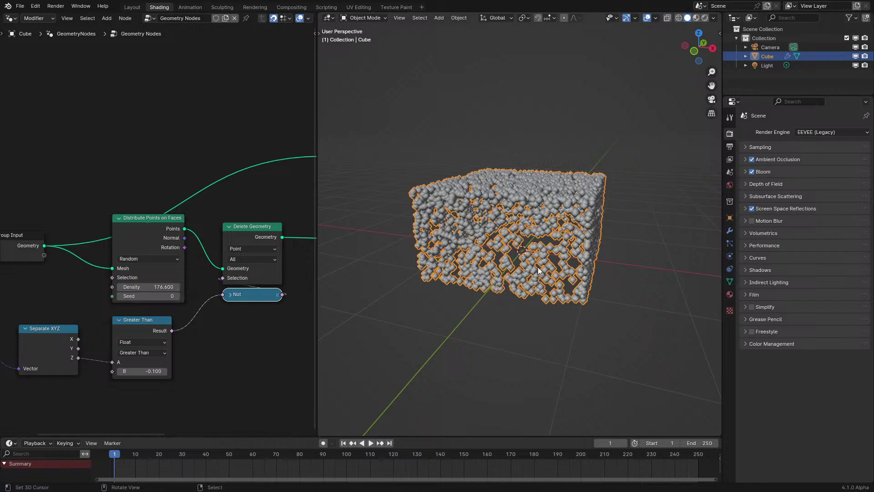
pyautogui.moveTo(540, 271); pyautogui.dragTo(569, 246, button='middle')
pyautogui.moveTo(141, 371)
pyautogui.keyDown('shift'); pyautogui.mouseDown()
pyautogui.moveTo(114, 371)
pyautogui.moveTo(146, 364)
pyautogui.mouseUp(); pyautogui.keyUp('shift')
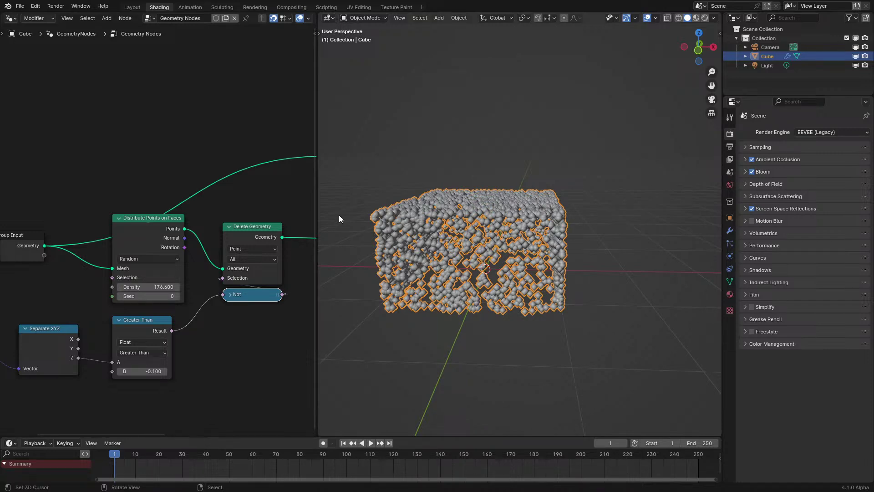
pyautogui.moveTo(515, 257); pyautogui.dragTo(503, 270, button='middle')
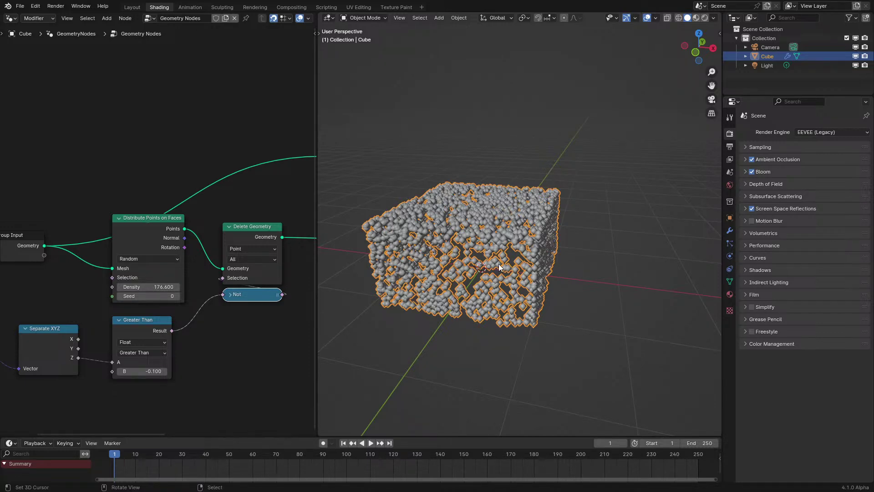
pyautogui.moveTo(483, 214); pyautogui.dragTo(515, 255, button='middle')
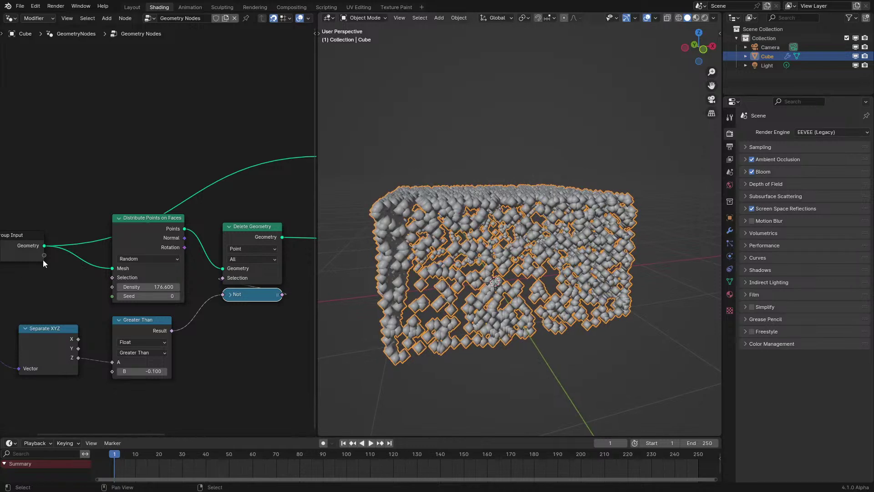
# Step: Insert a Store Named Attribute node before Distribute Points on Faces, with data type Vector and name UVMap
pyautogui.moveTo(43, 262); pyautogui.dragTo(153, 261, button='middle')
pyautogui.click(17, 235)
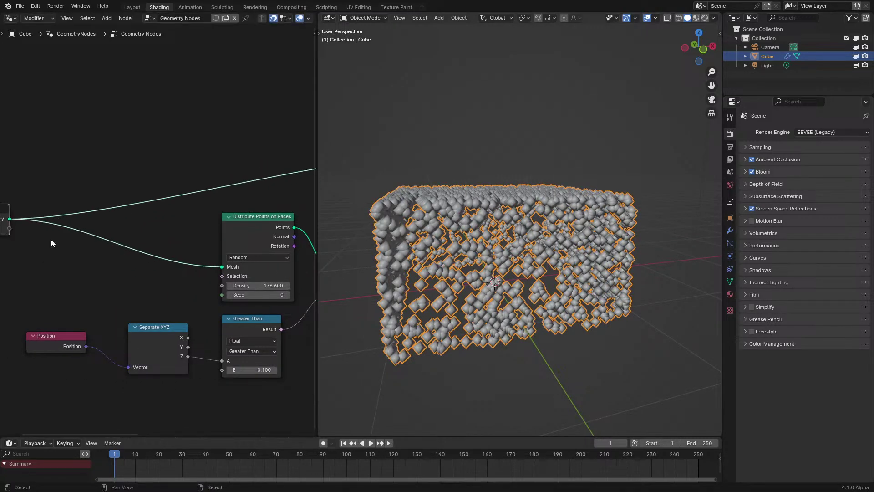
pyautogui.press('q')
pyautogui.click(112, 257)
pyautogui.click(111, 214)
pyautogui.click(132, 239)
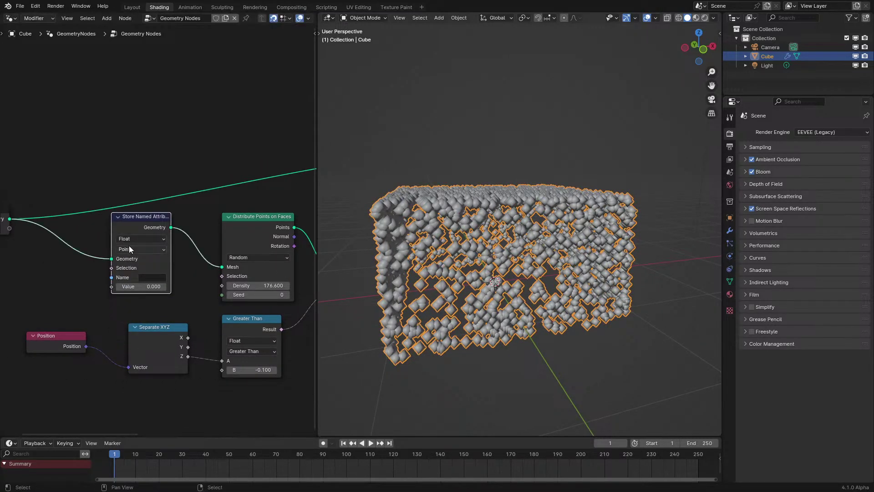
pyautogui.click(132, 258)
pyautogui.click(148, 278)
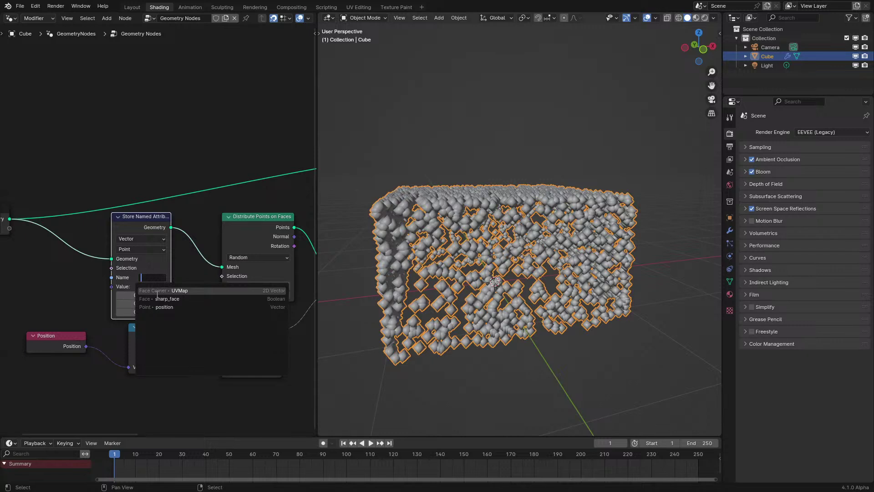
pyautogui.click(160, 291)
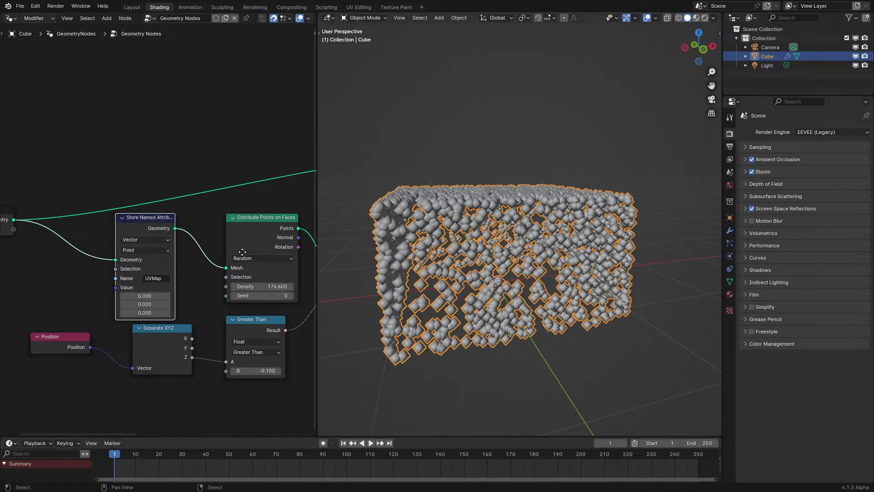
# Step: Add a Named Attribute node below the Delete Geometry node and set it to read the UVMap attribute
pyautogui.moveTo(240, 249); pyautogui.dragTo(184, 280, button='middle')
pyautogui.scroll(-3, 130, 274)
pyautogui.moveTo(30, 249); pyautogui.dragTo(167, 277)
pyautogui.moveTo(210, 276); pyautogui.dragTo(40, 218, button='middle')
pyautogui.scroll(5, 145, 228)
pyautogui.press('q')
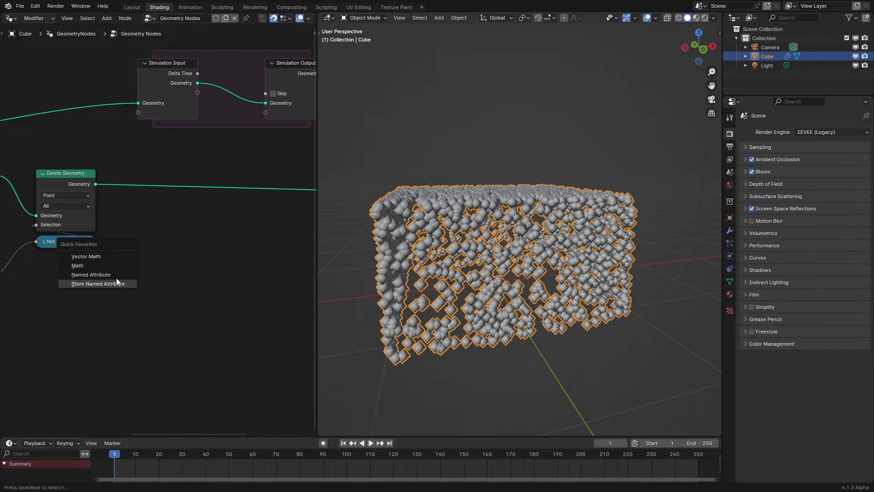
pyautogui.click(115, 275)
pyautogui.click(55, 275)
pyautogui.click(107, 315)
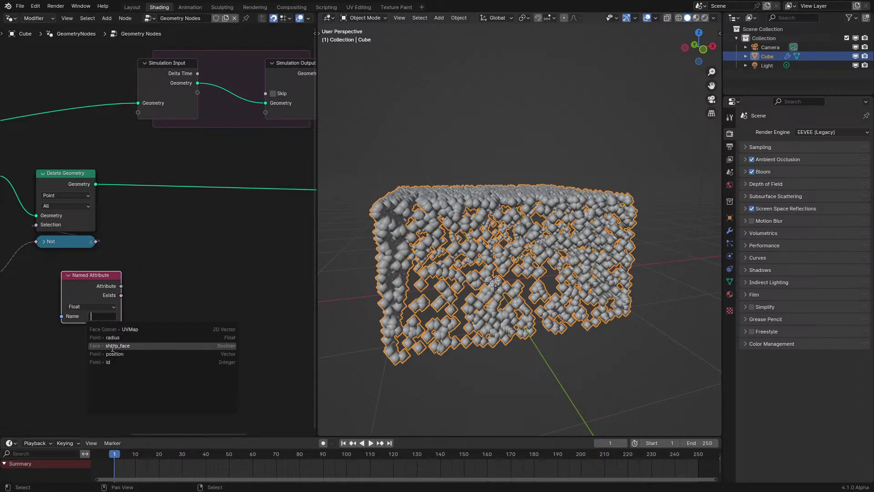
pyautogui.click(119, 328)
# Step: Preview the distributed points in a Viewer node with the UVMap attribute as its value
pyautogui.scroll(-1, 46, 222)
pyautogui.keyDown('ctrl'); pyautogui.keyDown('shift'); pyautogui.click(45, 222); pyautogui.keyUp('shift'); pyautogui.keyUp('ctrl')
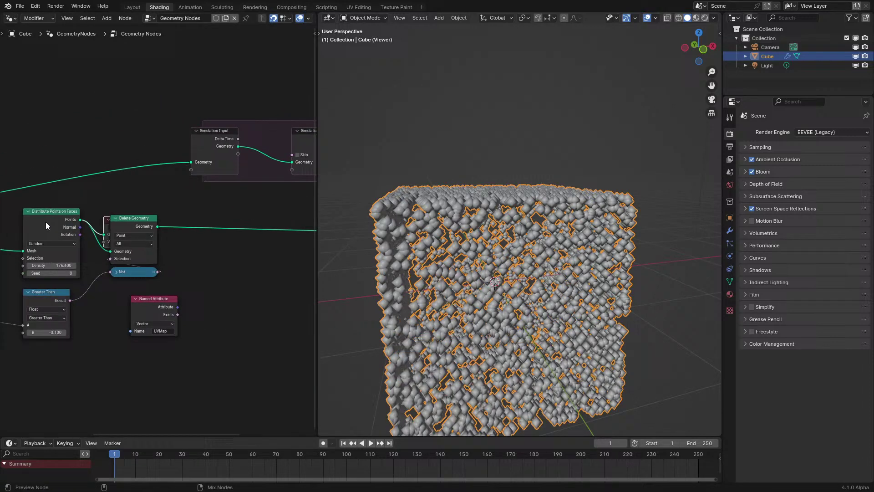
pyautogui.keyDown('ctrl'); pyautogui.keyDown('shift'); pyautogui.click(154, 315); pyautogui.keyUp('shift'); pyautogui.keyUp('ctrl')
# Step: Delete the Store Named Attribute node and move the Group Input node back beside Distribute Points on Faces
pyautogui.scroll(-1, 200, 295)
pyautogui.moveTo(55, 241); pyautogui.dragTo(251, 246, button='middle')
pyautogui.click(178, 231)
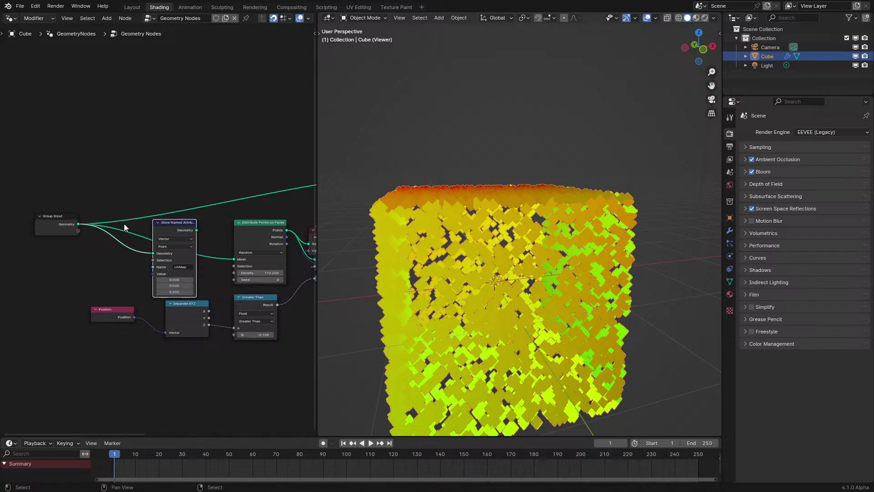
pyautogui.press('x')
pyautogui.moveTo(52, 221); pyautogui.dragTo(163, 214)
pyautogui.moveTo(167, 233); pyautogui.dragTo(89, 236, button='middle')
pyautogui.moveTo(397, 237); pyautogui.dragTo(346, 255, button='middle')
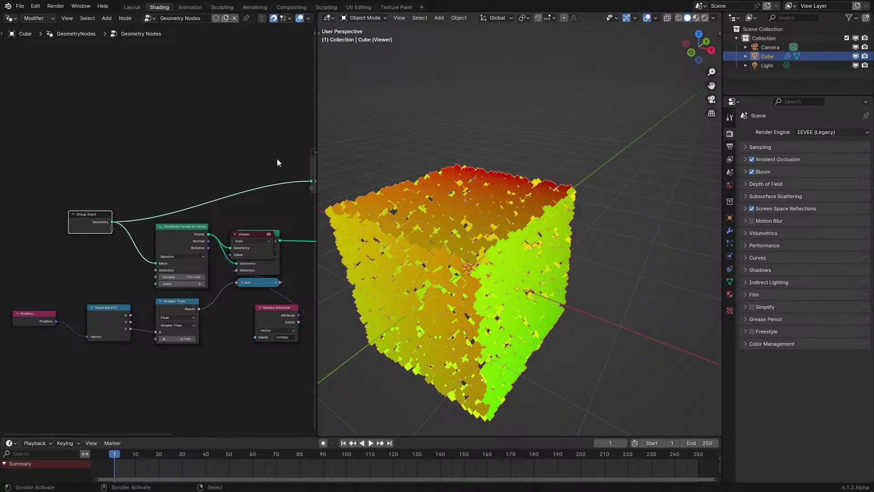
# Step: Delete the Viewer node and move the Named Attribute node below the Greater Than node
pyautogui.scroll(4, 220, 296)
pyautogui.moveTo(273, 277); pyautogui.dragTo(162, 244, button='middle')
pyautogui.click(97, 232)
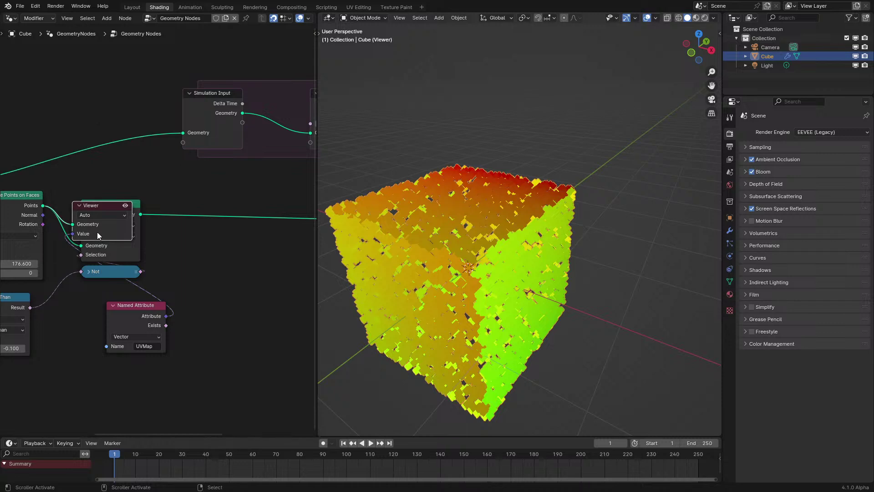
pyautogui.press('x')
pyautogui.moveTo(105, 300); pyautogui.dragTo(184, 250, button='middle')
pyautogui.moveTo(201, 278); pyautogui.dragTo(48, 352)
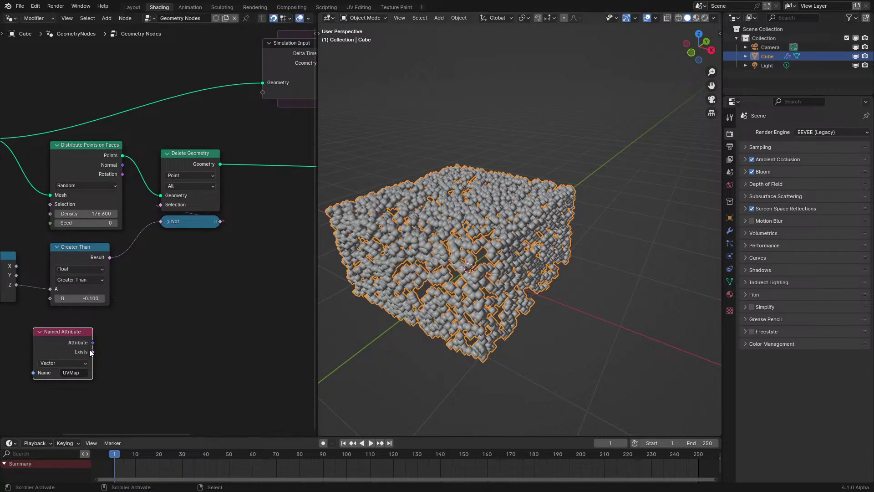
# Step: Add a Noise Texture node with its Vector fed by the UVMap Named Attribute
pyautogui.hotkey('shift', 'a')
pyautogui.write('noise')
pyautogui.press('Return')
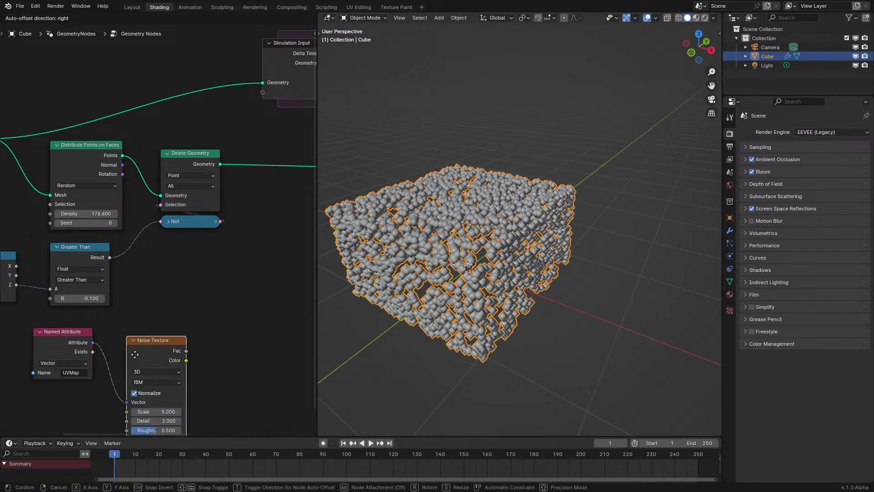
pyautogui.click(168, 346)
# Step: Feed the noise Fac into a new Equal compare node, connect its Result to the Not node, and place it beside the Noise Texture
pyautogui.moveTo(168, 342); pyautogui.dragTo(213, 348)
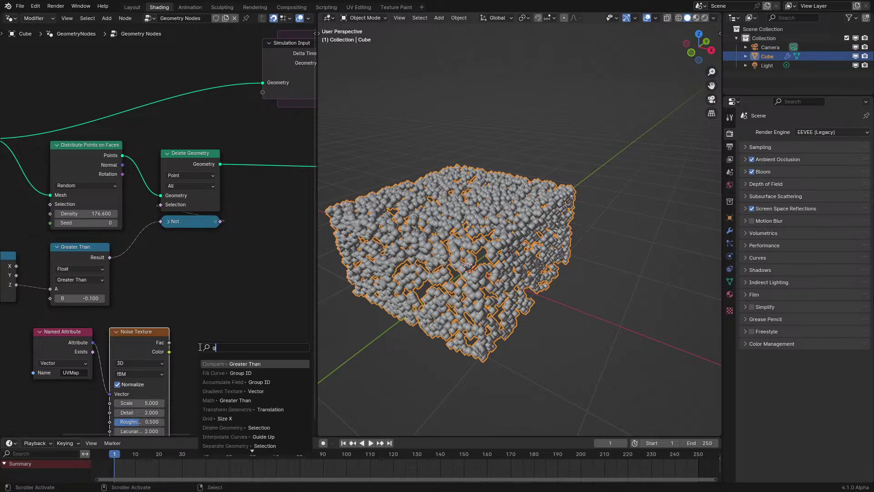
pyautogui.write('eq')
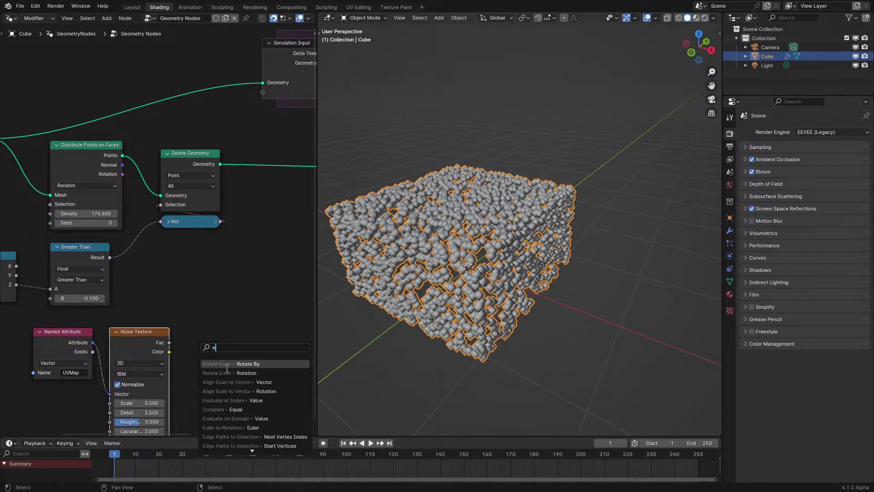
pyautogui.press('Return')
pyautogui.click(211, 359)
pyautogui.moveTo(227, 345); pyautogui.dragTo(160, 221)
pyautogui.click(212, 335)
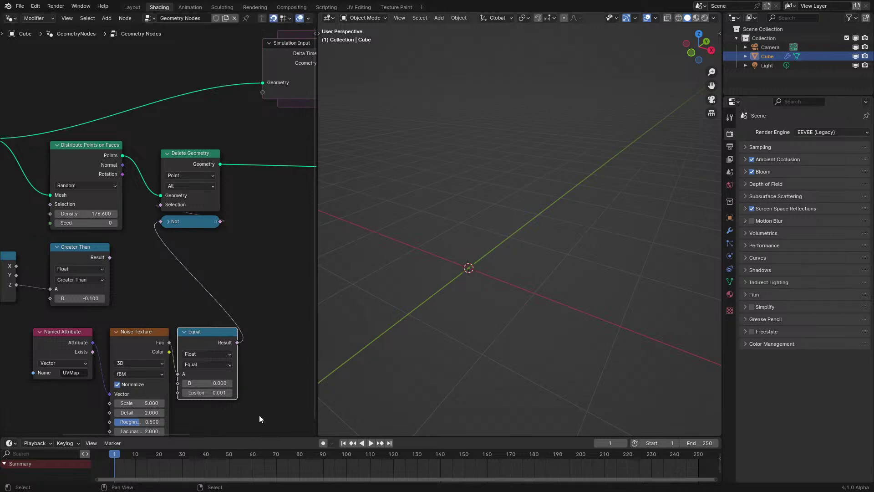
# Step: Set the Equal node's Epsilon to 0.201 and its B value to 0.300
pyautogui.moveTo(211, 393)
pyautogui.mouseDown()
pyautogui.moveTo(228, 383)
pyautogui.moveTo(217, 383)
pyautogui.mouseUp()
pyautogui.moveTo(455, 314); pyautogui.dragTo(547, 269, button='middle')
pyautogui.moveTo(232, 383); pyautogui.dragTo(251, 382)
pyautogui.moveTo(410, 291); pyautogui.dragTo(396, 315, button='middle')
# Step: Delete the unused Position, Separate XYZ and Greater Than nodes
pyautogui.moveTo(91, 222); pyautogui.dragTo(231, 214, button='middle')
pyautogui.scroll(-3, 109, 268)
pyautogui.moveTo(56, 278); pyautogui.dragTo(210, 252)
pyautogui.press('x')
pyautogui.scroll(3, 218, 294)
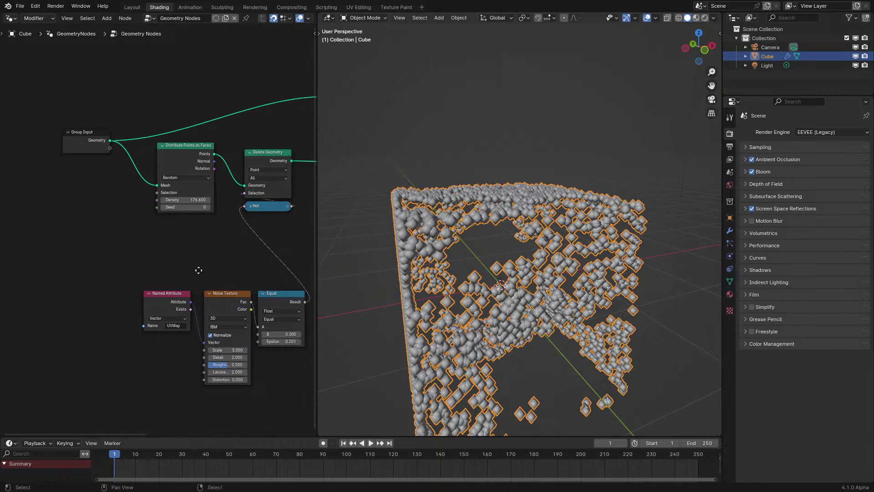
# Step: Examine the noise-masked points on the cube from several angles alongside the Noise Texture and Equal nodes
pyautogui.moveTo(231, 298); pyautogui.dragTo(231, 298)
pyautogui.moveTo(231, 298); pyautogui.dragTo(36, 295, button='middle')
pyautogui.moveTo(419, 273); pyautogui.dragTo(377, 290, button='middle')
pyautogui.moveTo(114, 349)
pyautogui.mouseDown()
pyautogui.moveTo(157, 349)
pyautogui.moveTo(110, 349)
pyautogui.moveTo(124, 348)
pyautogui.mouseUp()
pyautogui.scroll(-5, 118, 318)
pyautogui.moveTo(64, 272); pyautogui.dragTo(187, 286, button='middle')
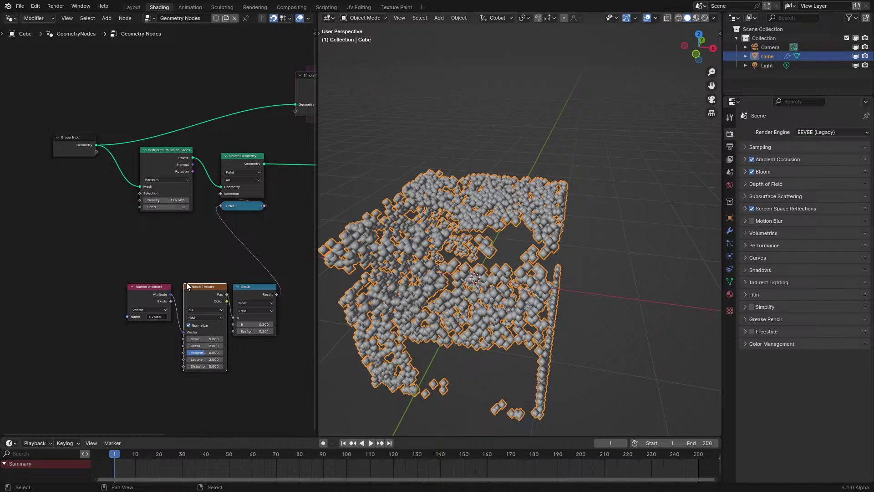
pyautogui.moveTo(451, 255); pyautogui.dragTo(481, 253, button='middle')
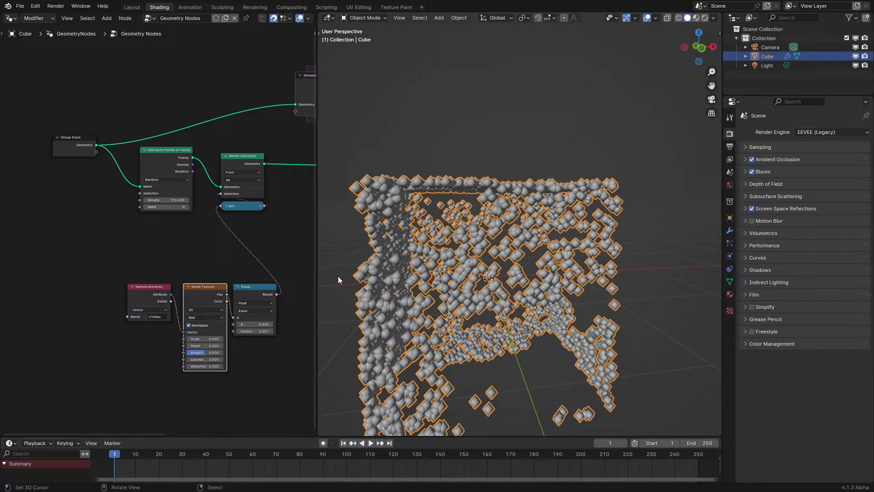
pyautogui.scroll(2, 181, 302)
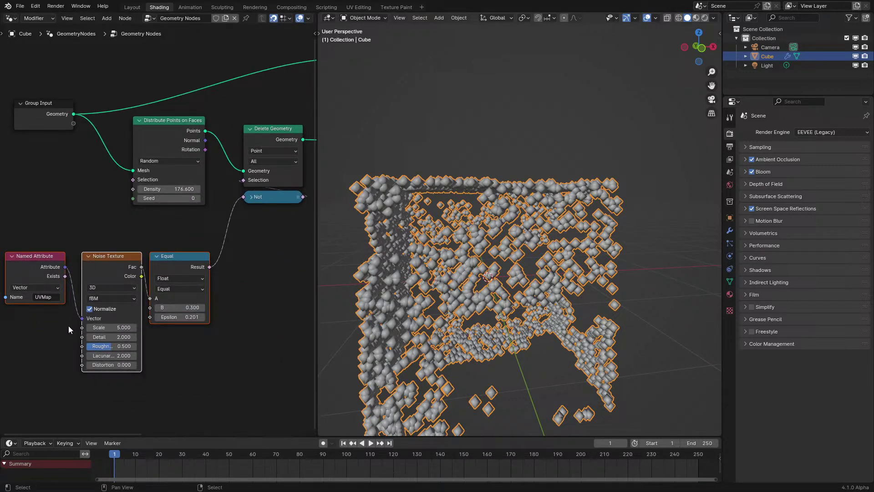
pyautogui.moveTo(473, 282); pyautogui.dragTo(503, 301, button='middle')
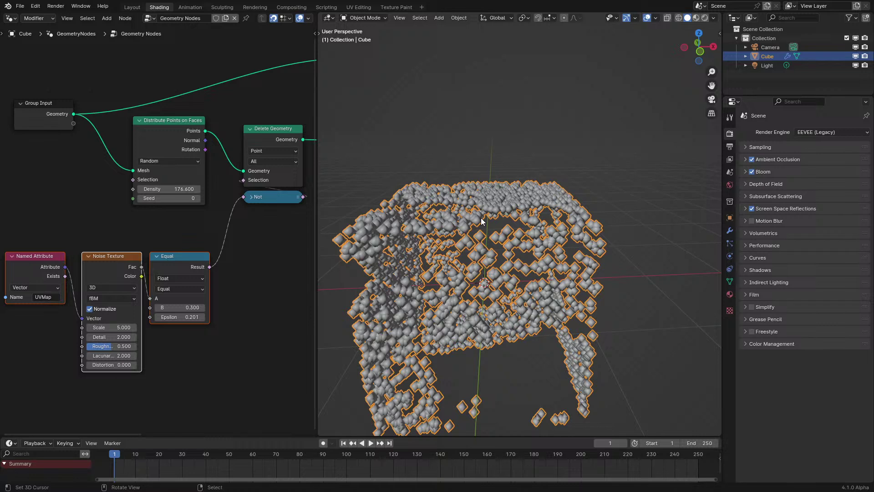
pyautogui.moveTo(179, 226); pyautogui.dragTo(190, 228, button='middle')
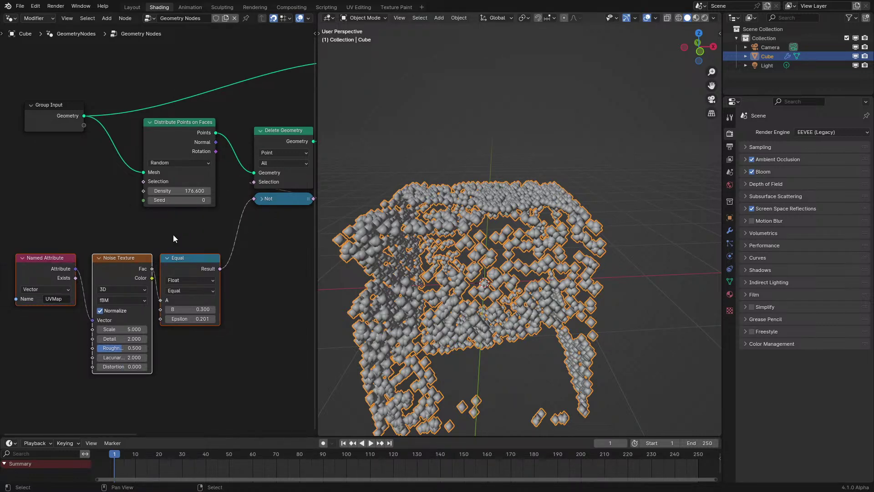
pyautogui.scroll(1, 171, 237)
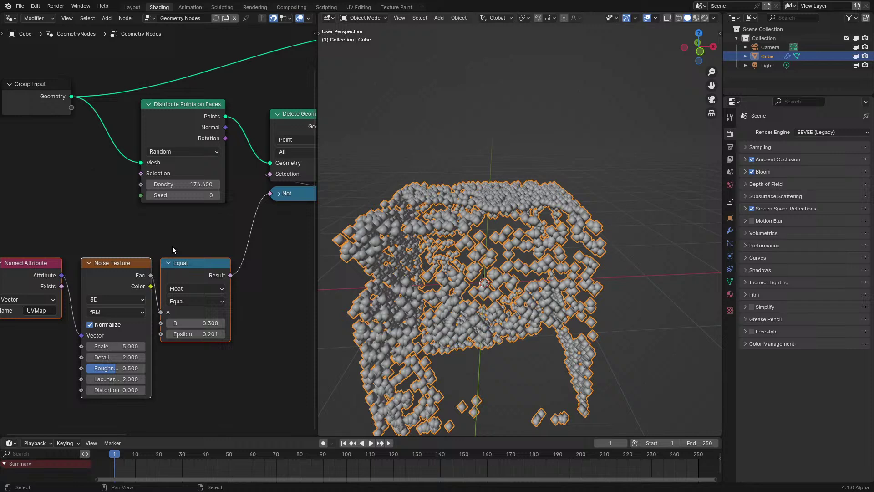
# Step: Switch the Noise Texture to 2D and shift the Equal node slightly away from it
pyautogui.click(102, 269)
pyautogui.keyDown('ctrl'); pyautogui.scroll(1, 105, 303); pyautogui.keyUp('ctrl')
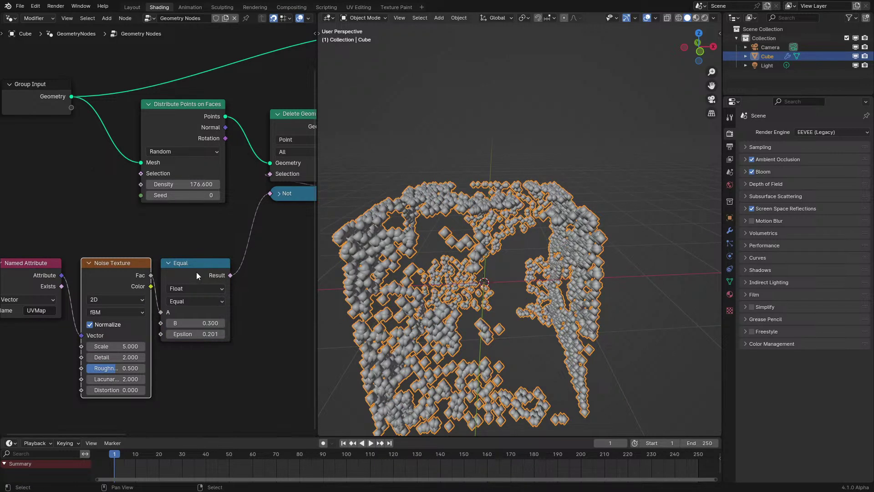
pyautogui.moveTo(197, 275); pyautogui.dragTo(206, 274)
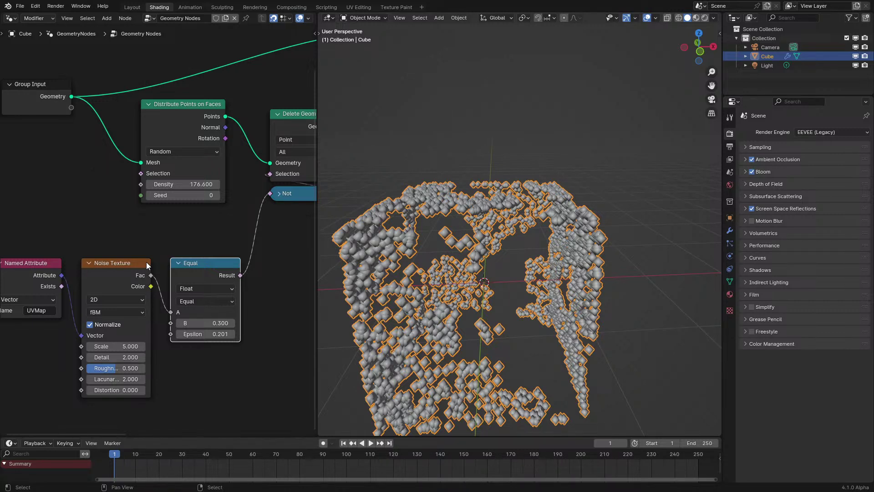
# Step: Set the Equal node's Epsilon to 0.01
pyautogui.click(205, 334)
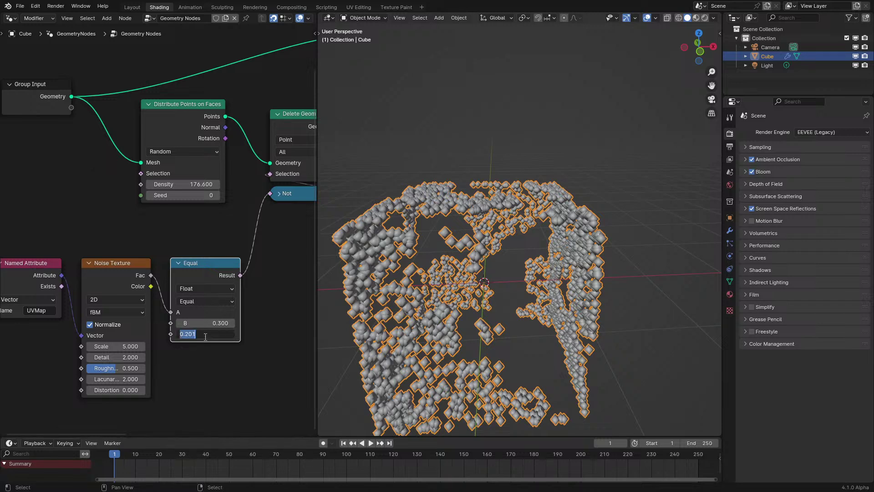
pyautogui.write('.01')
pyautogui.press('Return')
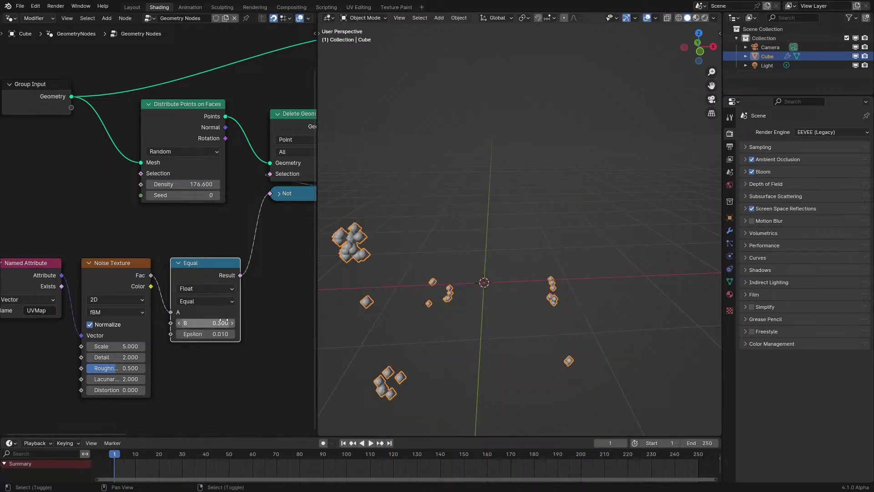
# Step: Set the Distribute Points on Faces density to 300 and the Equal node's B value to 0.41
pyautogui.moveTo(222, 324)
pyautogui.keyDown('shift'); pyautogui.mouseDown()
pyautogui.moveTo(188, 323)
pyautogui.moveTo(294, 323)
pyautogui.moveTo(222, 322)
pyautogui.moveTo(235, 322)
pyautogui.mouseUp(); pyautogui.keyUp('shift')
pyautogui.click(182, 184)
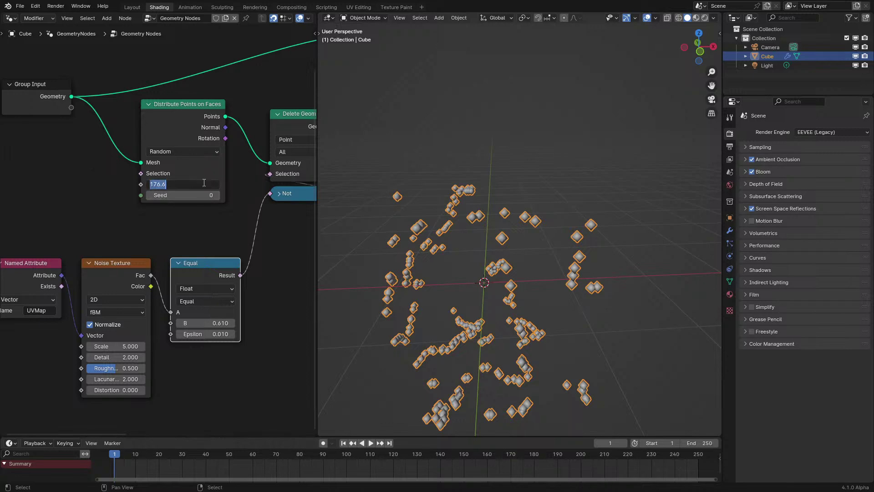
pyautogui.write('300')
pyautogui.press('Return')
pyautogui.moveTo(468, 242); pyautogui.dragTo(484, 222, button='middle')
pyautogui.moveTo(221, 323)
pyautogui.keyDown('shift'); pyautogui.mouseDown()
pyautogui.moveTo(200, 323)
pyautogui.moveTo(220, 323)
pyautogui.mouseUp(); pyautogui.keyUp('shift')
# Step: Inspect the masked points against the cube's faces in Edit Mode from several angles, then return to Object Mode
pyautogui.press('Tab')
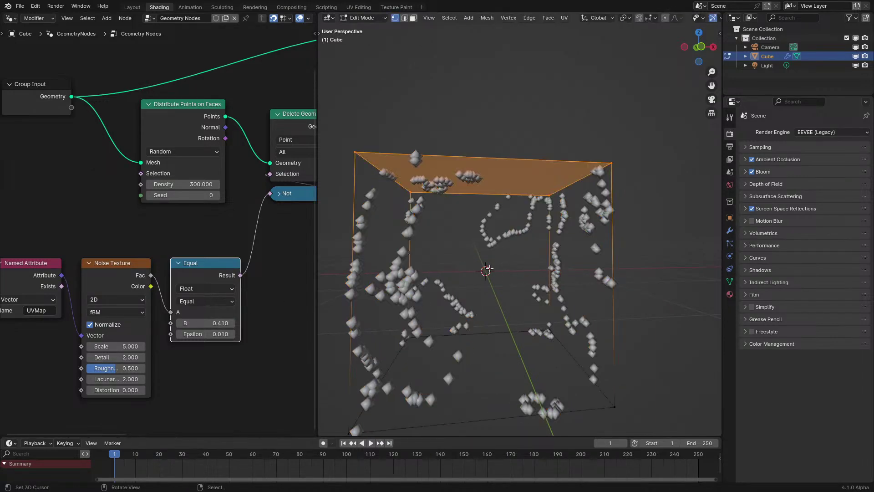
pyautogui.moveTo(490, 268)
pyautogui.mouseDown(button='middle')
pyautogui.moveTo(545, 284)
pyautogui.moveTo(483, 275)
pyautogui.mouseUp(button='middle')
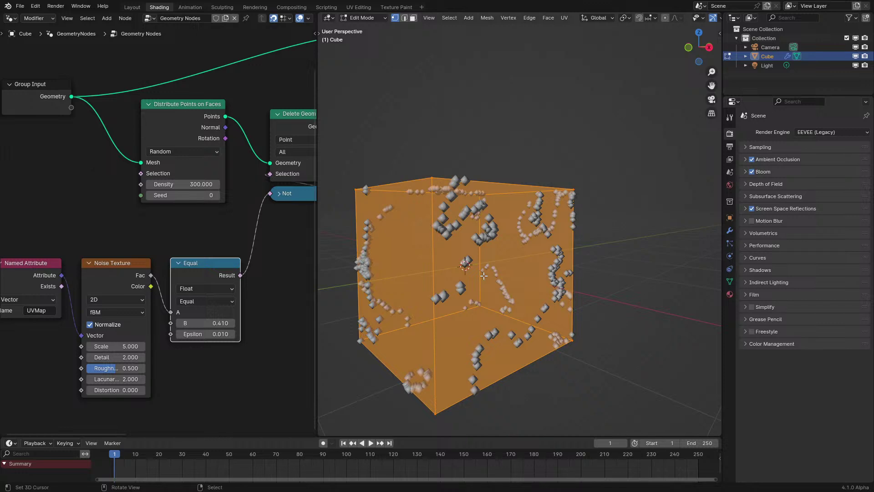
pyautogui.moveTo(460, 269); pyautogui.dragTo(495, 291, button='middle')
pyautogui.press('Tab')
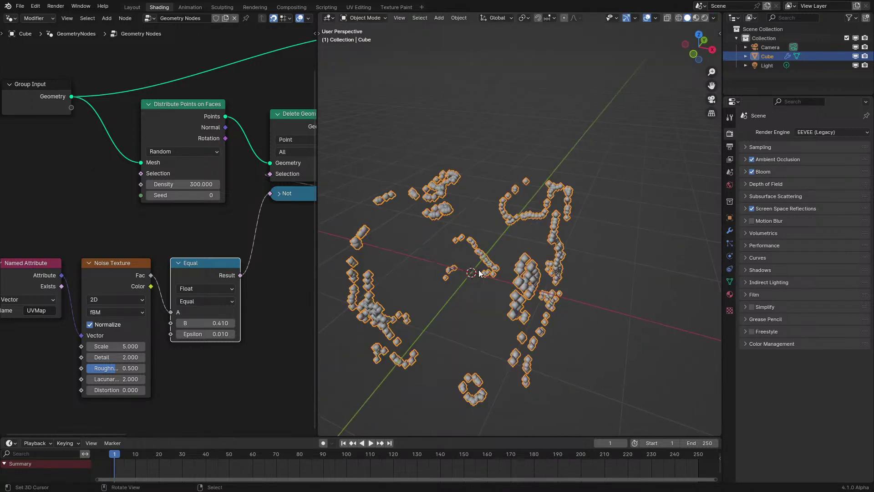
# Step: Connect the Delete Geometry output to the Simulation Input and position the scattering and mask nodes ahead of the simulation zone
pyautogui.hotkey('ctrl', 'space')
pyautogui.scroll(-3, 540, 182)
pyautogui.moveTo(540, 180); pyautogui.dragTo(215, 339, button='middle')
pyautogui.moveTo(232, 168); pyautogui.dragTo(525, 263)
pyautogui.press('g')
pyautogui.click(398, 341)
pyautogui.moveTo(257, 329); pyautogui.dragTo(326, 349)
pyautogui.moveTo(486, 320); pyautogui.dragTo(581, 337)
pyautogui.moveTo(235, 314); pyautogui.dragTo(524, 240, button='middle')
pyautogui.moveTo(117, 167); pyautogui.dragTo(468, 371)
pyautogui.press('g')
pyautogui.click(327, 433)
# Step: Collapse the Delete Geometry node and place the Not node directly beneath it
pyautogui.scroll(4, 296, 263)
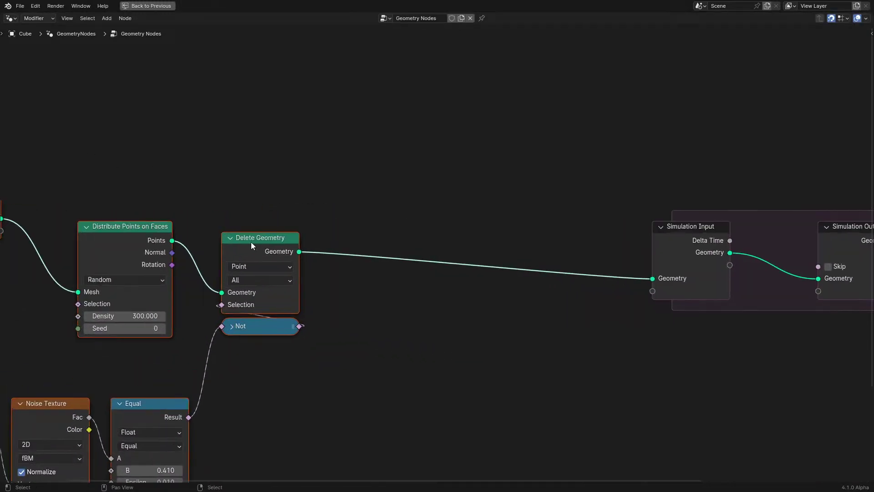
pyautogui.click(250, 242)
pyautogui.press('h')
pyautogui.press('g')
pyautogui.click(247, 268)
pyautogui.click(262, 327)
pyautogui.moveTo(262, 328); pyautogui.dragTo(261, 279)
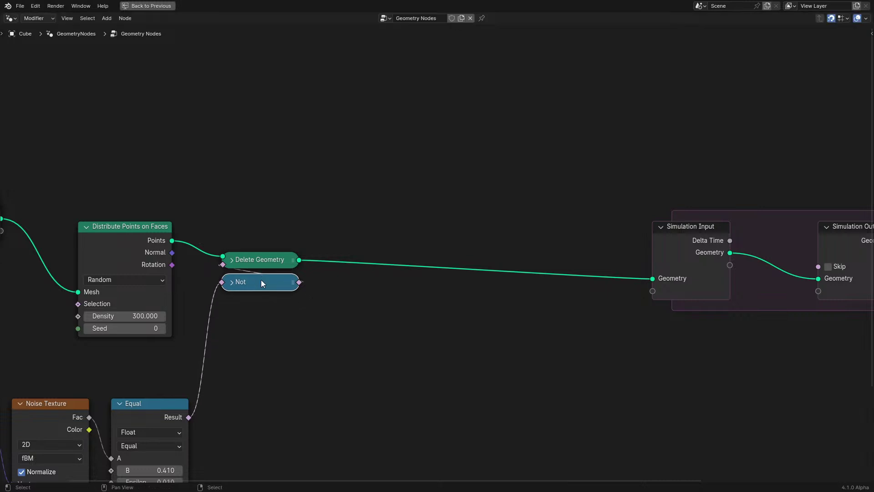
# Step: Widen the simulation zone by moving the Simulation Input node horizontally towards Delete Geometry
pyautogui.moveTo(261, 279); pyautogui.dragTo(175, 302, button='middle')
pyautogui.moveTo(468, 203); pyautogui.dragTo(684, 370)
pyautogui.press('g')
pyautogui.press('x')
pyautogui.click(431, 356)
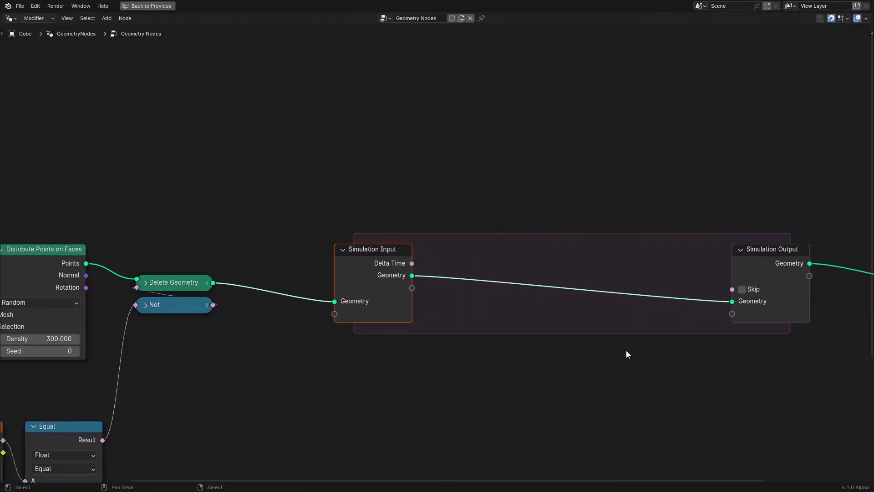
# Step: Insert a Store Named Attribute node into the simulation zone, set to Vector and named Vel
pyautogui.press('q')
pyautogui.click(613, 359)
pyautogui.click(498, 233)
pyautogui.click(540, 267)
pyautogui.press('v')
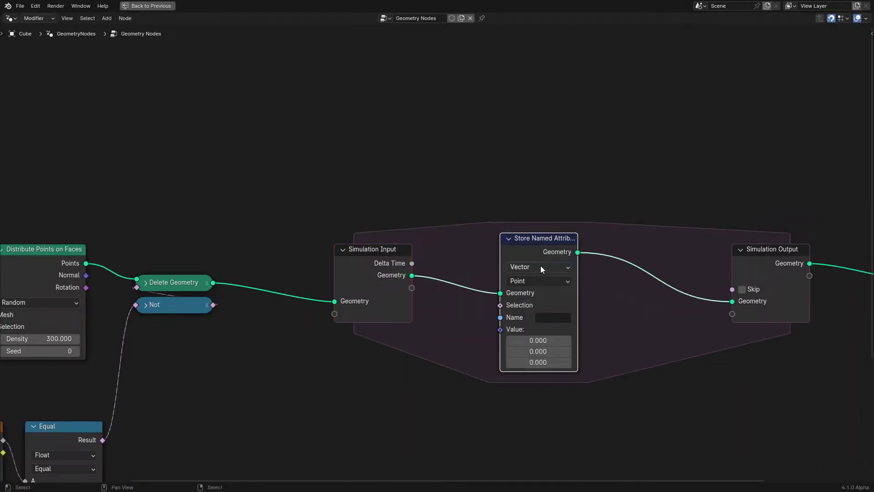
pyautogui.moveTo(569, 278); pyautogui.dragTo(507, 284, button='middle')
pyautogui.click(490, 326)
pyautogui.write('vel')
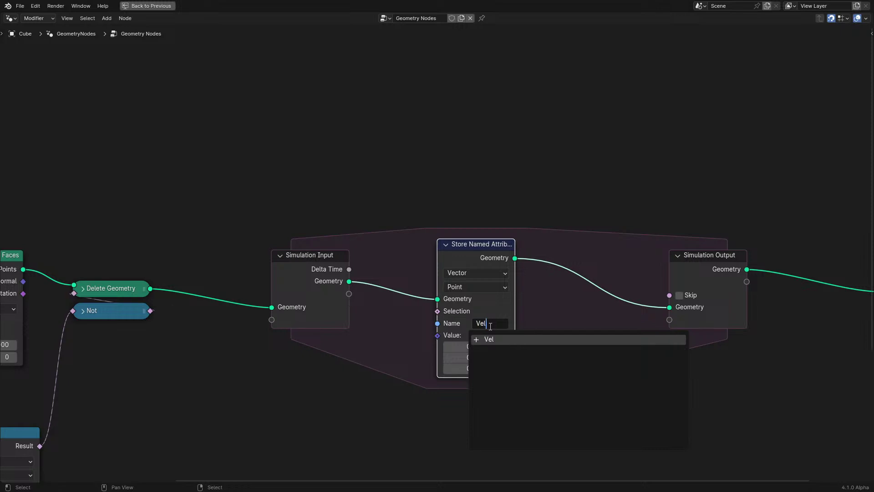
pyautogui.press('Return')
# Step: Insert a Set Position node between Store Named Attribute and Simulation Output
pyautogui.hotkey('shift', 'a')
pyautogui.write('set')
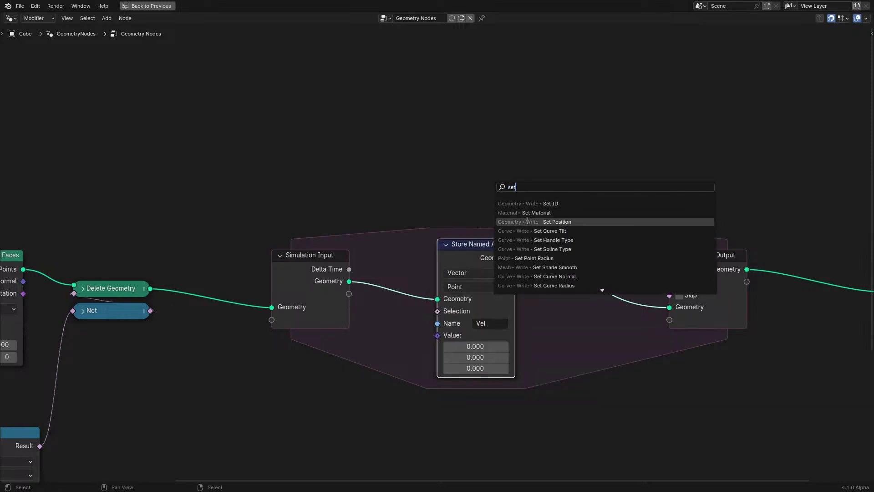
pyautogui.click(531, 221)
pyautogui.click(540, 242)
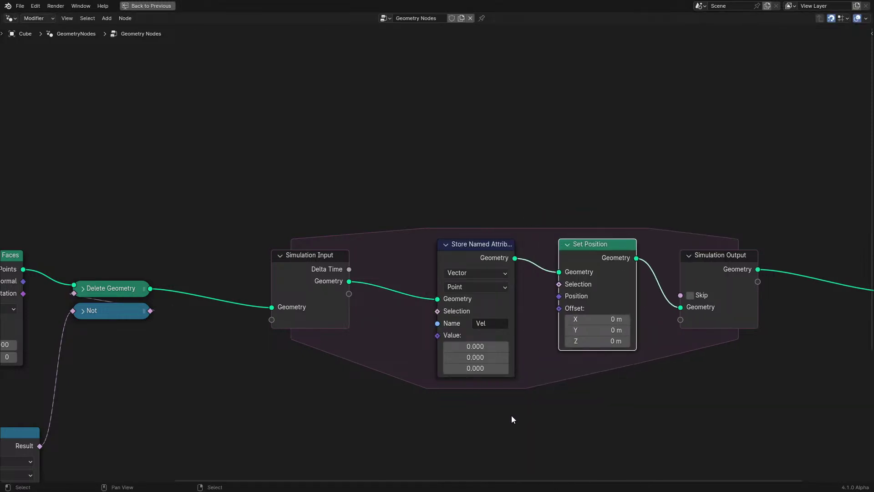
# Step: Add a Vector Named Attribute node reading Vel, connect it to Set Position's Offset and place it beneath that node
pyautogui.hotkey('shift', 'a')
pyautogui.write('named')
pyautogui.click(454, 400)
pyautogui.click(444, 400)
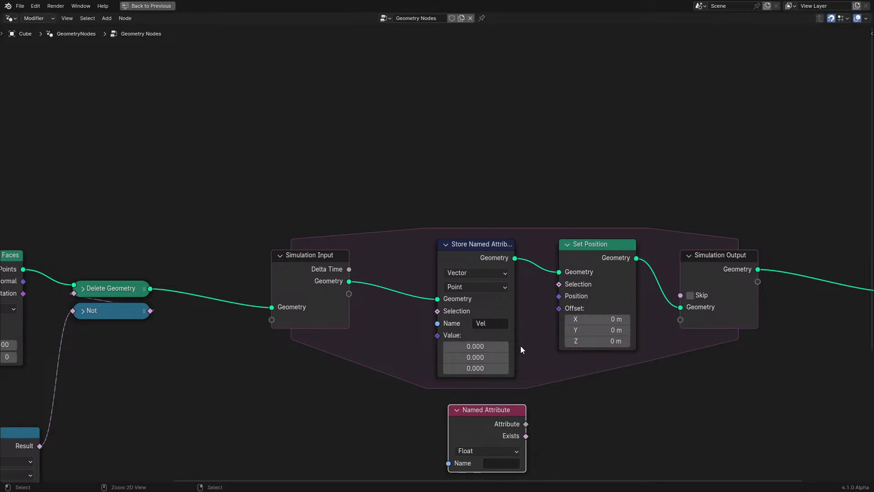
pyautogui.hotkey('ctrl', 'c')
pyautogui.keyDown('ctrl'); pyautogui.scroll(-2, 493, 448); pyautogui.keyUp('ctrl')
pyautogui.hotkey('ctrl', 'v')
pyautogui.moveTo(526, 424); pyautogui.dragTo(559, 308)
pyautogui.moveTo(490, 409); pyautogui.dragTo(600, 332)
# Step: Add a second Named Attribute node below the Simulation Input, set to Vector and reading Vel
pyautogui.press('q')
pyautogui.click(318, 358)
pyautogui.click(202, 357)
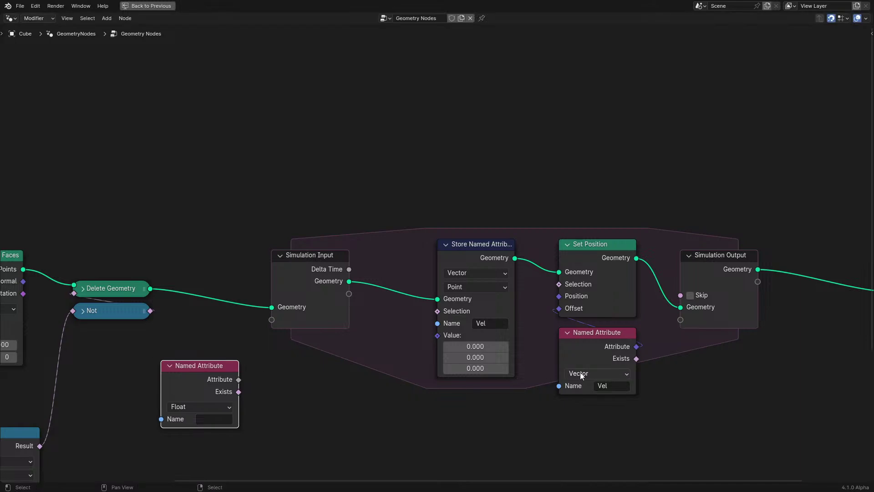
pyautogui.hotkey('ctrl', 'v')
pyautogui.keyDown('ctrl'); pyautogui.scroll(-2, 205, 405); pyautogui.keyUp('ctrl')
# Step: Add a vector Add node after the second Vel attribute with Z at -0.1, and connect it to Store Named Attribute's Value
pyautogui.moveTo(238, 379); pyautogui.dragTo(287, 384)
pyautogui.write('add')
pyautogui.press('Return')
pyautogui.click(288, 385)
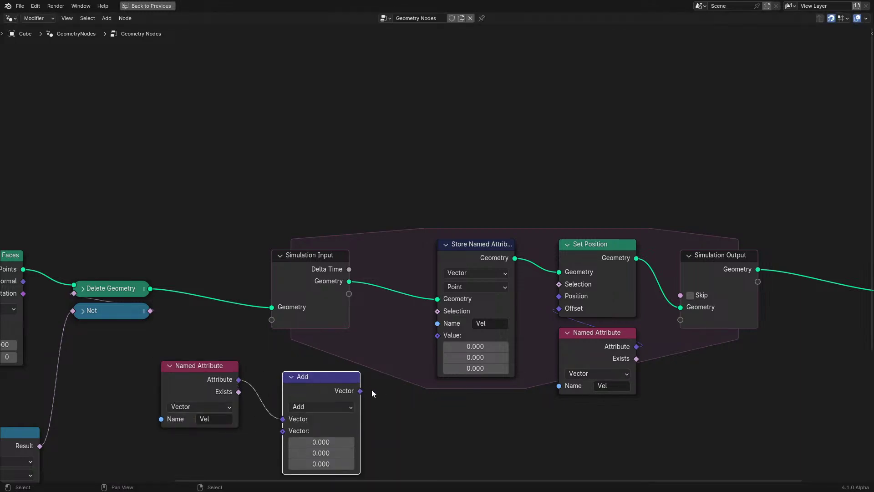
pyautogui.moveTo(360, 391); pyautogui.dragTo(437, 335)
pyautogui.click(289, 463)
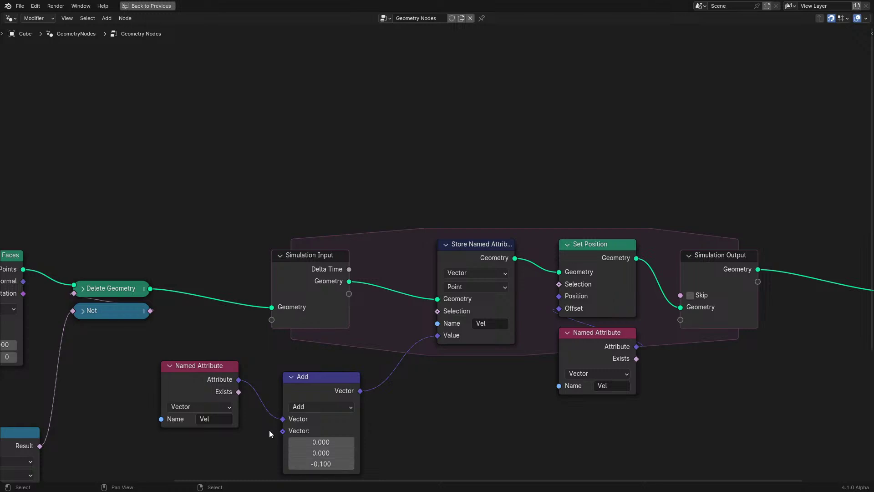
# Step: Play the simulation to check how the points fall
pyautogui.hotkey('ctrl', 'space')
pyautogui.press('space')
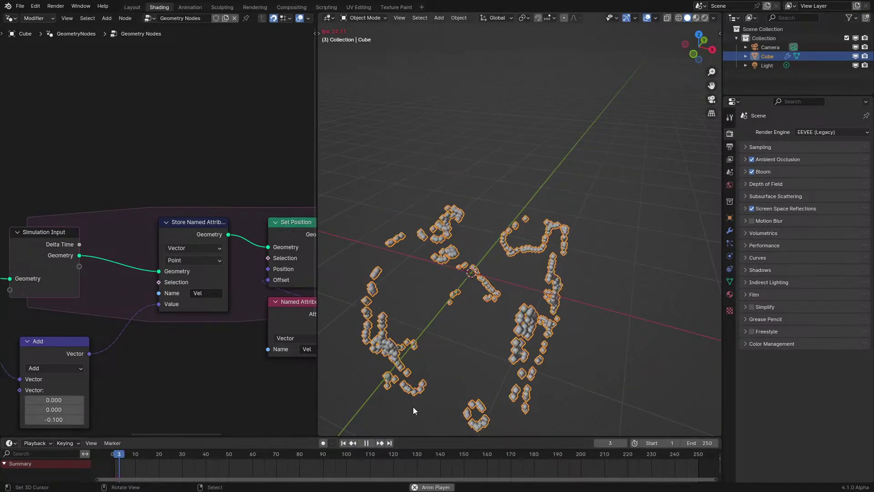
pyautogui.hotkey('ctrl', 'space')
# Step: Disconnect Delete Geometry from the Simulation Input and move the Simulation Input node closer to Delete Geometry
pyautogui.moveTo(288, 257); pyautogui.dragTo(484, 248, button='middle')
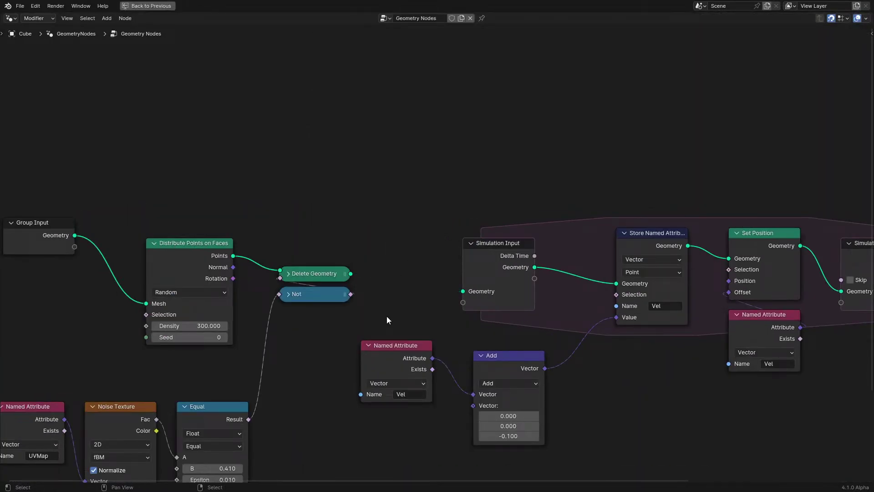
pyautogui.moveTo(487, 268); pyautogui.dragTo(405, 269)
# Step: Group the Store Named Attribute, Set Position and its Named Attribute node in a frame
pyautogui.moveTo(384, 431); pyautogui.dragTo(487, 377)
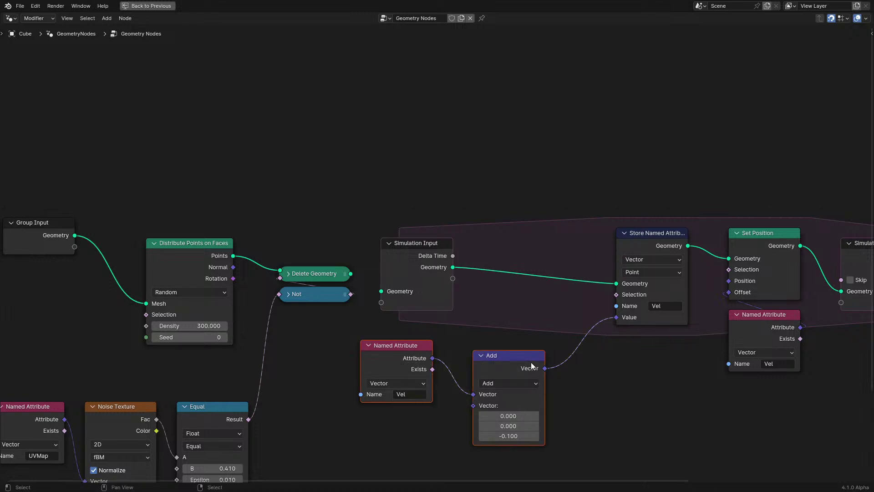
pyautogui.moveTo(674, 397); pyautogui.dragTo(769, 187)
pyautogui.hotkey('ctrl', 'j')
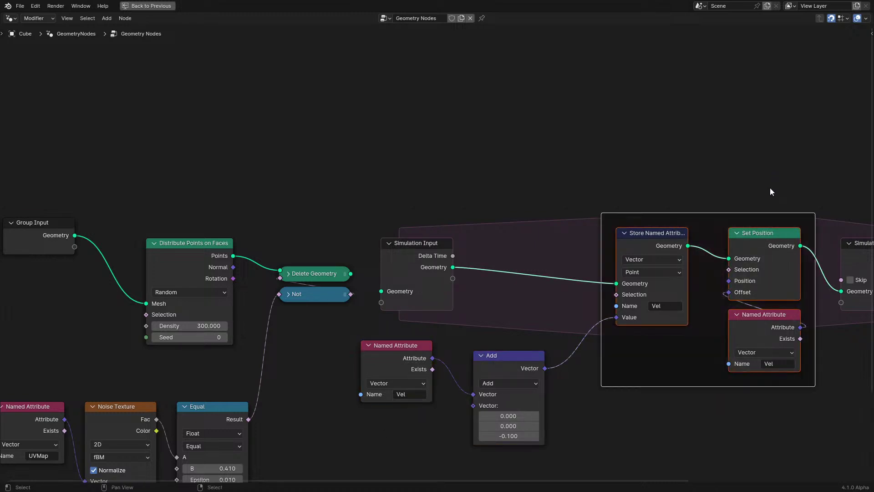
# Step: Move the point-scattering and noise-mask nodes clear of the simulation zone
pyautogui.scroll(-3, 453, 216)
pyautogui.press('c')
pyautogui.press('Escape')
pyautogui.moveTo(199, 241); pyautogui.dragTo(228, 276)
pyautogui.moveTo(179, 214); pyautogui.dragTo(352, 374)
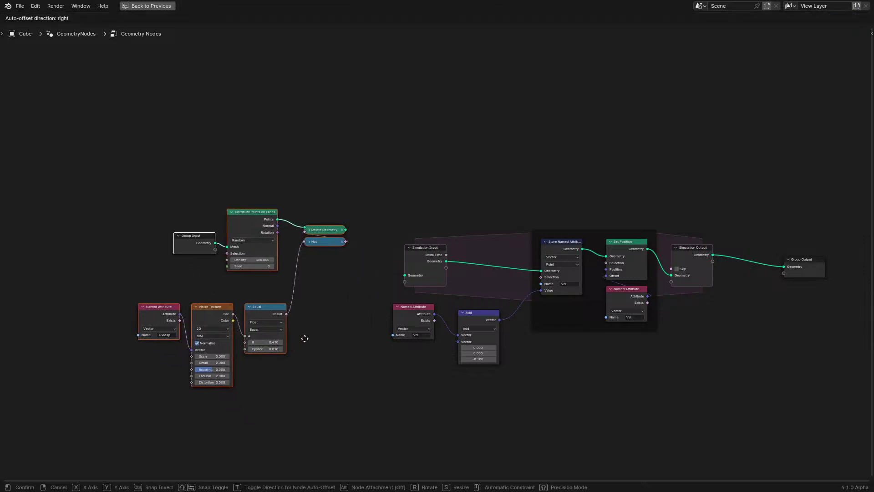
# Step: Insert a Join Geometry node after the Simulation Input and connect the Delete Geometry output to it
pyautogui.scroll(2, 463, 192)
pyautogui.hotkey('shift', 'a')
pyautogui.click(463, 193)
pyautogui.write('join')
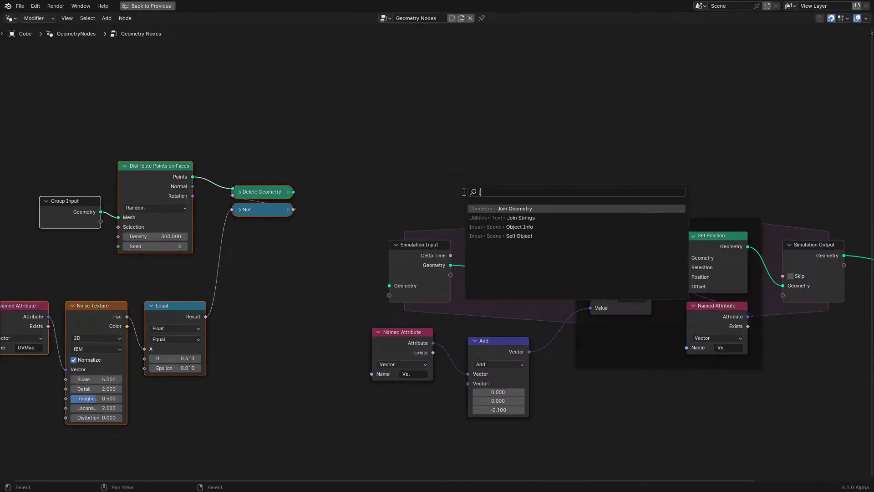
pyautogui.press('Return')
pyautogui.click(483, 253)
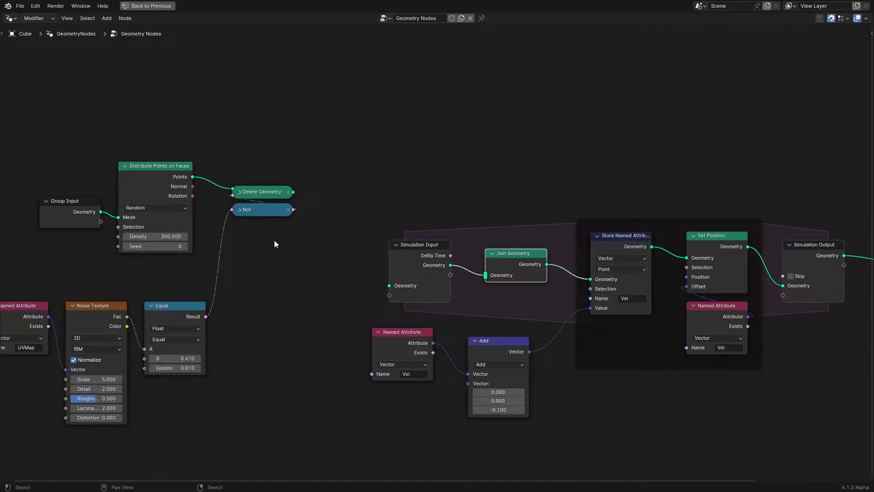
pyautogui.moveTo(292, 193); pyautogui.dragTo(482, 282)
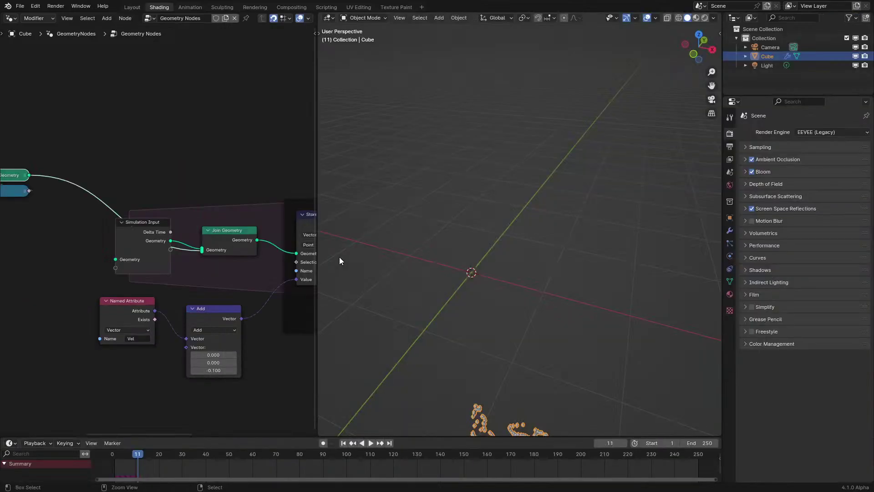
# Step: Preview the continuous point emission and set the Add node's Z value to -0.01
pyautogui.hotkey('ctrl', 'space')
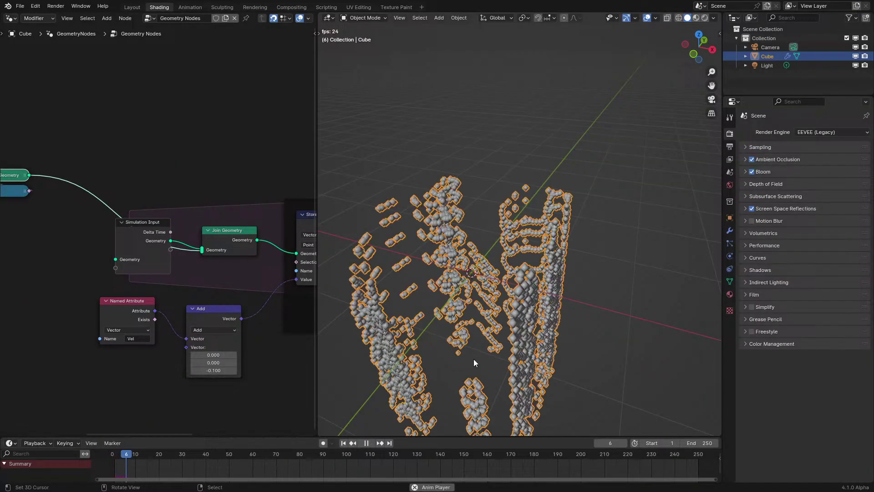
pyautogui.moveTo(170, 302); pyautogui.dragTo(103, 334, button='middle')
pyautogui.moveTo(90, 241); pyautogui.dragTo(132, 232, button='middle')
pyautogui.click(185, 395)
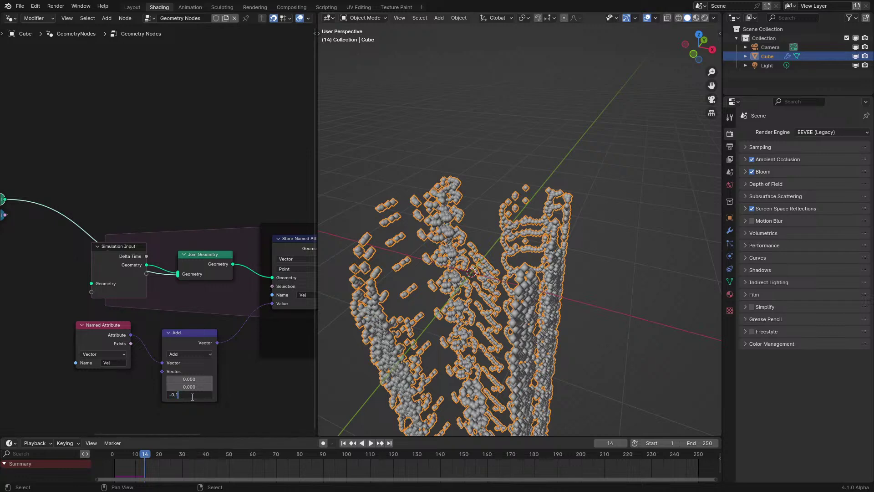
pyautogui.press('Return')
# Step: Rewind to frame 0 and play the simulation to frame 28 while viewing the falling points
pyautogui.moveTo(126, 451); pyautogui.dragTo(84, 462)
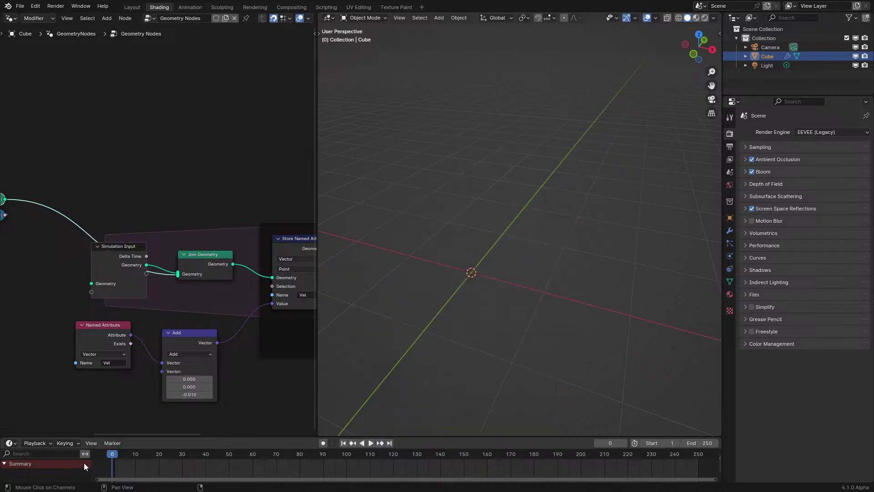
pyautogui.press('space')
pyautogui.moveTo(512, 280); pyautogui.dragTo(497, 269, button='middle')
pyautogui.press('space')
# Step: Add a Scene Time node and connect its Frame output to the Distribute Points on Faces Seed
pyautogui.moveTo(160, 308); pyautogui.dragTo(180, 316, button='middle')
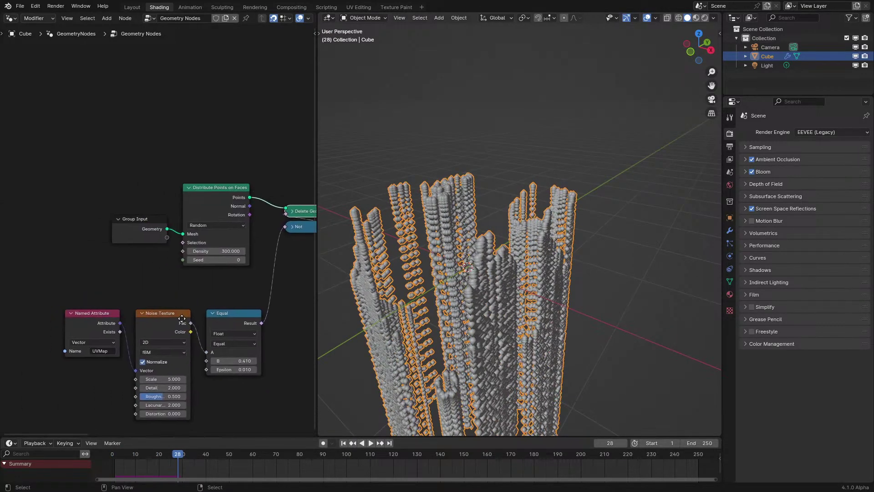
pyautogui.scroll(2, 164, 261)
pyautogui.scroll(1, 163, 263)
pyautogui.hotkey('shift', 'a')
pyautogui.write('sc')
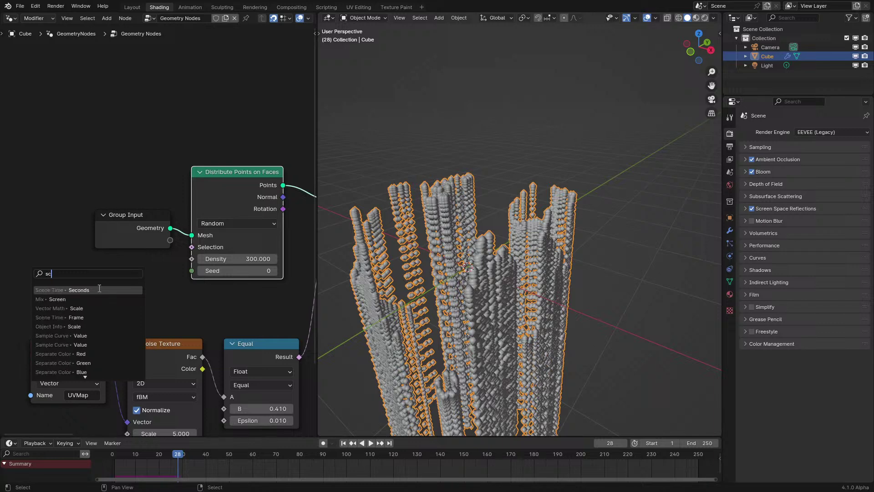
pyautogui.click(87, 317)
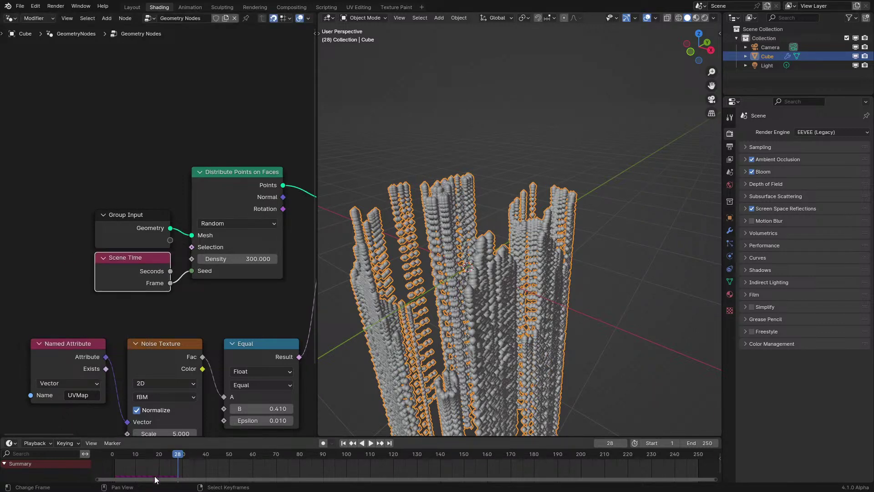
# Step: Replay the simulation from the start to frame 42 and view the changing point emission from another angle
pyautogui.click(104, 461)
pyautogui.press('space')
pyautogui.press('space')
pyautogui.moveTo(430, 301); pyautogui.dragTo(477, 321, button='middle')
# Step: Tidy the Simulation Input, Join Geometry, Vel Named Attribute and Add nodes into two compact, aligned rows
pyautogui.scroll(-1, 283, 313)
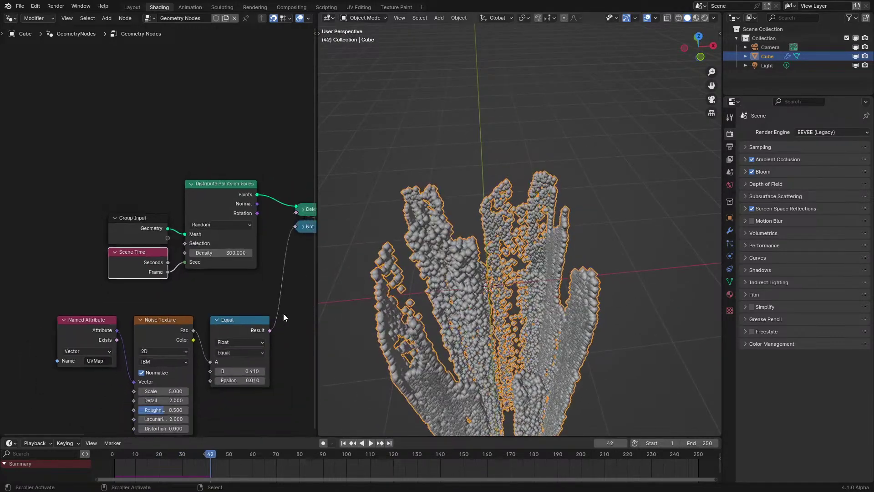
pyautogui.moveTo(283, 313); pyautogui.dragTo(14, 283, button='middle')
pyautogui.moveTo(185, 282); pyautogui.dragTo(70, 235, button='middle')
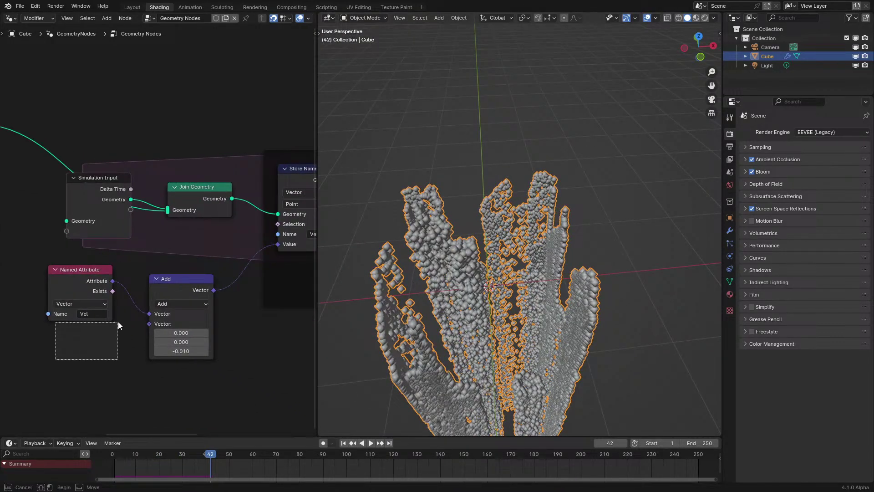
pyautogui.moveTo(186, 283); pyautogui.dragTo(186, 283)
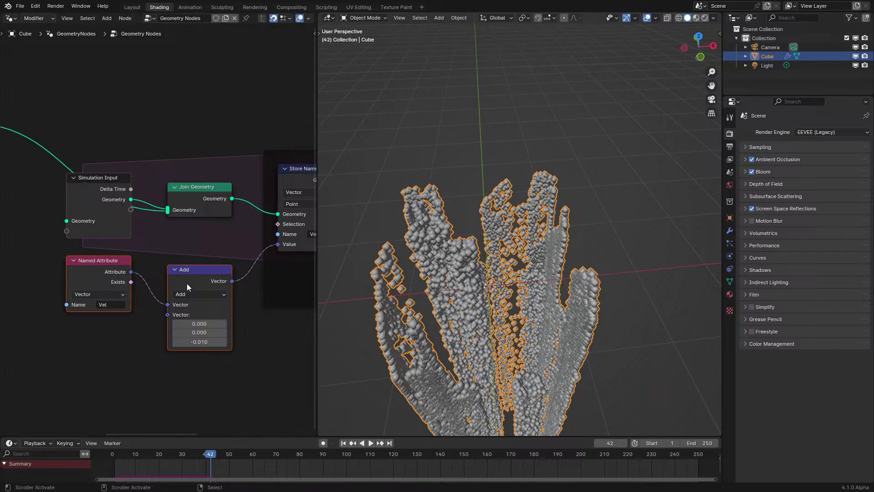
pyautogui.click(62, 267)
pyautogui.moveTo(95, 268); pyautogui.dragTo(125, 276)
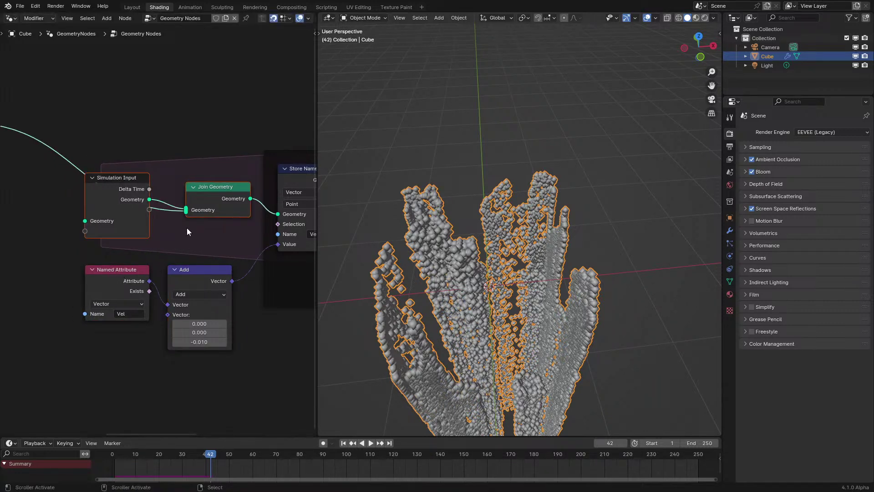
pyautogui.moveTo(204, 196); pyautogui.dragTo(193, 197)
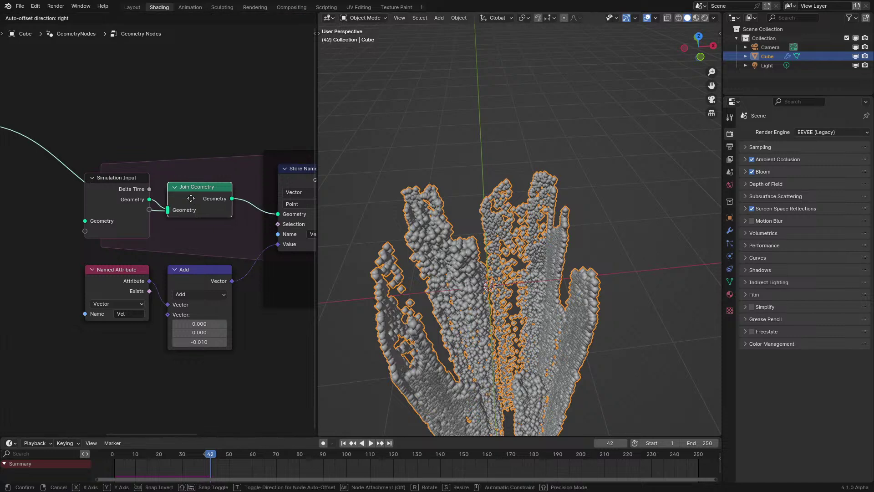
pyautogui.click(190, 198)
pyautogui.click(175, 235)
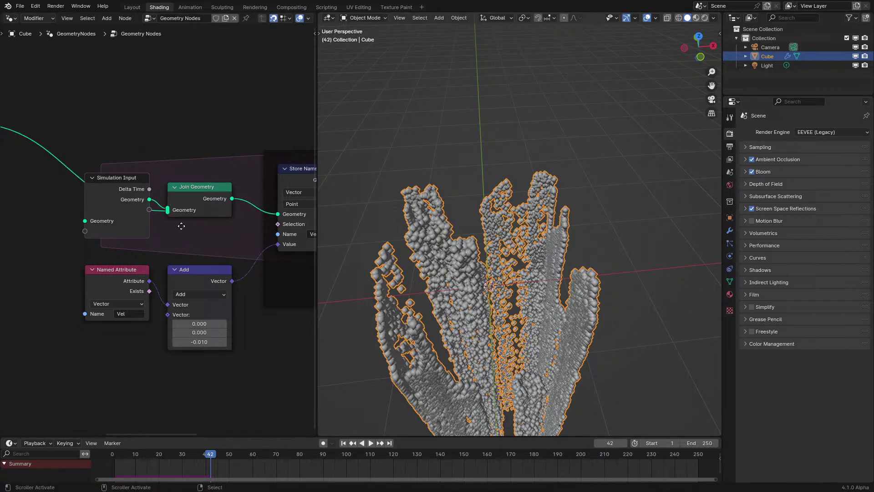
# Step: Move the Store Named Attribute node closer to the Set Position node
pyautogui.moveTo(181, 226); pyautogui.dragTo(303, 256, button='middle')
pyautogui.click(85, 204)
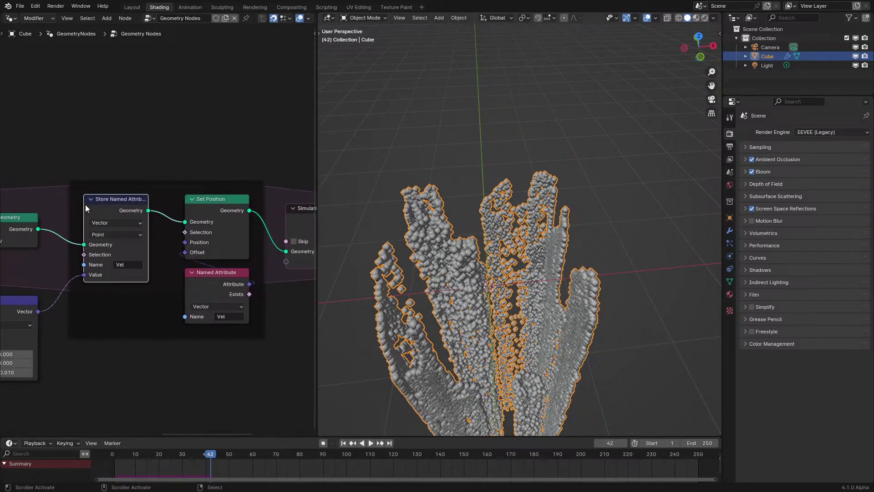
pyautogui.moveTo(121, 199); pyautogui.dragTo(139, 199)
pyautogui.moveTo(157, 264); pyautogui.dragTo(236, 231, button='middle')
pyautogui.moveTo(154, 228); pyautogui.dragTo(193, 233, button='middle')
# Step: Play the simulation and inspect the shape of the emitted points from several viewing angles
pyautogui.press('space')
pyautogui.moveTo(478, 248); pyautogui.dragTo(395, 269, button='middle')
pyautogui.press('space')
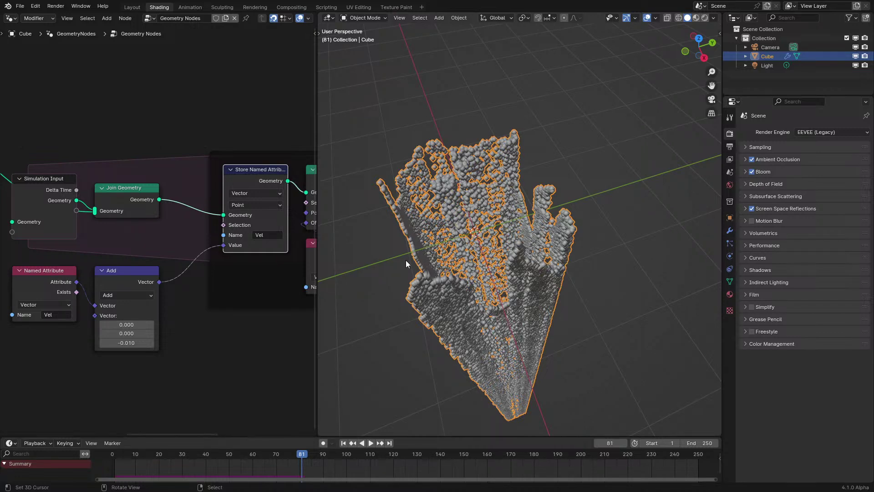
pyautogui.press('space')
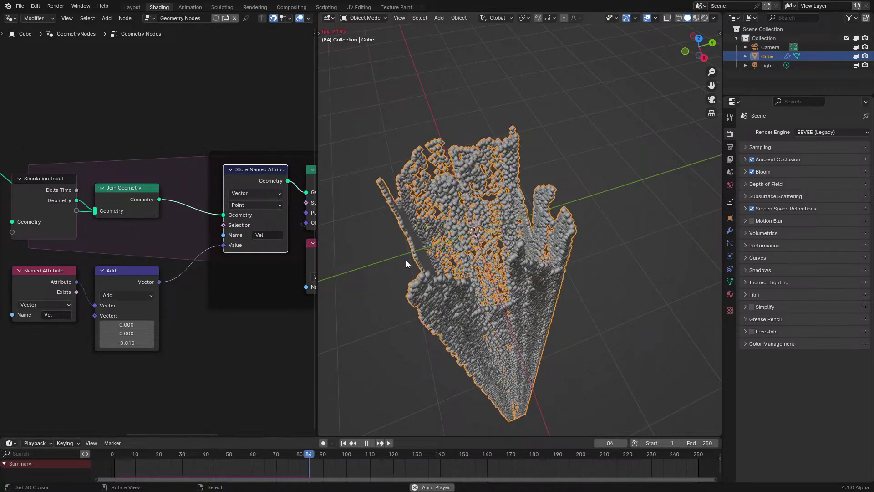
pyautogui.moveTo(405, 260); pyautogui.dragTo(484, 258, button='middle')
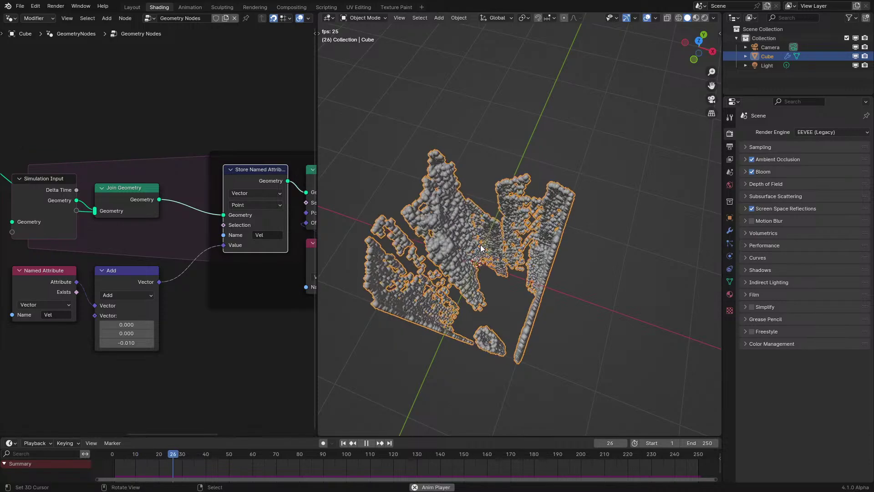
pyautogui.moveTo(480, 248); pyautogui.dragTo(438, 231, button='middle')
pyautogui.moveTo(130, 247); pyautogui.dragTo(209, 212, button='middle')
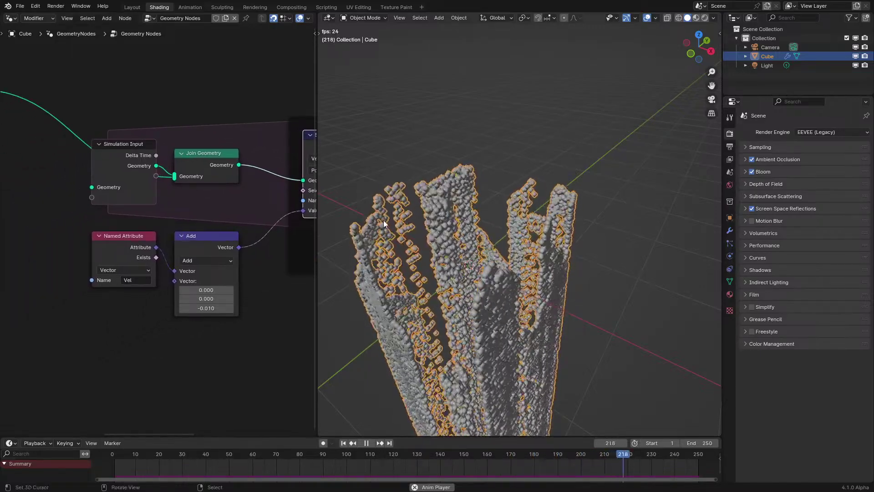
pyautogui.moveTo(383, 223)
pyautogui.mouseDown(button='middle')
pyautogui.moveTo(471, 195)
pyautogui.moveTo(394, 214)
pyautogui.mouseUp(button='middle')
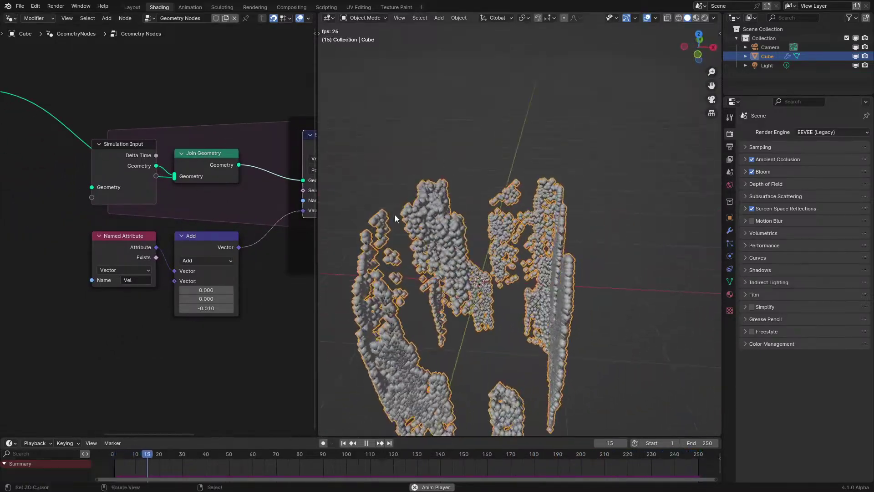
# Step: Duplicate the vector Add node and insert the copy between the Vel Named Attribute and the existing Add node
pyautogui.scroll(-1, 151, 250)
pyautogui.moveTo(108, 253); pyautogui.dragTo(163, 257, button='middle')
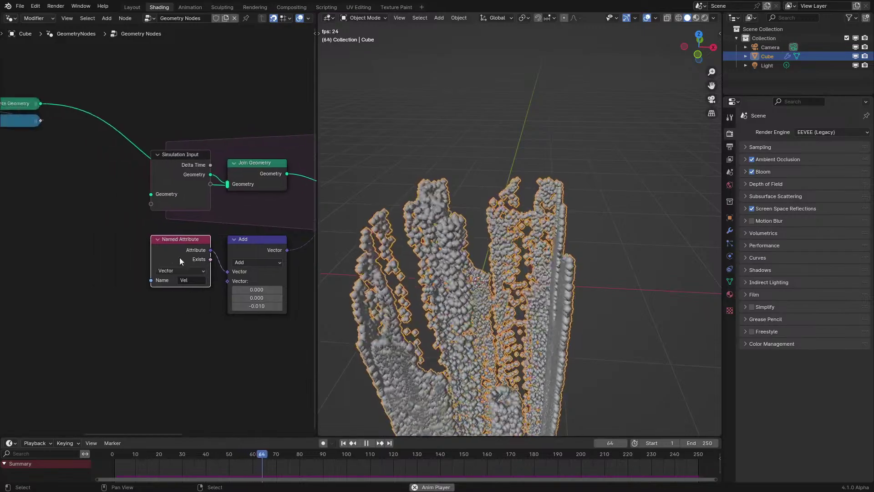
pyautogui.moveTo(180, 257); pyautogui.dragTo(77, 249)
pyautogui.click(252, 255)
pyautogui.hotkey('shift', 'd')
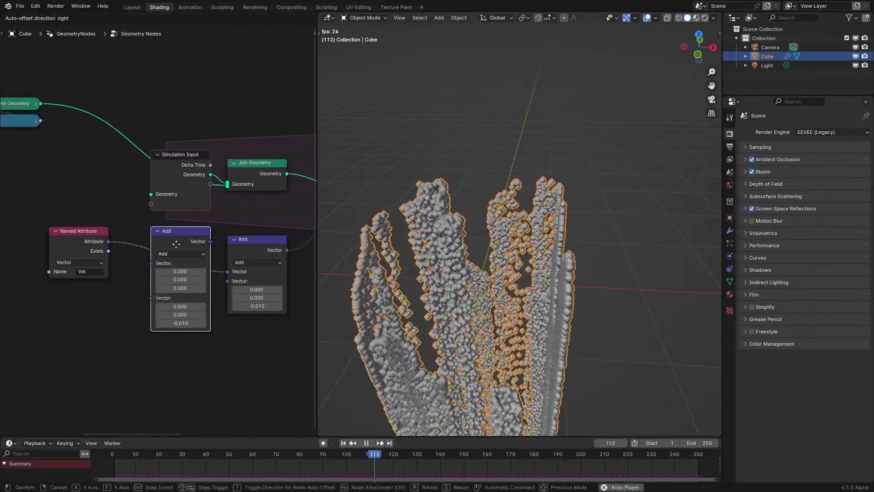
pyautogui.click(167, 246)
pyautogui.moveTo(155, 246); pyautogui.dragTo(178, 242, button='middle')
# Step: Add a non-normalized Noise Texture and feed its Color through a vector Scale node into the new Add node's second input
pyautogui.hotkey('shift', 'a')
pyautogui.write('sce')
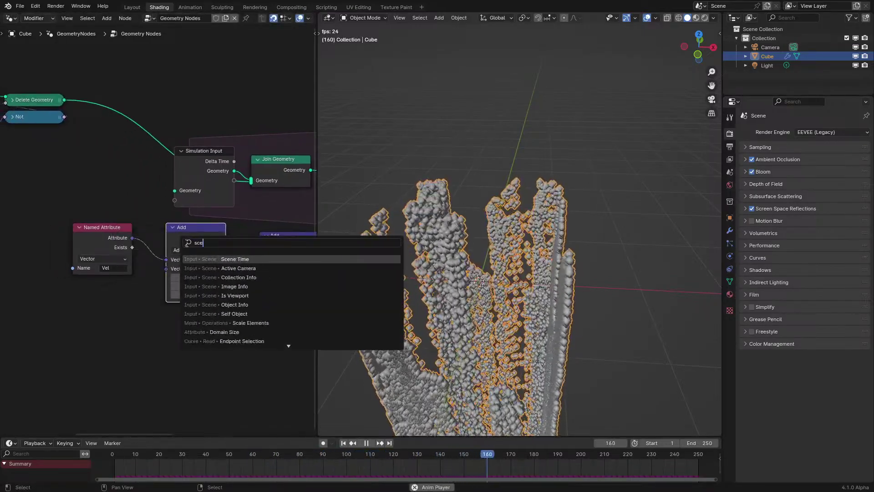
pyautogui.press('Return')
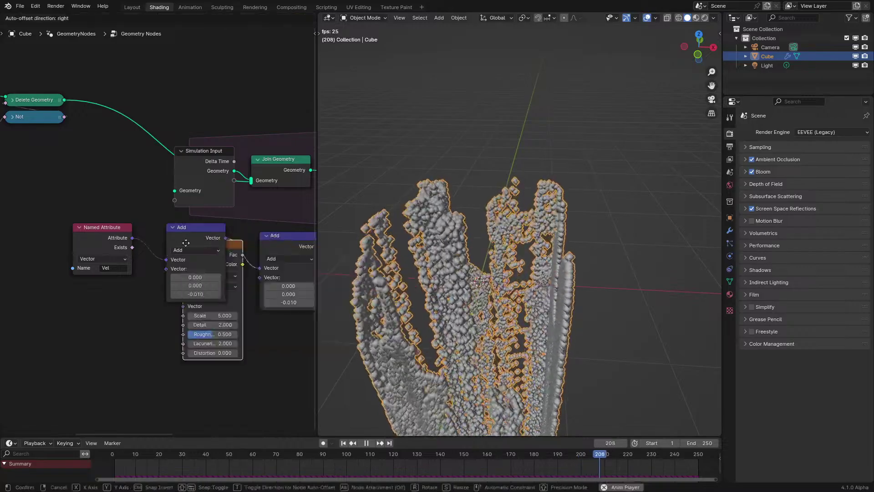
pyautogui.click(66, 317)
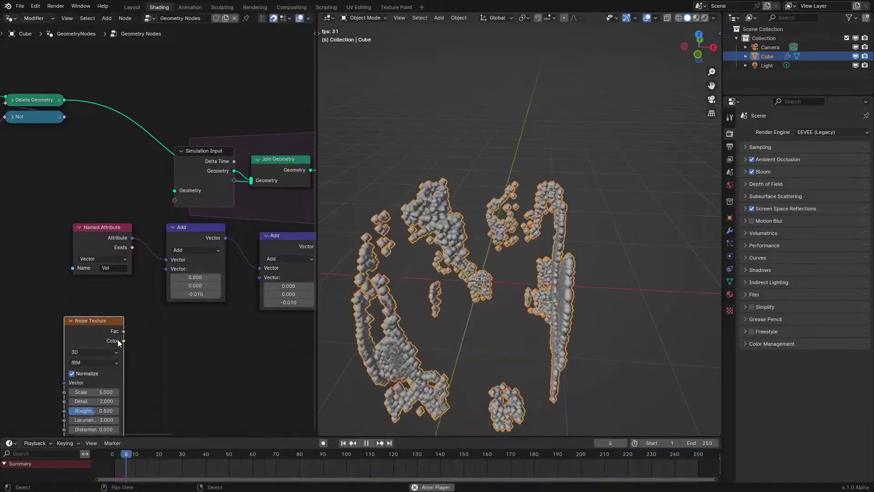
pyautogui.moveTo(123, 341); pyautogui.dragTo(161, 271)
pyautogui.write('sc')
pyautogui.click(175, 360)
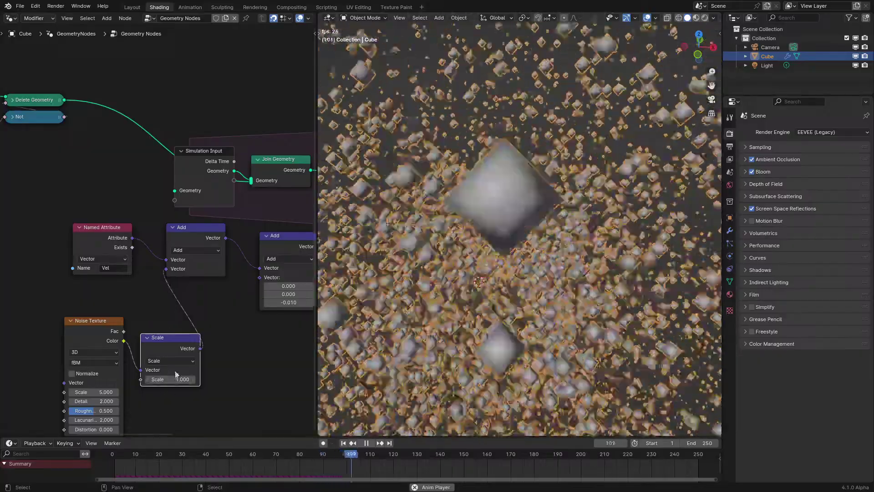
# Step: Set the vector Scale node's factor to 0.01 and the new Noise Texture's Scale to 1
pyautogui.click(175, 379)
pyautogui.press('BackSpace')
pyautogui.write('0.01')
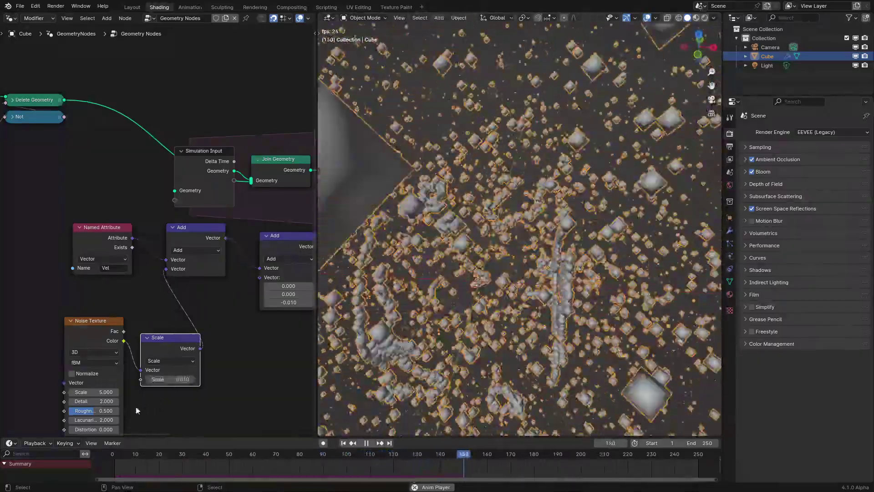
pyautogui.press('Tab')
pyautogui.write('1')
pyautogui.press('Return')
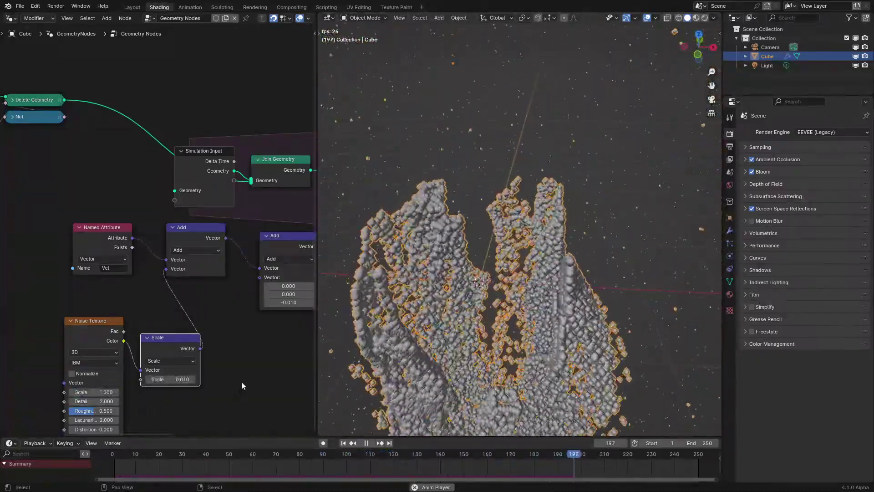
# Step: Set the Z value of the second Add node to -0.001
pyautogui.moveTo(251, 327); pyautogui.dragTo(184, 359, button='middle')
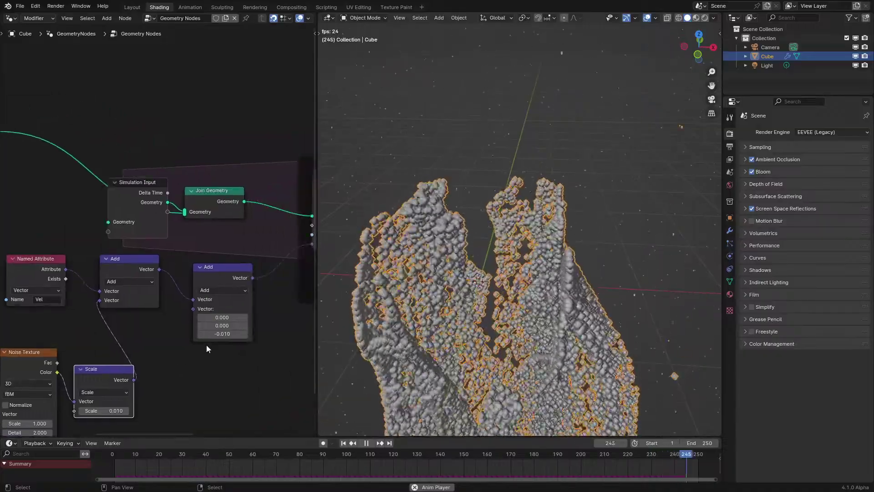
pyautogui.doubleClick(233, 337)
pyautogui.press('BackSpace')
pyautogui.write('01')
pyautogui.press('Return')
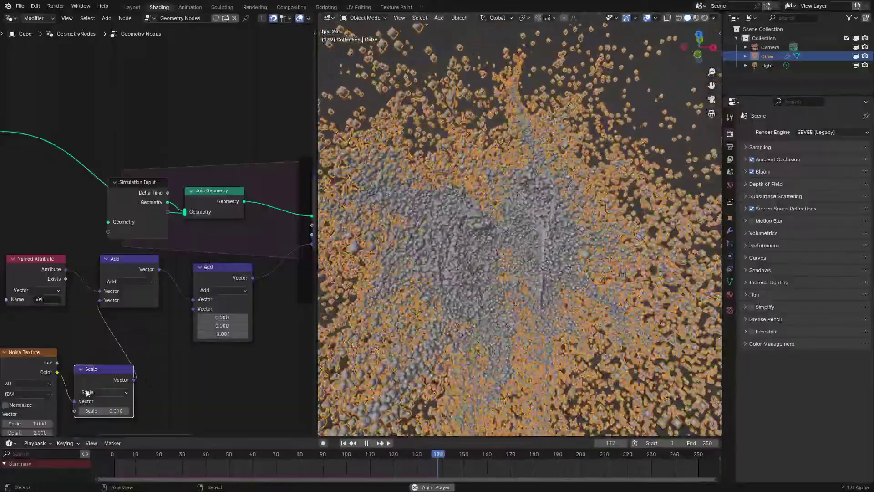
# Step: Set the vector Scale node's factor to 0.001 and replay the simulation from the start to view the noise-driven motion
pyautogui.click(111, 411)
pyautogui.write('0.001')
pyautogui.press('Return')
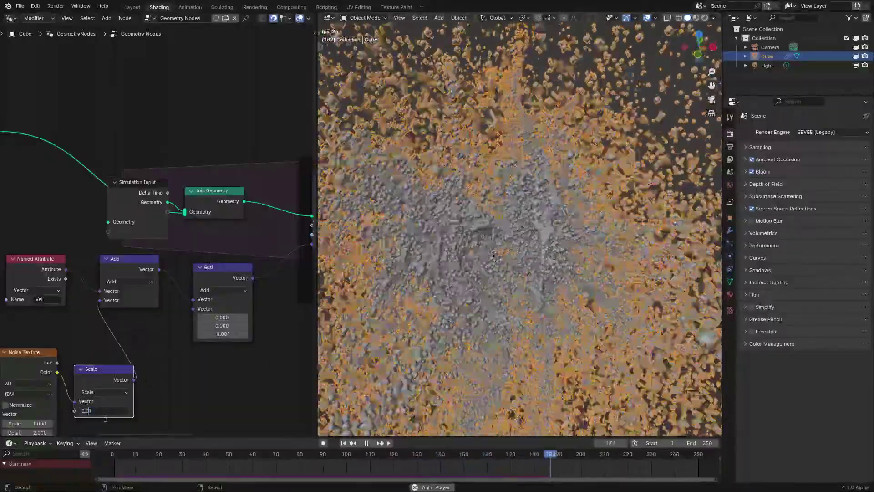
pyautogui.click(114, 453)
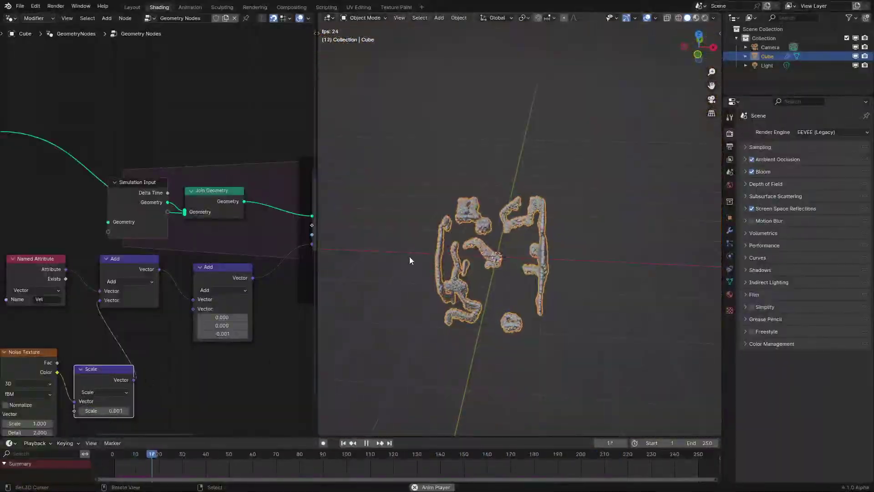
pyautogui.scroll(5, 550, 302)
pyautogui.moveTo(550, 302); pyautogui.dragTo(578, 296, button='middle')
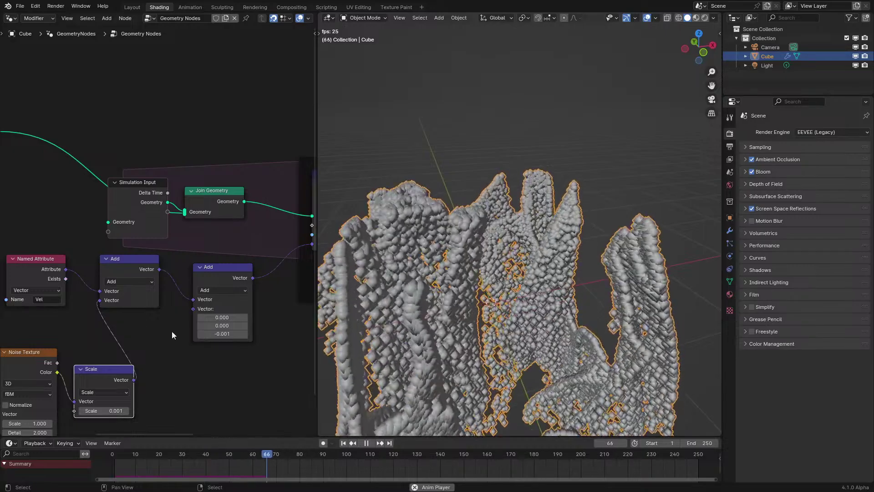
pyautogui.click(222, 334)
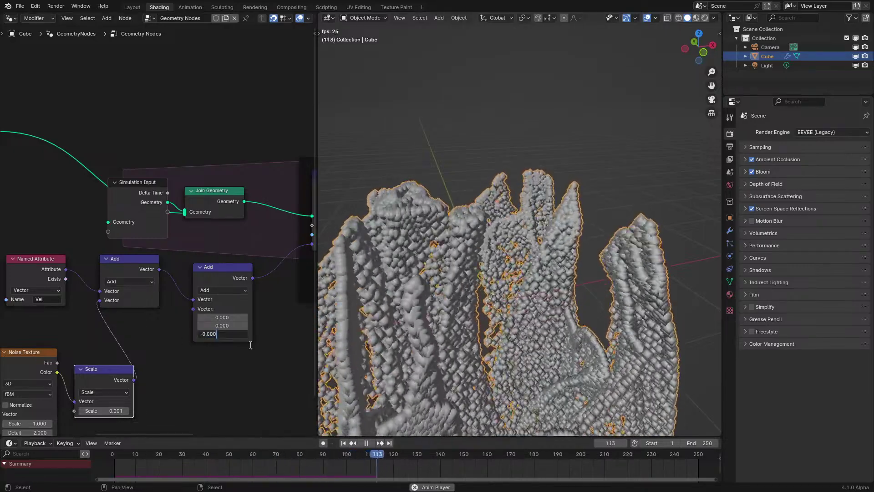
pyautogui.press('Return')
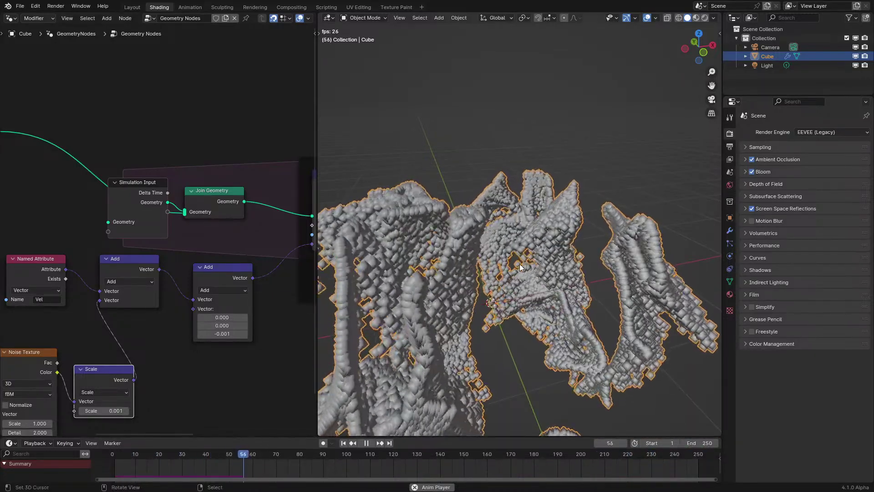
# Step: Set the Detail of the Noise Texture driving the velocity to 4
pyautogui.moveTo(520, 264); pyautogui.dragTo(498, 233, button='middle')
pyautogui.moveTo(110, 318); pyautogui.dragTo(199, 265, button='middle')
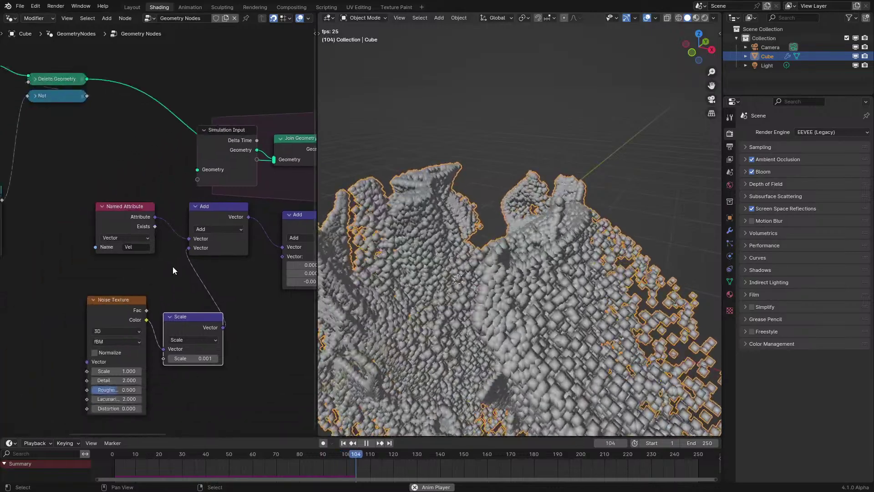
pyautogui.click(119, 380)
pyautogui.write('4')
pyautogui.press('Return')
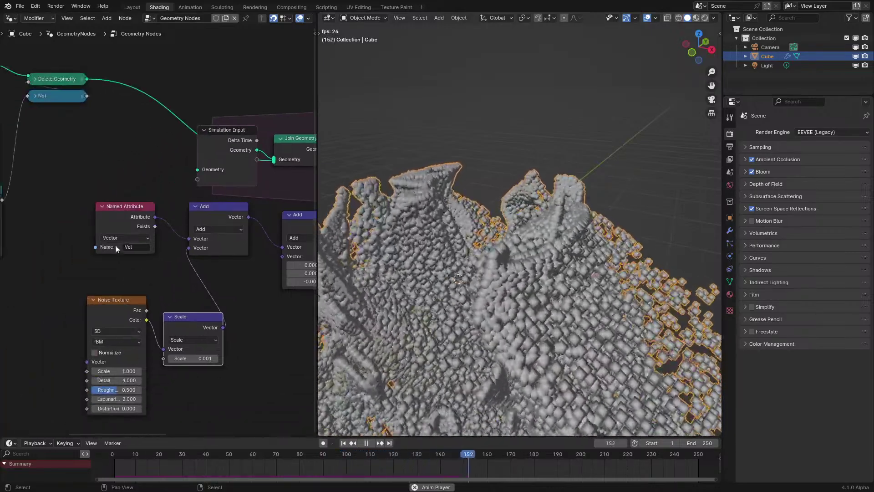
# Step: Maximize the node editor and examine how the velocity nodes feed Store Named Attribute and Set Position, then restore the layout
pyautogui.scroll(4, 116, 191)
pyautogui.moveTo(103, 217); pyautogui.dragTo(102, 219)
pyautogui.scroll(-1, 115, 215)
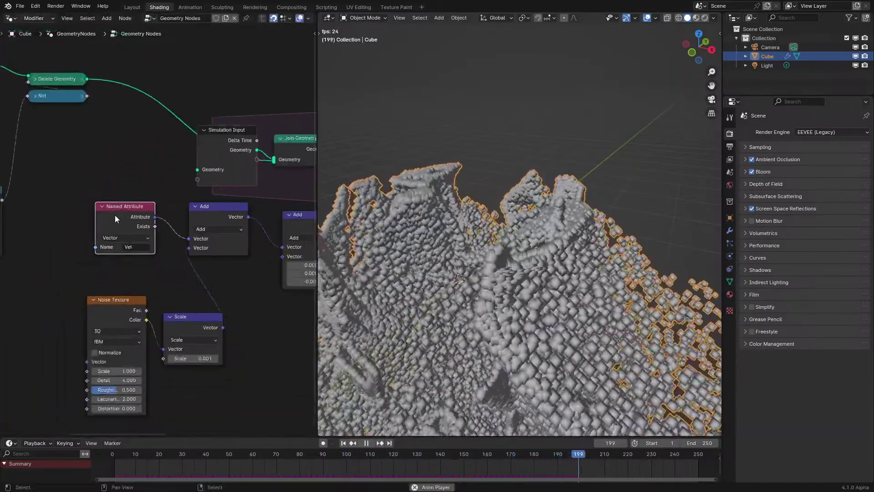
pyautogui.hotkey('ctrl', 'space')
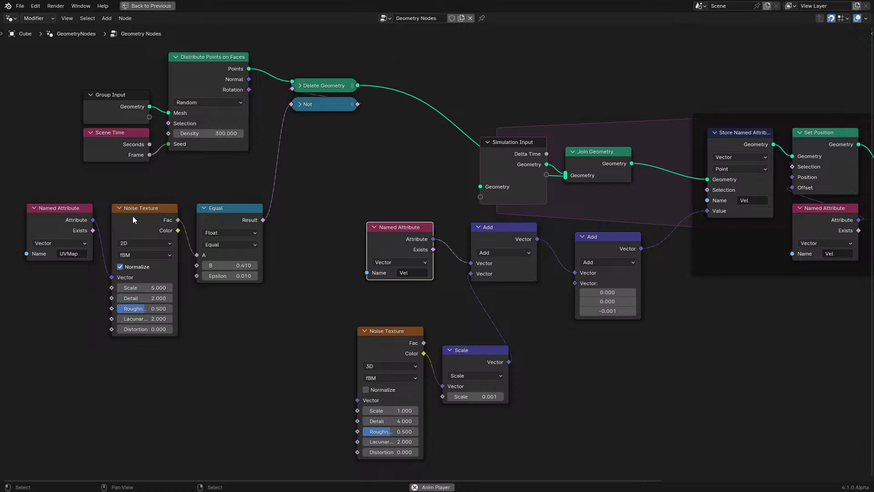
pyautogui.moveTo(320, 208); pyautogui.dragTo(248, 269, button='middle')
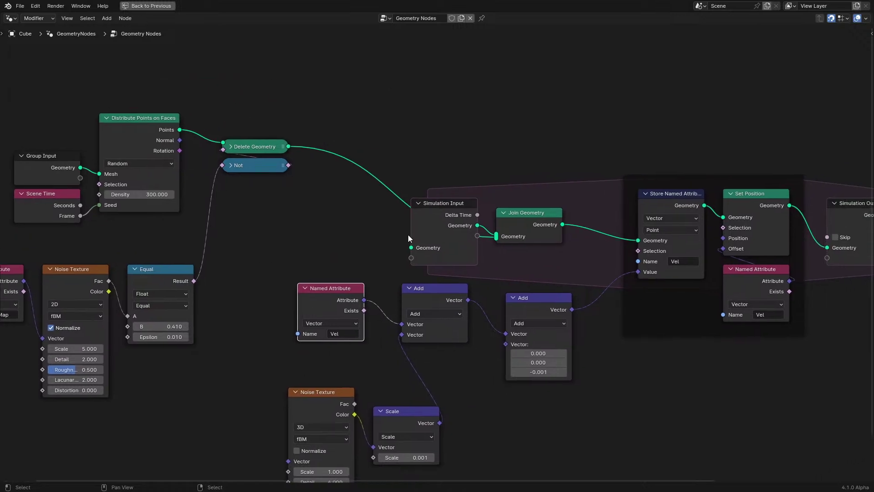
pyautogui.moveTo(593, 227); pyautogui.dragTo(363, 219, button='middle')
pyautogui.scroll(3, 435, 253)
pyautogui.scroll(1, 435, 256)
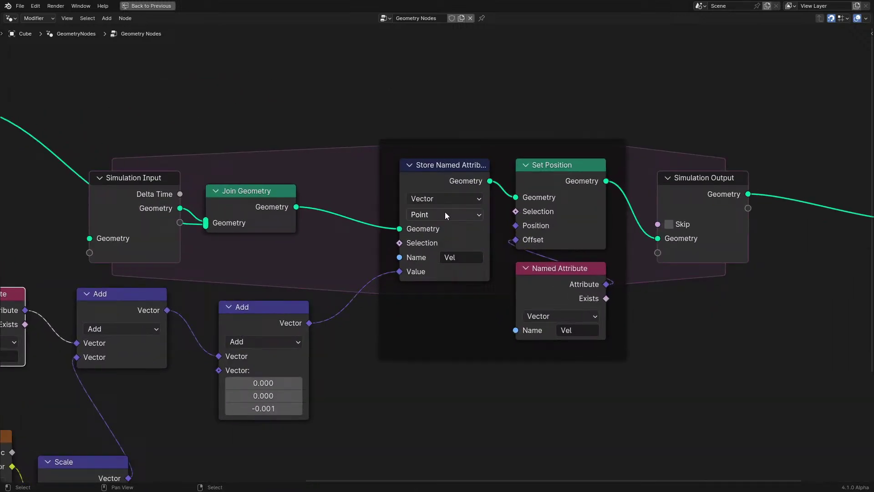
pyautogui.click(461, 241)
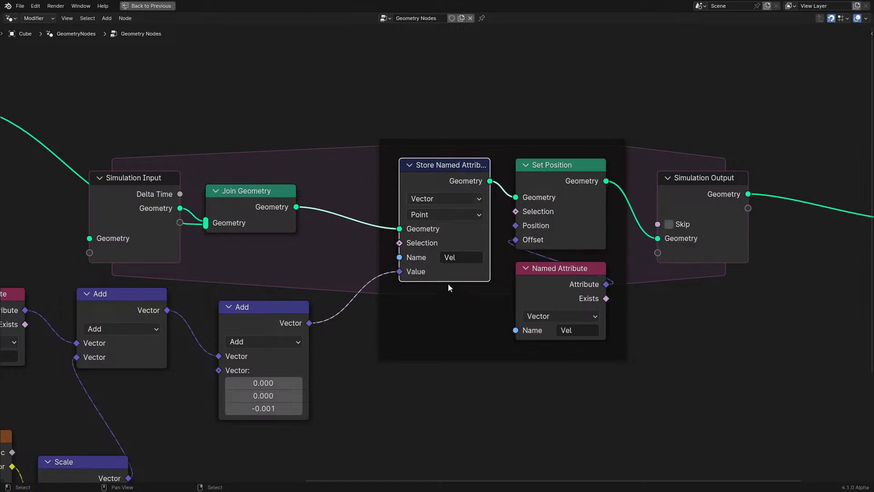
pyautogui.click(532, 286)
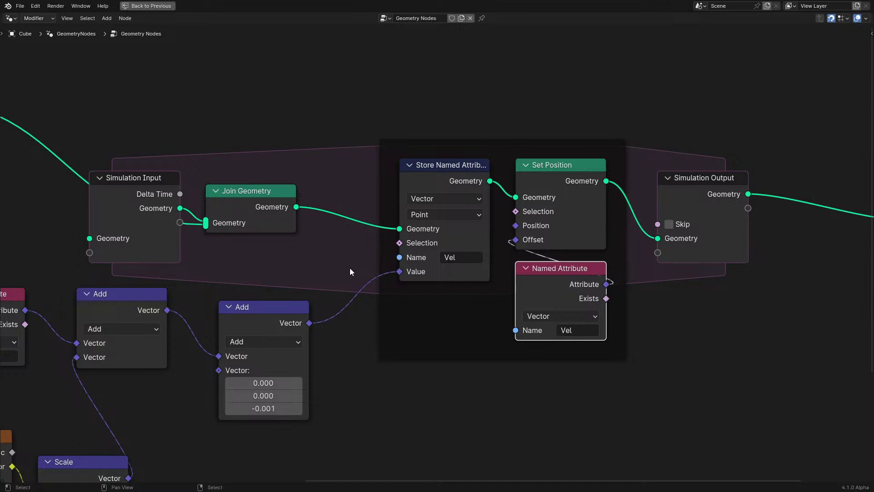
pyautogui.moveTo(285, 295); pyautogui.dragTo(502, 222, button='middle')
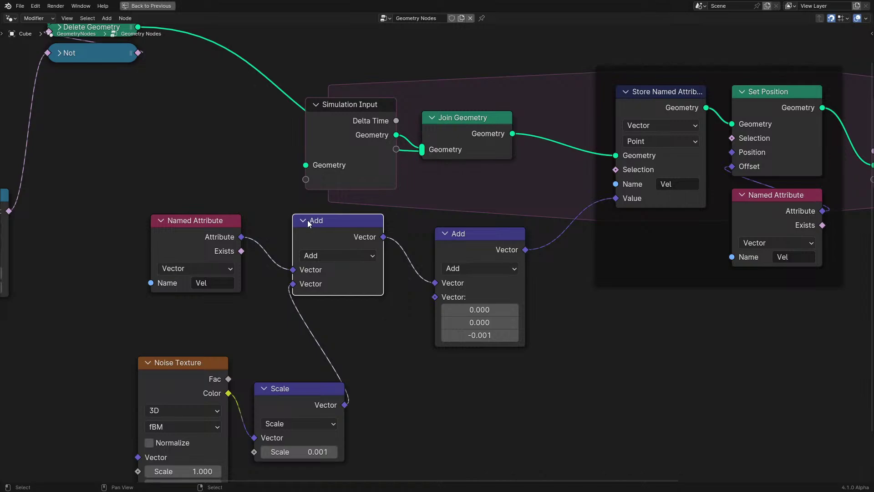
pyautogui.hotkey('ctrl', 'space')
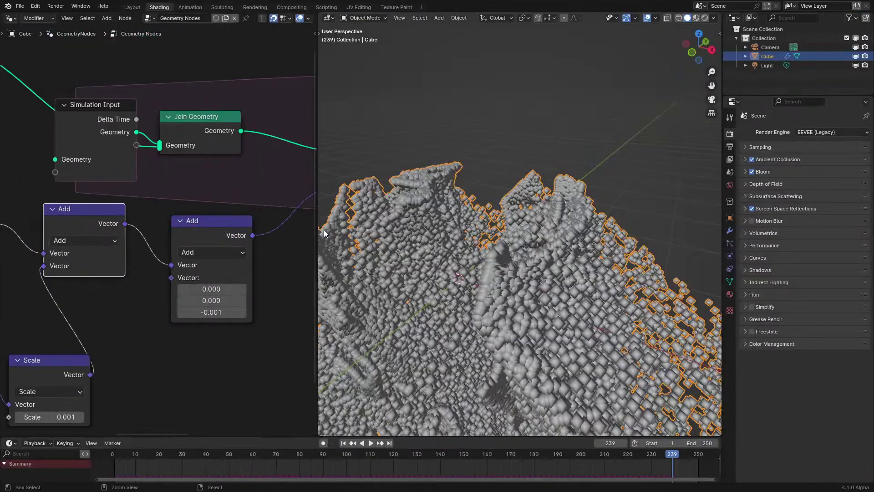
# Step: Set the Z value of the second Add node to -0.0005 and replay the simulation from the start
pyautogui.moveTo(479, 246)
pyautogui.mouseDown(button='middle')
pyautogui.moveTo(525, 247)
pyautogui.moveTo(496, 249)
pyautogui.moveTo(485, 239)
pyautogui.mouseUp(button='middle')
pyautogui.scroll(-2, 484, 240)
pyautogui.moveTo(125, 330); pyautogui.dragTo(147, 292, button='middle')
pyautogui.click(228, 276)
pyautogui.write('-0.0005')
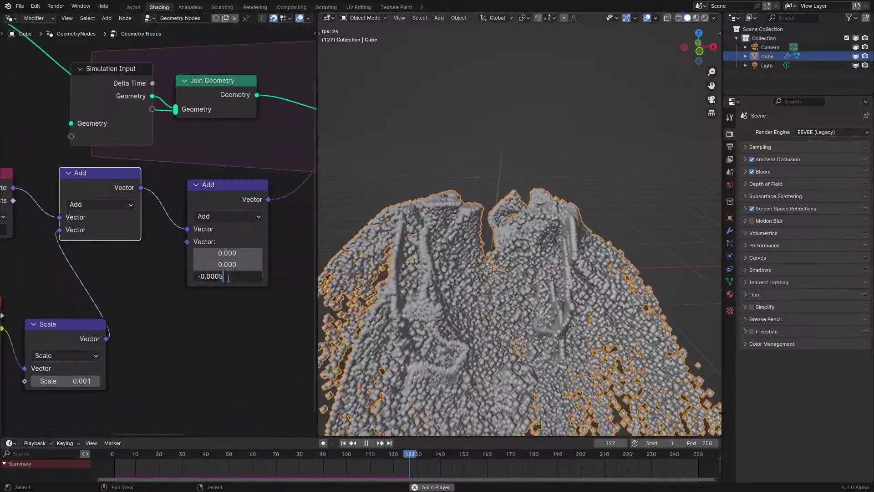
pyautogui.press('Return')
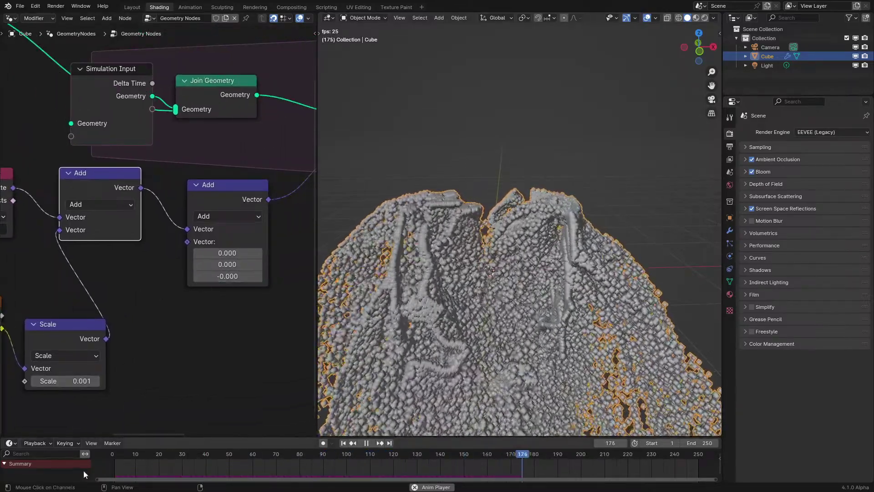
pyautogui.hotkey('shift', 'Left')
# Step: Set the scene's output frame rate to 30 fps
pyautogui.click(751, 147)
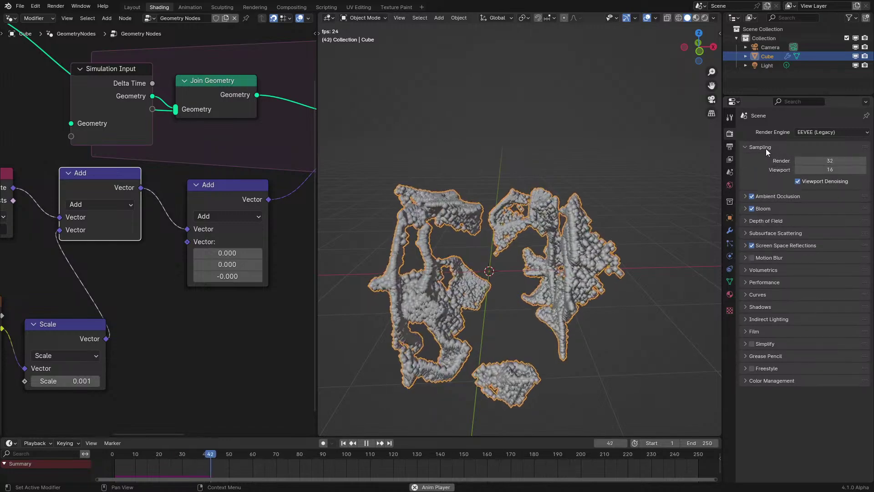
pyautogui.click(730, 147)
pyautogui.click(828, 213)
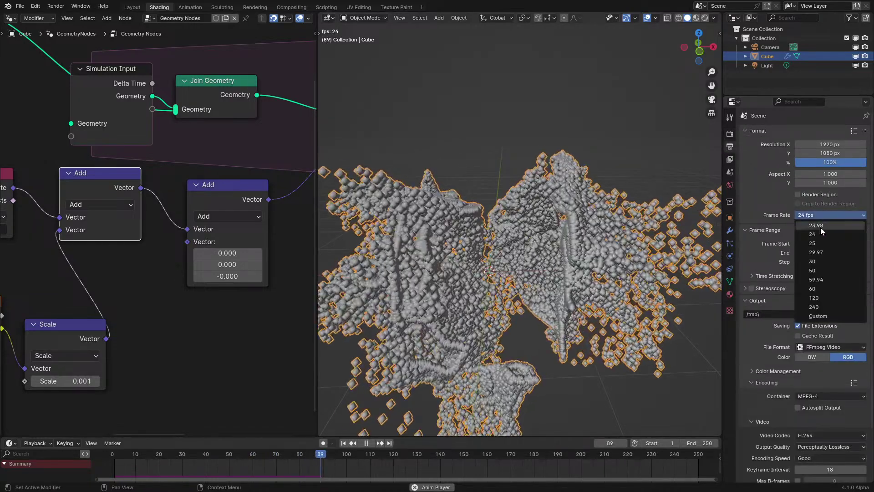
pyautogui.click(816, 257)
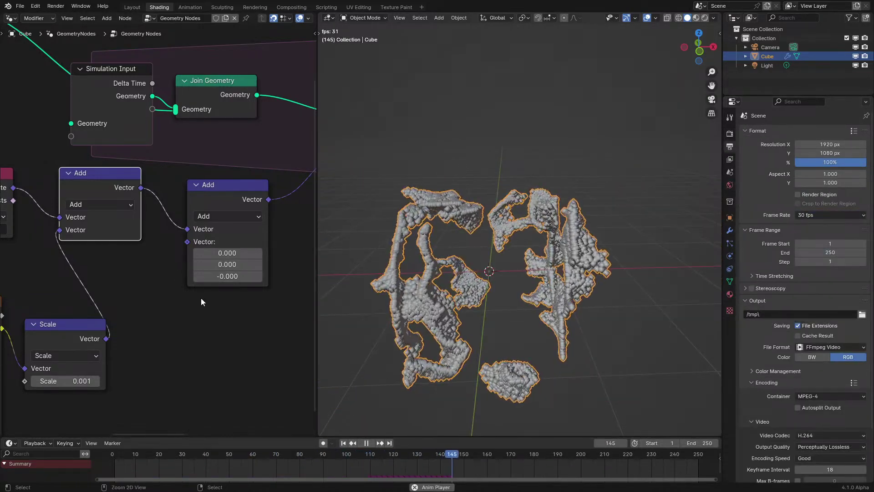
# Step: Duplicate the Group Input beside Simulation Output and merge both geometries through a Join Geometry node feeding Group Output
pyautogui.hotkey('ctrl', 'space')
pyautogui.press('space')
pyautogui.scroll(-7, 205, 285)
pyautogui.click(86, 130)
pyautogui.moveTo(177, 223); pyautogui.dragTo(59, 325, button='middle')
pyautogui.hotkey('shift', 'd')
pyautogui.moveTo(728, 226); pyautogui.dragTo(482, 231, button='middle')
pyautogui.scroll(5, 485, 215)
pyautogui.press('g')
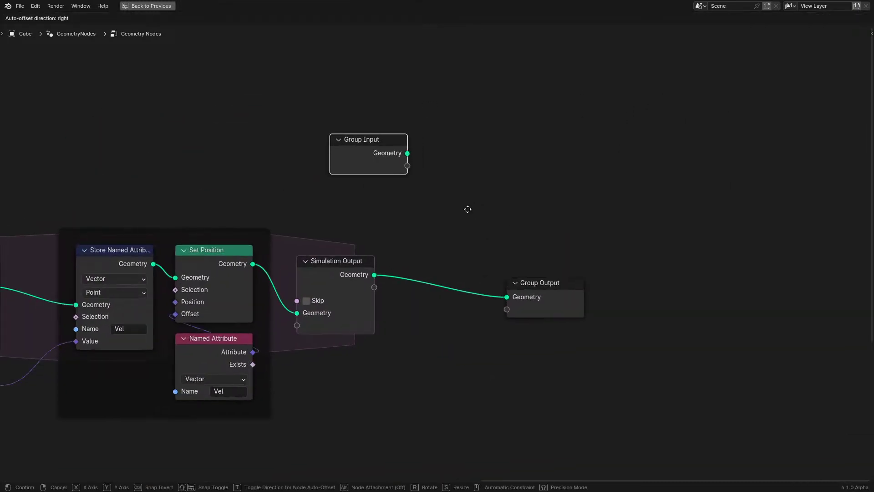
pyautogui.click(457, 216)
pyautogui.write('j')
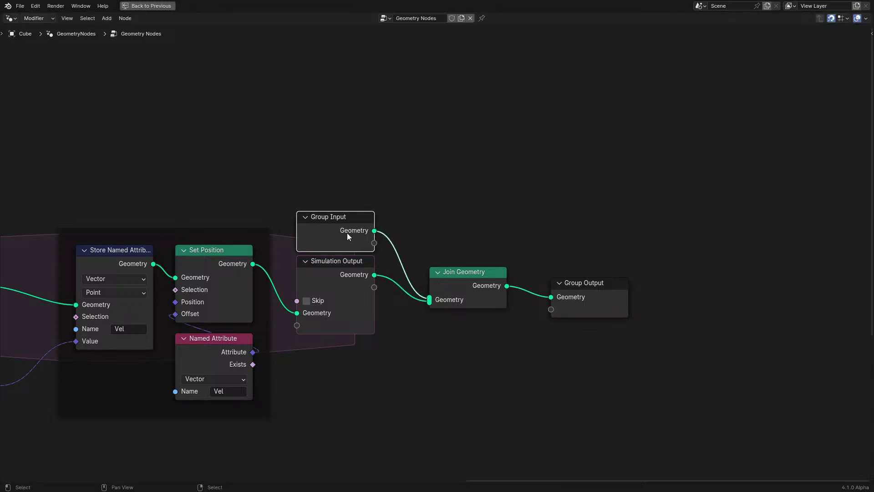
# Step: Restore the full layout and watch the particle simulation around the visible cube from several angles
pyautogui.scroll(-4, 347, 233)
pyautogui.moveTo(353, 232); pyautogui.dragTo(867, 195, button='middle')
pyautogui.hotkey('ctrl', 'space')
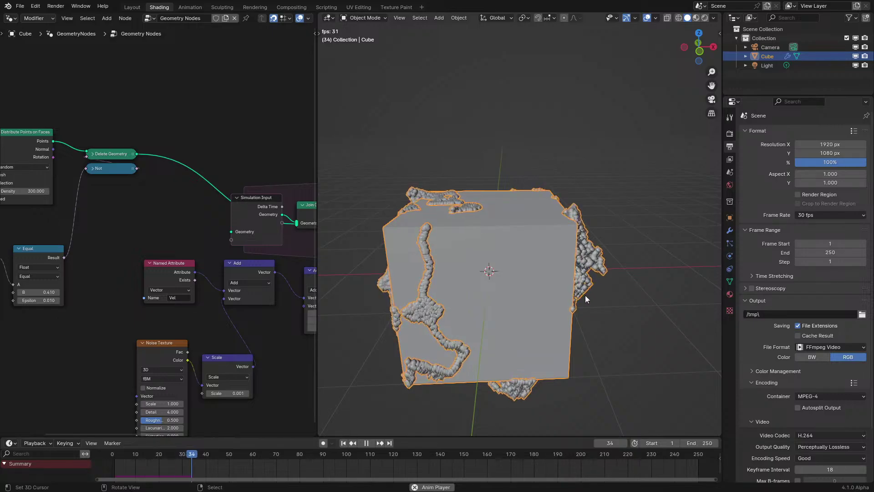
pyautogui.moveTo(586, 295); pyautogui.dragTo(606, 307, button='middle')
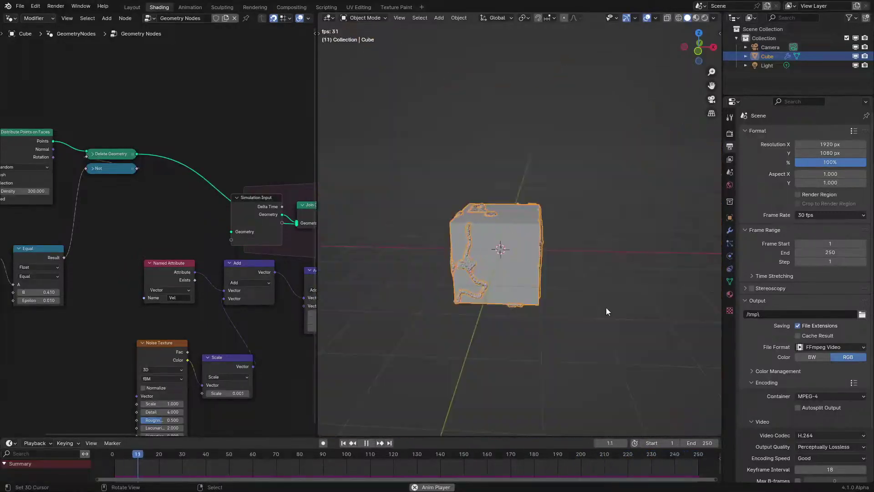
pyautogui.moveTo(564, 286); pyautogui.dragTo(522, 288, button='middle')
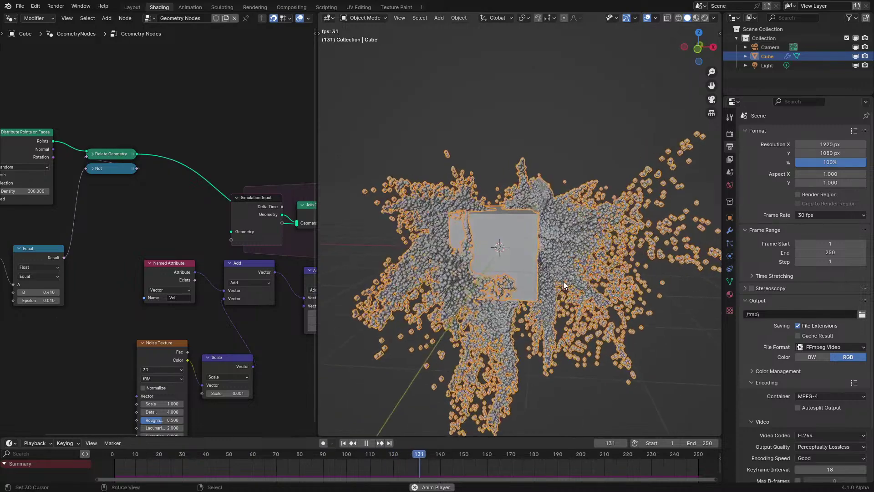
pyautogui.press('space')
pyautogui.hotkey('ctrl', 'space')
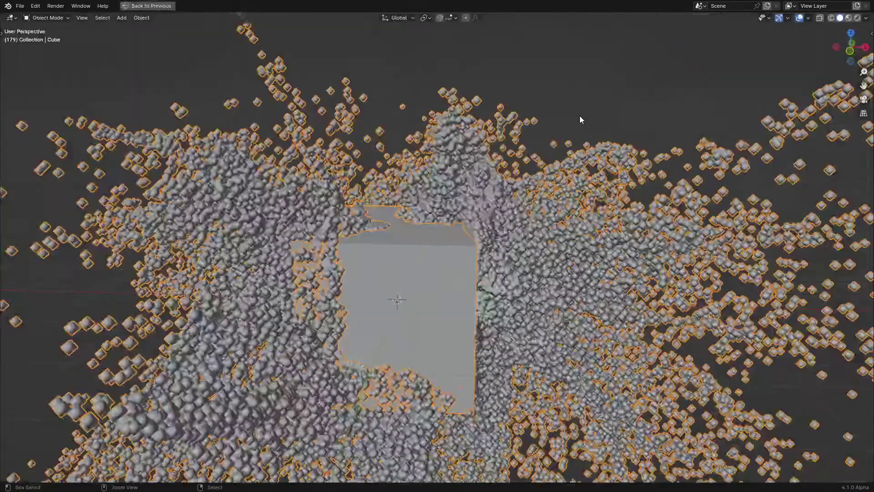
pyautogui.hotkey('ctrl', 'space')
pyautogui.hotkey('ctrl', 'space')
# Step: Arrange the velocity nodes compactly with the first Add node collapsed, and enclose them in a frame
pyautogui.scroll(4, 273, 264)
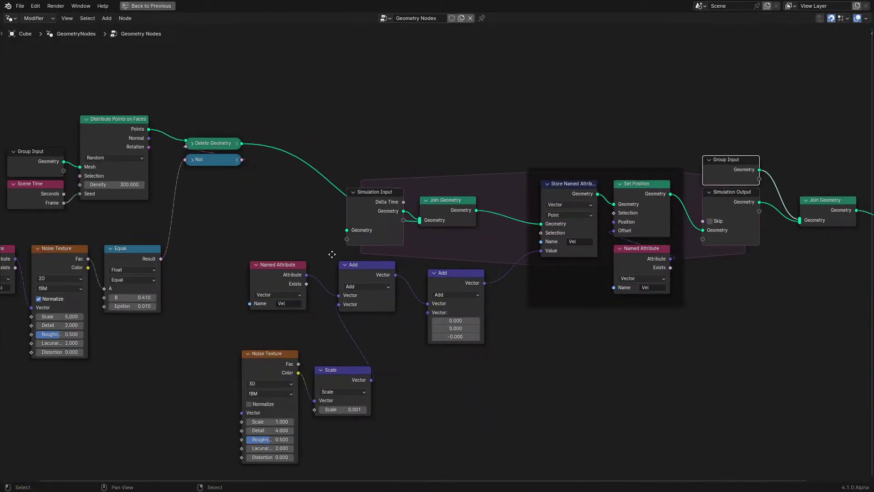
pyautogui.click(322, 300)
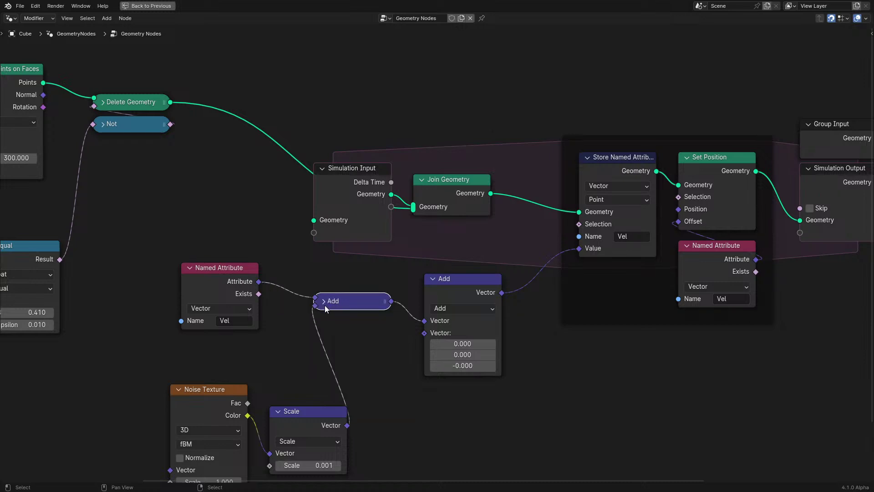
pyautogui.scroll(-1, 326, 340)
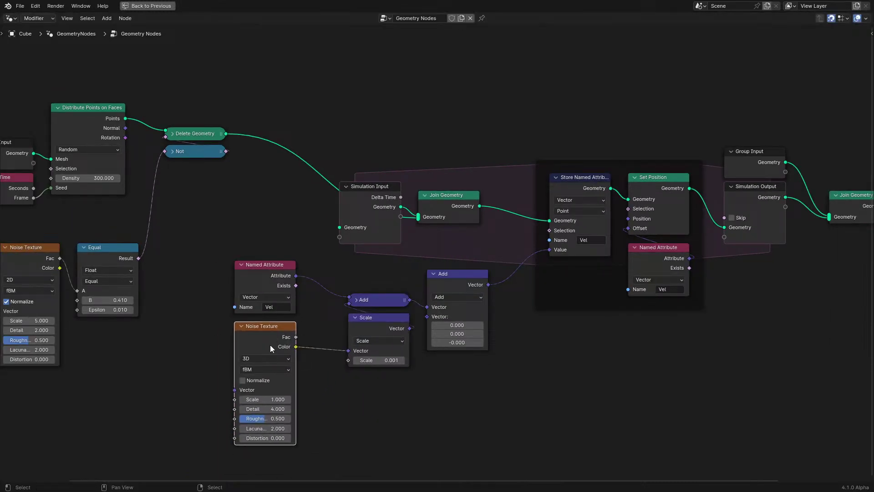
pyautogui.moveTo(228, 293); pyautogui.dragTo(272, 343)
pyautogui.press('g')
pyautogui.moveTo(248, 284); pyautogui.dragTo(475, 403)
pyautogui.hotkey('ctrl', 'j')
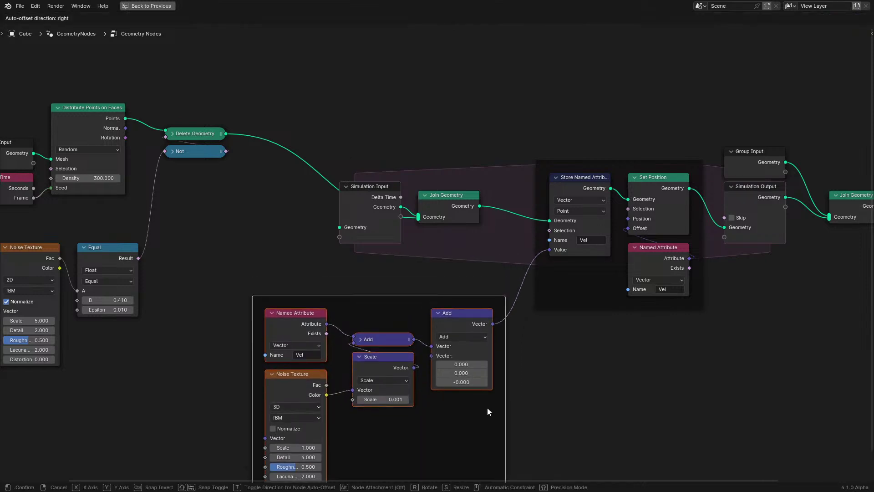
# Step: Animate the Equal node's B input from 0 at frame 0 to 1 at frame 150
pyautogui.hotkey('ctrl', 'space')
pyautogui.click(106, 467)
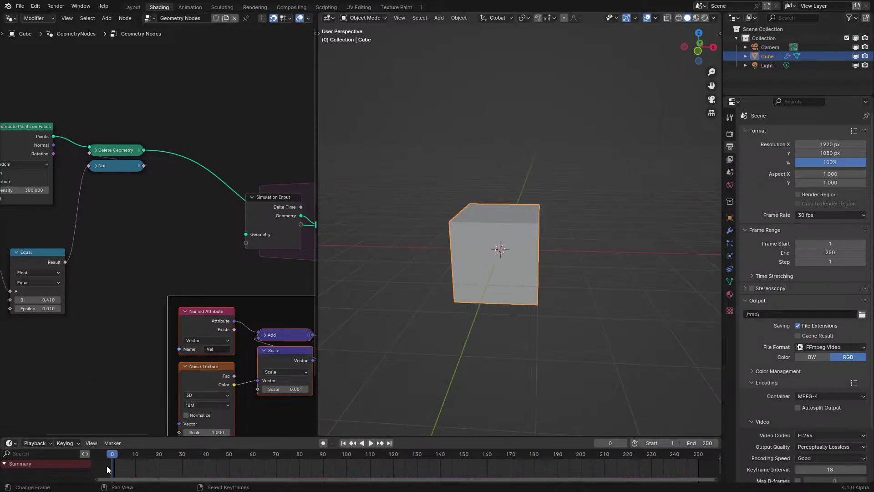
pyautogui.moveTo(97, 361); pyautogui.dragTo(272, 405, button='middle')
pyautogui.scroll(4, 182, 348)
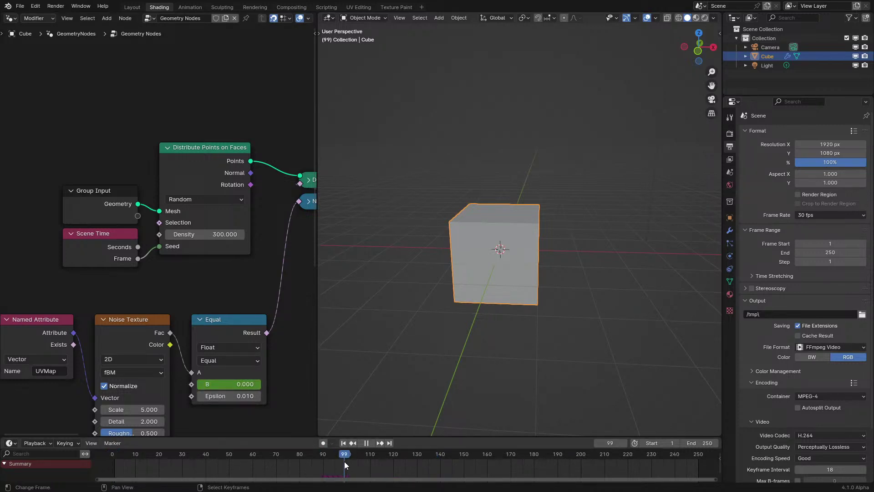
pyautogui.press('space')
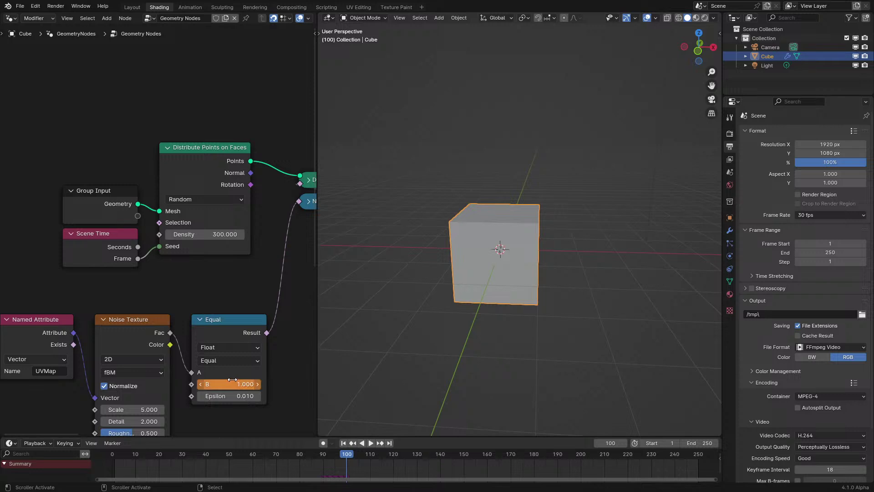
pyautogui.click(232, 340)
# Step: Replay the animation from the start and watch the particle emission sweep across the cube
pyautogui.click(113, 464)
pyautogui.press('space')
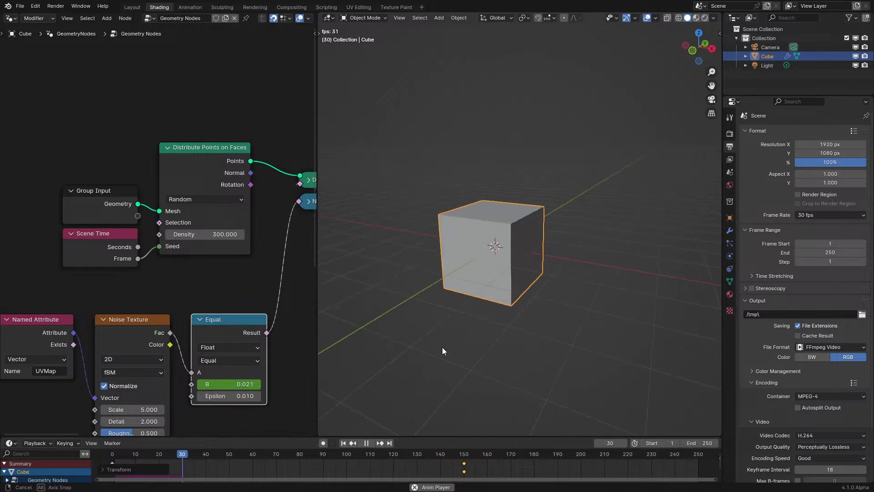
pyautogui.click(398, 370)
pyautogui.scroll(5, 398, 370)
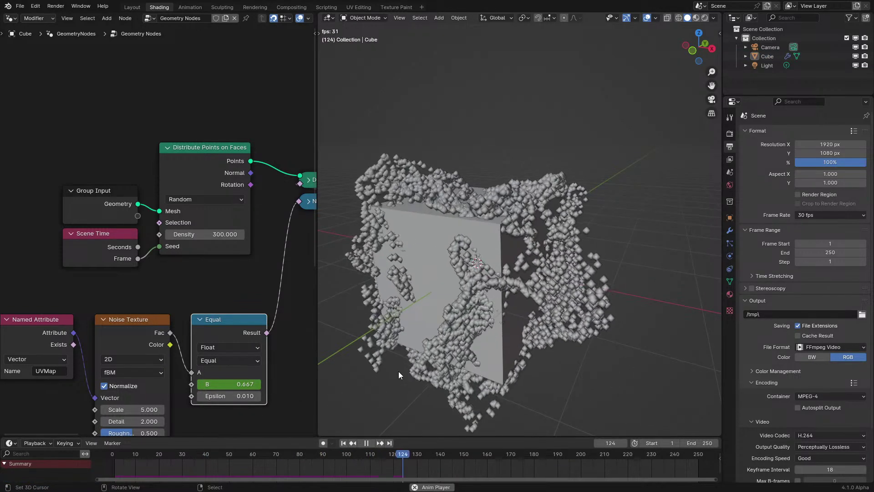
pyautogui.click(115, 455)
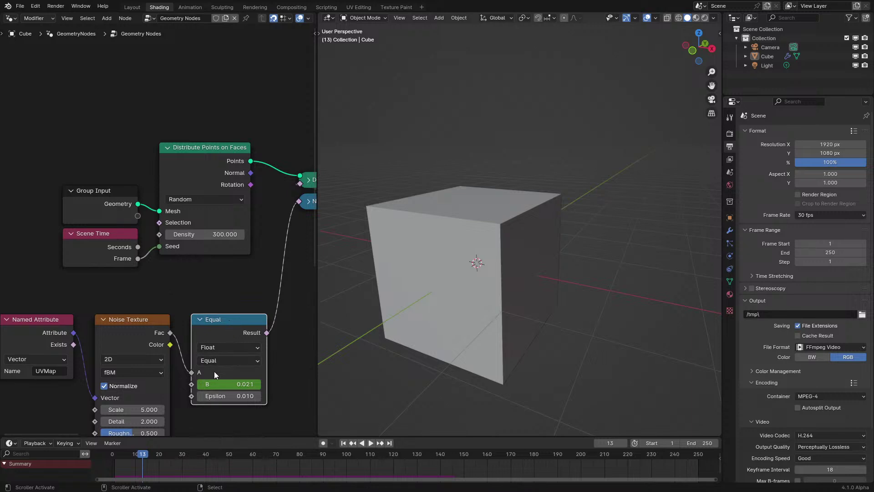
# Step: Add a Value node below the Noise Texture that feeds the Equal node
pyautogui.scroll(-3, 203, 303)
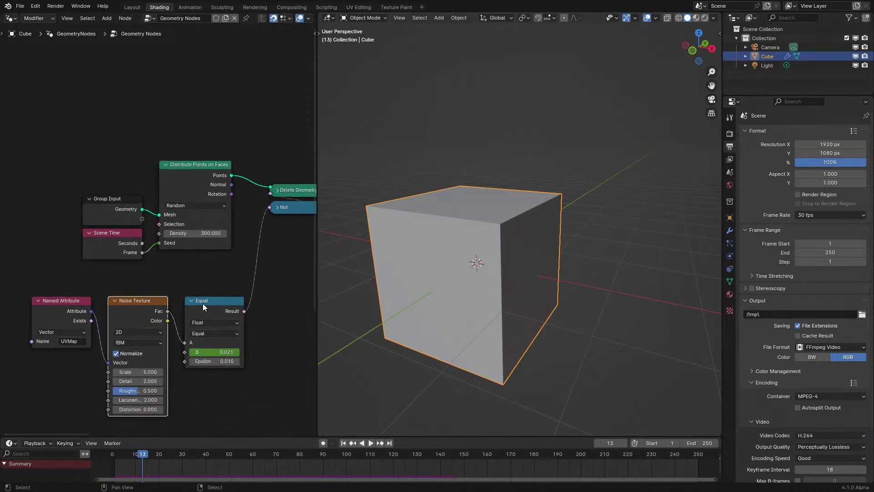
pyautogui.moveTo(217, 371); pyautogui.dragTo(215, 296, button='middle')
pyautogui.hotkey('shift', 'a')
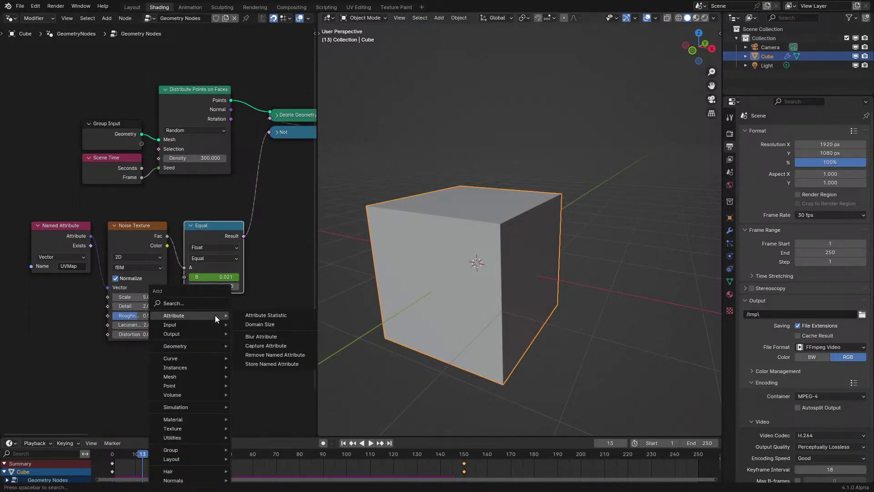
pyautogui.write('va')
pyautogui.click(122, 356)
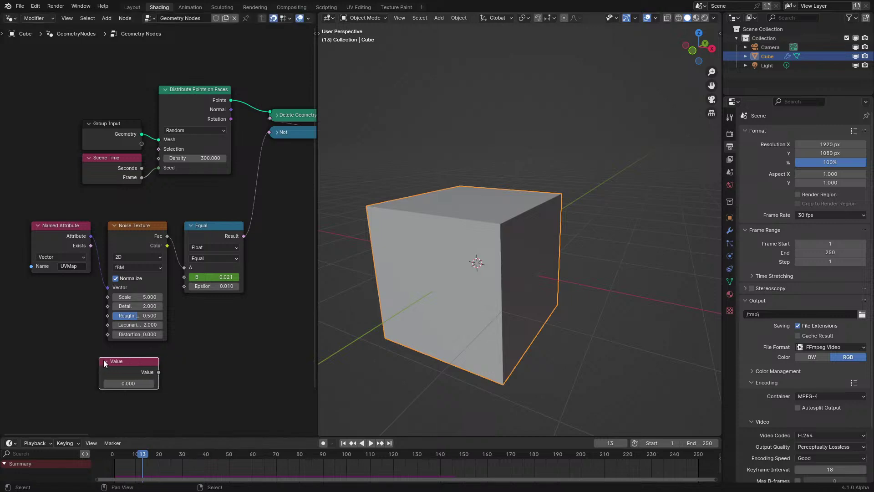
pyautogui.scroll(1, 240, 314)
# Step: Clear the keyframes from the Equal node's B input and set it to 0
pyautogui.click(223, 229)
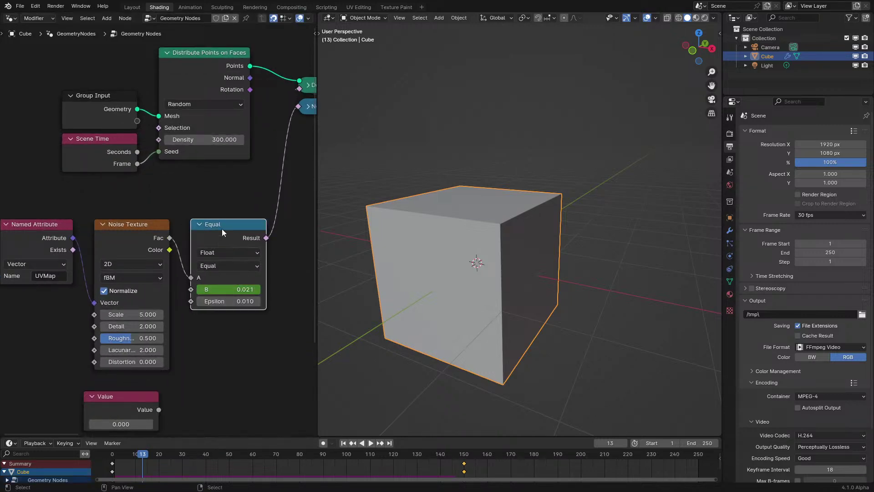
pyautogui.rightClick(227, 290)
pyautogui.click(173, 296)
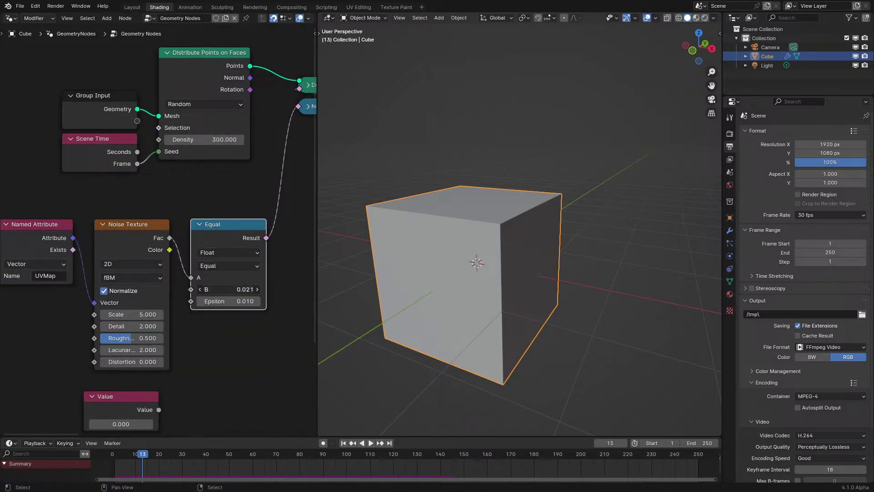
pyautogui.write('0')
pyautogui.press('Return')
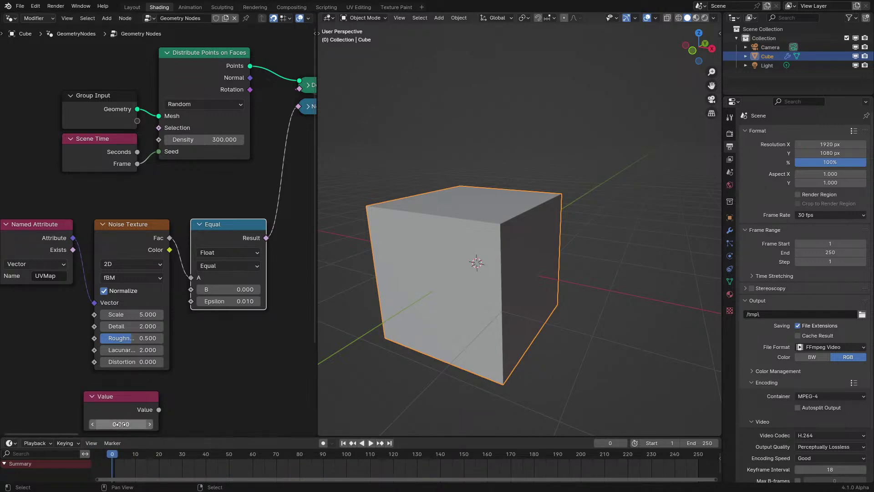
# Step: Keyframe the Value node at 0 on frame 0, add a second keyframe on frame 150, and connect it to the Equal node's B input
pyautogui.press('i')
pyautogui.click(119, 403)
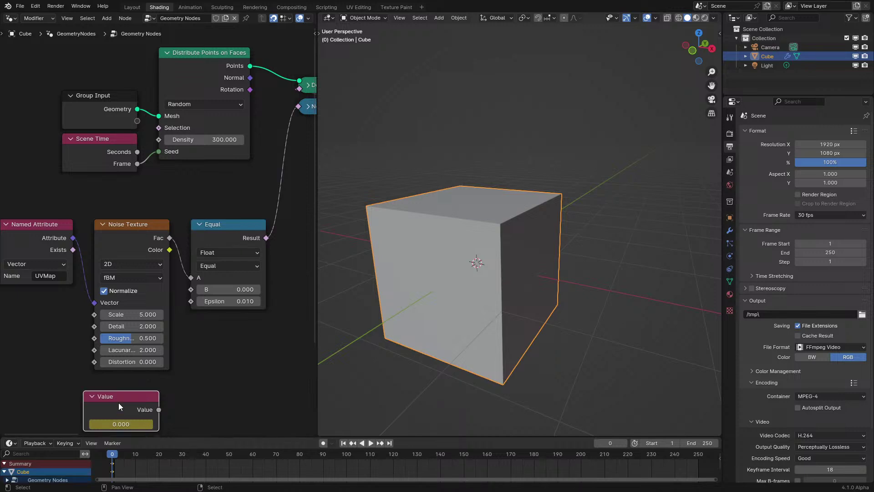
pyautogui.moveTo(129, 455); pyautogui.dragTo(193, 460)
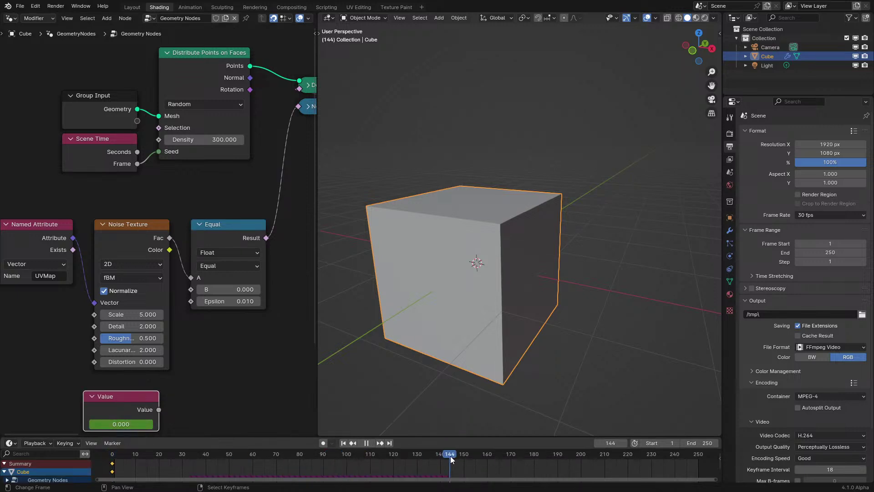
pyautogui.moveTo(465, 458); pyautogui.dragTo(463, 459)
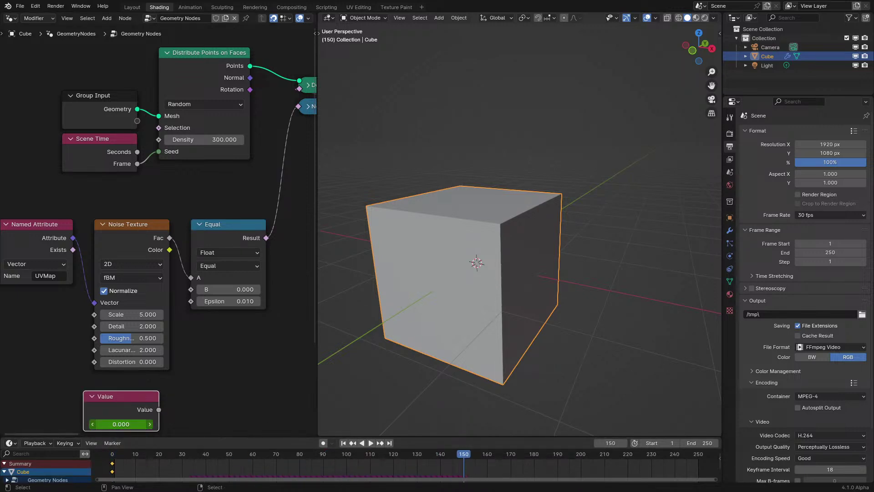
pyautogui.moveTo(159, 409); pyautogui.dragTo(191, 289)
# Step: Move the Value node's end keyframe to frame 200 and replay the simulation from the start
pyautogui.moveTo(109, 470); pyautogui.dragTo(100, 469)
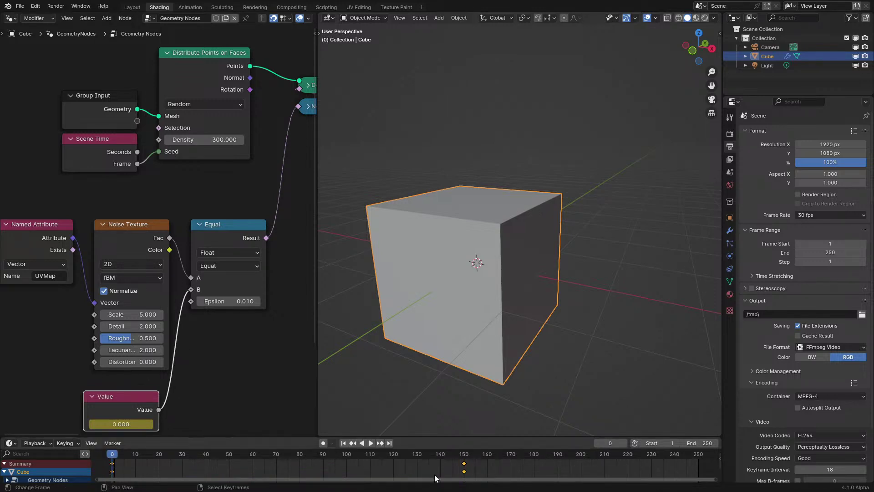
pyautogui.moveTo(465, 472); pyautogui.dragTo(581, 463)
pyautogui.press('space')
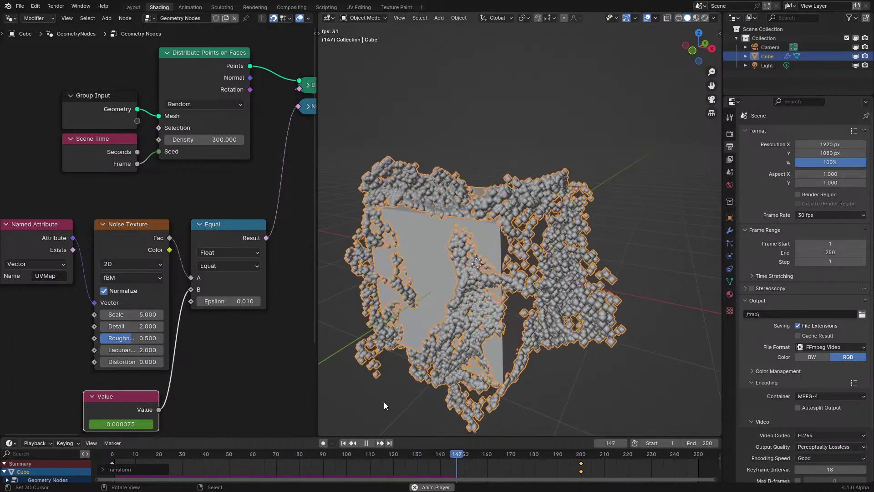
pyautogui.moveTo(347, 407); pyautogui.dragTo(369, 408, button='middle')
pyautogui.press('space')
# Step: Preview the Distribute Points on Faces output and the Equal mask in the viewport around frame 67
pyautogui.moveTo(321, 463); pyautogui.dragTo(272, 466)
pyautogui.press('space')
pyautogui.scroll(-2, 237, 302)
pyautogui.scroll(-2, 239, 168)
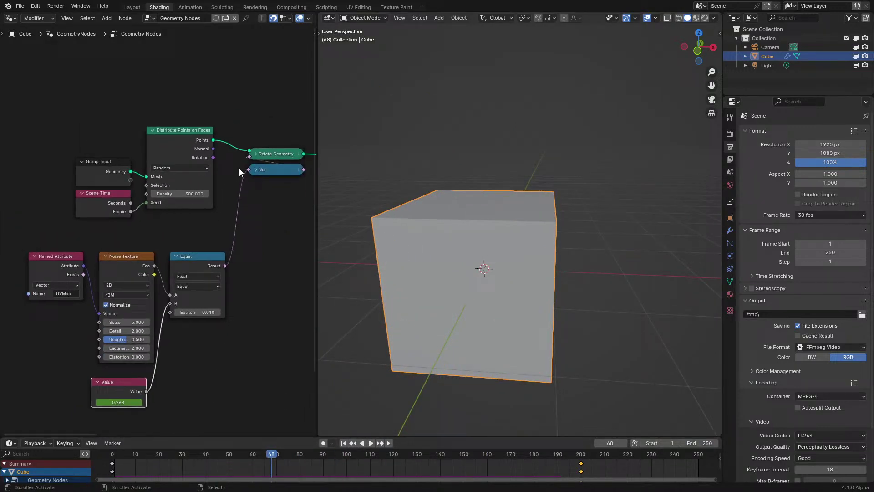
pyautogui.keyDown('ctrl'); pyautogui.keyDown('shift'); pyautogui.click(278, 157); pyautogui.keyUp('shift'); pyautogui.keyUp('ctrl')
pyautogui.keyDown('ctrl'); pyautogui.keyDown('shift'); pyautogui.click(195, 143); pyautogui.keyUp('shift'); pyautogui.keyUp('ctrl')
pyautogui.moveTo(258, 464)
pyautogui.mouseDown()
pyautogui.moveTo(327, 461)
pyautogui.moveTo(450, 432)
pyautogui.moveTo(318, 448)
pyautogui.moveTo(297, 463)
pyautogui.moveTo(232, 460)
pyautogui.moveTo(270, 452)
pyautogui.mouseUp()
pyautogui.press('space')
pyautogui.keyDown('ctrl'); pyautogui.keyDown('shift'); pyautogui.click(198, 261); pyautogui.keyUp('shift'); pyautogui.keyUp('ctrl')
pyautogui.press('space')
pyautogui.moveTo(159, 378); pyautogui.dragTo(207, 300, button='middle')
pyautogui.scroll(4, 245, 375)
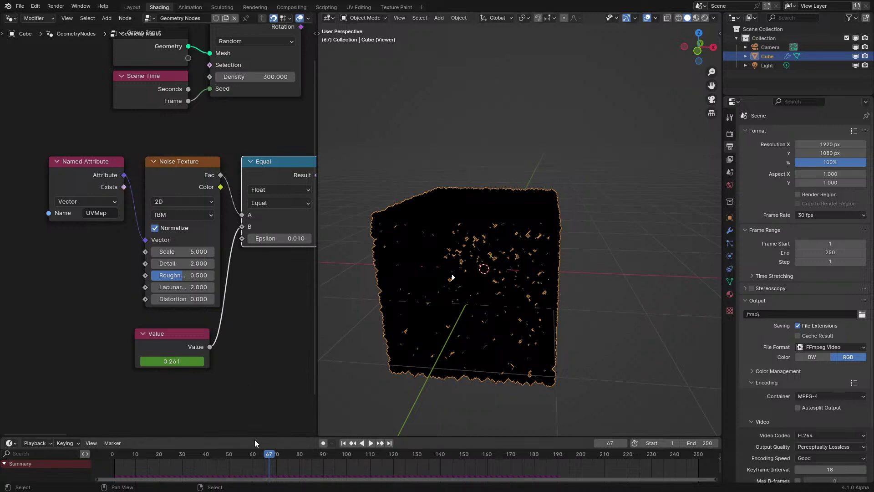
# Step: Set the interpolation of the Value node's keyframes to Linear
pyautogui.click(161, 346)
pyautogui.press('t')
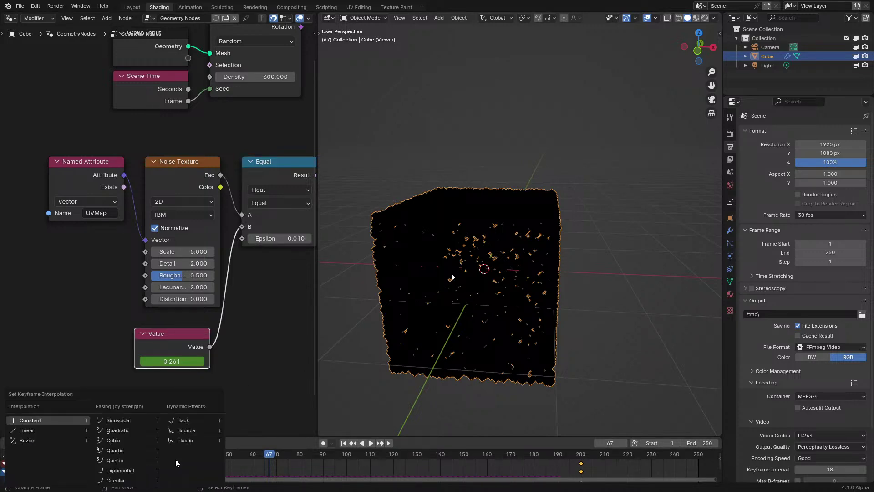
pyautogui.click(39, 431)
# Step: Set the Value node to 0.25, make it the starting keyframe at frame 0, and replay the mask preview
pyautogui.click(237, 467)
pyautogui.press('space')
pyautogui.moveTo(237, 468)
pyautogui.mouseDown()
pyautogui.moveTo(195, 468)
pyautogui.moveTo(227, 459)
pyautogui.mouseUp()
pyautogui.click(173, 361)
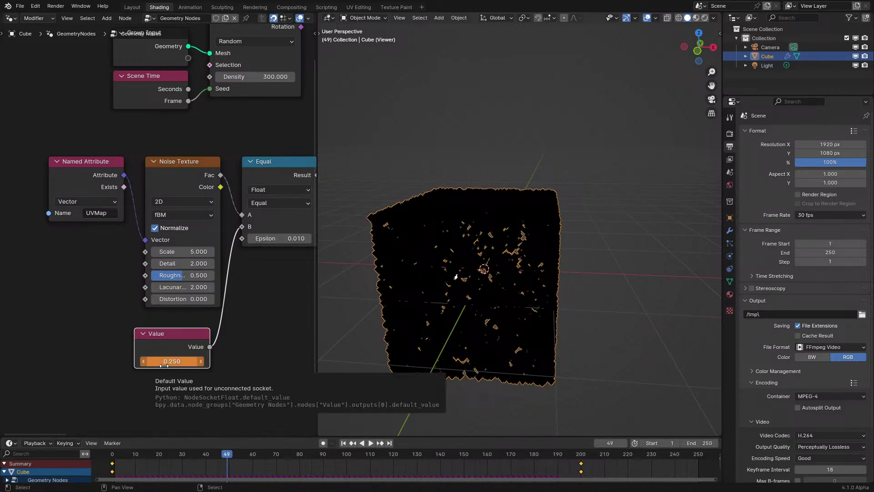
pyautogui.press('i')
pyautogui.moveTo(229, 471); pyautogui.dragTo(111, 473)
pyautogui.click(113, 475)
pyautogui.click(119, 471)
pyautogui.press('space')
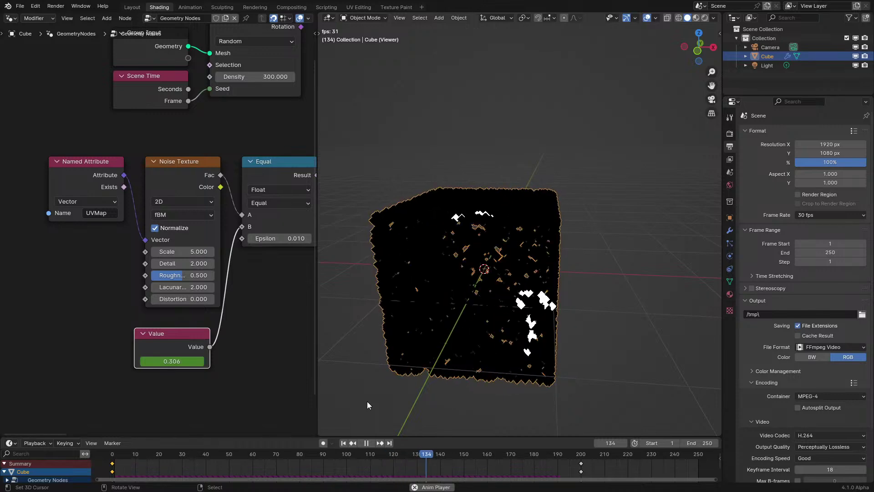
# Step: Move the Value node's end keyframe to frame 250 and replay the mask preview from the start
pyautogui.press('space')
pyautogui.press('space')
pyautogui.press('space')
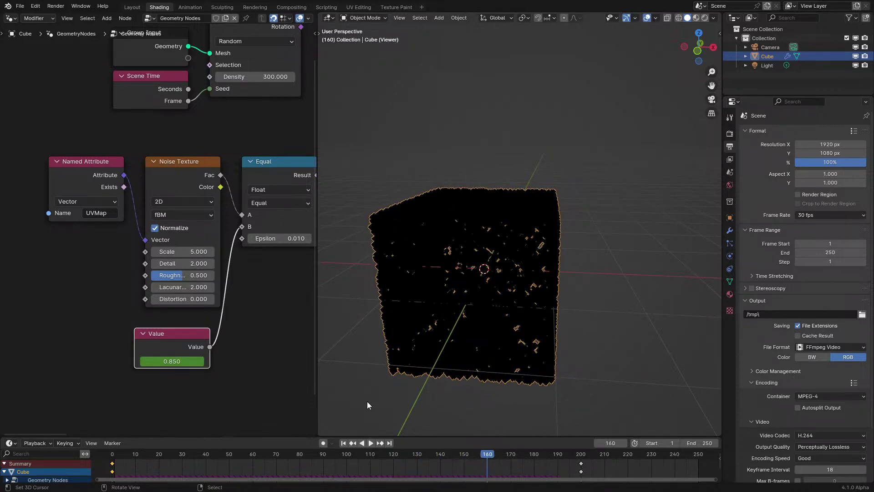
pyautogui.press('space')
pyautogui.press('space')
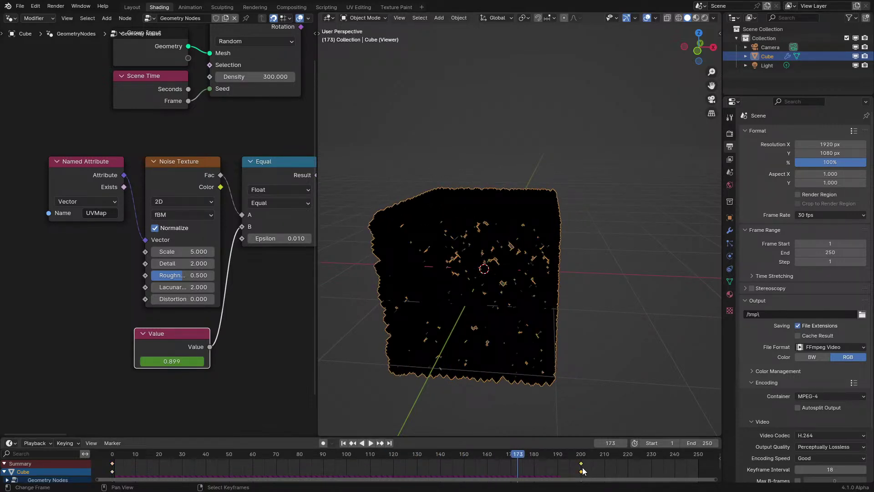
pyautogui.moveTo(583, 470); pyautogui.dragTo(699, 463)
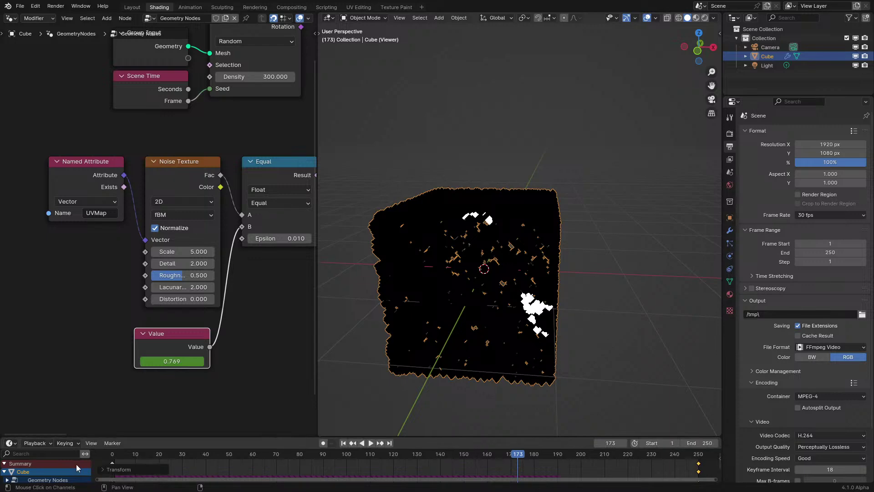
pyautogui.click(96, 458)
pyautogui.press('space')
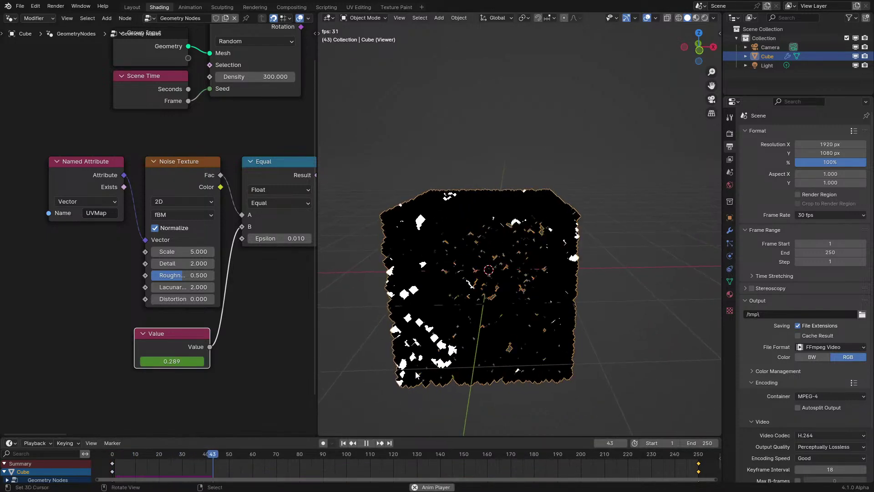
pyautogui.press('space')
# Step: Delete the Viewer node and replay the particle simulation from the start
pyautogui.scroll(-2, 258, 295)
pyautogui.moveTo(258, 295)
pyautogui.mouseDown(button='middle')
pyautogui.moveTo(201, 365)
pyautogui.moveTo(53, 357)
pyautogui.moveTo(239, 282)
pyautogui.moveTo(189, 296)
pyautogui.moveTo(245, 290)
pyautogui.mouseUp(button='middle')
pyautogui.click(242, 275)
pyautogui.scroll(-4, 243, 275)
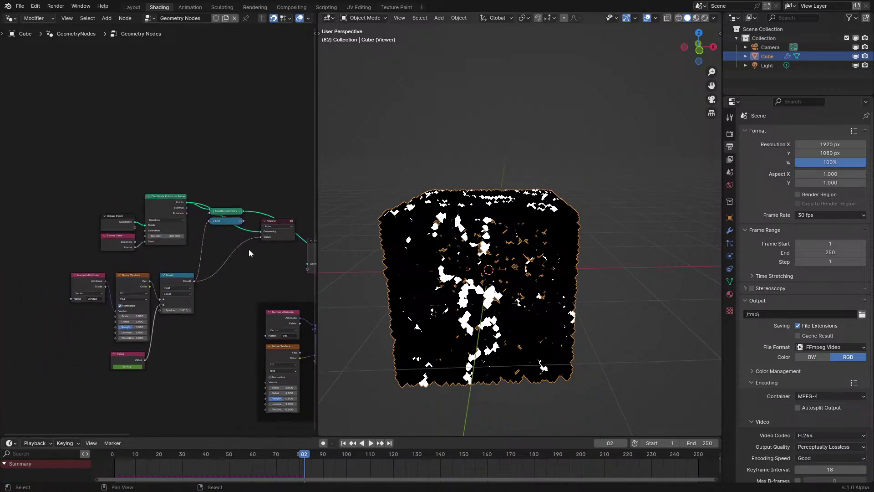
pyautogui.press('x')
pyautogui.hotkey('shift', 'Left')
pyautogui.press('space')
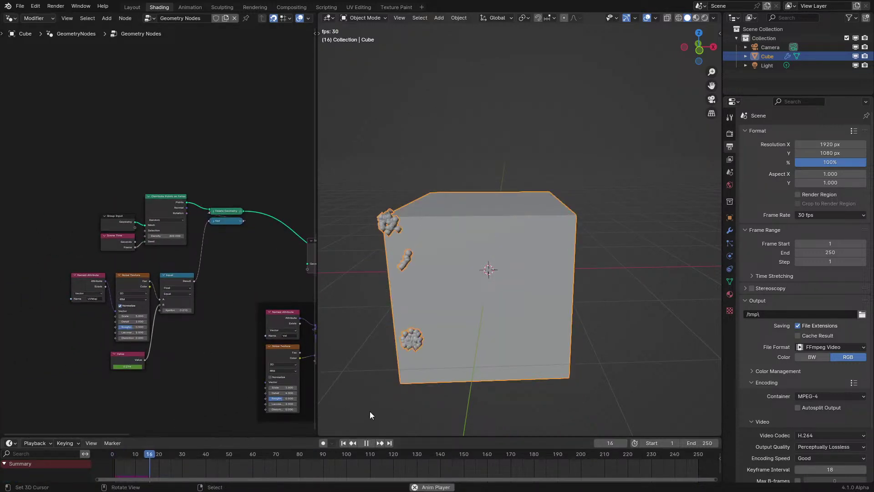
pyautogui.click(370, 411)
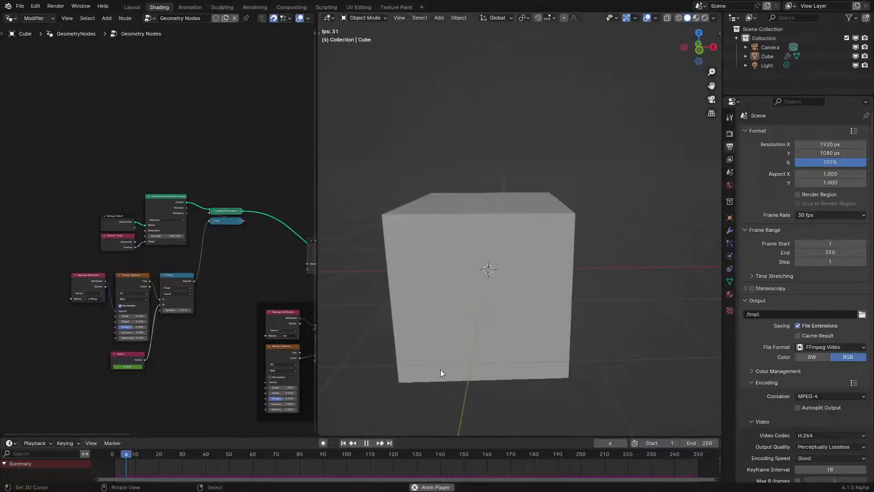
pyautogui.moveTo(441, 354); pyautogui.dragTo(451, 326, button='middle')
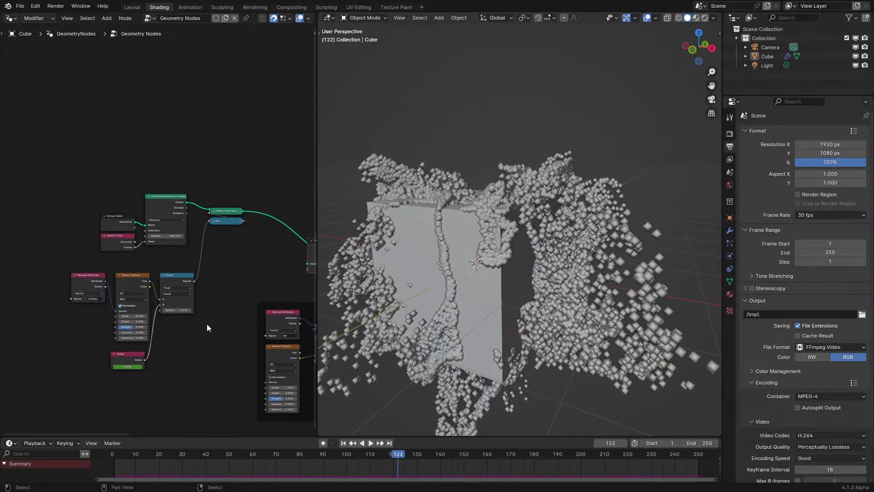
# Step: In the maximized node editor, place Scene Time beneath Distribute Points on Faces and join these two nodes in a frame
pyautogui.hotkey('ctrl', 'space')
pyautogui.scroll(6, 273, 219)
pyautogui.moveTo(288, 188); pyautogui.dragTo(488, 268)
pyautogui.press('g')
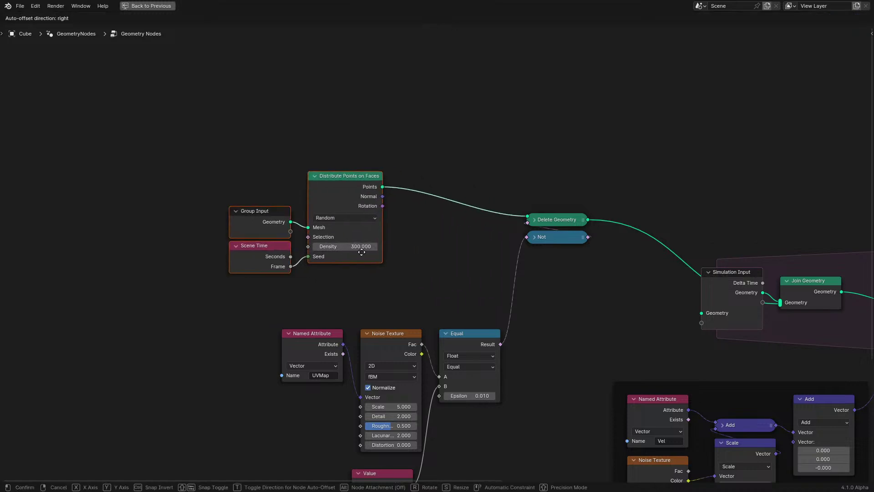
pyautogui.click(361, 253)
pyautogui.moveTo(275, 259); pyautogui.dragTo(353, 286)
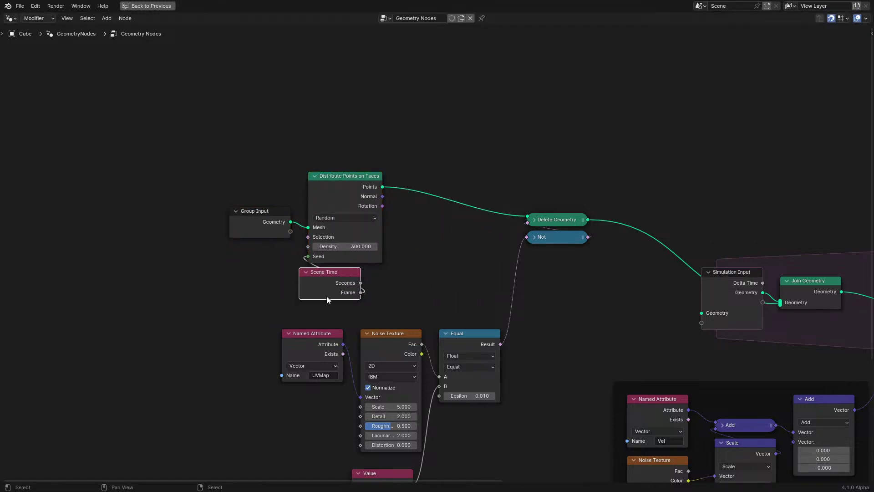
pyautogui.keyDown('shift'); pyautogui.click(364, 206); pyautogui.keyUp('shift')
pyautogui.hotkey('ctrl', 'j')
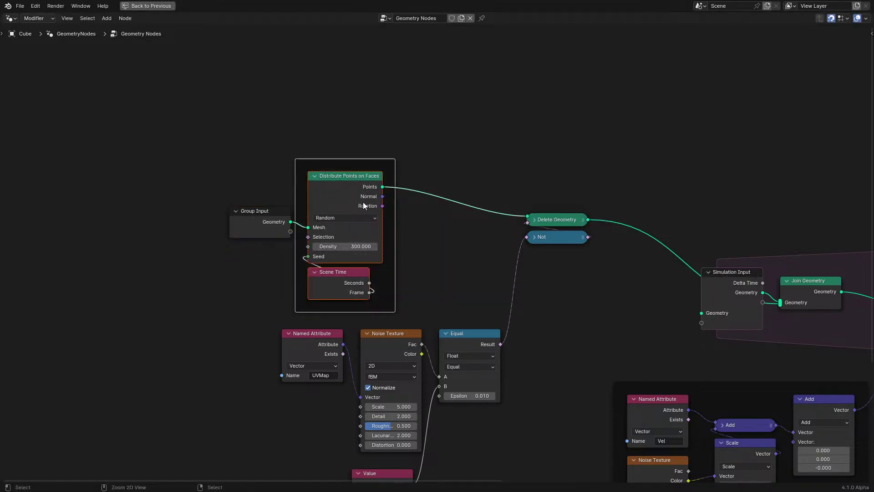
# Step: Join Delete Geometry and Not in a frame and move it next to the Distribute Points on Faces frame
pyautogui.moveTo(511, 207); pyautogui.dragTo(577, 290)
pyautogui.hotkey('ctrl', 'j')
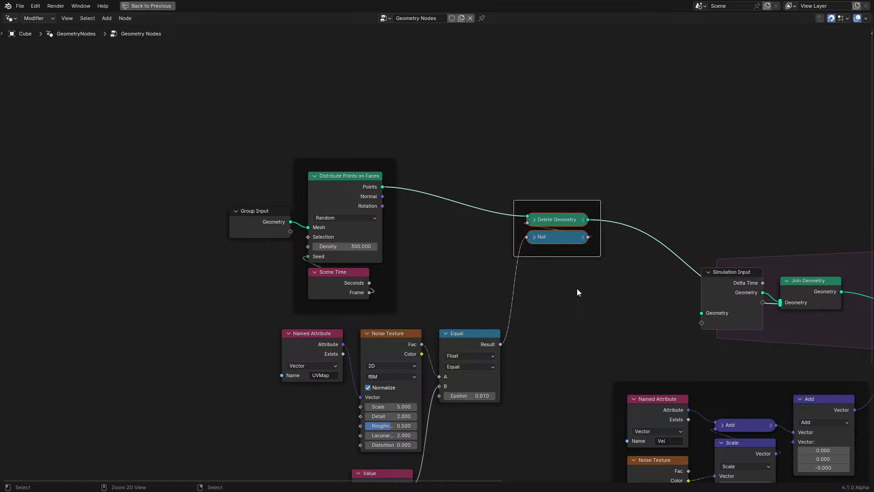
pyautogui.press('g')
pyautogui.click(435, 255)
# Step: Join the UVMap, 2D Noise Texture, Equal and Value mask nodes in a frame below, with Value placed beneath Equal
pyautogui.moveTo(352, 346); pyautogui.dragTo(363, 251, button='middle')
pyautogui.moveTo(224, 259); pyautogui.dragTo(486, 390)
pyautogui.press('g')
pyautogui.click(395, 394)
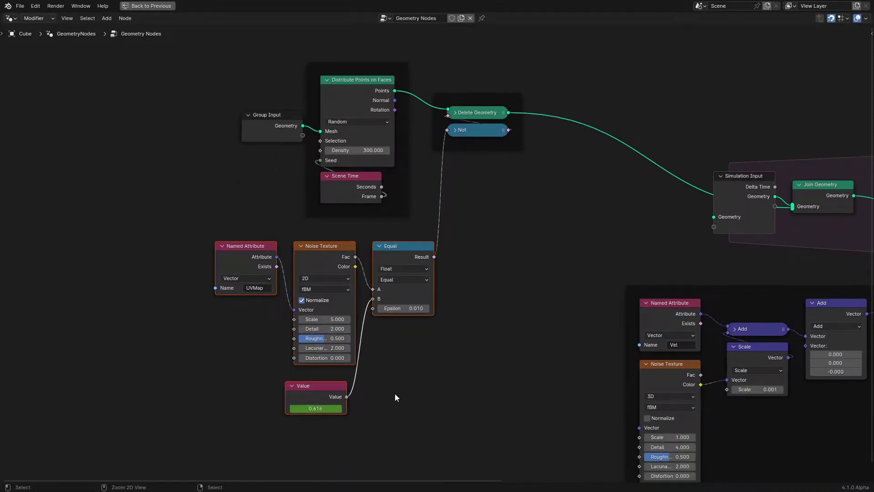
pyautogui.hotkey('ctrl', 'j')
pyautogui.moveTo(312, 386); pyautogui.dragTo(399, 324)
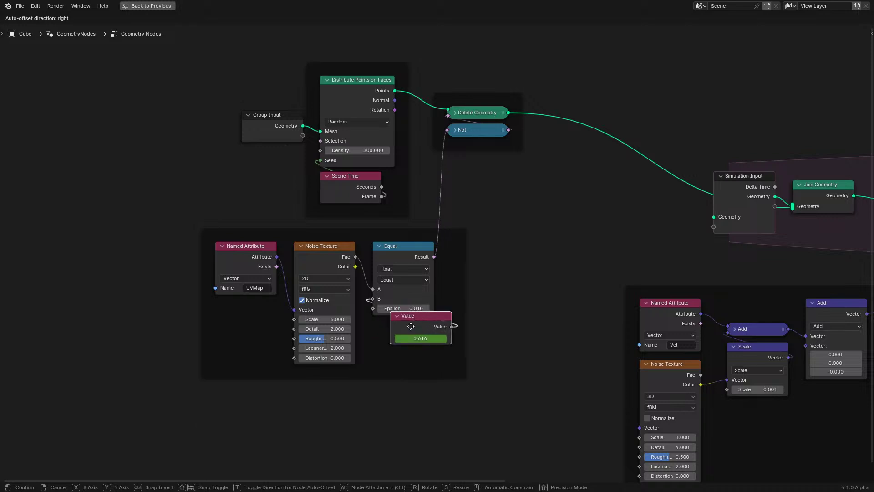
pyautogui.moveTo(187, 397); pyautogui.dragTo(471, 254)
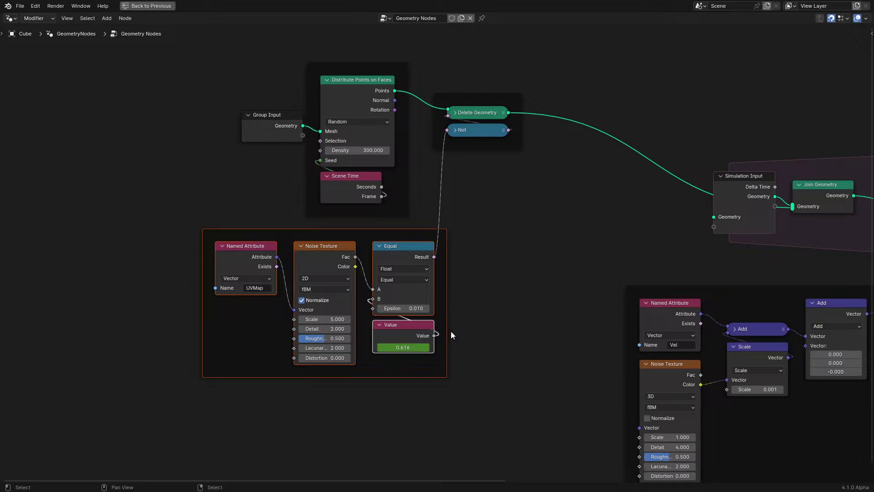
# Step: Label the frame holding Store Named Attribute and Set Position as Velocity
pyautogui.scroll(-1, 455, 330)
pyautogui.moveTo(483, 318); pyautogui.dragTo(379, 350, button='middle')
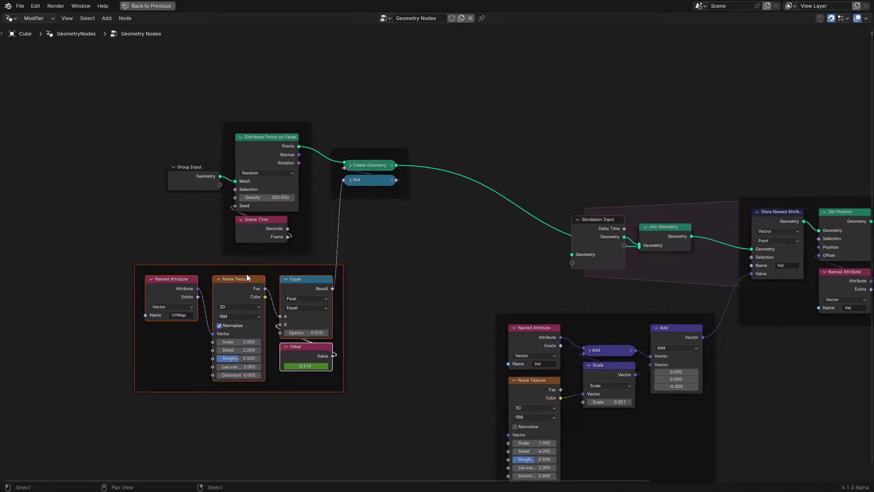
pyautogui.scroll(-2, 247, 275)
pyautogui.moveTo(247, 274); pyautogui.dragTo(282, 286, button='middle')
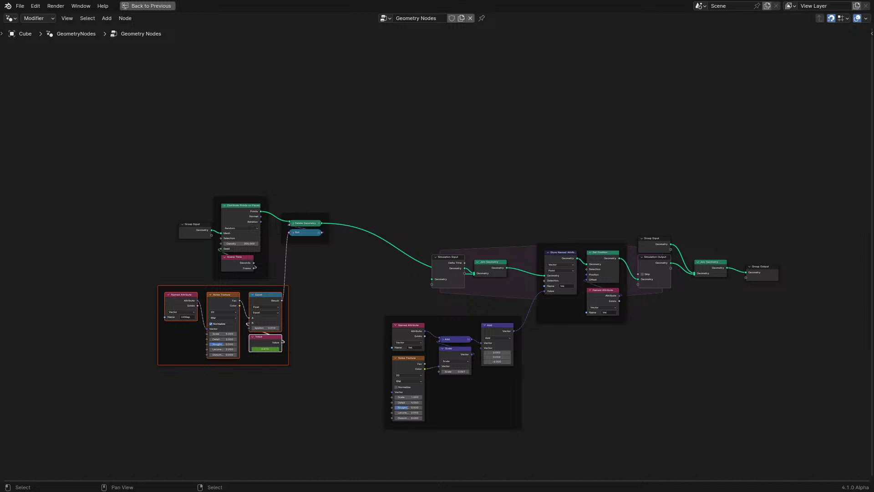
pyautogui.moveTo(509, 263); pyautogui.dragTo(474, 253, button='middle')
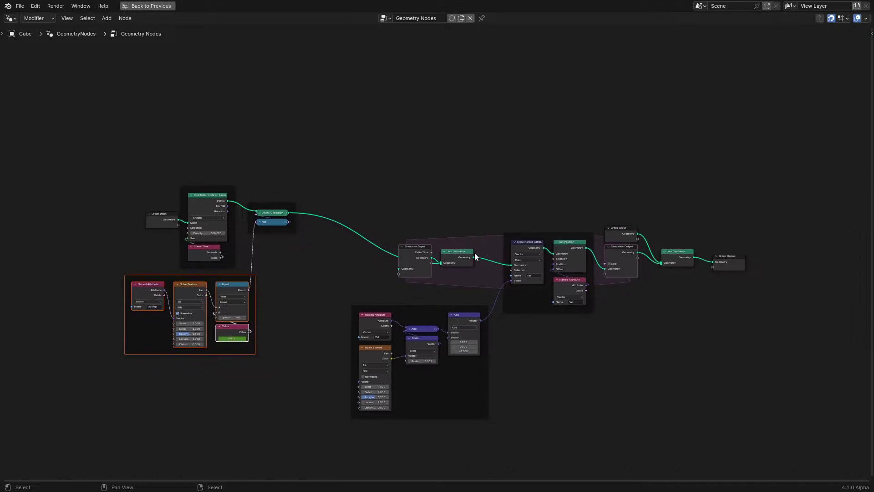
pyautogui.scroll(4, 442, 254)
pyautogui.moveTo(400, 277); pyautogui.dragTo(322, 254, button='middle')
pyautogui.click(529, 307)
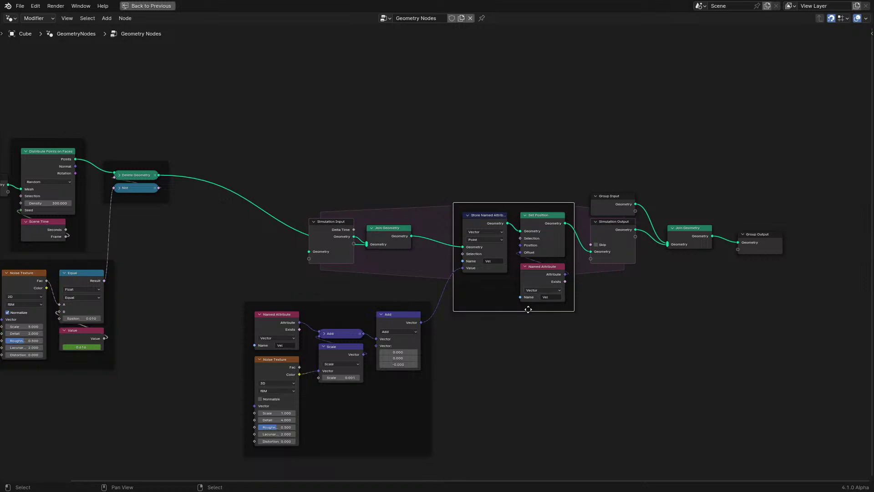
pyautogui.press('F2')
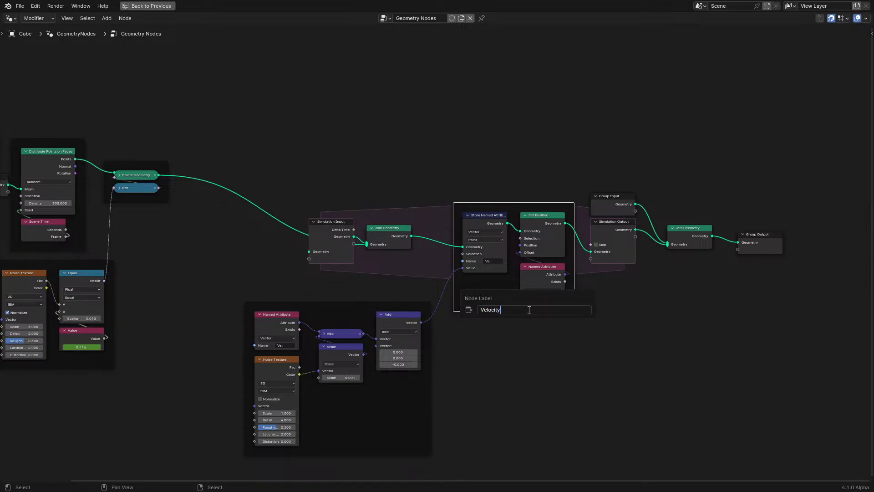
pyautogui.write('Velocity')
pyautogui.press('Return')
# Step: Move the Simulation Output, second Group Input, Join Geometry and Group Output nodes farther right to make room after the Velocity frame
pyautogui.scroll(1, 687, 164)
pyautogui.moveTo(652, 149); pyautogui.dragTo(390, 181, button='middle')
pyautogui.moveTo(356, 180); pyautogui.dragTo(582, 367)
pyautogui.press('g')
pyautogui.click(700, 339)
# Step: Insert an Integer Store Named Attribute node named Age between Set Position and the Simulation Output
pyautogui.scroll(3, 547, 321)
pyautogui.press('q')
pyautogui.click(398, 318)
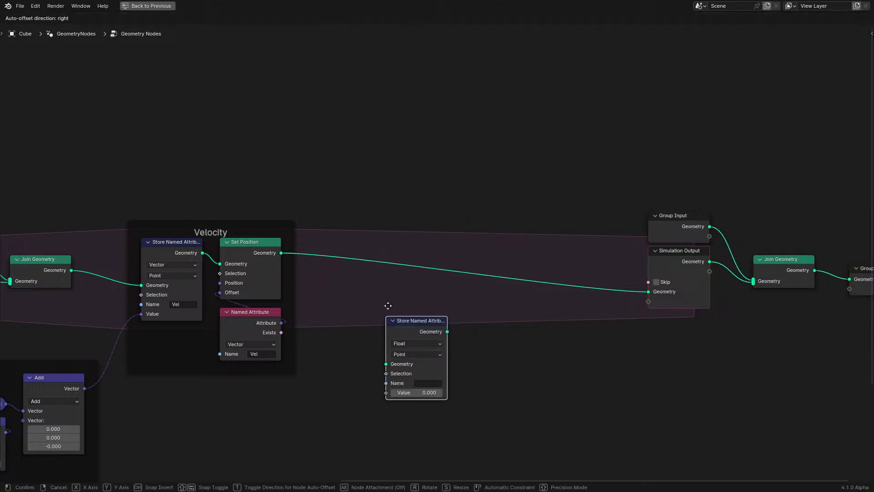
pyautogui.click(397, 244)
pyautogui.click(424, 282)
pyautogui.click(425, 313)
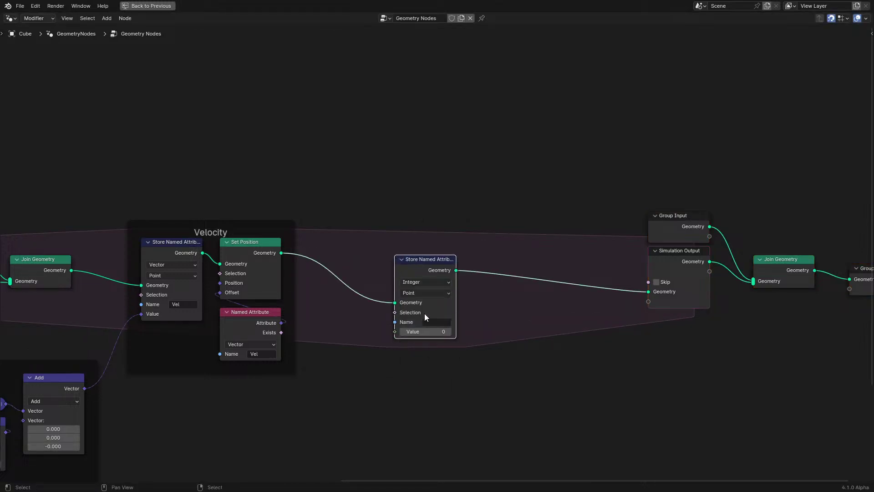
pyautogui.click(436, 322)
pyautogui.write('Age')
pyautogui.press('Return')
# Step: Add a Named Attribute node below it that reads Age with the Integer data type
pyautogui.hotkey('shift', 'a')
pyautogui.click(414, 335)
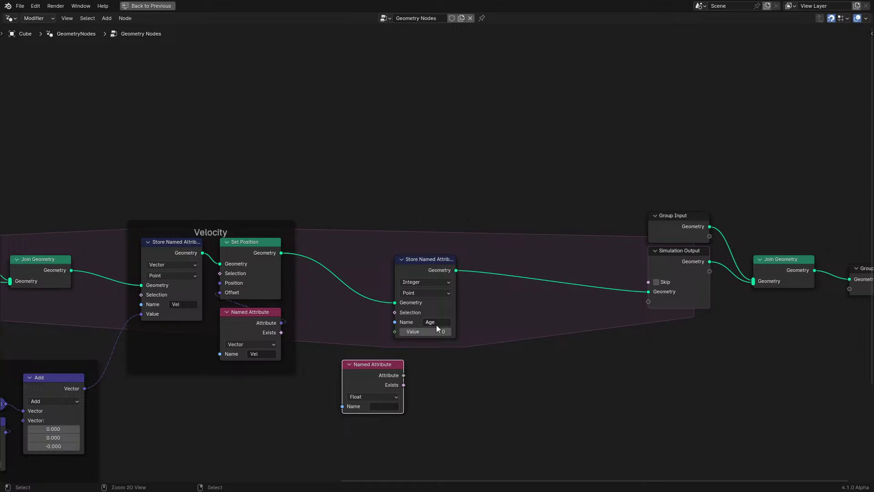
pyautogui.write('Age')
pyautogui.click(395, 397)
pyautogui.click(392, 438)
pyautogui.click(372, 397)
pyautogui.press('v')
pyautogui.click(349, 398)
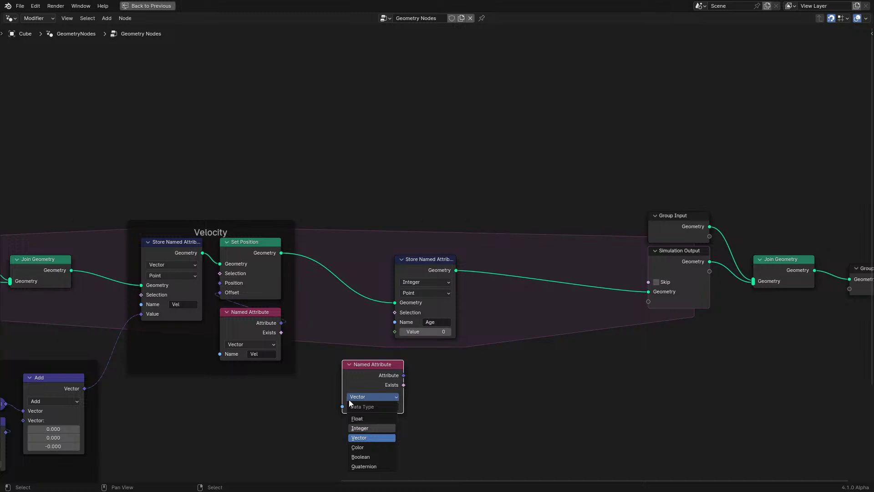
pyautogui.click(360, 427)
# Step: Feed the Age attribute through an Add node with value 1 into the Age store node's Value, stacking both nodes beneath it
pyautogui.moveTo(404, 375); pyautogui.dragTo(437, 378)
pyautogui.write('add')
pyautogui.press('Return')
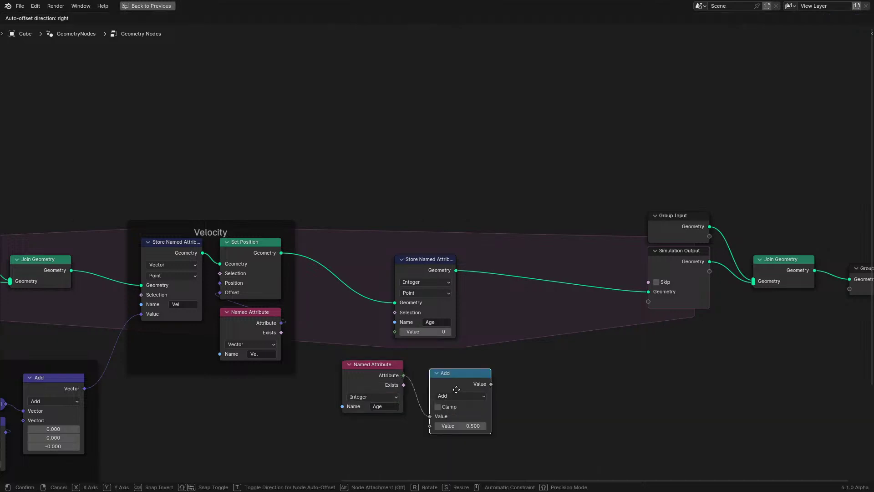
pyautogui.click(456, 380)
pyautogui.moveTo(343, 375); pyautogui.dragTo(430, 445)
pyautogui.moveTo(383, 395); pyautogui.dragTo(595, 457)
pyautogui.press('g')
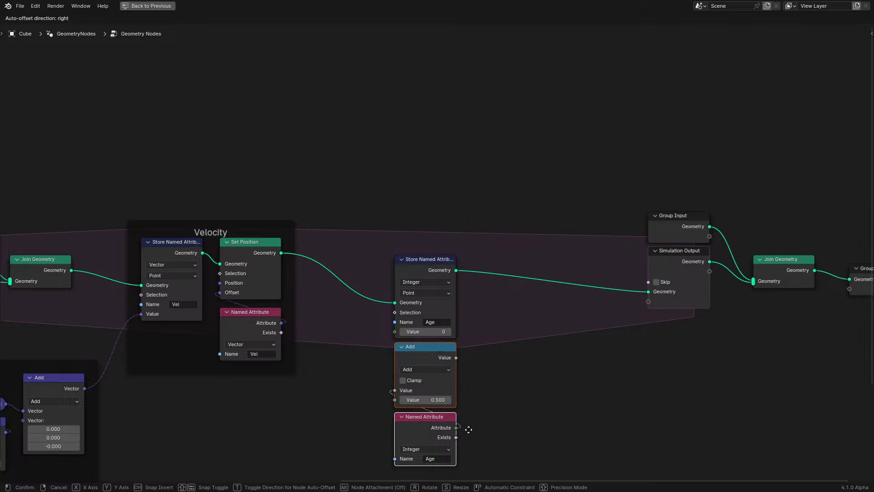
pyautogui.click(468, 429)
pyautogui.moveTo(456, 357); pyautogui.dragTo(406, 335)
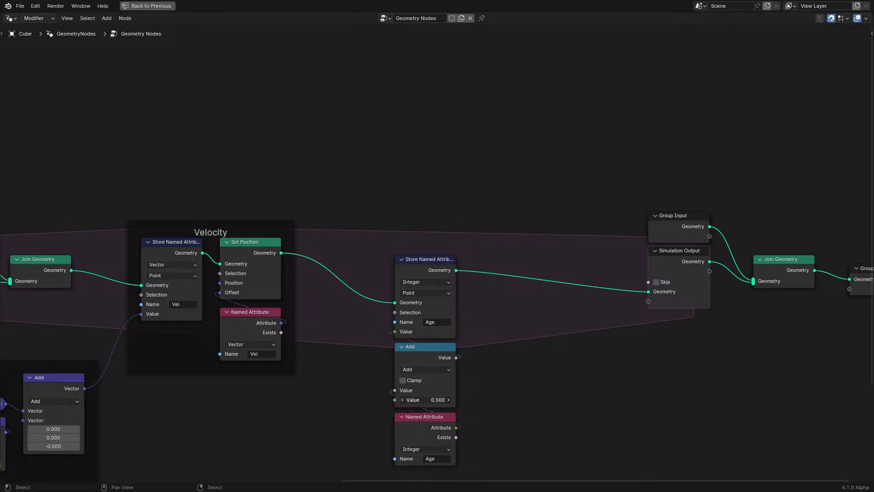
# Step: Join the three Age nodes in a frame and move it closer to the Velocity frame
pyautogui.moveTo(321, 253); pyautogui.dragTo(471, 428)
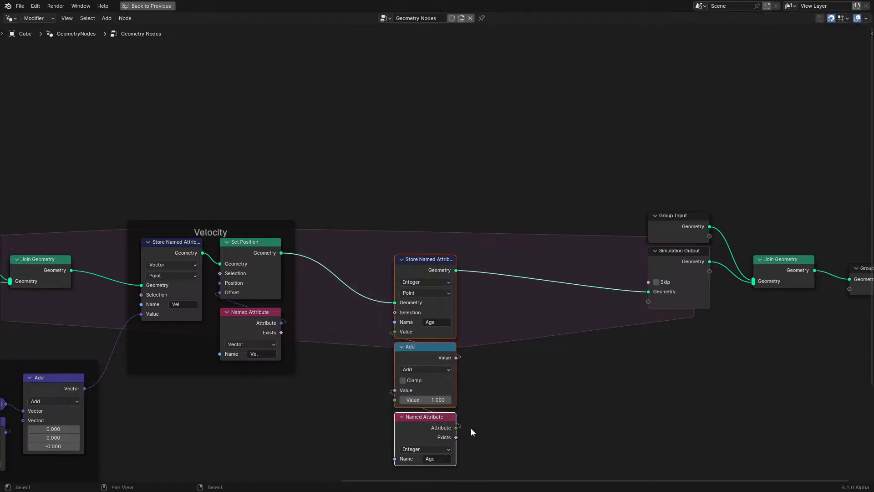
pyautogui.hotkey('ctrl', 'j')
pyautogui.press('g')
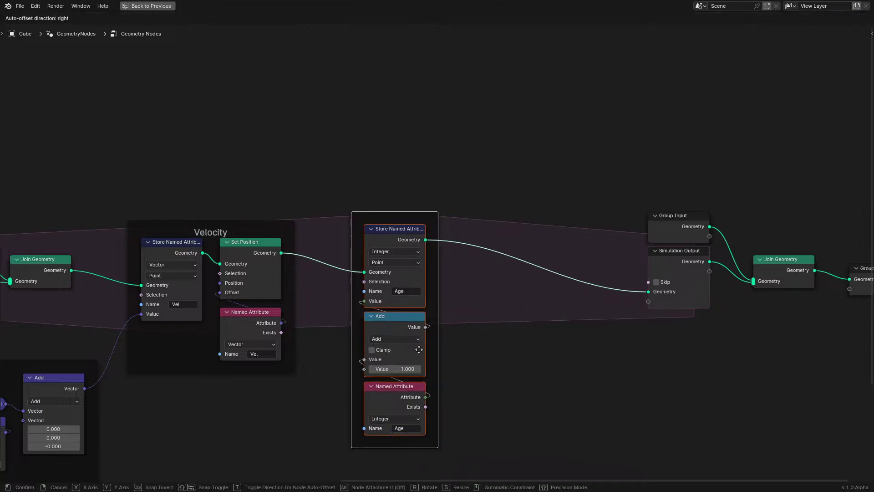
pyautogui.click(401, 345)
pyautogui.click(479, 343)
# Step: Add a Radius node between the Age frame and the Simulation Output
pyautogui.scroll(-1, 479, 343)
pyautogui.scroll(2, 404, 310)
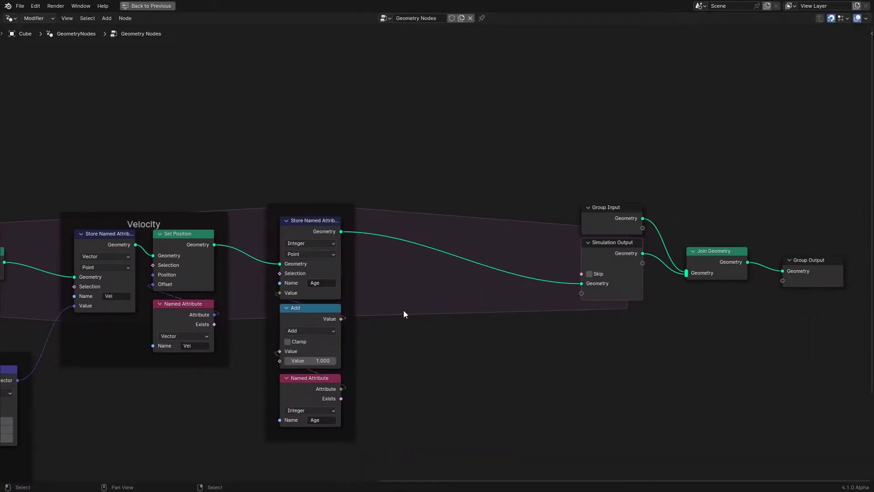
pyautogui.hotkey('shift', 'a')
pyautogui.click(424, 247)
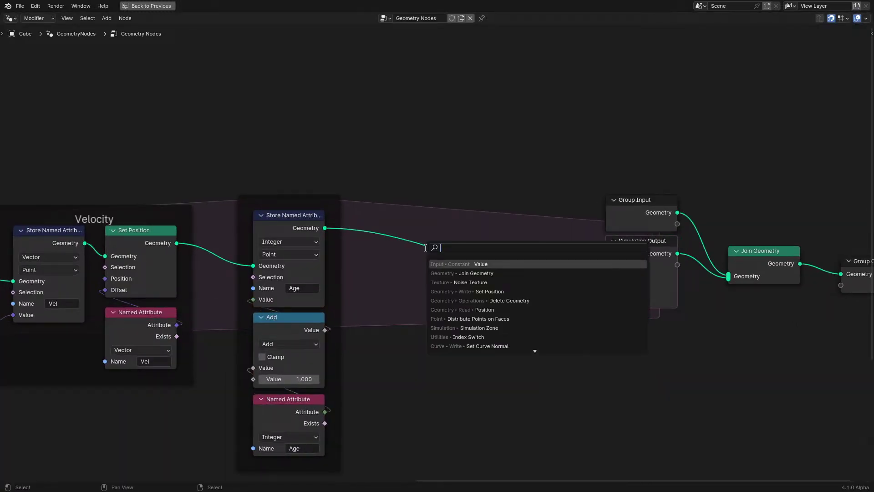
pyautogui.write('r')
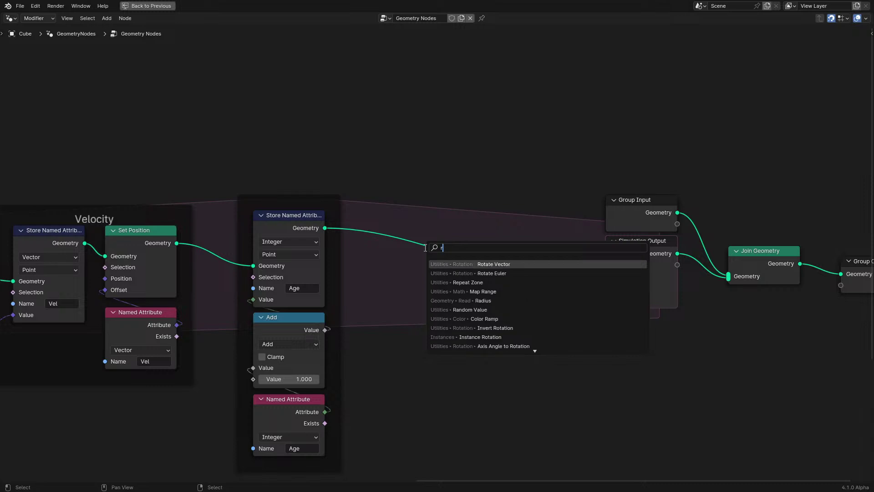
pyautogui.write('erad')
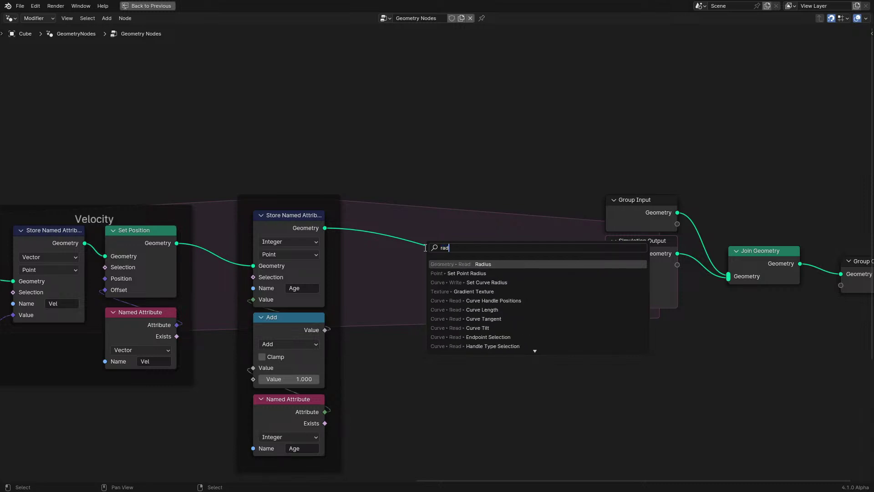
pyautogui.press('Return')
# Step: Insert a Set Point Radius node between the Age frame and the Simulation Output, and delete the stray Radius node
pyautogui.hotkey('shift', 'a')
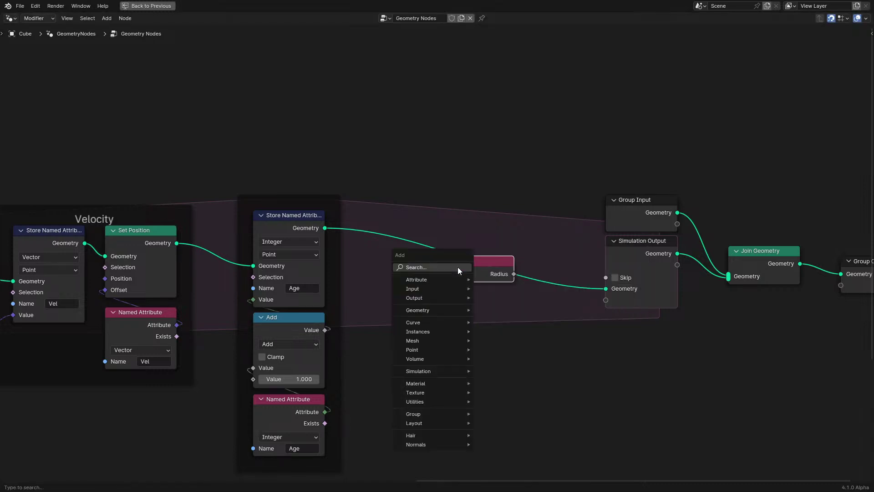
pyautogui.write('set ra')
pyautogui.press('Return')
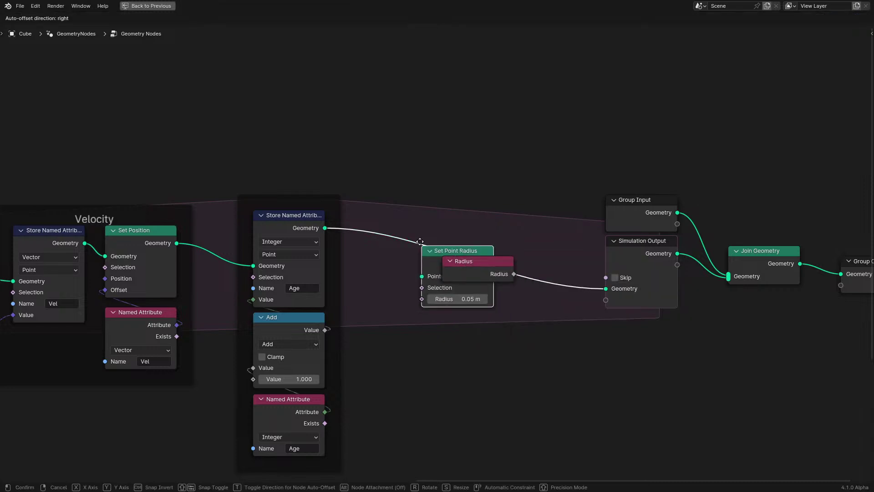
pyautogui.click(417, 239)
pyautogui.click(484, 276)
pyautogui.press('x')
# Step: Duplicate the Age frame's Named Attribute node and place the framed copy below Set Point Radius
pyautogui.moveTo(361, 395); pyautogui.dragTo(360, 258, button='middle')
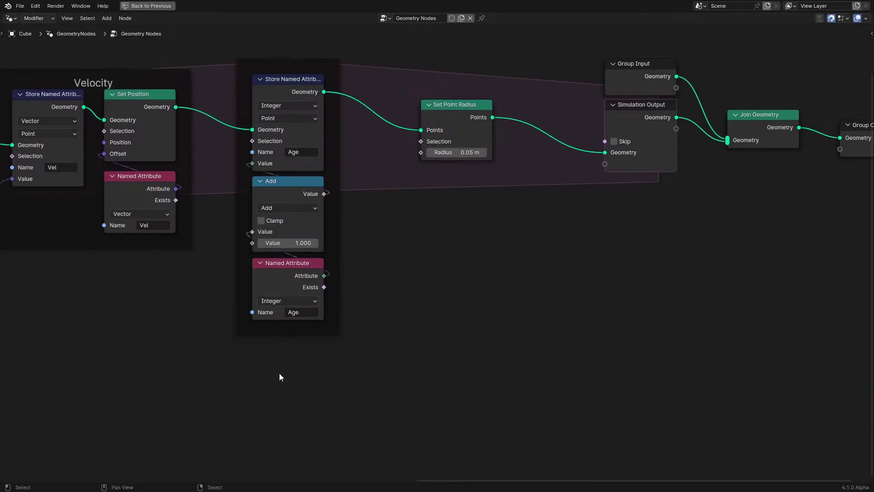
pyautogui.moveTo(274, 372); pyautogui.dragTo(354, 273)
pyautogui.hotkey('shift', 'd')
pyautogui.click(473, 341)
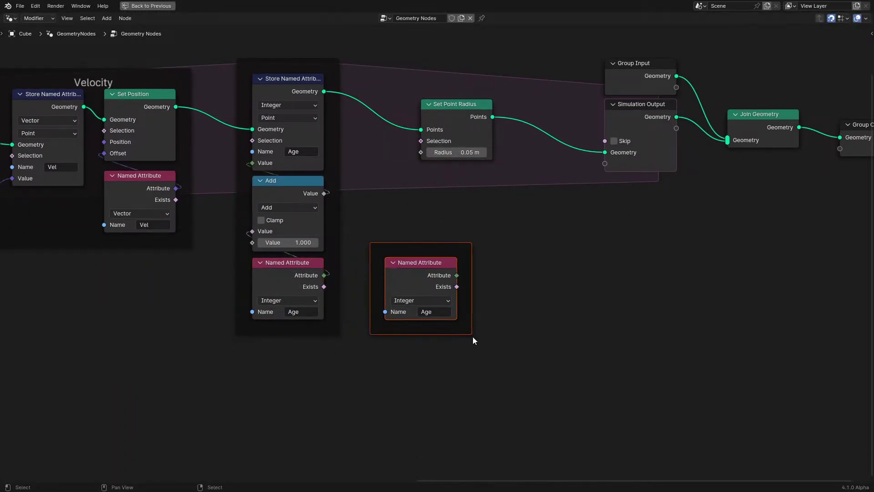
# Step: Feed the copied Age attribute into a new Map Range node and set its From Max to 30
pyautogui.moveTo(462, 282); pyautogui.dragTo(474, 301)
pyautogui.write('map')
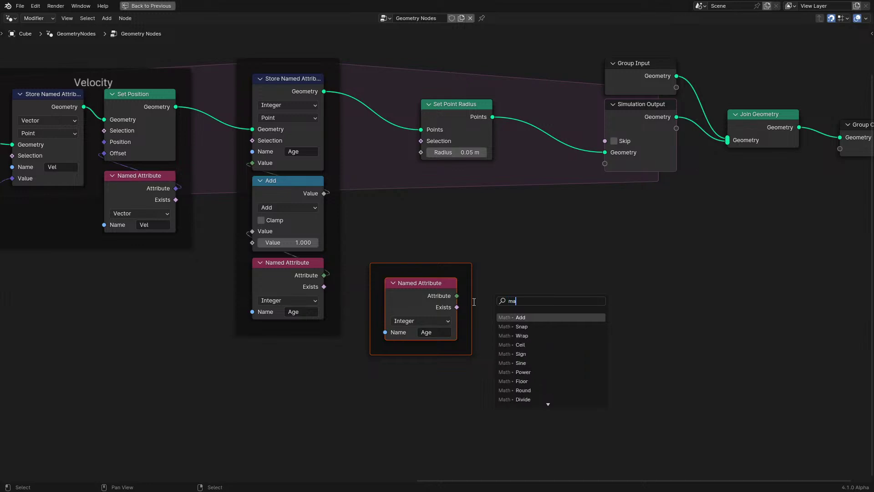
pyautogui.press('Return')
pyautogui.click(453, 282)
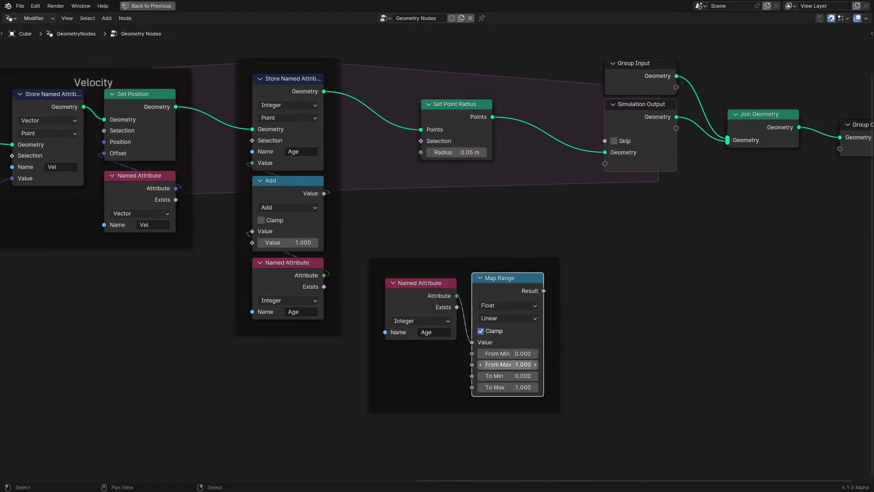
pyautogui.click(510, 365)
pyautogui.write('30')
pyautogui.press('Return')
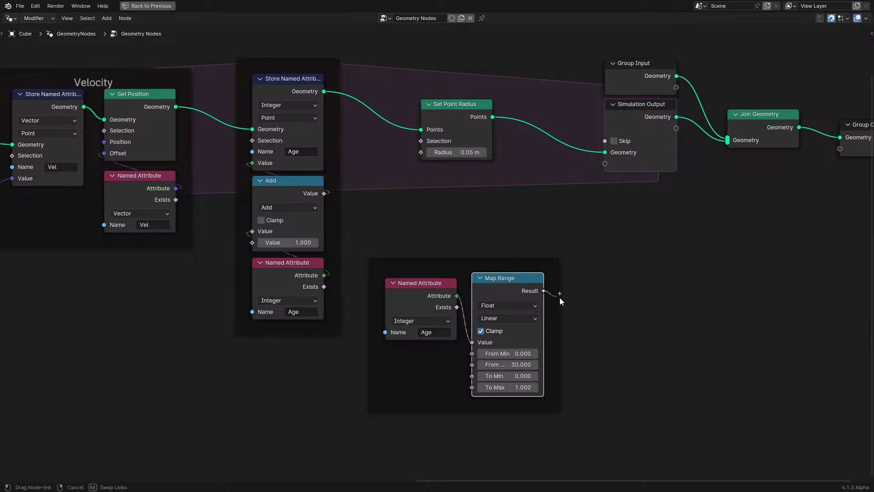
# Step: Add a Color Ramp fed by the Map Range Result and connect its Color to Set Point Radius's Radius
pyautogui.moveTo(560, 301); pyautogui.dragTo(574, 303)
pyautogui.write('float')
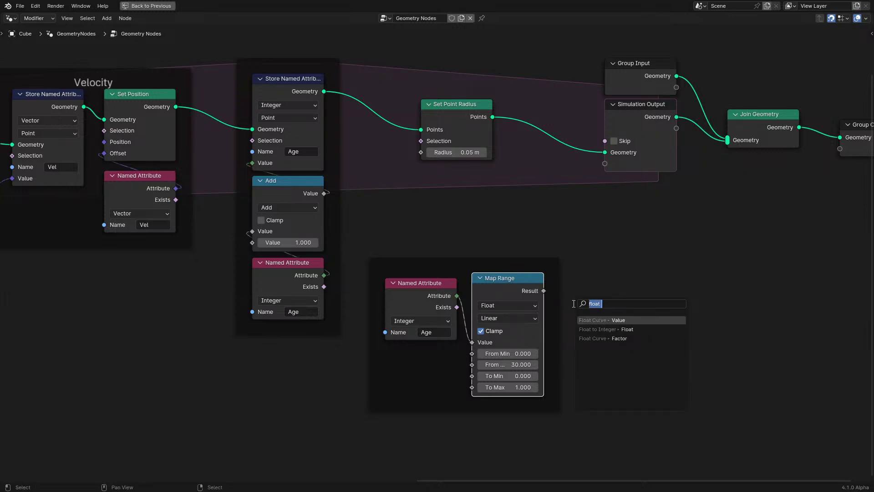
pyautogui.write('color ramp')
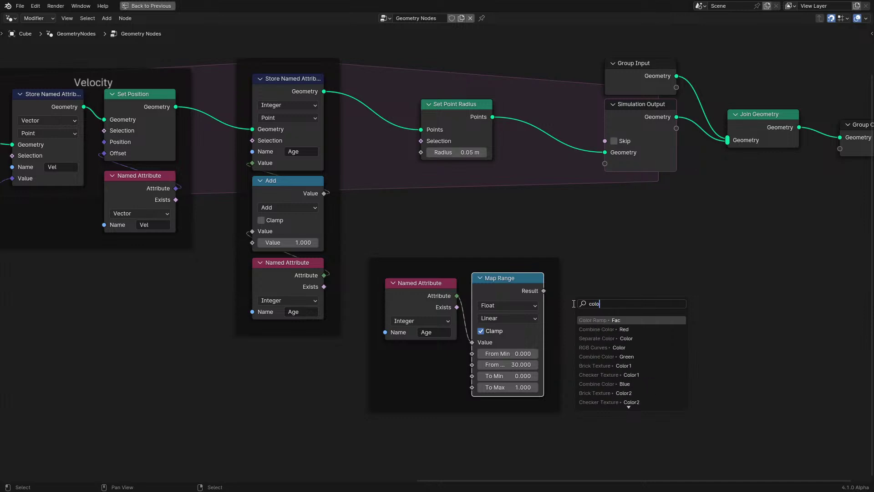
pyautogui.press('Return')
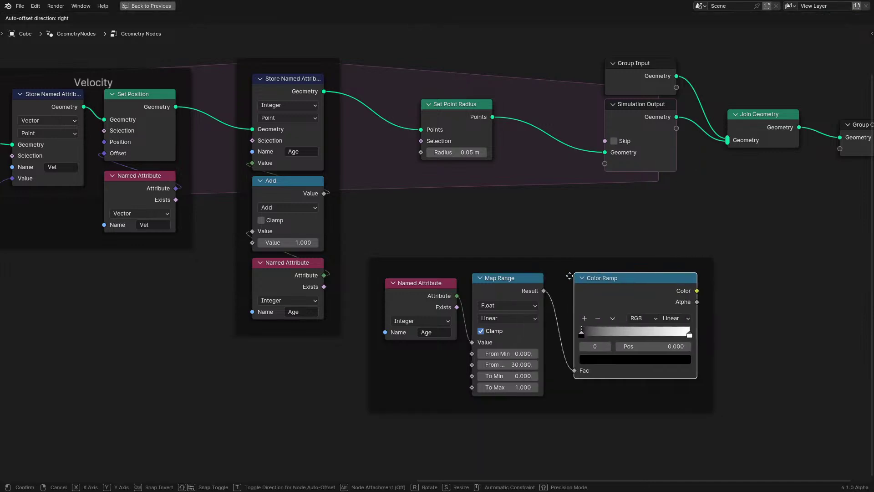
pyautogui.click(563, 282)
pyautogui.moveTo(686, 292); pyautogui.dragTo(418, 152)
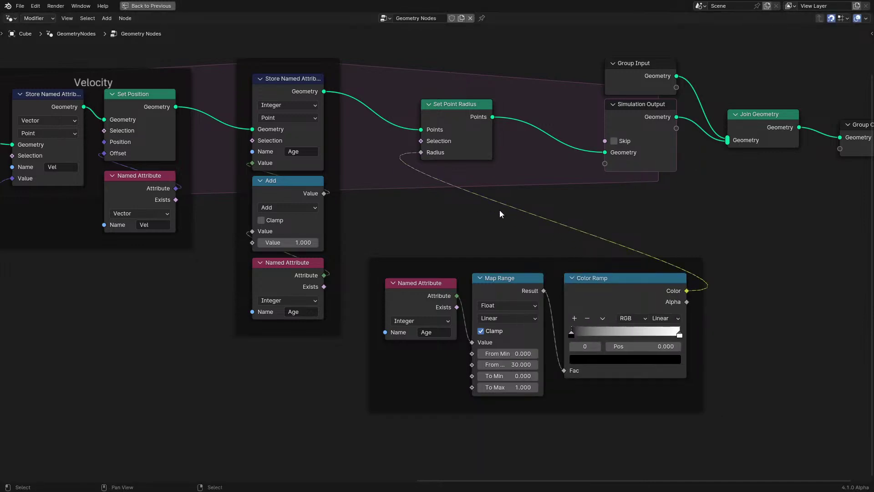
pyautogui.moveTo(686, 290); pyautogui.dragTo(718, 308)
pyautogui.write('mul')
pyautogui.press('Return')
pyautogui.click(703, 309)
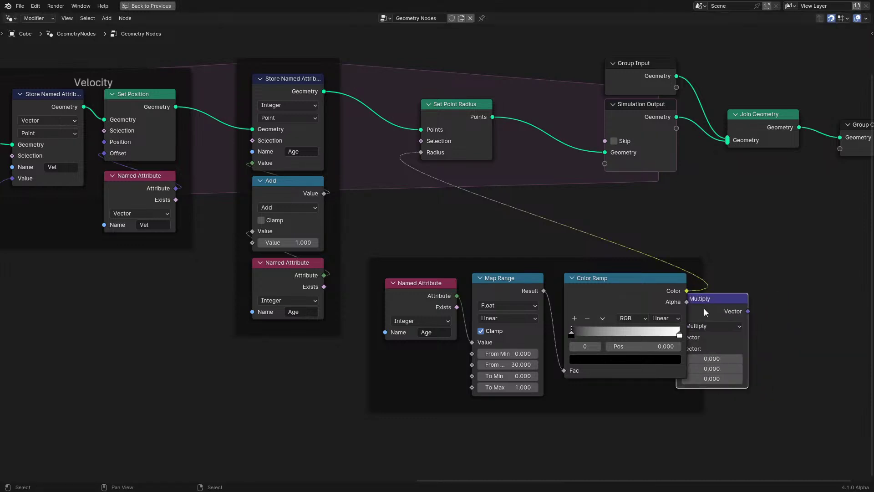
pyautogui.press('x')
# Step: Add a Math Multiply node after the Color Ramp, fed by the ramp's Color output
pyautogui.moveTo(702, 296); pyautogui.dragTo(551, 312, button='middle')
pyautogui.moveTo(548, 315); pyautogui.dragTo(591, 325)
pyautogui.write('mul')
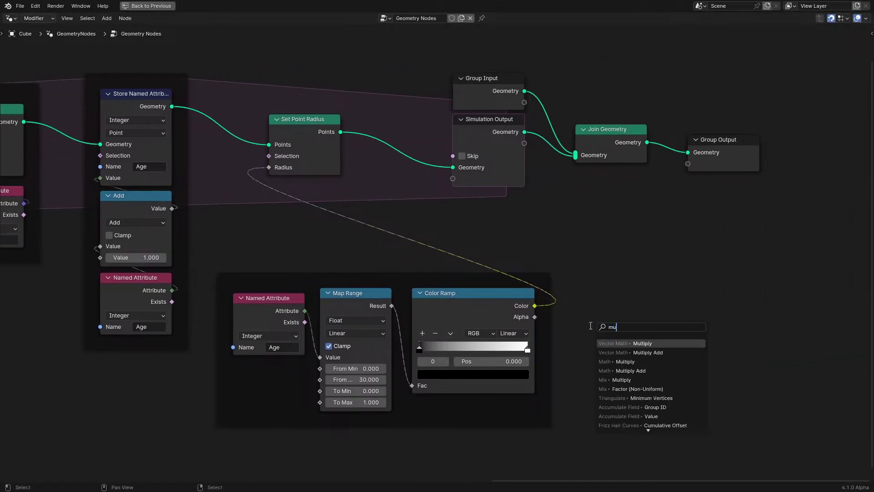
pyautogui.press('Down')
pyautogui.press('Down')
pyautogui.press('Return')
pyautogui.click(579, 337)
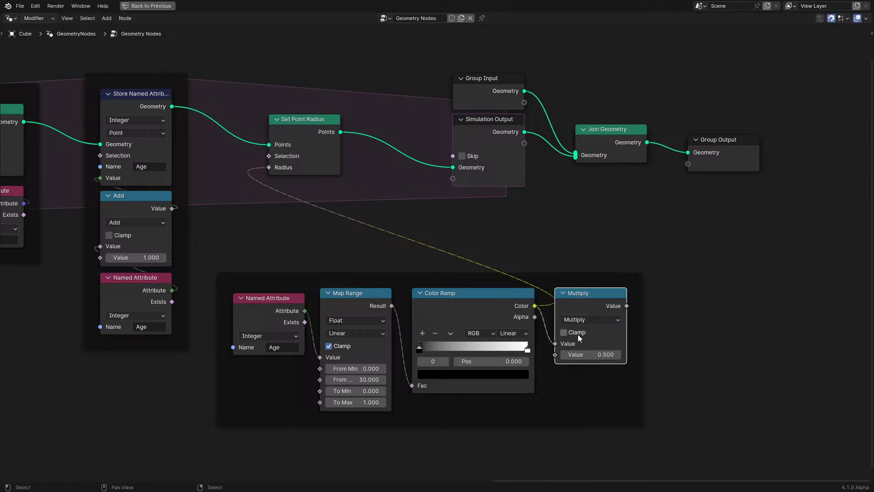
# Step: Connect the Multiply node's Value to Set Point Radius's Radius and set its multiplier to 0.05
pyautogui.moveTo(625, 306); pyautogui.dragTo(284, 174)
pyautogui.click(590, 354)
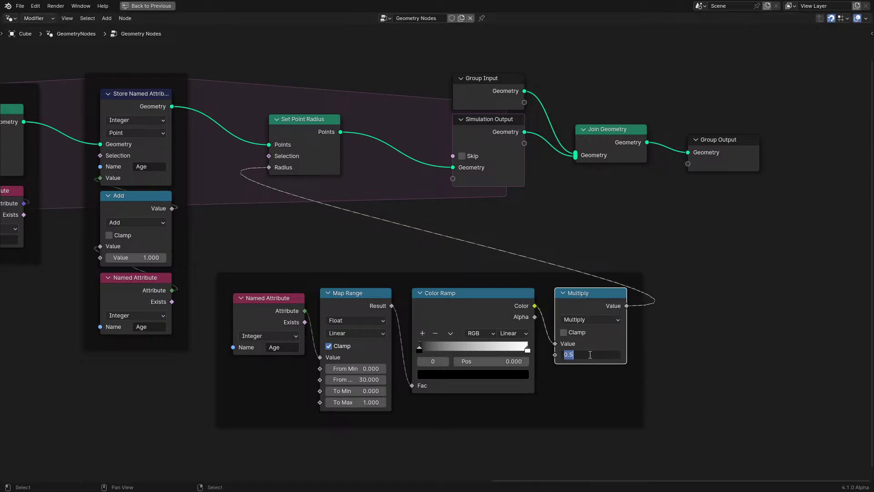
pyautogui.write('.05')
pyautogui.press('Return')
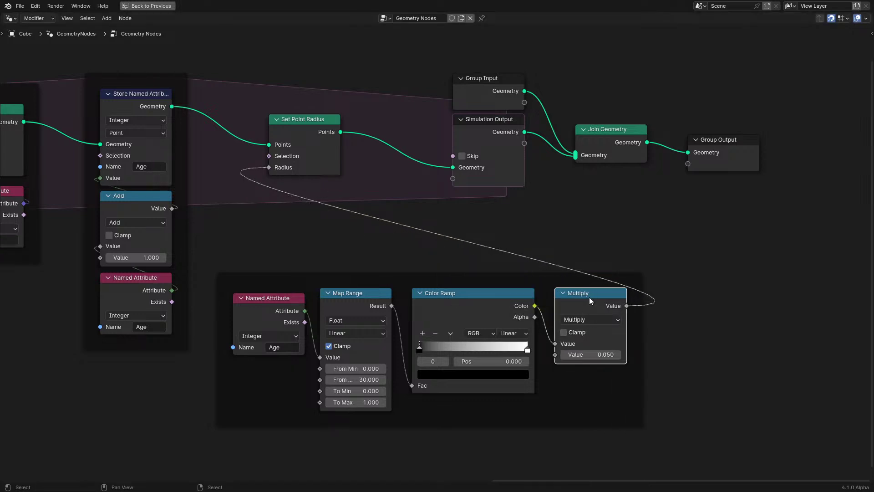
pyautogui.moveTo(589, 297); pyautogui.dragTo(578, 302)
pyautogui.hotkey('shift', 'a')
pyautogui.click(372, 89)
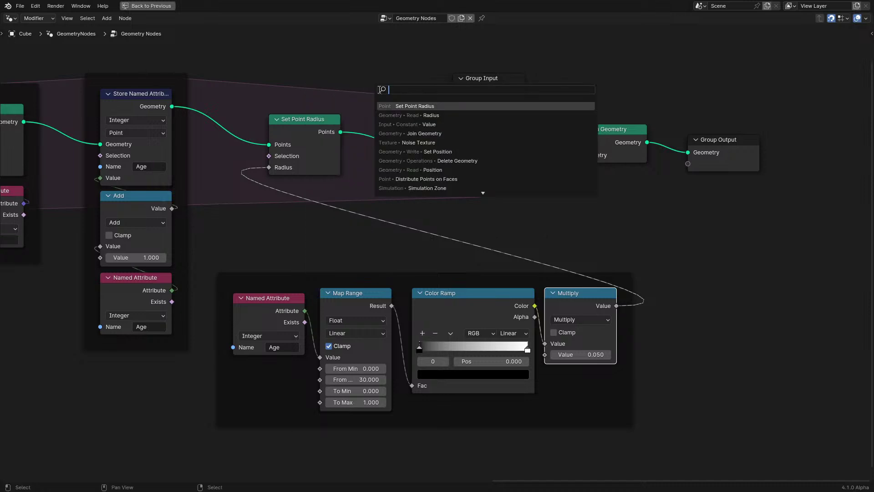
pyautogui.press('Escape')
# Step: Move Set Point Radius and the frame of radius nodes toward the Simulation Output, leaving space after the Age frame
pyautogui.scroll(-6, 301, 90)
pyautogui.moveTo(295, 93); pyautogui.dragTo(614, 338)
pyautogui.press('g')
pyautogui.click(663, 338)
pyautogui.click(405, 189)
pyautogui.moveTo(405, 188); pyautogui.dragTo(462, 188)
# Step: Duplicate the Age frame's Add and Named Attribute nodes beside it, and change the copied math operation to Floor
pyautogui.scroll(3, 288, 209)
pyautogui.moveTo(119, 358); pyautogui.dragTo(199, 202)
pyautogui.hotkey('shift', 'd')
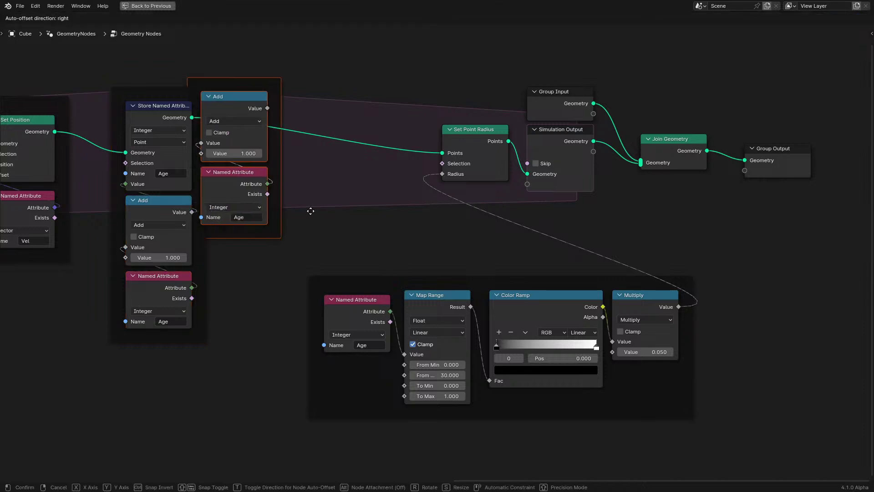
pyautogui.click(321, 239)
pyautogui.press('g')
pyautogui.click(318, 202)
pyautogui.click(267, 198)
pyautogui.press('f')
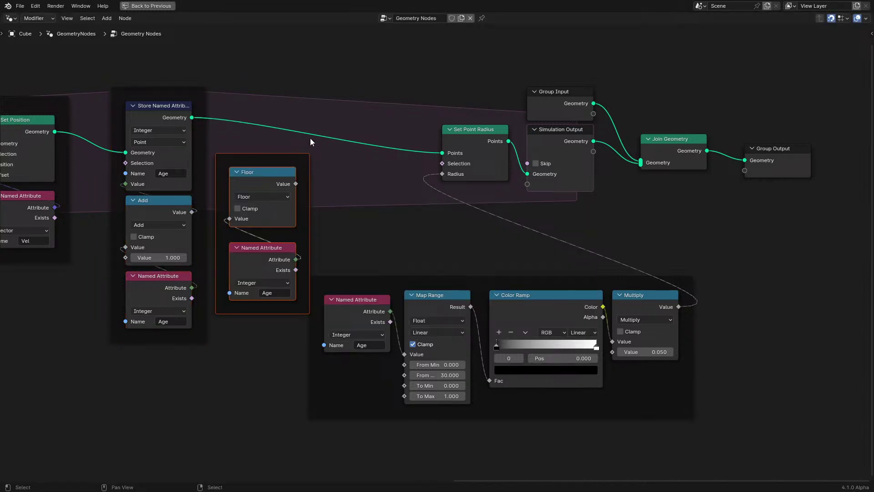
# Step: Insert a Delete Geometry node between the Age frame and Set Point Radius, above the duplicated nodes
pyautogui.hotkey('shift', 'a')
pyautogui.click(312, 137)
pyautogui.write('de')
pyautogui.click(351, 154)
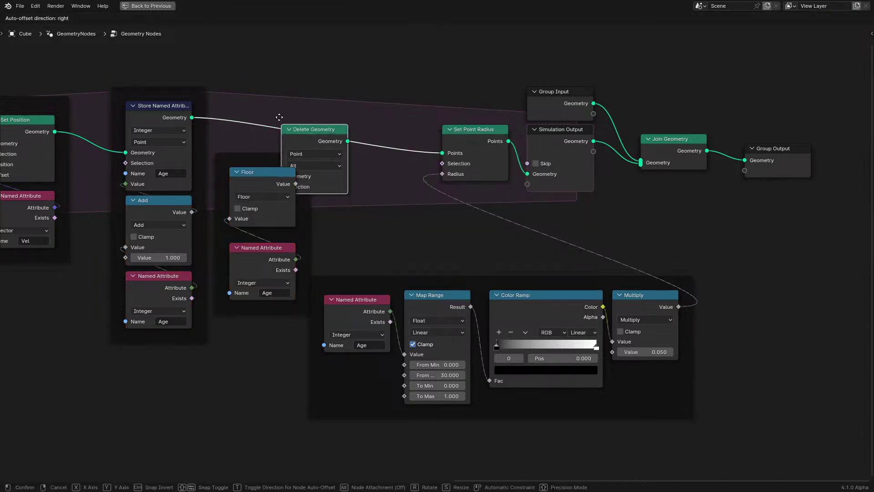
pyautogui.click(257, 135)
# Step: Replace the Floor node with an integer Greater Than comparison of Age, and connect its Result to Delete Geometry's Selection
pyautogui.click(262, 197)
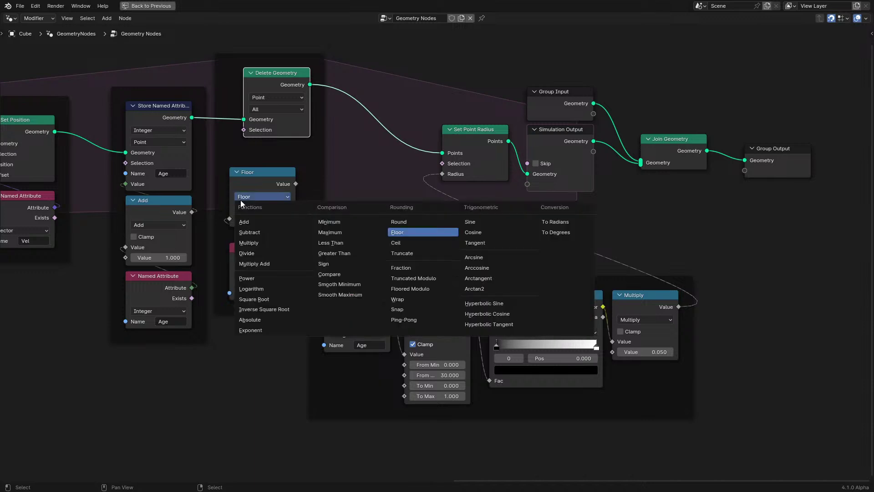
pyautogui.click(409, 240)
pyautogui.moveTo(296, 184); pyautogui.dragTo(336, 231)
pyautogui.press('x')
pyautogui.moveTo(295, 259); pyautogui.dragTo(340, 233)
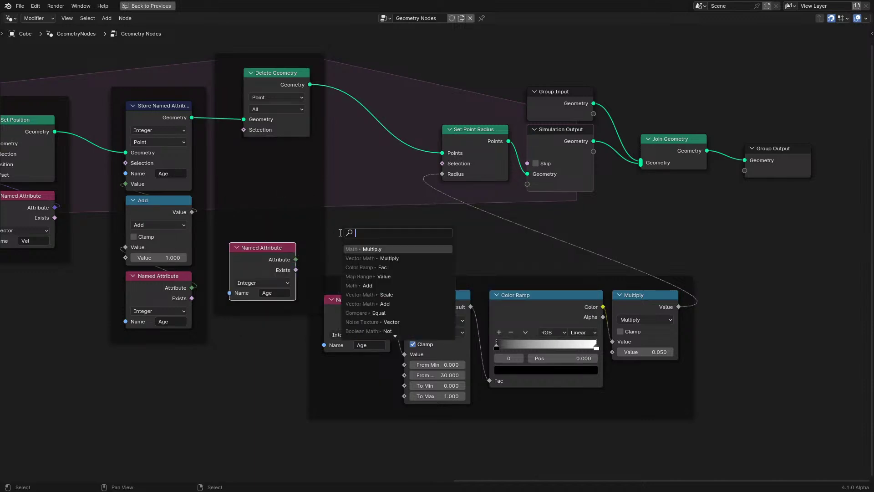
pyautogui.write('greater')
pyautogui.press('Return')
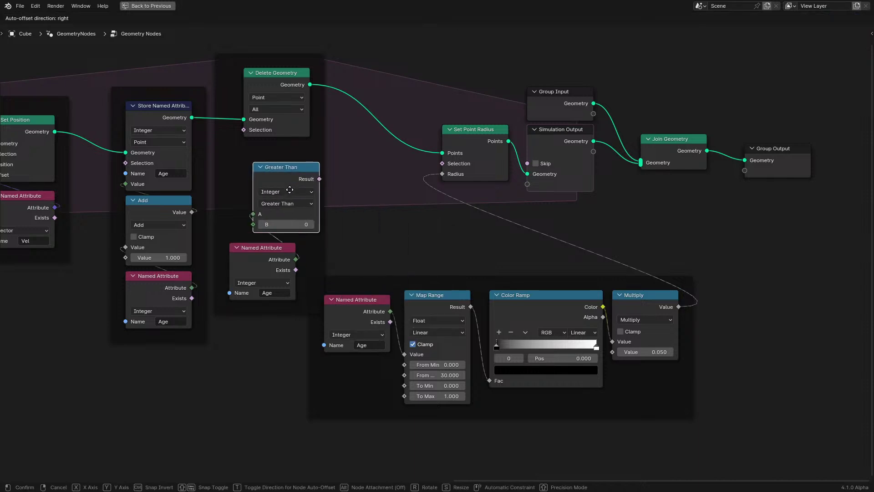
pyautogui.click(265, 191)
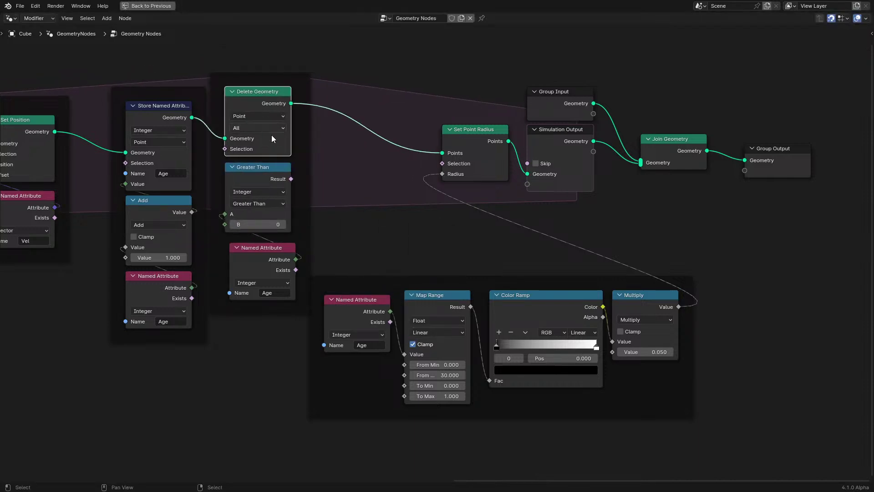
pyautogui.moveTo(291, 179); pyautogui.dragTo(265, 168)
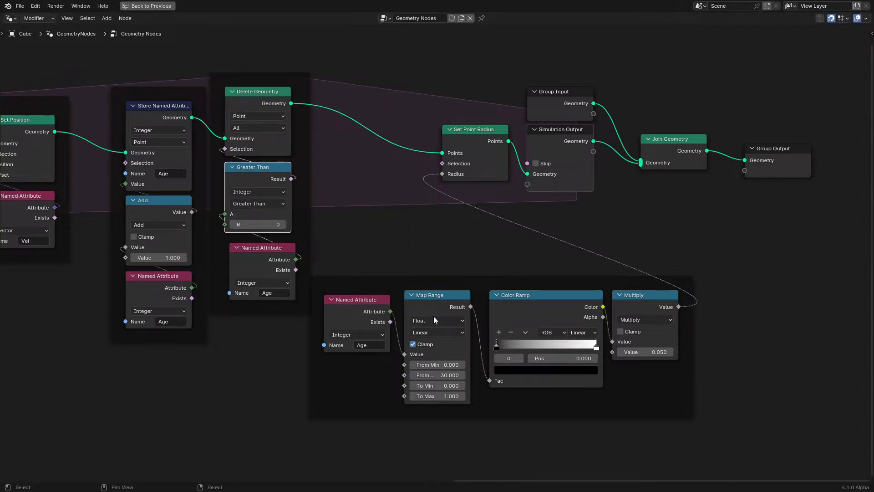
# Step: Space out the radius and delete node groups, and set the Greater Than node's B value to 30
pyautogui.moveTo(431, 280); pyautogui.dragTo(422, 345)
pyautogui.moveTo(257, 268); pyautogui.dragTo(252, 263)
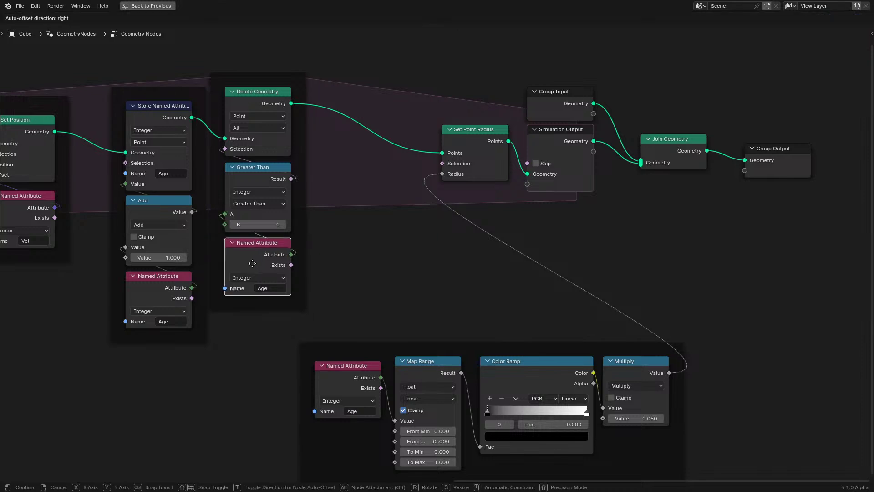
pyautogui.moveTo(301, 223); pyautogui.dragTo(307, 246)
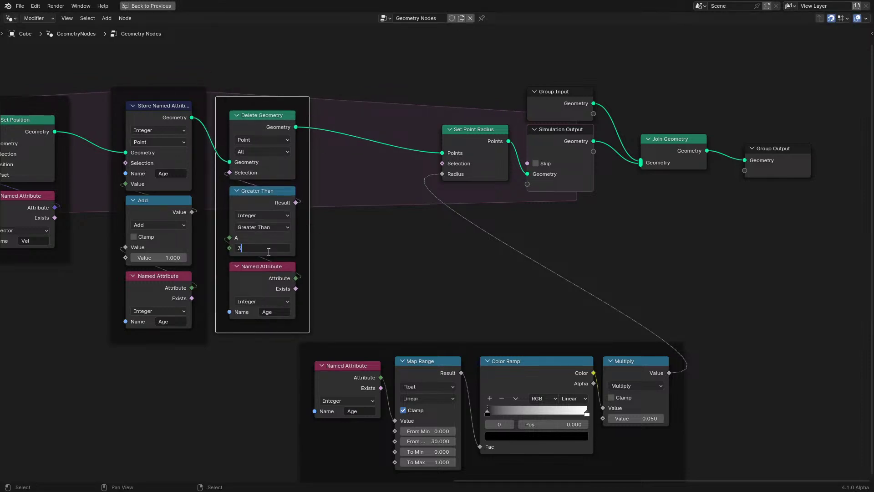
# Step: Add a white Color Ramp stop near the start of the gradient and another white stop at position 0.609
pyautogui.moveTo(415, 324); pyautogui.dragTo(318, 217, button='middle')
pyautogui.scroll(5, 320, 220)
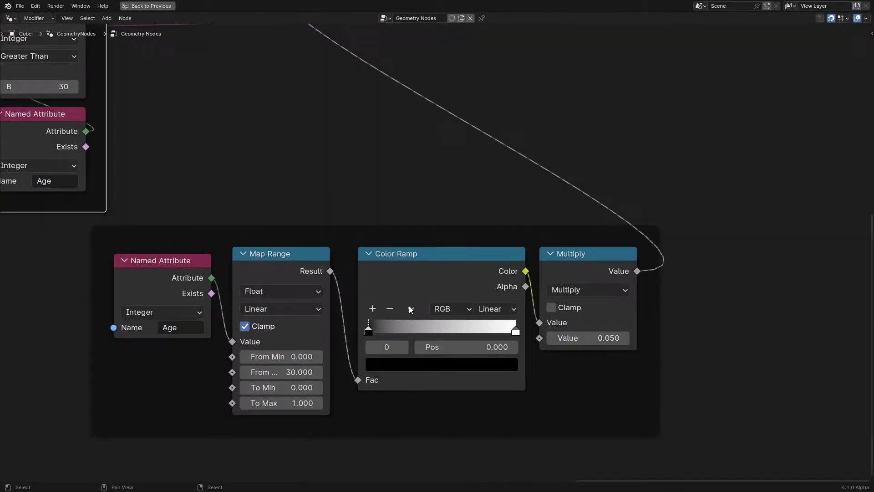
pyautogui.click(370, 311)
pyautogui.moveTo(445, 330); pyautogui.dragTo(391, 335)
pyautogui.click(389, 367)
pyautogui.scroll(10, 411, 219)
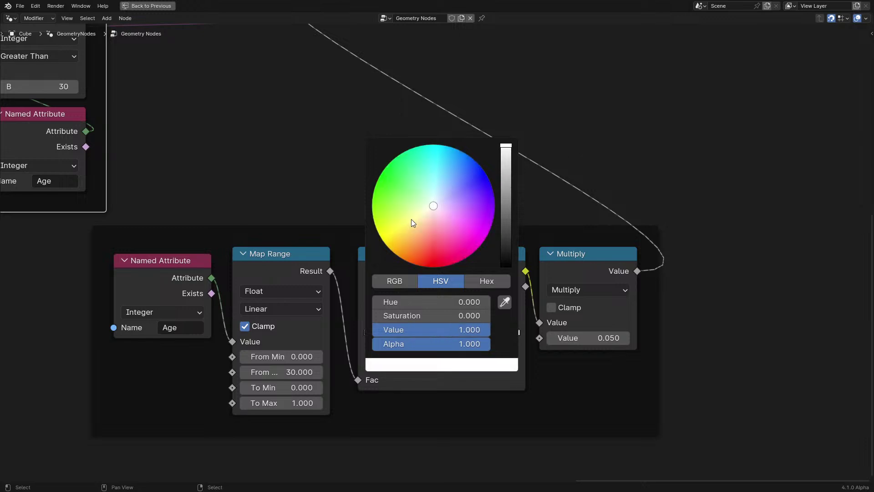
pyautogui.scroll(1, 499, 327)
pyautogui.click(510, 332)
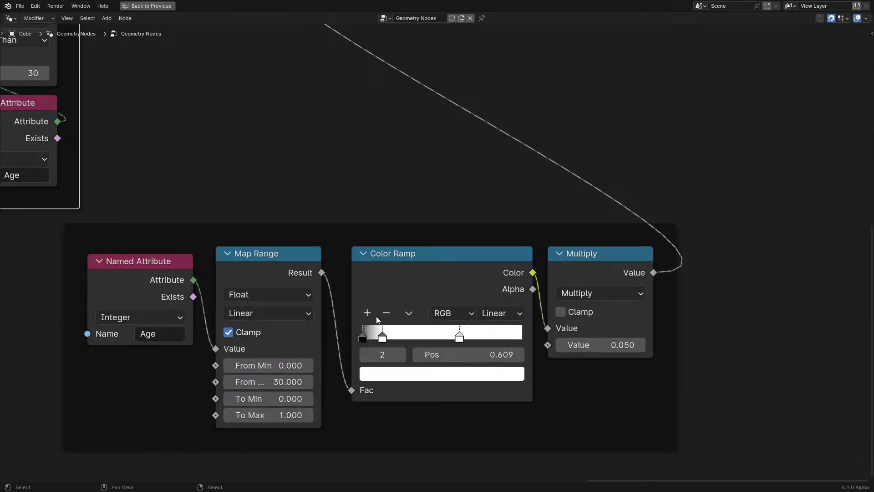
# Step: Set the Color Ramp's interpolation to Ease
pyautogui.scroll(1, 453, 256)
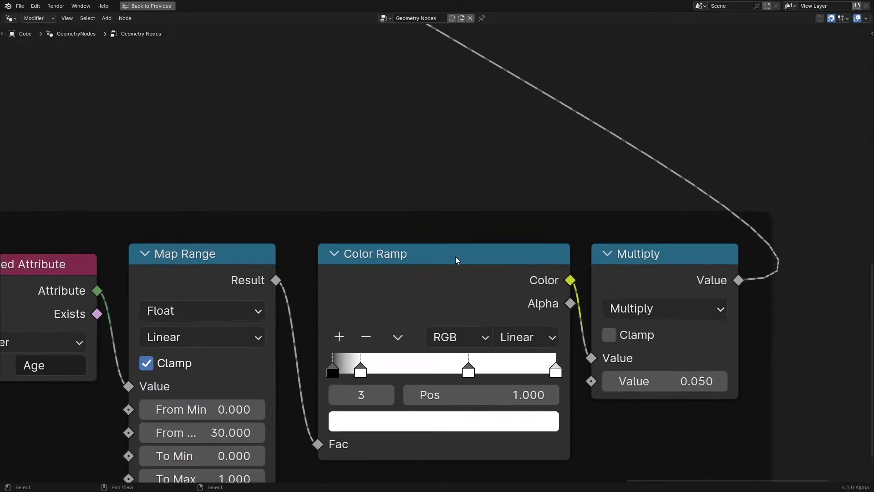
pyautogui.click(512, 428)
pyautogui.click(526, 337)
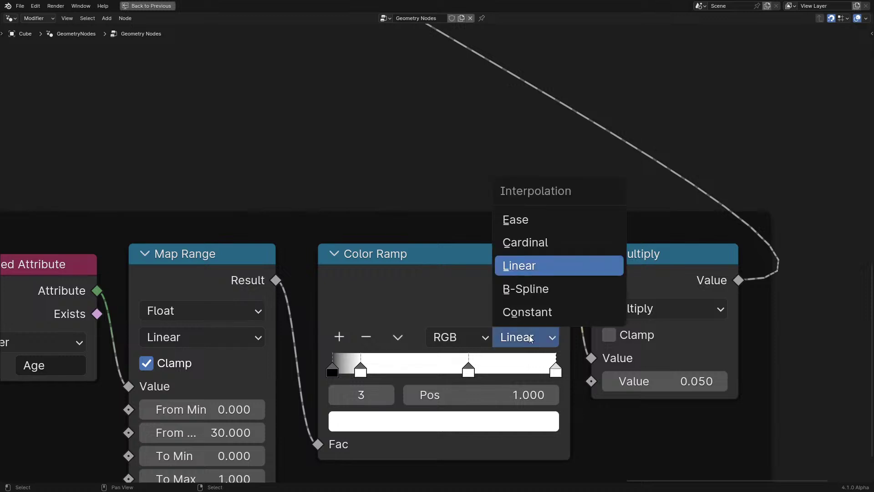
pyautogui.click(515, 217)
# Step: Label the frame around the Delete Geometry, Greater Than and Named Attribute nodes "Delete"
pyautogui.scroll(-5, 262, 261)
pyautogui.moveTo(211, 267); pyautogui.dragTo(466, 357, button='middle')
pyautogui.moveTo(263, 351); pyautogui.dragTo(377, 342, button='middle')
pyautogui.press('F2')
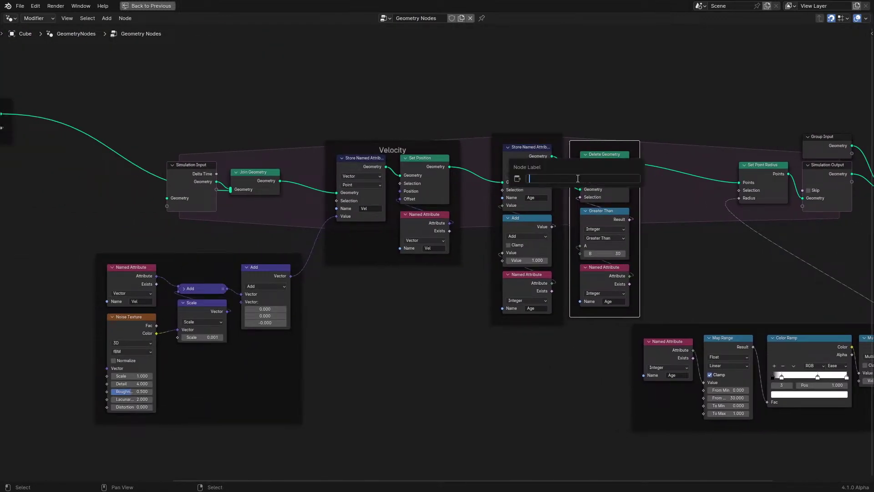
pyautogui.write('Delete')
pyautogui.press('Return')
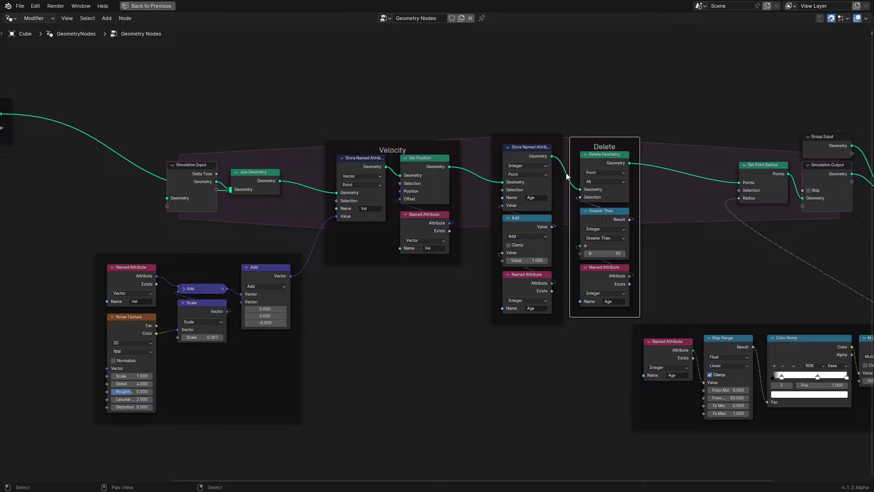
# Step: Label the frame around the Age Store Named Attribute, Add and Named Attribute nodes "Age"
pyautogui.click(526, 134)
pyautogui.click(530, 140)
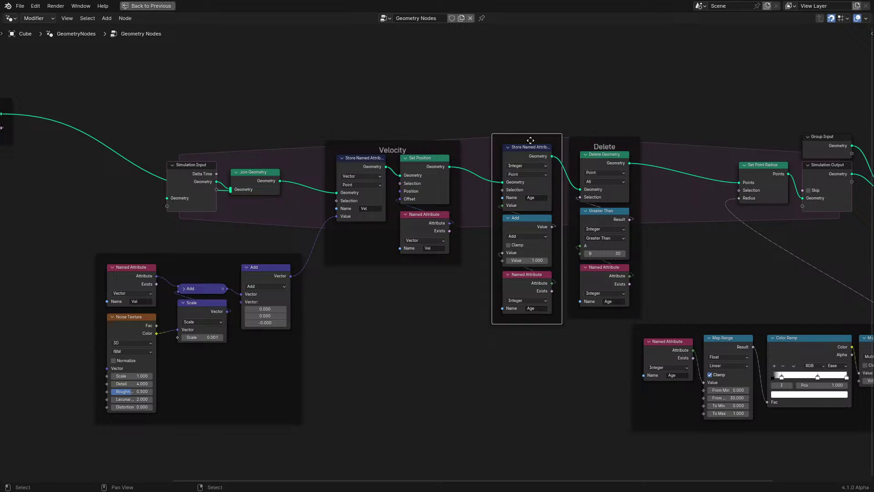
pyautogui.press('F2')
# Step: Move the velocity noise frame up closer to the simulation zone, and shift its Named Attribute and Noise Texture nodes nearer the Scale node
pyautogui.moveTo(288, 246); pyautogui.dragTo(387, 263, button='middle')
pyautogui.scroll(3, 399, 258)
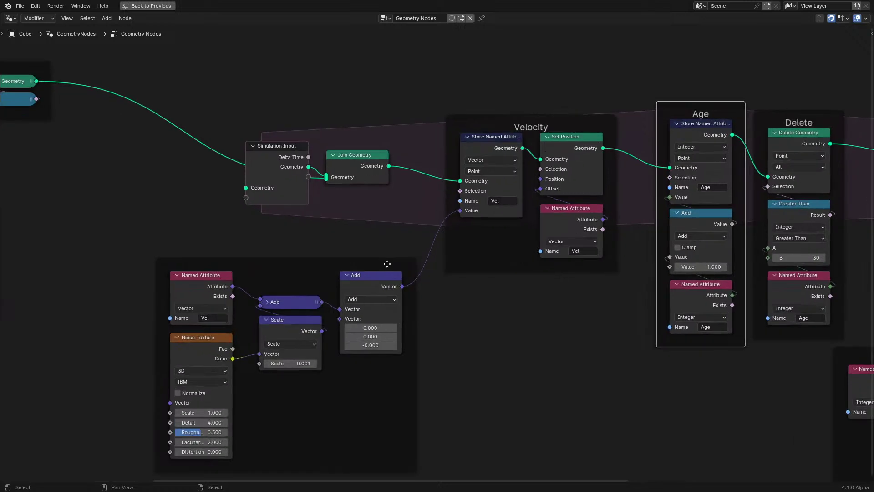
pyautogui.moveTo(372, 260); pyautogui.dragTo(372, 236)
pyautogui.click(233, 255)
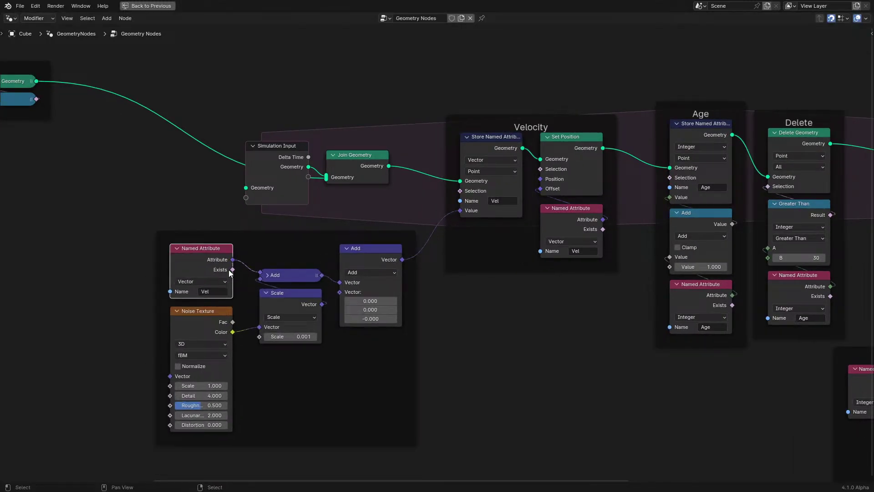
pyautogui.keyDown('shift'); pyautogui.click(206, 325); pyautogui.keyUp('shift')
pyautogui.press('g')
pyautogui.click(217, 323)
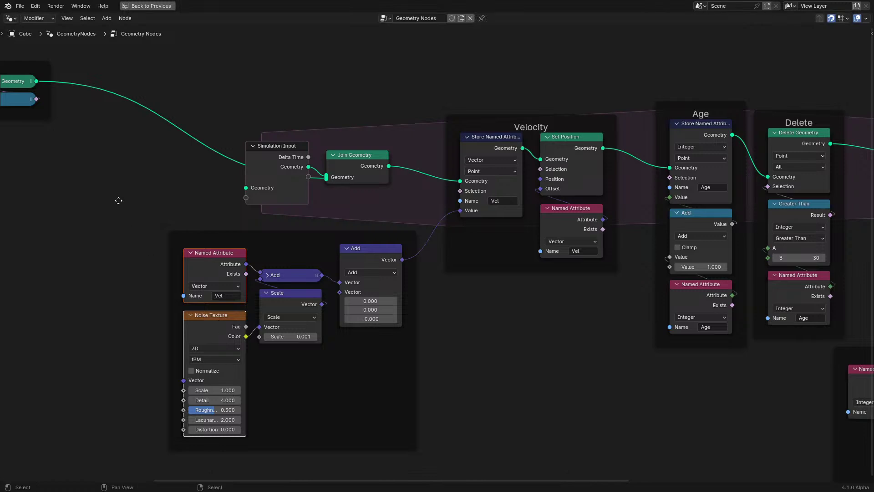
# Step: Restore the full workspace layout, then play the simulation from the start while viewing the cube from different sides
pyautogui.moveTo(118, 200); pyautogui.dragTo(410, 288, button='middle')
pyautogui.hotkey('ctrl', 'space')
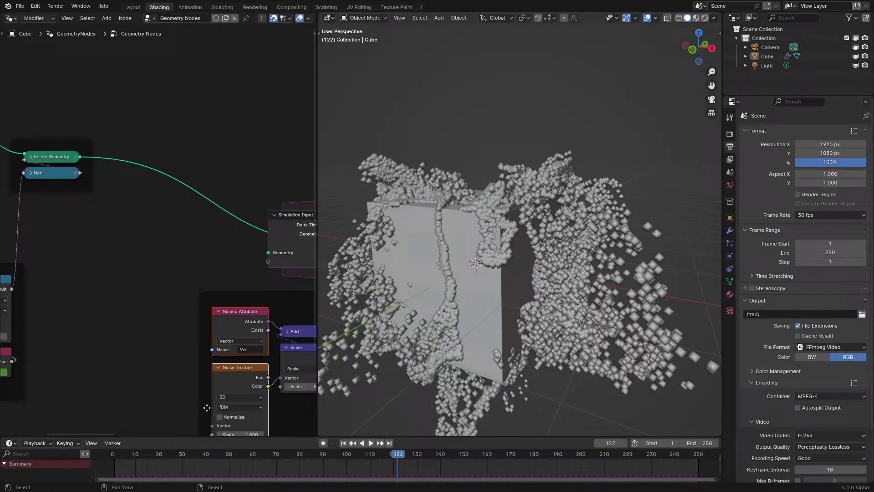
pyautogui.click(108, 455)
pyautogui.press('space')
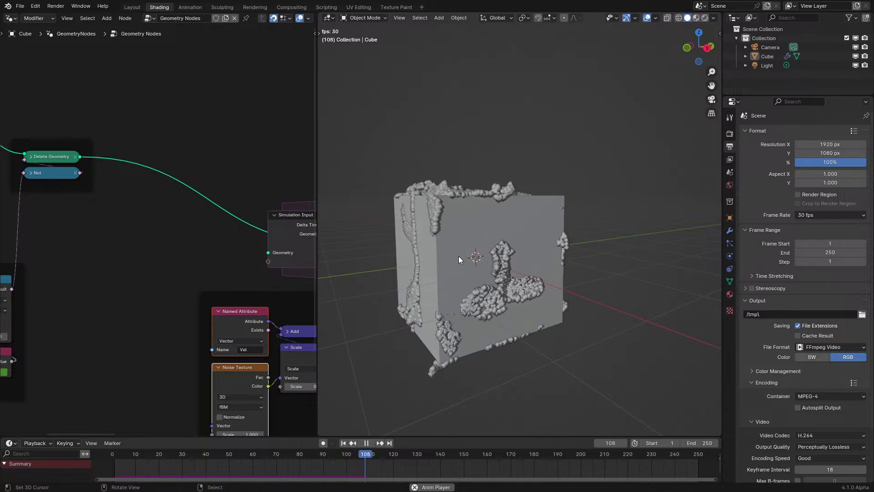
pyautogui.moveTo(458, 256); pyautogui.dragTo(513, 281, button='middle')
pyautogui.press('space')
# Step: Set the Color Ramp's last stop, at position 1.000, to black
pyautogui.scroll(-2, 250, 304)
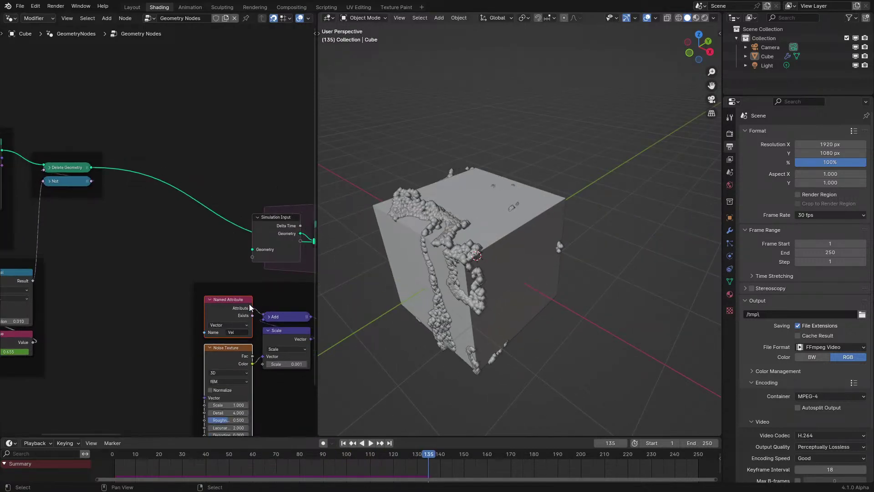
pyautogui.moveTo(249, 304); pyautogui.dragTo(273, 209, button='middle')
pyautogui.scroll(2, 223, 327)
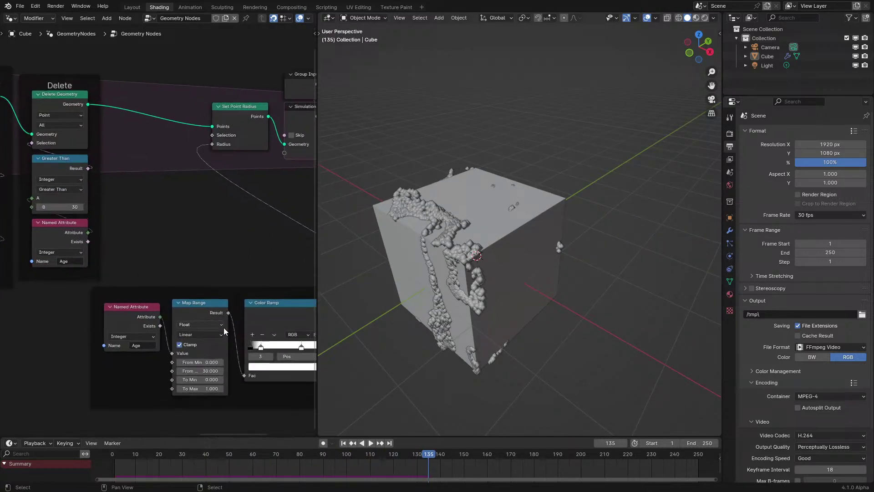
pyautogui.moveTo(228, 353); pyautogui.dragTo(133, 299, button='middle')
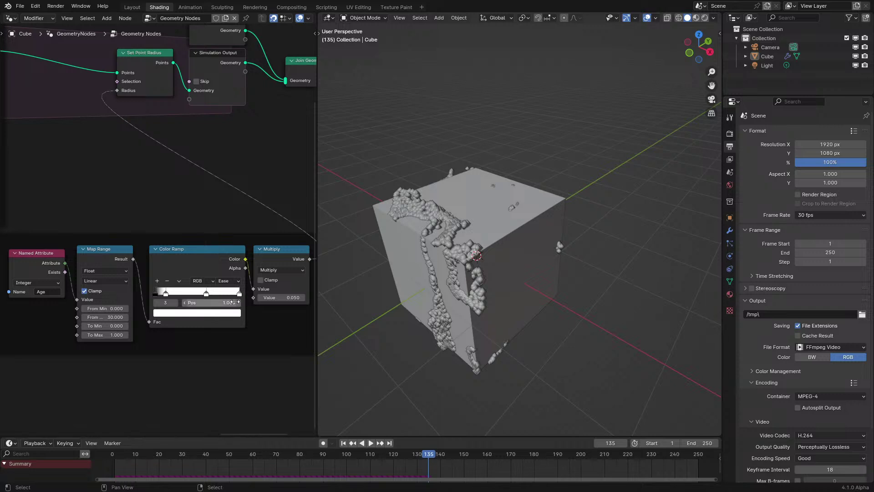
pyautogui.click(223, 312)
pyautogui.scroll(-20, 187, 236)
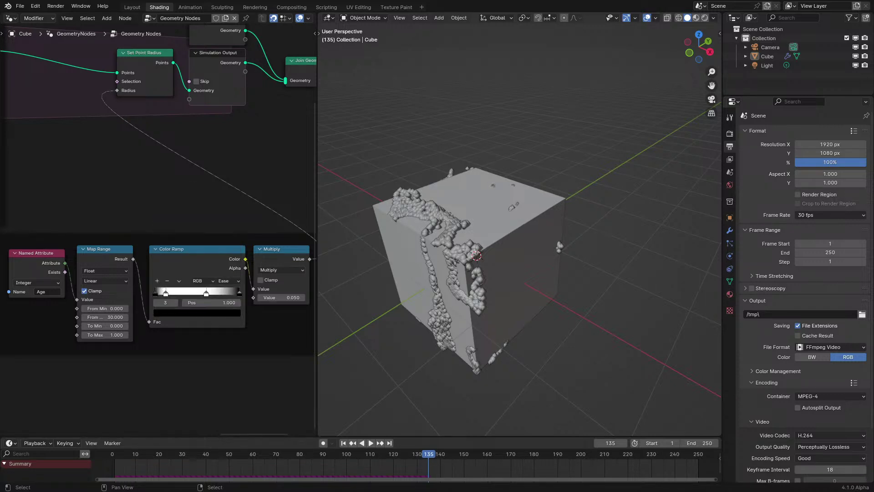
# Step: Replay the simulation from the start and examine how the particle radius changes on several sides of the cube
pyautogui.click(109, 460)
pyautogui.press('space')
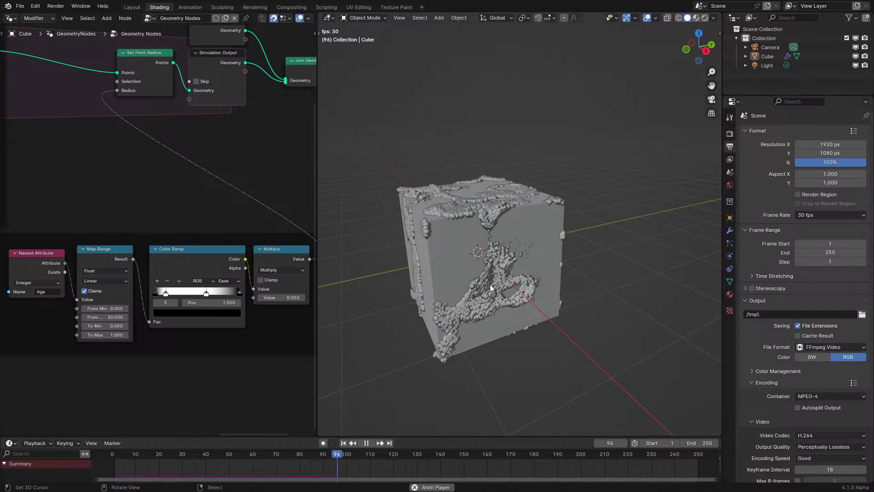
pyautogui.moveTo(490, 284); pyautogui.dragTo(536, 285, button='middle')
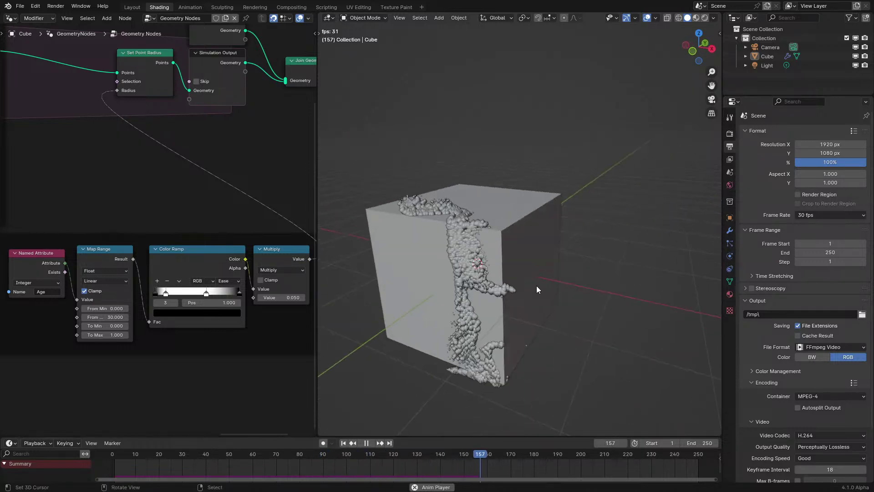
pyautogui.click(137, 457)
pyautogui.moveTo(474, 257); pyautogui.dragTo(515, 257, button='middle')
pyautogui.moveTo(35, 288); pyautogui.dragTo(268, 273, button='middle')
pyautogui.scroll(-3, 127, 233)
pyautogui.press('space')
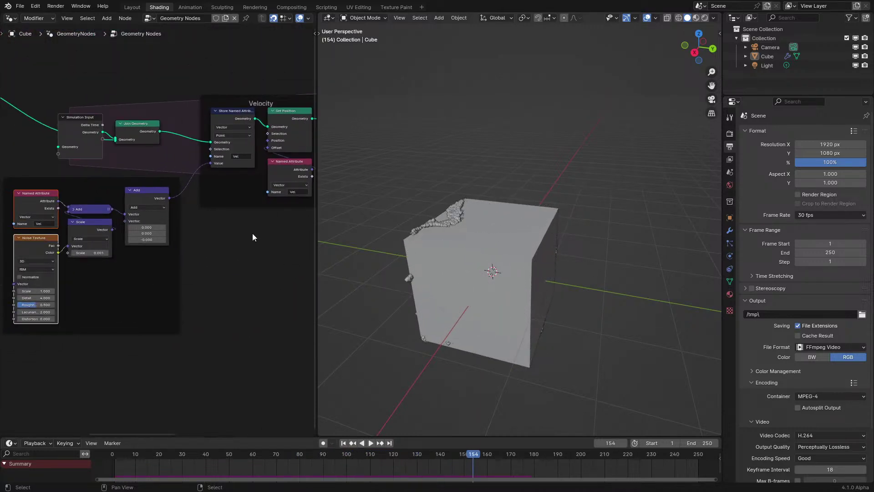
pyautogui.hotkey('shift', 'a')
pyautogui.write('ba')
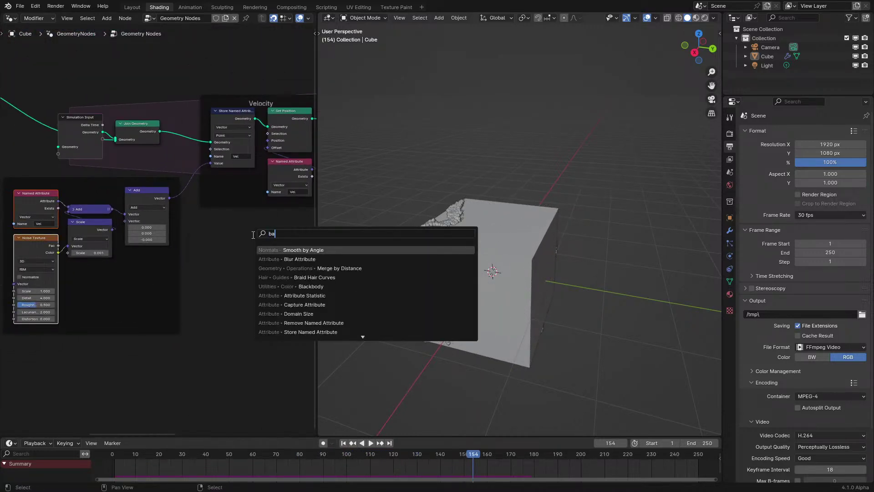
pyautogui.write('kechec')
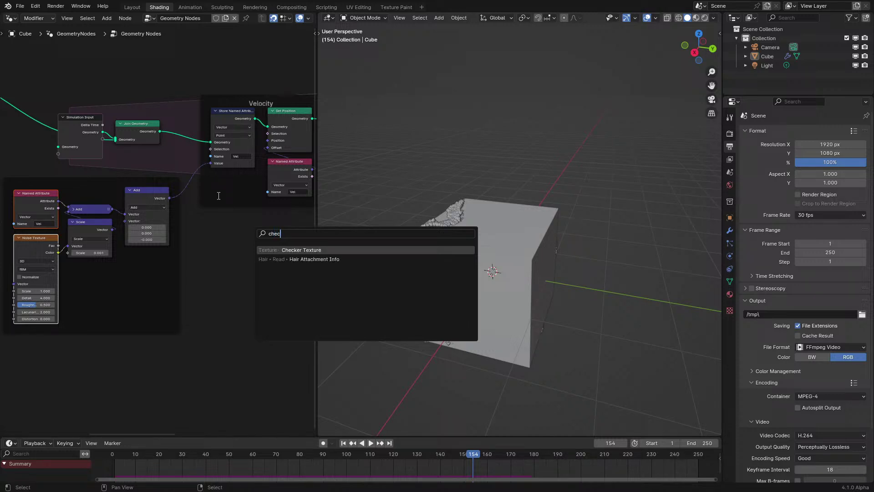
pyautogui.press('Escape')
# Step: Play the simulation again and examine the particles up close on the cube's front face
pyautogui.press('space')
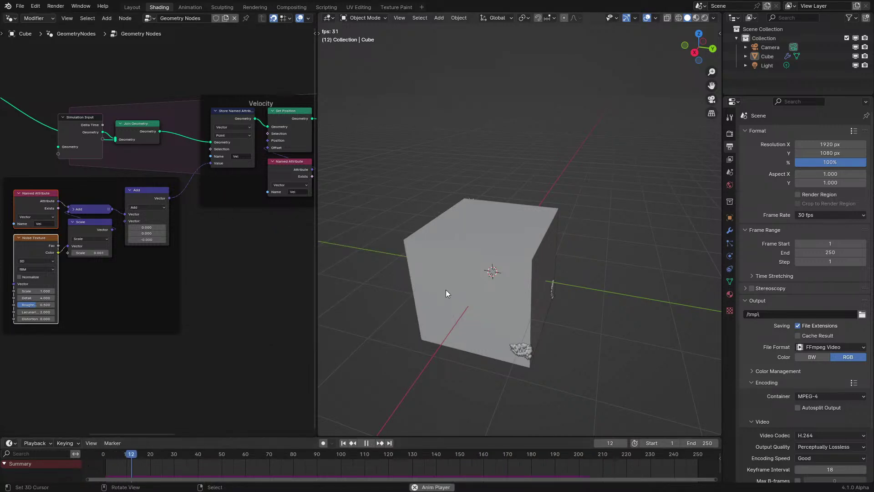
pyautogui.moveTo(446, 290); pyautogui.dragTo(472, 264, button='middle')
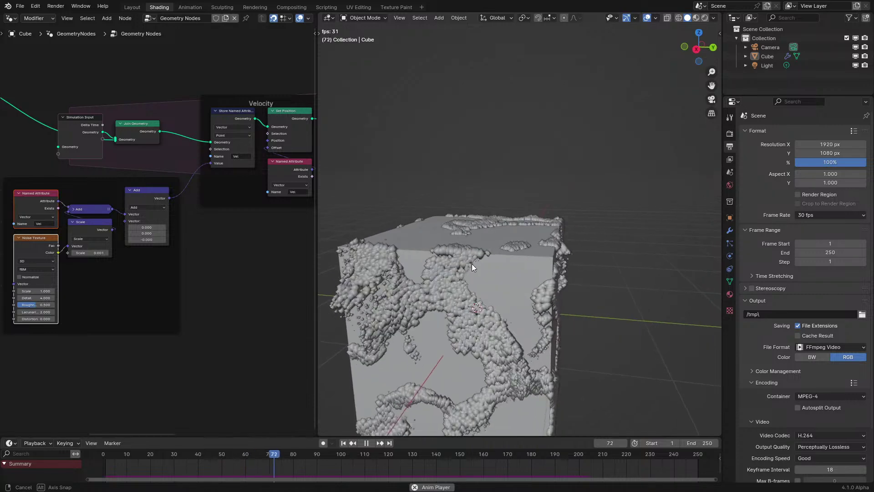
pyautogui.press('space')
# Step: Set the velocity Noise Texture's Scale to 2.000 and replay the simulation from the first frame
pyautogui.moveTo(119, 257); pyautogui.dragTo(226, 269, button='middle')
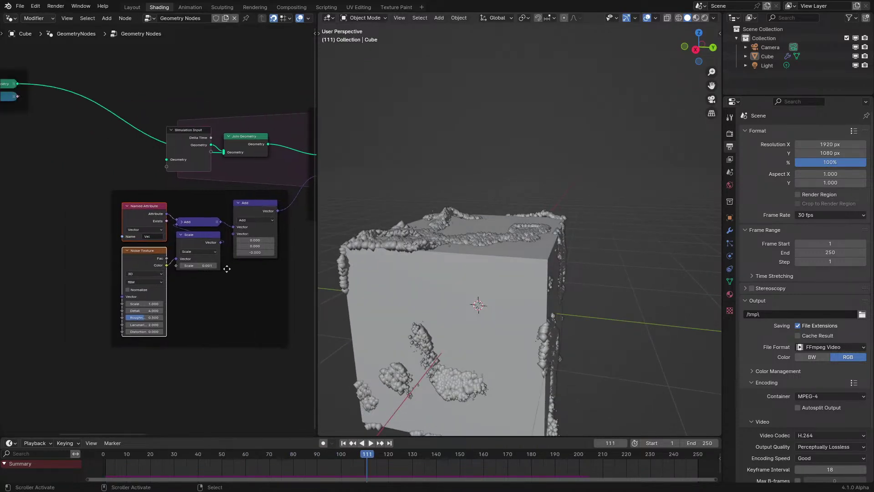
pyautogui.scroll(6, 223, 273)
pyautogui.click(144, 347)
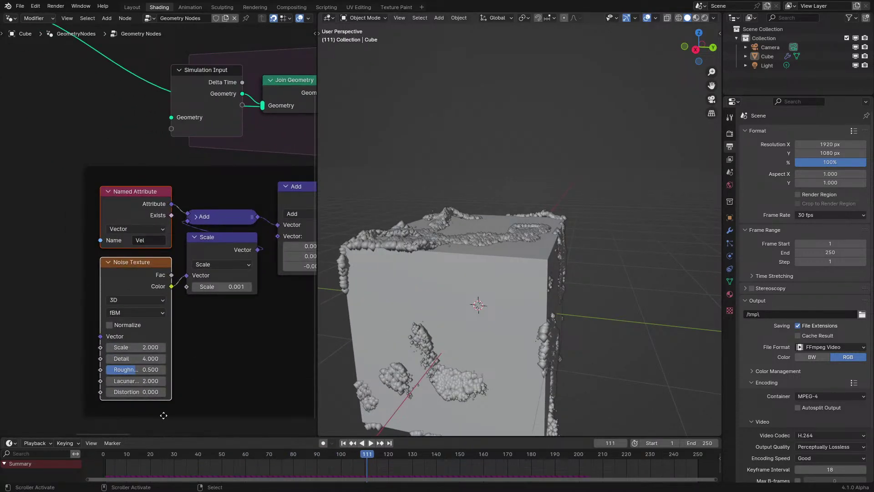
pyautogui.hotkey('shift', 'Left')
pyautogui.press('space')
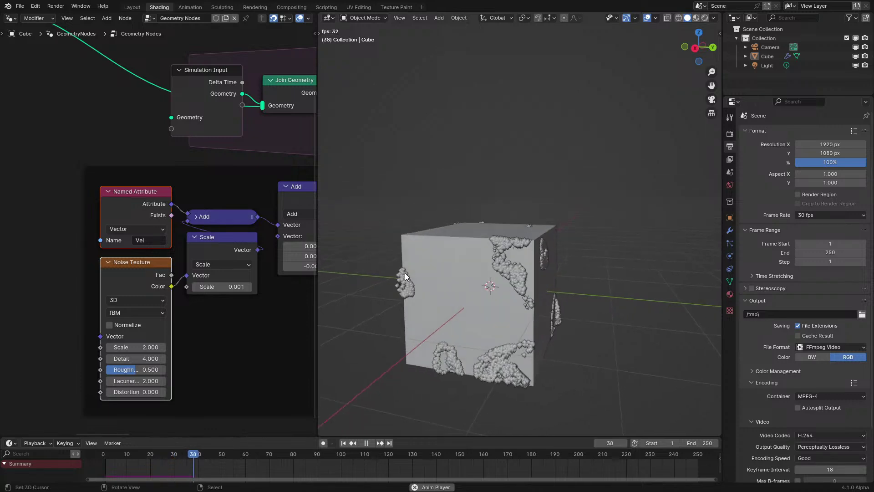
pyautogui.press('space')
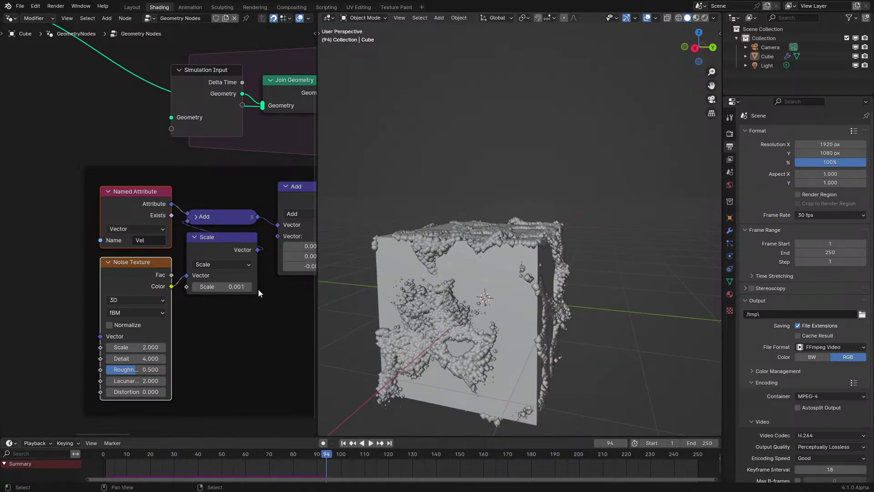
# Step: Set the Scale node's factor for the velocity noise to 0.002 and replay the simulation
pyautogui.press('BackSpace')
pyautogui.write('2')
pyautogui.press('Return')
pyautogui.click(102, 461)
pyautogui.press('space')
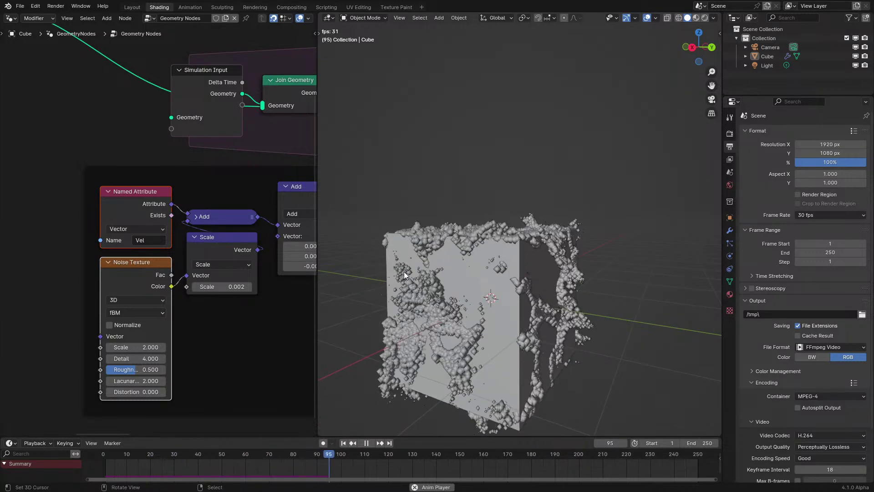
pyautogui.press('space')
# Step: Insert a Store Named Attribute node with the Vector data type between the emission's Delete Geometry node and the simulation zone
pyautogui.hotkey('ctrl', 'space')
pyautogui.moveTo(187, 74); pyautogui.dragTo(398, 280, button='middle')
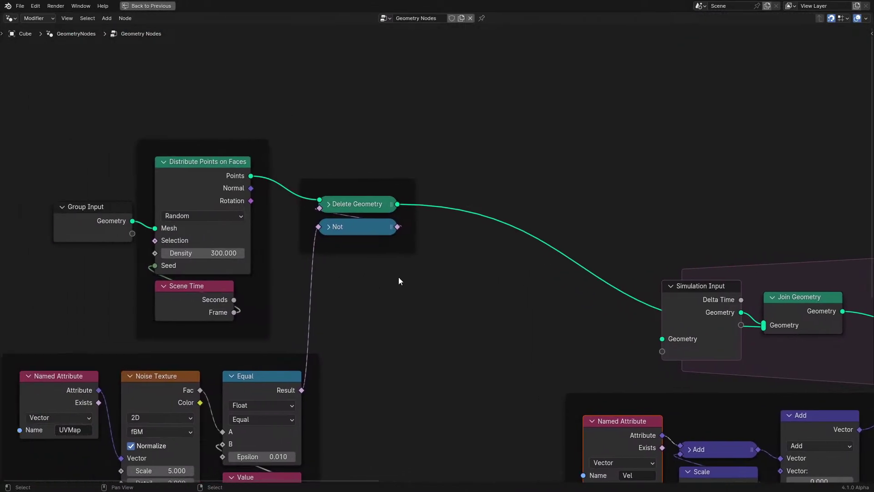
pyautogui.moveTo(126, 174); pyautogui.dragTo(304, 242, button='middle')
pyautogui.moveTo(162, 200); pyautogui.dragTo(433, 361)
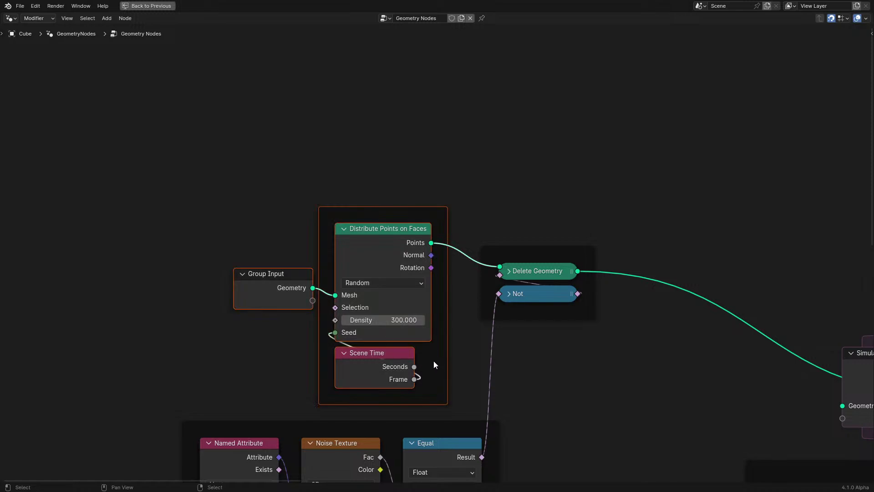
pyautogui.moveTo(441, 296); pyautogui.dragTo(248, 271, button='middle')
pyautogui.press('q')
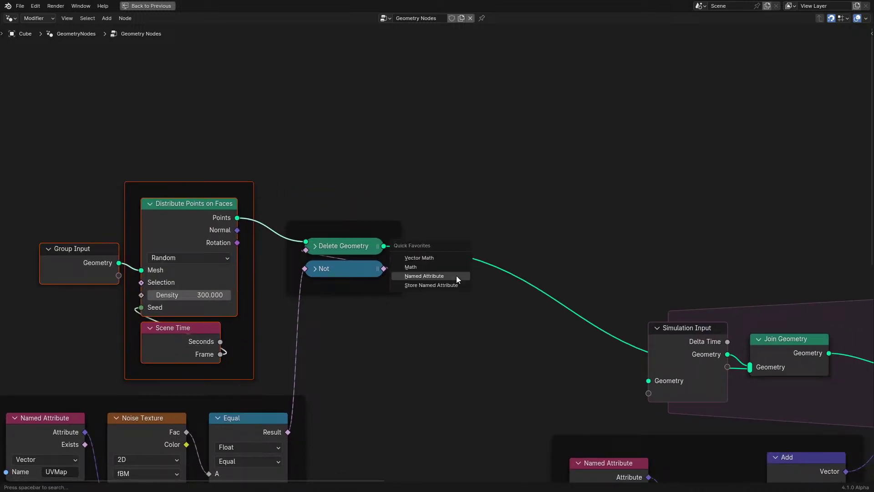
pyautogui.click(451, 286)
pyautogui.click(443, 219)
pyautogui.click(475, 256)
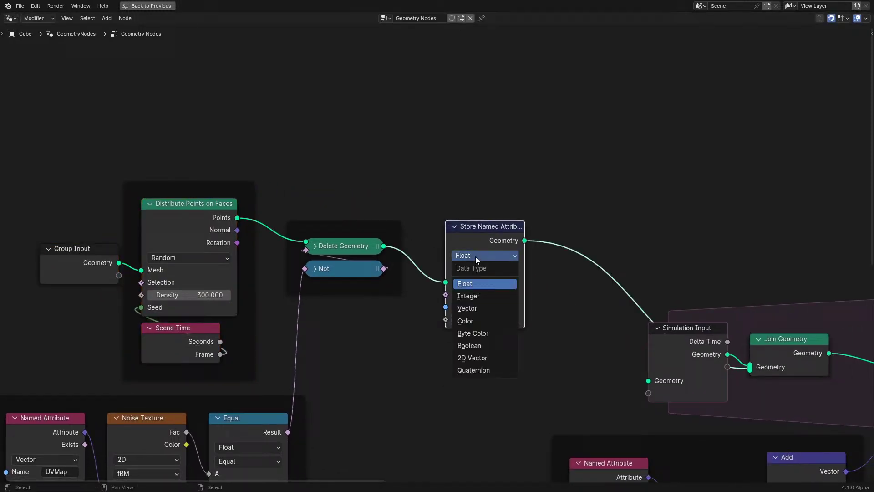
pyautogui.click(482, 310)
# Step: Connect the Normal output of Distribute Points on Faces to the new Store Named Attribute node's Value, and name the attribute "Normal"
pyautogui.moveTo(237, 230); pyautogui.dragTo(264, 243)
pyautogui.moveTo(441, 325); pyautogui.dragTo(444, 320)
pyautogui.click(491, 304)
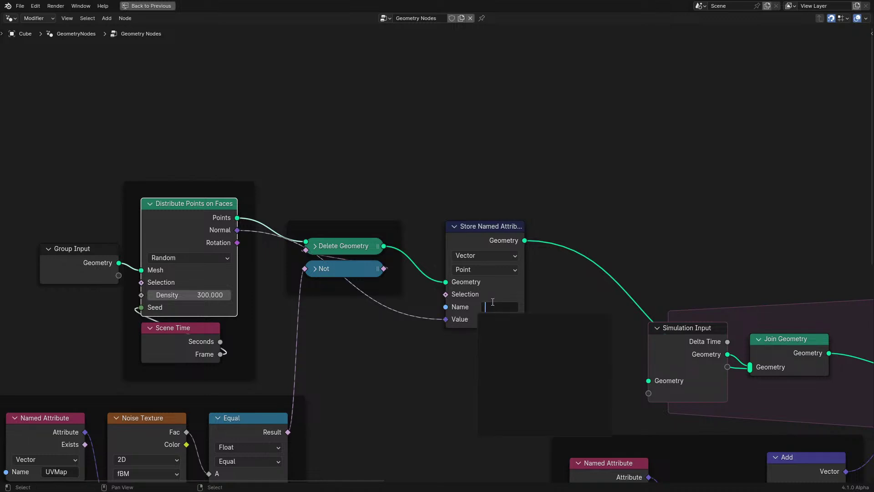
pyautogui.write('Normal')
pyautogui.press('Return')
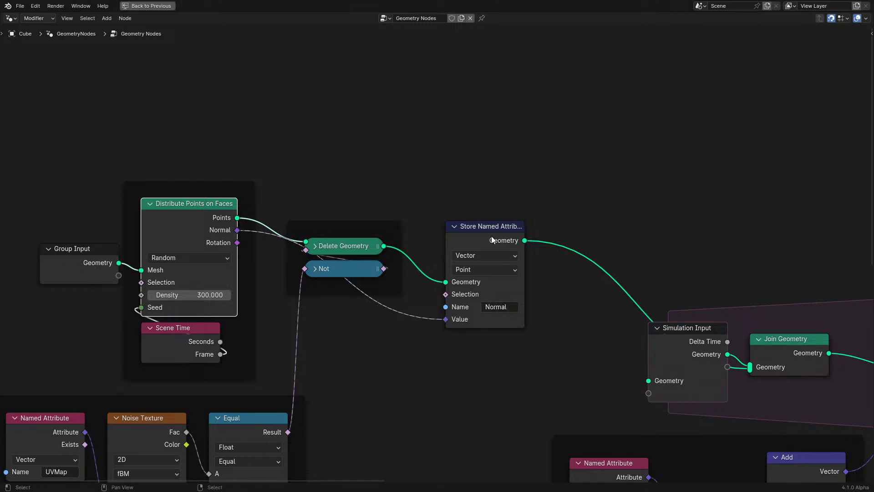
# Step: Frame the Normal Store Named Attribute node, and label the frame around the Delete Geometry and Not nodes "Spawn Line"
pyautogui.moveTo(491, 236); pyautogui.dragTo(426, 231)
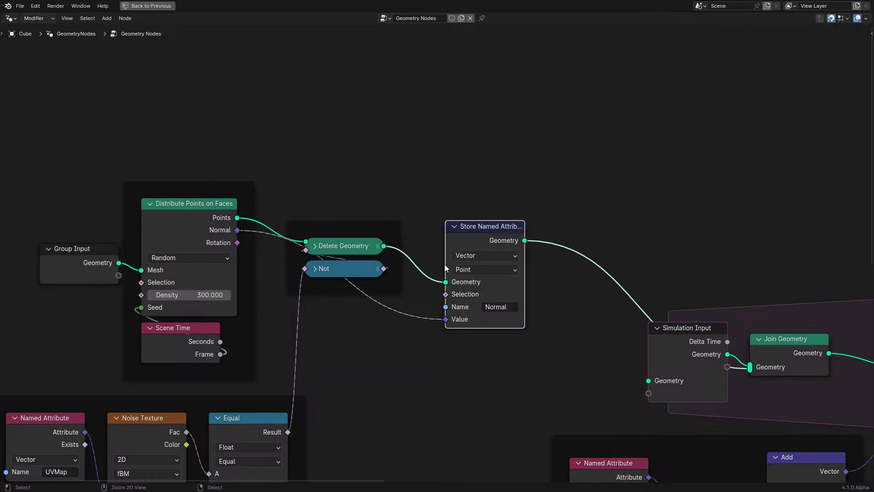
pyautogui.hotkey('ctrl', 'j')
pyautogui.click(351, 222)
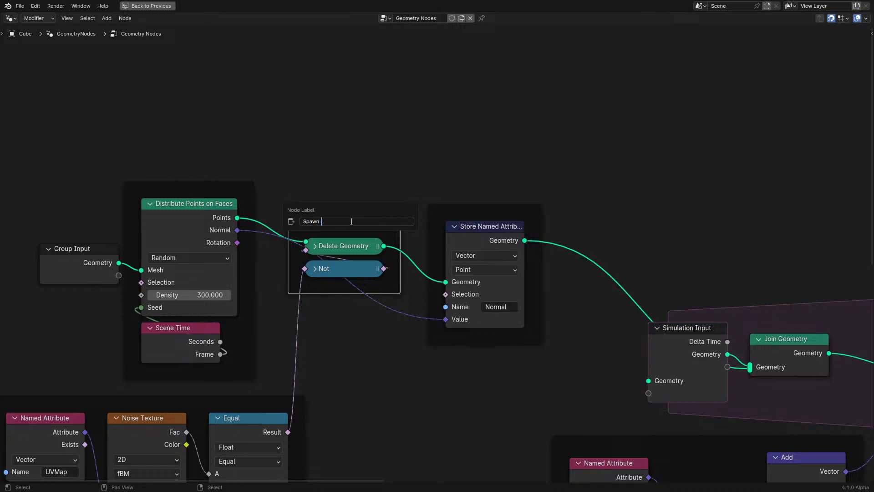
pyautogui.press('Return')
# Step: Add a Named Attribute node below the velocity Noise Texture node
pyautogui.scroll(-3, 398, 312)
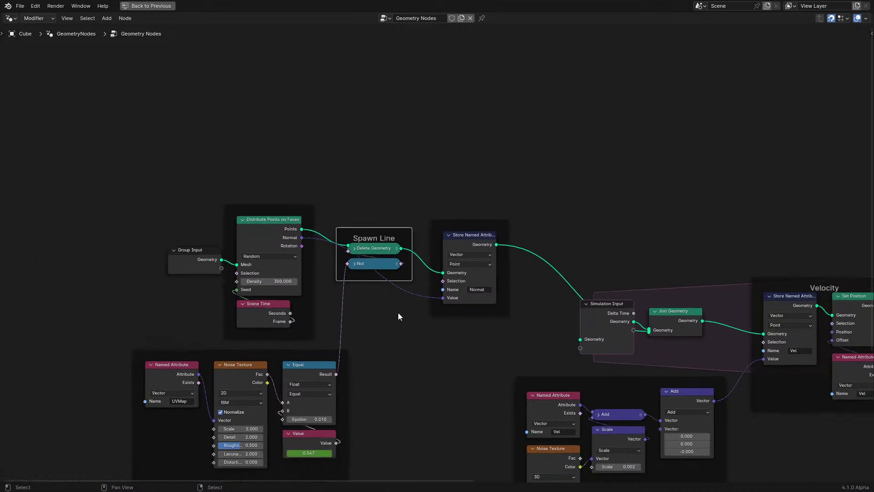
pyautogui.moveTo(398, 312); pyautogui.dragTo(248, 212, button='middle')
pyautogui.scroll(2, 394, 253)
pyautogui.moveTo(436, 315); pyautogui.dragTo(378, 159, button='middle')
pyautogui.press('q')
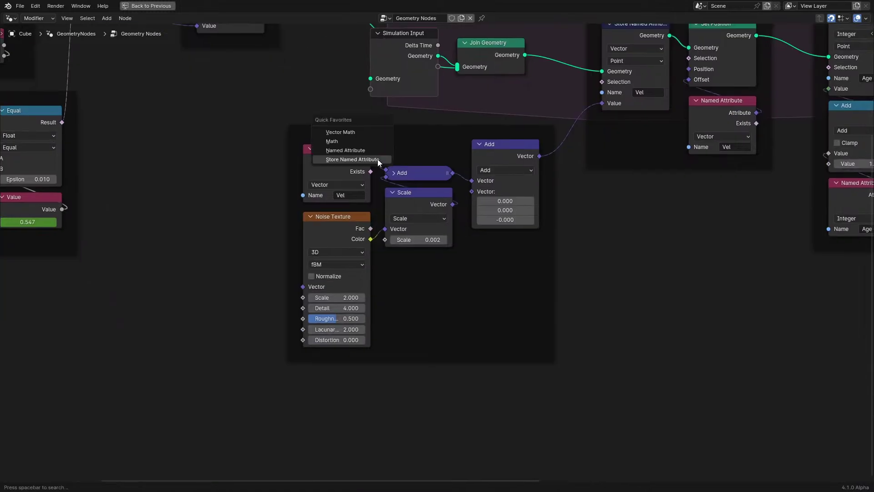
pyautogui.click(376, 151)
pyautogui.click(309, 366)
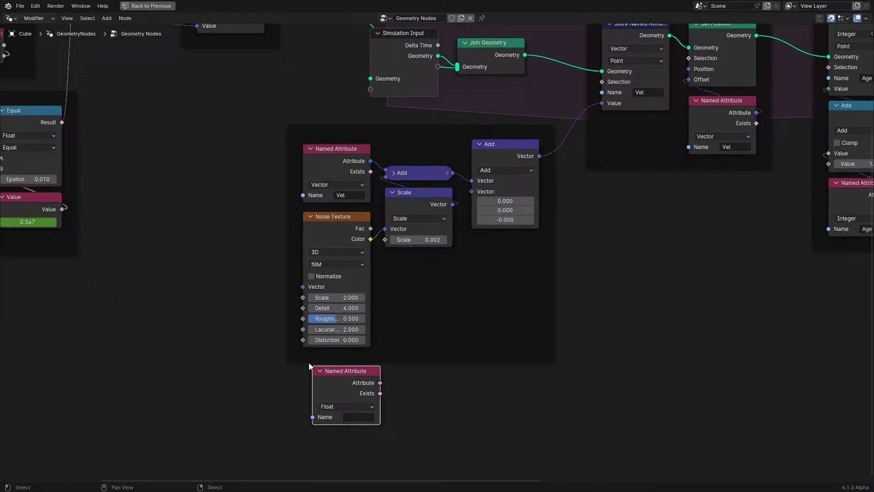
# Step: Duplicate the velocity Scale node and place the copy just below the original
pyautogui.click(440, 178)
pyautogui.click(426, 201)
pyautogui.hotkey('shift', 'd')
pyautogui.click(440, 264)
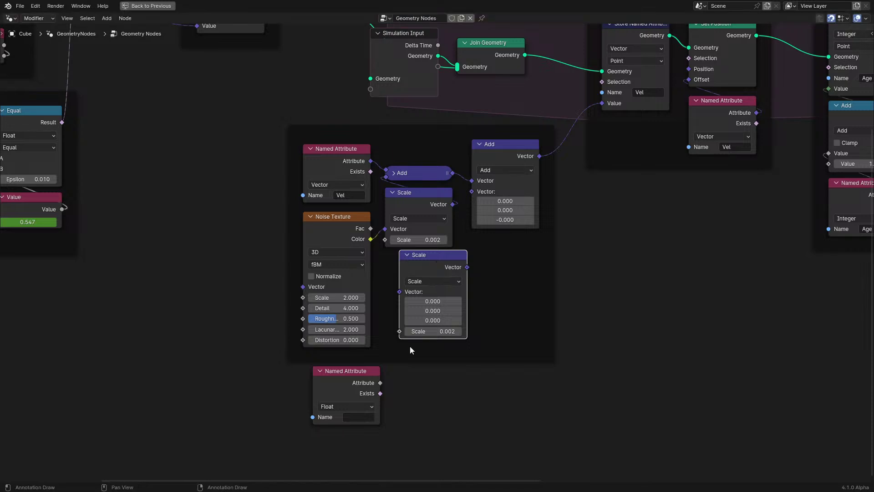
# Step: Set the new Named Attribute node below the Noise Texture to the Vector type and name it "Normal"
pyautogui.click(335, 404)
pyautogui.press('b')
pyautogui.click(346, 406)
pyautogui.press('v')
pyautogui.click(355, 416)
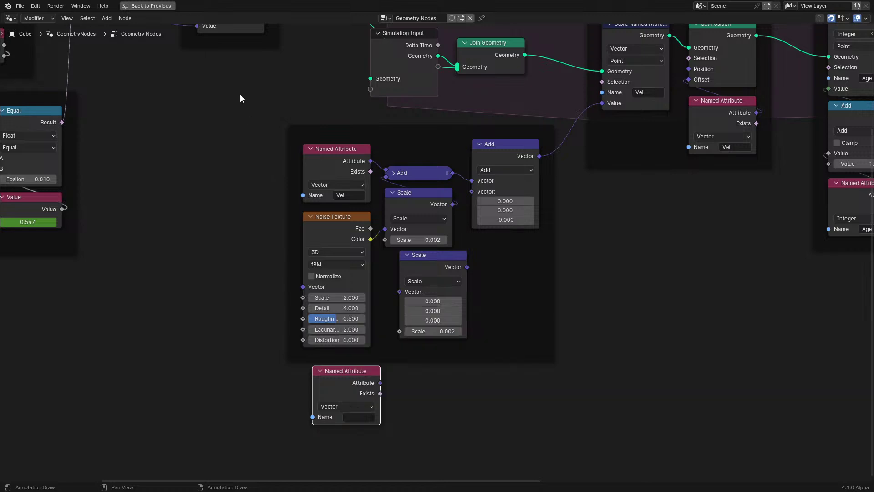
pyautogui.moveTo(240, 97); pyautogui.dragTo(250, 182, button='middle')
pyautogui.click(253, 107)
pyautogui.click(154, 243)
# Step: Connect the Normal Named Attribute node's Attribute output to the duplicated Scale node's Vector input
pyautogui.moveTo(300, 427); pyautogui.dragTo(241, 304, button='middle')
pyautogui.moveTo(323, 353); pyautogui.dragTo(348, 261)
pyautogui.moveTo(309, 347); pyautogui.dragTo(444, 366)
pyautogui.moveTo(282, 127); pyautogui.dragTo(307, 221, button='middle')
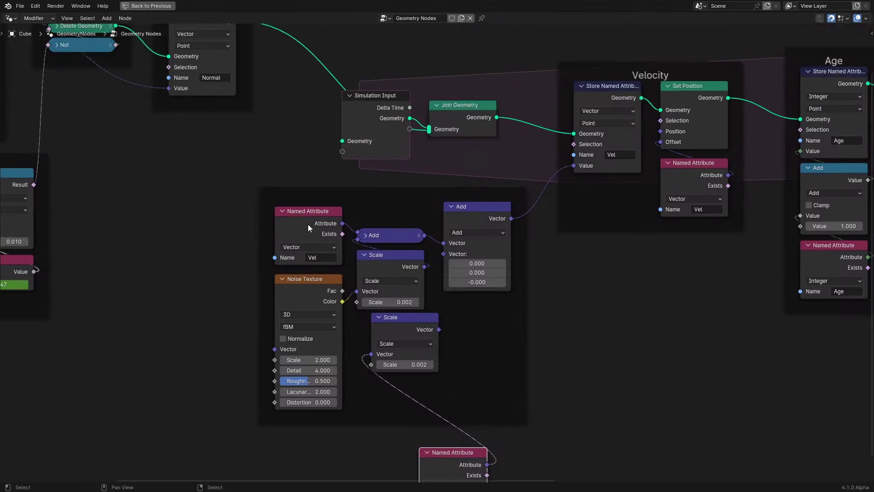
# Step: Move the Vel attribute, Noise Texture, collapsed Add and original Scale nodes away from the final Add node, keeping the duplicated Scale below the gap
pyautogui.click(307, 223)
pyautogui.keyDown('shift'); pyautogui.click(309, 277); pyautogui.keyUp('shift')
pyautogui.keyDown('shift'); pyautogui.click(408, 264); pyautogui.keyUp('shift')
pyautogui.keyDown('shift'); pyautogui.click(396, 239); pyautogui.keyUp('shift')
pyautogui.moveTo(396, 238); pyautogui.dragTo(316, 242)
pyautogui.moveTo(405, 319); pyautogui.dragTo(388, 224)
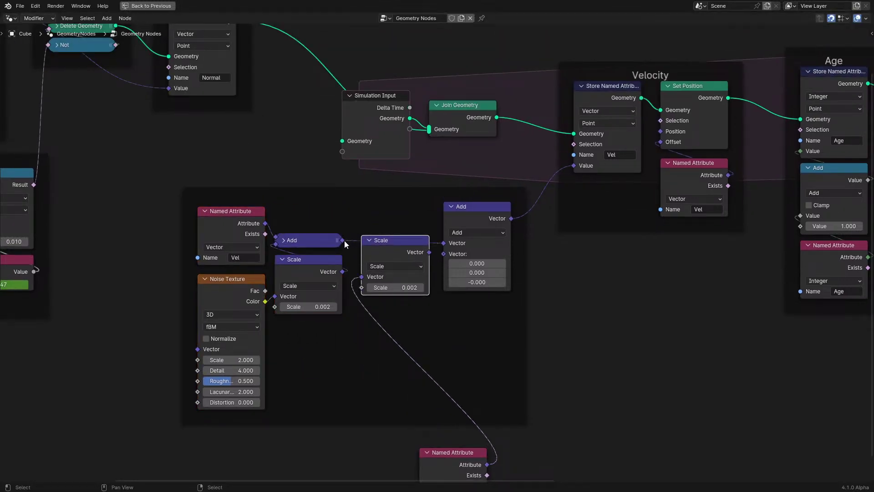
pyautogui.moveTo(405, 254); pyautogui.dragTo(348, 351)
# Step: Duplicate the final velocity Add node and insert the copy into the link between the collapsed Add and the final Add
pyautogui.click(488, 217)
pyautogui.hotkey('shift', 'd')
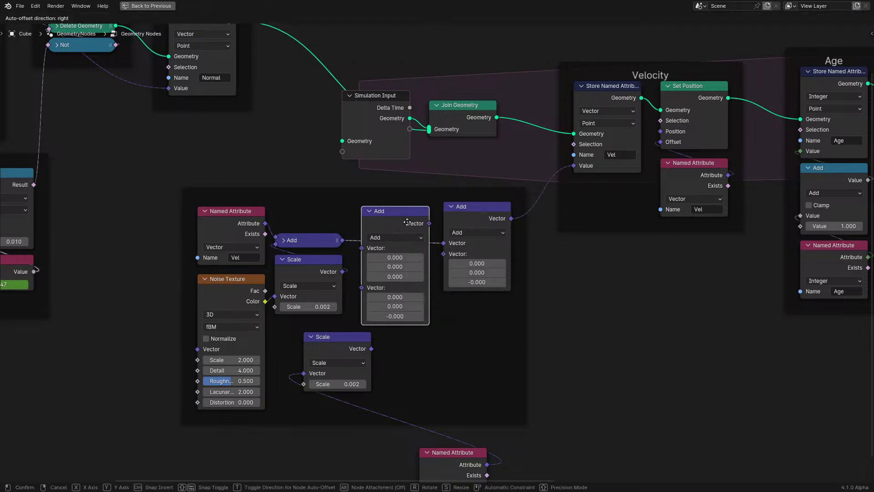
pyautogui.click(422, 233)
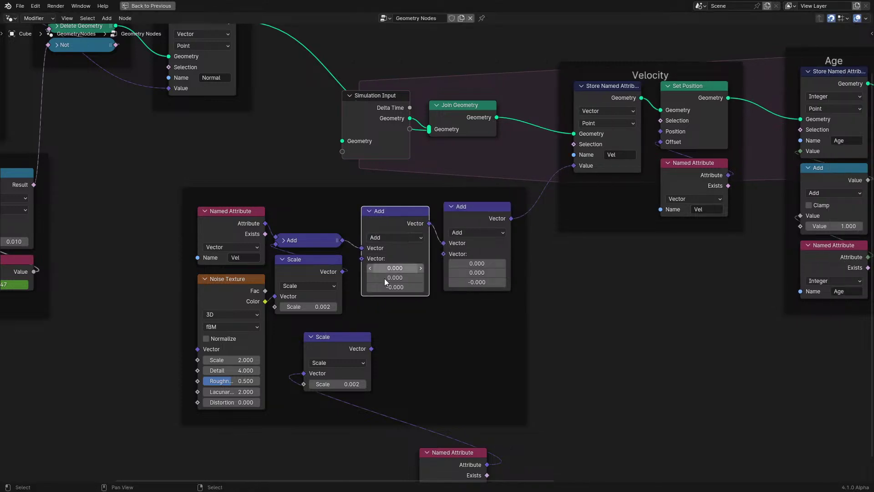
# Step: Connect the duplicated Scale node's Vector output to the new Add node's second Vector input, then collapse that Add and align it beside the first collapsed Add
pyautogui.moveTo(371, 348); pyautogui.dragTo(360, 260)
pyautogui.click(367, 213)
pyautogui.press('g')
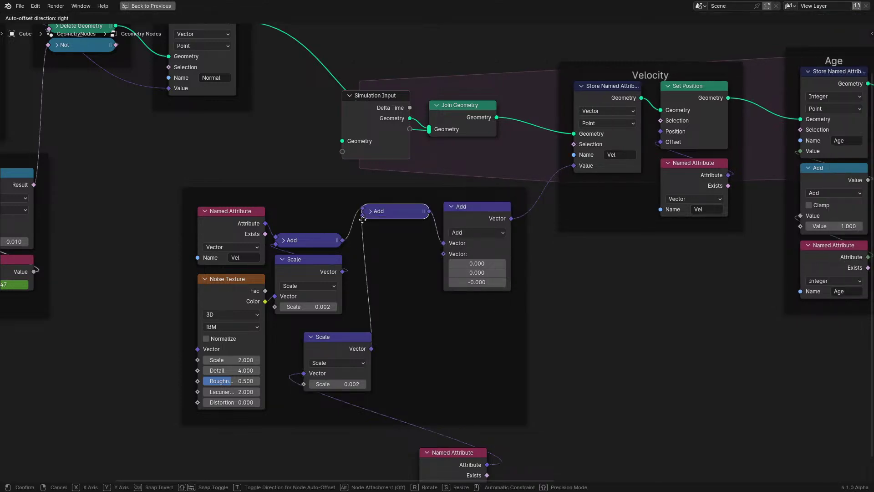
pyautogui.click(358, 244)
# Step: Stack the duplicated Scale and Normal Named Attribute nodes beneath the second collapsed Add, and space this group and the final Add evenly
pyautogui.moveTo(347, 347); pyautogui.dragTo(395, 296)
pyautogui.moveTo(448, 467); pyautogui.dragTo(380, 341)
pyautogui.keyDown('shift'); pyautogui.click(386, 244); pyautogui.keyUp('shift')
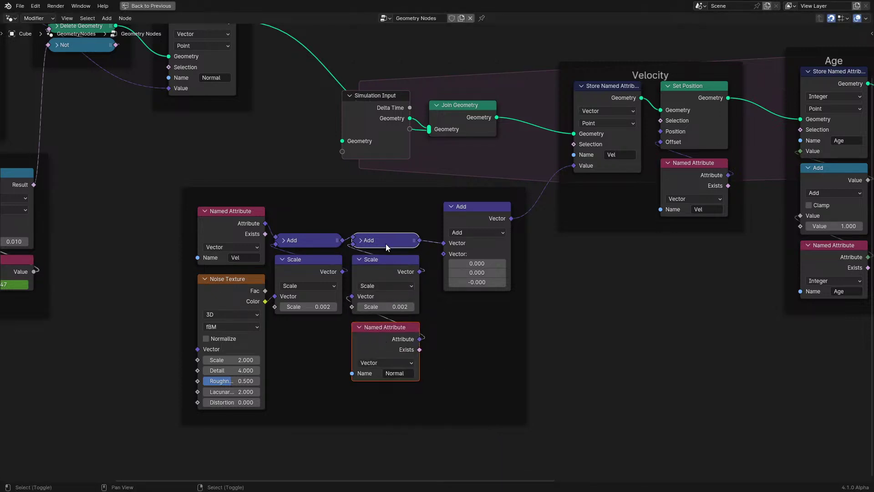
pyautogui.keyDown('shift'); pyautogui.click(380, 279); pyautogui.keyUp('shift')
pyautogui.press('g')
pyautogui.click(387, 279)
pyautogui.moveTo(460, 228); pyautogui.dragTo(464, 243)
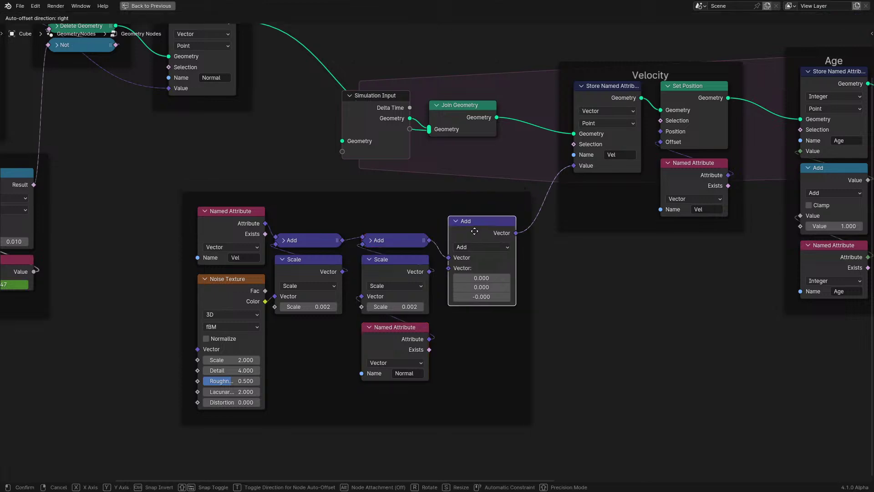
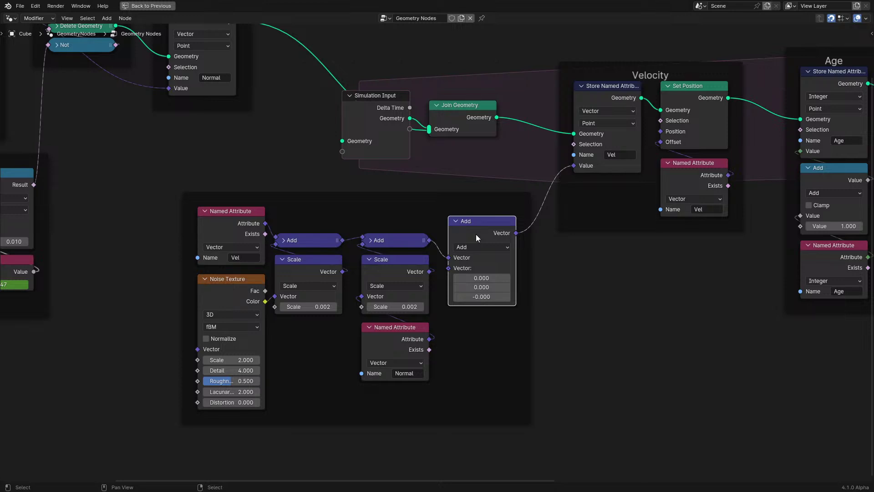
pyautogui.moveTo(387, 223); pyautogui.dragTo(403, 299, button='middle')
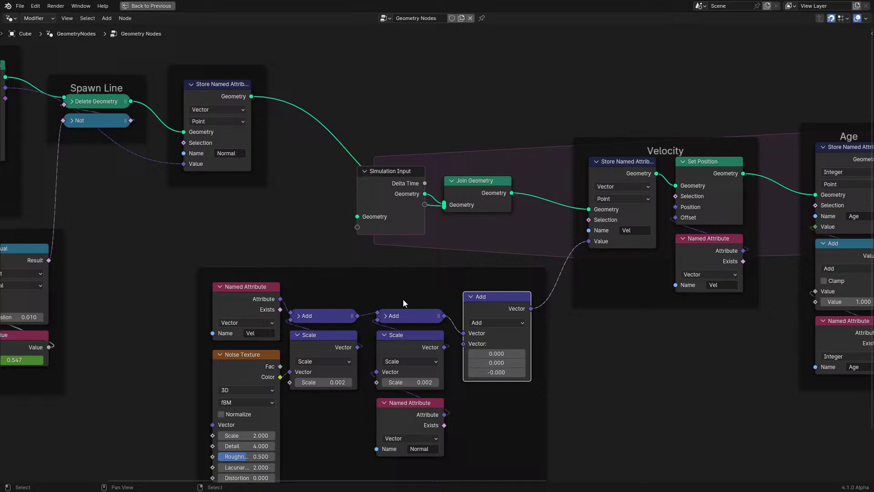
pyautogui.click(391, 275)
pyautogui.press('F2')
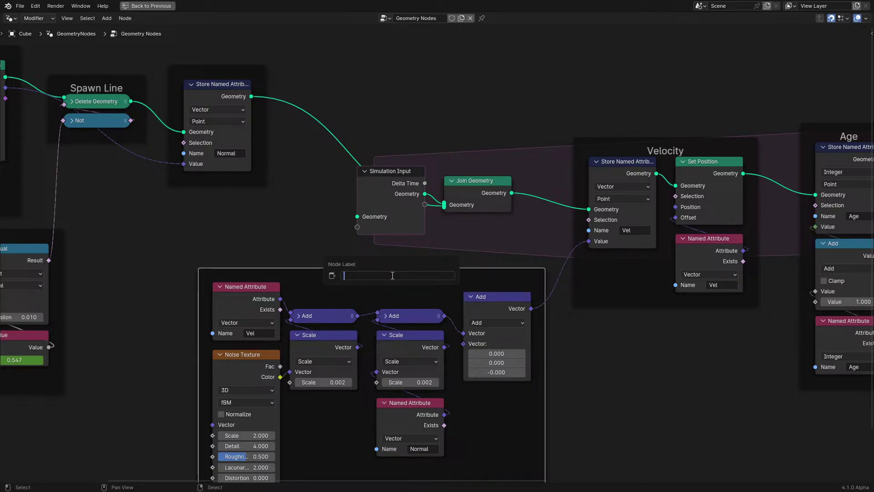
pyautogui.press('Escape')
# Step: Set the Scale node above the Normal Named Attribute to 0.001 and replay the simulation from the start
pyautogui.hotkey('ctrl', 'space')
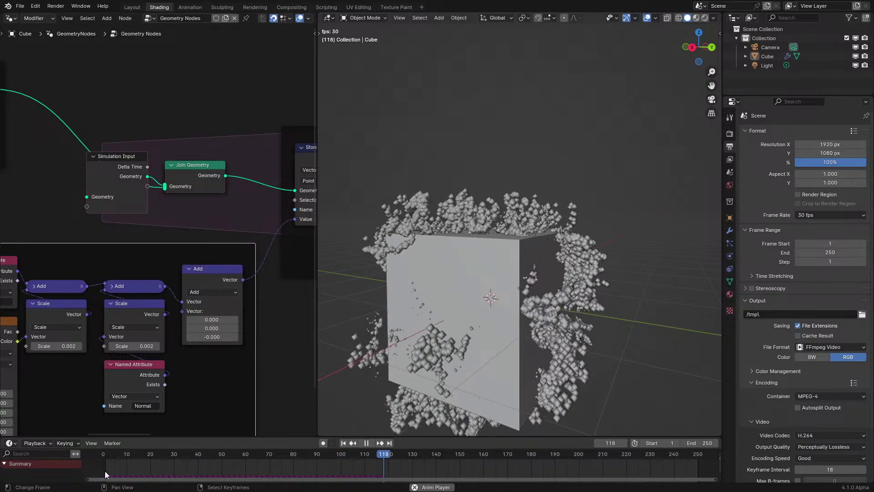
pyautogui.moveTo(136, 317); pyautogui.dragTo(184, 288, button='middle')
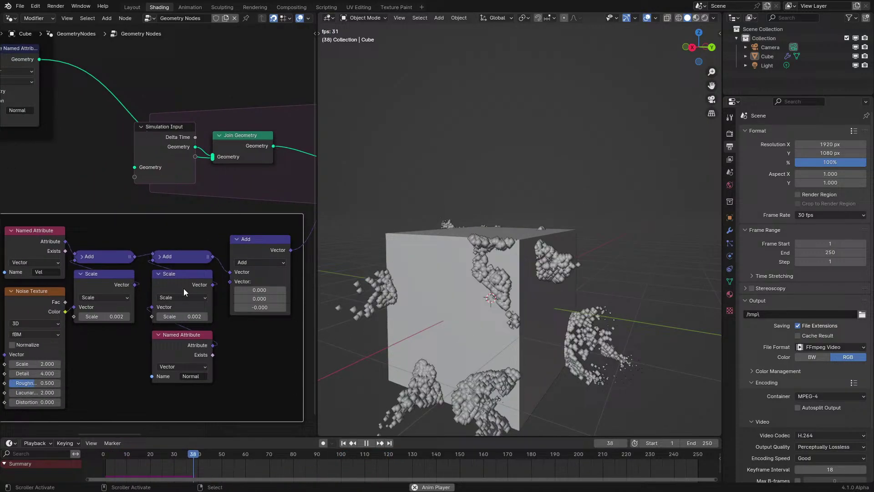
pyautogui.click(187, 317)
pyautogui.press('BackSpace')
pyautogui.write('1')
pyautogui.press('Return')
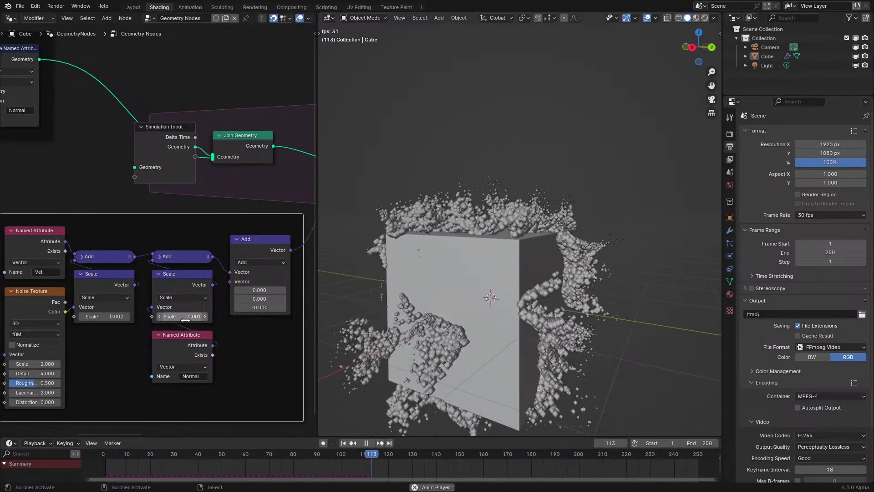
pyautogui.click(97, 462)
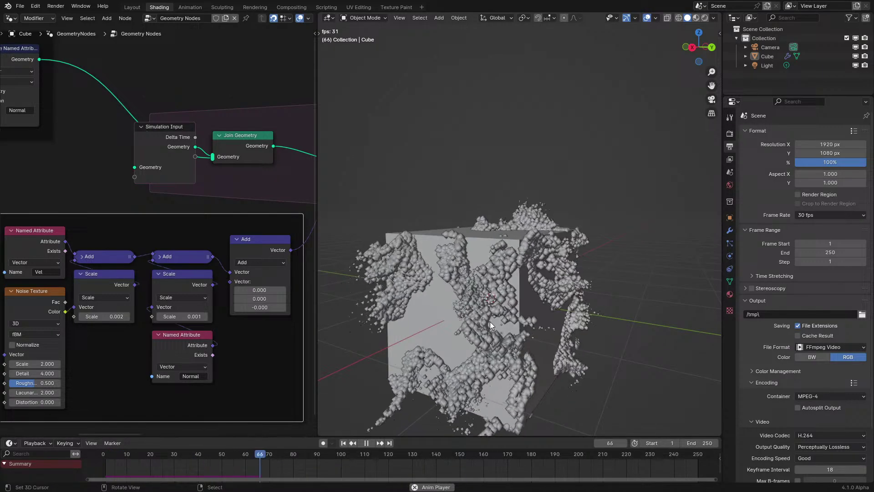
pyautogui.moveTo(489, 321); pyautogui.dragTo(480, 329, button='middle')
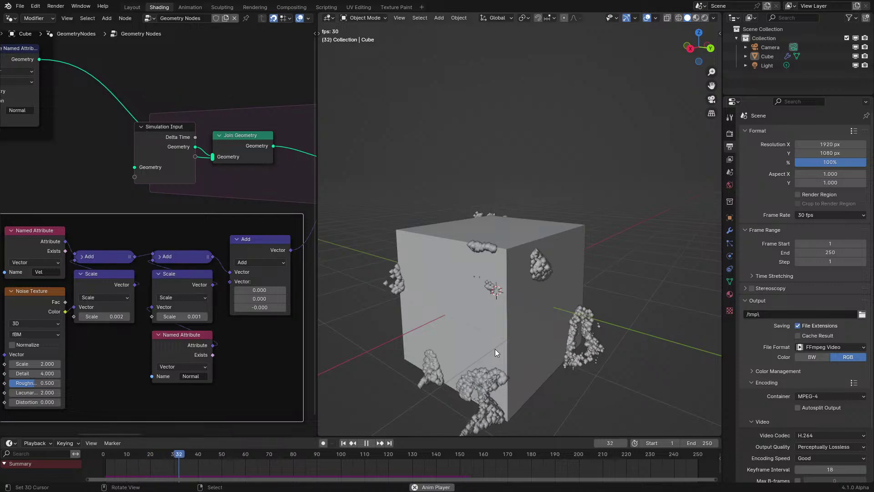
# Step: Shift the first white stop of the Color Ramp driving the point radius to position 0.155
pyautogui.moveTo(282, 312); pyautogui.dragTo(149, 338, button='middle')
pyautogui.moveTo(206, 319); pyautogui.dragTo(46, 339, button='middle')
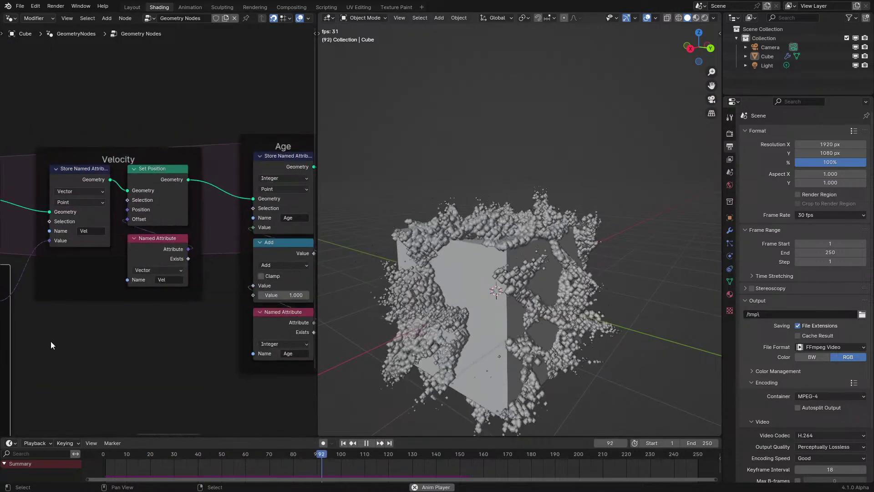
pyautogui.moveTo(164, 343); pyautogui.dragTo(72, 347, button='middle')
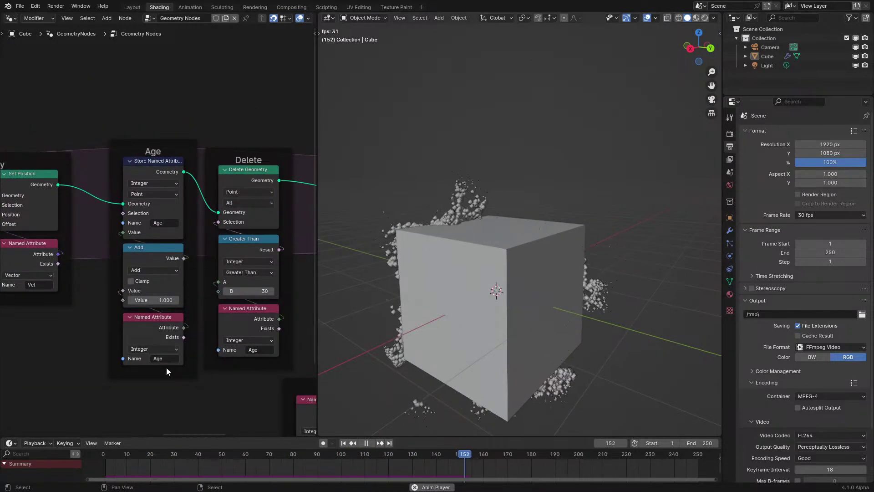
pyautogui.moveTo(185, 377); pyautogui.dragTo(168, 377)
pyautogui.moveTo(231, 369); pyautogui.dragTo(58, 324, button='middle')
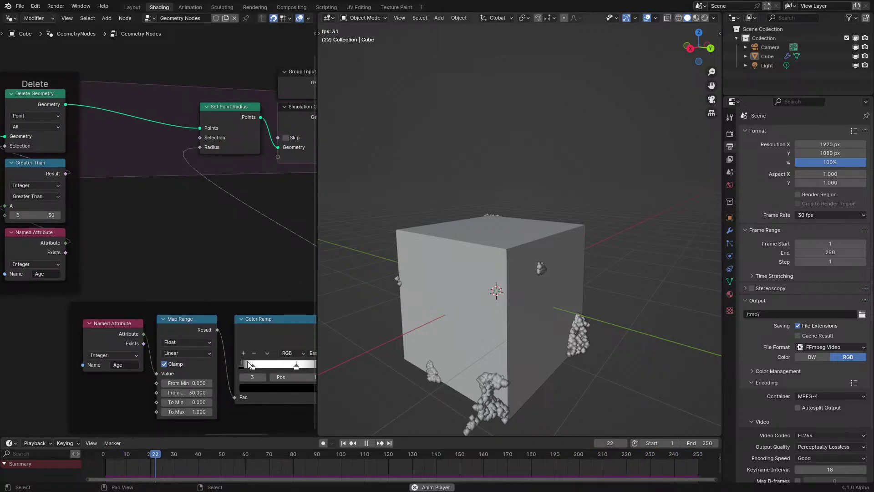
pyautogui.moveTo(252, 366); pyautogui.dragTo(254, 366)
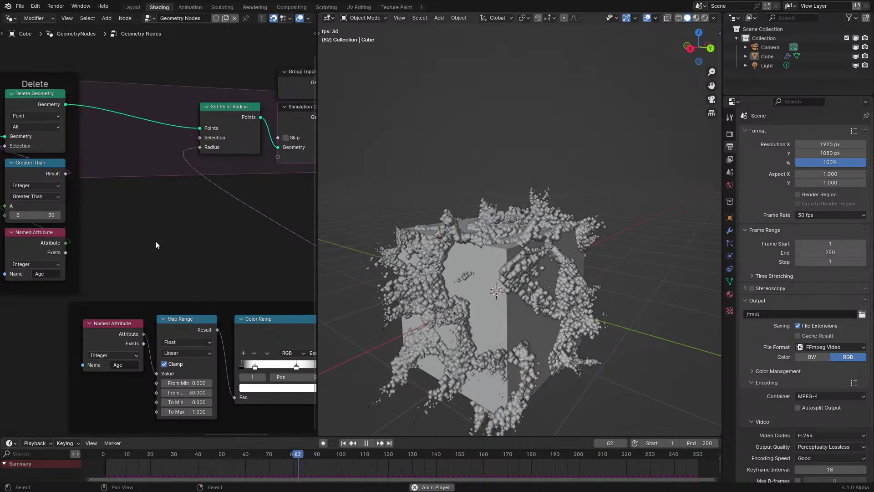
# Step: Add a Curve to Mesh node in the empty space above the link between Delete Geometry and Set Point Radius
pyautogui.hotkey('shift', 'a')
pyautogui.write('cur')
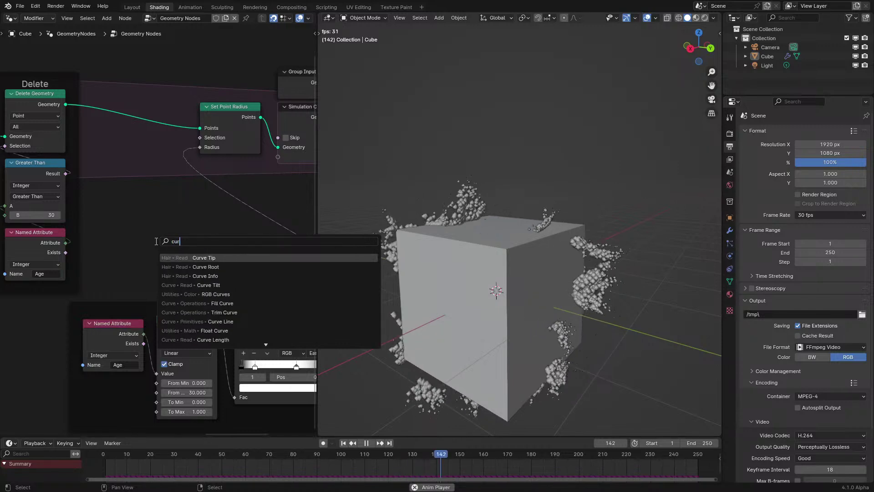
pyautogui.write('ve mes')
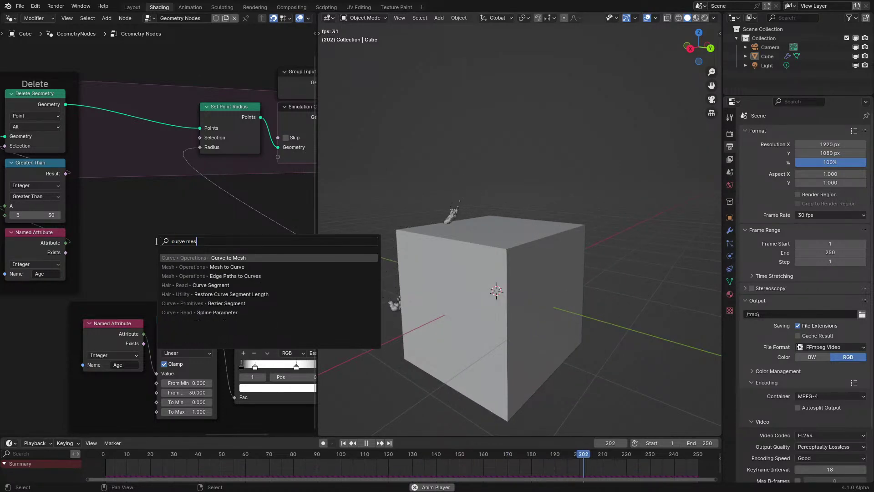
pyautogui.press('Return')
pyautogui.click(146, 95)
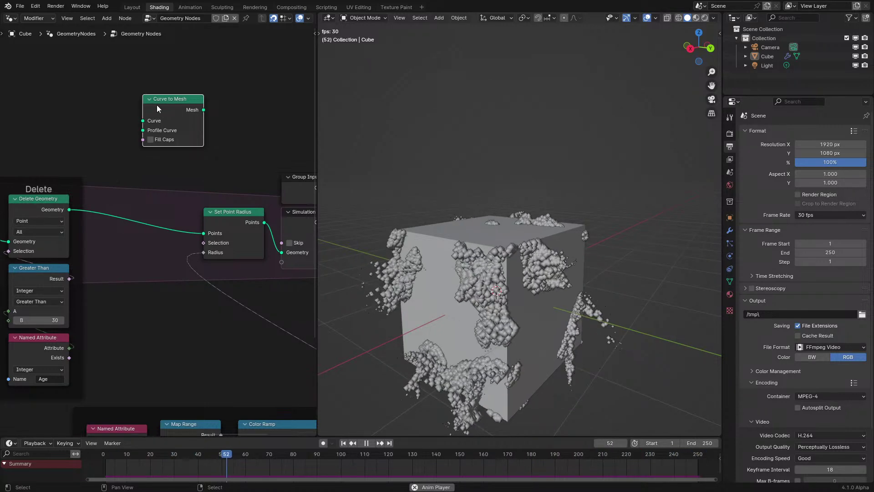
pyautogui.moveTo(170, 114); pyautogui.dragTo(194, 184, button='middle')
pyautogui.scroll(3, 241, 178)
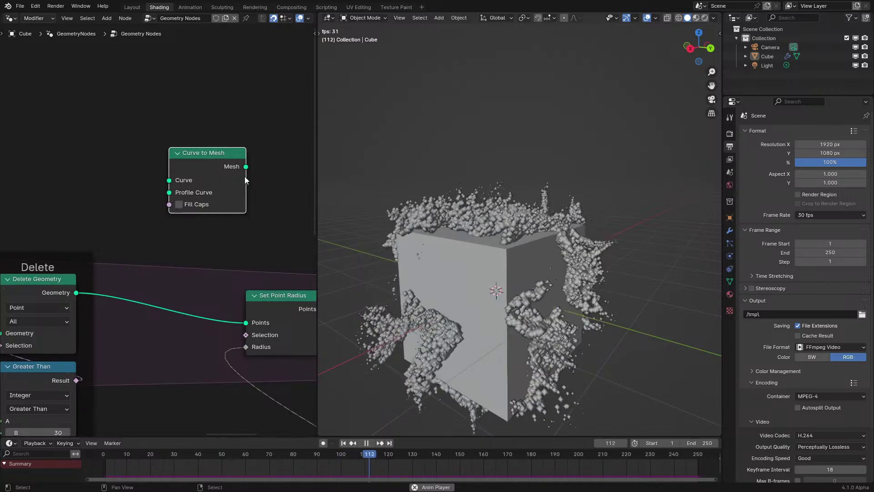
pyautogui.moveTo(245, 167); pyautogui.dragTo(262, 166)
pyautogui.moveTo(199, 167); pyautogui.dragTo(144, 135)
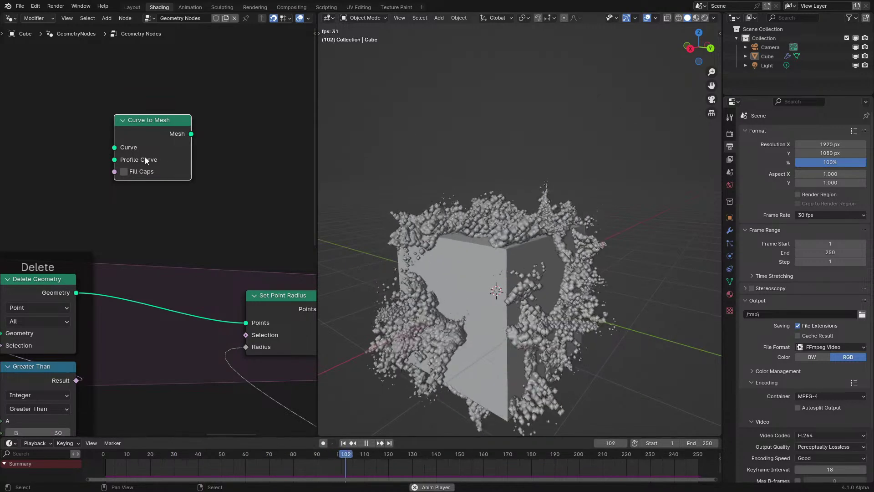
pyautogui.moveTo(84, 169); pyautogui.dragTo(111, 200, button='middle')
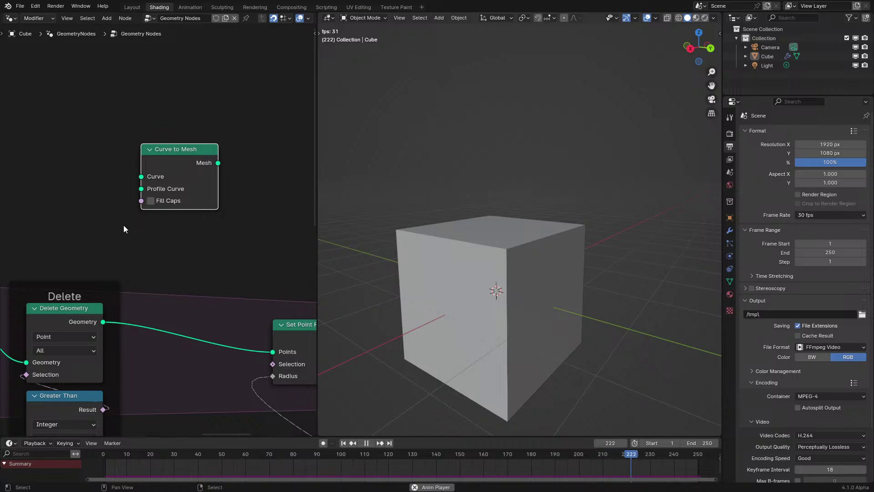
pyautogui.click(150, 201)
pyautogui.scroll(-1, 123, 205)
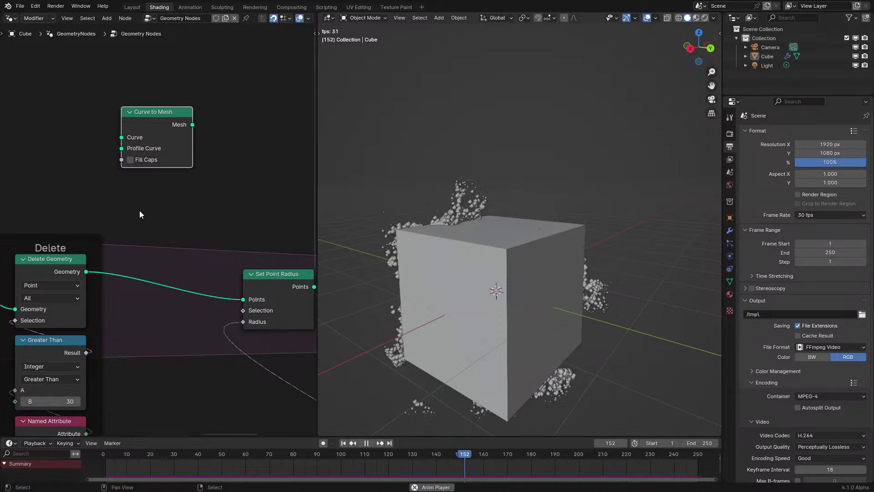
# Step: Add a Cylinder mesh primitive near the Curve to Mesh node, then delete the cylinder
pyautogui.hotkey('shift', 'a')
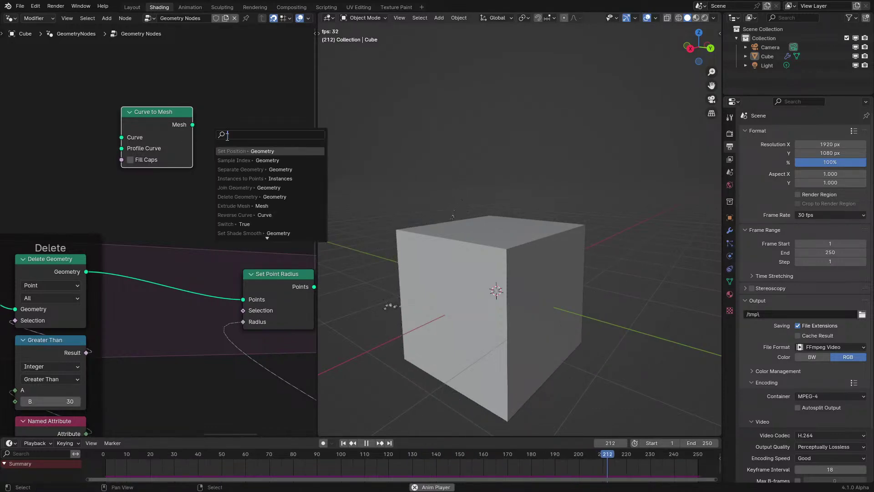
pyautogui.click(231, 140)
pyautogui.write('cyl')
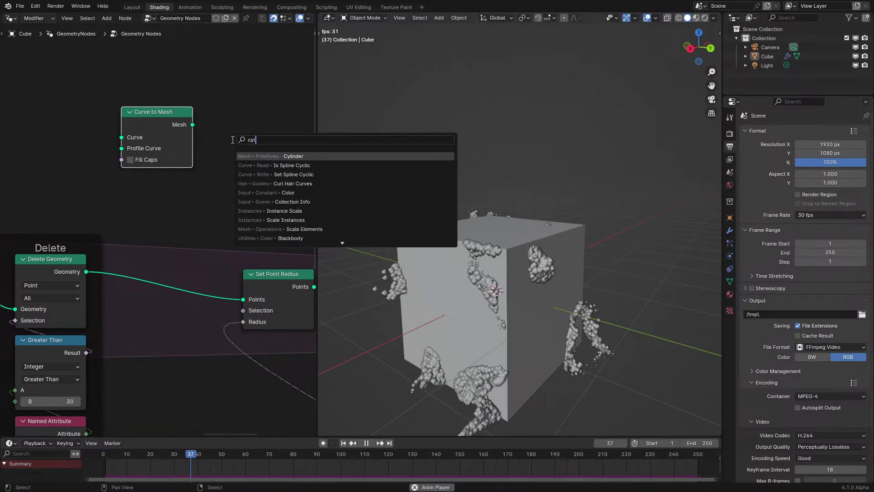
pyautogui.press('Return')
pyautogui.click(231, 119)
pyautogui.moveTo(247, 184); pyautogui.dragTo(229, 278, button='middle')
pyautogui.moveTo(237, 278); pyautogui.dragTo(107, 75)
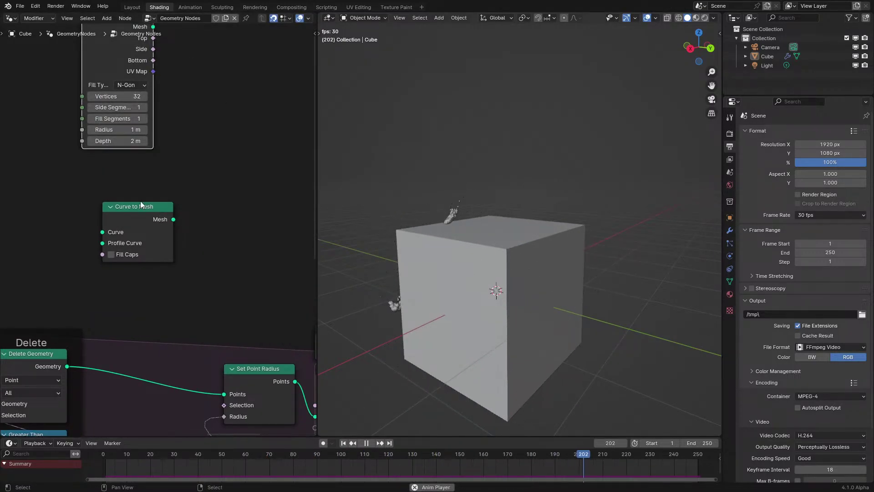
pyautogui.press('x')
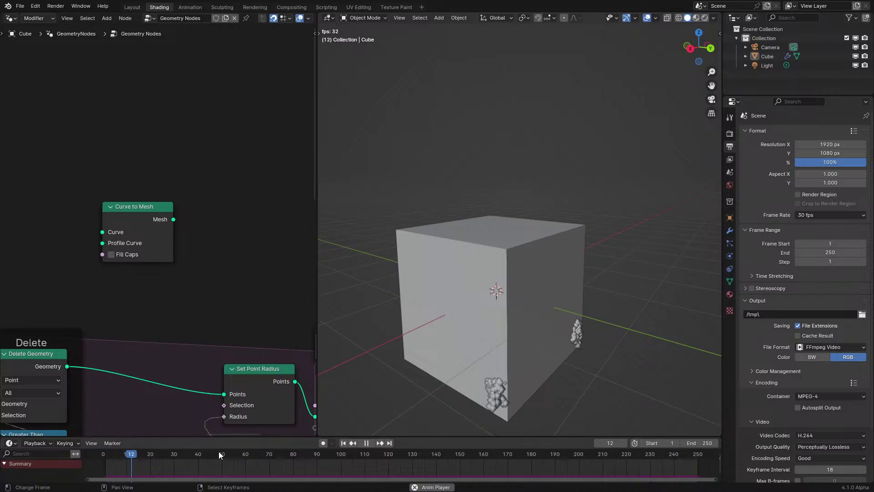
# Step: Delete the unconnected Curve to Mesh node
pyautogui.moveTo(430, 284); pyautogui.dragTo(430, 284, button='middle')
pyautogui.moveTo(217, 321); pyautogui.dragTo(213, 223, button='middle')
pyautogui.scroll(-3, 212, 223)
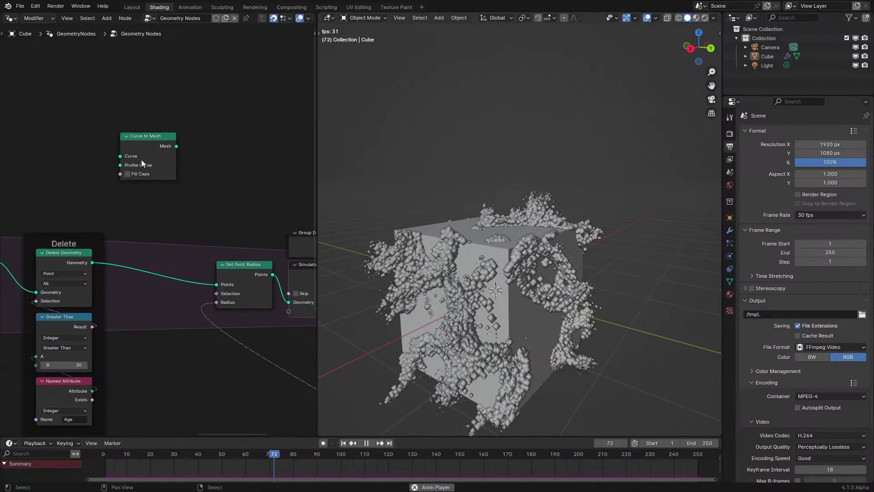
pyautogui.rightClick(160, 176)
pyautogui.rightClick(162, 155)
pyautogui.press('x')
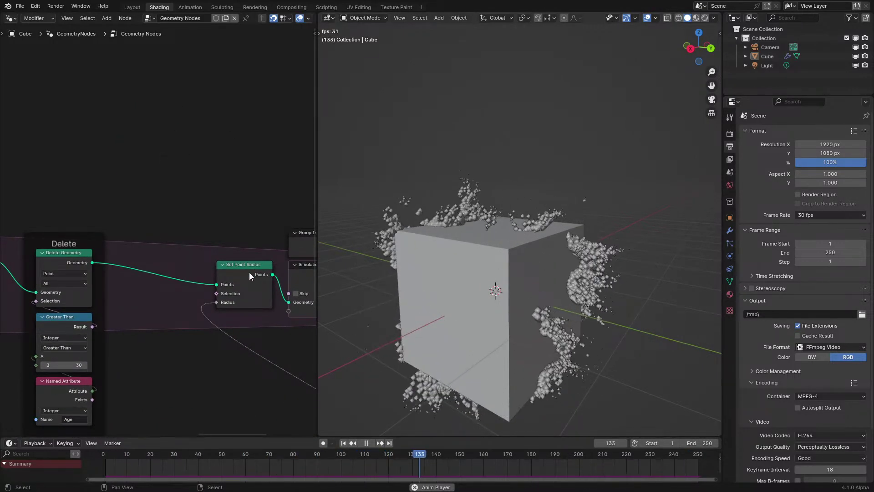
# Step: Move the Group Input node above the final Join Geometry, and shift Set Point Radius and Simulation Output together slightly up and left
pyautogui.moveTo(249, 272); pyautogui.dragTo(159, 225, button='middle')
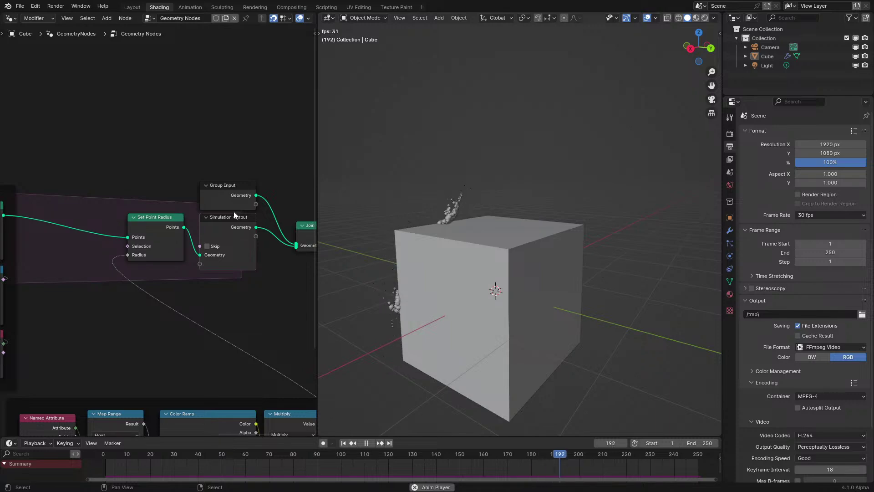
pyautogui.moveTo(234, 200); pyautogui.dragTo(281, 184)
pyautogui.moveTo(108, 211); pyautogui.dragTo(220, 205, button='middle')
pyautogui.moveTo(184, 187); pyautogui.dragTo(291, 295)
pyautogui.moveTo(276, 209); pyautogui.dragTo(261, 185)
# Step: Move the Set Point Radius node slightly down and left to widen its gap to Simulation Output
pyautogui.click(186, 193)
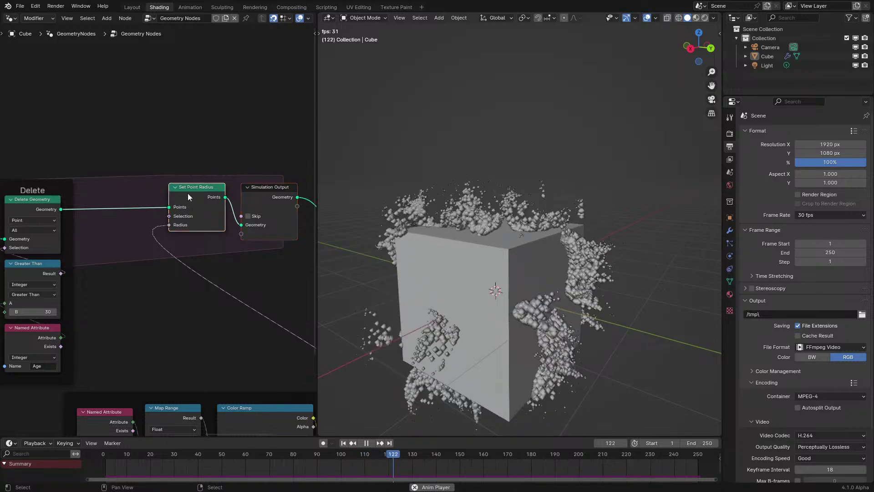
pyautogui.moveTo(187, 197); pyautogui.dragTo(162, 214)
pyautogui.scroll(-1, 141, 228)
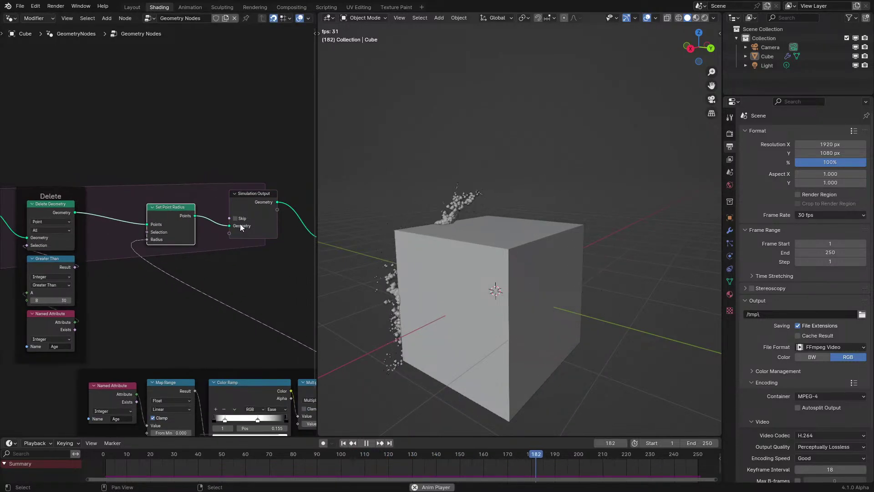
pyautogui.click(257, 196)
pyautogui.scroll(1, 259, 200)
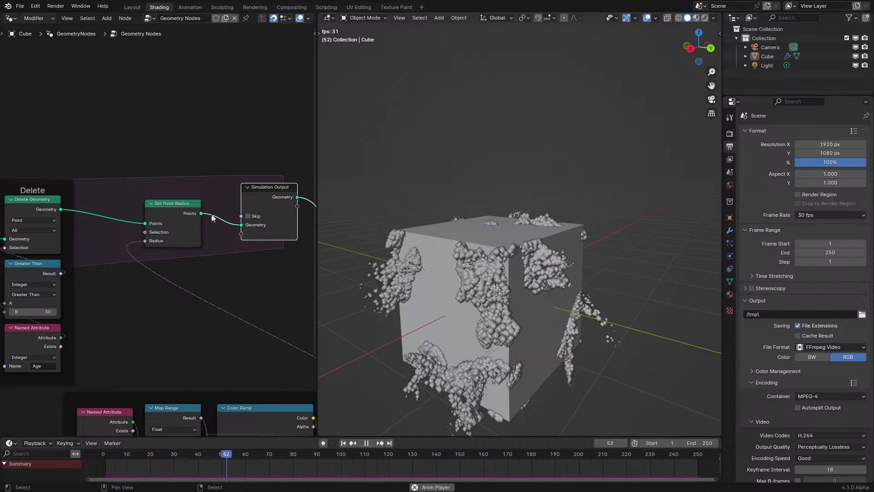
# Step: Move the frame holding the age-based Map Range, Color Ramp and Multiply nodes left, beneath the Age, Delete and Set Point Radius nodes
pyautogui.scroll(-3, 188, 242)
pyautogui.moveTo(183, 274); pyautogui.dragTo(185, 254, button='middle')
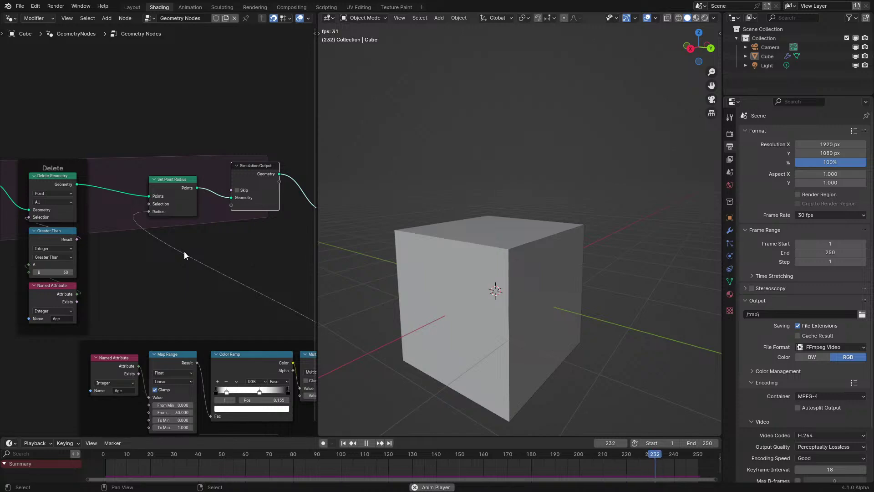
pyautogui.scroll(-3, 184, 251)
pyautogui.moveTo(48, 271); pyautogui.dragTo(91, 260, button='middle')
pyautogui.scroll(2, 155, 269)
pyautogui.moveTo(250, 321); pyautogui.dragTo(98, 347)
pyautogui.moveTo(156, 263); pyautogui.dragTo(148, 308, button='middle')
# Step: Review the simulation node chain at full size and replay the particle animation from the start
pyautogui.hotkey('ctrl', 'space')
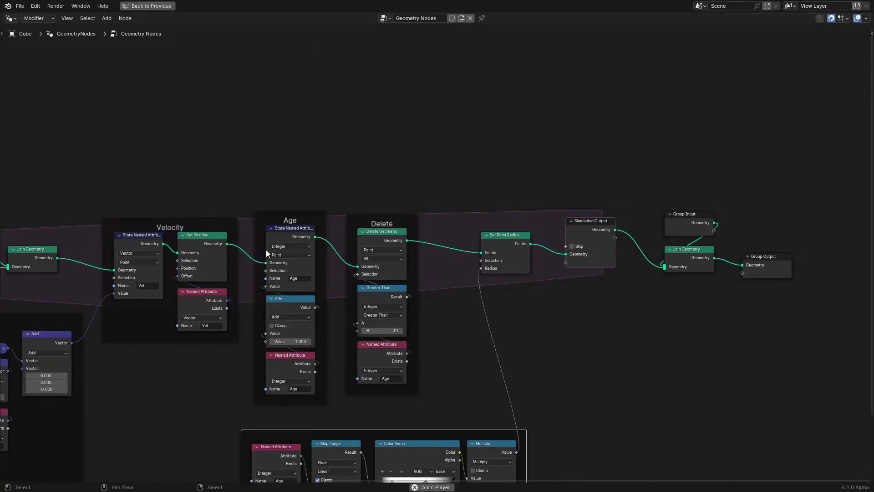
pyautogui.moveTo(224, 251); pyautogui.dragTo(287, 272, button='middle')
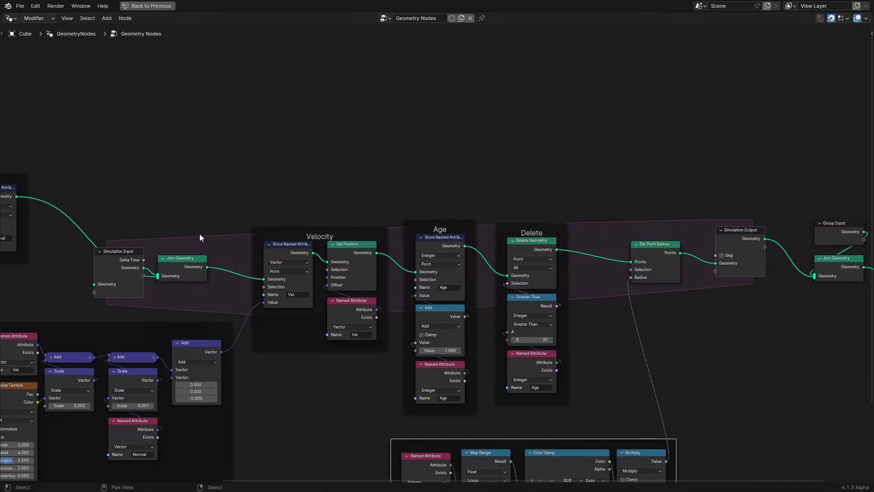
pyautogui.hotkey('ctrl', 'space')
pyautogui.click(91, 473)
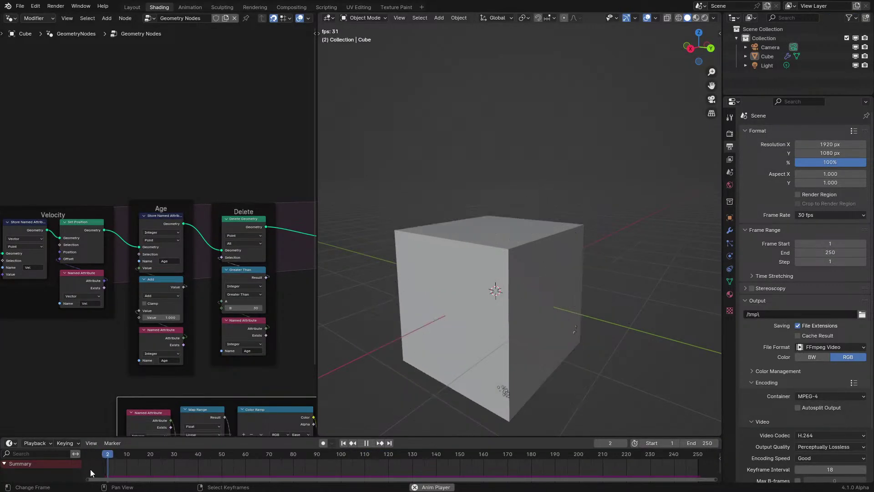
pyautogui.moveTo(249, 300); pyautogui.dragTo(151, 314, button='middle')
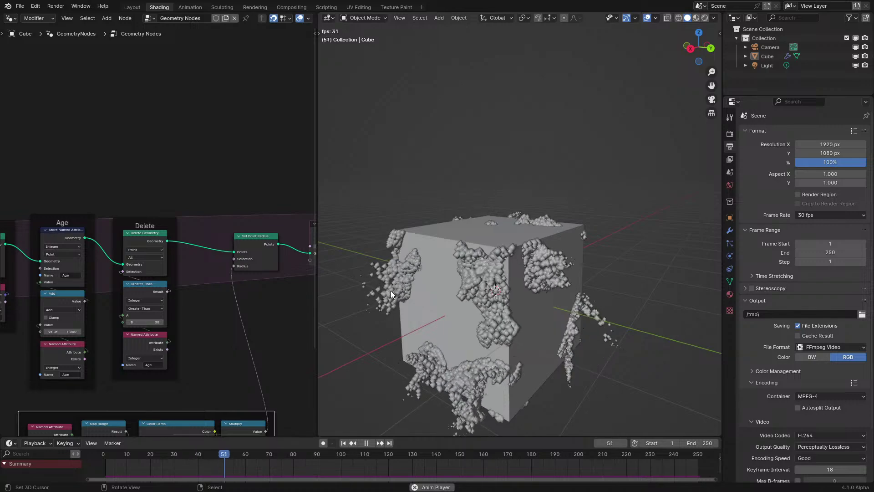
# Step: Move the Set Point Radius and Simulation Output nodes left together along the X axis, closer to the Delete frame
pyautogui.moveTo(253, 207); pyautogui.dragTo(124, 234, button='middle')
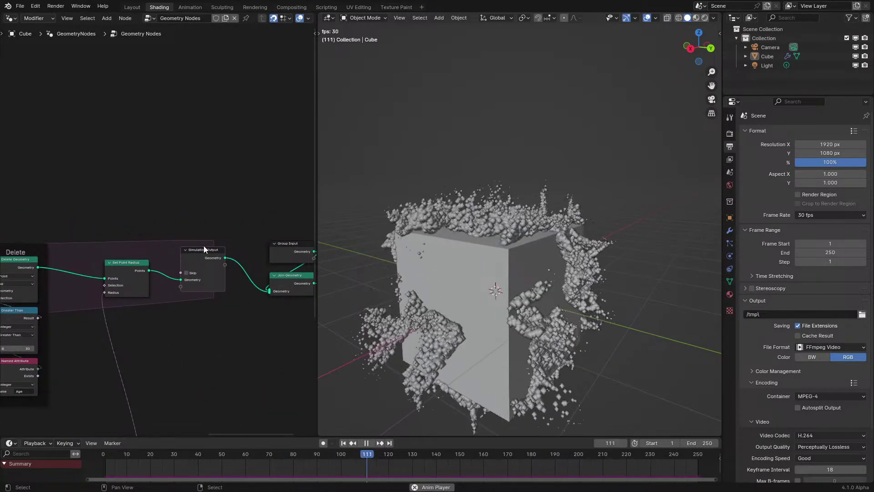
pyautogui.moveTo(204, 245); pyautogui.dragTo(166, 255, button='middle')
pyautogui.moveTo(50, 238); pyautogui.dragTo(198, 312)
pyautogui.press('g')
pyautogui.press('x')
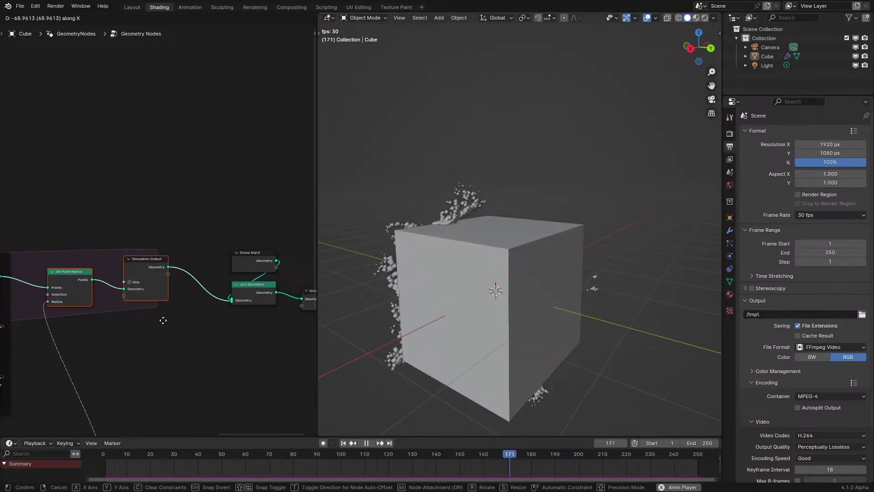
pyautogui.click(157, 320)
pyautogui.moveTo(157, 319); pyautogui.dragTo(314, 305, button='middle')
pyautogui.press('g')
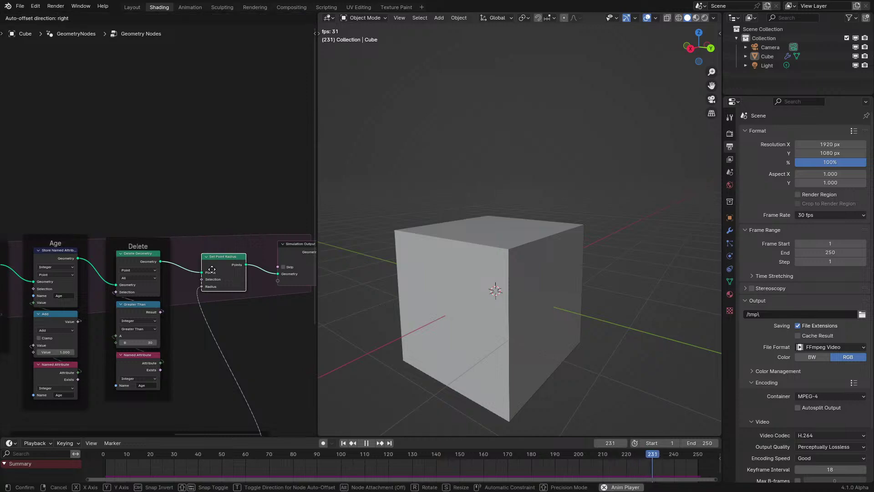
pyautogui.click(211, 268)
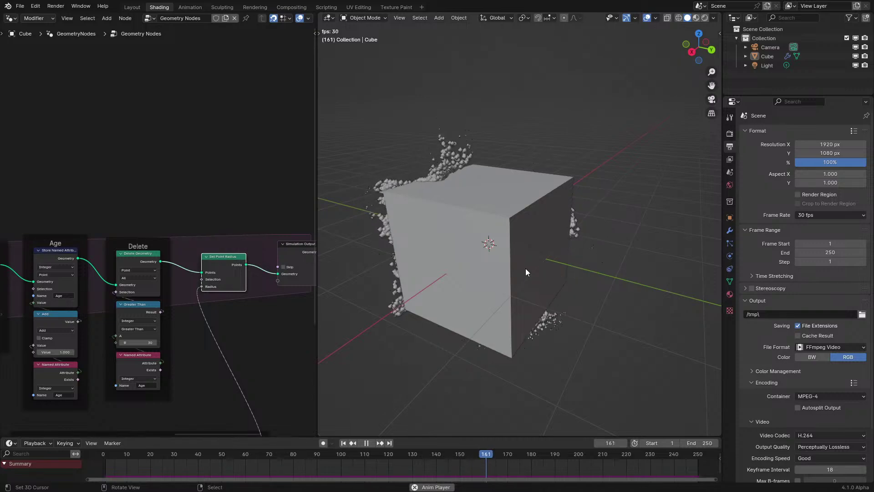
# Step: Replay the particle animation and examine the particles around and inside the cube from several angles and distances
pyautogui.click(88, 463)
pyautogui.scroll(3, 438, 307)
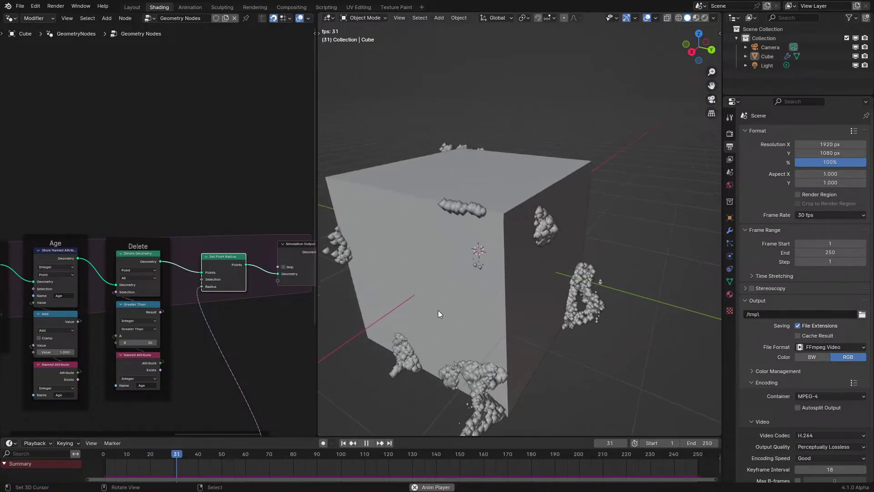
pyautogui.moveTo(438, 310); pyautogui.dragTo(525, 298, button='middle')
pyautogui.scroll(4, 578, 297)
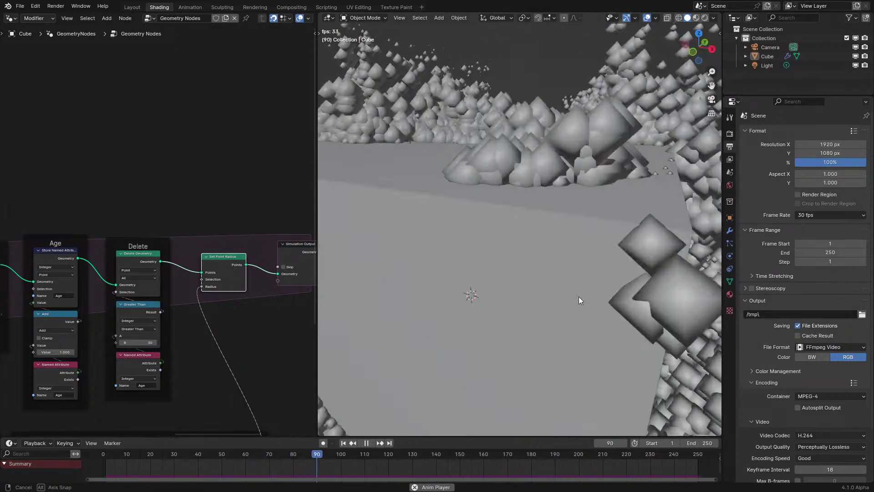
pyautogui.moveTo(578, 297); pyautogui.dragTo(509, 286, button='middle')
pyautogui.scroll(-8, 575, 288)
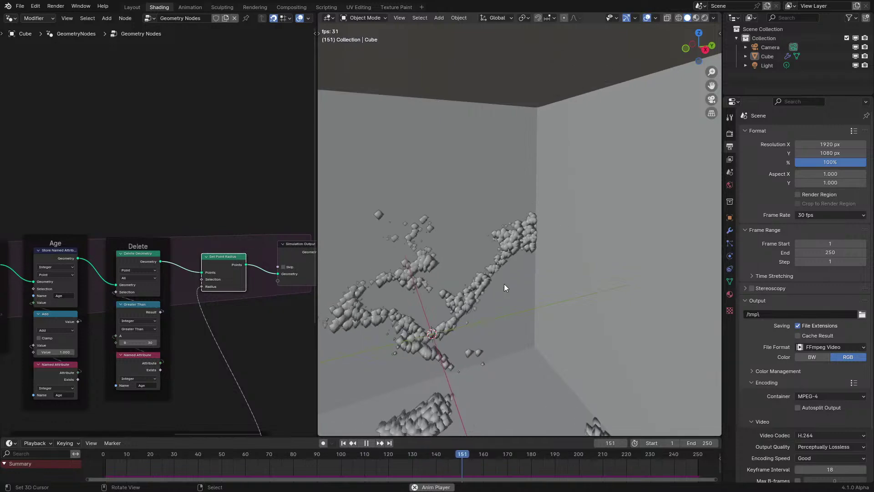
pyautogui.scroll(-5, 537, 275)
pyautogui.moveTo(537, 274); pyautogui.dragTo(448, 295, button='middle')
pyautogui.scroll(-3, 460, 305)
pyautogui.scroll(4, 460, 304)
pyautogui.scroll(-2, 483, 278)
pyautogui.scroll(-4, 198, 318)
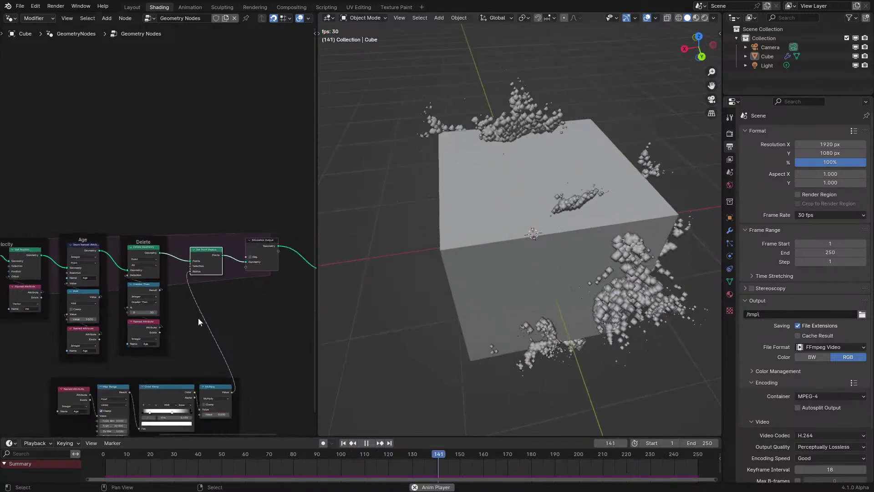
# Step: Review the whole node tree at full size, from the Spawn Line frame through Velocity, Age and Delete to the output
pyautogui.moveTo(198, 318); pyautogui.dragTo(31, 290, button='middle')
pyautogui.hotkey('ctrl', 'space')
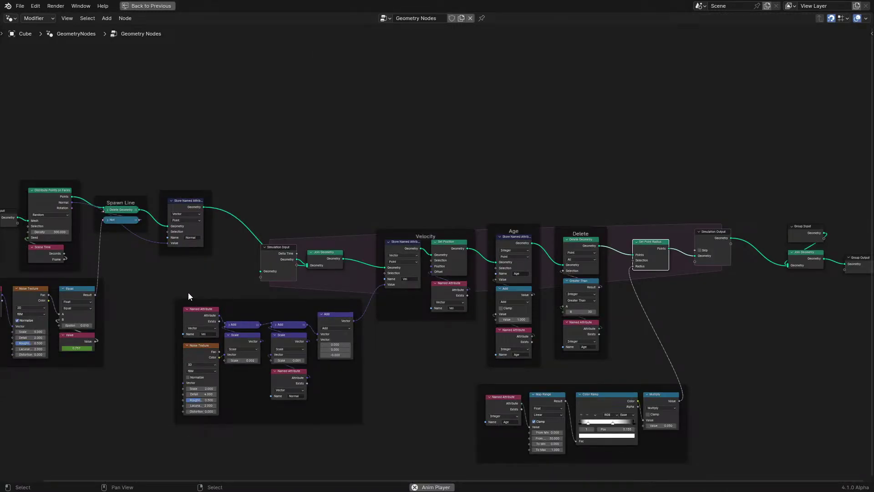
pyautogui.scroll(2, 406, 274)
pyautogui.moveTo(468, 268); pyautogui.dragTo(418, 284, button='middle')
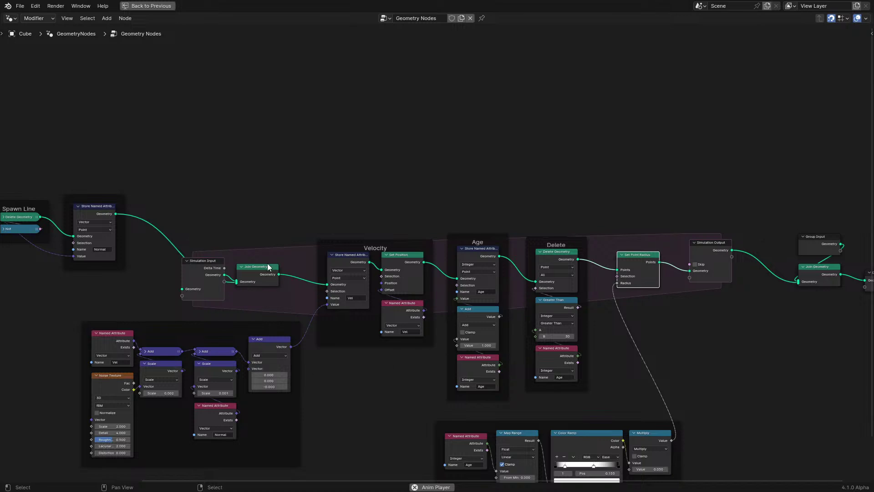
pyautogui.moveTo(350, 183); pyautogui.dragTo(788, 449)
pyautogui.moveTo(376, 364); pyautogui.dragTo(532, 333, button='middle')
pyautogui.scroll(2, 477, 323)
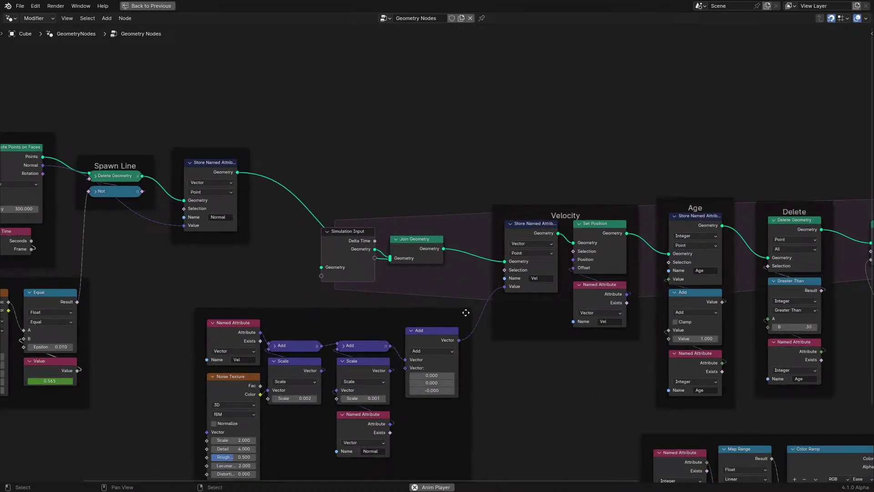
pyautogui.click(470, 338)
pyautogui.scroll(-1, 508, 410)
pyautogui.moveTo(466, 174); pyautogui.dragTo(346, 292, button='middle')
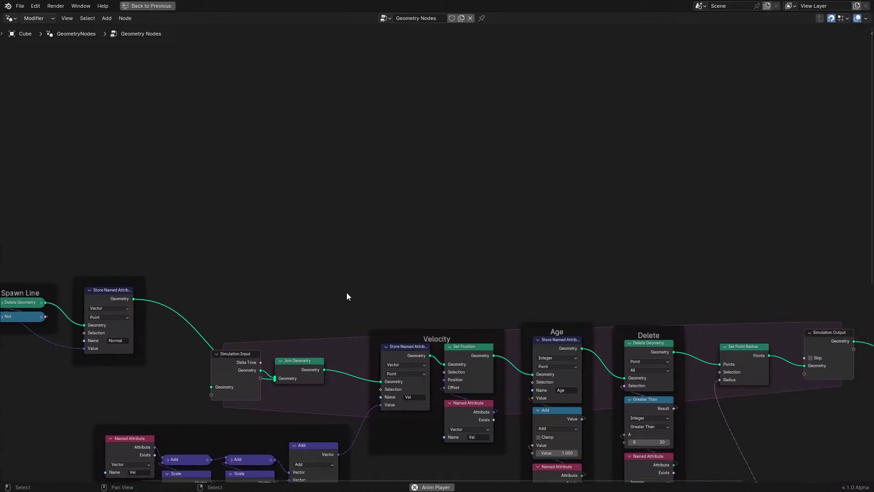
pyautogui.scroll(1, 345, 294)
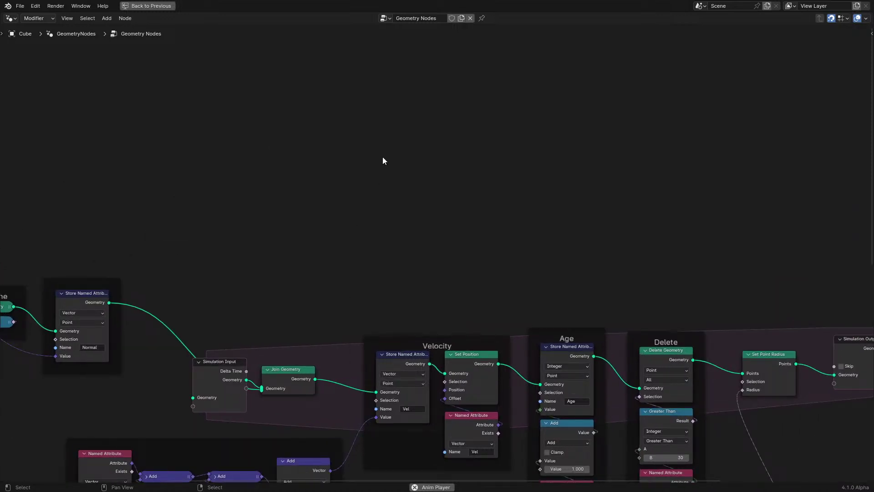
pyautogui.moveTo(382, 157); pyautogui.dragTo(353, 200, button='middle')
pyautogui.hotkey('shift', 'a')
pyautogui.click(336, 218)
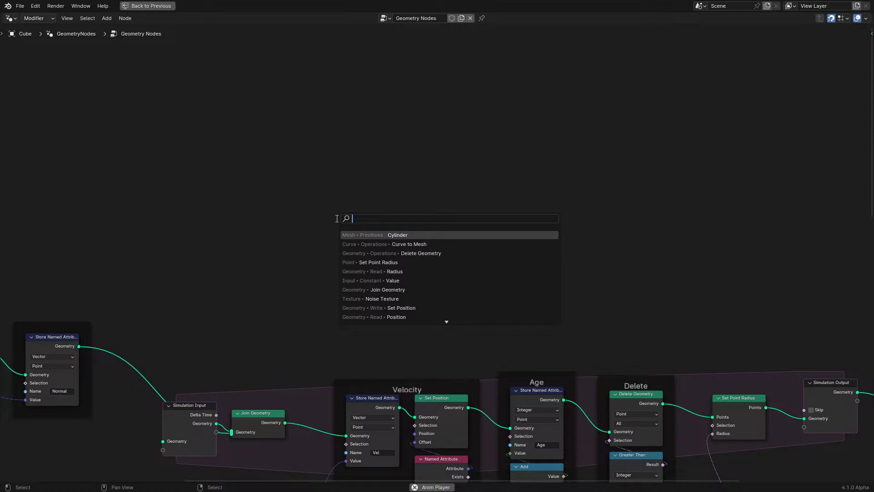
pyautogui.click(190, 224)
# Step: Add an Object Info node in the empty area above the simulation zone
pyautogui.hotkey('shift', 'a')
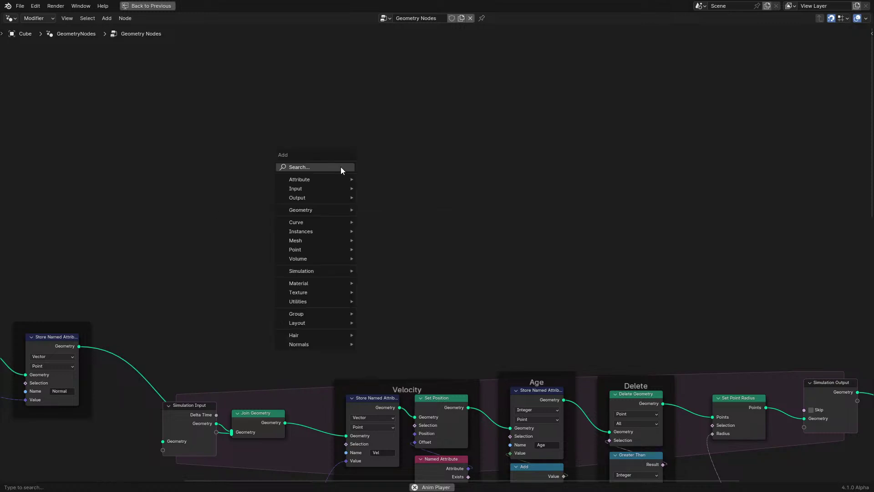
pyautogui.click(340, 167)
pyautogui.write('obj')
pyautogui.press('Return')
pyautogui.click(341, 167)
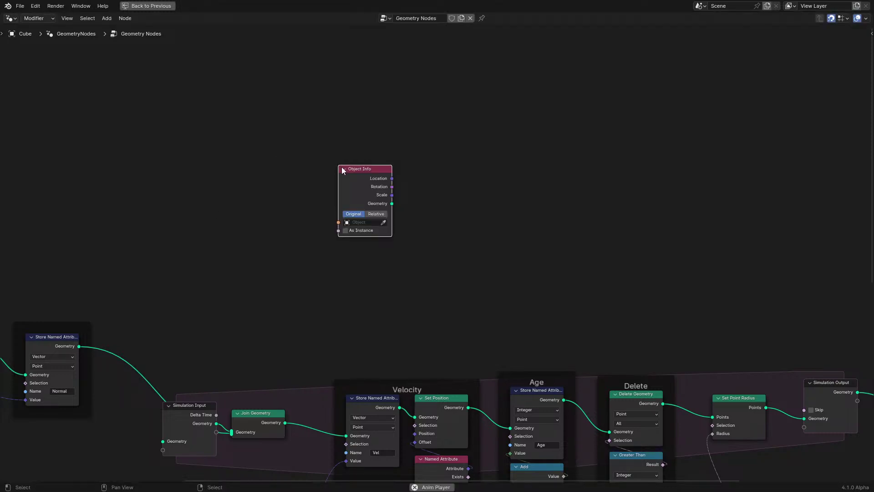
# Step: Add a Self Object node feeding the Object input of the Object Info node
pyautogui.scroll(2, 358, 206)
pyautogui.moveTo(291, 209); pyautogui.dragTo(201, 211)
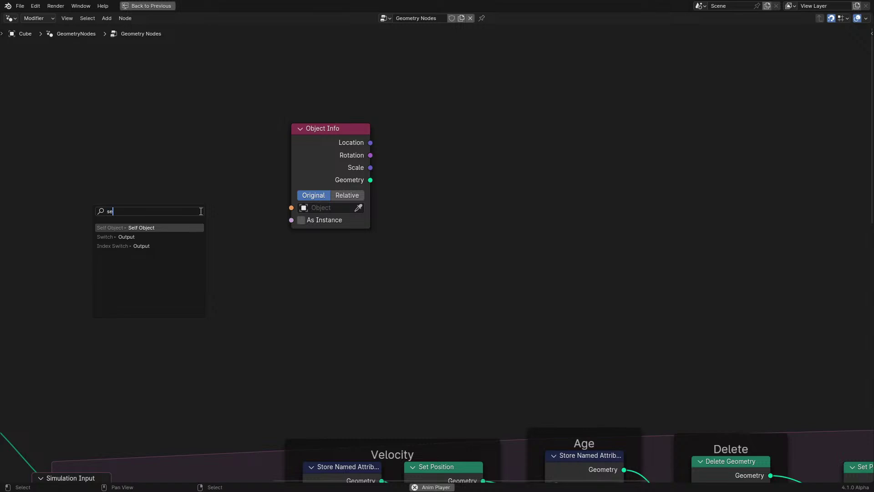
pyautogui.write('self')
pyautogui.press('Return')
pyautogui.click(182, 206)
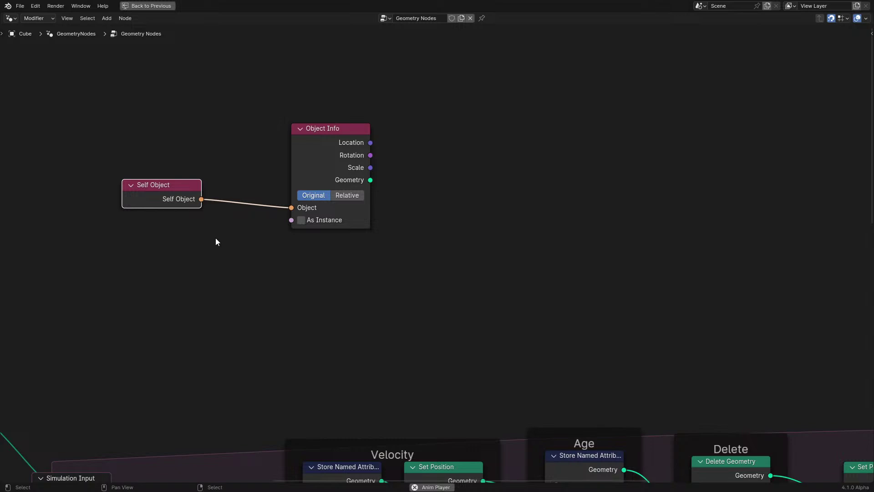
pyautogui.moveTo(215, 242); pyautogui.dragTo(244, 291, button='middle')
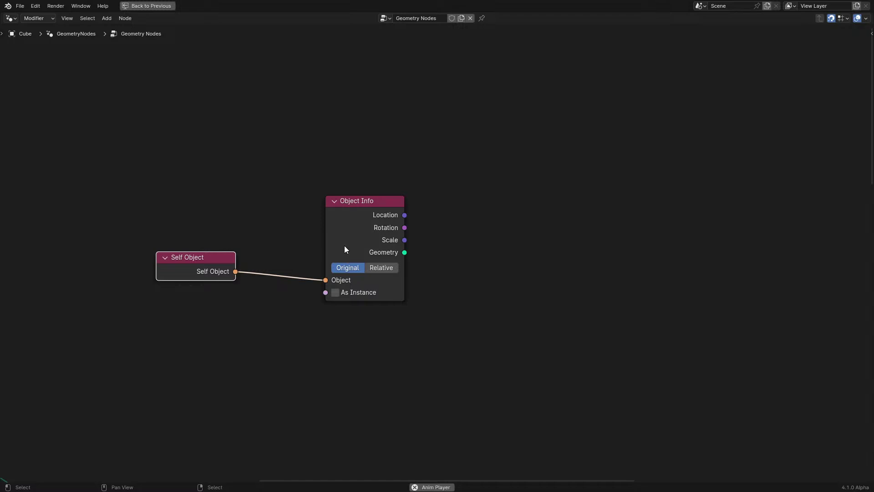
pyautogui.scroll(1, 437, 236)
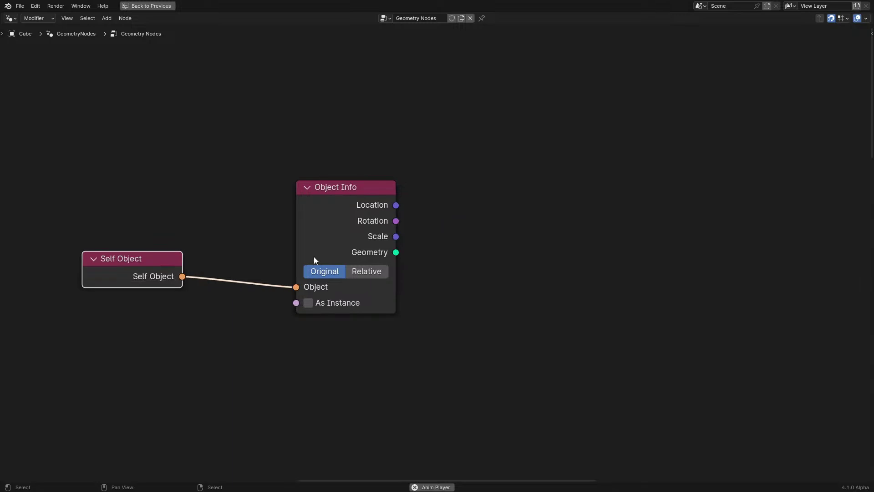
pyautogui.moveTo(338, 222); pyautogui.dragTo(324, 244)
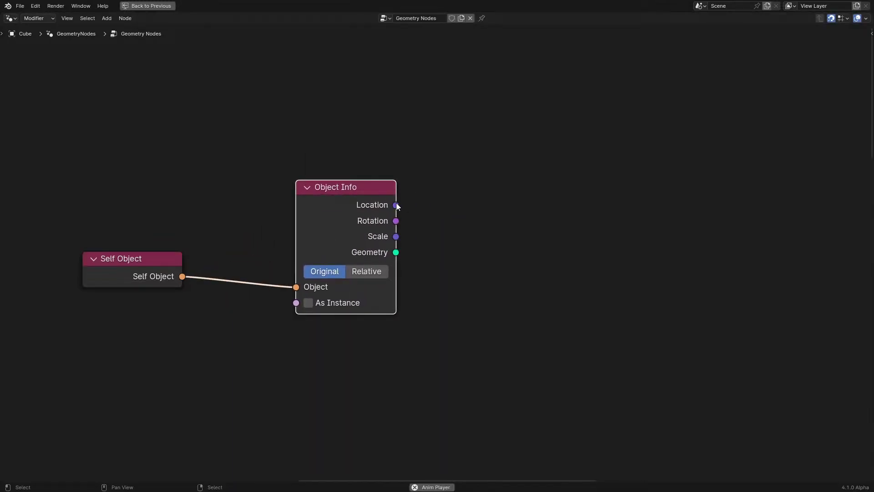
pyautogui.moveTo(422, 204); pyautogui.dragTo(360, 228)
pyautogui.moveTo(213, 348); pyautogui.dragTo(234, 301, button='middle')
# Step: Restore the normal layout, stop playback, and review the camera's lens and depth of field settings plus the render and output settings
pyautogui.hotkey('ctrl', 'space')
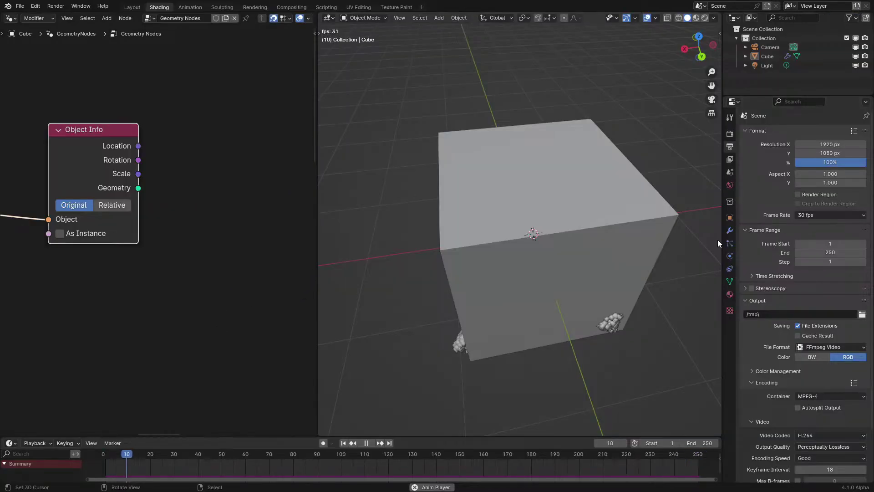
pyautogui.press('space')
pyautogui.click(763, 47)
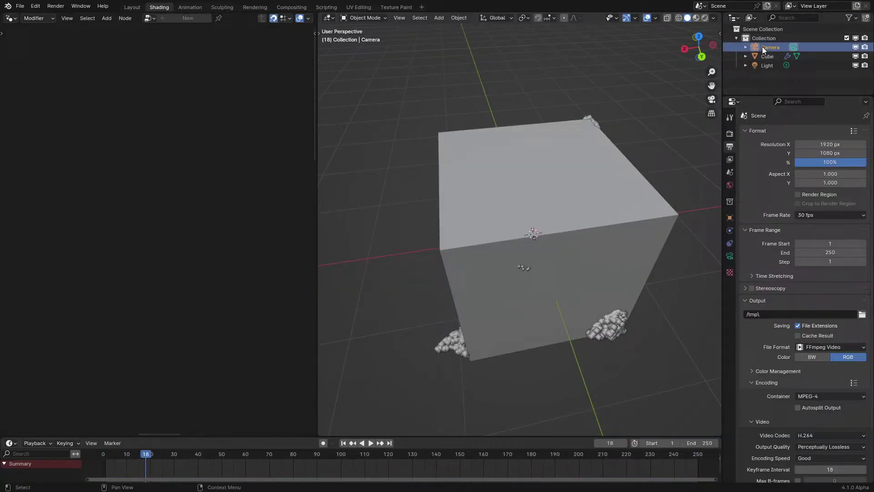
pyautogui.click(729, 256)
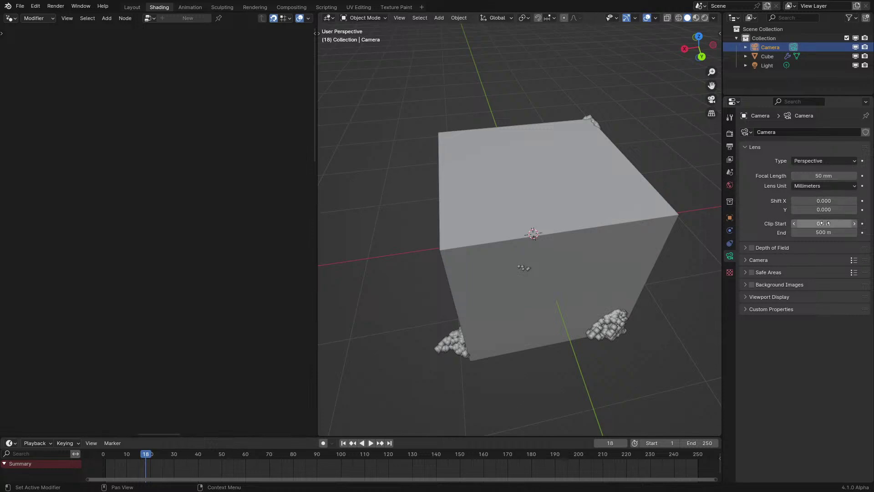
pyautogui.click(777, 248)
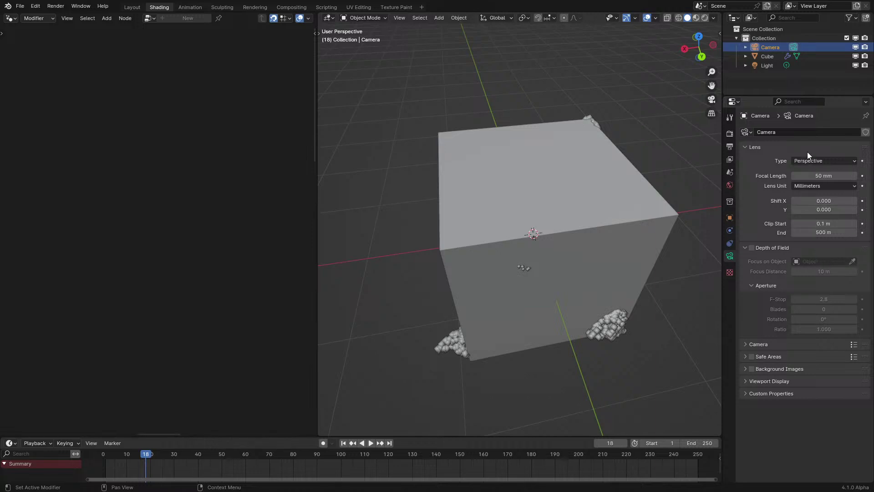
pyautogui.click(729, 133)
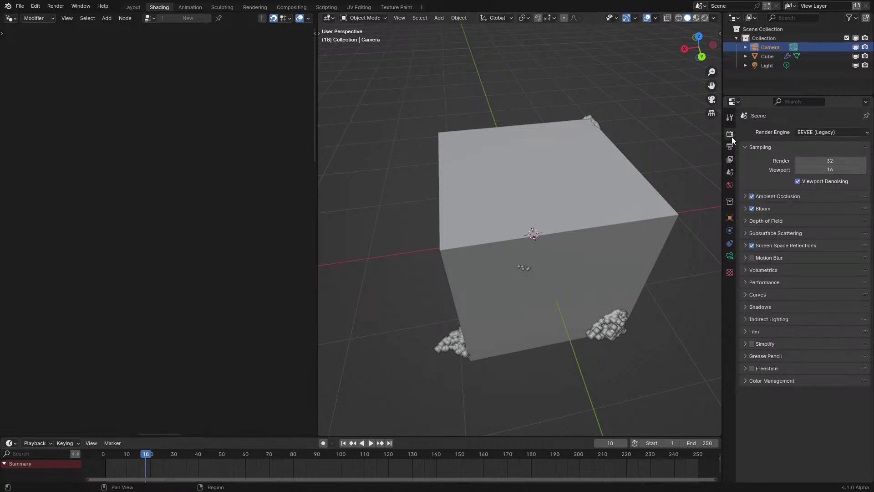
pyautogui.click(727, 146)
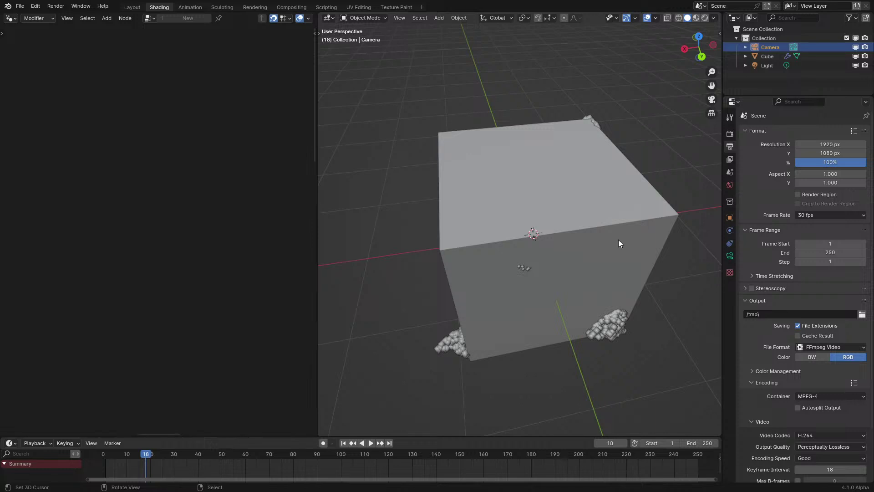
# Step: Reselect the cube and add a Value node below the Object Info node
pyautogui.click(612, 331)
pyautogui.scroll(-5, 260, 289)
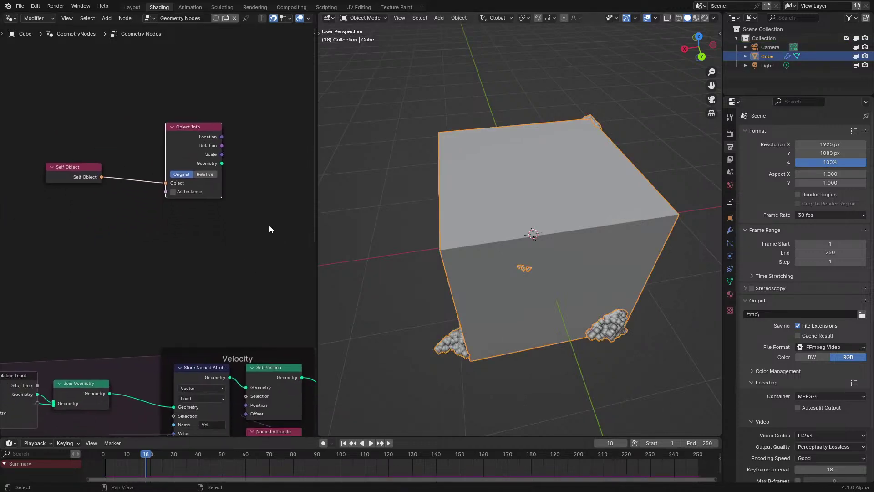
pyautogui.moveTo(234, 309); pyautogui.dragTo(227, 229, button='middle')
pyautogui.scroll(4, 196, 171)
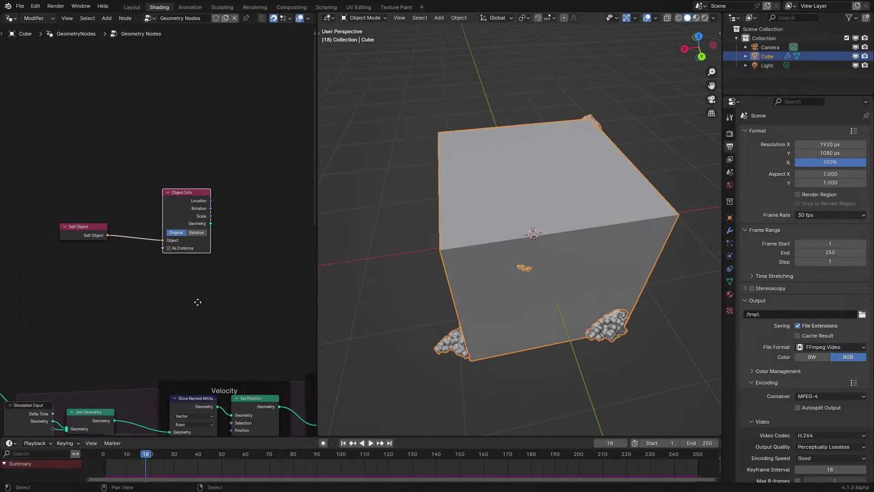
pyautogui.moveTo(201, 195); pyautogui.dragTo(224, 205)
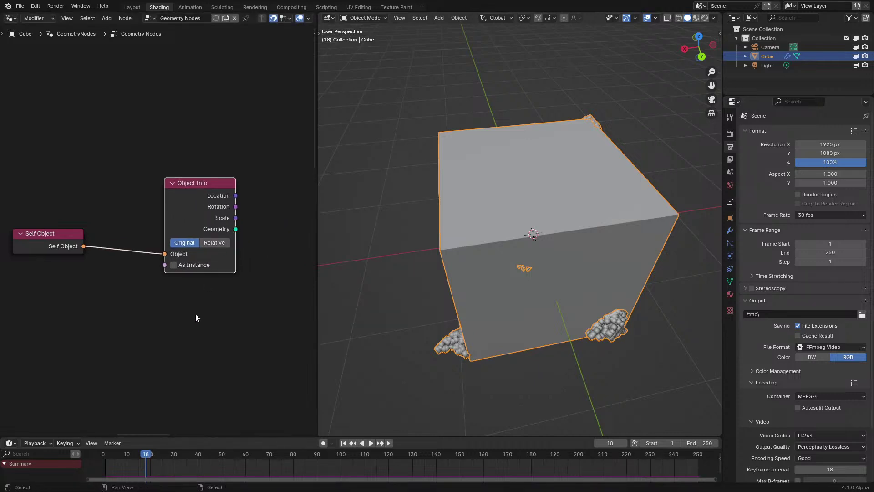
pyautogui.moveTo(195, 313); pyautogui.dragTo(232, 237, button='middle')
pyautogui.hotkey('shift', 'a')
pyautogui.write('va')
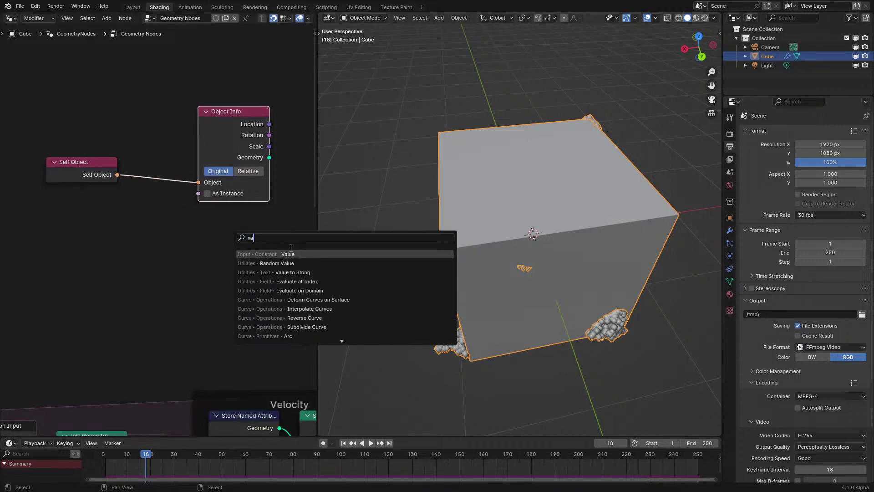
pyautogui.press('Return')
pyautogui.click(176, 266)
pyautogui.rightClick(196, 277)
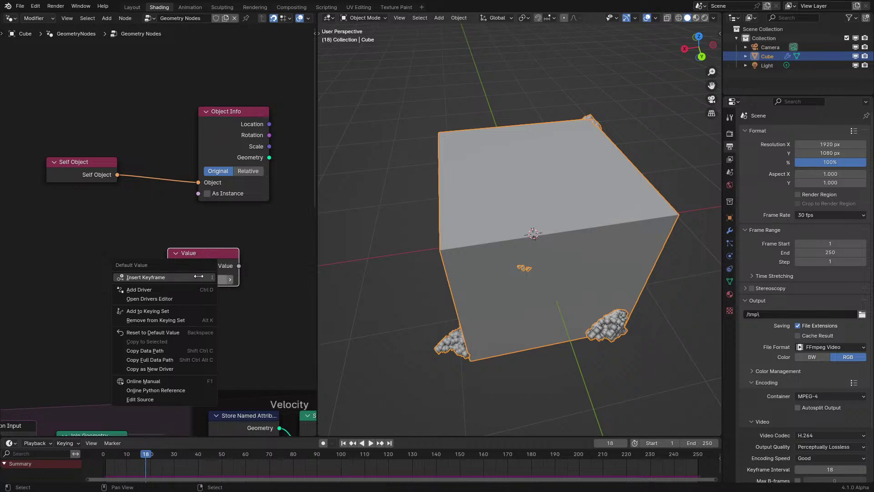
pyautogui.press('Escape')
pyautogui.hotkey('shift', 'a')
pyautogui.press('Escape')
# Step: Add a Named Attribute node below Self Object, and move Object Info up and left above the Value node
pyautogui.press('q')
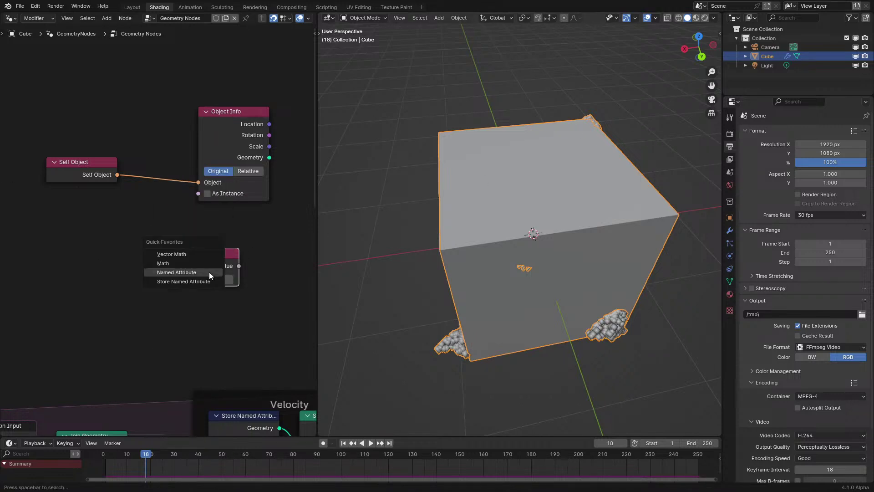
pyautogui.click(209, 271)
pyautogui.click(74, 282)
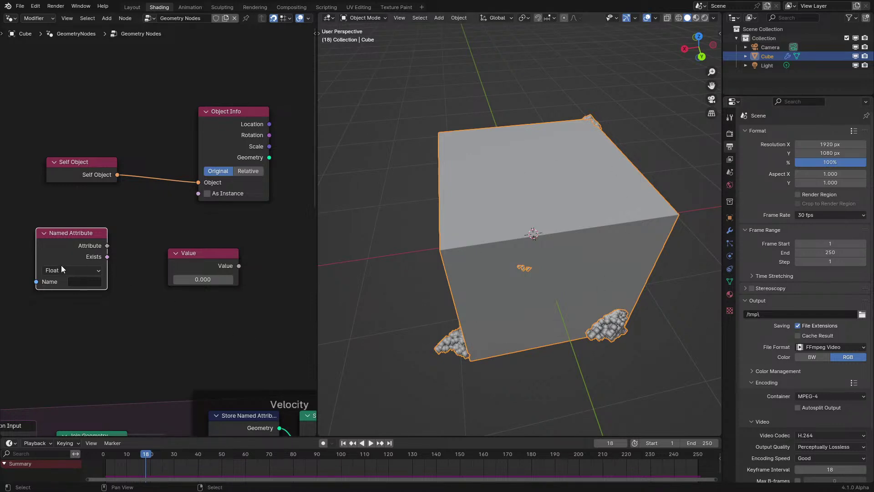
pyautogui.moveTo(211, 144); pyautogui.dragTo(183, 124)
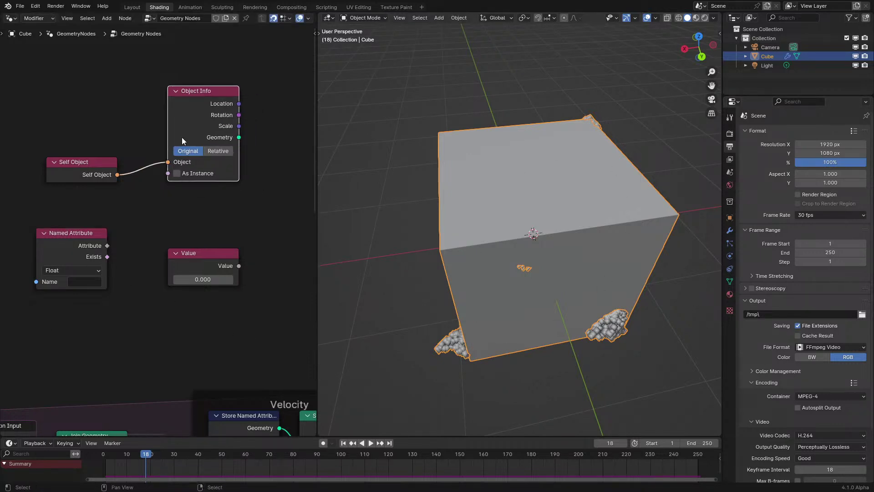
# Step: Move the Named Attribute node above the Object Info node
pyautogui.moveTo(187, 150); pyautogui.dragTo(196, 250, button='middle')
pyautogui.scroll(-1, 200, 273)
pyautogui.moveTo(83, 340); pyautogui.dragTo(203, 150)
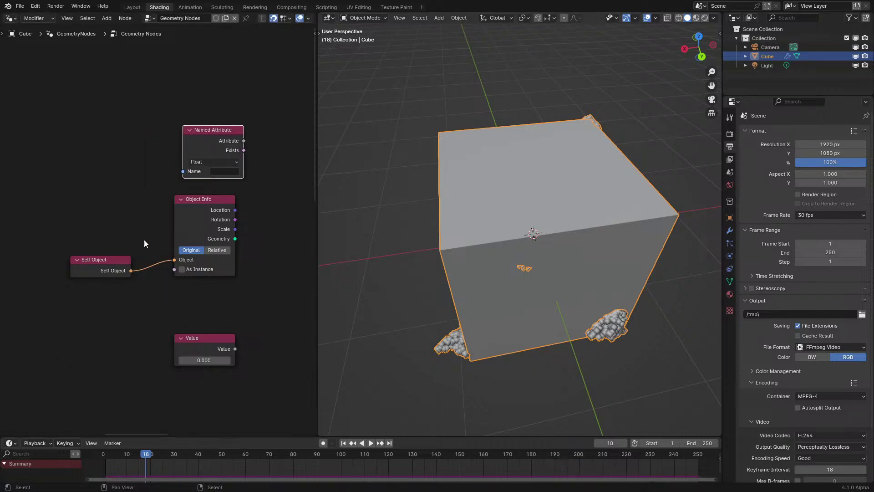
pyautogui.scroll(-1, 214, 176)
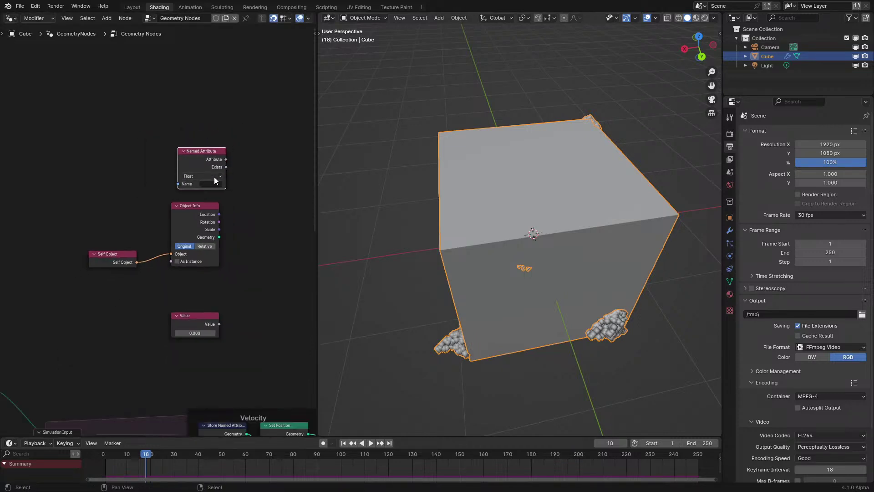
# Step: Delete the Named Attribute, Object Info, Self Object and Value nodes from the geometry node tree
pyautogui.moveTo(61, 154); pyautogui.dragTo(232, 367)
pyautogui.press('x')
pyautogui.scroll(-2, 241, 366)
pyautogui.moveTo(241, 366); pyautogui.dragTo(184, 161, button='middle')
pyautogui.hotkey('ctrl', 'z')
pyautogui.press('x')
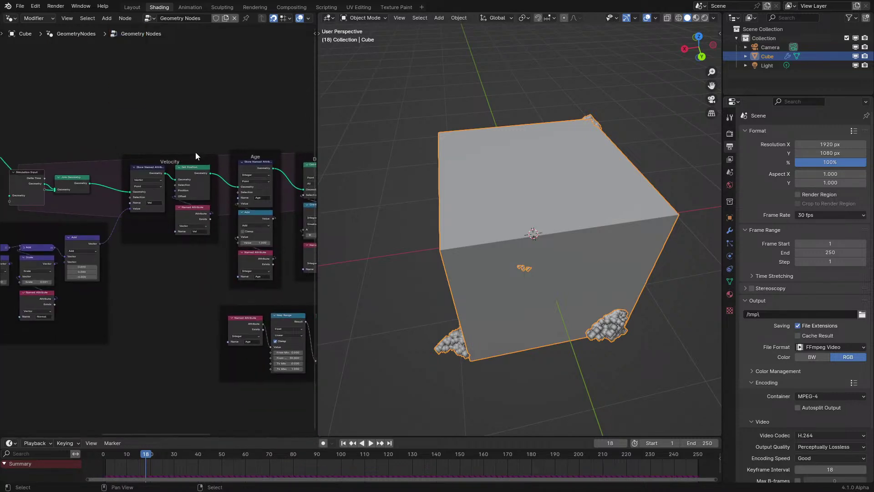
# Step: Switch the node area to the Shader Editor and play the simulation up to about frame 70
pyautogui.moveTo(196, 152); pyautogui.dragTo(182, 154, button='middle')
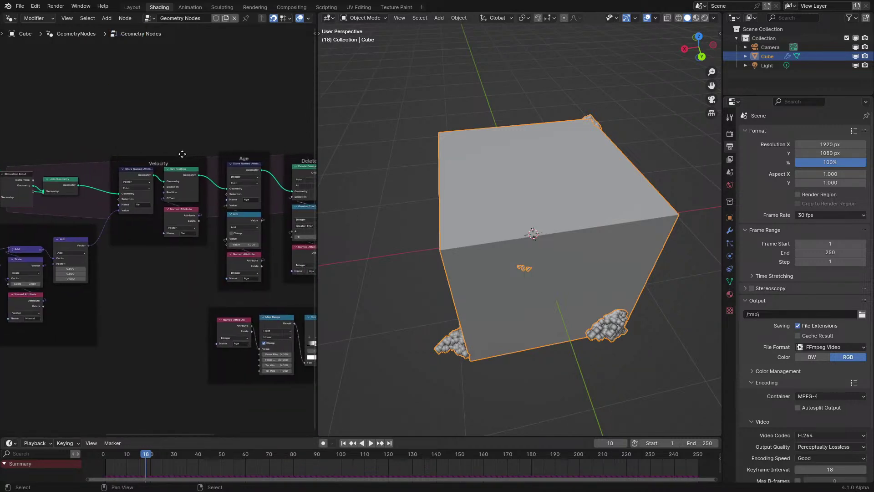
pyautogui.moveTo(186, 125); pyautogui.dragTo(184, 231, button='middle')
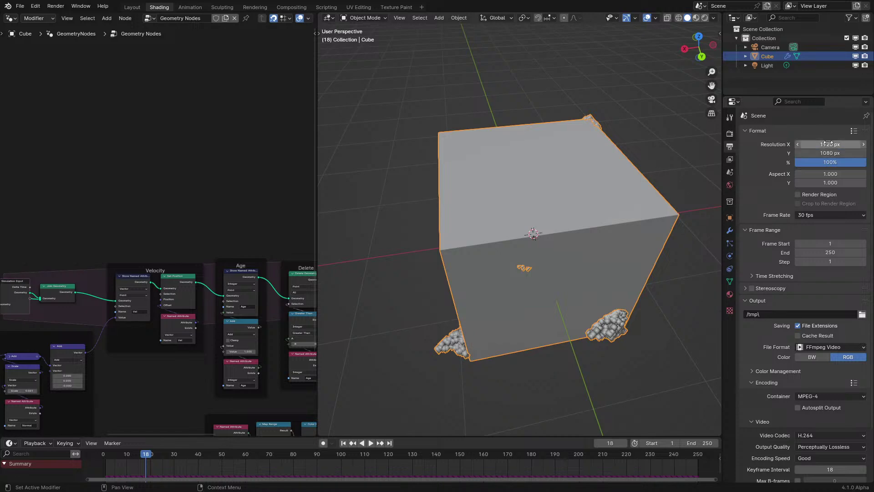
pyautogui.click(3, 17)
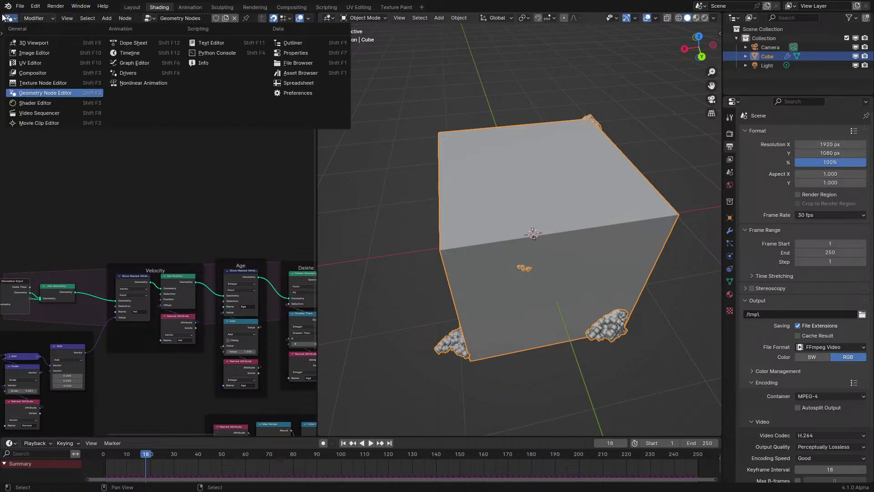
pyautogui.click(40, 102)
pyautogui.press('space')
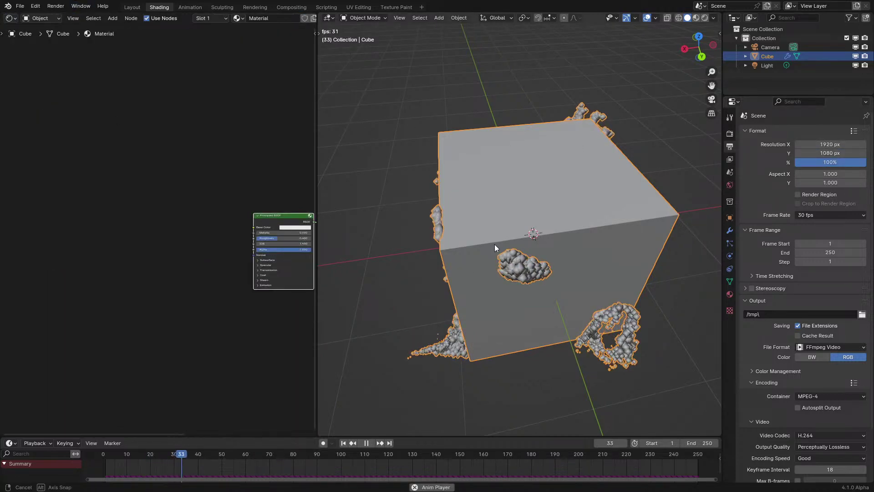
pyautogui.press('space')
pyautogui.scroll(2, 152, 217)
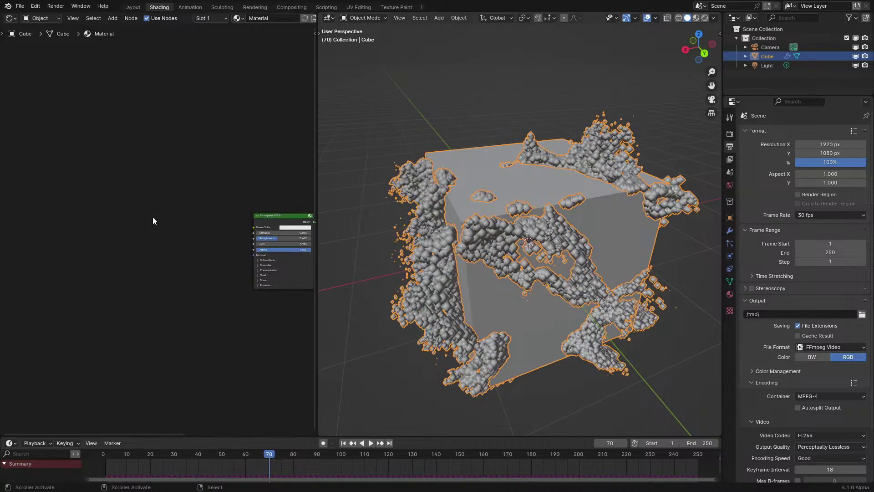
# Step: Add an Attribute node named frame_current to the cube's material and preview its Color output
pyautogui.hotkey('shift', 'a')
pyautogui.write('attr')
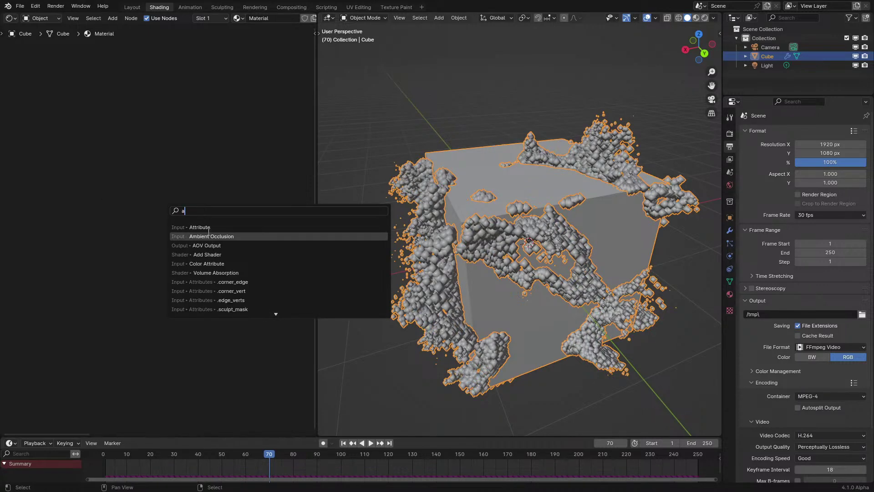
pyautogui.press('Return')
pyautogui.click(154, 214)
pyautogui.scroll(3, 154, 214)
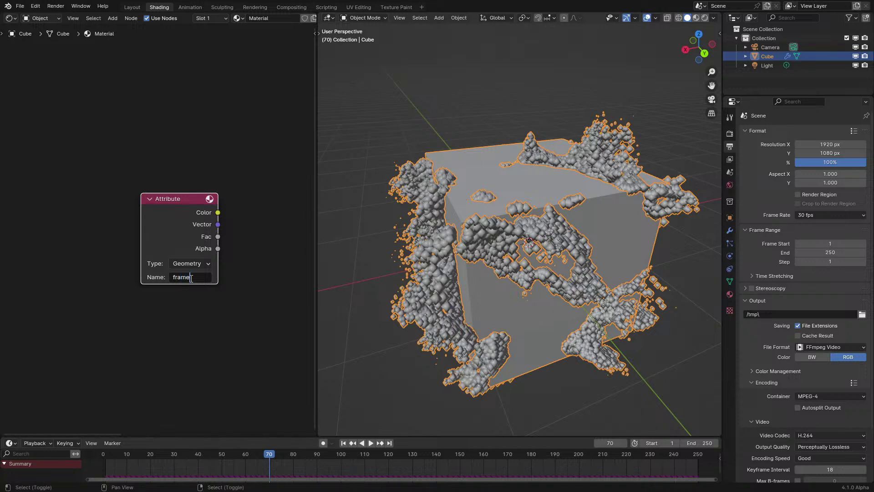
pyautogui.click(191, 278)
pyautogui.write('frame_current')
pyautogui.press('Return')
pyautogui.keyDown('ctrl'); pyautogui.keyDown('shift'); pyautogui.click(167, 225); pyautogui.keyUp('shift'); pyautogui.keyUp('ctrl')
# Step: Set the viewport shading to Rendered and play the animation briefly from the first frame
pyautogui.press('z')
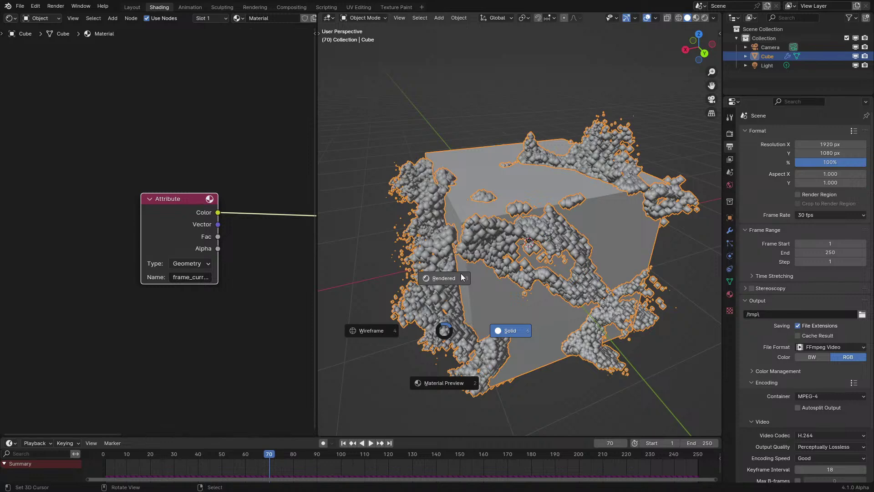
pyautogui.click(461, 277)
pyautogui.hotkey('shift', 'Left')
pyautogui.press('space')
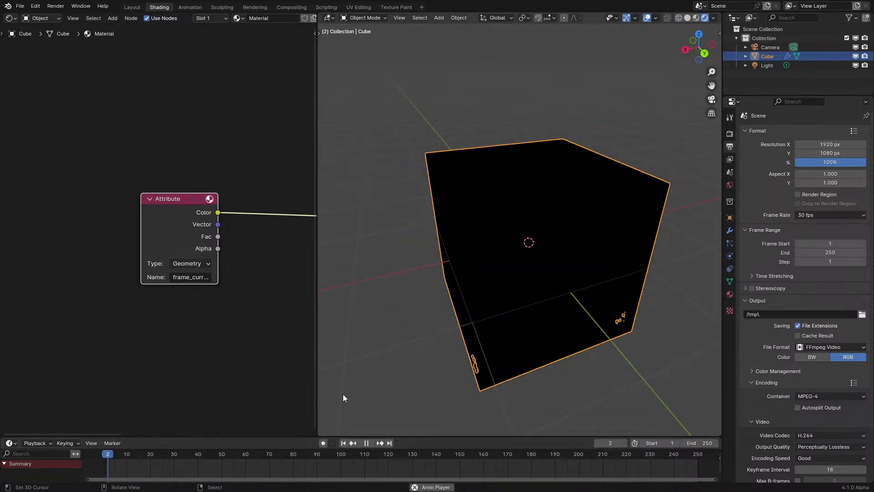
pyautogui.press('space')
# Step: Set the Attribute node's type to View Layer and play the animation on to check the shading
pyautogui.click(187, 264)
pyautogui.click(194, 304)
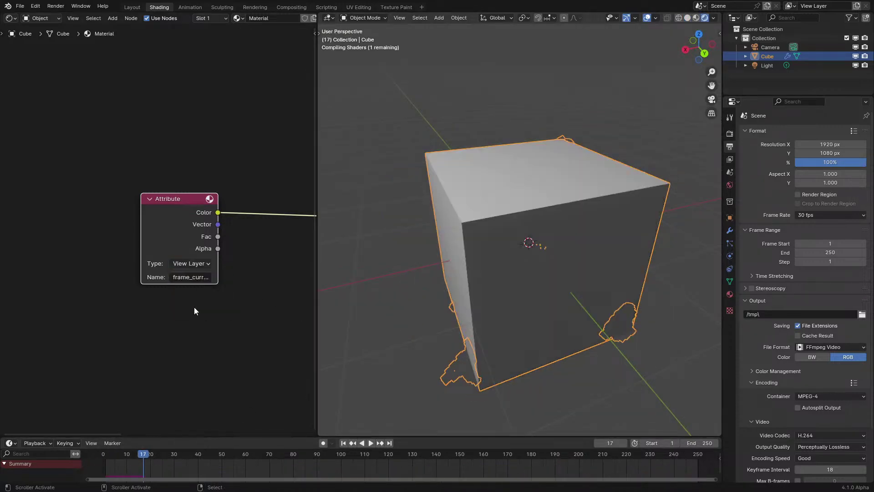
pyautogui.press('space')
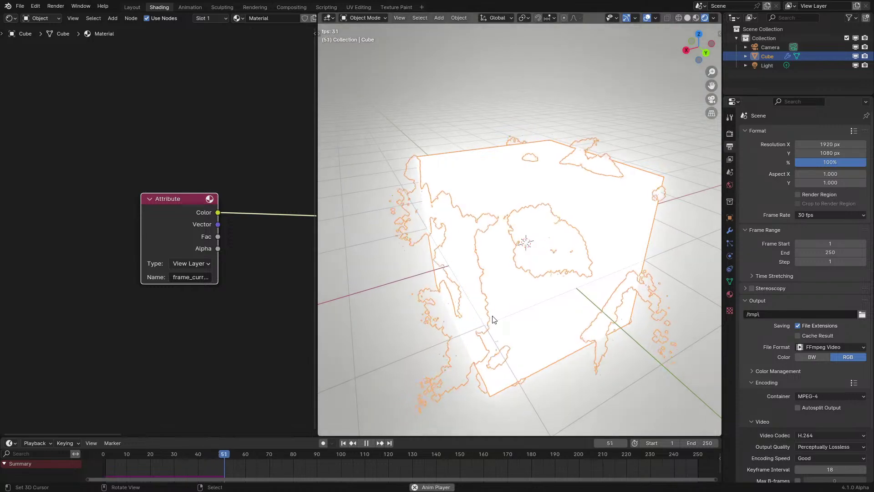
pyautogui.moveTo(492, 319); pyautogui.dragTo(455, 300, button='middle')
pyautogui.press('space')
# Step: Move the Attribute node left and add a Wrap math node fed by its Fac output
pyautogui.moveTo(187, 225); pyautogui.dragTo(91, 227, button='middle')
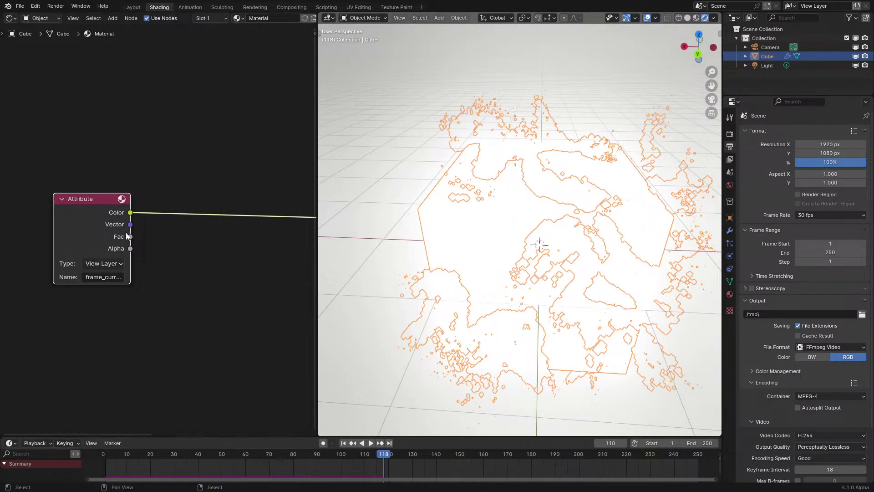
pyautogui.moveTo(126, 233); pyautogui.dragTo(195, 257)
pyautogui.write('fr')
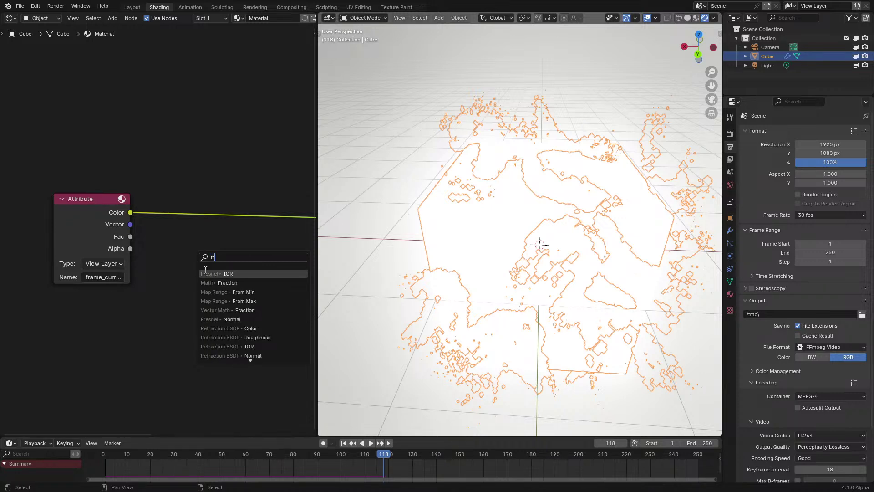
pyautogui.write('wrap')
pyautogui.press('Return')
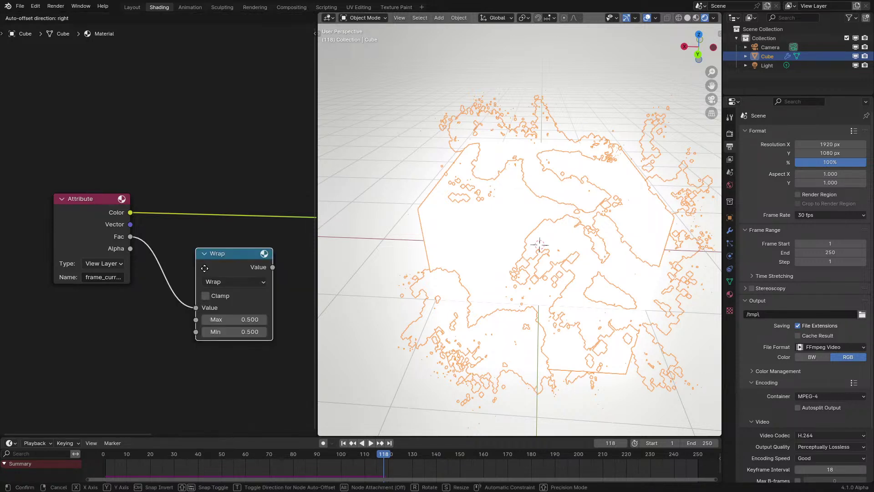
# Step: Set the Wrap node's Max to 0 and Min to 20, and preview its Value output
pyautogui.click(236, 318)
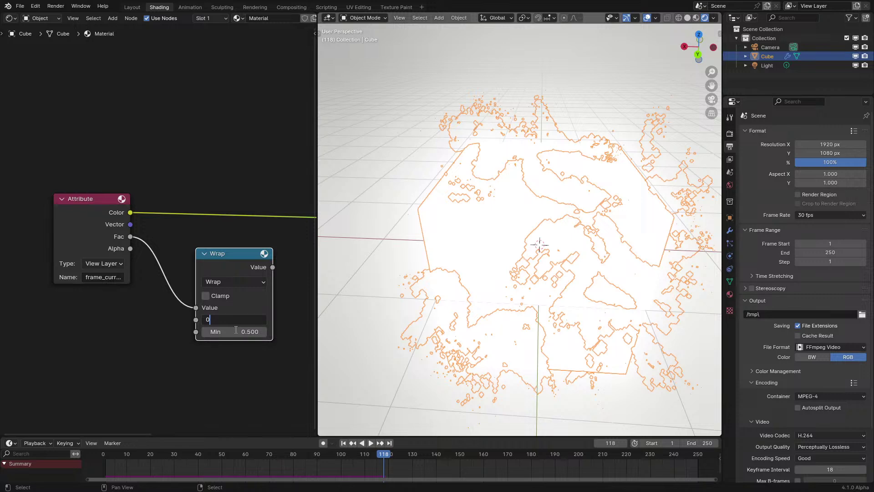
pyautogui.press('Return')
pyautogui.click(236, 330)
pyautogui.write('20')
pyautogui.press('Return')
pyautogui.keyDown('ctrl'); pyautogui.keyDown('shift'); pyautogui.click(236, 265); pyautogui.keyUp('shift'); pyautogui.keyUp('ctrl')
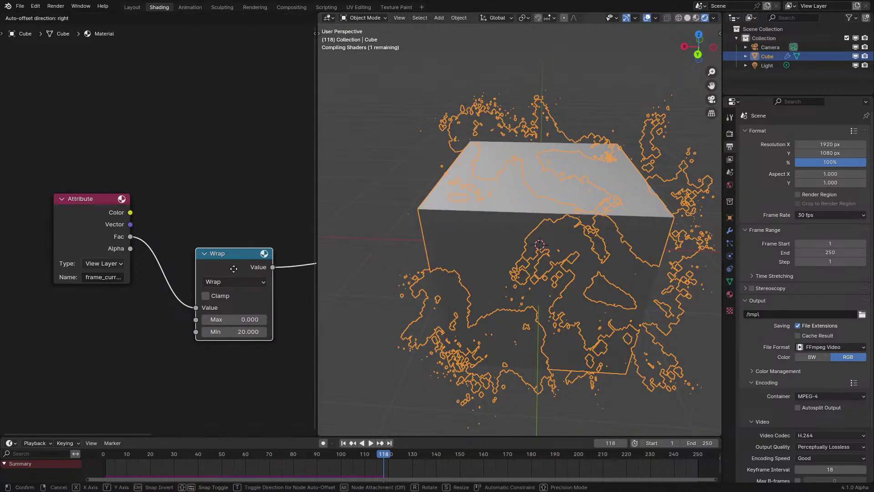
# Step: Move the Wrap node up level with the Attribute node and replay the animation from near its start
pyautogui.moveTo(234, 269); pyautogui.dragTo(233, 235)
pyautogui.press('space')
pyautogui.click(113, 457)
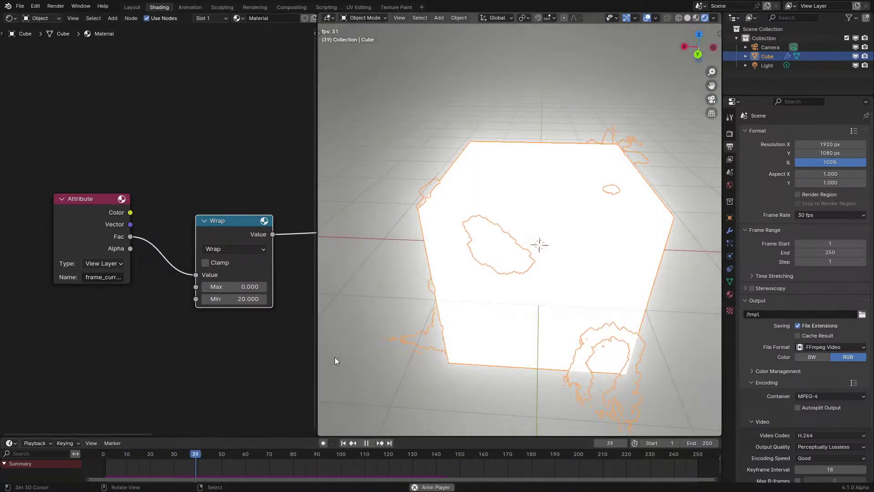
pyautogui.press('space')
# Step: Duplicate the Attribute node below the original, rename its attribute frame_start, and preview its Fac output
pyautogui.moveTo(155, 259); pyautogui.dragTo(235, 218, button='middle')
pyautogui.click(185, 183)
pyautogui.hotkey('shift', 'd')
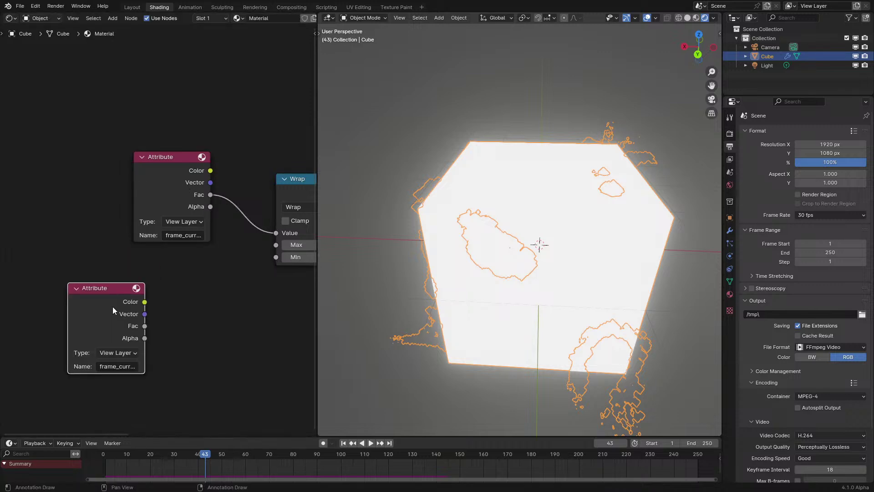
pyautogui.press('Right')
pyautogui.hotkey('shift', 'Left')
pyautogui.write('start')
pyautogui.press('Return')
pyautogui.keyDown('ctrl'); pyautogui.keyDown('shift'); pyautogui.click(91, 302); pyautogui.keyUp('shift'); pyautogui.keyUp('ctrl')
pyautogui.keyDown('ctrl'); pyautogui.keyDown('shift'); pyautogui.click(91, 302); pyautogui.keyUp('shift'); pyautogui.keyUp('ctrl')
pyautogui.keyDown('ctrl'); pyautogui.keyDown('shift'); pyautogui.click(91, 302); pyautogui.keyUp('shift'); pyautogui.keyUp('ctrl')
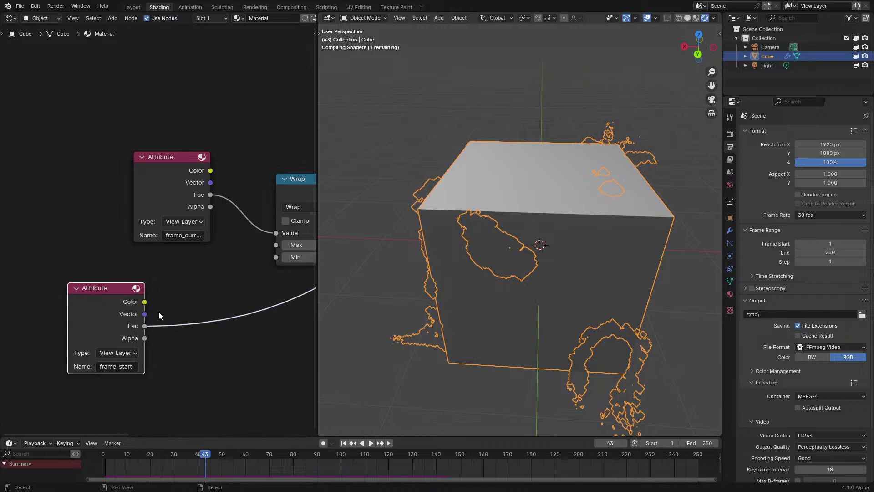
# Step: Duplicate the frame_start Attribute node straight below and rename the copy's attribute frame_end
pyautogui.press('g')
pyautogui.click(123, 312)
pyautogui.moveTo(122, 313); pyautogui.dragTo(149, 232, button='middle')
pyautogui.hotkey('shift', 'd')
pyautogui.press('y')
pyautogui.click(130, 362)
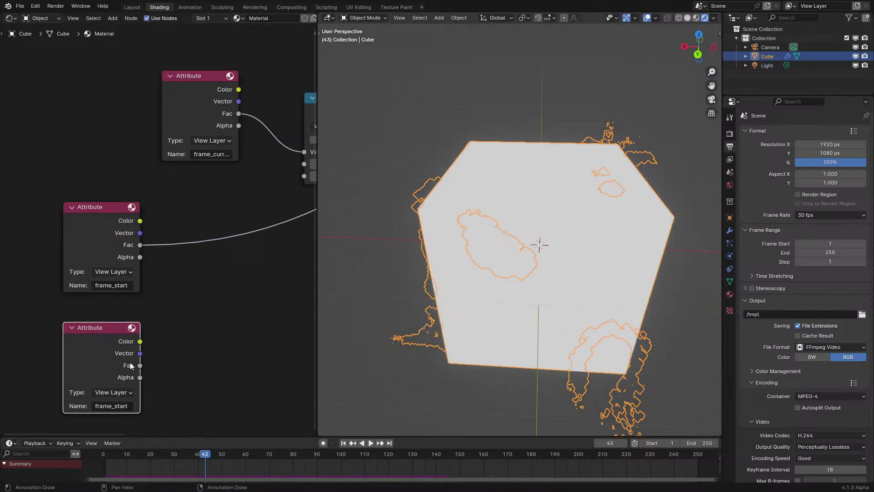
pyautogui.moveTo(131, 405); pyautogui.dragTo(122, 407)
# Step: Add a Map Range node with frame_current feeding Value, frame_start feeding From Min and frame_end feeding From Max
pyautogui.moveTo(175, 116); pyautogui.dragTo(253, 203)
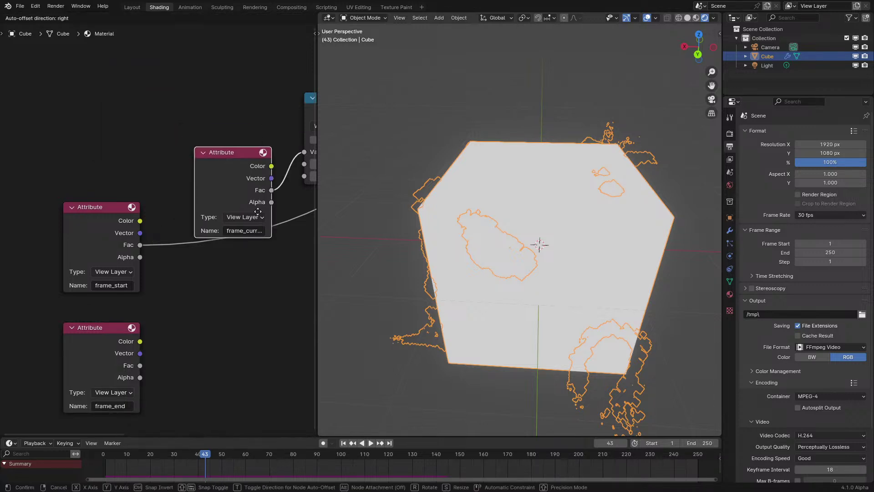
pyautogui.rightClick(254, 203)
pyautogui.moveTo(171, 114); pyautogui.dragTo(189, 297)
pyautogui.write('map')
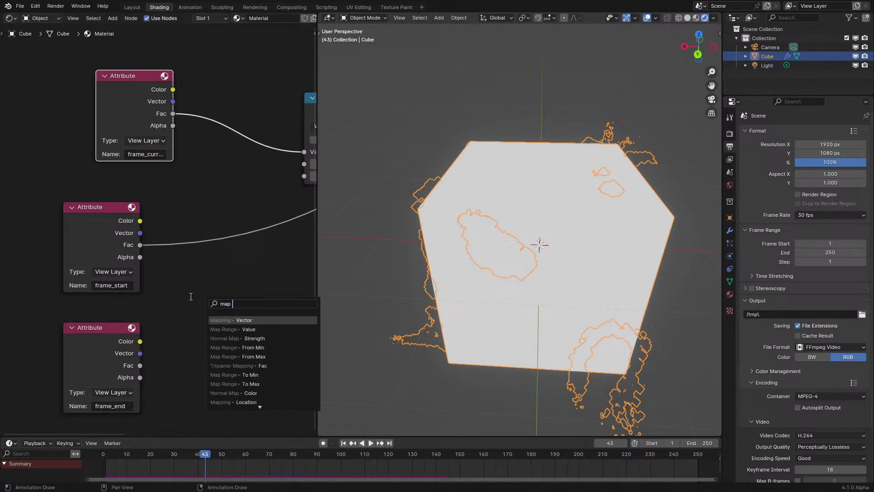
pyautogui.press('Return')
pyautogui.click(191, 244)
pyautogui.moveTo(134, 247); pyautogui.dragTo(206, 322)
pyautogui.moveTo(138, 365); pyautogui.dragTo(206, 333)
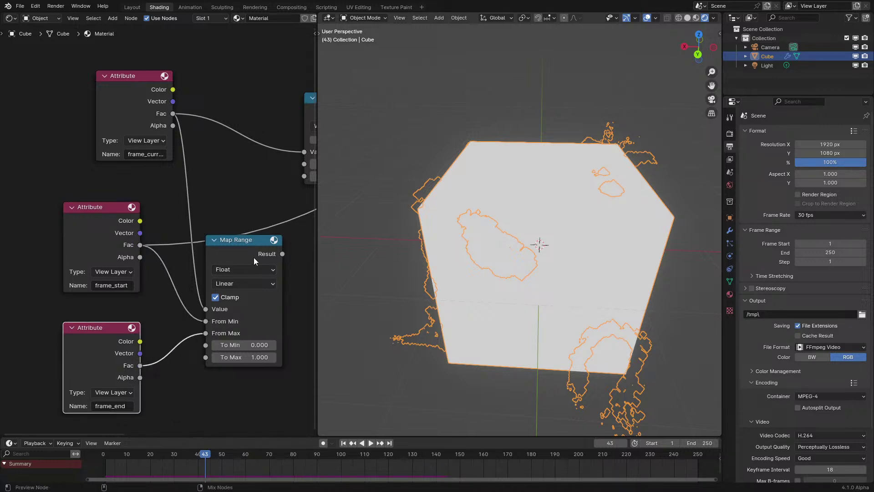
# Step: Hide the unused outputs of the three Attribute nodes and move frame_end directly under frame_start
pyautogui.hotkey('ctrl', 'h')
pyautogui.click(141, 100)
pyautogui.hotkey('ctrl', 'h')
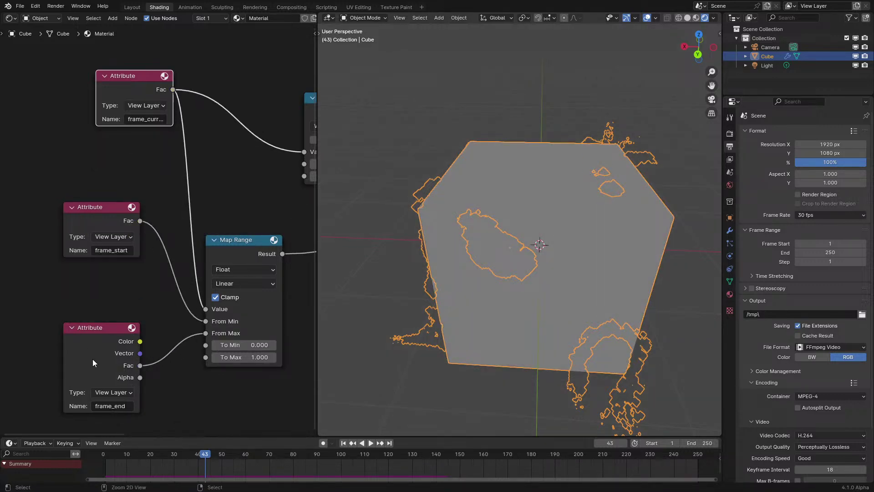
pyautogui.click(92, 358)
pyautogui.hotkey('ctrl', 'h')
pyautogui.moveTo(96, 362); pyautogui.dragTo(128, 291)
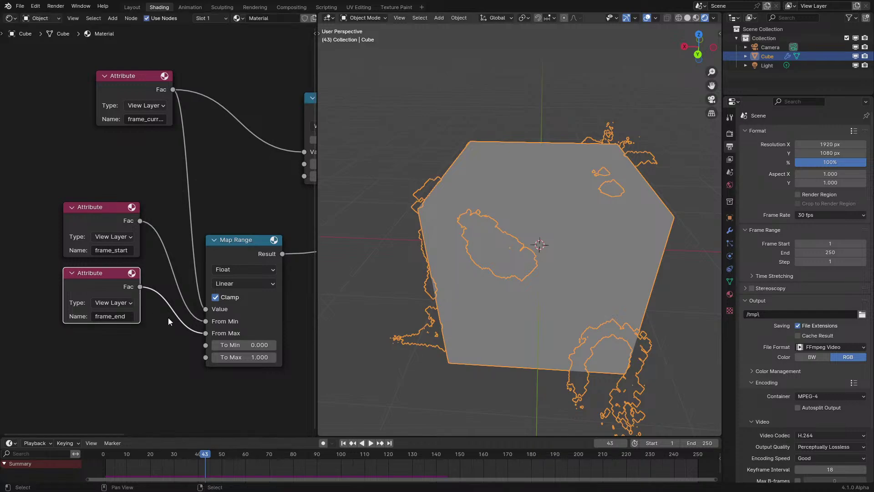
# Step: Play the animation from the first frame to check the Map Range result on the cube
pyautogui.press('space')
pyautogui.hotkey('shift', 'Left')
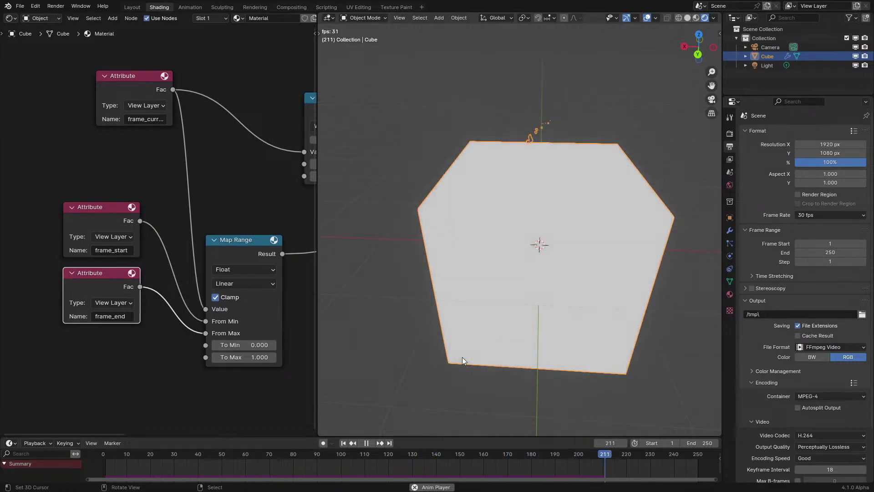
# Step: Stack the three Attribute nodes beside the Map Range inputs and move the Wrap node closer above Map Range
pyautogui.moveTo(156, 76); pyautogui.dragTo(124, 141)
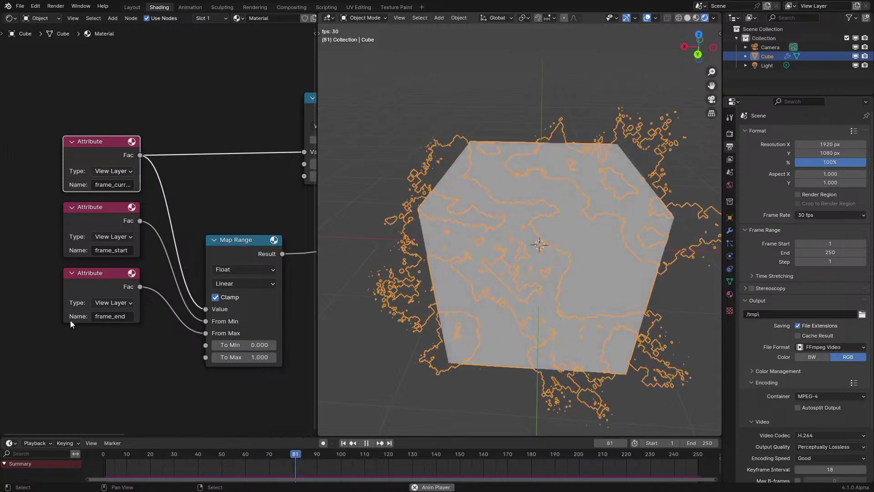
pyautogui.moveTo(59, 354); pyautogui.dragTo(138, 89)
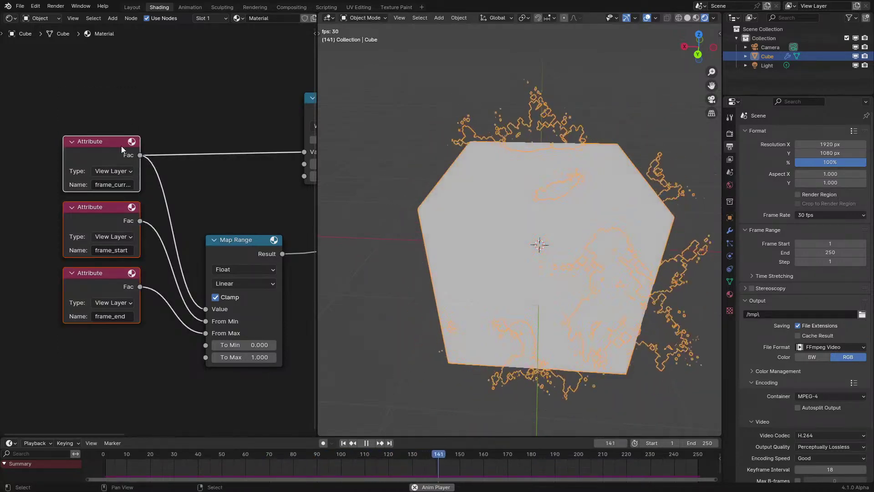
pyautogui.moveTo(107, 159); pyautogui.dragTo(118, 226)
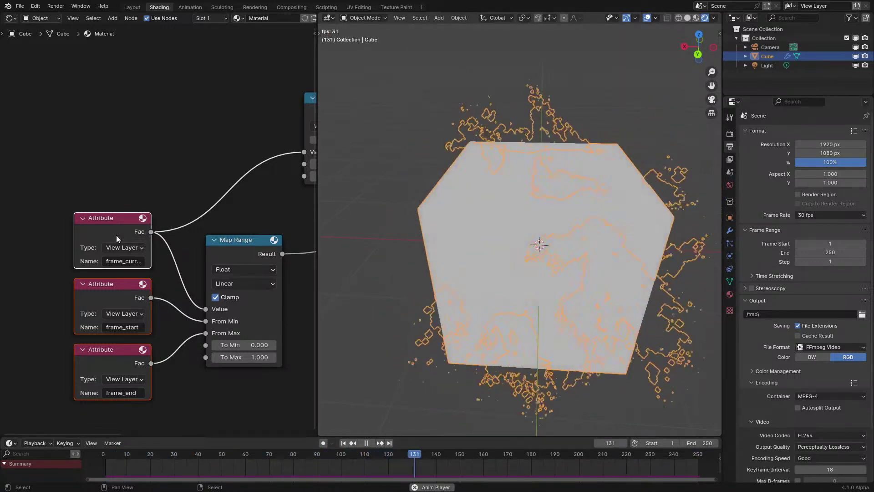
pyautogui.scroll(-3, 153, 248)
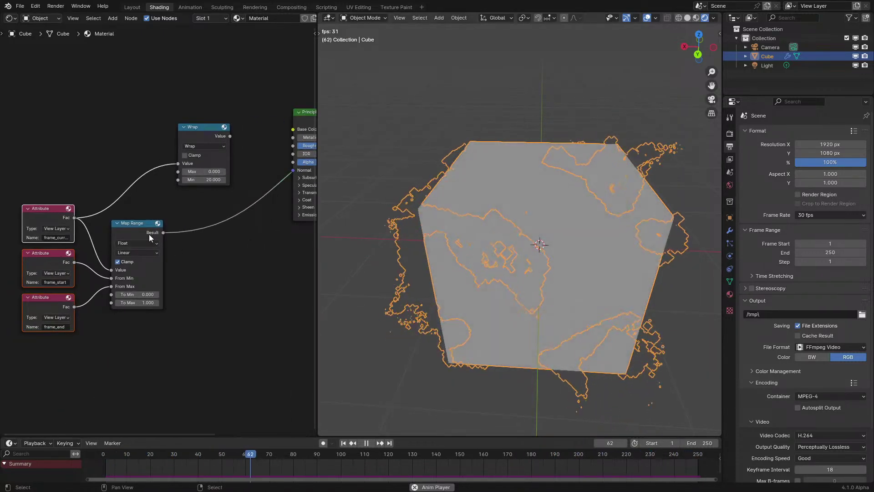
pyautogui.moveTo(203, 141); pyautogui.dragTo(157, 150)
# Step: Duplicate the frame_current Attribute node below the others, rename the copy's attribute cursor.location, unhide its outputs and preview its Vector output
pyautogui.click(52, 223)
pyautogui.moveTo(57, 221); pyautogui.dragTo(76, 99, button='middle')
pyautogui.hotkey('shift', 'd')
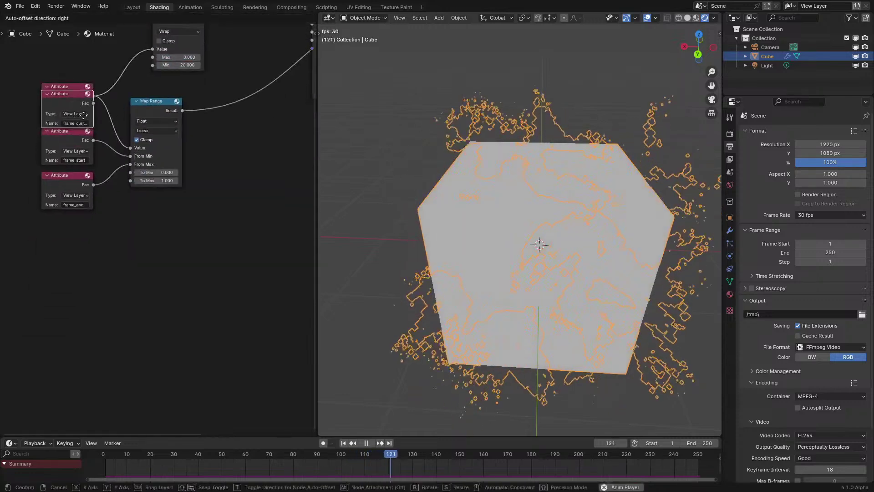
pyautogui.click(151, 238)
pyautogui.press('space')
pyautogui.scroll(2, 151, 237)
pyautogui.click(144, 267)
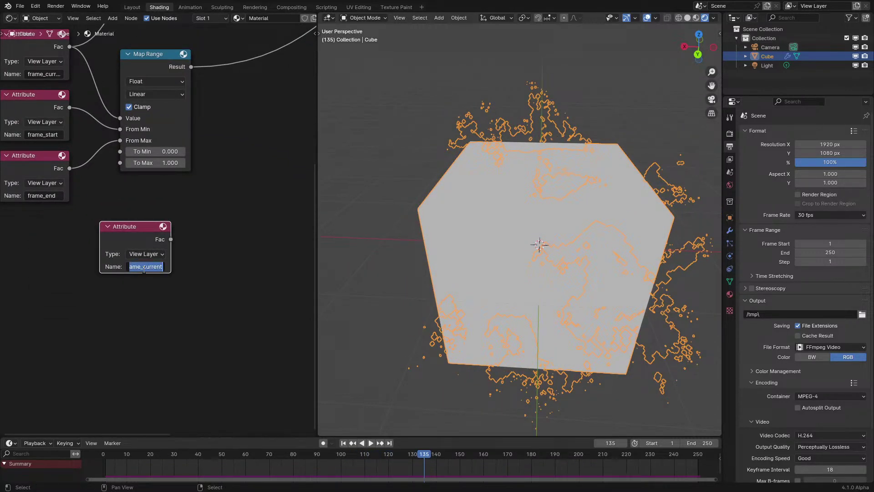
pyautogui.write('cursor.loc...')
pyautogui.hotkey('ctrl', 'h')
pyautogui.keyDown('ctrl'); pyautogui.keyDown('shift'); pyautogui.click(144, 243); pyautogui.keyUp('shift'); pyautogui.keyUp('ctrl')
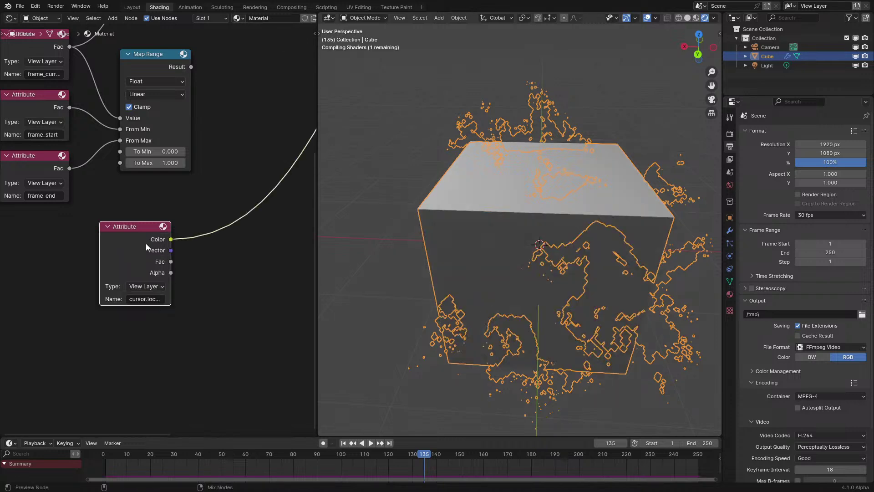
pyautogui.keyDown('ctrl'); pyautogui.keyDown('shift'); pyautogui.click(146, 243); pyautogui.keyUp('shift'); pyautogui.keyUp('ctrl')
# Step: Place the 3D cursor at various points on the cube to check how its location drives the material colour
pyautogui.keyDown('shift'); pyautogui.moveTo(473, 187); pyautogui.dragTo(529, 202, button='right'); pyautogui.keyUp('shift')
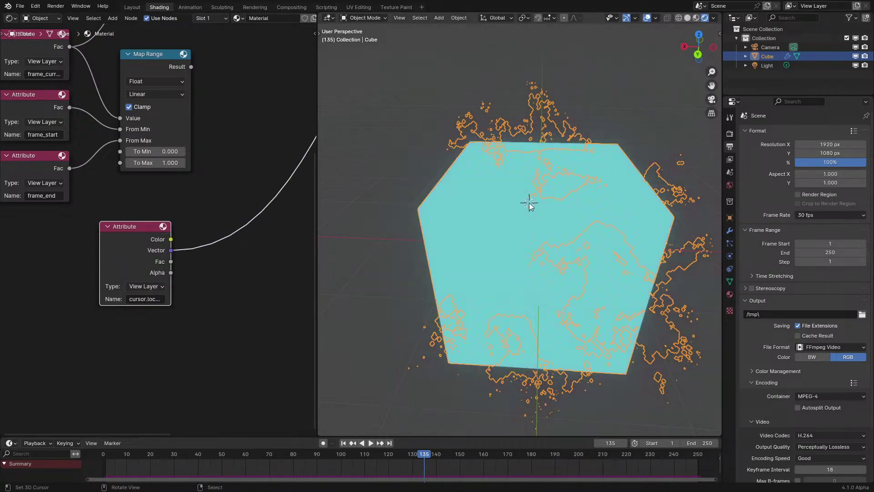
pyautogui.keyDown('shift'); pyautogui.rightClick(607, 172); pyautogui.keyUp('shift')
pyautogui.keyDown('shift'); pyautogui.rightClick(464, 160); pyautogui.keyUp('shift')
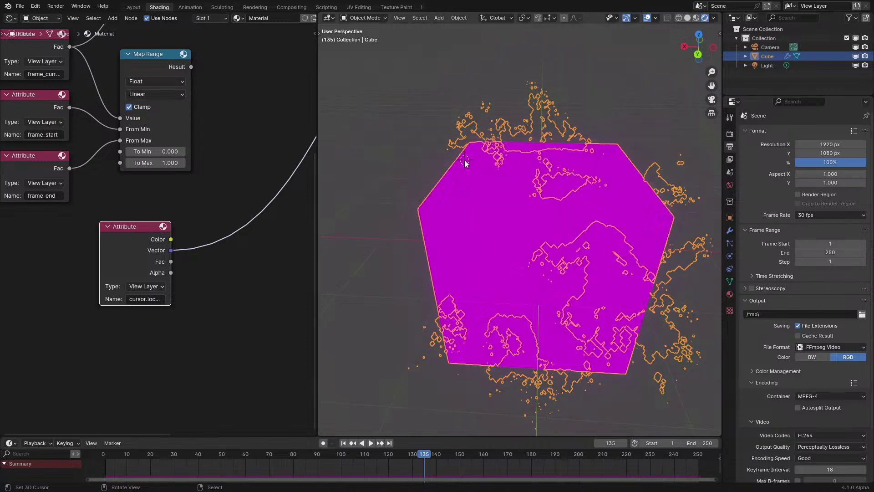
pyautogui.click(487, 189)
pyautogui.click(601, 185)
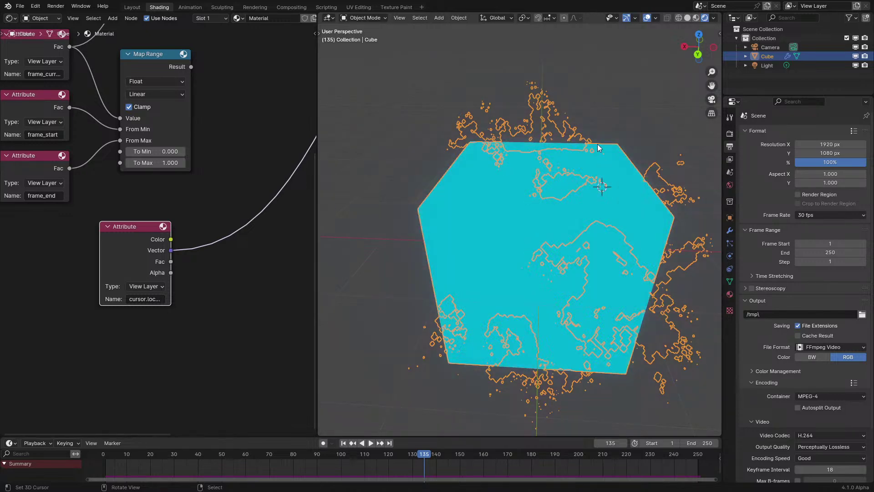
pyautogui.click(598, 144)
pyautogui.click(538, 178)
pyautogui.keyDown('shift'); pyautogui.rightClick(481, 211); pyautogui.keyUp('shift')
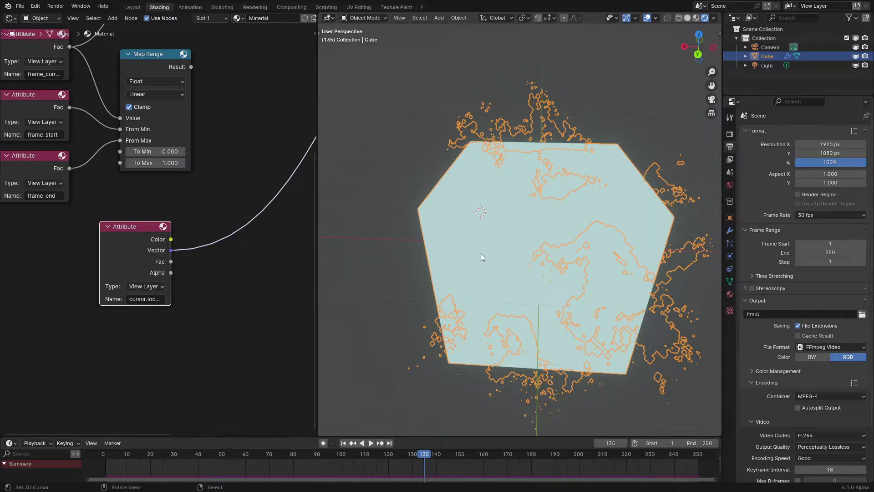
pyautogui.keyDown('shift'); pyautogui.rightClick(493, 175); pyautogui.keyUp('shift')
pyautogui.keyDown('shift'); pyautogui.rightClick(585, 169); pyautogui.keyUp('shift')
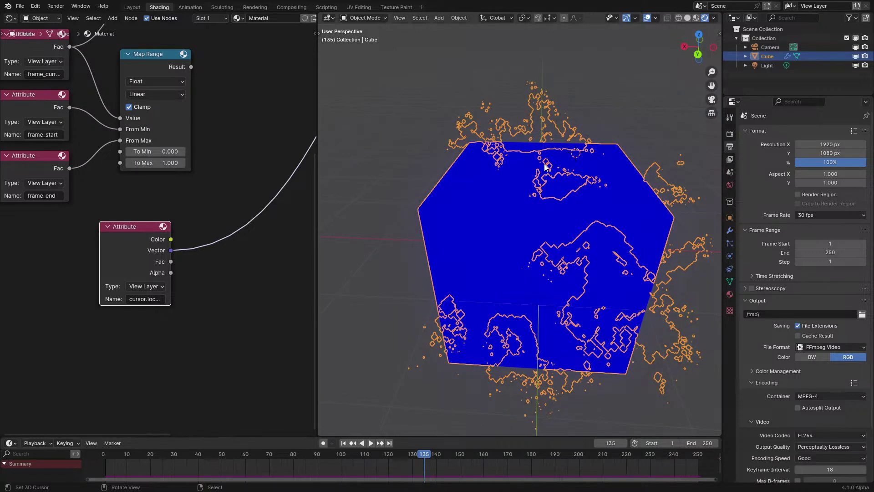
pyautogui.keyDown('shift'); pyautogui.rightClick(508, 205); pyautogui.keyUp('shift')
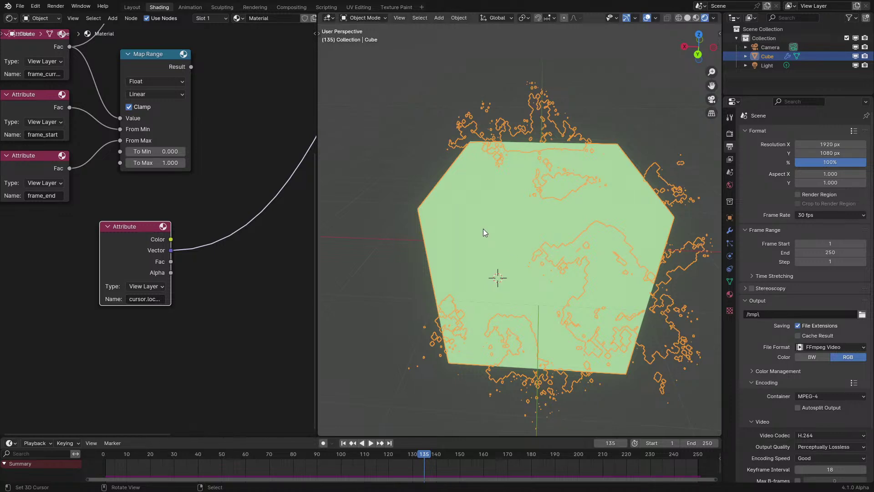
# Step: Compare the cube's colour with the 3D cursor placed at further points over its top and front faces
pyautogui.click(479, 180)
pyautogui.moveTo(479, 181); pyautogui.dragTo(478, 215, button='middle')
pyautogui.click(503, 228)
pyautogui.click(572, 224)
pyautogui.click(561, 163)
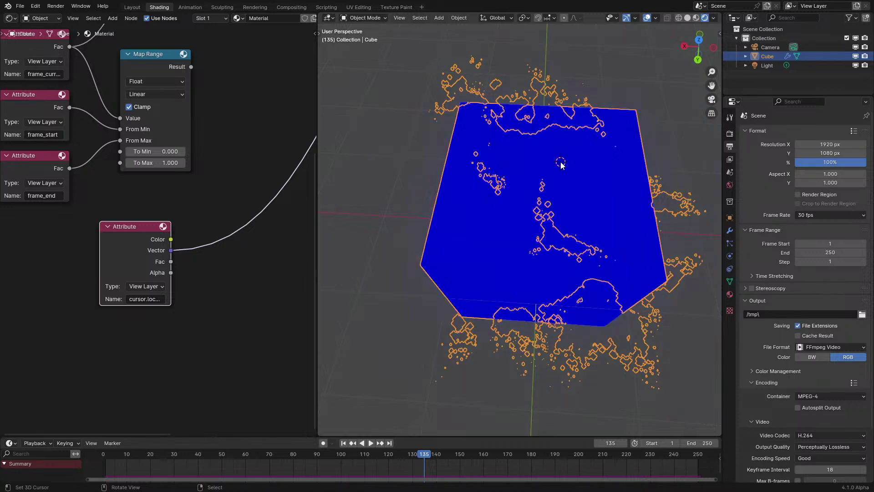
pyautogui.click(494, 182)
pyautogui.click(493, 223)
pyautogui.click(567, 180)
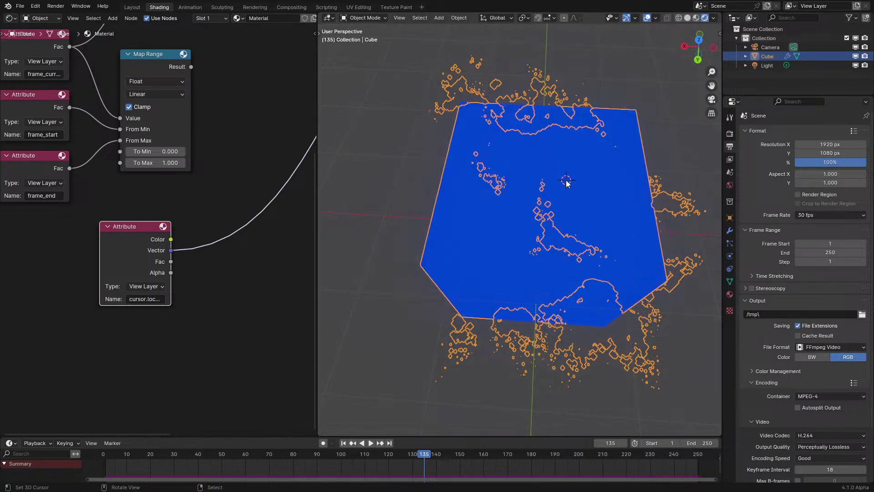
pyautogui.moveTo(566, 181); pyautogui.dragTo(555, 247, button='middle')
pyautogui.click(512, 296)
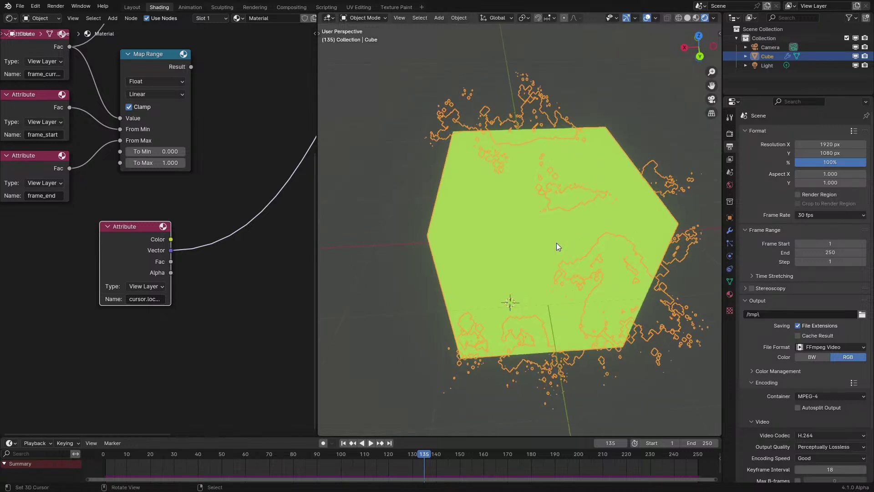
# Step: Play the animation while repositioning the 3D cursor to check that the colour follows it during playback
pyautogui.click(557, 244)
pyautogui.press('space')
pyautogui.click(548, 191)
pyautogui.click(501, 166)
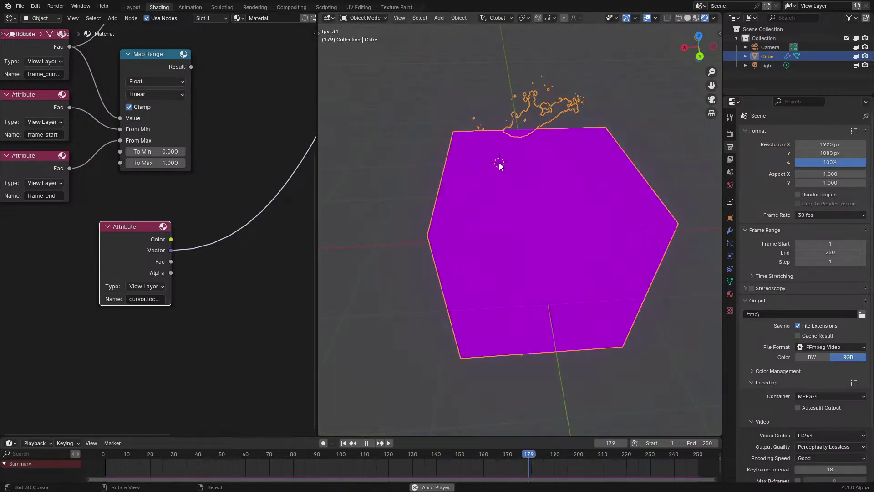
pyautogui.click(480, 214)
pyautogui.click(499, 274)
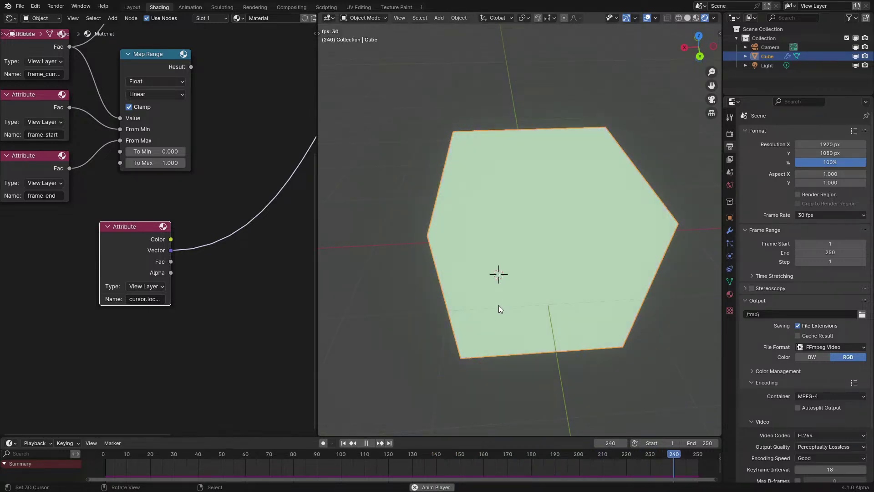
pyautogui.click(498, 305)
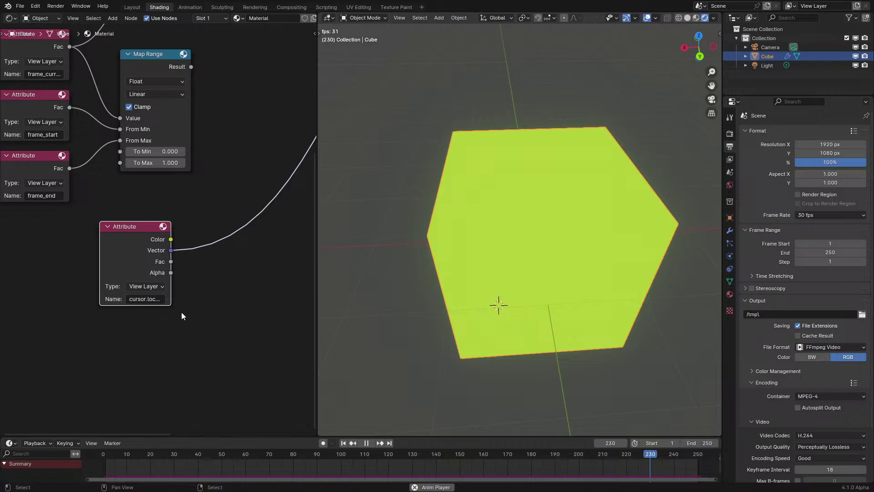
pyautogui.keyDown('shift'); pyautogui.rightClick(522, 200); pyautogui.keyUp('shift')
pyautogui.keyDown('shift'); pyautogui.rightClick(560, 168); pyautogui.keyUp('shift')
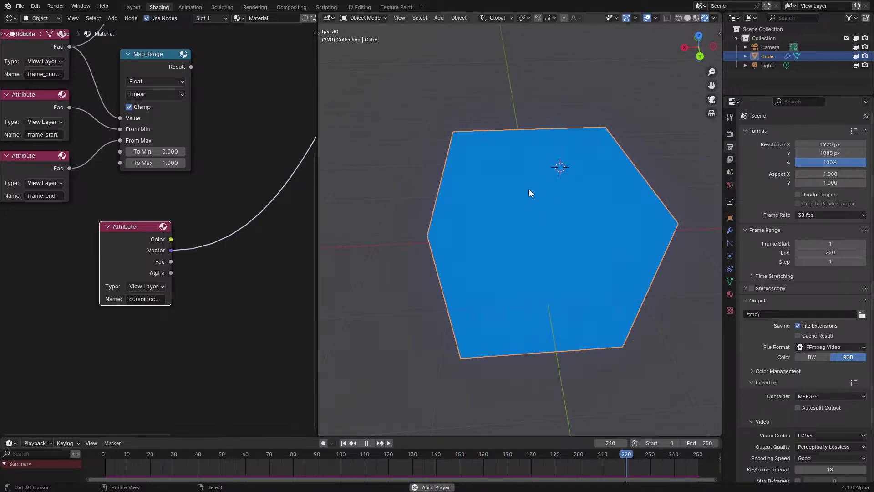
# Step: Delete the cursor.location Attribute node and switch the 3D viewport to Solid shading
pyautogui.press('x')
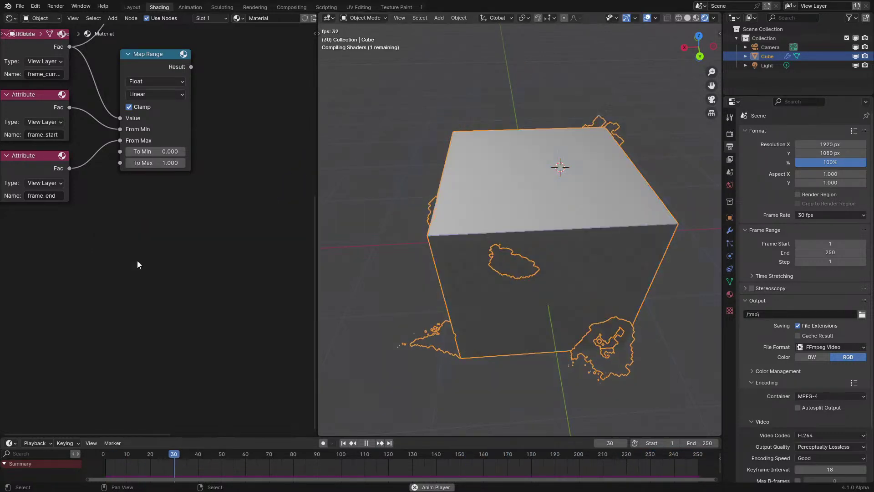
pyautogui.scroll(-4, 157, 232)
pyautogui.press('space')
pyautogui.moveTo(159, 169); pyautogui.dragTo(149, 225, button='middle')
pyautogui.press('z')
pyautogui.click(594, 193)
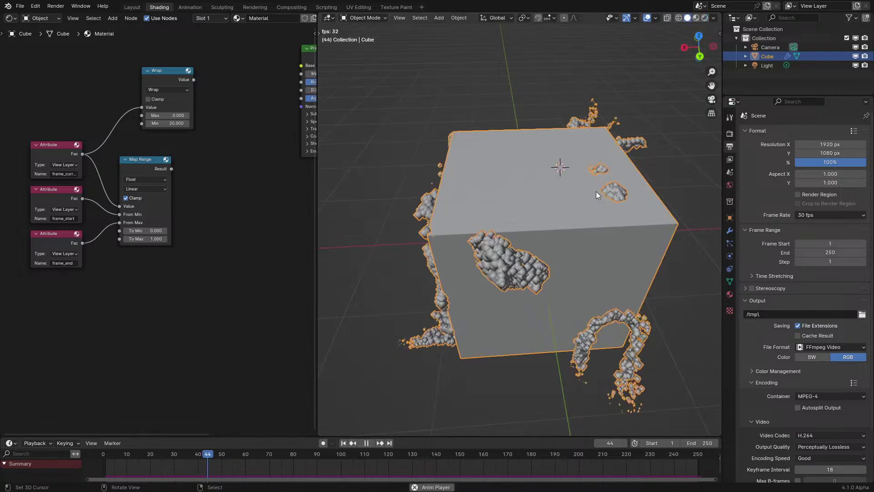
pyautogui.press('space')
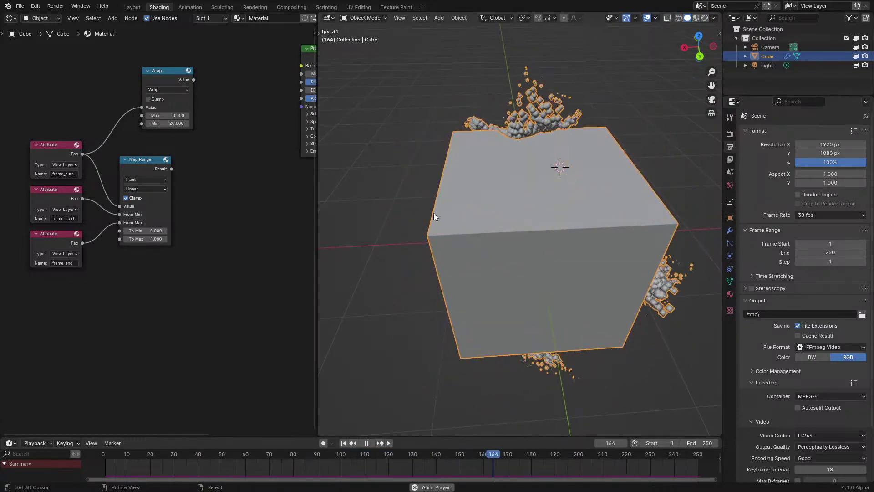
# Step: Move the Attribute and Map Range nodes closer to the Principled BSDF and place the Wrap node directly above Map Range
pyautogui.moveTo(177, 165); pyautogui.dragTo(157, 267, button='middle')
pyautogui.moveTo(19, 163); pyautogui.dragTo(166, 354)
pyautogui.press('g')
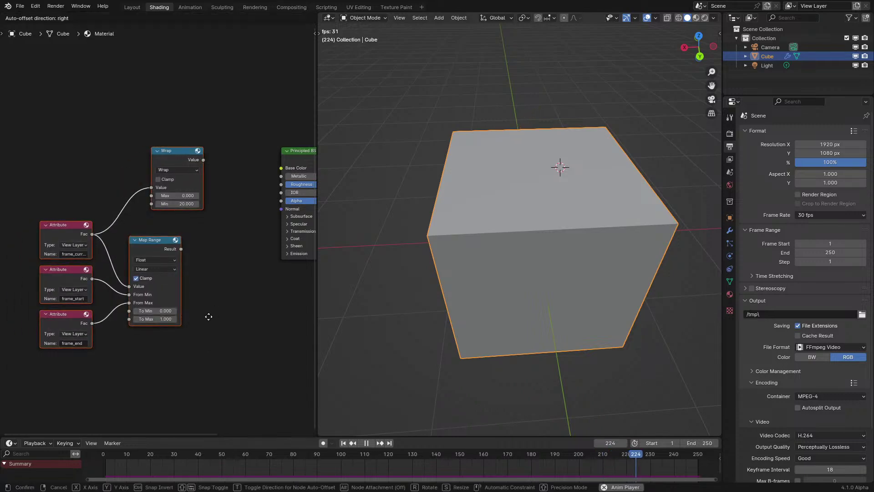
pyautogui.click(224, 310)
pyautogui.click(186, 150)
pyautogui.press('g')
pyautogui.moveTo(166, 170); pyautogui.dragTo(166, 170)
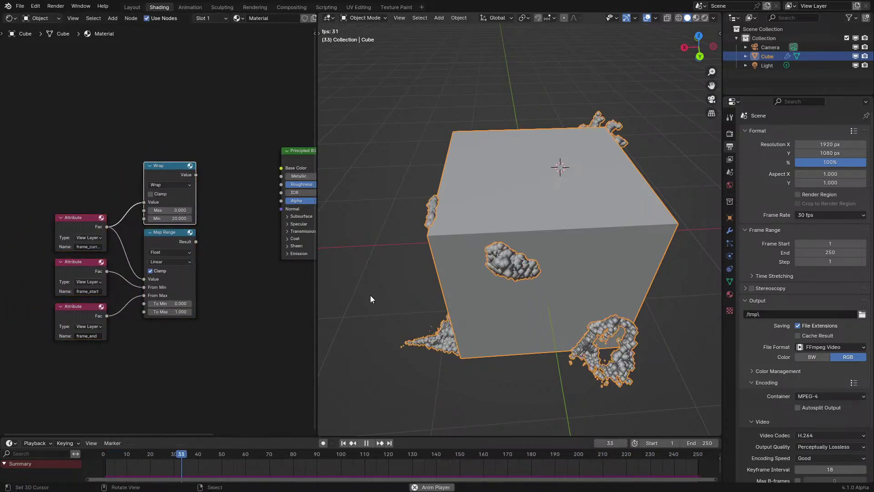
# Step: Delete the three Attribute nodes, the Wrap node and the Map Range node, then pause the animation
pyautogui.moveTo(51, 162); pyautogui.dragTo(178, 345)
pyautogui.press('x')
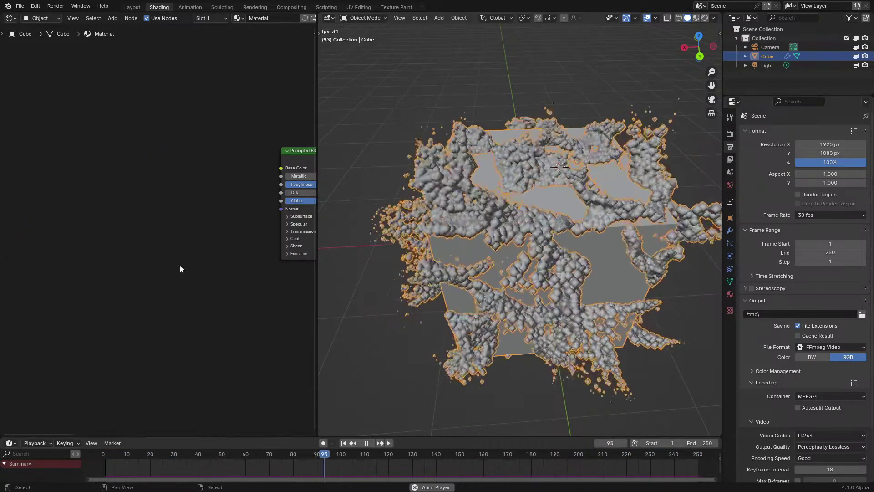
pyautogui.scroll(5, 100, 279)
pyautogui.scroll(-2, 115, 244)
pyautogui.moveTo(116, 244); pyautogui.dragTo(161, 252, button='middle')
pyautogui.click(158, 226)
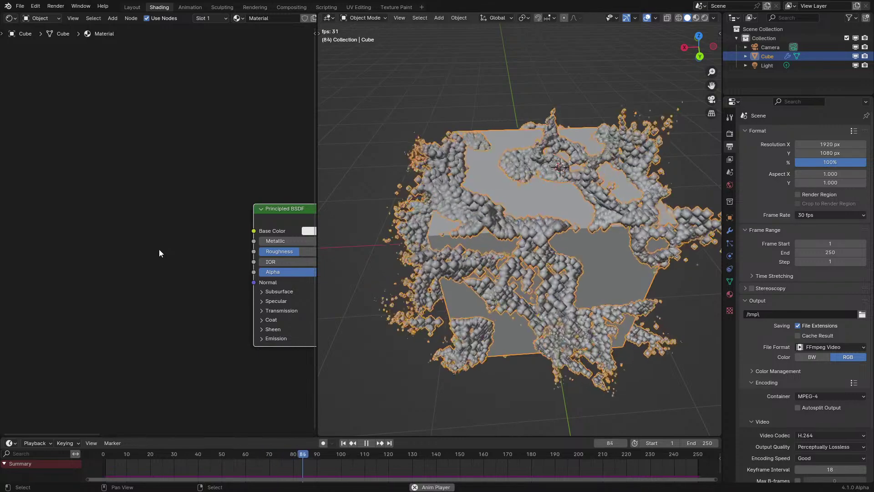
pyautogui.press('space')
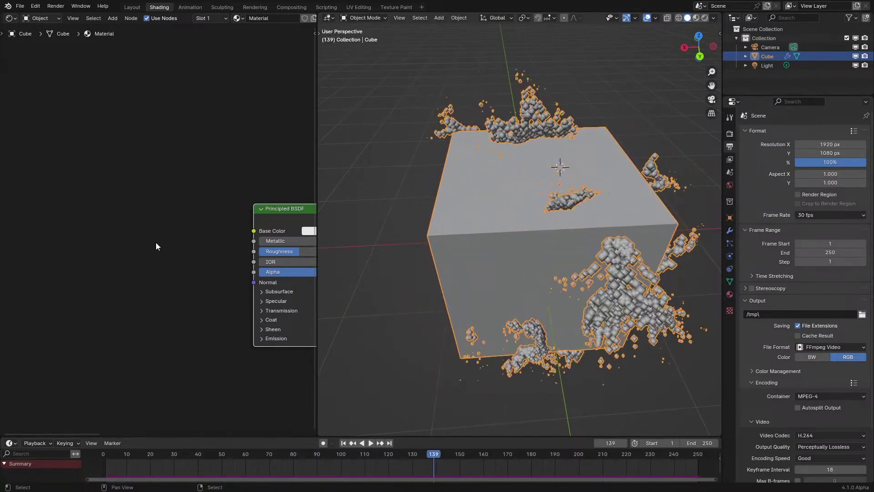
# Step: Add a UV Map node in front of the Principled BSDF and set its map to UVMap
pyautogui.hotkey('shift', 'a')
pyautogui.click(135, 226)
pyautogui.write('uv')
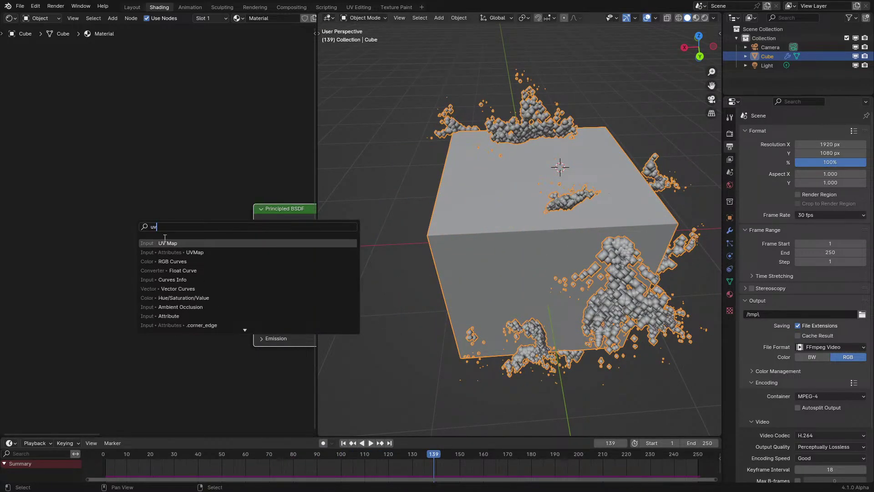
pyautogui.press('Return')
pyautogui.click(94, 281)
pyautogui.click(95, 297)
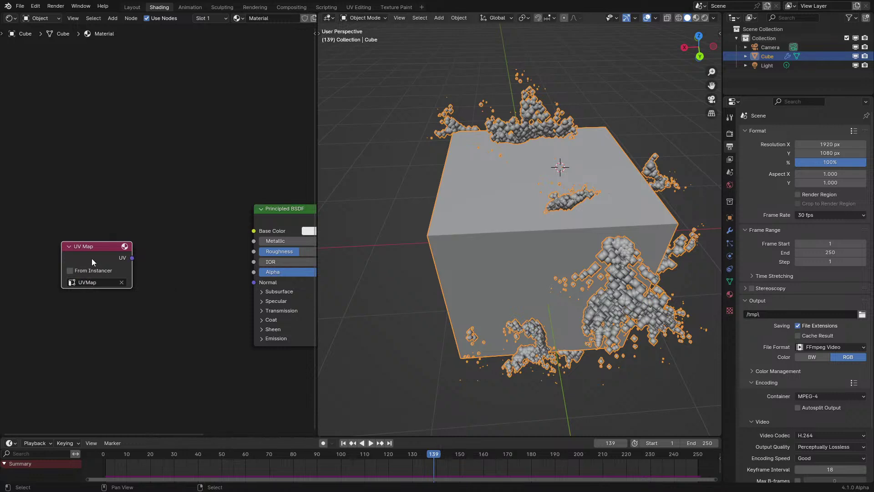
pyautogui.moveTo(92, 258); pyautogui.dragTo(221, 264, button='middle')
pyautogui.moveTo(199, 259); pyautogui.dragTo(64, 261)
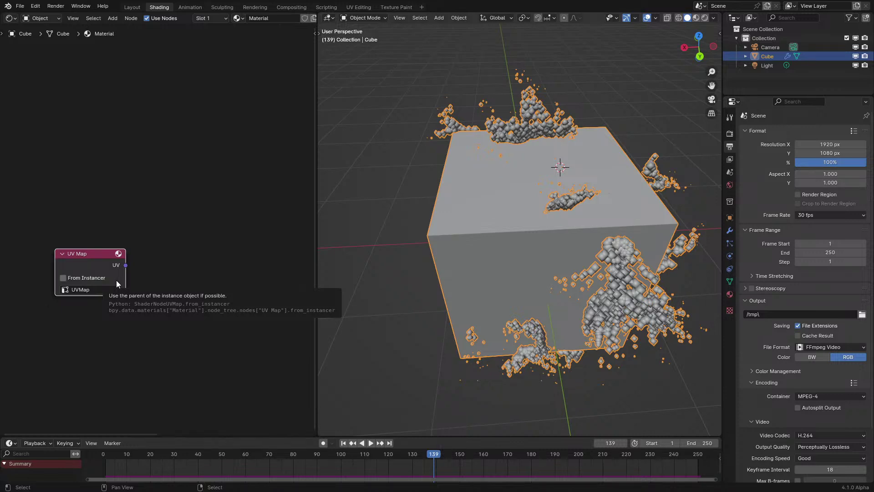
# Step: Preview the UV Map output on the cube in Rendered viewport shading while the animation plays
pyautogui.keyDown('ctrl'); pyautogui.keyDown('shift'); pyautogui.click(75, 251); pyautogui.keyUp('shift'); pyautogui.keyUp('ctrl')
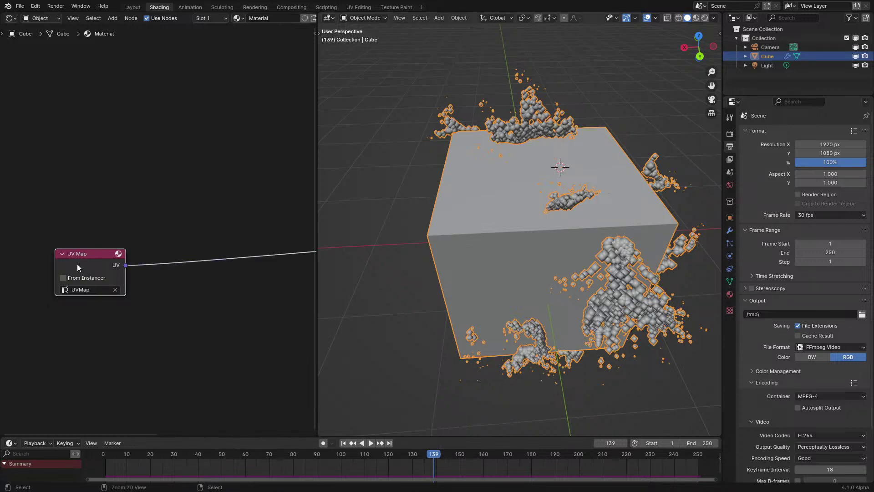
pyautogui.click(114, 469)
pyautogui.press('space')
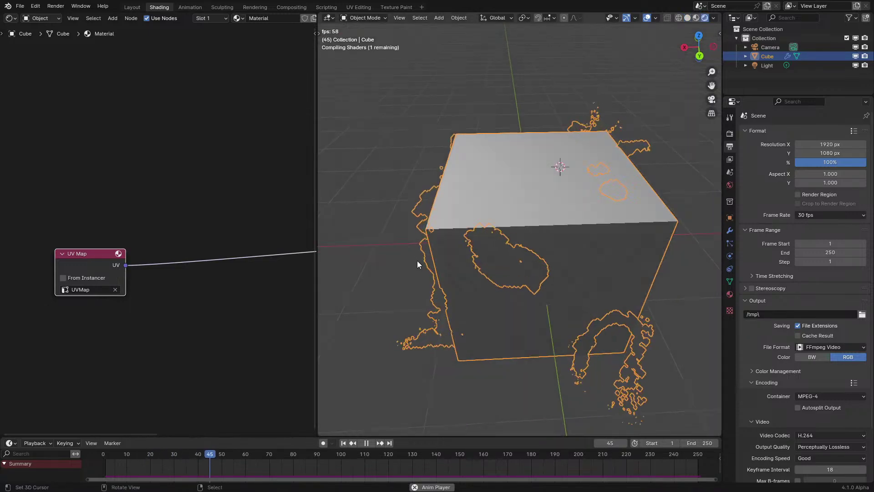
pyautogui.keyDown('shift'); pyautogui.moveTo(417, 261); pyautogui.dragTo(397, 291, button='middle'); pyautogui.keyUp('shift')
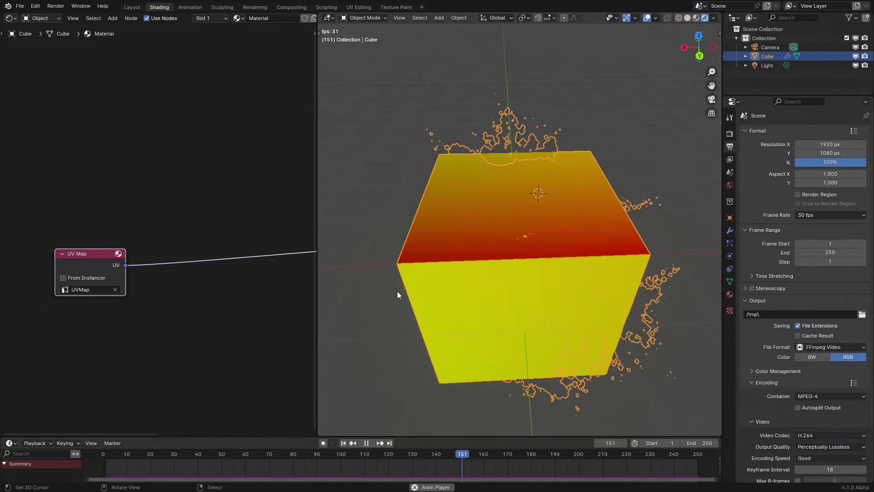
pyautogui.moveTo(397, 291); pyautogui.dragTo(407, 295, button='middle')
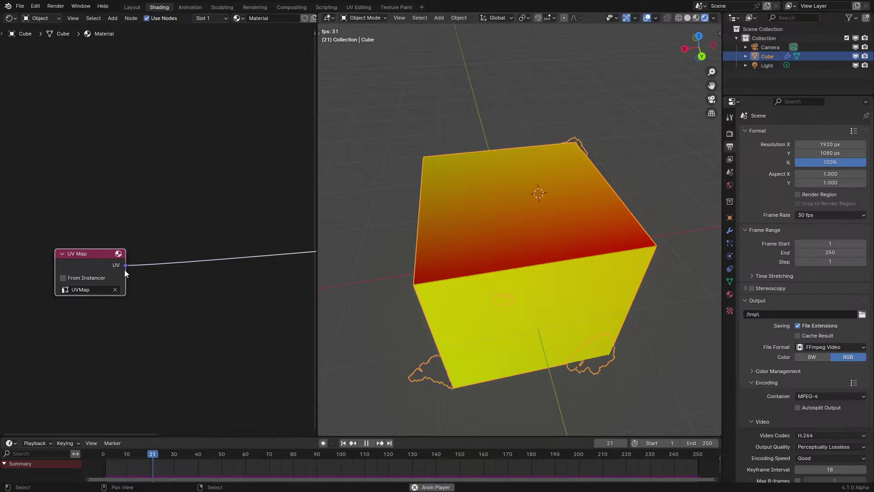
# Step: Add a Noise Texture node with UV feeding its Vector input and set it to 2D
pyautogui.moveTo(125, 265); pyautogui.dragTo(170, 304)
pyautogui.write('noise')
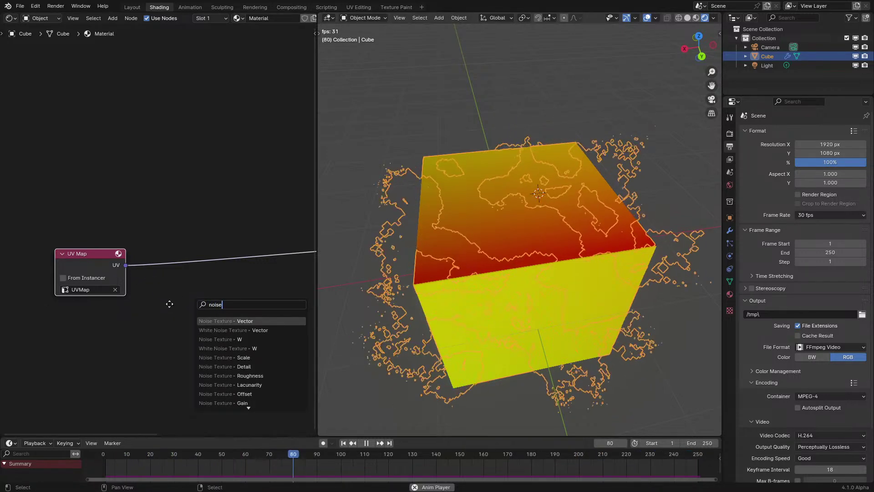
pyautogui.press('Return')
pyautogui.click(220, 295)
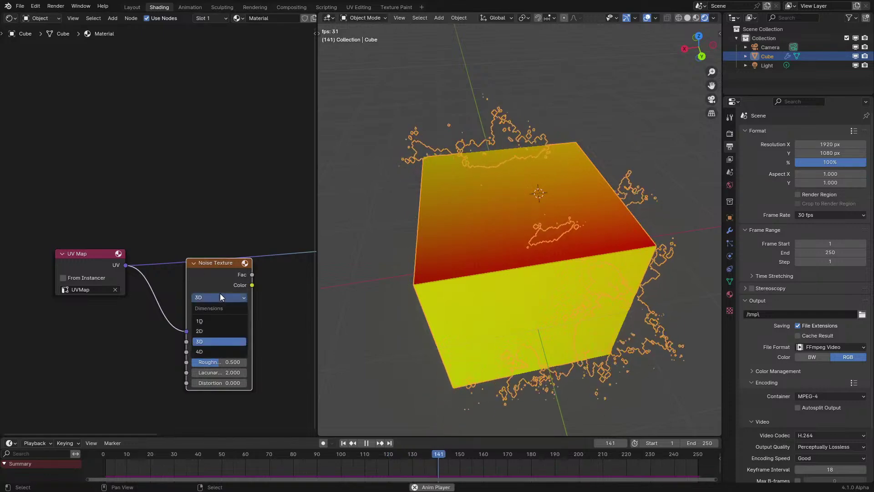
pyautogui.click(216, 331)
pyautogui.moveTo(62, 198); pyautogui.dragTo(250, 379)
pyautogui.press('g')
pyautogui.click(85, 329)
# Step: Pause the animation and add a Value node below the Noise Texture node
pyautogui.press('space')
pyautogui.moveTo(132, 296); pyautogui.dragTo(185, 262, button='middle')
pyautogui.hotkey('shift', 'a')
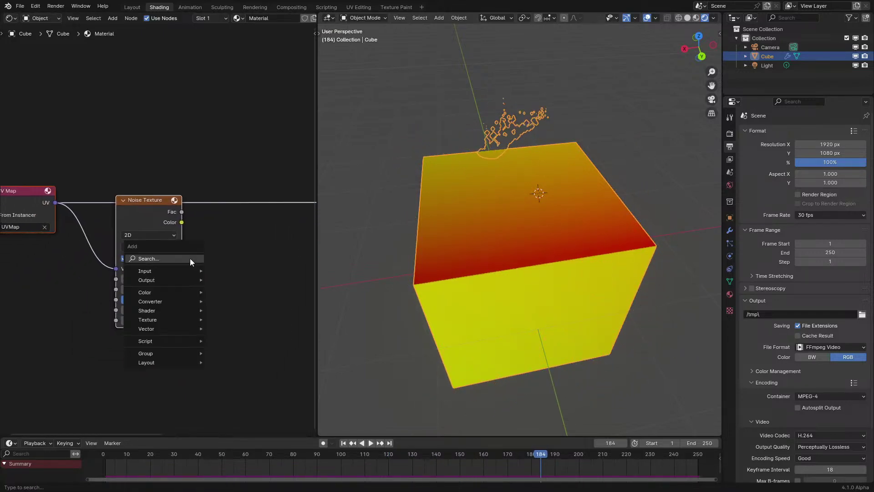
pyautogui.write('va')
pyautogui.press('Return')
pyautogui.click(102, 370)
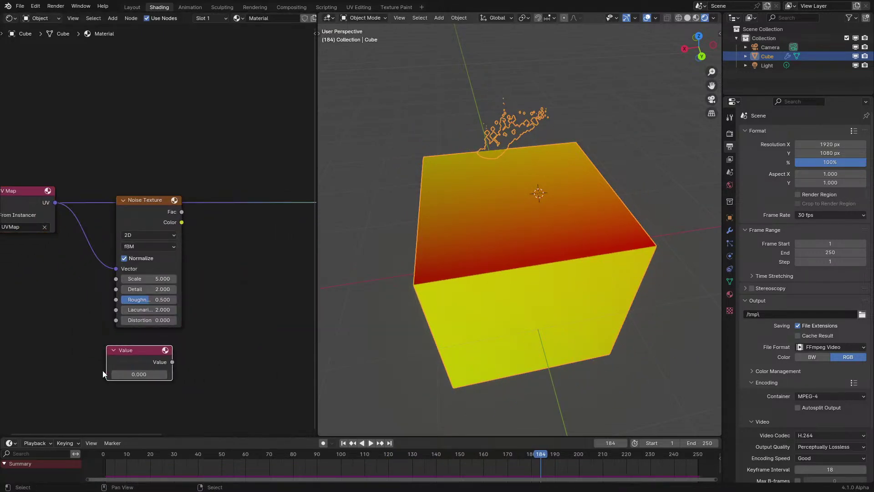
# Step: Keyframe the Value node at 0.000 on frame 0 and play the animation forward to about frame 200
pyautogui.click(94, 463)
pyautogui.press('i')
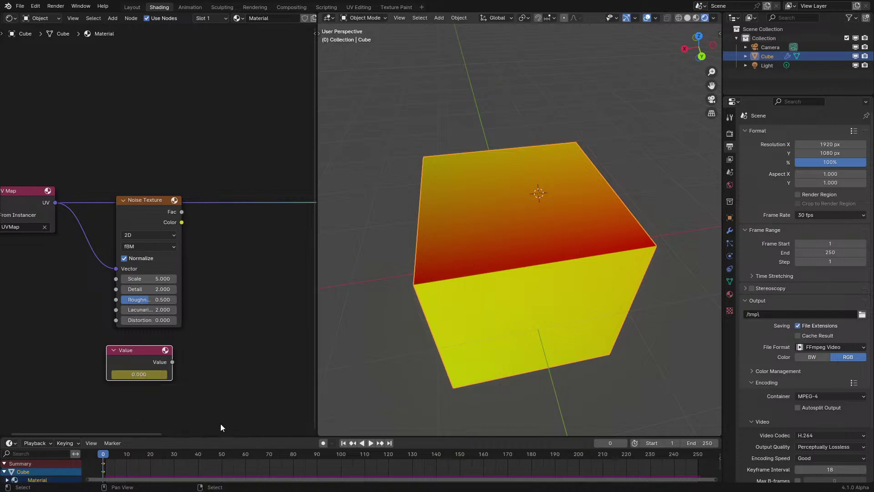
pyautogui.press('space')
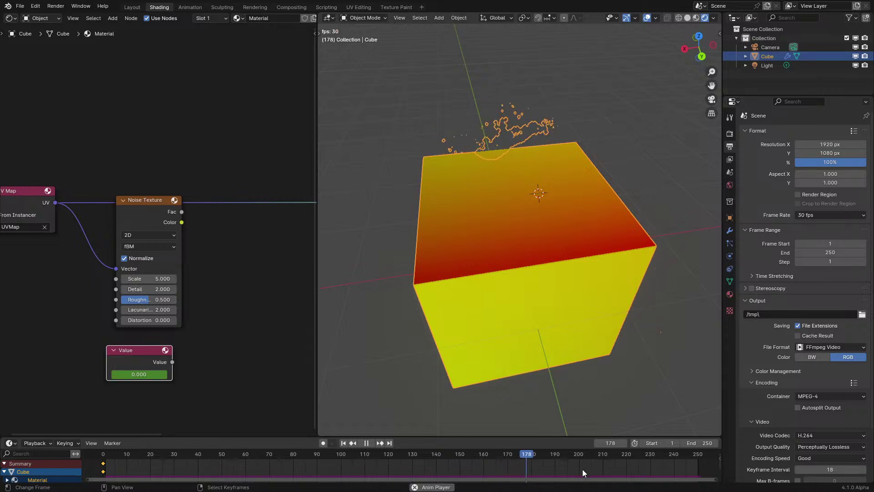
pyautogui.press('space')
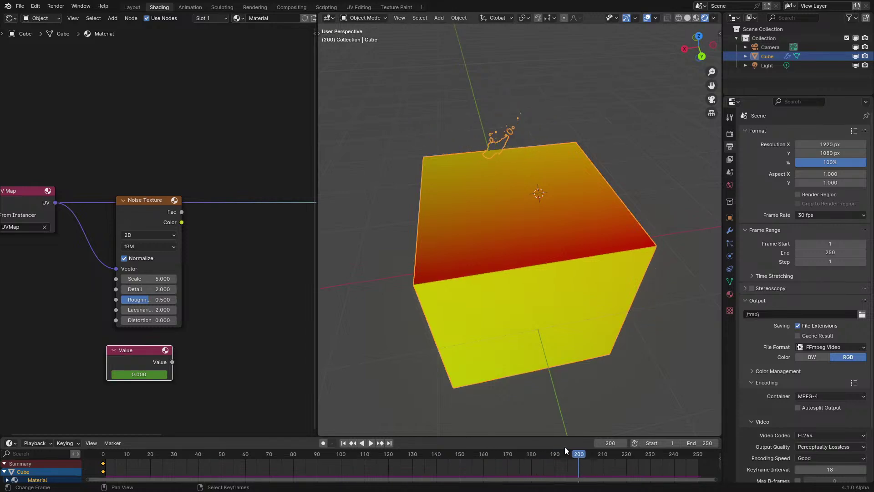
# Step: Split the shader editor, show the Geometry Node Editor in the new area, and select the UVMap Named Attribute, Noise Texture, Equal and Value nodes
pyautogui.moveTo(4, 13); pyautogui.dragTo(4, 223)
pyautogui.click(10, 18)
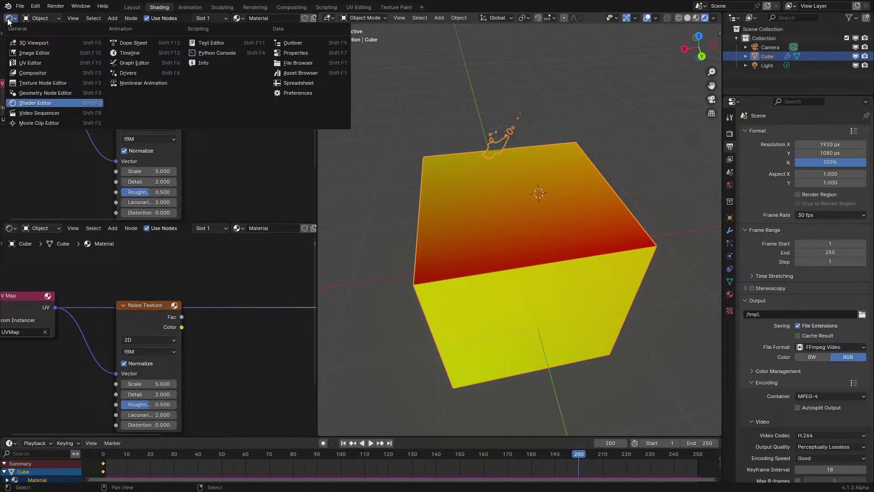
pyautogui.click(56, 93)
pyautogui.scroll(-5, 186, 93)
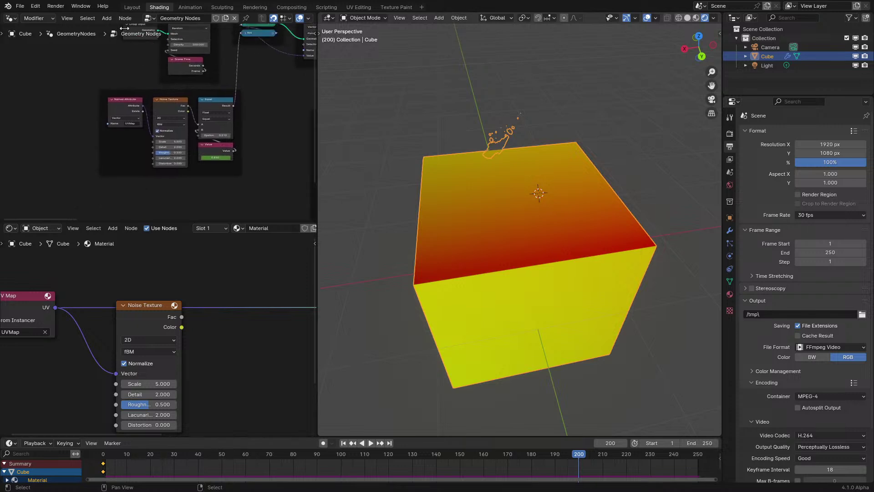
pyautogui.scroll(6, 152, 128)
pyautogui.moveTo(137, 119); pyautogui.dragTo(119, 93, button='middle')
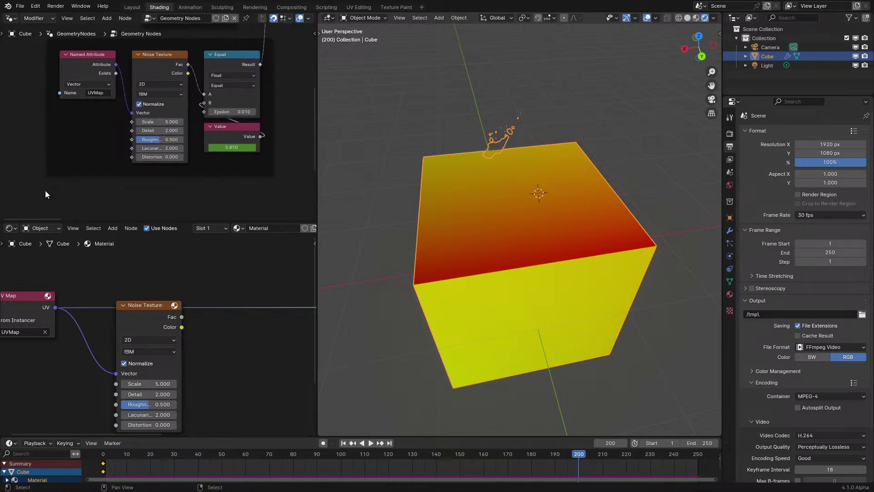
pyautogui.moveTo(69, 196); pyautogui.dragTo(242, 62)
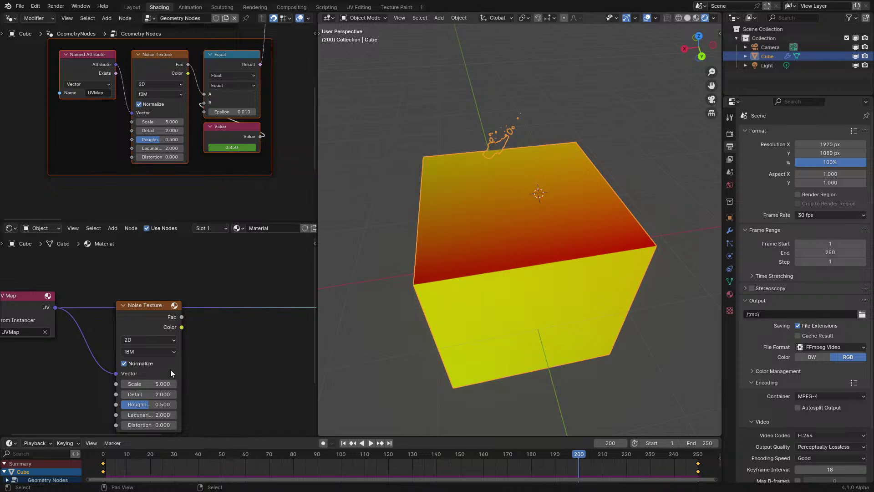
# Step: Keyframe the material's Value node at frame 250 with Linear interpolation and play the animation from frame 0
pyautogui.scroll(-2, 170, 370)
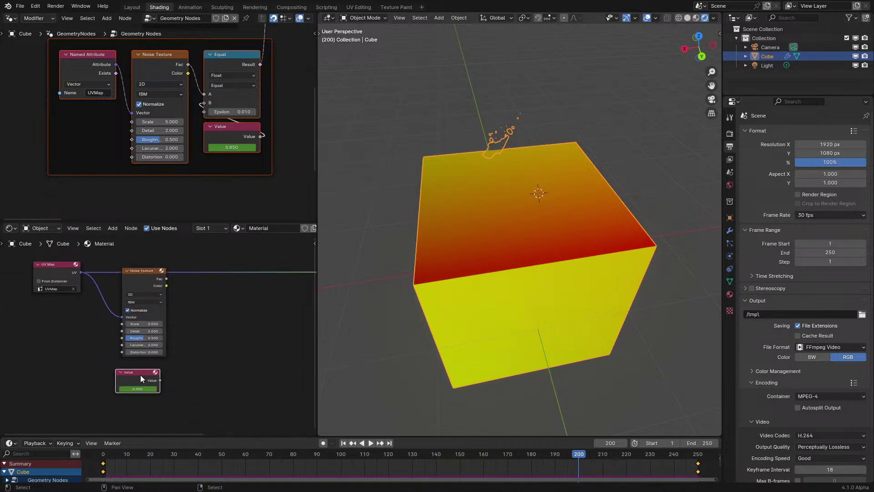
pyautogui.press('space')
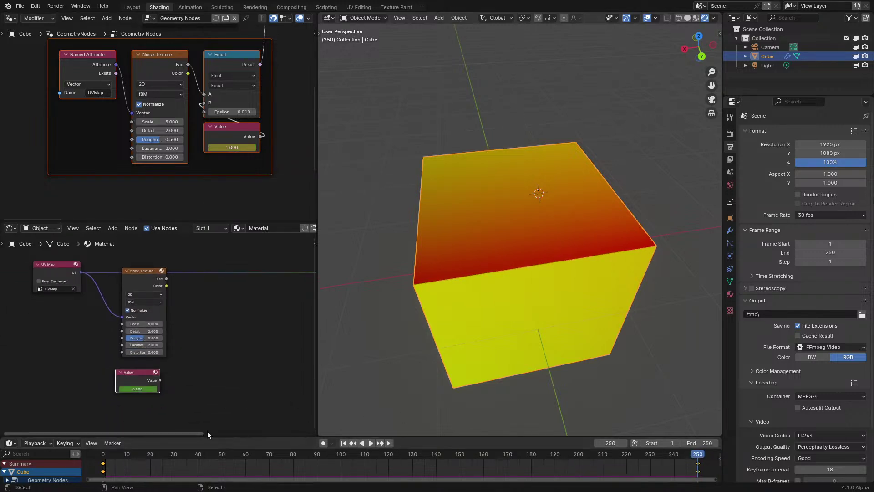
pyautogui.press('space')
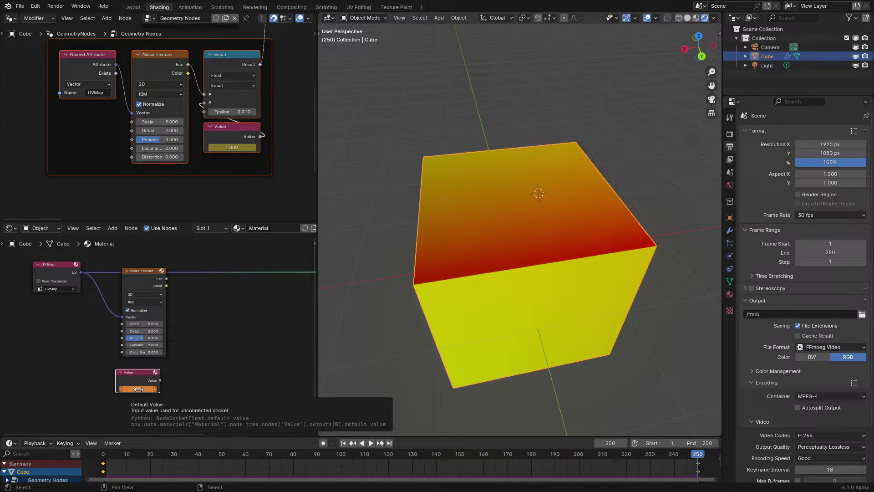
pyautogui.press('t')
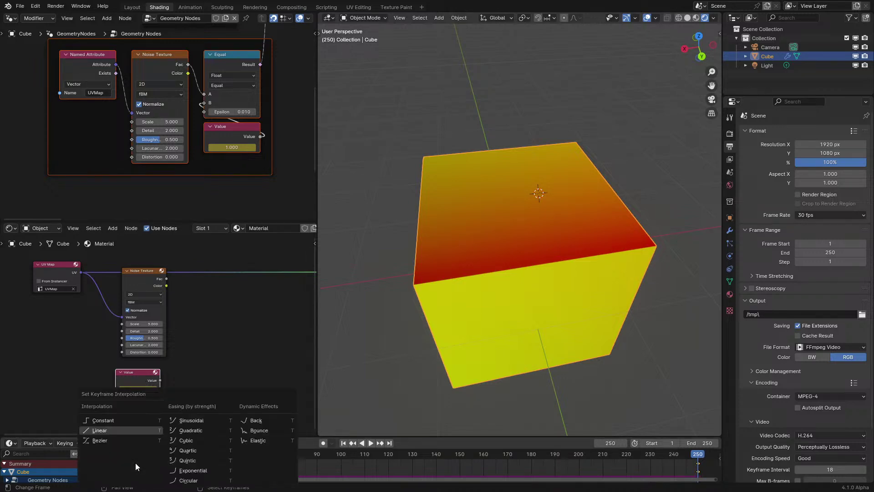
pyautogui.click(151, 430)
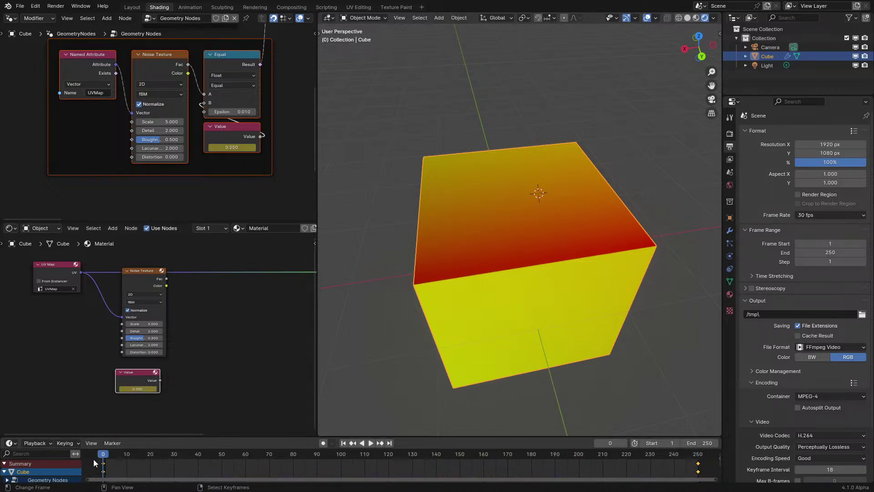
pyautogui.press('space')
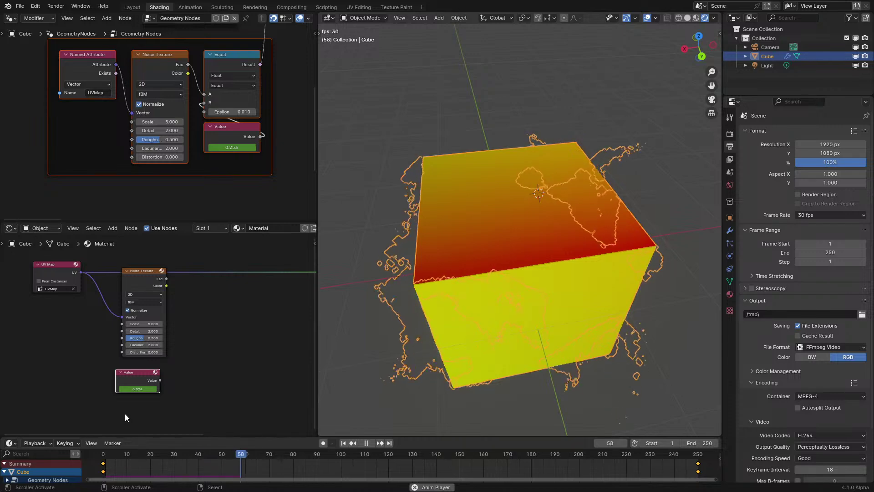
pyautogui.press('space')
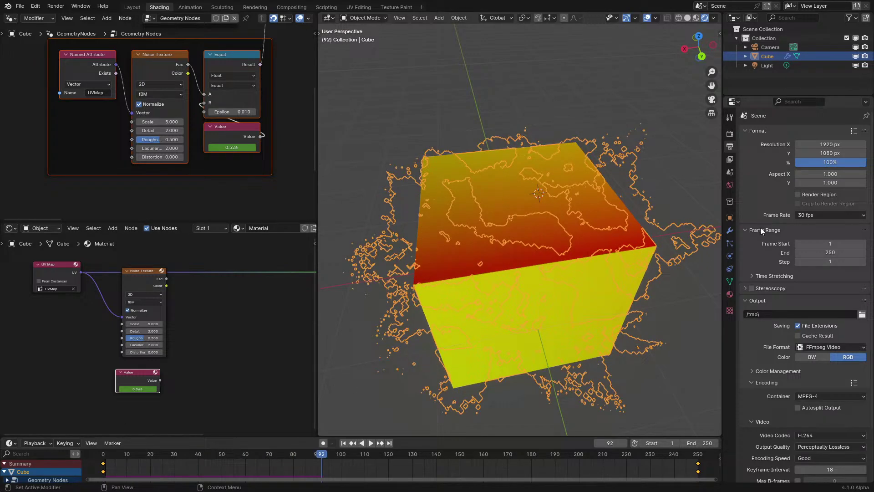
# Step: Display the cube's object properties and add an Attribute node between the Noise Texture and the Principled BSDF
pyautogui.click(729, 218)
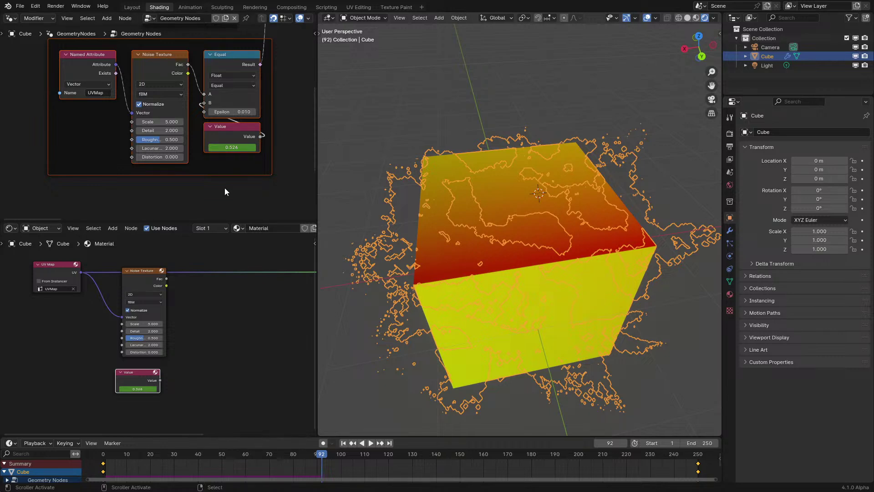
pyautogui.moveTo(25, 121); pyautogui.dragTo(101, 89, button='middle')
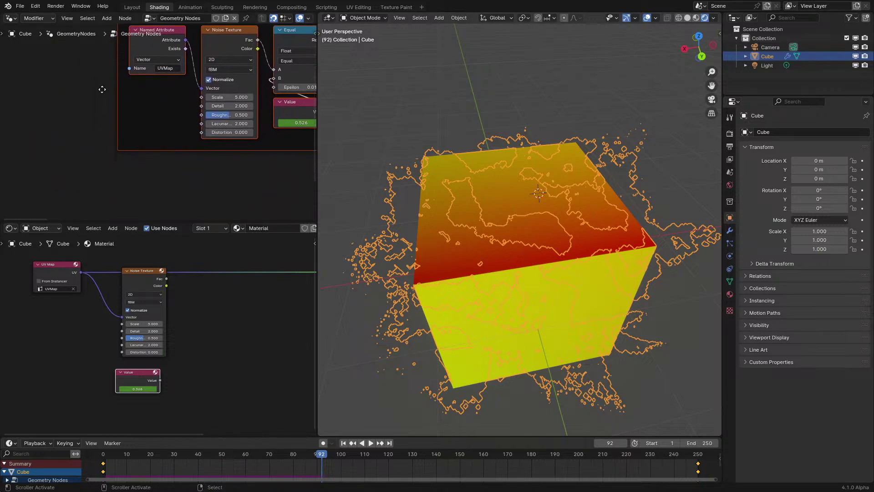
pyautogui.moveTo(203, 321); pyautogui.dragTo(147, 332, button='middle')
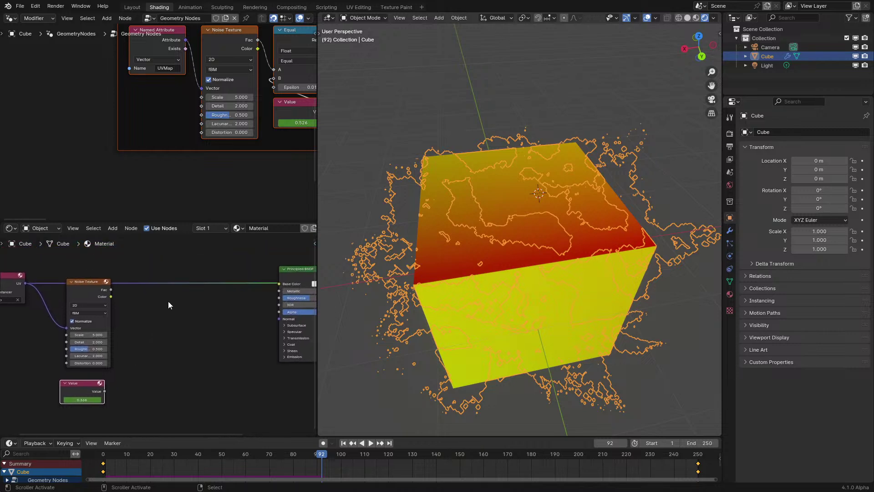
pyautogui.moveTo(96, 106); pyautogui.dragTo(66, 102, button='middle')
pyautogui.moveTo(194, 300); pyautogui.dragTo(178, 299, button='middle')
pyautogui.hotkey('shift', 'a')
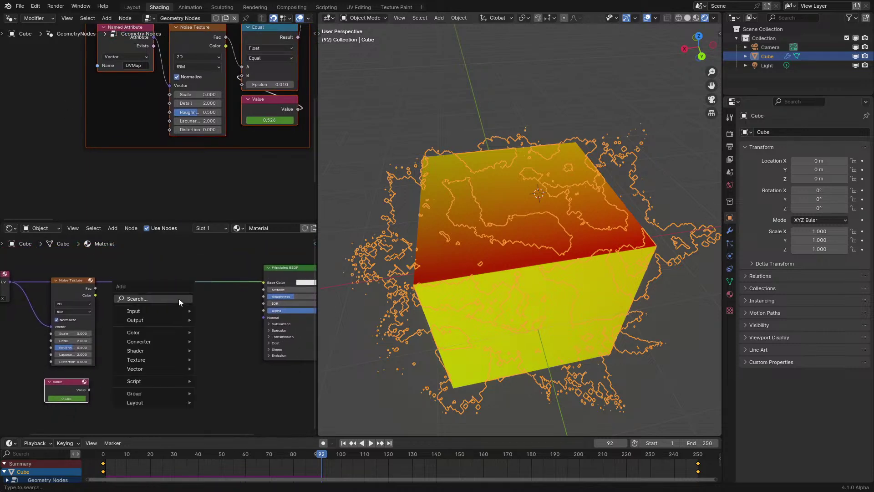
pyautogui.click(178, 298)
pyautogui.click(200, 333)
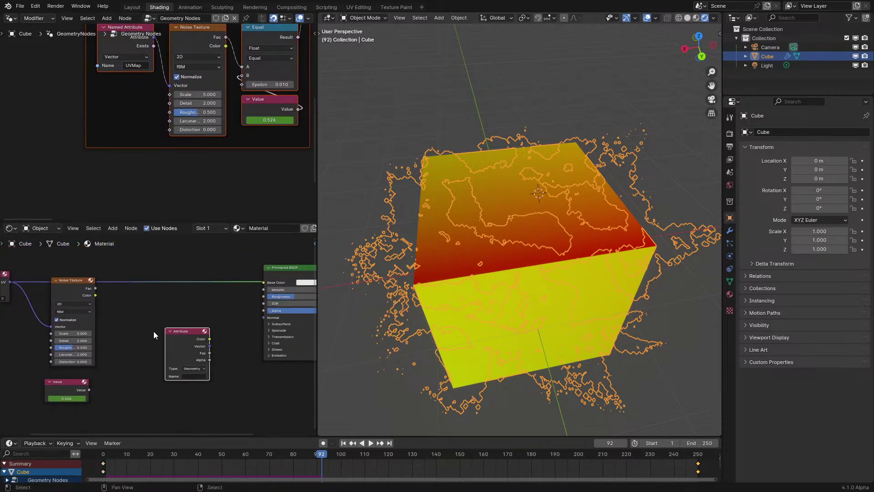
pyautogui.click(154, 331)
# Step: Set the Attribute node to type Object with the name color and preview its Color output on the cube
pyautogui.scroll(2, 154, 331)
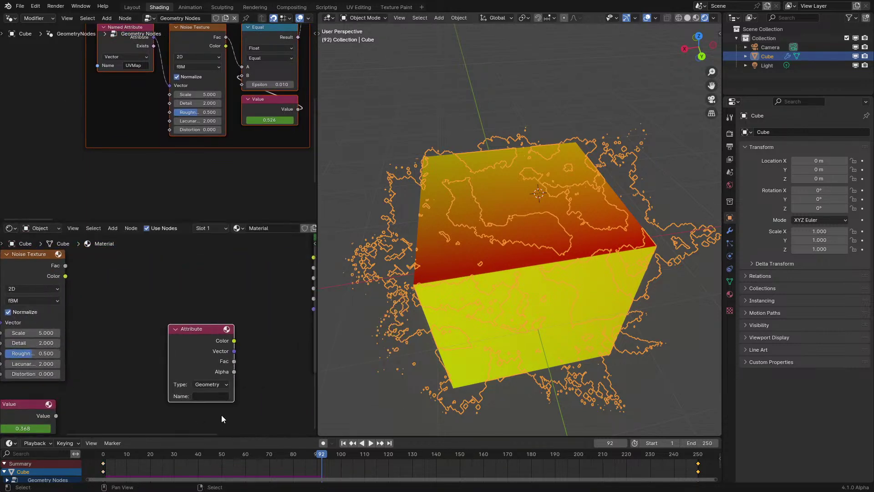
pyautogui.click(213, 393)
pyautogui.write('color')
pyautogui.moveTo(234, 340); pyautogui.dragTo(312, 320)
pyautogui.moveTo(569, 282); pyautogui.dragTo(600, 254, button='middle')
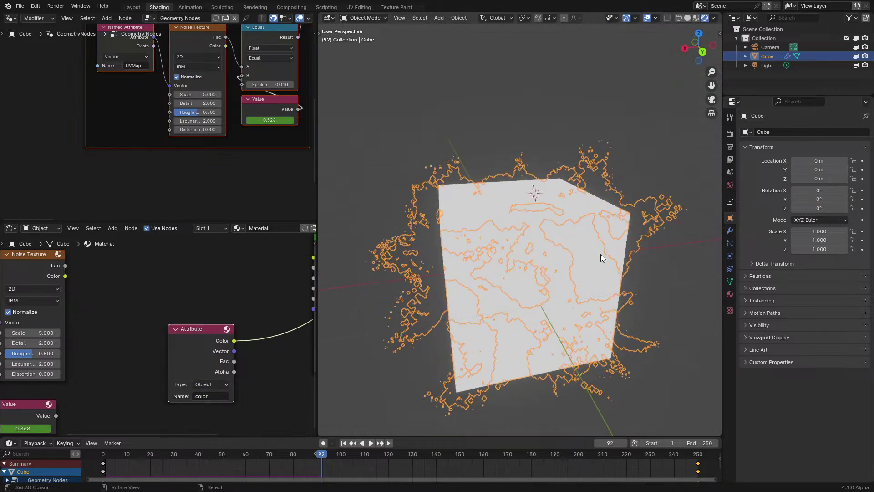
# Step: Add an Object Info node above the Attribute node
pyautogui.hotkey('shift', 'a')
pyautogui.write('obje')
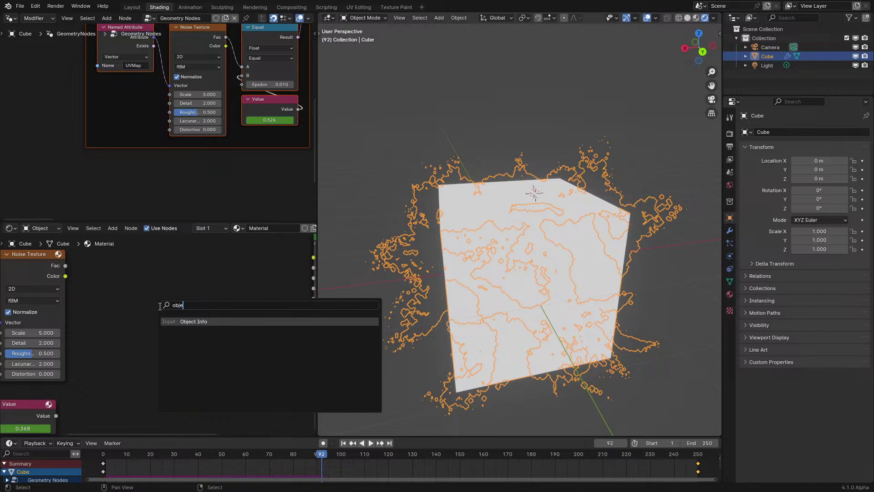
pyautogui.press('Return')
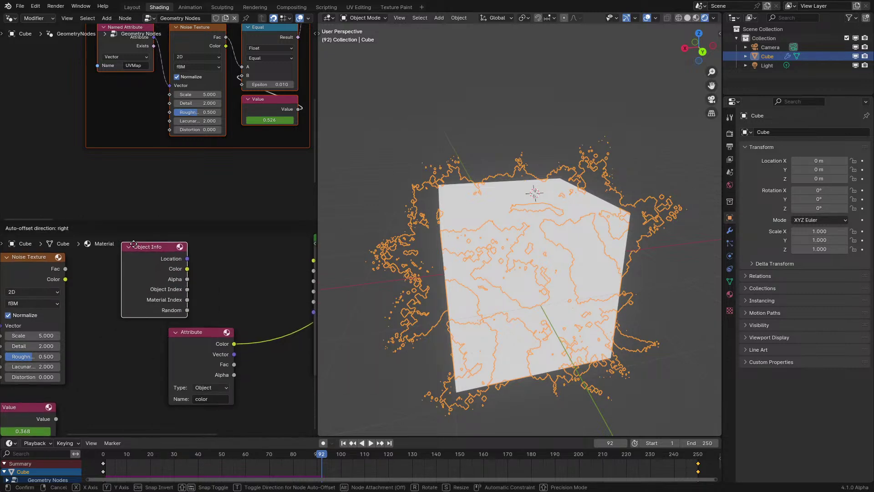
pyautogui.click(172, 296)
pyautogui.moveTo(172, 294); pyautogui.dragTo(137, 262, button='middle')
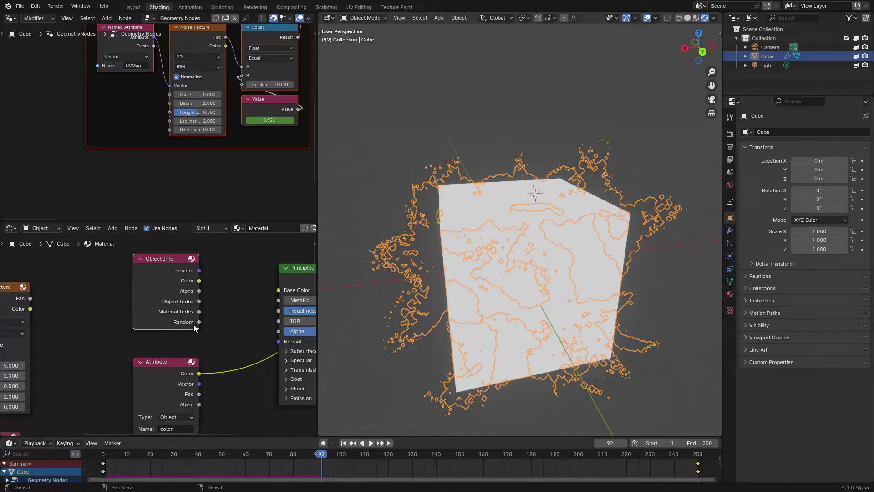
pyautogui.scroll(-7, 170, 83)
pyautogui.moveTo(170, 46); pyautogui.dragTo(306, 27, button='middle')
pyautogui.scroll(1, 165, 91)
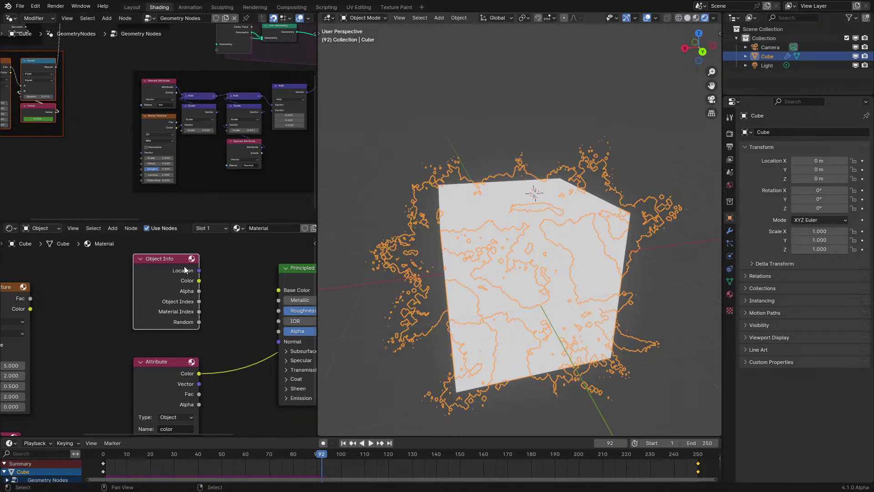
pyautogui.scroll(-1, 150, 166)
pyautogui.moveTo(142, 107); pyautogui.dragTo(132, 159, button='middle')
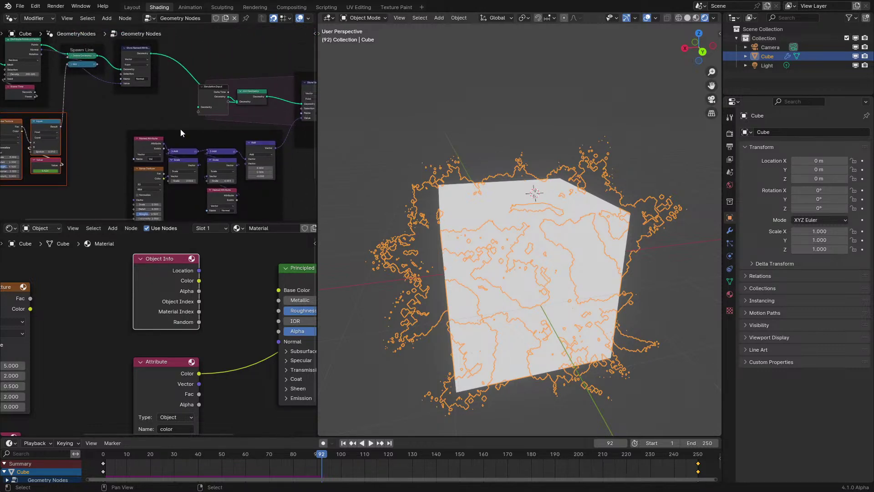
# Step: Change the Attribute node's name to scale and test it by temporarily scaling the cube along X
pyautogui.moveTo(176, 289); pyautogui.dragTo(181, 260, button='middle')
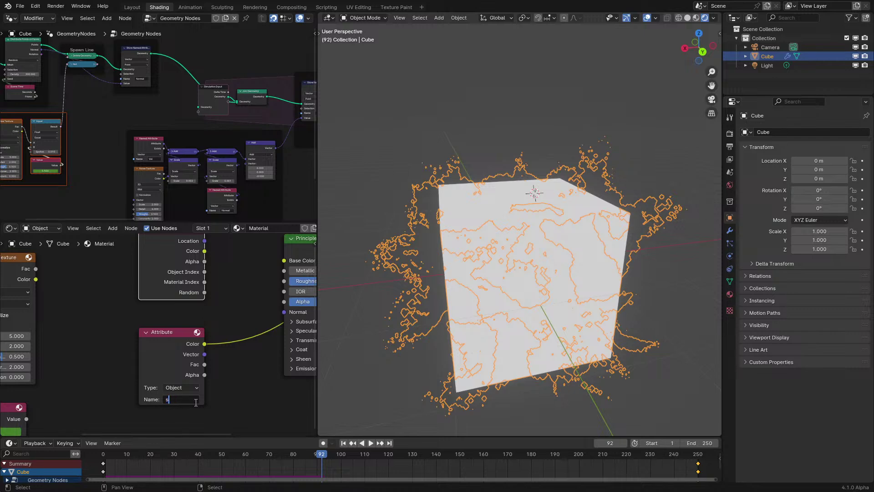
pyautogui.press('Return')
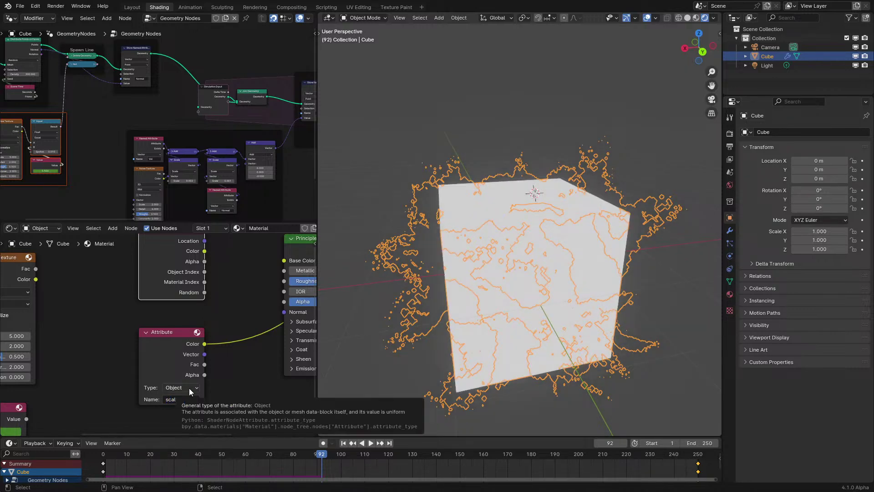
pyautogui.press('s')
pyautogui.press('x')
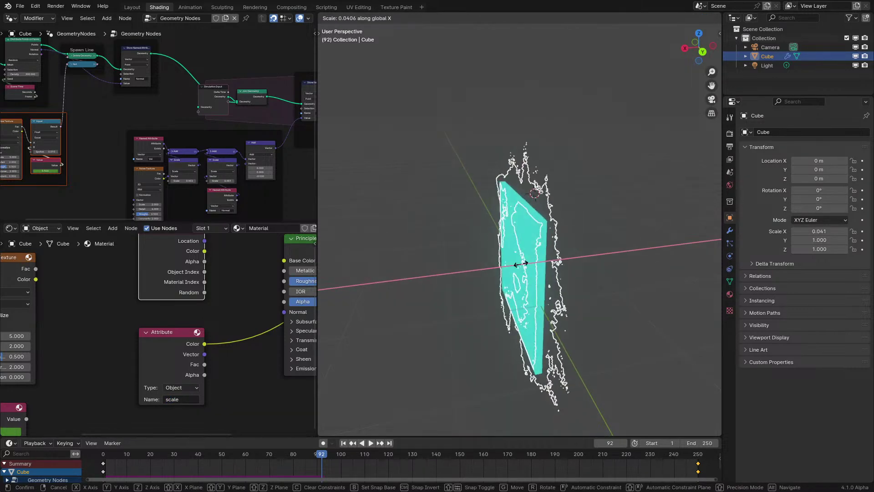
pyautogui.press('Escape')
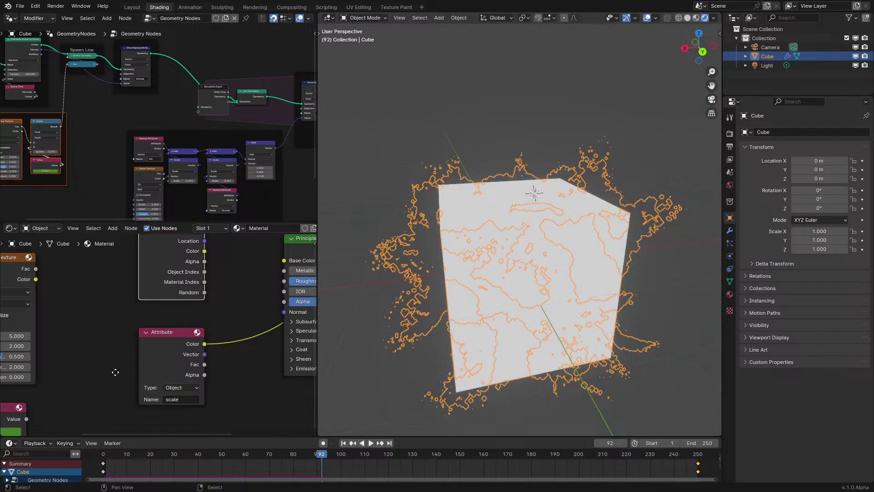
# Step: Compare the outputs of the Object Info node with the outputs and settings of the Attribute node
pyautogui.moveTo(116, 372); pyautogui.dragTo(112, 413, button='middle')
pyautogui.scroll(2, 164, 324)
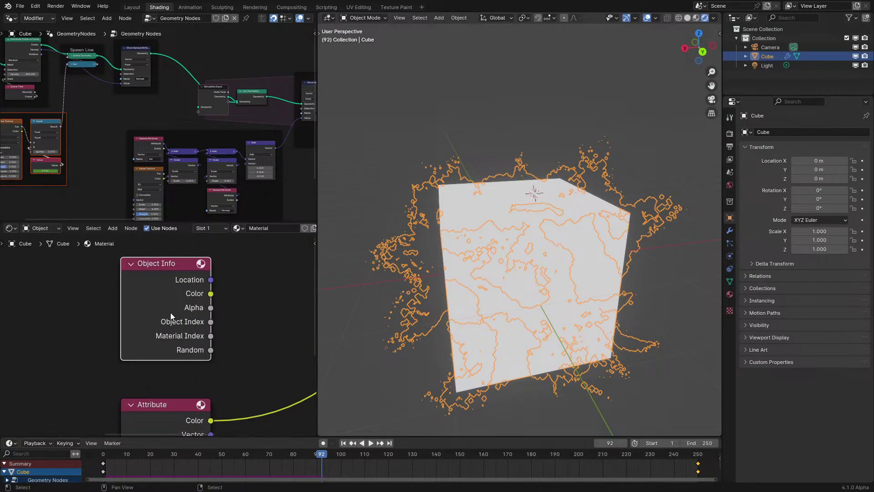
pyautogui.press('g')
pyautogui.rightClick(153, 299)
pyautogui.moveTo(190, 348); pyautogui.dragTo(206, 242, button='middle')
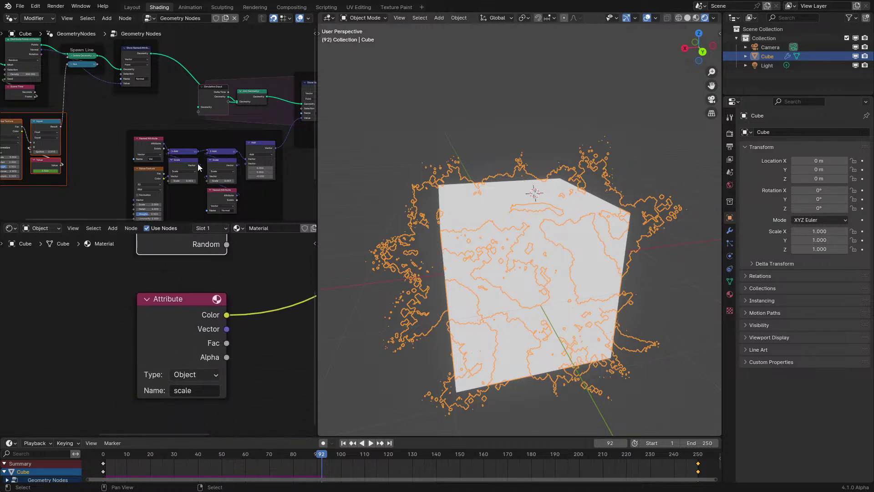
pyautogui.moveTo(174, 325); pyautogui.dragTo(206, 259, button='middle')
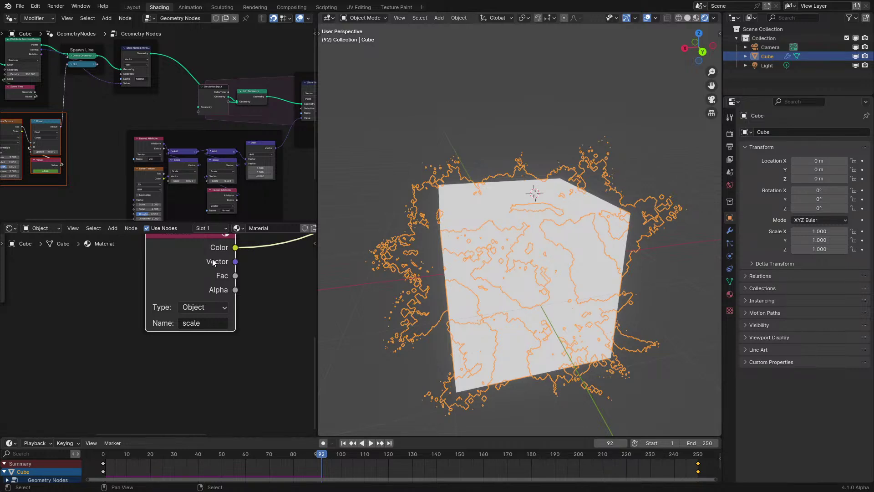
pyautogui.moveTo(212, 258); pyautogui.dragTo(218, 258, button='middle')
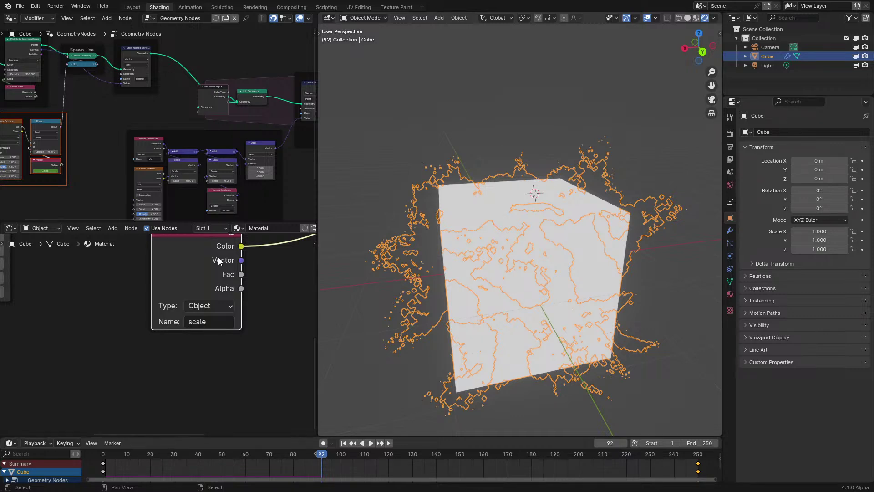
pyautogui.scroll(-2, 218, 257)
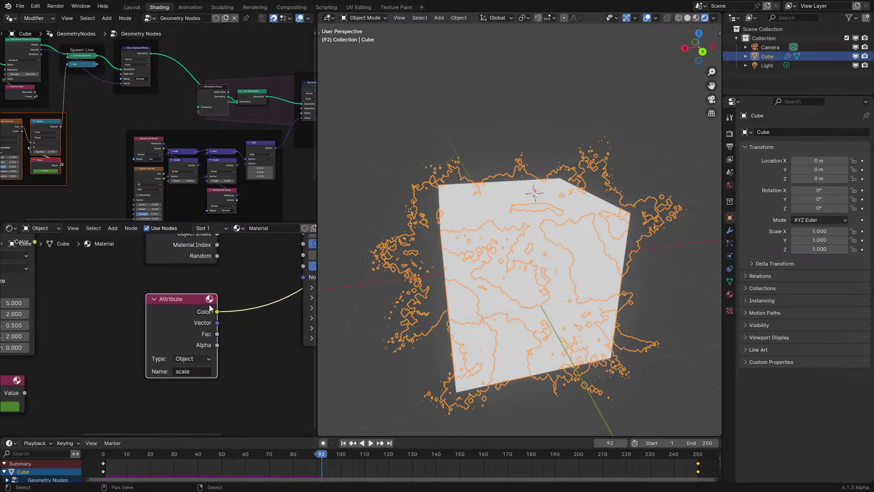
pyautogui.moveTo(209, 304)
pyautogui.mouseDown()
pyautogui.moveTo(192, 325)
pyautogui.moveTo(237, 261)
pyautogui.moveTo(211, 312)
pyautogui.moveTo(202, 304)
pyautogui.mouseUp()
pyautogui.moveTo(194, 273); pyautogui.dragTo(168, 349, button='middle')
pyautogui.moveTo(147, 300); pyautogui.dragTo(134, 278)
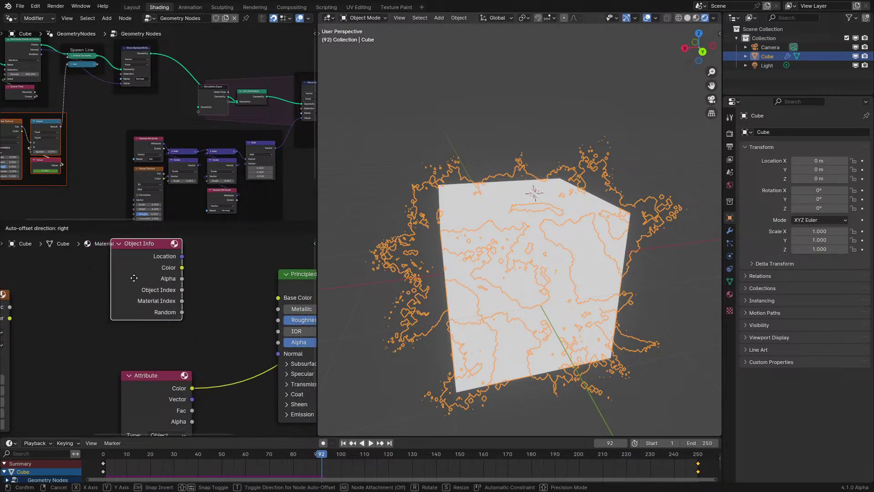
pyautogui.rightClick(134, 277)
# Step: Duplicate the scale Attribute node below the original, name the copy rotation_euler and preview its Color output on the cube
pyautogui.moveTo(157, 348); pyautogui.dragTo(171, 260, button='middle')
pyautogui.click(181, 308)
pyautogui.moveTo(181, 311); pyautogui.dragTo(176, 246, button='middle')
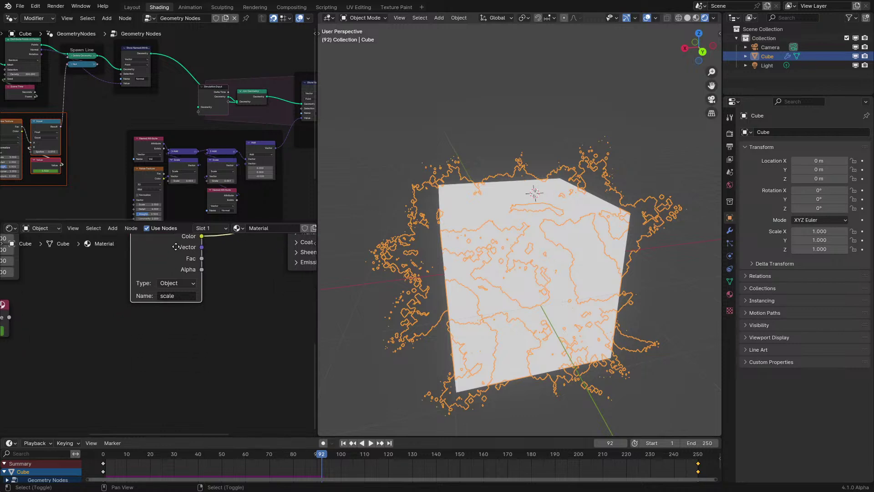
pyautogui.hotkey('shift', 'd')
pyautogui.click(177, 359)
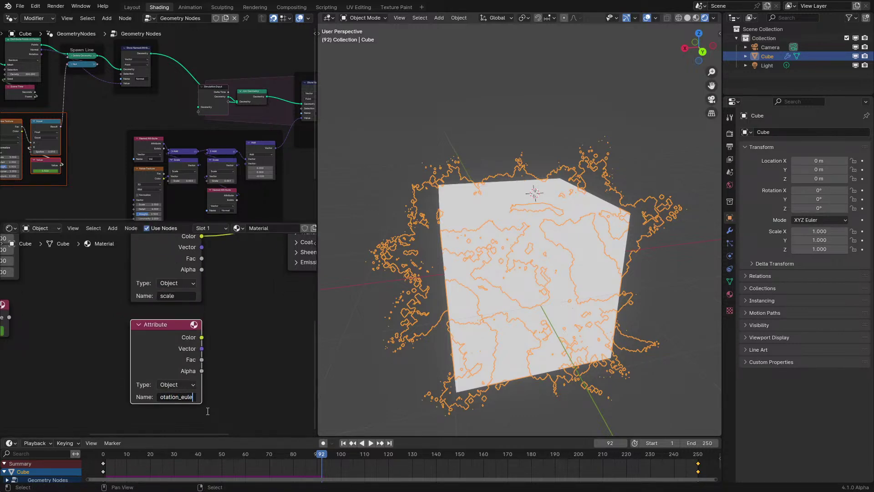
pyautogui.keyDown('ctrl'); pyautogui.keyDown('shift'); pyautogui.click(172, 350); pyautogui.keyUp('shift'); pyautogui.keyUp('ctrl')
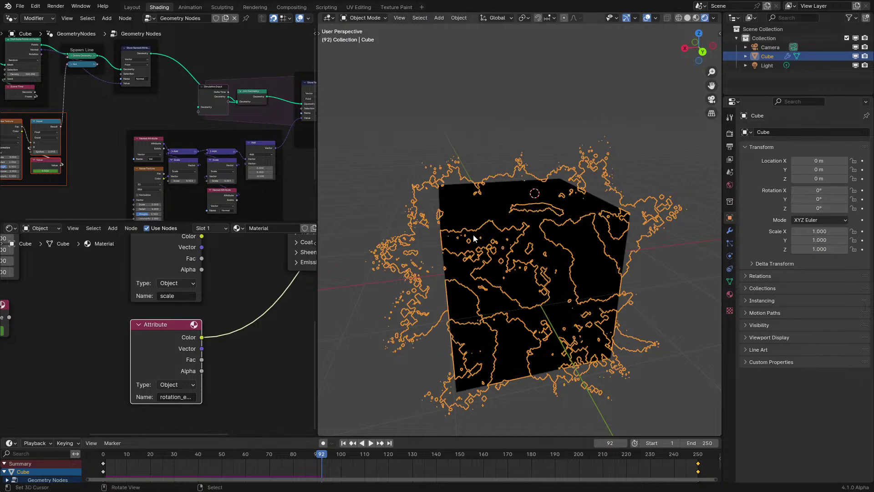
# Step: Test the rotation_euler attribute by temporarily rotating the cube freely and about the X axis while the animation plays
pyautogui.press('Right')
pyautogui.press('Right')
pyautogui.press('Right')
pyautogui.press('Right')
pyautogui.press('Right')
pyautogui.press('Right')
pyautogui.press('Right')
pyautogui.press('Right')
pyautogui.press('space')
pyautogui.press('r')
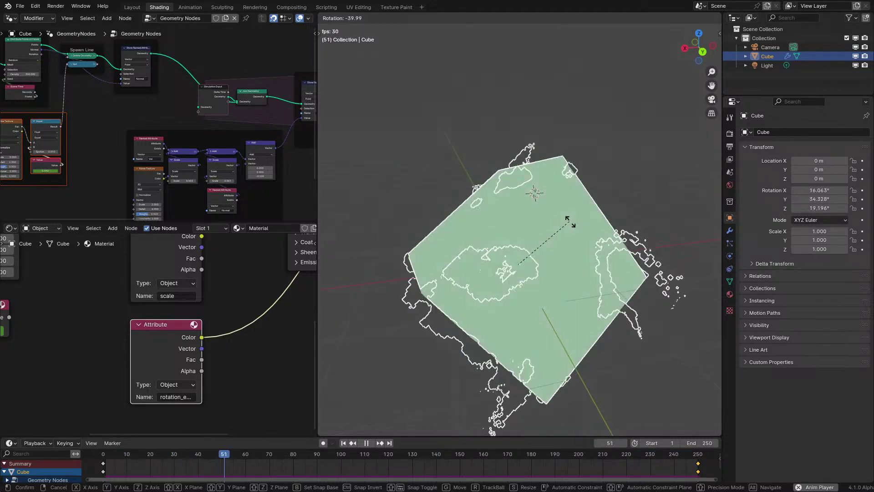
pyautogui.press('x')
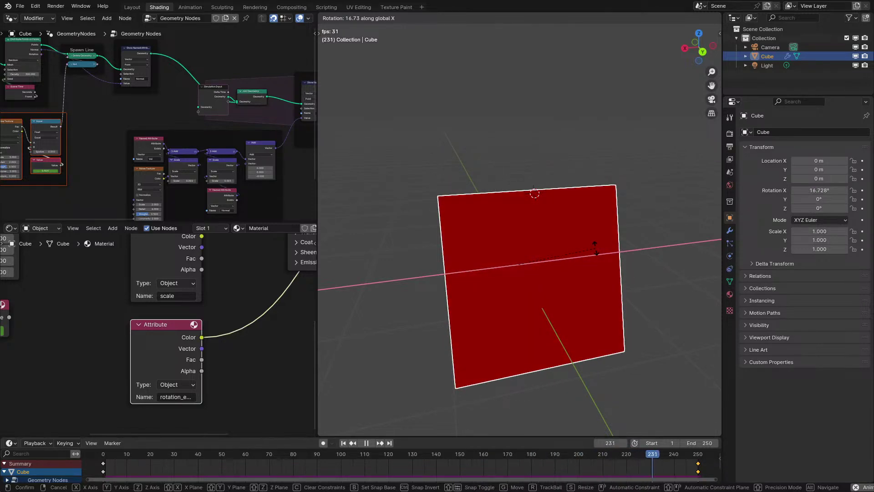
pyautogui.press('r')
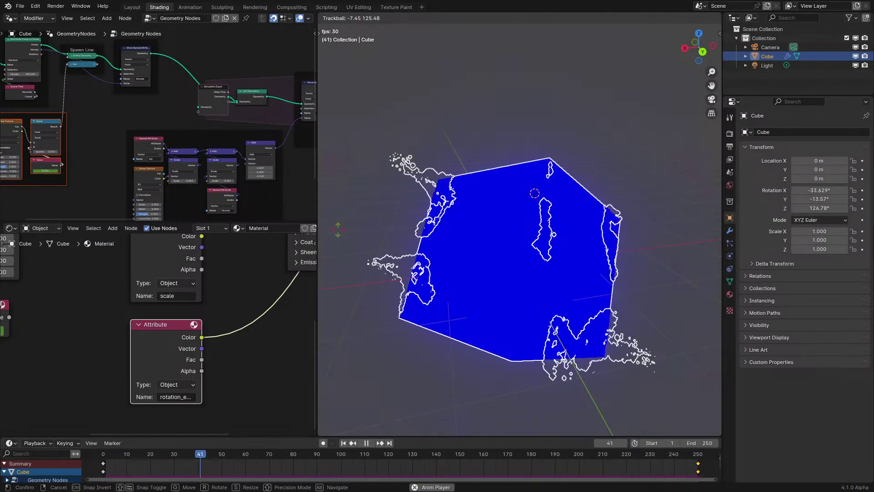
pyautogui.rightClick(337, 230)
# Step: Expand the cube's Relations settings and stop the animation playback
pyautogui.click(804, 264)
pyautogui.click(801, 265)
pyautogui.click(771, 277)
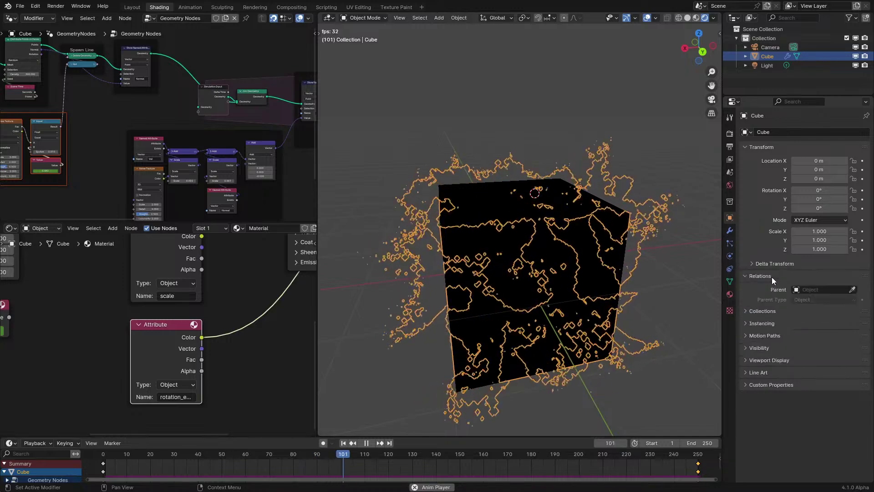
pyautogui.moveTo(515, 292); pyautogui.dragTo(495, 269, button='middle')
pyautogui.press('space')
# Step: Add a mesh plane and move it beside the cube, to about X 2.14 m, Y -0.86 m, Z 0.77 m
pyautogui.hotkey('shift', 'a')
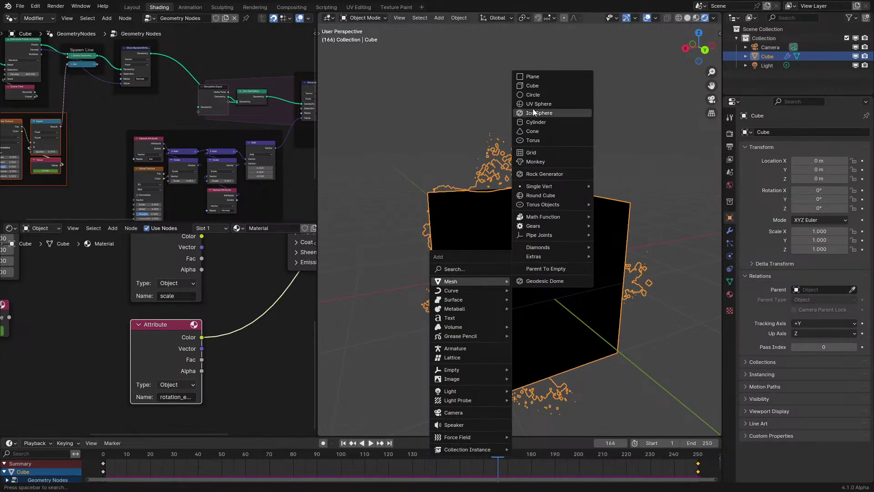
pyautogui.click(543, 76)
pyautogui.press('g')
pyautogui.click(590, 227)
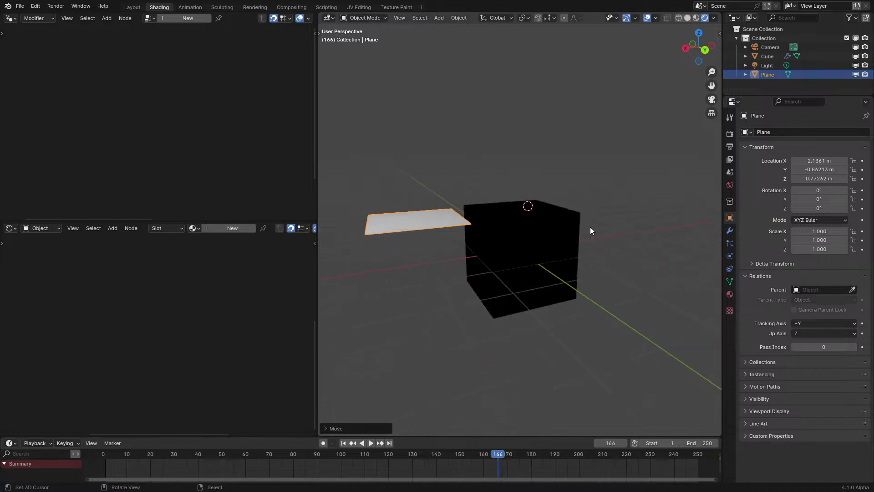
pyautogui.moveTo(590, 227); pyautogui.dragTo(582, 253, button='middle')
pyautogui.press('r')
pyautogui.press('x')
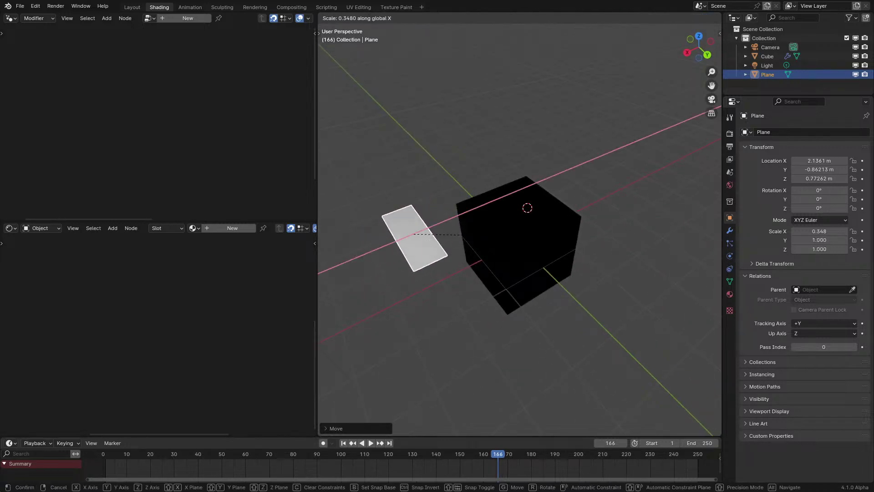
pyautogui.press('Escape')
# Step: Move the plane to about X 1.98 m, Y -1.15 m, Z 1.14 m and parent the cube to it using the Object option
pyautogui.press('g')
pyautogui.click(478, 214)
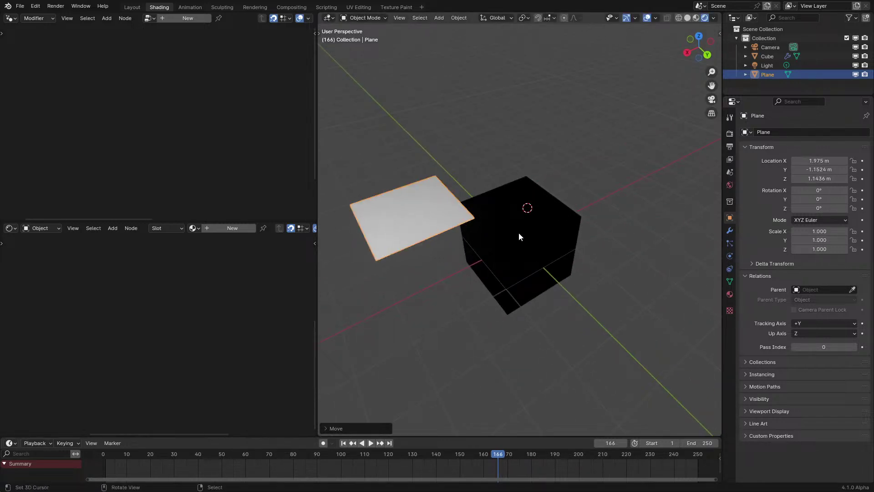
pyautogui.rightClick(518, 232)
pyautogui.keyDown('shift'); pyautogui.rightClick(416, 216); pyautogui.keyUp('shift')
pyautogui.hotkey('ctrl', 'p')
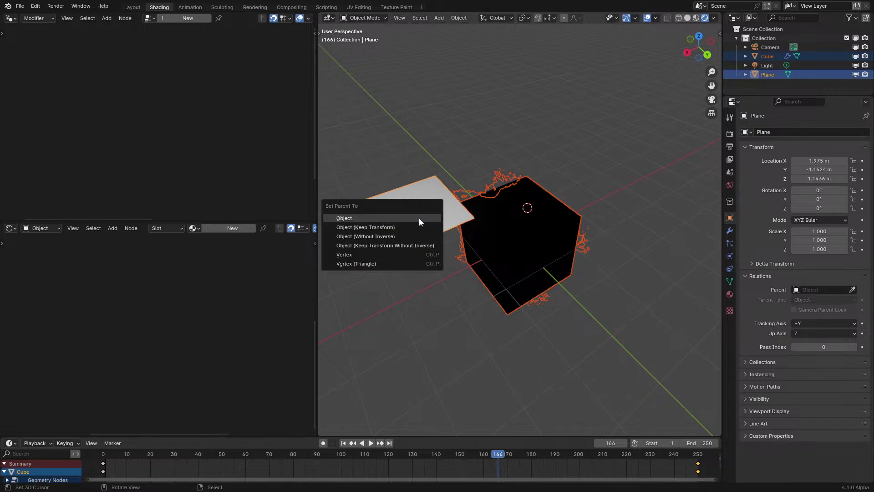
pyautogui.click(419, 217)
# Step: Change the lower Attribute node's name on the cube's material to parent.location
pyautogui.rightClick(507, 280)
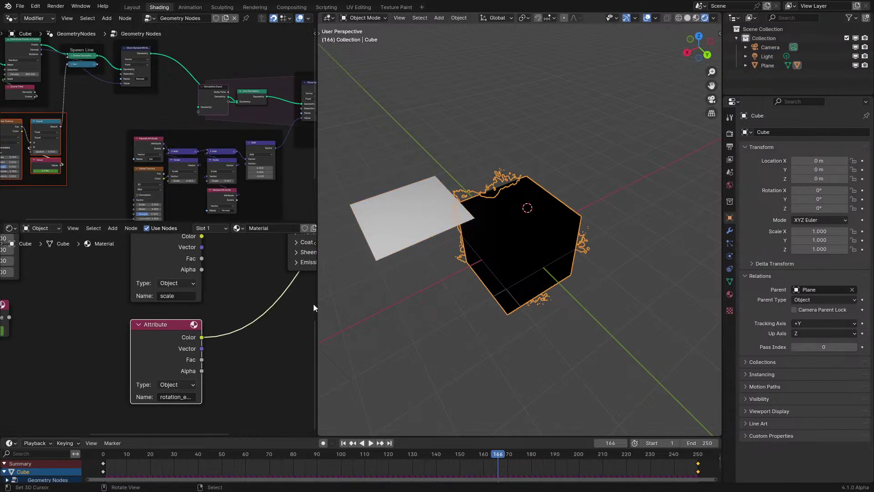
pyautogui.moveTo(188, 354); pyautogui.dragTo(162, 310, button='middle')
pyautogui.moveTo(160, 306); pyautogui.dragTo(100, 324)
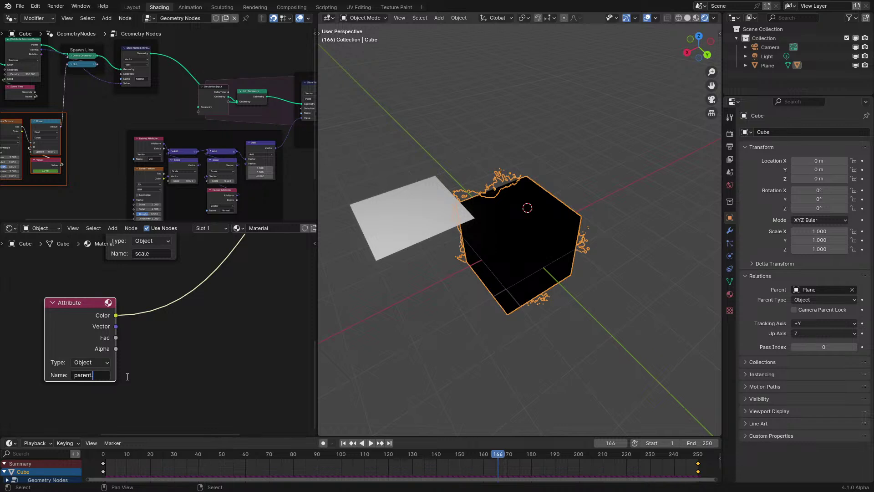
pyautogui.press('Return')
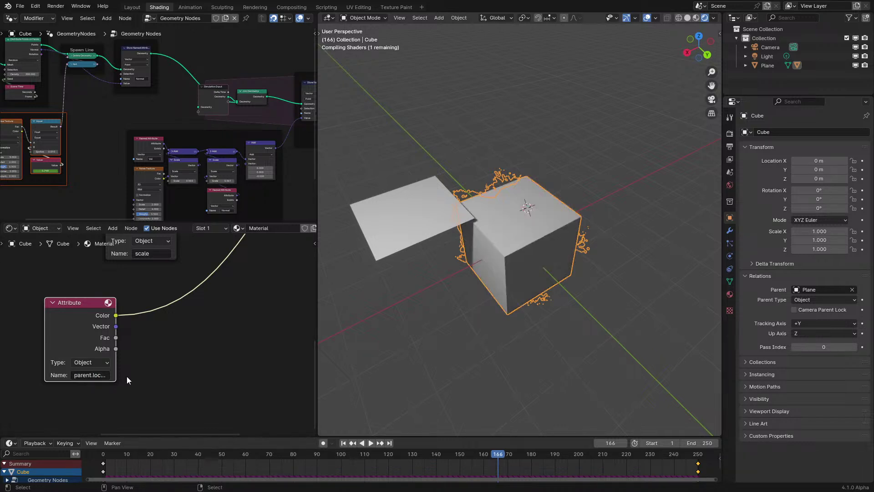
# Step: Test the parent.location attribute by temporarily moving and rotating the parent plane, and by temporarily moving the cube itself
pyautogui.click(365, 239)
pyautogui.press('g')
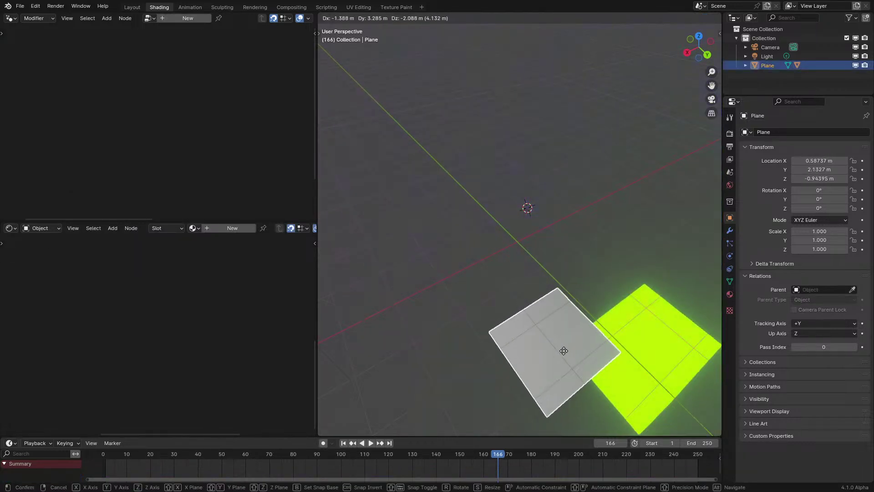
pyautogui.rightClick(478, 195)
pyautogui.press('r')
pyautogui.press('r')
pyautogui.press('Escape')
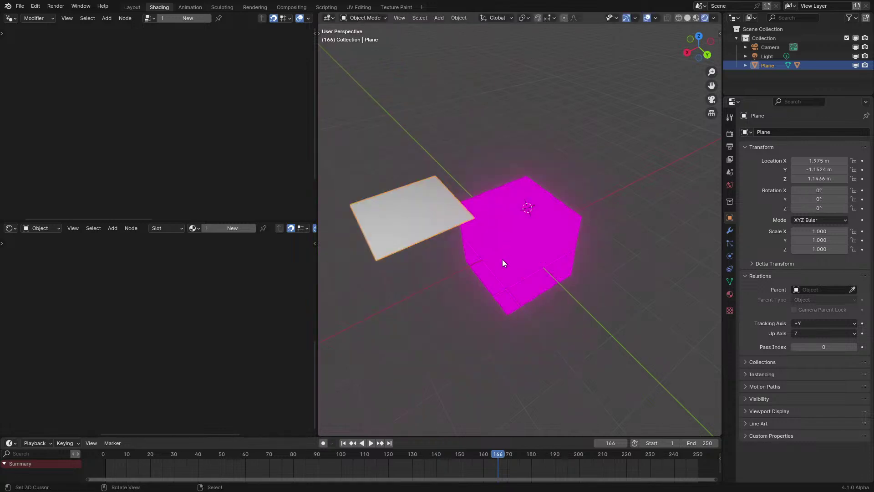
pyautogui.click(501, 259)
pyautogui.press('g')
pyautogui.press('Escape')
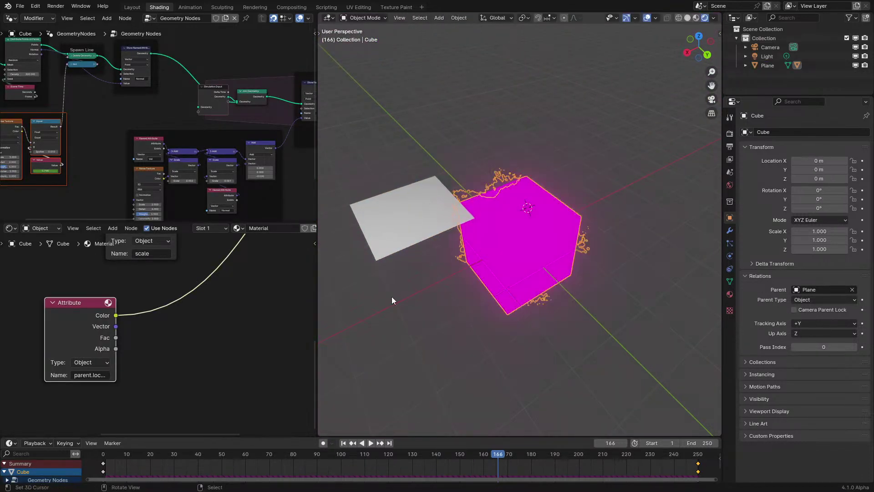
pyautogui.click(384, 208)
pyautogui.click(533, 252)
pyautogui.click(416, 228)
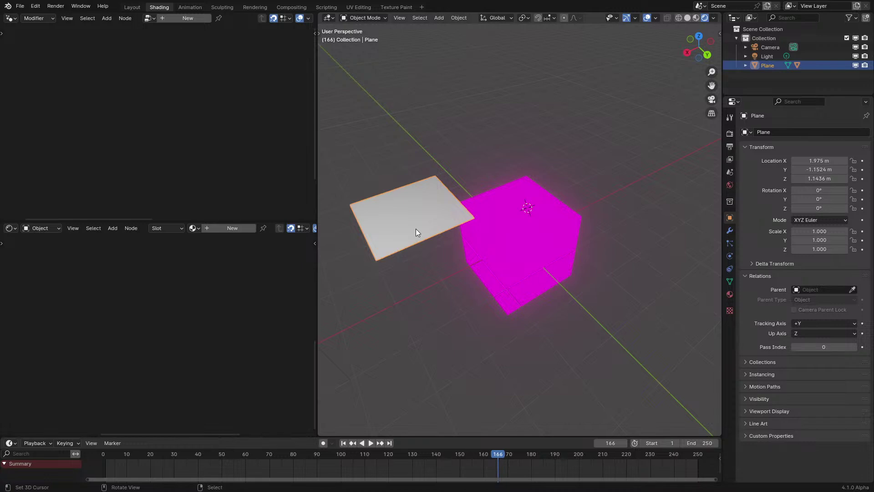
pyautogui.click(465, 242)
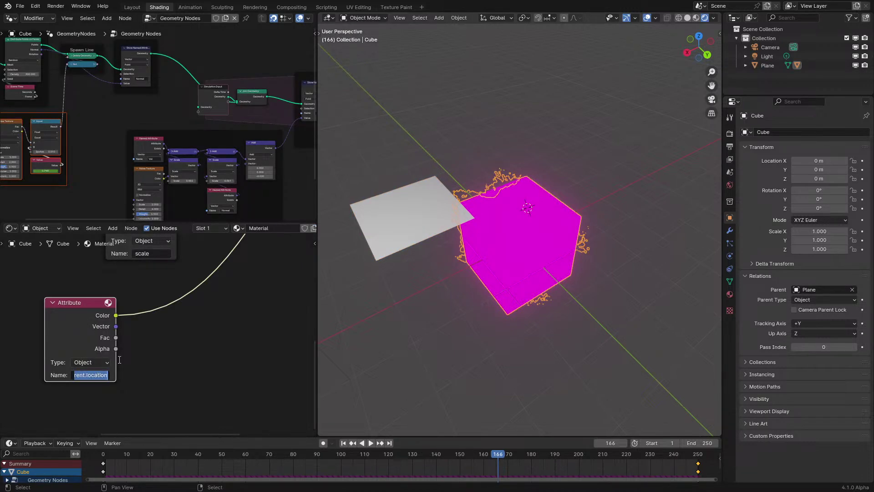
# Step: Delete both Attribute nodes from the cube's material
pyautogui.moveTo(92, 164); pyautogui.dragTo(156, 144, button='middle')
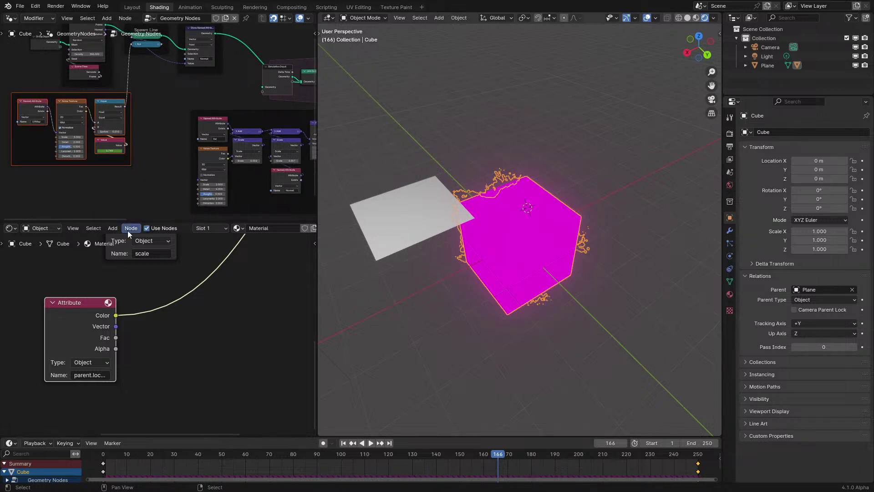
pyautogui.scroll(-4, 98, 287)
pyautogui.moveTo(98, 266); pyautogui.dragTo(148, 337)
pyautogui.press('x')
pyautogui.press('Home')
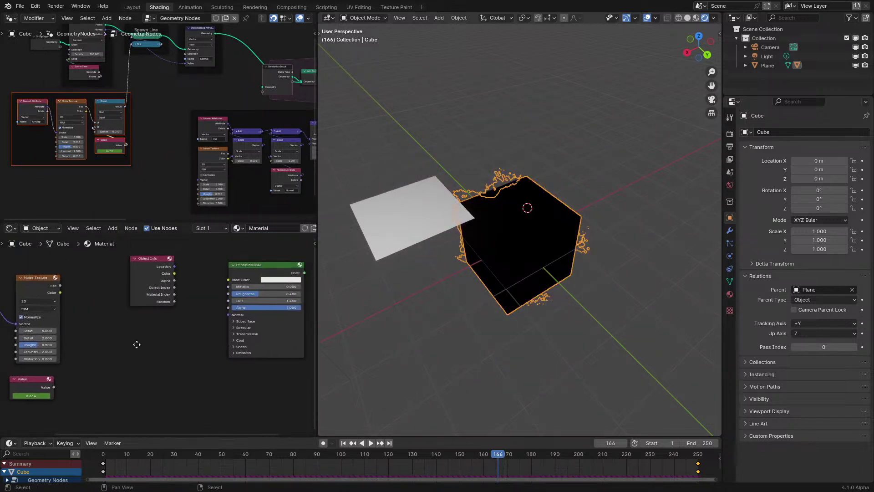
# Step: Add a Math node set to Compare, fed by the Noise Texture node's Fac output
pyautogui.moveTo(78, 294); pyautogui.dragTo(200, 290, button='middle')
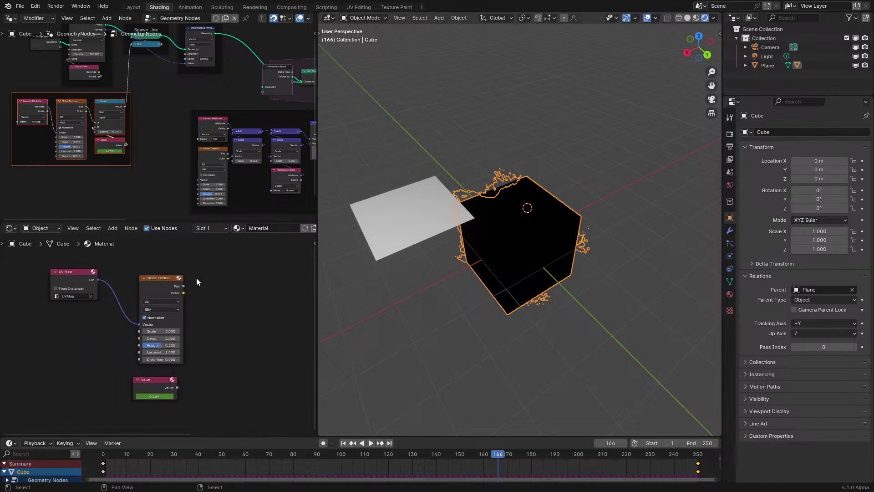
pyautogui.moveTo(157, 286); pyautogui.dragTo(196, 311)
pyautogui.scroll(4, 151, 264)
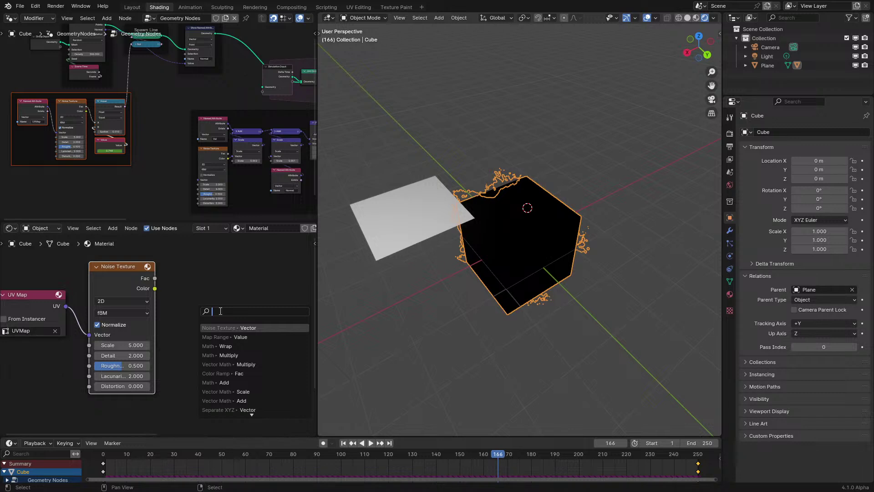
pyautogui.write('comp')
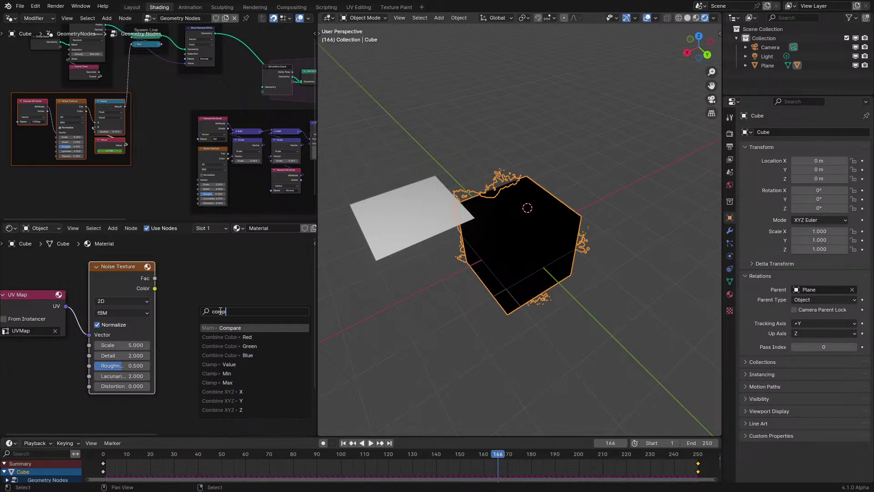
pyautogui.press('Return')
pyautogui.click(219, 301)
# Step: Connect the animated Value node to the Compare node's second Value input and set Epsilon to 0.010
pyautogui.moveTo(203, 369); pyautogui.dragTo(200, 305, button='middle')
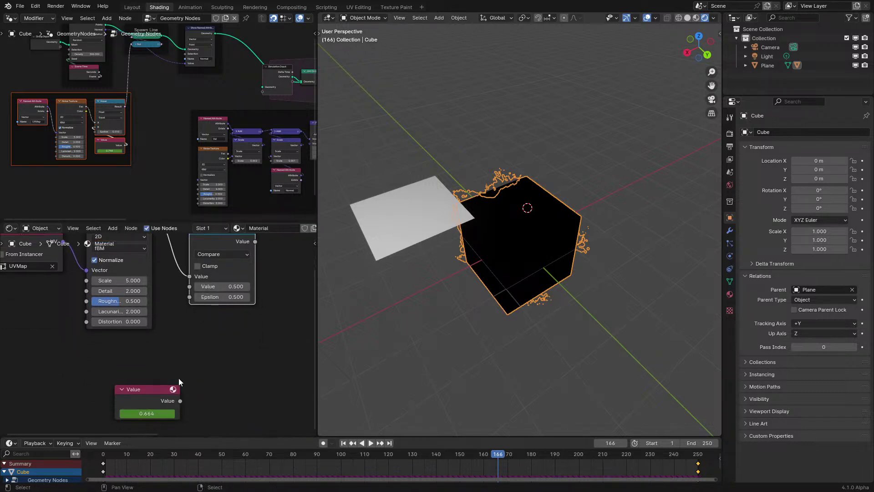
pyautogui.moveTo(153, 386); pyautogui.dragTo(180, 288)
pyautogui.scroll(3, 99, 136)
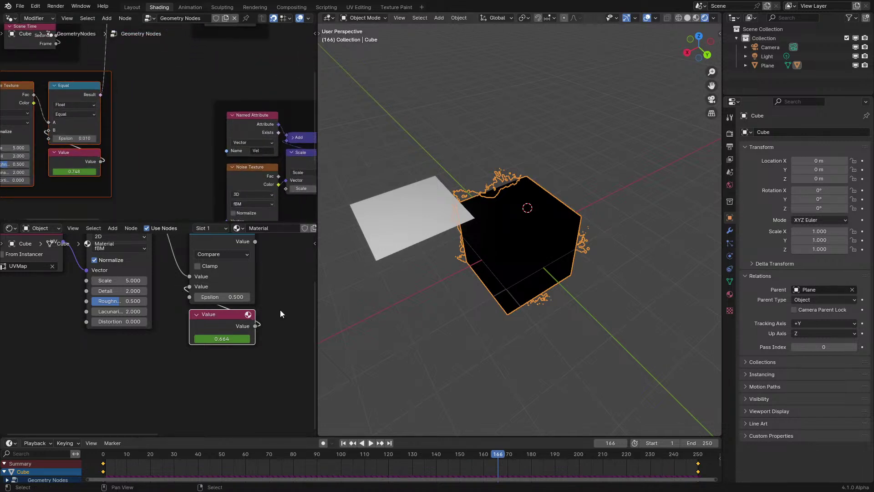
pyautogui.click(227, 298)
pyautogui.press('Return')
# Step: Preview the Compare node's Value output on the cube and play the animation from the start
pyautogui.scroll(-2, 241, 287)
pyautogui.moveTo(242, 278); pyautogui.dragTo(239, 303, button='middle')
pyautogui.moveTo(179, 386)
pyautogui.mouseDown()
pyautogui.moveTo(236, 297)
pyautogui.moveTo(209, 272)
pyautogui.mouseUp()
pyautogui.press('g')
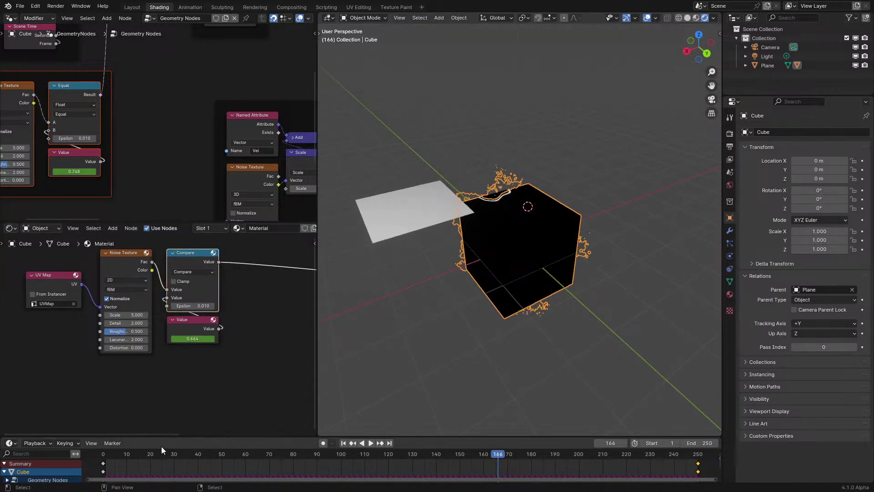
pyautogui.moveTo(121, 454); pyautogui.dragTo(84, 465)
pyautogui.press('space')
pyautogui.scroll(4, 542, 279)
pyautogui.moveTo(542, 271); pyautogui.dragTo(579, 250, button='middle')
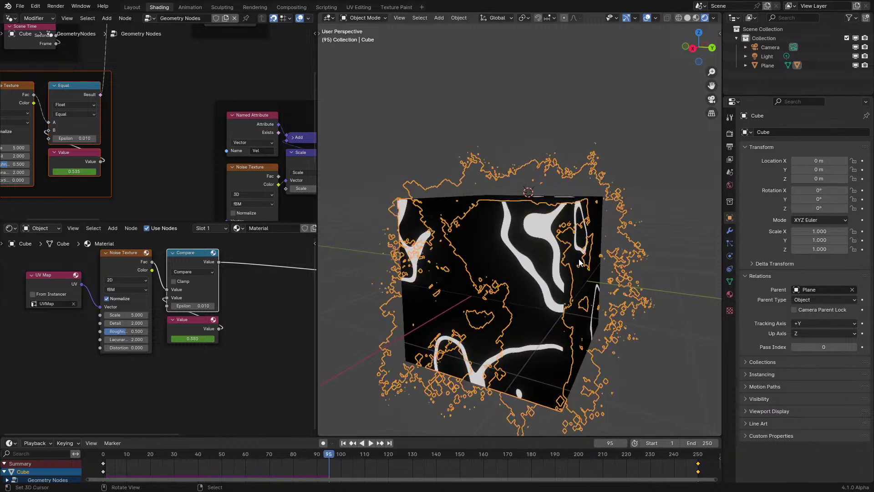
# Step: Set the interpolation of the material Value node's keyframes to Linear
pyautogui.press('t')
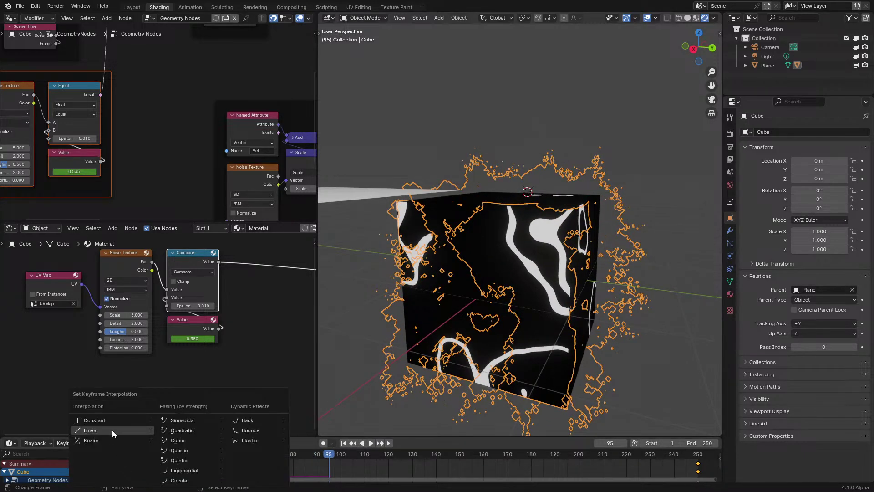
pyautogui.click(112, 430)
pyautogui.click(197, 317)
pyautogui.press('r')
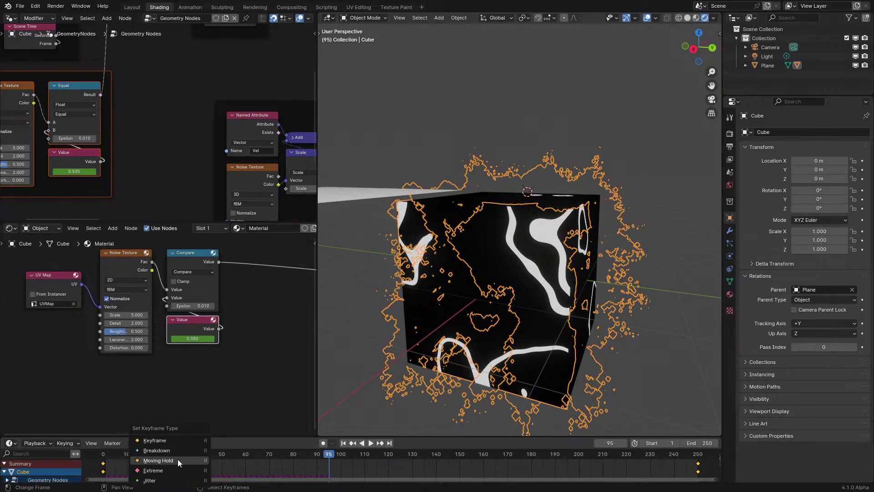
pyautogui.click(178, 460)
pyautogui.press('t')
pyautogui.click(118, 434)
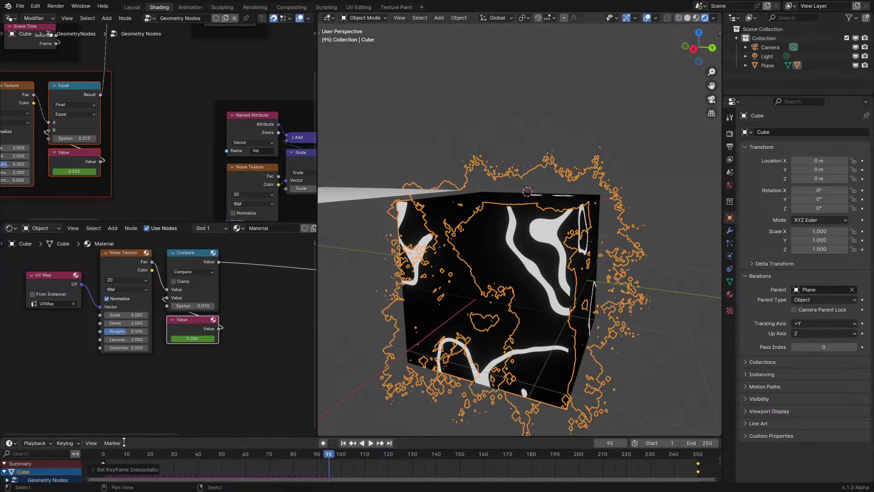
# Step: Return to frame 0 and replay the animation to compare the shader pattern with the geometry lines
pyautogui.click(87, 468)
pyautogui.click(100, 456)
pyautogui.hotkey('shift', 'Left')
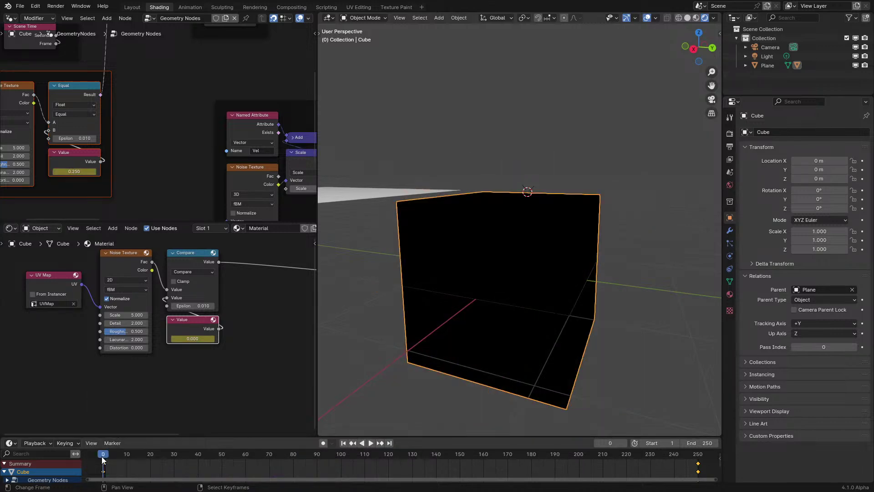
pyautogui.press('space')
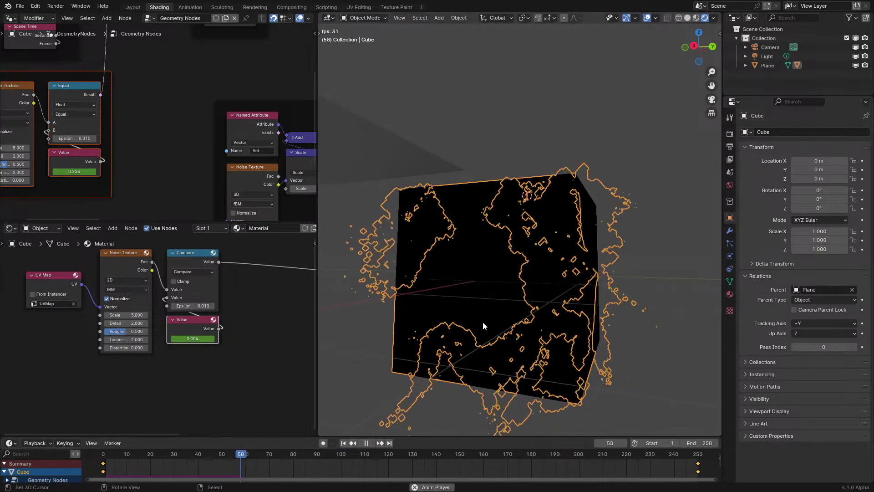
# Step: Stop the playback, compare the geometry and material Value nodes' animated values, and return to frame 0
pyautogui.press('space')
pyautogui.scroll(2, 203, 332)
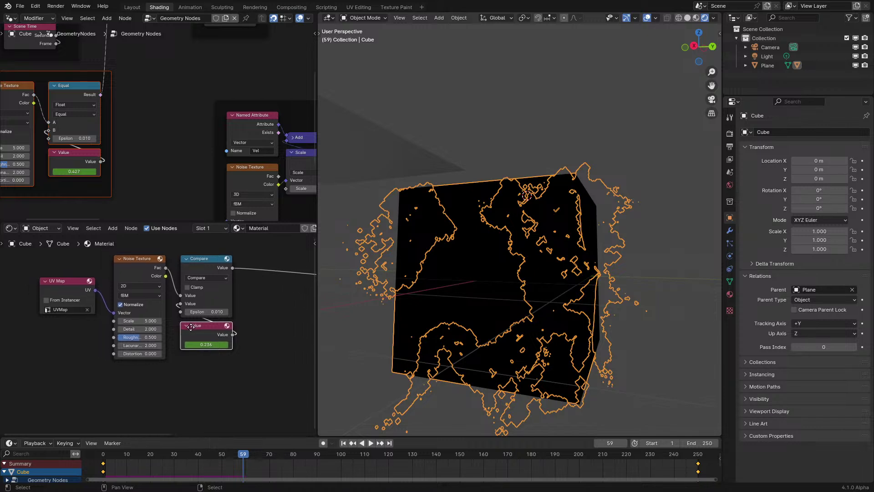
pyautogui.scroll(1, 202, 339)
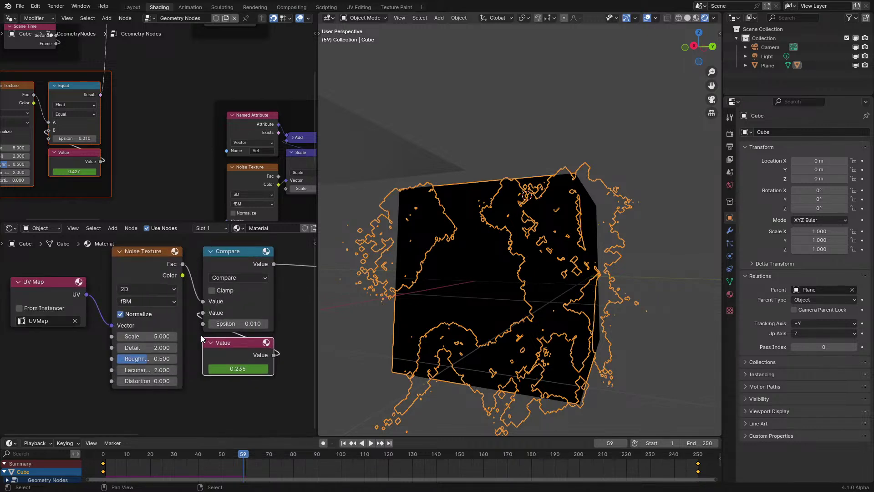
pyautogui.click(68, 163)
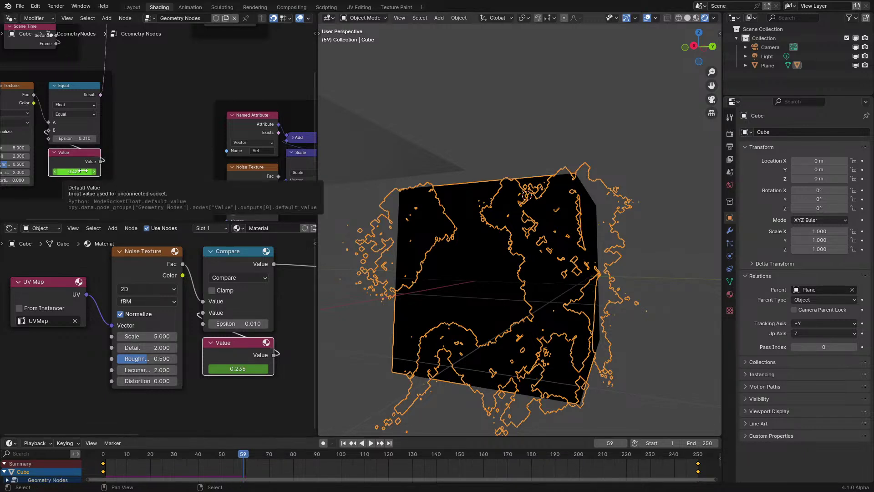
pyautogui.click(91, 466)
pyautogui.press('space')
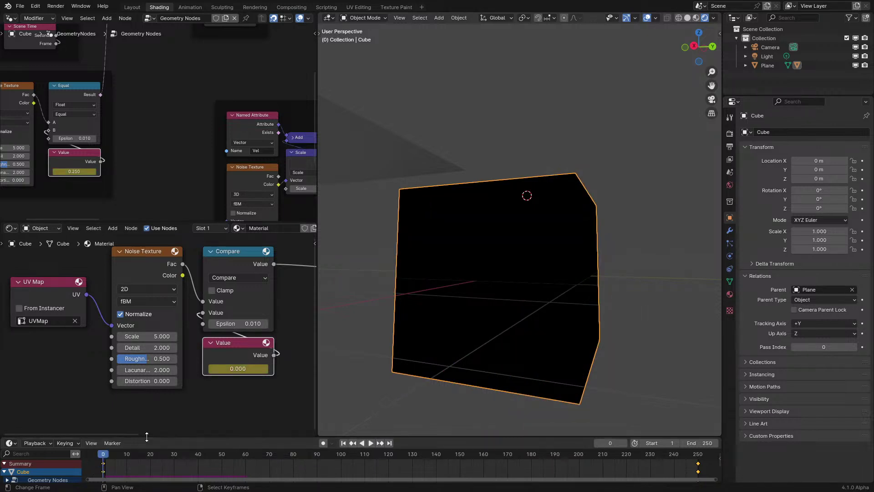
# Step: Enlarge the timeline area and expand the cube's Geometry Nodes and Material animation channels
pyautogui.moveTo(145, 437); pyautogui.dragTo(146, 395)
pyautogui.click(41, 436)
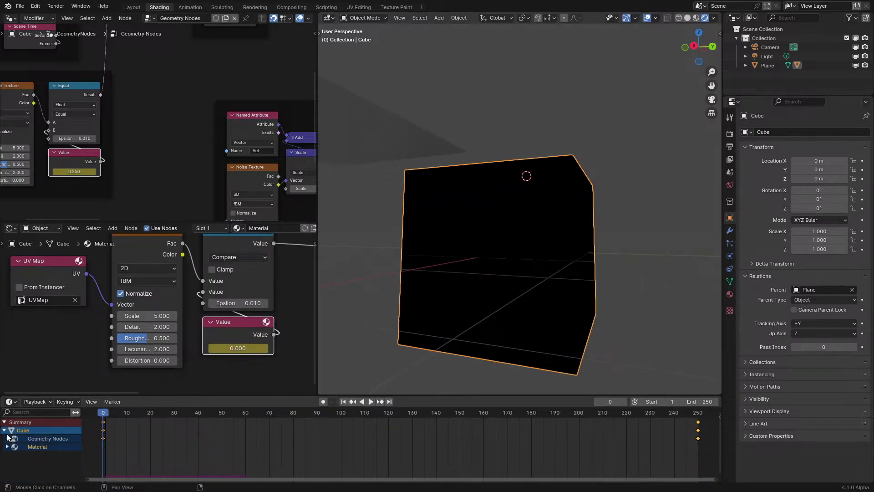
pyautogui.click(6, 438)
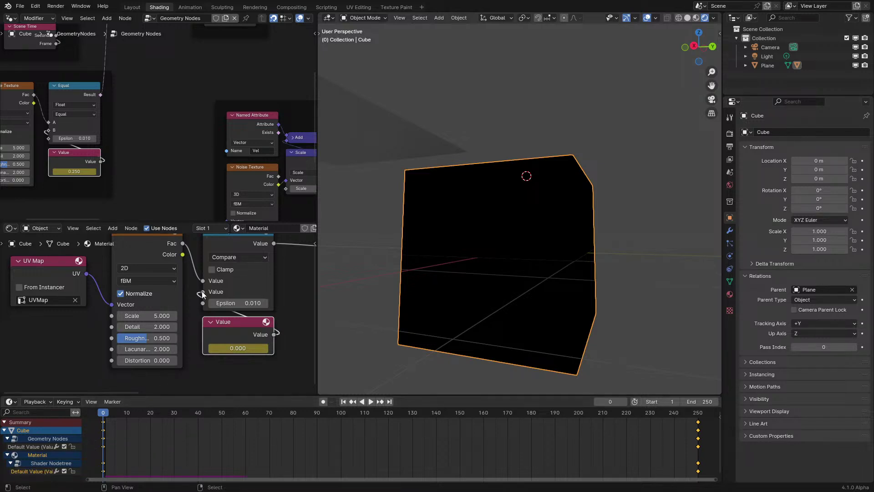
# Step: Set the material Value node to 0.250 at frame 0 and replay the animation on the cube
pyautogui.keyDown('shift'); pyautogui.click(68, 171); pyautogui.keyUp('shift')
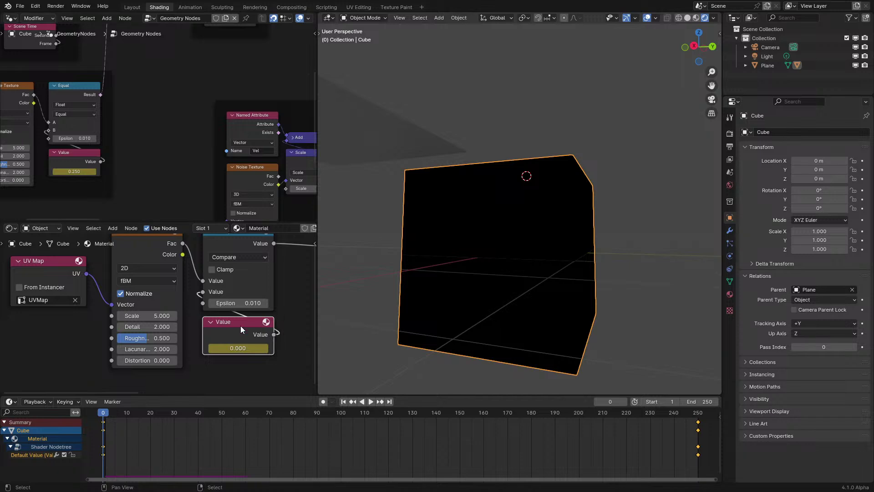
pyautogui.click(230, 347)
pyautogui.write('.25')
pyautogui.press('Return')
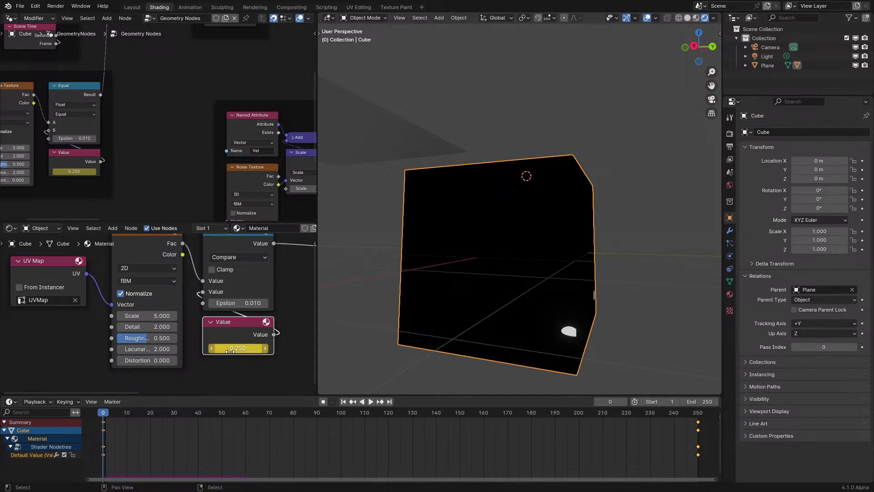
pyautogui.press('space')
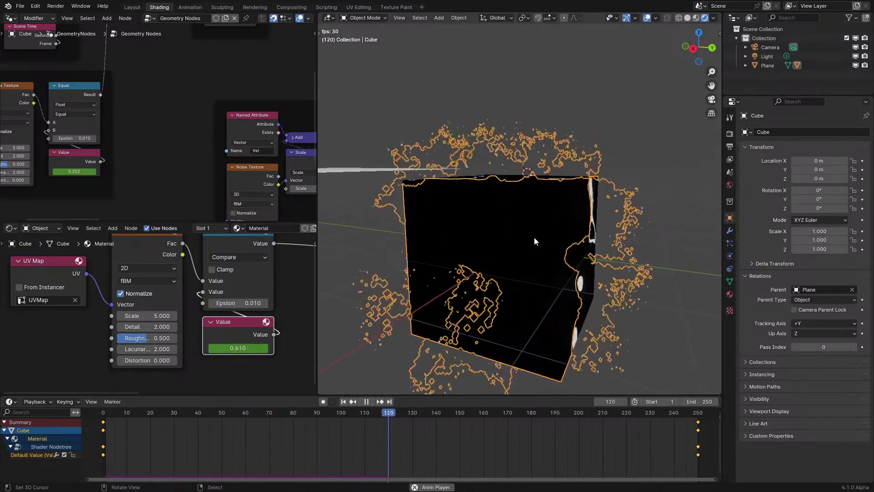
pyautogui.moveTo(534, 241); pyautogui.dragTo(499, 248, button='middle')
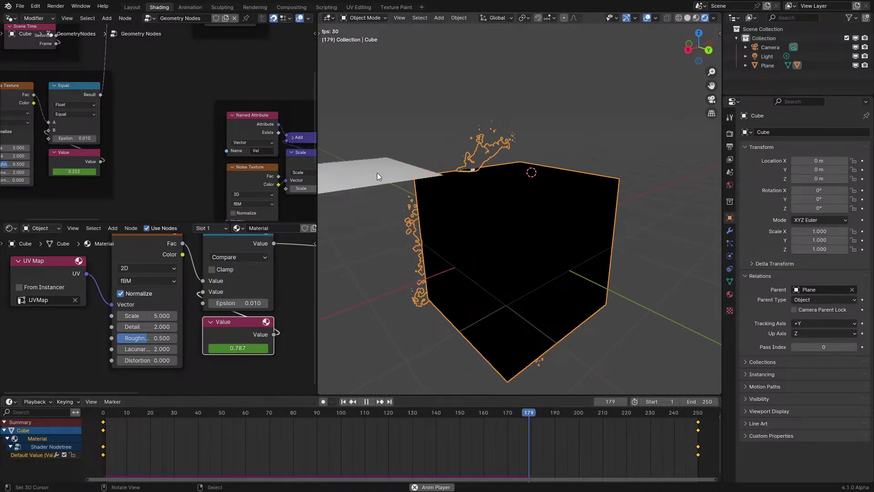
# Step: Delete the plane beside the cube, check the noise lines from another side and stop the playback
pyautogui.click(377, 176)
pyautogui.press('Delete')
pyautogui.click(394, 320)
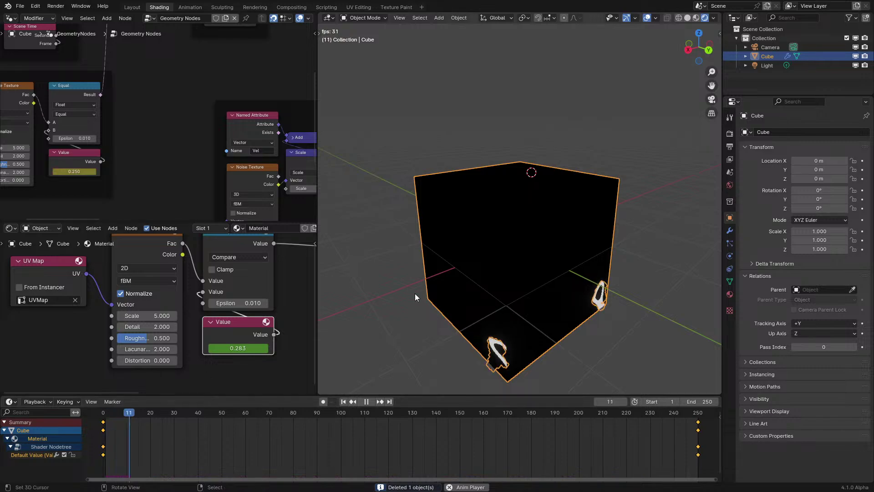
pyautogui.moveTo(414, 293); pyautogui.dragTo(449, 285, button='middle')
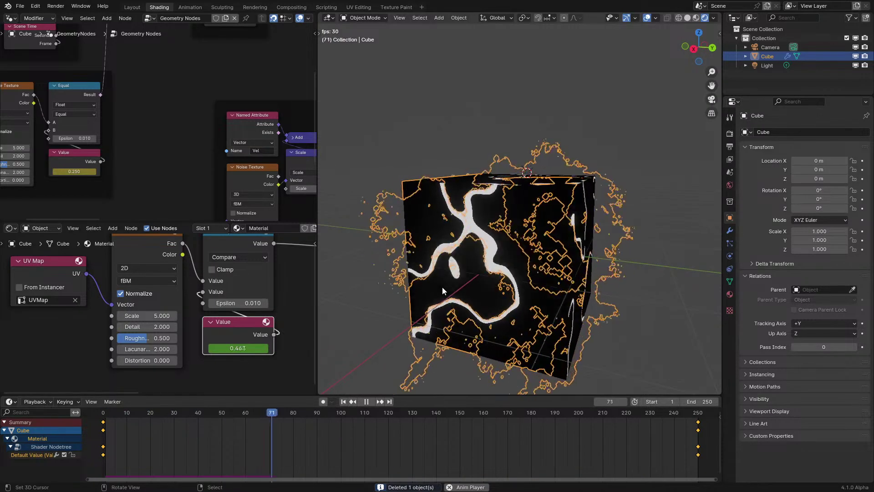
pyautogui.press('space')
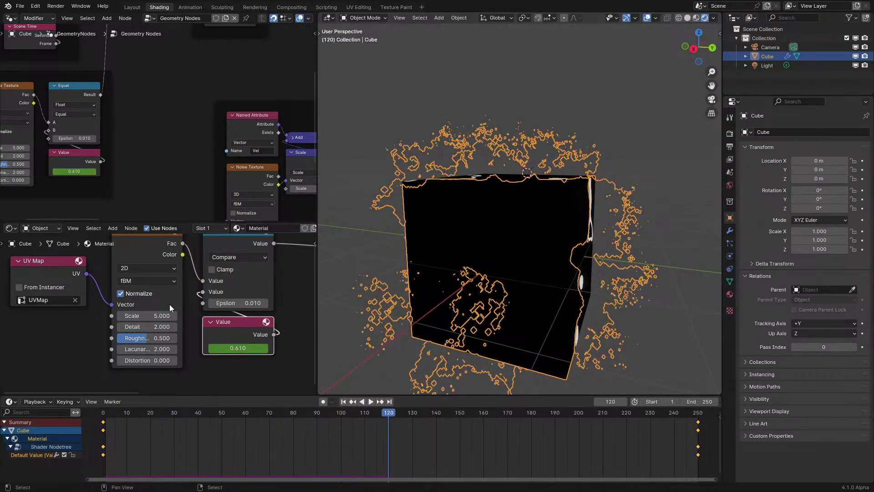
# Step: Group the material's UV Map, Noise Texture, Compare and Value nodes in a frame
pyautogui.scroll(-3, 164, 310)
pyautogui.moveTo(53, 347); pyautogui.dragTo(242, 274)
pyautogui.hotkey('ctrl', 'j')
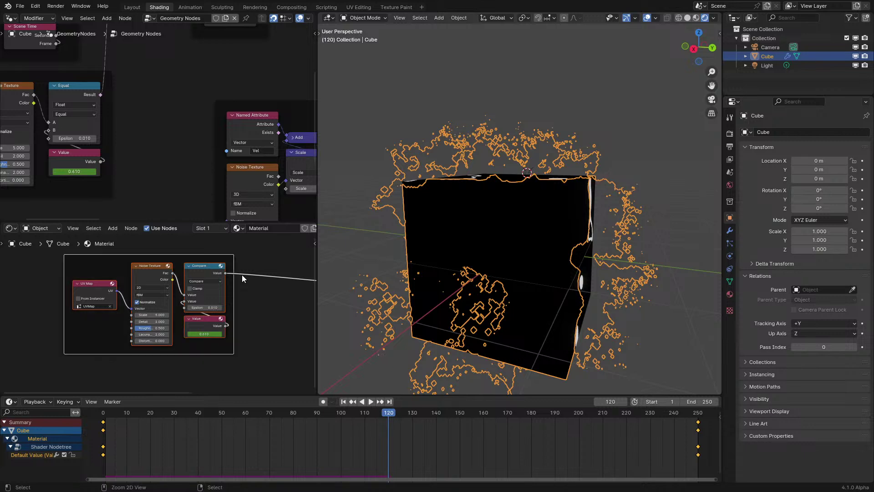
# Step: Insert a Math node set to Add between the geometry nodes' Noise Texture and Equal node
pyautogui.moveTo(129, 116); pyautogui.dragTo(292, 112, button='middle')
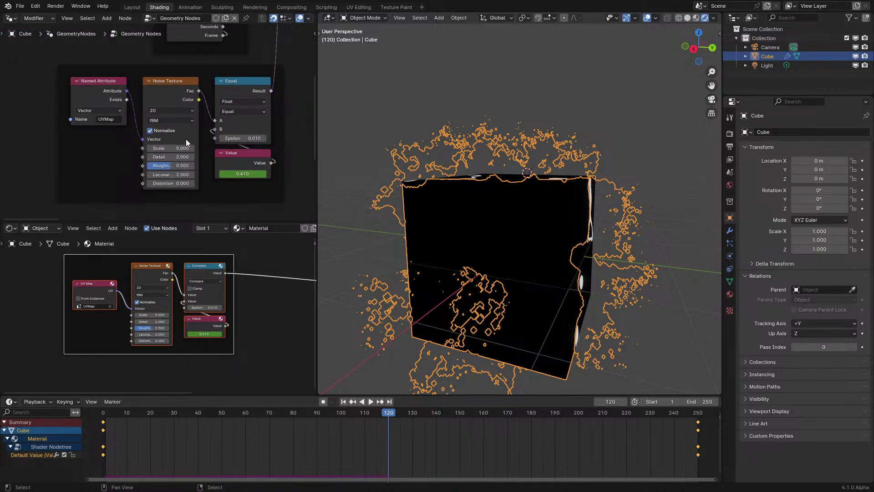
pyautogui.scroll(2, 186, 138)
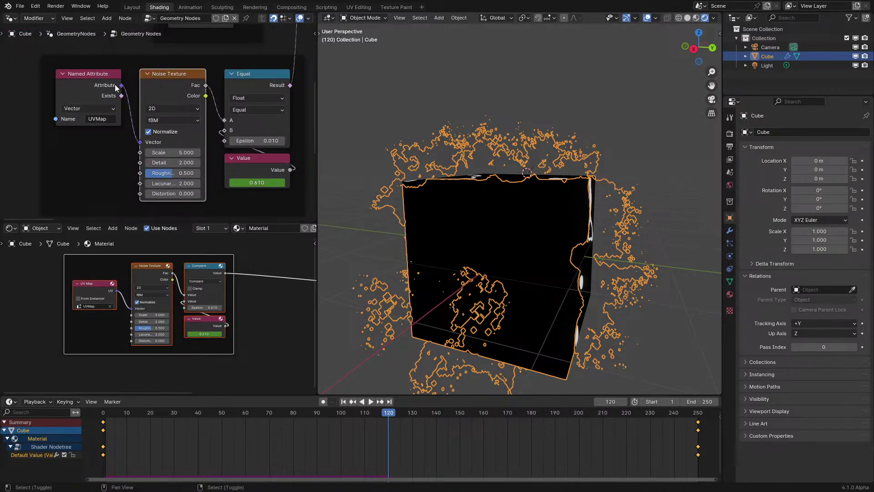
pyautogui.moveTo(208, 90); pyautogui.dragTo(105, 85)
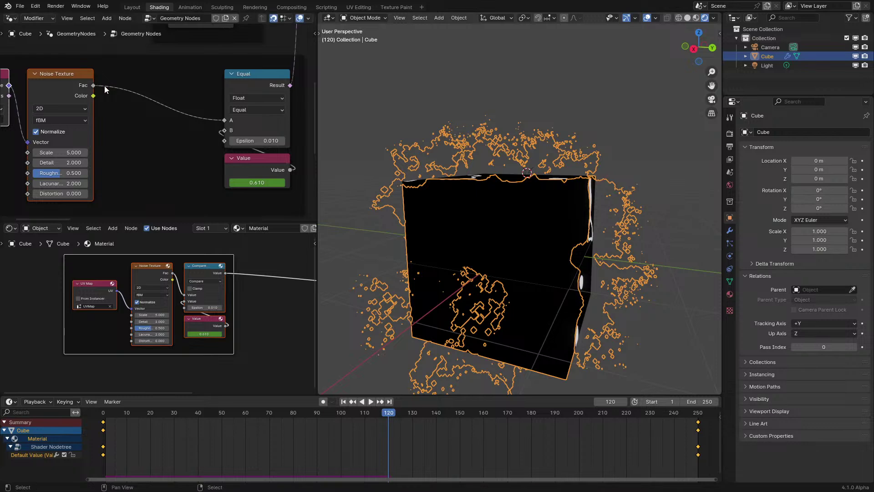
pyautogui.press('q')
pyautogui.click(129, 97)
pyautogui.click(119, 74)
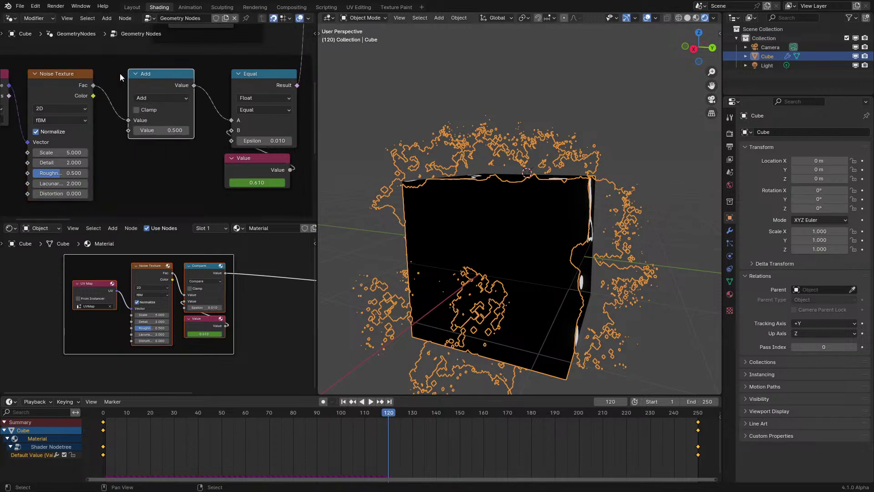
# Step: Reroute the geometry Value node from the Equal node to the Add node's second Value input and play from the start
pyautogui.moveTo(286, 157); pyautogui.dragTo(134, 132)
pyautogui.keyDown('ctrl'); pyautogui.moveTo(216, 132); pyautogui.dragTo(218, 196, button='right'); pyautogui.keyUp('ctrl')
pyautogui.moveTo(163, 158); pyautogui.dragTo(163, 148)
pyautogui.hotkey('shift', 'Left')
pyautogui.press('space')
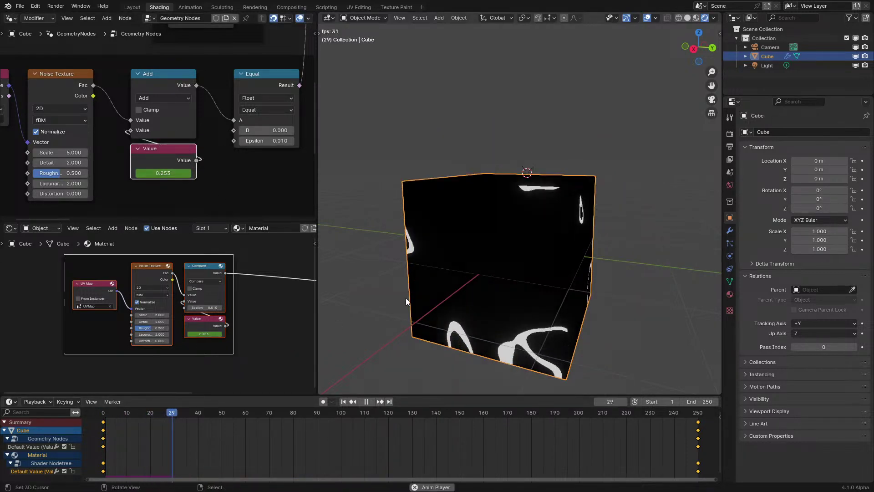
# Step: Set the Equal node's B value to 1 and replay the animation from the start in Solid shading
pyautogui.press('space')
pyautogui.click(246, 130)
pyautogui.write('1')
pyautogui.press('Return')
pyautogui.hotkey('shift', 'Left')
pyautogui.press('space')
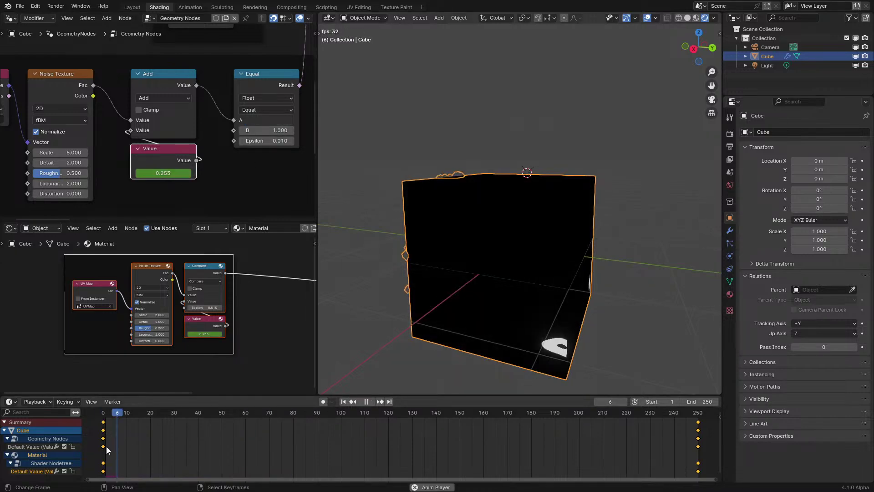
pyautogui.press('z')
pyautogui.click(494, 298)
pyautogui.press('space')
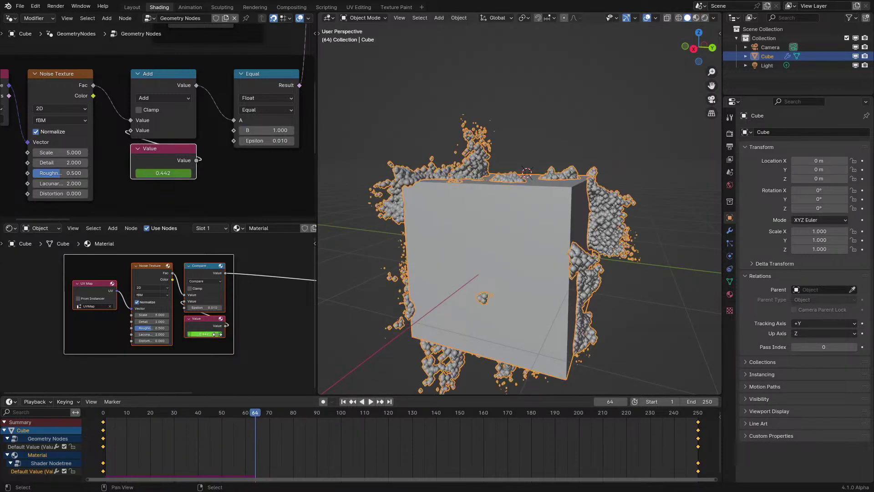
# Step: Make room in the material's node frame and insert a Math Add node between the Noise Texture and Compare nodes
pyautogui.scroll(4, 170, 313)
pyautogui.click(149, 261)
pyautogui.keyDown('shift'); pyautogui.click(65, 282); pyautogui.keyUp('shift')
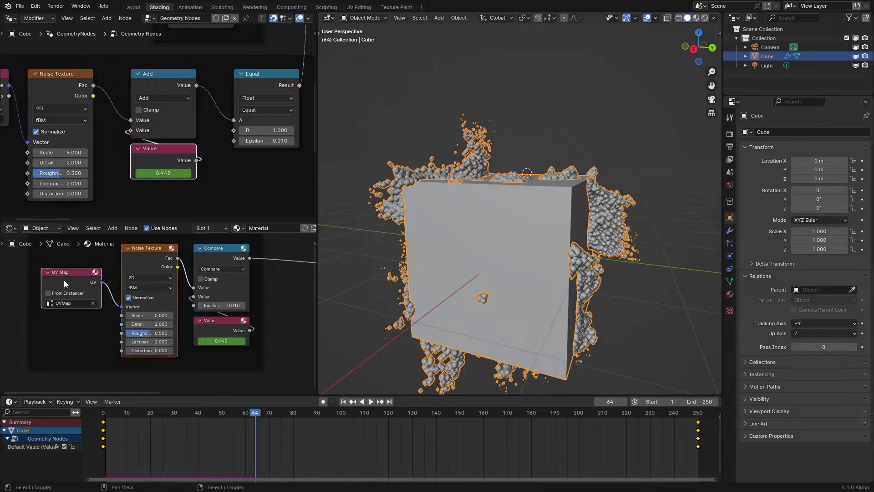
pyautogui.moveTo(197, 273); pyautogui.dragTo(227, 311, button='middle')
pyautogui.press('g')
pyautogui.click(116, 306)
pyautogui.press('q')
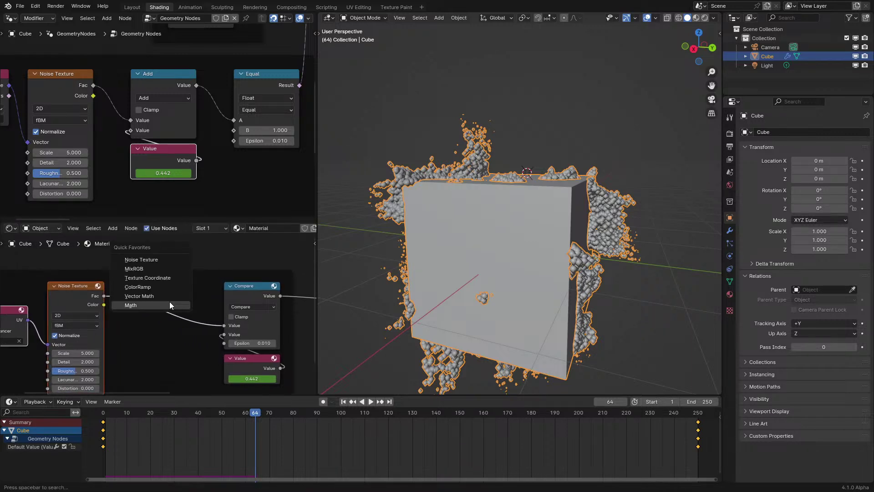
pyautogui.click(160, 304)
pyautogui.click(162, 304)
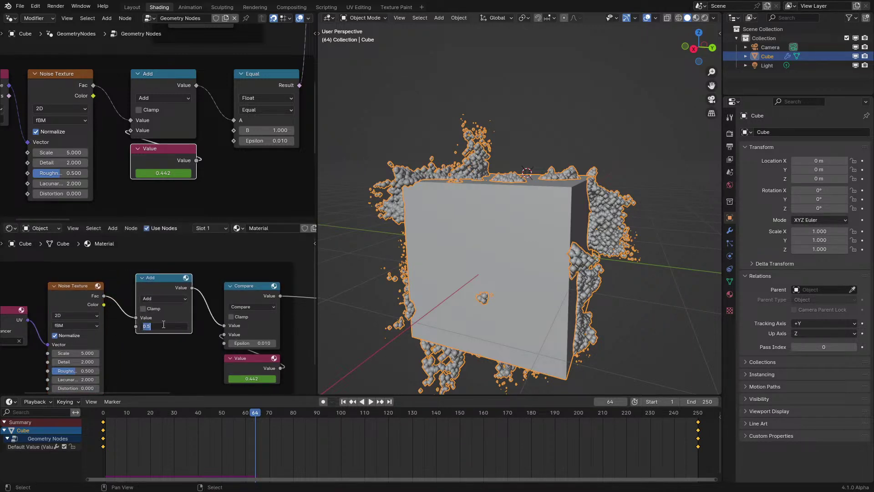
pyautogui.press('Return')
# Step: Move the material Value node below Add, connect it to Add's second Value input and unlink it from Compare
pyautogui.click(253, 363)
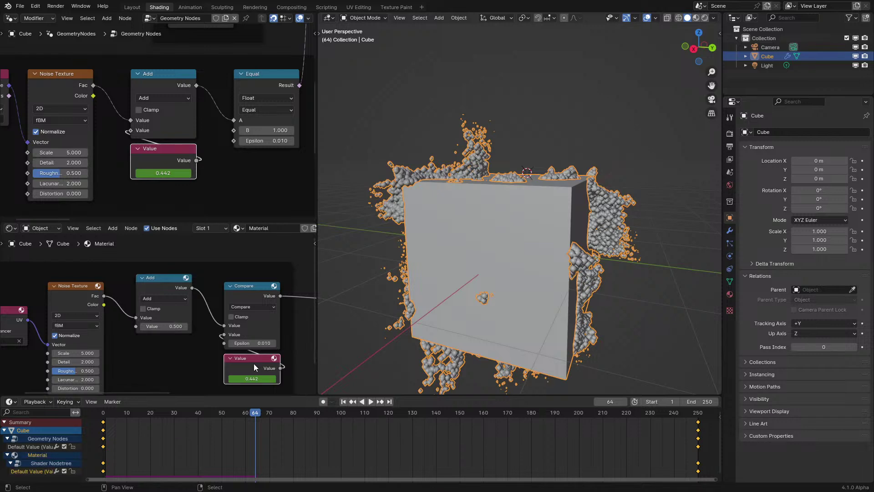
pyautogui.press('g')
pyautogui.click(162, 351)
pyautogui.moveTo(193, 351); pyautogui.dragTo(135, 326)
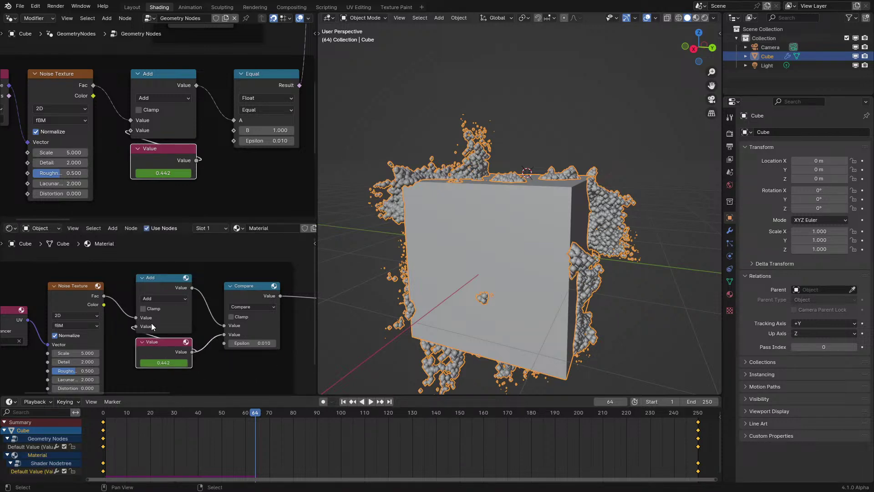
pyautogui.keyDown('ctrl'); pyautogui.moveTo(221, 362); pyautogui.dragTo(222, 363, button='right'); pyautogui.keyUp('ctrl')
pyautogui.moveTo(222, 350); pyautogui.dragTo(258, 373, button='middle')
# Step: Line up the material's UV Map, Noise Texture and Compare nodes beside Add and set Compare's second Value to 1.000
pyautogui.click(116, 307)
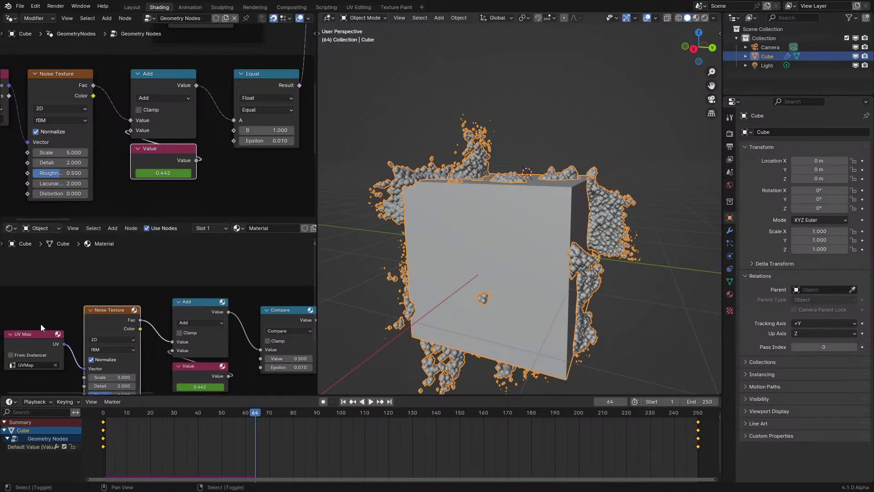
pyautogui.keyDown('shift'); pyautogui.click(39, 343); pyautogui.keyUp('shift')
pyautogui.press('g')
pyautogui.click(57, 331)
pyautogui.moveTo(217, 298); pyautogui.dragTo(145, 286, button='middle')
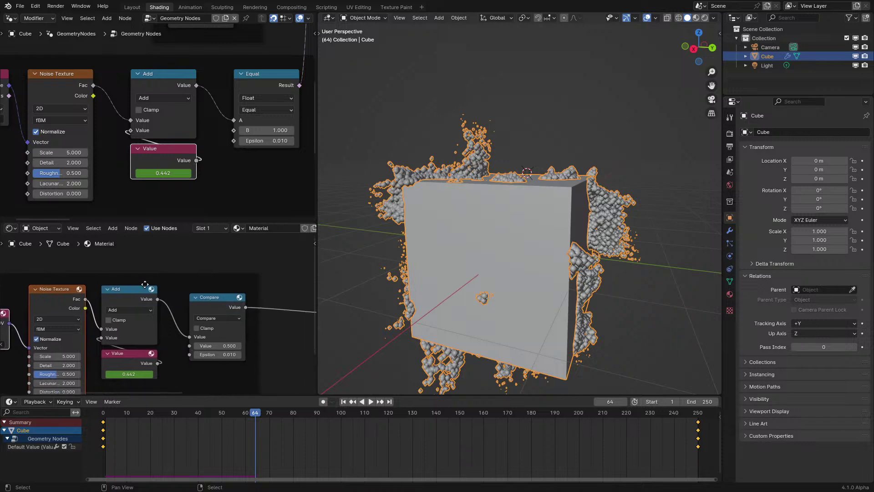
pyautogui.click(227, 306)
pyautogui.press('g')
pyautogui.moveTo(226, 306); pyautogui.dragTo(214, 303)
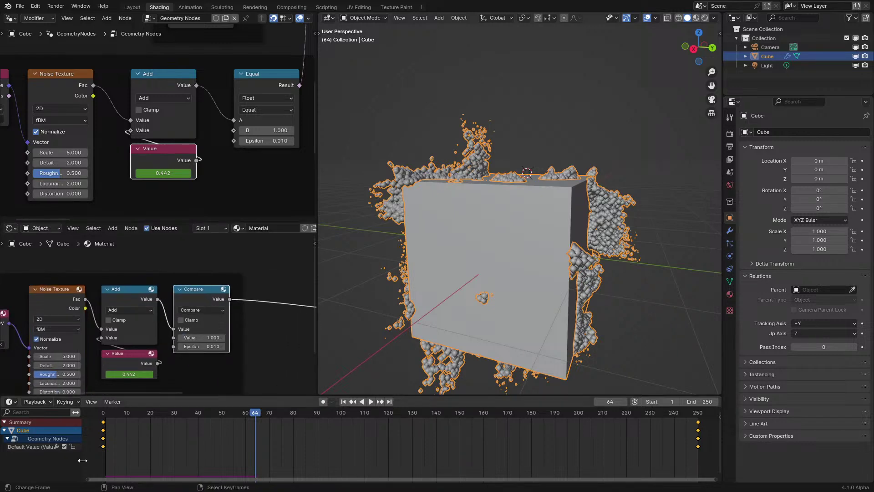
# Step: Replay the animation from the start in Rendered shading, comparing the cube's shader lines with the geometry lines from another side
pyautogui.click(95, 452)
pyautogui.press('z')
pyautogui.click(543, 266)
pyautogui.press('space')
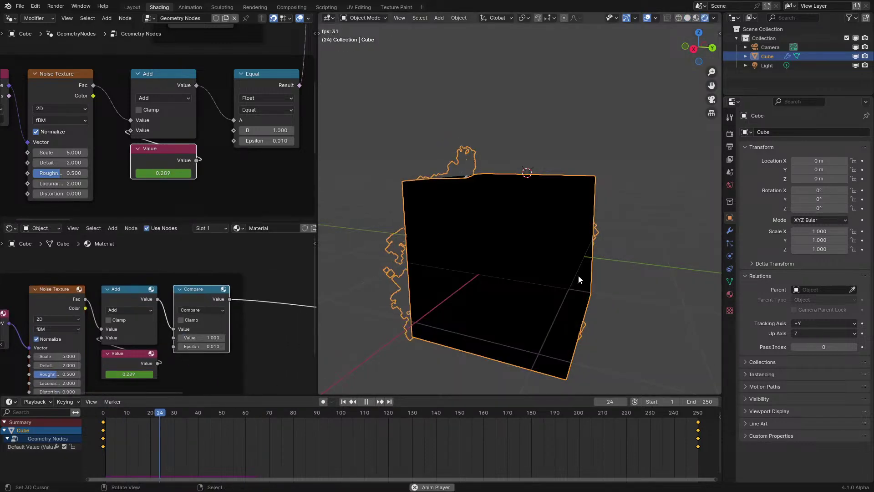
pyautogui.moveTo(577, 266); pyautogui.dragTo(565, 268, button='middle')
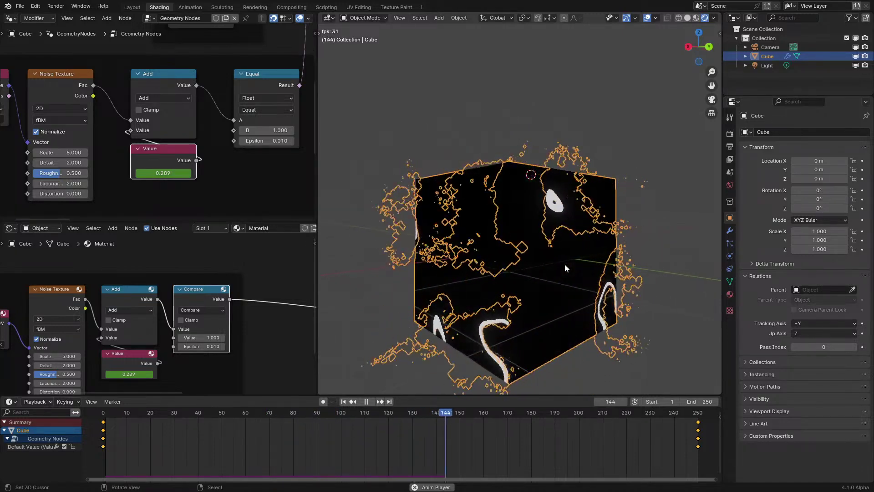
pyautogui.click(96, 446)
pyautogui.moveTo(191, 353); pyautogui.dragTo(183, 299, button='middle')
pyautogui.press('space')
# Step: Feed the material Add node's output into a new Map Range node and preview its Result on the cube
pyautogui.moveTo(150, 245); pyautogui.dragTo(231, 369)
pyautogui.write('map')
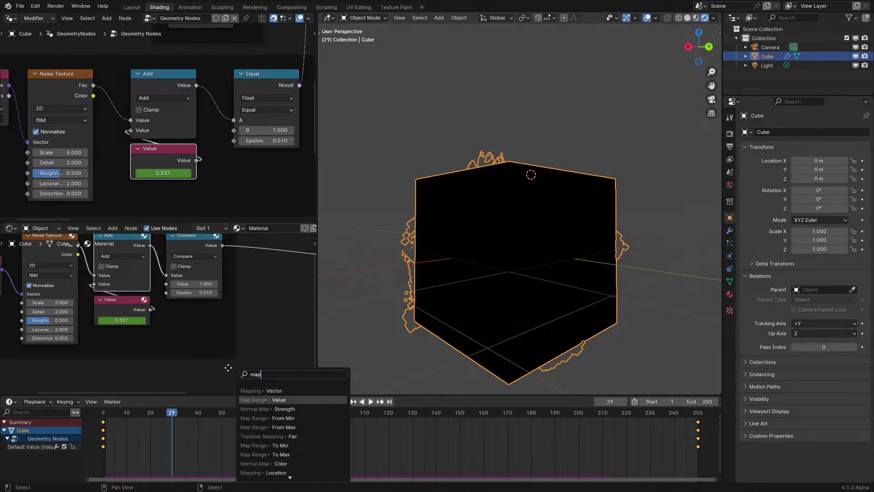
pyautogui.click(262, 399)
pyautogui.click(255, 377)
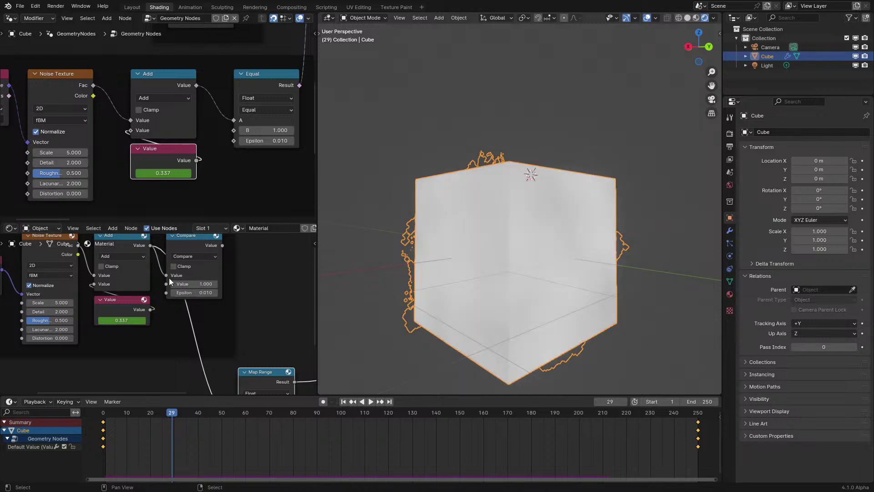
# Step: Set the Map Range node's From Min to 0.1 and play the animation from near the start
pyautogui.scroll(-1, 159, 319)
pyautogui.click(109, 412)
pyautogui.moveTo(182, 354); pyautogui.dragTo(181, 307, button='middle')
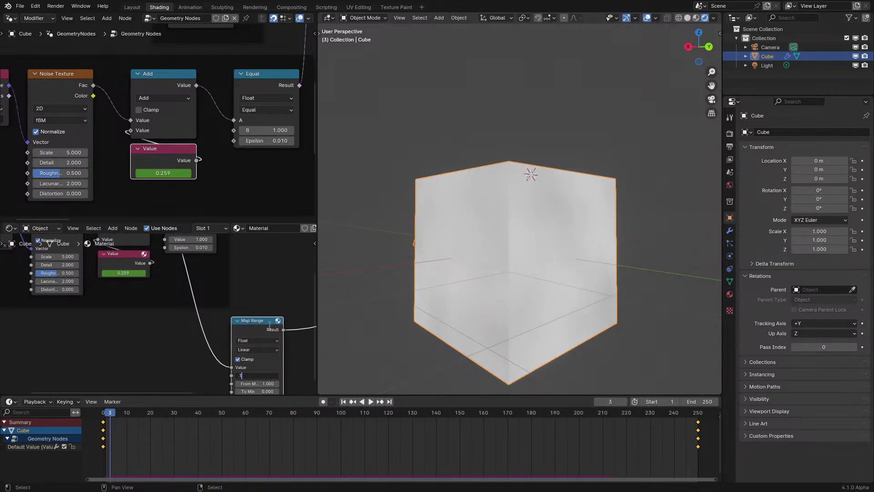
pyautogui.write('.1')
pyautogui.press('Return')
pyautogui.press('space')
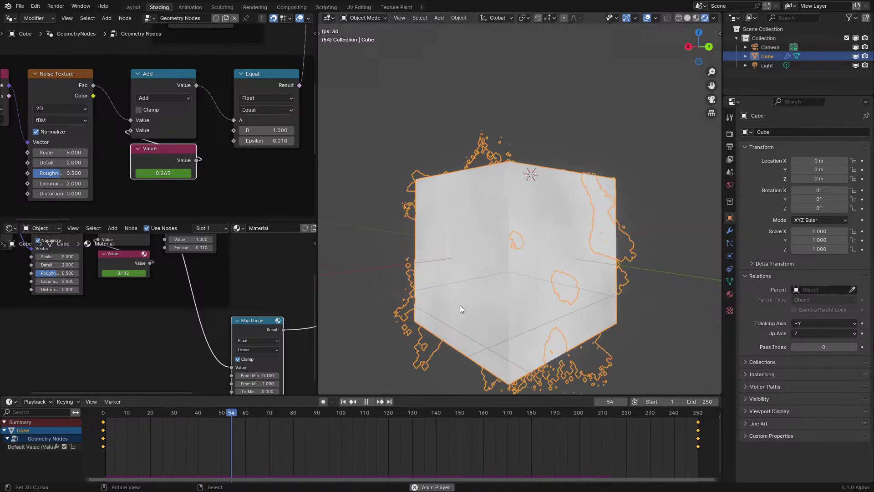
# Step: Stop the playback and set the Map Range node's From Min to 0.990
pyautogui.press('space')
pyautogui.moveTo(254, 375); pyautogui.dragTo(241, 346, button='middle')
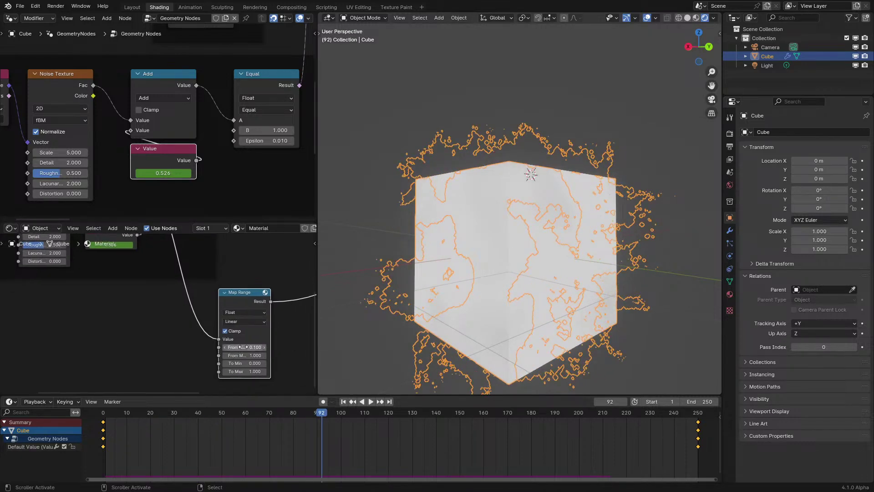
pyautogui.press('Return')
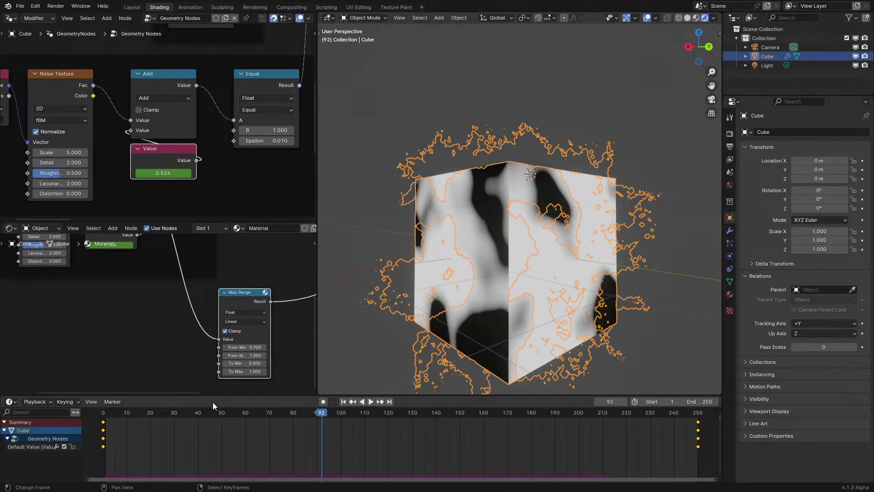
pyautogui.write('9')
pyautogui.press('Return')
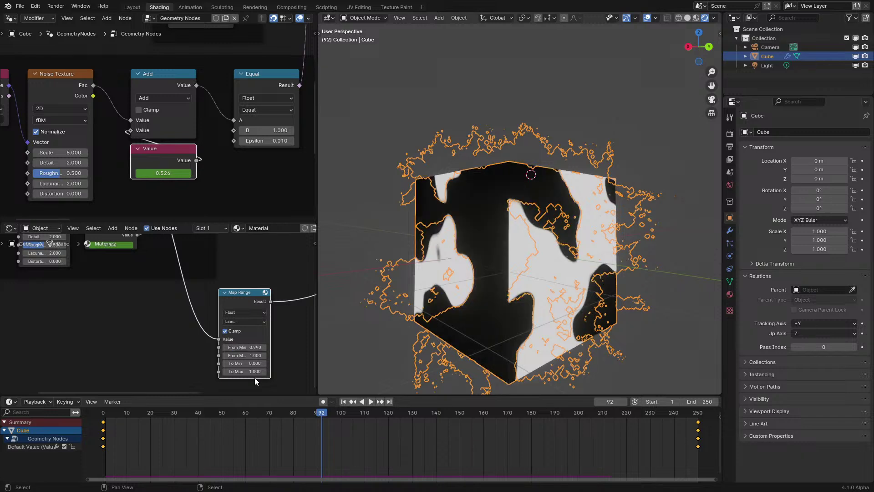
# Step: Replay the animation from the start with the cube deselected and switch the viewport shading to Material Preview
pyautogui.hotkey('shift', 'Left')
pyautogui.press('space')
pyautogui.hotkey('alt', 'a')
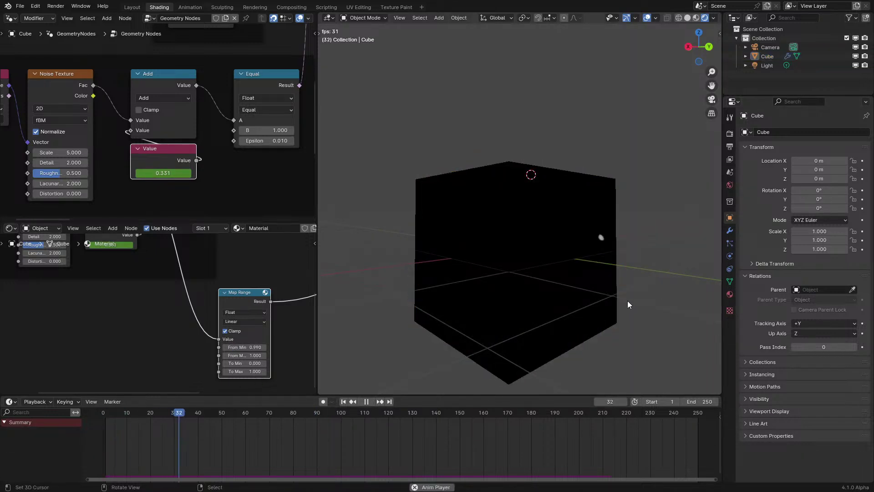
pyautogui.press('z')
pyautogui.press('z')
pyautogui.click(629, 311)
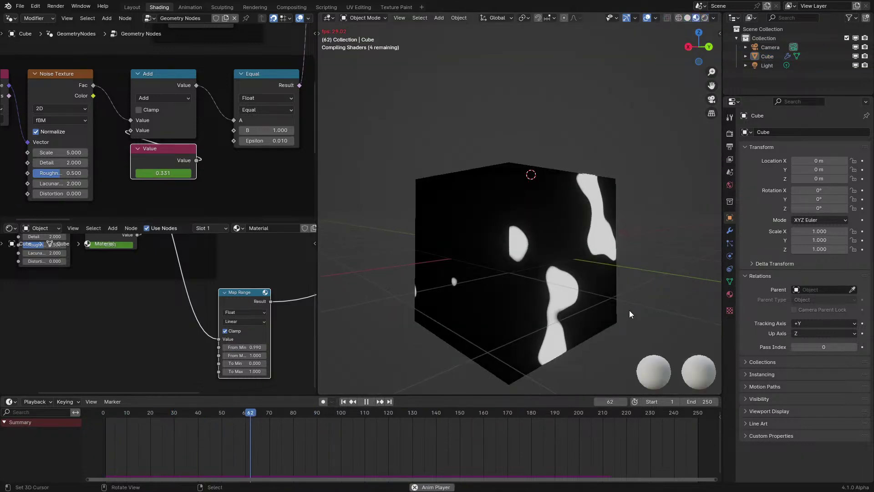
pyautogui.press('space')
# Step: Inspect the cube's effect in Solid and Wireframe shading and again in Material Preview, viewing it from other sides
pyautogui.press('z')
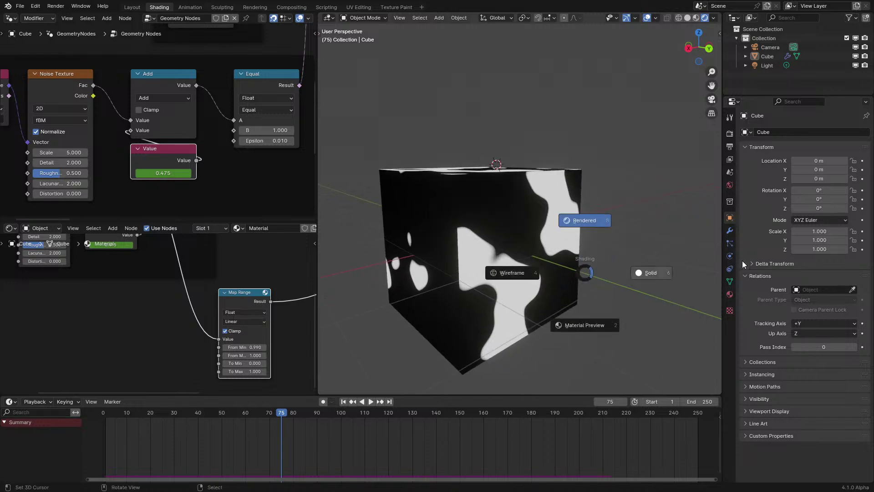
pyautogui.click(642, 272)
pyautogui.press('z')
pyautogui.click(508, 273)
pyautogui.moveTo(511, 271); pyautogui.dragTo(527, 268, button='middle')
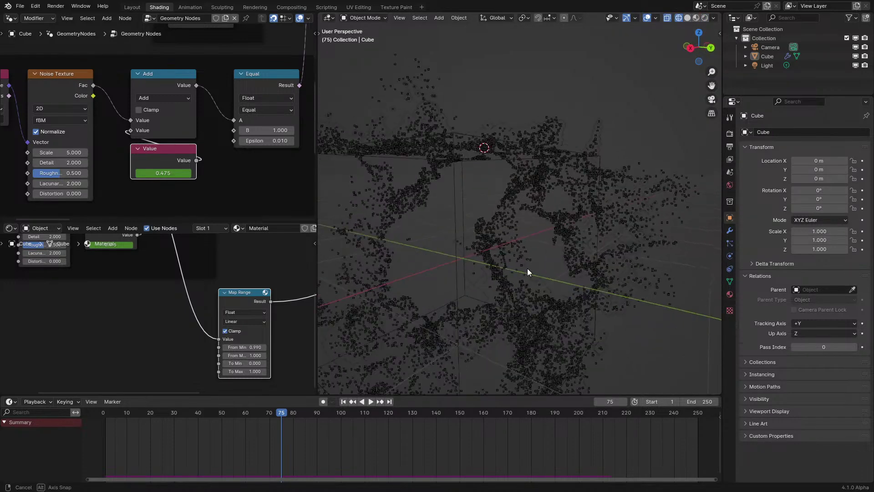
pyautogui.press('z')
pyautogui.click(539, 315)
pyautogui.press('space')
pyautogui.press('space')
pyautogui.scroll(-1, 550, 311)
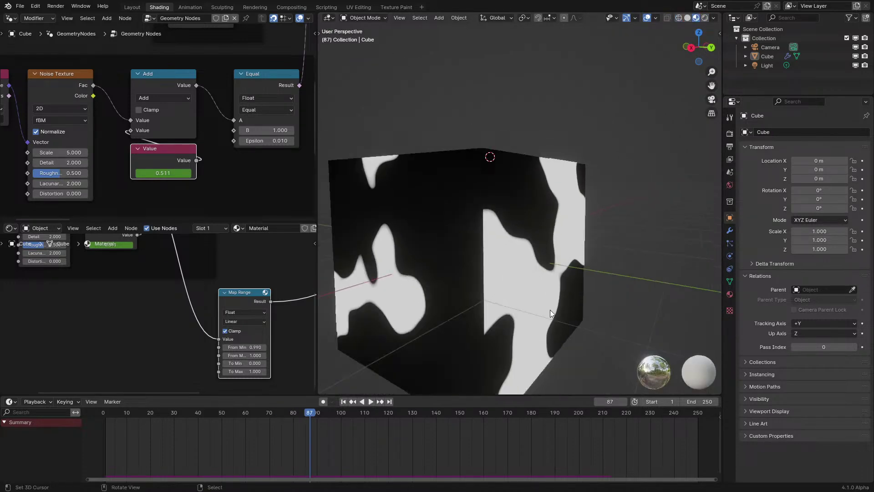
pyautogui.moveTo(549, 309); pyautogui.dragTo(537, 314, button='middle')
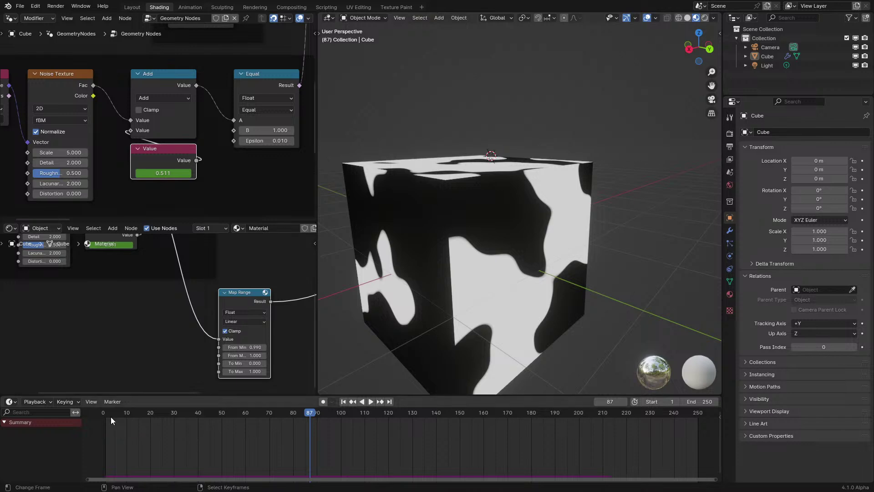
# Step: Replay the animation from the start and select the cube to compare its geometry outlines with the shader's white areas
pyautogui.click(108, 446)
pyautogui.press('space')
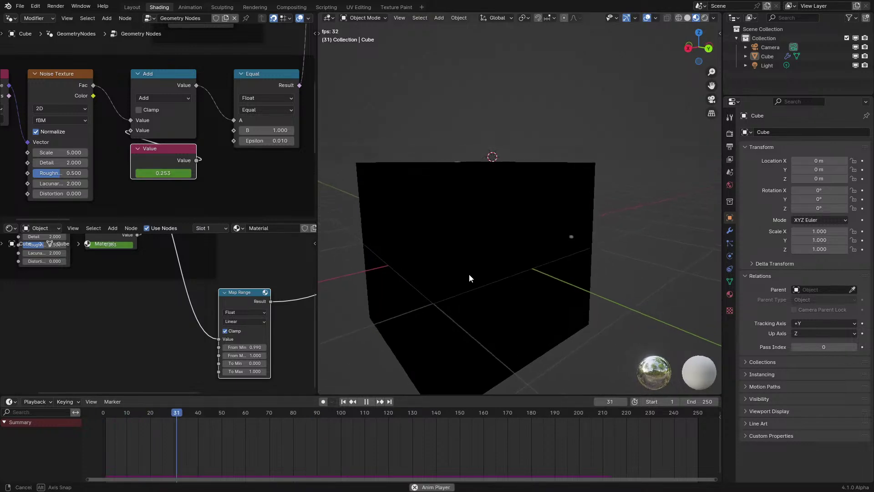
pyautogui.press('z')
pyautogui.click(544, 268)
pyautogui.press('z')
pyautogui.click(556, 309)
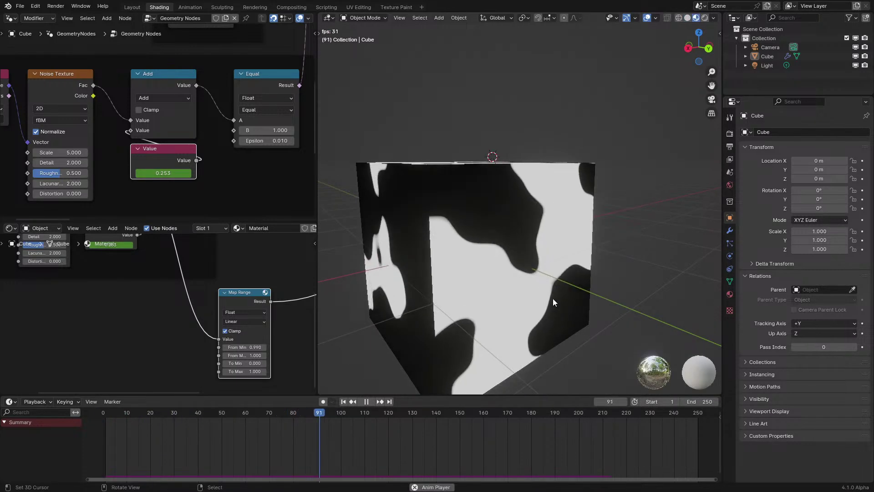
pyautogui.press('space')
pyautogui.click(555, 180)
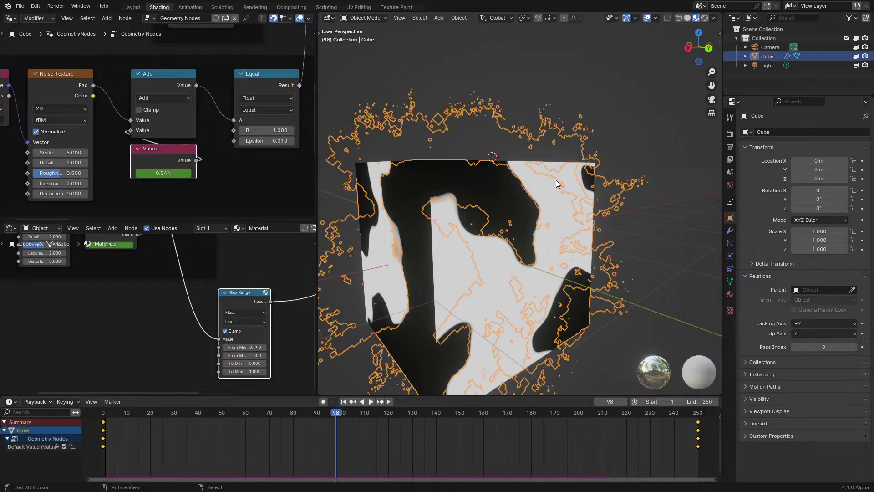
pyautogui.press('space')
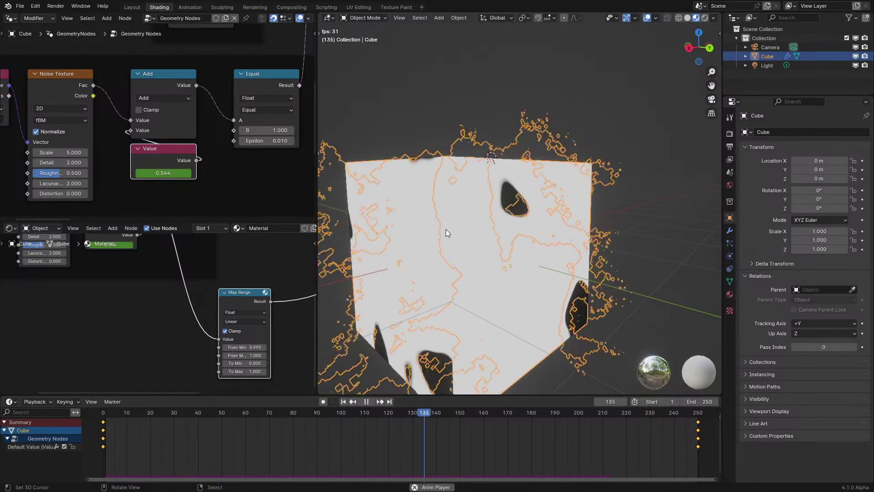
pyautogui.press('space')
# Step: Label the frame around the material's noise nodes "Material Gradient"
pyautogui.scroll(-2, 213, 282)
pyautogui.moveTo(213, 282); pyautogui.dragTo(234, 330, button='middle')
pyautogui.scroll(2, 142, 267)
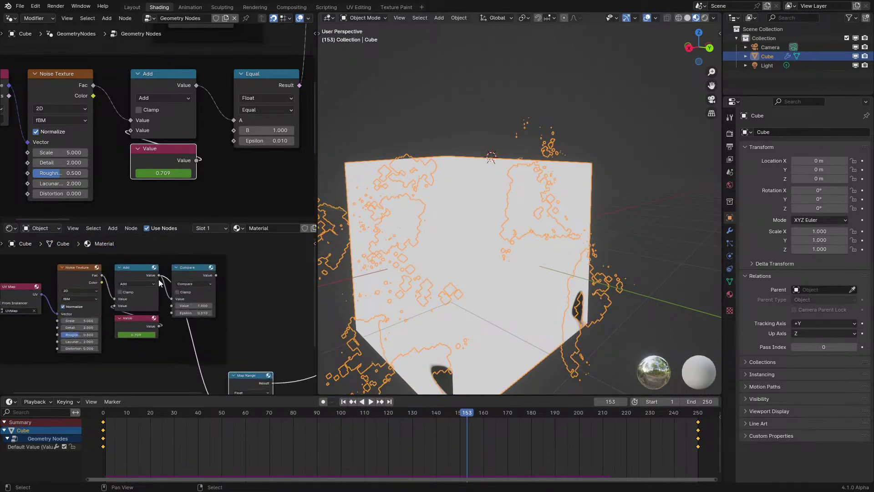
pyautogui.hotkey('ctrl', 'j')
pyautogui.press('F2')
pyautogui.write('Mat')
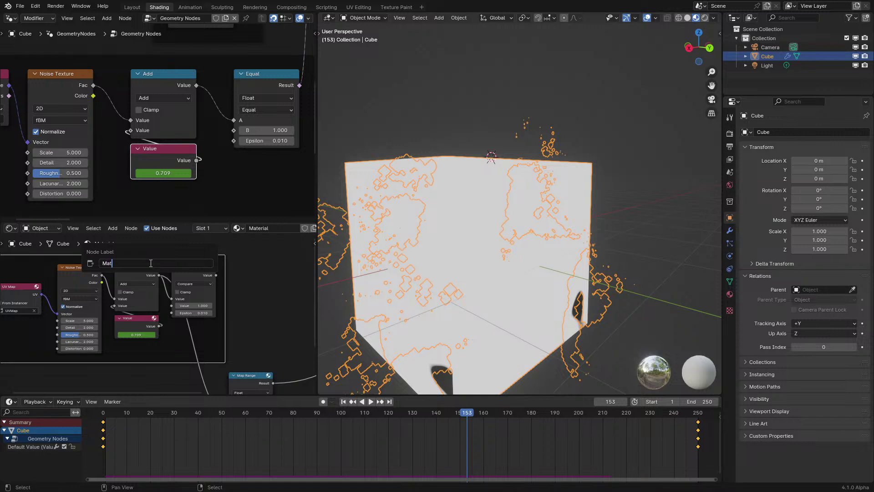
pyautogui.write('erial Gradient')
pyautogui.press('Return')
# Step: Label the frame around the geometry nodes' noise and Equal nodes "Geo Node Gradient"
pyautogui.scroll(-2, 190, 103)
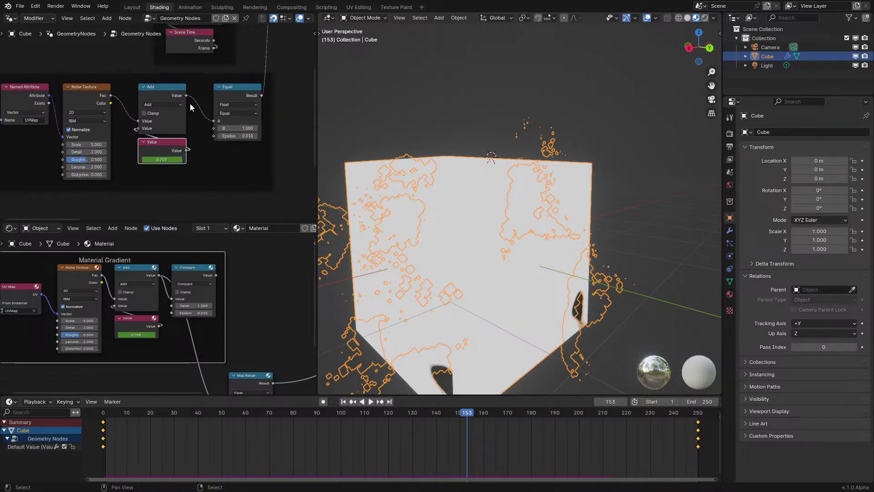
pyautogui.hotkey('ctrl', 'j')
pyautogui.press('F2')
pyautogui.write('G')
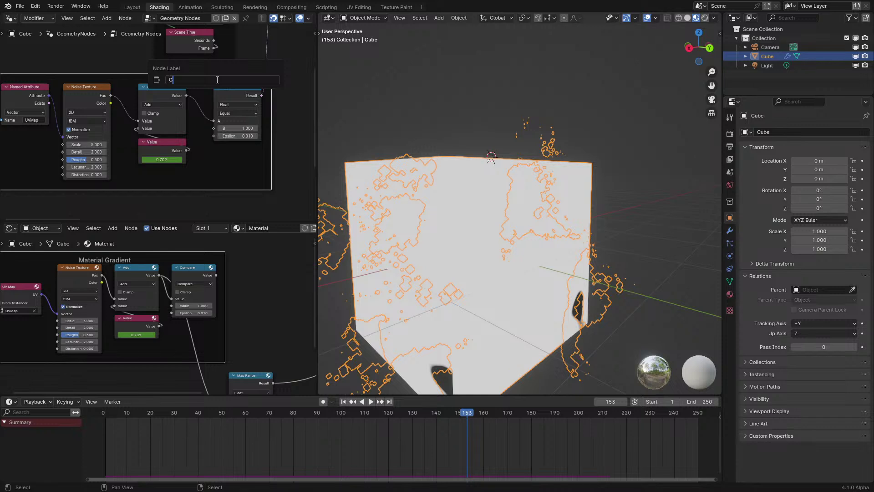
pyautogui.write('eo Node Gradient')
pyautogui.press('Return')
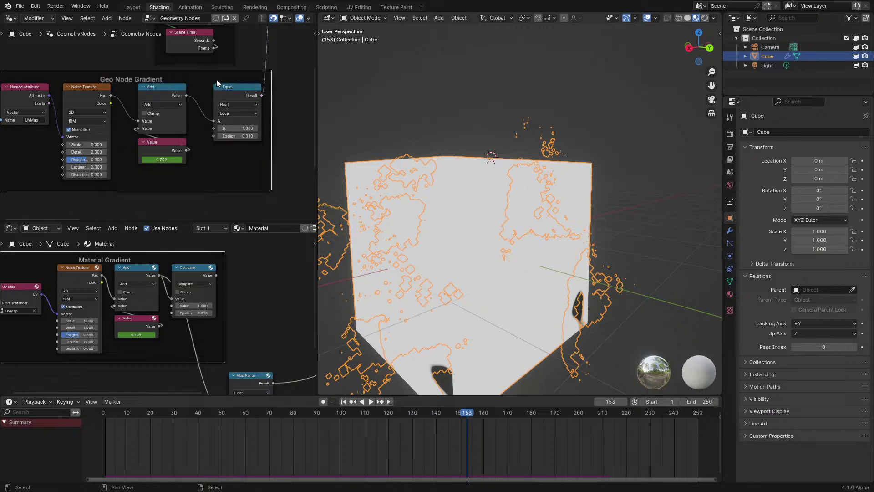
# Step: Collapse the geometry nodes' Add node beside Noise Texture, place Value directly beneath it and move Equal closer
pyautogui.click(162, 91)
pyautogui.click(143, 86)
pyautogui.press('g')
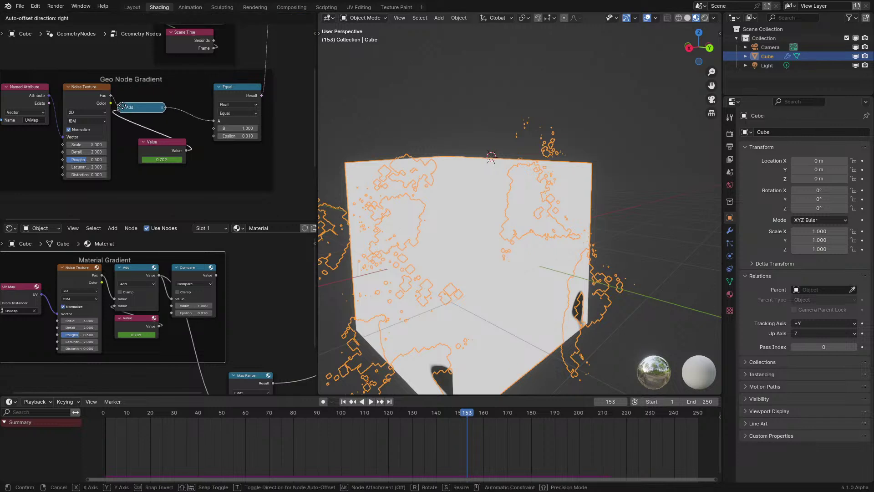
pyautogui.moveTo(121, 106); pyautogui.dragTo(130, 103)
pyautogui.moveTo(159, 144); pyautogui.dragTo(146, 116)
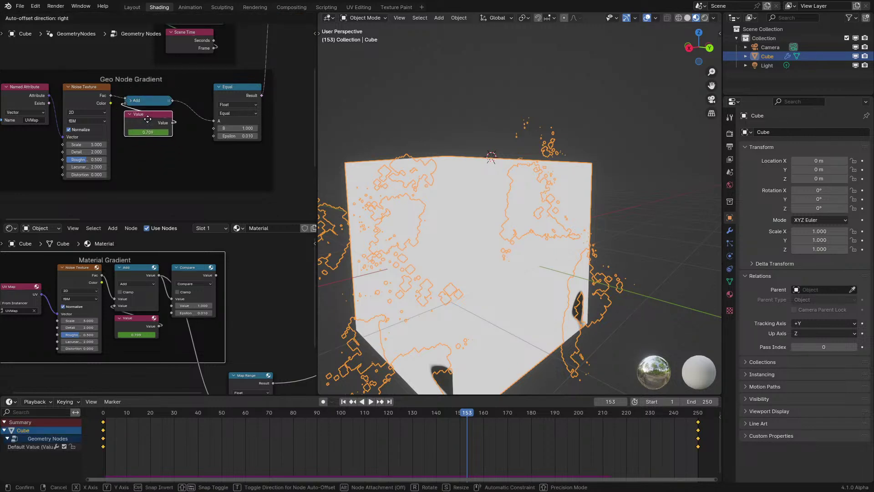
pyautogui.moveTo(225, 97); pyautogui.dragTo(198, 95)
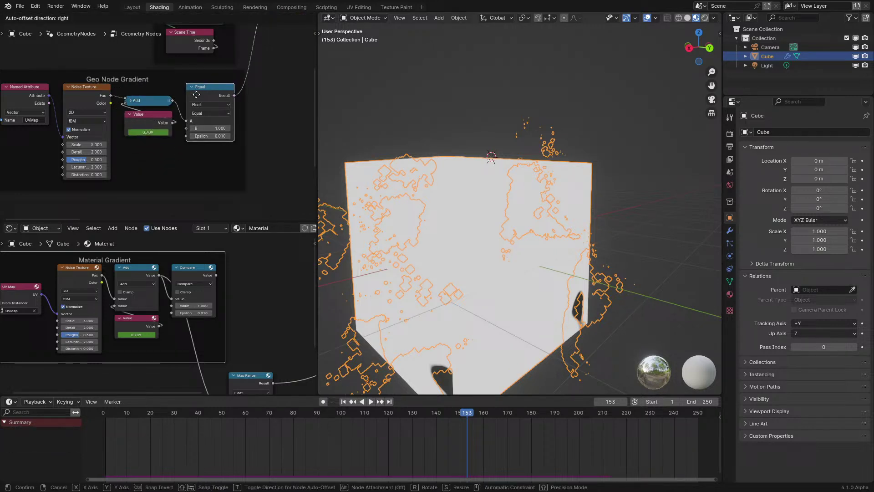
# Step: Collapse the Add node in the Material Gradient frame and tuck its Value node directly beneath it
pyautogui.click(119, 263)
pyautogui.click(123, 268)
pyautogui.moveTo(124, 268); pyautogui.dragTo(120, 268)
pyautogui.click(119, 267)
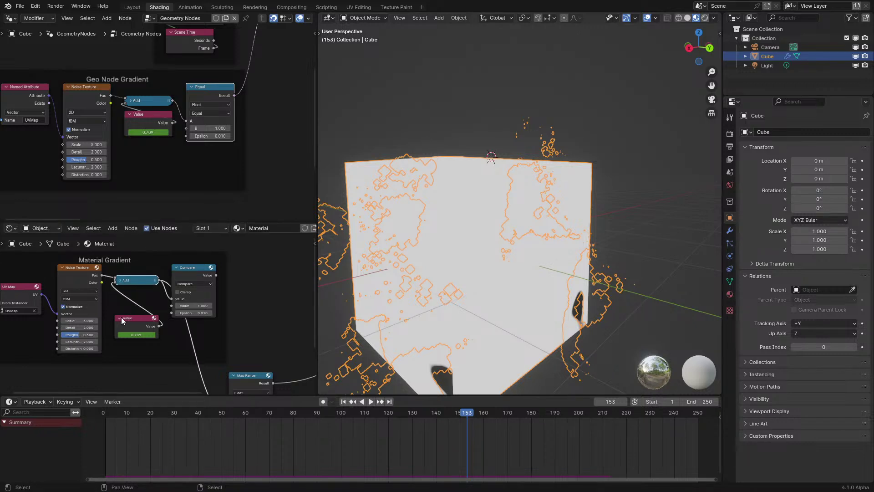
pyautogui.click(121, 317)
pyautogui.press('g')
pyautogui.click(133, 274)
pyautogui.keyDown('shift'); pyautogui.click(138, 280); pyautogui.keyUp('shift')
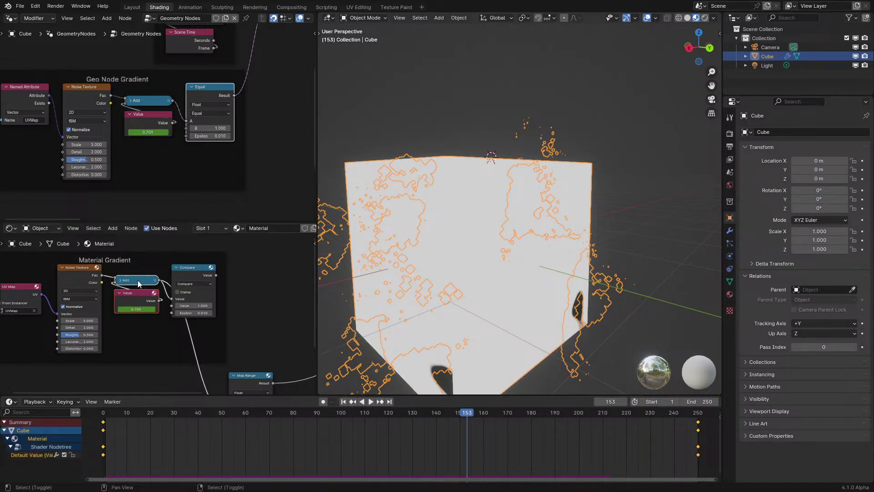
pyautogui.press('g')
pyautogui.click(138, 287)
pyautogui.click(190, 274)
# Step: Move the material's Map Range node up toward the Compare node to tighten the layout
pyautogui.scroll(-1, 256, 356)
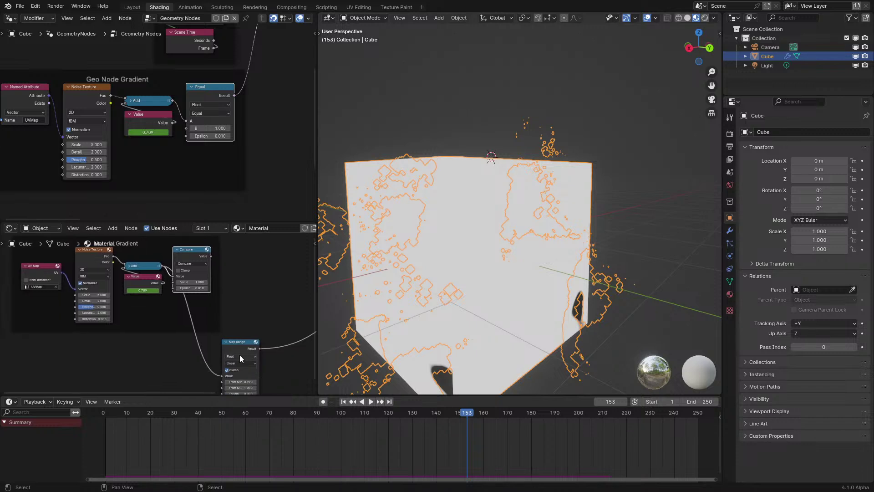
pyautogui.moveTo(242, 345); pyautogui.dragTo(251, 294)
pyautogui.moveTo(119, 272); pyautogui.dragTo(227, 281, button='middle')
pyautogui.scroll(4, 228, 280)
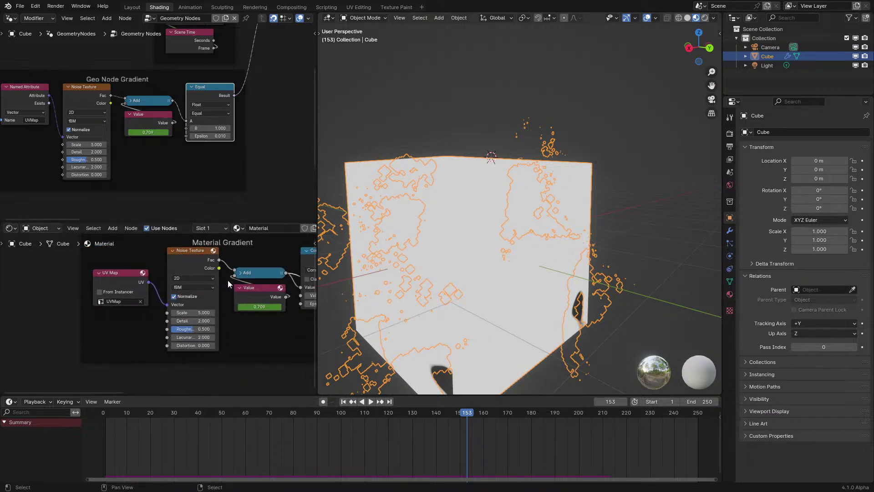
pyautogui.moveTo(161, 296); pyautogui.dragTo(143, 310, button='middle')
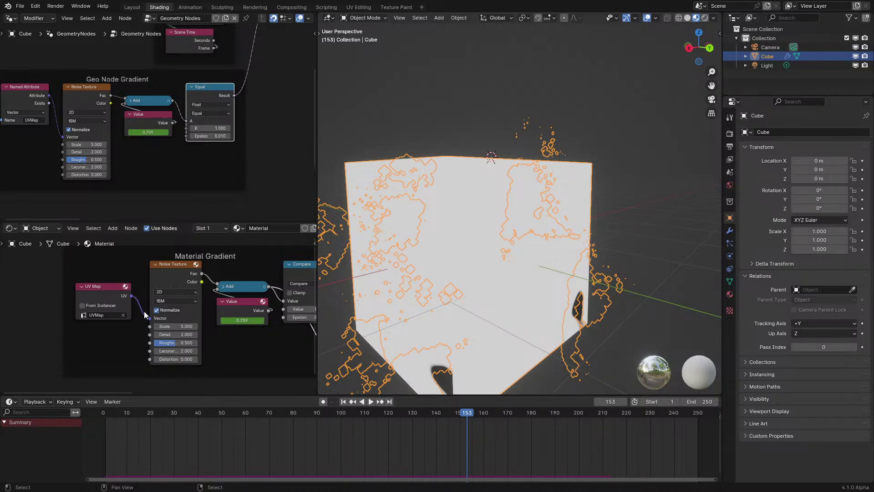
pyautogui.moveTo(197, 314); pyautogui.dragTo(173, 213, button='middle')
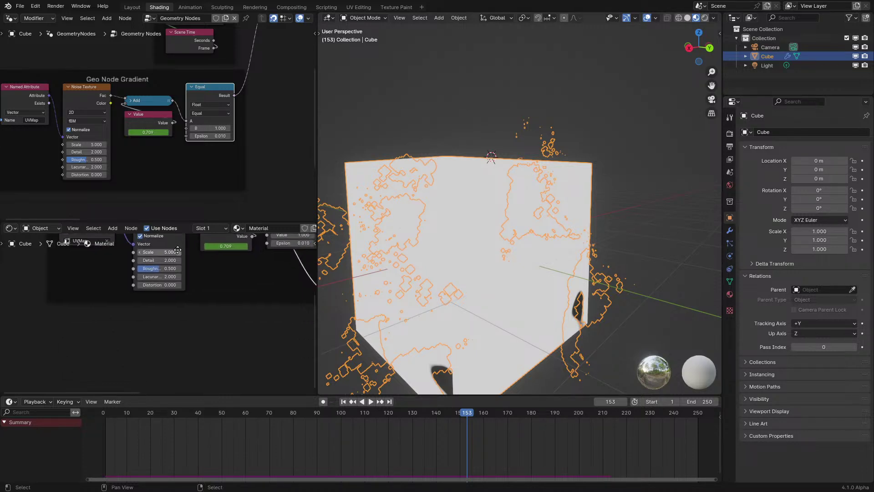
# Step: Add an Attribute node to the material in the empty space below the Material Gradient frame
pyautogui.hotkey('shift', 'a')
pyautogui.click(176, 319)
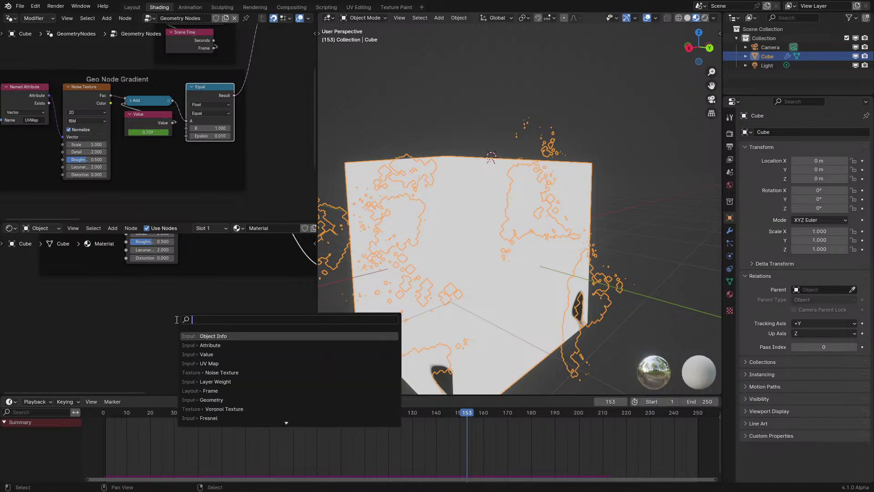
pyautogui.write('a')
pyautogui.press('Return')
pyautogui.click(177, 332)
pyautogui.scroll(2, 176, 332)
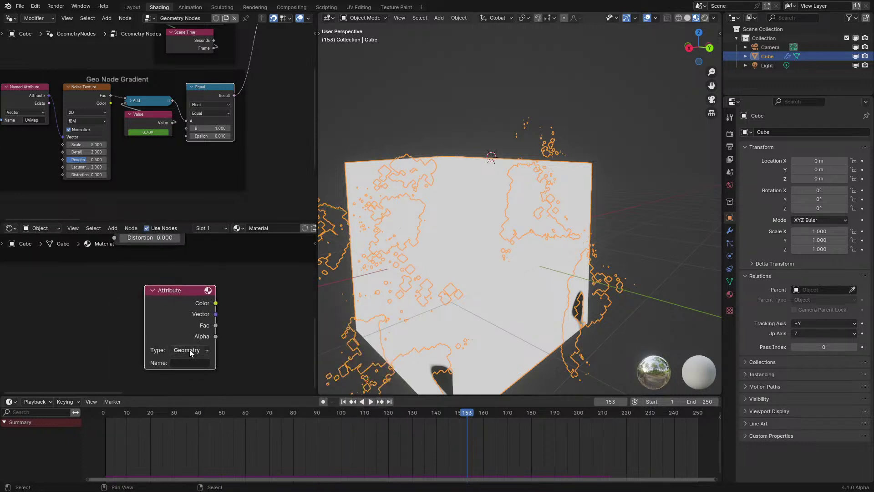
# Step: Set the Attribute node's Type to View Layer and open its Name for editing
pyautogui.click(187, 348)
pyautogui.click(196, 383)
pyautogui.click(188, 349)
pyautogui.click(200, 399)
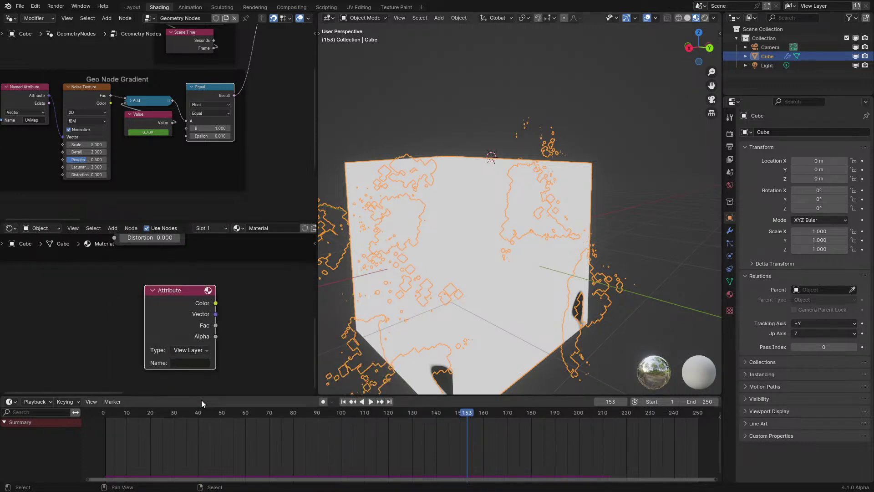
pyautogui.click(192, 365)
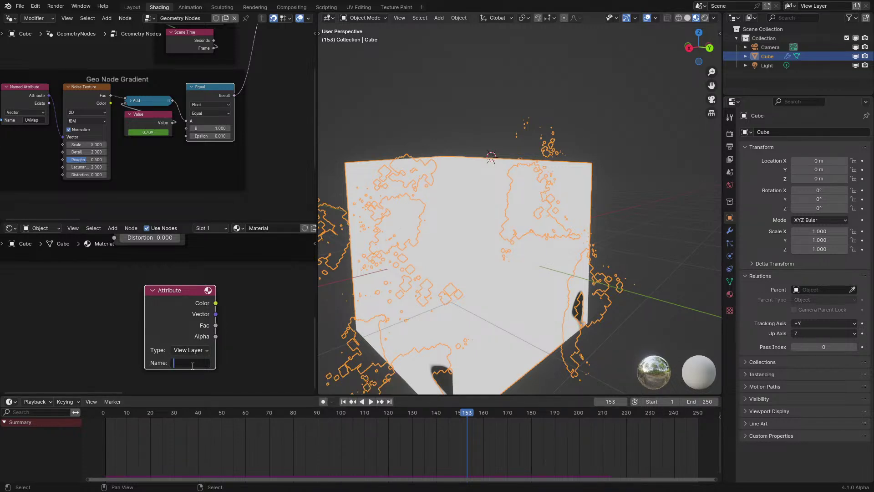
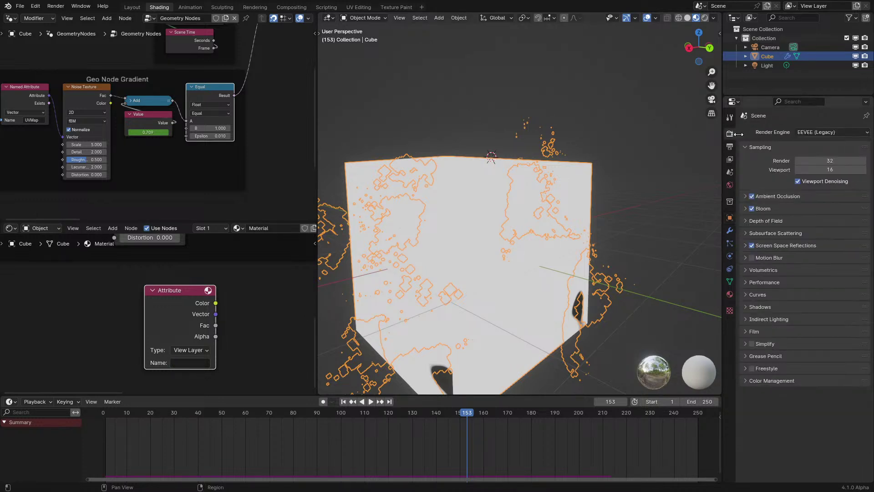
# Step: Show the output properties for reference and set the Attribute node's Name to frame.fps
pyautogui.click(729, 147)
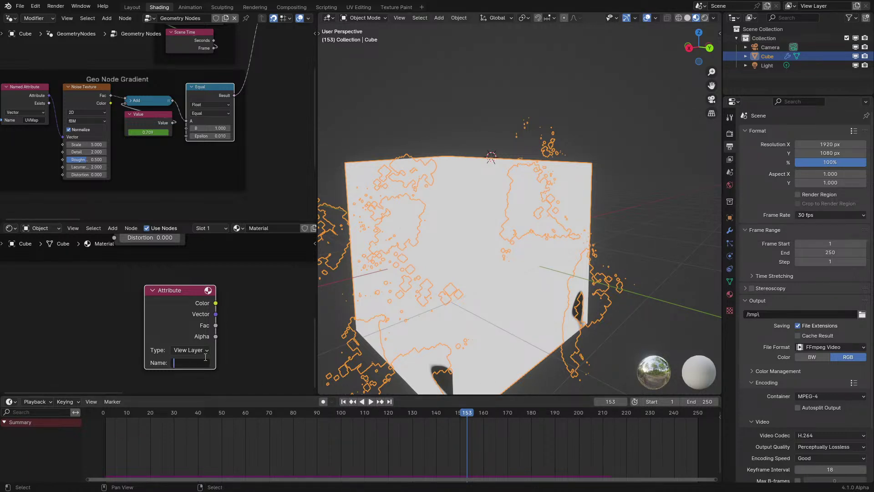
pyautogui.write('farme')
pyautogui.hotkey('ctrl', 'a')
pyautogui.write('frame.fpss')
pyautogui.press('Return')
pyautogui.click(209, 363)
pyautogui.click(209, 363)
pyautogui.press('BackSpace')
# Step: Preview the Attribute node's Fac output on the cube and play the animation from the start
pyautogui.keyDown('ctrl'); pyautogui.keyDown('shift'); pyautogui.click(184, 313); pyautogui.keyUp('shift'); pyautogui.keyUp('ctrl')
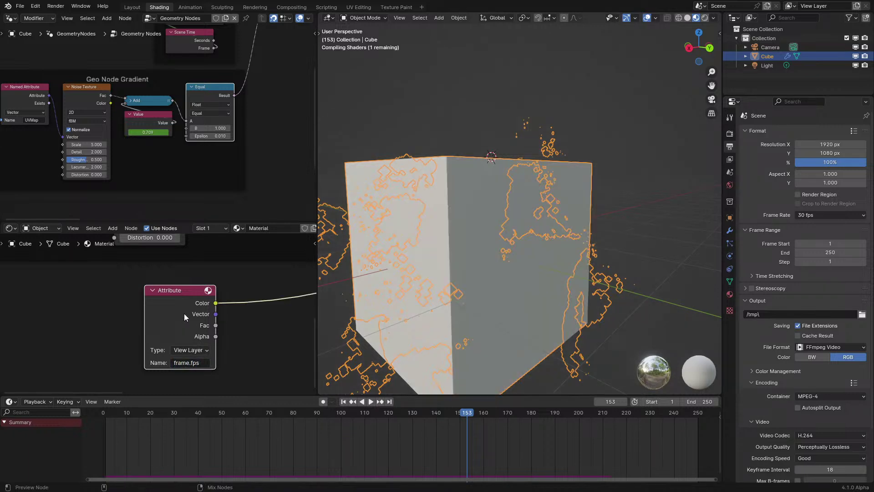
pyautogui.keyDown('ctrl'); pyautogui.keyDown('shift'); pyautogui.click(168, 324); pyautogui.keyUp('shift'); pyautogui.keyUp('ctrl')
pyautogui.keyDown('ctrl'); pyautogui.keyDown('shift'); pyautogui.click(168, 324); pyautogui.keyUp('shift'); pyautogui.keyUp('ctrl')
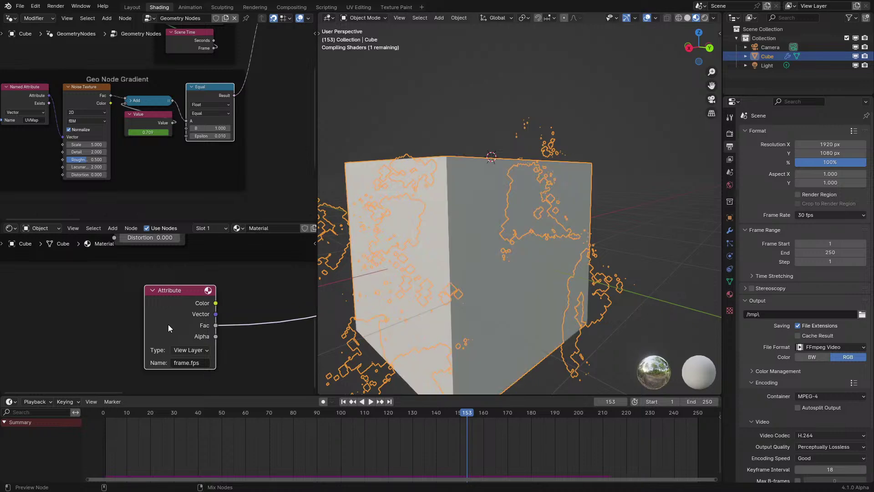
pyautogui.press('space')
pyautogui.moveTo(118, 412); pyautogui.dragTo(95, 433)
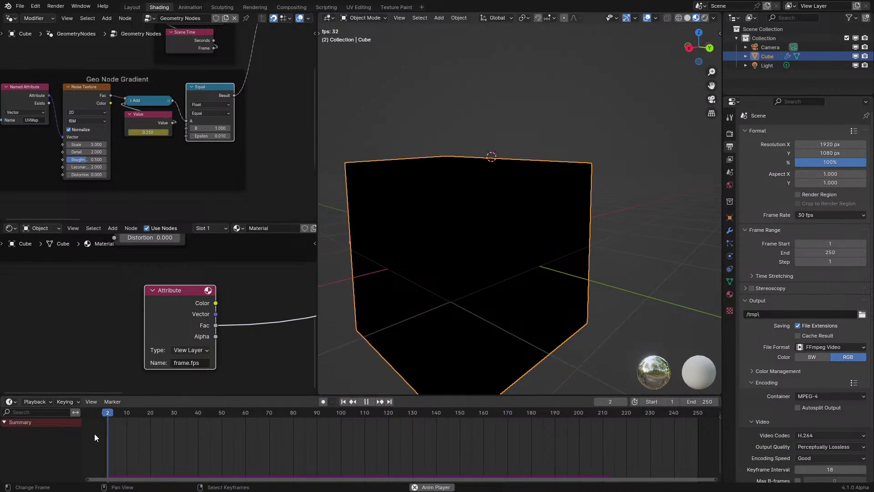
pyautogui.press('space')
# Step: Try scene.fps as the Attribute node's Name
pyautogui.click(193, 362)
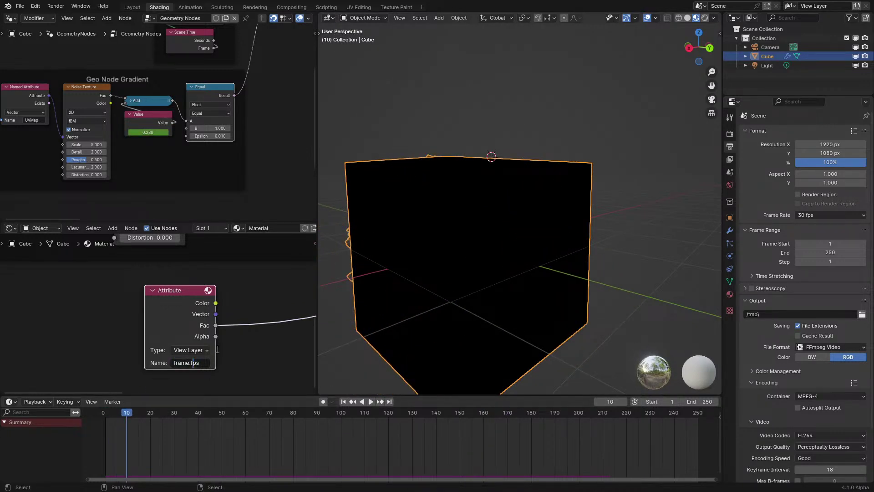
pyautogui.press('BackSpace')
pyautogui.write('_')
pyautogui.press('Return')
pyautogui.write('scene.fps')
pyautogui.press('Return')
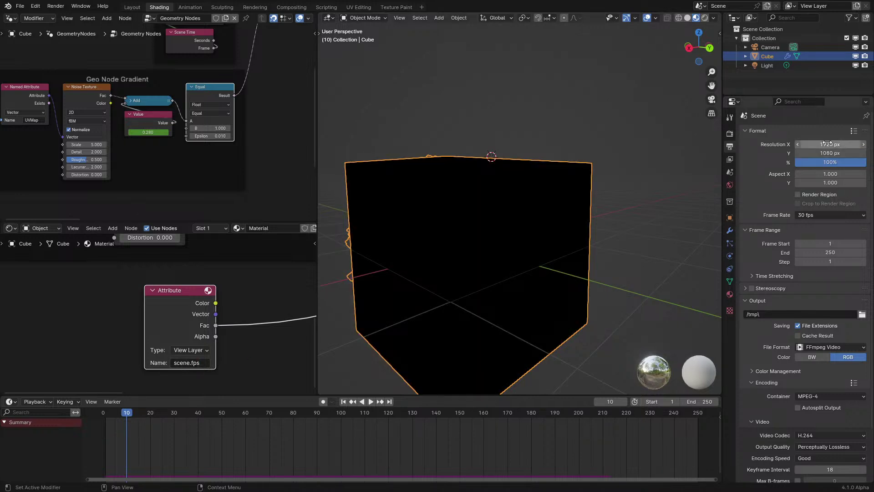
# Step: Set the Attribute node's Name to render.fps and check the scene's frame rate options
pyautogui.write('re')
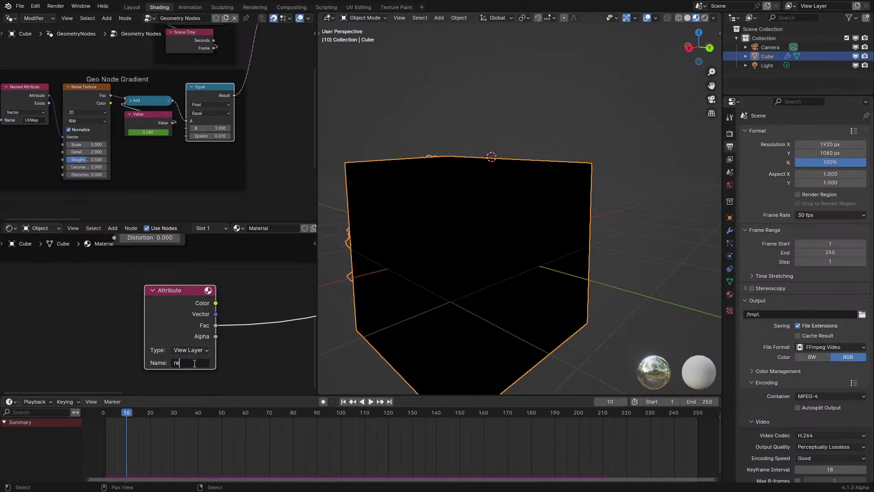
pyautogui.write('nder.fps')
pyautogui.press('Return')
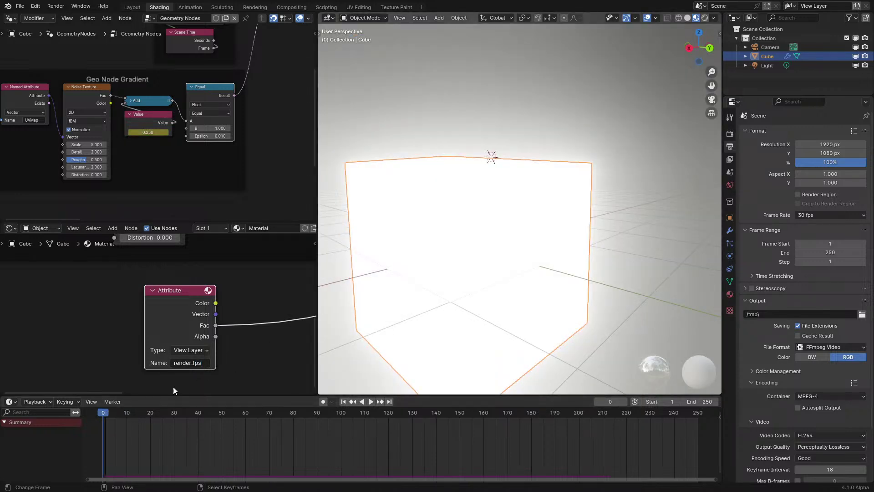
pyautogui.click(830, 215)
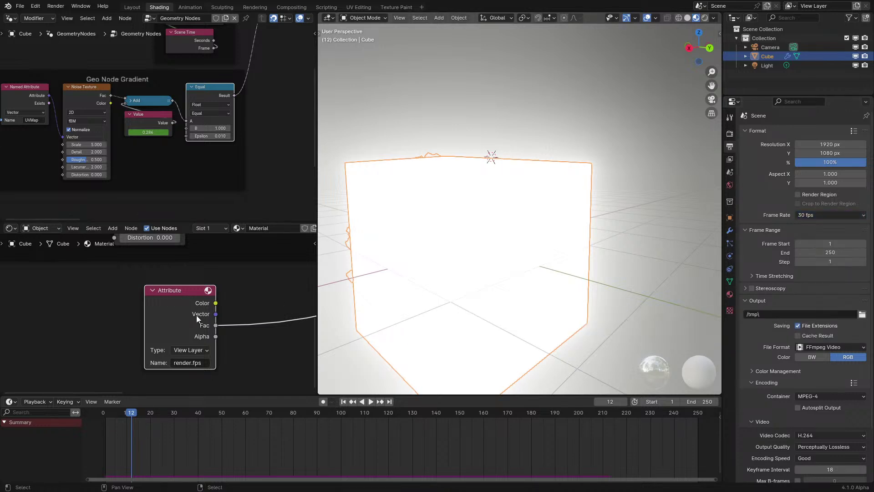
# Step: Move the render.fps Attribute node aside in the material and place a duplicate directly beneath it
pyautogui.scroll(-3, 197, 320)
pyautogui.moveTo(202, 322); pyautogui.dragTo(201, 299, button='middle')
pyautogui.press('g')
pyautogui.moveTo(201, 299); pyautogui.dragTo(125, 312)
pyautogui.hotkey('shift', 'd')
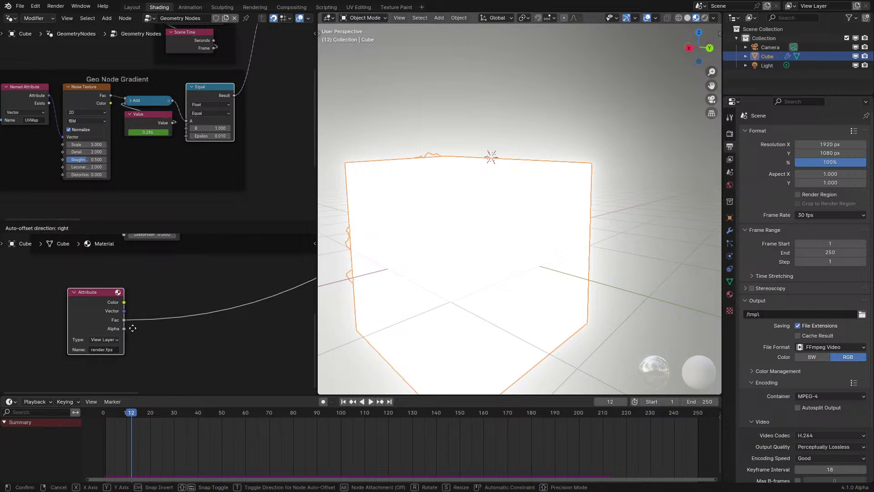
pyautogui.click(129, 354)
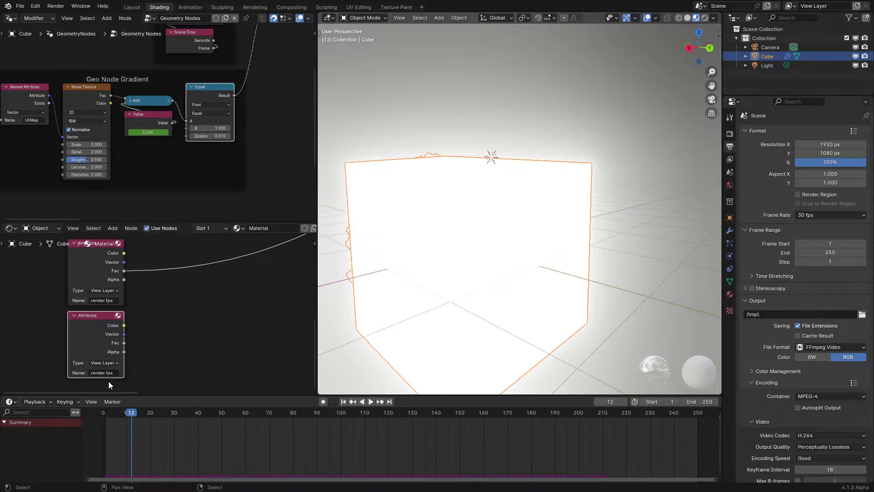
# Step: Set the duplicated Attribute node's Name to frame_current
pyautogui.click(110, 372)
pyautogui.write('frame_current')
pyautogui.press('Return')
# Step: Add a Divide math node that divides the frame_current Fac by the render.fps Fac
pyautogui.moveTo(124, 271); pyautogui.dragTo(152, 292)
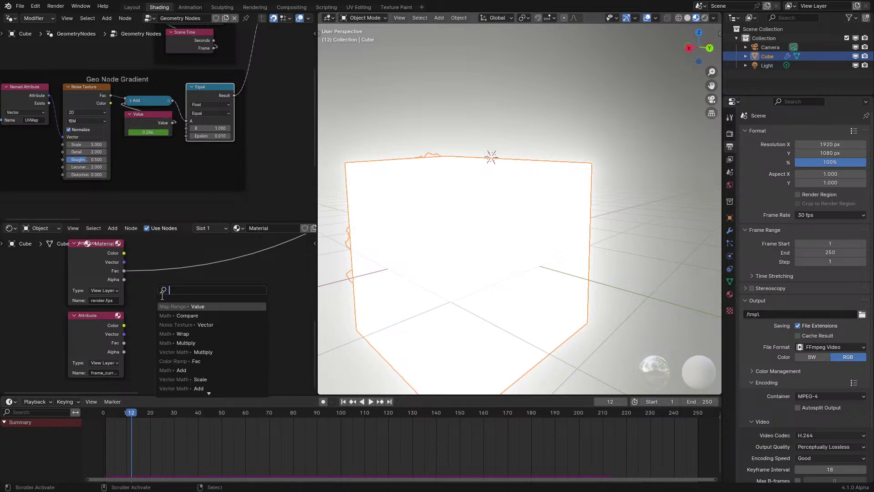
pyautogui.write('di')
pyautogui.press('Return')
pyautogui.click(168, 319)
pyautogui.moveTo(125, 342)
pyautogui.mouseDown()
pyautogui.moveTo(137, 339)
pyautogui.moveTo(134, 320)
pyautogui.moveTo(140, 347)
pyautogui.mouseUp()
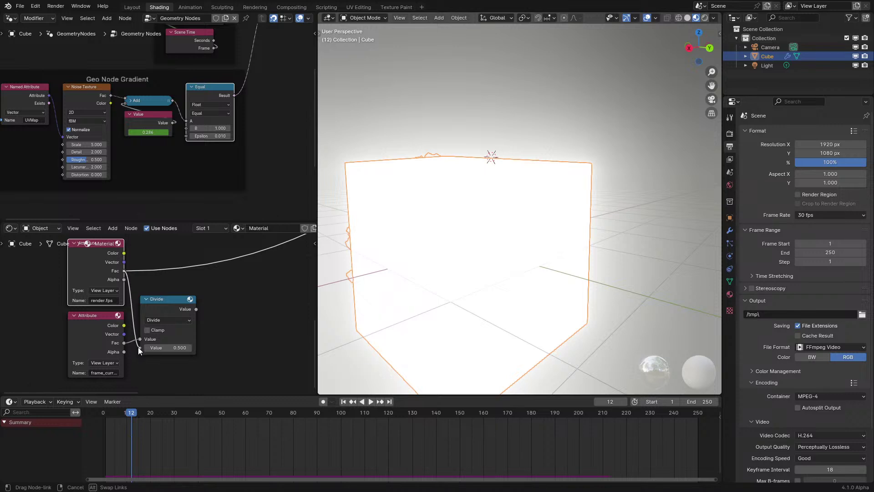
# Step: Hide the unused sockets on both Attribute nodes and place the render.fps node below the frame_current node
pyautogui.click(108, 335)
pyautogui.hotkey('ctrl', 'h')
pyautogui.click(87, 254)
pyautogui.hotkey('ctrl', 'h')
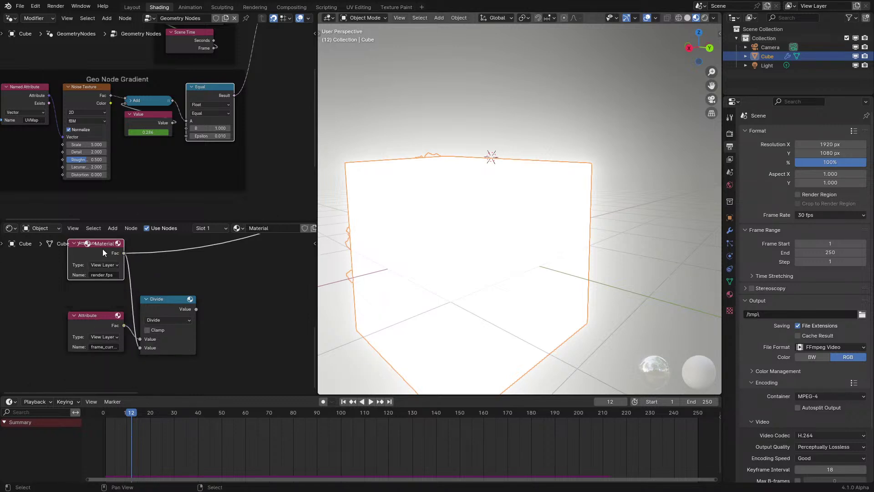
pyautogui.moveTo(103, 248); pyautogui.dragTo(97, 380)
# Step: Preview the Divide result on the cube, and tidy the Attribute nodes beside a collapsed Divide node
pyautogui.keyDown('ctrl'); pyautogui.keyDown('shift'); pyautogui.click(170, 315); pyautogui.keyUp('shift'); pyautogui.keyUp('ctrl')
pyautogui.moveTo(39, 309); pyautogui.dragTo(106, 338)
pyautogui.click(146, 298)
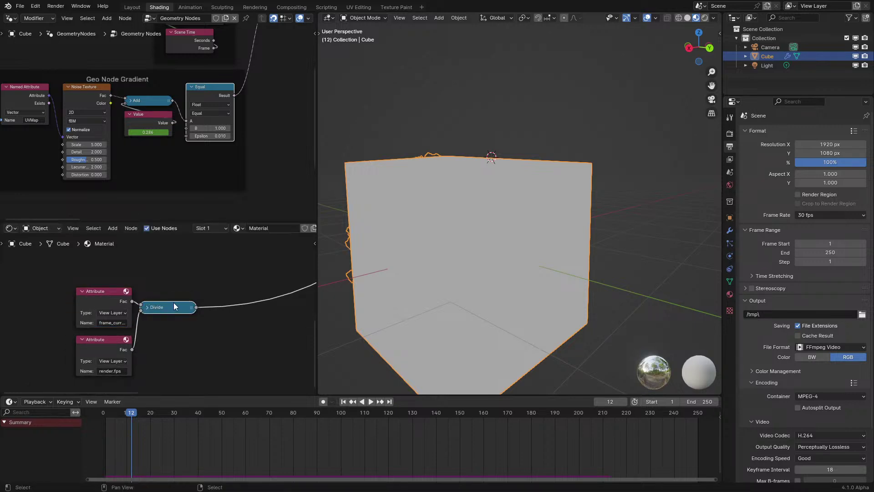
# Step: Play the animation from the start to check how the Divide output drives the cube's brightness
pyautogui.press('space')
pyautogui.click(99, 428)
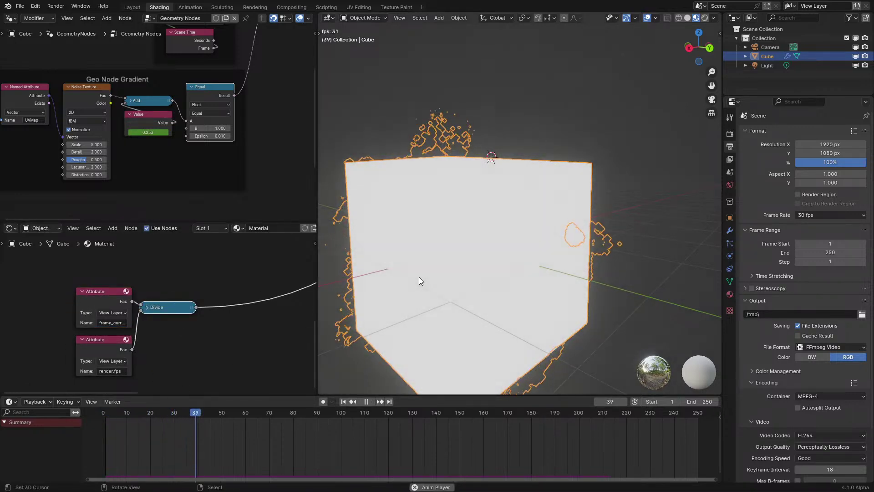
pyautogui.press('space')
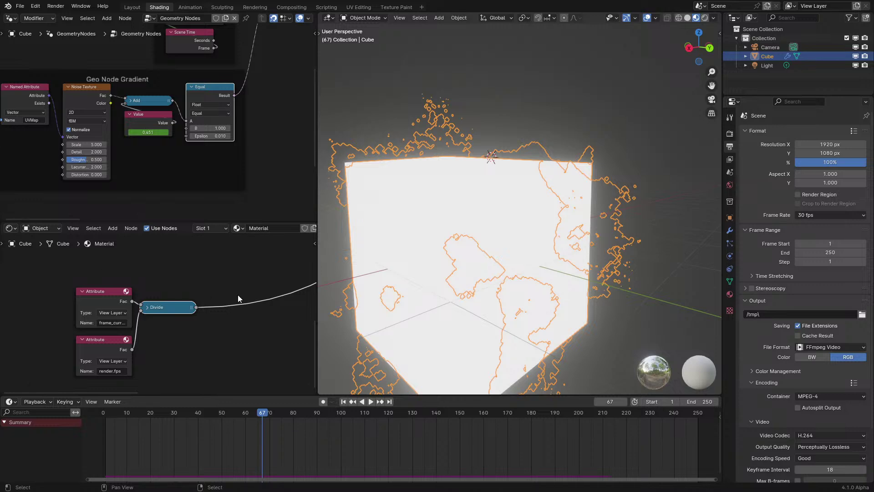
# Step: Move the two Attribute nodes and the Divide node together to just beneath the Material Gradient frame
pyautogui.moveTo(38, 282); pyautogui.dragTo(246, 363)
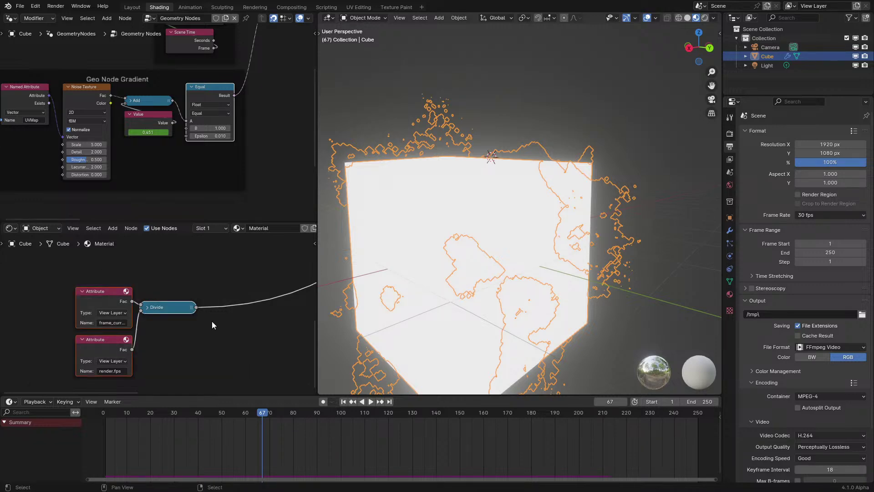
pyautogui.scroll(-2, 196, 320)
pyautogui.scroll(1, 187, 309)
pyautogui.scroll(1, 187, 308)
pyautogui.moveTo(130, 351); pyautogui.dragTo(242, 341)
pyautogui.scroll(-2, 182, 341)
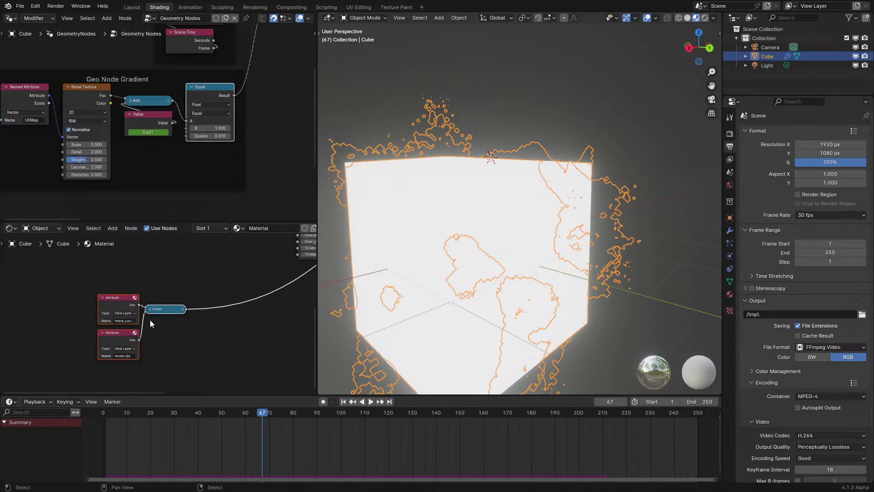
pyautogui.moveTo(45, 293); pyautogui.dragTo(169, 352)
pyautogui.scroll(1, 179, 317)
pyautogui.scroll(-2, 179, 316)
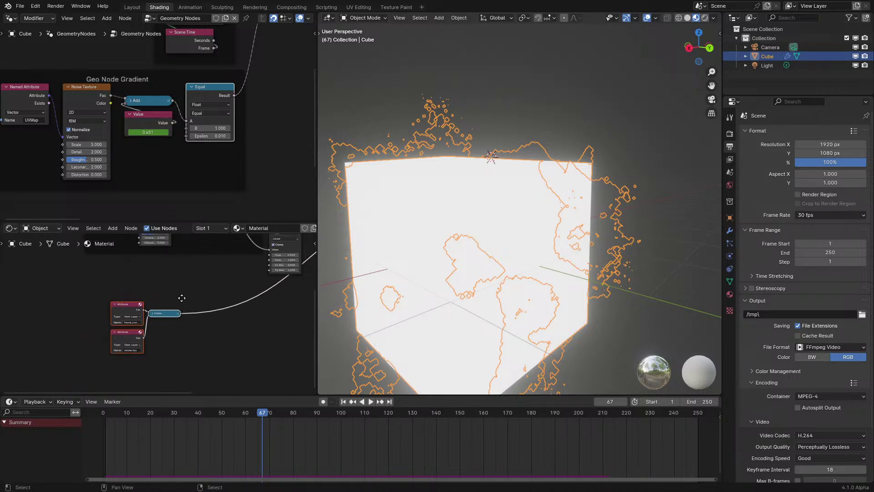
pyautogui.moveTo(181, 298); pyautogui.dragTo(165, 347, button='middle')
pyautogui.press('g')
pyautogui.click(229, 329)
pyautogui.moveTo(229, 329); pyautogui.dragTo(181, 359, button='middle')
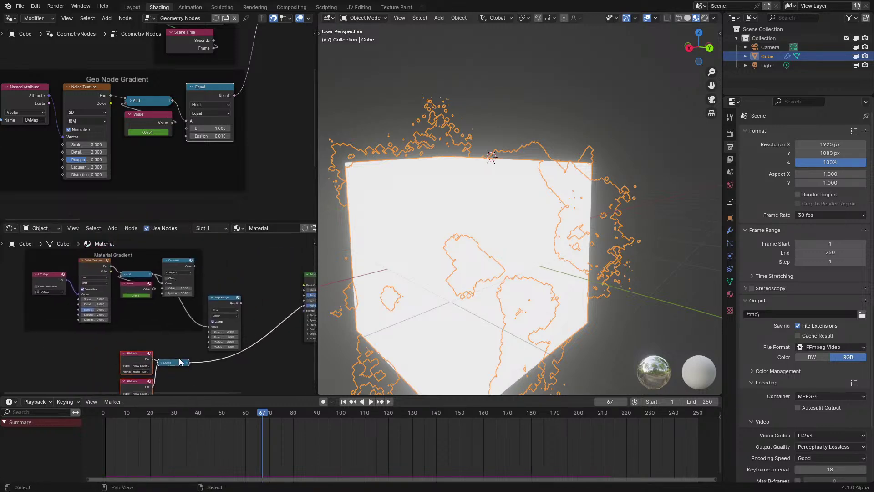
# Step: Delete the two Attribute nodes and the Divide node from the material
pyautogui.scroll(3, 184, 344)
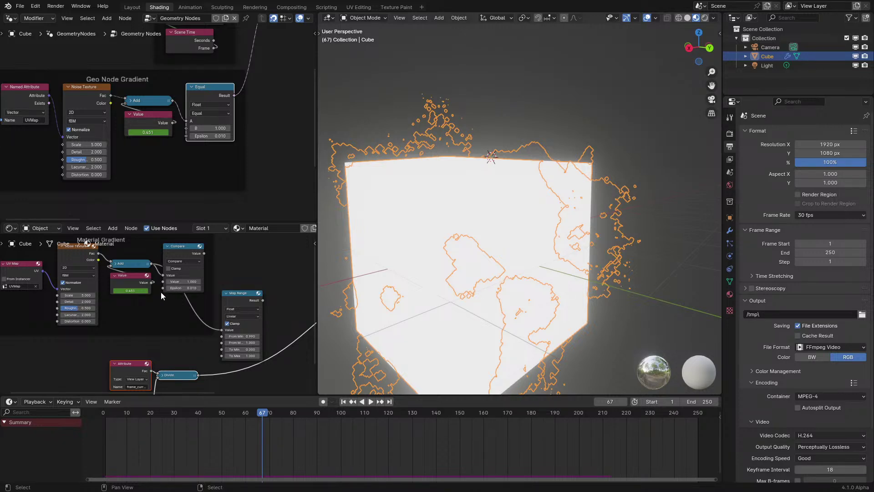
pyautogui.scroll(2, 160, 291)
pyautogui.moveTo(139, 353); pyautogui.dragTo(140, 333, button='middle')
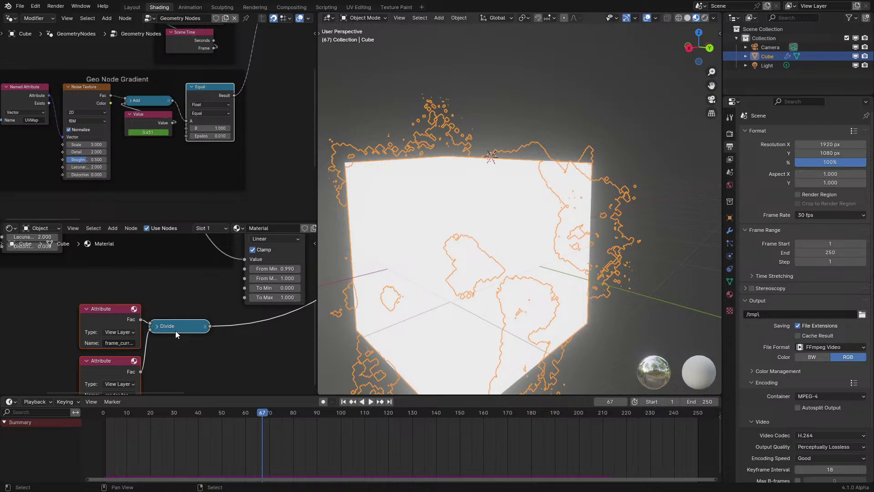
pyautogui.scroll(-1, 175, 330)
pyautogui.moveTo(172, 294); pyautogui.dragTo(177, 335, button='middle')
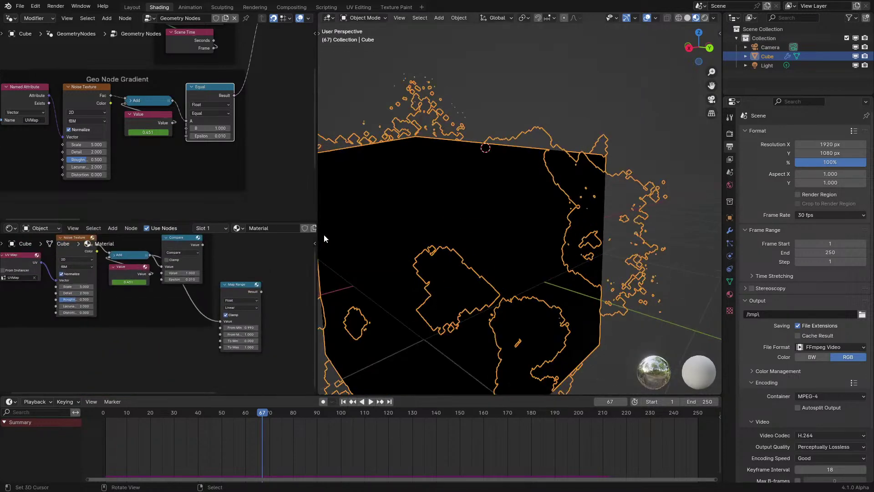
# Step: Preview the Map Range output on the cube at frame 2 and move the node beneath the Material Gradient frame
pyautogui.keyDown('ctrl'); pyautogui.keyDown('shift'); pyautogui.click(255, 289); pyautogui.keyUp('shift'); pyautogui.keyUp('ctrl')
pyautogui.moveTo(255, 290); pyautogui.dragTo(269, 259, button='middle')
pyautogui.moveTo(269, 259); pyautogui.dragTo(187, 329)
pyautogui.click(108, 413)
# Step: Shift the Group Input, Join Geometry and Group Output nodes along X to make room after the Simulation Output
pyautogui.scroll(-5, 235, 118)
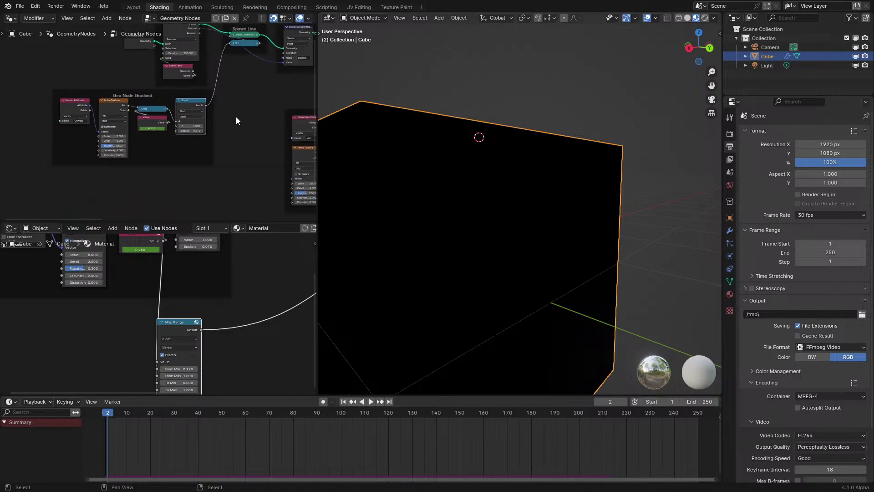
pyautogui.moveTo(263, 117); pyautogui.dragTo(8, 167, button='middle')
pyautogui.moveTo(199, 77); pyautogui.dragTo(302, 149)
pyautogui.press('g')
pyautogui.press('x')
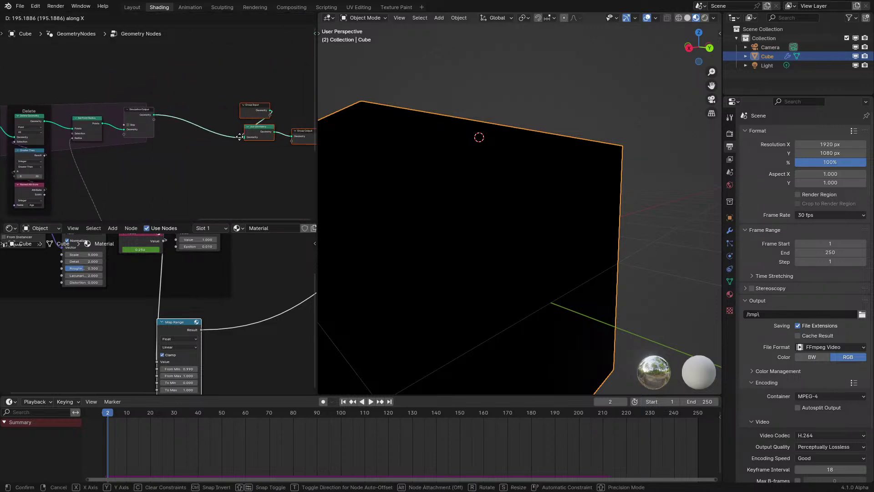
pyautogui.click(253, 133)
# Step: Insert an Instance on Points node between the Simulation Output and Join Geometry nodes
pyautogui.moveTo(225, 126); pyautogui.dragTo(204, 142, button='middle')
pyautogui.scroll(5, 188, 132)
pyautogui.scroll(1, 188, 135)
pyautogui.hotkey('shift', 'a')
pyautogui.write('insta')
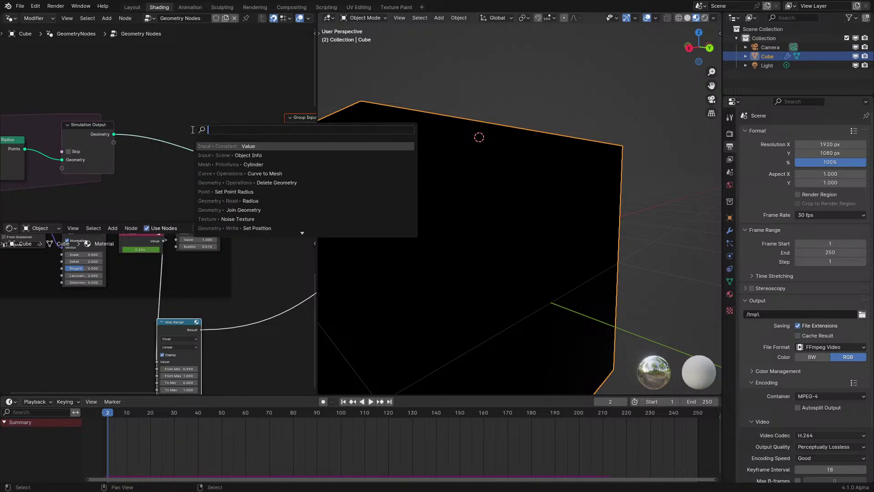
pyautogui.write('nce')
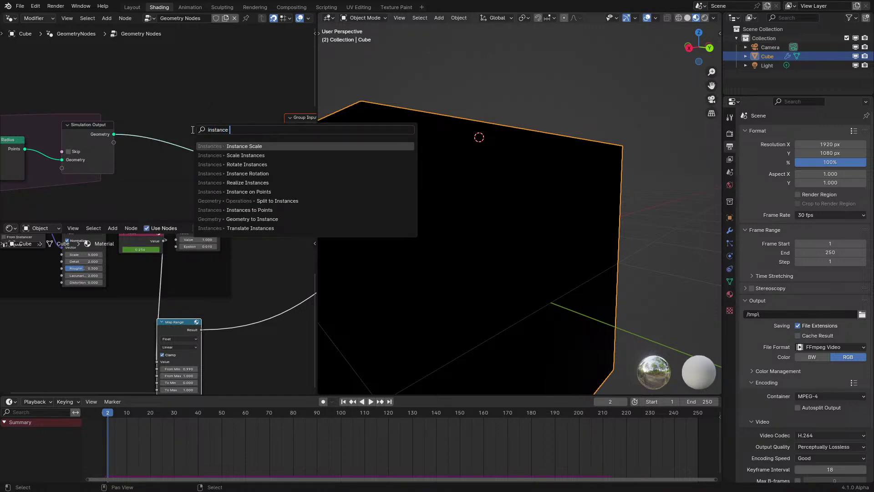
pyautogui.press('Down')
pyautogui.press('Down')
pyautogui.press('Down')
pyautogui.press('Down')
pyautogui.press('Down')
pyautogui.press('Return')
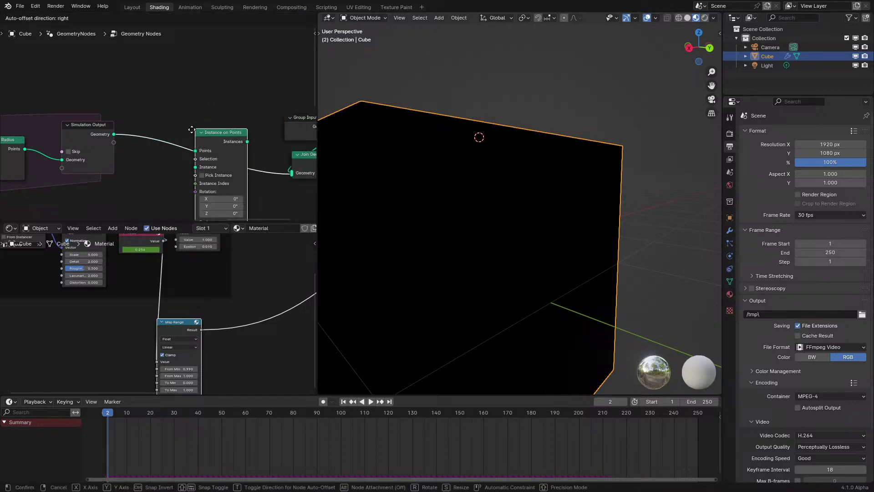
pyautogui.click(192, 132)
# Step: Shift the Instance on Points node and the final geometry nodes along X, farther from the Simulation Output
pyautogui.scroll(-5, 192, 131)
pyautogui.moveTo(189, 117); pyautogui.dragTo(122, 85, button='middle')
pyautogui.moveTo(118, 80); pyautogui.dragTo(248, 154)
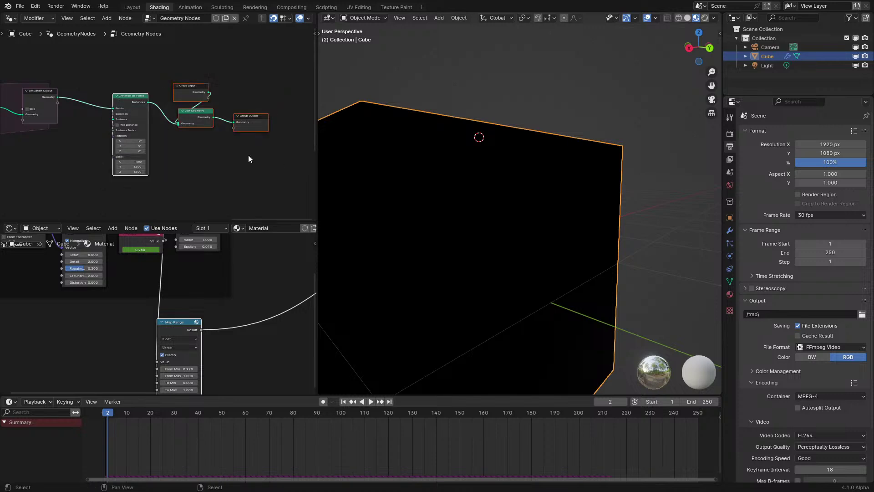
pyautogui.press('g')
pyautogui.press('x')
pyautogui.click(264, 136)
pyautogui.moveTo(243, 92); pyautogui.dragTo(249, 95)
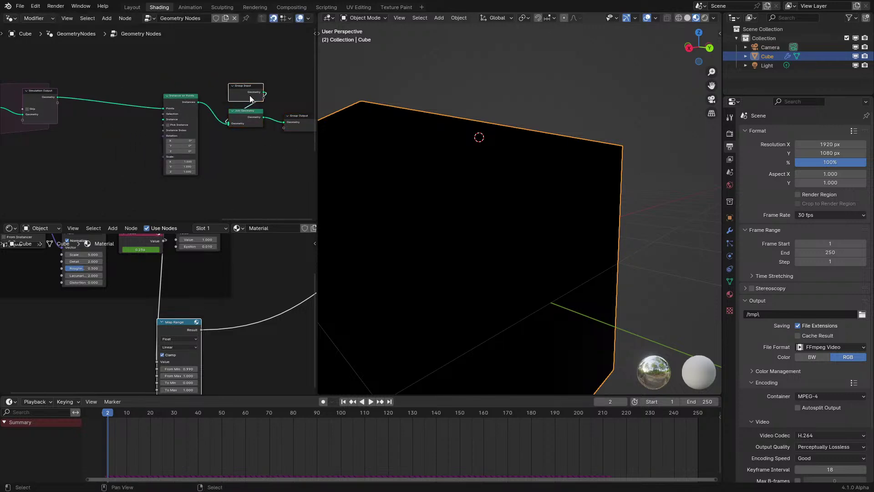
# Step: Add an Ico Sphere node and connect its Mesh to the Instance input of Instance on Points
pyautogui.moveTo(126, 117); pyautogui.dragTo(144, 118, button='middle')
pyautogui.scroll(2, 146, 121)
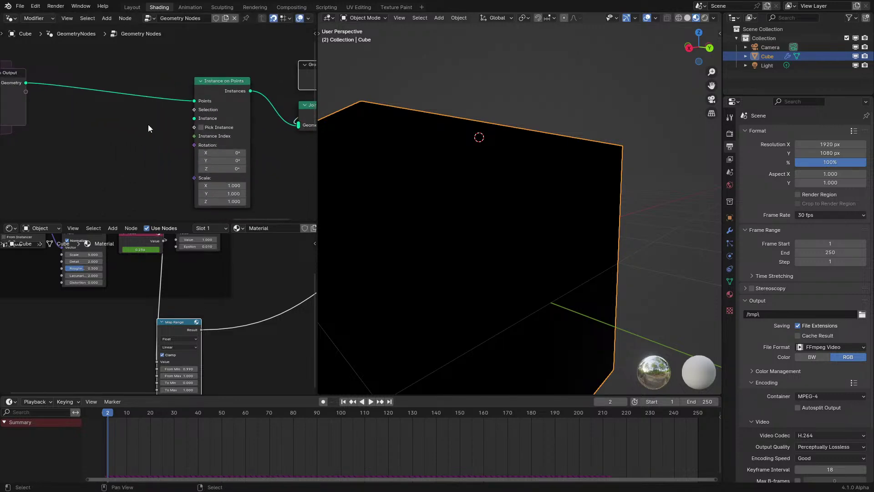
pyautogui.hotkey('shift', 'a')
pyautogui.write('ico')
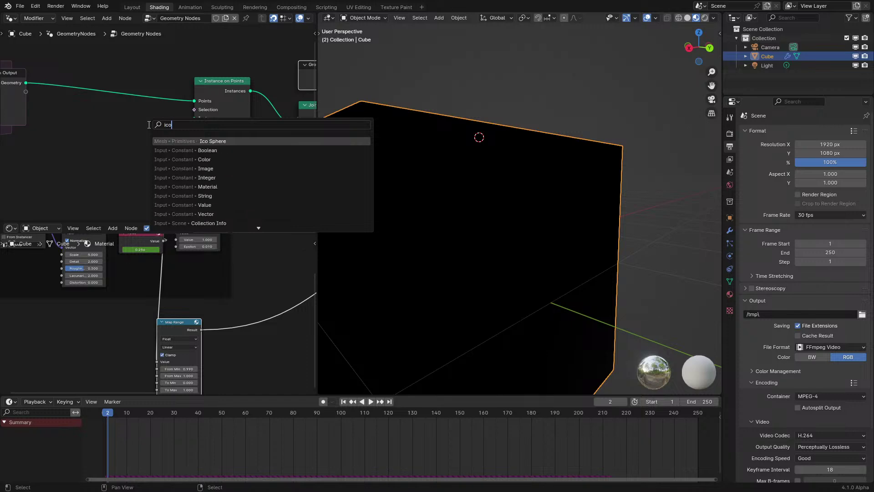
pyautogui.press('Return')
pyautogui.click(92, 137)
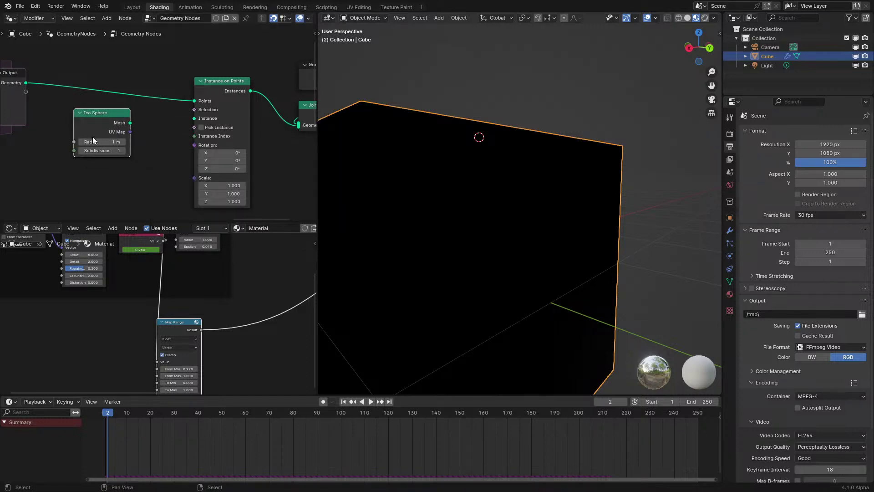
pyautogui.moveTo(129, 131); pyautogui.dragTo(188, 119)
pyautogui.scroll(-4, 480, 182)
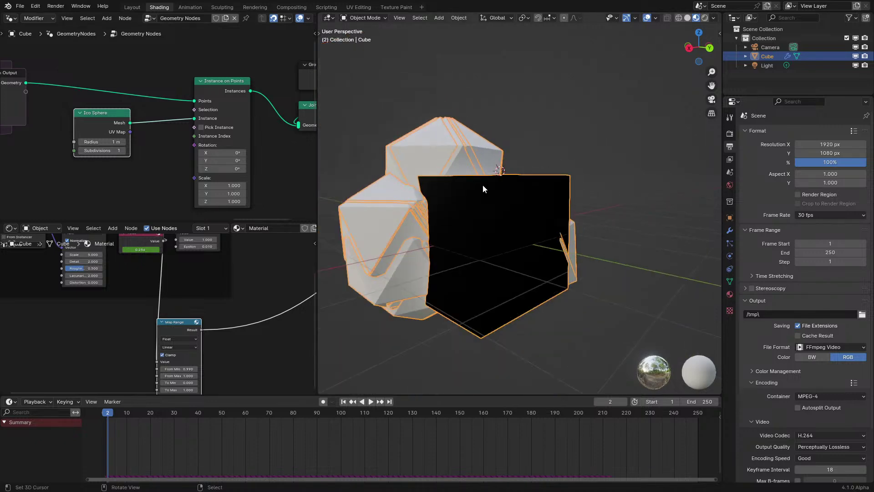
# Step: Play the simulation from the start to view the ico spheres instanced on the points
pyautogui.moveTo(482, 185); pyautogui.dragTo(493, 195, button='middle')
pyautogui.press('space')
pyautogui.click(100, 439)
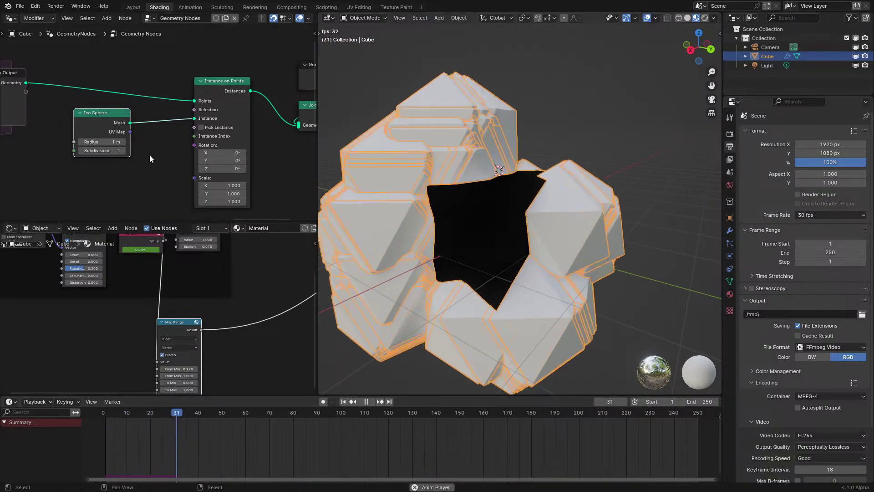
pyautogui.moveTo(150, 155); pyautogui.dragTo(165, 132, button='middle')
pyautogui.press('space')
# Step: Add a Named Attribute node below the Ico Sphere node and set its attribute name to radius
pyautogui.press('q')
pyautogui.click(138, 155)
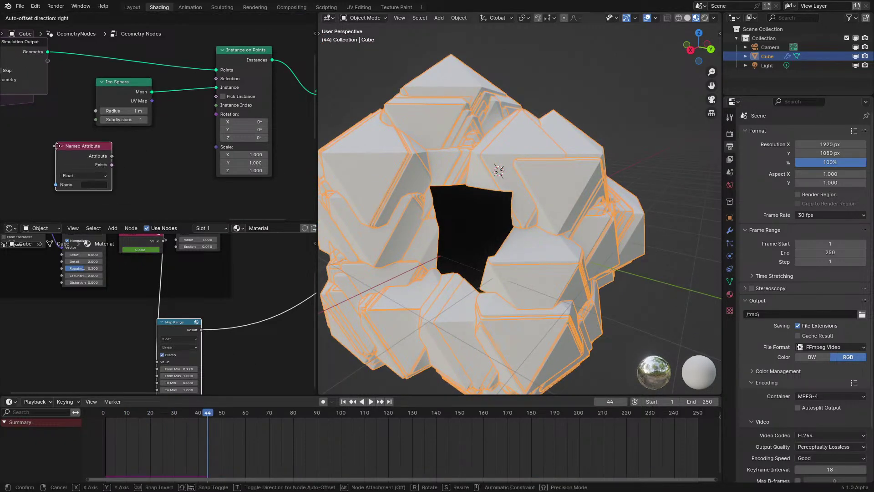
pyautogui.click(52, 140)
pyautogui.click(86, 184)
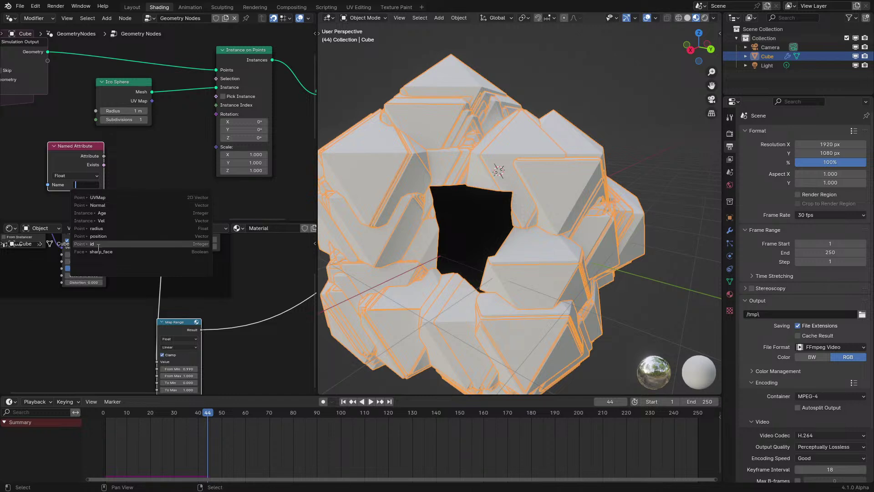
pyautogui.click(104, 228)
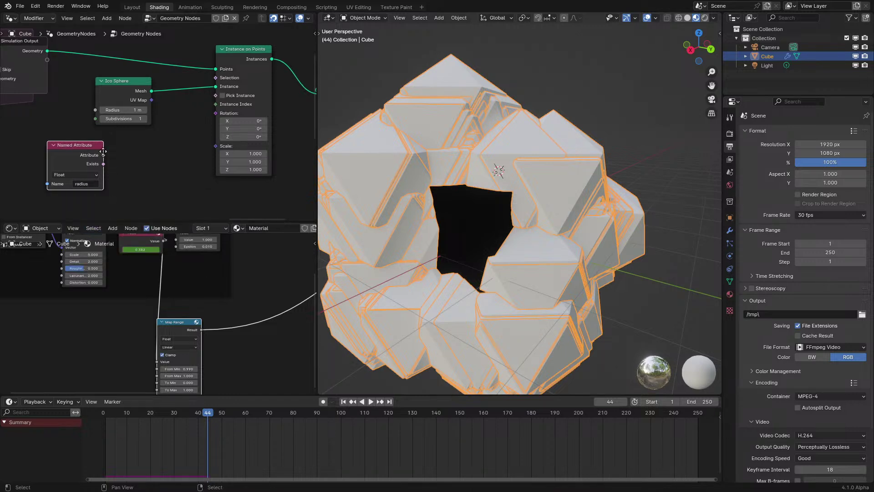
pyautogui.moveTo(104, 159); pyautogui.dragTo(188, 142, button='middle')
pyautogui.scroll(6, 175, 180)
pyautogui.moveTo(171, 177); pyautogui.dragTo(100, 124, button='middle')
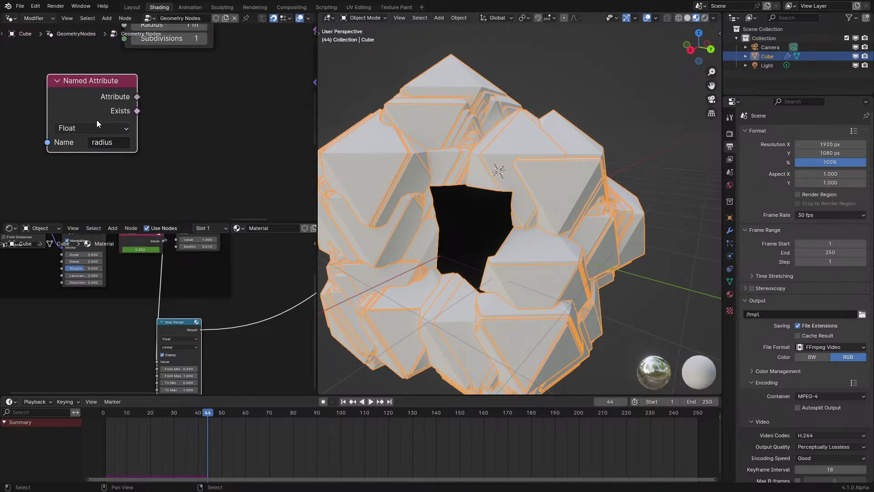
pyautogui.scroll(-6, 119, 123)
pyautogui.moveTo(119, 119); pyautogui.dragTo(247, 175)
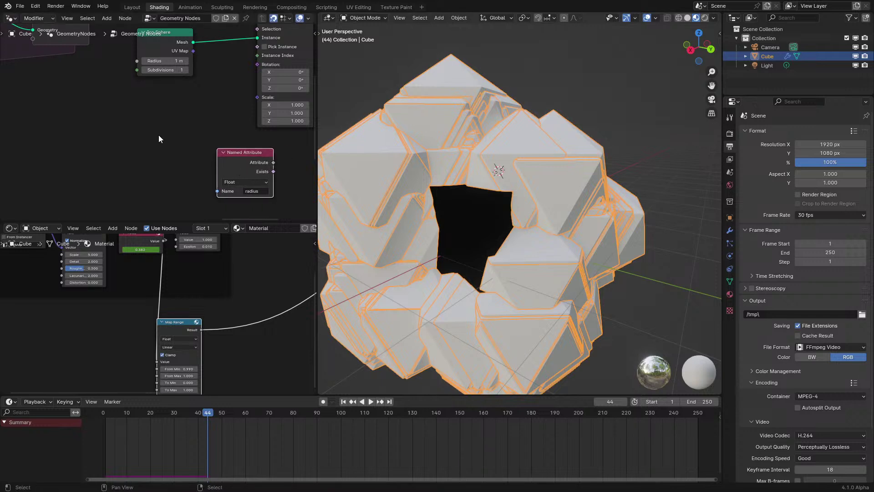
# Step: Add a Radius input node directly above the Named Attribute node
pyautogui.moveTo(207, 164); pyautogui.dragTo(181, 154, button='middle')
pyautogui.moveTo(200, 162); pyautogui.dragTo(152, 146)
pyautogui.scroll(3, 159, 118)
pyautogui.moveTo(161, 115); pyautogui.dragTo(162, 132, button='middle')
pyautogui.hotkey('shift', 'a')
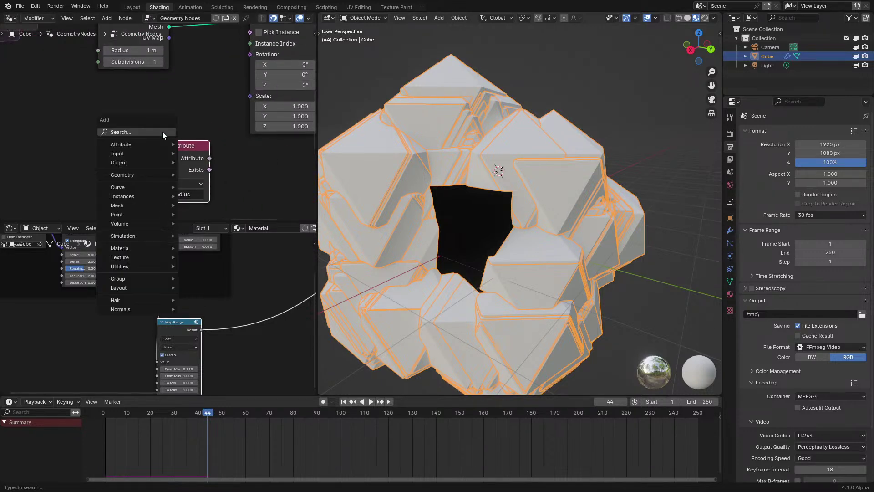
pyautogui.write('rad')
pyautogui.press('Return')
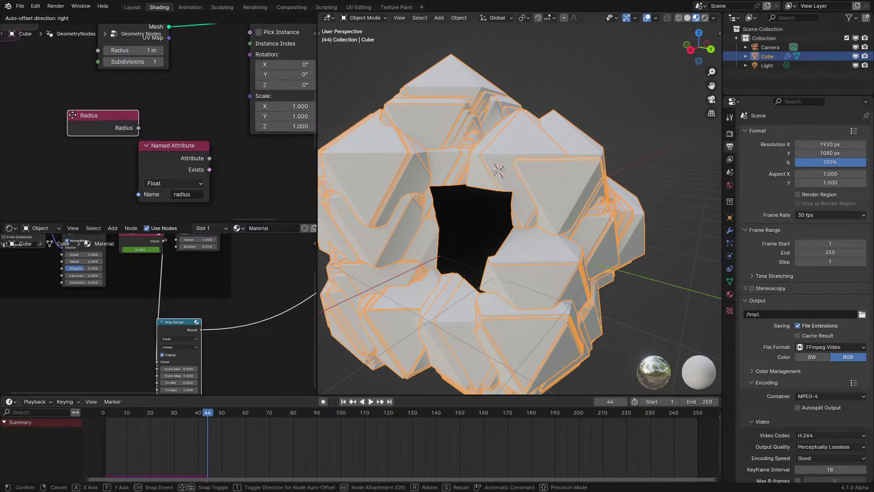
pyautogui.click(179, 102)
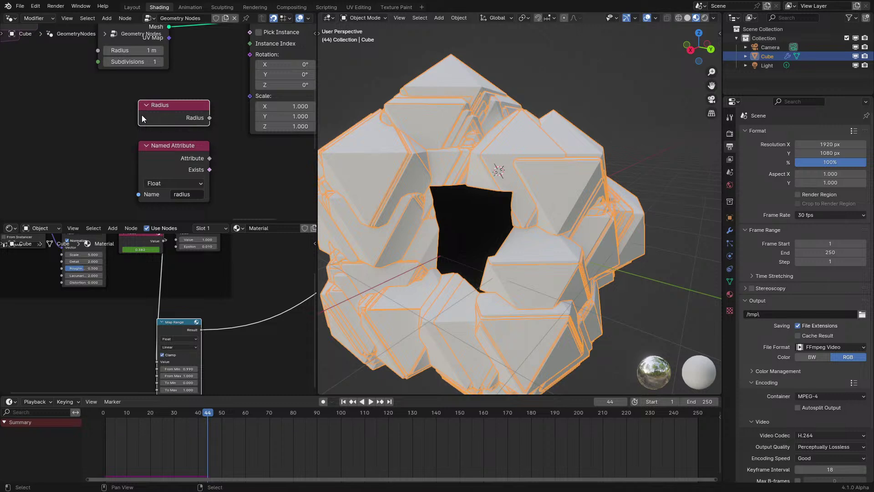
# Step: Inspect the attribute names offered by the Named Attribute node and search the available nodes for "sharp"
pyautogui.click(190, 194)
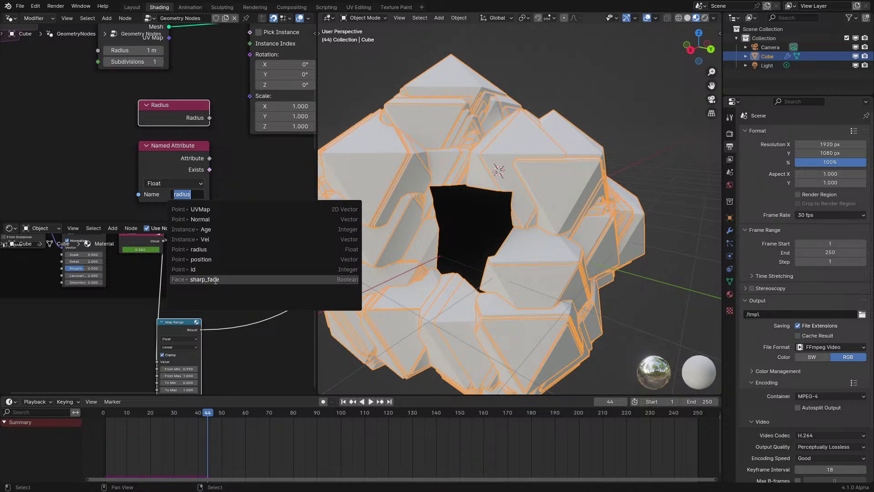
pyautogui.hotkey('shift', 'a')
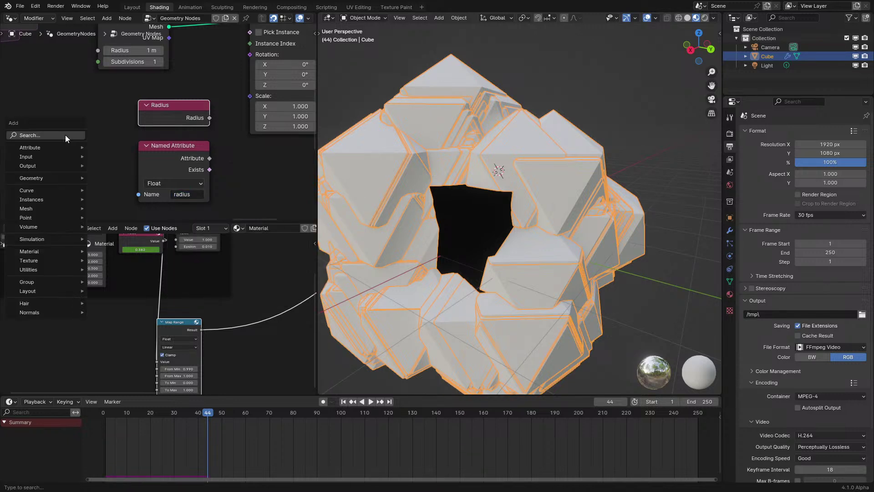
pyautogui.write('sharp')
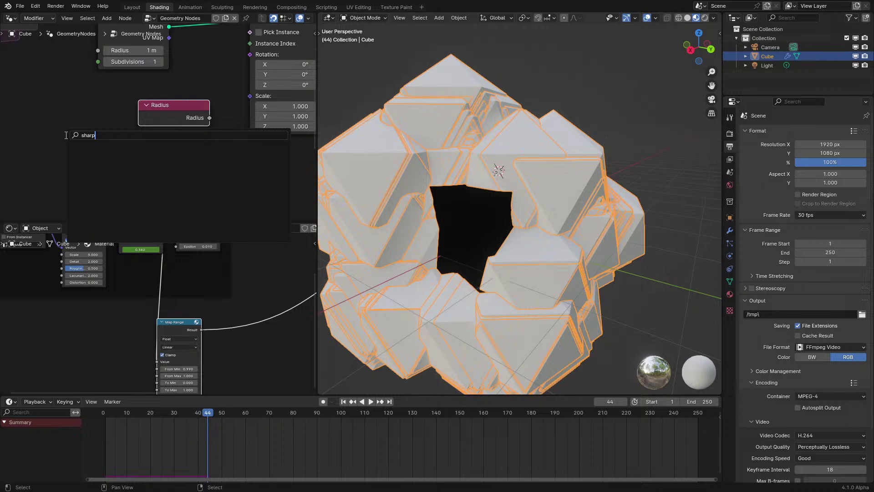
pyautogui.press('Escape')
pyautogui.hotkey('shift', 'a')
pyautogui.press('Escape')
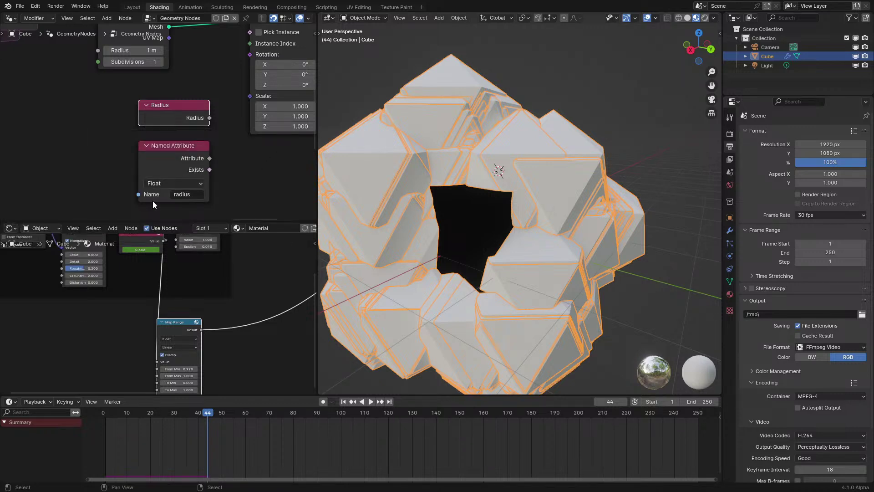
# Step: Set the Named Attribute node to read the Vel vector attribute
pyautogui.click(188, 196)
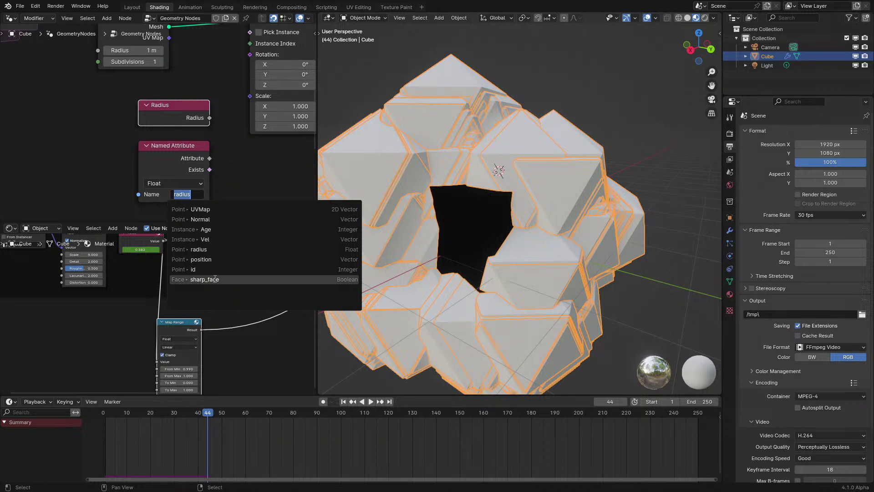
pyautogui.click(163, 148)
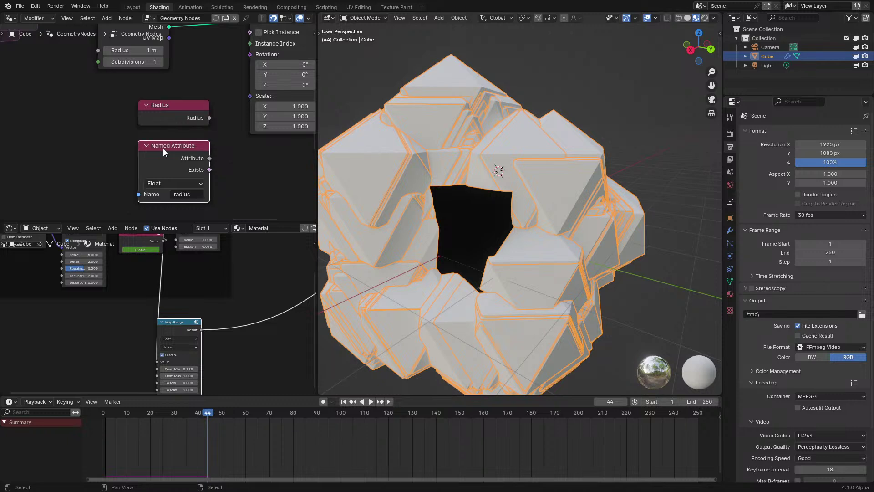
pyautogui.click(165, 118)
pyautogui.click(176, 147)
pyautogui.click(187, 191)
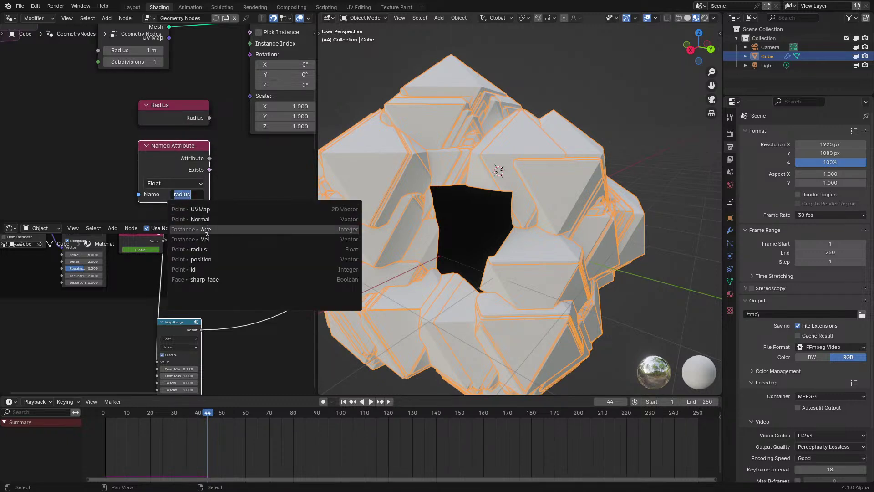
pyautogui.click(203, 228)
# Step: Add an Align Euler to Vector node with the Vel attribute feeding its Vector input, and set its axis to Z
pyautogui.scroll(-2, 181, 154)
pyautogui.moveTo(181, 153); pyautogui.dragTo(156, 167)
pyautogui.write('align')
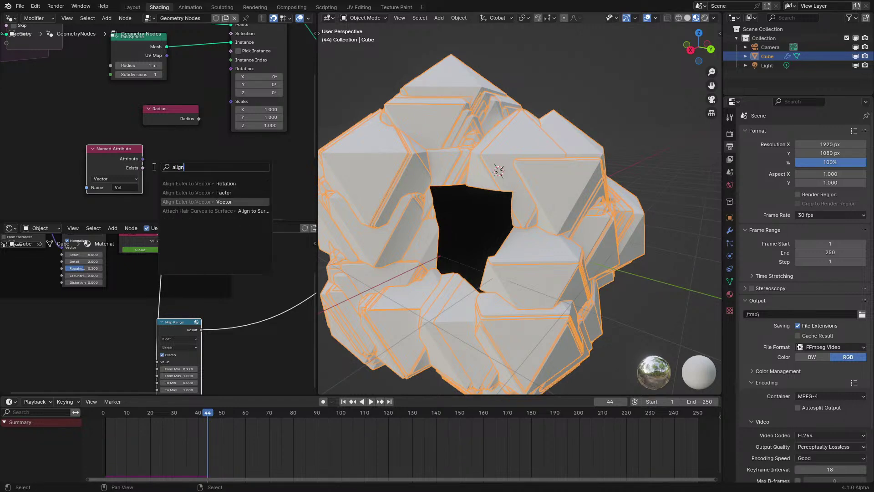
pyautogui.press('Return')
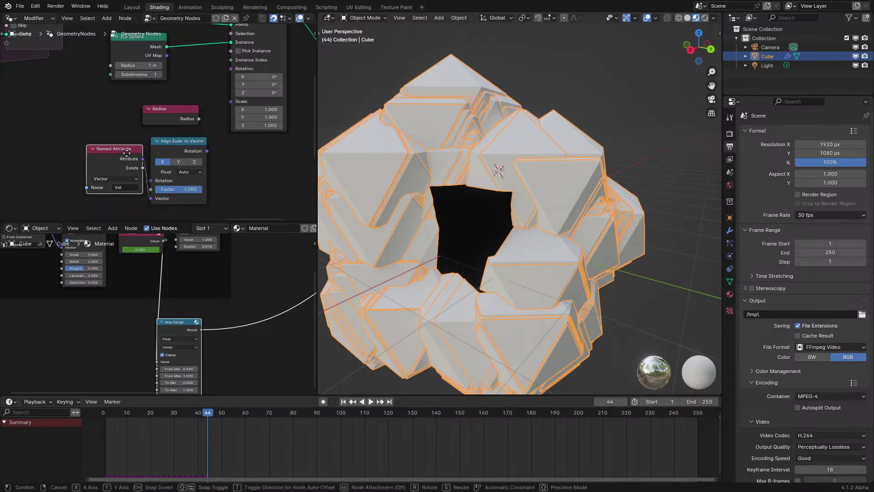
pyautogui.click(126, 153)
pyautogui.click(196, 162)
pyautogui.moveTo(89, 139); pyautogui.dragTo(179, 185)
pyautogui.press('g')
pyautogui.click(84, 184)
# Step: Connect the Align Euler to Vector rotation to the Instance on Points Rotation input and play the simulation from the start
pyautogui.moveTo(109, 151); pyautogui.dragTo(279, 49)
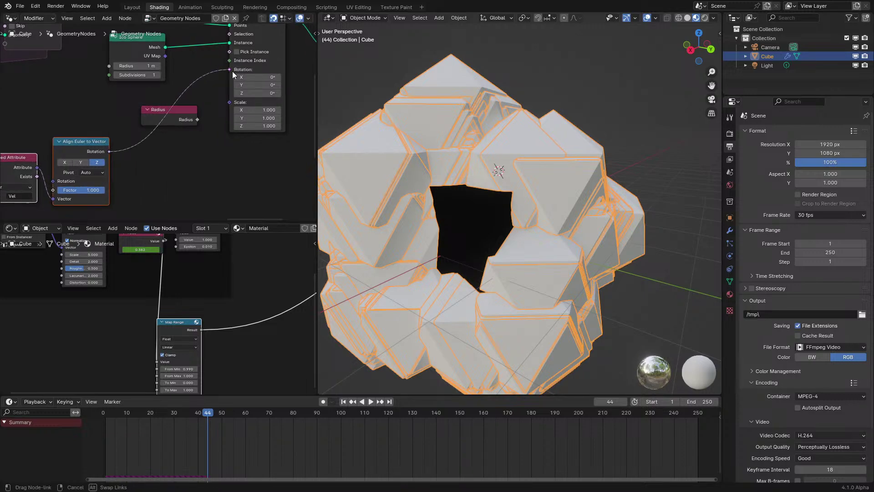
pyautogui.moveTo(232, 71); pyautogui.dragTo(233, 71)
pyautogui.press('space')
pyautogui.hotkey('shift', 'Left')
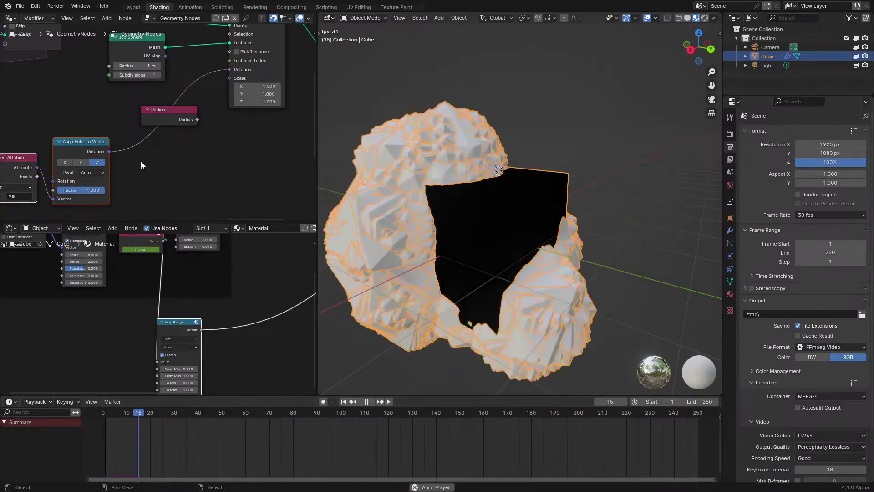
pyautogui.moveTo(138, 159); pyautogui.dragTo(184, 127, button='middle')
pyautogui.press('space')
# Step: Add a Length vector node fed by the Vel attribute and place it directly below Align Euler to Vector
pyautogui.moveTo(54, 200); pyautogui.dragTo(148, 132)
pyautogui.moveTo(152, 132); pyautogui.dragTo(114, 148, button='middle')
pyautogui.press('g')
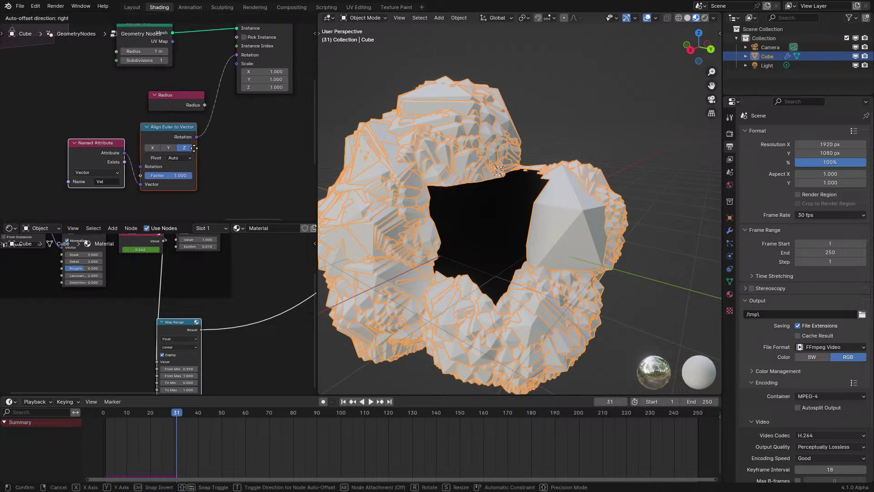
pyautogui.click(202, 150)
pyautogui.moveTo(158, 201); pyautogui.dragTo(179, 204)
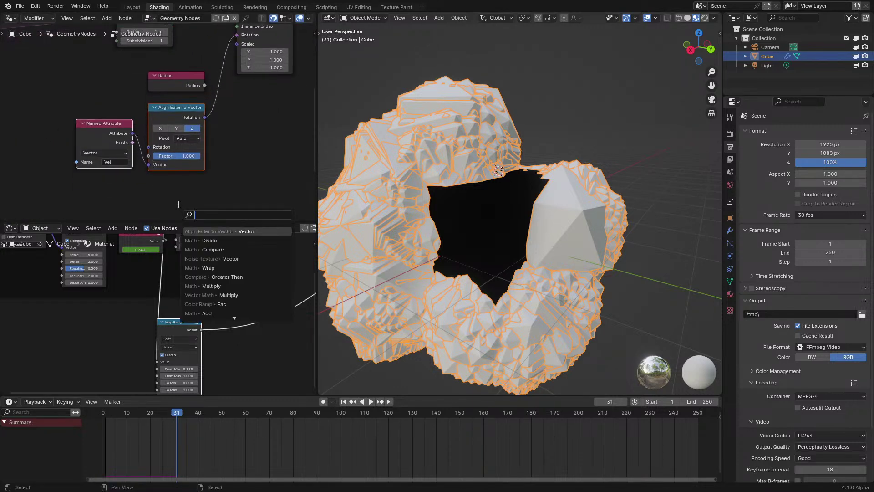
pyautogui.write('length')
pyautogui.press('Return')
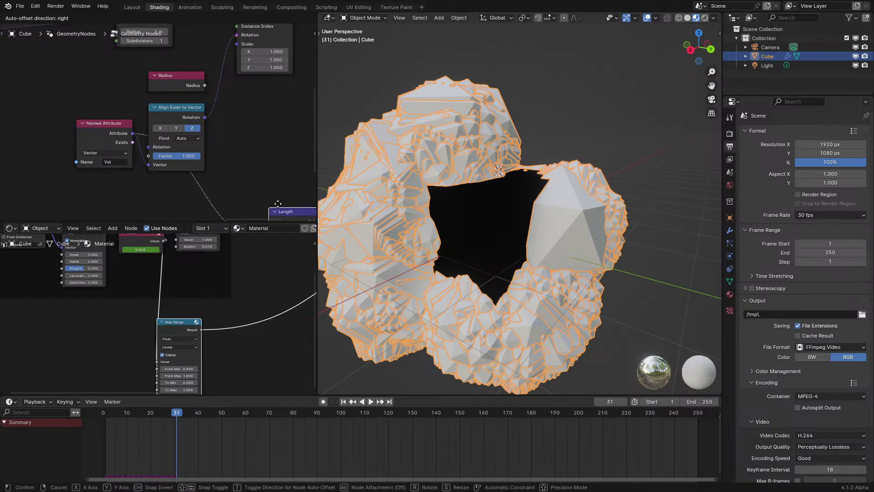
pyautogui.click(172, 181)
pyautogui.click(178, 188)
# Step: Add a Combine XYZ node with Length driving its Z, and connect its Vector to the Instance on Points Scale input
pyautogui.moveTo(215, 187); pyautogui.dragTo(246, 154)
pyautogui.write('comb')
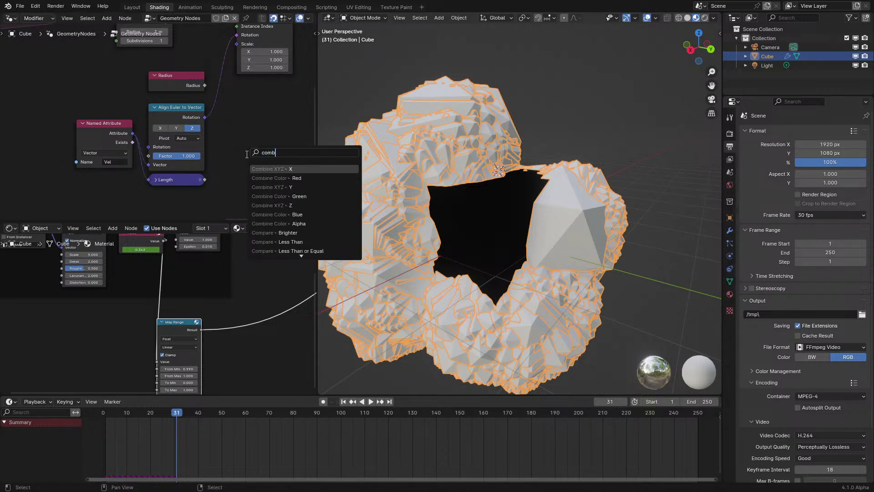
pyautogui.press('Down')
pyautogui.press('Down')
pyautogui.press('Down')
pyautogui.press('Down')
pyautogui.press('Return')
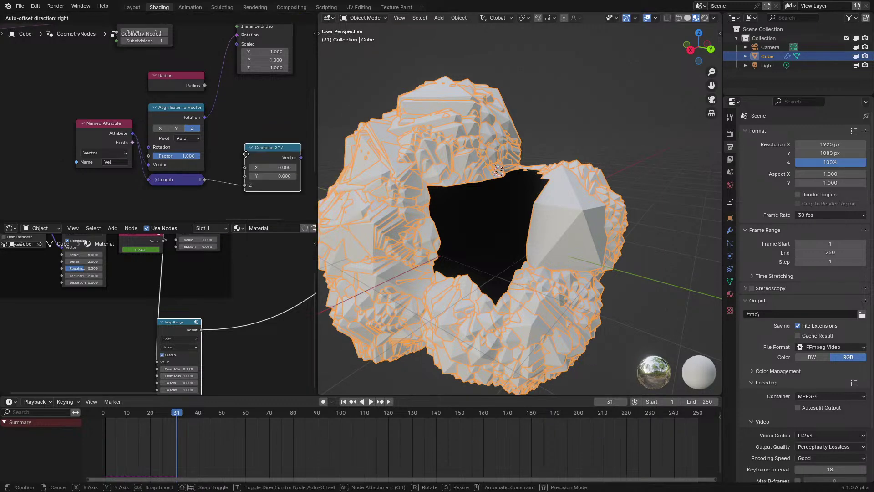
pyautogui.click(228, 146)
pyautogui.moveTo(284, 148); pyautogui.dragTo(236, 54)
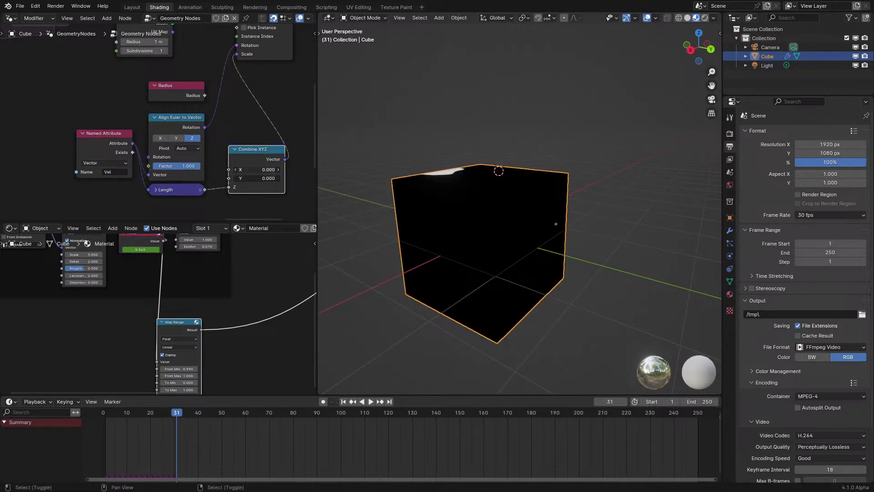
# Step: Set the Combine XYZ node's X and Y to 0.040 and play the simulation while viewing the cube from another side
pyautogui.moveTo(257, 170); pyautogui.dragTo(266, 177)
pyautogui.press('space')
pyautogui.moveTo(491, 148); pyautogui.dragTo(577, 142, button='middle')
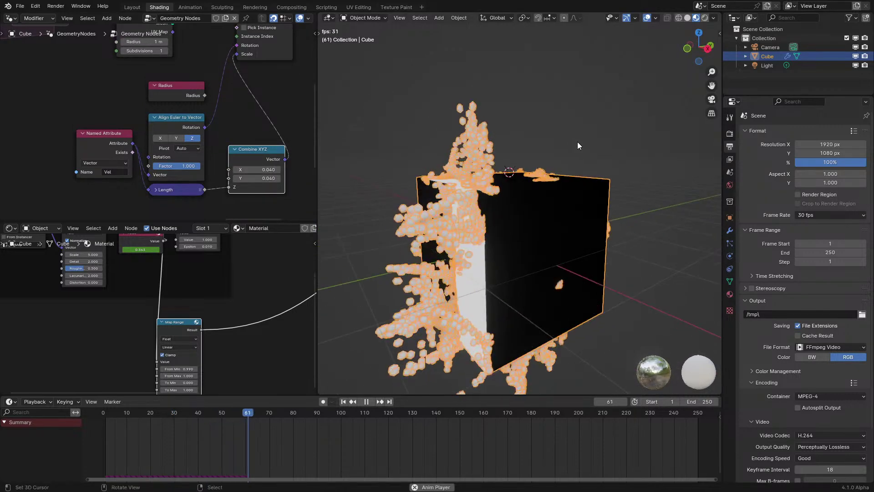
pyautogui.press('space')
# Step: Hide the viewport overlays, continue the playback and show the render engine settings
pyautogui.click(646, 17)
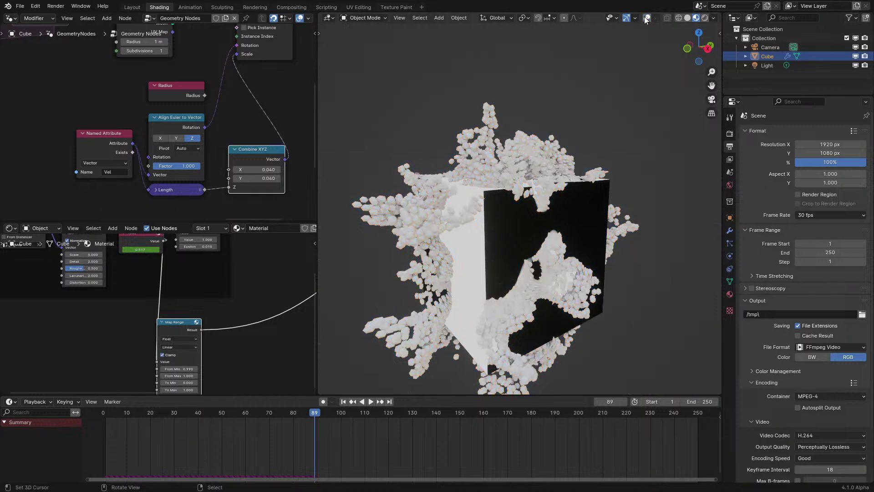
pyautogui.press('space')
pyautogui.scroll(1, 309, 202)
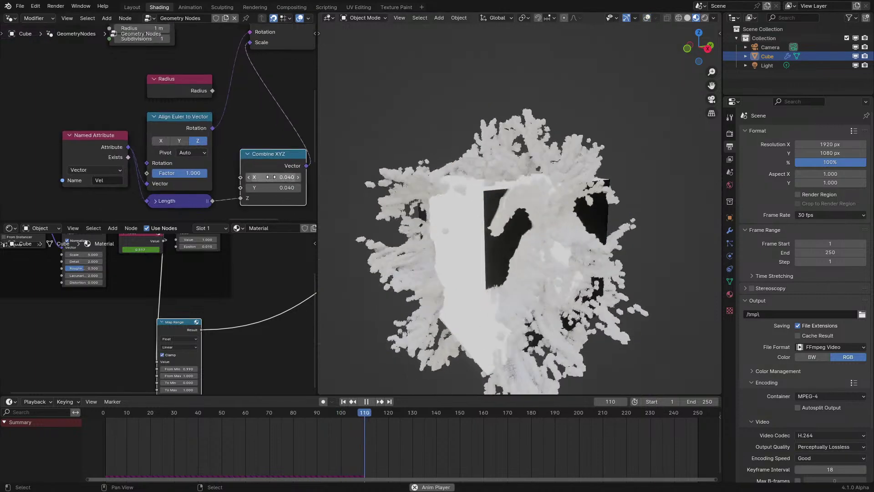
pyautogui.click(729, 134)
pyautogui.press('space')
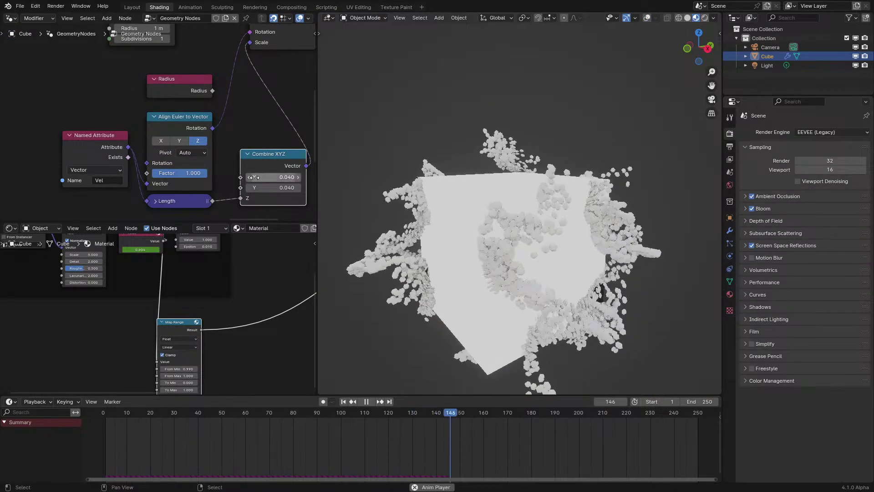
# Step: Set both X and Y of the Combine XYZ node to 0.01
pyautogui.scroll(1, 253, 177)
pyautogui.press('space')
pyautogui.click(300, 189)
pyautogui.write('0.0')
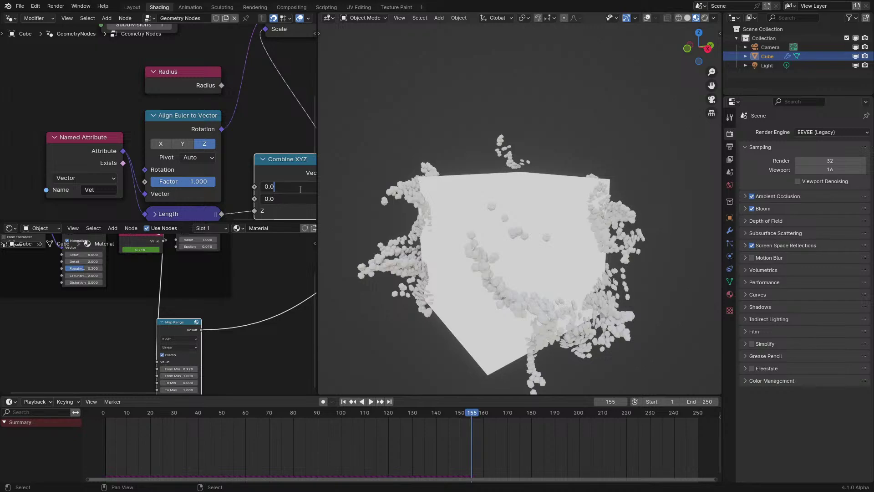
pyautogui.write('1')
pyautogui.press('Return')
# Step: Replay the simulation from the start and examine the thin, velocity-stretched instances around the cube
pyautogui.press('space')
pyautogui.click(89, 437)
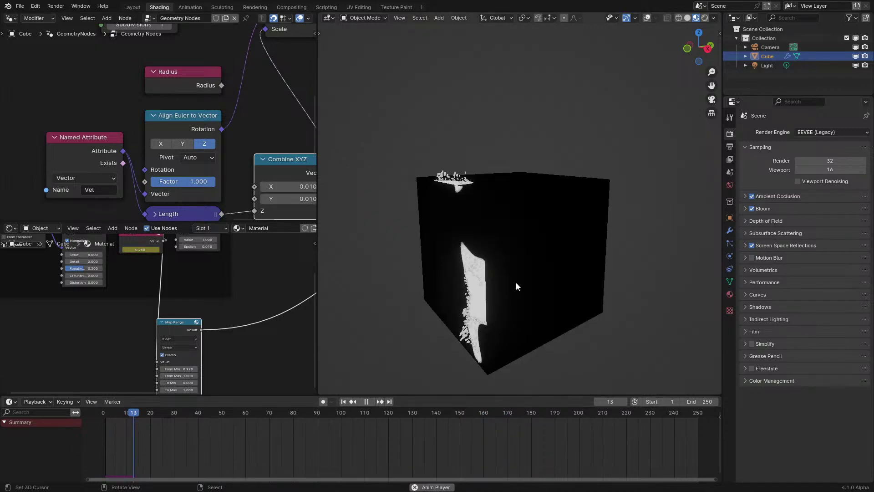
pyautogui.moveTo(515, 282); pyautogui.dragTo(465, 237, button='middle')
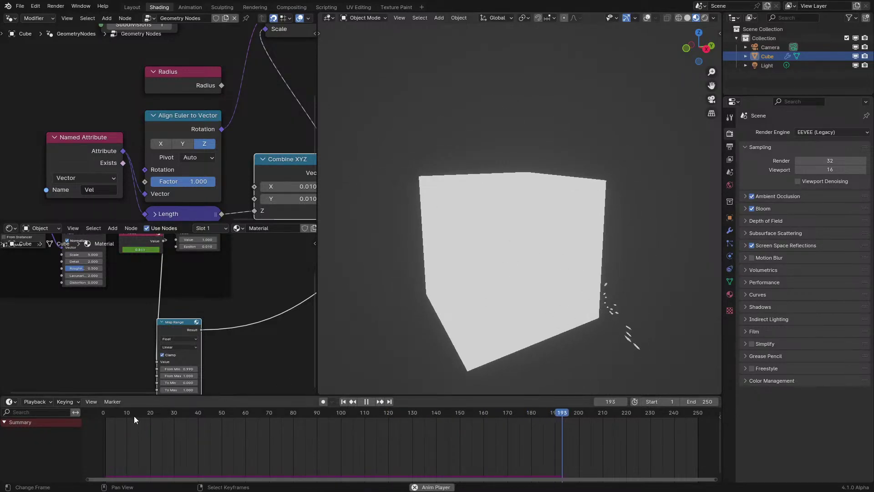
pyautogui.moveTo(134, 416); pyautogui.dragTo(99, 429)
pyautogui.scroll(-3, 218, 174)
pyautogui.press('space')
# Step: Maximize the geometry node editor and move the unused Radius node well below the other nodes
pyautogui.hotkey('ctrl', 'space')
pyautogui.moveTo(508, 152); pyautogui.dragTo(437, 133, button='middle')
pyautogui.scroll(-2, 415, 179)
pyautogui.moveTo(415, 179); pyautogui.dragTo(396, 158, button='middle')
pyautogui.moveTo(393, 145); pyautogui.dragTo(393, 372)
# Step: Arrange the Named Attribute, Align Euler to Vector and Length nodes near Ico Sphere, and Combine XYZ beneath Instance on Points
pyautogui.moveTo(281, 199); pyautogui.dragTo(421, 339)
pyautogui.moveTo(420, 339); pyautogui.dragTo(362, 254)
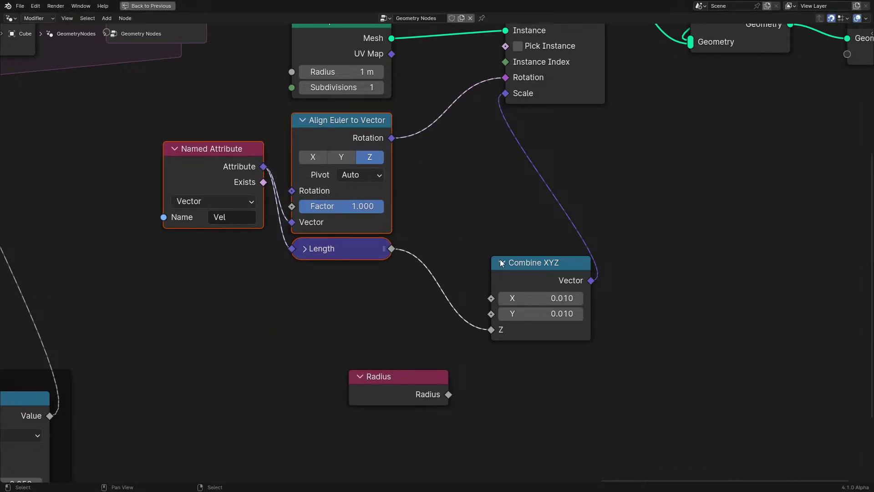
pyautogui.moveTo(502, 262); pyautogui.dragTo(515, 120)
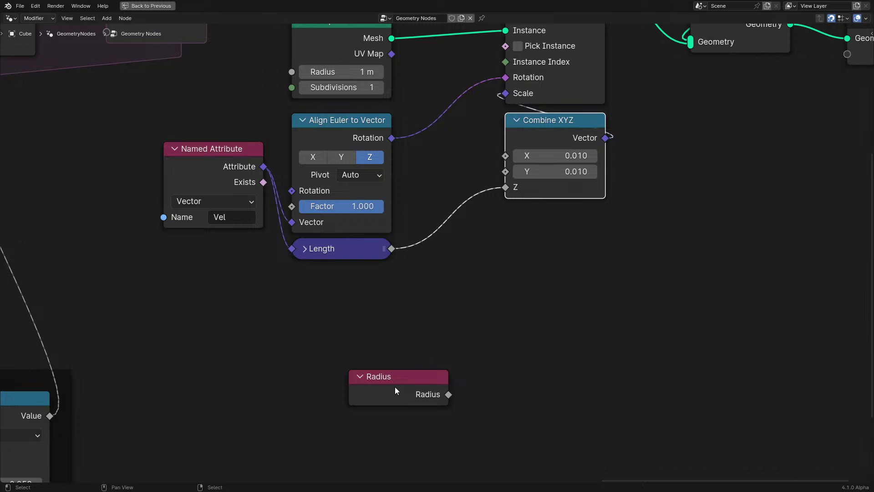
# Step: Place the Radius node directly beneath the Length node, aligned with the Align Euler to Vector column
pyautogui.moveTo(395, 390); pyautogui.dragTo(342, 302)
pyautogui.moveTo(341, 302); pyautogui.dragTo(334, 366, button='middle')
pyautogui.click(197, 234)
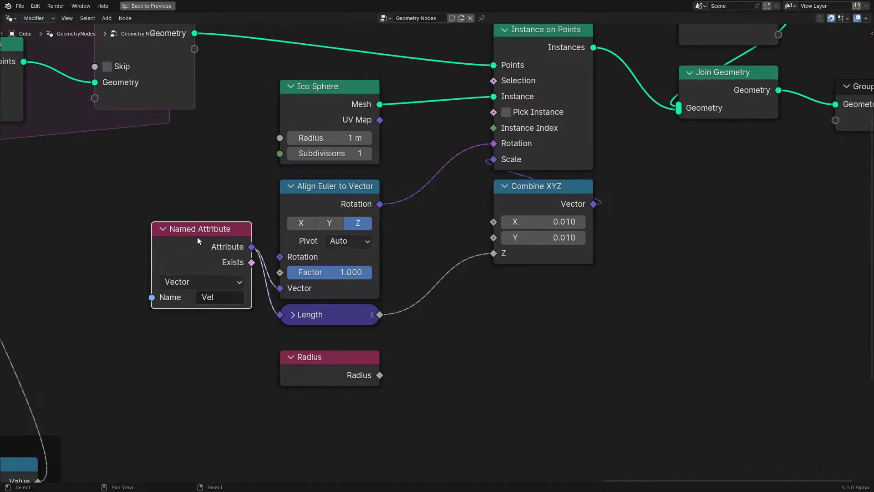
pyautogui.scroll(2, 304, 316)
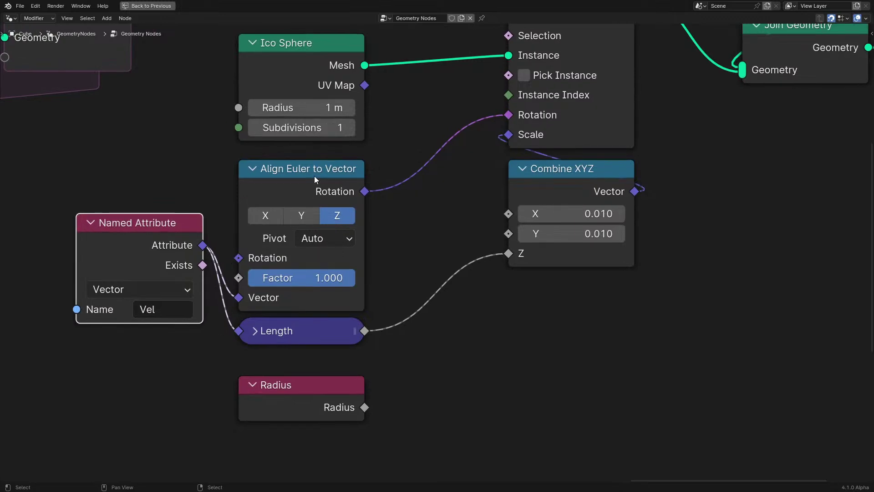
pyautogui.moveTo(313, 176); pyautogui.dragTo(324, 193)
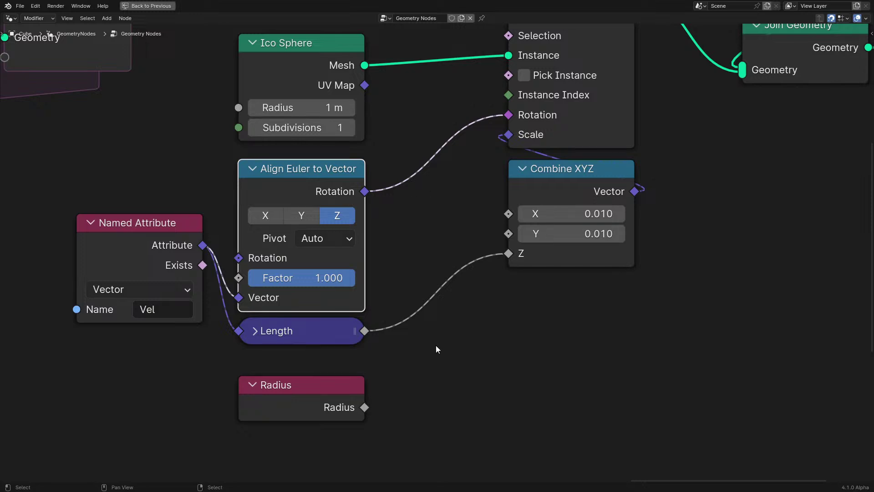
pyautogui.moveTo(365, 330); pyautogui.dragTo(486, 356)
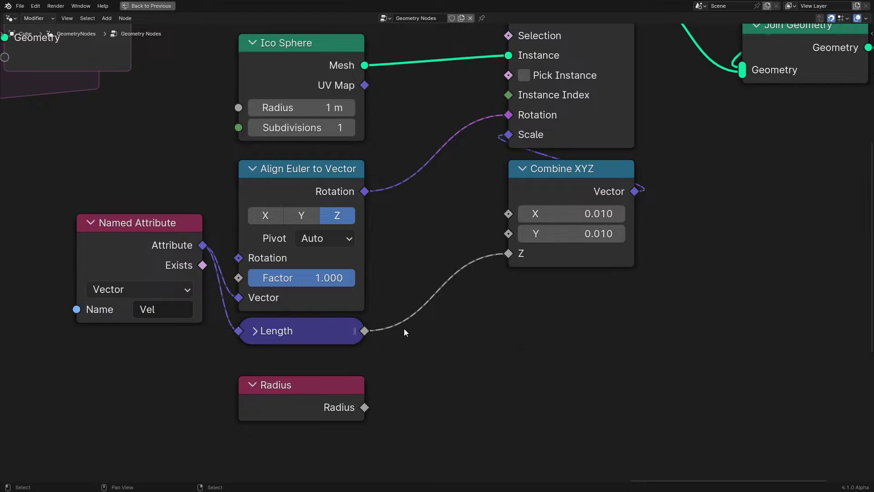
# Step: Add a Map Range node fed by the Radius output and place it beneath Combine XYZ
pyautogui.moveTo(364, 407); pyautogui.dragTo(411, 395)
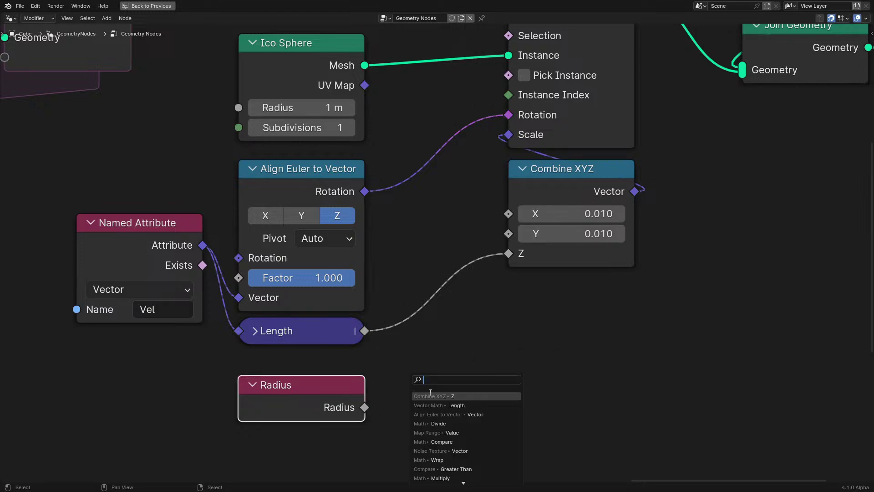
pyautogui.write('map')
pyautogui.press('Return')
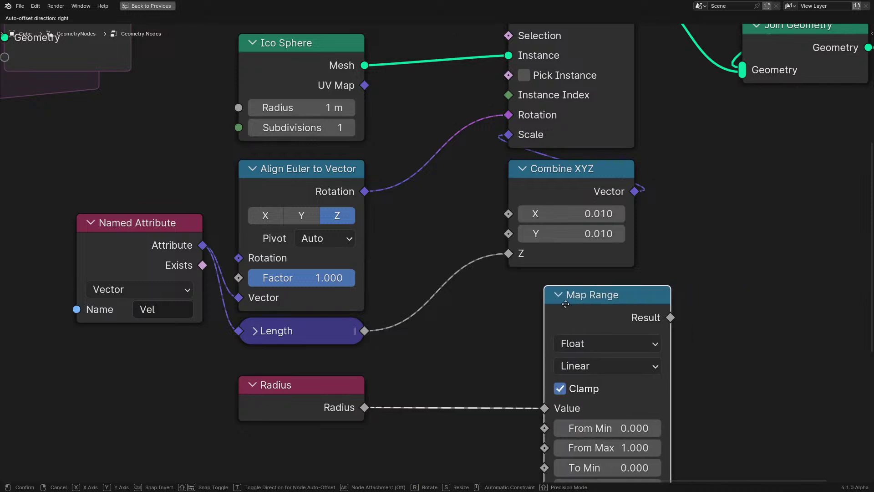
pyautogui.click(535, 311)
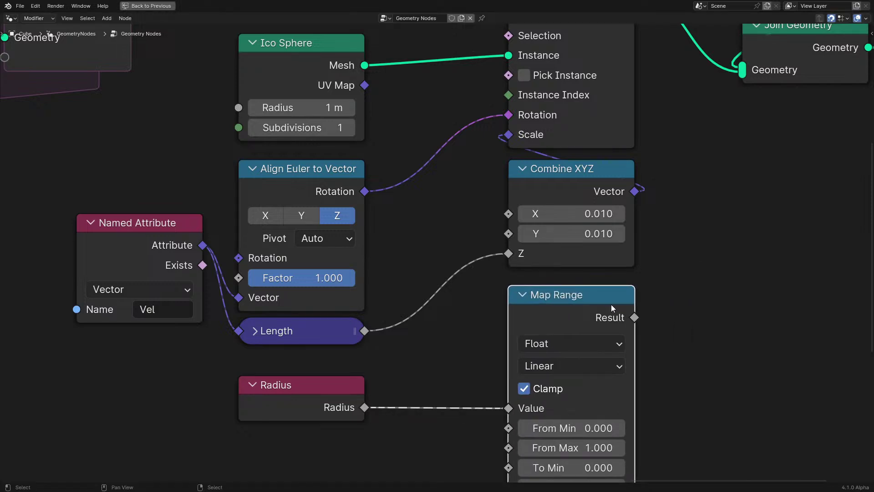
# Step: Link the Radius output to both X and Y of Combine XYZ and delete the Map Range node beneath it
pyautogui.moveTo(364, 406); pyautogui.dragTo(508, 214)
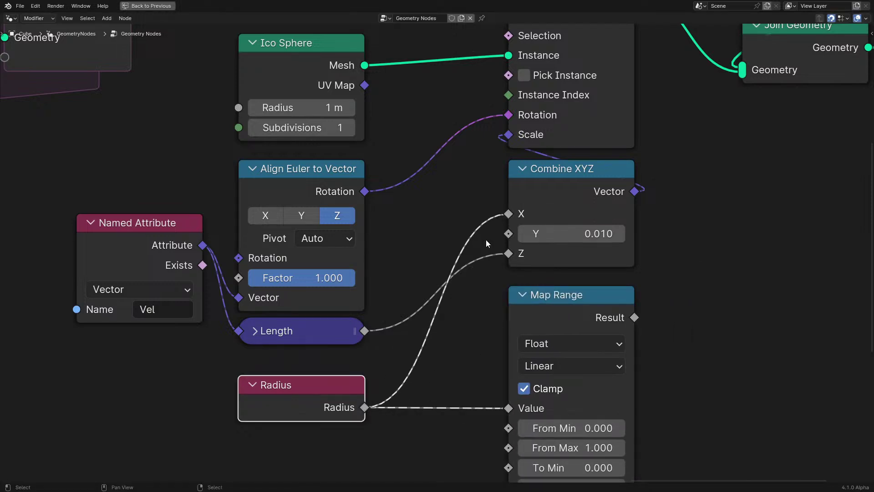
pyautogui.moveTo(366, 405); pyautogui.dragTo(517, 234)
pyautogui.click(526, 321)
pyautogui.press('x')
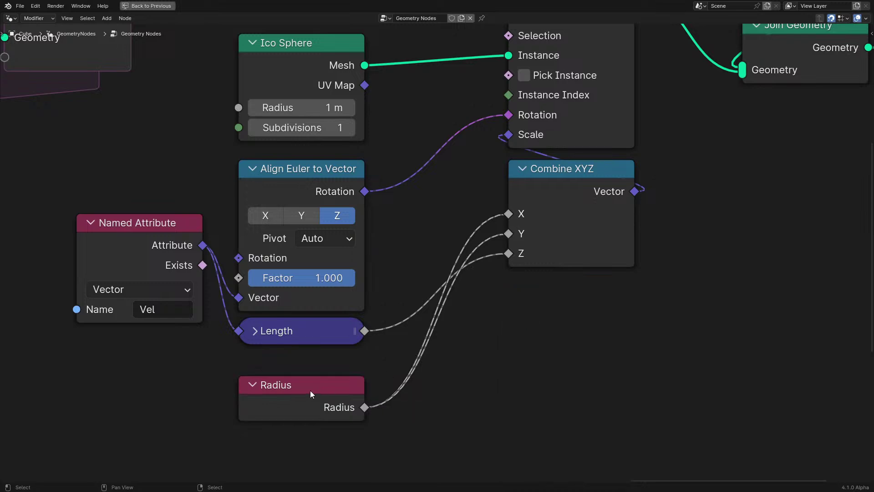
# Step: Move the Radius node directly beneath Combine XYZ, aligned with its column
pyautogui.moveTo(303, 390); pyautogui.dragTo(555, 300)
pyautogui.scroll(-6, 570, 299)
pyautogui.moveTo(570, 299); pyautogui.dragTo(788, 295, button='middle')
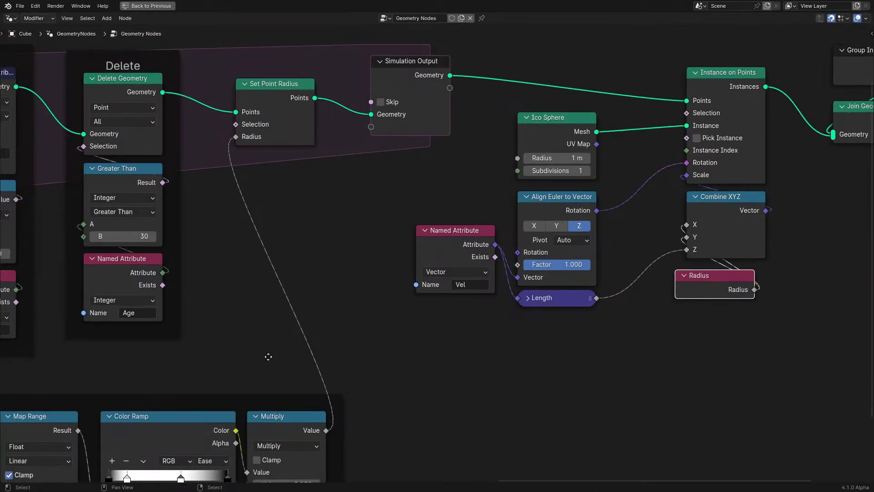
pyautogui.moveTo(269, 357); pyautogui.dragTo(284, 269, button='middle')
pyautogui.moveTo(562, 270); pyautogui.dragTo(461, 326, button='middle')
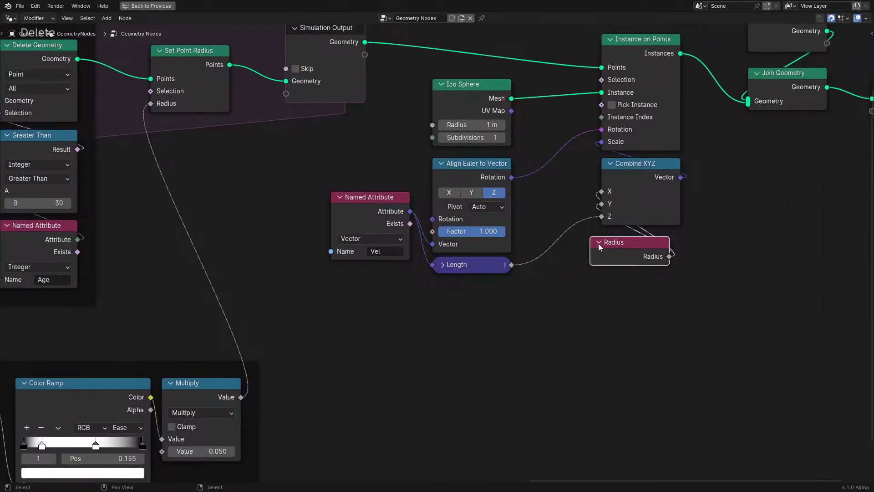
pyautogui.moveTo(599, 243); pyautogui.dragTo(634, 247)
# Step: Move all the instancing and output nodes together further away from Simulation Output
pyautogui.scroll(-3, 476, 257)
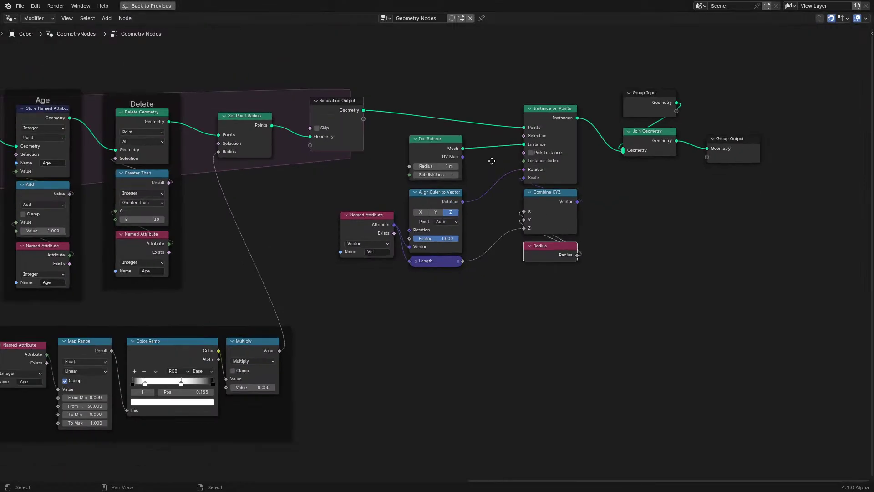
pyautogui.moveTo(343, 121); pyautogui.dragTo(678, 339)
pyautogui.press('c')
pyautogui.click(314, 320)
pyautogui.rightClick(307, 318)
pyautogui.press('g')
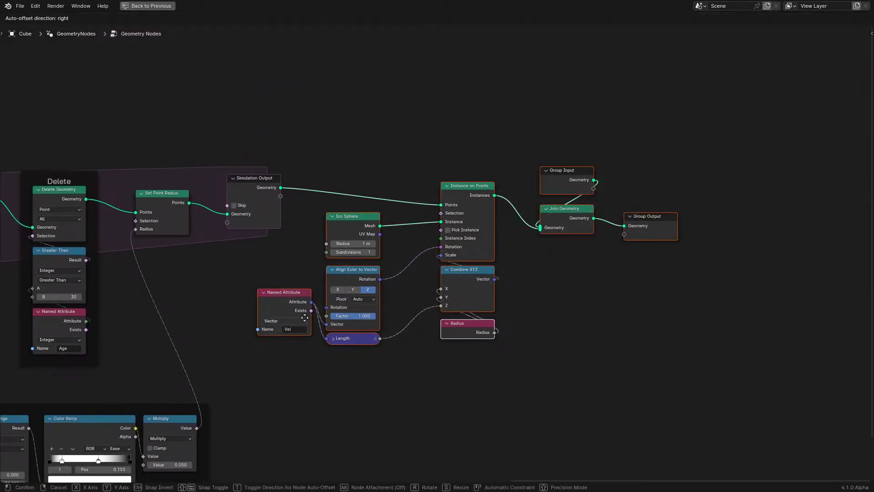
pyautogui.click(389, 310)
# Step: Move the Ico Sphere, Align Euler to Vector, Length and Vel Named Attribute nodes closer to Instance on Points
pyautogui.moveTo(363, 215); pyautogui.dragTo(451, 362)
pyautogui.press('g')
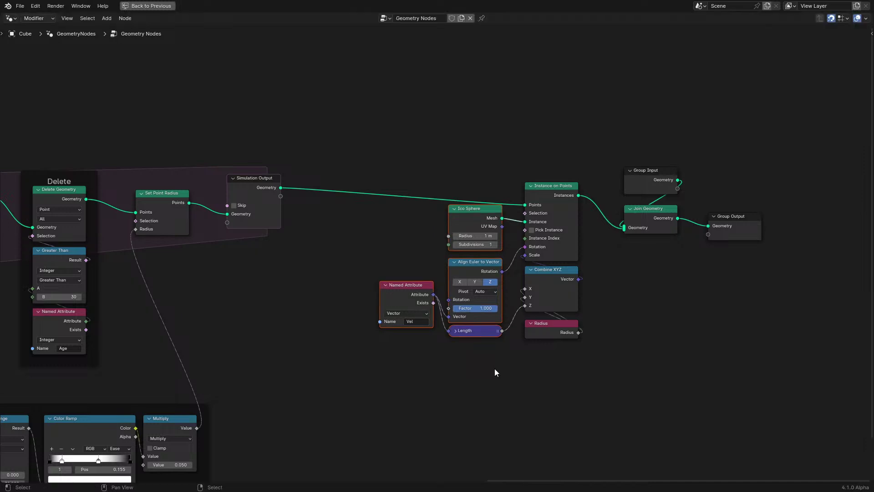
pyautogui.click(493, 370)
pyautogui.click(384, 373)
pyautogui.moveTo(383, 373); pyautogui.dragTo(554, 166)
# Step: Join the instancing nodes, from Named Attribute to Instance on Points, in one frame and collapse the Radius node
pyautogui.moveTo(361, 151); pyautogui.dragTo(546, 384)
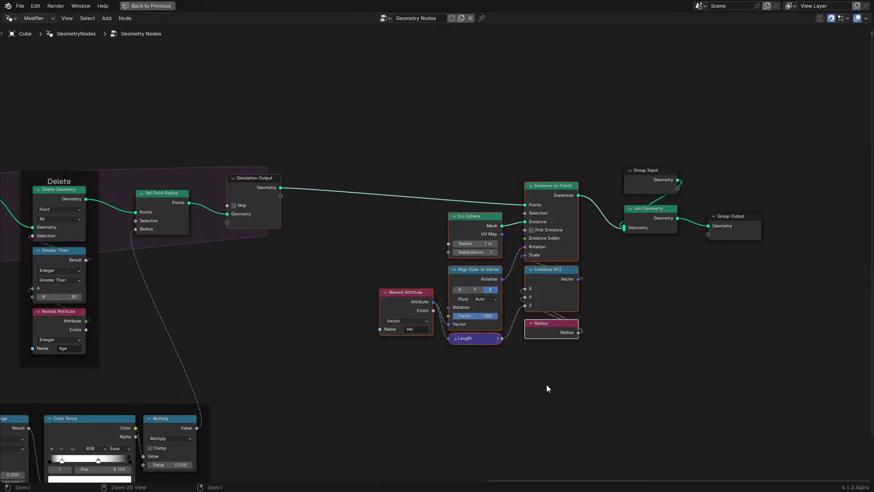
pyautogui.hotkey('ctrl', 'j')
pyautogui.scroll(2, 527, 392)
pyautogui.press('g')
pyautogui.click(457, 356)
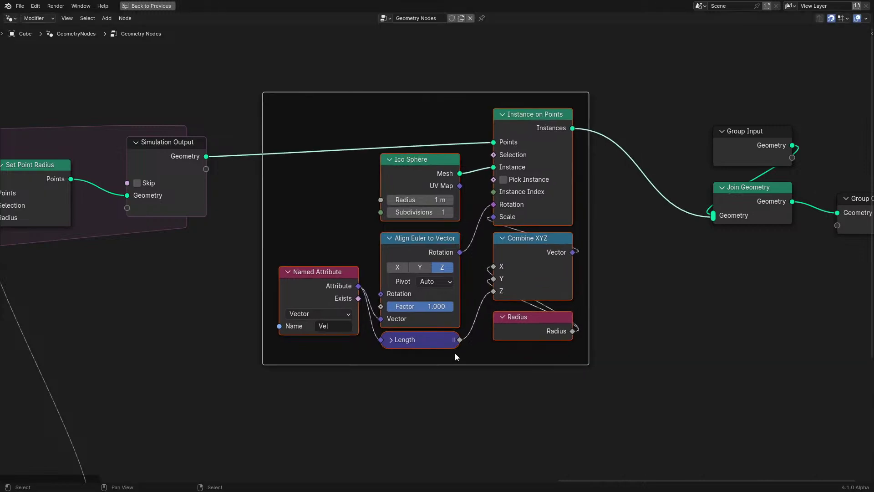
pyautogui.click(509, 320)
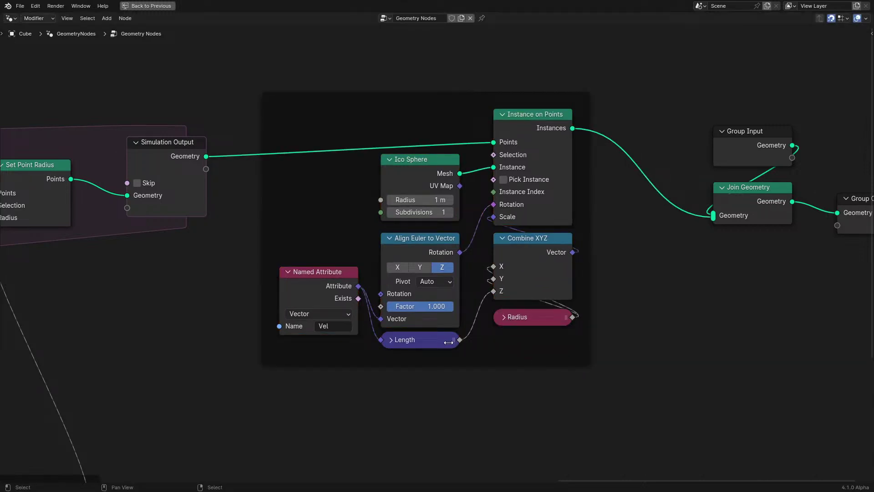
# Step: Restore the full workspace layout, replay the simulation, and orbit and zoom around the cube to inspect the radius-scaled instances
pyautogui.scroll(1, 446, 342)
pyautogui.hotkey('ctrl', 'space')
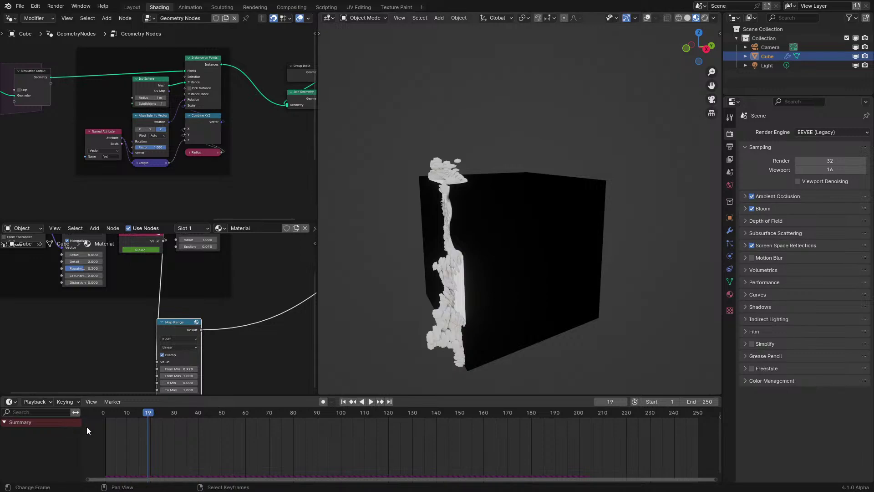
pyautogui.hotkey('shift', 'Left')
pyautogui.press('space')
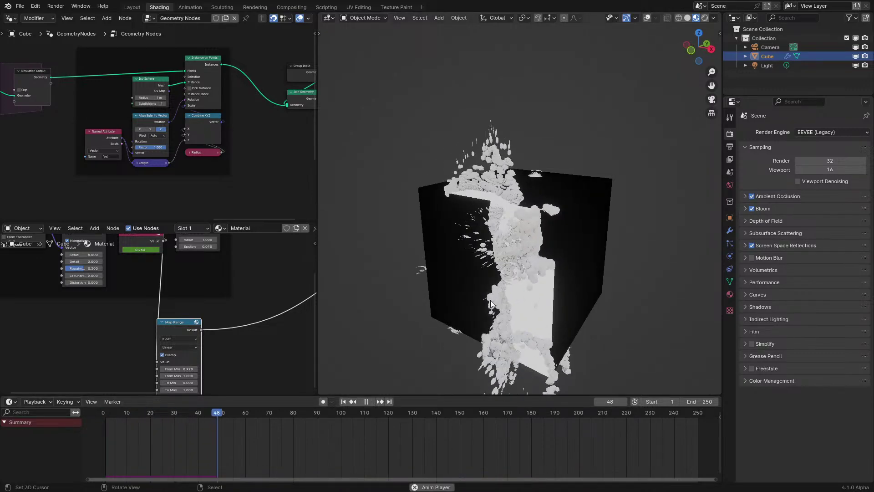
pyautogui.moveTo(498, 273); pyautogui.dragTo(560, 230, button='middle')
pyautogui.press('space')
pyautogui.scroll(2, 542, 261)
pyautogui.scroll(1, 571, 245)
pyautogui.press('space')
pyautogui.scroll(-2, 573, 241)
pyautogui.click(111, 441)
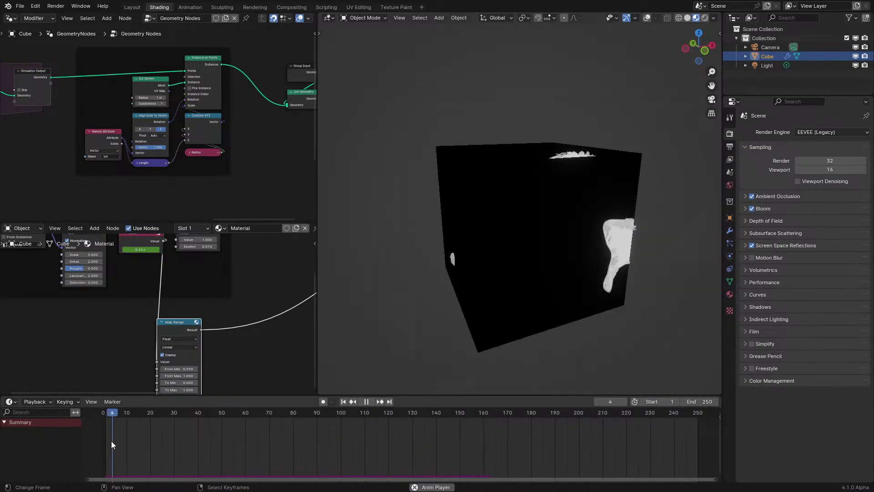
pyautogui.scroll(-1, 142, 356)
pyautogui.press('space')
# Step: Align the material's Map Range node beneath the Compare node, closer to the Material Gradient frame
pyautogui.moveTo(183, 324); pyautogui.dragTo(159, 374, button='middle')
pyautogui.moveTo(162, 368); pyautogui.dragTo(180, 357)
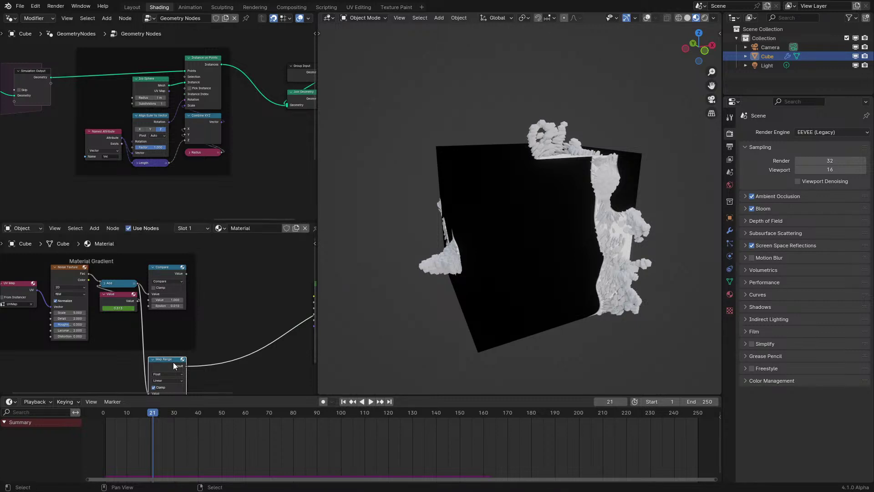
pyautogui.moveTo(172, 369); pyautogui.dragTo(214, 304, button='middle')
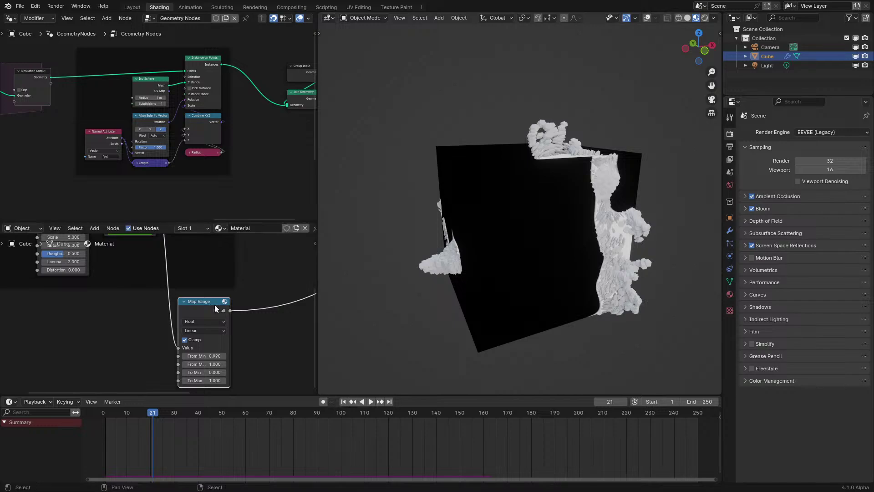
# Step: Halve the value of the Multiply node after the Color Ramp in the geometry nodes to 0.025
pyautogui.press('space')
pyautogui.moveTo(239, 342); pyautogui.dragTo(195, 260, button='middle')
pyautogui.scroll(5, 179, 135)
pyautogui.moveTo(179, 135); pyautogui.dragTo(98, 189, button='middle')
pyautogui.doubleClick(159, 175)
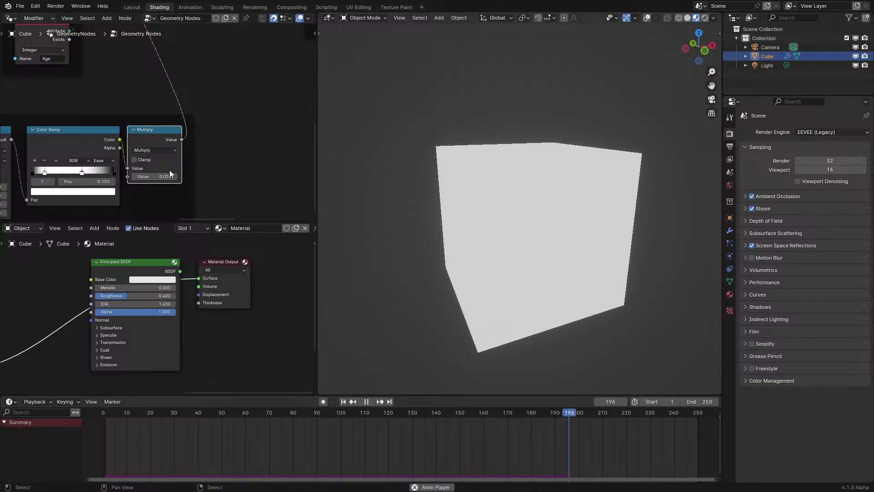
pyautogui.write('/2')
pyautogui.press('Return')
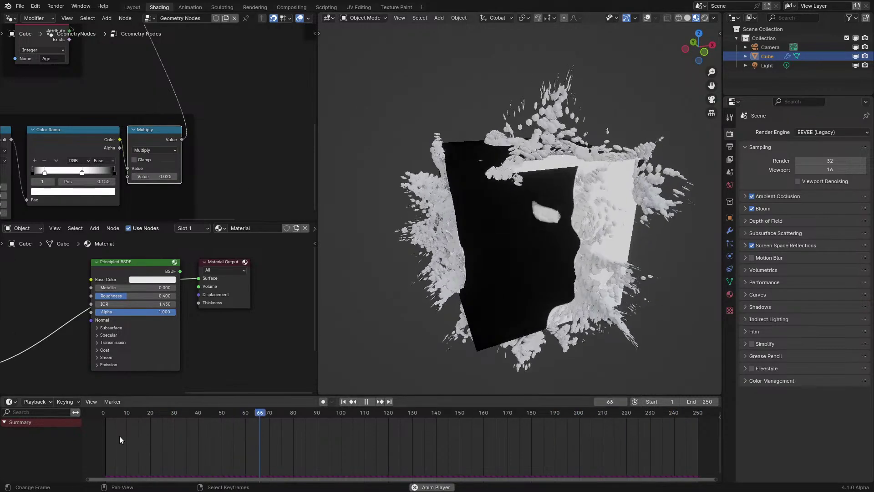
# Step: Replay the simulation from the start and orbit the cube to check the smaller instances
pyautogui.click(106, 413)
pyautogui.moveTo(546, 254); pyautogui.dragTo(515, 246, button='middle')
pyautogui.click(97, 434)
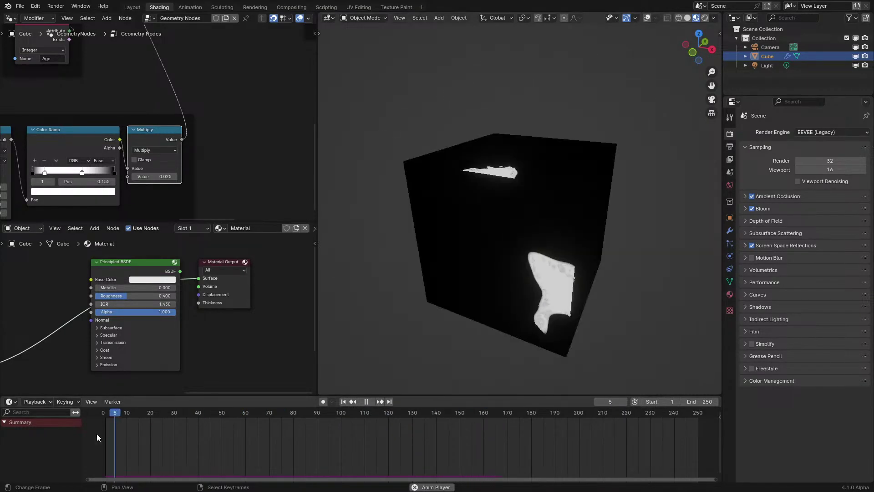
pyautogui.press('space')
# Step: Maximize the geometry node editor and review the point radius, Age, Delete and Velocity frames
pyautogui.scroll(-5, 187, 90)
pyautogui.moveTo(195, 90); pyautogui.dragTo(195, 141, button='middle')
pyautogui.hotkey('ctrl', 'space')
pyautogui.moveTo(251, 289); pyautogui.dragTo(289, 186, button='middle')
pyautogui.click(239, 263)
pyautogui.click(470, 260)
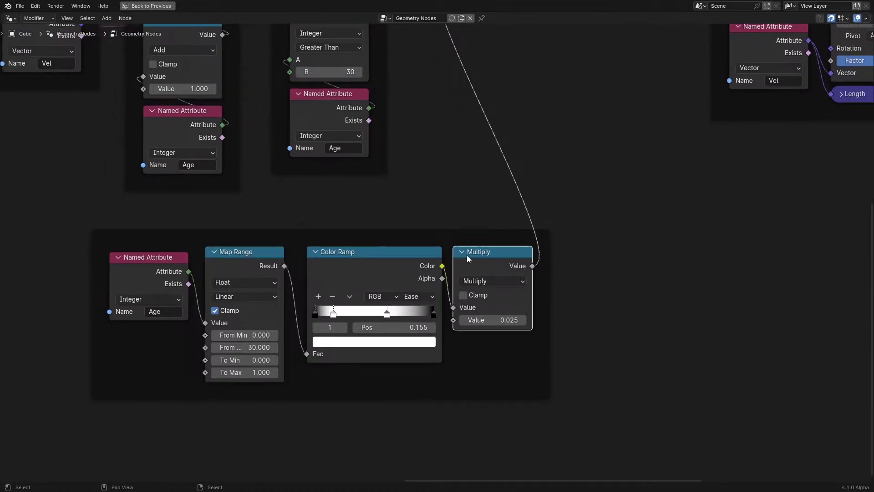
pyautogui.scroll(-3, 466, 255)
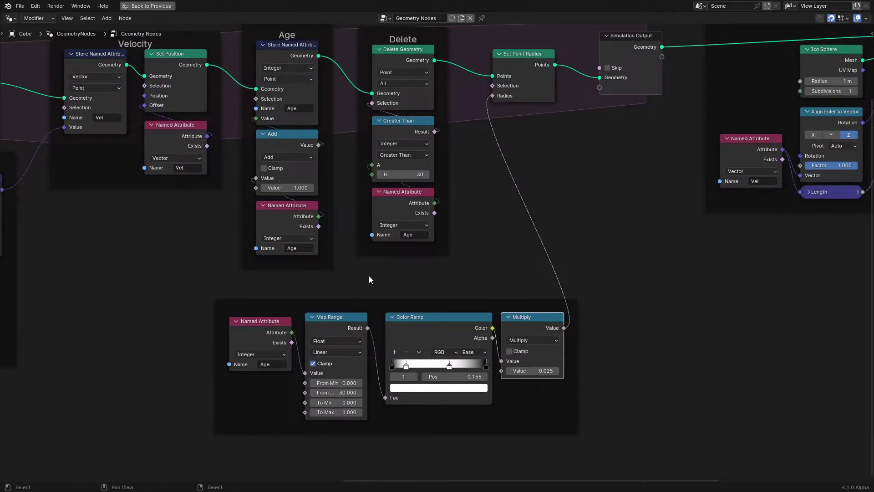
pyautogui.scroll(-2, 369, 275)
pyautogui.moveTo(365, 255); pyautogui.dragTo(422, 310, button='middle')
pyautogui.scroll(1, 239, 326)
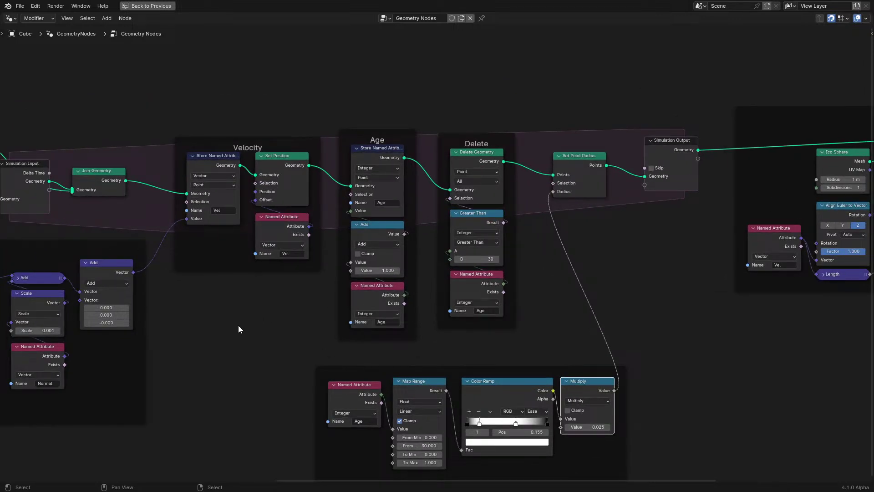
pyautogui.scroll(-5, 238, 325)
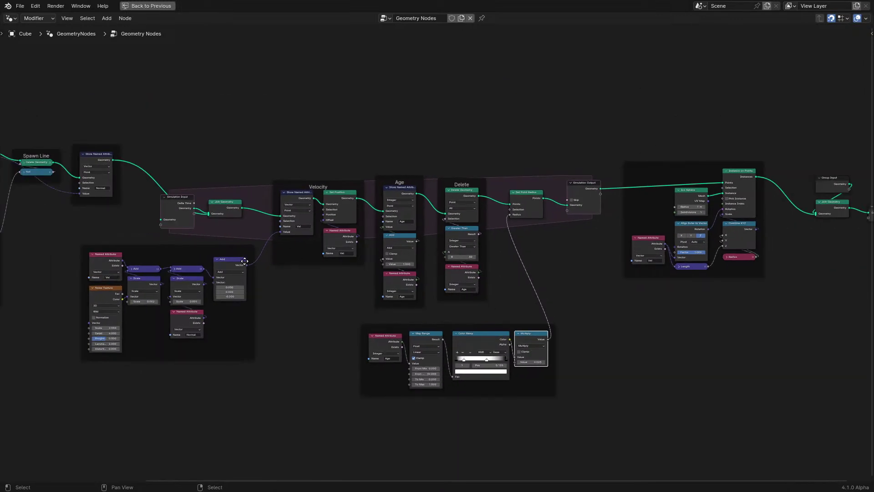
# Step: Review the complete node tree, following the simulation zone from its output back to Simulation Input
pyautogui.moveTo(77, 143); pyautogui.dragTo(662, 361)
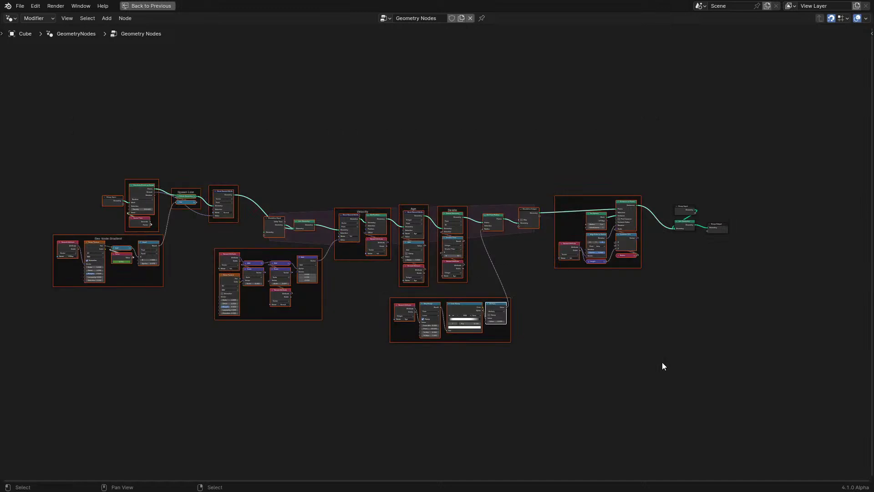
pyautogui.scroll(3, 432, 162)
pyautogui.moveTo(432, 162); pyautogui.dragTo(417, 312, button='middle')
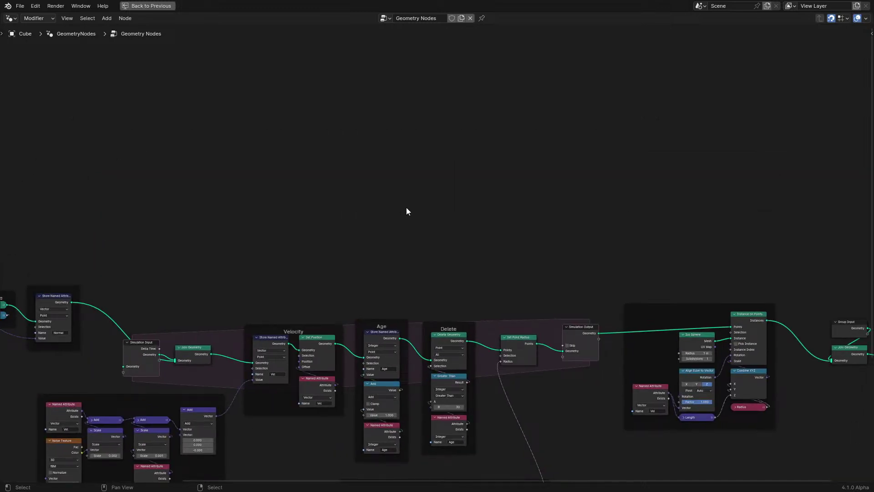
pyautogui.scroll(4, 389, 280)
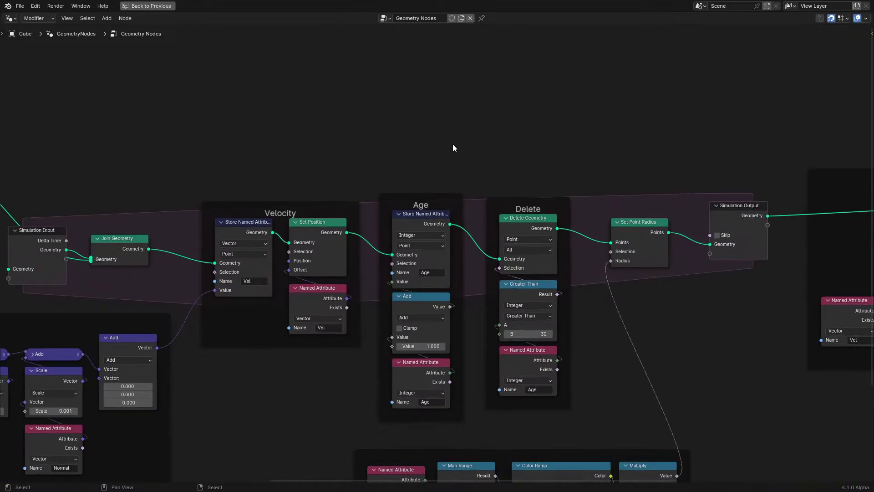
pyautogui.keyDown('shift'); pyautogui.scroll(4, 437, 265); pyautogui.keyUp('shift')
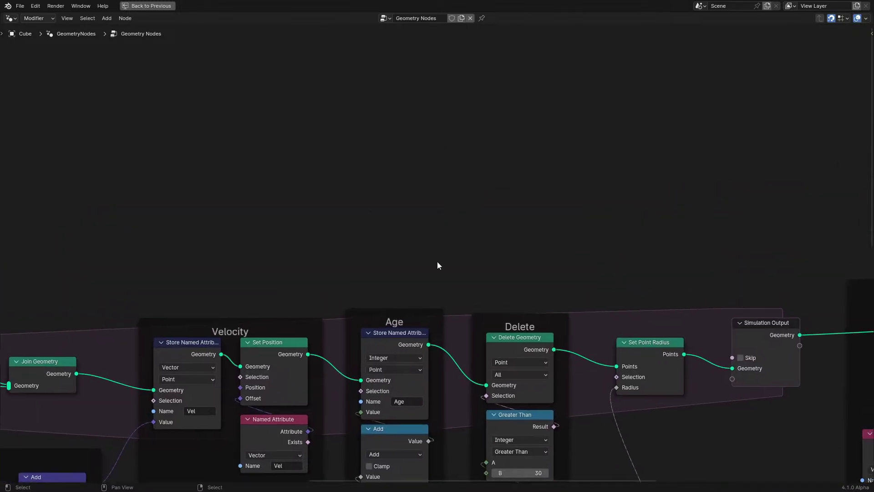
pyautogui.scroll(-6, 411, 253)
pyautogui.moveTo(504, 264); pyautogui.dragTo(514, 158, button='middle')
pyautogui.scroll(3, 507, 167)
pyautogui.moveTo(303, 250); pyautogui.dragTo(582, 181, button='middle')
pyautogui.scroll(3, 149, 181)
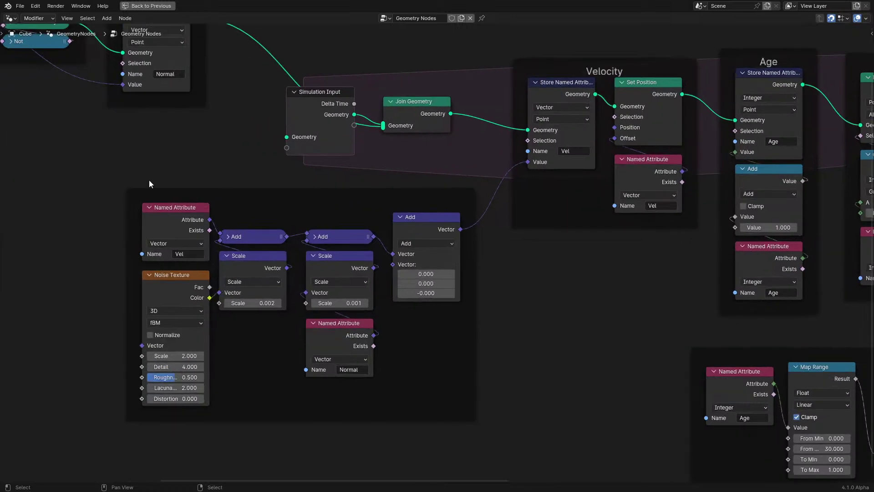
# Step: Examine the unlabeled frame of noise and normal vector nodes that feeds the stored Vel attribute
pyautogui.moveTo(56, 175); pyautogui.dragTo(481, 411)
pyautogui.click(492, 386)
pyautogui.click(335, 326)
pyautogui.press('g')
pyautogui.rightClick(303, 323)
pyautogui.moveTo(221, 305); pyautogui.dragTo(362, 334, button='middle')
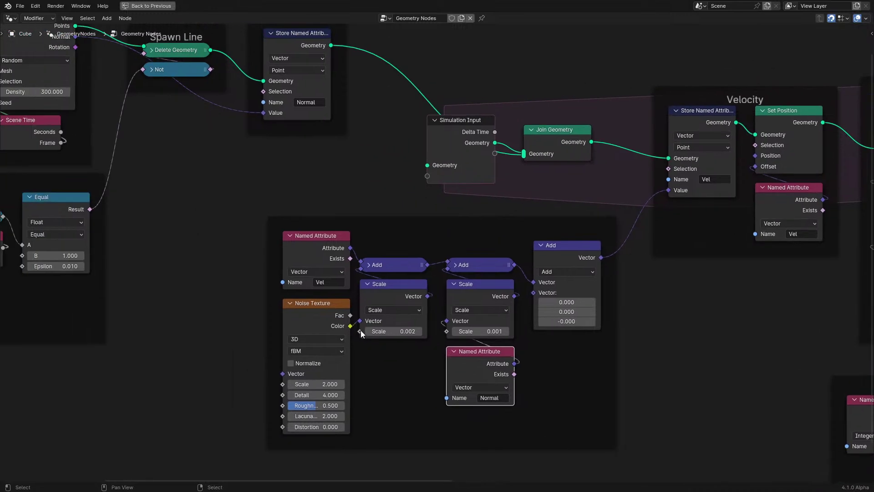
# Step: Review the complete geometry node tree through to the Group Output and restore the full workspace layout
pyautogui.click(380, 268)
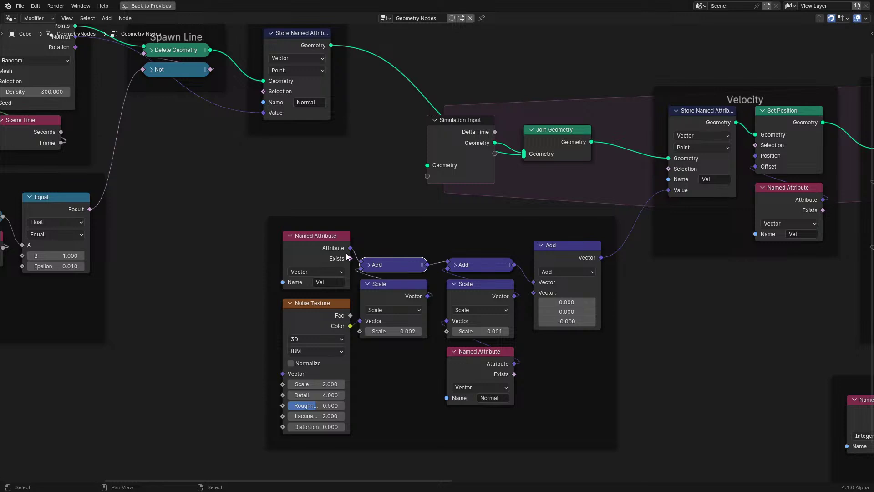
pyautogui.scroll(-5, 355, 264)
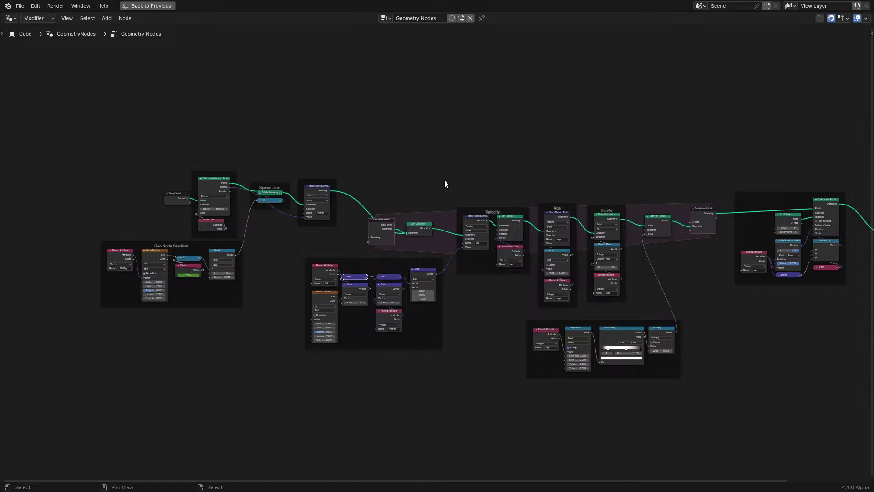
pyautogui.moveTo(529, 225); pyautogui.dragTo(353, 288, button='middle')
pyautogui.moveTo(437, 275); pyautogui.dragTo(424, 240, button='middle')
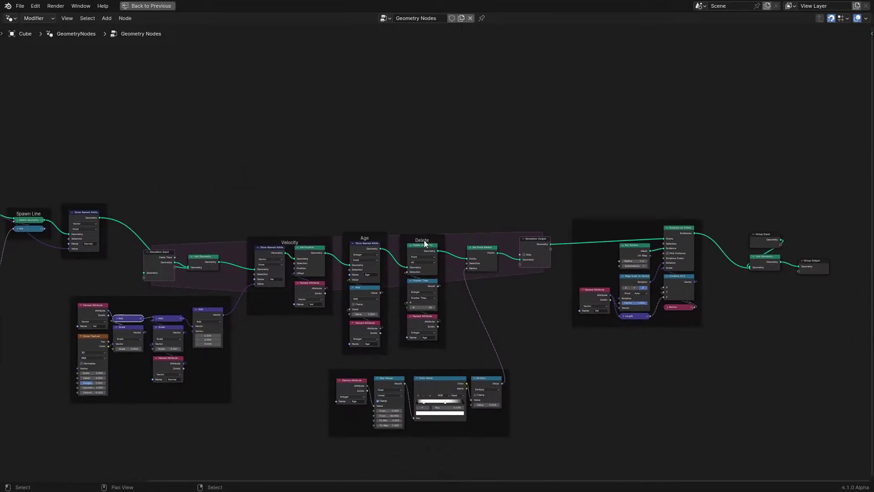
pyautogui.hotkey('ctrl', 'space')
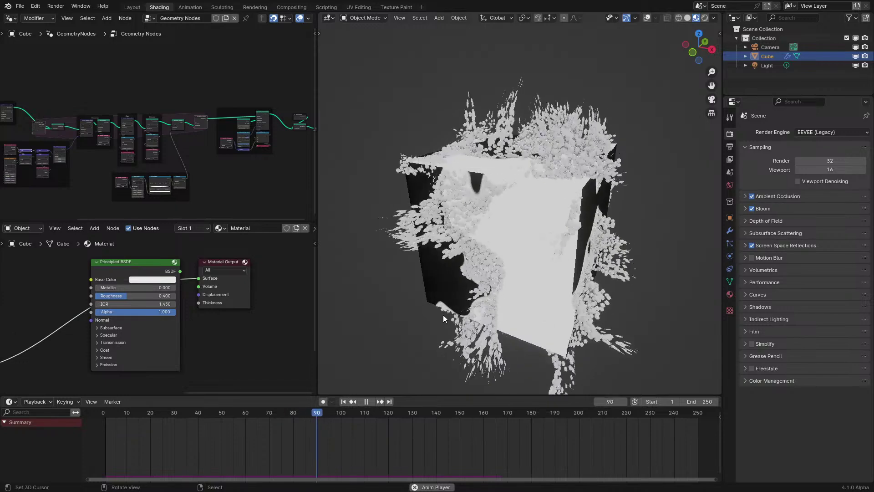
# Step: Watch the running simulation from another side of the cube, with the Velocity, Age and Delete frames in view
pyautogui.scroll(3, 163, 174)
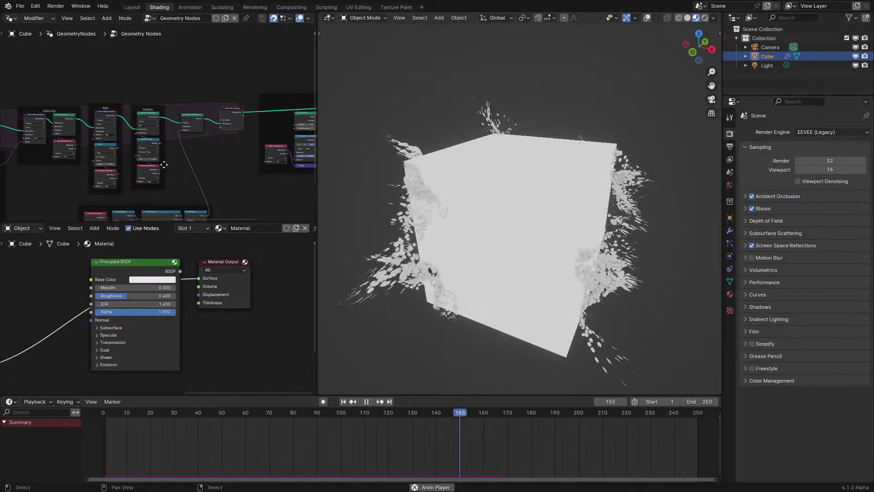
pyautogui.scroll(3, 204, 141)
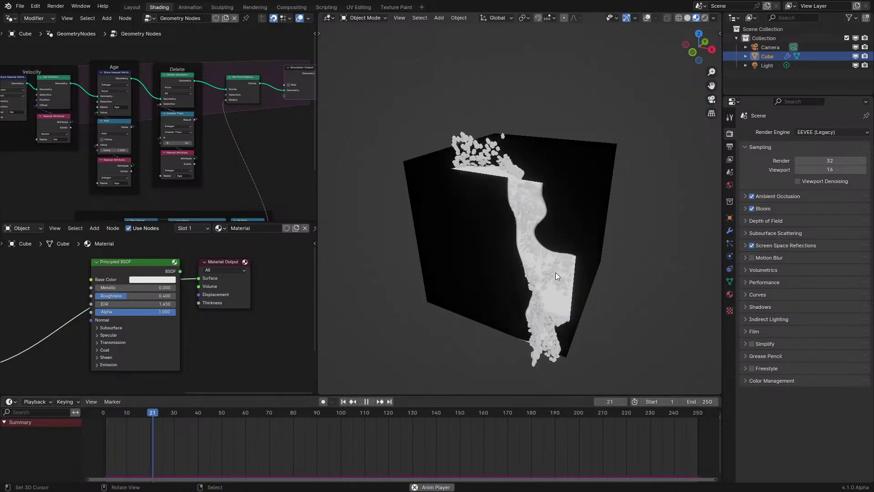
pyautogui.moveTo(555, 272); pyautogui.dragTo(484, 267, button='middle')
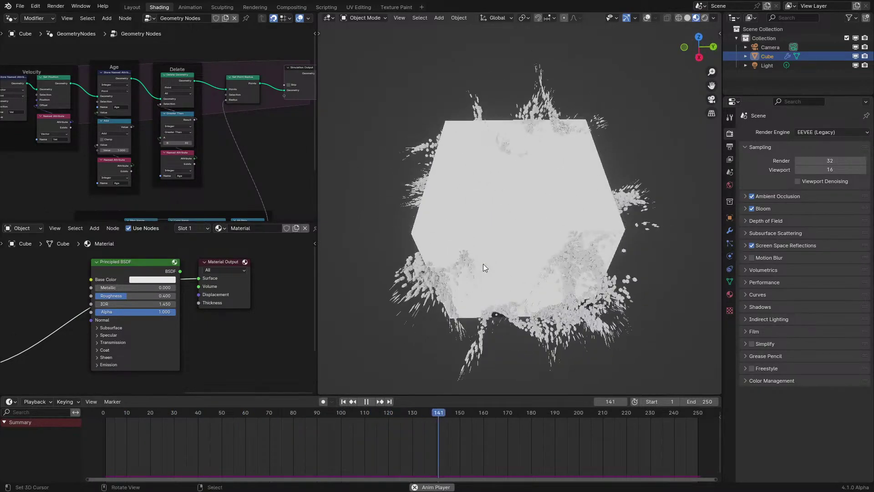
# Step: Feed the material's Map Range result through a new Color Ramp into the Principled BSDF's Base Color and preview that shader
pyautogui.scroll(-6, 195, 316)
pyautogui.moveTo(201, 315); pyautogui.dragTo(288, 290, button='middle')
pyautogui.scroll(1, 127, 315)
pyautogui.scroll(1, 127, 315)
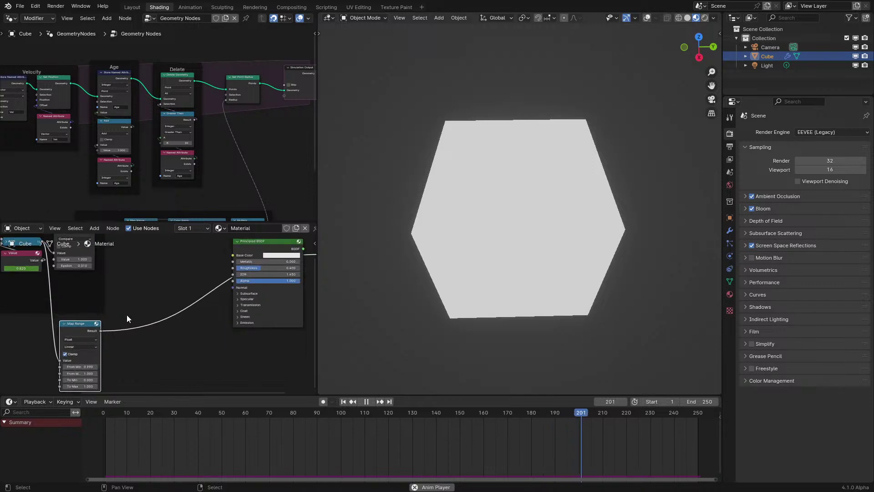
pyautogui.click(109, 457)
pyautogui.moveTo(144, 303); pyautogui.dragTo(160, 302, button='middle')
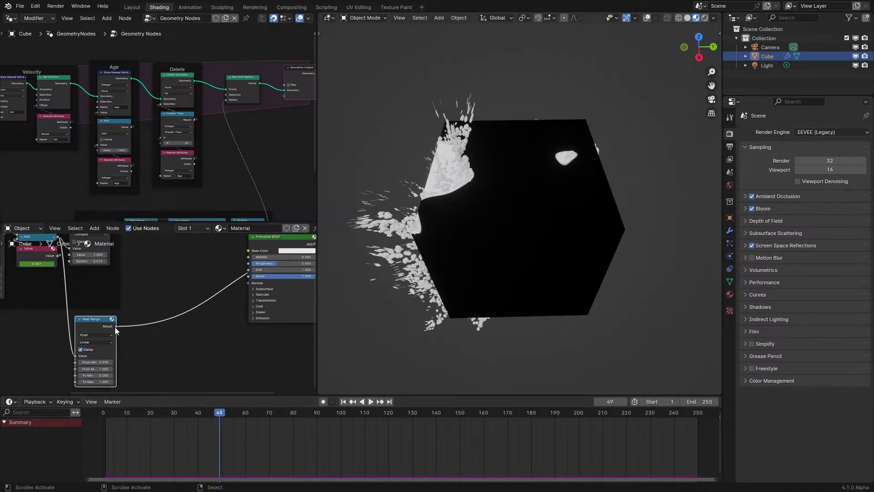
pyautogui.moveTo(116, 326); pyautogui.dragTo(248, 258)
pyautogui.moveTo(195, 321); pyautogui.dragTo(195, 322)
pyautogui.press('Escape')
pyautogui.press('q')
pyautogui.click(148, 348)
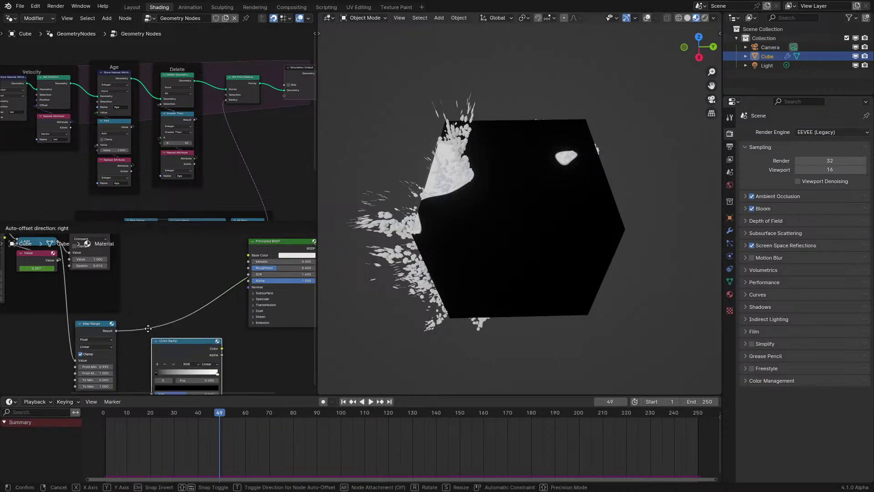
pyautogui.click(153, 315)
pyautogui.moveTo(222, 325); pyautogui.dragTo(249, 256)
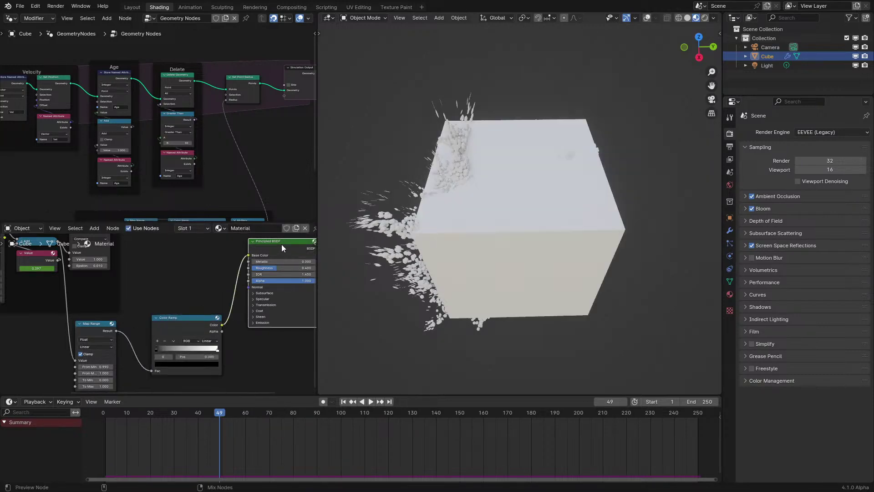
# Step: Delete the Compare node from the Material Gradient frame and line up Map Range and Color Ramp beside it
pyautogui.moveTo(156, 325); pyautogui.dragTo(162, 268)
pyautogui.moveTo(162, 268); pyautogui.dragTo(224, 312, button='middle')
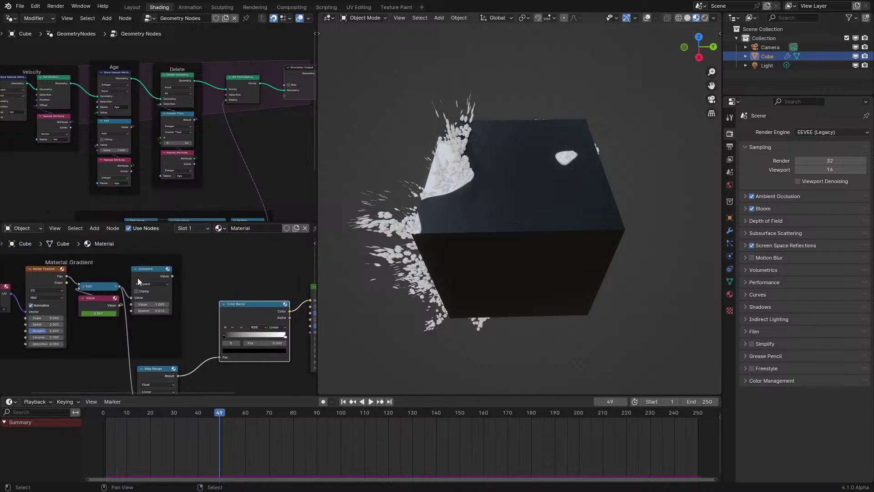
pyautogui.click(148, 270)
pyautogui.press('x')
pyautogui.moveTo(154, 371); pyautogui.dragTo(165, 266)
pyautogui.moveTo(248, 304); pyautogui.dragTo(248, 269)
# Step: Advance the simulation until the mask covers much of the cube and change the Color Ramp's white end stop to orange
pyautogui.press('space')
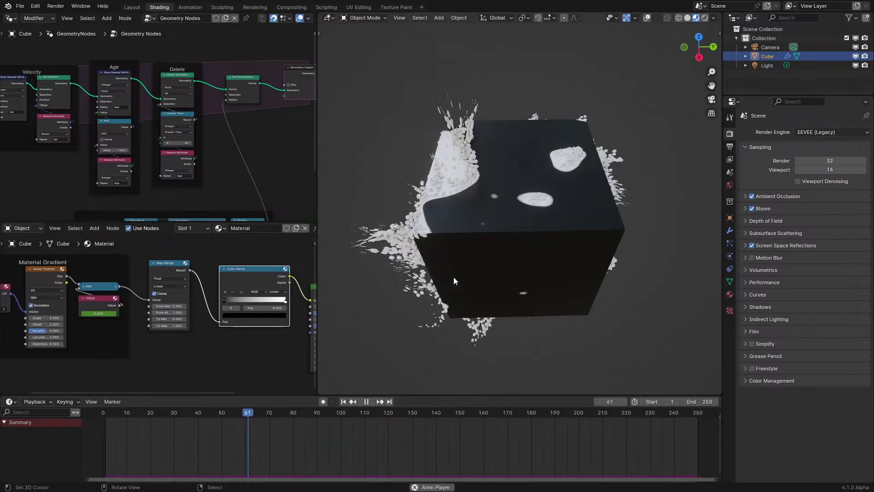
pyautogui.moveTo(453, 277)
pyautogui.mouseDown(button='middle')
pyautogui.moveTo(492, 277)
pyautogui.moveTo(445, 288)
pyautogui.moveTo(467, 279)
pyautogui.mouseUp(button='middle')
pyautogui.press('space')
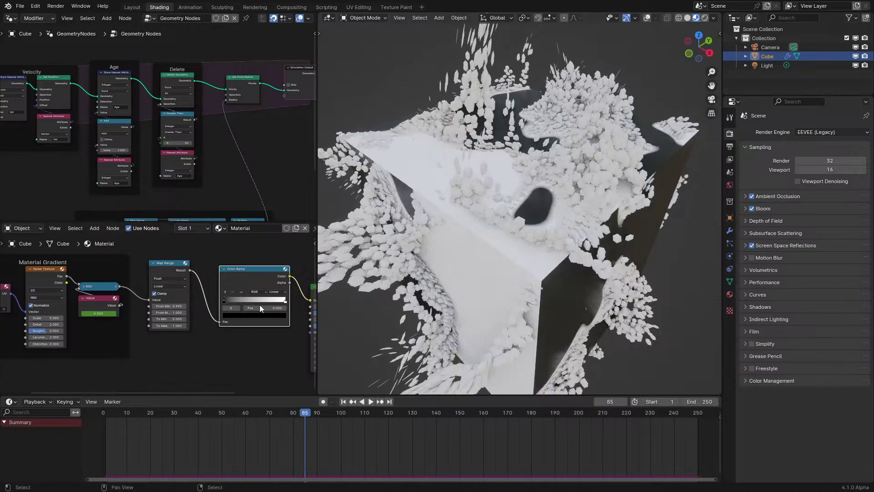
pyautogui.scroll(2, 259, 305)
pyautogui.moveTo(267, 295); pyautogui.dragTo(159, 322, button='middle')
pyautogui.click(212, 325)
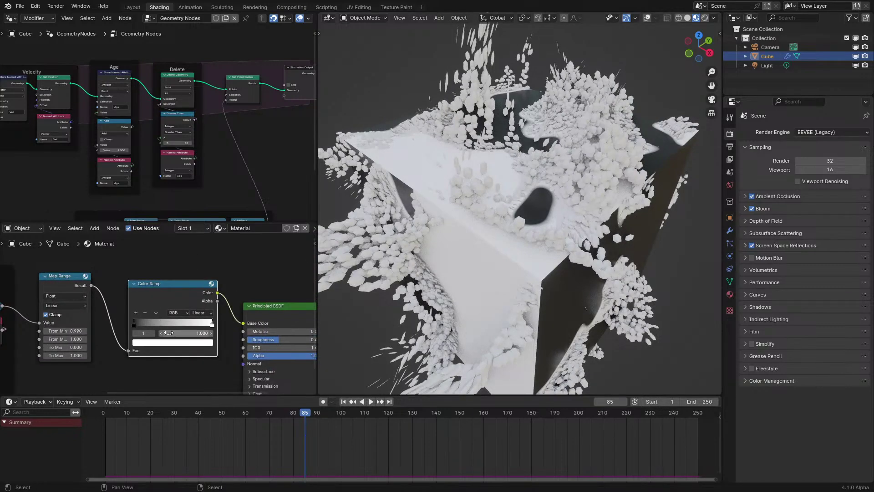
pyautogui.click(187, 344)
pyautogui.moveTo(167, 280); pyautogui.dragTo(157, 288)
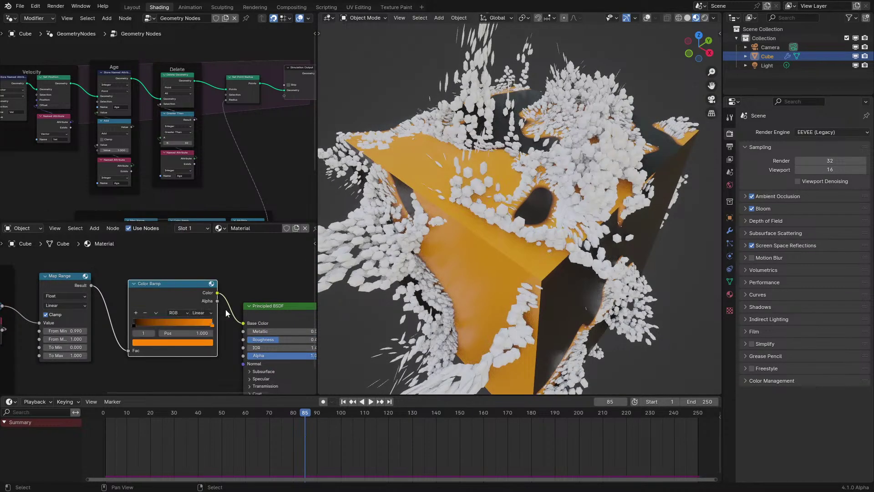
# Step: Reverse the Color Ramp with orange at position 0 and black near the middle, and play the simulation to check the colours
pyautogui.press('space')
pyautogui.click(180, 413)
pyautogui.press('space')
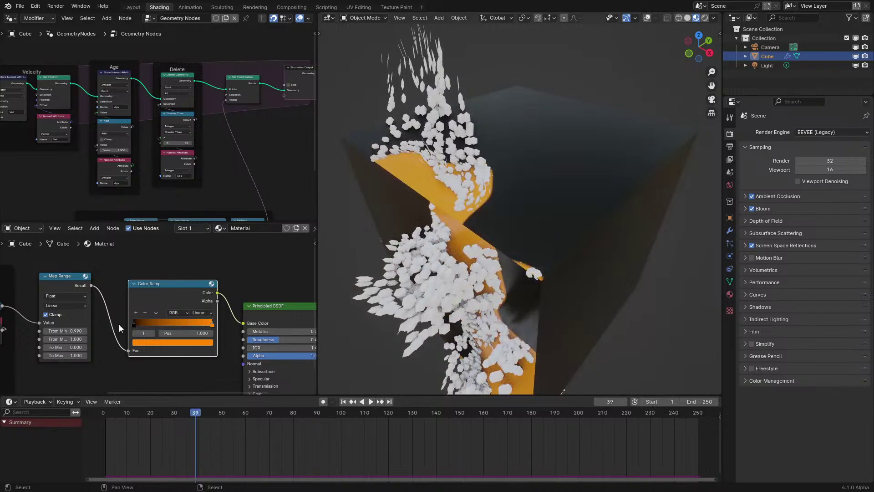
pyautogui.moveTo(135, 324)
pyautogui.mouseDown()
pyautogui.moveTo(185, 327)
pyautogui.moveTo(132, 325)
pyautogui.mouseUp()
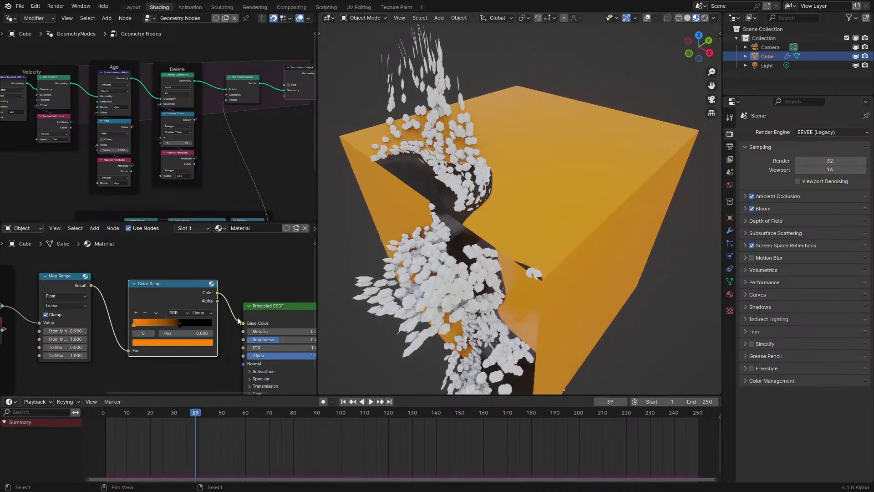
pyautogui.press('space')
pyautogui.scroll(-5, 440, 263)
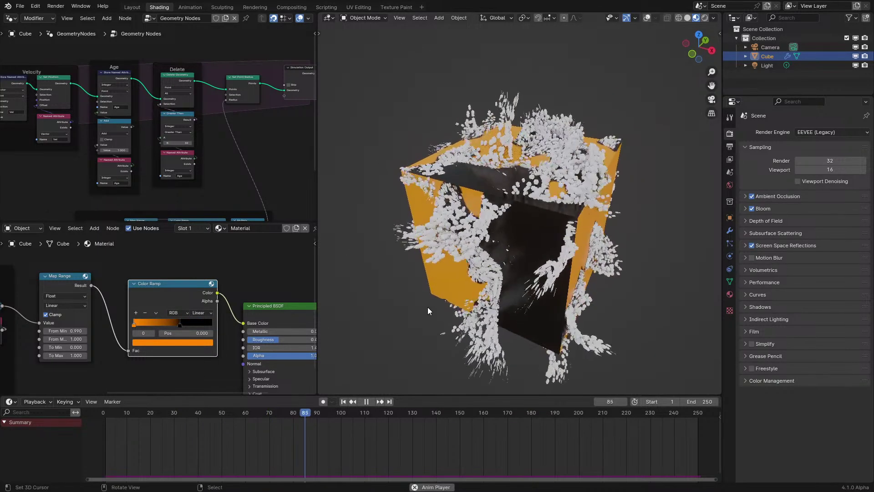
pyautogui.press('space')
# Step: Set the Multiply value in the age-based point radius frame to 0.01 and play the simulation from the start
pyautogui.moveTo(243, 185); pyautogui.dragTo(247, 100, button='middle')
pyautogui.scroll(1, 247, 99)
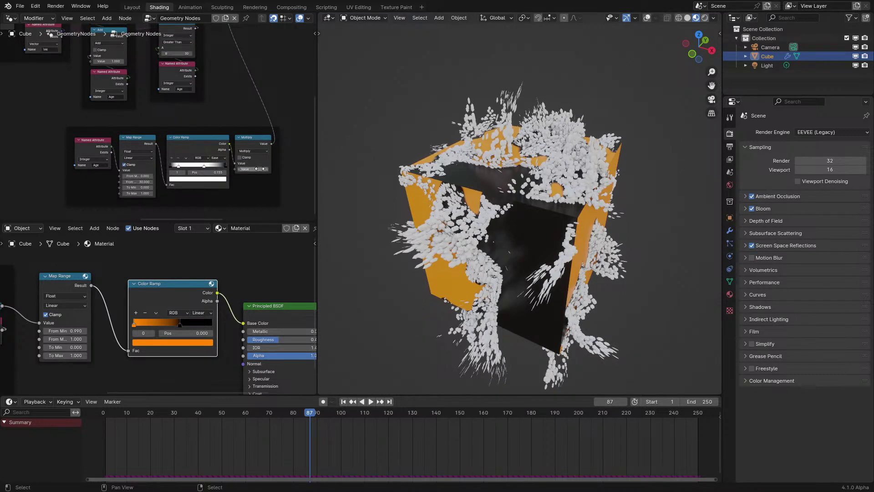
pyautogui.hotkey('shift', 'Left')
pyautogui.press('space')
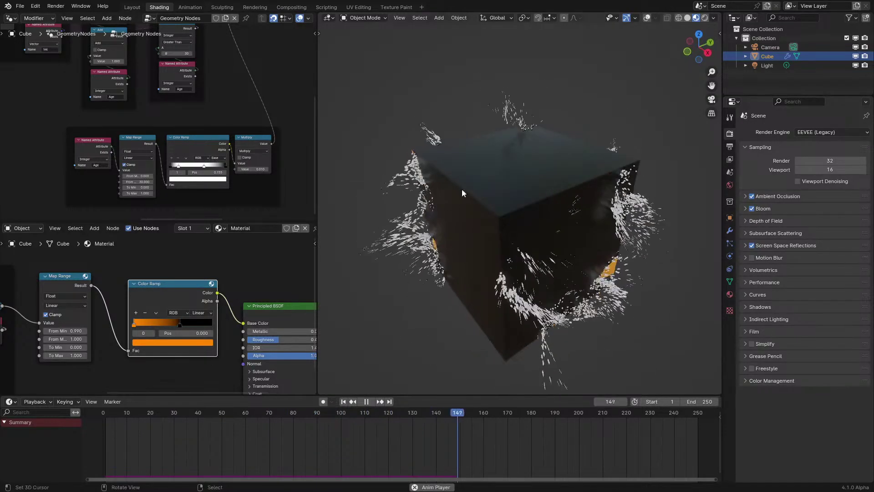
# Step: Replay the simulation and inspect the instances from several angles in wireframe and material preview shading
pyautogui.hotkey('shift', 'Left')
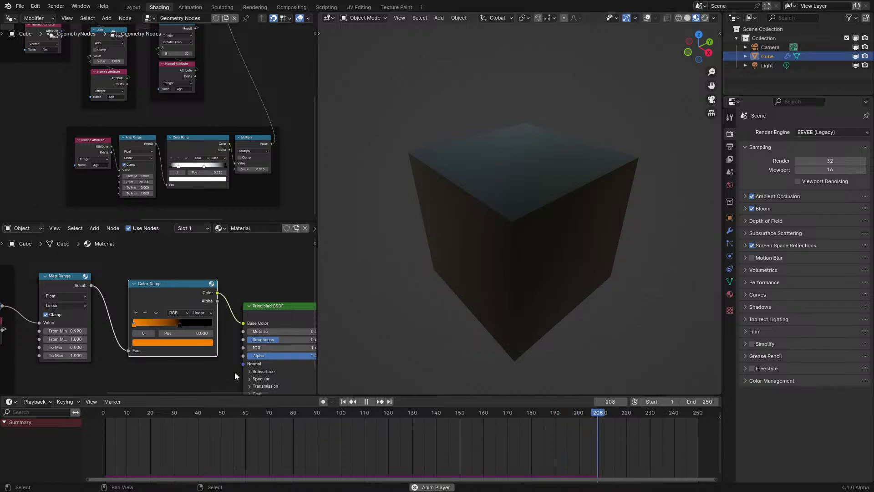
pyautogui.hotkey('shift', 'Left')
pyautogui.moveTo(494, 296); pyautogui.dragTo(550, 265, button='middle')
pyautogui.press('space')
pyautogui.hotkey('shift', 'z')
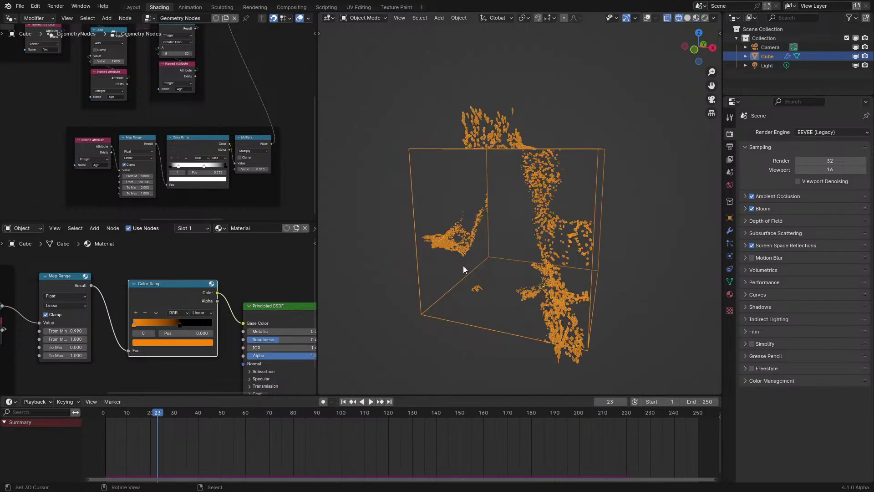
pyautogui.moveTo(463, 266); pyautogui.dragTo(459, 286, button='middle')
pyautogui.press('z')
pyautogui.click(449, 294)
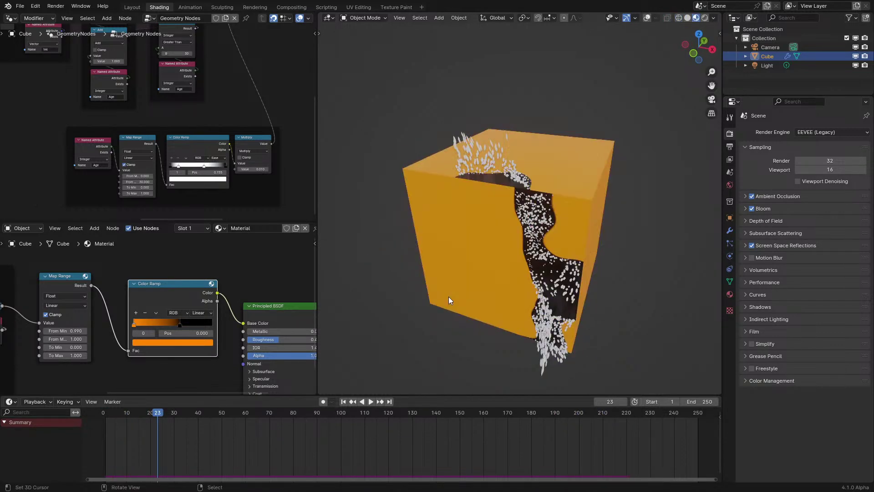
pyautogui.press('space')
pyautogui.moveTo(449, 296)
pyautogui.mouseDown(button='middle')
pyautogui.moveTo(472, 288)
pyautogui.moveTo(453, 303)
pyautogui.mouseUp(button='middle')
pyautogui.press('space')
# Step: Set the Noise Texture Detail to 4 in both the Geo Node Gradient and the Material Gradient
pyautogui.moveTo(200, 176)
pyautogui.mouseDown(button='middle')
pyautogui.moveTo(131, 201)
pyautogui.moveTo(198, 189)
pyautogui.mouseUp(button='middle')
pyautogui.scroll(2, 160, 174)
pyautogui.scroll(-1, 109, 162)
pyautogui.moveTo(105, 159); pyautogui.dragTo(45, 211, button='middle')
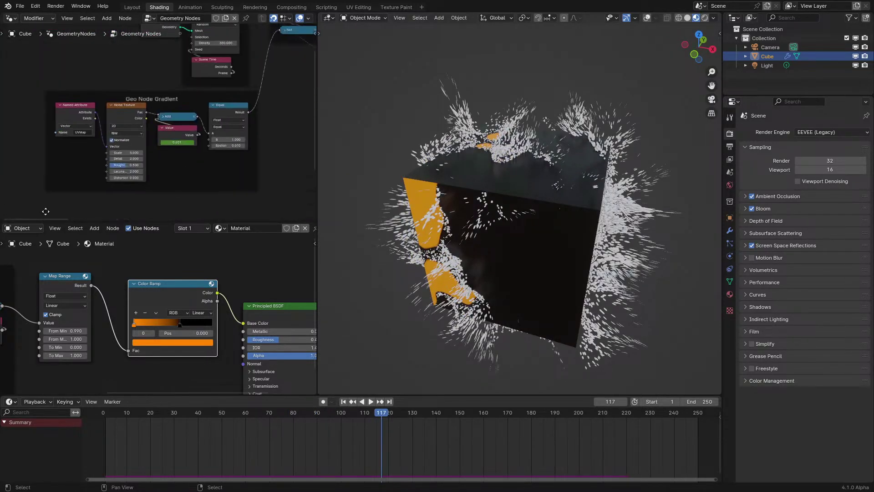
pyautogui.scroll(2, 119, 175)
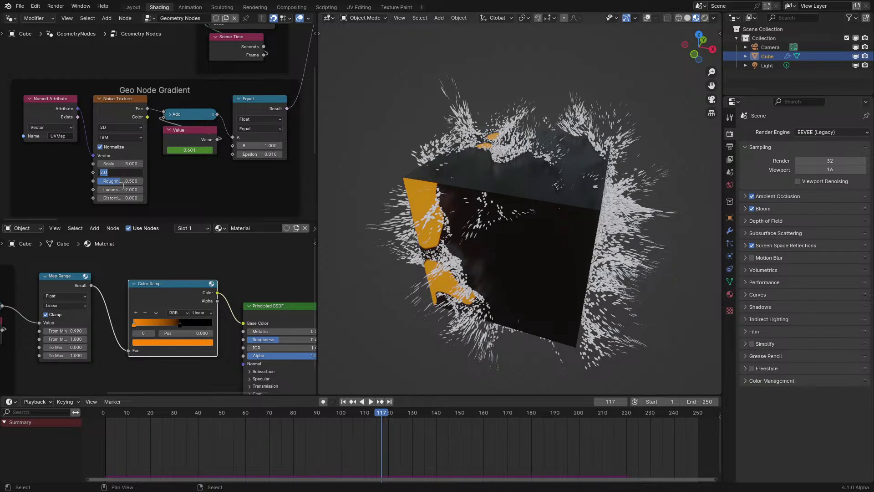
pyautogui.write('4')
pyautogui.press('Return')
pyautogui.moveTo(82, 291); pyautogui.dragTo(20, 277, button='middle')
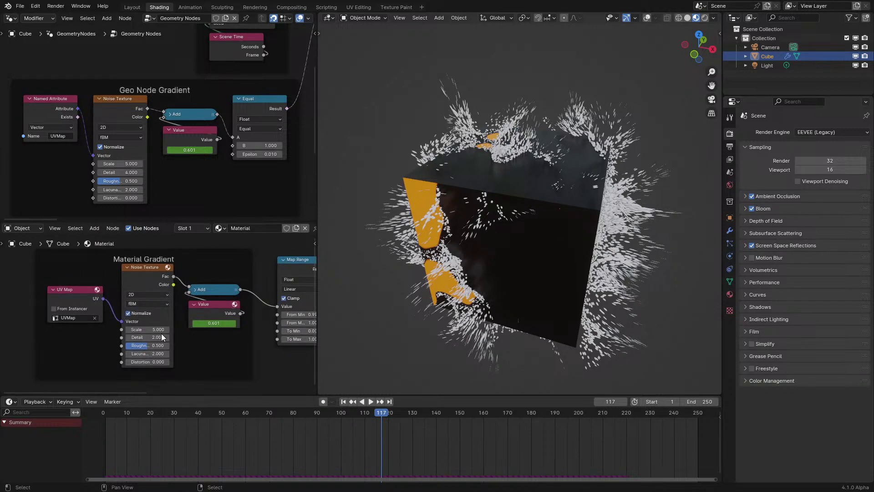
pyautogui.press('Return')
# Step: Replay the simulation from the start and orbit the cube to check the shape of the mask edges
pyautogui.hotkey('shift', 'Left')
pyautogui.press('space')
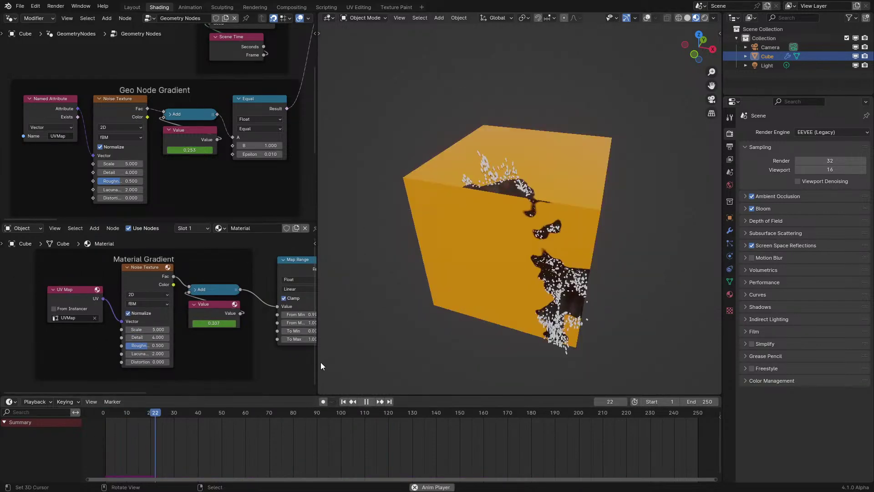
pyautogui.press('space')
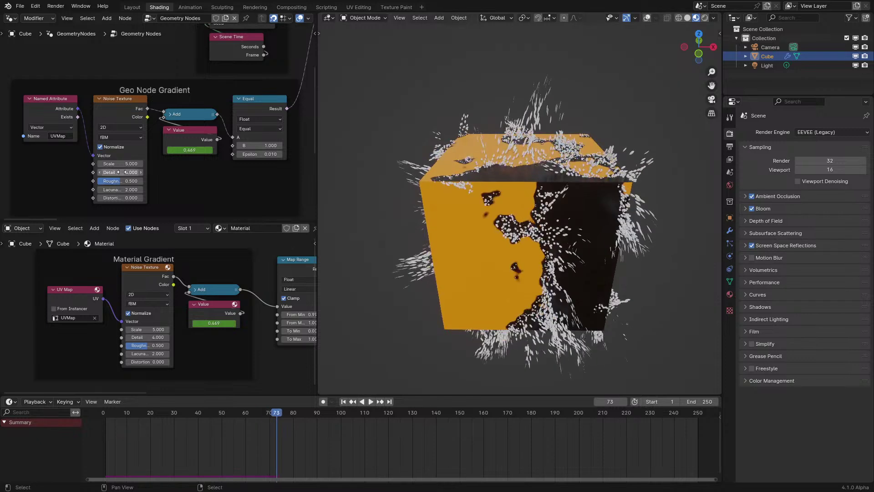
# Step: Set the Noise Texture Detail to 6 in both the Geo Node Gradient and the Material Gradient
pyautogui.write('6')
pyautogui.press('Return')
pyautogui.doubleClick(154, 338)
pyautogui.write('6')
pyautogui.press('Return')
# Step: Rewind and play the simulation to compare the emitted instances with the finer mask edges
pyautogui.moveTo(121, 412); pyautogui.dragTo(103, 433)
pyautogui.press('space')
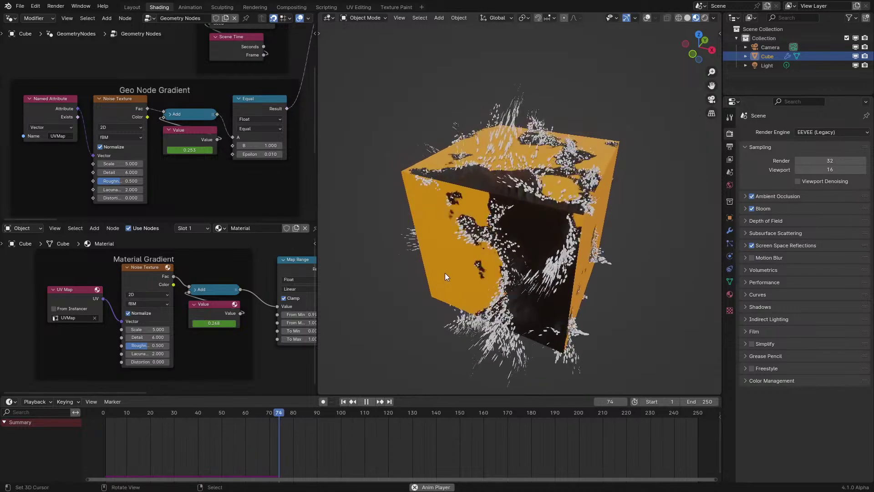
pyautogui.press('space')
# Step: Add a Set Material node between Instance on Points and Join Geometry
pyautogui.scroll(-5, 253, 304)
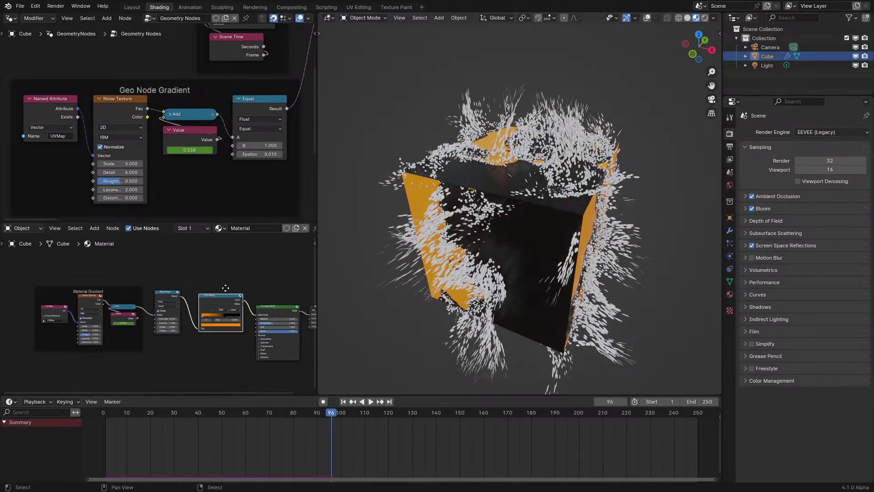
pyautogui.scroll(-1, 240, 123)
pyautogui.moveTo(239, 122); pyautogui.dragTo(152, 160, button='middle')
pyautogui.click(142, 114)
pyautogui.hotkey('shift', 'a')
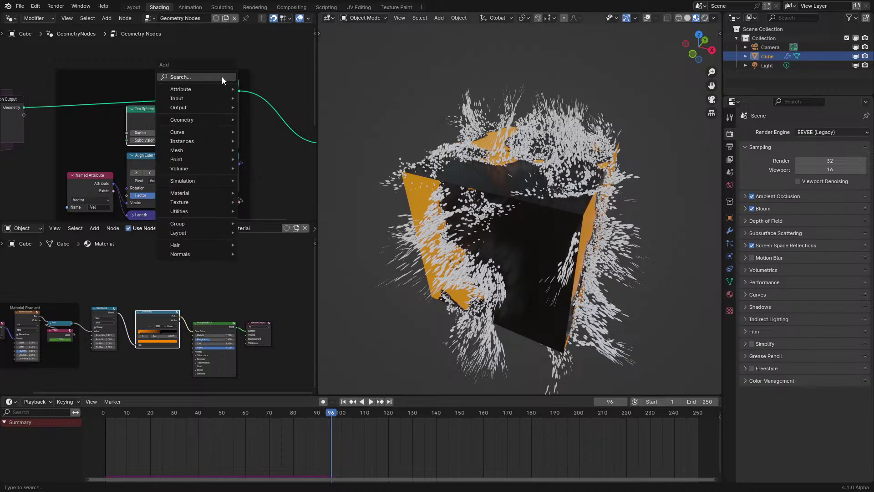
pyautogui.write('setr')
pyautogui.press('BackSpace')
pyautogui.write('m')
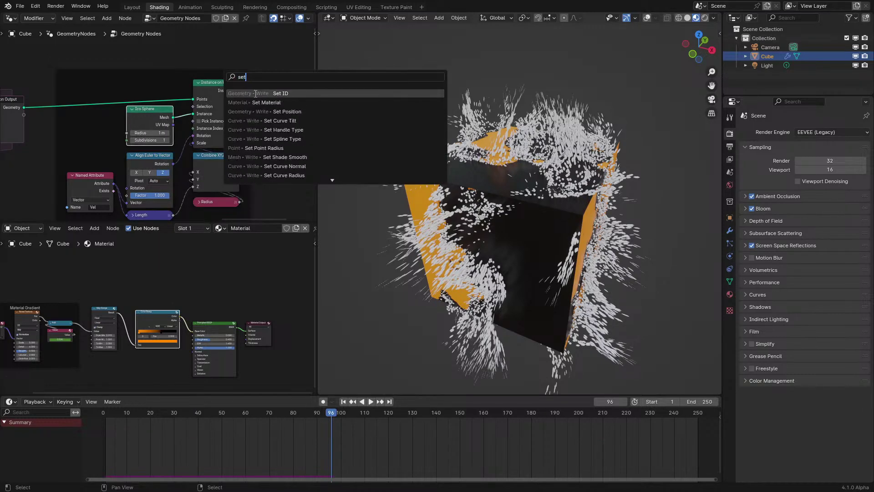
pyautogui.click(265, 102)
pyautogui.click(278, 103)
pyautogui.moveTo(278, 104); pyautogui.dragTo(84, 124, button='middle')
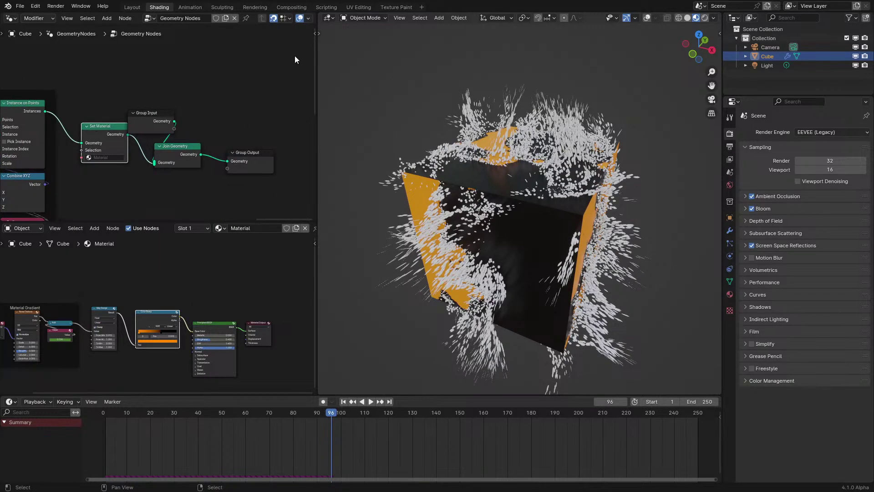
# Step: Turn on the Timings overlay in the geometry node editor
pyautogui.click(299, 26)
pyautogui.click(308, 19)
pyautogui.click(283, 86)
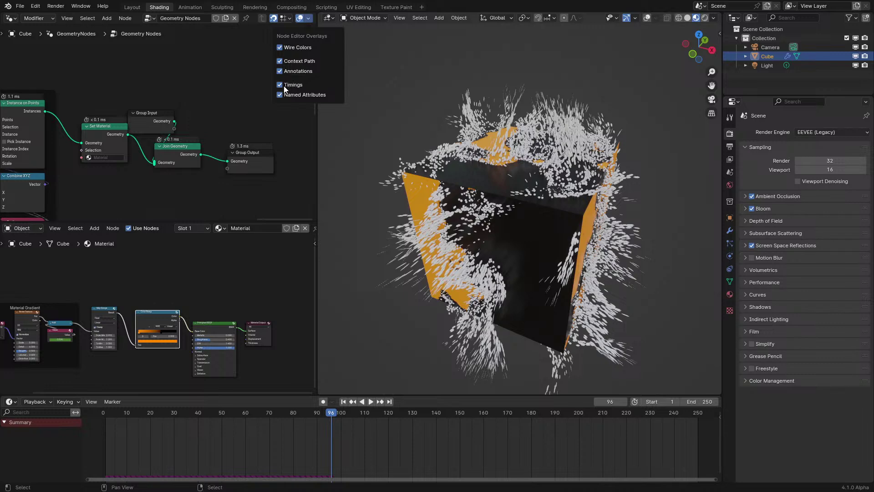
# Step: Move the Set Material node beside Instance on Points and create a new material in a second slot on the cube
pyautogui.moveTo(161, 132); pyautogui.dragTo(216, 128, button='middle')
pyautogui.moveTo(157, 128); pyautogui.dragTo(123, 114)
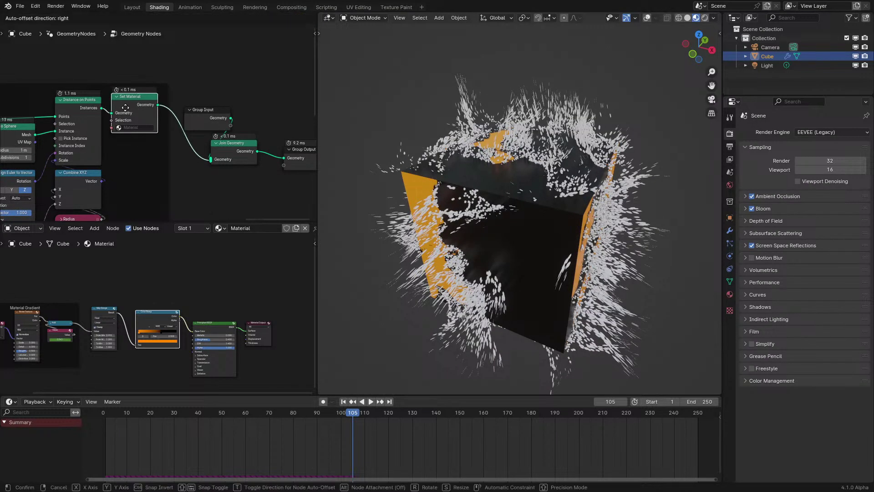
pyautogui.click(729, 294)
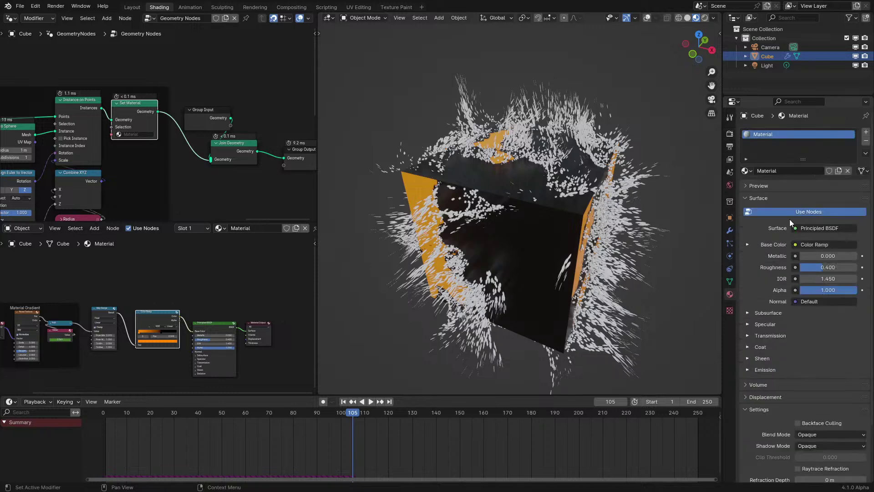
pyautogui.click(866, 132)
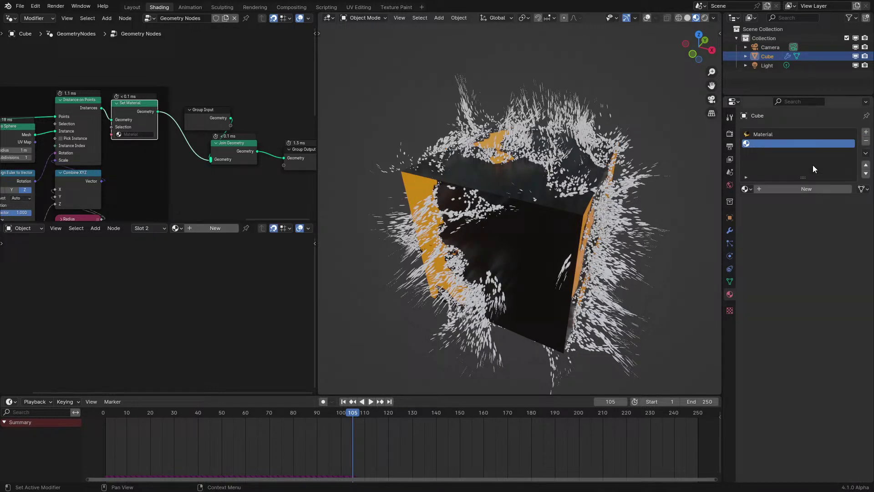
pyautogui.click(788, 187)
# Step: Assign Material.001 in the Set Material node and set its base color to orange
pyautogui.scroll(2, 155, 127)
pyautogui.click(125, 139)
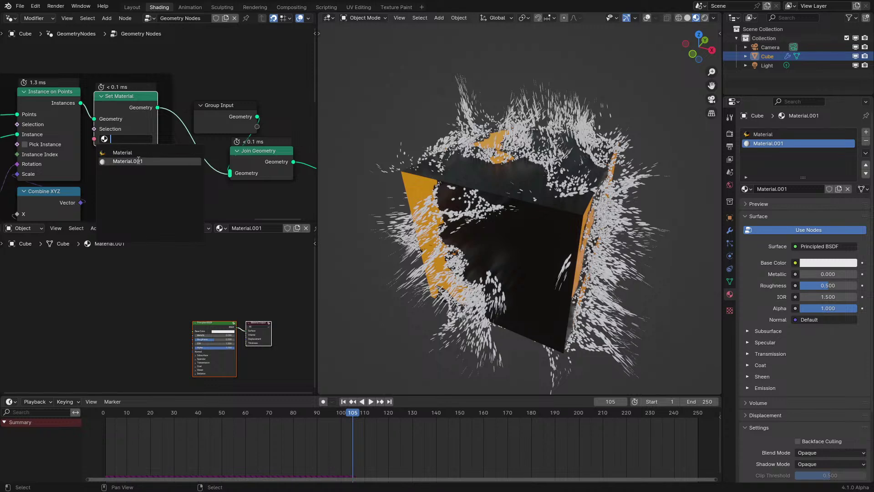
pyautogui.click(139, 162)
pyautogui.click(843, 264)
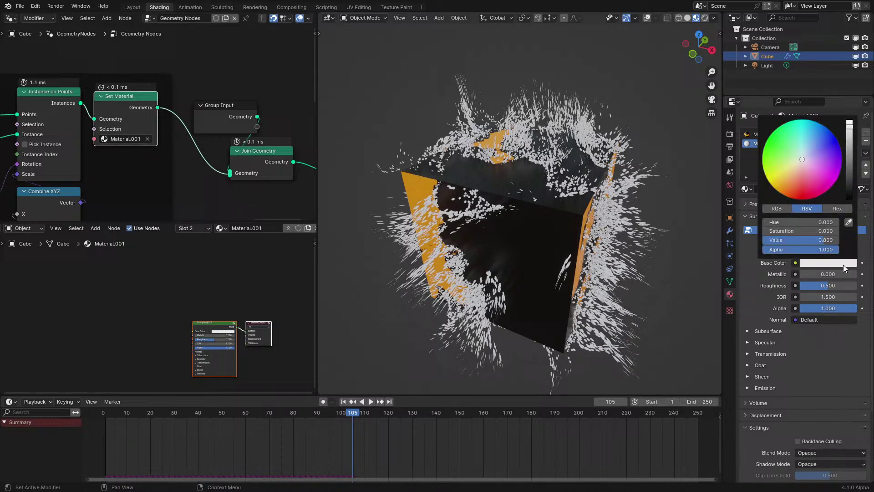
pyautogui.click(787, 160)
# Step: Play the simulation from the start twice to examine the orange instances against the cube's surface
pyautogui.press('space')
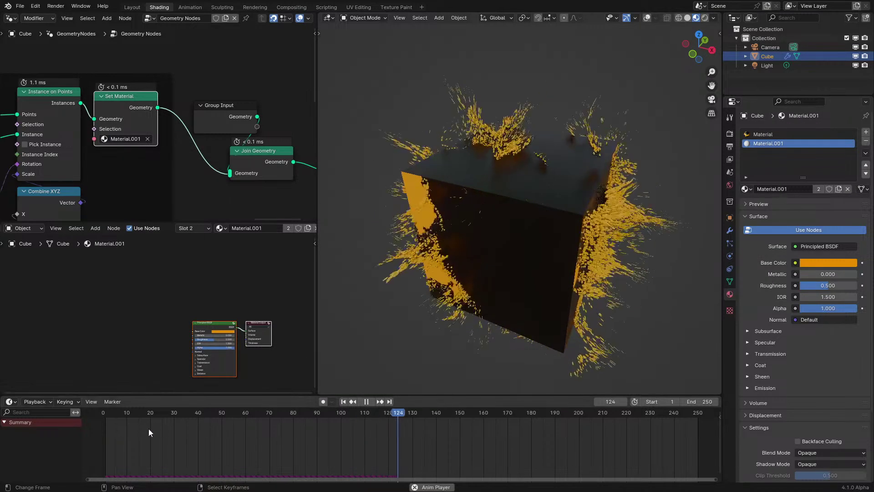
pyautogui.click(108, 428)
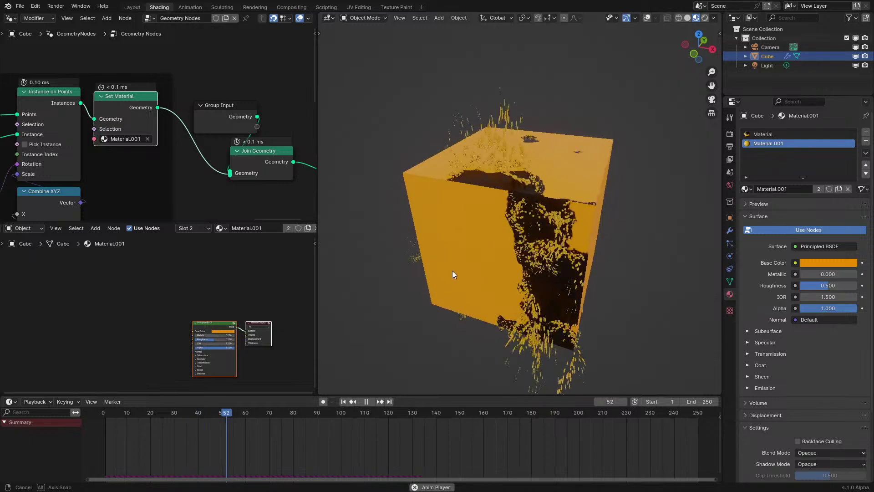
pyautogui.press('space')
pyautogui.moveTo(192, 305); pyautogui.dragTo(156, 289, button='middle')
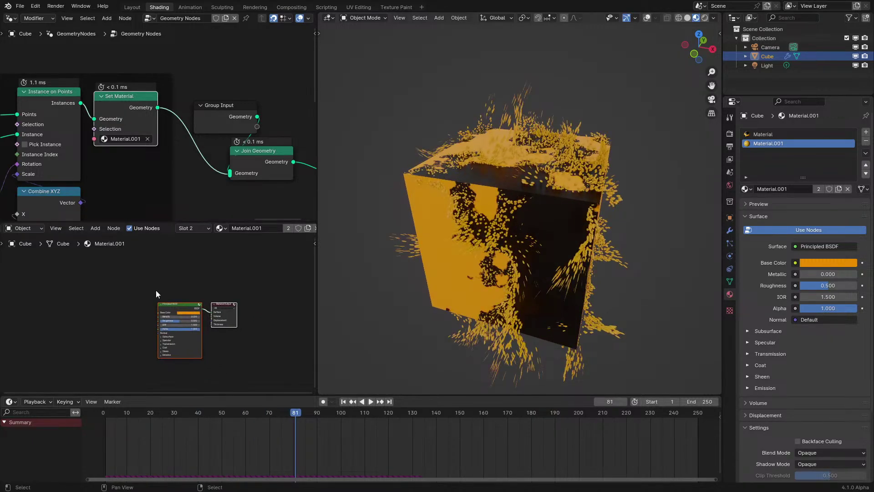
pyautogui.scroll(1, 157, 289)
pyautogui.scroll(1, 456, 262)
pyautogui.moveTo(460, 261); pyautogui.dragTo(494, 251, button='middle')
pyautogui.press('space')
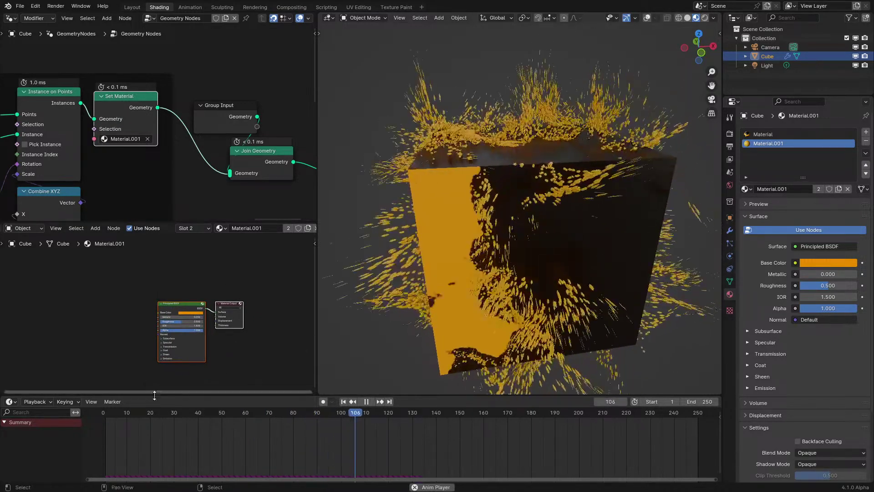
pyautogui.click(129, 425)
pyautogui.press('space')
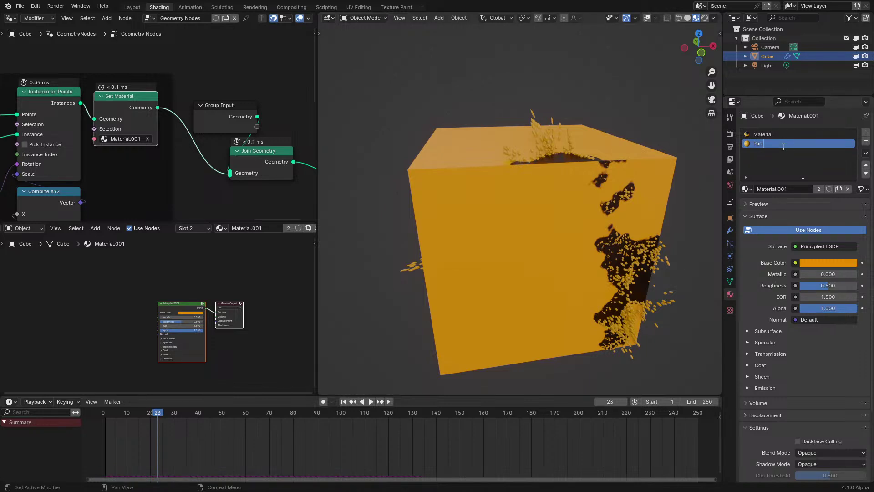
# Step: Rename the instance material to Particles and make the cube's gradient material active again
pyautogui.write('s')
pyautogui.press('Return')
pyautogui.doubleClick(773, 134)
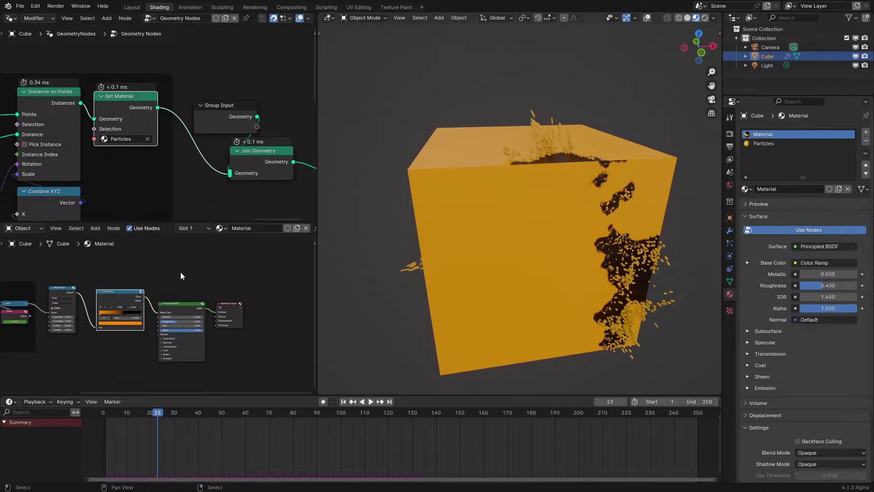
pyautogui.moveTo(141, 287); pyautogui.dragTo(203, 295, button='middle')
pyautogui.scroll(4, 187, 299)
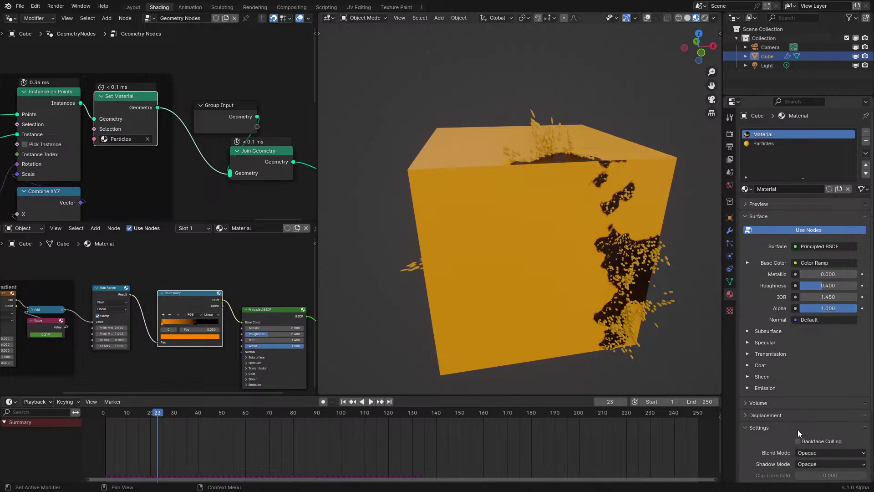
# Step: Align the Group Input node directly above the Join Geometry node
pyautogui.moveTo(224, 107); pyautogui.dragTo(258, 108)
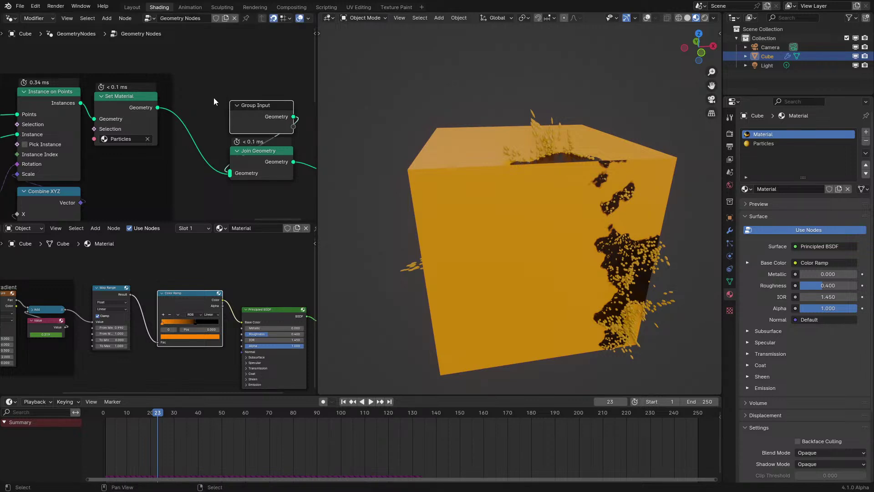
pyautogui.scroll(-2, 214, 97)
pyautogui.scroll(2, 195, 101)
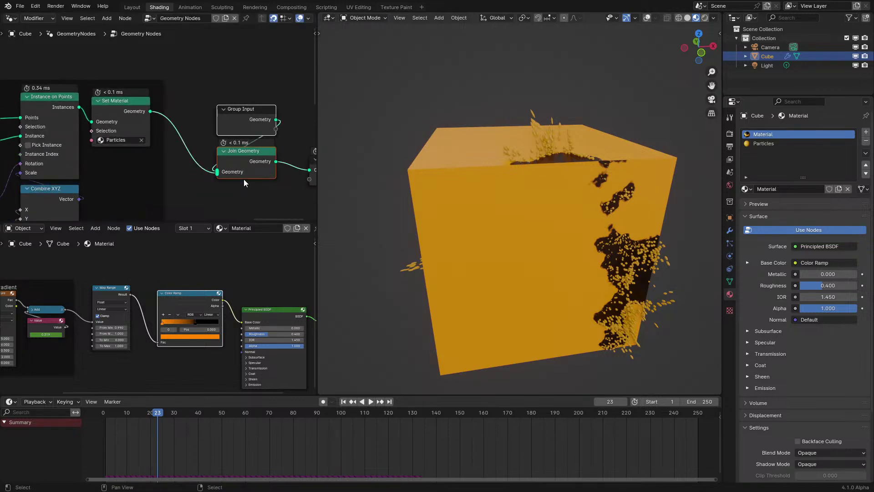
pyautogui.scroll(1, 244, 179)
pyautogui.moveTo(242, 179); pyautogui.dragTo(193, 157, button='middle')
pyautogui.moveTo(197, 164); pyautogui.dragTo(198, 164)
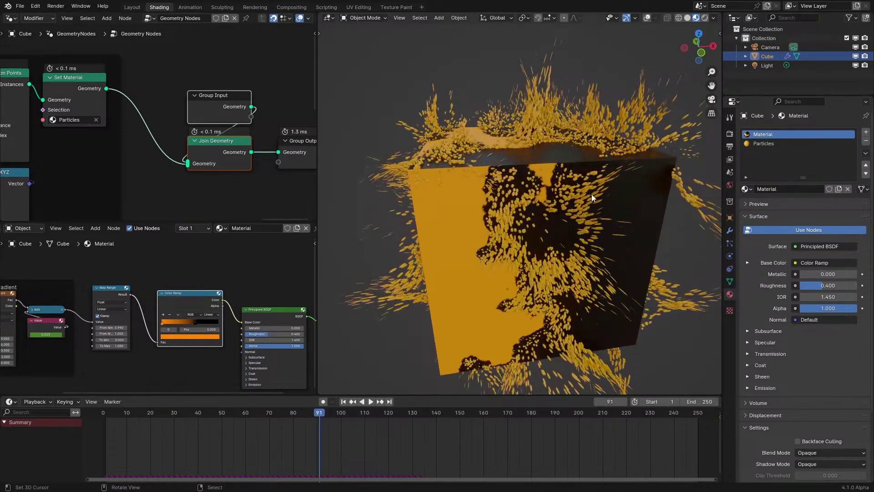
# Step: Replay the simulation and set the cube material's Color Ramp interpolation to Ease
pyautogui.press('space')
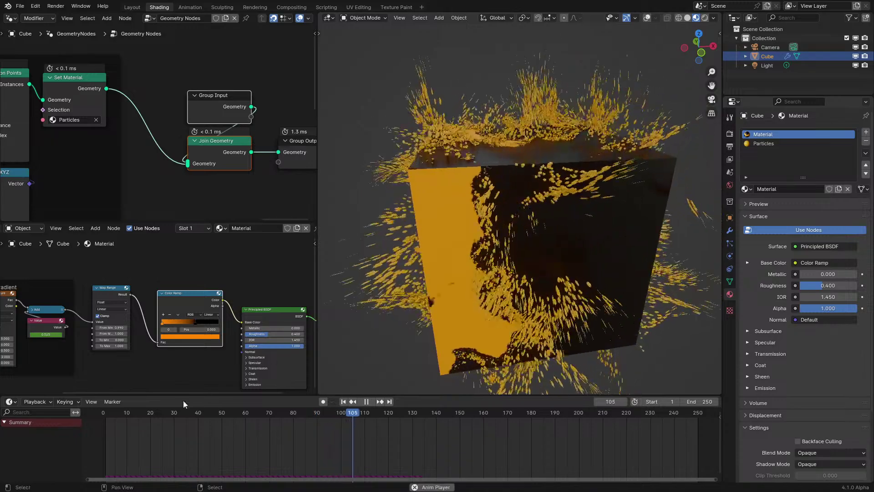
pyautogui.moveTo(137, 413); pyautogui.dragTo(92, 445)
pyautogui.moveTo(548, 243); pyautogui.dragTo(537, 244, button='middle')
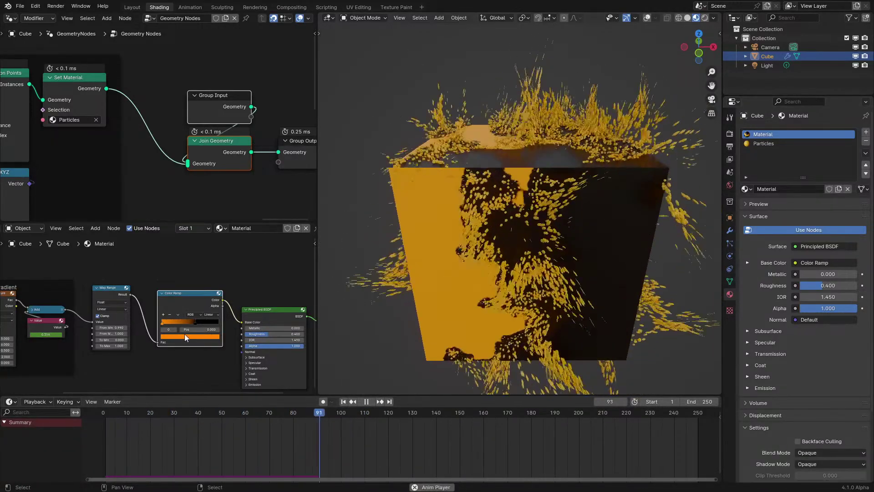
pyautogui.scroll(1, 186, 335)
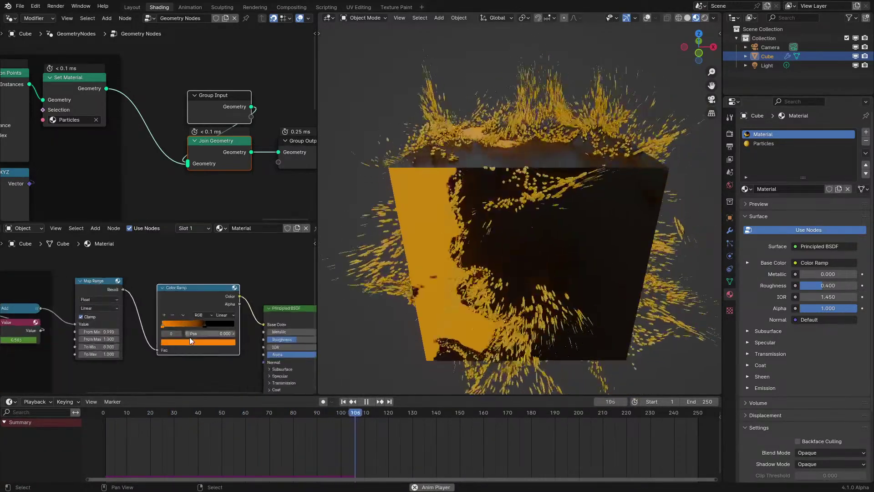
pyautogui.click(196, 341)
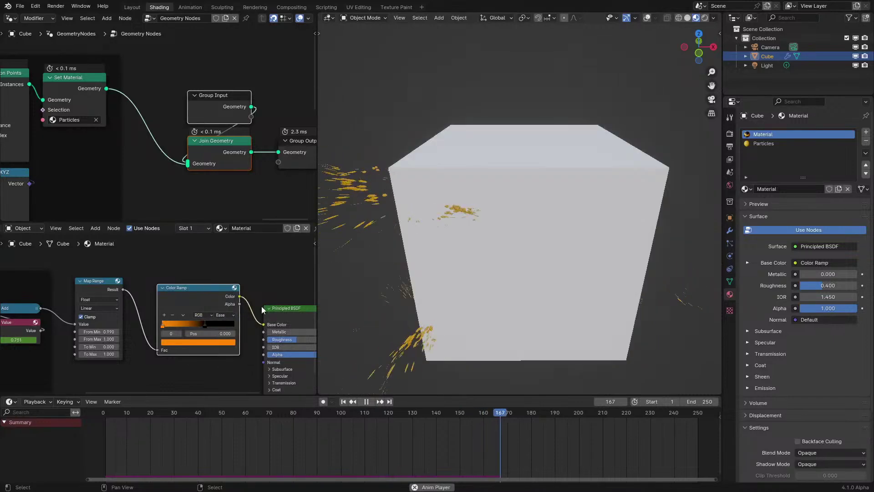
# Step: Try to paste the Color Ramp's orange into the Particles material's base color
pyautogui.click(786, 144)
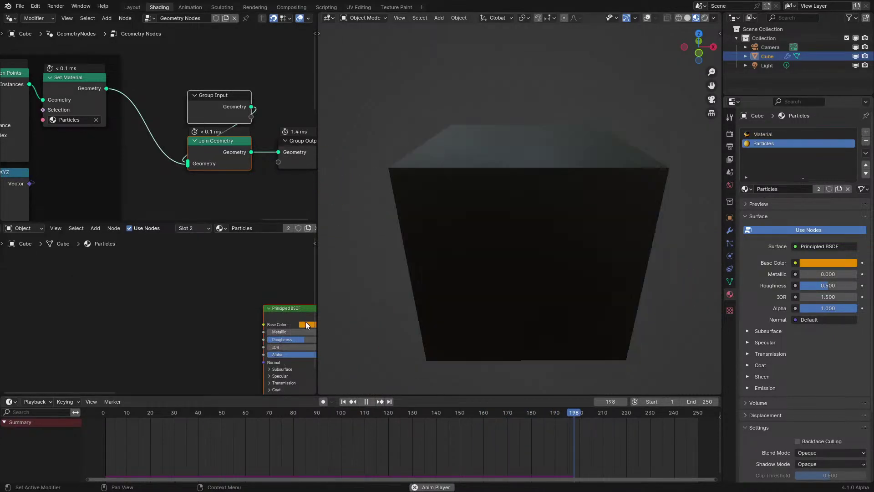
pyautogui.hotkey('ctrl', 'v')
pyautogui.moveTo(306, 324); pyautogui.dragTo(245, 321, button='middle')
pyautogui.scroll(2, 246, 321)
pyautogui.scroll(1, 245, 321)
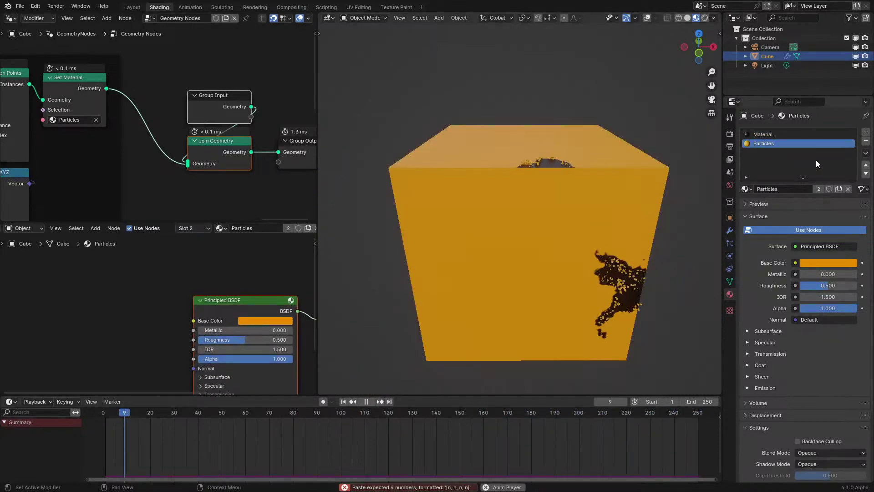
# Step: Copy the orange stop color from the cube material's Color Ramp into the Particles material's base color
pyautogui.click(769, 135)
pyautogui.press('space')
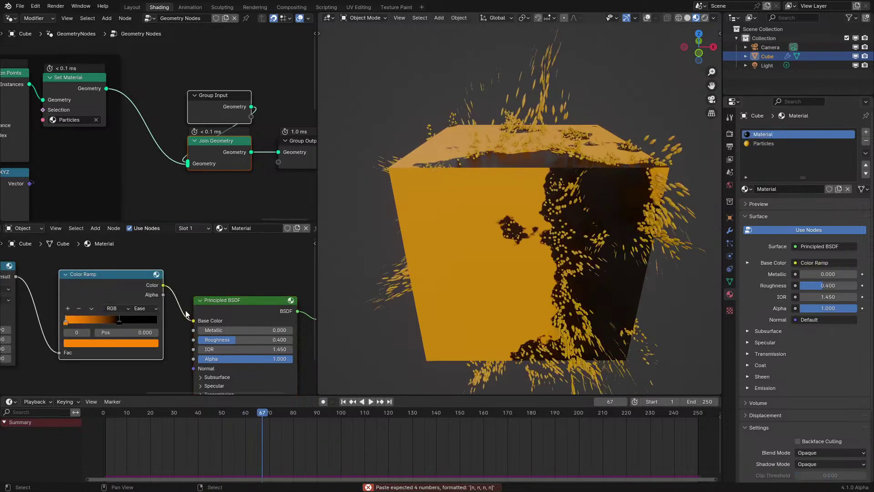
pyautogui.click(126, 342)
pyautogui.click(759, 145)
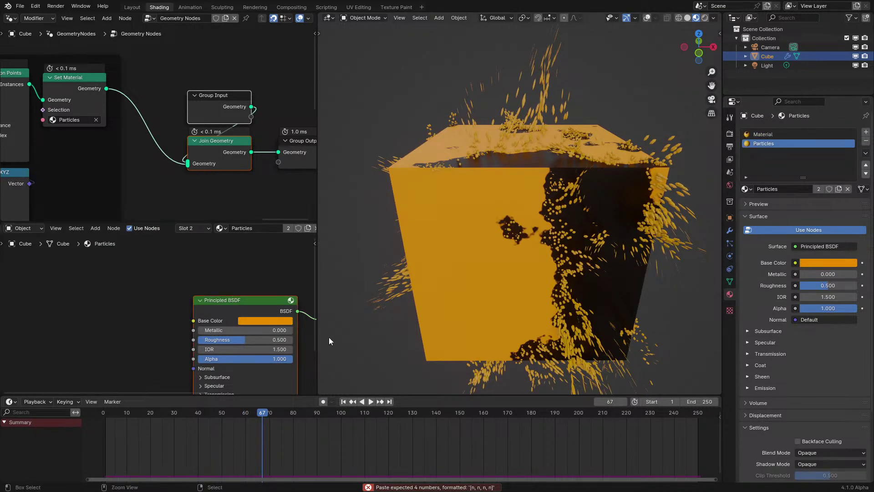
# Step: Rewind and play the simulation to compare the instance color with the cube's orange
pyautogui.hotkey('shift', 'Left')
pyautogui.press('space')
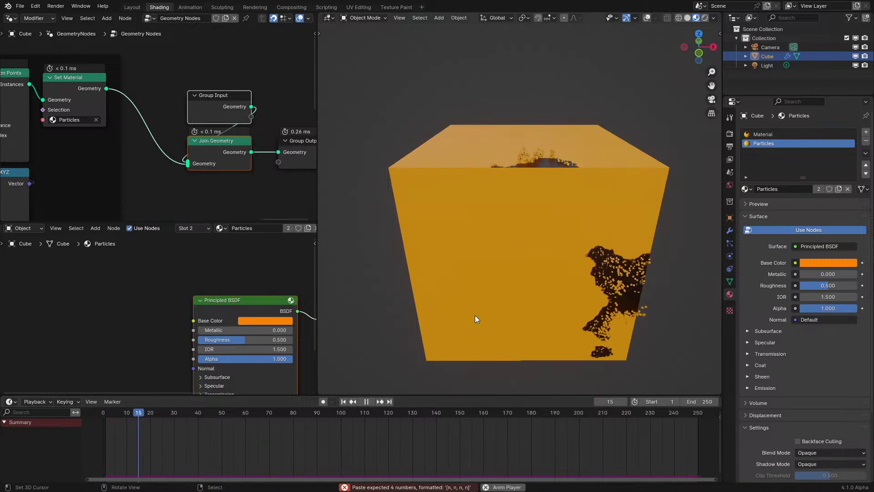
pyautogui.press('space')
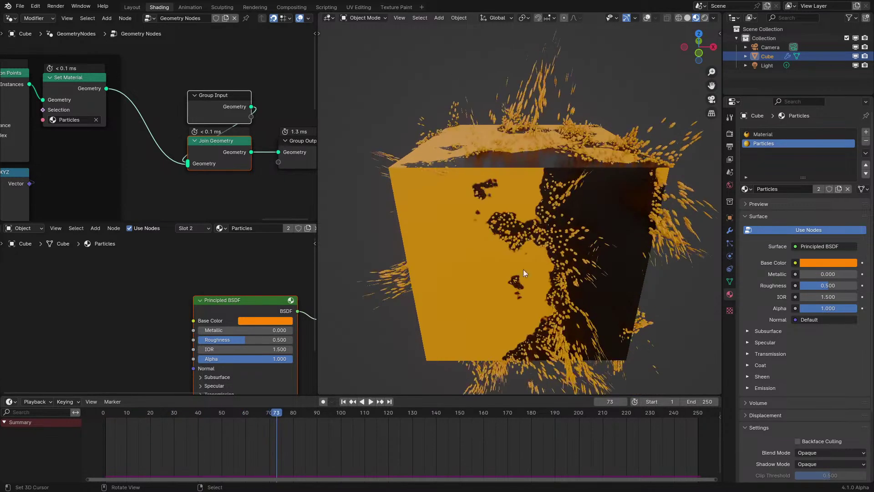
# Step: Set the From Max of the cube material's Map Range node to 1.030
pyautogui.click(785, 136)
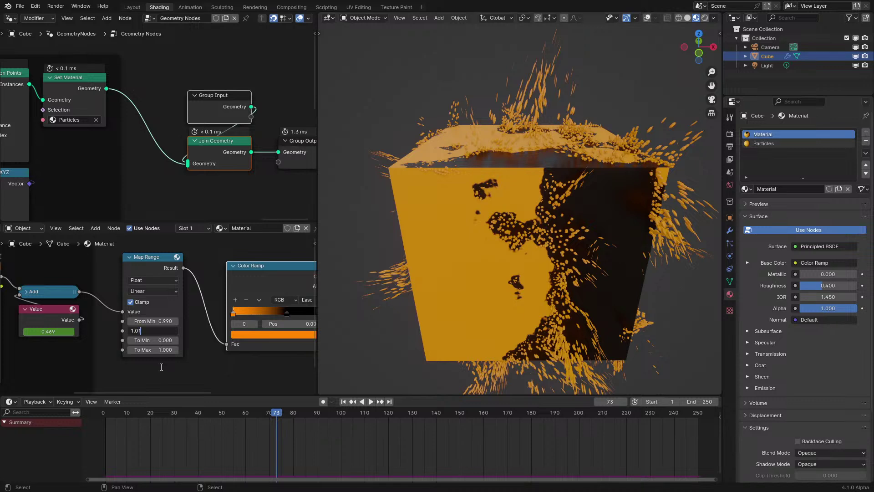
pyautogui.press('Return')
pyautogui.moveTo(160, 331)
pyautogui.keyDown('shift'); pyautogui.mouseDown()
pyautogui.moveTo(182, 331)
pyautogui.moveTo(169, 331)
pyautogui.mouseUp(); pyautogui.keyUp('shift')
# Step: Replay the simulation from the start to check the softened orange-to-black transition
pyautogui.press('space')
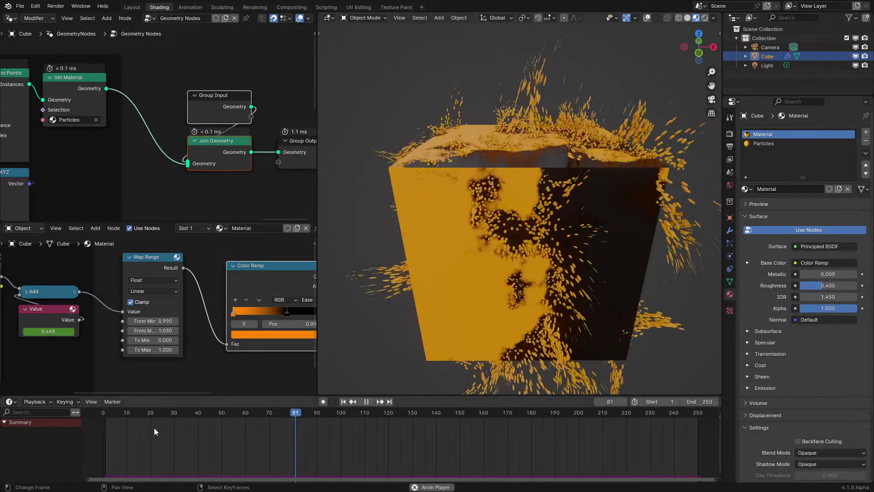
pyautogui.click(116, 436)
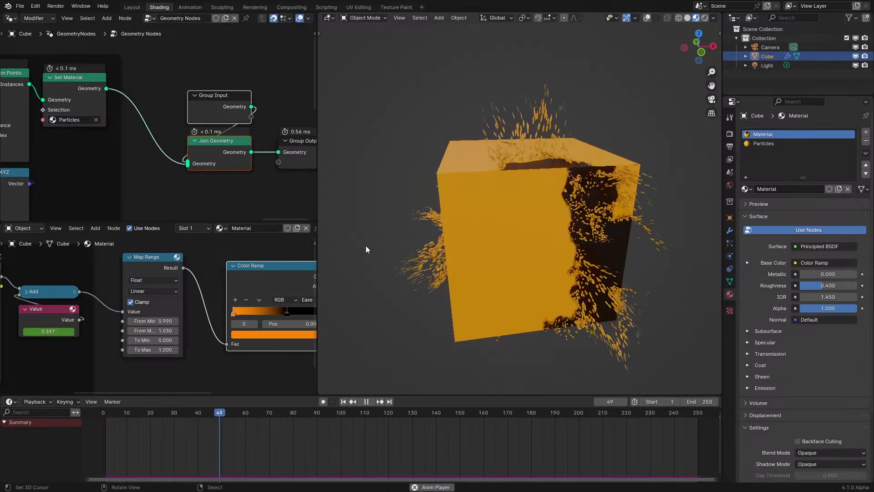
pyautogui.press('space')
# Step: Set the Density of the random point distribution to 1000 in the geometry nodes
pyautogui.scroll(-3, 169, 130)
pyautogui.moveTo(169, 129); pyautogui.dragTo(261, 127, button='middle')
pyautogui.scroll(3, 163, 98)
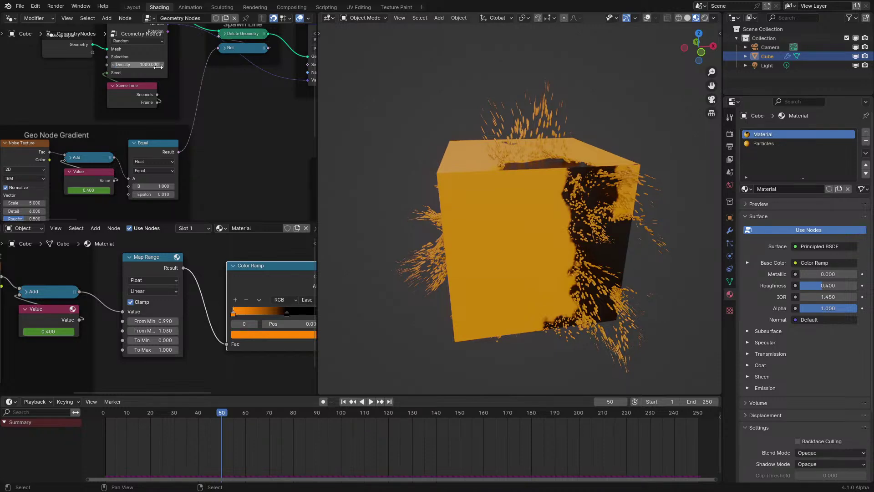
# Step: Rewind and play the simulation to inspect the denser instances around the cube, toggling the viewport overlays
pyautogui.hotkey('shift', 'Left')
pyautogui.press('space')
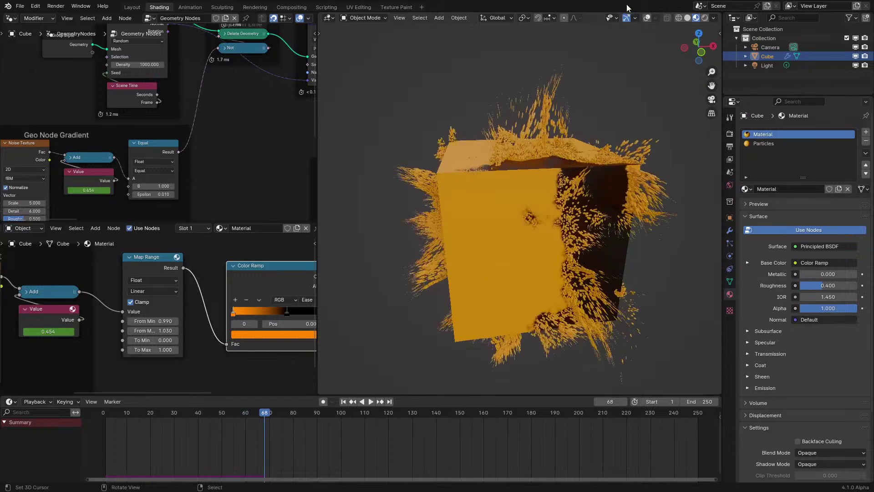
pyautogui.click(643, 18)
pyautogui.click(643, 18)
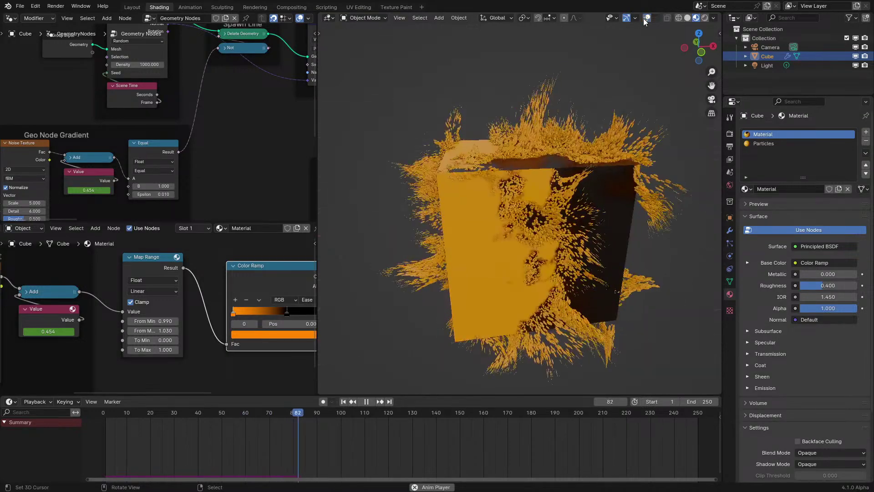
pyautogui.moveTo(566, 135); pyautogui.dragTo(599, 127, button='middle')
pyautogui.press('space')
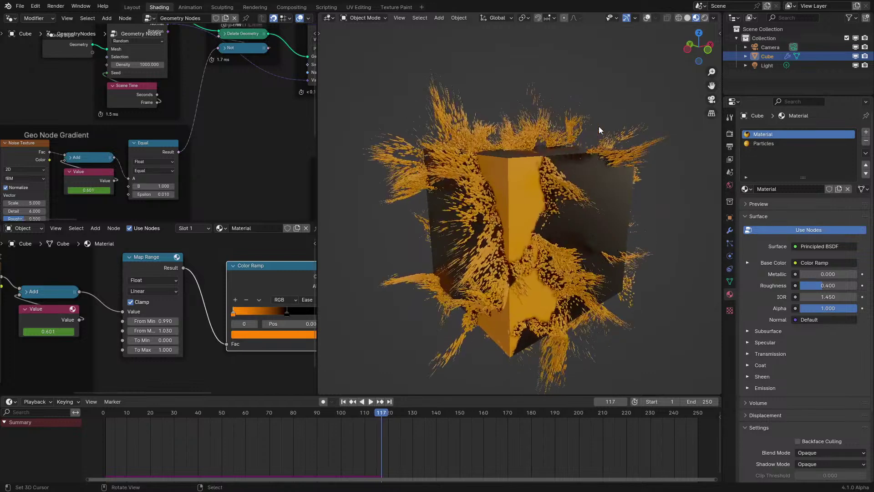
# Step: Add a Bump node to the cube material with the Map Range result feeding its Height
pyautogui.scroll(-5, 188, 290)
pyautogui.moveTo(188, 290); pyautogui.dragTo(98, 278, button='middle')
pyautogui.scroll(3, 152, 278)
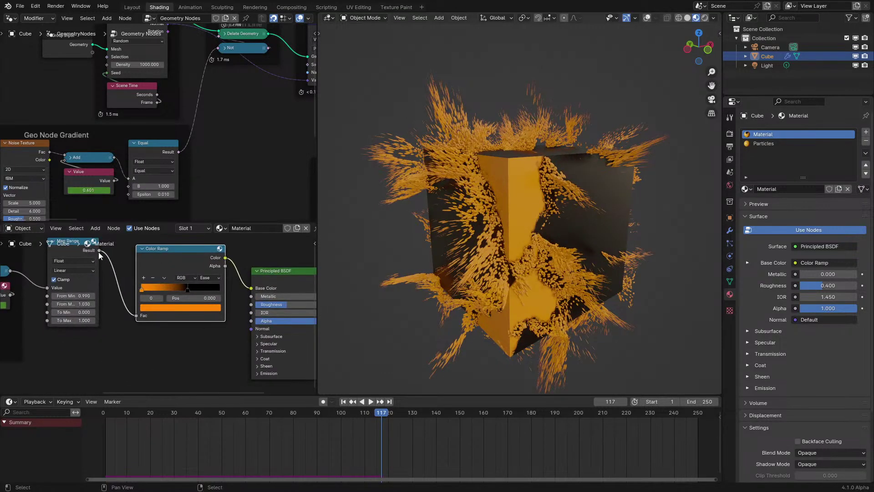
pyautogui.moveTo(137, 340); pyautogui.dragTo(137, 340)
pyautogui.write('bump')
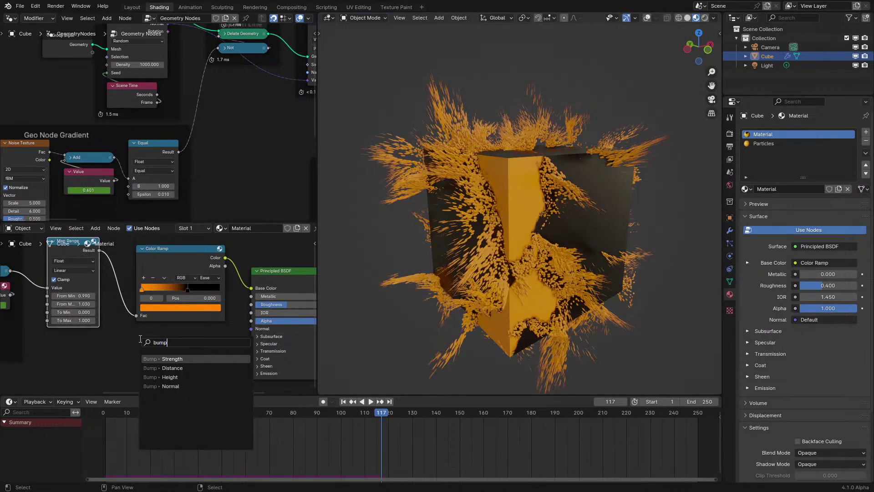
pyautogui.press('Down')
pyautogui.press('Down')
pyautogui.press('Return')
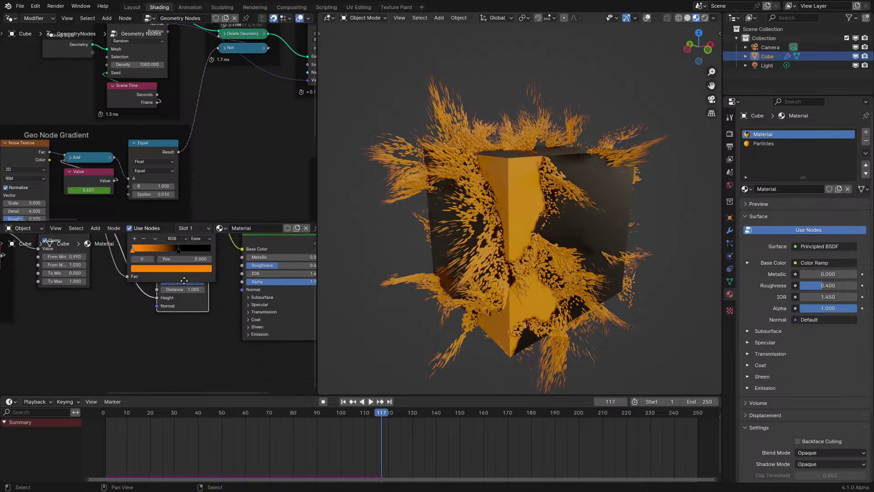
# Step: Connect the Bump node's Normal to the Principled BSDF's Normal input and set its Distance to -1
pyautogui.click(192, 322)
pyautogui.moveTo(233, 292); pyautogui.dragTo(241, 287)
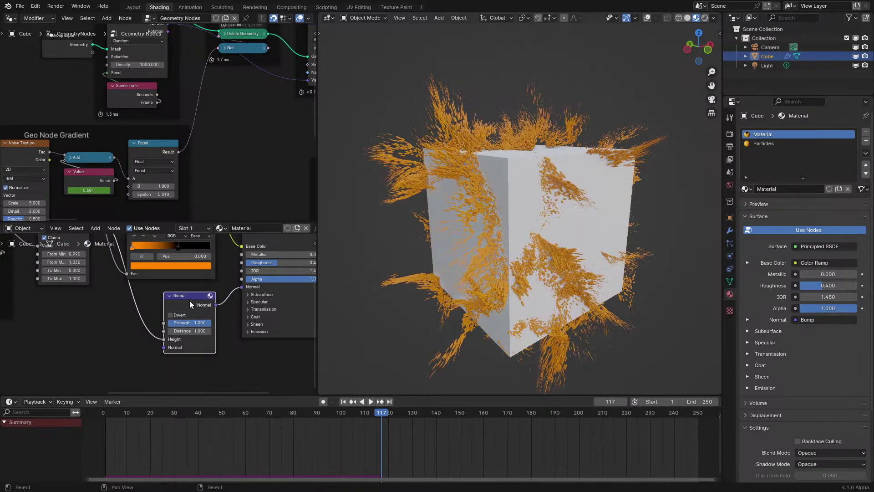
pyautogui.moveTo(190, 310); pyautogui.dragTo(183, 310)
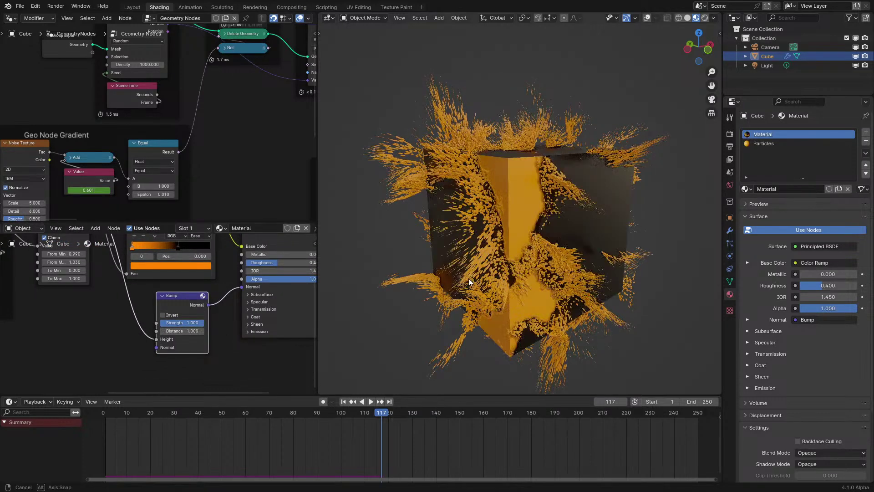
pyautogui.moveTo(470, 276); pyautogui.dragTo(463, 283, button='middle')
pyautogui.scroll(2, 465, 280)
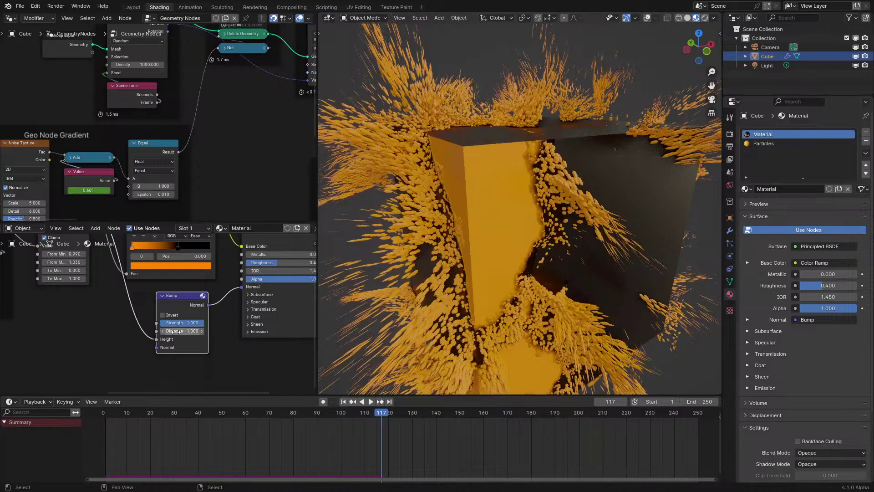
pyautogui.press('-')
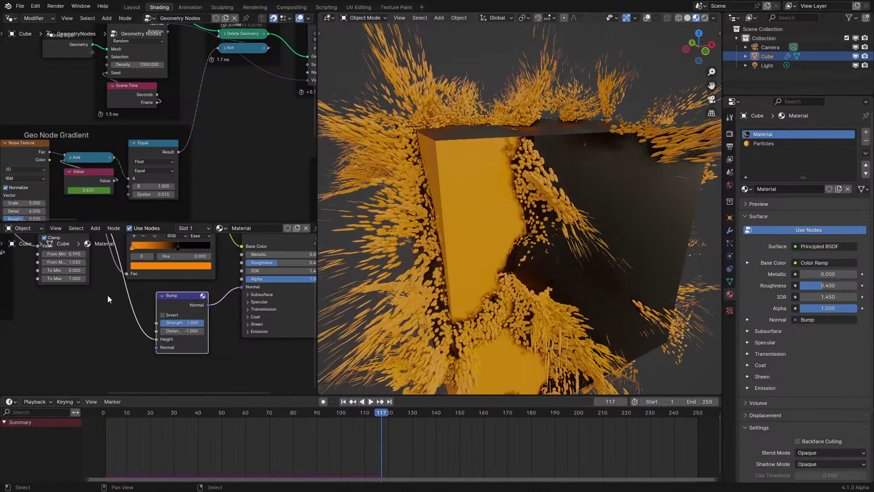
# Step: Duplicate the material's Map Range node with its input link kept and feed the copy's Result into the Bump's Height
pyautogui.moveTo(113, 284); pyautogui.dragTo(214, 307, button='middle')
pyautogui.scroll(-3, 201, 304)
pyautogui.click(169, 249)
pyautogui.hotkey('ctrl', 'shift', 'd')
pyautogui.click(163, 333)
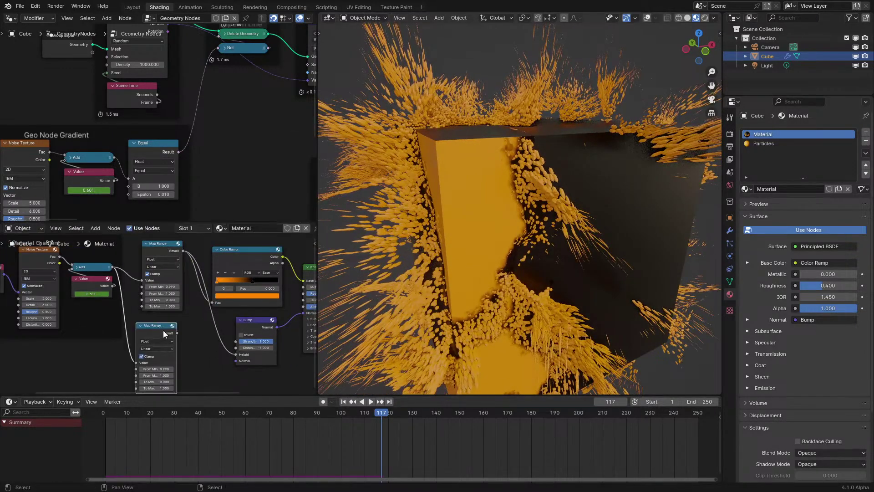
pyautogui.moveTo(239, 356); pyautogui.dragTo(236, 355)
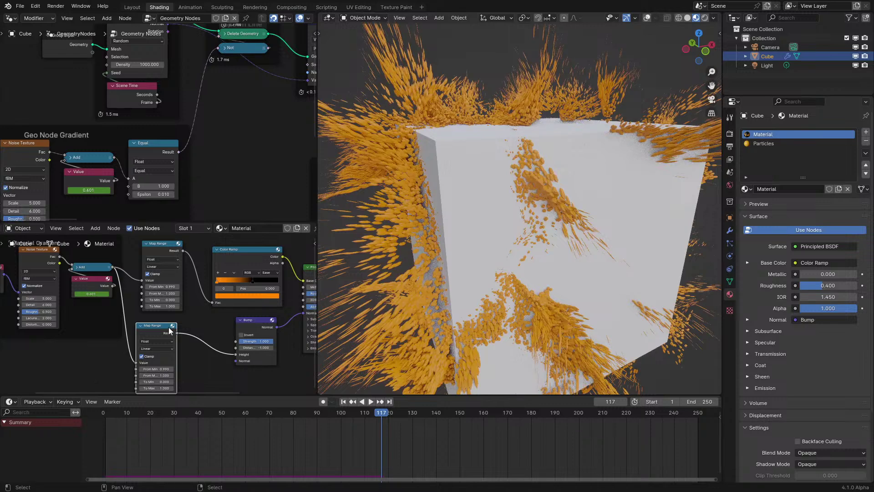
pyautogui.moveTo(170, 330); pyautogui.dragTo(175, 324)
# Step: Set the duplicated Map Range's From Min to 0.980 and From Max to 1.080
pyautogui.moveTo(524, 273); pyautogui.dragTo(489, 248, button='middle')
pyautogui.scroll(-3, 496, 272)
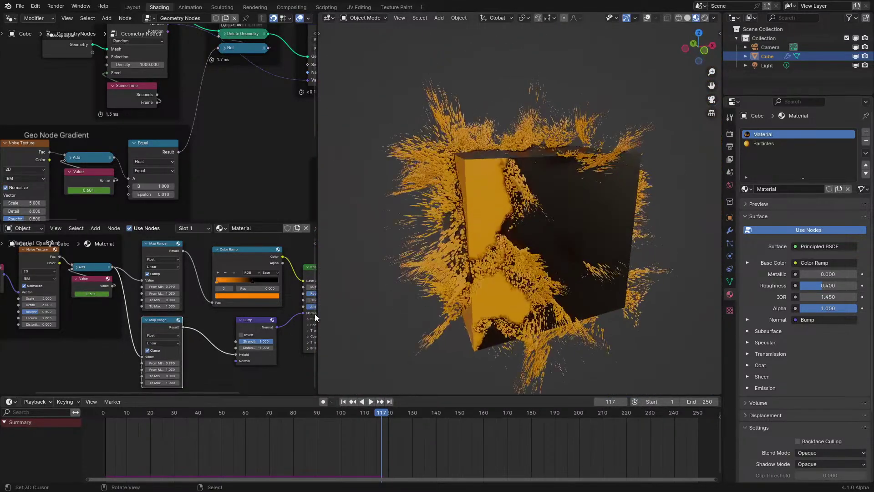
pyautogui.press('KP_Decimal')
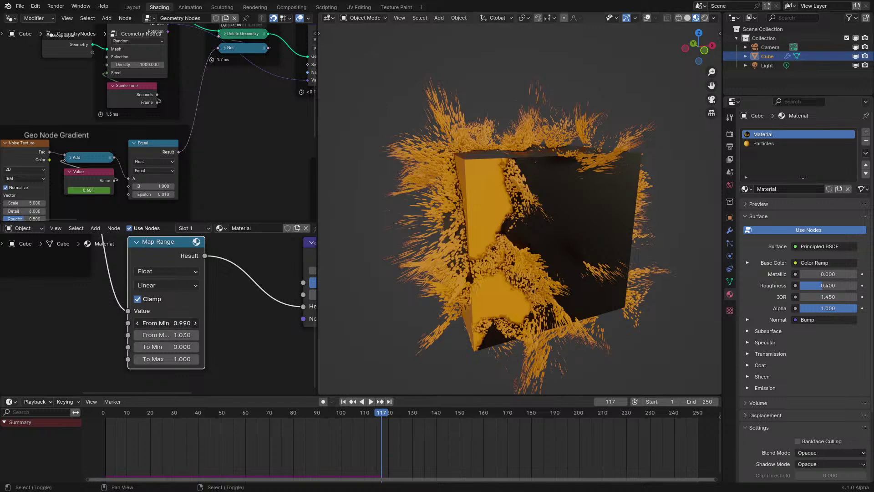
pyautogui.moveTo(171, 323)
pyautogui.mouseDown()
pyautogui.moveTo(155, 323)
pyautogui.moveTo(180, 334)
pyautogui.mouseUp()
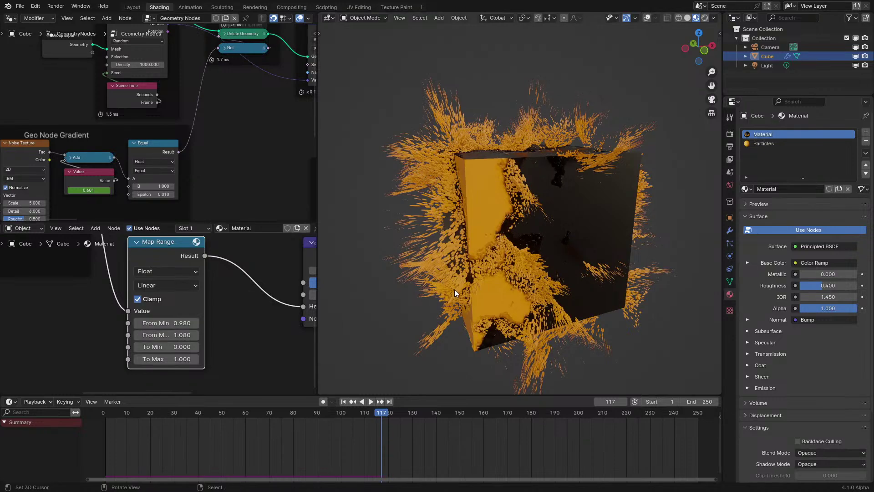
# Step: Replay the simulation to check the bump effect and set the Bump node's Distance to -0.100
pyautogui.click(129, 417)
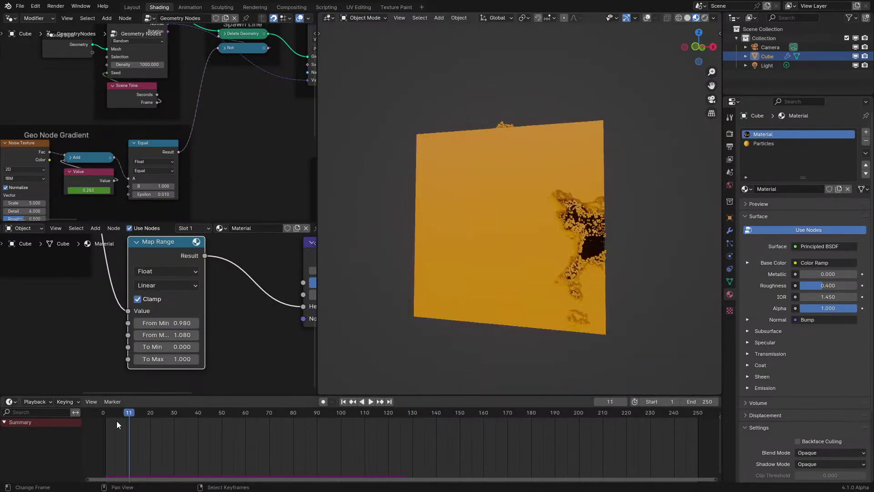
pyautogui.press('space')
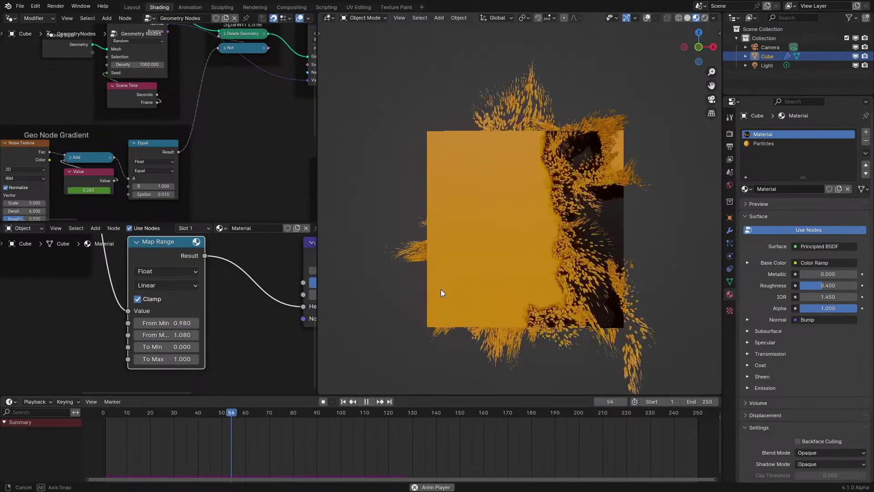
pyautogui.press('space')
pyautogui.moveTo(436, 281); pyautogui.dragTo(448, 295, button='middle')
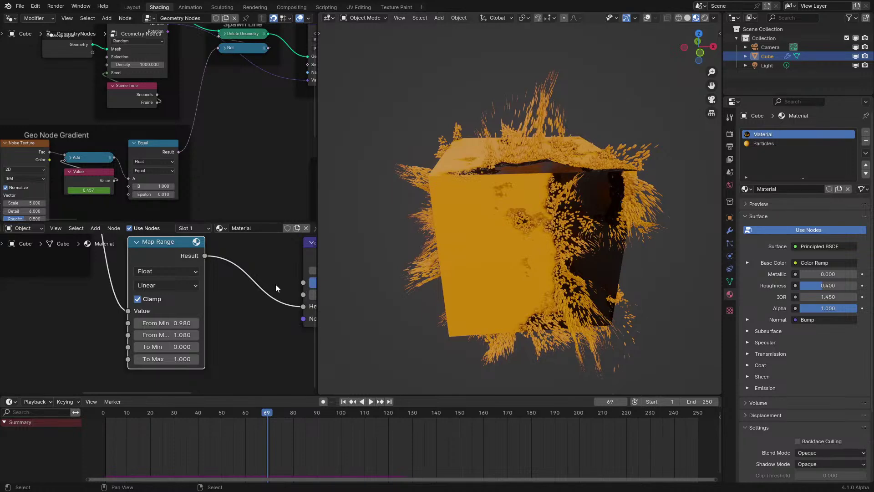
pyautogui.moveTo(204, 285); pyautogui.dragTo(90, 293, button='middle')
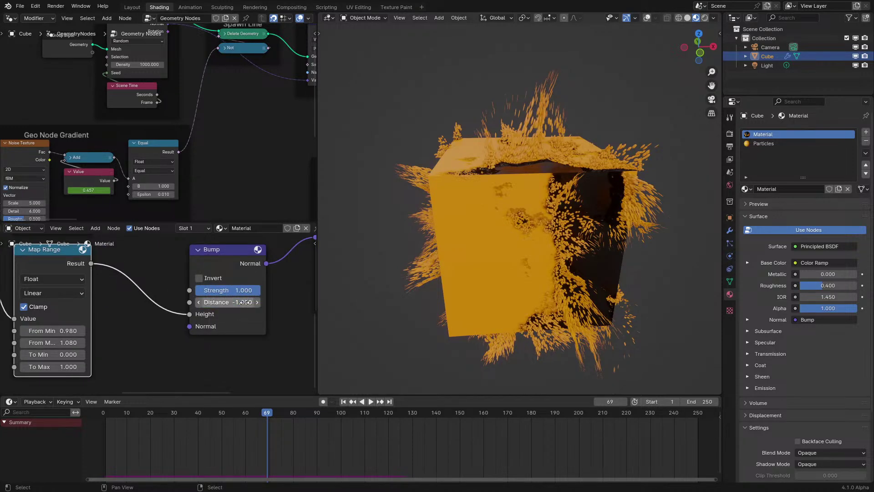
pyautogui.press('Return')
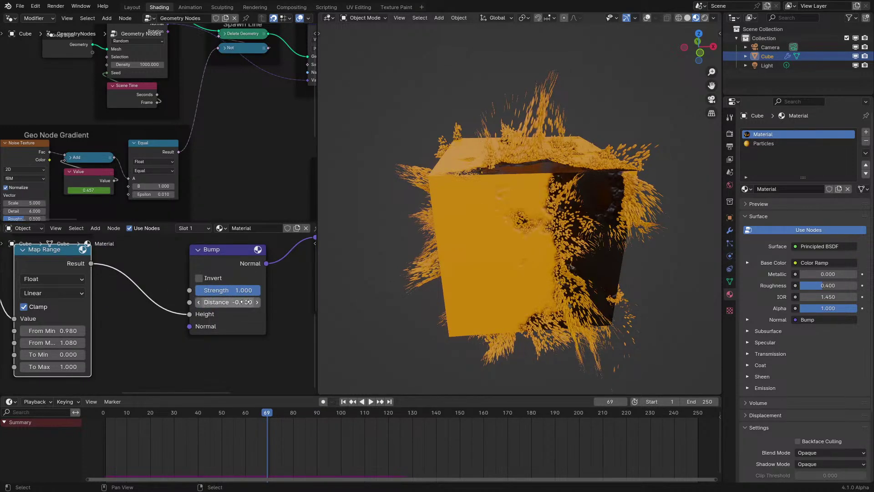
pyautogui.press('space')
# Step: Change the bump Map Range's interpolation to Smoother Step and play the simulation
pyautogui.press('space')
pyautogui.click(54, 292)
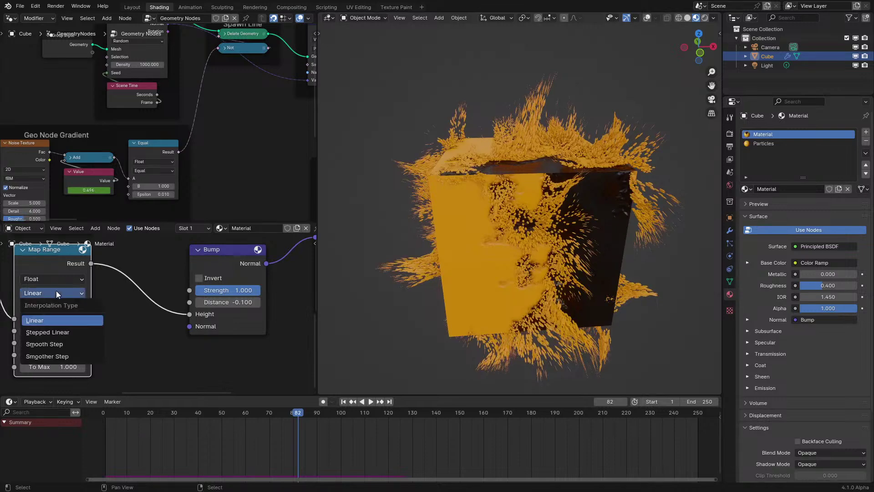
pyautogui.click(47, 356)
pyautogui.moveTo(540, 213)
pyautogui.mouseDown(button='middle')
pyautogui.moveTo(542, 198)
pyautogui.moveTo(531, 206)
pyautogui.mouseUp(button='middle')
pyautogui.press('space')
pyautogui.scroll(-3, 543, 184)
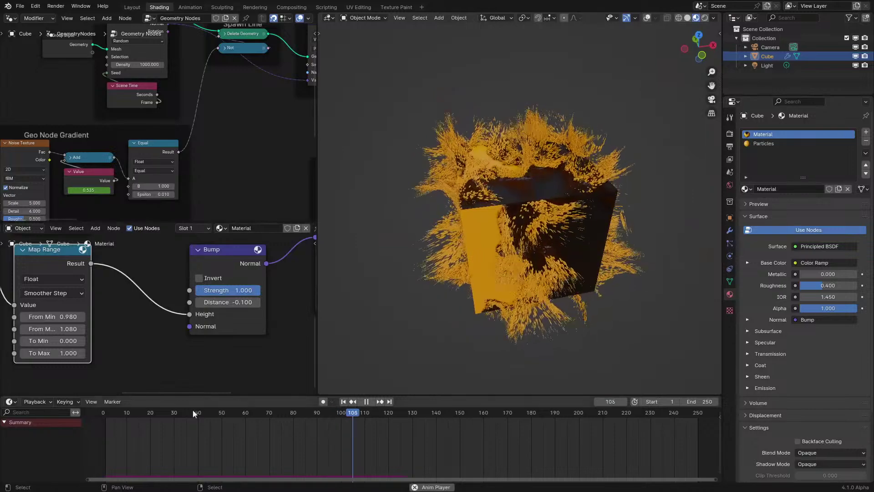
# Step: Replay the simulation from the start and examine the smoothed bump edge on the cube up close
pyautogui.click(96, 438)
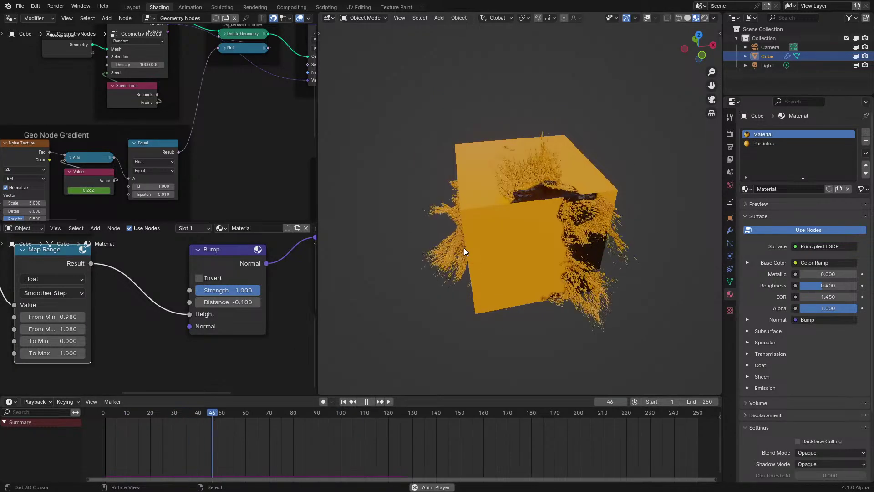
pyautogui.moveTo(463, 248); pyautogui.dragTo(512, 250, button='middle')
pyautogui.scroll(3, 541, 246)
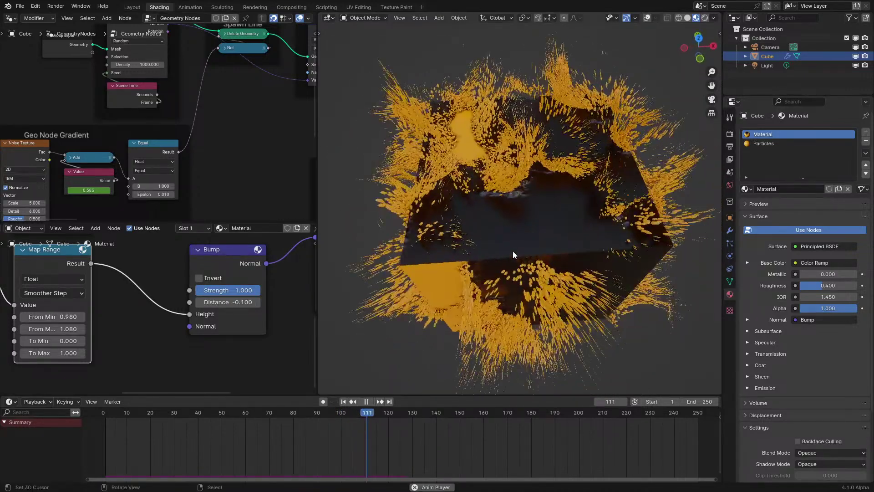
pyautogui.click(89, 421)
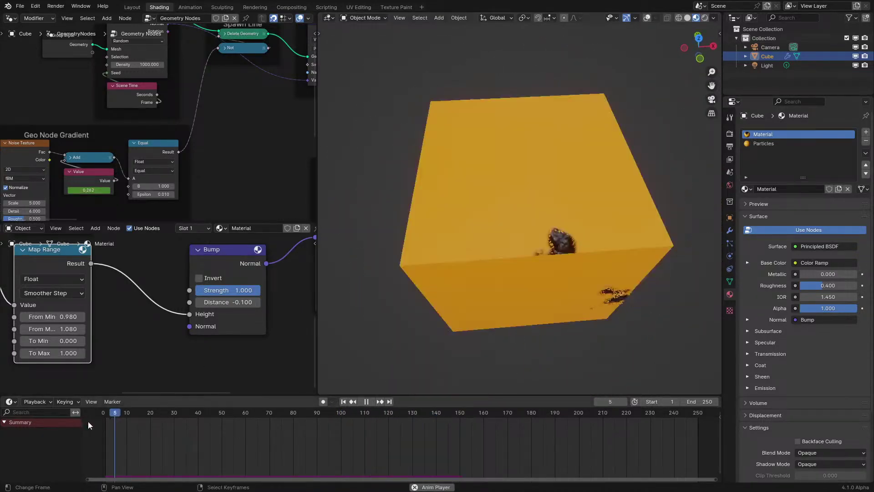
pyautogui.press('space')
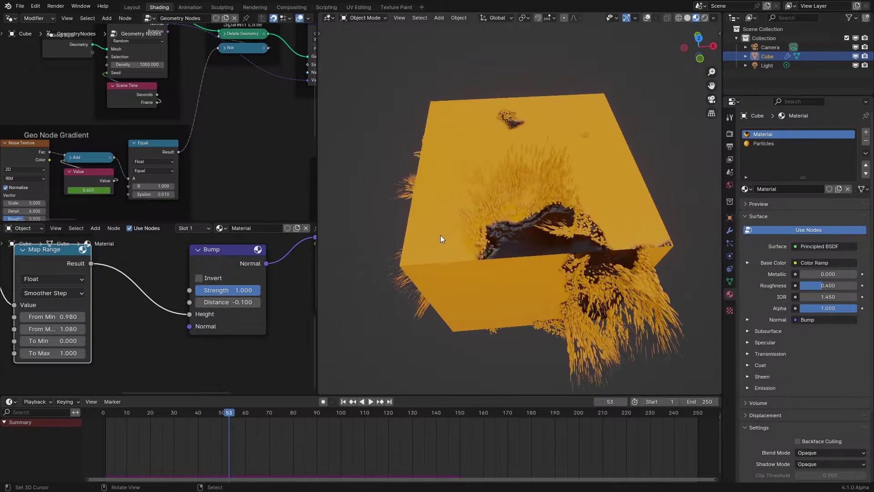
pyautogui.moveTo(440, 235); pyautogui.dragTo(462, 222, button='middle')
pyautogui.scroll(5, 462, 222)
# Step: Set the Detail of the cube material's Noise Texture to 9
pyautogui.moveTo(113, 308); pyautogui.dragTo(231, 337, button='middle')
pyautogui.scroll(-1, 233, 335)
pyautogui.keyDown('ctrl'); pyautogui.scroll(2, 241, 260); pyautogui.keyUp('ctrl')
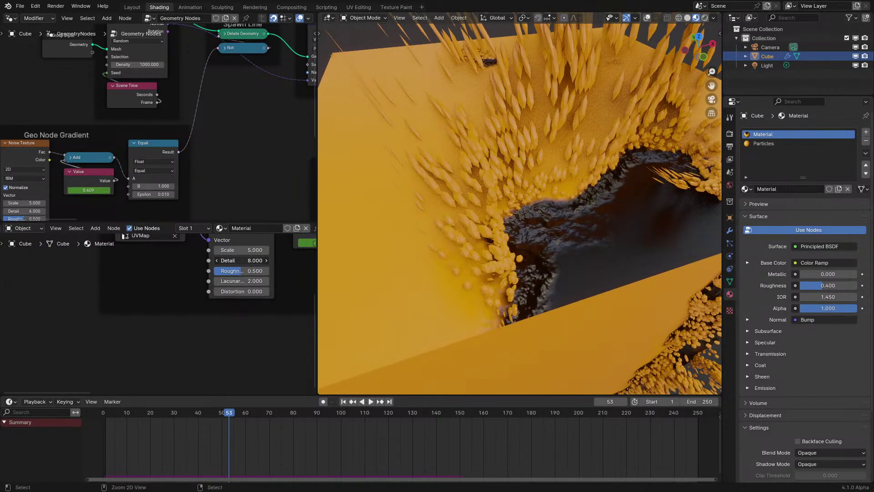
pyautogui.scroll(-5, 458, 254)
# Step: Play and pause the simulation at several points to inspect the surface detail and instances from near and far
pyautogui.press('space')
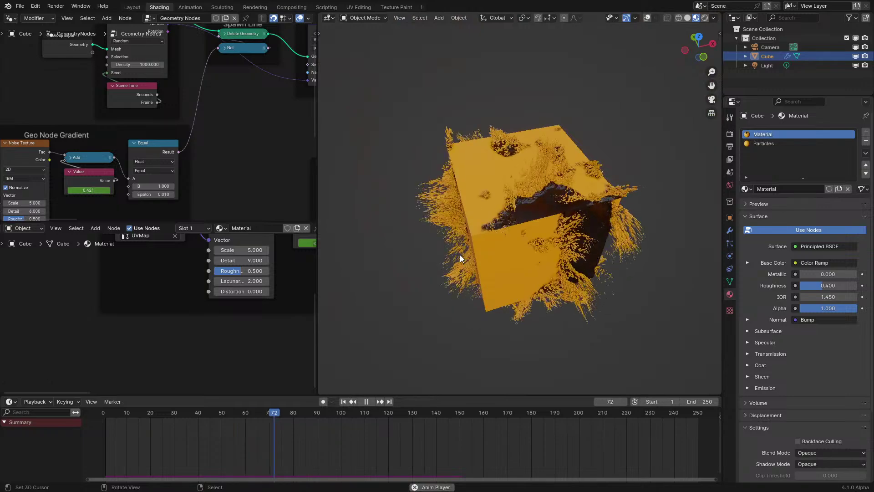
pyautogui.scroll(1, 459, 255)
pyautogui.press('space')
pyautogui.scroll(3, 460, 255)
pyautogui.moveTo(459, 255); pyautogui.dragTo(489, 246, button='middle')
pyautogui.press('space')
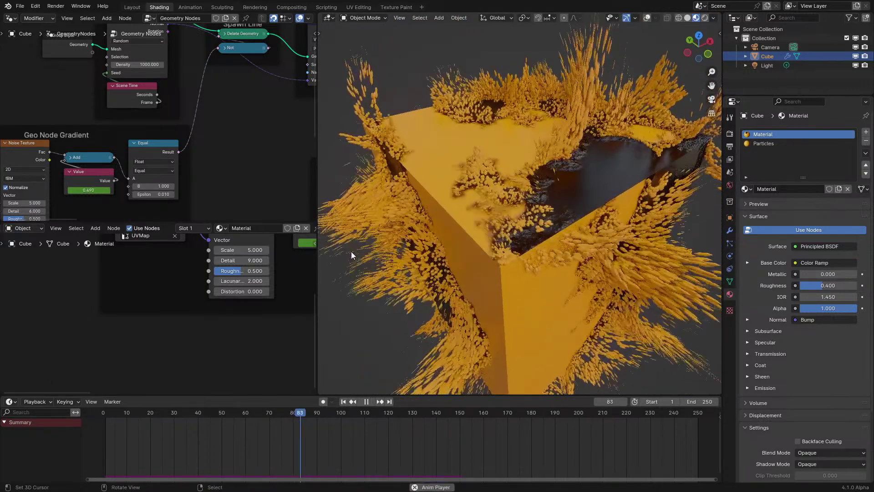
pyautogui.press('space')
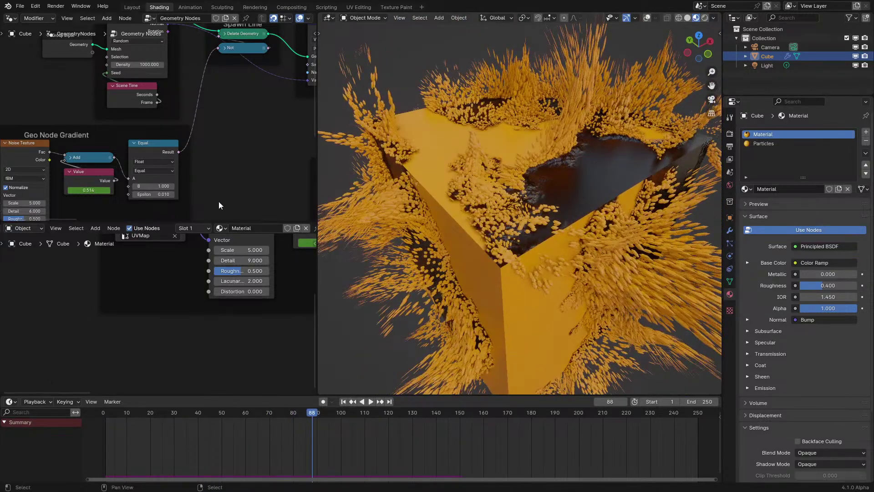
pyautogui.scroll(-2, 171, 163)
pyautogui.moveTo(171, 132); pyautogui.dragTo(57, 159, button='middle')
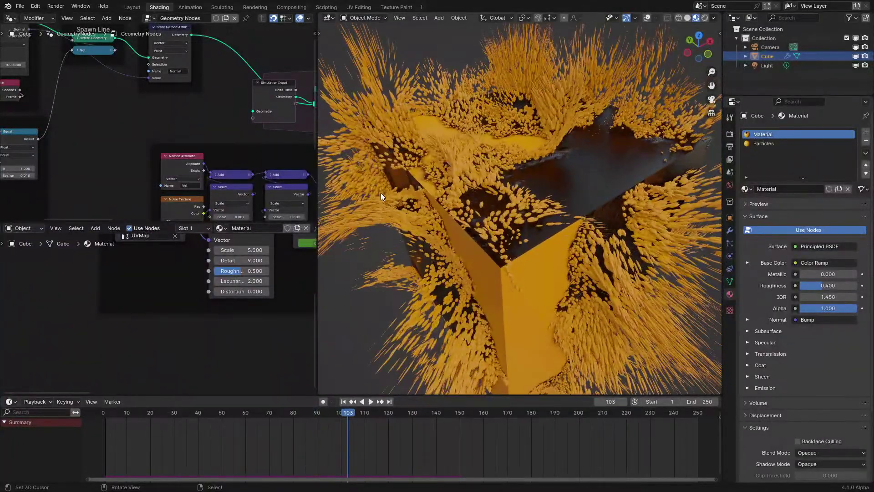
pyautogui.scroll(-4, 381, 193)
pyautogui.press('space')
pyautogui.press('space')
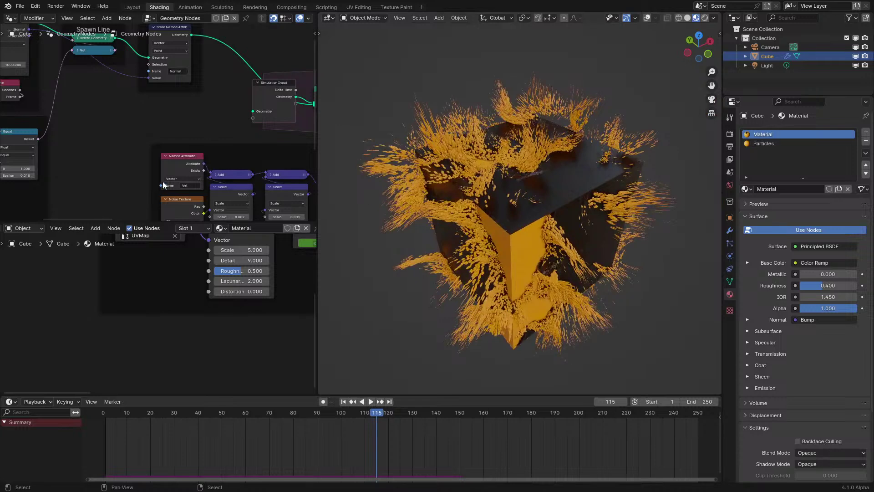
# Step: Bypass the Multiply node in the geometry nodes by linking the Color Ramp's Color directly to the Set Point Radius's Radius
pyautogui.moveTo(163, 184); pyautogui.dragTo(96, 152, button='middle')
pyautogui.hotkey('ctrl', 'space')
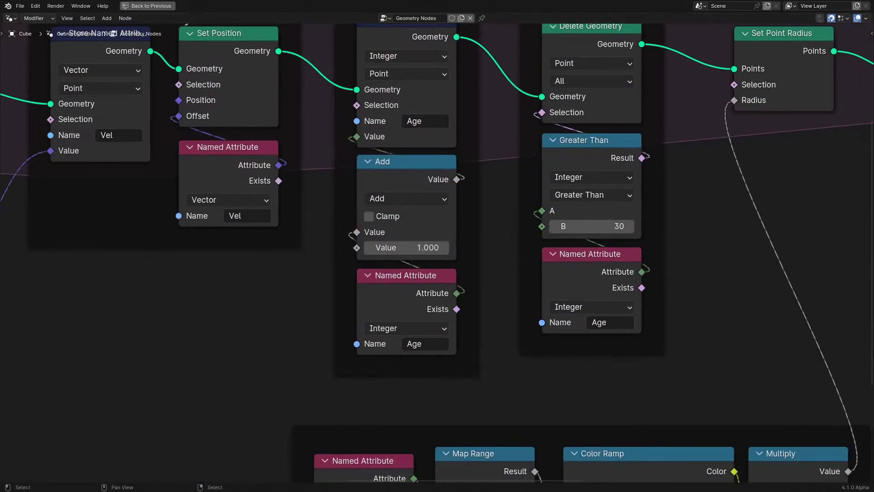
pyautogui.scroll(-7, 342, 228)
pyautogui.scroll(5, 597, 380)
pyautogui.moveTo(597, 379); pyautogui.dragTo(384, 334, button='middle')
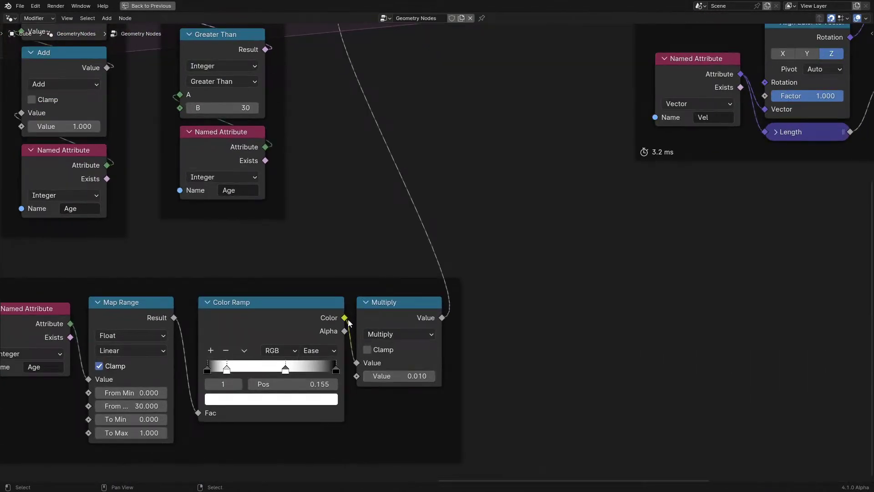
pyautogui.moveTo(334, 46); pyautogui.dragTo(353, 75)
pyautogui.click(381, 399)
pyautogui.scroll(-3, 382, 394)
pyautogui.moveTo(371, 405); pyautogui.dragTo(292, 374, button='middle')
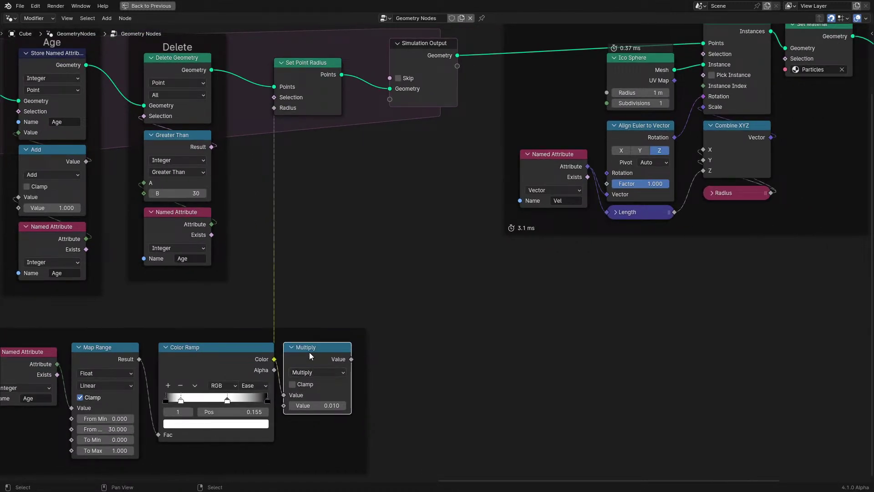
# Step: Place a duplicate of the Multiply node below the instancing frame and delete the original beside the Color Ramp
pyautogui.hotkey('shift', 'd')
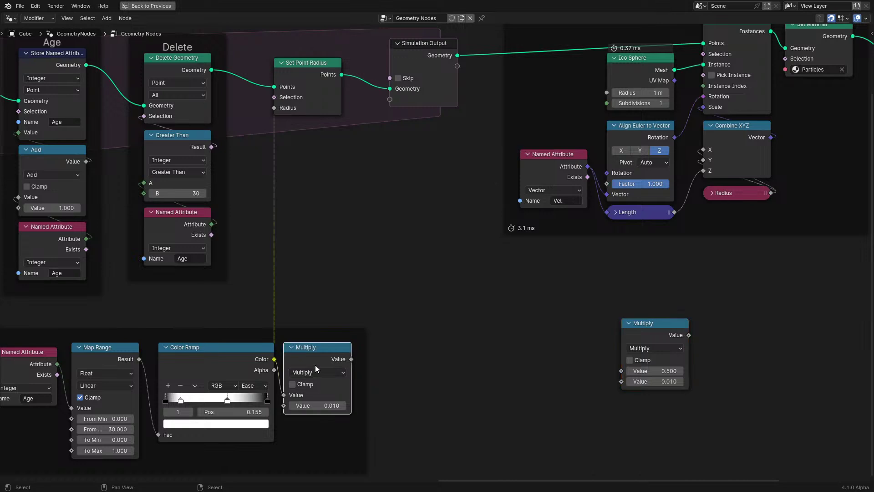
pyautogui.press('x')
pyautogui.moveTo(570, 341); pyautogui.dragTo(271, 366, button='middle')
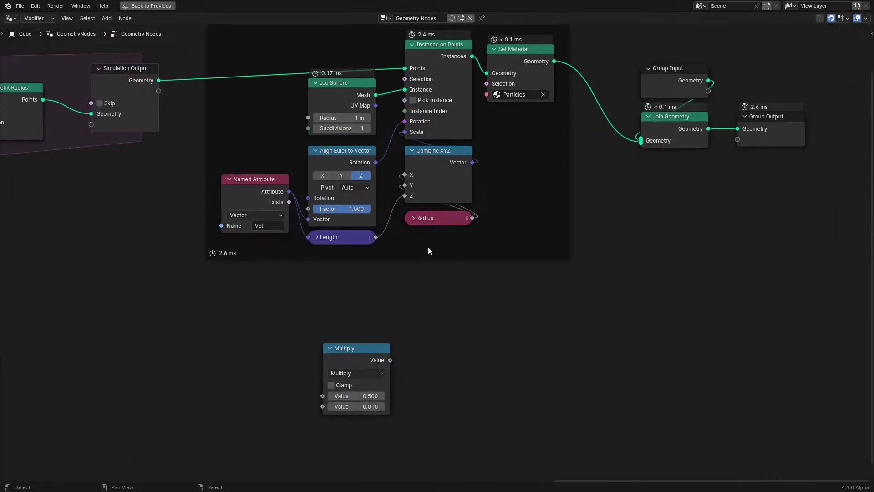
# Step: Move the Multiply node into the instancing frame and connect the Radius node to its first value
pyautogui.moveTo(430, 225); pyautogui.dragTo(432, 299)
pyautogui.moveTo(337, 360); pyautogui.dragTo(529, 234)
pyautogui.scroll(2, 477, 303)
pyautogui.moveTo(517, 278); pyautogui.dragTo(543, 276)
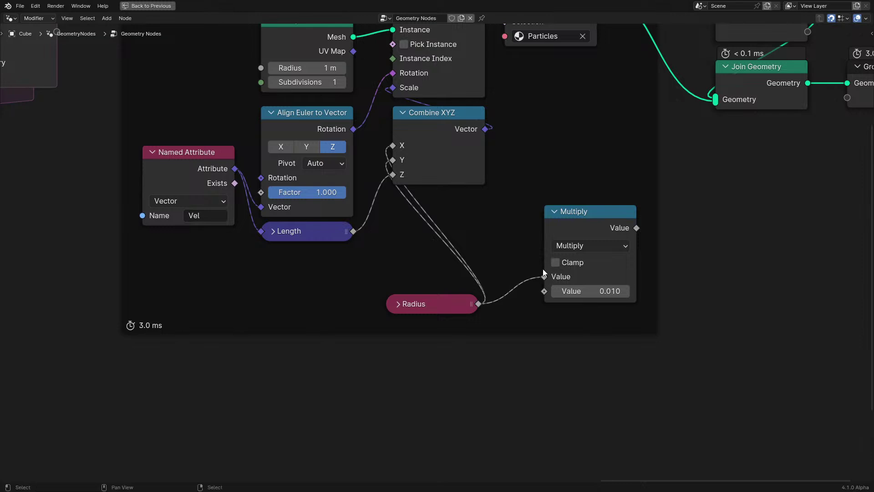
pyautogui.moveTo(589, 236); pyautogui.dragTo(563, 263)
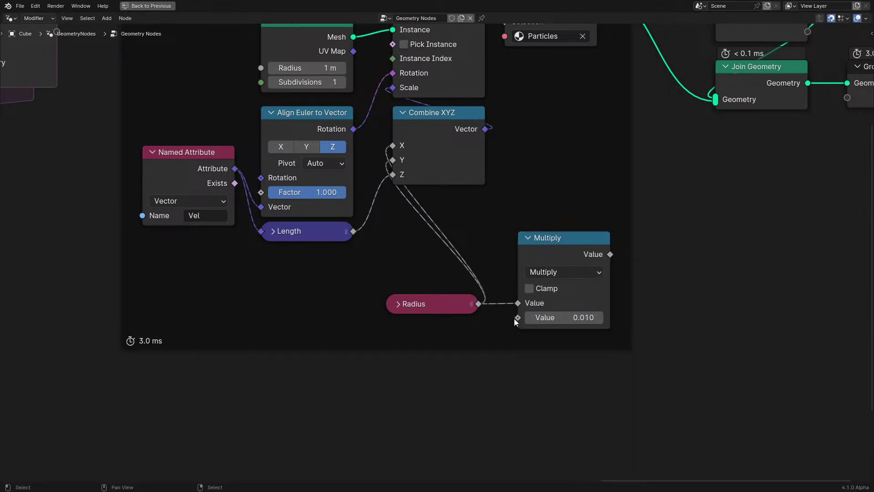
# Step: Feed a new Random Value node into the Multiply's second value and route the product to Combine XYZ's X and Y
pyautogui.moveTo(517, 318); pyautogui.dragTo(443, 375)
pyautogui.write('rand')
pyautogui.press('Return')
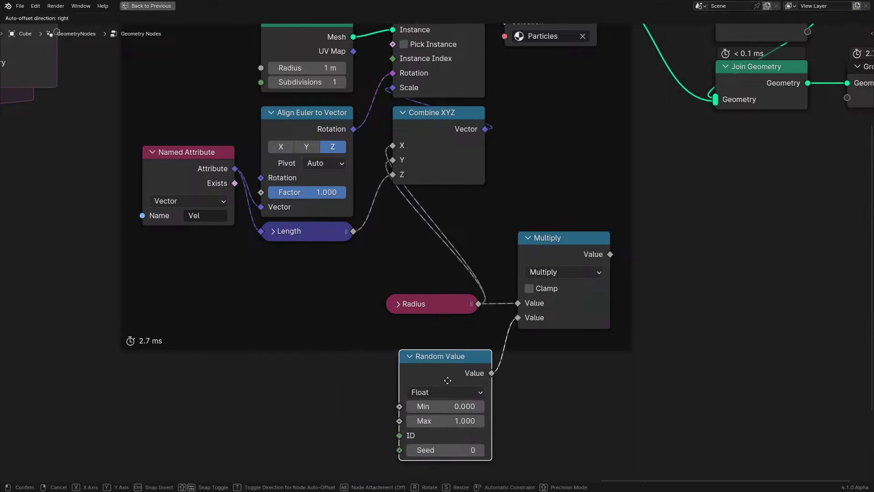
pyautogui.click(434, 380)
pyautogui.moveTo(610, 254); pyautogui.dragTo(601, 254)
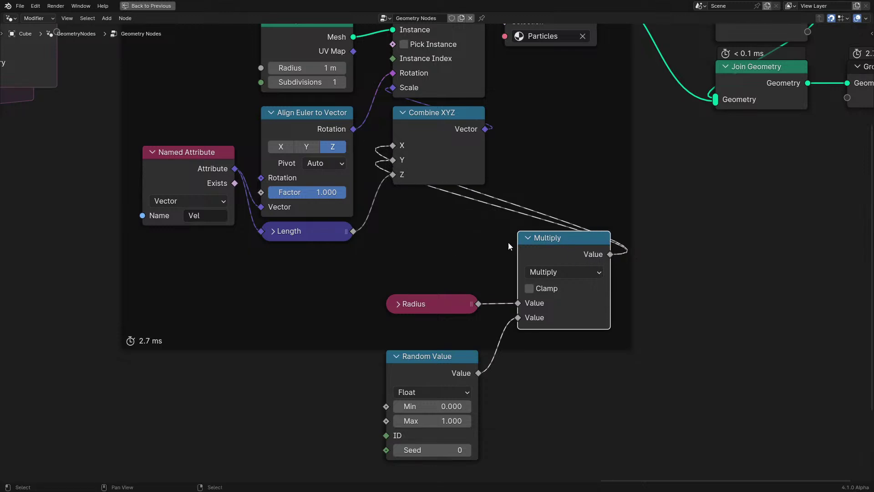
# Step: Collapse the Multiply node and arrange it with the Radius and Random Value nodes compactly below Combine XYZ inside the instancing frame
pyautogui.click(529, 238)
pyautogui.press('g')
pyautogui.click(493, 303)
pyautogui.keyDown('shift'); pyautogui.click(424, 305); pyautogui.keyUp('shift')
pyautogui.press('g')
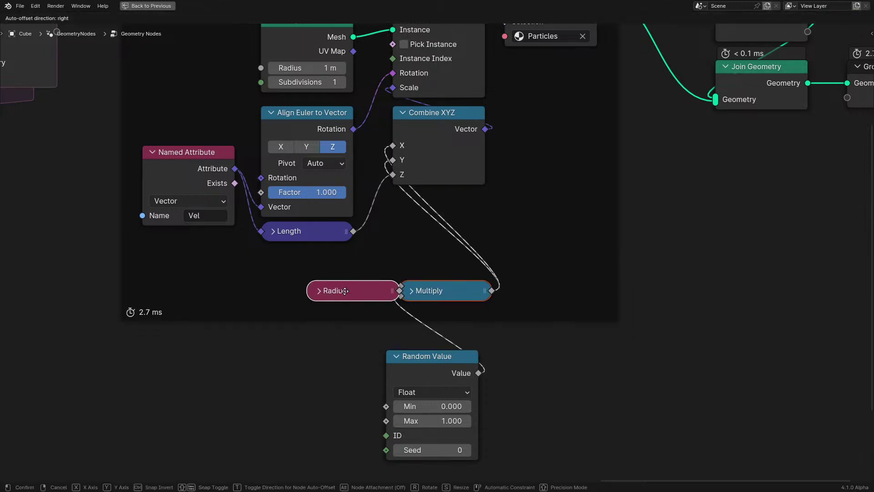
pyautogui.moveTo(345, 290); pyautogui.dragTo(304, 264)
pyautogui.moveTo(410, 267); pyautogui.dragTo(445, 266)
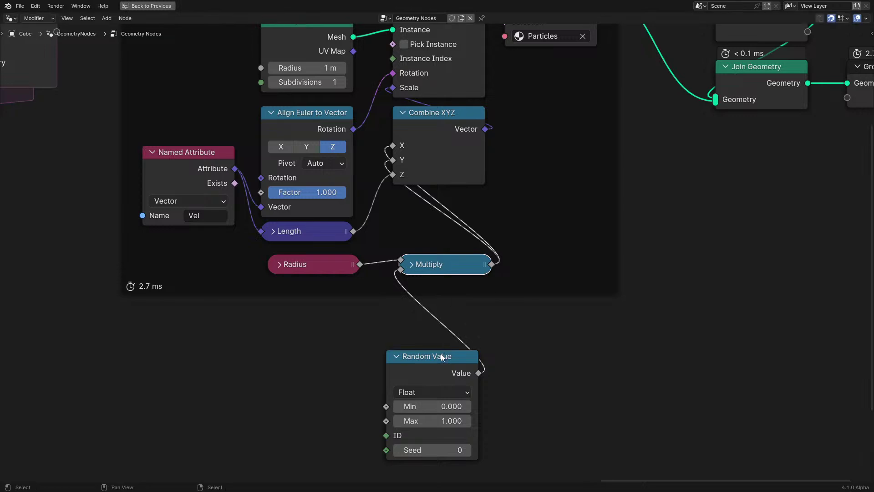
pyautogui.moveTo(441, 357); pyautogui.dragTo(454, 292)
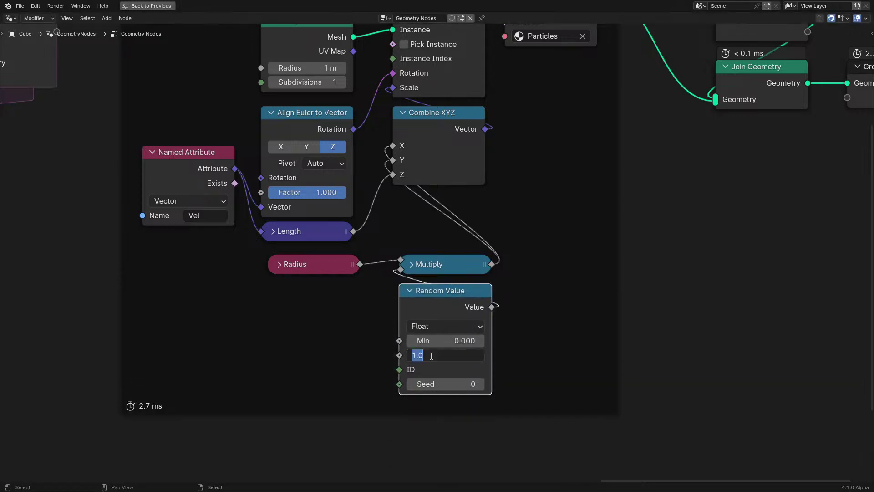
# Step: Lower the Random Value node's maximum and preview the instances' thickness around the cube by playing the animation to frame 85
pyautogui.press('Return')
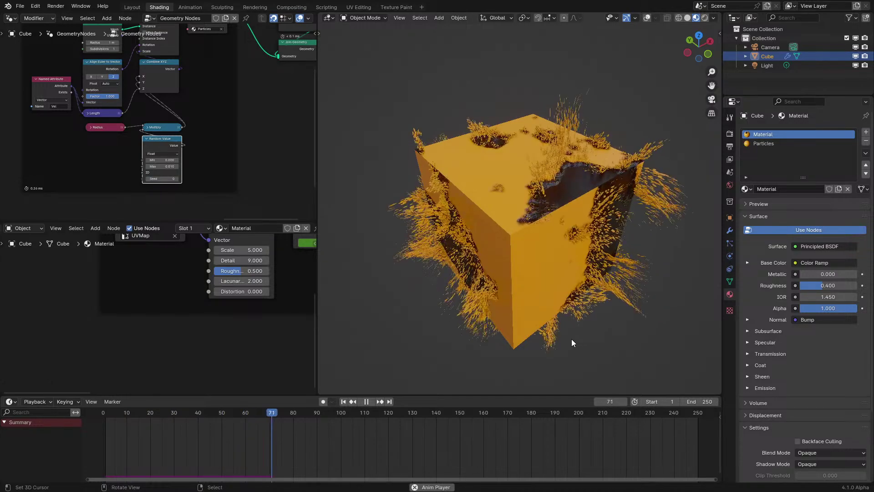
pyautogui.moveTo(532, 277); pyautogui.dragTo(550, 276, button='middle')
pyautogui.press('space')
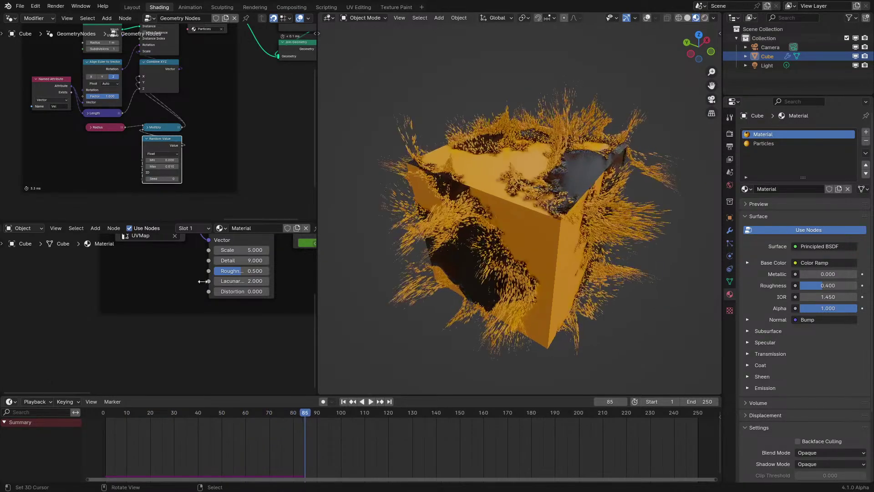
pyautogui.moveTo(489, 277); pyautogui.dragTo(475, 276, button='middle')
# Step: Examine the noise, Add and Equal nodes in the Geo Node Gradient frame of the geometry nodes
pyautogui.scroll(-6, 112, 152)
pyautogui.moveTo(138, 174); pyautogui.dragTo(4, 223, button='middle')
pyautogui.scroll(2, 102, 186)
pyautogui.scroll(3, 177, 169)
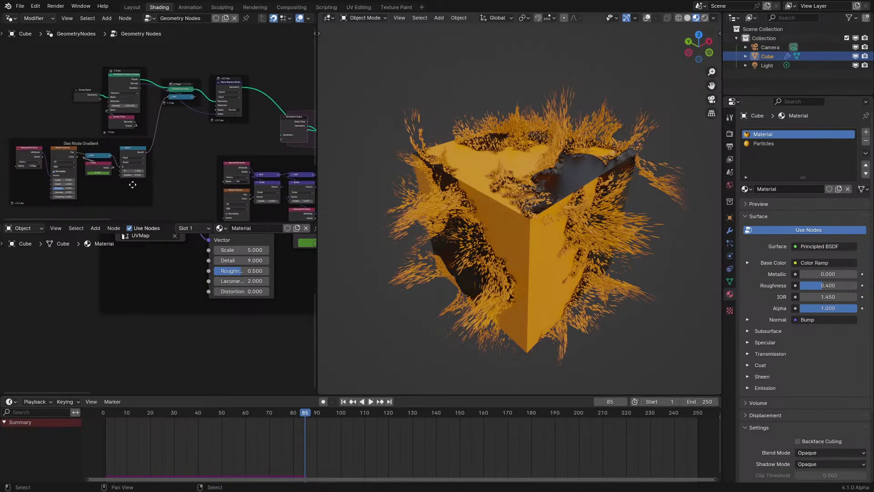
pyautogui.moveTo(176, 191); pyautogui.dragTo(147, 142, button='middle')
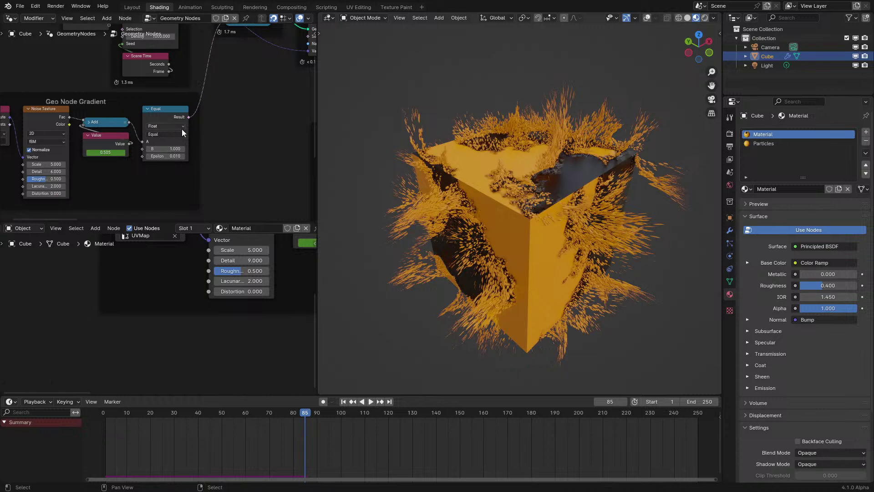
# Step: Move the Group Input node a little farther from the Distribute Points on Faces node
pyautogui.moveTo(173, 140); pyautogui.dragTo(162, 204, button='middle')
pyautogui.moveTo(172, 172); pyautogui.dragTo(187, 132, button='middle')
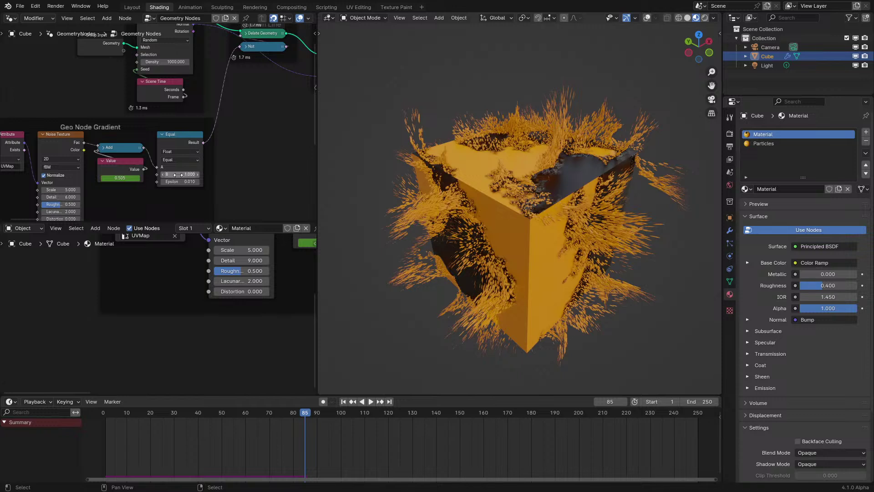
pyautogui.moveTo(177, 175); pyautogui.dragTo(189, 172, button='middle')
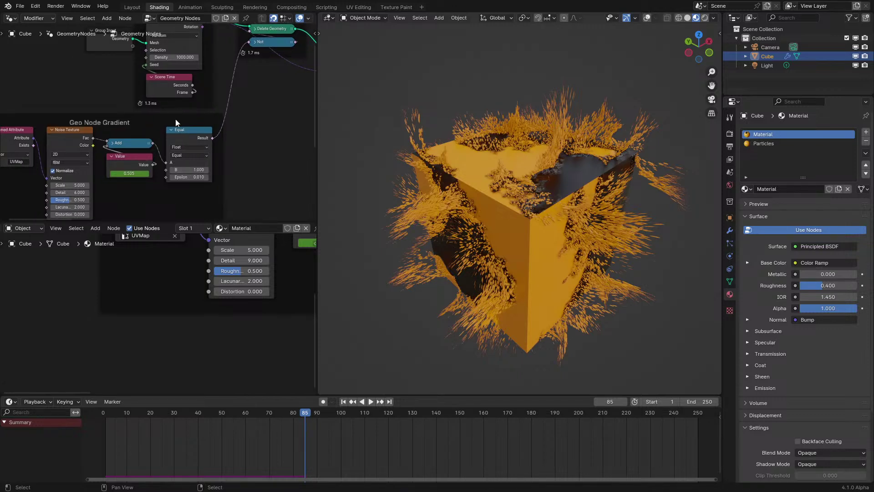
pyautogui.moveTo(173, 105); pyautogui.dragTo(167, 182, button='middle')
pyautogui.scroll(5, 94, 122)
pyautogui.moveTo(91, 109); pyautogui.dragTo(108, 129, button='middle')
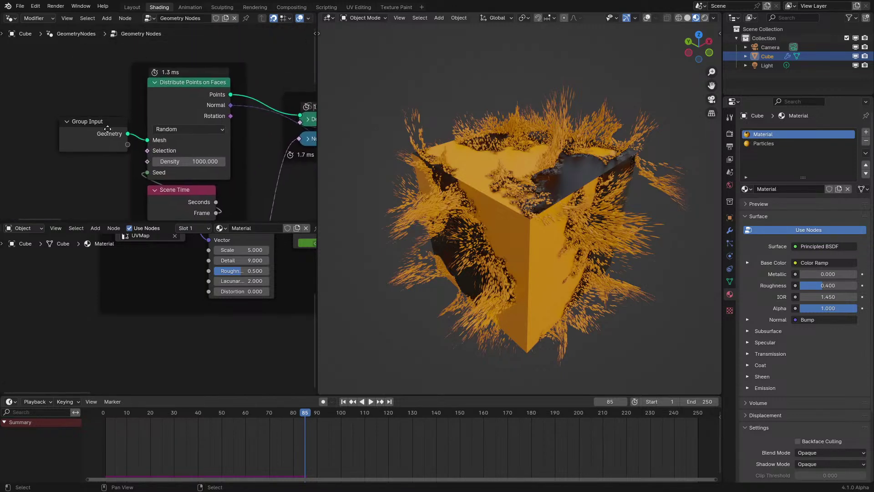
pyautogui.moveTo(108, 133); pyautogui.dragTo(89, 132)
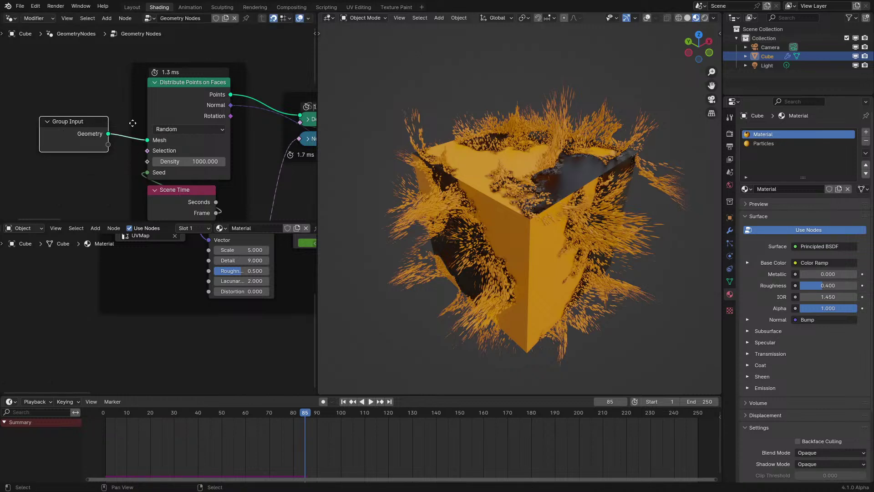
# Step: Examine the node chain from Distribute Points on Faces through Instance on Points to the Group Output
pyautogui.click(217, 96)
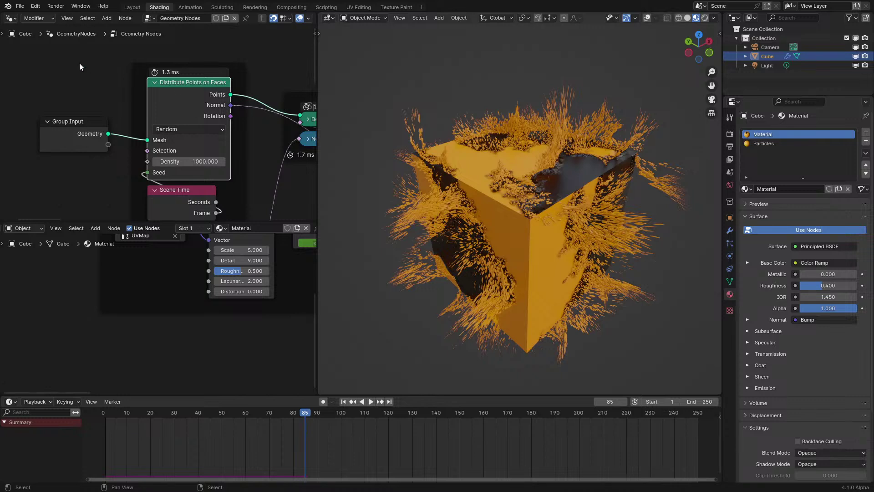
pyautogui.scroll(-3, 260, 128)
pyautogui.moveTo(260, 128); pyautogui.dragTo(273, 93, button='middle')
pyautogui.scroll(4, 209, 91)
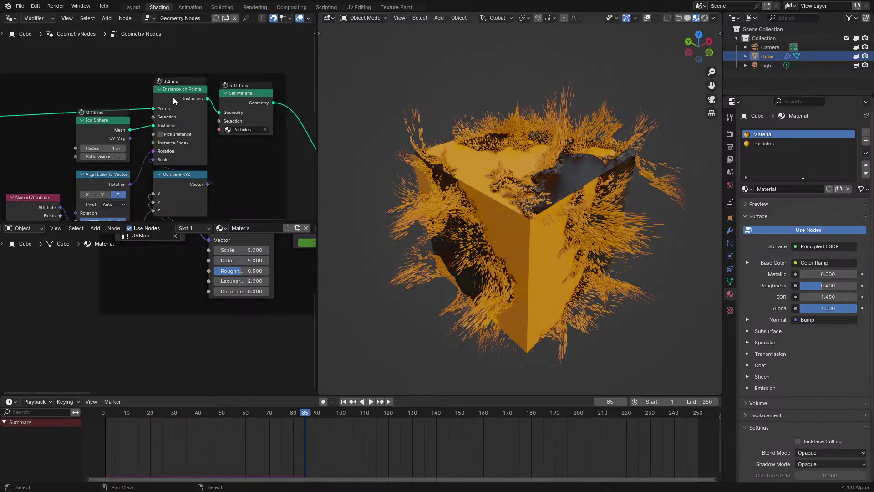
pyautogui.scroll(-2, 269, 111)
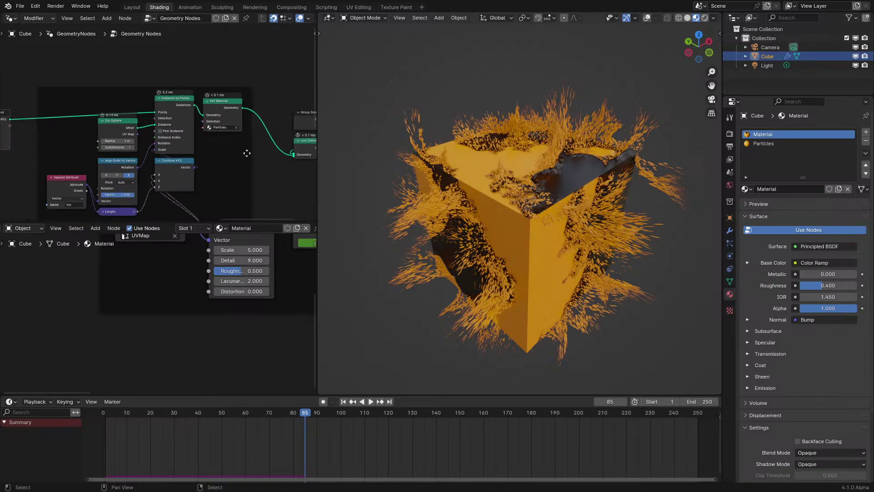
pyautogui.moveTo(261, 152); pyautogui.dragTo(179, 152, button='middle')
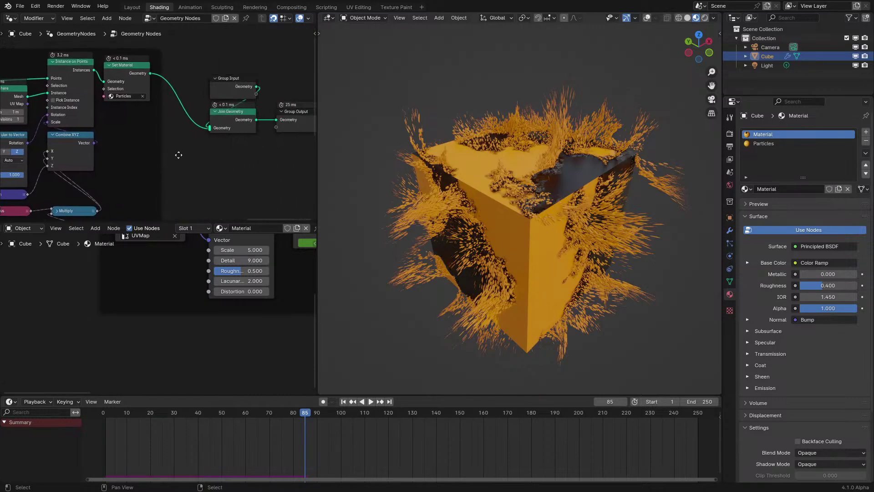
pyautogui.scroll(1, 178, 158)
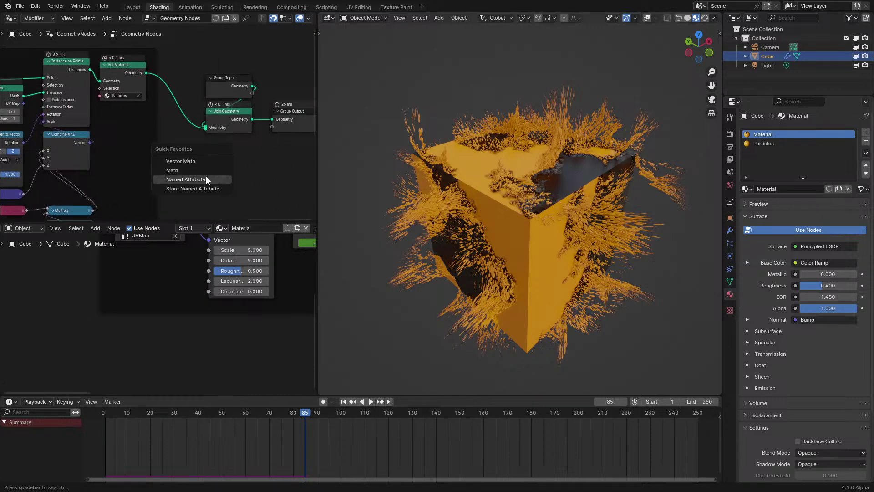
pyautogui.click(207, 180)
pyautogui.click(182, 180)
pyautogui.scroll(3, 213, 128)
pyautogui.click(228, 145)
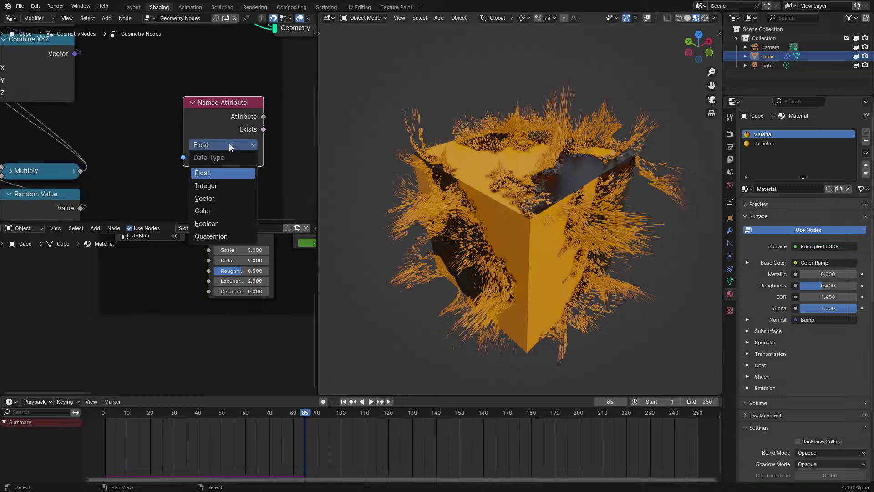
pyautogui.press('Escape')
pyautogui.scroll(-2, 195, 135)
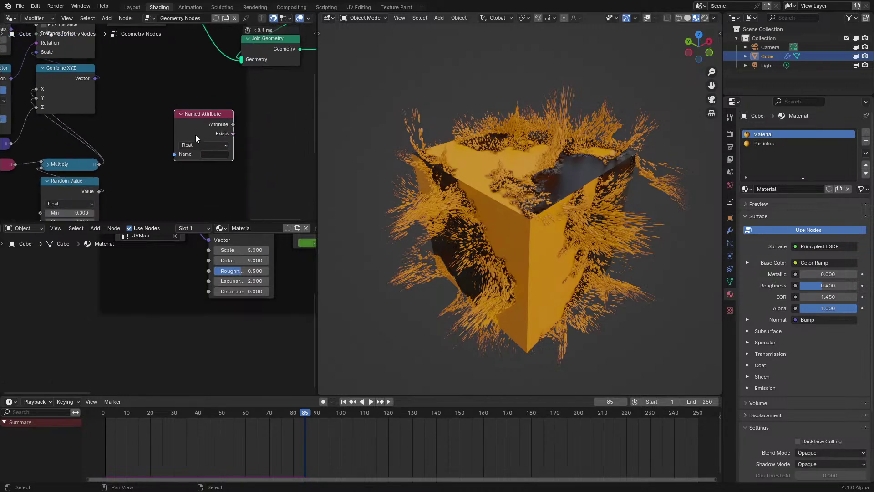
pyautogui.press('x')
# Step: Add a Vector-type Named Attribute node below Join Geometry, set its name to UVMap and reposition it
pyautogui.moveTo(191, 126); pyautogui.dragTo(124, 141, button='middle')
pyautogui.press('q')
pyautogui.click(220, 124)
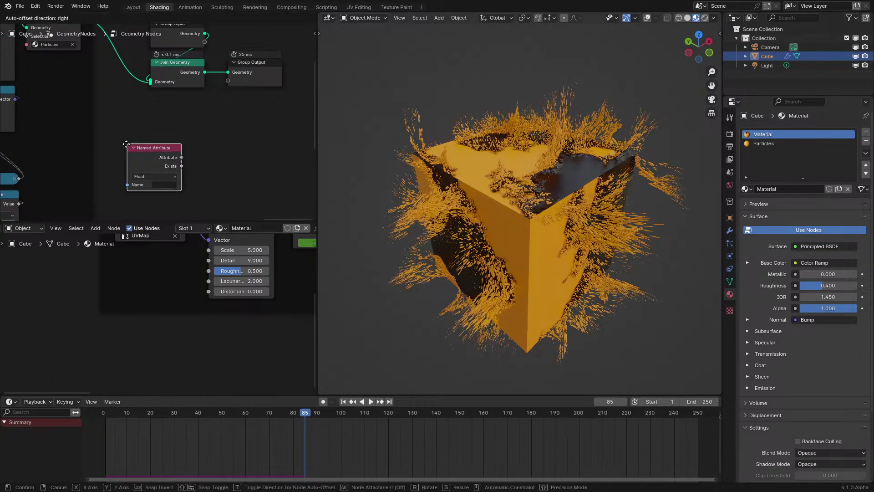
pyautogui.click(127, 143)
pyautogui.click(159, 184)
pyautogui.click(171, 197)
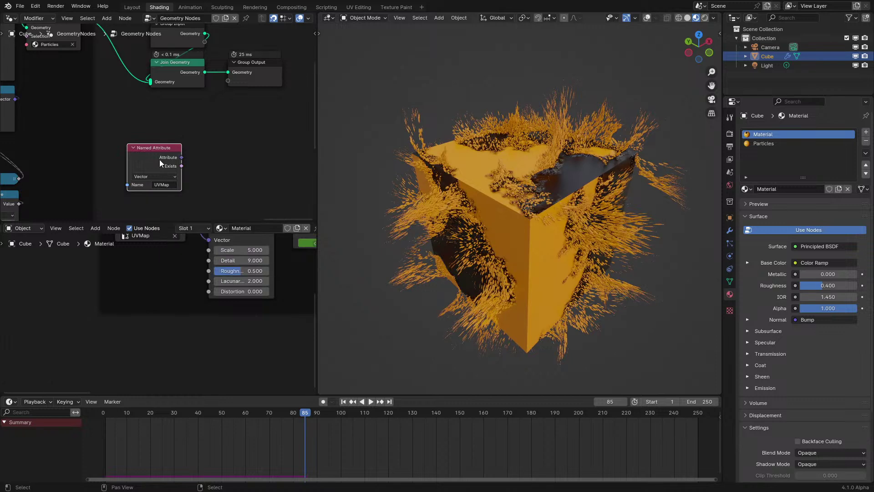
pyautogui.moveTo(168, 143); pyautogui.dragTo(208, 178, button='middle')
# Step: Examine the points feeding the Instance on Points node and the Map Range and Bump nodes of the cube's material
pyautogui.scroll(-2, 169, 130)
pyautogui.scroll(-1, 169, 132)
pyautogui.moveTo(169, 132); pyautogui.dragTo(284, 147, button='middle')
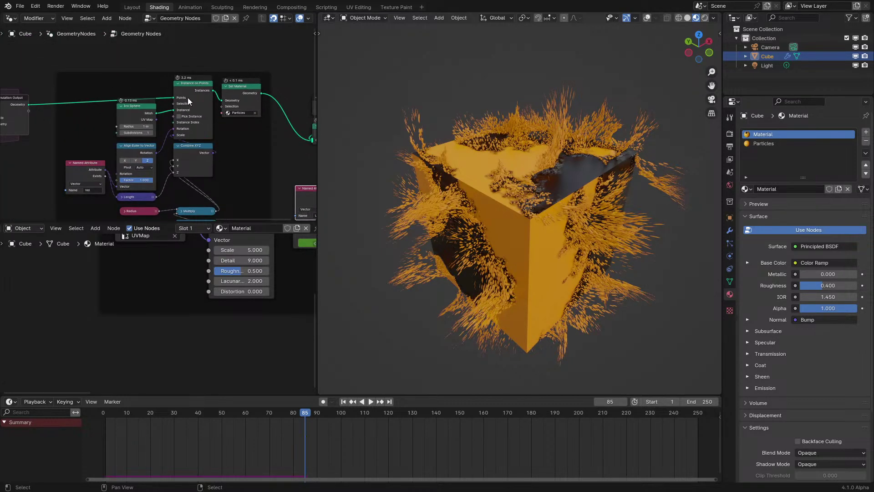
pyautogui.moveTo(188, 101)
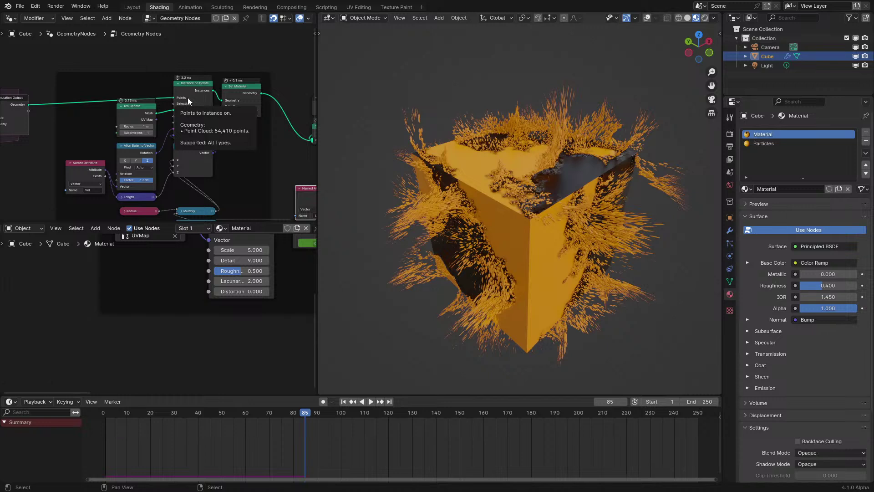
pyautogui.scroll(1, 203, 119)
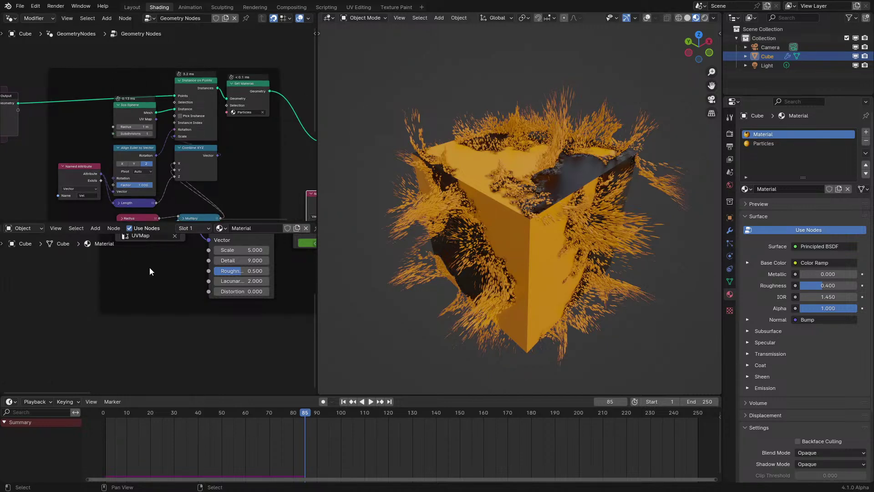
pyautogui.scroll(-5, 172, 304)
pyautogui.moveTo(204, 267); pyautogui.dragTo(81, 280, button='middle')
pyautogui.moveTo(290, 303); pyautogui.dragTo(182, 295, button='middle')
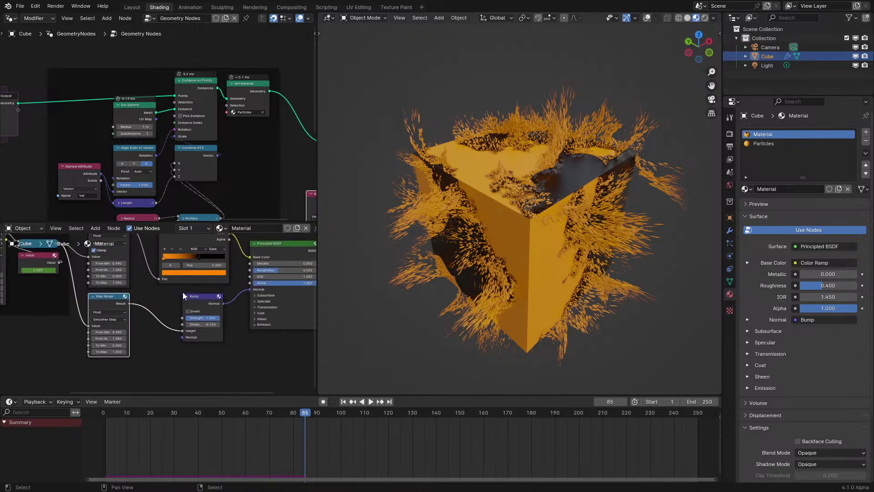
# Step: Open the Particles material's nodes and add an Attribute node beside the Principled BSDF
pyautogui.click(766, 143)
pyautogui.hotkey('shift', 'a')
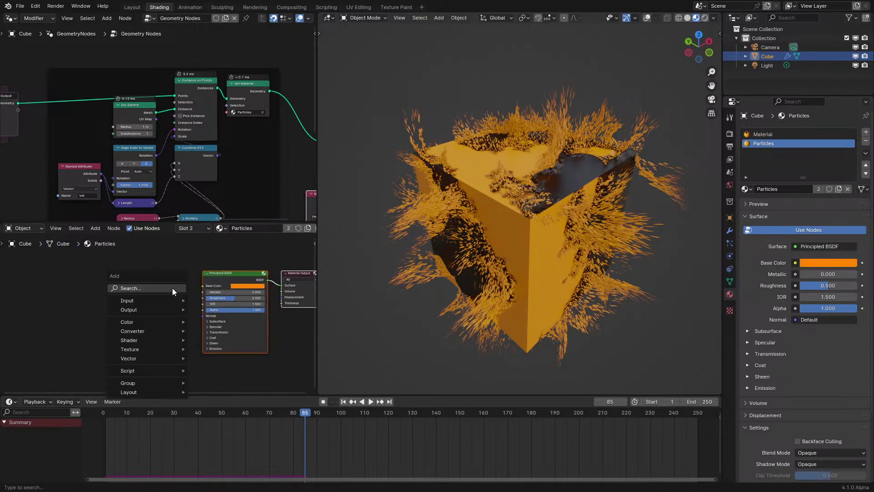
pyautogui.write('a')
pyautogui.press('Return')
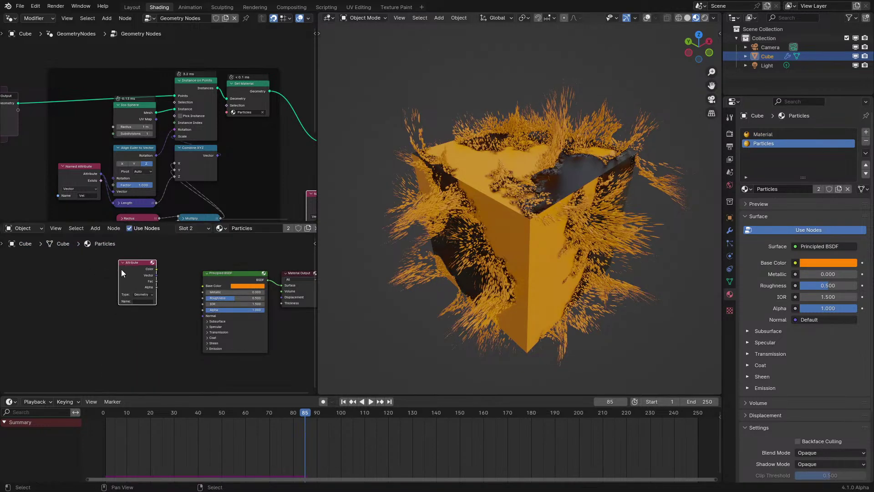
pyautogui.scroll(2, 123, 272)
pyautogui.click(127, 275)
# Step: Set the Attribute node's type to Instancer and its name to UVMap
pyautogui.moveTo(140, 284); pyautogui.dragTo(154, 321, button='middle')
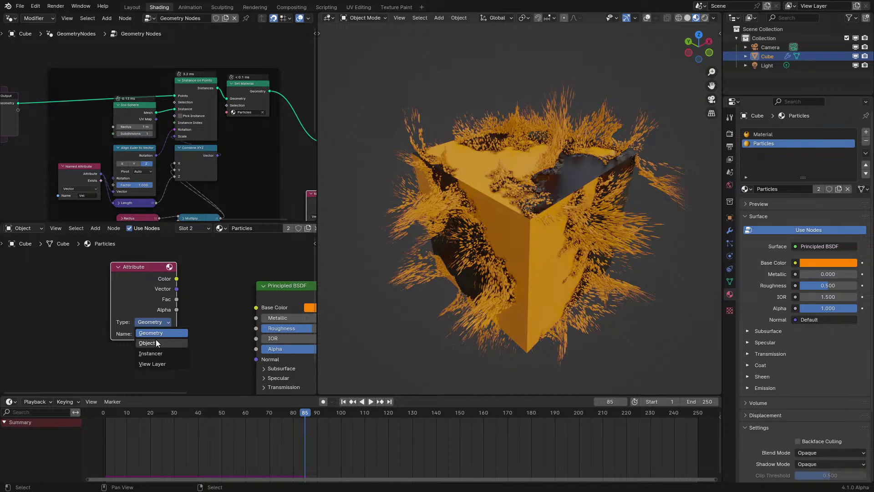
pyautogui.click(147, 343)
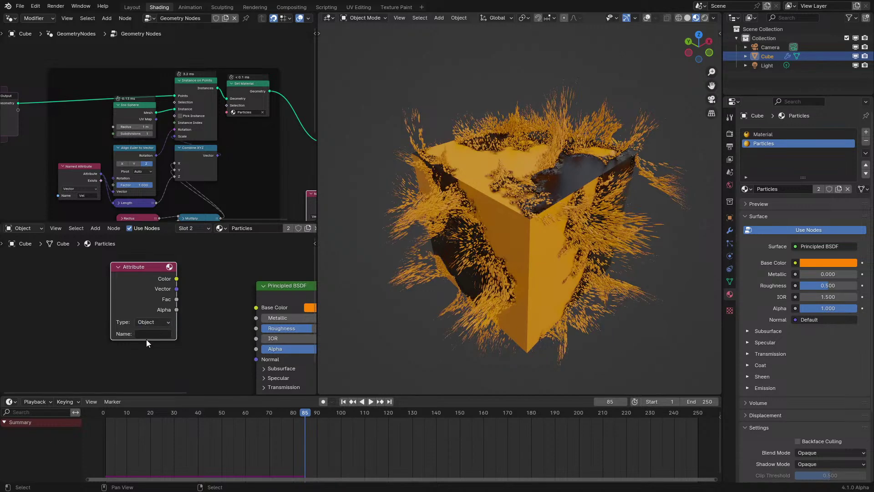
pyautogui.scroll(1, 146, 339)
pyautogui.click(143, 324)
pyautogui.click(147, 363)
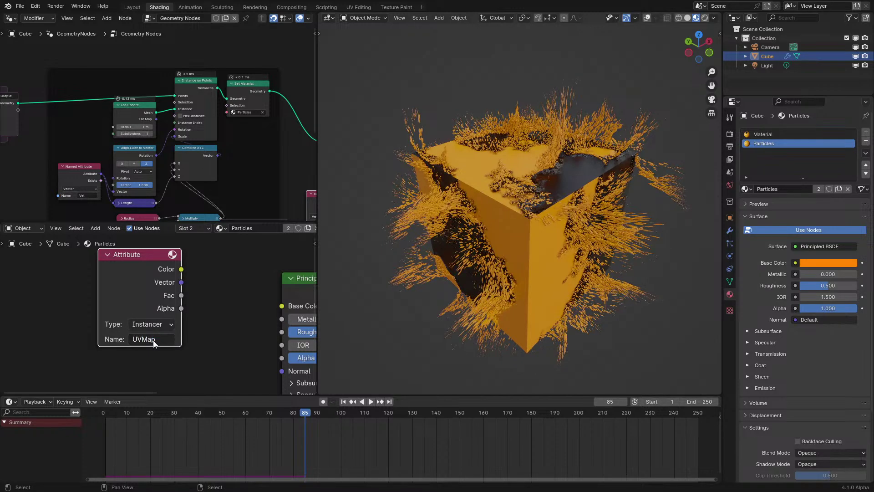
pyautogui.press('Return')
# Step: Preview the Attribute node's Color output on the particles and replay the animation from the beginning to frame 113
pyautogui.keyDown('ctrl'); pyautogui.keyDown('shift'); pyautogui.click(148, 291); pyautogui.keyUp('shift'); pyautogui.keyUp('ctrl')
pyautogui.press('space')
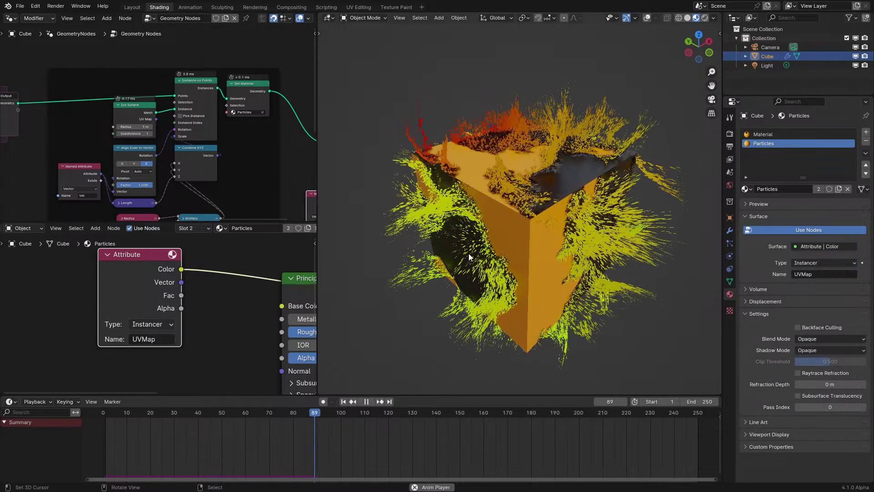
pyautogui.press('space')
pyautogui.moveTo(153, 412); pyautogui.dragTo(92, 427)
pyautogui.press('space')
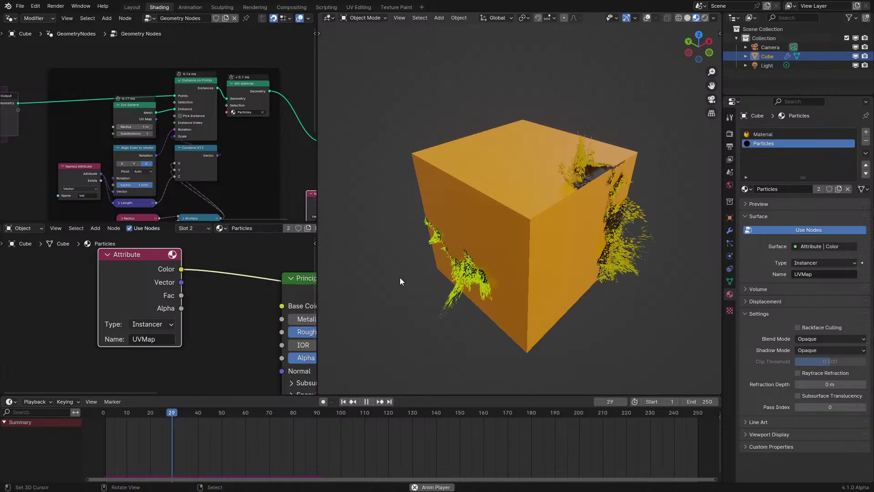
pyautogui.moveTo(400, 277); pyautogui.dragTo(567, 253, button='middle')
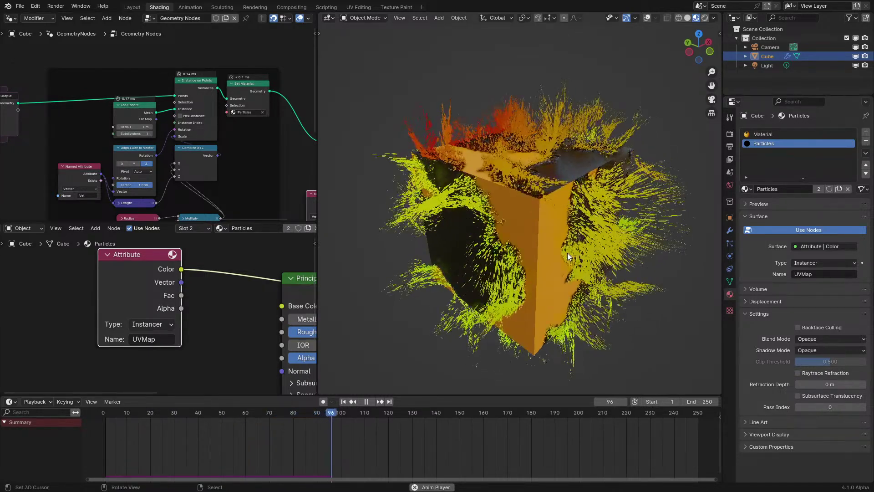
pyautogui.press('space')
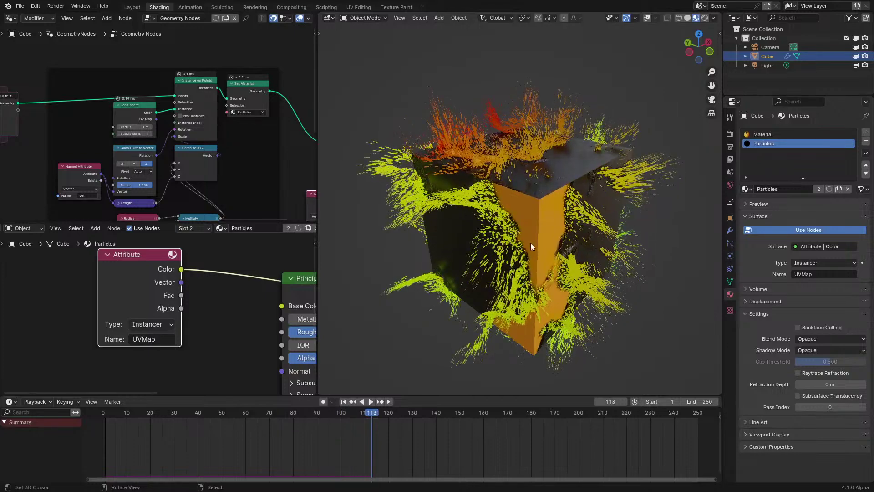
# Step: View the cube from a lower angle and replay the coloured particle emission to frame 102
pyautogui.moveTo(531, 243); pyautogui.dragTo(568, 222, button='middle')
pyautogui.click(97, 431)
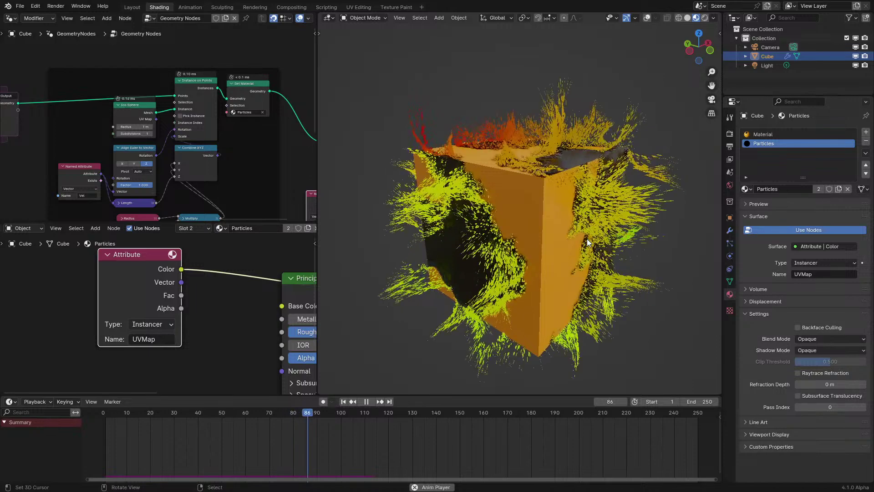
pyautogui.press('space')
pyautogui.press('space')
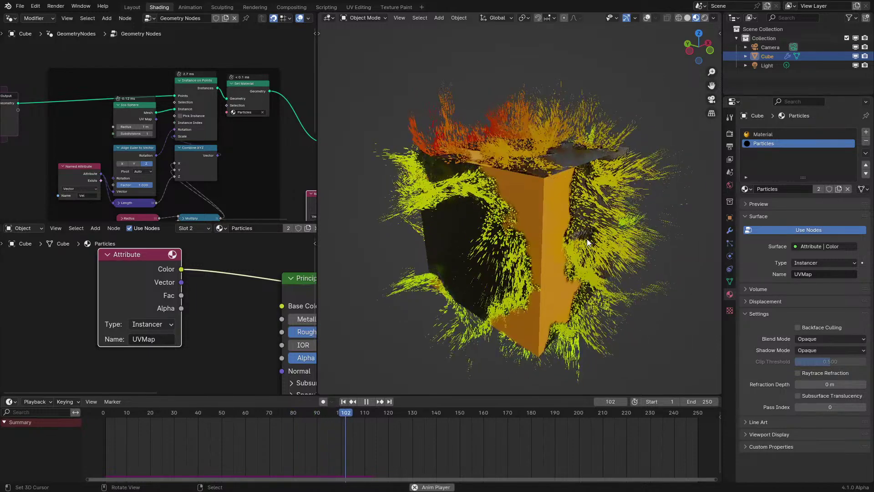
pyautogui.press('space')
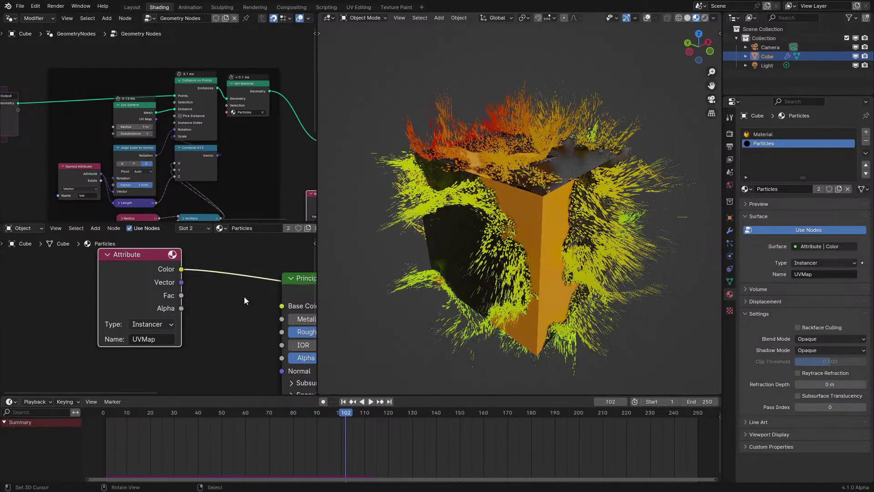
# Step: Connect the Attribute node's Vector output to the Principled BSDF's Base Color
pyautogui.scroll(-2, 207, 276)
pyautogui.moveTo(206, 277); pyautogui.dragTo(195, 267, button='middle')
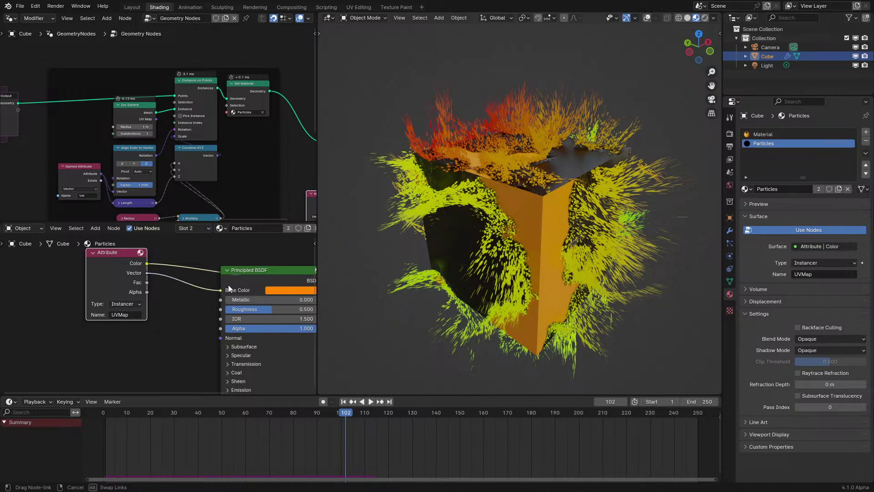
pyautogui.moveTo(228, 285); pyautogui.dragTo(229, 285)
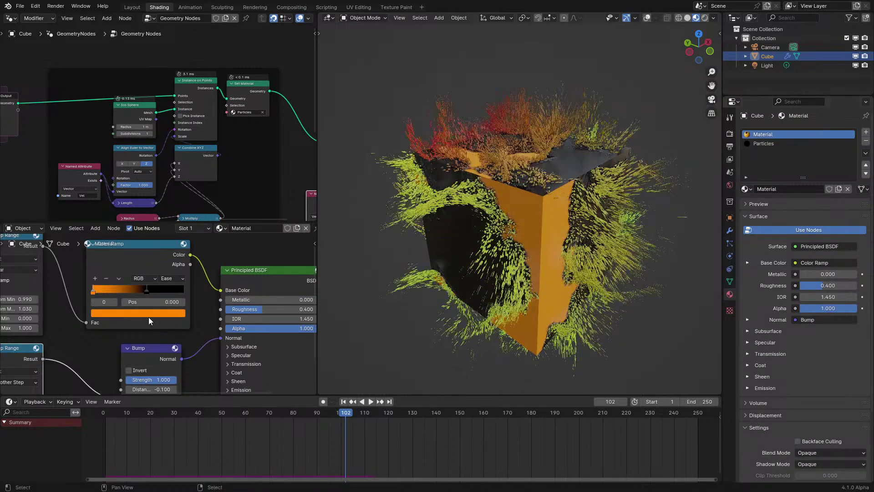
# Step: Add a UV Map node below the Bump node in the cube's Material node tree
pyautogui.scroll(-4, 149, 318)
pyautogui.moveTo(149, 317); pyautogui.dragTo(190, 265, button='middle')
pyautogui.press('q')
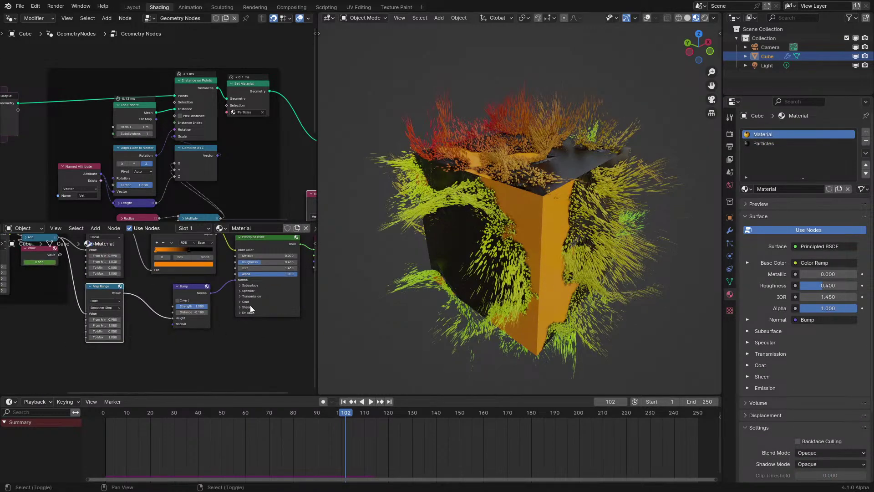
pyautogui.hotkey('shift', 'a')
pyautogui.write('uv')
pyautogui.press('Return')
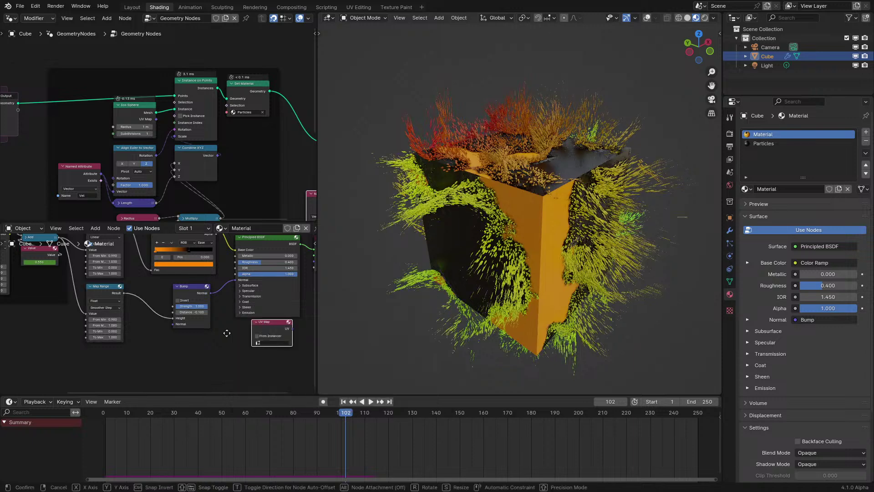
pyautogui.click(148, 356)
# Step: Select UVMap as the UV layer of the new UV Map node
pyautogui.scroll(4, 192, 345)
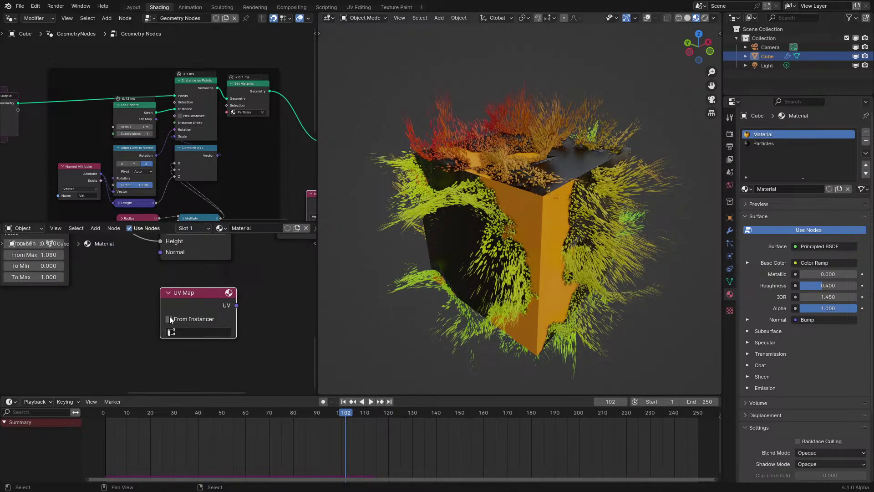
pyautogui.click(191, 332)
pyautogui.click(191, 346)
pyautogui.scroll(-5, 183, 320)
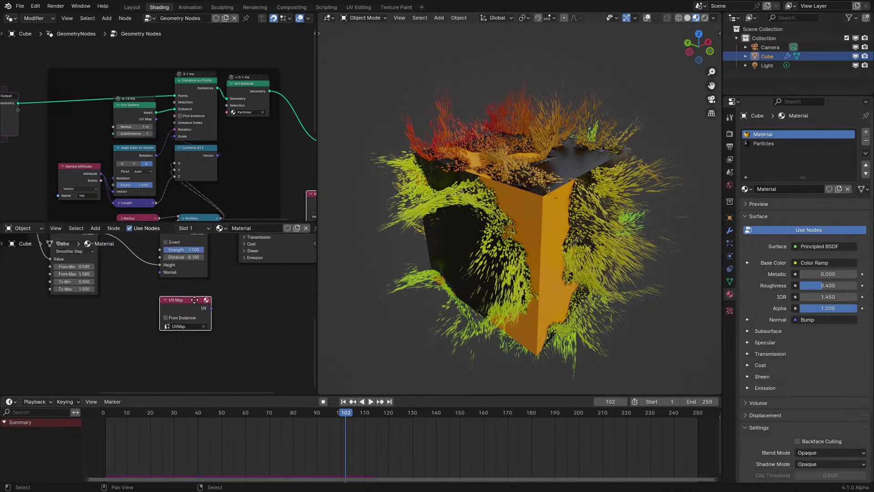
# Step: Connect the UV Map node's UV output to the Principled BSDF's Base Color and replay the emission from the start to frame 88
pyautogui.moveTo(203, 298); pyautogui.dragTo(127, 353, button='middle')
pyautogui.moveTo(134, 361); pyautogui.dragTo(163, 286)
pyautogui.click(87, 437)
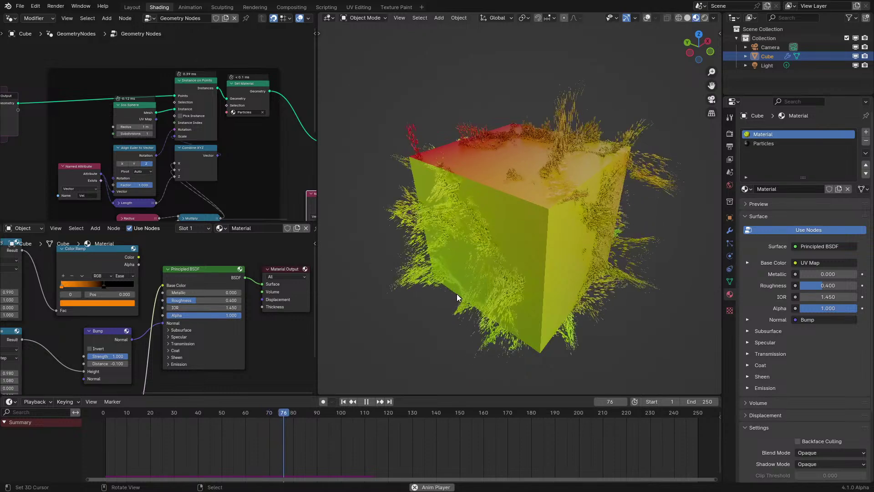
pyautogui.press('space')
pyautogui.scroll(5, 484, 285)
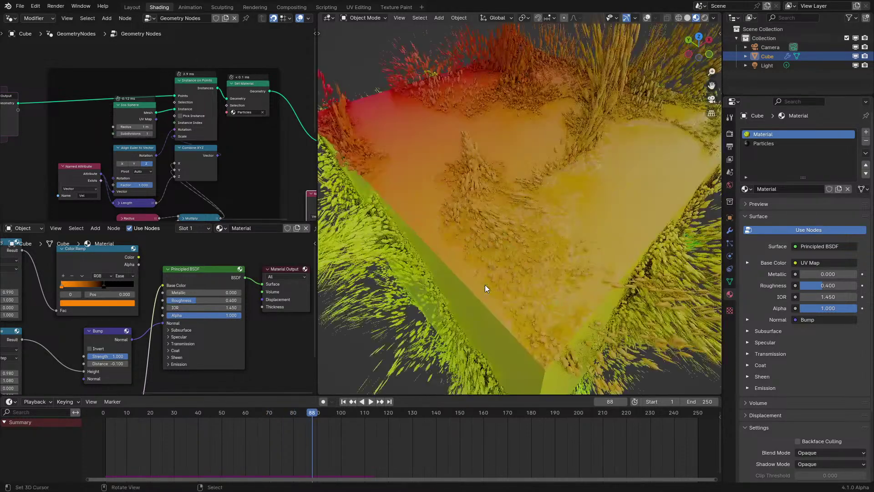
# Step: Set the Distribute Points on Faces density to 500 and replay the emission from the start to frame 129
pyautogui.moveTo(234, 167)
pyautogui.mouseDown(button='middle')
pyautogui.moveTo(270, 169)
pyautogui.moveTo(6, 170)
pyautogui.moveTo(283, 165)
pyautogui.moveTo(226, 170)
pyautogui.mouseUp(button='middle')
pyautogui.scroll(5, 217, 165)
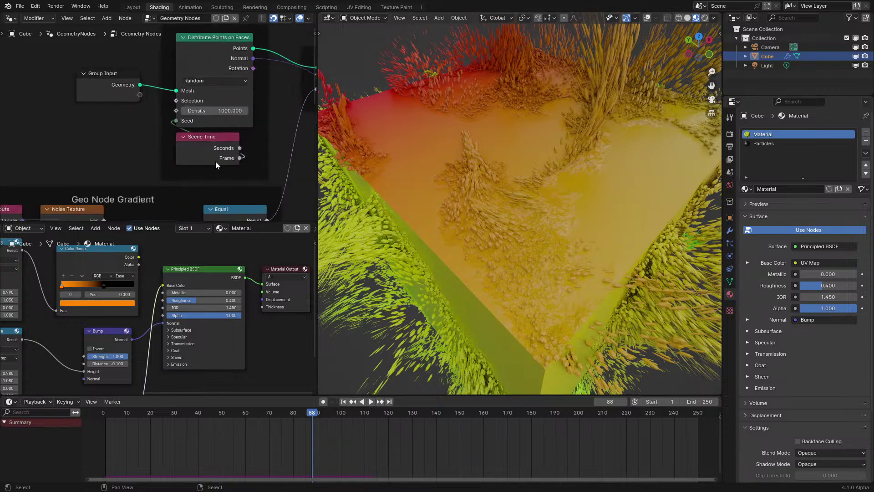
pyautogui.click(218, 111)
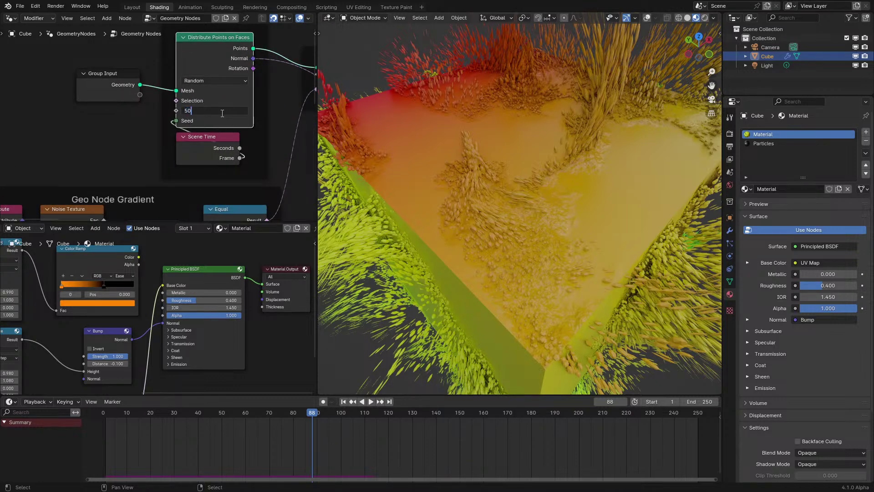
pyautogui.press('Return')
pyautogui.click(117, 433)
pyautogui.press('space')
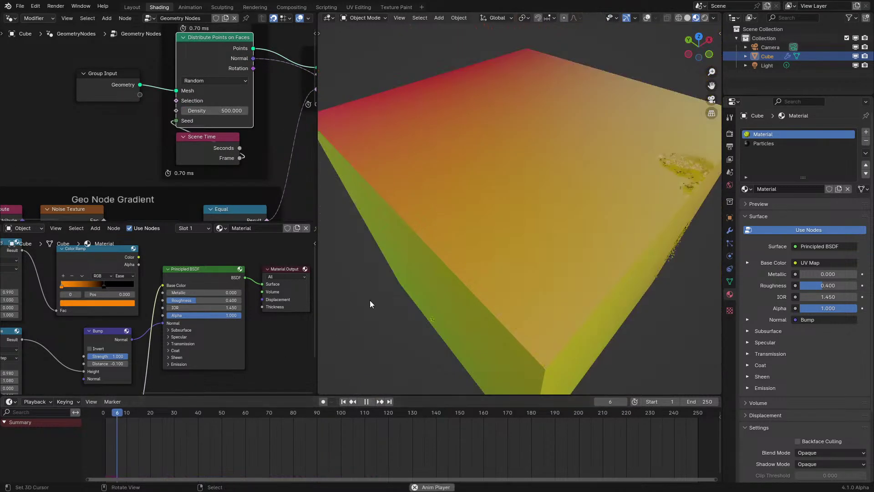
pyautogui.moveTo(411, 282); pyautogui.dragTo(427, 261, button='middle')
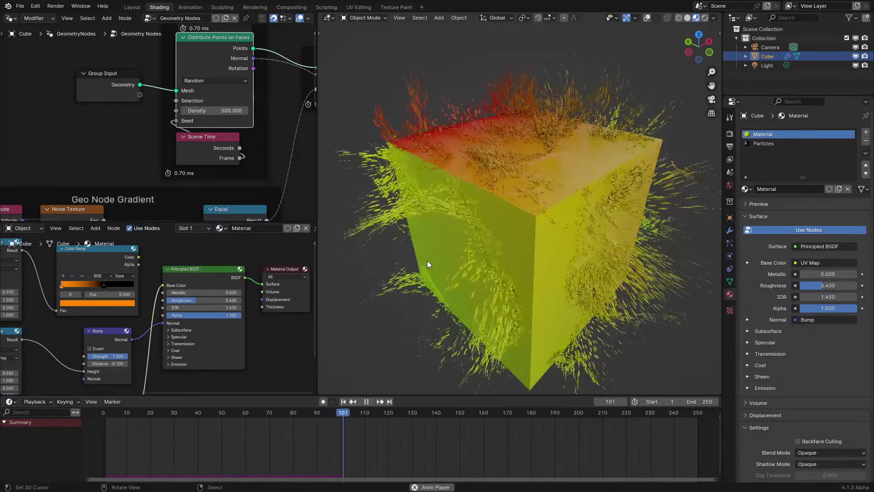
pyautogui.press('space')
# Step: Make room around the UV Map node in the cube's material and add a Mix colour node beside it
pyautogui.scroll(-1, 216, 318)
pyautogui.scroll(-6, 200, 316)
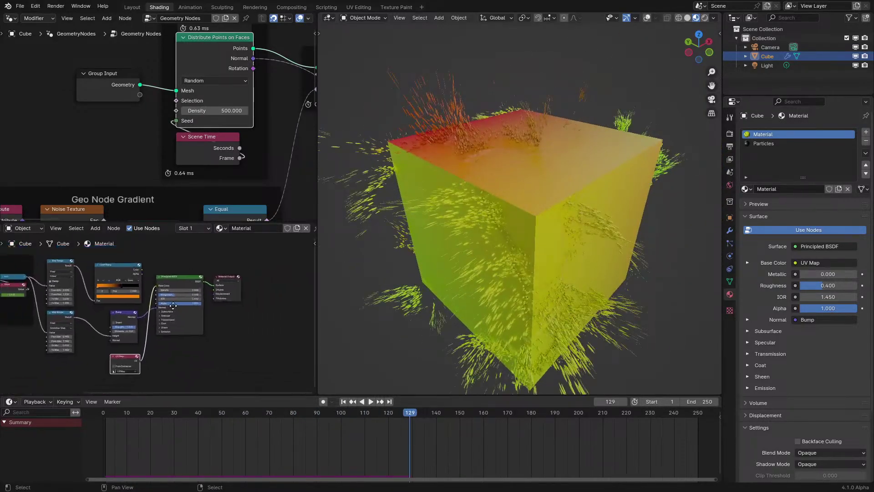
pyautogui.moveTo(155, 314); pyautogui.dragTo(238, 313, button='middle')
pyautogui.scroll(4, 238, 313)
pyautogui.moveTo(201, 358); pyautogui.dragTo(178, 292, button='middle')
pyautogui.moveTo(190, 317); pyautogui.dragTo(126, 344)
pyautogui.click(178, 358)
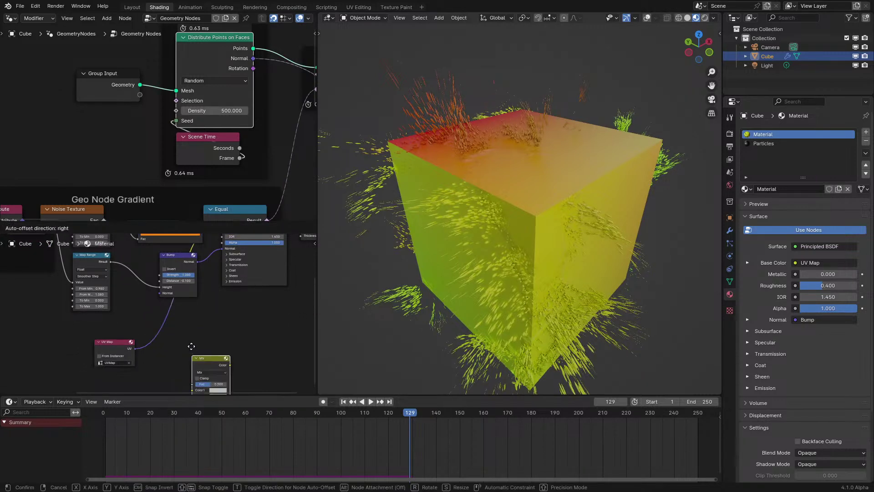
pyautogui.click(182, 318)
# Step: Wire UV Map into the Mix node's Color1, the upper Map Range result into Fac, and Mix Color into Base Color
pyautogui.moveTo(174, 356); pyautogui.dragTo(175, 353)
pyautogui.press('Home')
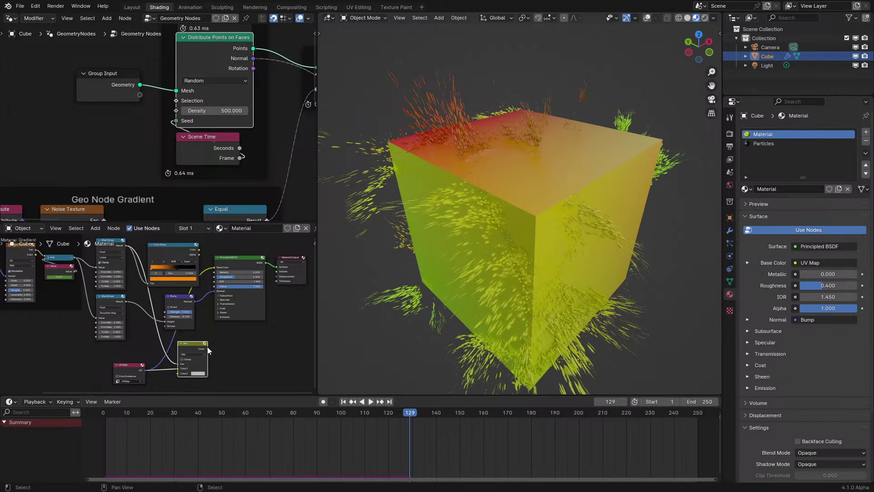
pyautogui.moveTo(208, 349); pyautogui.dragTo(214, 267)
# Step: Set the Mix node's Color2 to black and replay the emission from the start to frame 41
pyautogui.click(197, 373)
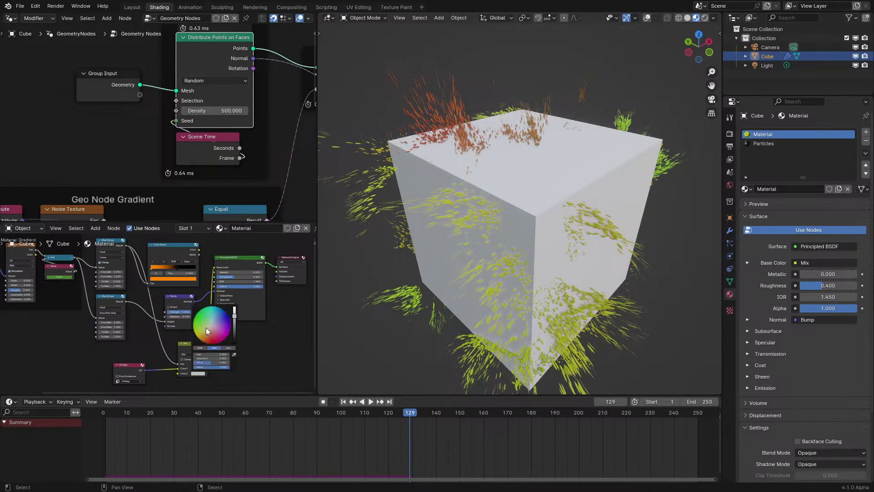
pyautogui.scroll(-15, 206, 323)
pyautogui.moveTo(535, 333); pyautogui.dragTo(540, 323, button='middle')
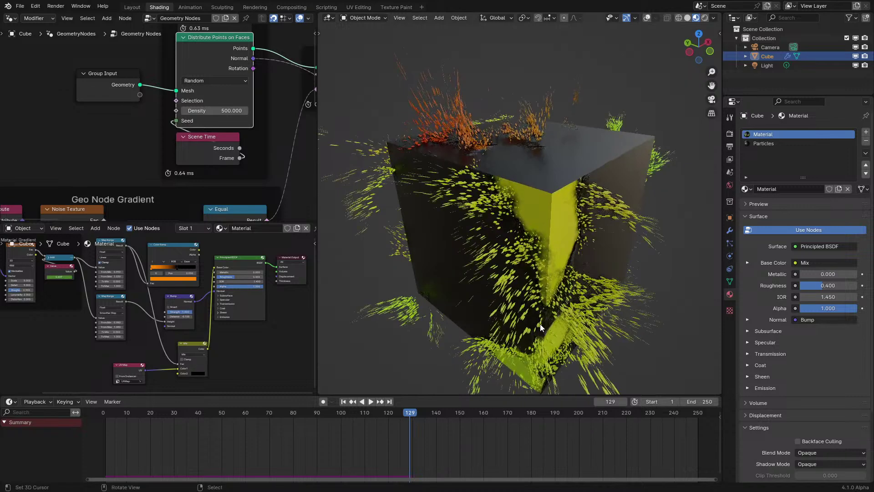
pyautogui.press('space')
pyautogui.scroll(3, 137, 318)
pyautogui.click(85, 438)
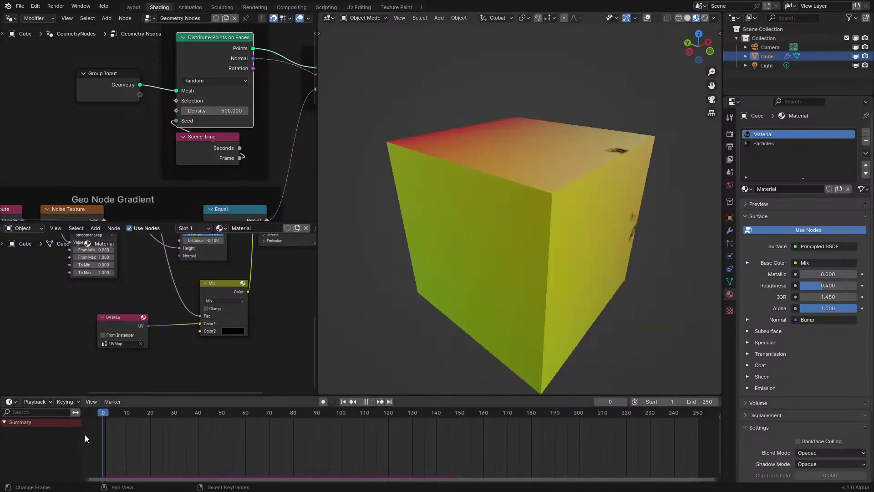
pyautogui.scroll(1, 583, 308)
pyautogui.moveTo(575, 308); pyautogui.dragTo(553, 313, button='middle')
pyautogui.press('space')
# Step: Set From Min to 0.960 on the Map Range node that feeds the Bump height
pyautogui.moveTo(215, 269); pyautogui.dragTo(197, 325, button='middle')
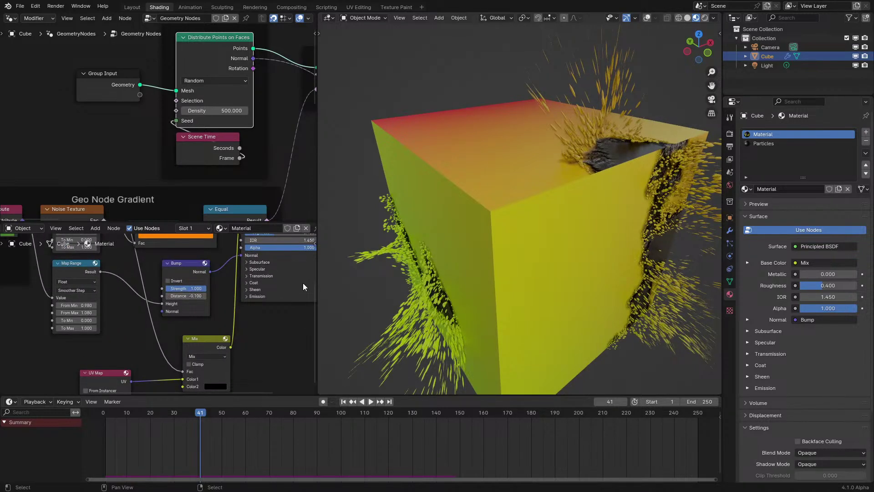
pyautogui.moveTo(484, 264); pyautogui.dragTo(476, 264, button='middle')
pyautogui.press('space')
pyautogui.press('space')
pyautogui.scroll(5, 109, 298)
pyautogui.moveTo(109, 298); pyautogui.dragTo(133, 304, button='middle')
pyautogui.moveTo(83, 314)
pyautogui.mouseDown()
pyautogui.moveTo(73, 314)
pyautogui.moveTo(80, 314)
pyautogui.mouseUp()
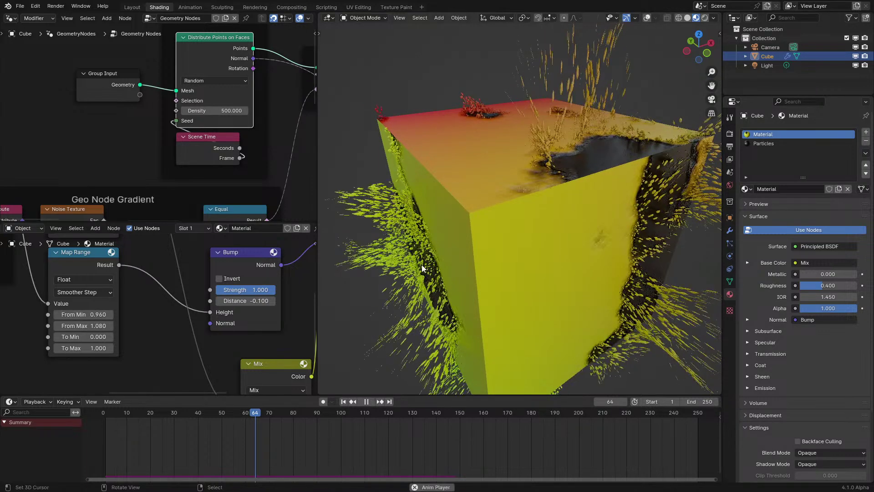
# Step: Try From Min 1.030 and From Max 1.050 on the upper Map Range node and replay the emission from the start
pyautogui.scroll(-4, 160, 303)
pyautogui.moveTo(135, 280); pyautogui.dragTo(179, 350, button='middle')
pyautogui.scroll(4, 170, 322)
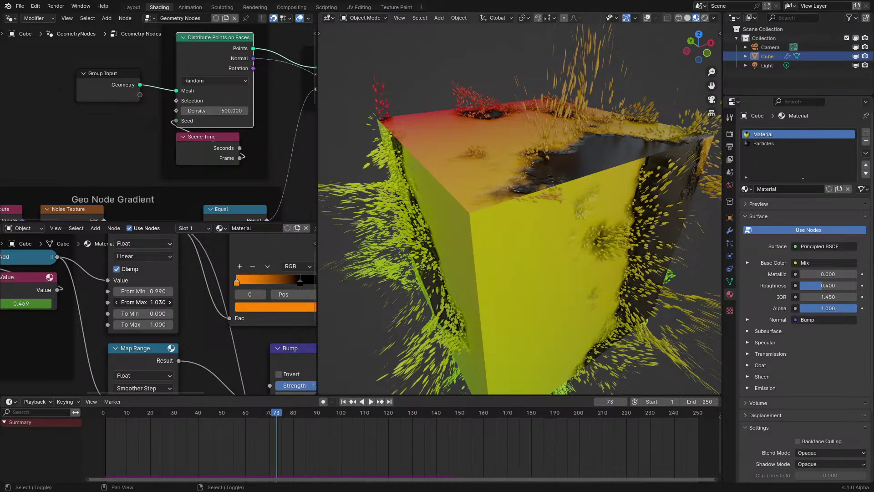
pyautogui.moveTo(143, 302); pyautogui.dragTo(147, 291)
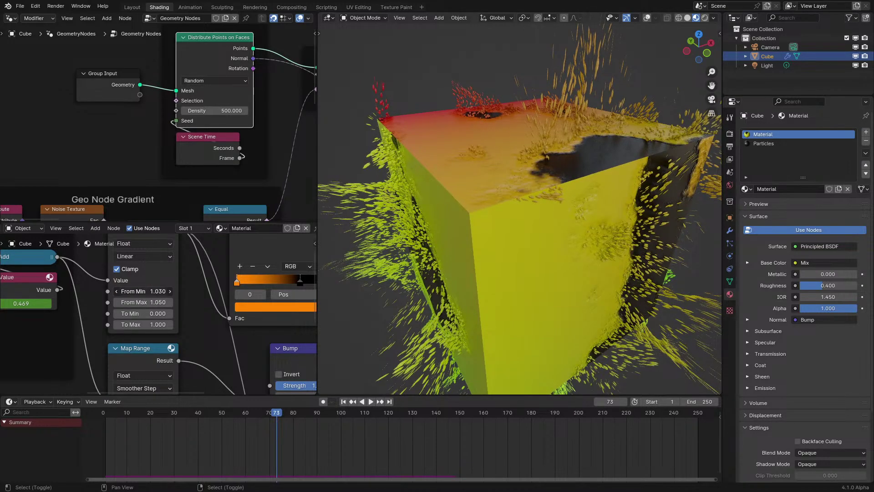
pyautogui.press('space')
pyautogui.scroll(-3, 375, 316)
pyautogui.click(91, 451)
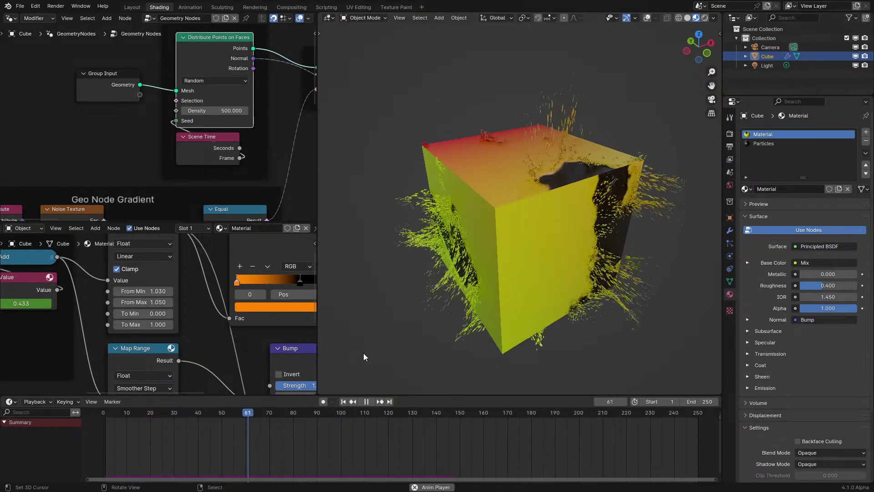
# Step: Stop playback and undo the From Min and From Max changes on the upper Map Range node
pyautogui.press('space')
pyautogui.hotkey('ctrl', 'z')
pyautogui.hotkey('ctrl', 'z')
pyautogui.hotkey('ctrl', 'z')
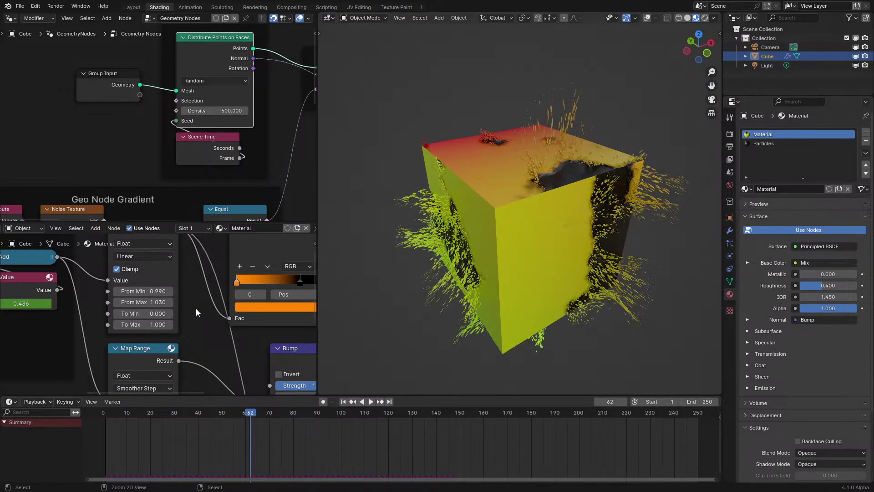
# Step: Replay the emission from the start several times, examining the particles and the dark mask from different angles and distances
pyautogui.hotkey('shift', 'Left')
pyautogui.press('space')
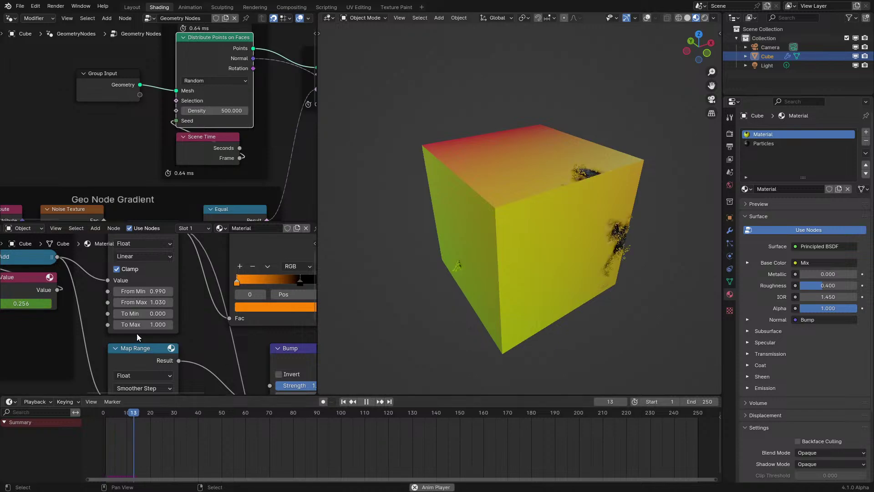
pyautogui.moveTo(427, 301)
pyautogui.mouseDown(button='middle')
pyautogui.moveTo(451, 312)
pyautogui.moveTo(431, 302)
pyautogui.mouseUp(button='middle')
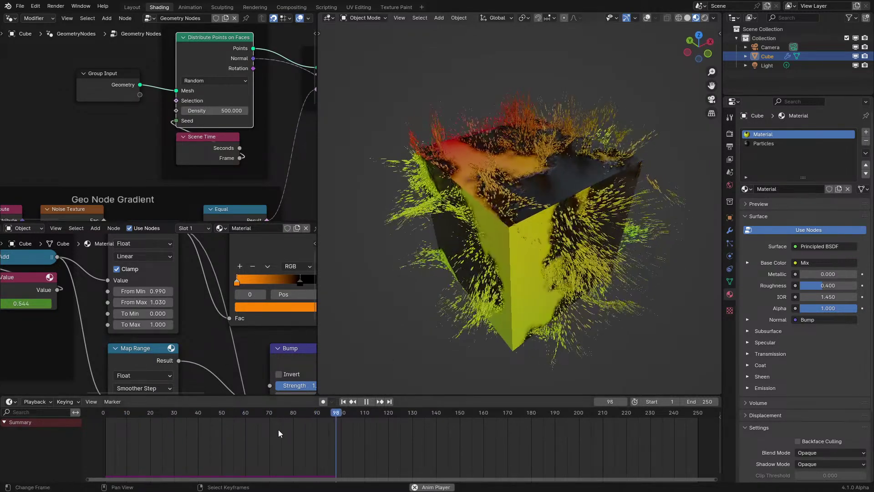
pyautogui.click(114, 425)
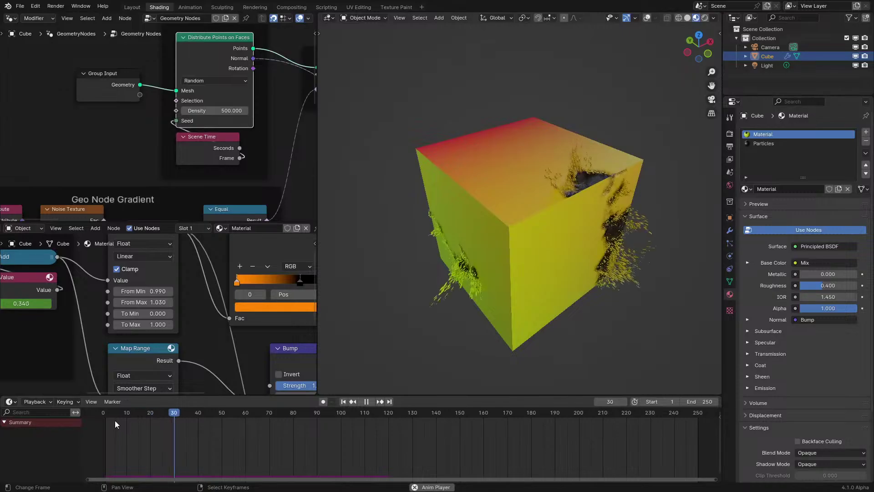
pyautogui.moveTo(422, 249); pyautogui.dragTo(450, 264, button='middle')
pyautogui.scroll(1, 450, 261)
pyautogui.press('space')
pyautogui.moveTo(548, 242); pyautogui.dragTo(527, 216, button='middle')
pyautogui.press('space')
pyautogui.click(115, 452)
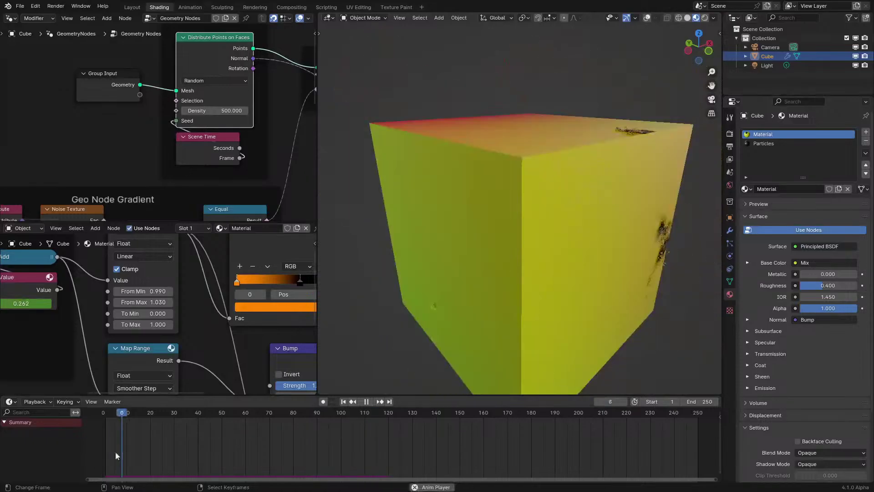
pyautogui.moveTo(403, 302); pyautogui.dragTo(409, 296, button='middle')
pyautogui.moveTo(476, 272); pyautogui.dragTo(476, 285, button='middle')
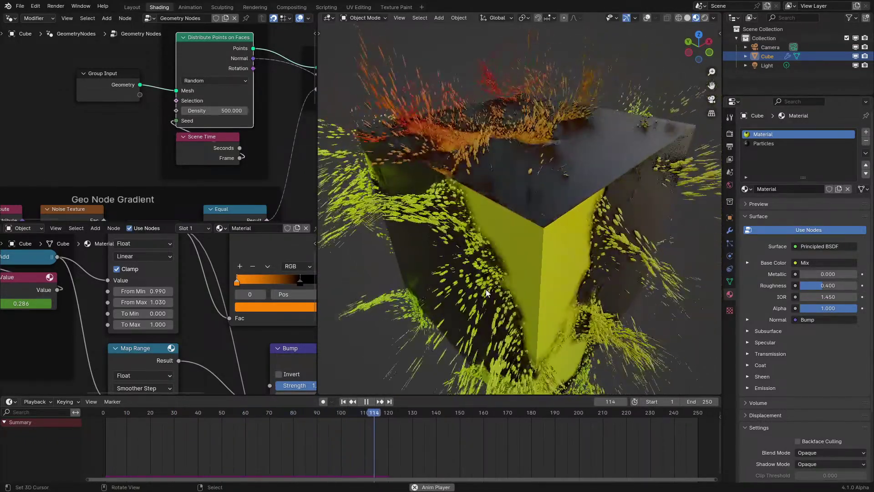
pyautogui.press('space')
# Step: Add a Bevel modifier with 3 segments to the cube and place it above the Geometry Nodes modifier
pyautogui.click(730, 231)
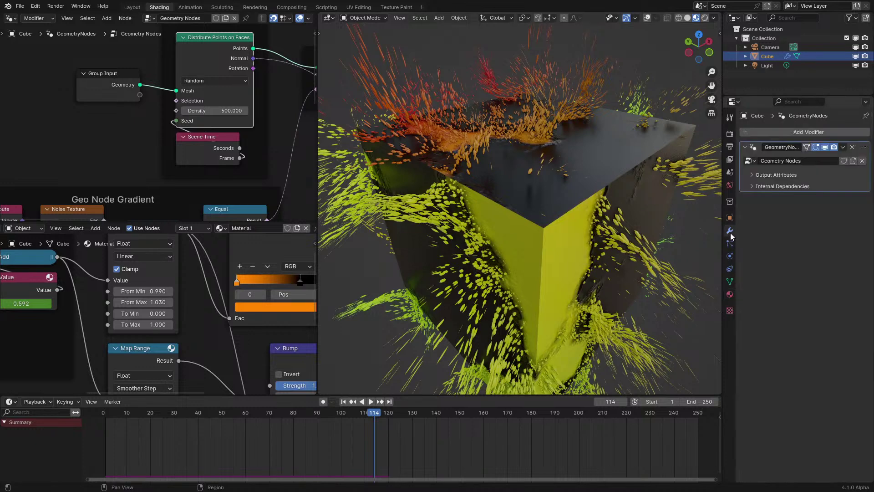
pyautogui.click(783, 132)
pyautogui.click(842, 171)
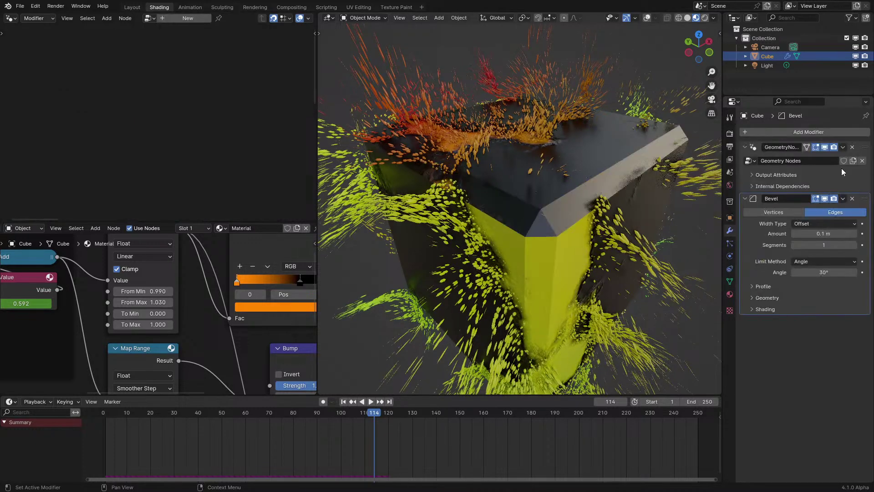
pyautogui.moveTo(864, 199); pyautogui.dragTo(864, 147)
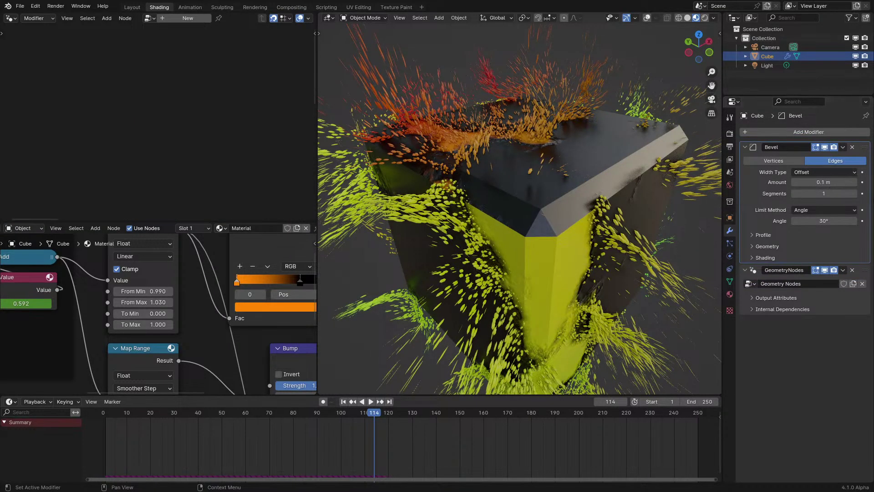
pyautogui.click(853, 195)
pyautogui.click(854, 195)
# Step: Shade the bevelled cube smooth while replaying the emission from the start to frame 133
pyautogui.click(95, 448)
pyautogui.press('space')
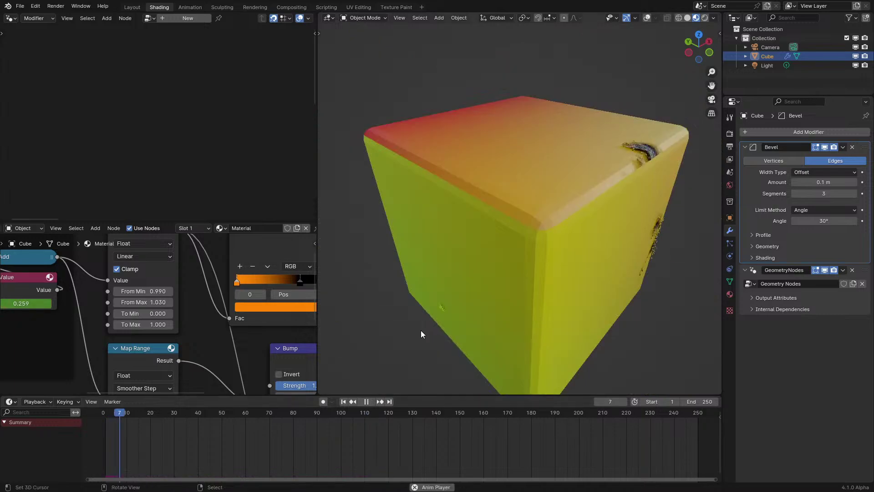
pyautogui.rightClick(493, 281)
pyautogui.click(493, 281)
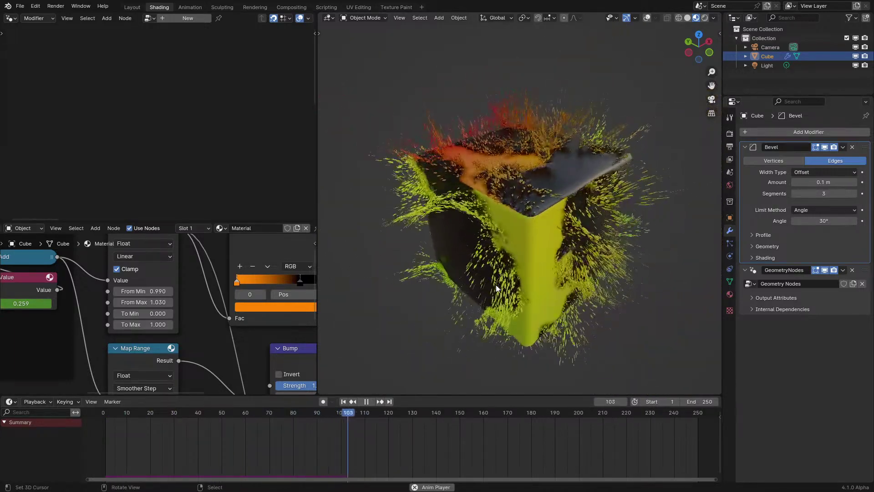
pyautogui.moveTo(492, 297)
pyautogui.mouseDown(button='middle')
pyautogui.moveTo(597, 249)
pyautogui.moveTo(485, 304)
pyautogui.mouseUp(button='middle')
pyautogui.press('space')
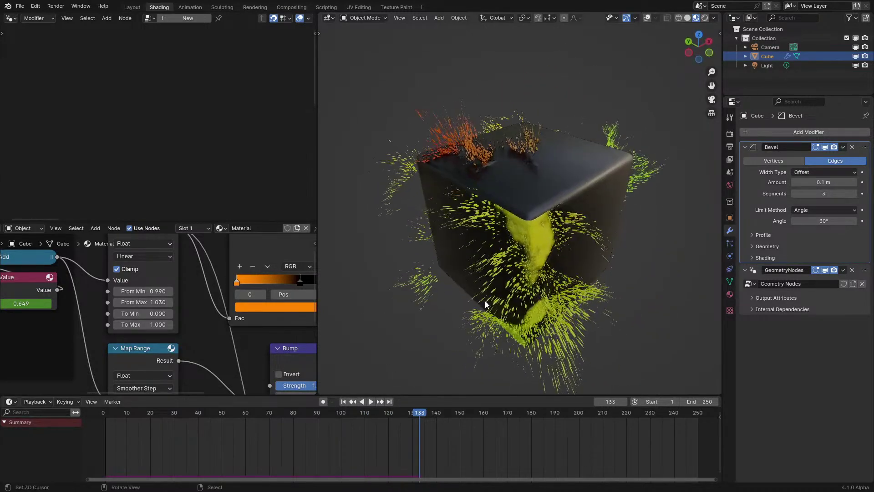
# Step: Set the upper Map Range node's From Max to 1.010 and replay the emission to frame 140
pyautogui.scroll(-3, 157, 313)
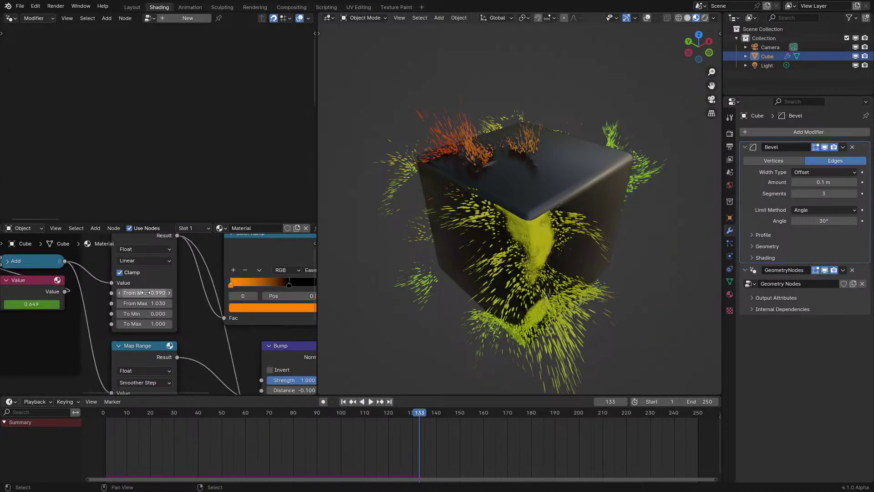
pyautogui.moveTo(158, 329); pyautogui.dragTo(177, 284, button='middle')
pyautogui.scroll(2, 175, 339)
pyautogui.moveTo(173, 351); pyautogui.dragTo(181, 398, button='middle')
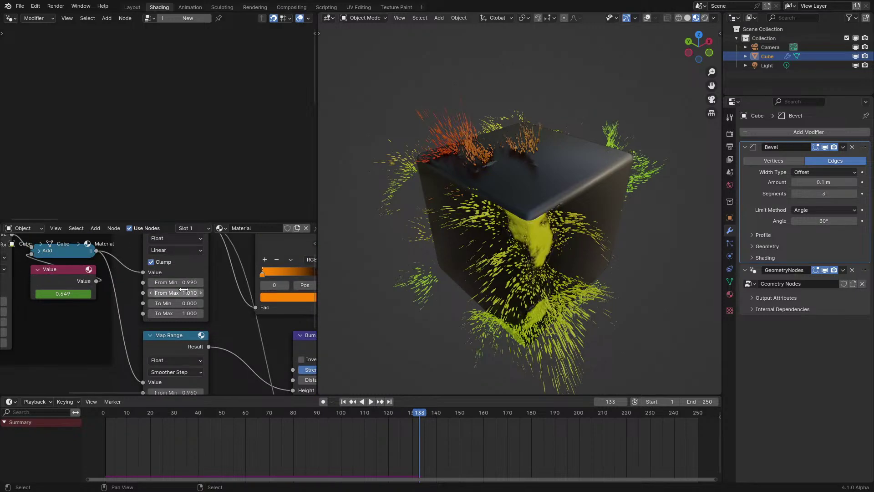
pyautogui.press('space')
pyautogui.click(105, 419)
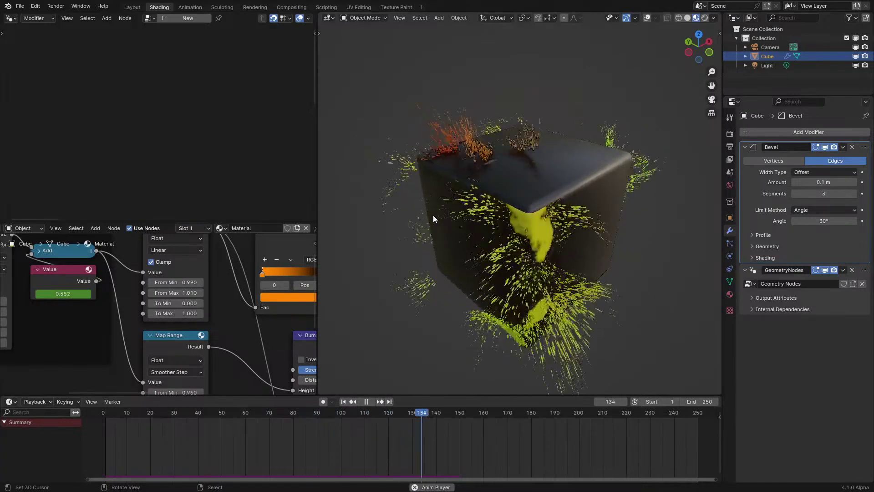
pyautogui.press('space')
# Step: Set the Bevel amount to 0.04 m and replay the emission from the start to frame 92
pyautogui.moveTo(824, 182); pyautogui.dragTo(810, 182)
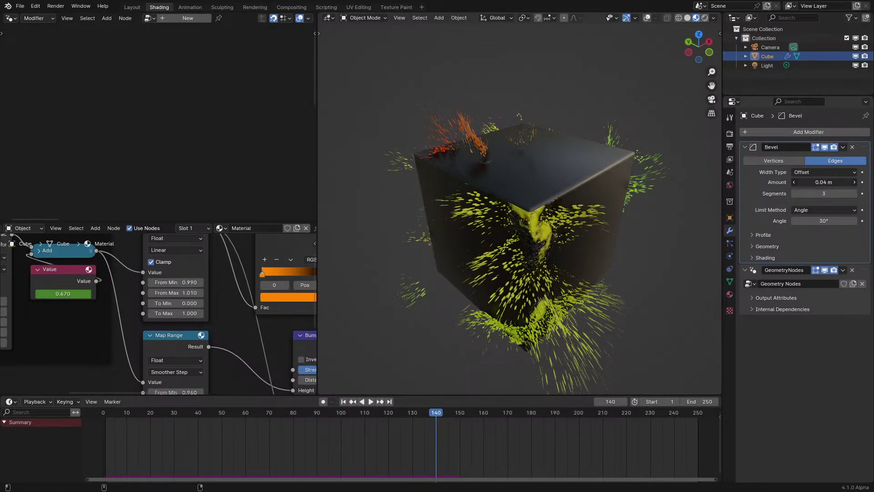
pyautogui.hotkey('shift', 'Left')
pyautogui.press('space')
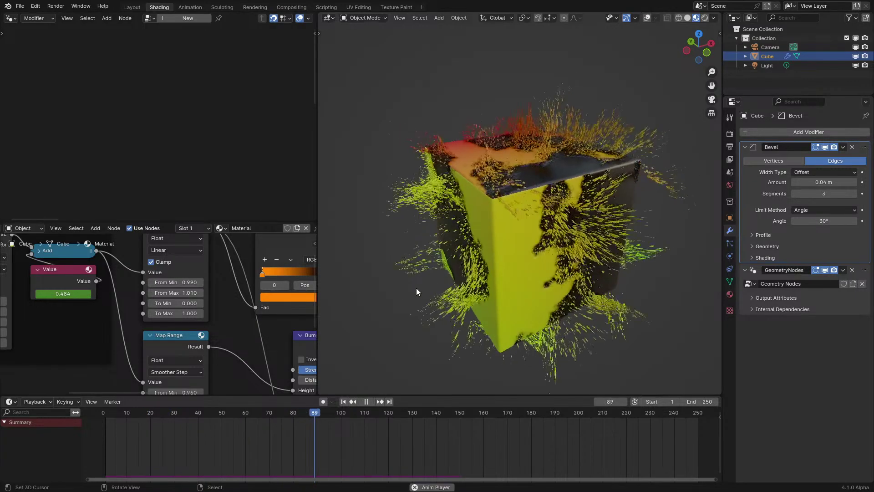
pyautogui.press('space')
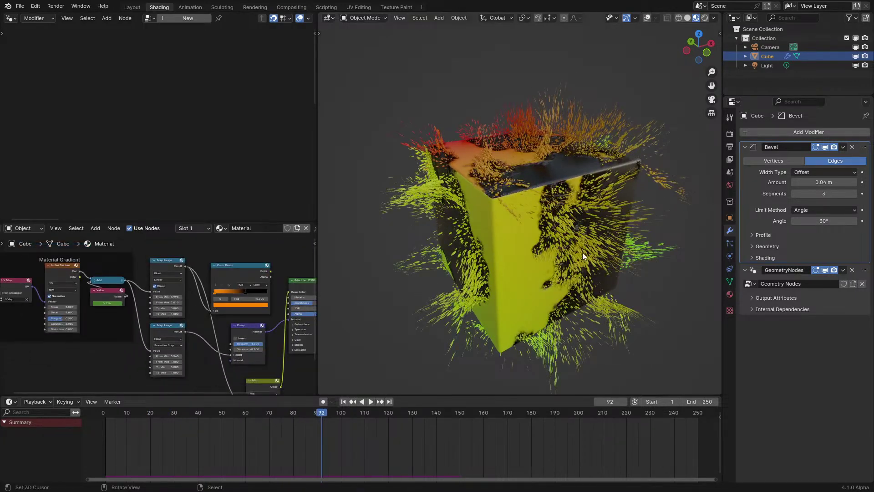
# Step: Show the viewport in wireframe and rename the cube's geometry node group to Particles
pyautogui.hotkey('shift', 'z')
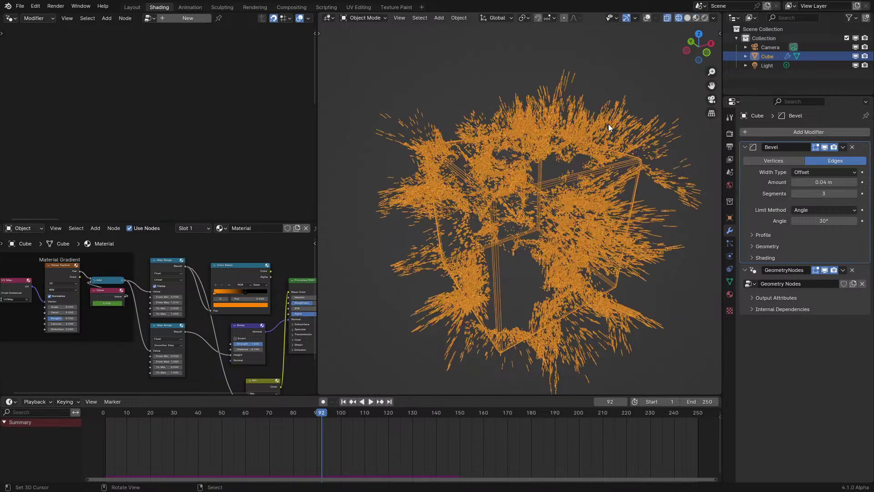
pyautogui.click(11, 18)
pyautogui.click(755, 269)
pyautogui.doubleClick(762, 284)
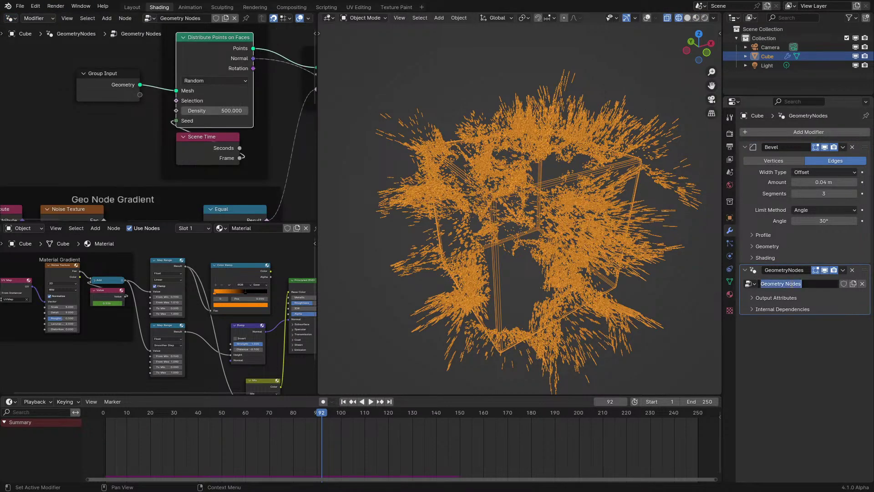
pyautogui.write('Particles')
pyautogui.press('Return')
# Step: Maximize the geometry node editor and shift the emission, force and simulation input nodes along X, followed by the Velocity frame, away from Age
pyautogui.hotkey('ctrl', 'space')
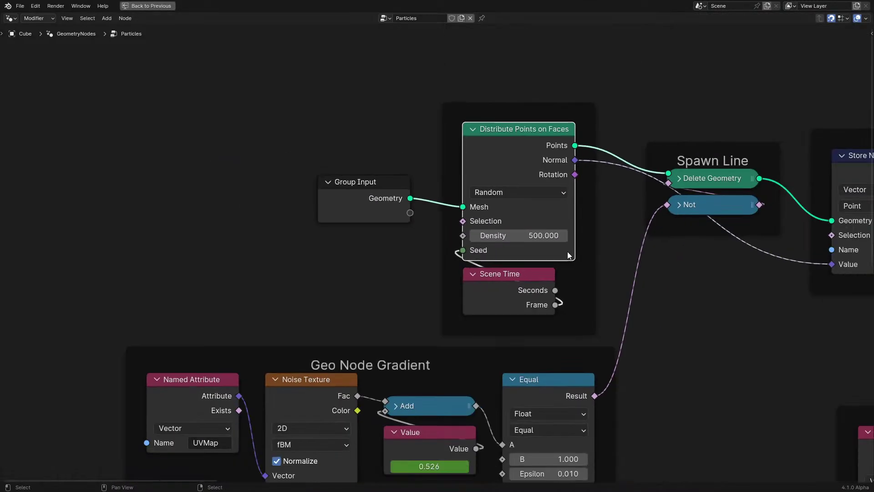
pyautogui.moveTo(567, 251); pyautogui.dragTo(145, 248, button='middle')
pyautogui.scroll(-14, 374, 271)
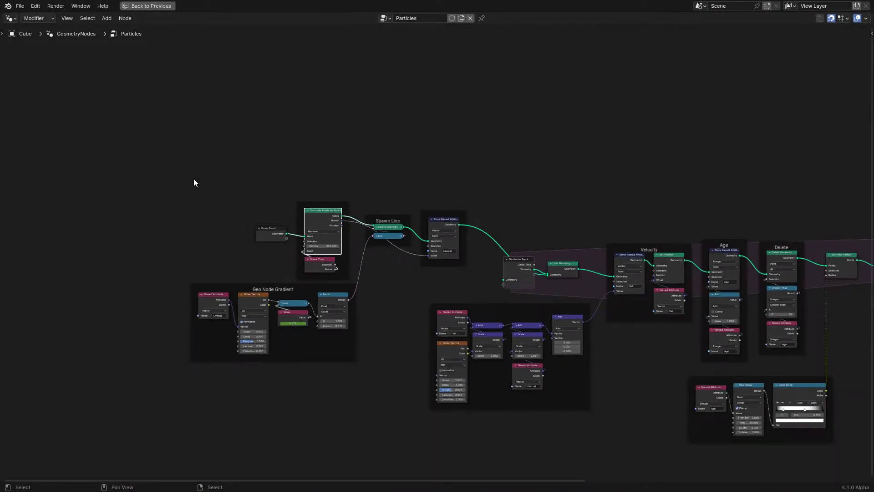
pyautogui.moveTo(194, 182); pyautogui.dragTo(590, 434)
pyautogui.press('g')
pyautogui.press('x')
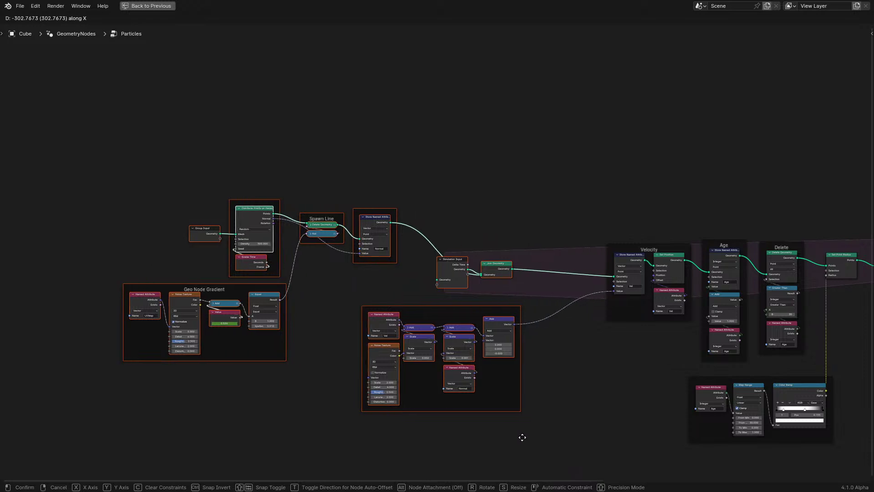
pyautogui.click(522, 437)
pyautogui.moveTo(624, 316); pyautogui.dragTo(560, 316)
# Step: Move the point distribution, gradient, Spawn Line and Normal attribute nodes further away from the Simulation Input node
pyautogui.scroll(3, 435, 304)
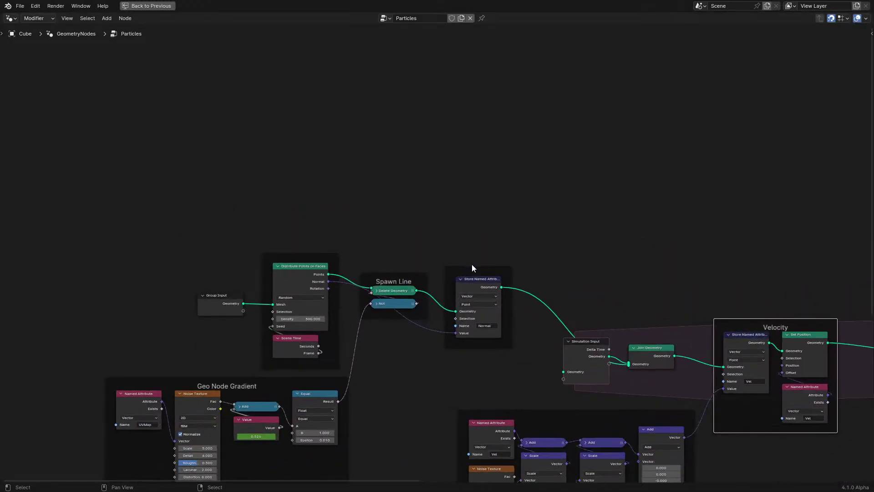
pyautogui.moveTo(147, 214); pyautogui.dragTo(476, 406)
pyautogui.press('g')
pyautogui.click(392, 383)
pyautogui.scroll(-1, 412, 337)
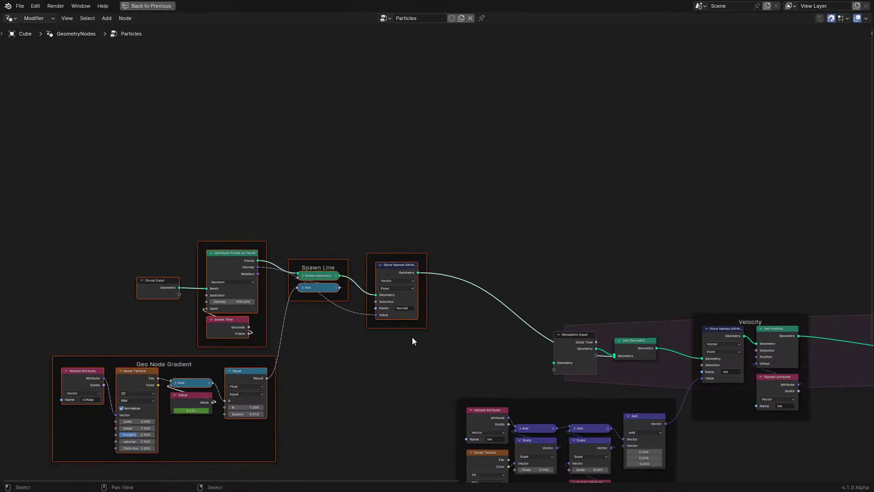
# Step: Duplicate the Store Named Attribute node for Normal, insert the copy after it and set its data type to Integer
pyautogui.scroll(4, 411, 337)
pyautogui.click(410, 347)
pyautogui.moveTo(418, 354); pyautogui.dragTo(409, 336)
pyautogui.scroll(3, 364, 264)
pyautogui.click(362, 260)
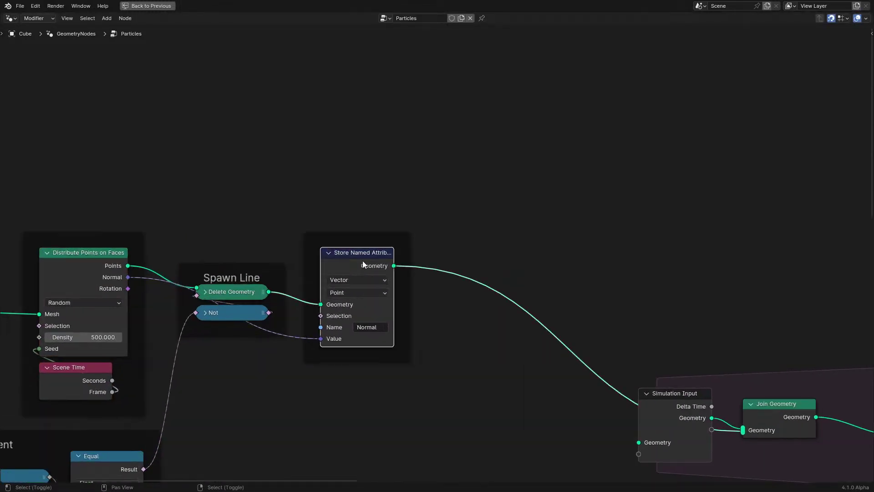
pyautogui.hotkey('shift', 'd')
pyautogui.click(443, 272)
pyautogui.click(435, 286)
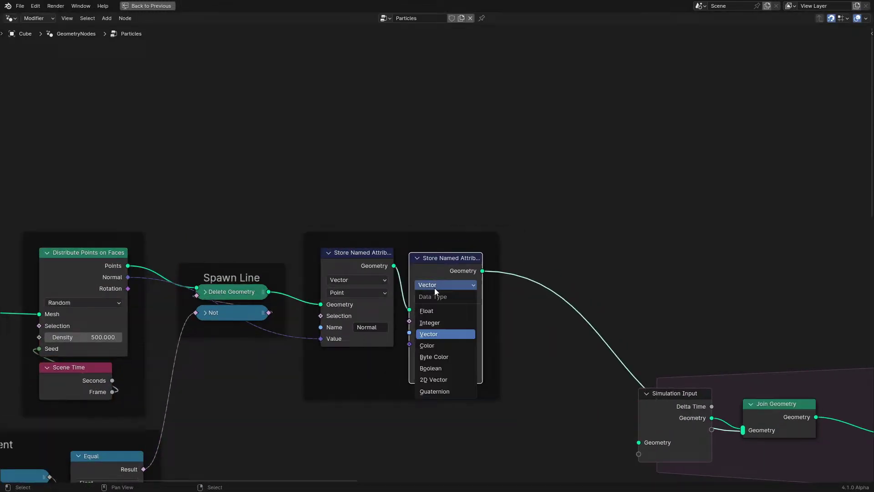
pyautogui.click(435, 324)
# Step: Name the attribute of the duplicated Store Named Attribute node Lifetime
pyautogui.click(459, 332)
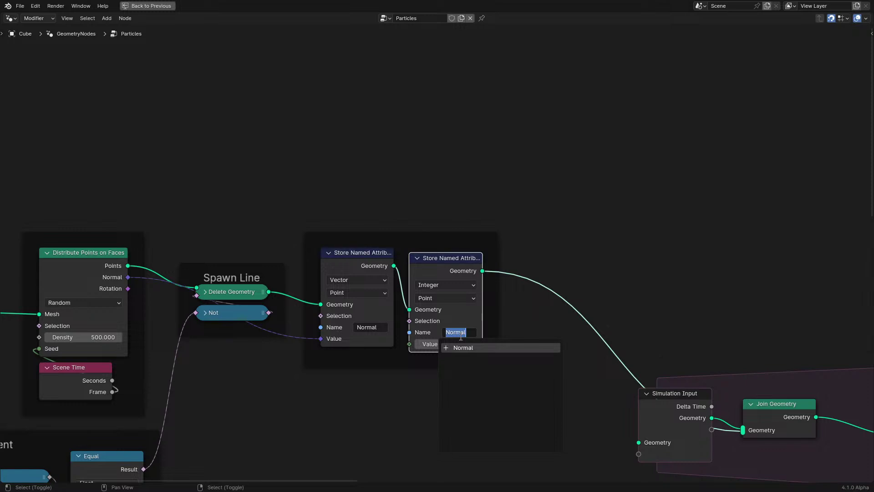
pyautogui.write('Liftime')
pyautogui.hotkey('ctrl', 'a')
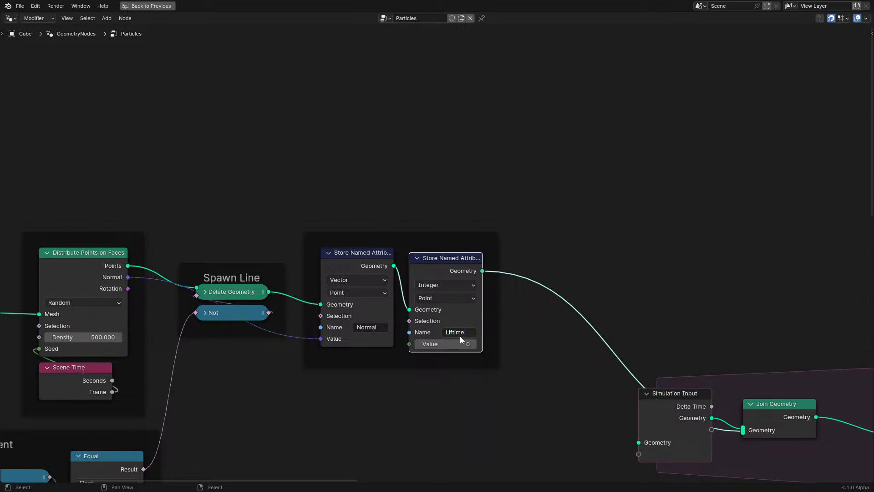
pyautogui.press('Right')
pyautogui.press('Left')
pyautogui.press('Left')
pyautogui.press('Left')
pyautogui.press('Left')
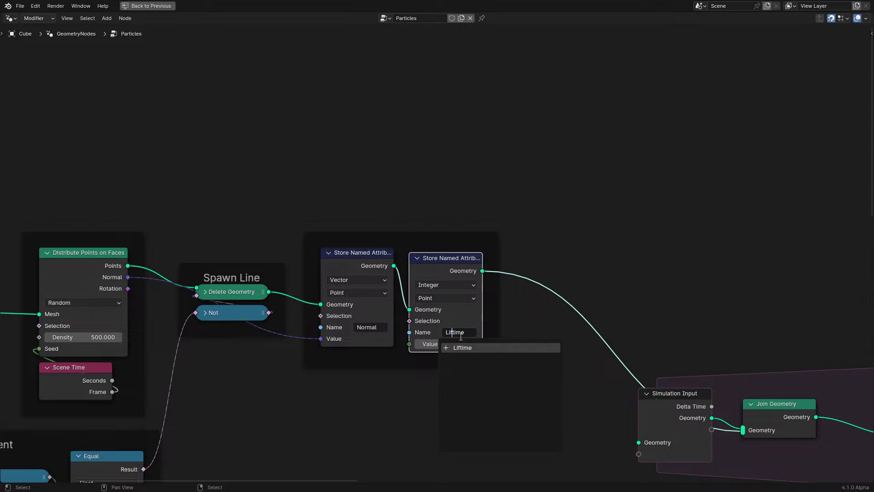
pyautogui.write('e')
pyautogui.press('Return')
# Step: Feed the Lifetime value from a new integer Random Value node with Max 30 and place it beneath the Lifetime node
pyautogui.scroll(2, 370, 321)
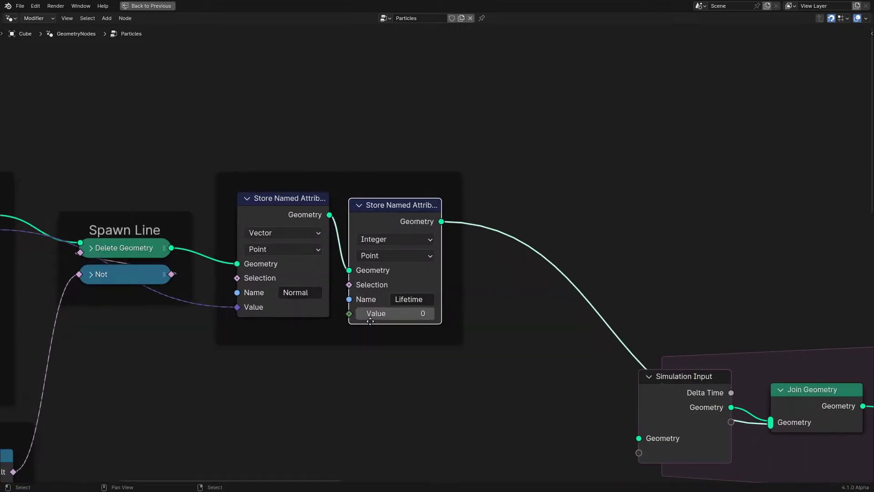
pyautogui.scroll(1, 370, 322)
pyautogui.moveTo(341, 318); pyautogui.dragTo(293, 381)
pyautogui.write('rand')
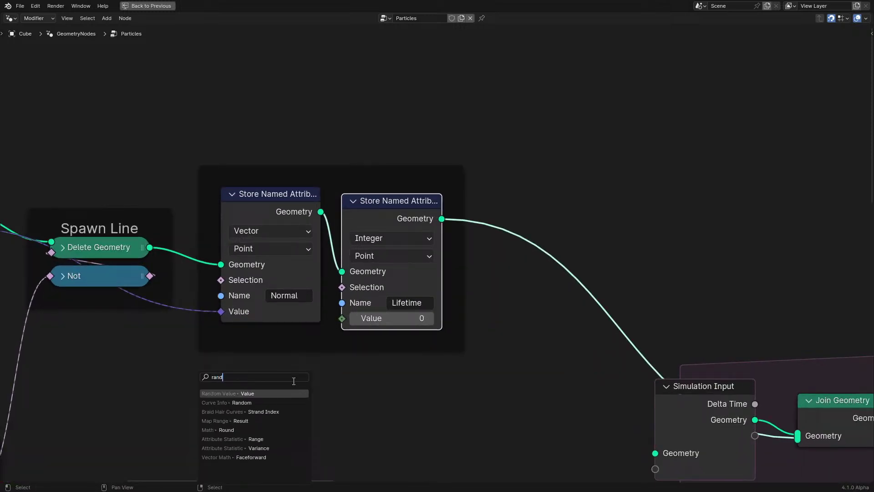
pyautogui.press('Return')
pyautogui.click(293, 381)
pyautogui.click(246, 441)
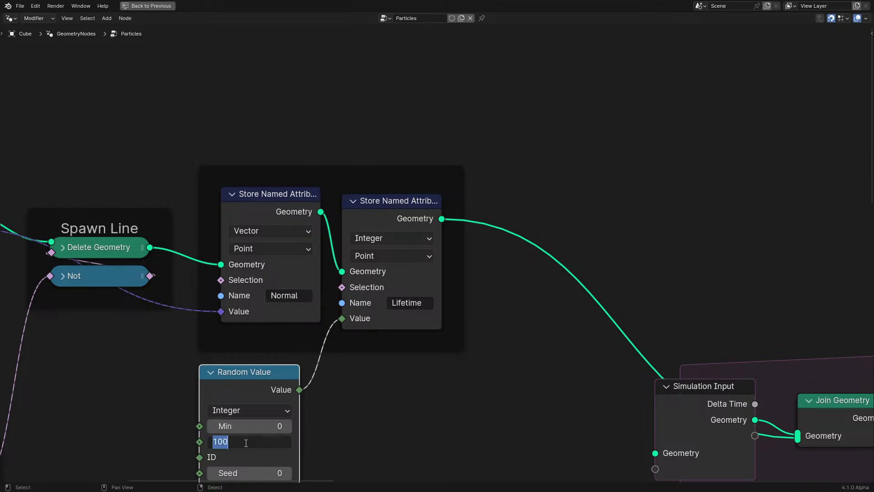
pyautogui.write('30')
pyautogui.press('Return')
pyautogui.rightClick(229, 406)
pyautogui.press('Escape')
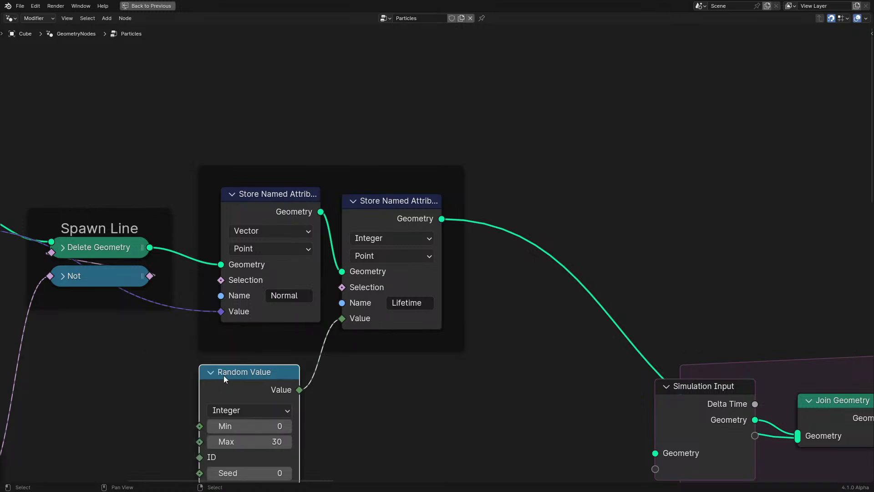
pyautogui.moveTo(223, 375); pyautogui.dragTo(366, 347)
# Step: Duplicate Scene Time, connect its Frame output to the Random Value seed, and collapse it below the Random Value node
pyautogui.scroll(-2, 345, 381)
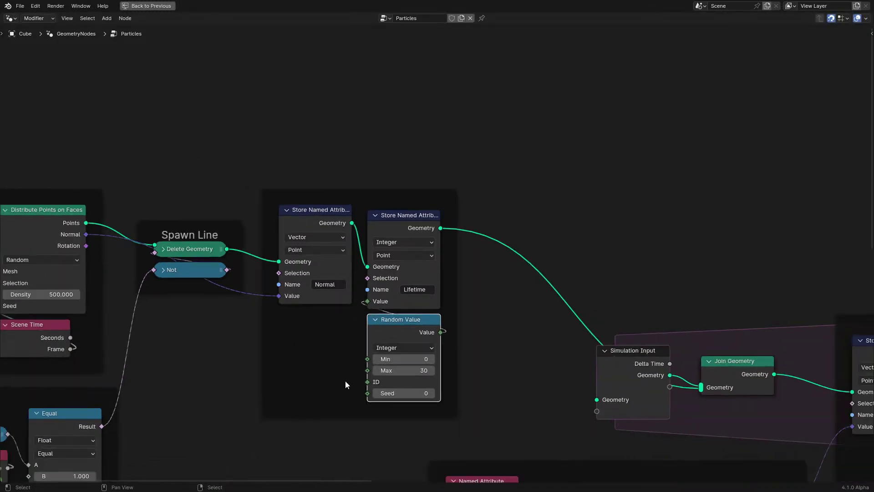
pyautogui.moveTo(345, 382); pyautogui.dragTo(530, 320, button='middle')
pyautogui.click(214, 289)
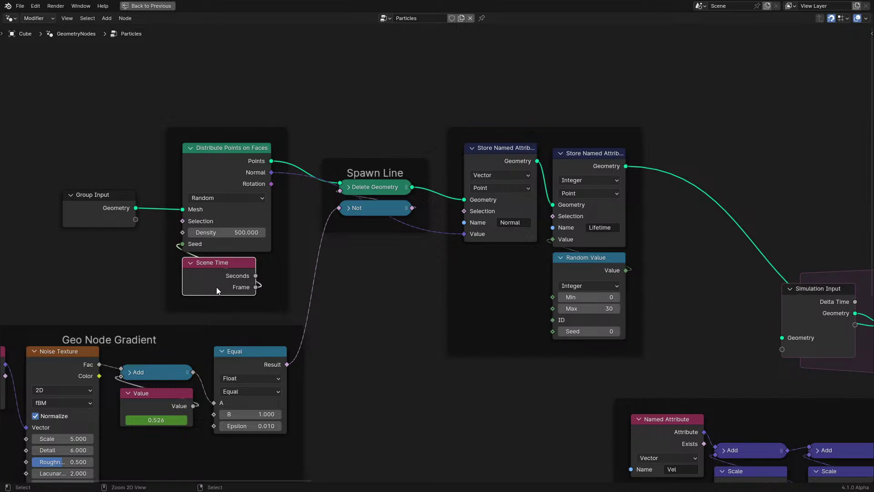
pyautogui.hotkey('shift', 'd')
pyautogui.click(501, 322)
pyautogui.moveTo(532, 333); pyautogui.dragTo(552, 331)
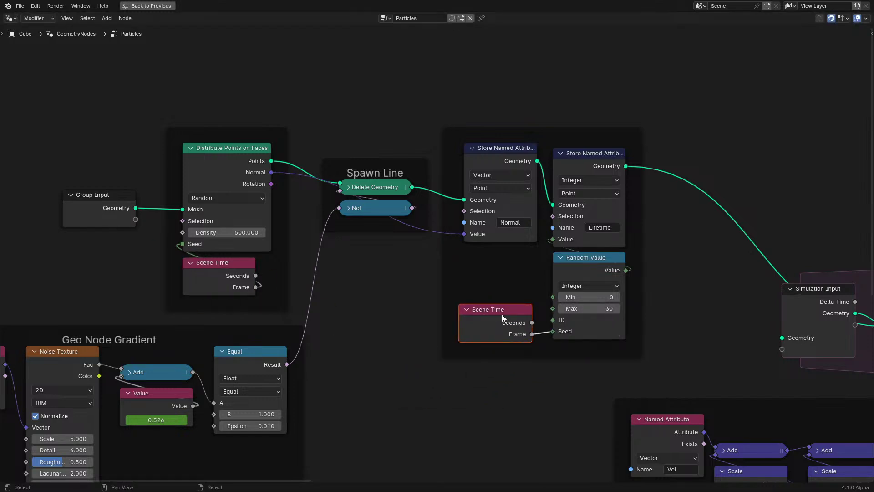
pyautogui.press('h')
pyautogui.moveTo(469, 311); pyautogui.dragTo(550, 357)
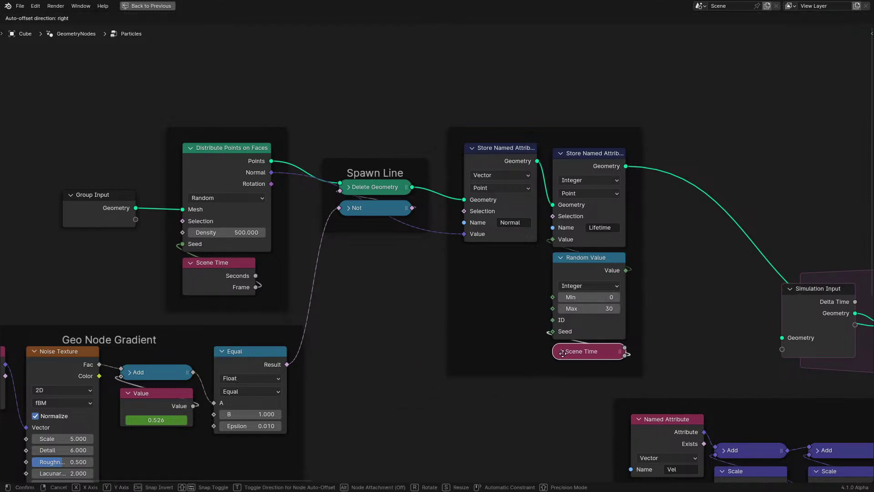
# Step: Add a Named Attribute node between the Velocity and Age frames and move the Age frame closer to Velocity
pyautogui.scroll(-2, 536, 355)
pyautogui.moveTo(463, 353); pyautogui.dragTo(254, 315, button='middle')
pyautogui.scroll(2, 616, 364)
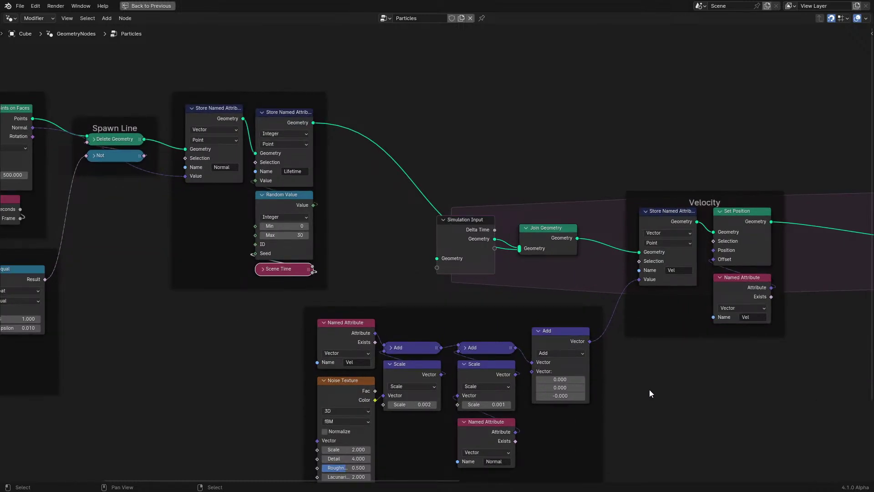
pyautogui.moveTo(649, 390); pyautogui.dragTo(273, 282, button='middle')
pyautogui.scroll(2, 404, 258)
pyautogui.press('q')
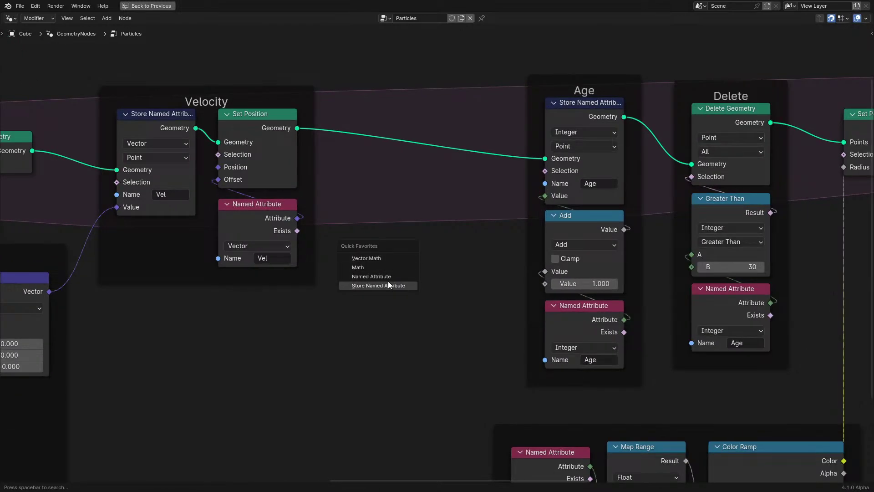
pyautogui.click(389, 274)
pyautogui.click(369, 308)
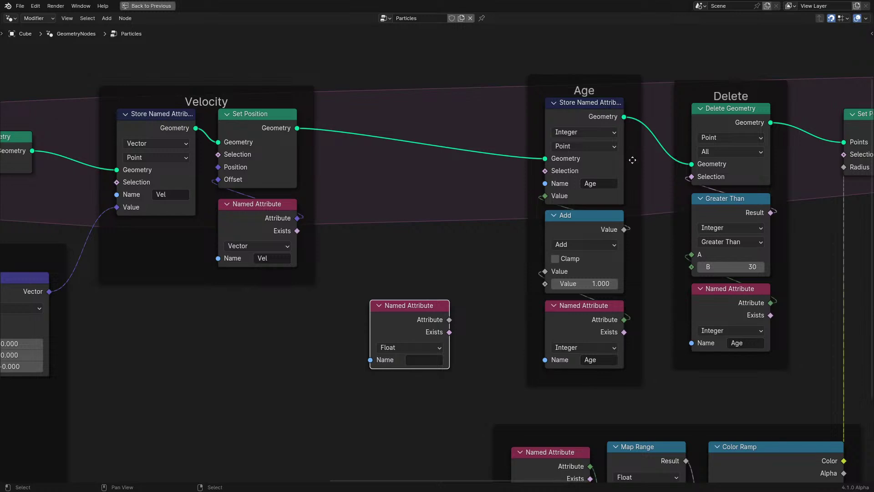
pyautogui.moveTo(632, 159); pyautogui.dragTo(553, 149)
pyautogui.click(415, 360)
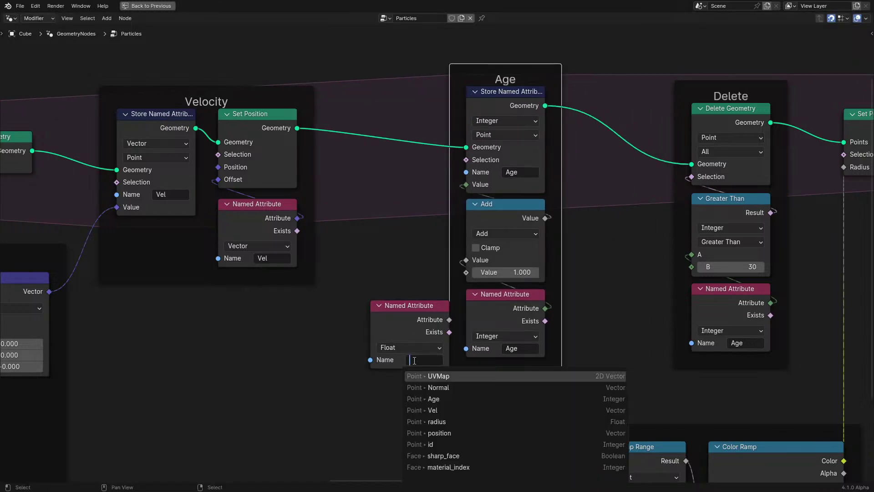
pyautogui.write('l')
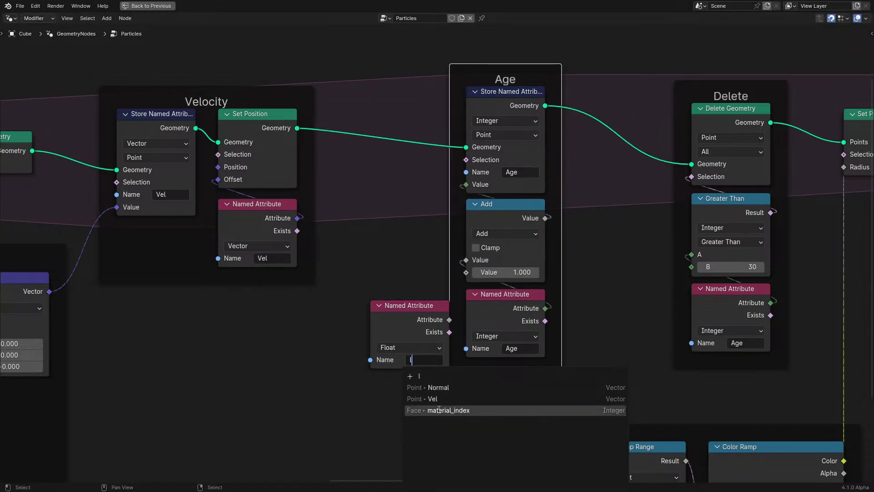
pyautogui.click(250, 455)
# Step: Replay the simulation briefly from the start to refresh the attributes, and set the new Named Attribute node to Lifetime
pyautogui.hotkey('ctrl', 'space')
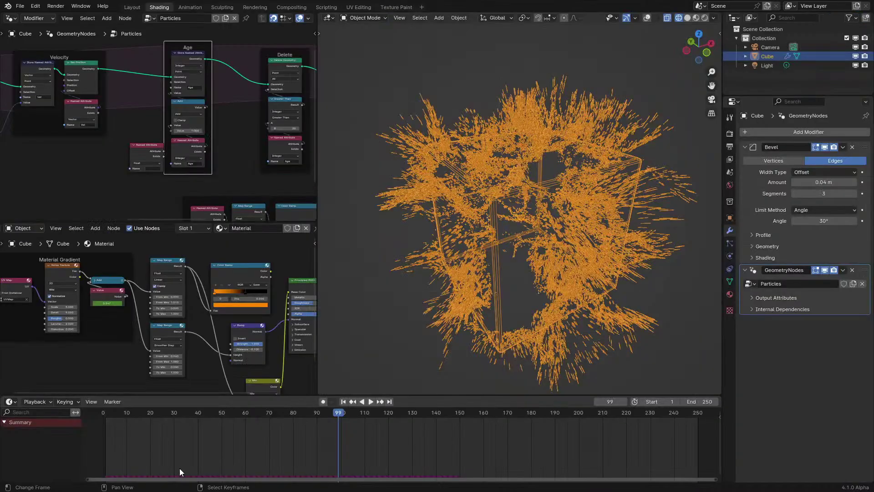
pyautogui.hotkey('shift', 'Left')
pyautogui.press('space')
pyautogui.press('space')
pyautogui.hotkey('ctrl', 'space')
pyautogui.scroll(5, 487, 239)
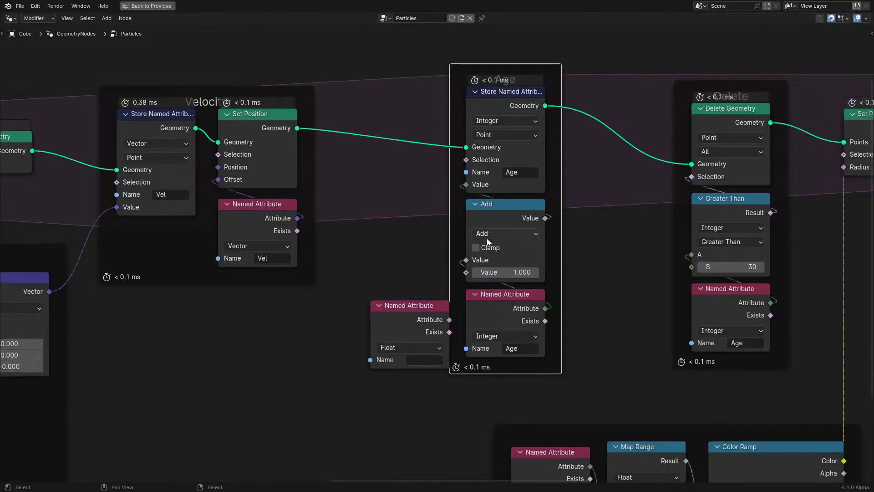
pyautogui.click(410, 386)
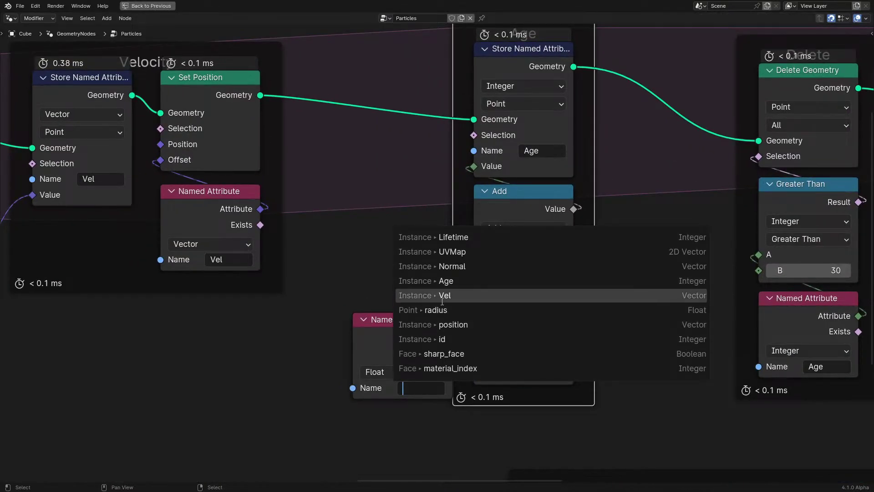
pyautogui.click(448, 236)
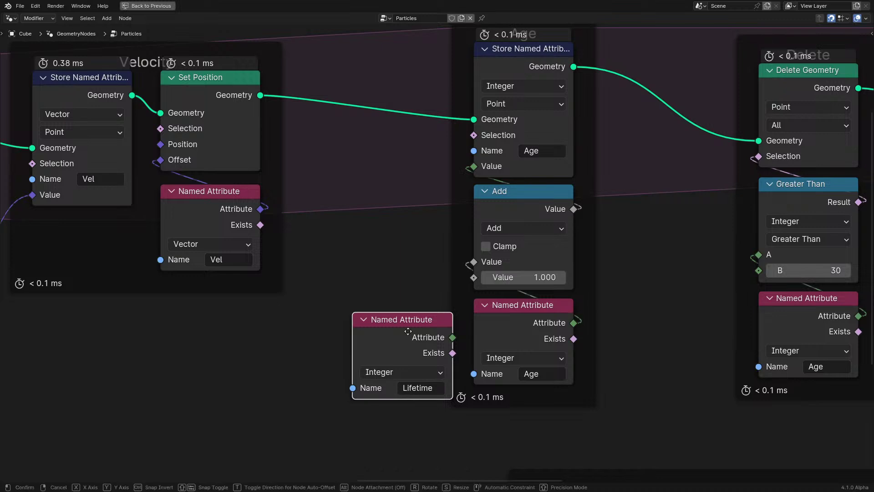
# Step: Connect the Lifetime attribute to input B of Greater Than and place its node inside the Delete frame
pyautogui.moveTo(406, 340); pyautogui.dragTo(677, 227)
pyautogui.moveTo(722, 227); pyautogui.dragTo(573, 263, button='middle')
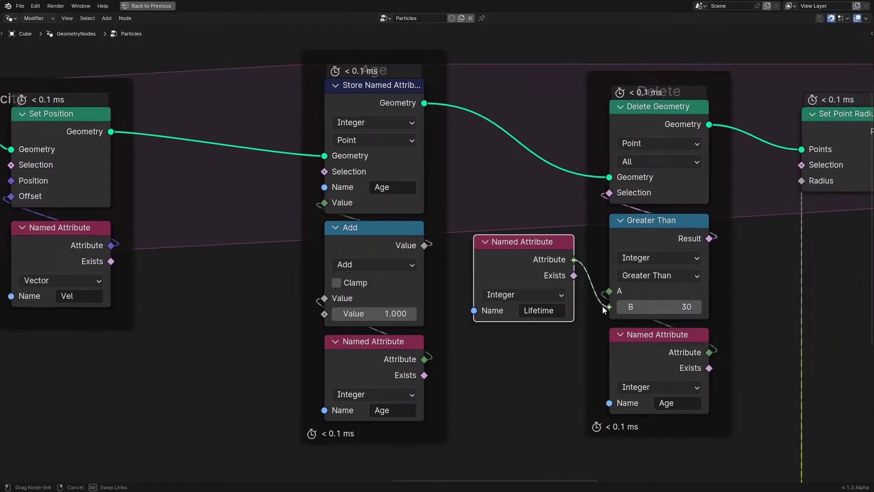
pyautogui.moveTo(506, 261); pyautogui.dragTo(522, 339)
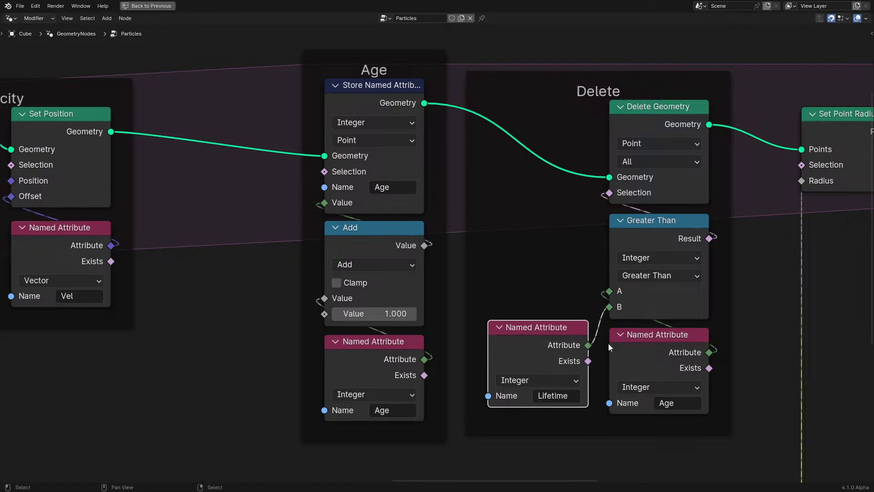
# Step: Stack the Delete frame's Age attribute node above the Lifetime node, beside Greater Than
pyautogui.moveTo(674, 353); pyautogui.dragTo(554, 230)
pyautogui.moveTo(529, 346); pyautogui.dragTo(529, 332)
pyautogui.keyDown('shift'); pyautogui.click(537, 240); pyautogui.keyUp('shift')
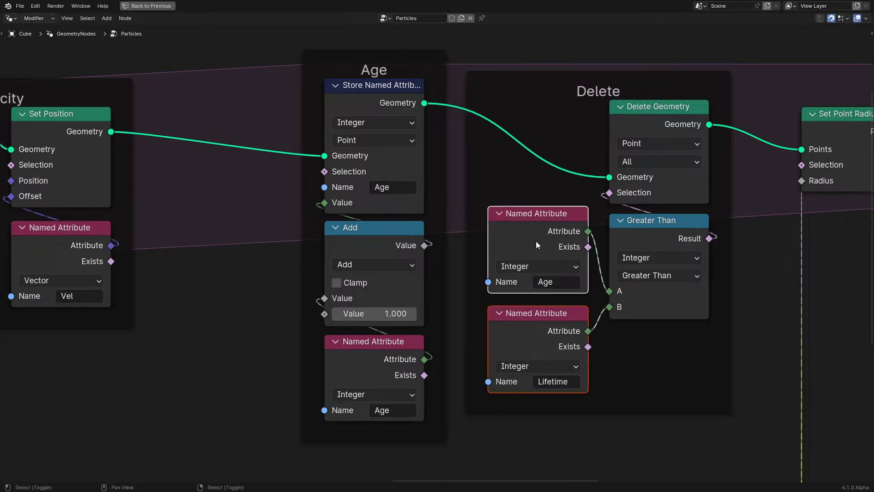
pyautogui.moveTo(536, 240); pyautogui.dragTo(537, 252)
# Step: Collapse the Greater Than node and raise the Age and Lifetime attribute nodes together beside it
pyautogui.click(619, 221)
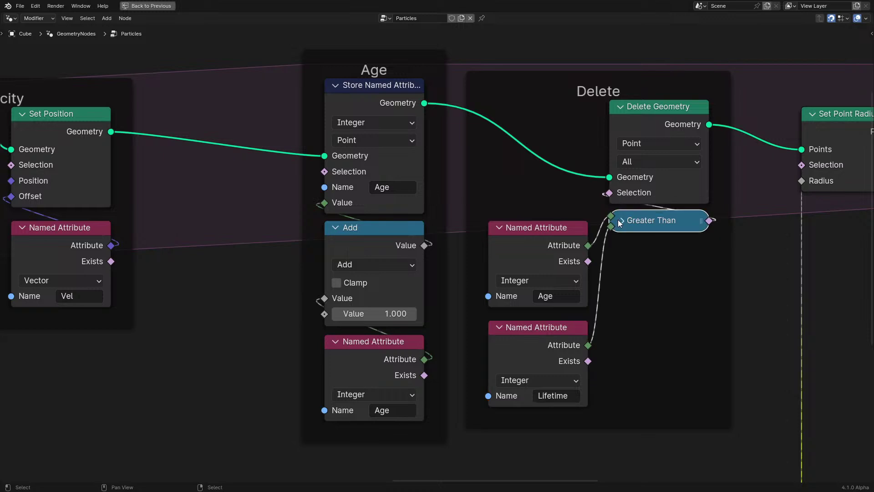
pyautogui.click(560, 247)
pyautogui.keyDown('shift'); pyautogui.click(540, 329); pyautogui.keyUp('shift')
pyautogui.moveTo(540, 329); pyautogui.dragTo(542, 302)
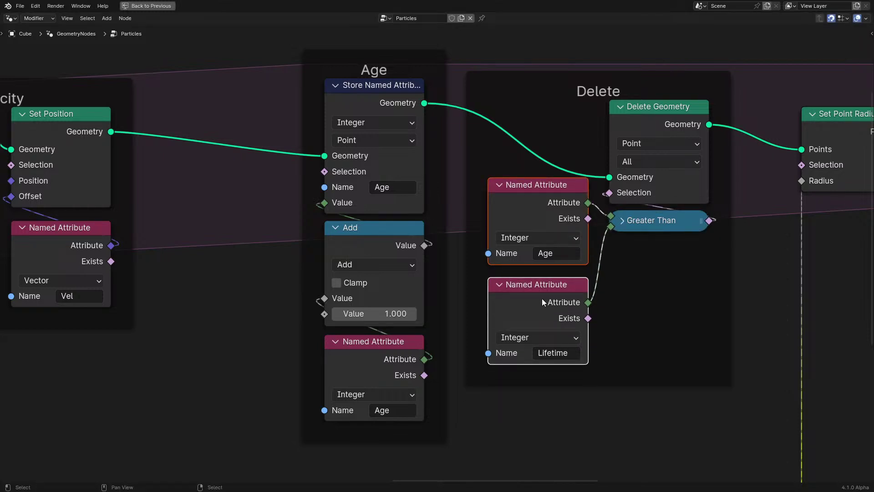
# Step: Duplicate the Delete frame's Lifetime attribute node below the Age node beside Map Range and connect it to From Max
pyautogui.scroll(-2, 541, 299)
pyautogui.moveTo(541, 299); pyautogui.dragTo(450, 296, button='middle')
pyautogui.click(396, 261)
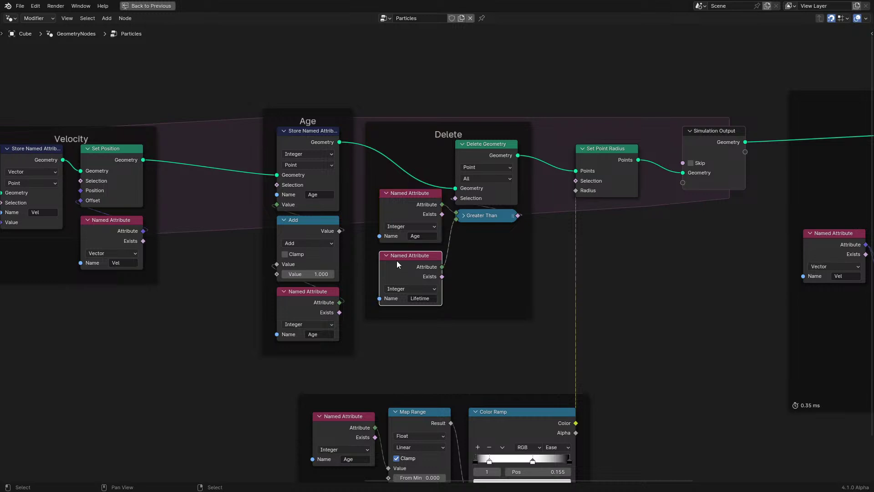
pyautogui.moveTo(397, 260); pyautogui.dragTo(427, 185, button='middle')
pyautogui.hotkey('shift', 'd')
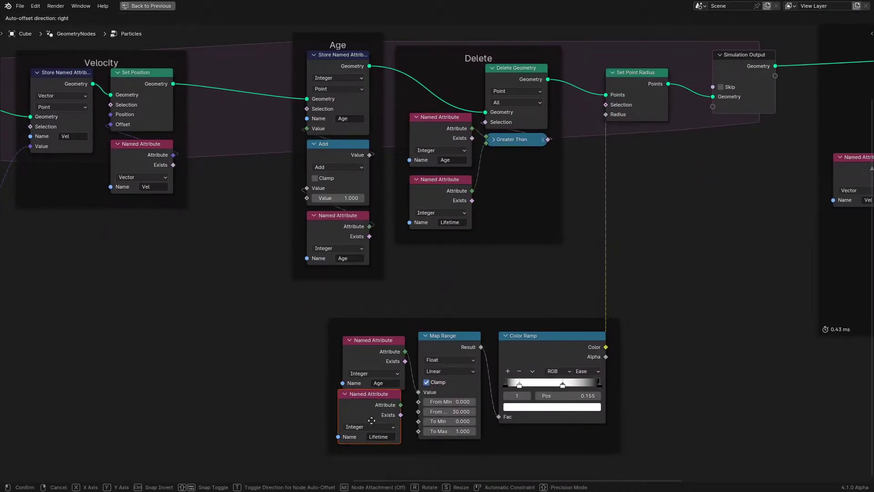
pyautogui.click(372, 420)
pyautogui.moveTo(400, 406)
pyautogui.mouseDown()
pyautogui.moveTo(417, 412)
pyautogui.moveTo(389, 416)
pyautogui.mouseUp()
pyautogui.click(384, 411)
pyautogui.moveTo(385, 345); pyautogui.dragTo(381, 345)
pyautogui.scroll(-2, 269, 334)
pyautogui.moveTo(269, 334); pyautogui.dragTo(546, 351, button='middle')
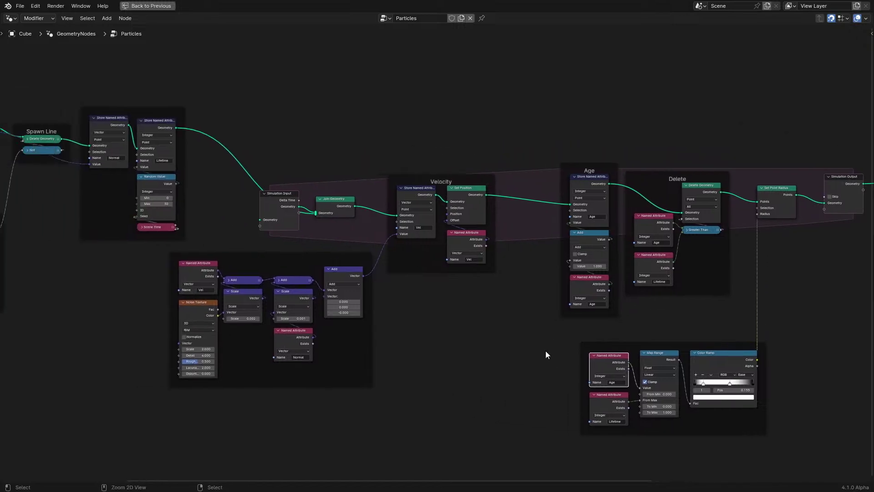
# Step: Play the simulation from the start in Material Preview shading to examine the particles, then stop playback
pyautogui.hotkey('ctrl', 'space')
pyautogui.click(101, 444)
pyautogui.press('space')
pyautogui.press('z')
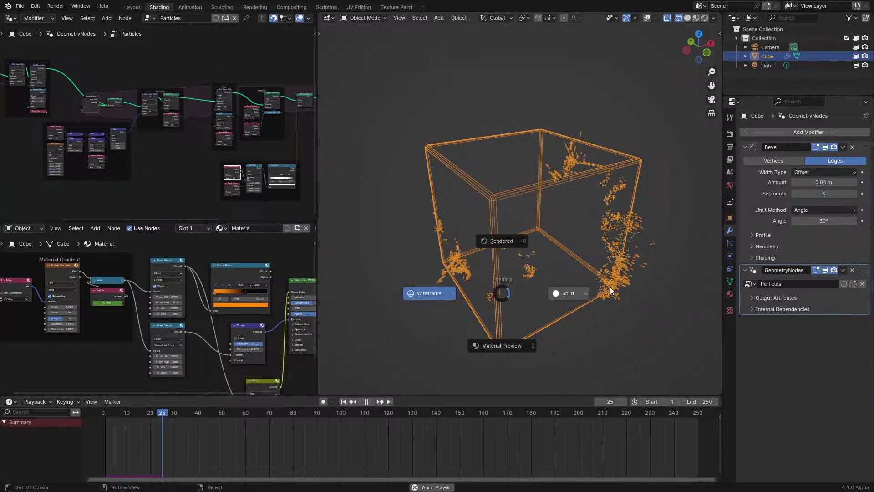
pyautogui.click(610, 287)
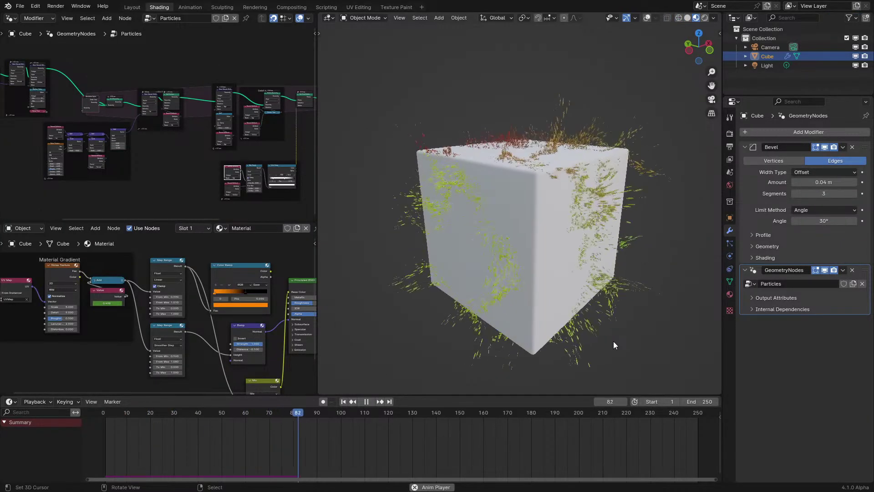
pyautogui.press('space')
# Step: Try a Density of 1500 on the Distribute Points on Faces node and replay the simulation from the start
pyautogui.moveTo(157, 163); pyautogui.dragTo(301, 186, button='middle')
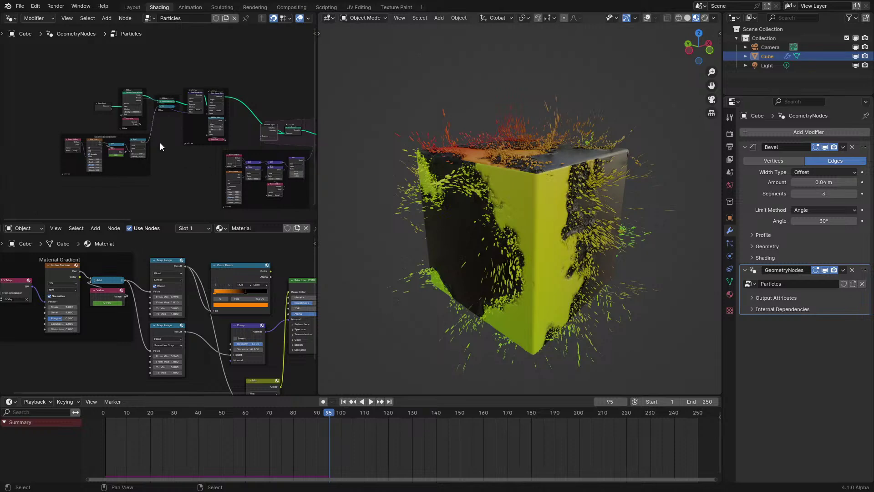
pyautogui.scroll(6, 143, 115)
pyautogui.click(168, 158)
pyautogui.press('Left')
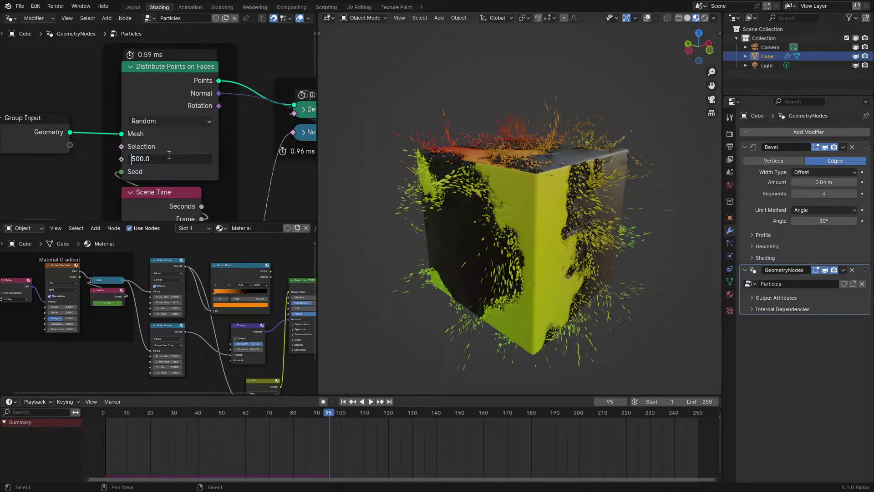
pyautogui.write('1')
pyautogui.press('Return')
pyautogui.hotkey('shift', 'Left')
pyautogui.press('space')
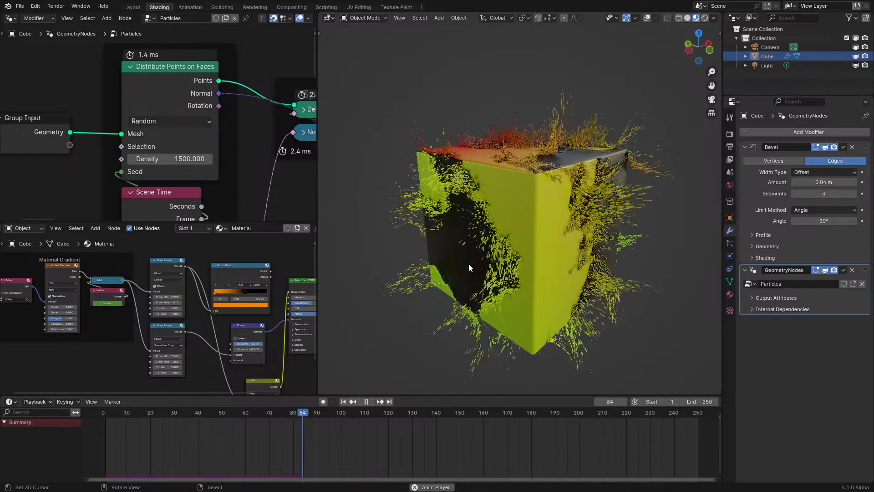
pyautogui.press('space')
pyautogui.moveTo(468, 264); pyautogui.dragTo(509, 265, button='middle')
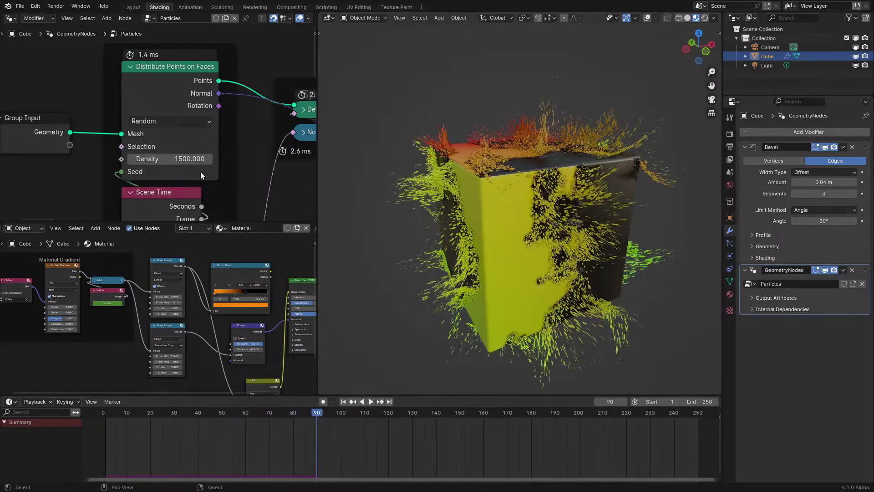
# Step: Set the Distribute Points on Faces Density to 1000 and replay the simulation from the start
pyautogui.click(163, 160)
pyautogui.click(141, 158)
pyautogui.press('BackSpace')
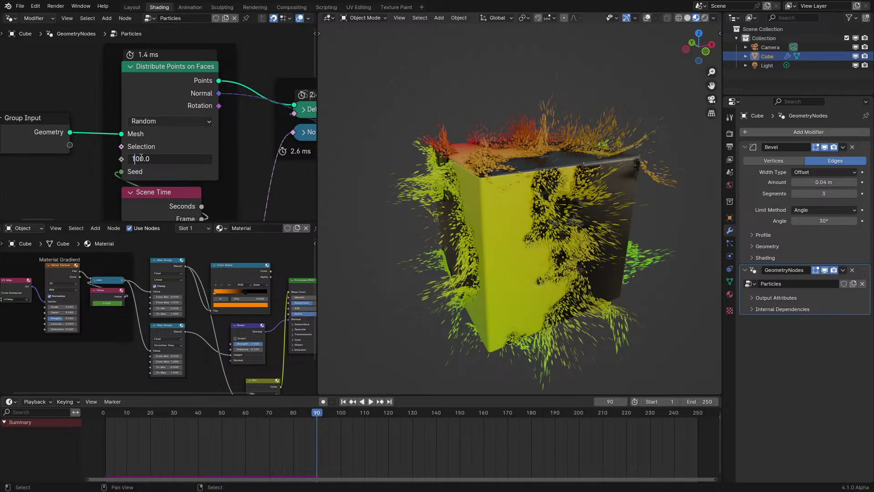
pyautogui.write('0')
pyautogui.press('Return')
pyautogui.click(107, 441)
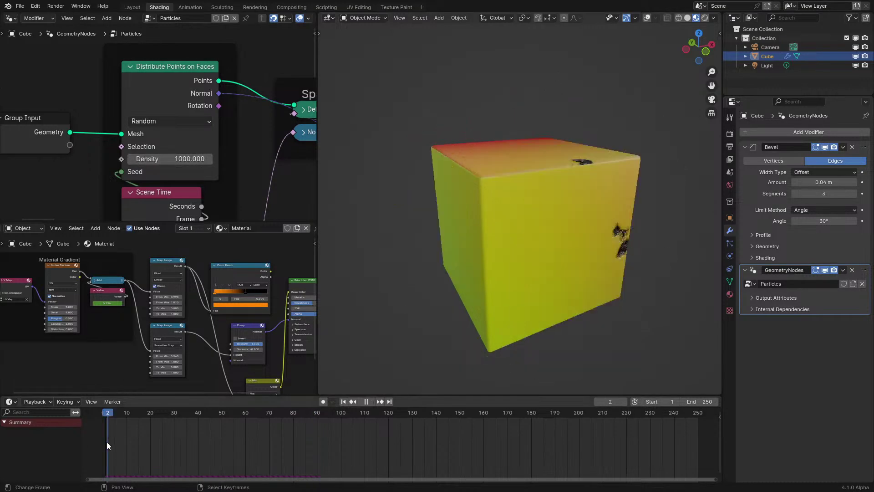
pyautogui.press('space')
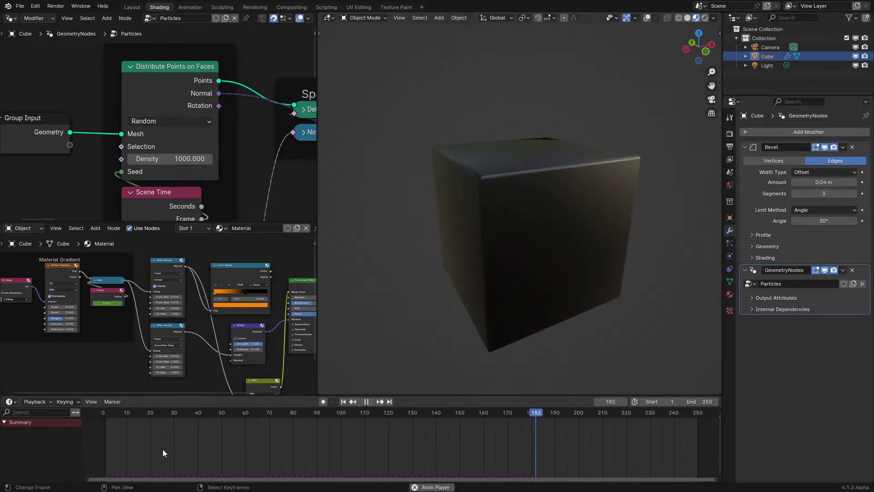
# Step: Replay the simulation from the start and examine the particles along the dissolving edges close up
pyautogui.click(99, 444)
pyautogui.moveTo(250, 165); pyautogui.dragTo(243, 101, button='middle')
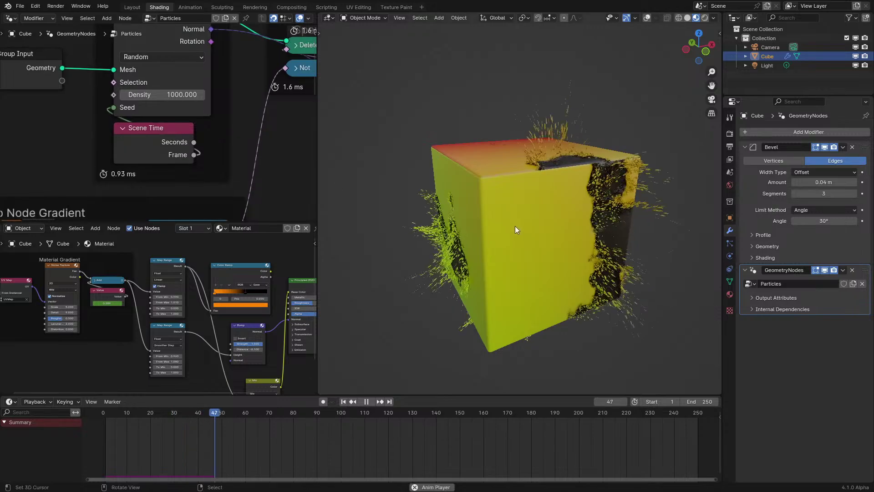
pyautogui.moveTo(515, 226); pyautogui.dragTo(523, 251, button='middle')
pyautogui.scroll(2, 522, 239)
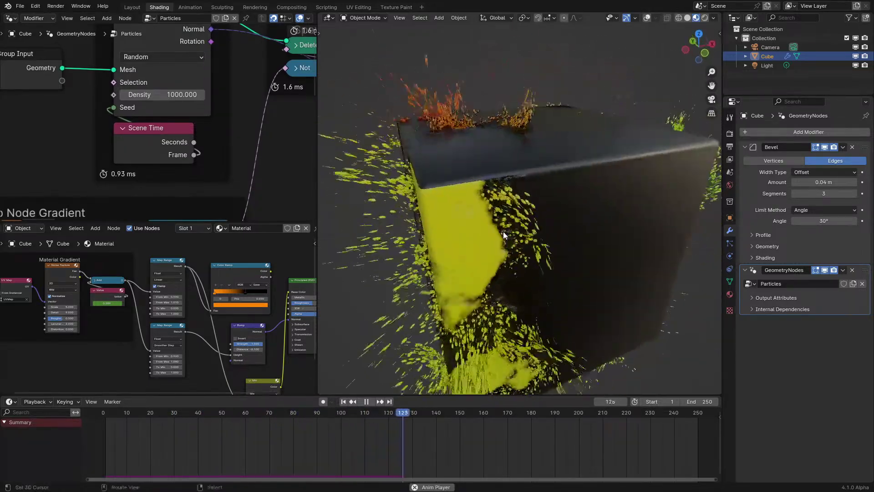
pyautogui.click(108, 444)
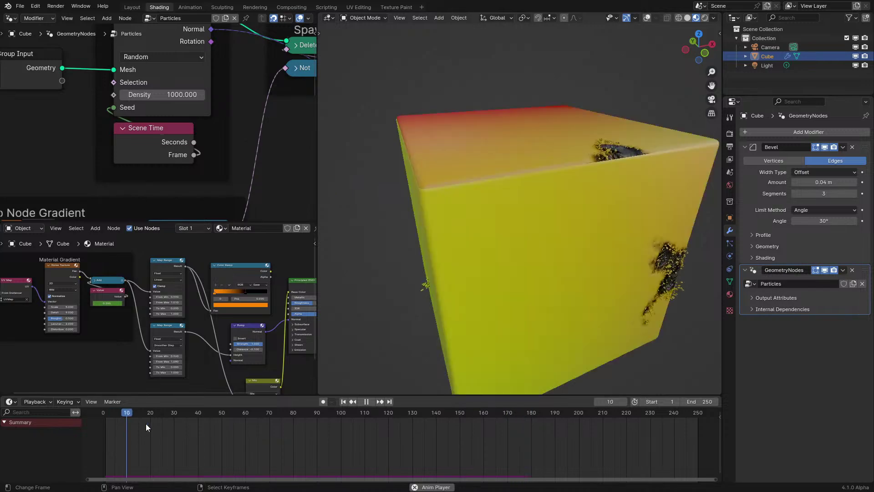
pyautogui.moveTo(471, 298); pyautogui.dragTo(471, 298, button='middle')
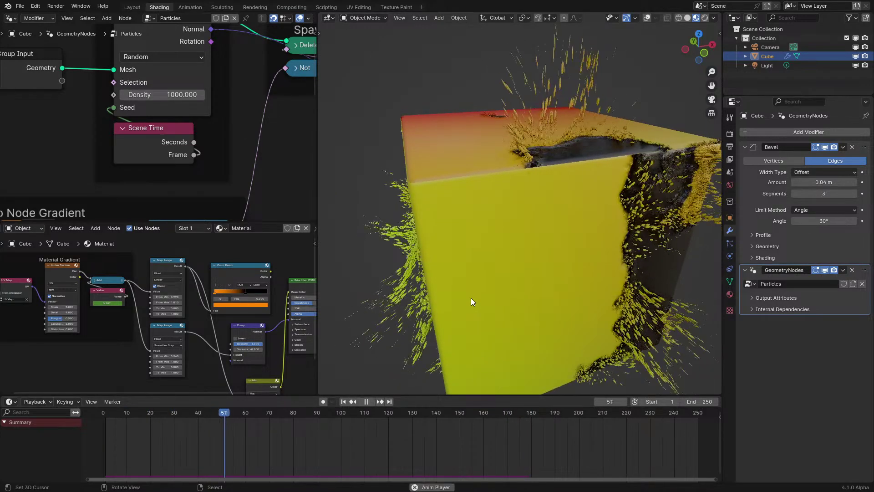
pyautogui.press('space')
pyautogui.hotkey('ctrl', 'space')
pyautogui.scroll(-10, 509, 247)
pyautogui.moveTo(509, 277); pyautogui.dragTo(120, 200, button='middle')
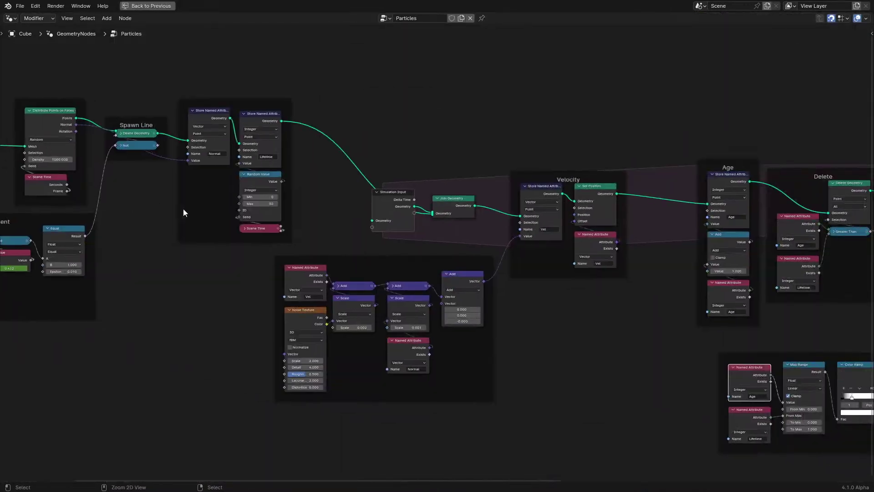
pyautogui.hotkey('ctrl', 'space')
# Step: Turn on the viewport overlays, add a mesh plane, and reset its location to the world origin
pyautogui.scroll(-5, 416, 245)
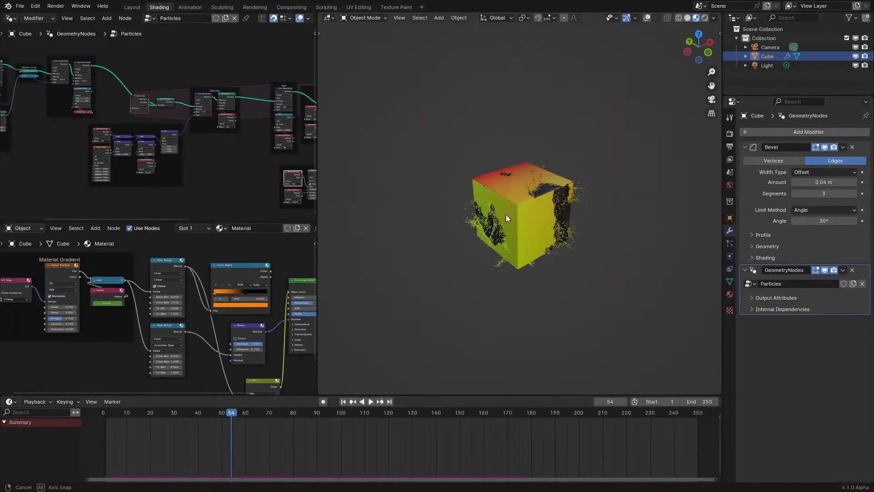
pyautogui.click(646, 18)
pyautogui.moveTo(585, 131); pyautogui.dragTo(594, 153, button='middle')
pyautogui.hotkey('shift', 'a')
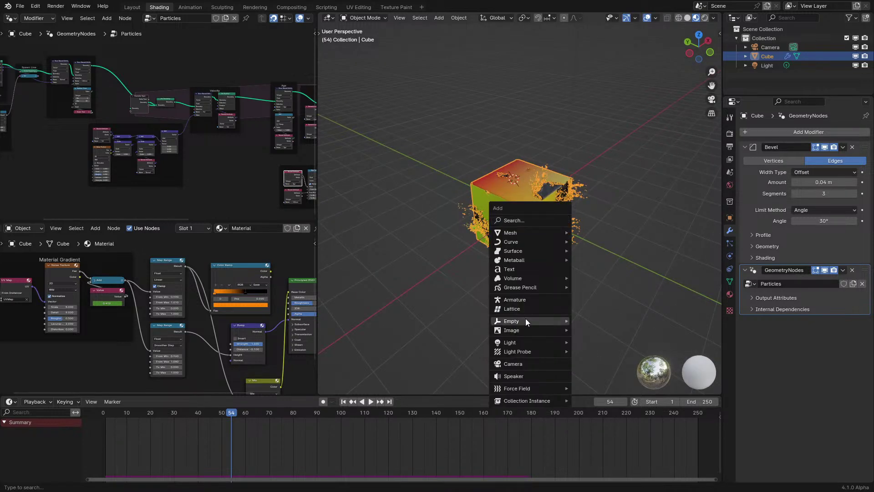
pyautogui.moveTo(554, 232)
pyautogui.click(592, 230)
pyautogui.hotkey('alt', 'g')
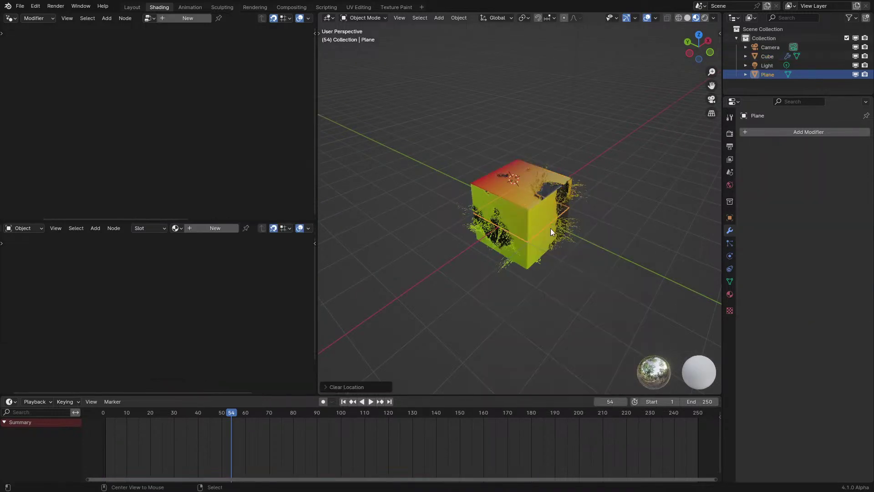
# Step: Move the plane clear of the cube to empty space beside it and enter Edit Mode on it
pyautogui.moveTo(550, 228); pyautogui.dragTo(556, 247, button='middle')
pyautogui.press('g')
pyautogui.click(661, 285)
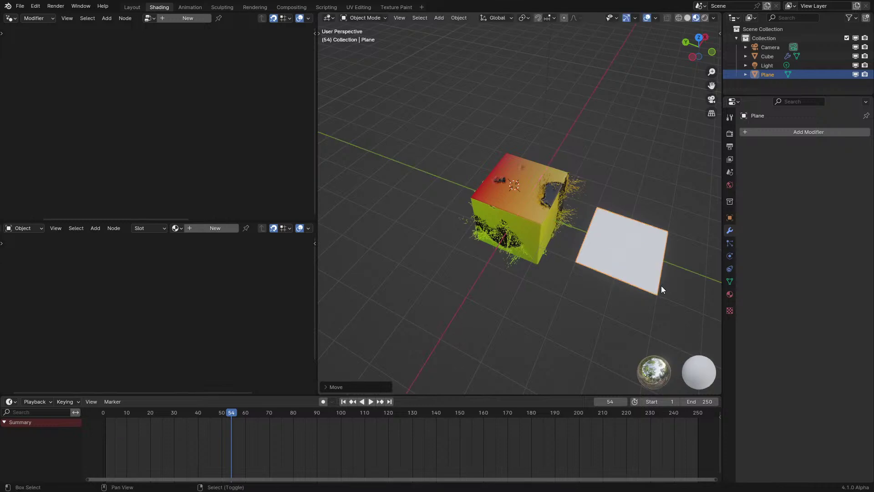
pyautogui.moveTo(660, 286); pyautogui.dragTo(531, 271, button='middle')
pyautogui.scroll(3, 533, 269)
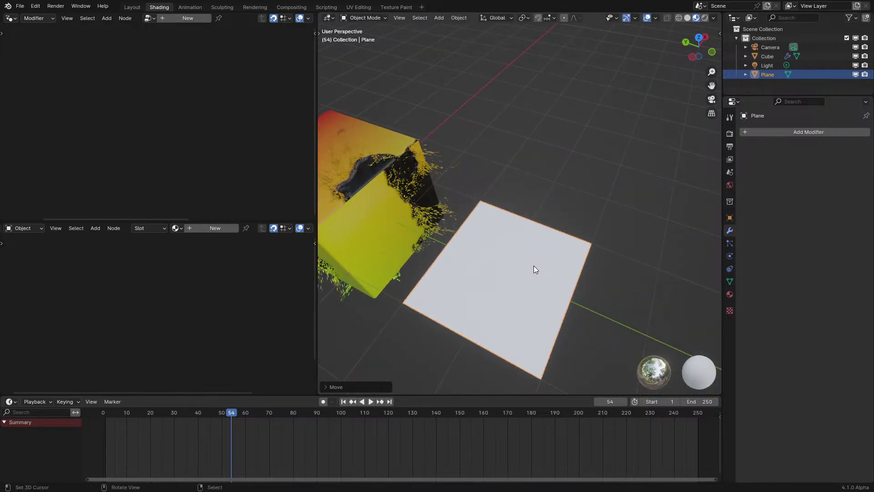
pyautogui.press('Tab')
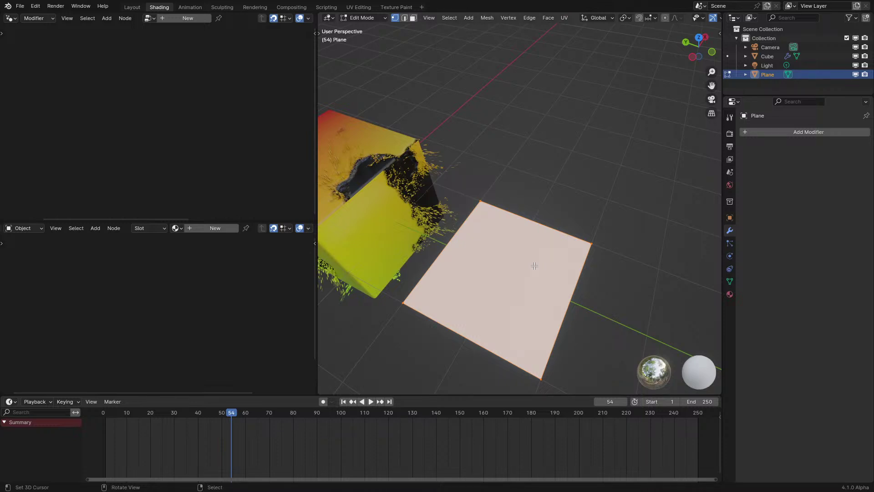
pyautogui.press('r')
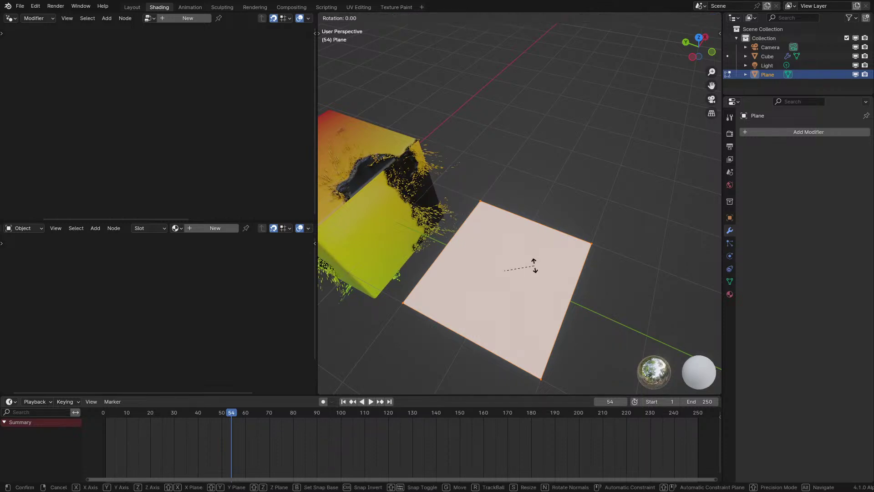
pyautogui.press('x')
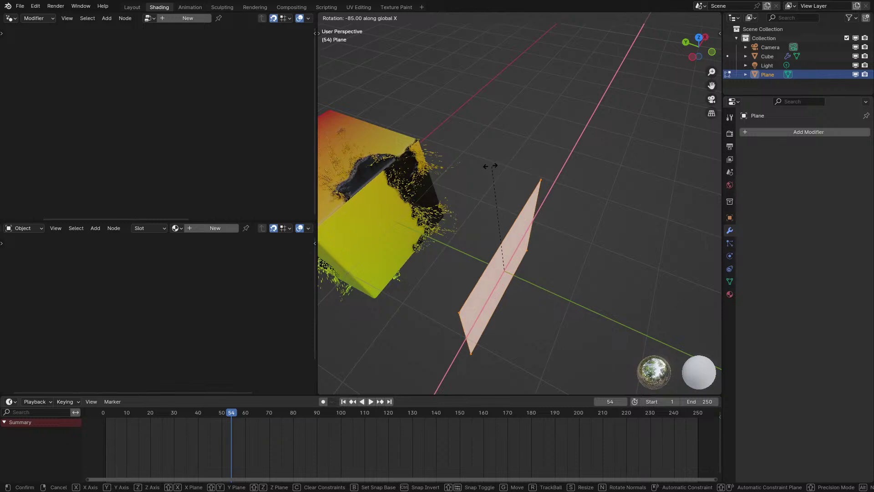
pyautogui.click(489, 166)
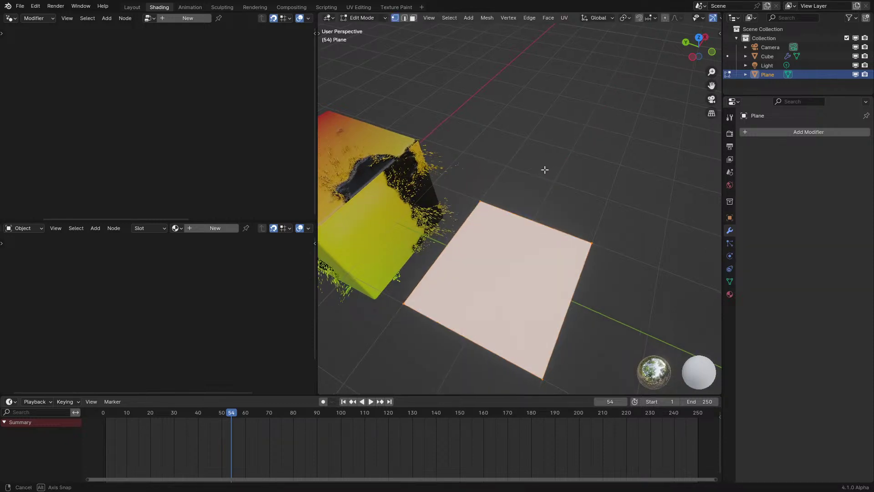
# Step: Duplicate the plane's face, rotate the copy upright about the global X axis to form crossed planes, and leave Edit Mode
pyautogui.moveTo(545, 170); pyautogui.dragTo(556, 135, button='middle')
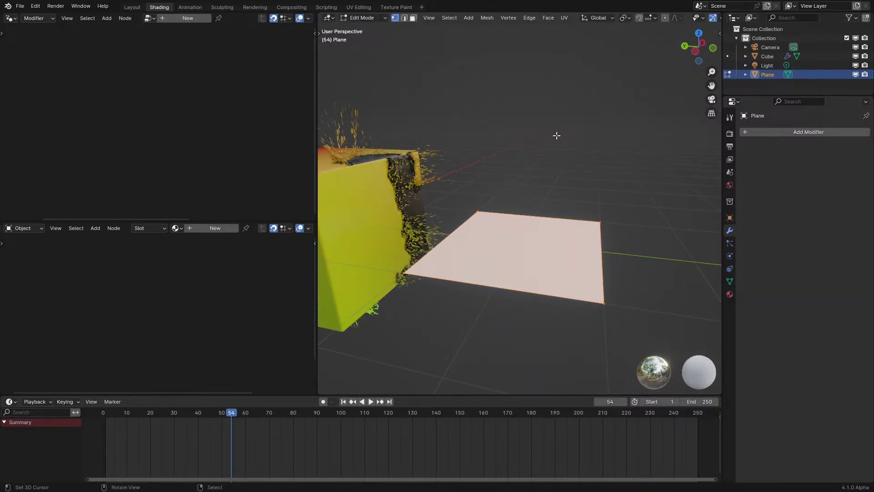
pyautogui.hotkey('shift', 'd')
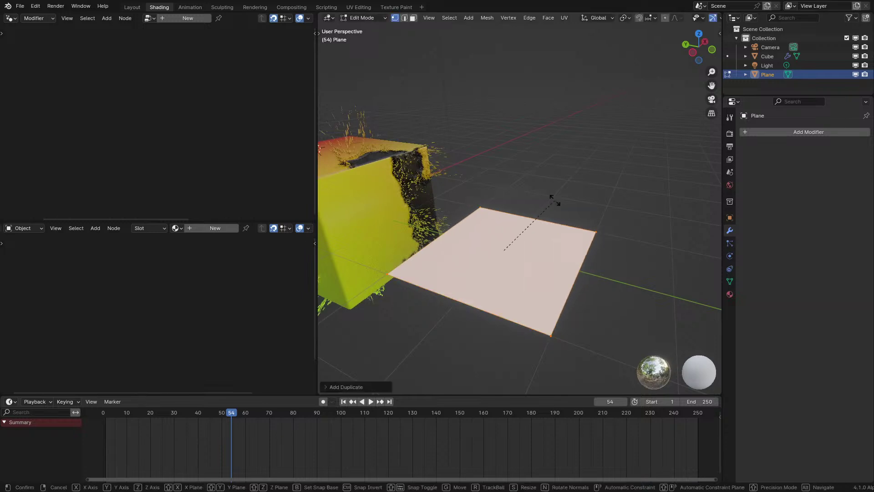
pyautogui.press('r')
pyautogui.press('x')
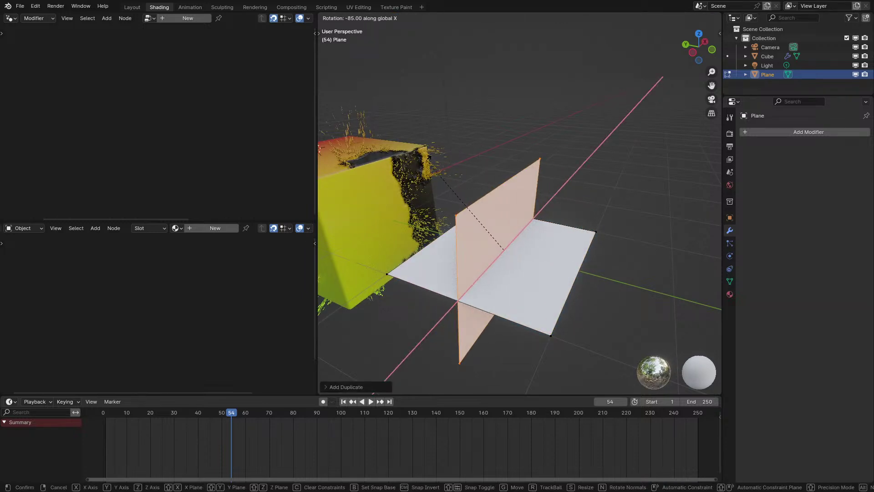
pyautogui.click(418, 167)
pyautogui.moveTo(561, 182); pyautogui.dragTo(497, 176, button='middle')
pyautogui.press('Tab')
# Step: Select the cube and add an Object Info node for the Camera object to its Particles tree, beside the instancing frame
pyautogui.click(496, 174)
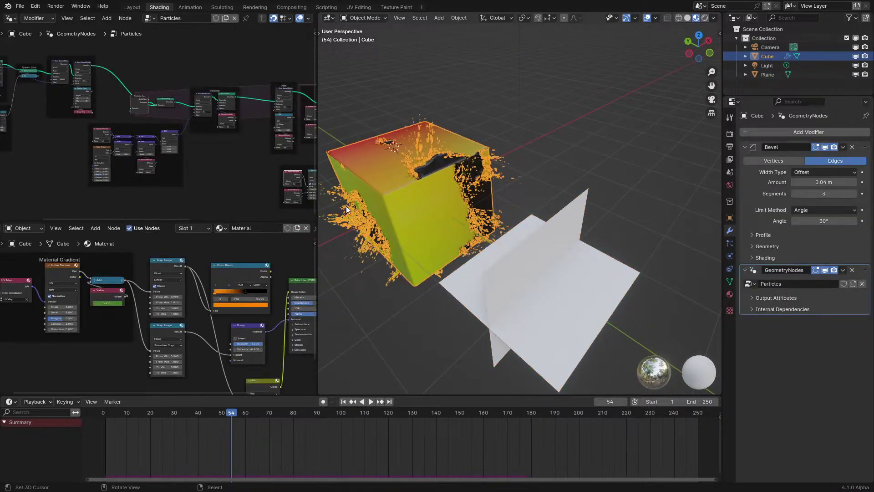
pyautogui.moveTo(210, 147)
pyautogui.mouseDown(button='middle')
pyautogui.moveTo(266, 97)
pyautogui.moveTo(203, 138)
pyautogui.mouseUp(button='middle')
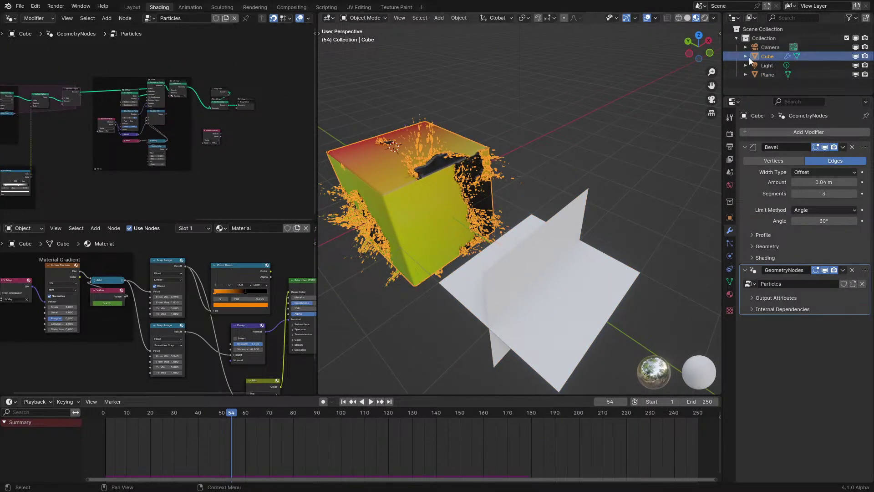
pyautogui.moveTo(763, 48); pyautogui.dragTo(143, 172)
pyautogui.scroll(2, 99, 181)
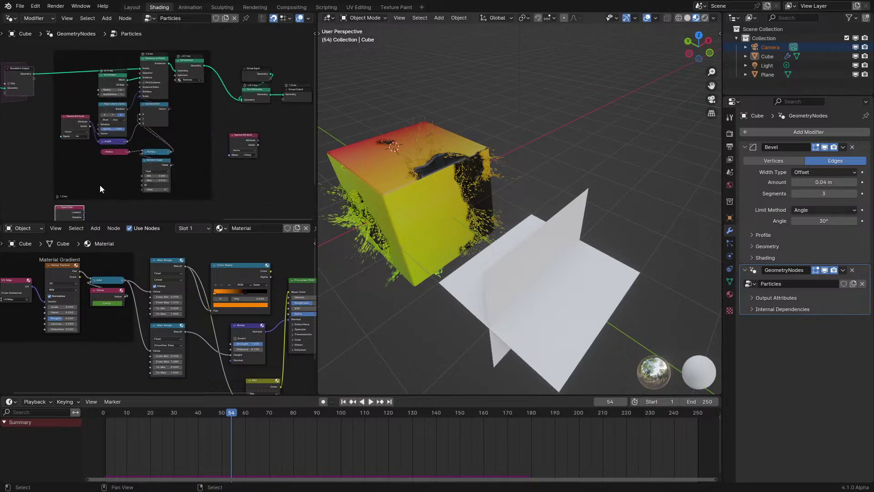
pyautogui.press('g')
pyautogui.click(44, 138)
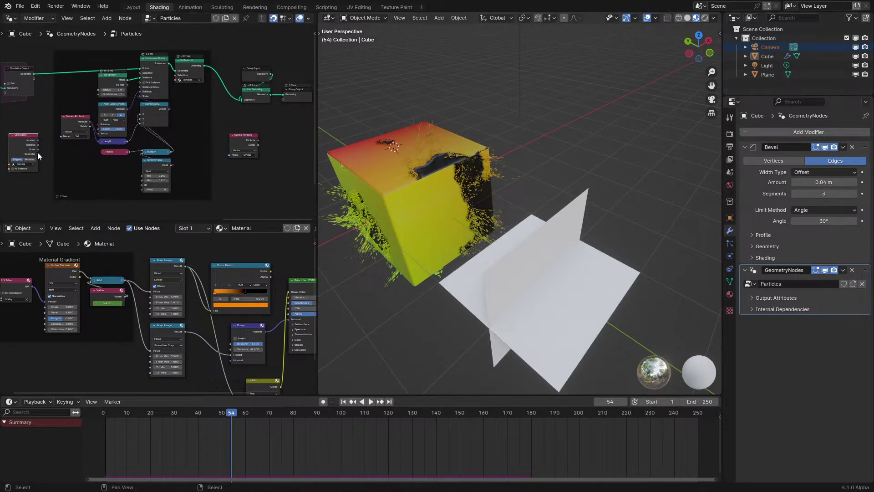
# Step: Connect the Object Info geometry to the Instance input of Instance on Points and delete the sphere primitive node
pyautogui.moveTo(37, 152); pyautogui.dragTo(138, 78)
pyautogui.click(119, 82)
pyautogui.press('x')
# Step: Replay the simulation from the start and examine the emitted instances in Wireframe shading
pyautogui.click(96, 450)
pyautogui.press('space')
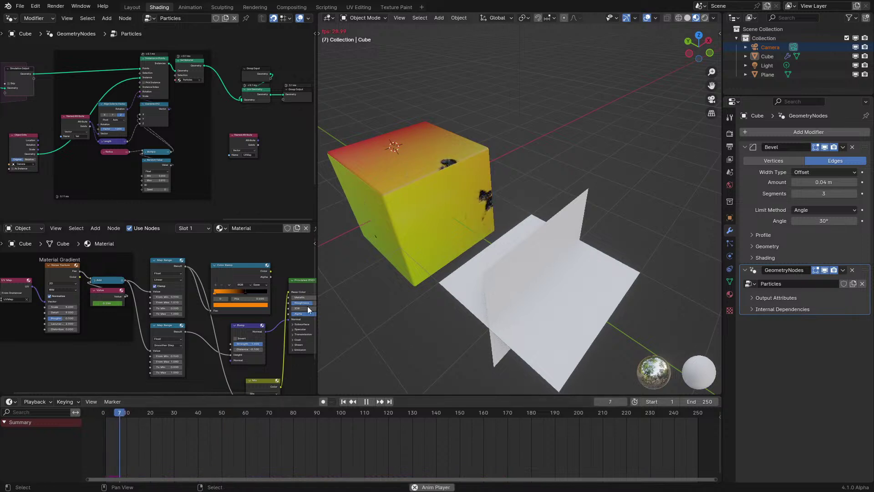
pyautogui.moveTo(461, 215)
pyautogui.mouseDown(button='middle')
pyautogui.moveTo(479, 201)
pyautogui.moveTo(533, 199)
pyautogui.mouseUp(button='middle')
pyautogui.press('space')
pyautogui.press('z')
pyautogui.moveTo(446, 219); pyautogui.dragTo(518, 217, button='middle')
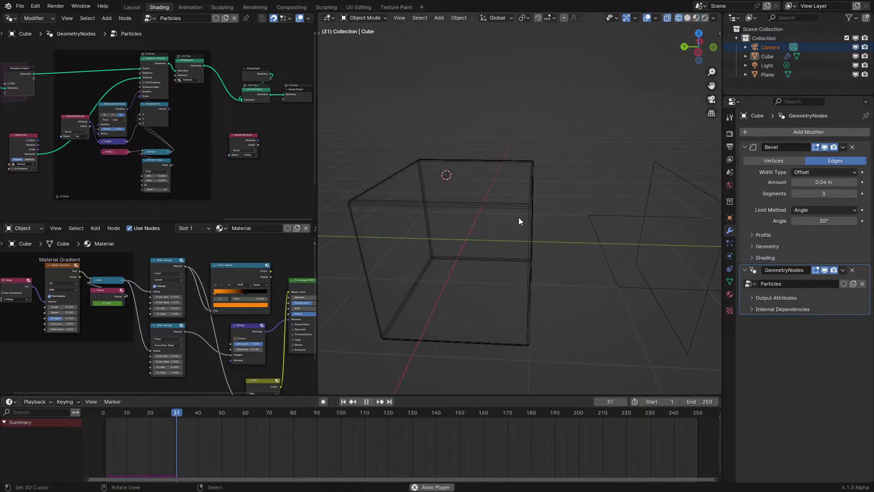
# Step: Set the Object Info node's object to the crossed Plane in the viewport
pyautogui.scroll(3, 95, 155)
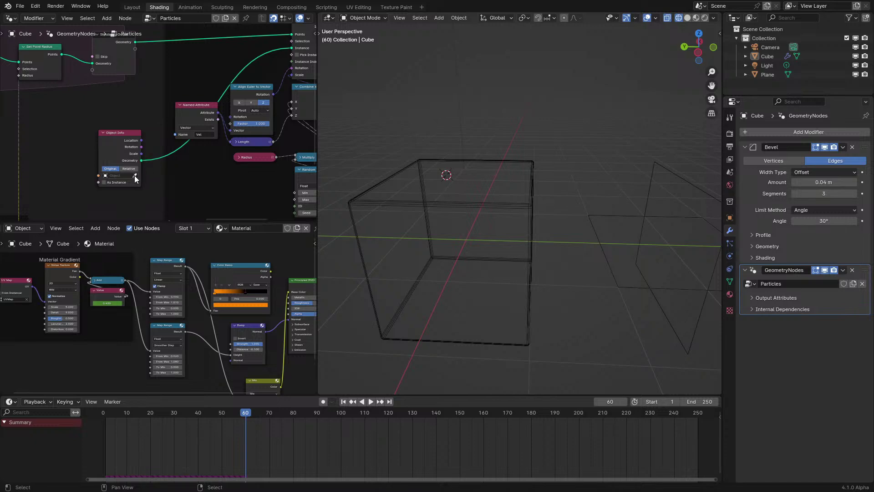
pyautogui.click(135, 176)
pyautogui.click(639, 207)
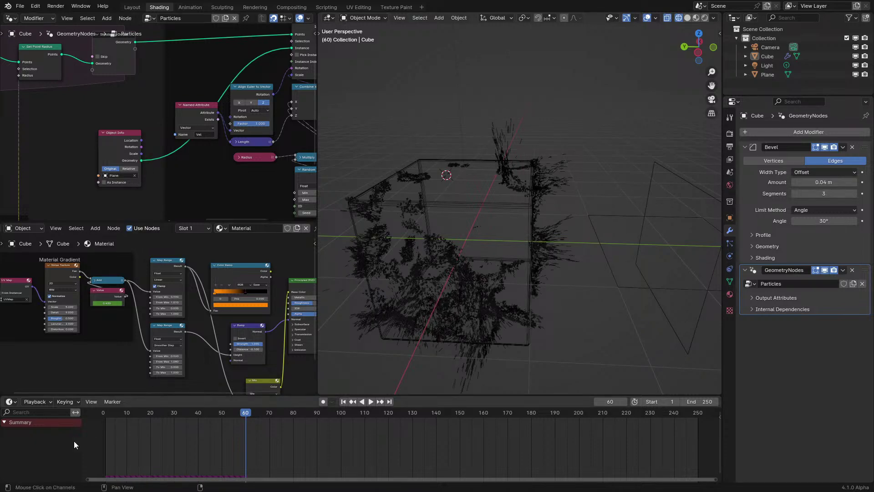
# Step: Replay the simulation in Solid shading and examine the plane instances close up at the cube's edge
pyautogui.click(95, 434)
pyautogui.press('space')
pyautogui.press('z')
pyautogui.scroll(4, 630, 158)
pyautogui.moveTo(629, 157); pyautogui.dragTo(595, 170, button='middle')
pyautogui.scroll(2, 594, 171)
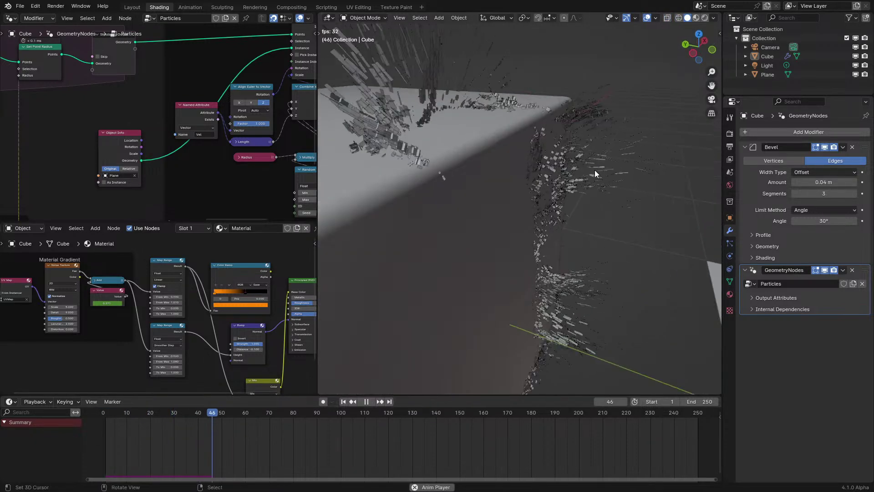
pyautogui.press('space')
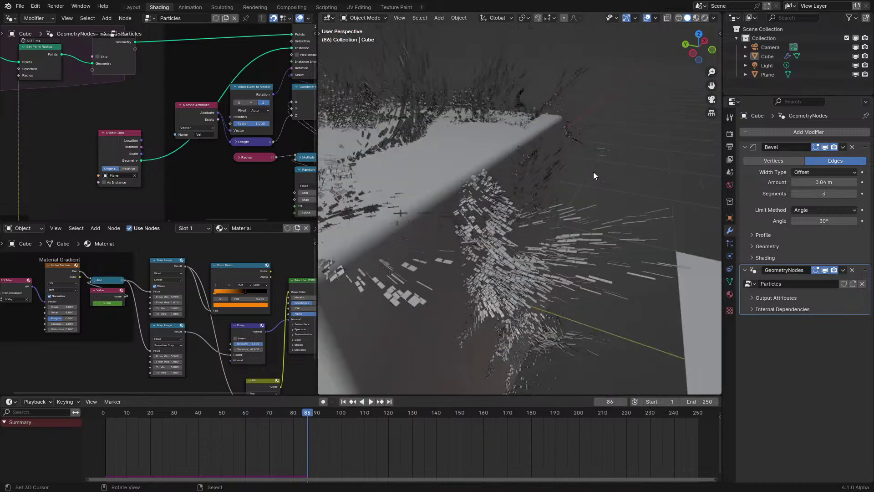
# Step: Move the Object Info node into the instancing frame, beside the Instance on Points node
pyautogui.click(131, 142)
pyautogui.moveTo(131, 141); pyautogui.dragTo(108, 195, button='middle')
pyautogui.press('g')
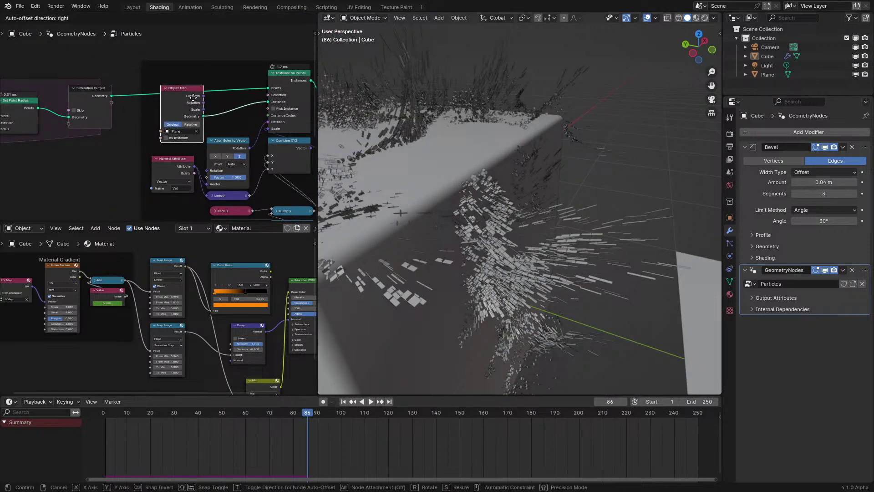
pyautogui.click(187, 103)
pyautogui.scroll(-3, 209, 129)
pyautogui.moveTo(237, 146); pyautogui.dragTo(131, 155, button='middle')
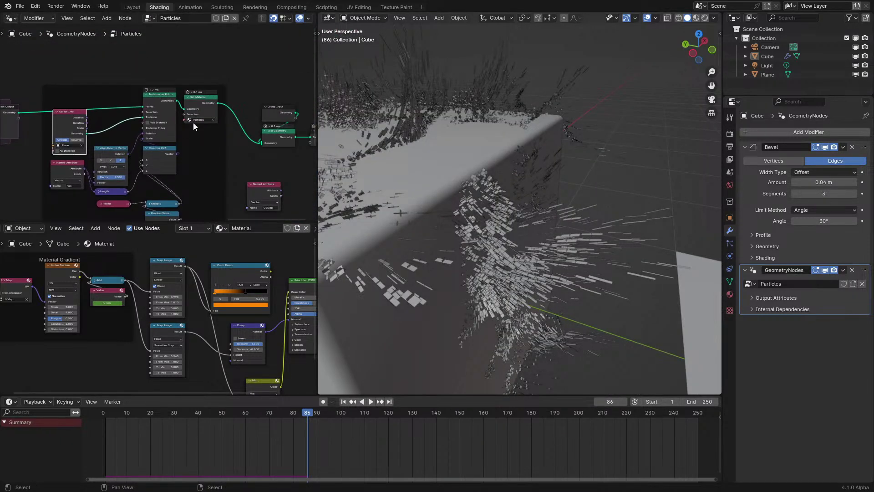
# Step: Delete the Set Material node and connect the Instances output of Instance on Points directly to Join Geometry
pyautogui.click(204, 97)
pyautogui.press('x')
pyautogui.moveTo(181, 102); pyautogui.dragTo(255, 147)
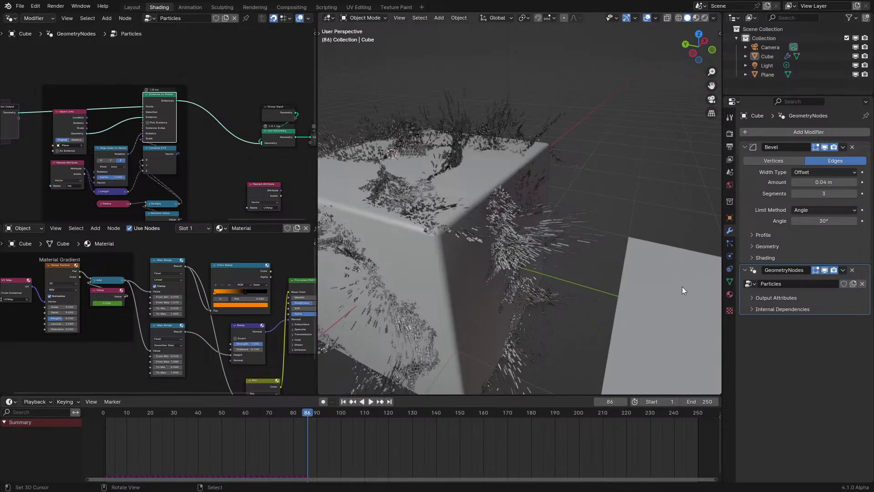
# Step: Set the Max of the Random Value node feeding the instance scale to 0.02
pyautogui.moveTo(196, 164); pyautogui.dragTo(185, 123, button='middle')
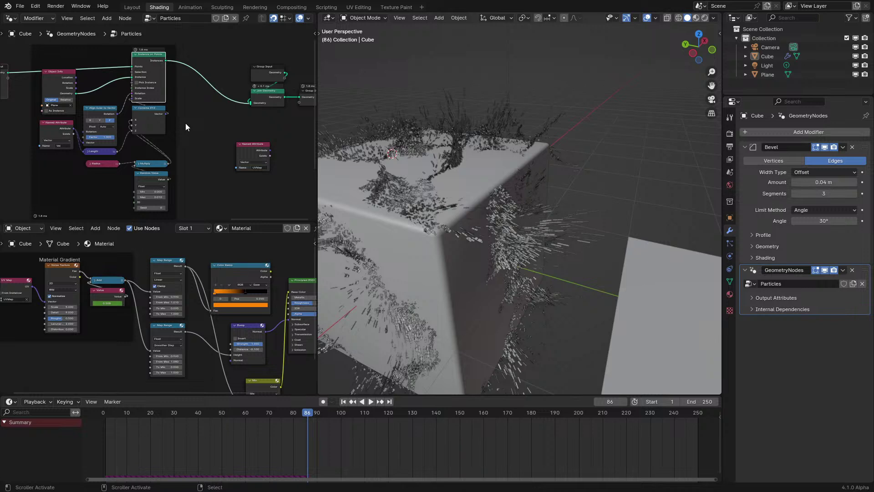
pyautogui.click(257, 149)
pyautogui.write('0.0')
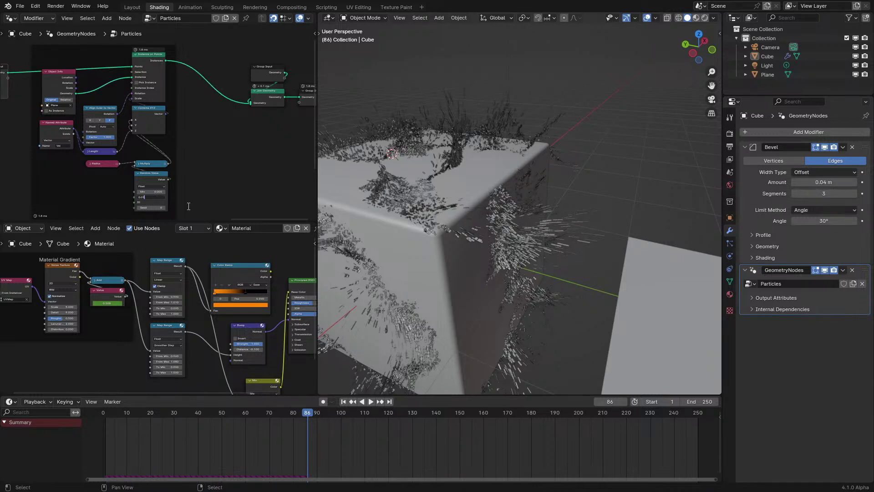
pyautogui.write('2')
pyautogui.press('Return')
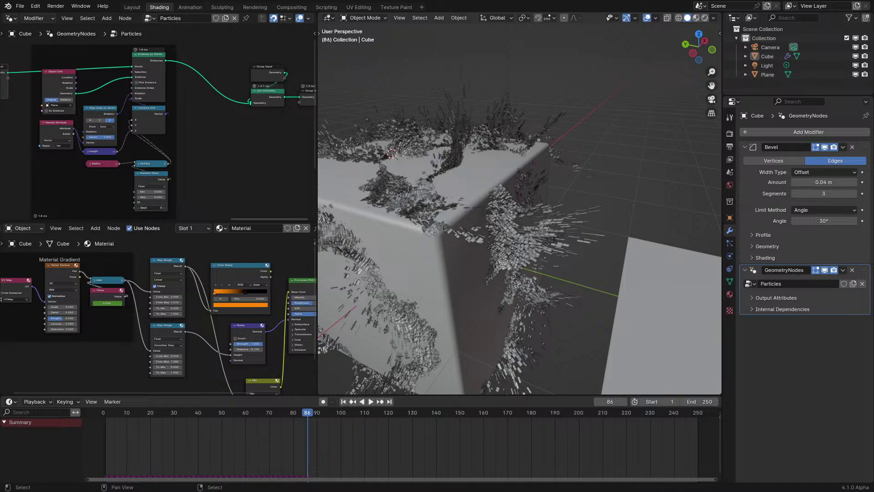
# Step: Replay the simulation from the start and examine the size and orientation of the enlarged instances
pyautogui.hotkey('shift', 'Left')
pyautogui.press('space')
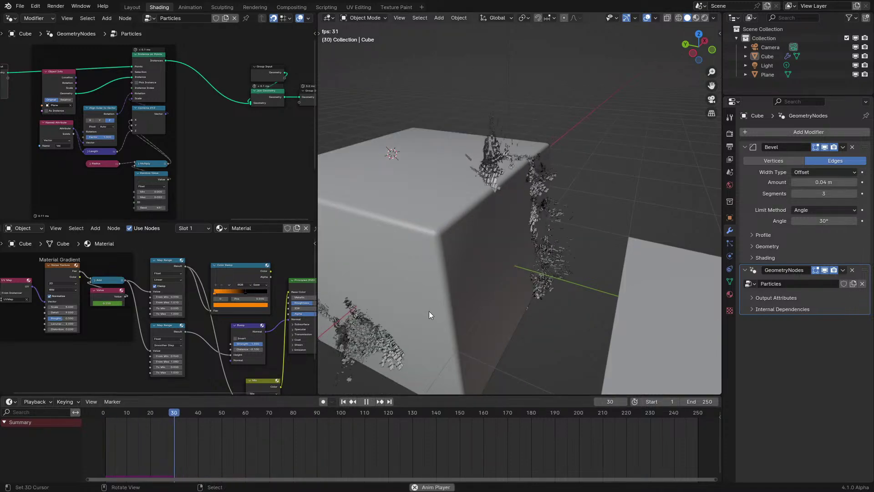
pyautogui.moveTo(484, 299); pyautogui.dragTo(558, 285, button='middle')
pyautogui.press('space')
pyautogui.scroll(-8, 574, 277)
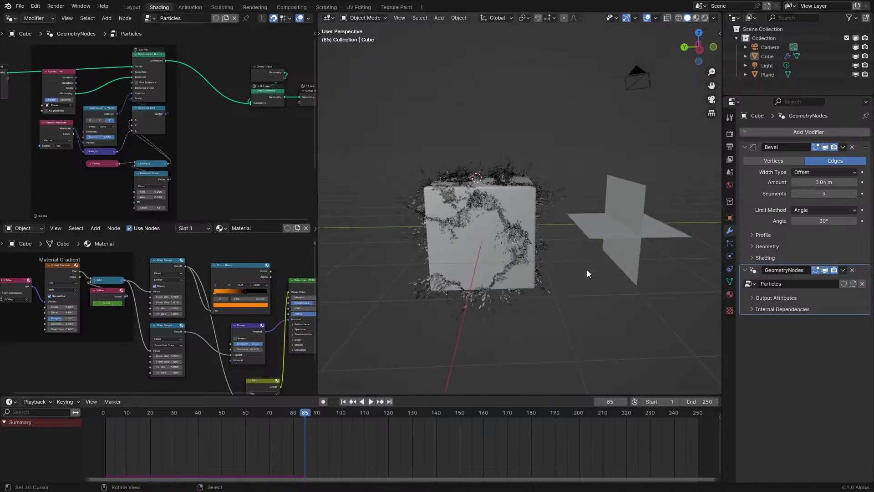
# Step: Rotate the crossed planes' mesh 90 degrees about the global X axis in Edit Mode and return to Object Mode
pyautogui.click(633, 219)
pyautogui.write('rx')
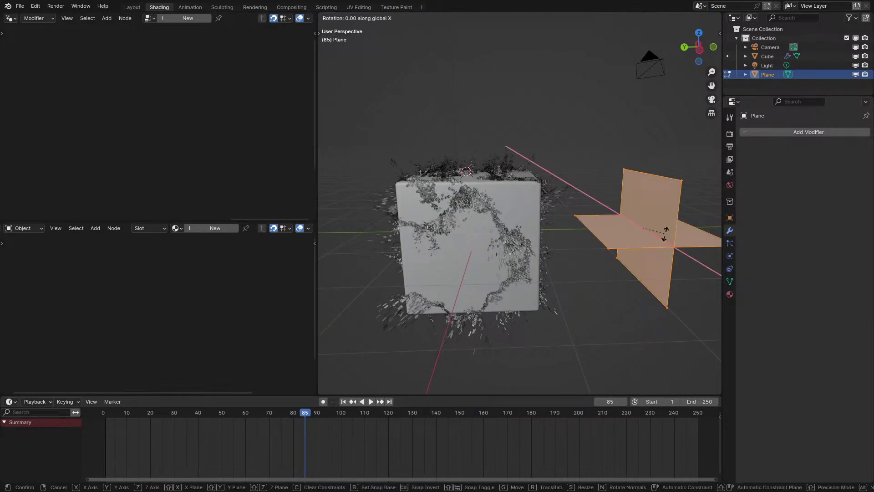
pyautogui.write('90')
pyautogui.press('Return')
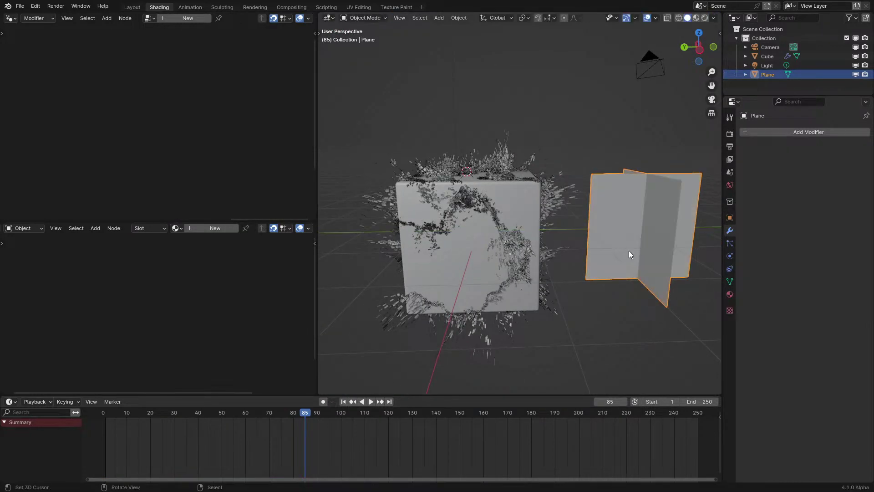
# Step: Replay the simulation and examine how the rotated plane instances align with the particle directions
pyautogui.click(108, 438)
pyautogui.press('space')
pyautogui.scroll(4, 483, 228)
pyautogui.moveTo(592, 201); pyautogui.dragTo(574, 218, button='middle')
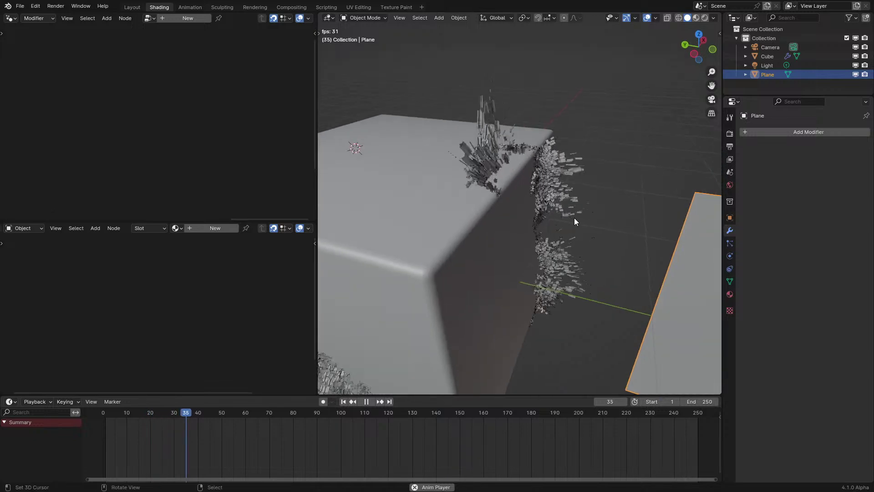
pyautogui.press('space')
# Step: Inspect the instances in Wireframe, switch the viewport to Material Preview shading and play the simulation briefly
pyautogui.hotkey('shift', 'z')
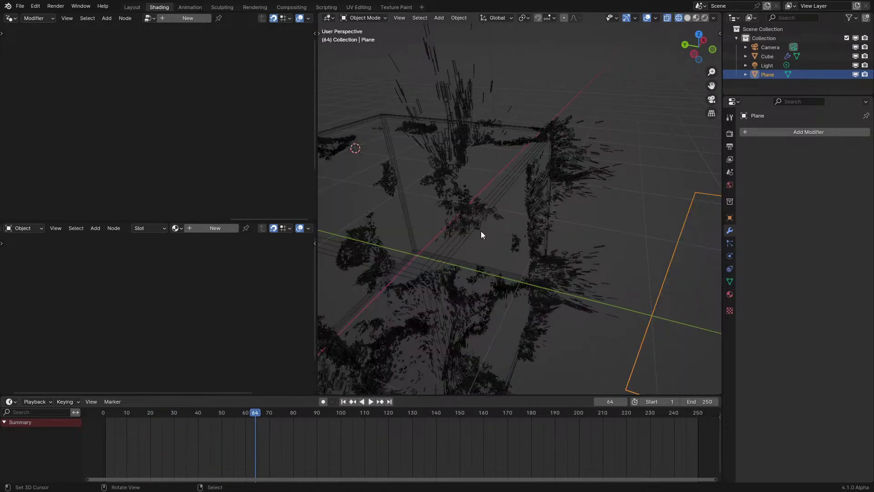
pyautogui.scroll(-5, 480, 230)
pyautogui.press('z')
pyautogui.scroll(6, 567, 255)
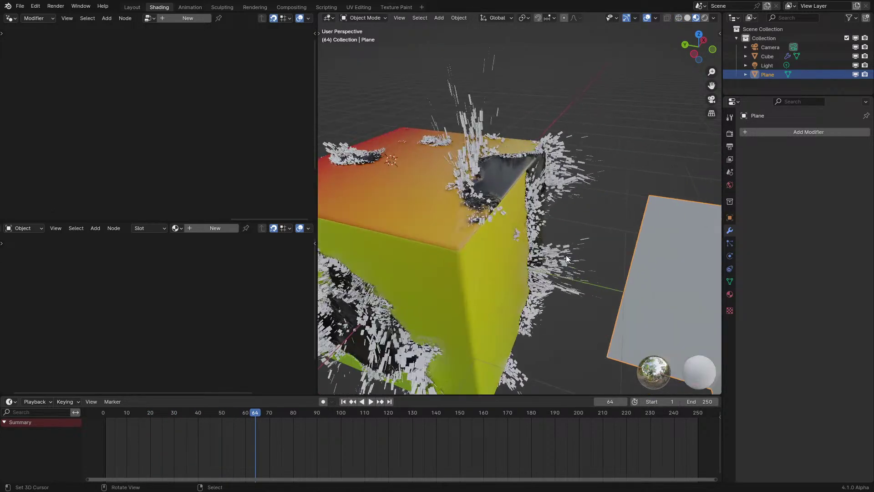
pyautogui.moveTo(566, 254); pyautogui.dragTo(557, 261, button='middle')
pyautogui.press('space')
pyautogui.press('space')
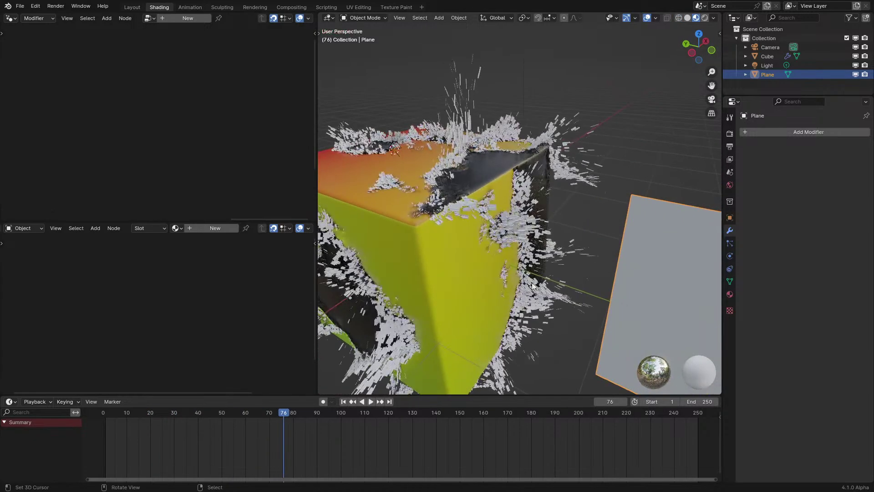
# Step: Assign the existing Particles material to the crossed Plane object
pyautogui.click(730, 294)
pyautogui.click(747, 170)
pyautogui.click(765, 193)
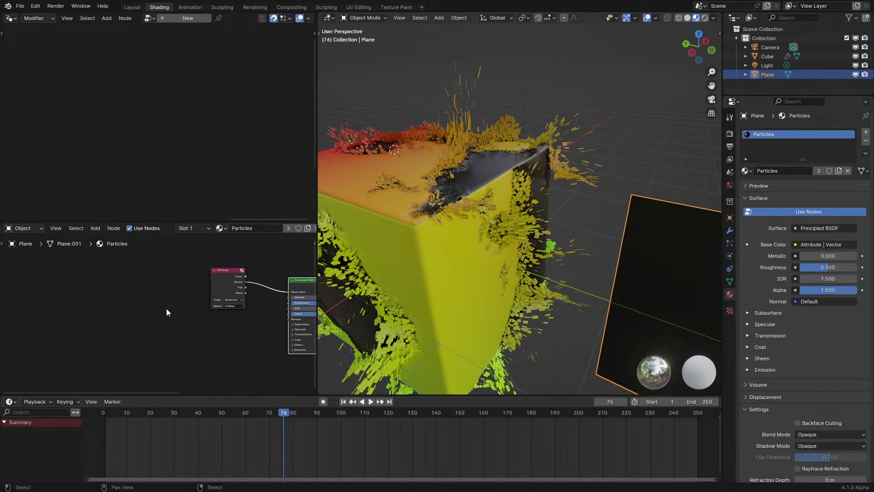
# Step: Add a UV Map node to the Particles material and set it to UVMap
pyautogui.scroll(3, 157, 296)
pyautogui.hotkey('shift', 'a')
pyautogui.click(138, 290)
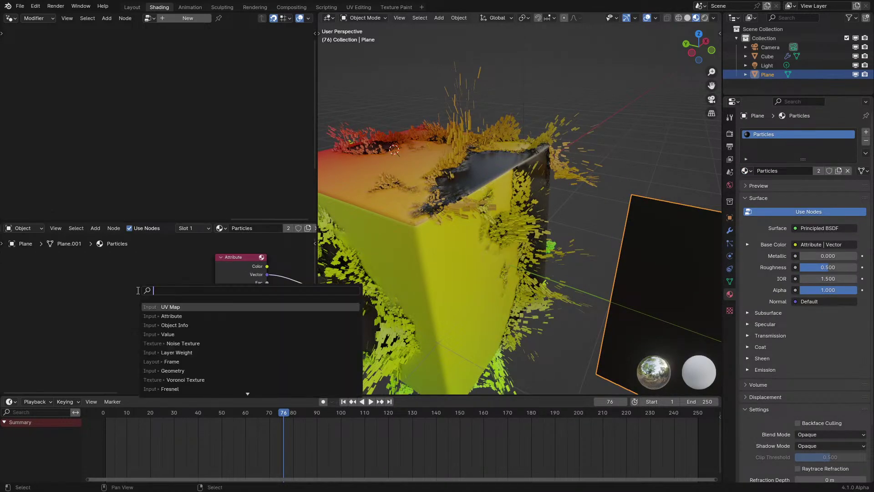
pyautogui.write('u')
pyautogui.click(190, 305)
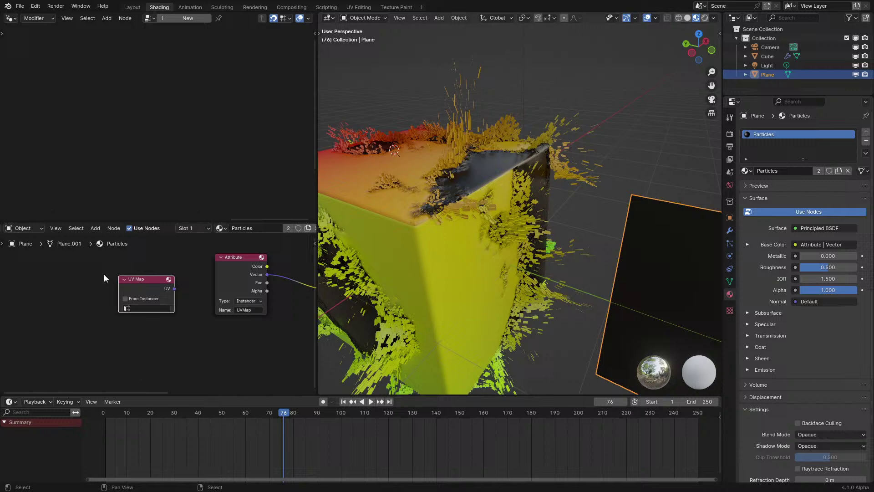
pyautogui.click(149, 309)
pyautogui.click(145, 318)
# Step: Move the Attribute node out of the way and preview the UV Map node's output on the surface
pyautogui.moveTo(236, 291); pyautogui.dragTo(127, 381)
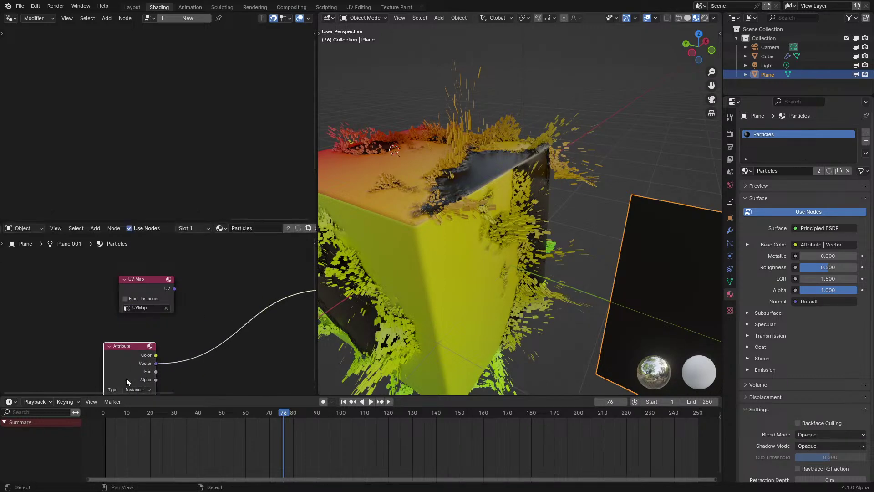
pyautogui.rightClick(137, 306)
pyautogui.keyDown('ctrl'); pyautogui.keyDown('shift'); pyautogui.click(134, 284); pyautogui.keyUp('shift'); pyautogui.keyUp('ctrl')
pyautogui.moveTo(140, 293); pyautogui.dragTo(188, 336, button='middle')
pyautogui.moveTo(188, 337); pyautogui.dragTo(16, 292)
pyautogui.moveTo(542, 293); pyautogui.dragTo(523, 296, button='middle')
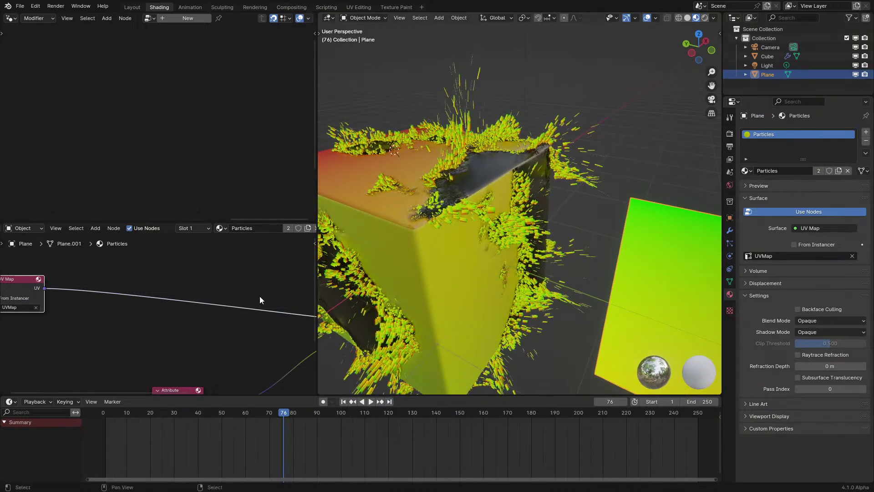
# Step: Rename the Plane mesh's UV map to UVMap P
pyautogui.click(729, 282)
pyautogui.click(780, 271)
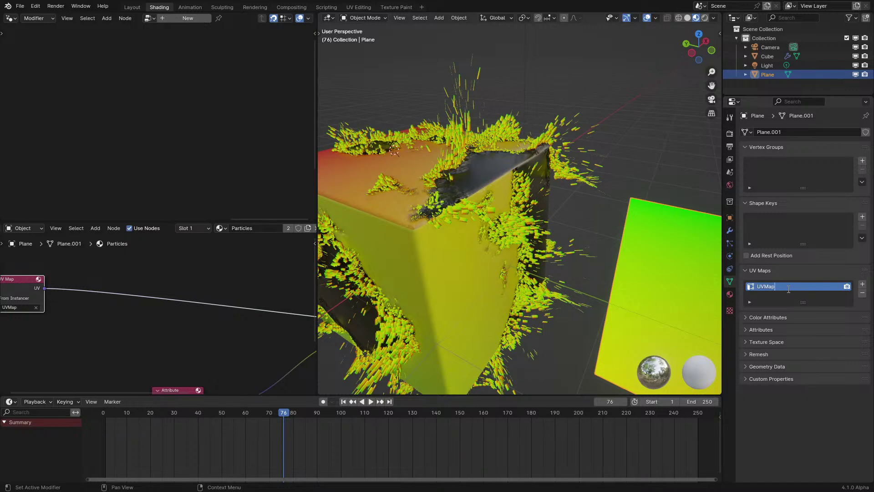
pyautogui.write('P')
pyautogui.press('Return')
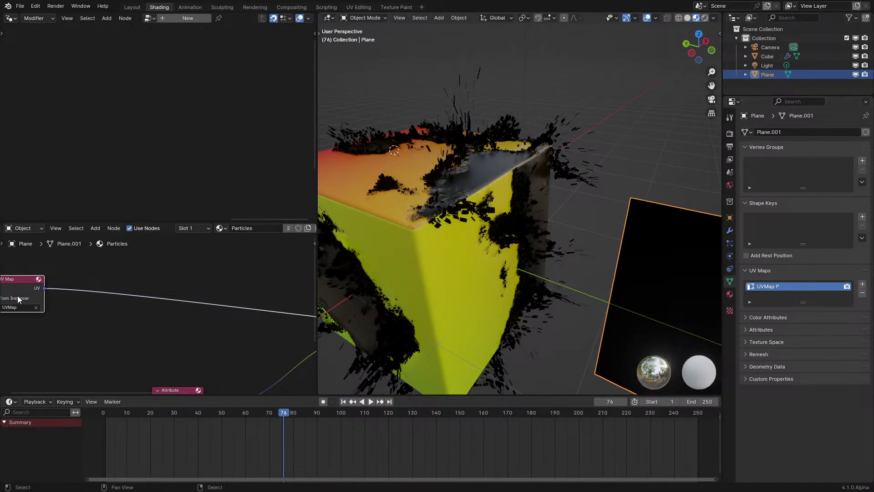
# Step: Switch the UV Map node in the Particles material to UVMap P
pyautogui.moveTo(17, 299); pyautogui.dragTo(6, 266, button='middle')
pyautogui.click(209, 280)
pyautogui.click(208, 291)
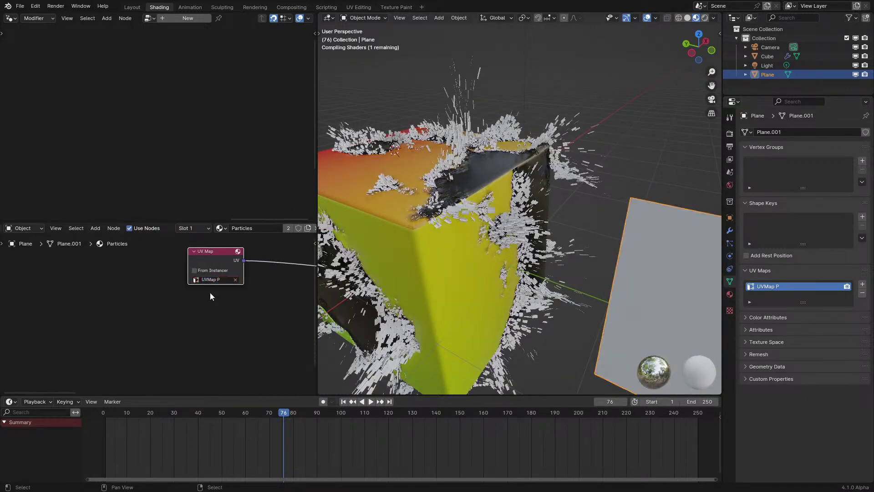
pyautogui.moveTo(210, 293); pyautogui.dragTo(127, 358, button='middle')
pyautogui.scroll(4, 141, 355)
pyautogui.scroll(2, 523, 282)
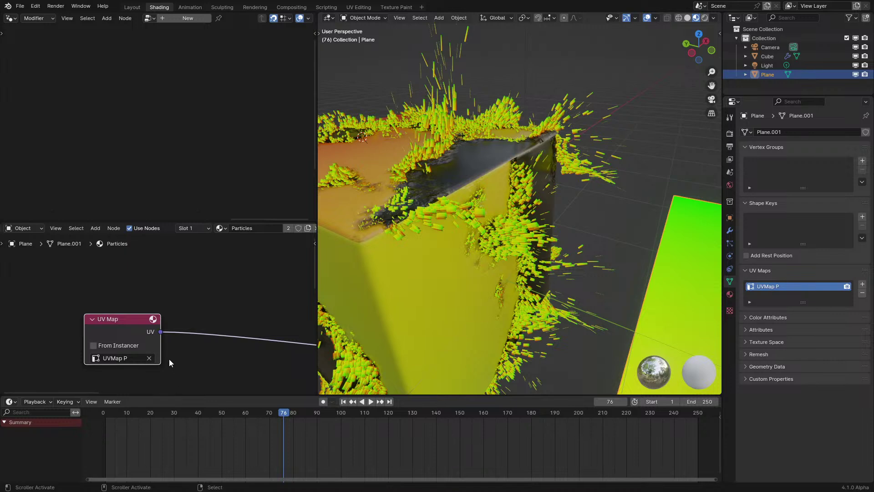
# Step: Replay the simulation from the start and examine the UV colours on the particles
pyautogui.hotkey('shift', 'Left')
pyautogui.press('space')
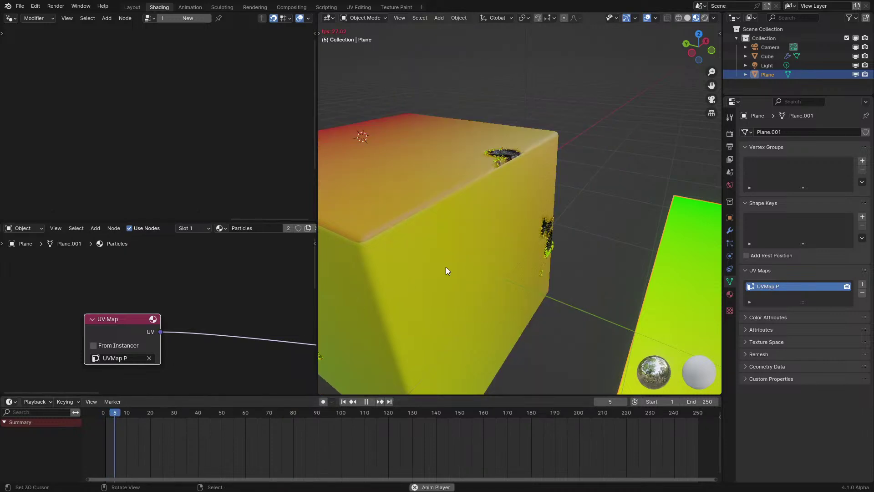
pyautogui.press('space')
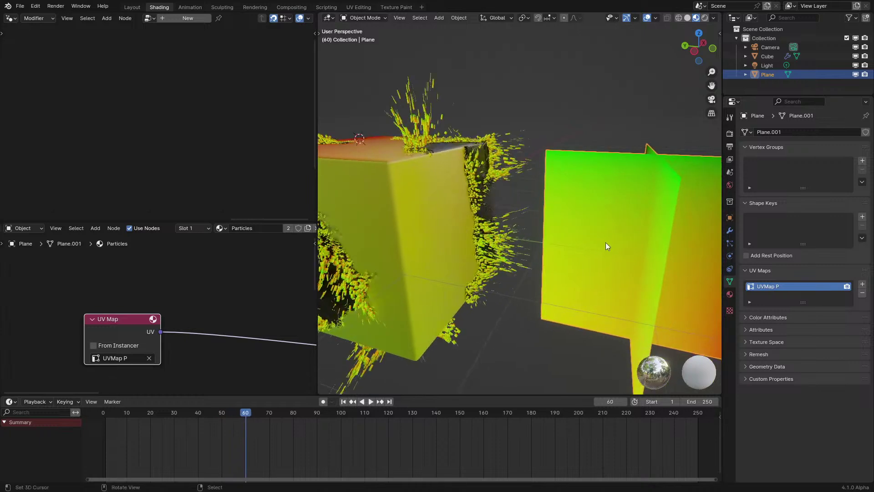
# Step: Flip the crossed planes' mesh 180 degrees about the global X axis in Edit Mode and return to Object Mode
pyautogui.moveTo(605, 242); pyautogui.dragTo(570, 226, button='middle')
pyautogui.scroll(-3, 571, 227)
pyautogui.press('Tab')
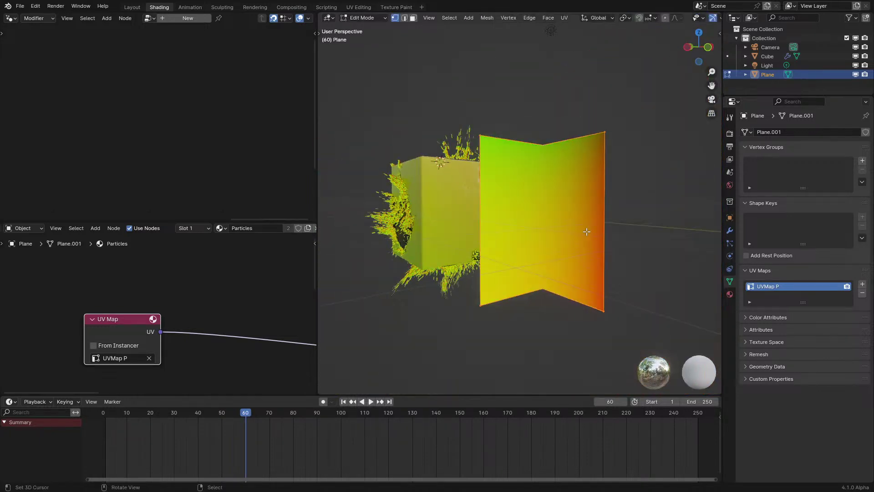
pyautogui.write('rx')
pyautogui.write('180')
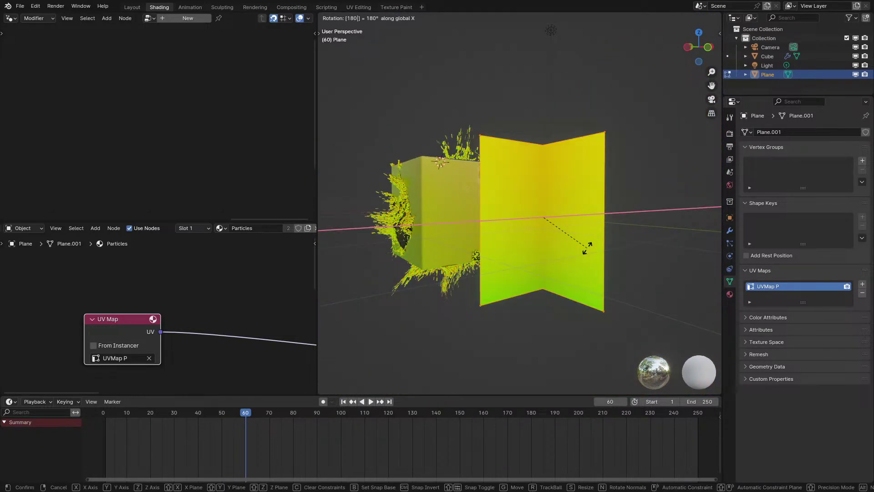
pyautogui.press('Return')
pyautogui.moveTo(587, 248); pyautogui.dragTo(456, 219, button='middle')
pyautogui.press('Tab')
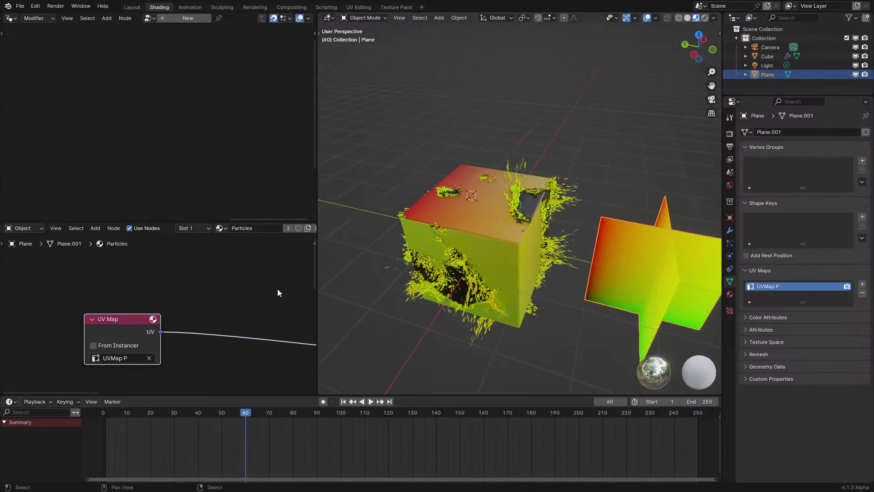
# Step: Insert a Noise Texture node after the UV Map node, set it to 2D and make room between them
pyautogui.moveTo(211, 317); pyautogui.dragTo(122, 281, button='middle')
pyautogui.press('q')
pyautogui.click(122, 280)
pyautogui.click(166, 313)
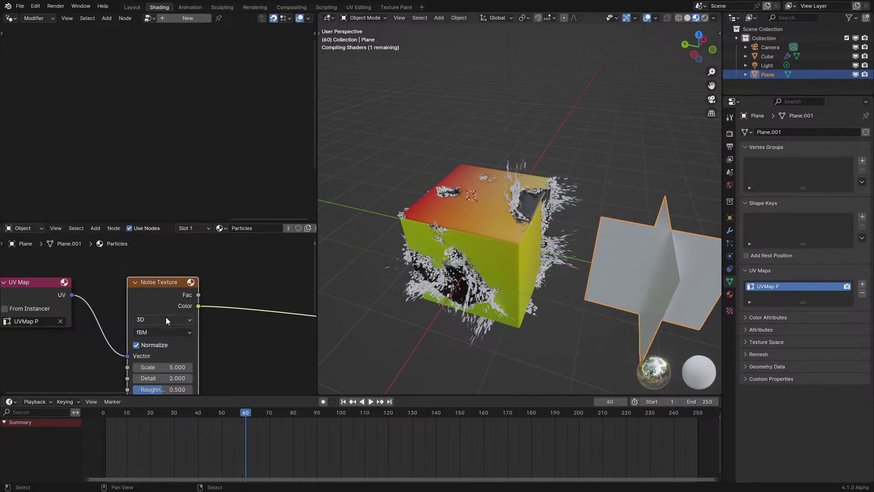
pyautogui.click(166, 318)
pyautogui.click(165, 355)
pyautogui.moveTo(167, 286); pyautogui.dragTo(217, 245)
# Step: Insert a Vector Math node set to Multiply between the UV Map and Noise Texture nodes
pyautogui.press('q')
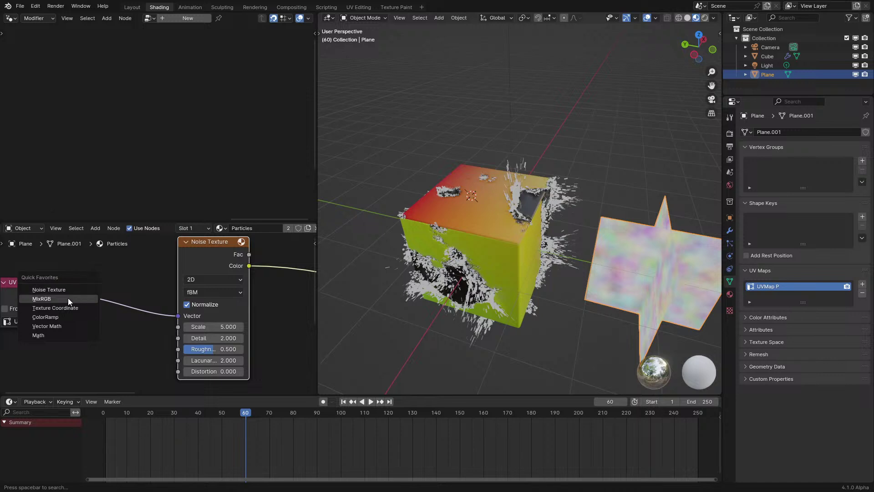
pyautogui.click(66, 326)
pyautogui.click(132, 296)
pyautogui.click(149, 310)
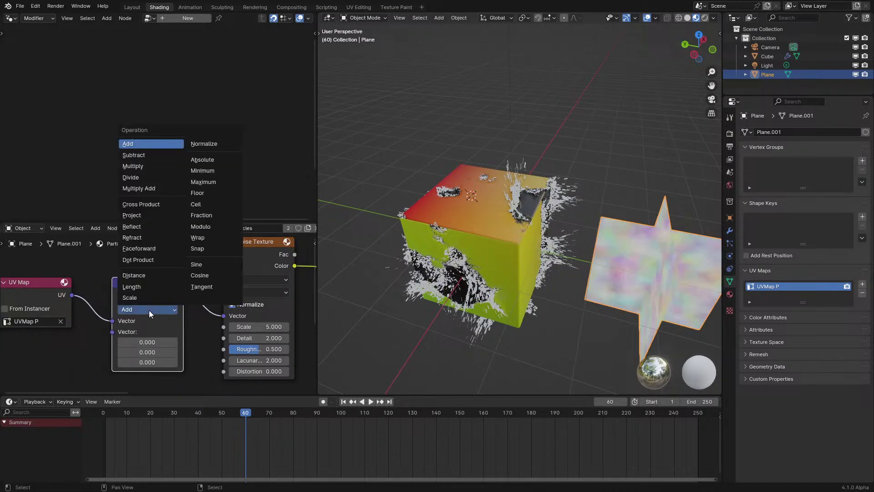
pyautogui.press('m')
# Step: Set the Multiply node's vector to 0.5, 1 and 1
pyautogui.moveTo(146, 342); pyautogui.dragTo(146, 361)
pyautogui.write('1')
pyautogui.press('Return')
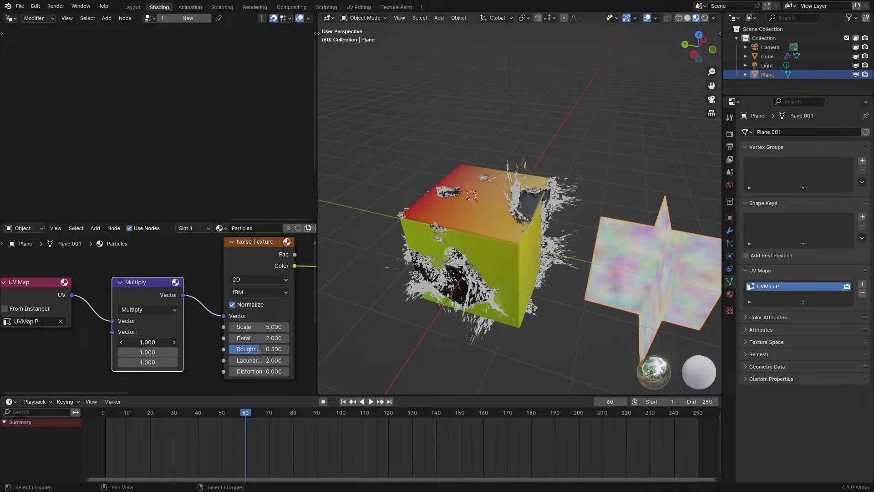
pyautogui.moveTo(145, 342); pyautogui.dragTo(117, 343)
pyautogui.click(144, 345)
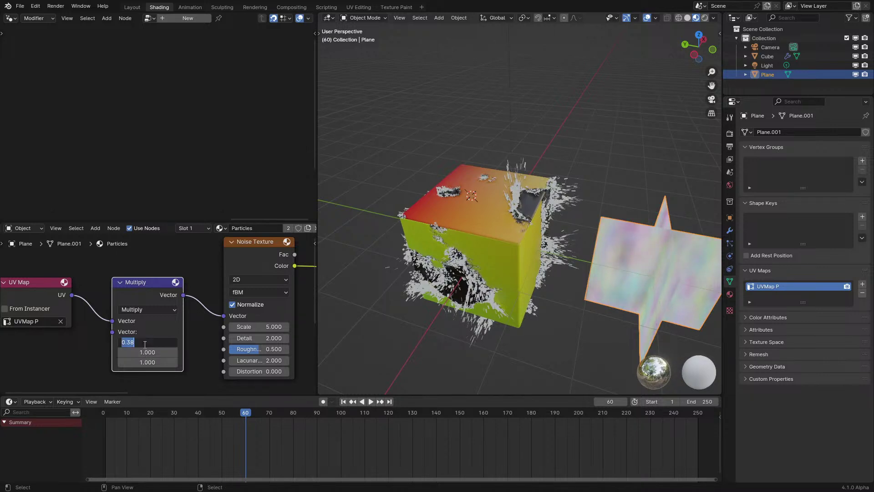
pyautogui.press('Return')
# Step: Replay the simulation from the start and examine the stretched noise on the particles up close
pyautogui.click(103, 413)
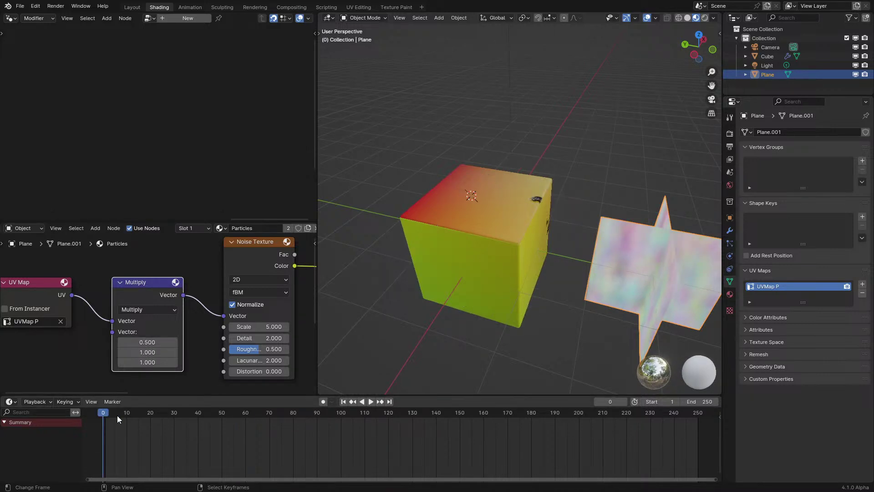
pyautogui.press('space')
pyautogui.scroll(5, 565, 216)
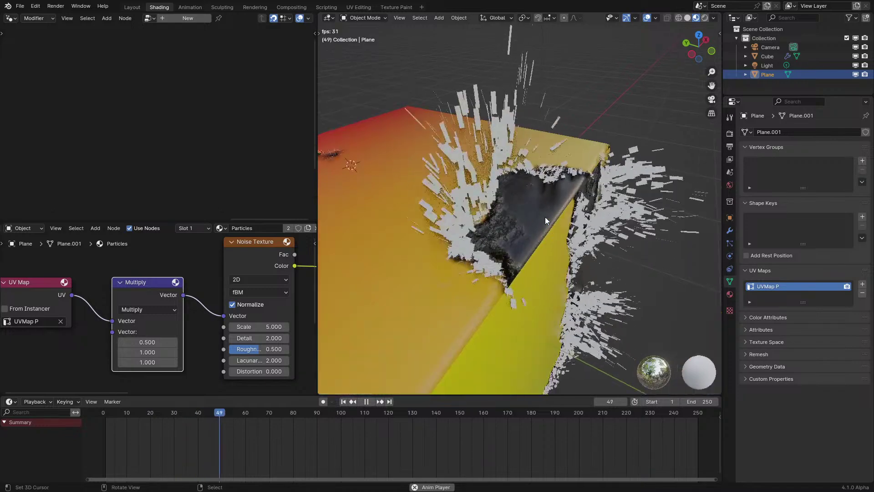
pyautogui.scroll(4, 545, 217)
pyautogui.press('space')
pyautogui.moveTo(520, 211); pyautogui.dragTo(528, 204, button='middle')
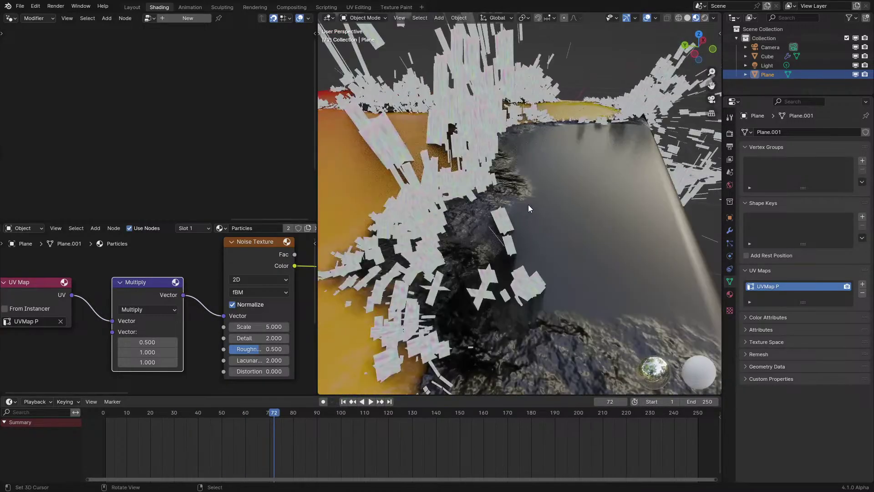
# Step: Add an Object Info node and place it below the UV Map node
pyautogui.scroll(-3, 232, 285)
pyautogui.moveTo(129, 288); pyautogui.dragTo(146, 291)
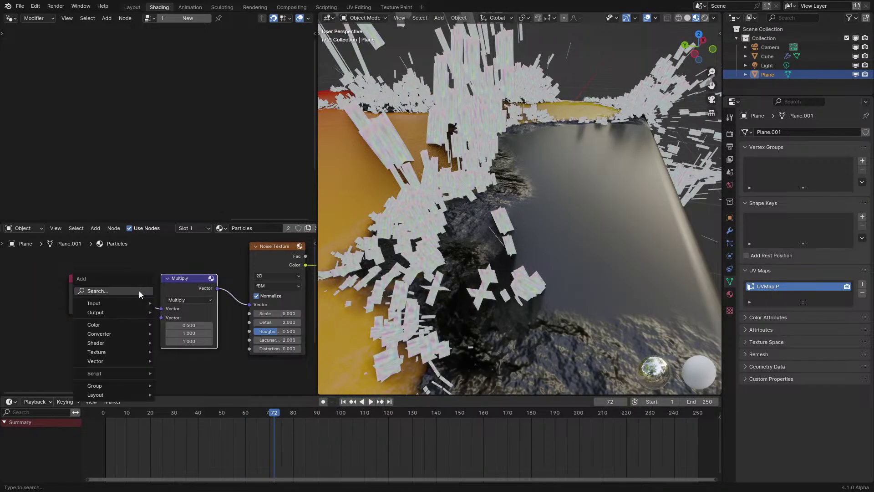
pyautogui.write('obje')
pyautogui.press('Return')
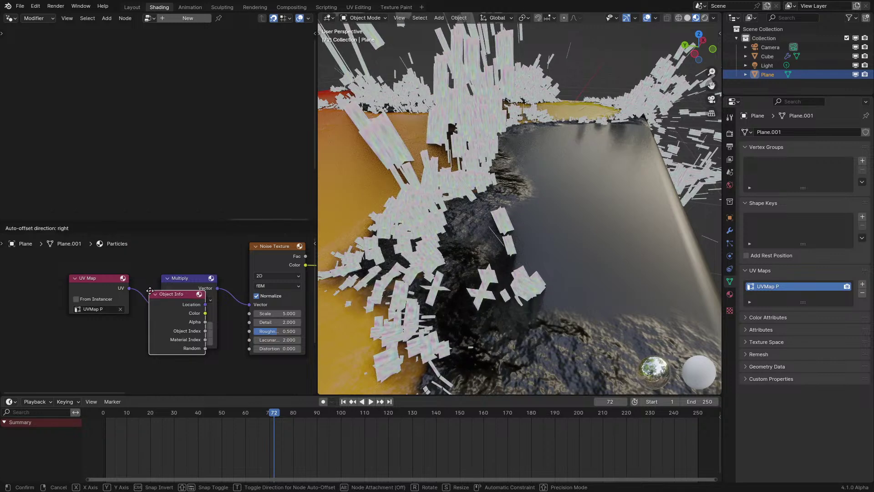
pyautogui.click(76, 328)
pyautogui.moveTo(271, 384); pyautogui.dragTo(282, 286, button='middle')
pyautogui.hotkey('shift', 'a')
pyautogui.click(201, 306)
pyautogui.rightClick(260, 339)
pyautogui.click(158, 346)
# Step: Duplicate the Attribute node below Object Info and set the copy's type to Object and its name to random
pyautogui.click(289, 299)
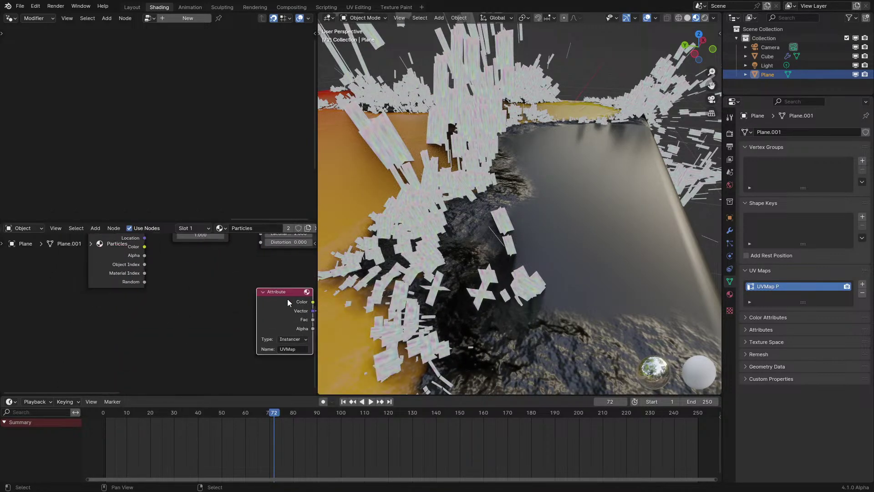
pyautogui.hotkey('shift', 'd')
pyautogui.click(121, 303)
pyautogui.click(124, 347)
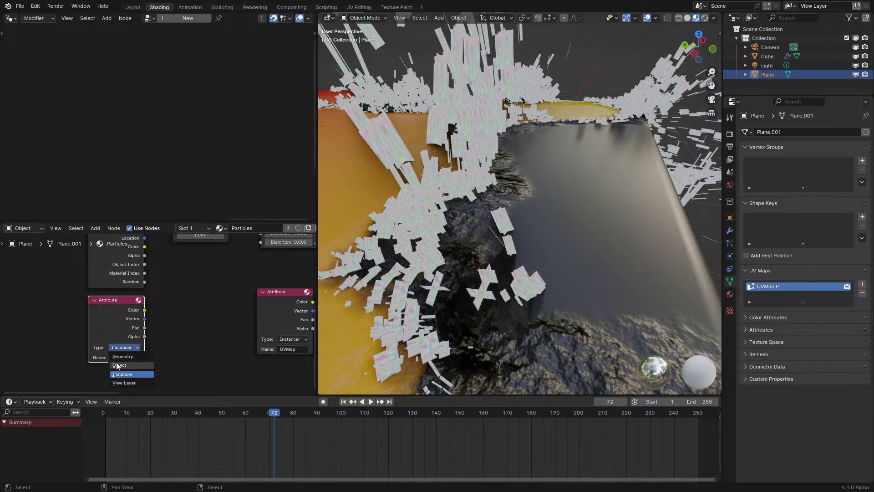
pyautogui.click(117, 365)
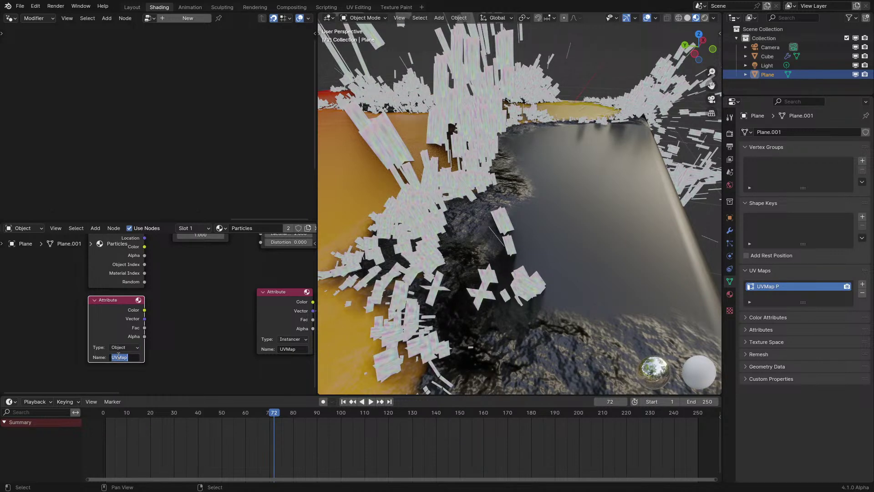
pyautogui.press('Return')
pyautogui.scroll(2, 114, 355)
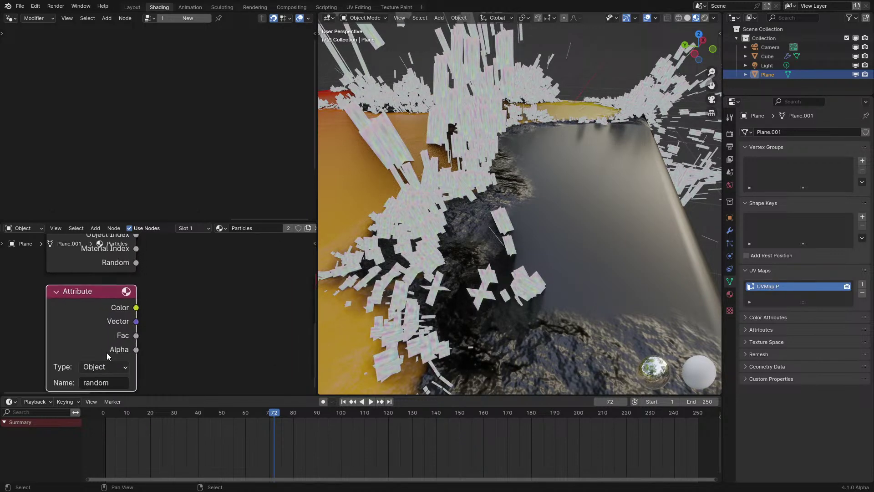
# Step: Preview the duplicated Attribute node's Color and Fac outputs in turn and set its name to id
pyautogui.keyDown('ctrl'); pyautogui.keyDown('shift'); pyautogui.click(110, 342); pyautogui.keyUp('shift'); pyautogui.keyUp('ctrl')
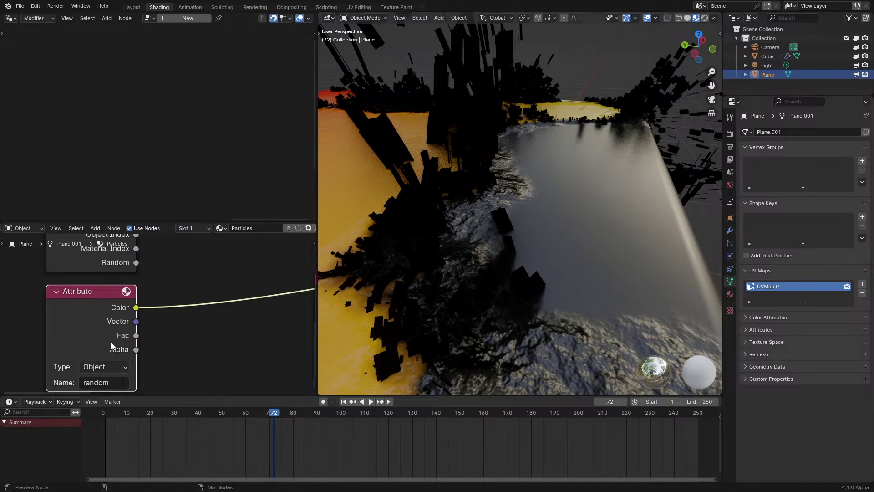
pyautogui.keyDown('ctrl'); pyautogui.keyDown('shift'); pyautogui.click(111, 342); pyautogui.keyUp('shift'); pyautogui.keyUp('ctrl')
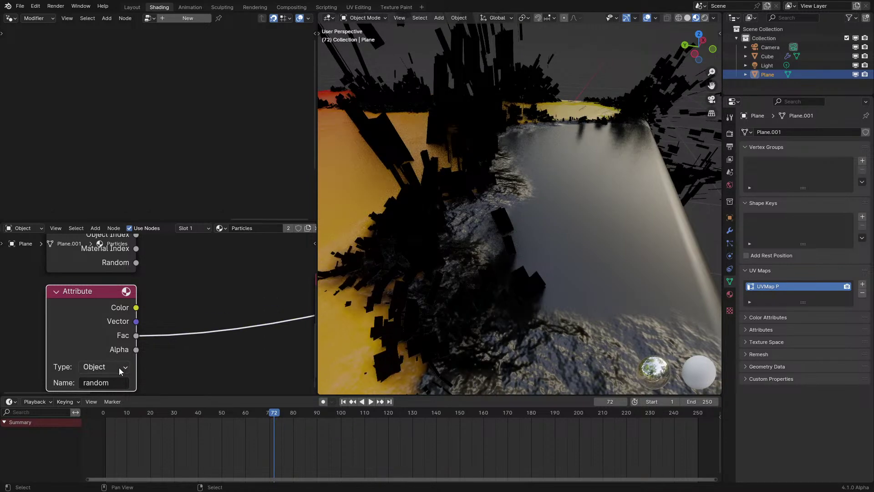
pyautogui.click(730, 294)
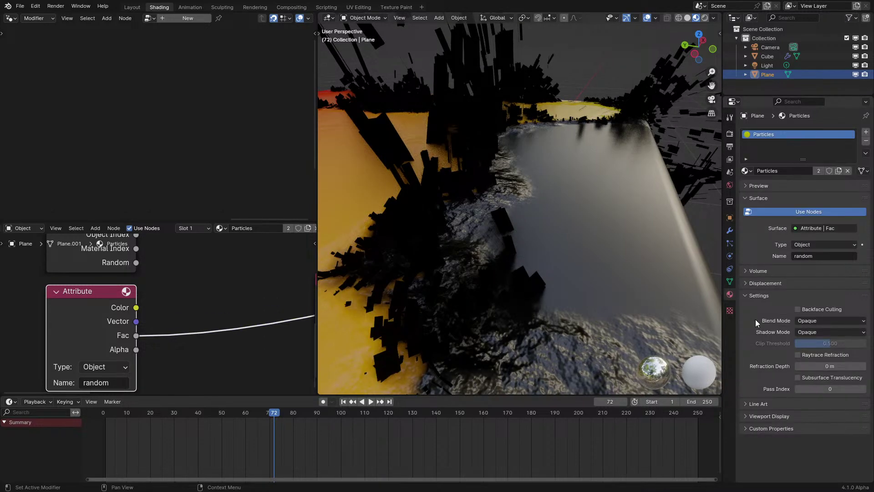
pyautogui.click(119, 378)
pyautogui.press('BackSpace')
pyautogui.write('id')
pyautogui.press('Return')
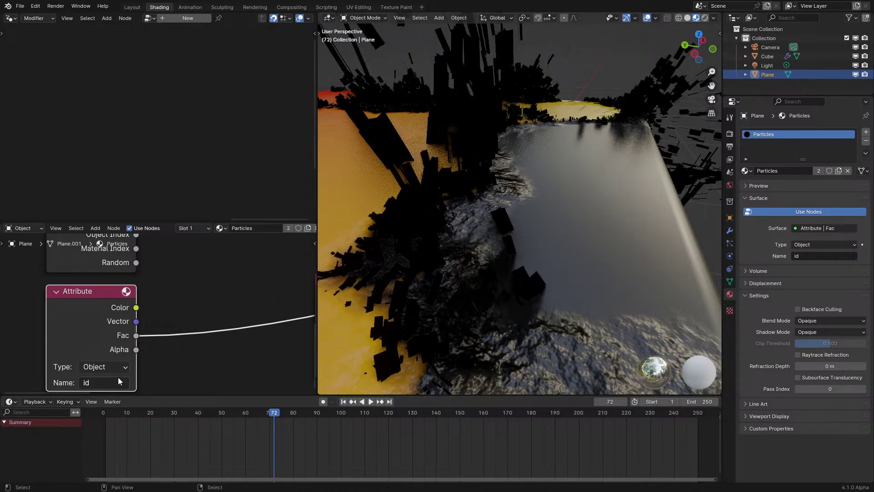
# Step: Open the Plane's object properties and expand its Instancing and Visibility settings
pyautogui.click(729, 256)
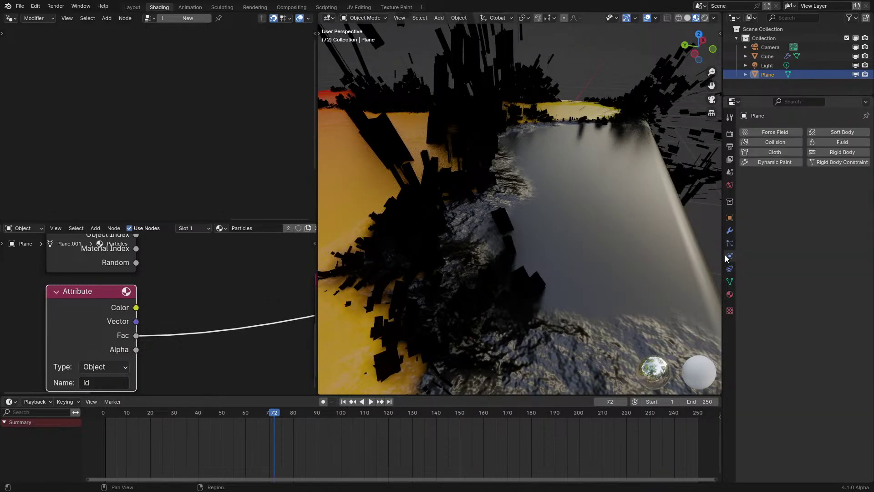
pyautogui.click(729, 231)
pyautogui.click(729, 217)
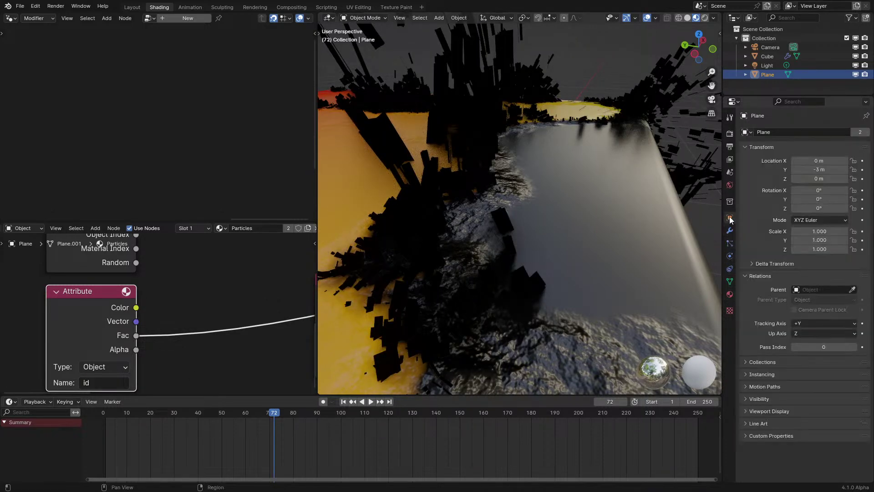
pyautogui.click(759, 374)
pyautogui.click(764, 415)
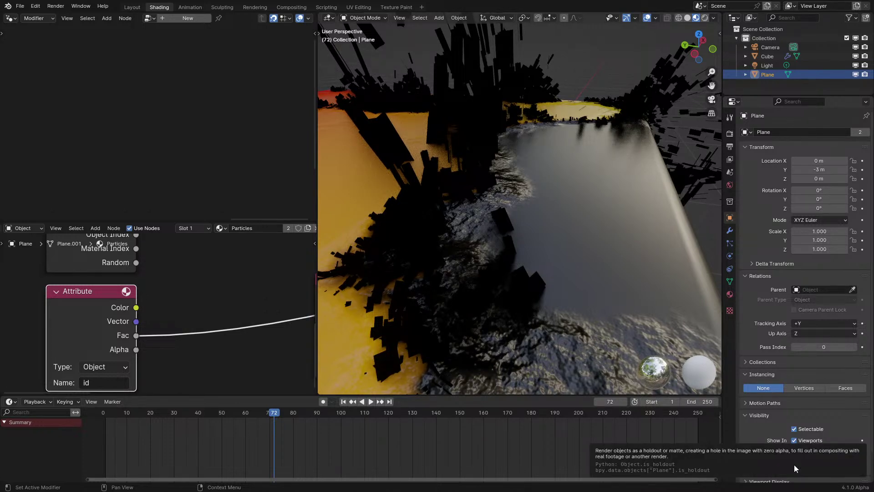
# Step: Set the previewed Attribute node's name to is_holdout and check the particles
pyautogui.click(86, 383)
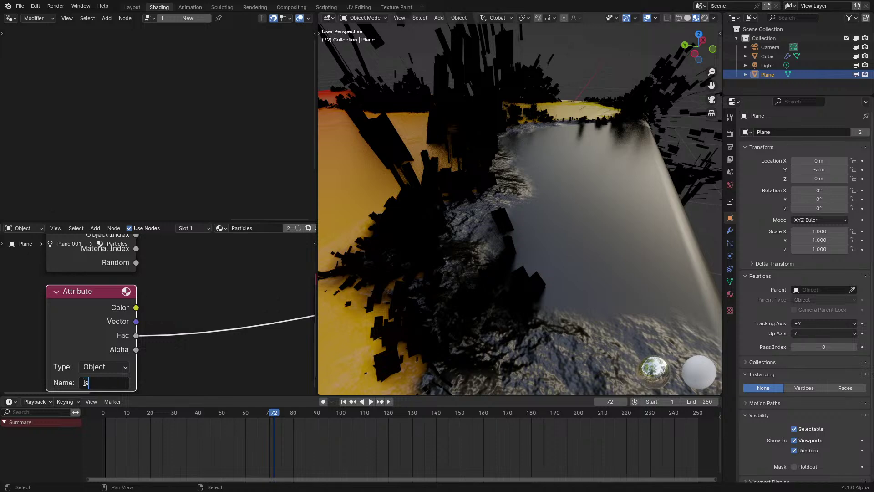
pyautogui.write('is_holdout')
pyautogui.press('Return')
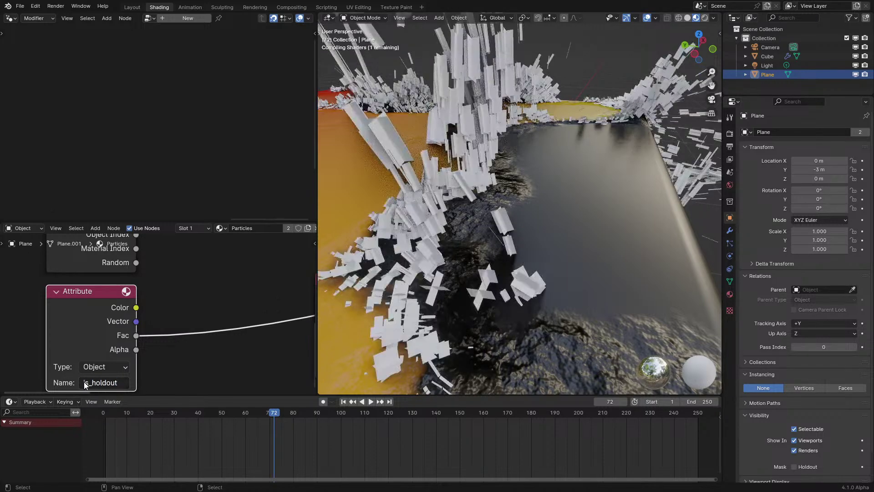
pyautogui.moveTo(538, 272); pyautogui.dragTo(505, 272, button='middle')
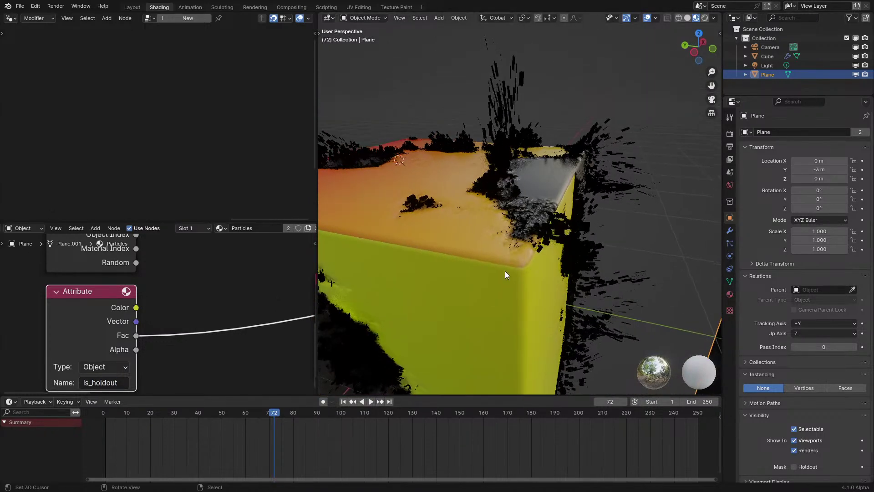
# Step: Turn on the Plane's Holdout mask and replay the simulation from the start to examine the particles
pyautogui.click(793, 466)
pyautogui.scroll(-3, 591, 282)
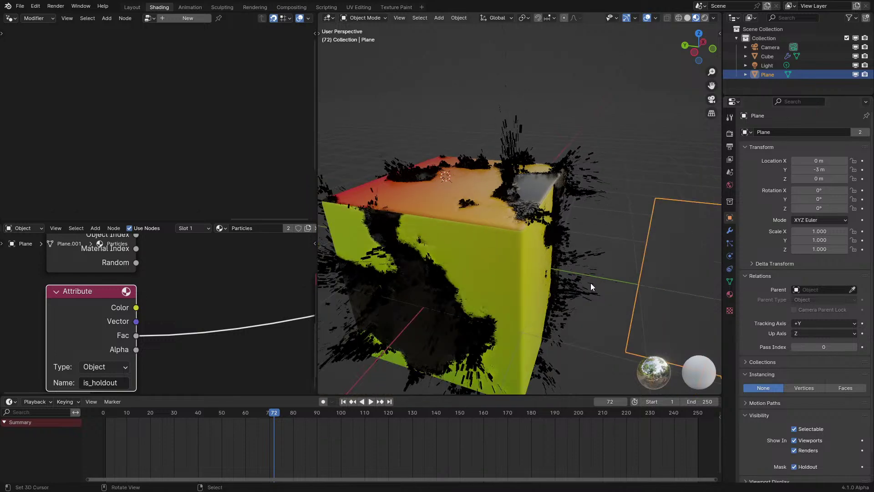
pyautogui.moveTo(590, 282); pyautogui.dragTo(580, 286, button='middle')
pyautogui.press('space')
pyautogui.press('space')
pyautogui.click(102, 436)
pyautogui.press('space')
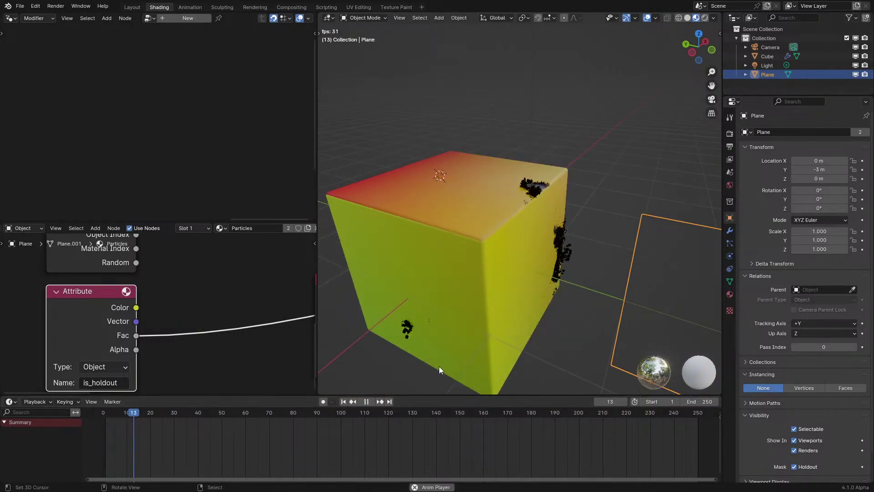
pyautogui.moveTo(477, 343); pyautogui.dragTo(485, 346, button='middle')
pyautogui.press('space')
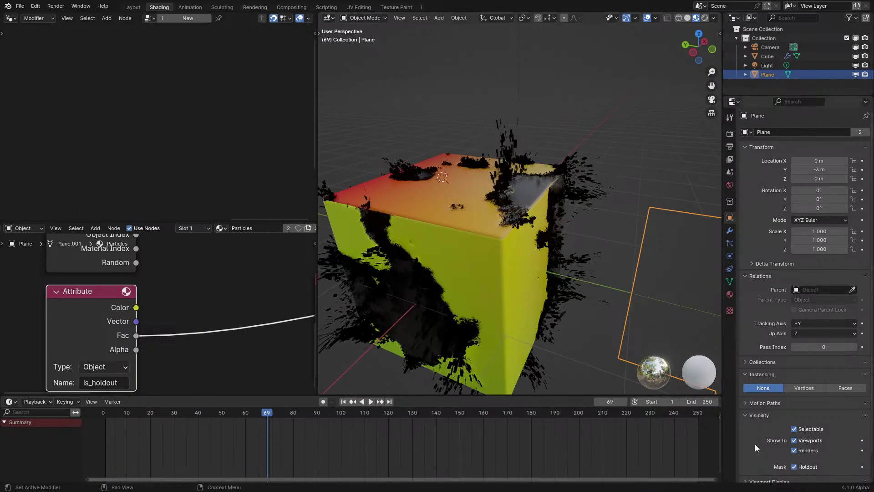
# Step: Toggle the Plane's Holdout mask to compare the crossed planes, leaving it off
pyautogui.click(794, 466)
pyautogui.scroll(-3, 637, 237)
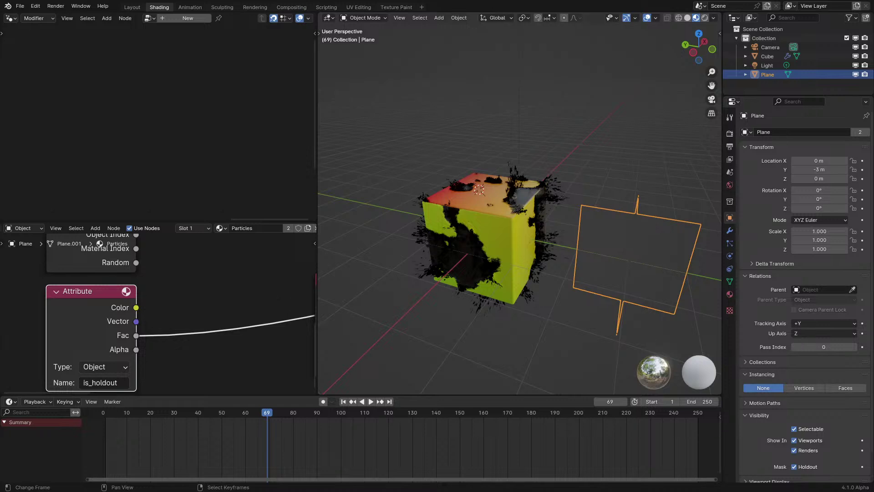
pyautogui.click(794, 467)
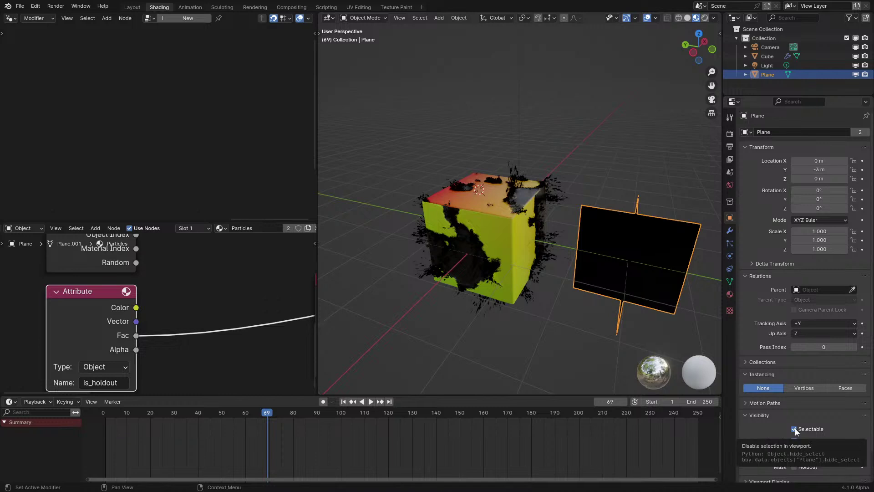
# Step: Set the Attribute node's name to hide_select
pyautogui.click(105, 382)
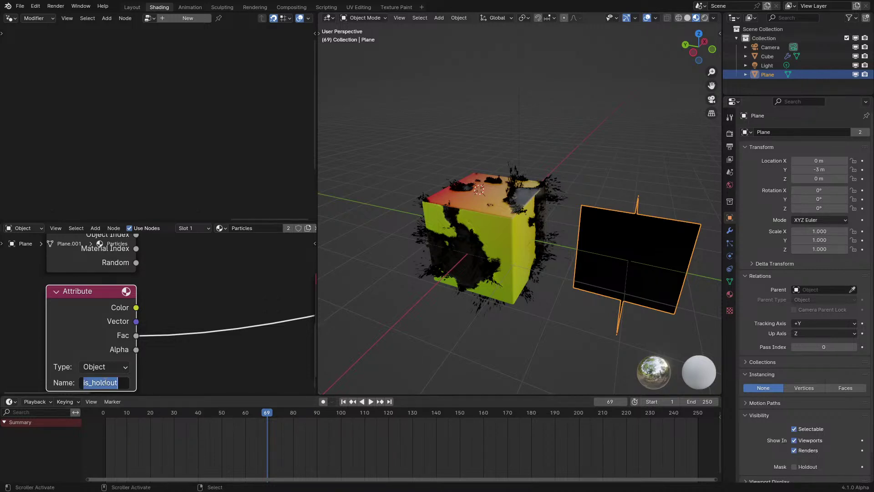
pyautogui.write('hode_selec')
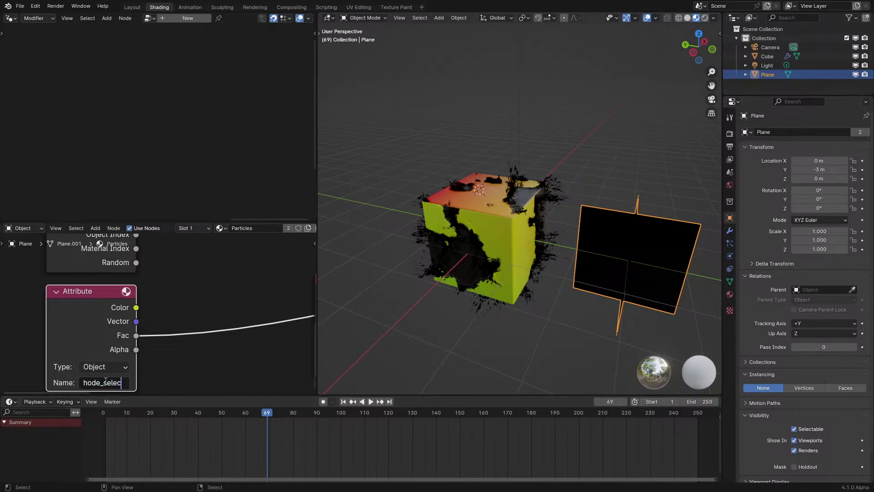
pyautogui.write('t')
pyautogui.press('Return')
pyautogui.click(794, 429)
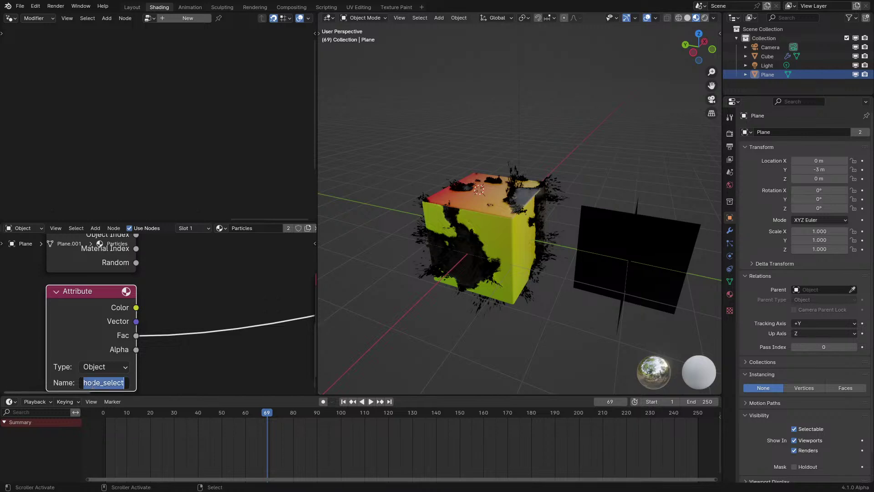
pyautogui.write('hide_select')
pyautogui.press('Return')
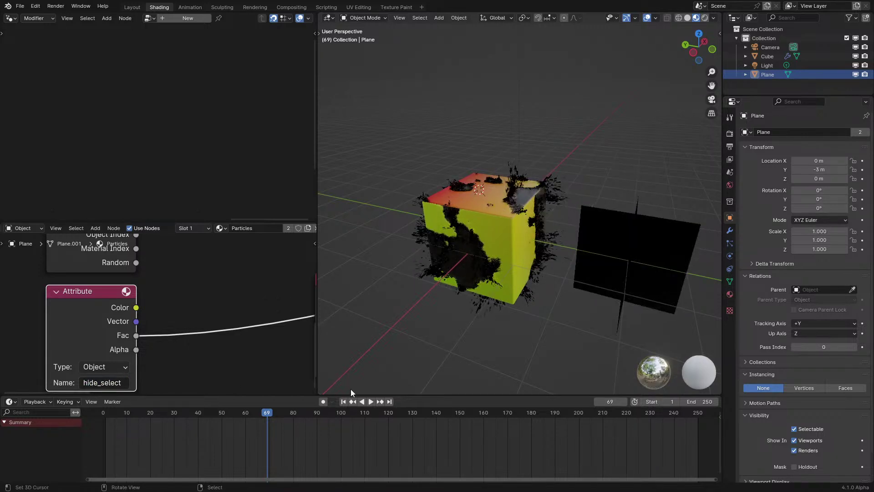
# Step: Toggle the Plane's Selectable option repeatedly to compare the original planes with the instanced particles, leaving it enabled
pyautogui.click(794, 430)
pyautogui.click(794, 430)
pyautogui.click(794, 430)
pyautogui.click(794, 430)
pyautogui.click(793, 429)
pyautogui.keyDown('shift'); pyautogui.moveTo(554, 299); pyautogui.dragTo(474, 277, button='middle'); pyautogui.keyUp('shift')
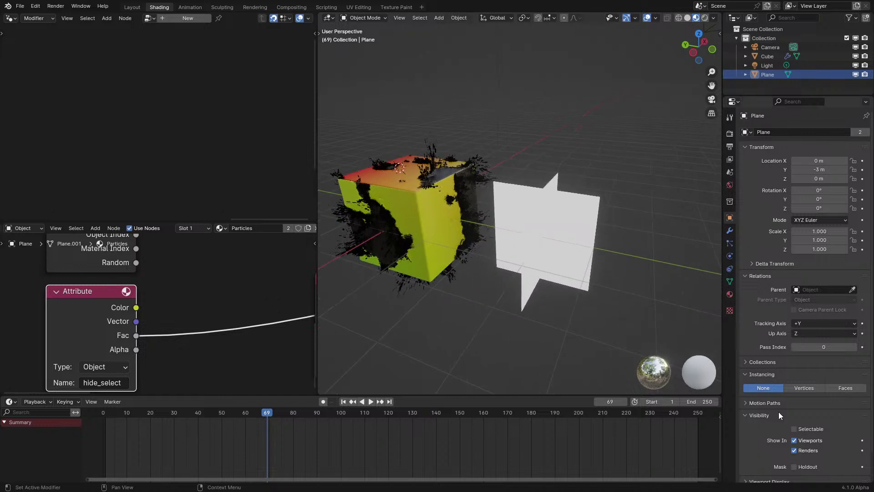
pyautogui.click(794, 429)
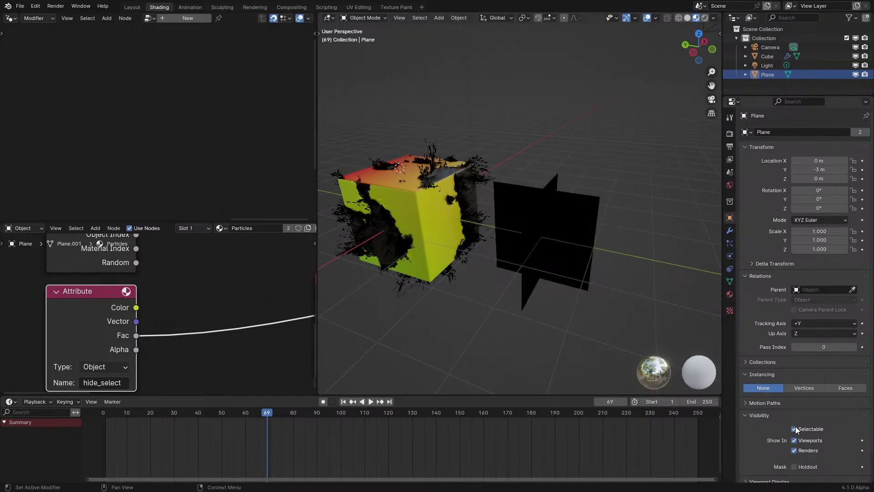
pyautogui.click(794, 429)
pyautogui.click(794, 429)
pyautogui.click(794, 429)
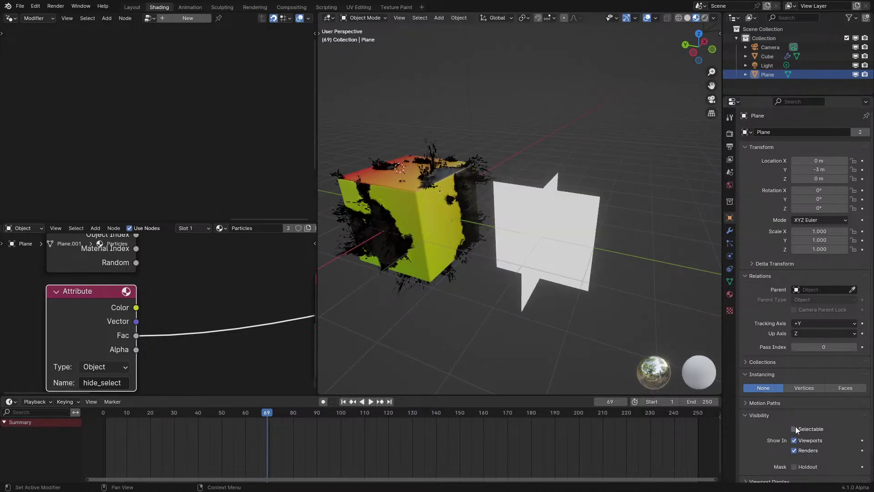
pyautogui.click(794, 429)
pyautogui.click(794, 429)
pyautogui.click(794, 429)
pyautogui.click(794, 429)
pyautogui.click(795, 428)
pyautogui.click(794, 429)
pyautogui.click(795, 429)
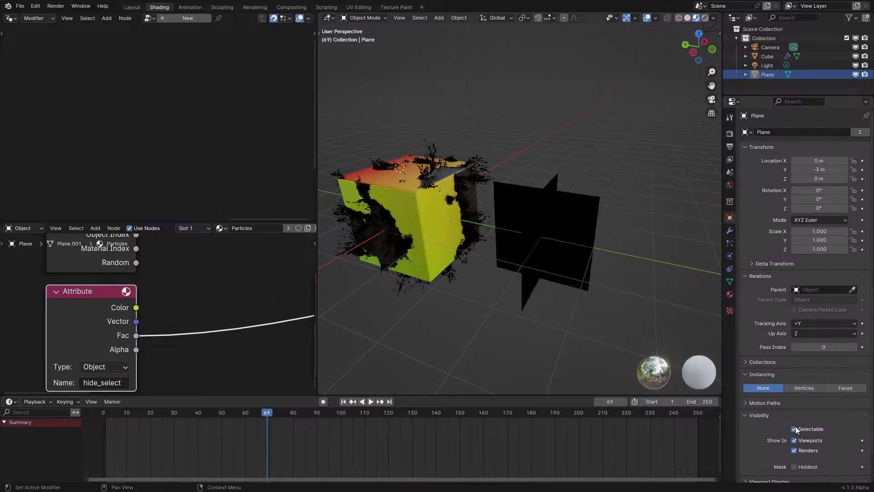
# Step: Toggle the Plane's Selectable option off and on again and play the simulation a little further to examine the particles
pyautogui.click(795, 429)
pyautogui.click(795, 429)
pyautogui.moveTo(491, 190); pyautogui.dragTo(496, 205, button='middle')
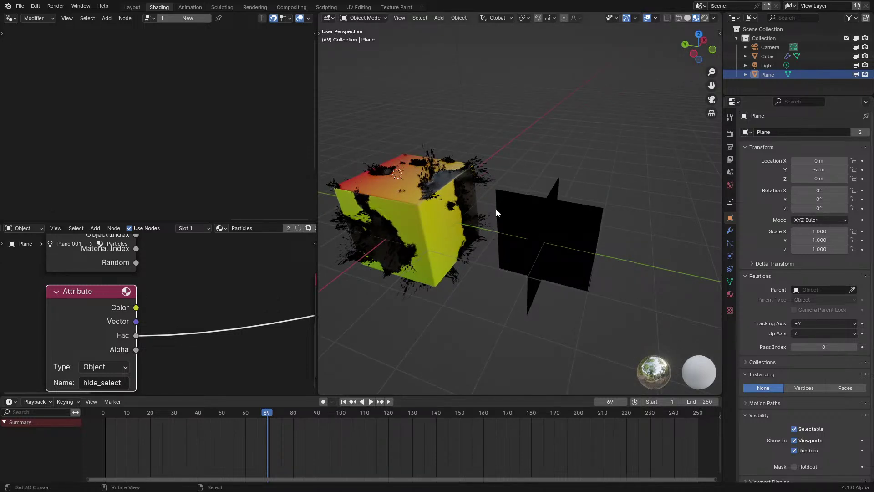
pyautogui.keyDown('shift'); pyautogui.moveTo(486, 210); pyautogui.dragTo(525, 233, button='middle'); pyautogui.keyUp('shift')
pyautogui.press('space')
pyautogui.press('space')
# Step: Delete the unconnected Object Info node above the Attribute node in the Particles material
pyautogui.scroll(-7, 156, 256)
pyautogui.moveTo(155, 253); pyautogui.dragTo(142, 342, button='middle')
pyautogui.click(116, 332)
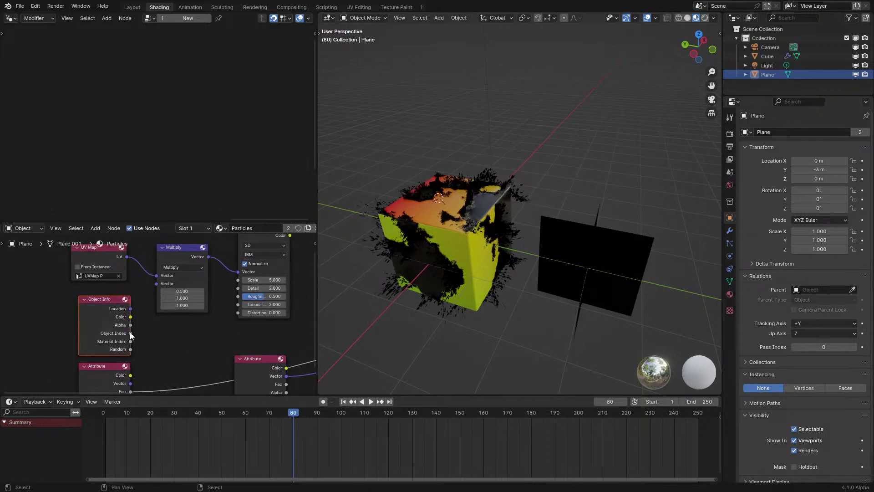
pyautogui.press('x')
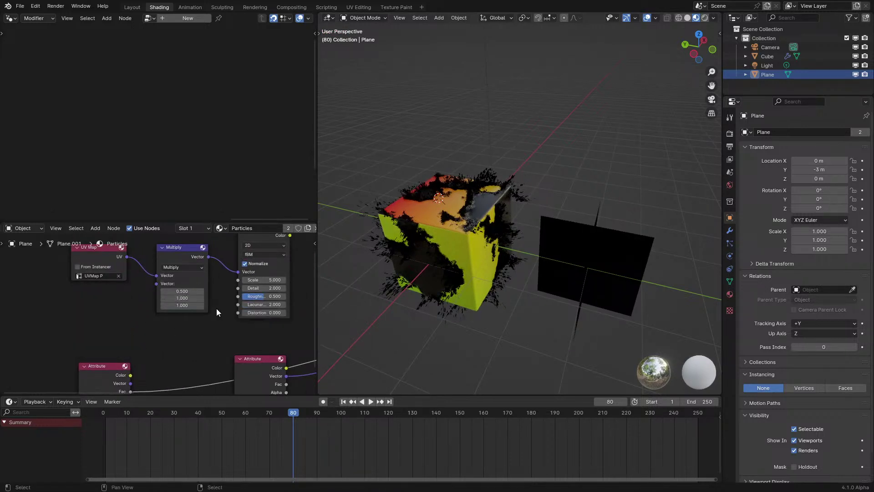
# Step: Preview the Noise Texture node's output on the planes and particles
pyautogui.scroll(-3, 217, 307)
pyautogui.scroll(3, 164, 349)
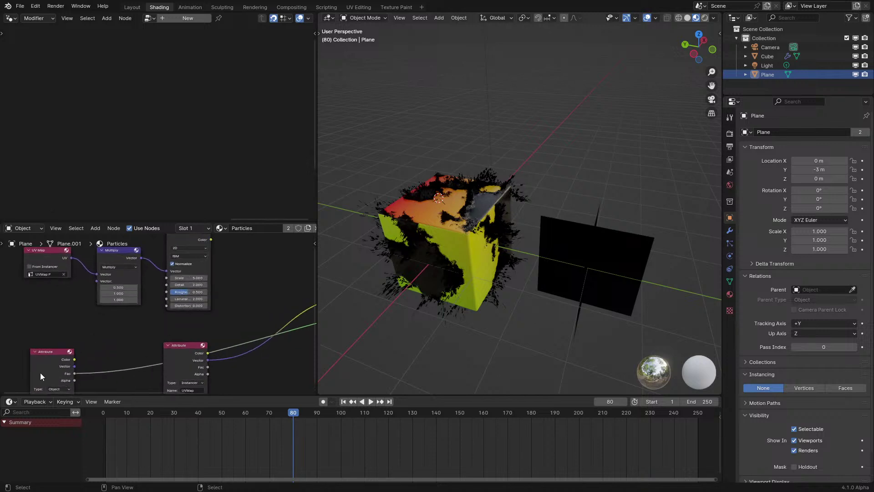
pyautogui.moveTo(204, 282); pyautogui.dragTo(193, 337, button='middle')
pyautogui.keyDown('ctrl'); pyautogui.keyDown('shift'); pyautogui.click(174, 282); pyautogui.keyUp('shift'); pyautogui.keyUp('ctrl')
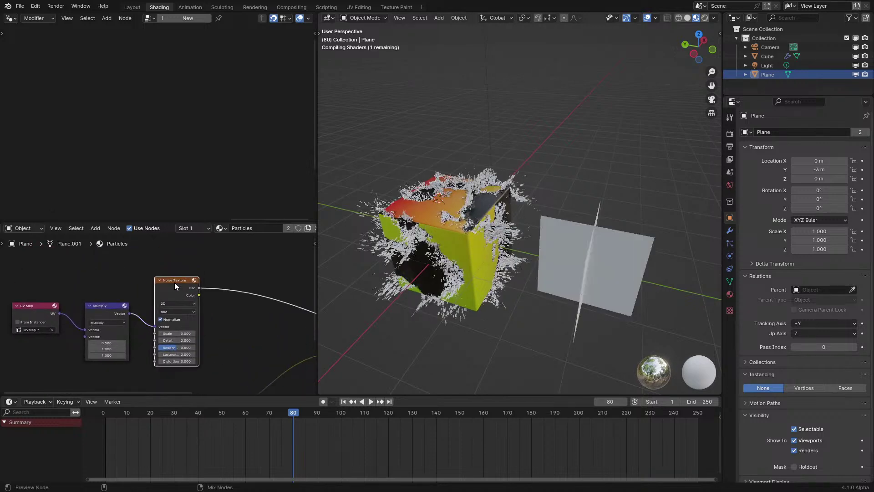
# Step: Add an Object Info node and place it above the vector Multiply node
pyautogui.moveTo(153, 285); pyautogui.dragTo(178, 298, button='middle')
pyautogui.hotkey('shift', 'a')
pyautogui.write('obj')
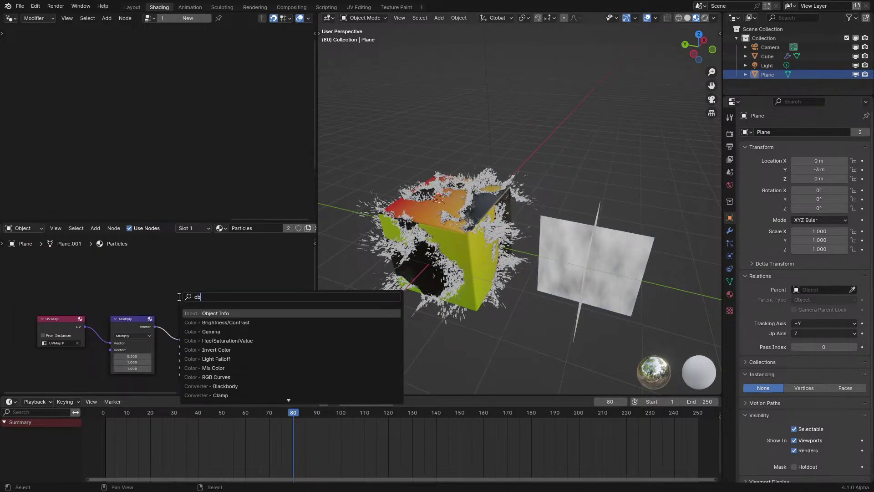
pyautogui.press('Return')
pyautogui.click(178, 297)
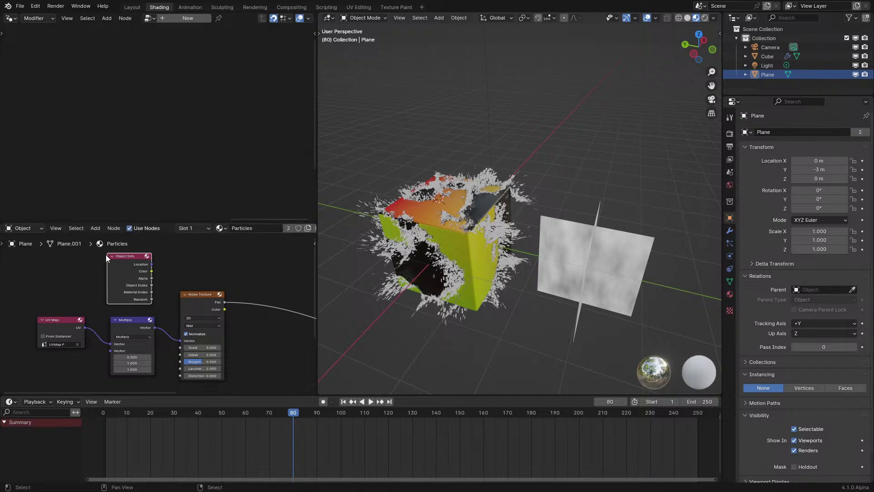
# Step: Move the UV Map and vector Multiply nodes further from the Noise Texture to make room between them
pyautogui.moveTo(49, 369); pyautogui.dragTo(131, 329)
pyautogui.click(129, 327)
pyautogui.press('g')
pyautogui.click(113, 327)
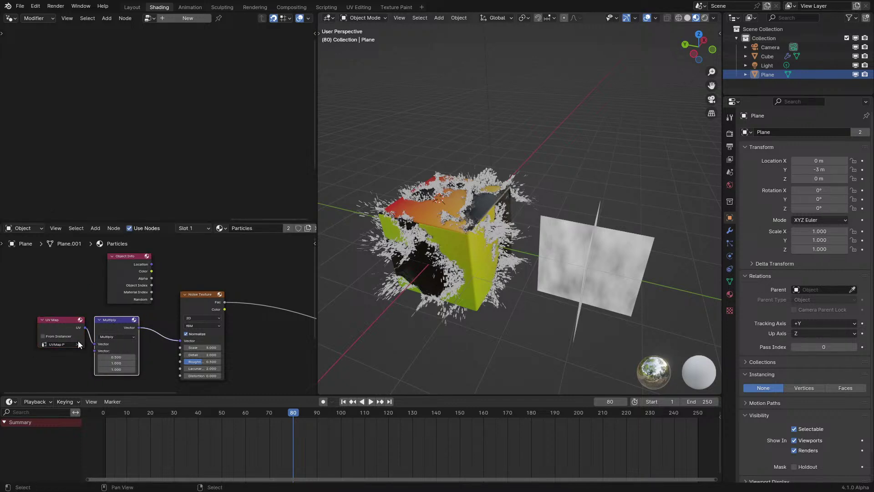
pyautogui.moveTo(45, 369); pyautogui.dragTo(114, 329)
pyautogui.moveTo(119, 327); pyautogui.dragTo(145, 314, button='middle')
pyautogui.scroll(6, 154, 314)
pyautogui.press('g')
pyautogui.click(113, 312)
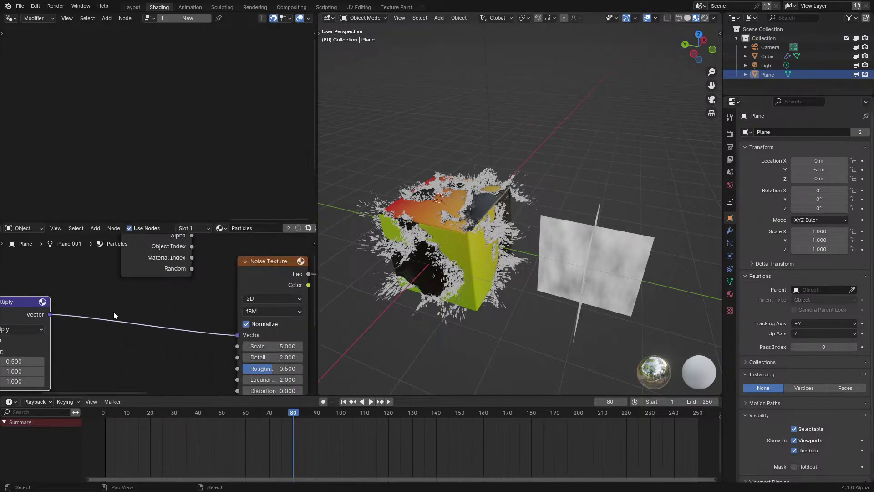
# Step: Insert a Vector Math node set to Add between the vector Multiply node and the Noise Texture
pyautogui.press('q')
pyautogui.click(115, 309)
pyautogui.click(100, 292)
pyautogui.scroll(-3, 160, 274)
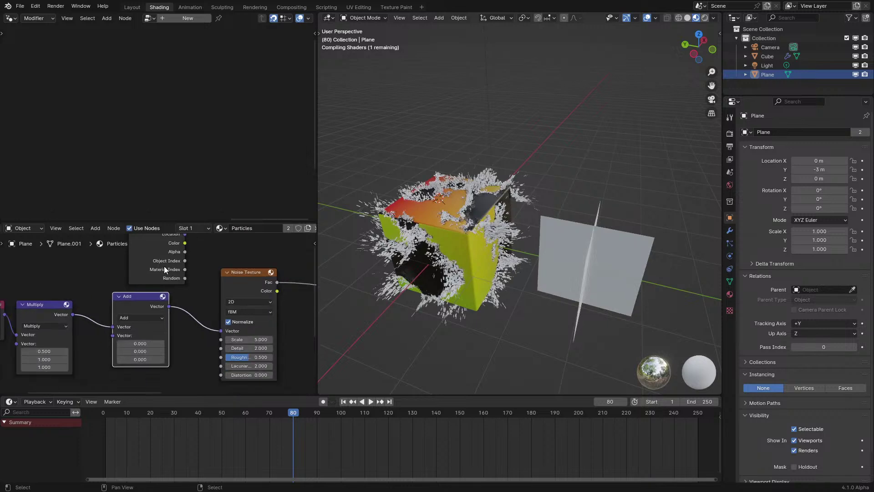
pyautogui.moveTo(164, 266); pyautogui.dragTo(205, 313, button='middle')
# Step: Connect Object Info's Random output through a Math node set to Multiply by 50 into Add's second vector input
pyautogui.moveTo(206, 305); pyautogui.dragTo(188, 299)
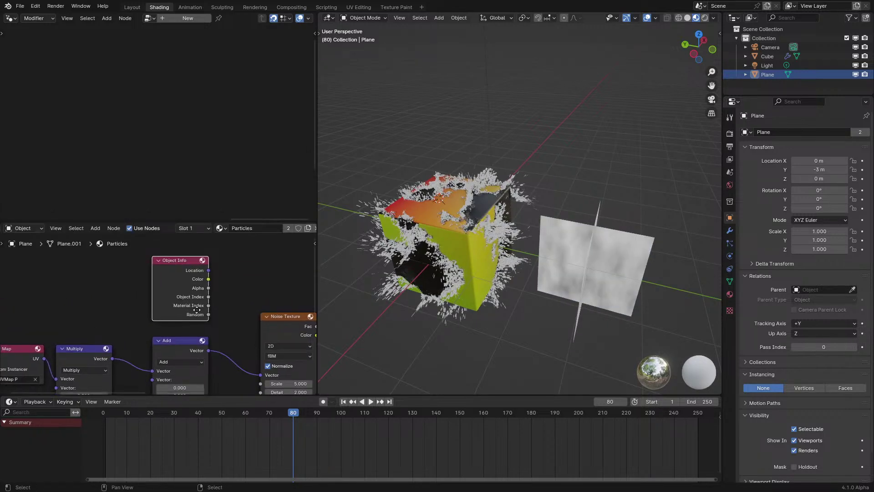
pyautogui.moveTo(212, 317); pyautogui.dragTo(215, 281, button='middle')
pyautogui.moveTo(212, 281); pyautogui.dragTo(154, 346)
pyautogui.write('mul')
pyautogui.click(178, 292)
pyautogui.click(142, 280)
# Step: Place the Multiply math node beneath the Add node and collapse Add
pyautogui.keyDown('ctrl'); pyautogui.moveTo(110, 307); pyautogui.dragTo(251, 308); pyautogui.keyUp('ctrl')
pyautogui.moveTo(114, 270); pyautogui.dragTo(118, 256, button='middle')
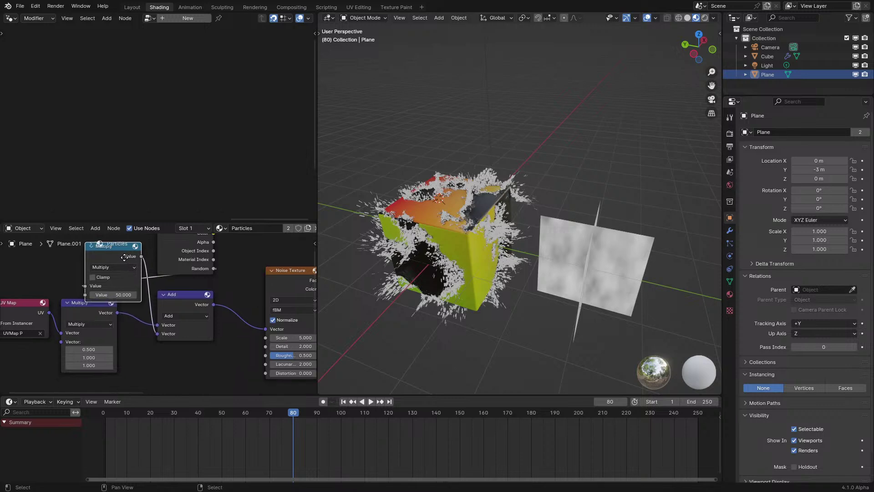
pyautogui.moveTo(97, 244); pyautogui.dragTo(177, 325)
pyautogui.click(164, 294)
pyautogui.moveTo(168, 296); pyautogui.dragTo(176, 305)
# Step: Hide Object Info's unused outputs and stack the node beneath the Multiply math node
pyautogui.click(175, 265)
pyautogui.press('h')
pyautogui.scroll(-6, 190, 276)
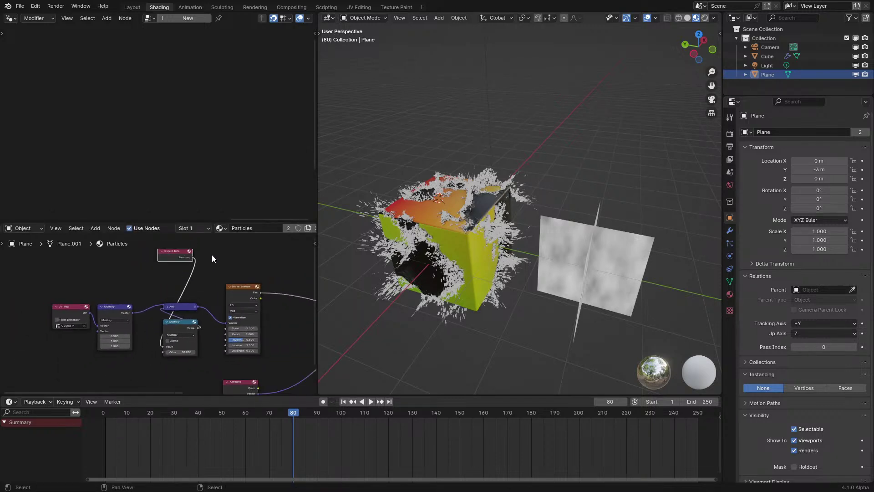
pyautogui.moveTo(177, 251); pyautogui.dragTo(181, 362)
pyautogui.moveTo(157, 333); pyautogui.dragTo(191, 359)
# Step: Reposition the UV Map and vector Multiply nodes, and group Add, the Multiply math node and Object Info in a frame
pyautogui.moveTo(9, 283); pyautogui.dragTo(136, 345)
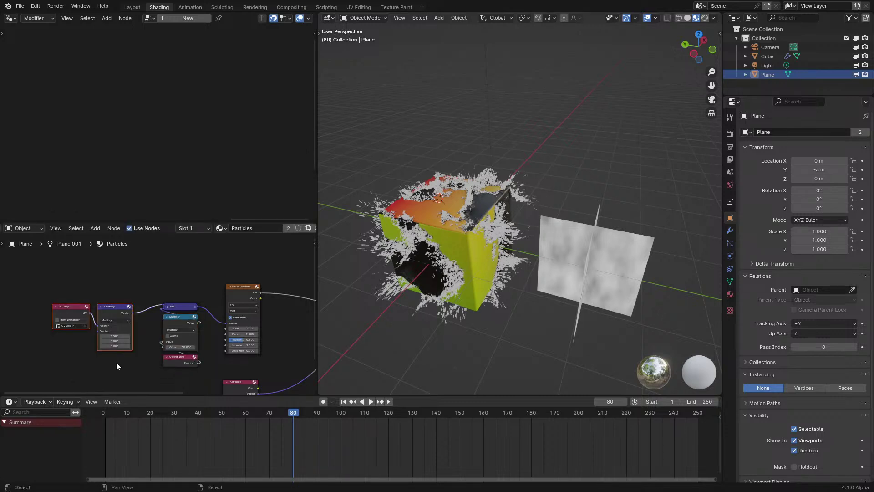
pyautogui.press('g')
pyautogui.click(132, 358)
pyautogui.scroll(5, 180, 337)
pyautogui.moveTo(188, 289); pyautogui.dragTo(221, 380)
pyautogui.hotkey('ctrl', 'j')
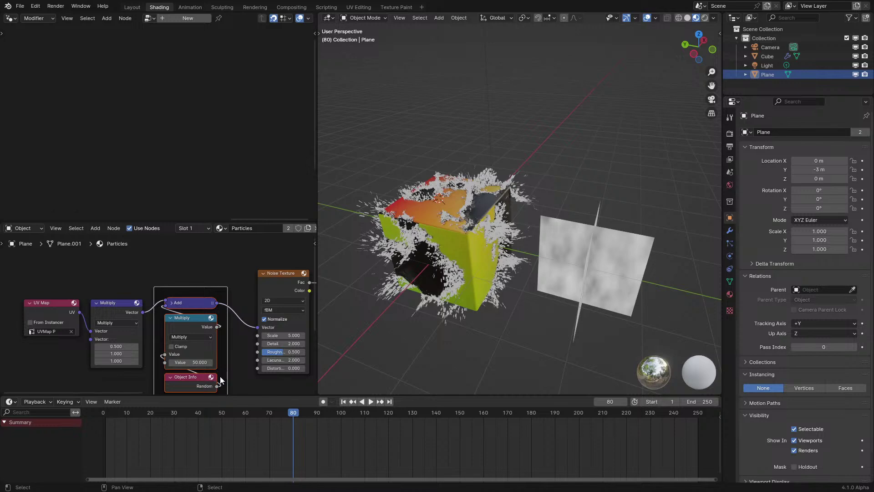
# Step: Replay the simulation from the start and examine the noise on the particles up close
pyautogui.click(108, 453)
pyautogui.press('space')
pyautogui.scroll(5, 540, 231)
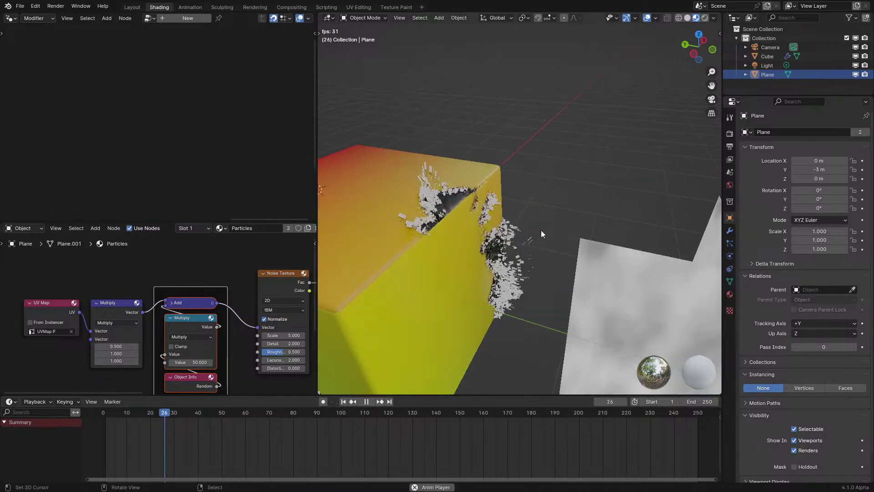
pyautogui.press('space')
pyautogui.moveTo(543, 234)
pyautogui.mouseDown(button='middle')
pyautogui.moveTo(532, 230)
pyautogui.moveTo(557, 237)
pyautogui.mouseUp(button='middle')
# Step: Set the Noise Texture's scale to 3
pyautogui.doubleClick(284, 335)
pyautogui.write('3')
pyautogui.press('Return')
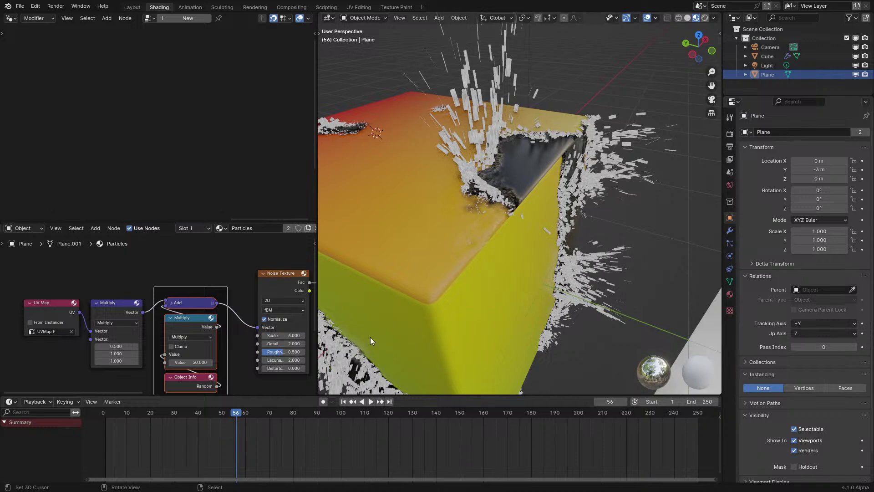
pyautogui.moveTo(563, 289); pyautogui.dragTo(581, 283, button='middle')
# Step: Duplicate the UV Map node and place the copy above the Noise Texture
pyautogui.scroll(-2, 182, 304)
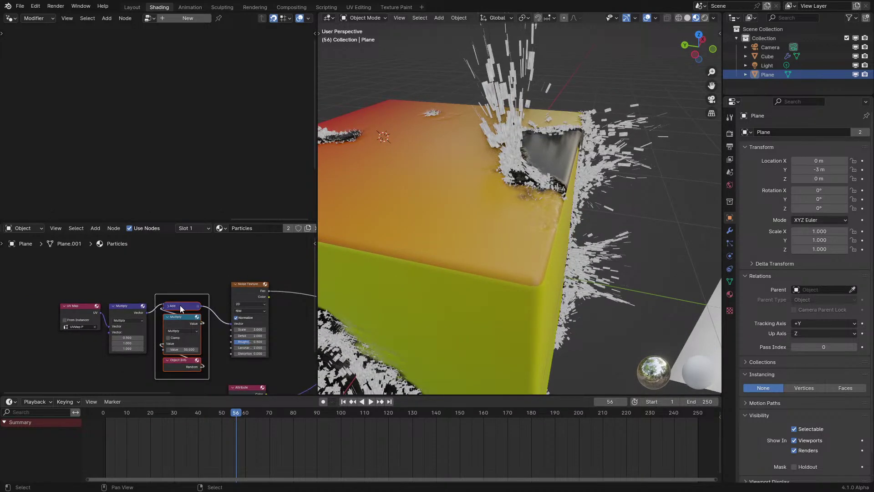
pyautogui.click(83, 305)
pyautogui.moveTo(125, 292); pyautogui.dragTo(79, 336, button='middle')
pyautogui.hotkey('shift', 'd')
pyautogui.click(252, 248)
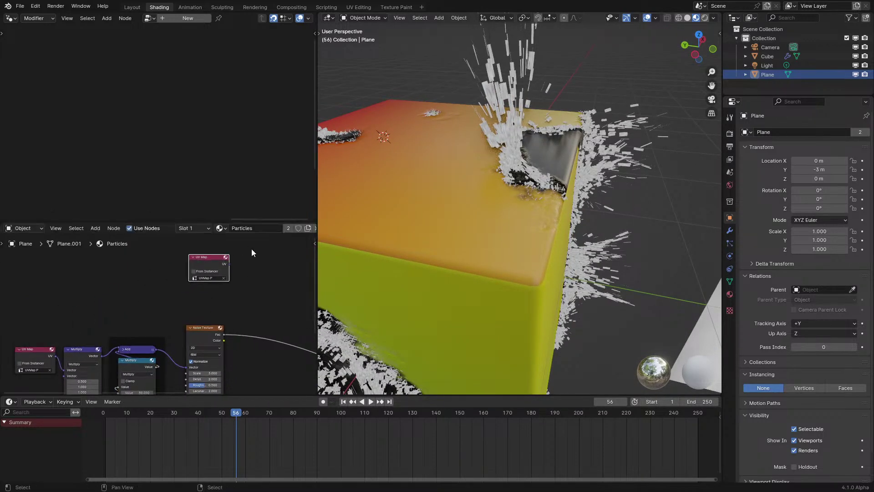
# Step: Group the original UV Map and vector Multiply nodes in a frame and adjust the frame's position
pyautogui.moveTo(22, 313); pyautogui.dragTo(109, 262, button='middle')
pyautogui.moveTo(109, 264); pyautogui.dragTo(160, 357)
pyautogui.hotkey('ctrl', 'j')
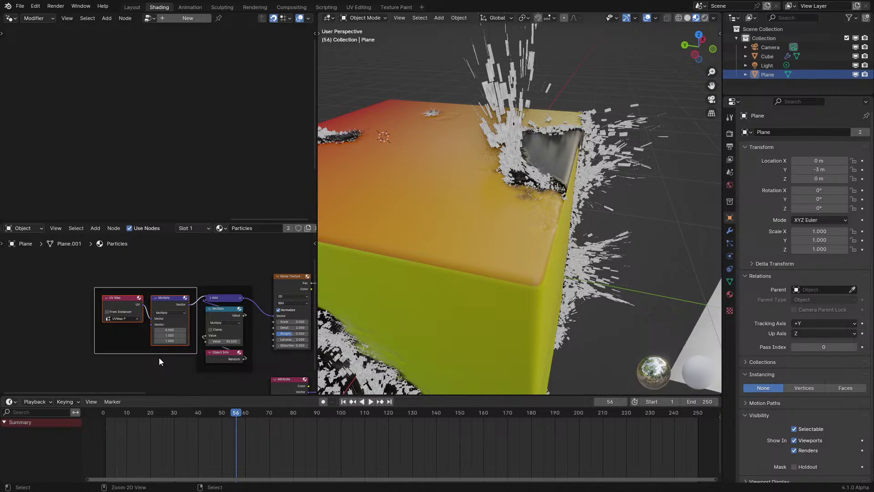
pyautogui.scroll(2, 159, 357)
pyautogui.press('g')
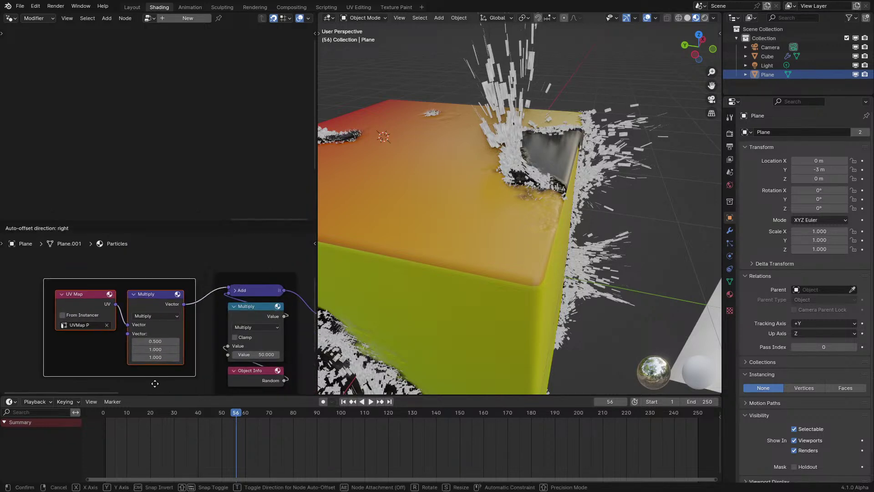
pyautogui.click(163, 383)
# Step: Preview the duplicated UV Map node's output on the particles
pyautogui.scroll(-2, 159, 378)
pyautogui.moveTo(222, 269); pyautogui.dragTo(101, 331, button='middle')
pyautogui.scroll(2, 157, 301)
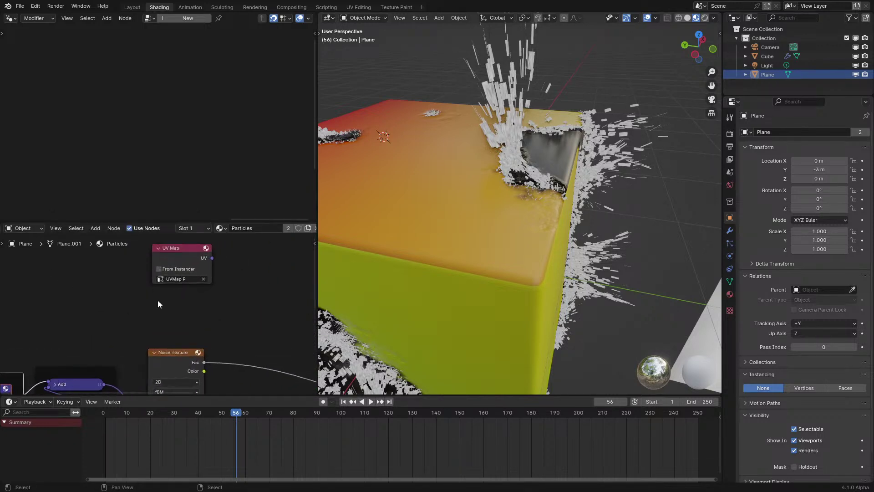
pyautogui.keyDown('ctrl'); pyautogui.keyDown('shift'); pyautogui.click(186, 256); pyautogui.keyUp('shift'); pyautogui.keyUp('ctrl')
pyautogui.moveTo(192, 256); pyautogui.dragTo(137, 282, button='middle')
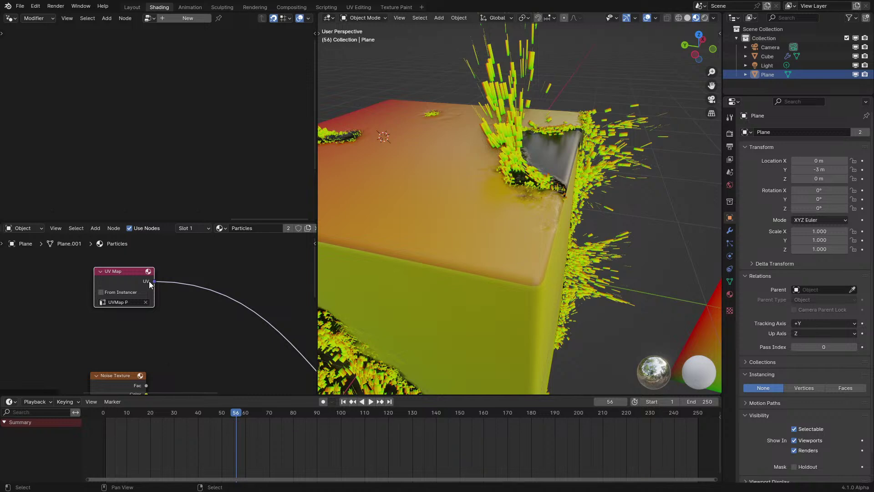
# Step: Add a Separate XYZ node fed by the duplicated UV Map node's UV output
pyautogui.moveTo(154, 280); pyautogui.dragTo(214, 321)
pyautogui.write('sepa')
pyautogui.press('Return')
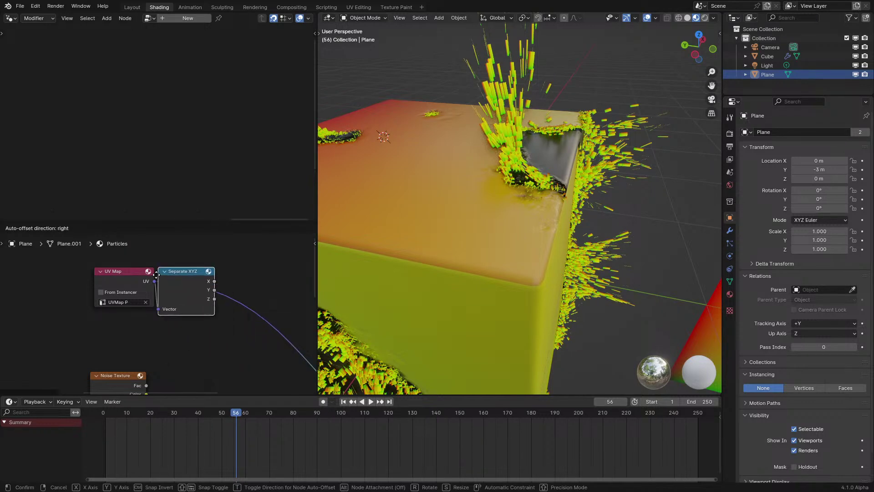
pyautogui.click(170, 273)
pyautogui.moveTo(186, 285); pyautogui.dragTo(128, 312, button='middle')
# Step: Add a Math node set to Power with Separate XYZ's X output as its base
pyautogui.press('q')
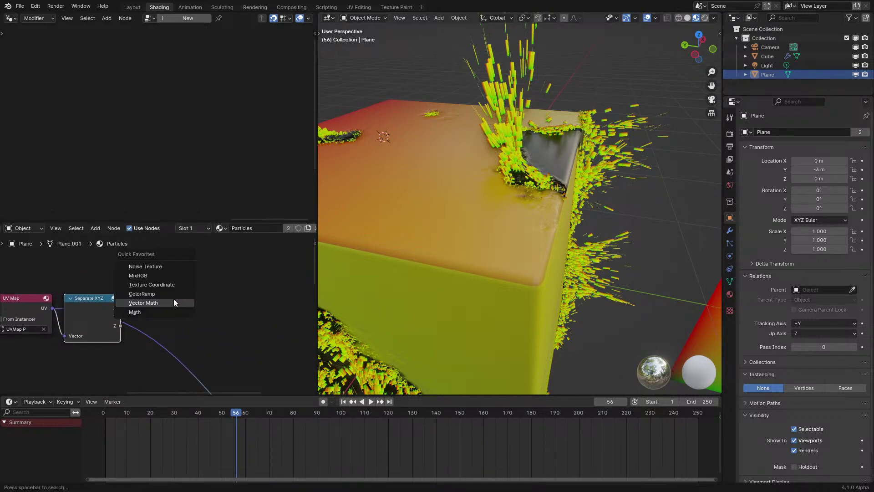
pyautogui.click(156, 312)
pyautogui.click(160, 276)
pyautogui.moveTo(120, 308); pyautogui.dragTo(153, 313)
pyautogui.click(185, 294)
pyautogui.click(187, 364)
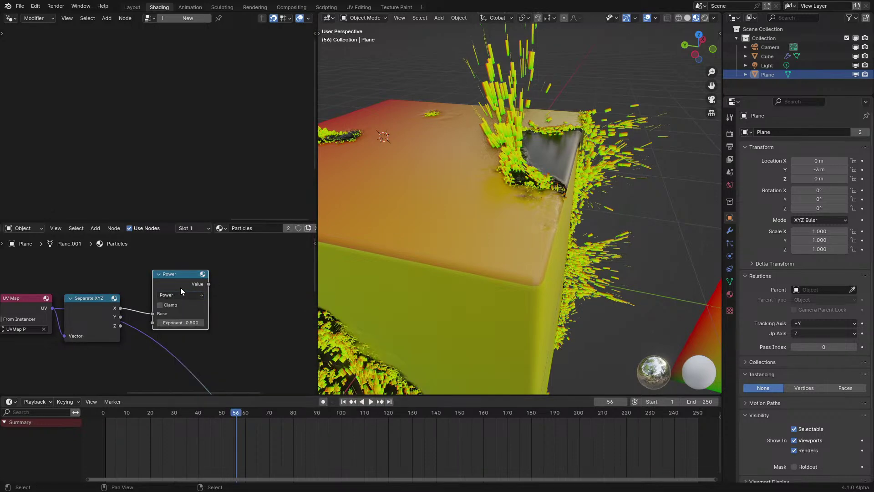
# Step: Preview the Power node's output and change its operation to Ping-Pong
pyautogui.keyDown('ctrl'); pyautogui.keyDown('shift'); pyautogui.click(180, 286); pyautogui.keyUp('shift'); pyautogui.keyUp('ctrl')
pyautogui.click(184, 294)
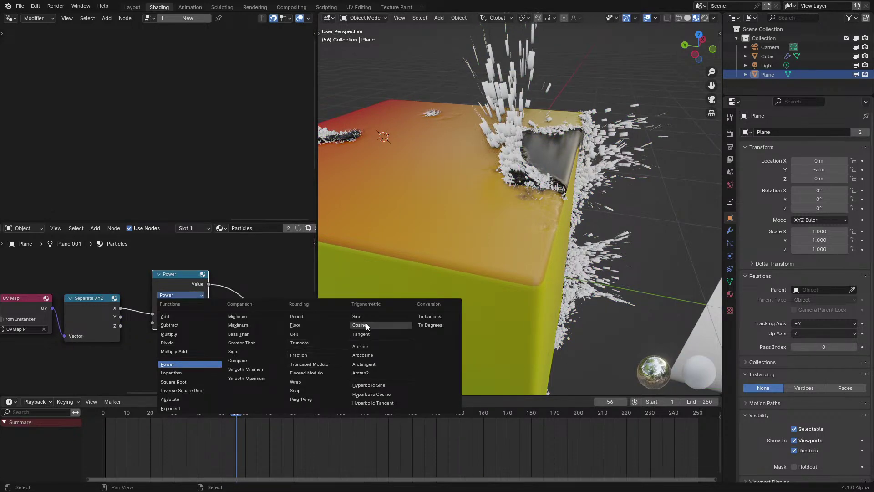
pyautogui.click(301, 398)
# Step: Duplicate the Ping-Pong node with its input link and feed the copy from Separate XYZ's Y output instead
pyautogui.scroll(2, 156, 311)
pyautogui.moveTo(179, 275); pyautogui.dragTo(168, 263)
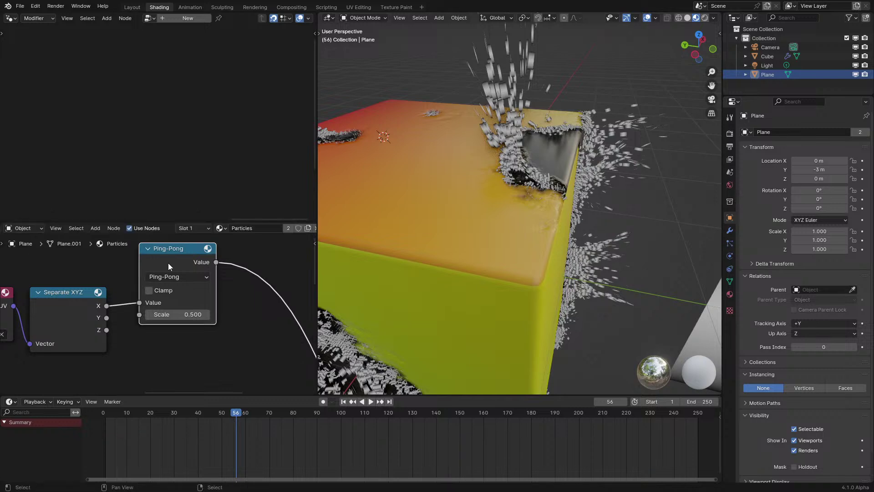
pyautogui.hotkey('shift', 'd')
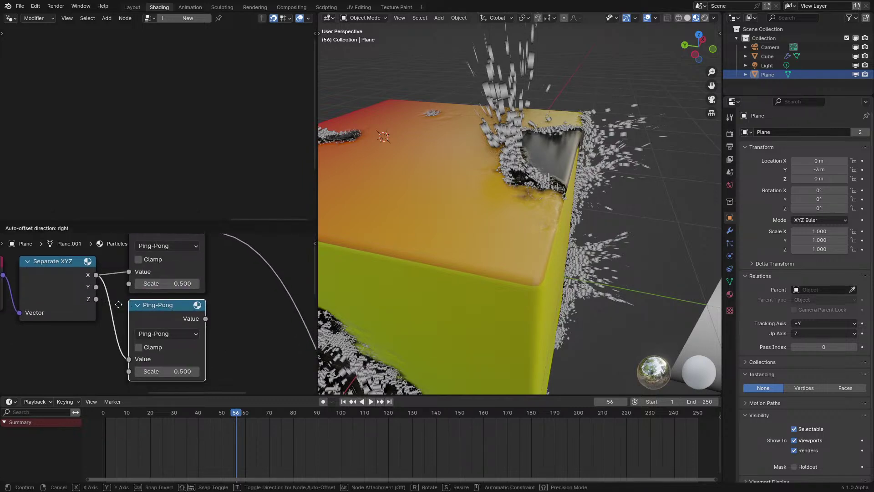
pyautogui.click(118, 304)
pyautogui.moveTo(96, 287); pyautogui.dragTo(128, 359)
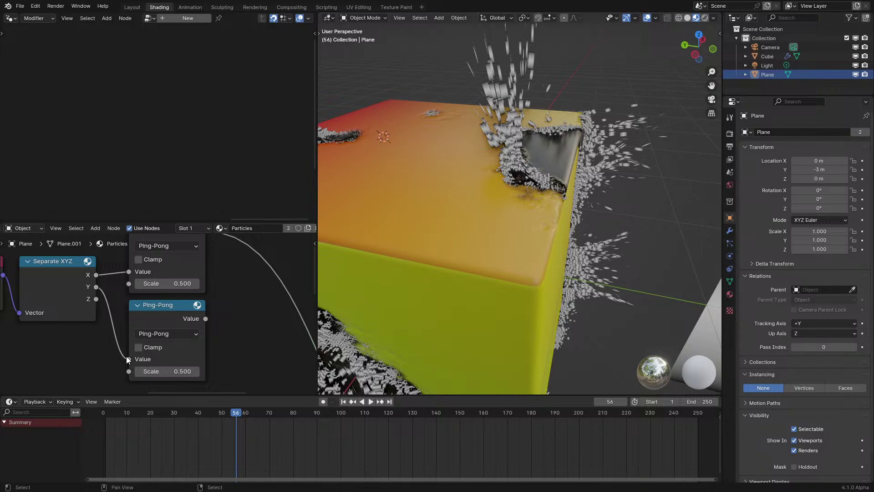
# Step: Preview the output of the lower Ping-Pong node on the planes in the viewport
pyautogui.keyDown('ctrl'); pyautogui.keyDown('shift'); pyautogui.click(171, 319); pyautogui.keyUp('shift'); pyautogui.keyUp('ctrl')
pyautogui.moveTo(502, 261); pyautogui.dragTo(508, 281, button='middle')
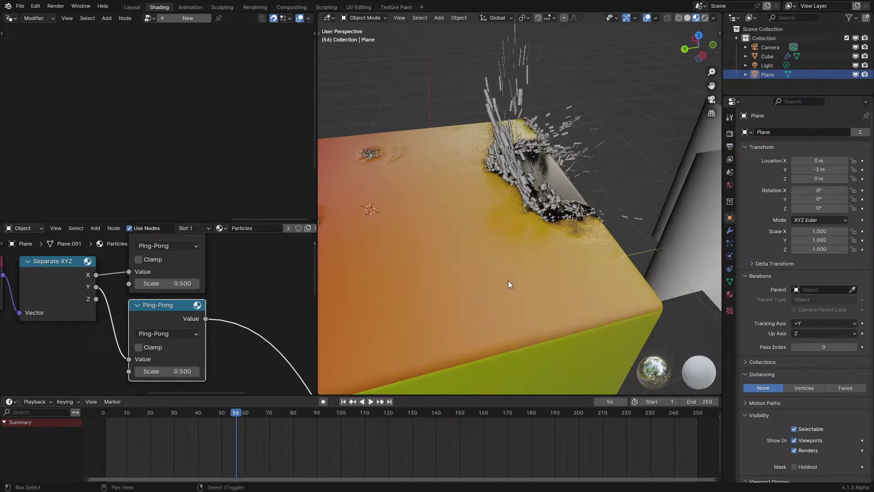
pyautogui.scroll(-3, 113, 309)
pyautogui.moveTo(56, 265); pyautogui.dragTo(138, 289)
# Step: Add a Maximum math node fed by the upper Ping-Pong node's output
pyautogui.hotkey('shift', 'a')
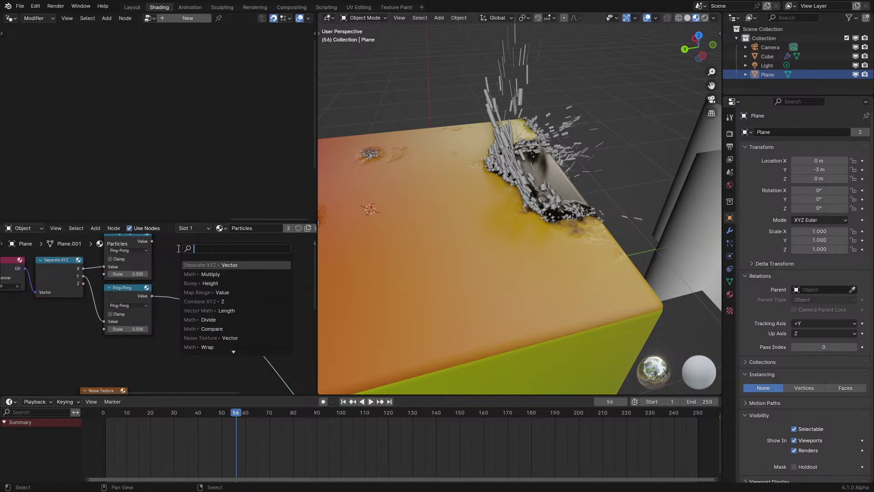
pyautogui.write('mo')
pyautogui.press('BackSpace')
pyautogui.write('axi')
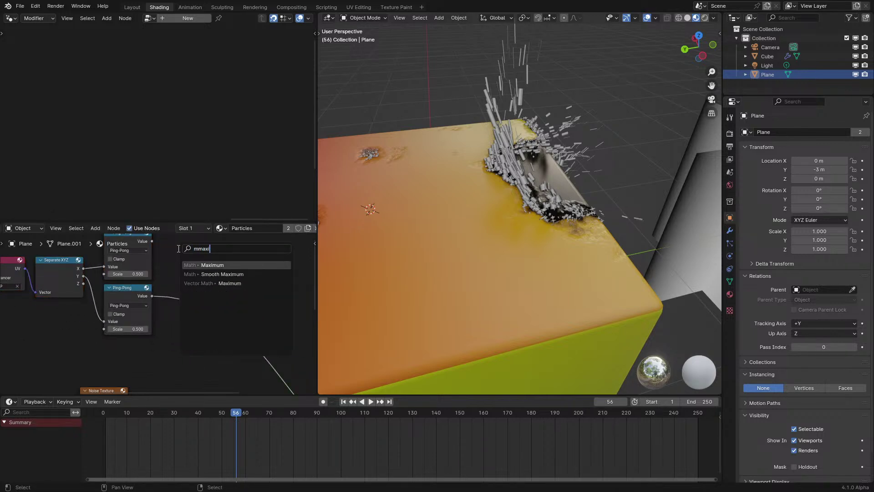
pyautogui.press('Return')
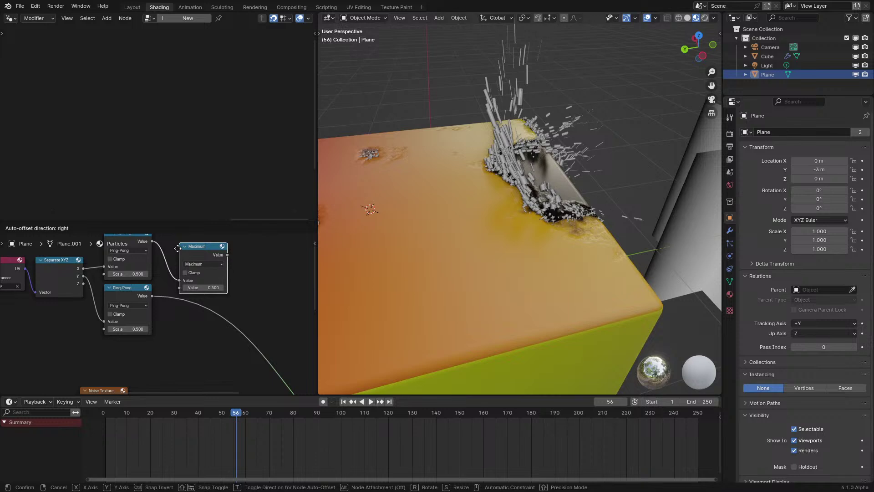
pyautogui.click(177, 248)
# Step: Combine both Ping-Pong outputs in the new math node using Smooth Maximum, and preview its result
pyautogui.scroll(2, 146, 293)
pyautogui.click(211, 250)
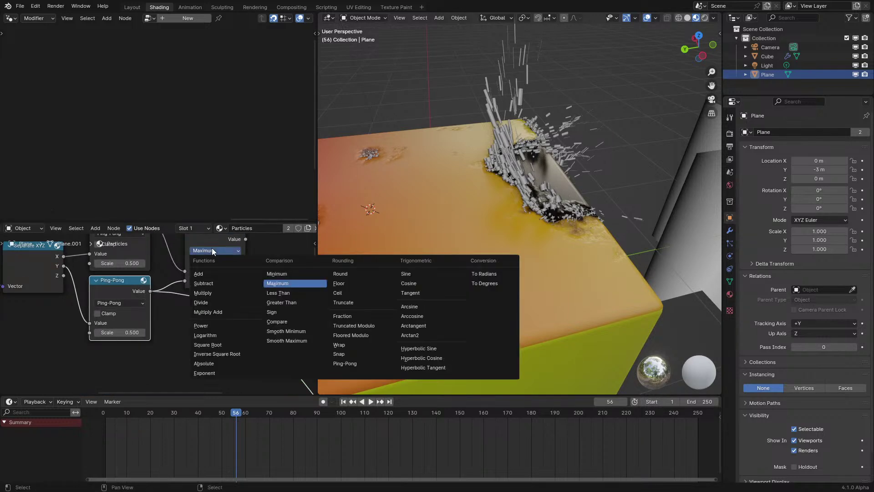
pyautogui.click(309, 339)
pyautogui.moveTo(227, 242); pyautogui.dragTo(215, 298, button='middle')
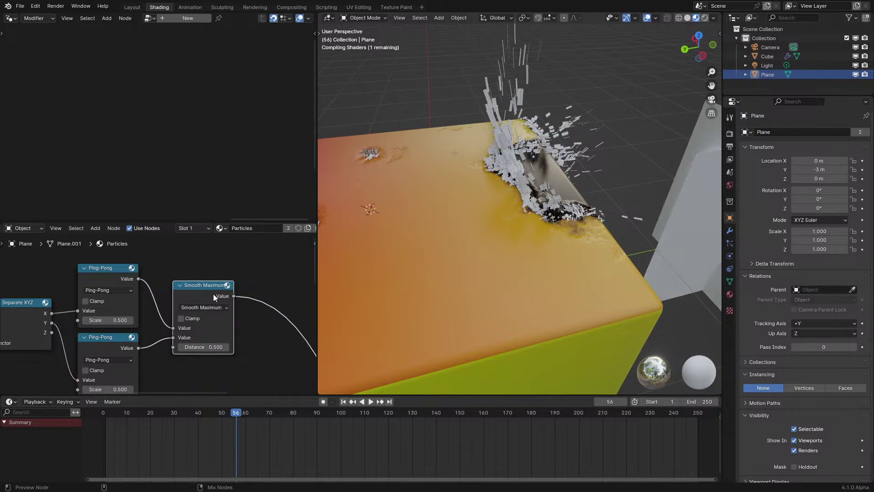
pyautogui.moveTo(269, 313); pyautogui.dragTo(240, 309, button='middle')
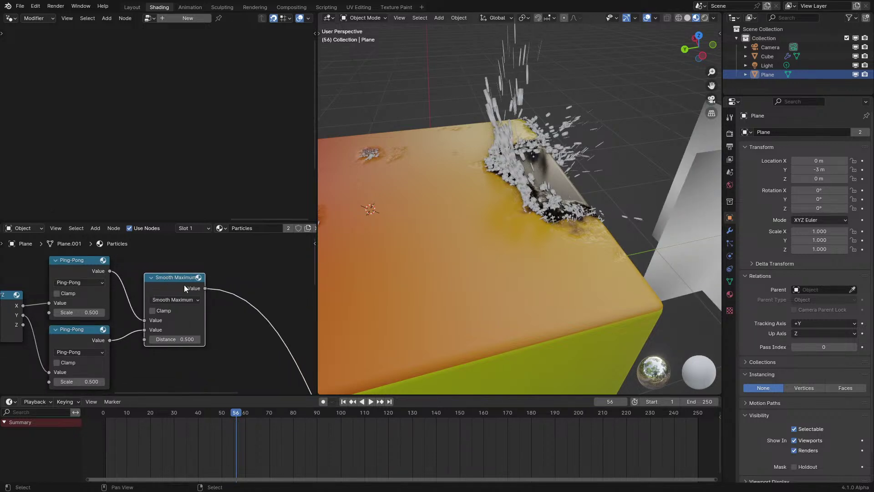
# Step: Insert a Multiply node with a value of 2 between the upper Ping-Pong and Smooth Maximum nodes
pyautogui.moveTo(184, 285); pyautogui.dragTo(235, 283)
pyautogui.press('q')
pyautogui.hotkey('shift', 'd')
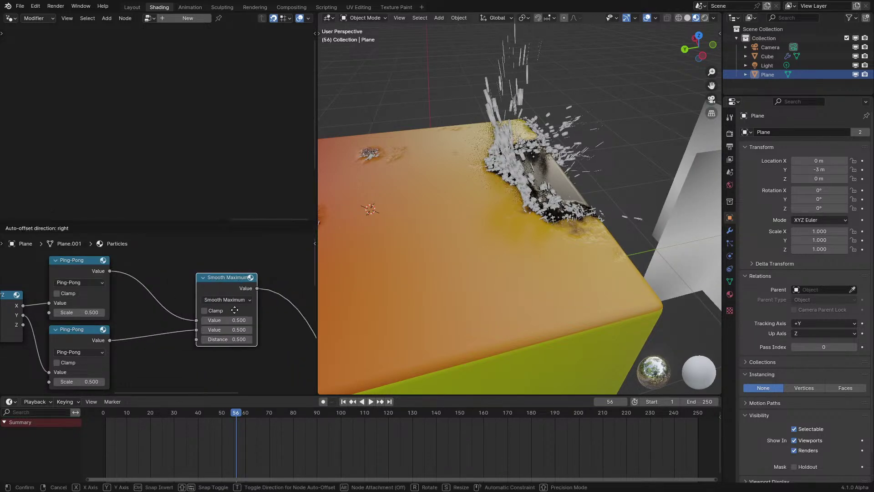
pyautogui.click(251, 381)
pyautogui.click(252, 377)
pyautogui.press('m')
pyautogui.press('g')
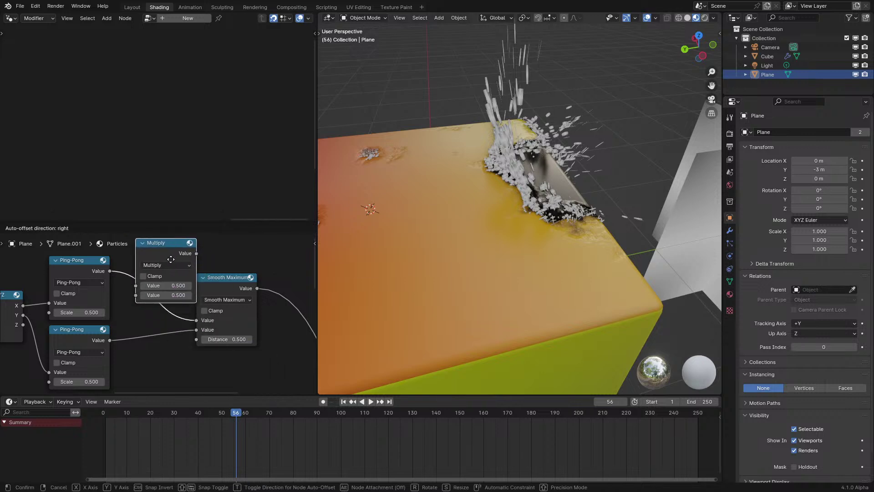
pyautogui.click(162, 276)
pyautogui.click(156, 313)
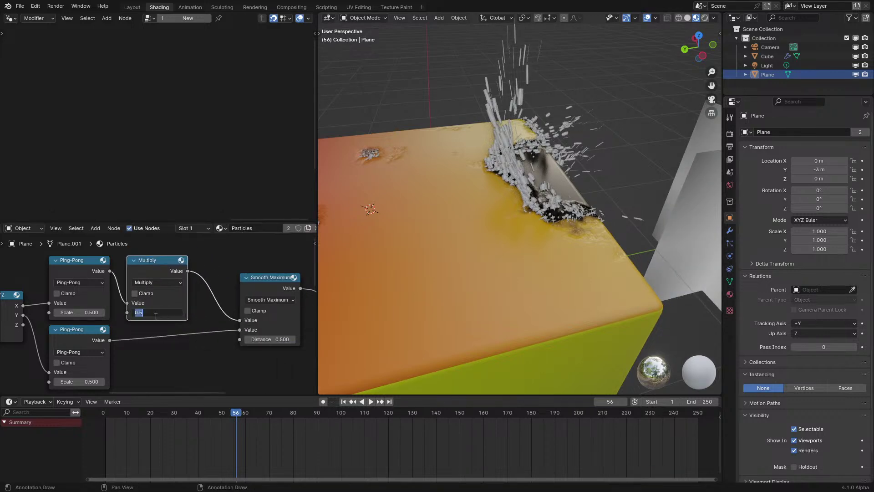
pyautogui.write('2')
pyautogui.press('Return')
# Step: Duplicate the Multiply node onto the lower Ping-Pong link and tidy the spacing of the Multiply and Smooth Maximum nodes
pyautogui.hotkey('shift', 'd')
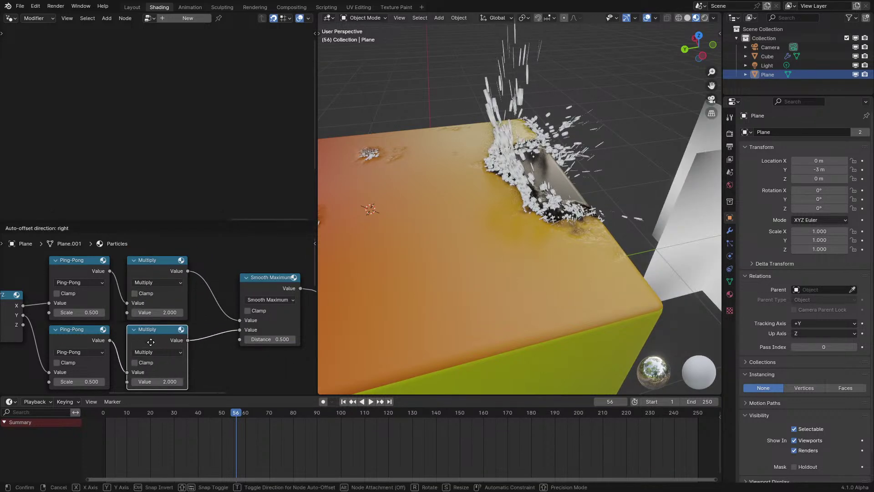
pyautogui.click(151, 342)
pyautogui.moveTo(154, 236); pyautogui.dragTo(227, 354)
pyautogui.press('g')
pyautogui.click(217, 354)
pyautogui.click(260, 282)
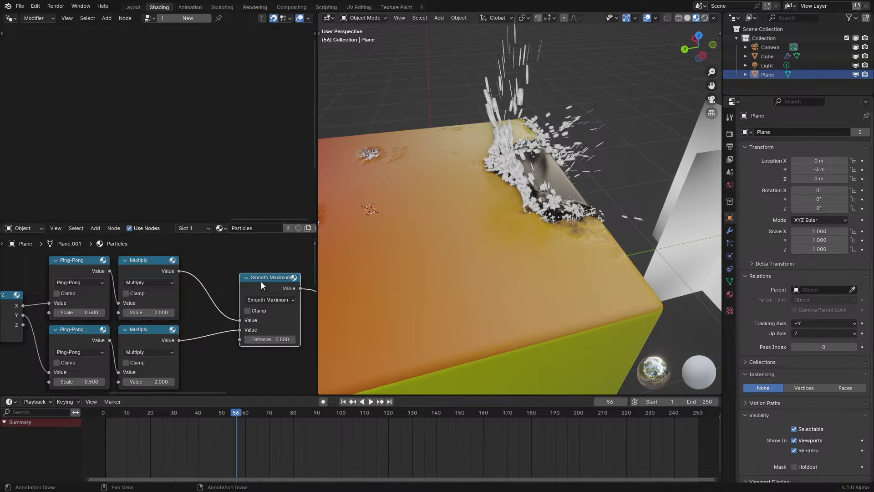
pyautogui.moveTo(261, 282); pyautogui.dragTo(235, 280)
# Step: Change the Smooth Maximum node's operation to Smooth Minimum
pyautogui.moveTo(524, 273); pyautogui.dragTo(488, 318, button='middle')
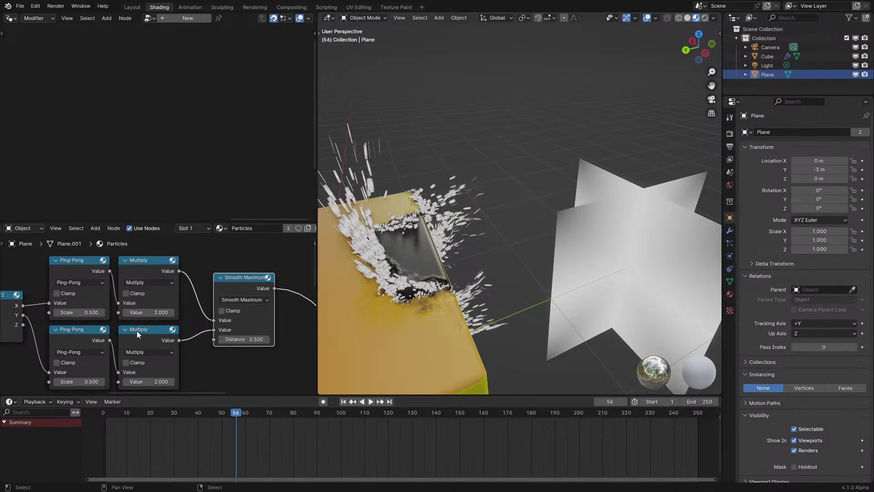
pyautogui.click(244, 299)
pyautogui.click(336, 381)
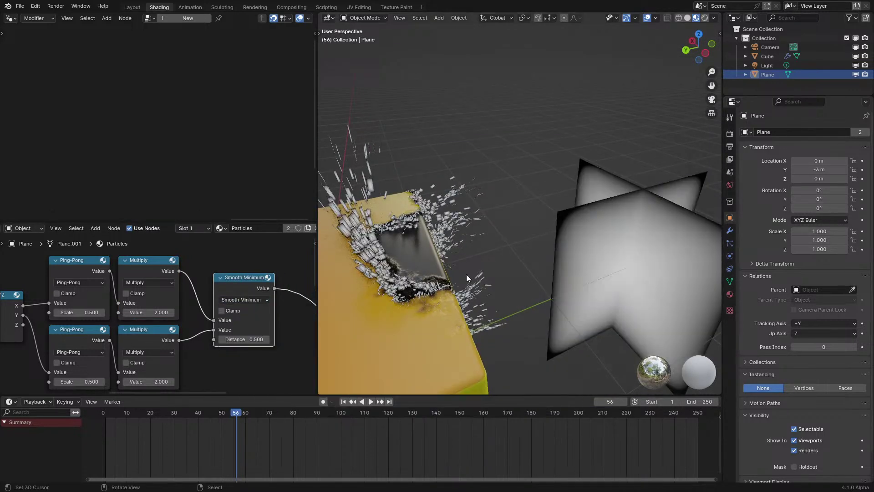
# Step: Add a Color Ramp above the Ping-Pong nodes and connect Separate XYZ's X output to its Fac input
pyautogui.scroll(-5, 78, 287)
pyautogui.moveTo(78, 286); pyautogui.dragTo(50, 379, button='middle')
pyautogui.scroll(4, 143, 297)
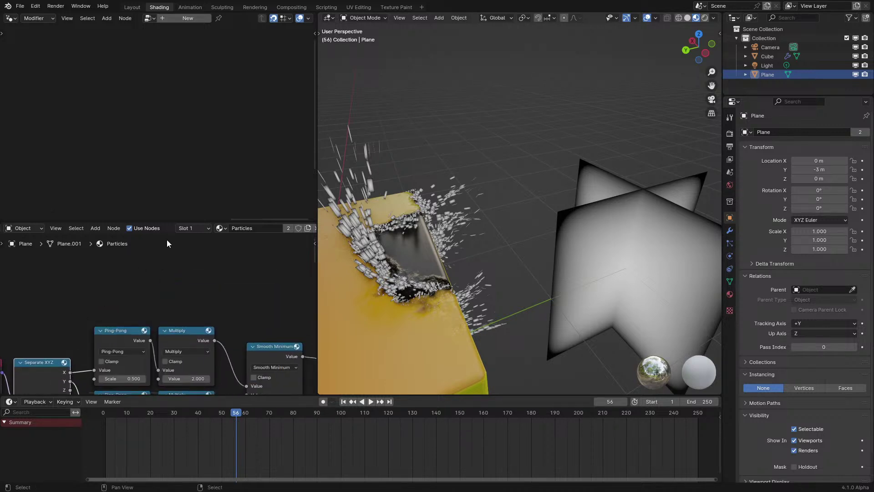
pyautogui.hotkey('ctrl', 'space')
pyautogui.scroll(-3, 265, 309)
pyautogui.hotkey('shift', 'a')
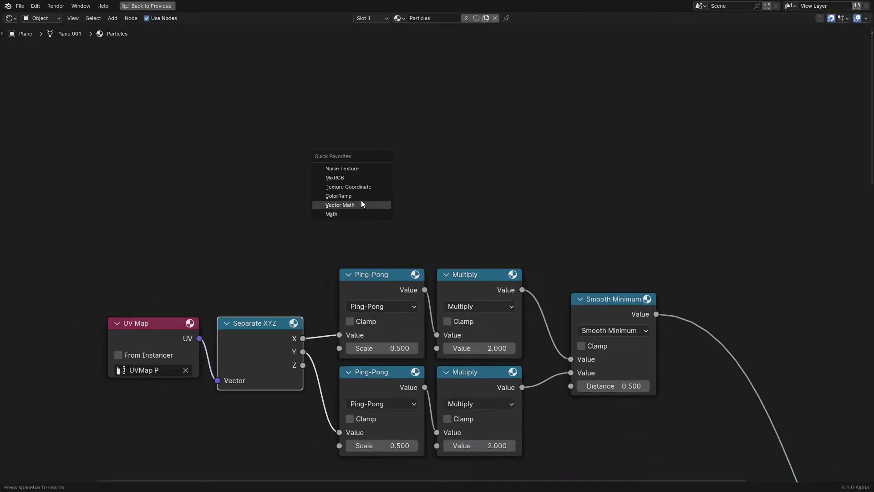
pyautogui.click(361, 201)
pyautogui.click(365, 127)
pyautogui.moveTo(302, 338); pyautogui.dragTo(364, 238)
# Step: Connect the Color Ramp's Color output to the first Value input of the Smooth Minimum node
pyautogui.moveTo(492, 159); pyautogui.dragTo(566, 341)
pyautogui.rightClick(566, 340)
pyautogui.moveTo(510, 144); pyautogui.dragTo(572, 359)
pyautogui.click(455, 143)
pyautogui.moveTo(433, 184); pyautogui.dragTo(432, 110, button='middle')
# Step: Replace the Ping-Pong and Multiply nodes with a duplicate Color Ramp linking the Y output to Smooth Minimum's second Value input
pyautogui.hotkey('ctrl', 'shift', 'd')
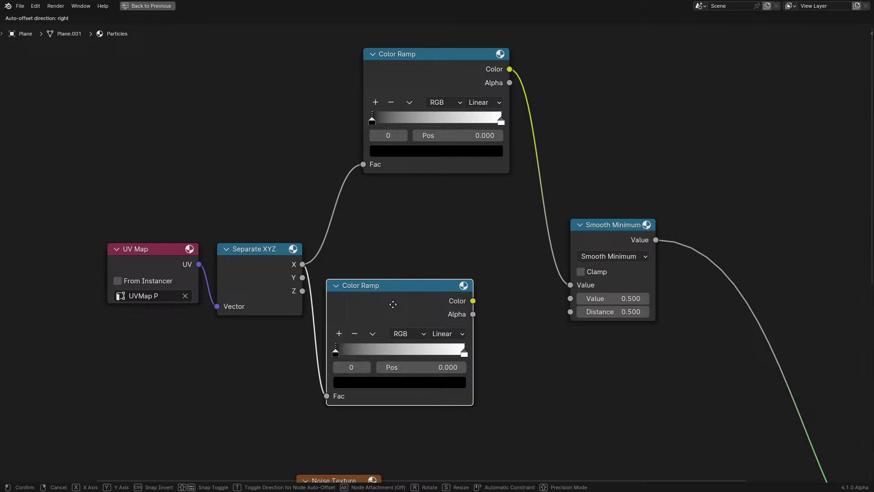
pyautogui.click(364, 274)
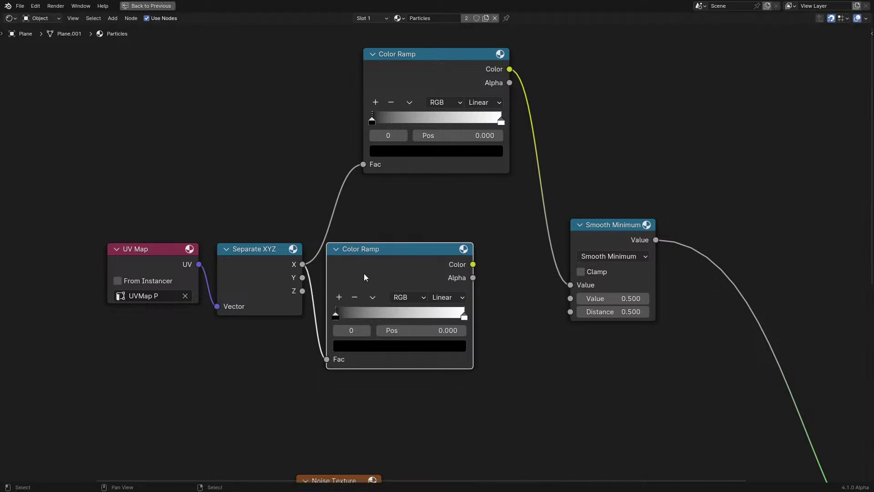
pyautogui.moveTo(294, 277); pyautogui.dragTo(328, 358)
pyautogui.rightClick(331, 361)
pyautogui.moveTo(473, 264); pyautogui.dragTo(571, 298)
pyautogui.moveTo(459, 64); pyautogui.dragTo(423, 112)
pyautogui.click(422, 112)
pyautogui.hotkey('ctrl', 'space')
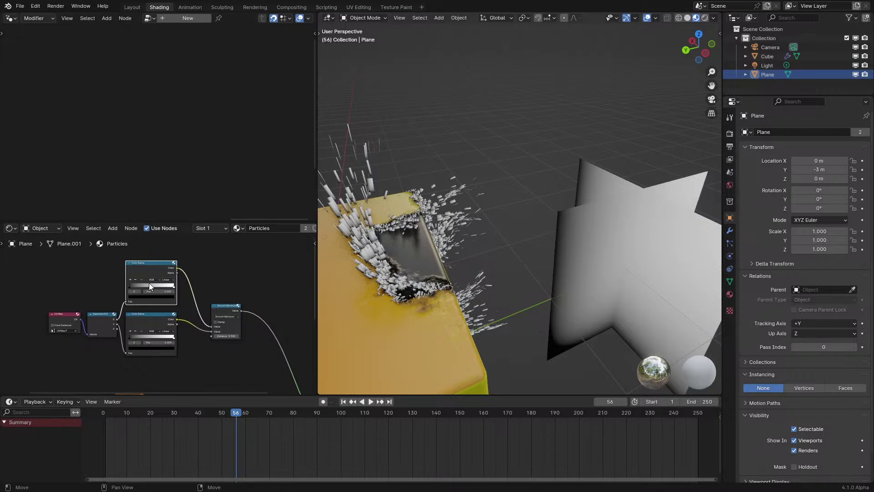
# Step: Add a white middle stop to the upper Color Ramp and make its end stop black
pyautogui.scroll(3, 148, 282)
pyautogui.moveTo(148, 286); pyautogui.dragTo(160, 301, button='middle')
pyautogui.click(118, 265)
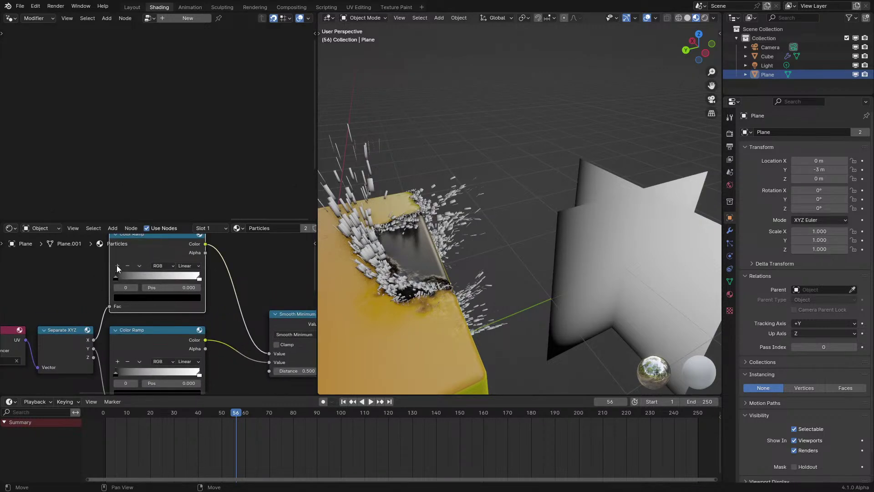
pyautogui.moveTo(198, 275)
pyautogui.mouseDown()
pyautogui.moveTo(138, 277)
pyautogui.moveTo(201, 279)
pyautogui.mouseUp()
pyautogui.click(155, 298)
pyautogui.scroll(-15, 162, 218)
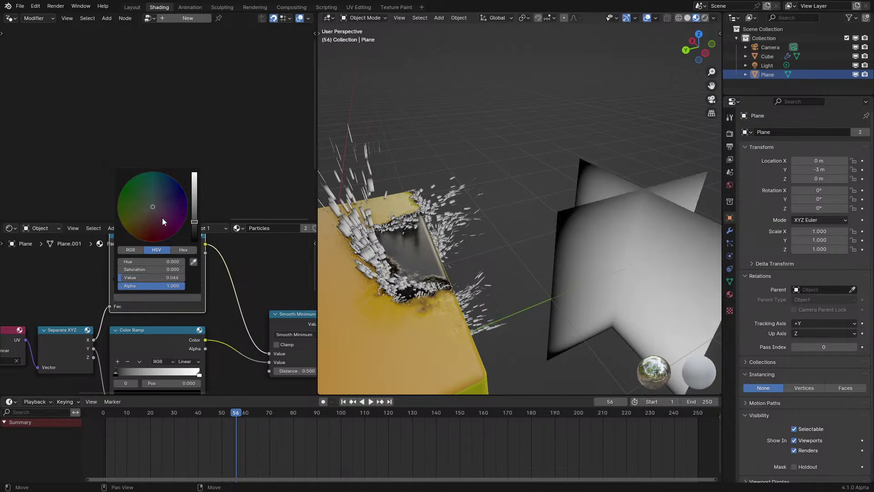
# Step: Give the lower Color Ramp a white middle stop at 0.500 and a black end stop
pyautogui.moveTo(136, 368); pyautogui.dragTo(137, 352, button='middle')
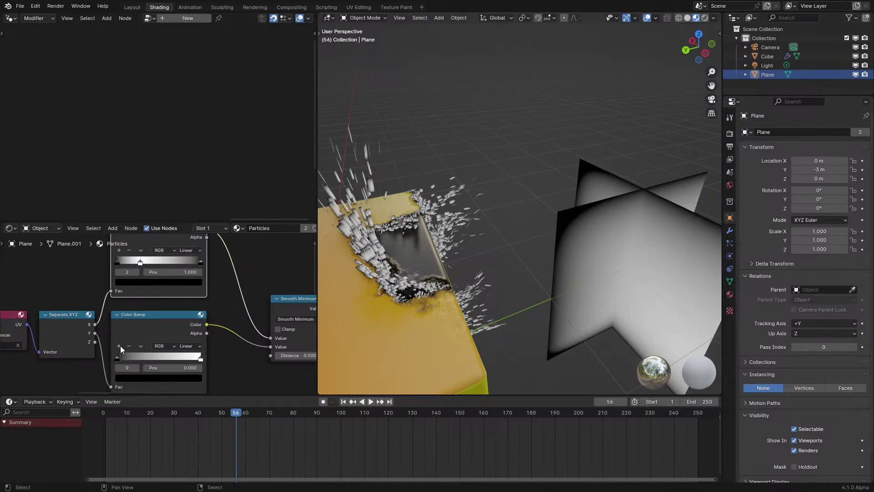
pyautogui.click(119, 346)
pyautogui.click(153, 377)
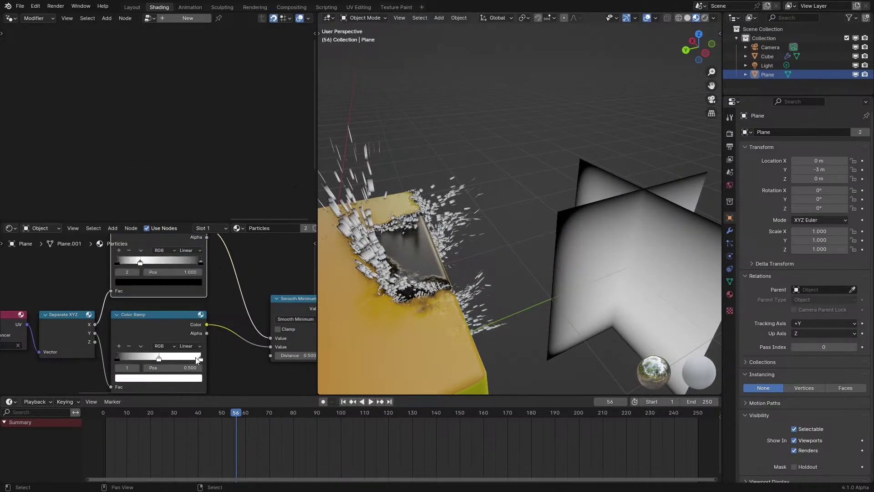
pyautogui.click(181, 376)
pyautogui.scroll(-8, 157, 304)
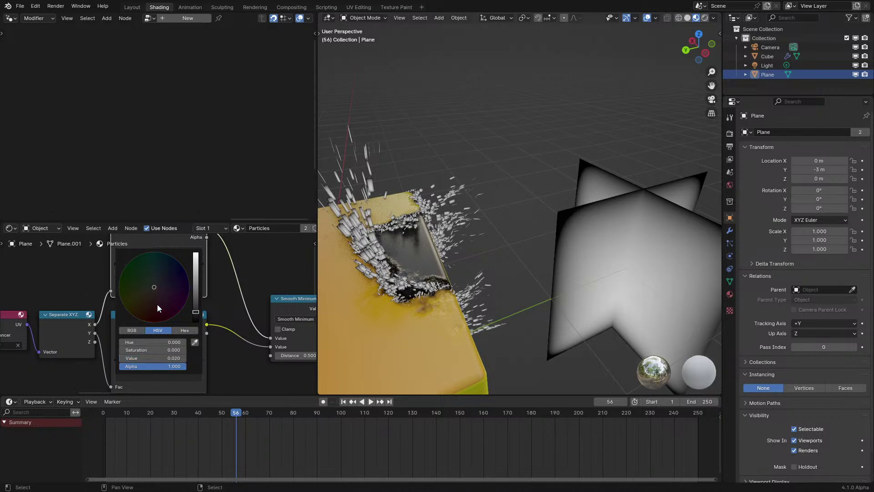
pyautogui.scroll(-5, 157, 304)
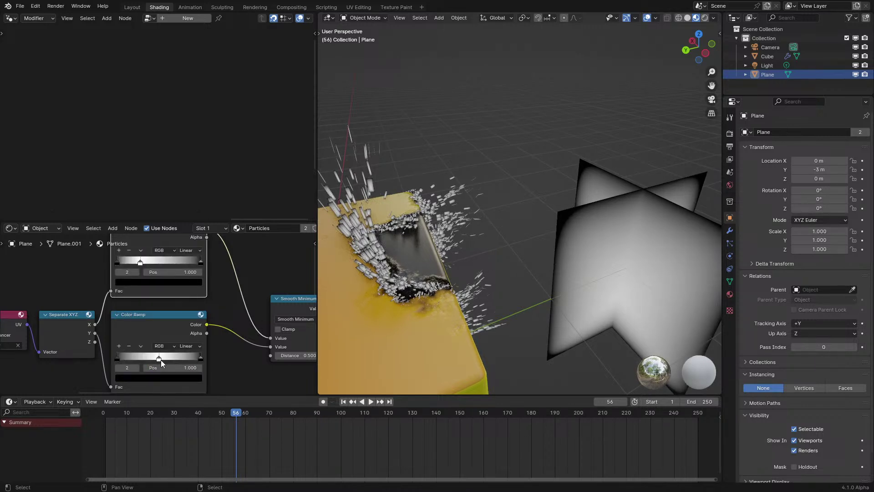
pyautogui.moveTo(160, 359); pyautogui.dragTo(138, 364)
pyautogui.rightClick(150, 367)
pyautogui.rightClick(138, 365)
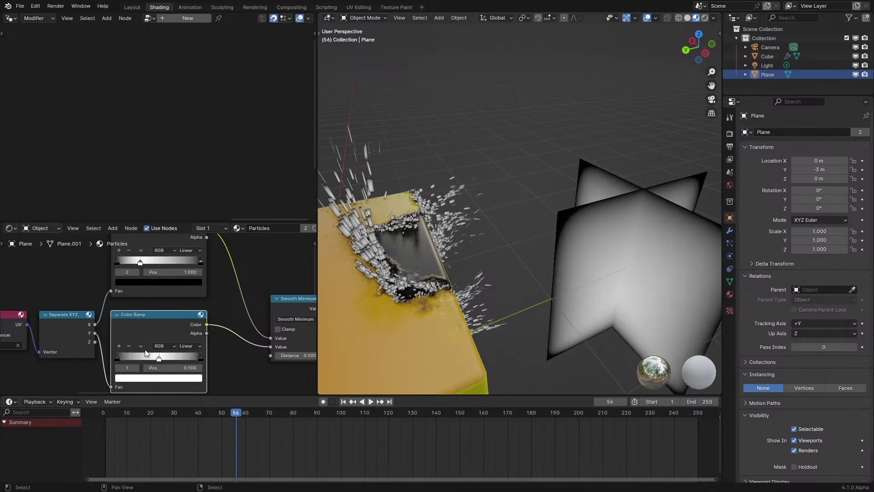
# Step: Set the upper Color Ramp's interpolation to Ease and move its white stop to about 0.227
pyautogui.moveTo(145, 262)
pyautogui.mouseDown()
pyautogui.moveTo(133, 268)
pyautogui.moveTo(157, 269)
pyautogui.moveTo(133, 263)
pyautogui.mouseUp()
pyautogui.click(183, 253)
pyautogui.click(183, 268)
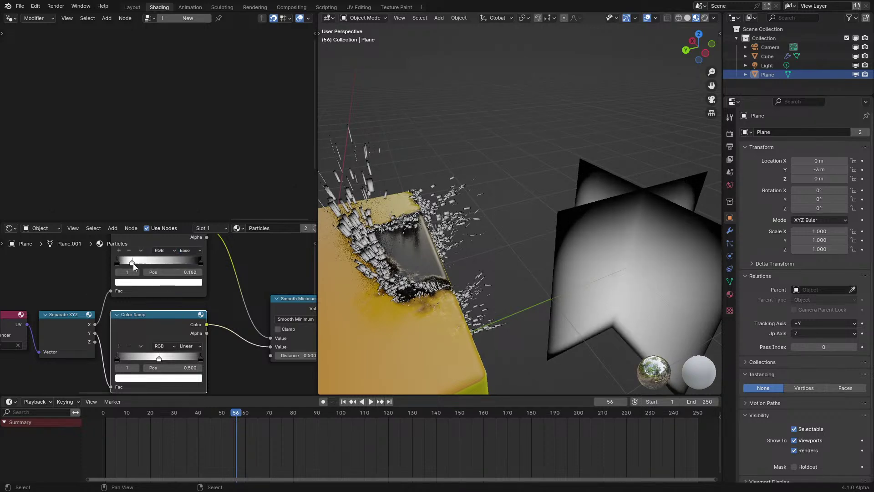
# Step: Play the animation from near the start to examine the gradient on the particles around the cube
pyautogui.moveTo(444, 259); pyautogui.dragTo(376, 272, button='middle')
pyautogui.press('space')
pyautogui.scroll(4, 508, 279)
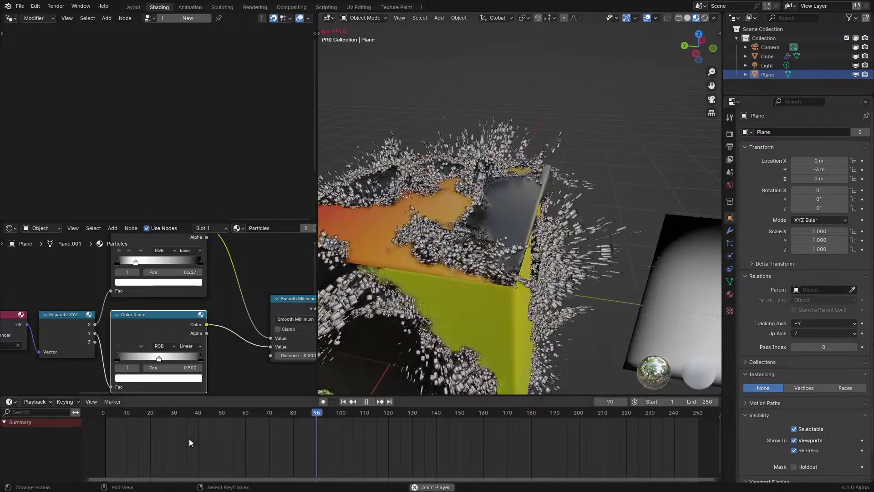
pyautogui.click(96, 441)
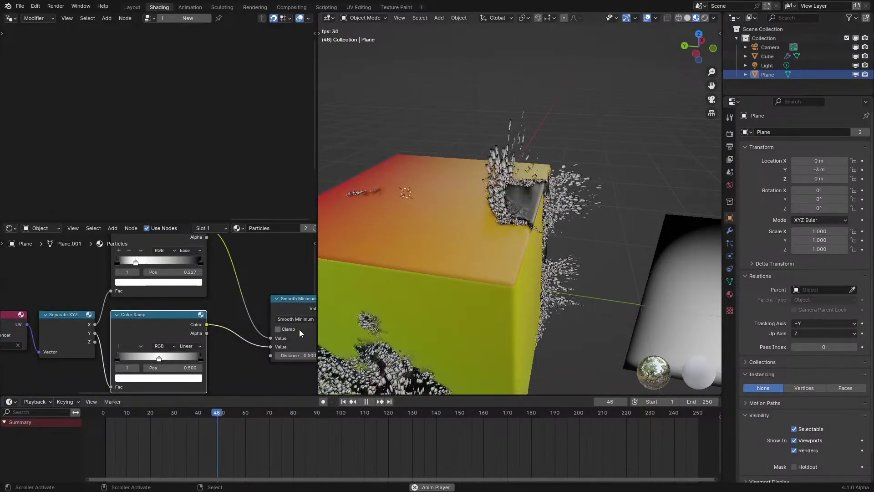
pyautogui.press('space')
pyautogui.press('space')
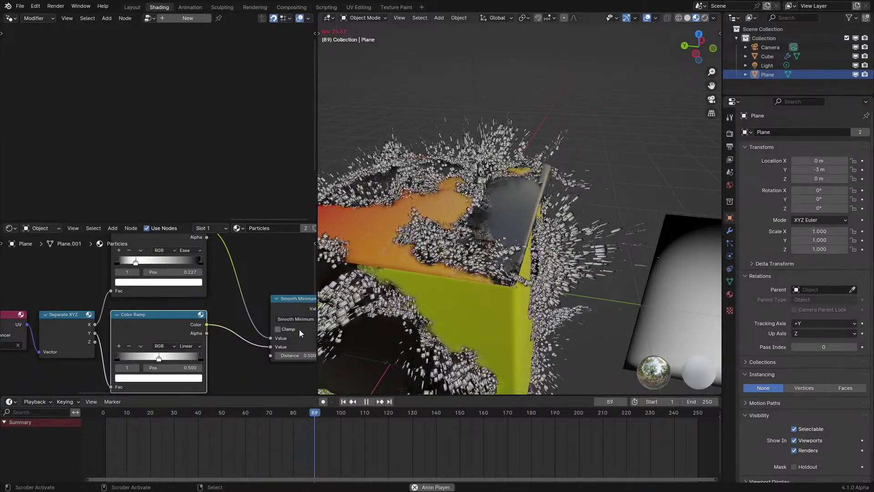
pyautogui.press('space')
# Step: Move the Smooth Minimum node closer to the Color Ramps and replay the animation from the start
pyautogui.moveTo(280, 308); pyautogui.dragTo(253, 295)
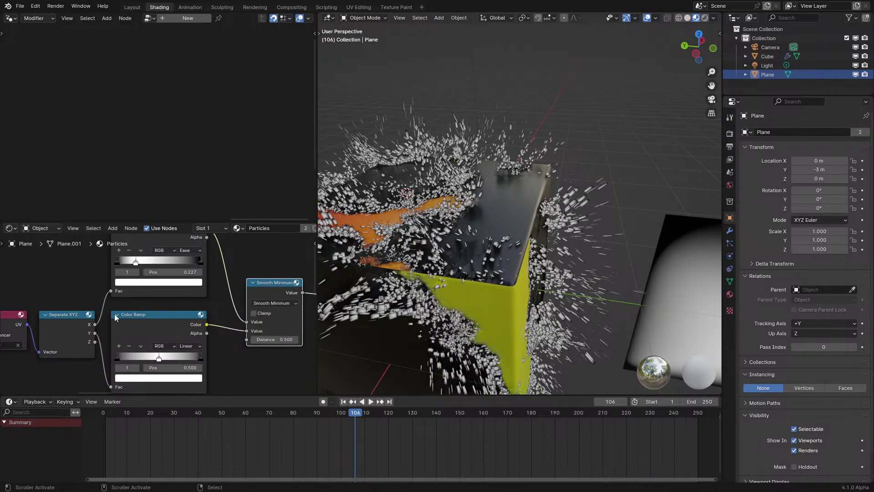
pyautogui.moveTo(492, 284); pyautogui.dragTo(497, 289, button='middle')
pyautogui.press('space')
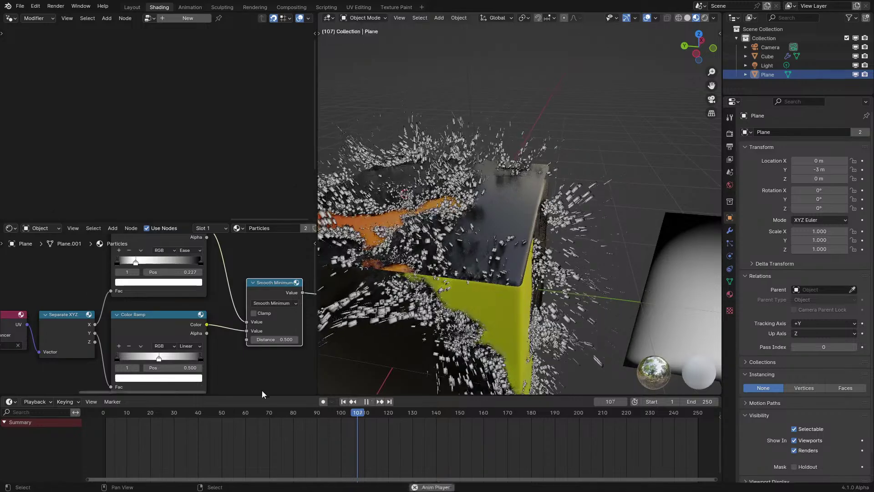
pyautogui.click(102, 429)
pyautogui.moveTo(448, 316); pyautogui.dragTo(529, 309, button='middle')
pyautogui.press('space')
# Step: Move the UV Map, Separate XYZ, both Color Ramps and Smooth Minimum nodes further left as a group
pyautogui.scroll(-5, 294, 313)
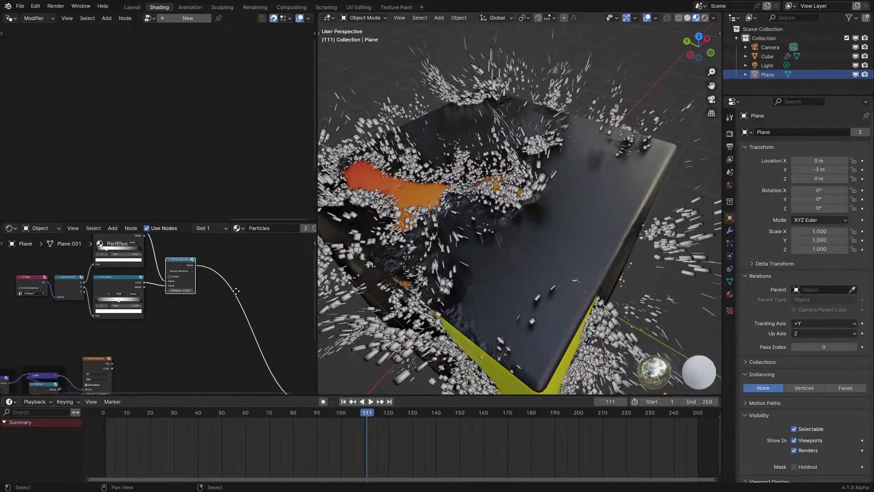
pyautogui.moveTo(87, 243); pyautogui.dragTo(314, 330)
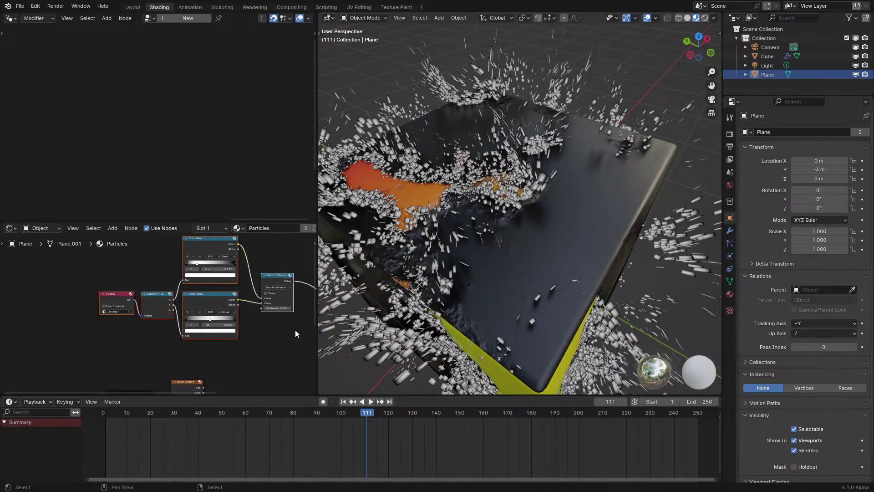
pyautogui.press('g')
pyautogui.click(206, 338)
pyautogui.scroll(6, 156, 310)
pyautogui.moveTo(131, 317); pyautogui.dragTo(147, 368, button='middle')
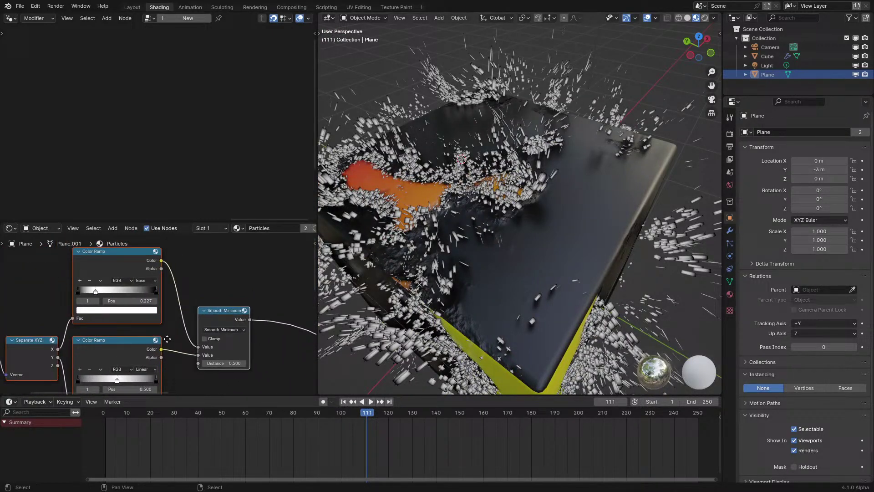
# Step: Set the upper Color Ramp's interpolation to Linear and enlarge the shader node editor upward
pyautogui.click(144, 279)
pyautogui.click(155, 318)
pyautogui.scroll(-2, 201, 332)
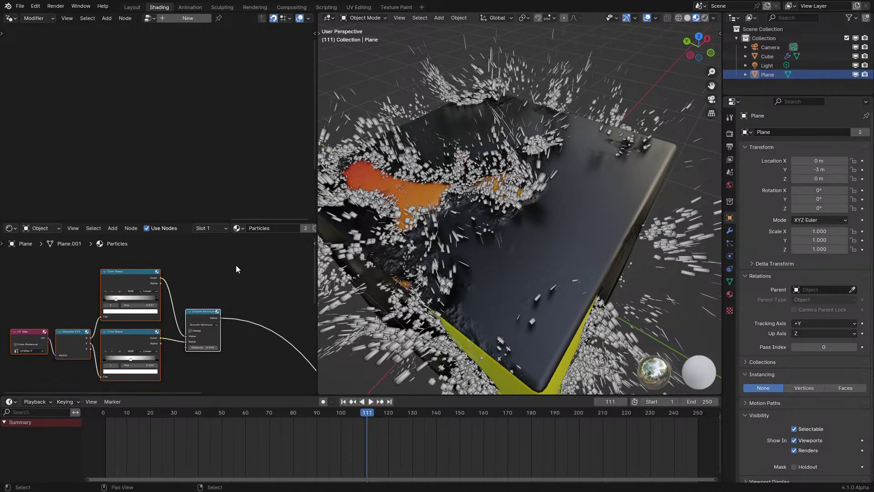
pyautogui.moveTo(183, 222); pyautogui.dragTo(169, 74)
# Step: Add a MixRGB node beside the Smooth Minimum node and set its blending mode to Linear Light
pyautogui.moveTo(180, 302); pyautogui.dragTo(122, 285, button='middle')
pyautogui.scroll(4, 159, 308)
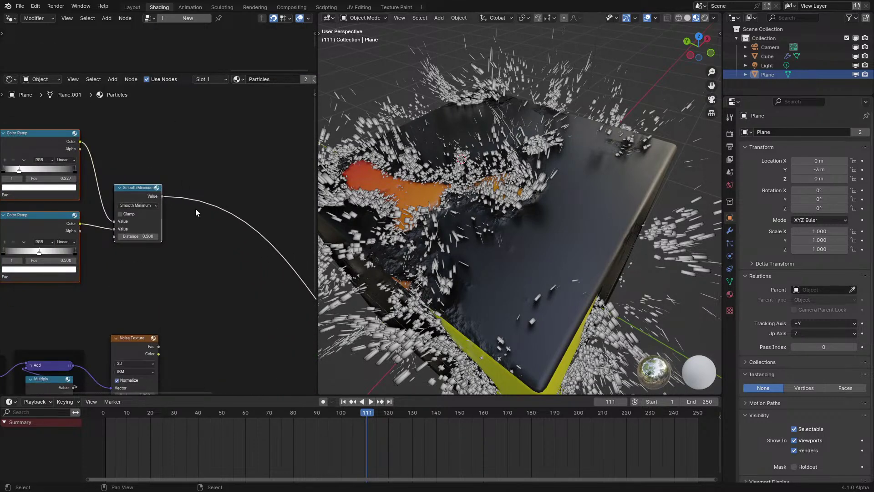
pyautogui.hotkey('shift', 'a')
pyautogui.click(174, 205)
pyautogui.click(201, 271)
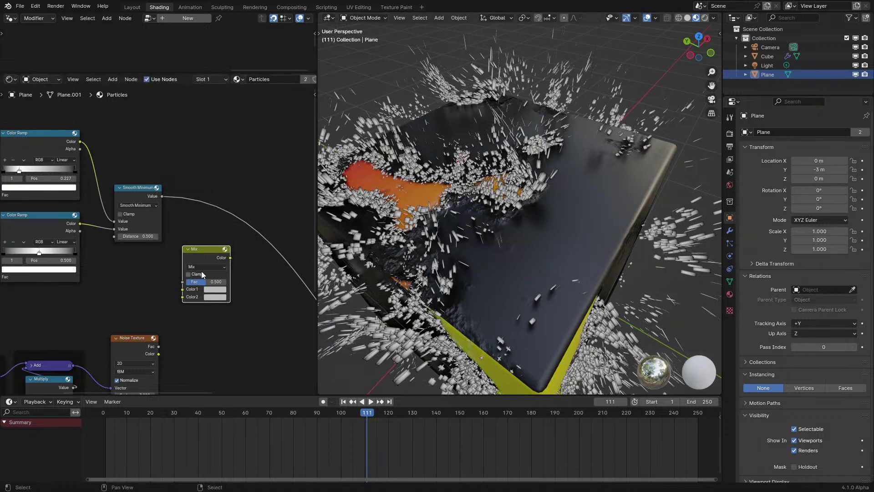
pyautogui.click(204, 266)
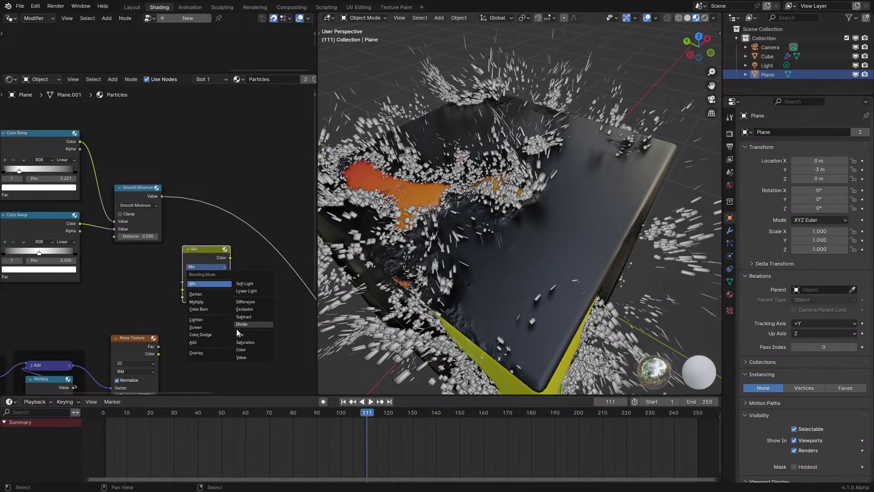
pyautogui.click(246, 290)
# Step: Insert the Linear Light node into the Smooth Minimum output link and connect the Noise Texture's Color to Color2
pyautogui.moveTo(213, 276); pyautogui.dragTo(234, 260)
pyautogui.moveTo(158, 354); pyautogui.dragTo(203, 276)
pyautogui.scroll(1, 231, 227)
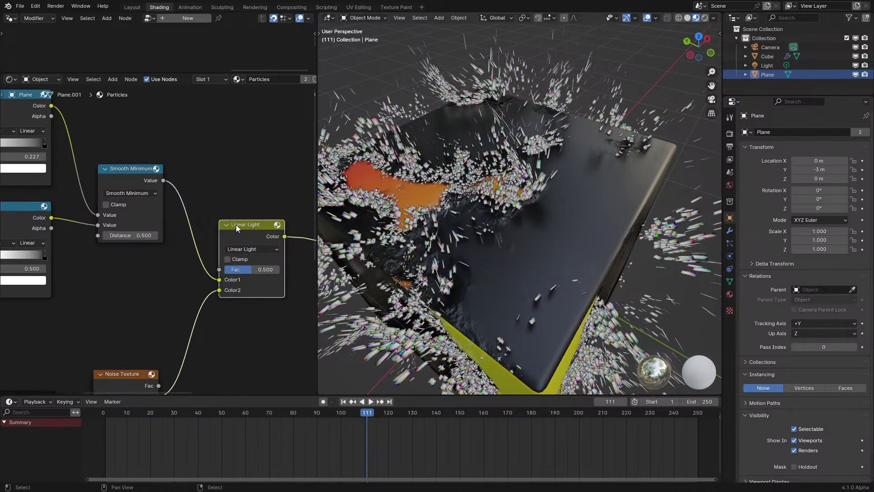
# Step: Add a Mix node with its data type set to Color and place it below the Linear Light node
pyautogui.press('q')
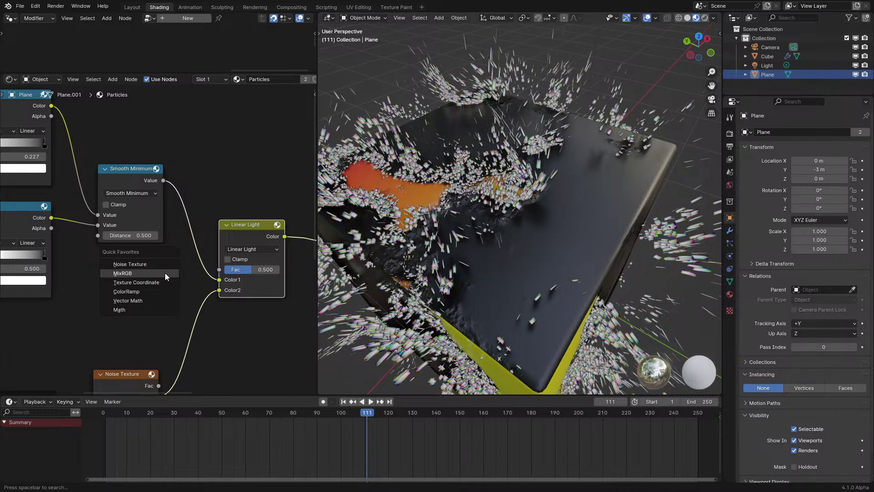
pyautogui.hotkey('shift', 'a')
pyautogui.write('mi')
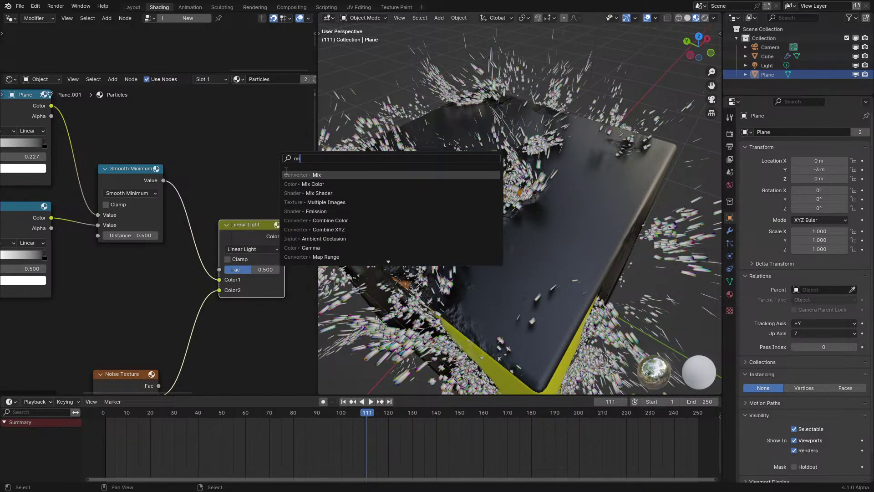
pyautogui.press('Return')
pyautogui.click(256, 142)
pyautogui.click(257, 156)
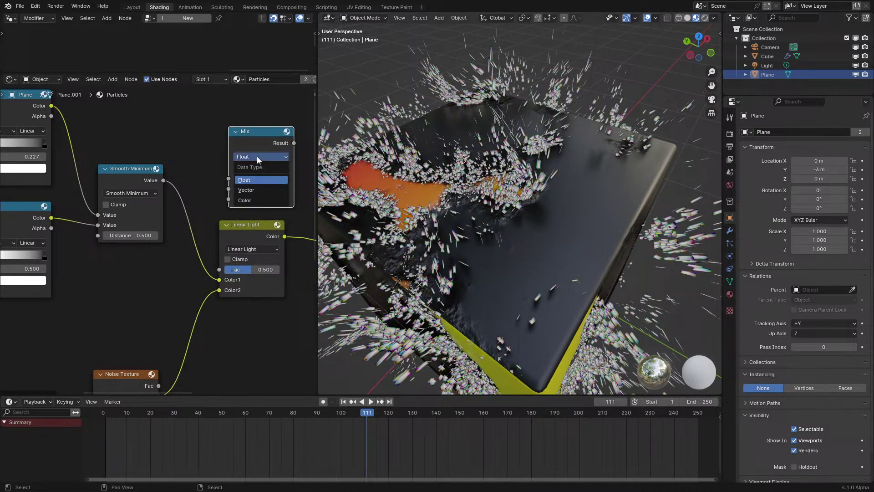
pyautogui.click(244, 201)
pyautogui.press('g')
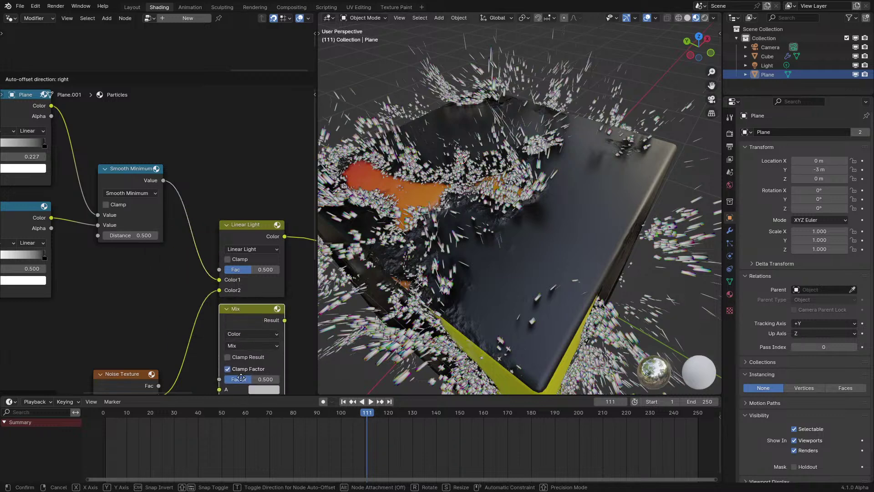
pyautogui.click(240, 367)
# Step: Compare the Mix node with the Linear Light node and move it directly above that node
pyautogui.scroll(-2, 252, 318)
pyautogui.moveTo(252, 319); pyautogui.dragTo(197, 289, button='middle')
pyautogui.press('g')
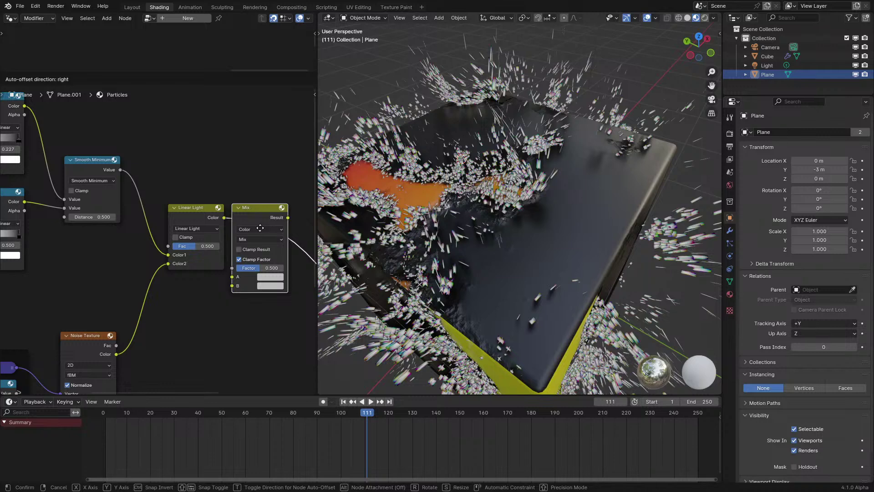
pyautogui.click(227, 299)
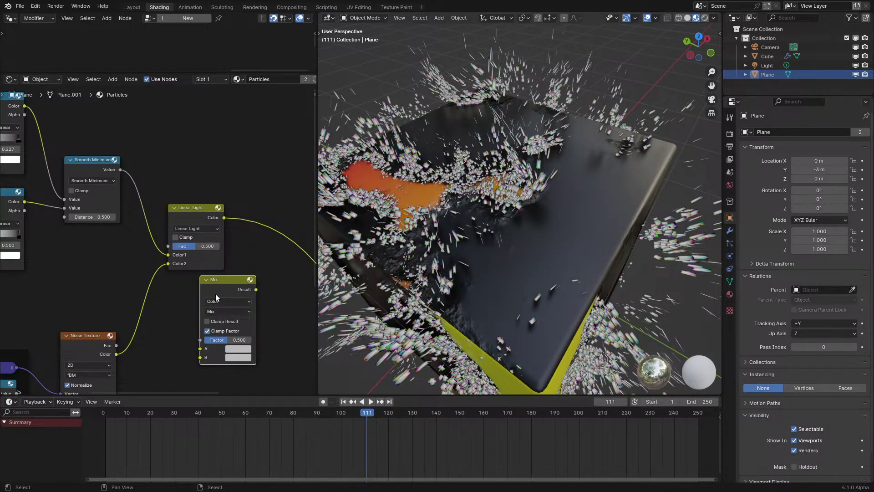
pyautogui.scroll(2, 216, 295)
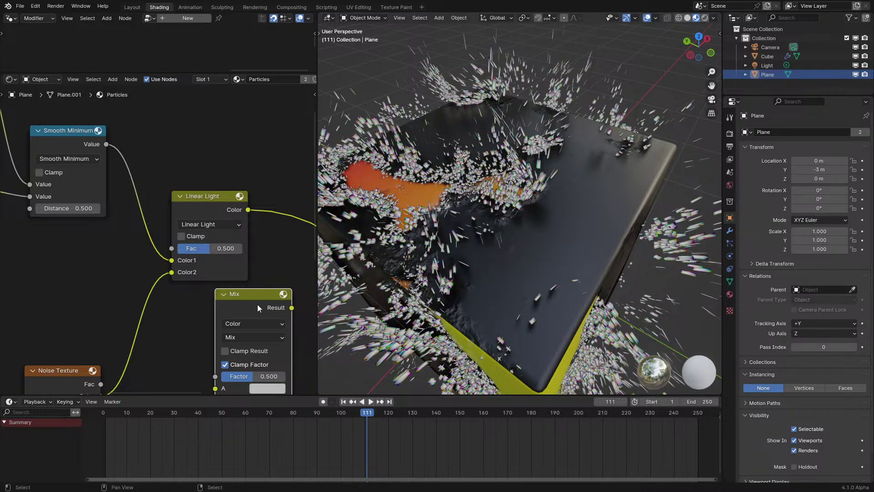
pyautogui.moveTo(258, 304); pyautogui.dragTo(214, 126)
# Step: Examine the Noise Texture settings and how the texture feeds the Linear Light node beneath the unconnected Mix node
pyautogui.scroll(-4, 183, 273)
pyautogui.moveTo(183, 274); pyautogui.dragTo(269, 136, button='middle')
pyautogui.scroll(2, 221, 255)
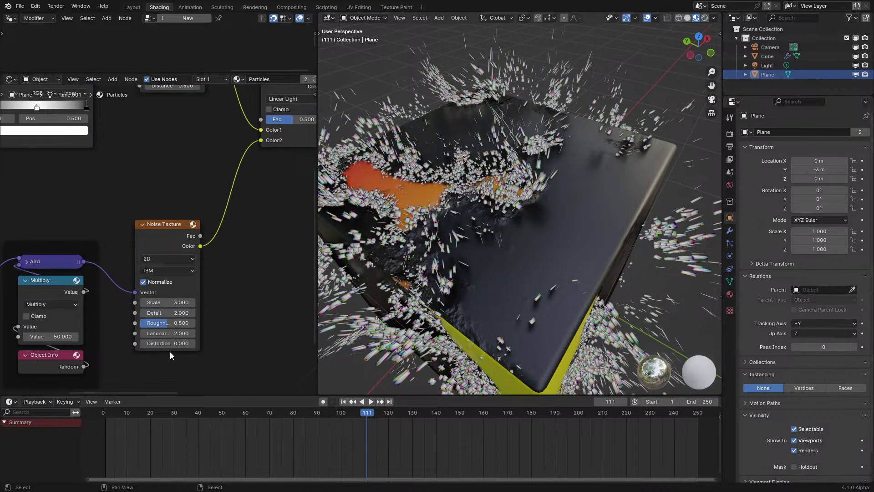
pyautogui.scroll(-2, 171, 364)
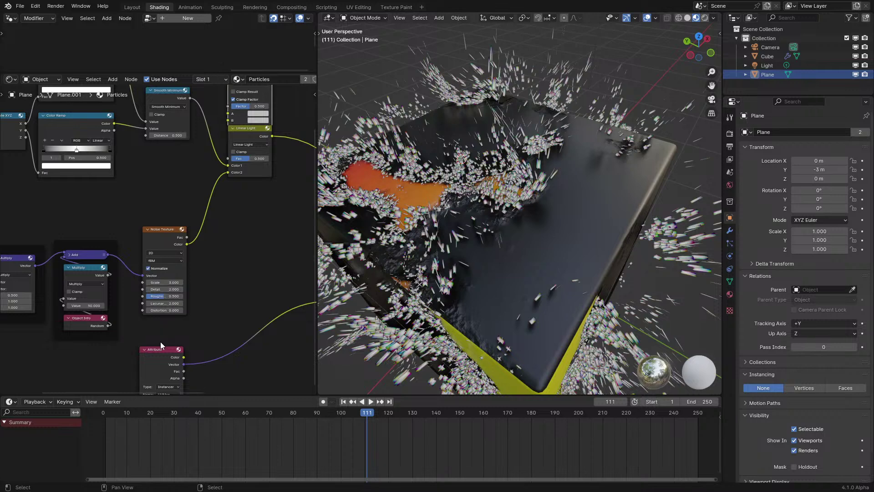
pyautogui.scroll(2, 178, 296)
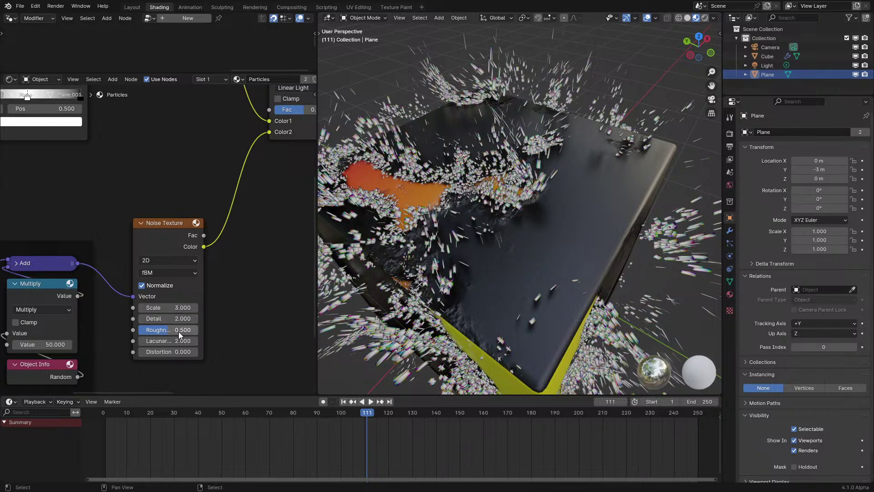
pyautogui.scroll(-2, 234, 248)
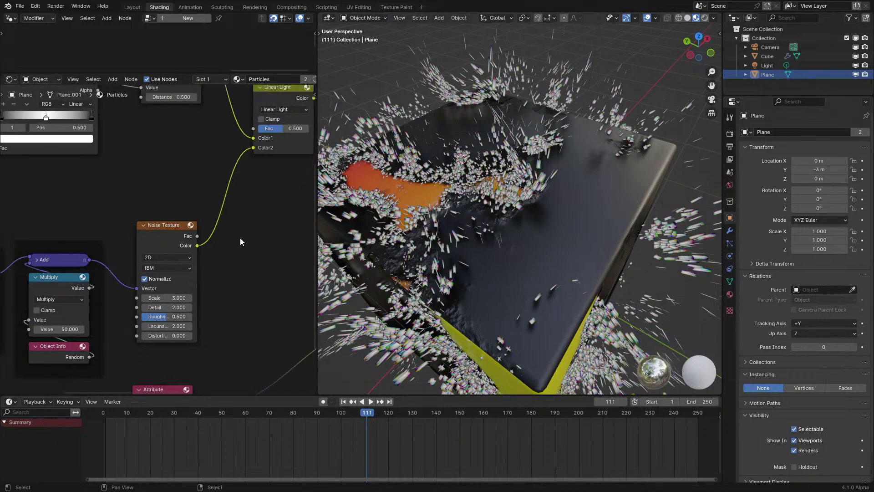
pyautogui.moveTo(239, 238); pyautogui.dragTo(182, 339, button='middle')
pyautogui.scroll(1, 205, 291)
pyautogui.scroll(3, 230, 234)
pyautogui.hscroll(1, 228, 218)
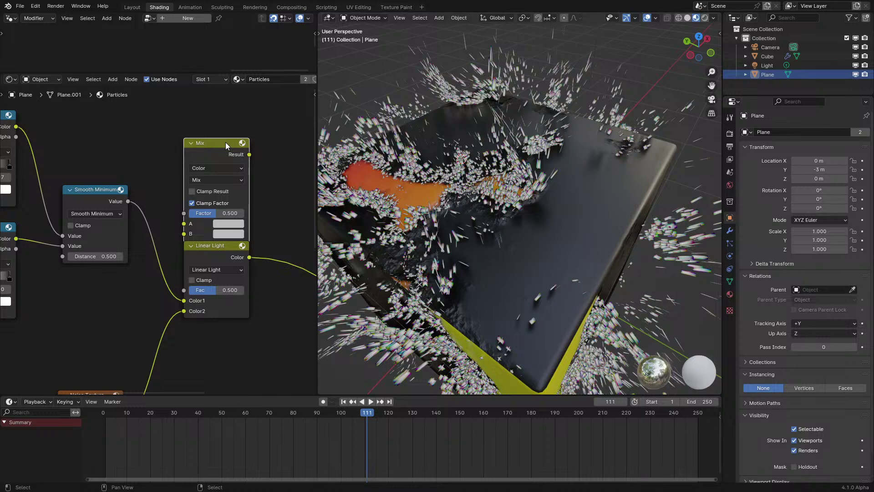
pyautogui.scroll(-3, 169, 253)
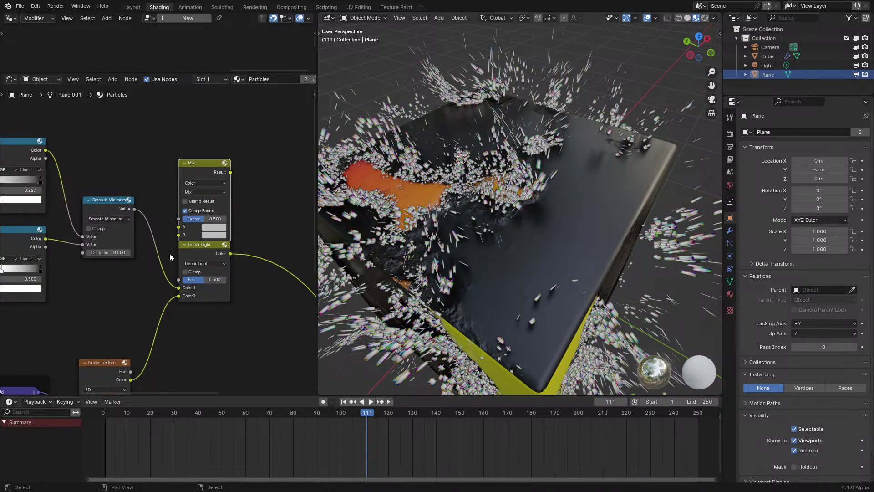
# Step: Go to the Principled BSDF node and briefly open and close its Subsurface section
pyautogui.moveTo(207, 278); pyautogui.dragTo(139, 104, button='middle')
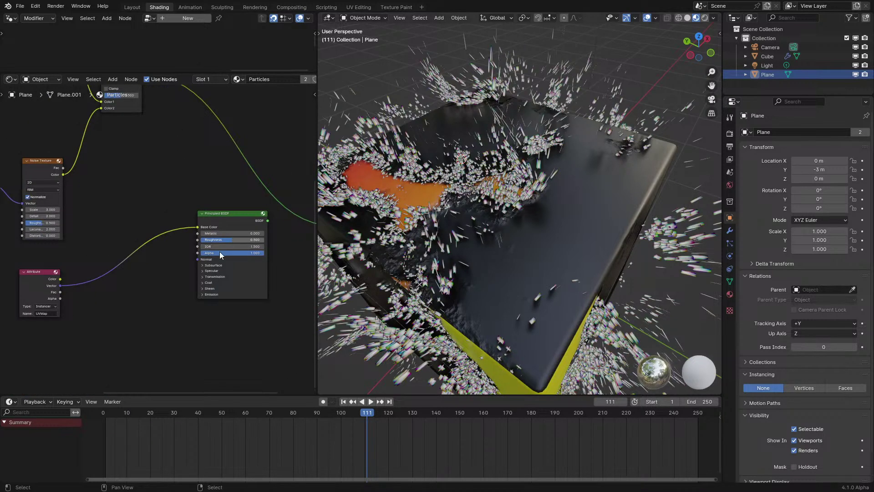
pyautogui.scroll(4, 219, 251)
pyautogui.click(186, 287)
pyautogui.click(168, 287)
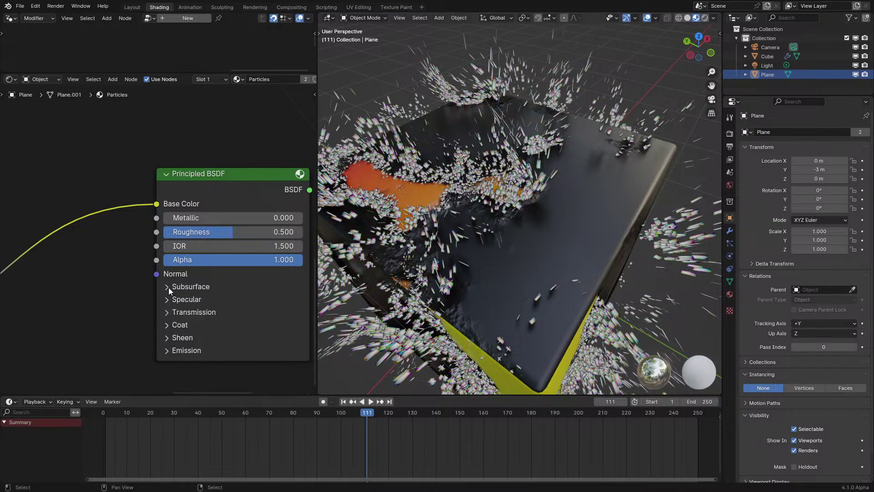
pyautogui.scroll(-1, 168, 288)
pyautogui.click(167, 279)
pyautogui.click(167, 280)
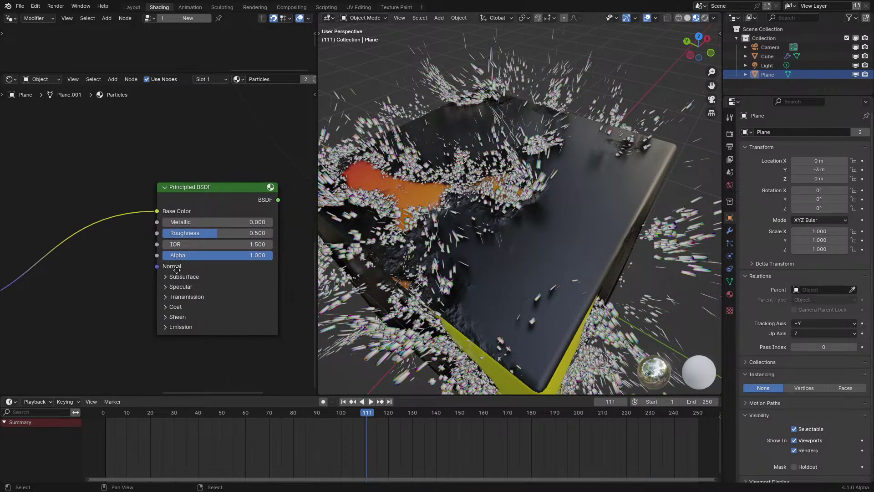
# Step: Expand the Subsurface, Specular, Transmission, Coat, Sheen and Emission sections of the Principled BSDF node and examine their settings
pyautogui.scroll(1, 188, 273)
pyautogui.click(221, 199)
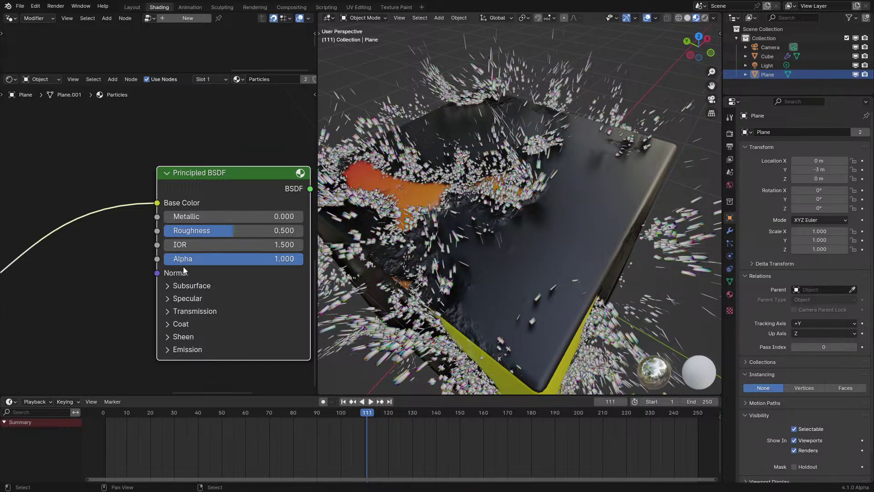
pyautogui.click(167, 286)
pyautogui.scroll(-6, 167, 287)
pyautogui.moveTo(167, 288); pyautogui.dragTo(164, 174, button='middle')
pyautogui.scroll(2, 173, 257)
pyautogui.click(162, 253)
pyautogui.click(162, 329)
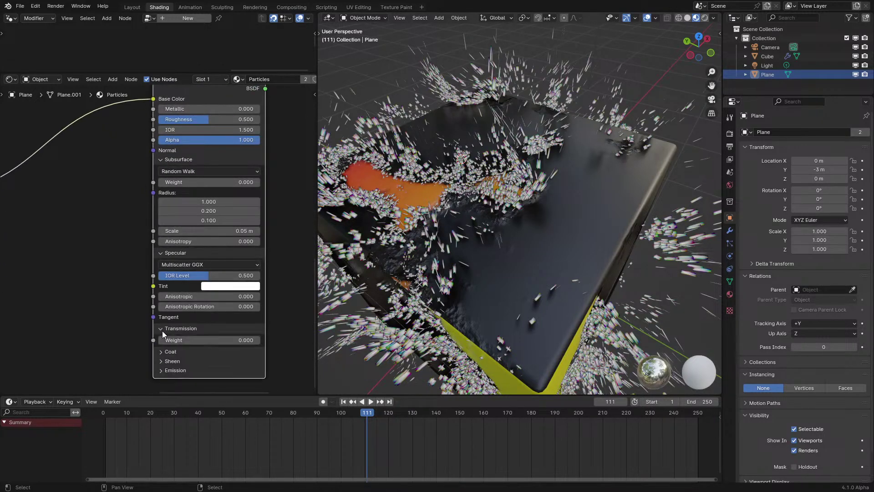
pyautogui.click(159, 349)
pyautogui.scroll(-2, 159, 354)
pyautogui.click(161, 376)
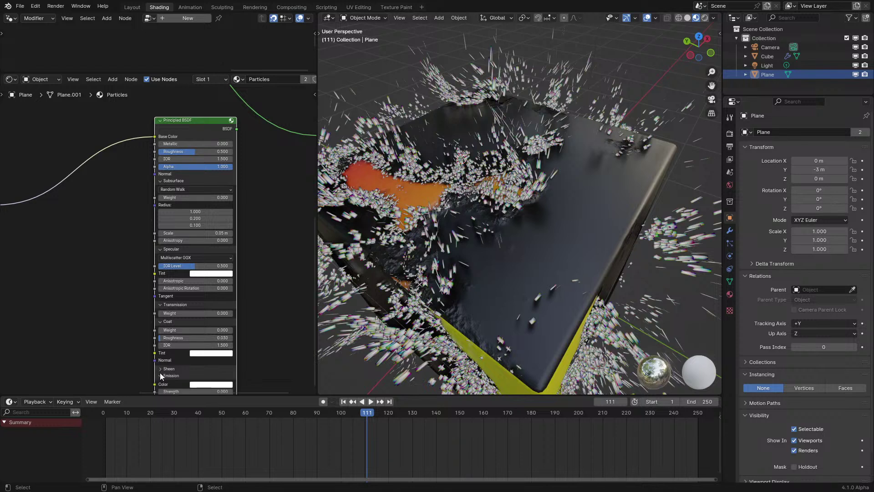
pyautogui.moveTo(162, 376); pyautogui.dragTo(164, 321, button='middle')
pyautogui.click(165, 314)
pyautogui.moveTo(132, 272); pyautogui.dragTo(105, 306, button='middle')
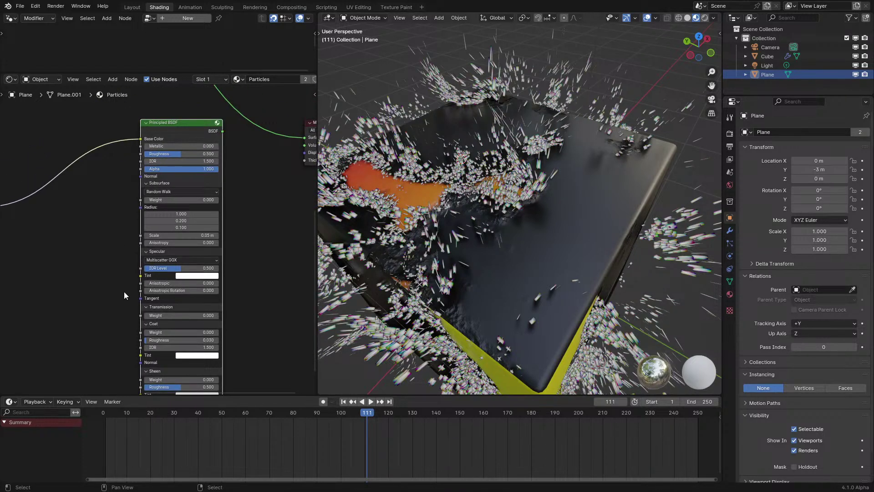
pyautogui.scroll(-2, 124, 291)
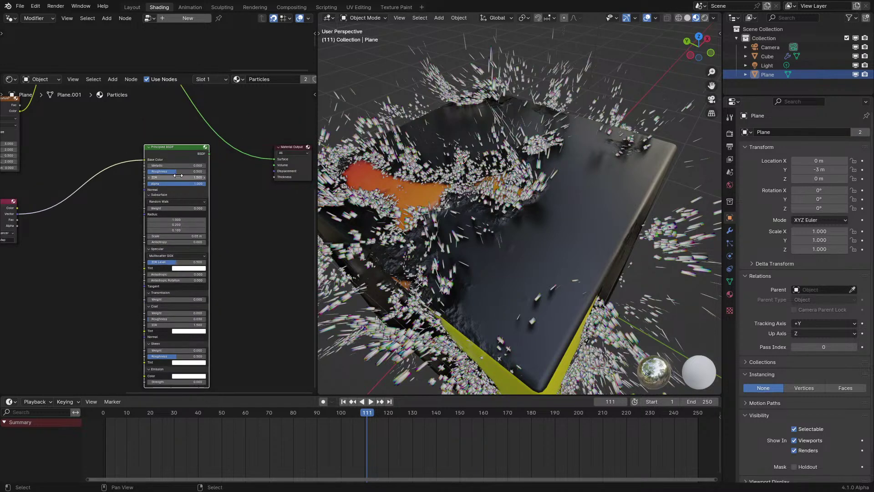
pyautogui.scroll(1, 158, 336)
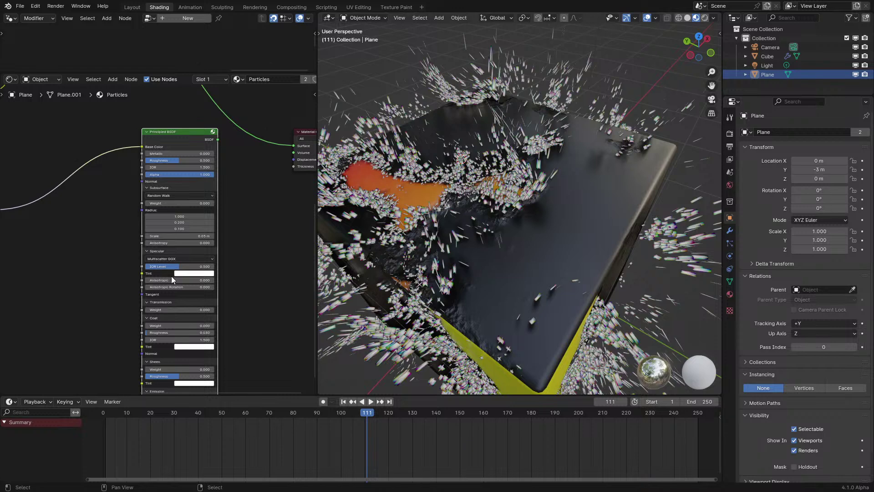
# Step: Collapse all six expanded sections of the Principled BSDF node, from Subsurface through Emission
pyautogui.click(149, 188)
pyautogui.click(149, 194)
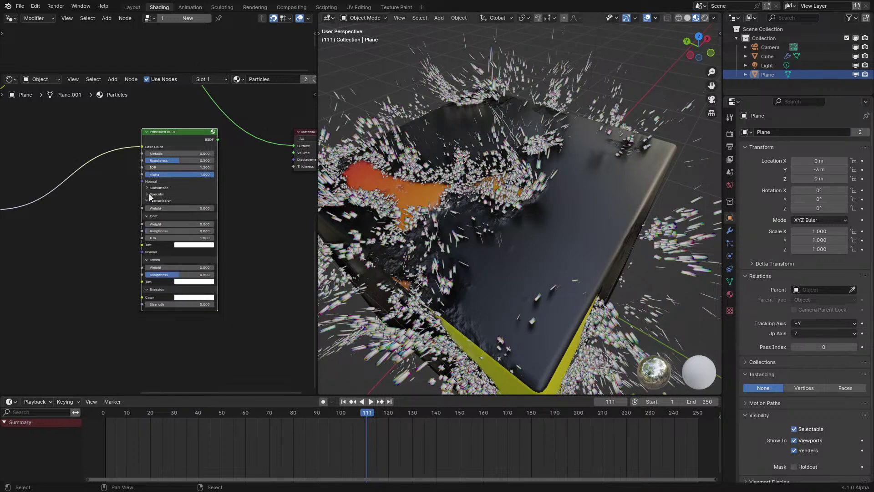
pyautogui.click(149, 201)
pyautogui.click(149, 206)
pyautogui.click(149, 213)
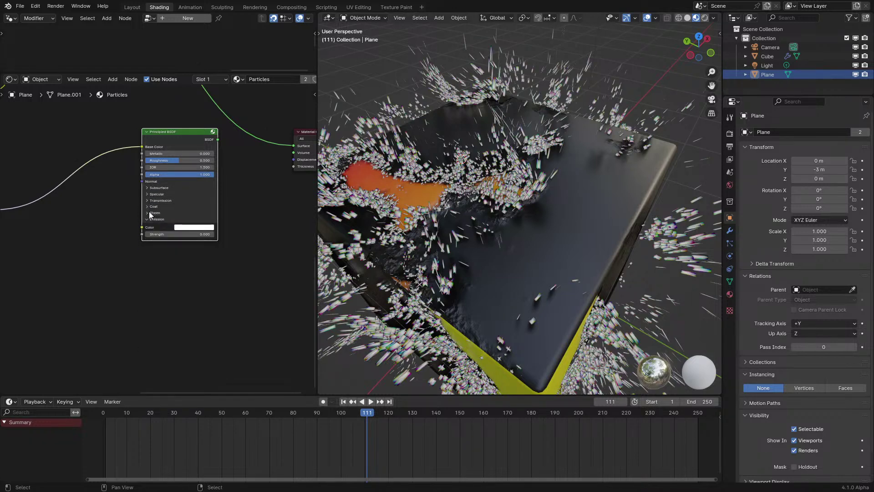
pyautogui.click(149, 219)
pyautogui.moveTo(149, 219); pyautogui.dragTo(173, 214, button='middle')
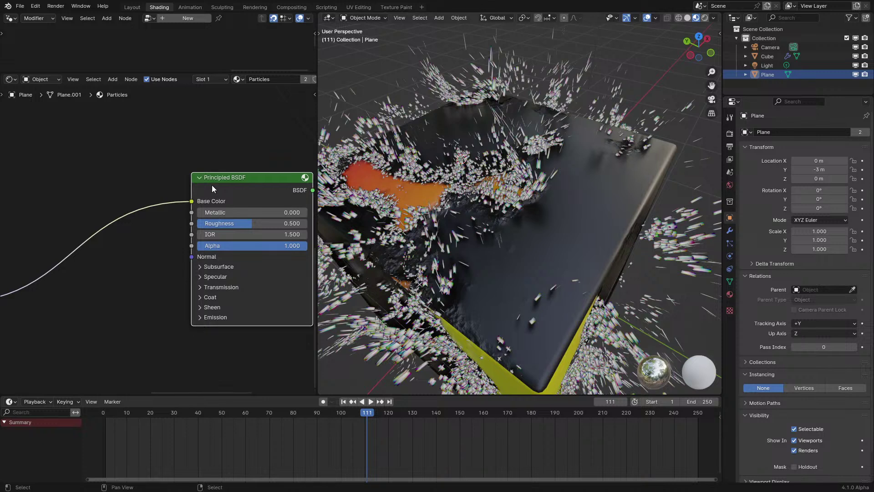
# Step: Open and close the Principled BSDF's Emission section to check its Color and Strength inputs, and inspect the Alpha setting
pyautogui.click(201, 319)
pyautogui.click(200, 319)
pyautogui.click(201, 318)
pyautogui.click(201, 318)
pyautogui.click(204, 321)
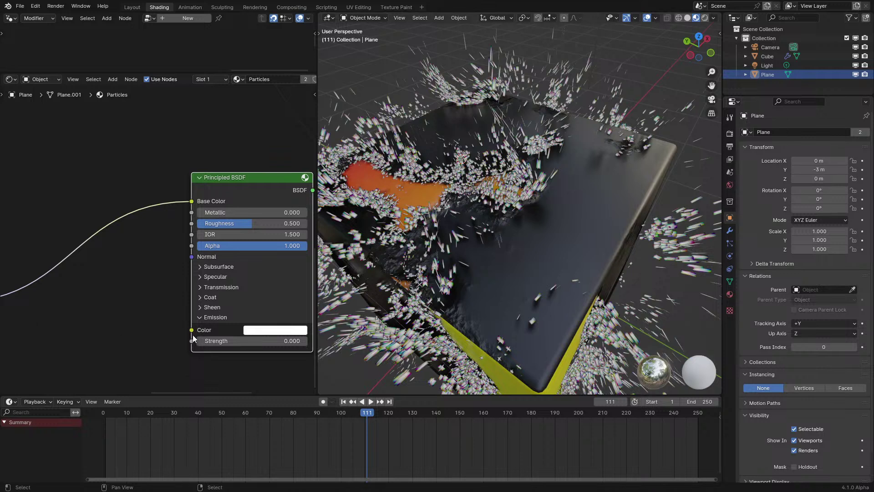
pyautogui.click(214, 316)
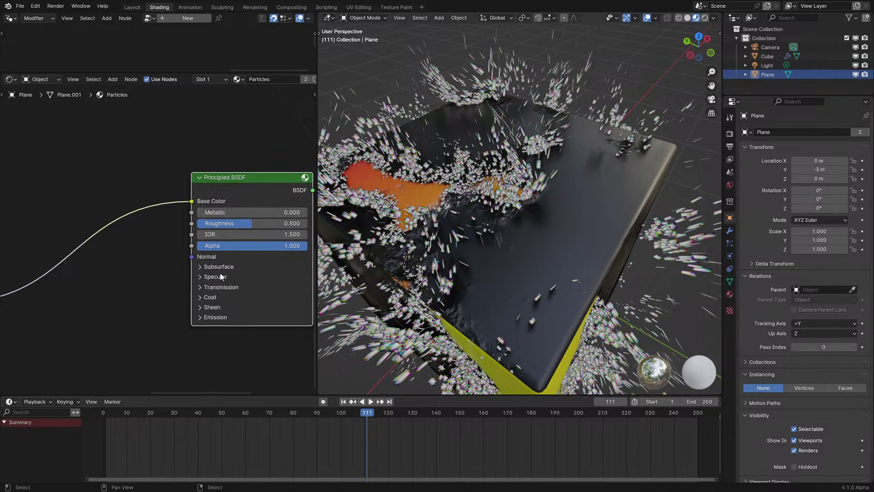
pyautogui.moveTo(220, 272); pyautogui.dragTo(191, 273, button='middle')
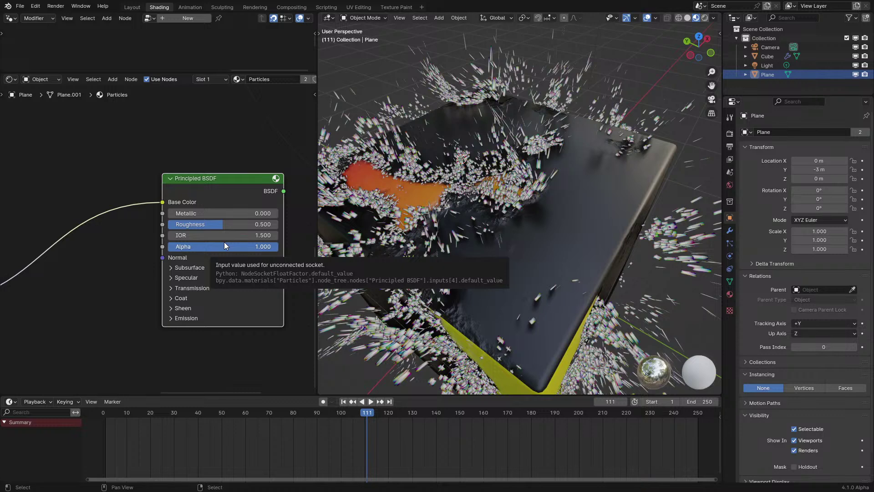
pyautogui.scroll(-2, 212, 220)
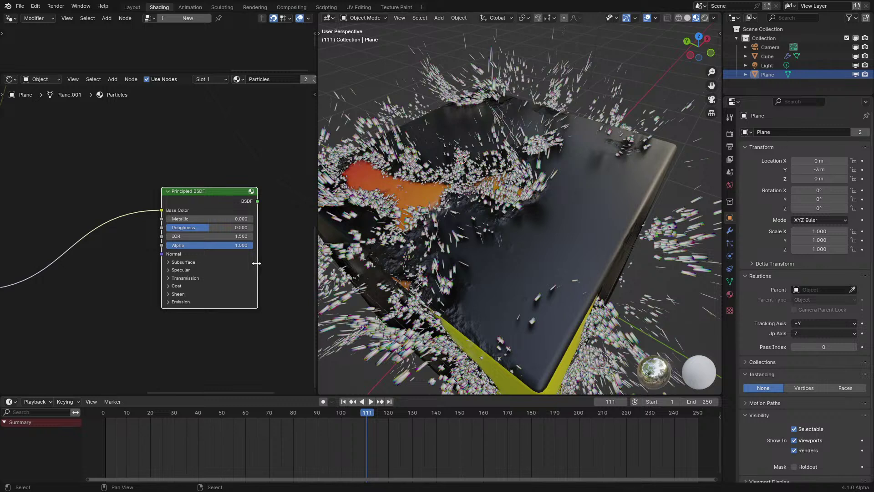
pyautogui.scroll(1, 256, 263)
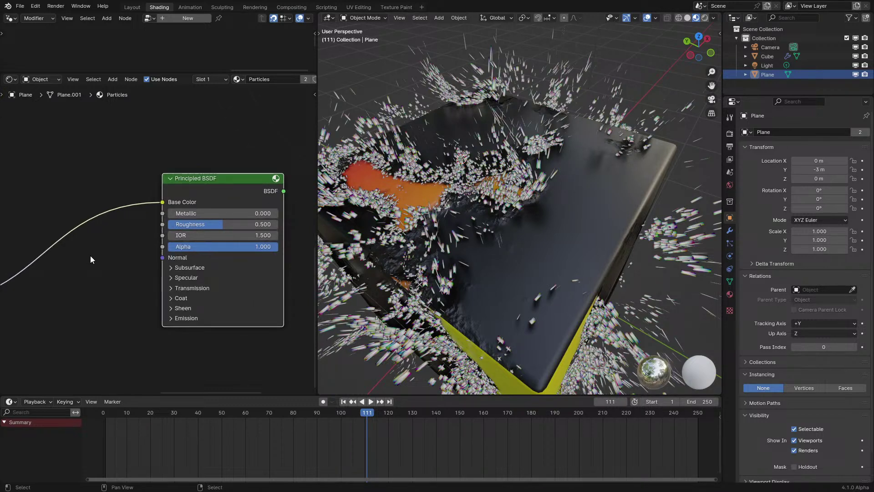
# Step: Examine the Principled BSDF's inputs up close, expanding and collapsing its Subsurface section once more
pyautogui.moveTo(127, 237); pyautogui.dragTo(91, 269, button='middle')
pyautogui.scroll(1, 122, 293)
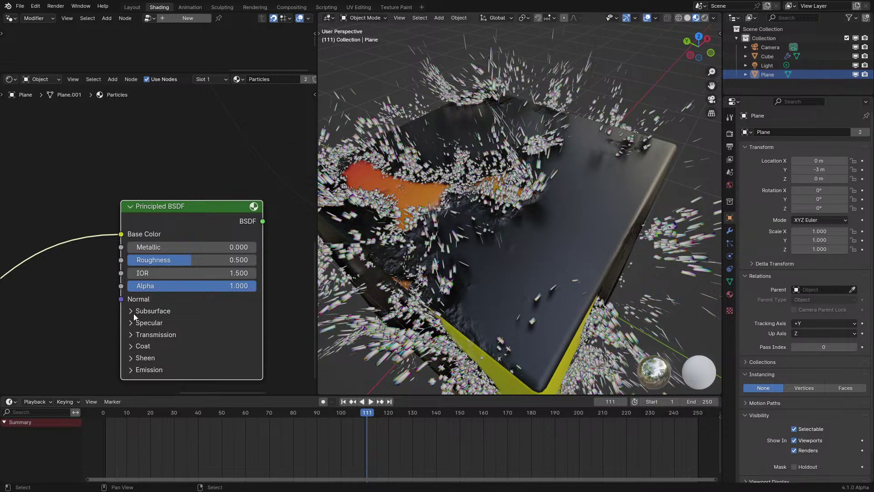
pyautogui.scroll(1, 132, 313)
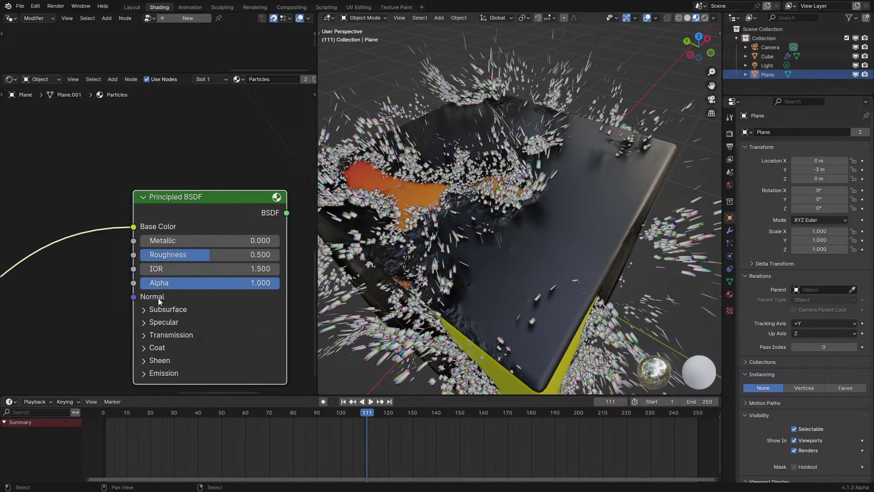
pyautogui.scroll(-1, 158, 298)
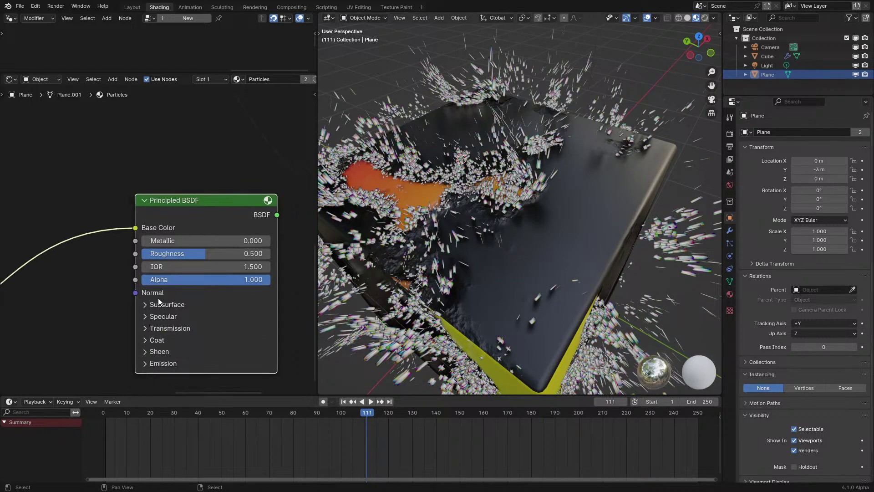
pyautogui.click(147, 306)
pyautogui.click(147, 306)
pyautogui.scroll(-2, 152, 277)
pyautogui.scroll(1, 109, 210)
# Step: Insert a Color Ramp after the Linear Light node and tighten its stops, with the white stop at 0.641
pyautogui.moveTo(110, 210); pyautogui.dragTo(198, 319, button='middle')
pyautogui.moveTo(163, 189); pyautogui.dragTo(204, 257, button='middle')
pyautogui.press('q')
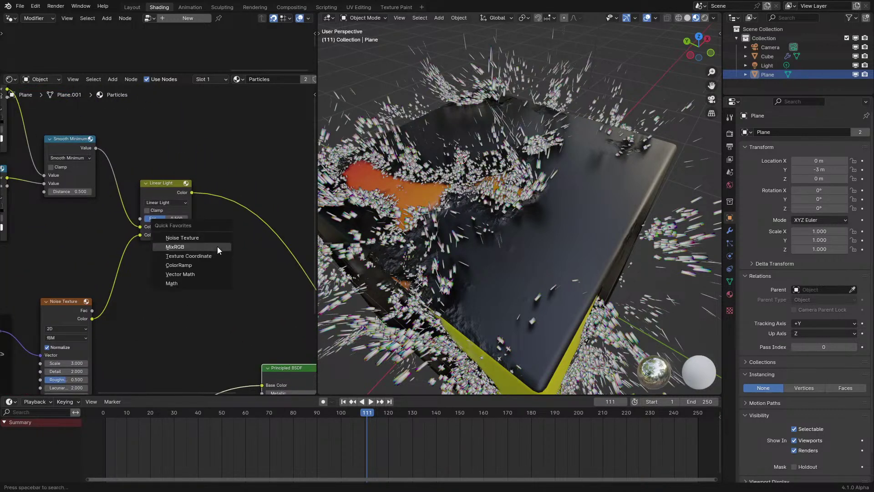
pyautogui.press('Escape')
pyautogui.press('q')
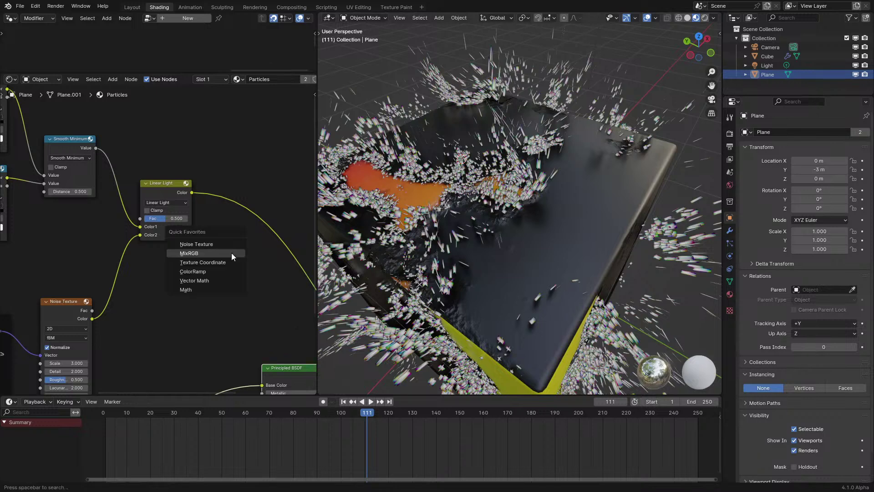
pyautogui.press('Escape')
pyautogui.press('q')
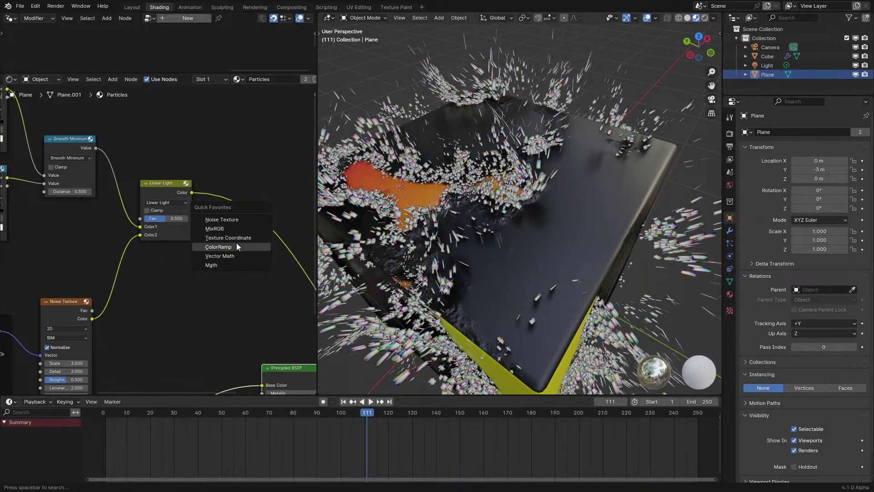
pyautogui.click(236, 242)
pyautogui.click(224, 221)
pyautogui.moveTo(233, 267); pyautogui.dragTo(155, 218, button='middle')
pyautogui.moveTo(156, 218); pyautogui.dragTo(199, 222)
pyautogui.moveTo(198, 222); pyautogui.dragTo(214, 152, button='middle')
# Step: Set the value of the Multiply node fed by Object Info's Random output to 500
pyautogui.moveTo(164, 181); pyautogui.dragTo(133, 224, button='middle')
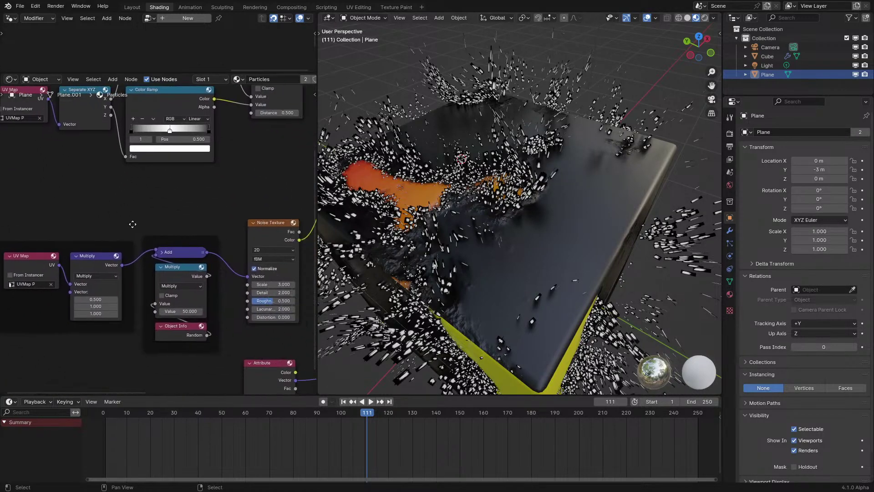
pyautogui.click(192, 311)
pyautogui.write('500')
pyautogui.press('Return')
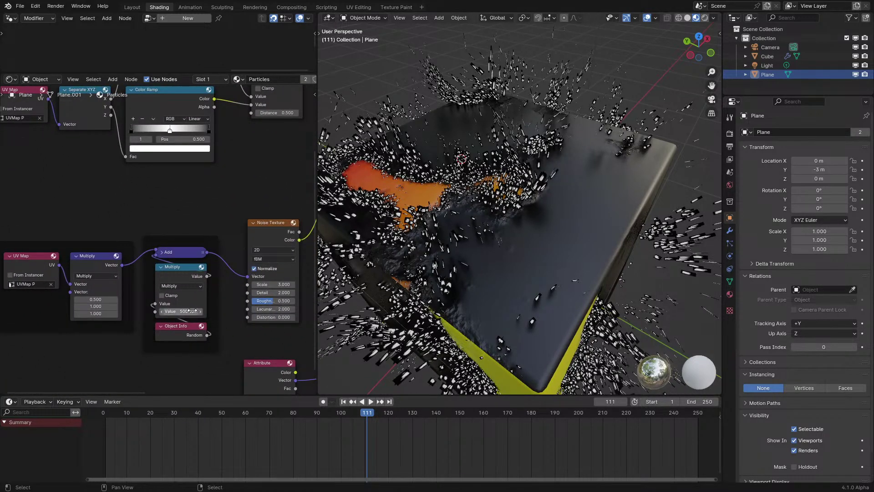
# Step: Connect the new Color Ramp's Color to the Principled BSDF's Alpha, with the BSDF feeding the material output
pyautogui.moveTo(180, 241); pyautogui.dragTo(192, 199, button='middle')
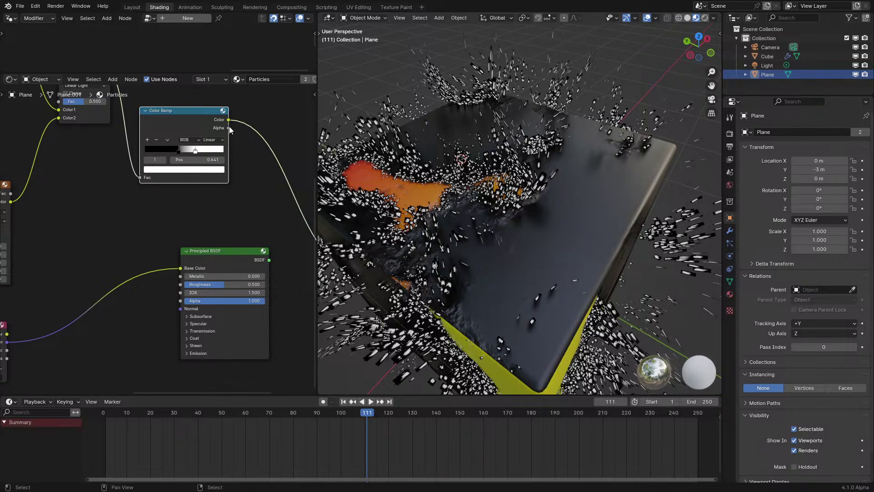
pyautogui.moveTo(179, 315); pyautogui.dragTo(182, 300)
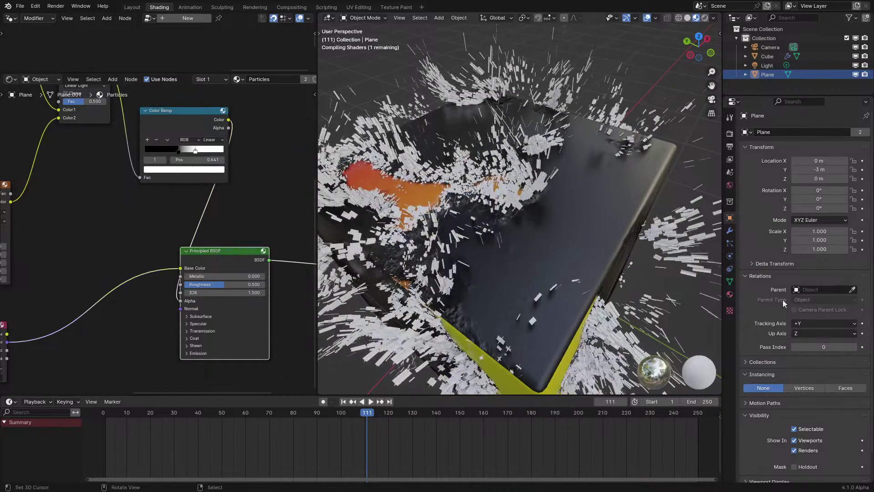
# Step: Set the Particles material's Blend Mode and Shadow Mode to Alpha Clip
pyautogui.click(729, 294)
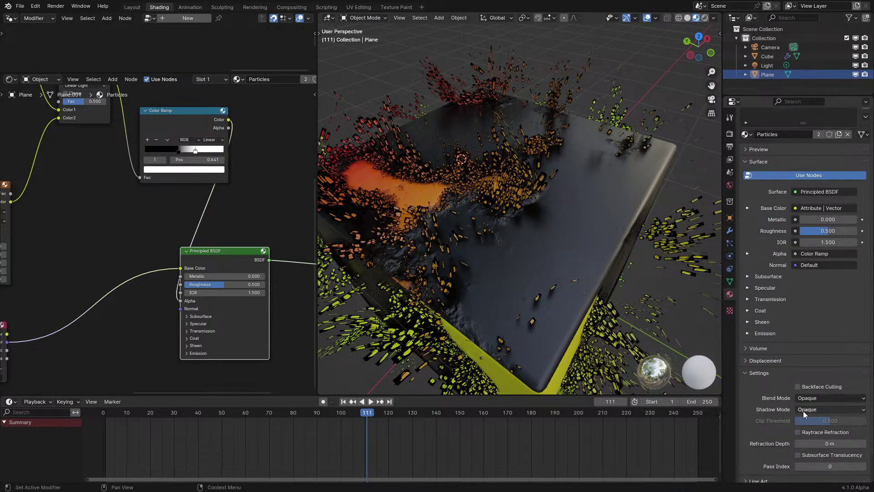
pyautogui.click(816, 419)
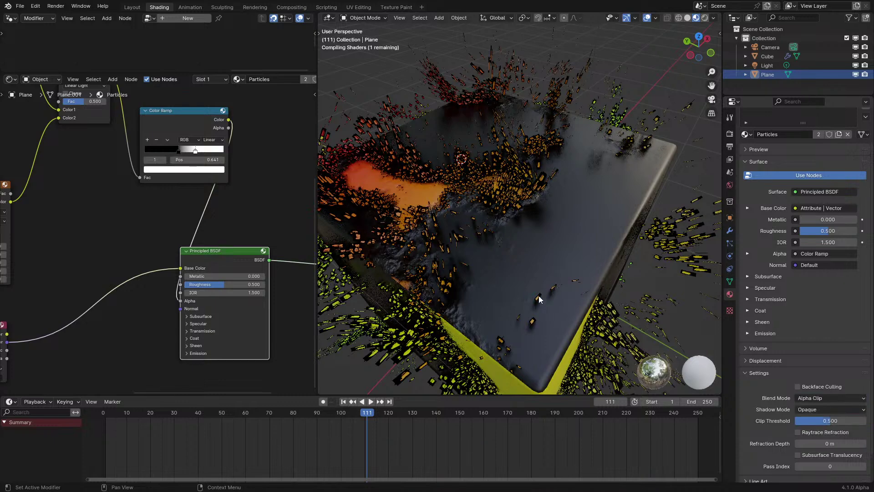
pyautogui.moveTo(524, 292); pyautogui.dragTo(555, 285, button='middle')
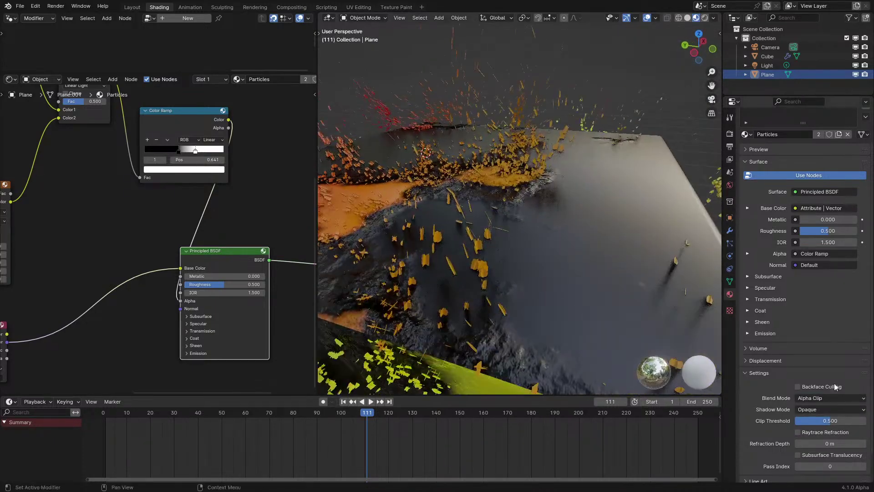
pyautogui.click(829, 409)
pyautogui.click(821, 436)
pyautogui.moveTo(551, 157); pyautogui.dragTo(526, 246, button='middle')
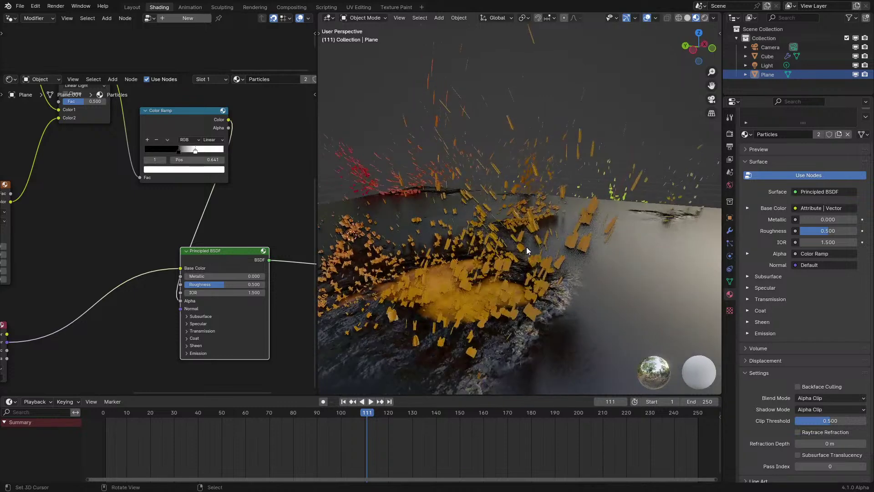
# Step: Spread the Color Ramp's stops to 0.191 for black and 0.832 for white, and set the Linear Light factor to 0.733
pyautogui.scroll(1, 257, 298)
pyautogui.moveTo(203, 132); pyautogui.dragTo(160, 145)
pyautogui.moveTo(173, 192); pyautogui.dragTo(117, 338, button='middle')
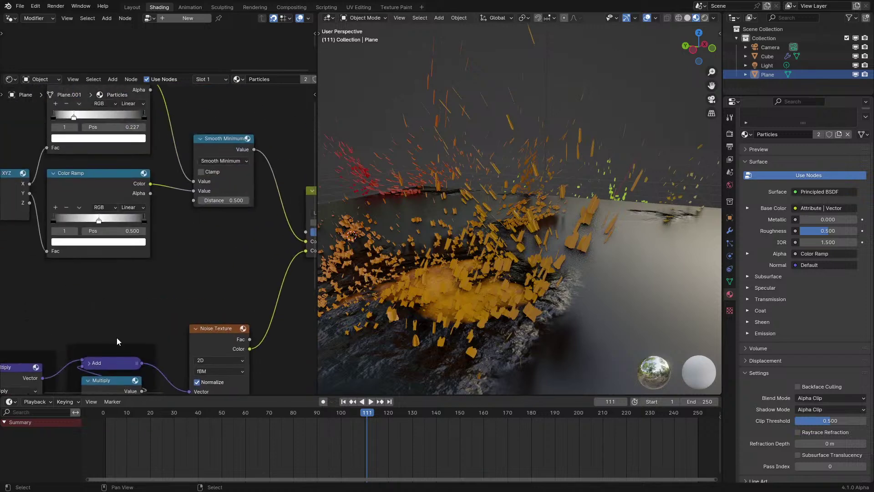
pyautogui.moveTo(200, 271); pyautogui.dragTo(43, 288, button='middle')
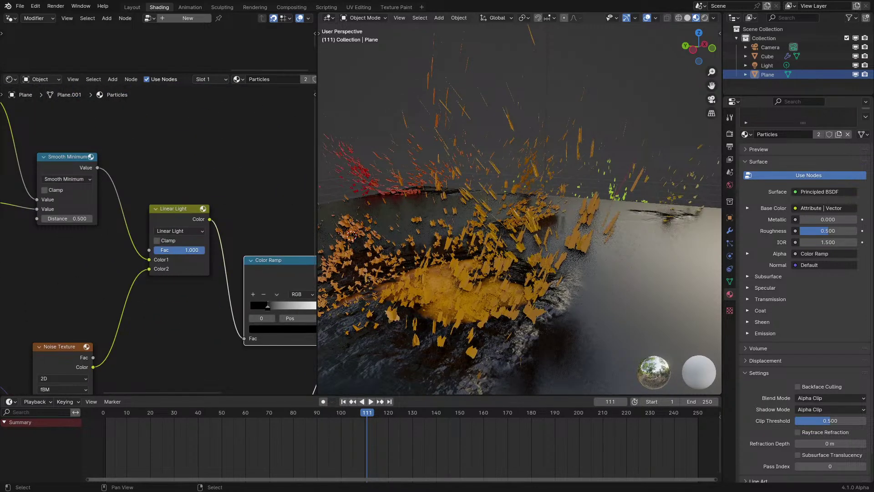
pyautogui.moveTo(535, 216); pyautogui.dragTo(509, 219, button='middle')
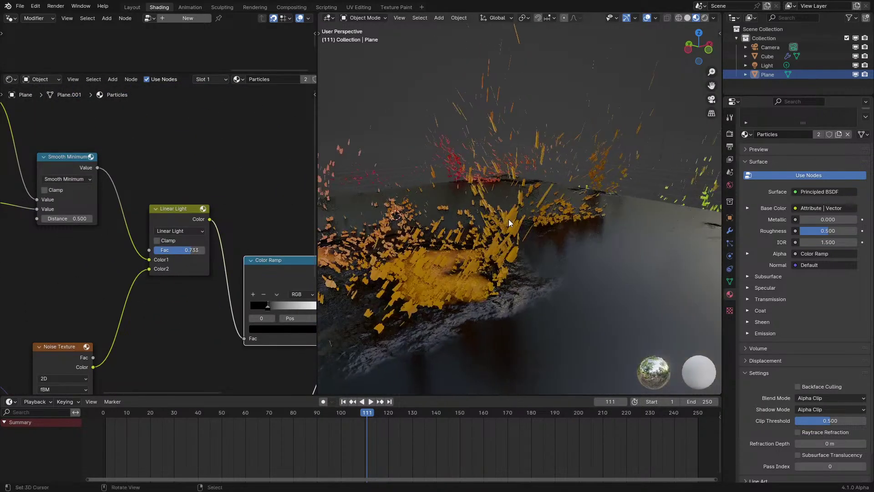
# Step: Play the animation from near the start and examine the clipped particle planes from several angles
pyautogui.press('space')
pyautogui.click(112, 443)
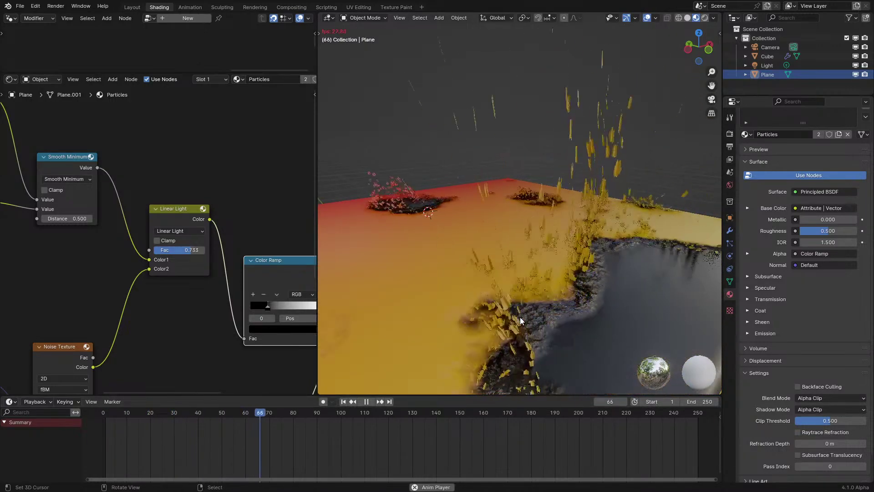
pyautogui.press('space')
pyautogui.moveTo(520, 317); pyautogui.dragTo(524, 345, button='middle')
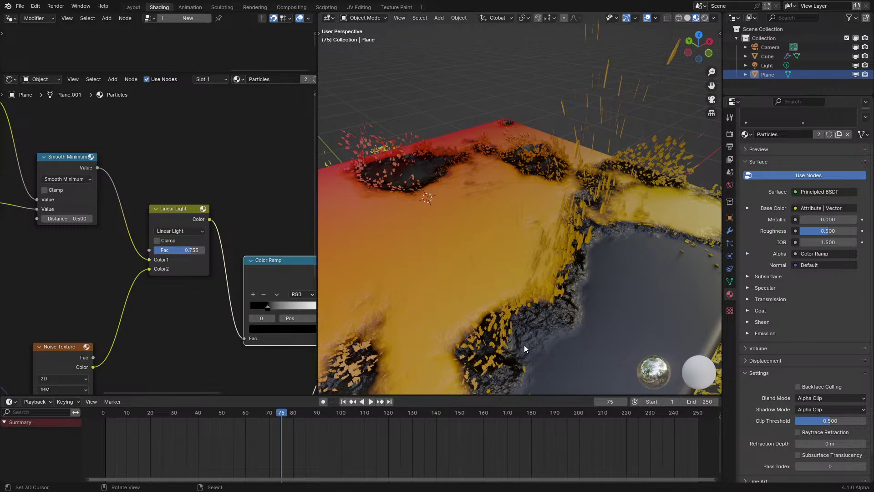
pyautogui.click(98, 435)
pyautogui.press('space')
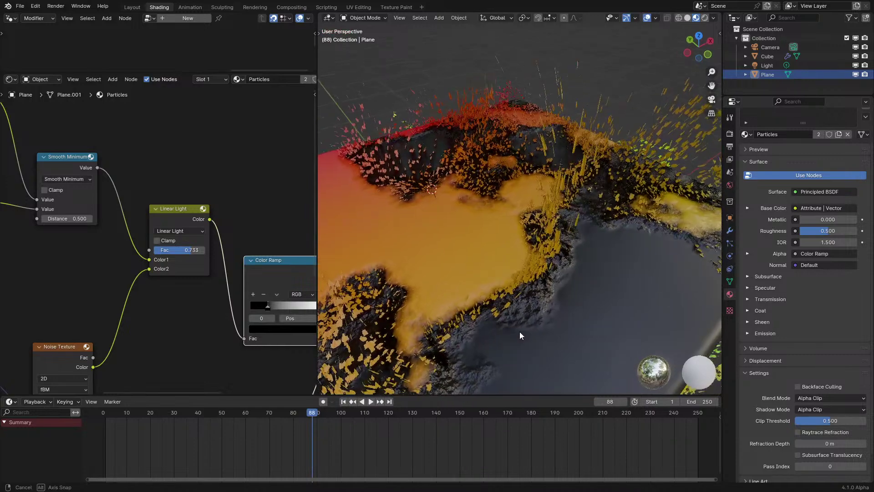
pyautogui.press('space')
# Step: Replay the animation from an early frame and examine the particle shapes up close around frame 70
pyautogui.scroll(-1, 308, 313)
pyautogui.scroll(-2, 307, 313)
pyautogui.scroll(5, 457, 312)
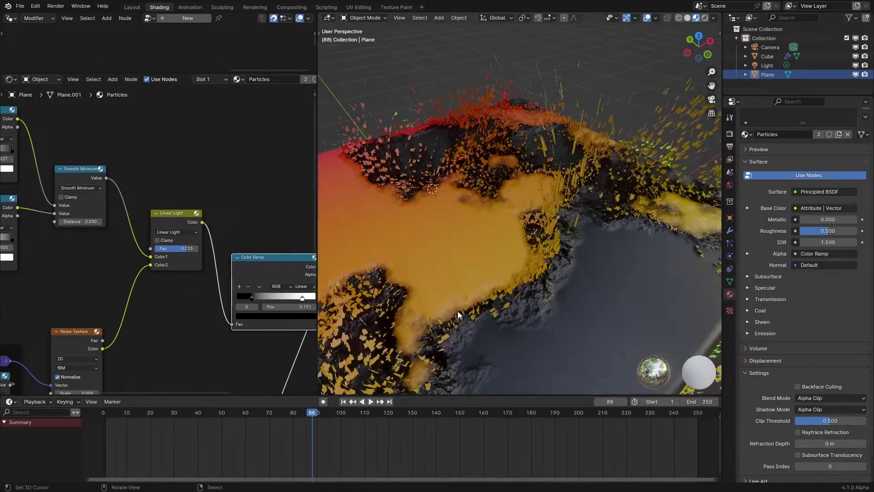
pyautogui.press('space')
pyautogui.press('space')
pyautogui.moveTo(457, 313); pyautogui.dragTo(417, 337, button='middle')
pyautogui.press('space')
pyautogui.click(162, 438)
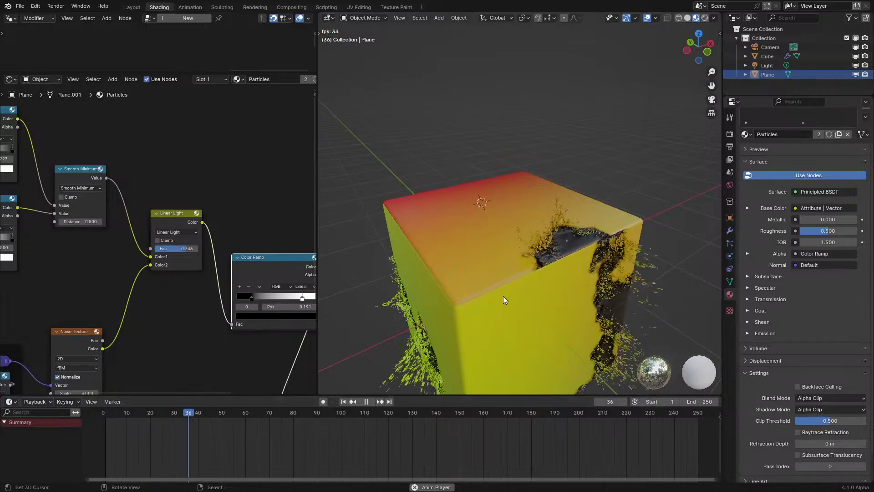
pyautogui.scroll(5, 510, 280)
pyautogui.press('space')
pyautogui.scroll(4, 511, 279)
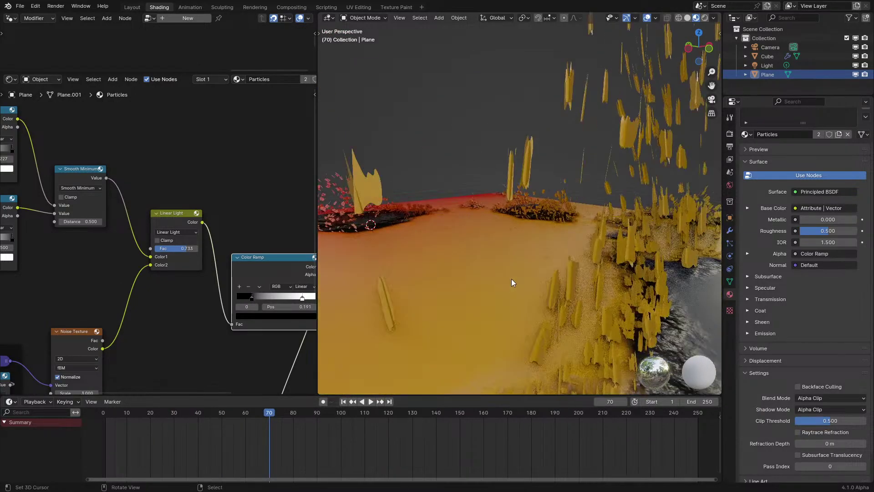
# Step: Set the Linear Light factor to 1.000 and the Noise Texture's Detail to 5.000, and replay the animation to check
pyautogui.moveTo(127, 308); pyautogui.dragTo(203, 262, button='middle')
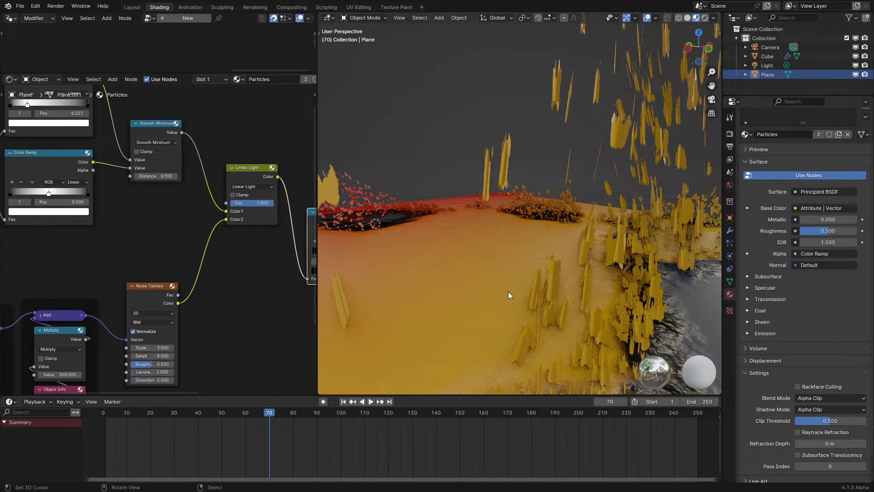
pyautogui.moveTo(508, 292); pyautogui.dragTo(484, 288, button='middle')
pyautogui.press('space')
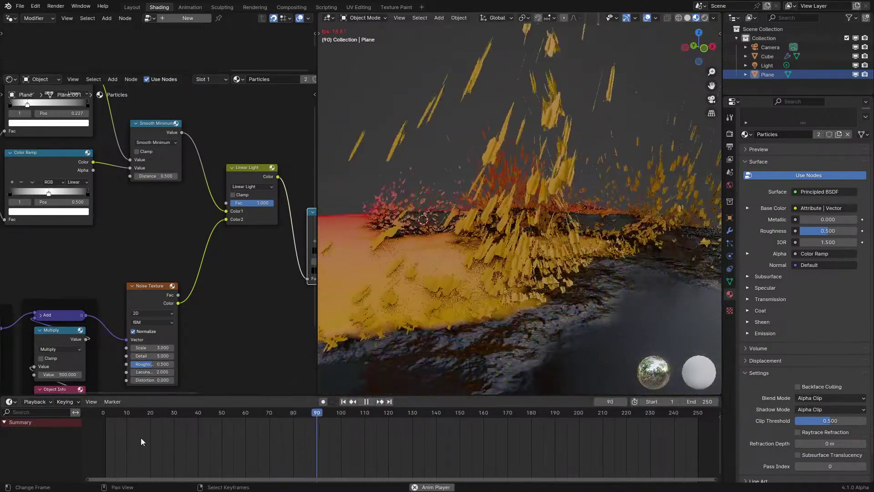
pyautogui.hotkey('shift', 'Left')
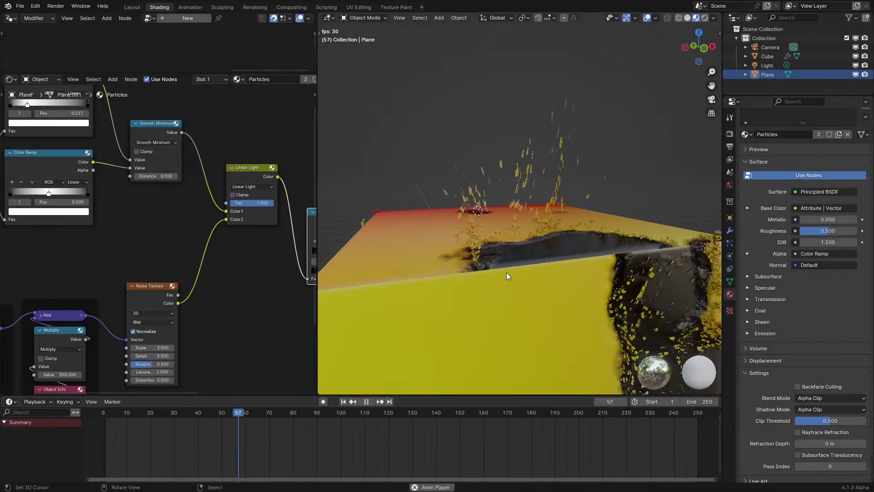
pyautogui.press('space')
# Step: Set the Particles material's Blend Mode to Alpha Blend and inspect the particle edges up close
pyautogui.click(813, 398)
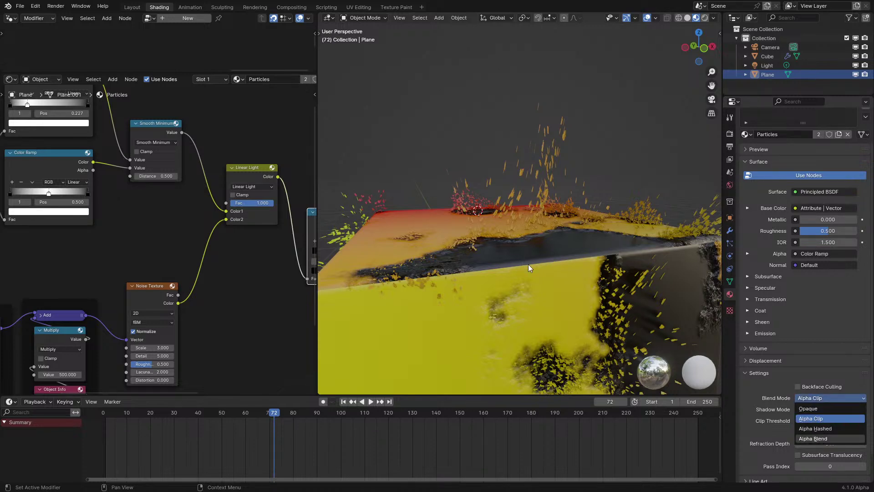
pyautogui.press('b')
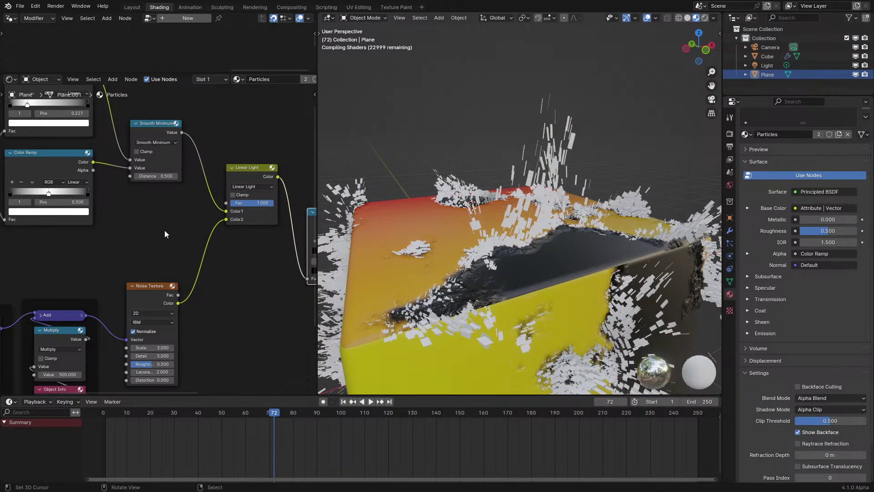
pyautogui.moveTo(225, 226); pyautogui.dragTo(184, 231, button='middle')
pyautogui.moveTo(476, 232); pyautogui.dragTo(536, 219, button='middle')
pyautogui.scroll(5, 533, 225)
# Step: Try moving the Color Ramp's black stop to about 0.359 to narrow the gradient
pyautogui.moveTo(259, 234); pyautogui.dragTo(156, 221, button='middle')
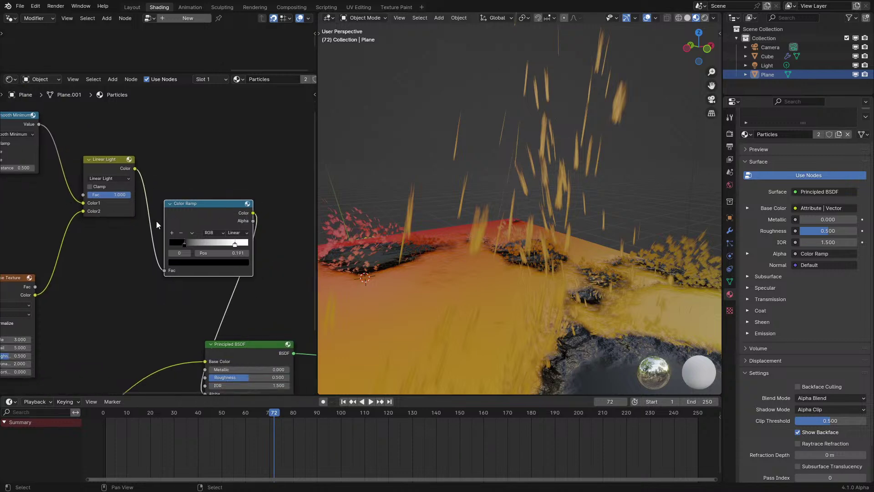
pyautogui.scroll(1, 156, 221)
pyautogui.scroll(3, 524, 208)
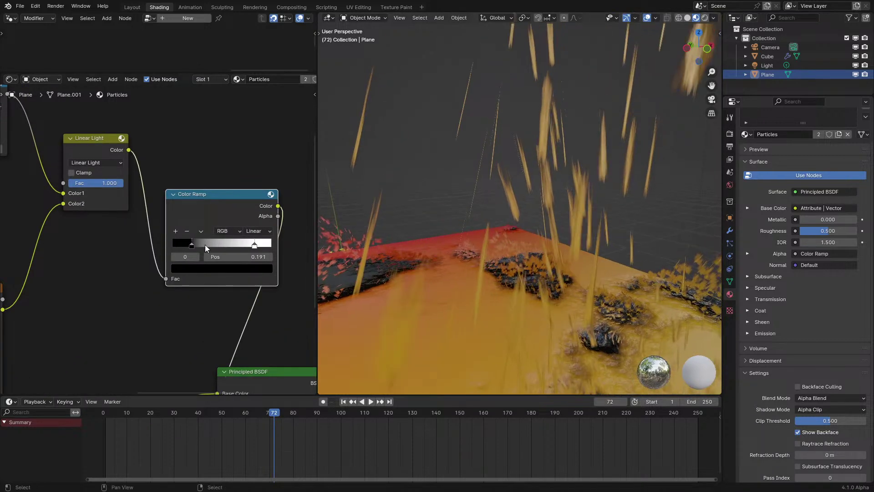
pyautogui.moveTo(256, 245); pyautogui.dragTo(254, 267)
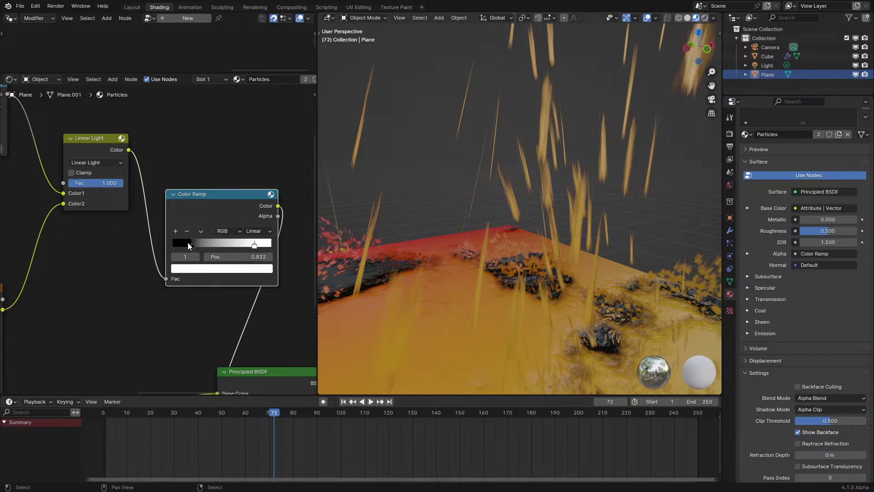
pyautogui.moveTo(189, 245); pyautogui.dragTo(225, 249)
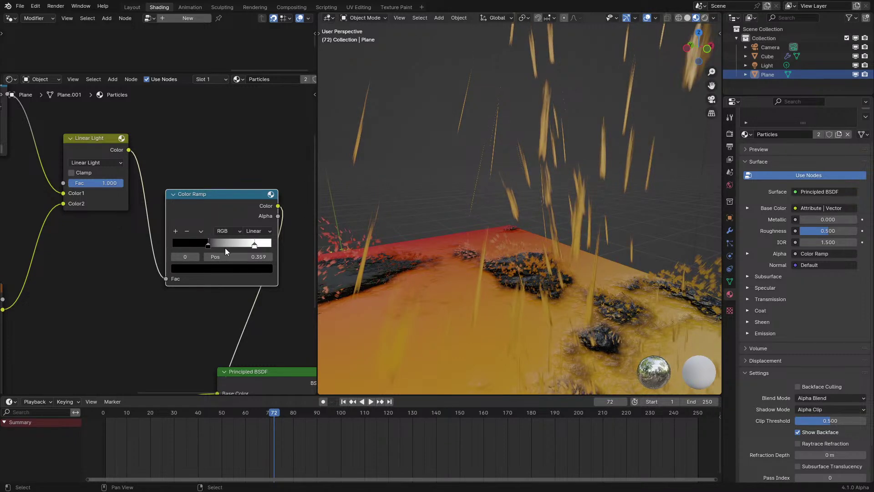
# Step: Set the Color Ramp's interpolation to Ease, with the black stop at 0.141 and the white stop near the end
pyautogui.click(266, 232)
pyautogui.click(258, 255)
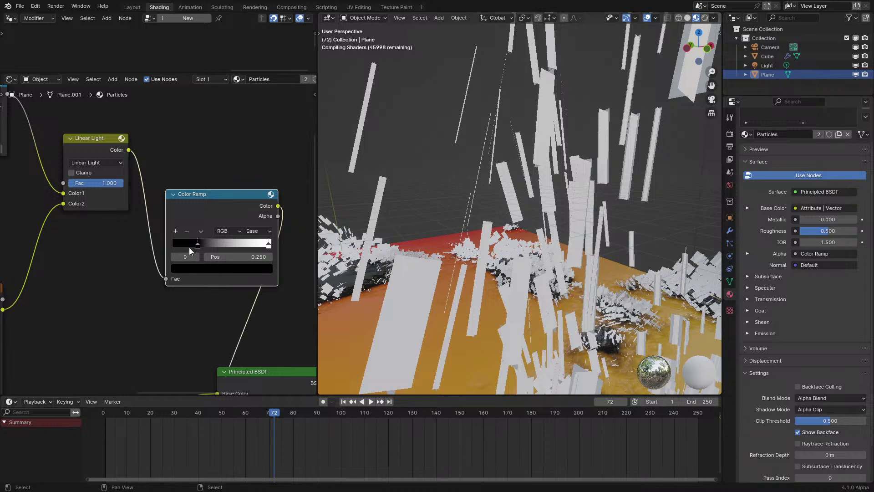
pyautogui.scroll(-4, 487, 225)
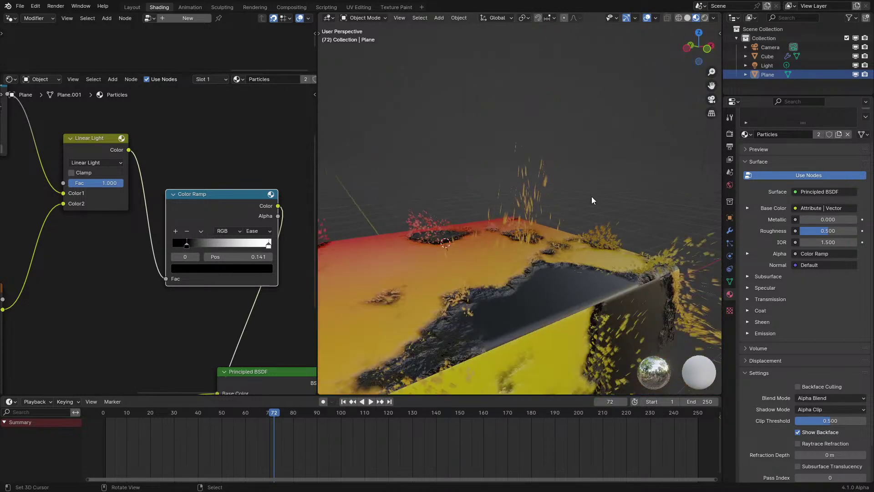
# Step: Play the animation in short bursts and orbit around the cube to review the blended particles
pyautogui.scroll(-2, 610, 182)
pyautogui.press('space')
pyautogui.press('space')
pyautogui.moveTo(610, 182); pyautogui.dragTo(571, 191, button='middle')
# Step: Set the Particles material's Blend Mode to Alpha Clip and play the animation around the cube
pyautogui.press('space')
pyautogui.press('space')
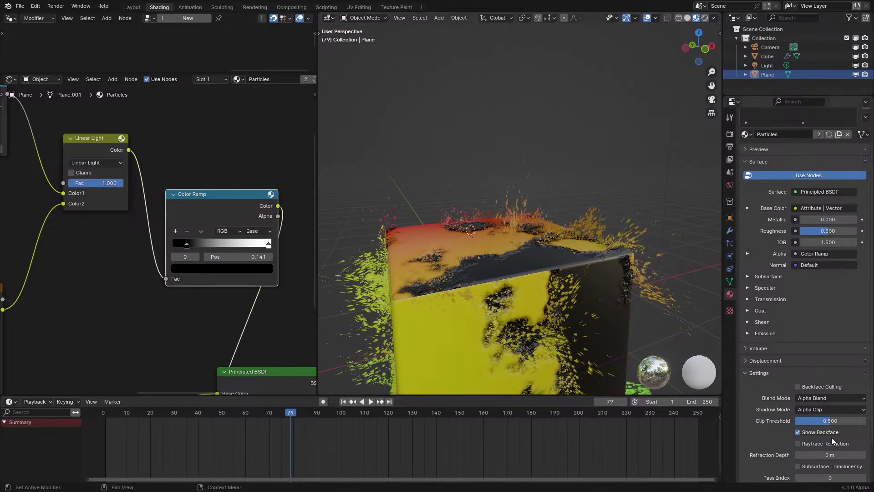
pyautogui.click(826, 400)
pyautogui.click(817, 416)
pyautogui.moveTo(533, 257); pyautogui.dragTo(561, 261, button='middle')
pyautogui.press('space')
pyautogui.press('space')
pyautogui.press('space')
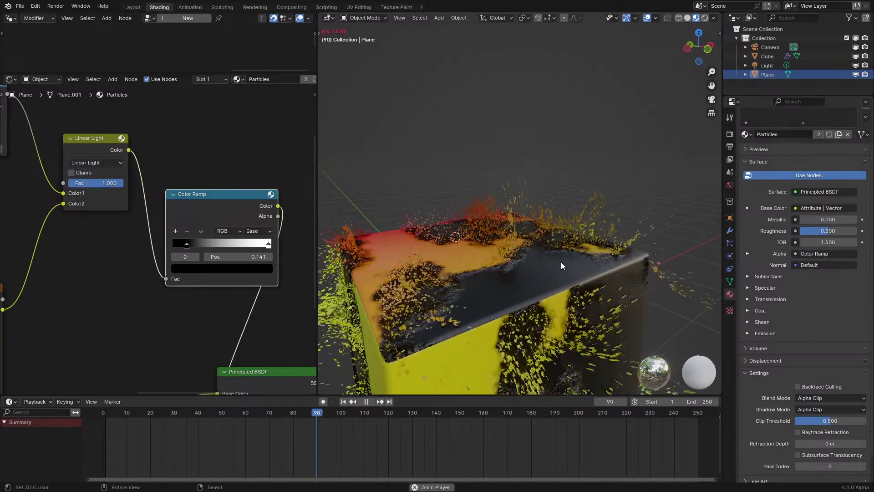
# Step: Replay the animation from the start and inspect the alpha-clipped particles on the cube's top face up close
pyautogui.click(101, 431)
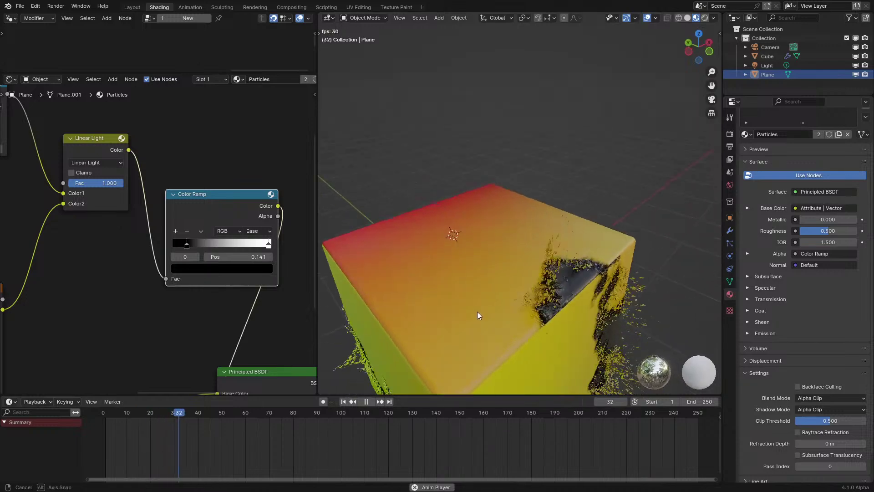
pyautogui.moveTo(477, 311); pyautogui.dragTo(474, 260, button='middle')
pyautogui.press('space')
pyautogui.scroll(2, 481, 282)
pyautogui.scroll(2, 473, 260)
pyautogui.press('space')
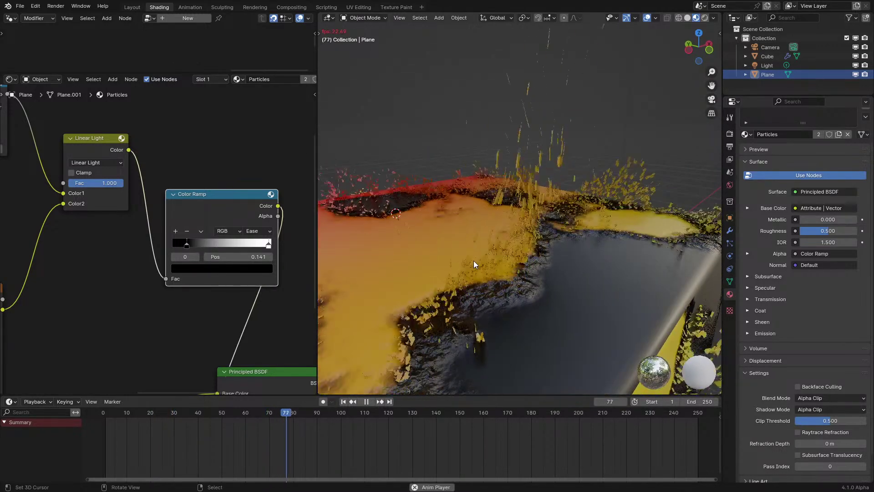
pyautogui.press('space')
pyautogui.press('space')
pyautogui.scroll(-4, 473, 260)
# Step: Restart the animation from frame 0 and review the particles with the whole cube in view
pyautogui.click(151, 412)
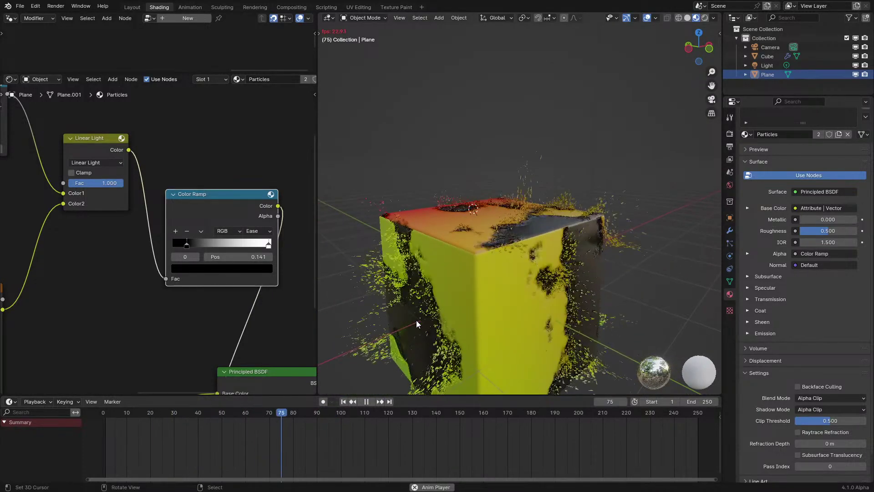
pyautogui.press('space')
pyautogui.click(101, 433)
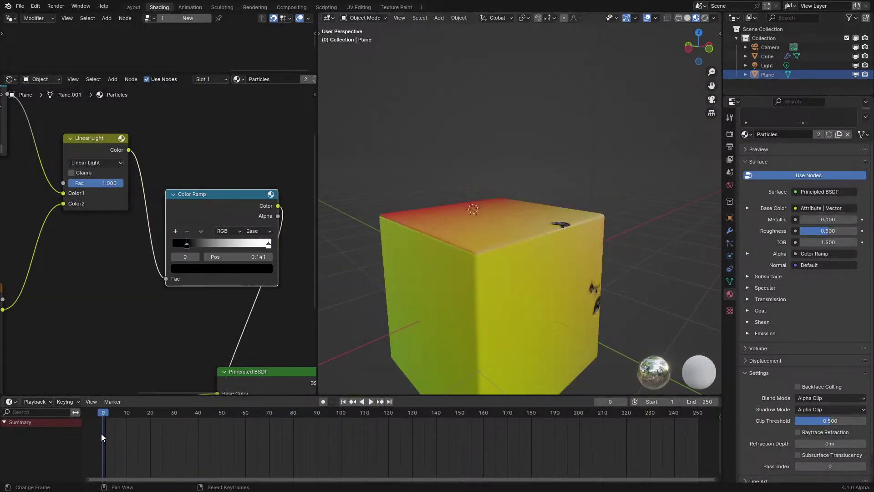
pyautogui.press('space')
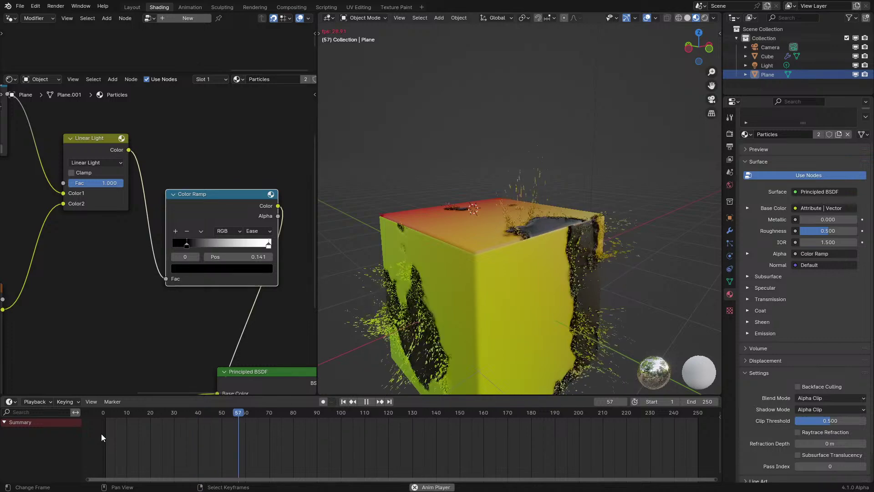
pyautogui.press('space')
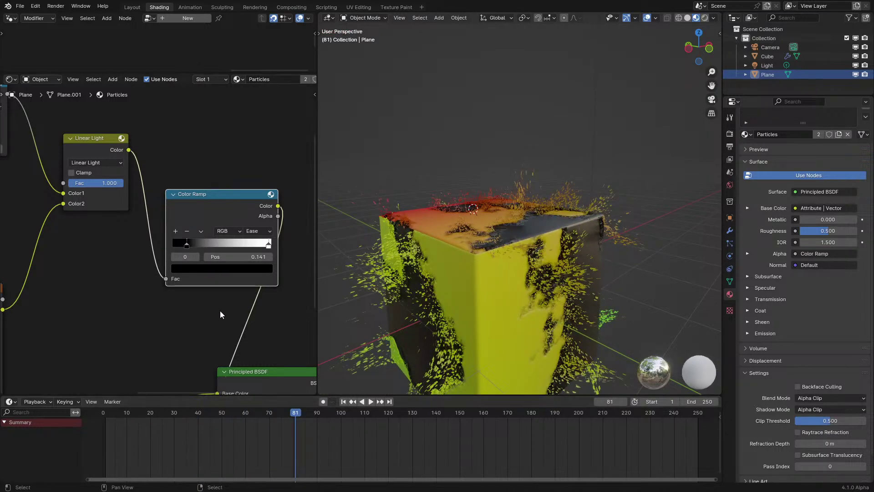
# Step: Move the Linear Light node level with the Color Ramp in the Particles material and replay the animation
pyautogui.scroll(-4, 214, 291)
pyautogui.moveTo(223, 286); pyautogui.dragTo(298, 296, button='middle')
pyautogui.scroll(2, 273, 273)
pyautogui.moveTo(176, 176); pyautogui.dragTo(185, 227)
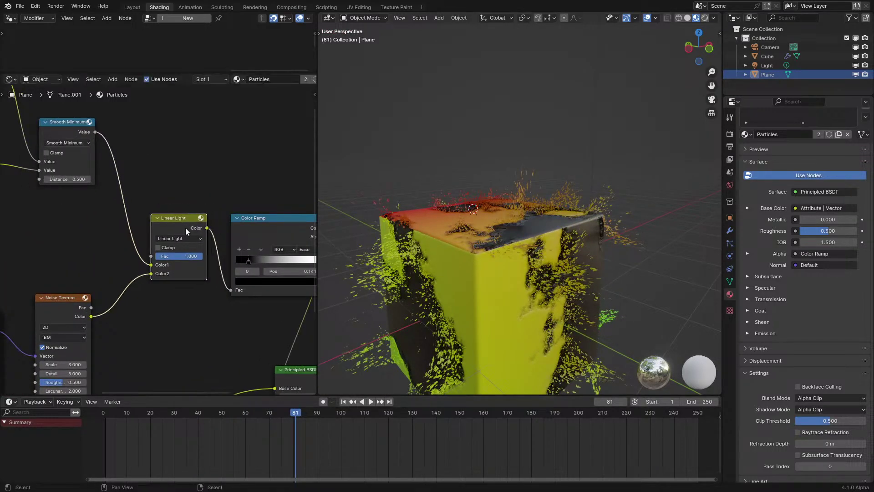
pyautogui.scroll(-1, 185, 227)
pyautogui.press('space')
pyautogui.click(109, 458)
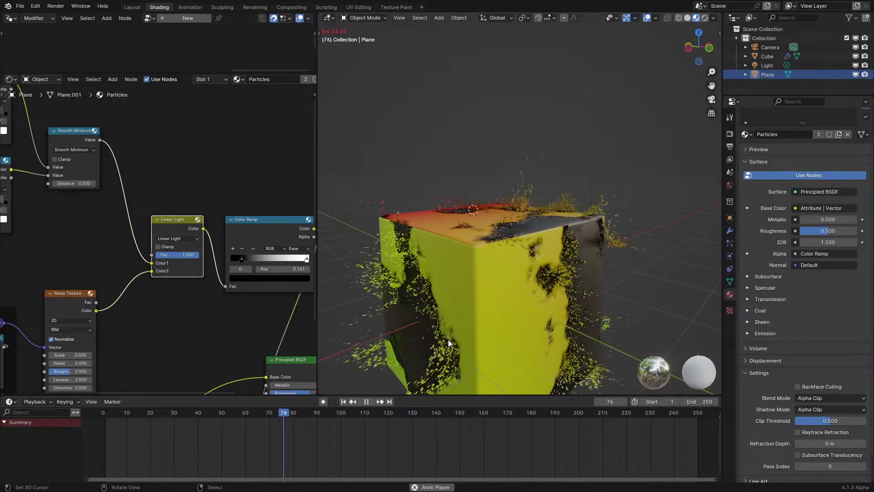
pyautogui.moveTo(448, 339); pyautogui.dragTo(468, 362, button='middle')
pyautogui.press('space')
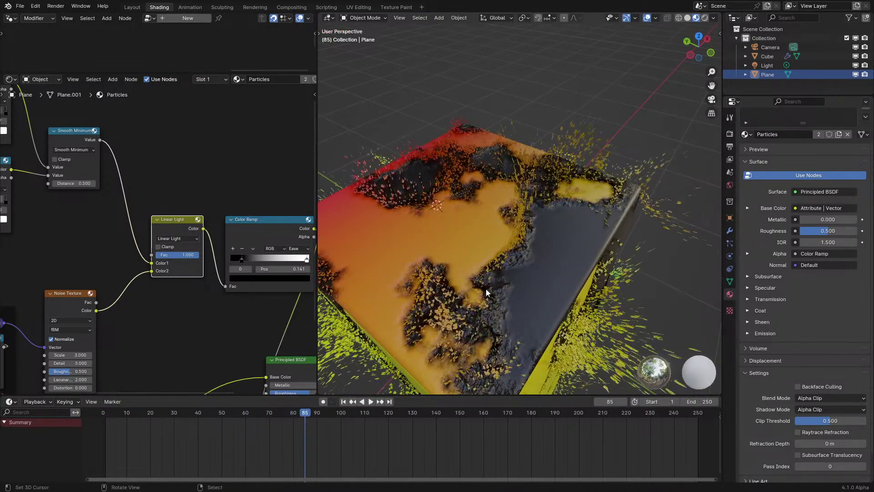
# Step: Place the Attribute node beside the Principled BSDF's Base Color input and replay the disintegration from the start
pyautogui.moveTo(142, 336); pyautogui.dragTo(139, 248, button='middle')
pyautogui.moveTo(66, 366); pyautogui.dragTo(201, 294)
pyautogui.press('space')
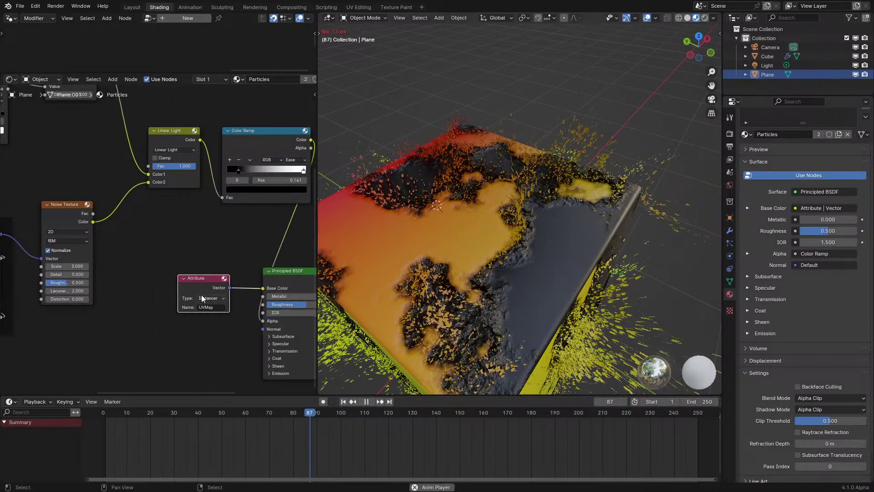
pyautogui.moveTo(109, 423); pyautogui.dragTo(720, 441)
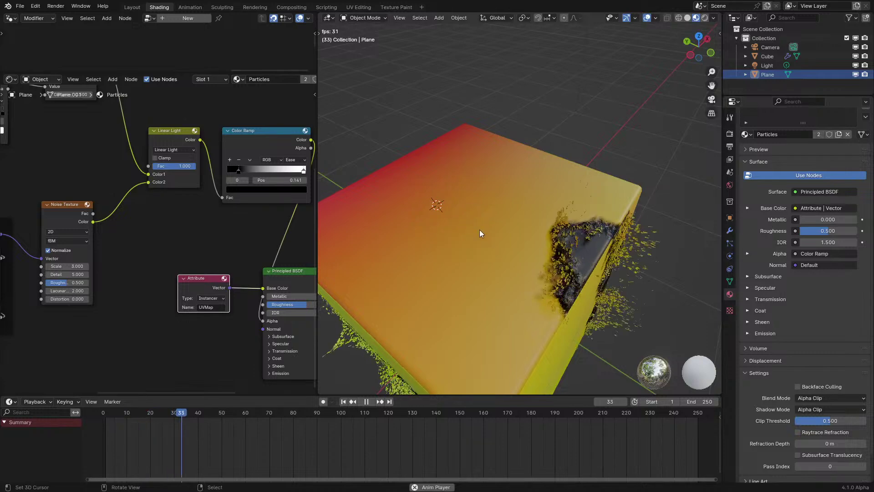
pyautogui.scroll(2, 480, 230)
pyautogui.press('space')
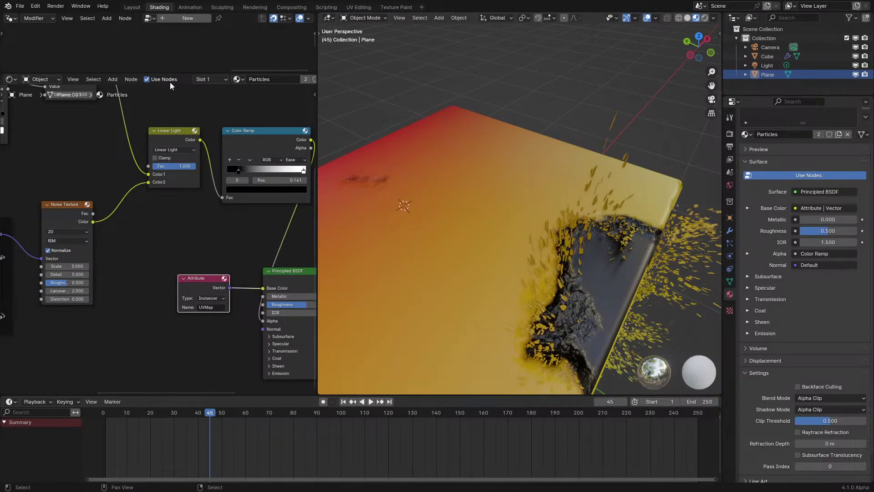
# Step: Enlarge the geometry node editor, select the cube, and move the Age Color Ramp's second stop to 0.045
pyautogui.moveTo(170, 72); pyautogui.dragTo(170, 207)
pyautogui.click(637, 193)
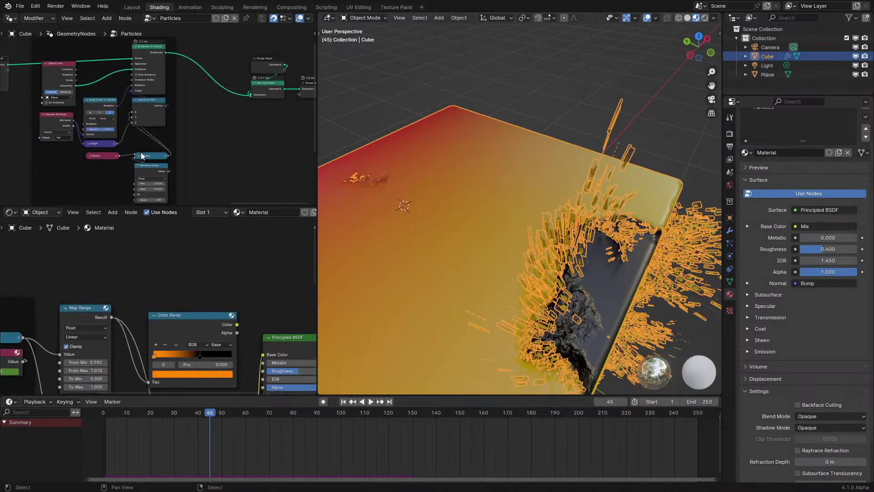
pyautogui.moveTo(168, 101); pyautogui.dragTo(140, 59, button='middle')
pyautogui.scroll(2, 165, 114)
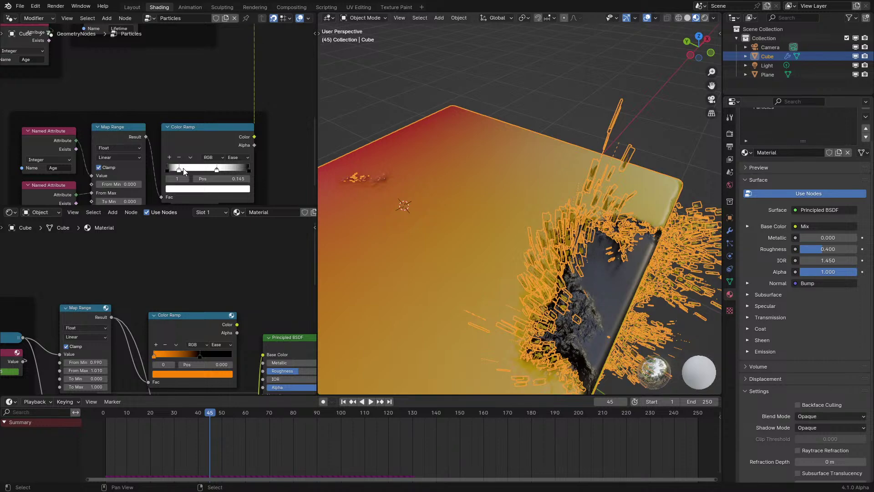
pyautogui.click(86, 444)
pyautogui.press('space')
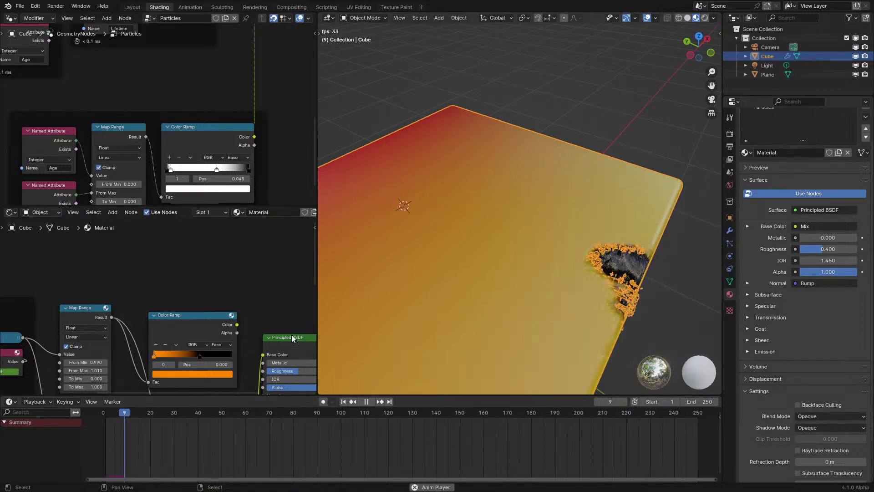
pyautogui.press('space')
# Step: Hide the viewport overlays and play the animation to review the particles
pyautogui.click(647, 19)
pyautogui.press('space')
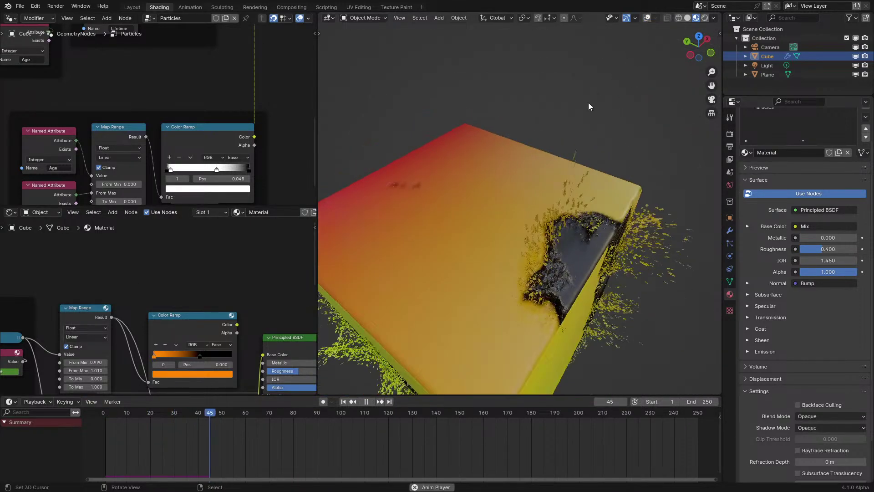
pyautogui.press('space')
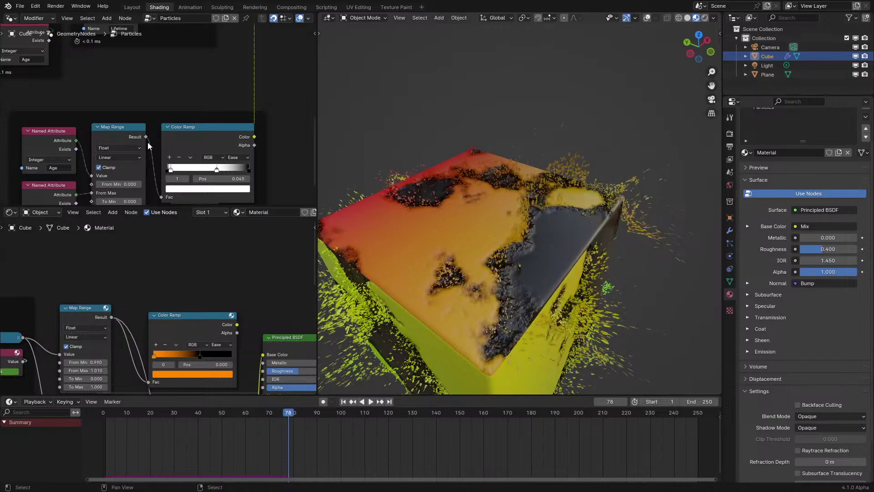
# Step: Move the Age Color Ramp's second stop to 0.009 and check the particles up close during playback
pyautogui.scroll(2, 147, 144)
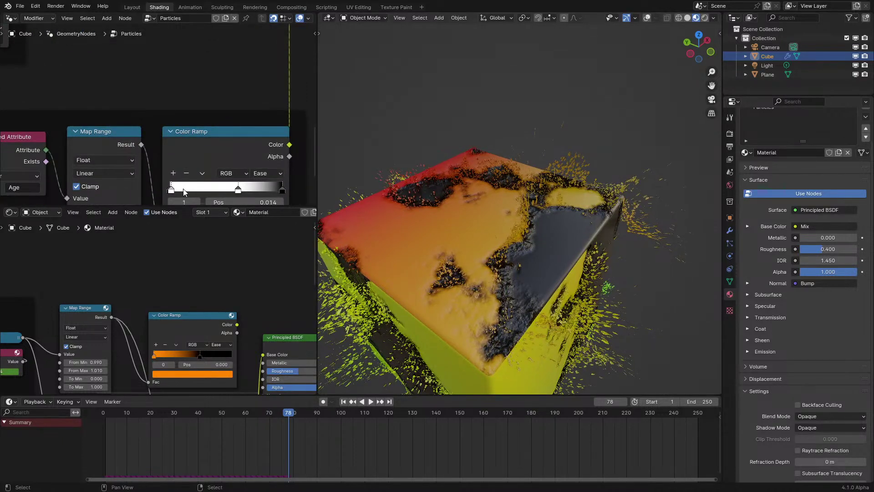
pyautogui.moveTo(412, 174); pyautogui.dragTo(455, 177, button='middle')
pyautogui.scroll(4, 430, 166)
pyautogui.press('space')
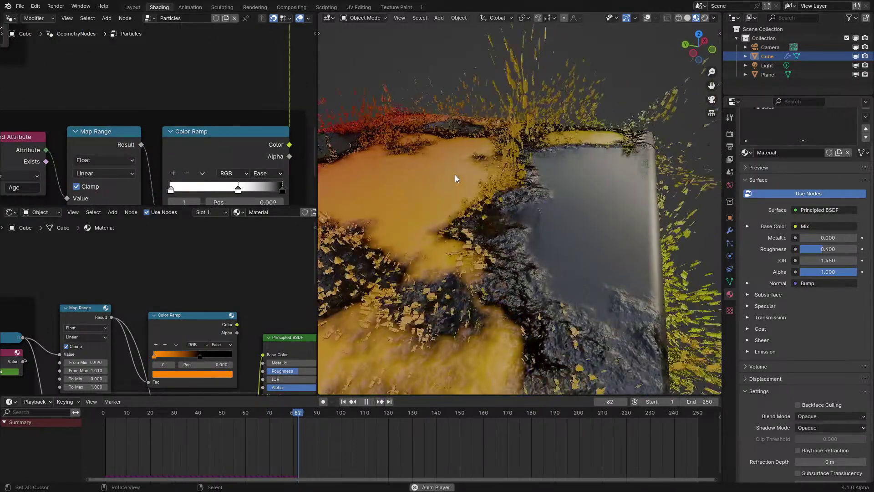
pyautogui.press('space')
pyautogui.scroll(-1, 244, 291)
pyautogui.scroll(-2, 278, 173)
# Step: Set the Min of the Random Value node feeding the particle scale to 0.010 and replay the animation
pyautogui.moveTo(277, 168); pyautogui.dragTo(162, 56, button='middle')
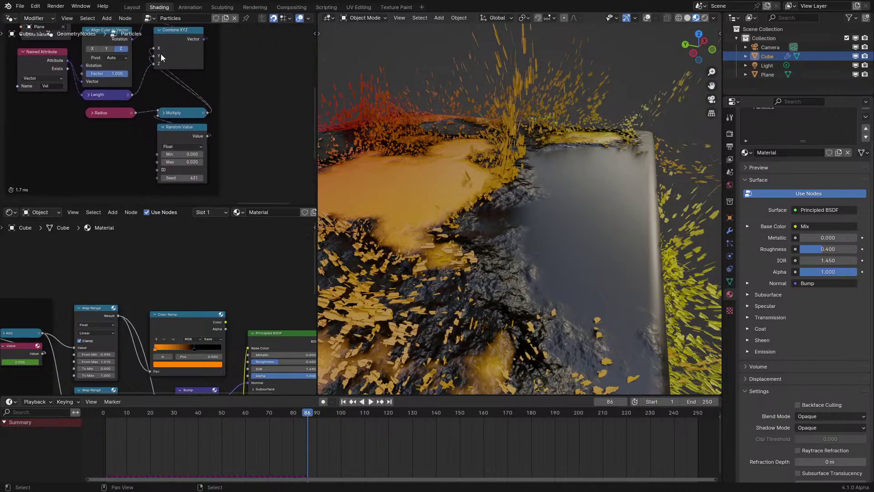
pyautogui.scroll(2, 155, 82)
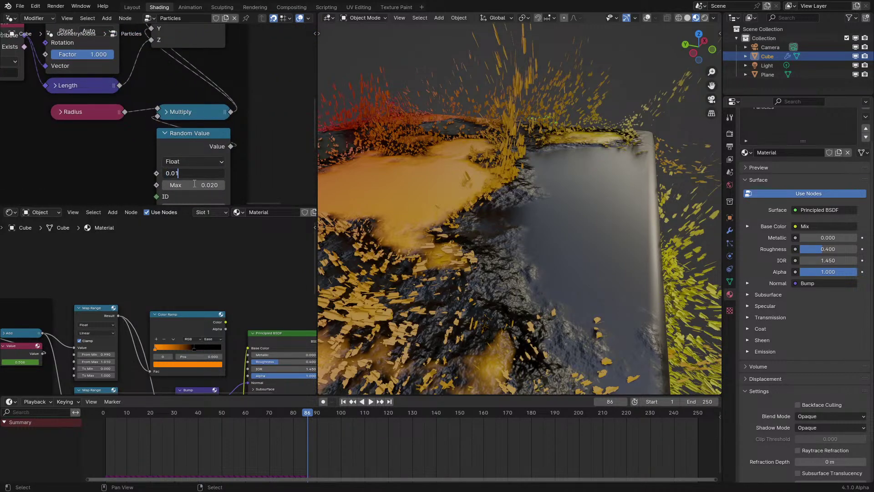
pyautogui.press('Return')
pyautogui.scroll(-4, 468, 155)
pyautogui.moveTo(469, 146); pyautogui.dragTo(456, 131, button='middle')
pyautogui.press('space')
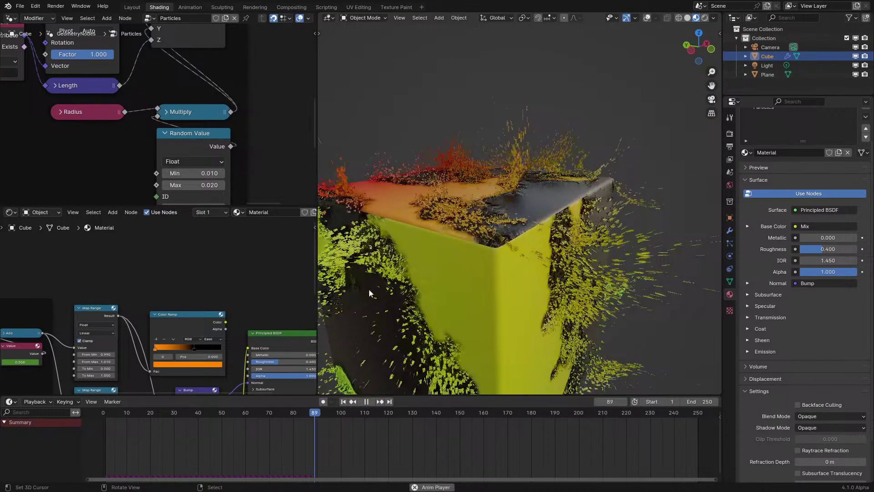
pyautogui.click(113, 452)
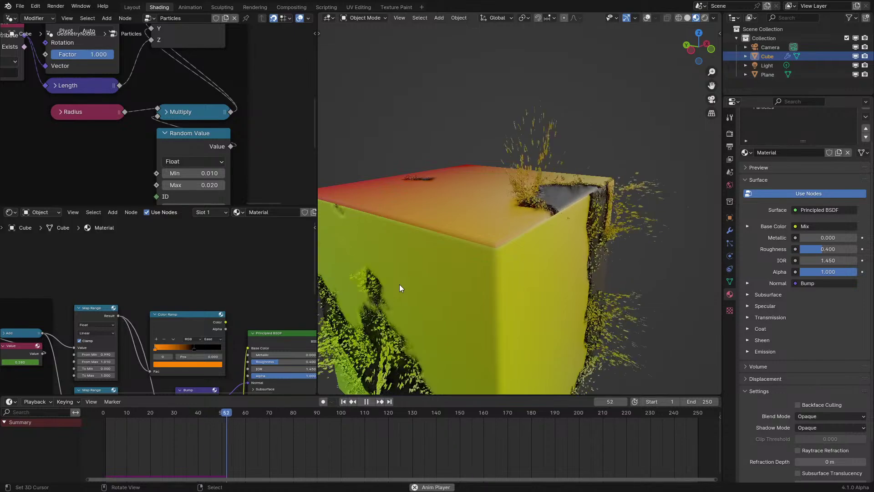
# Step: Set the Random Value node's Max to 0.030 and replay the animation from the start
pyautogui.press('space')
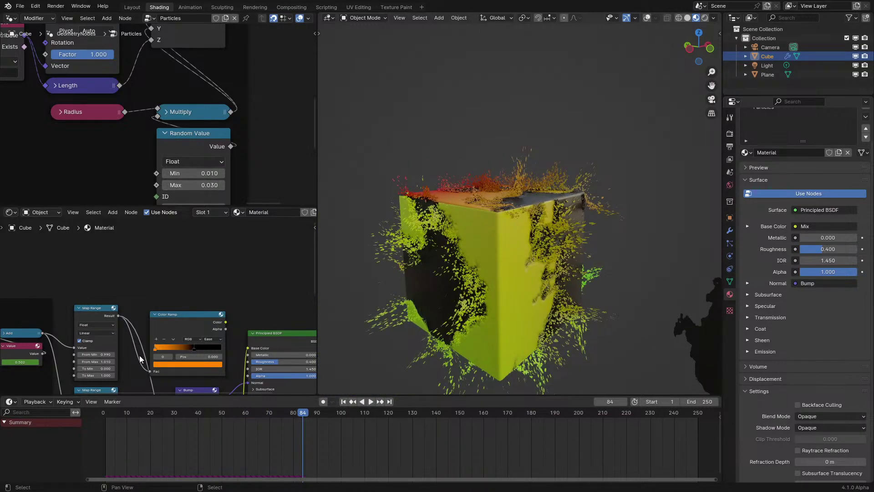
pyautogui.click(97, 438)
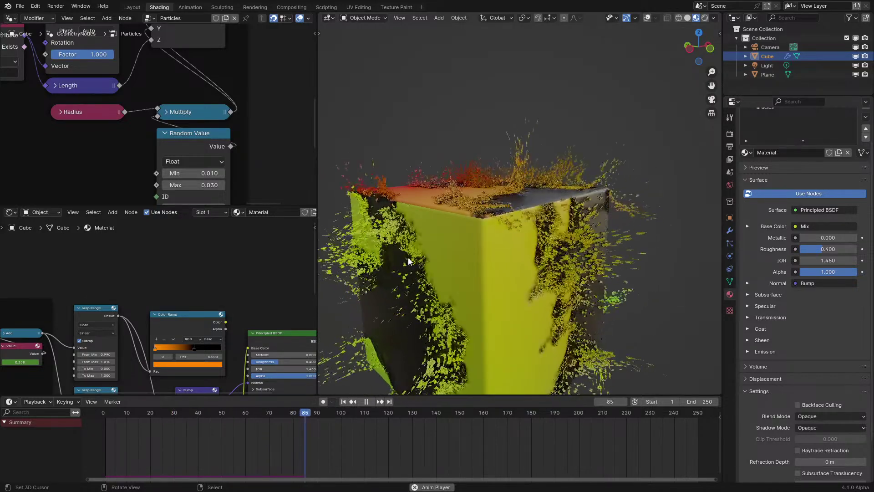
pyautogui.press('space')
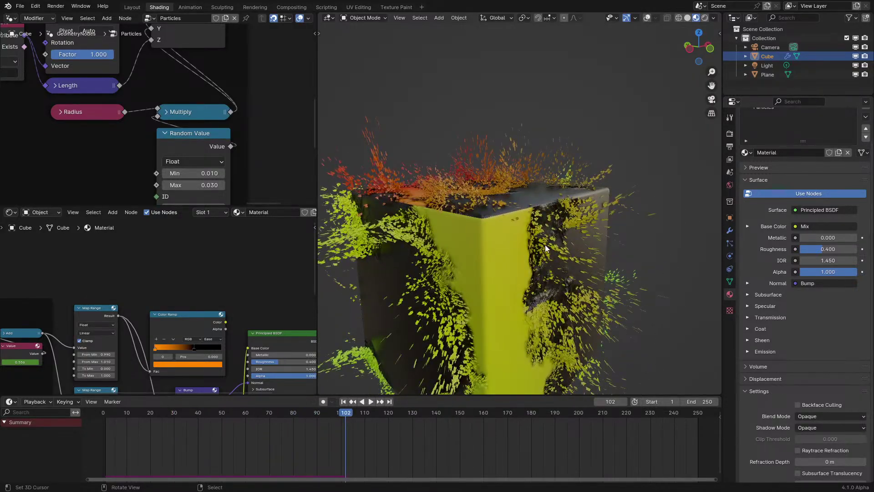
# Step: Inspect the enlarged particles up close, then replay the animation while viewing the cube from several angles
pyautogui.moveTo(546, 248); pyautogui.dragTo(503, 185, button='middle')
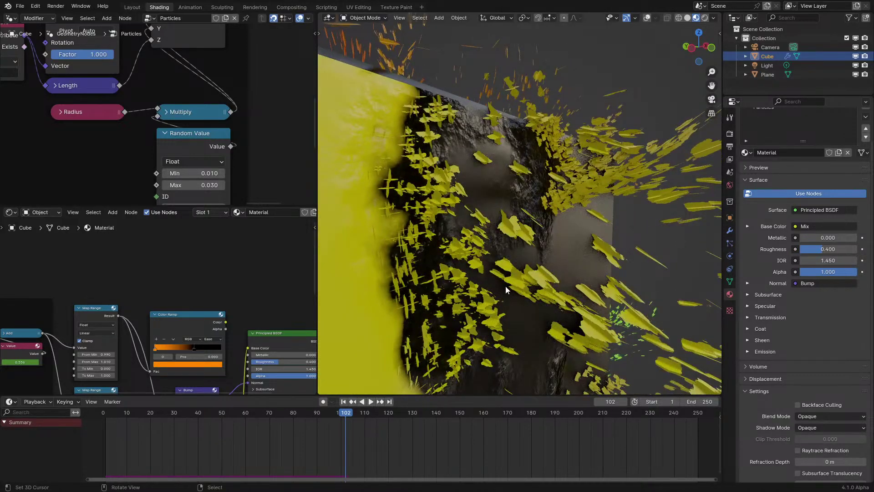
pyautogui.scroll(-5, 495, 261)
pyautogui.moveTo(495, 261); pyautogui.dragTo(508, 294, button='middle')
pyautogui.click(108, 461)
pyautogui.press('space')
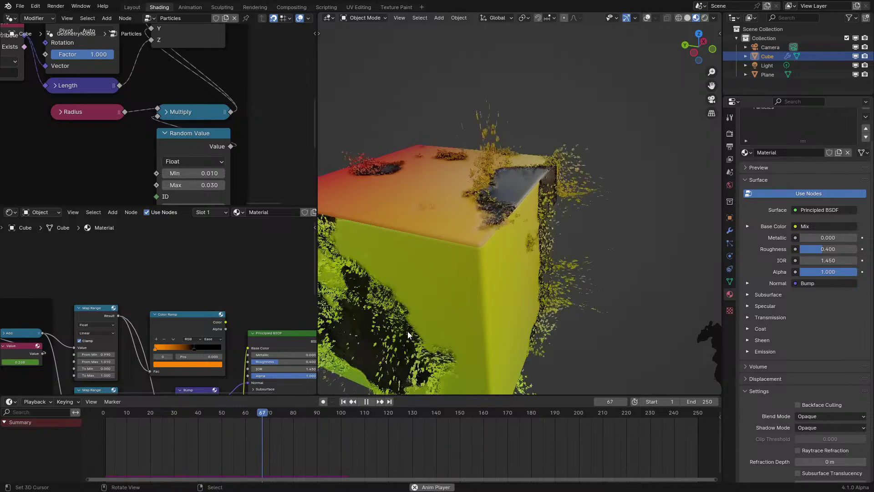
pyautogui.press('space')
pyautogui.moveTo(474, 283); pyautogui.dragTo(536, 247, button='middle')
pyautogui.press('space')
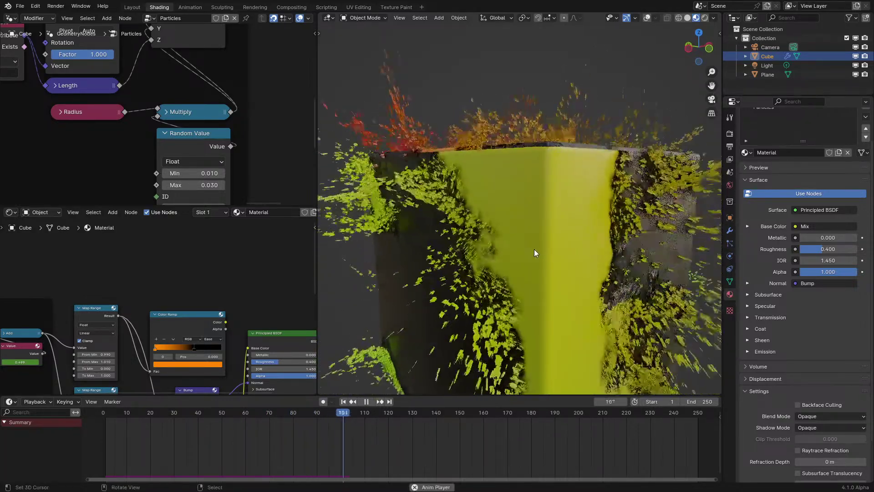
pyautogui.press('space')
pyautogui.scroll(-6, 182, 114)
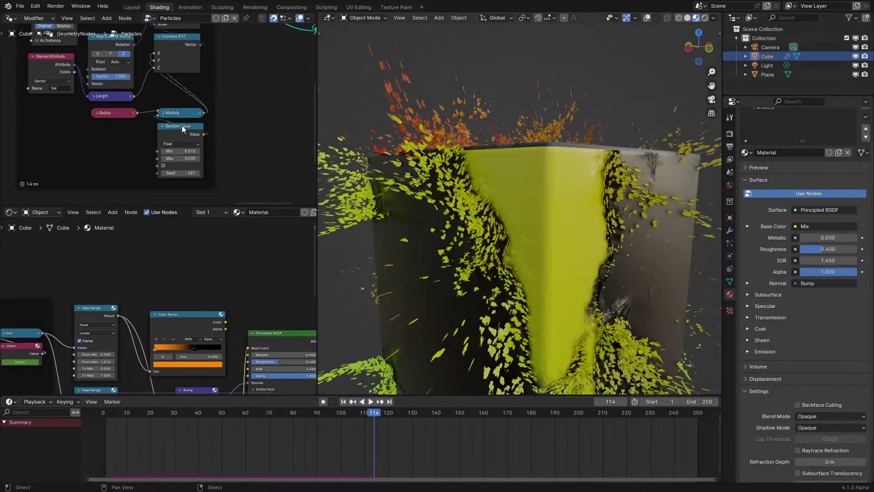
pyautogui.scroll(1, 184, 143)
pyautogui.moveTo(211, 85); pyautogui.dragTo(130, 113, button='middle')
pyautogui.press('space')
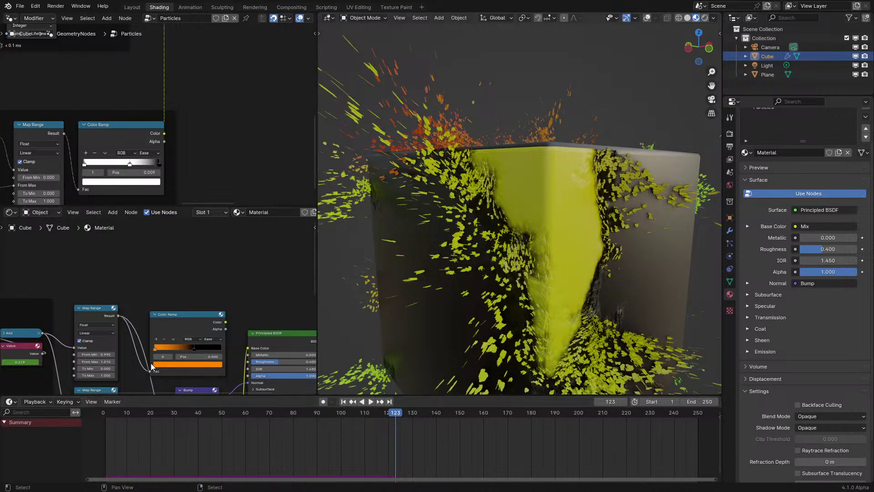
# Step: Remove the Color Ramp between Map Range and Mix, then place the Mix and UV Map nodes above the Bump node
pyautogui.moveTo(152, 366); pyautogui.dragTo(139, 274, button='middle')
pyautogui.scroll(-3, 177, 308)
pyautogui.scroll(-2, 186, 335)
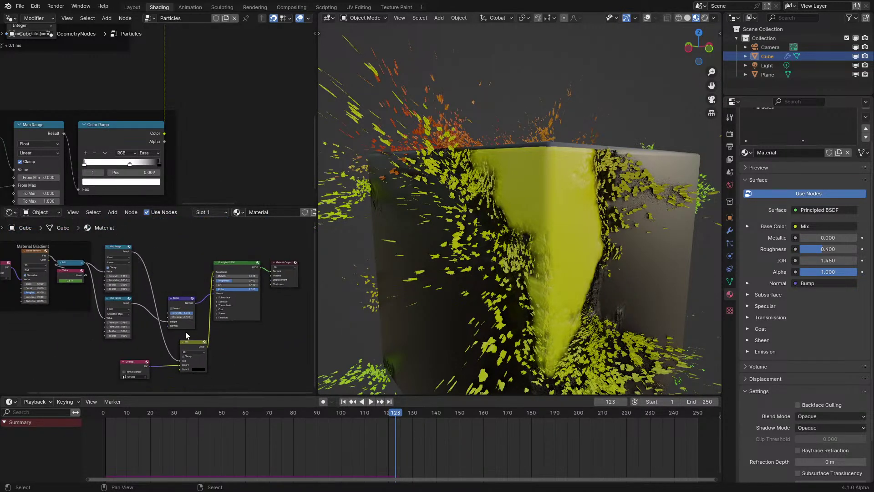
pyautogui.moveTo(189, 349); pyautogui.dragTo(166, 239)
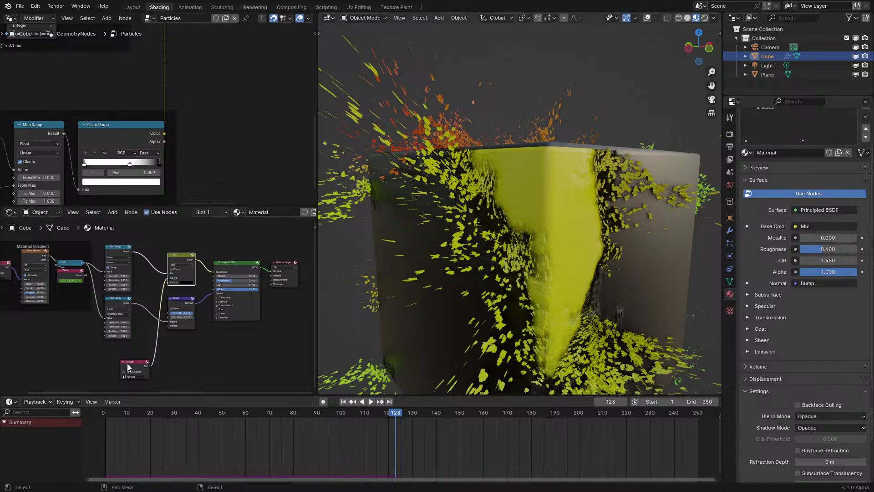
pyautogui.moveTo(127, 367); pyautogui.dragTo(130, 287)
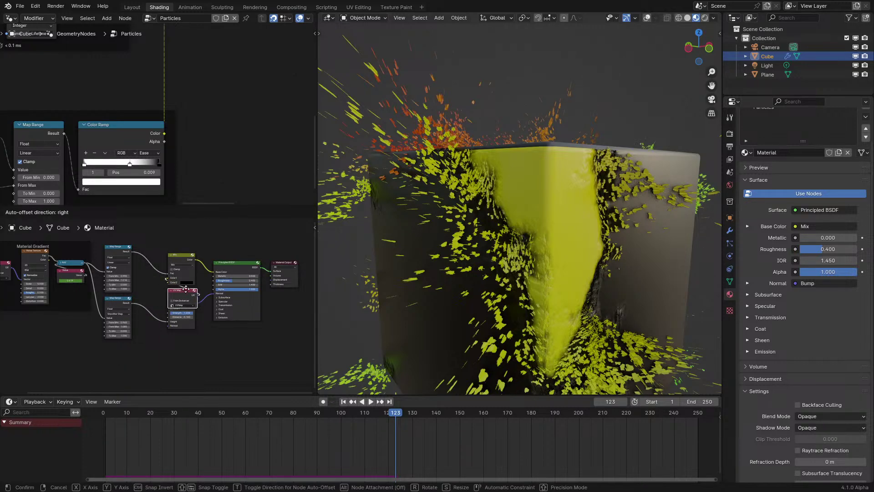
pyautogui.moveTo(179, 260); pyautogui.dragTo(174, 240)
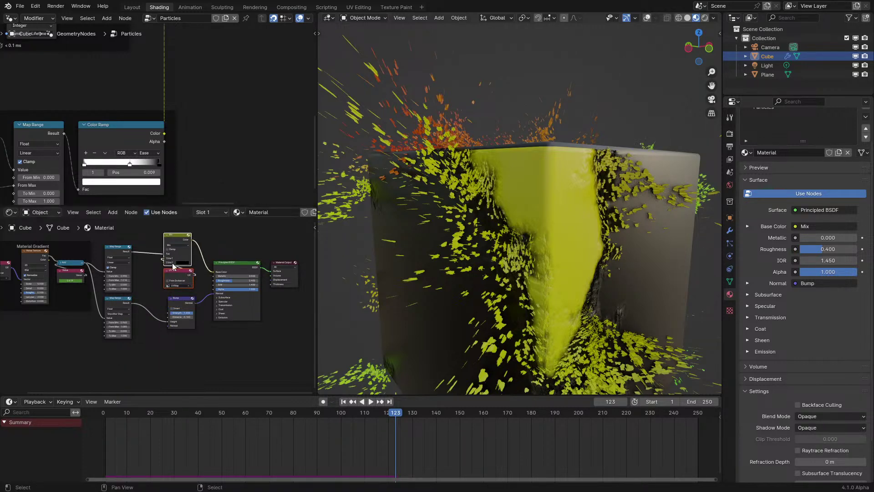
# Step: Set From Min of the Map Range feeding the Mix factor to 0.995 and replay the animation while viewing the cube from above
pyautogui.scroll(3, 153, 293)
pyautogui.scroll(3, 141, 334)
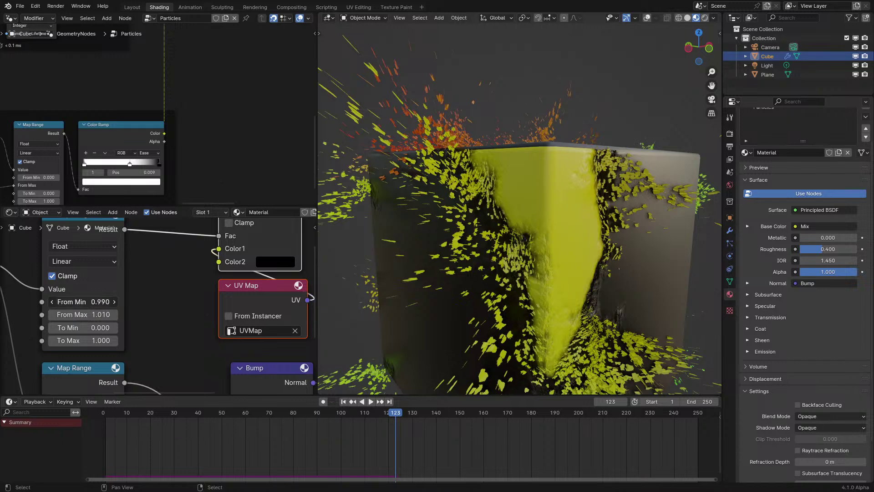
pyautogui.press('Return')
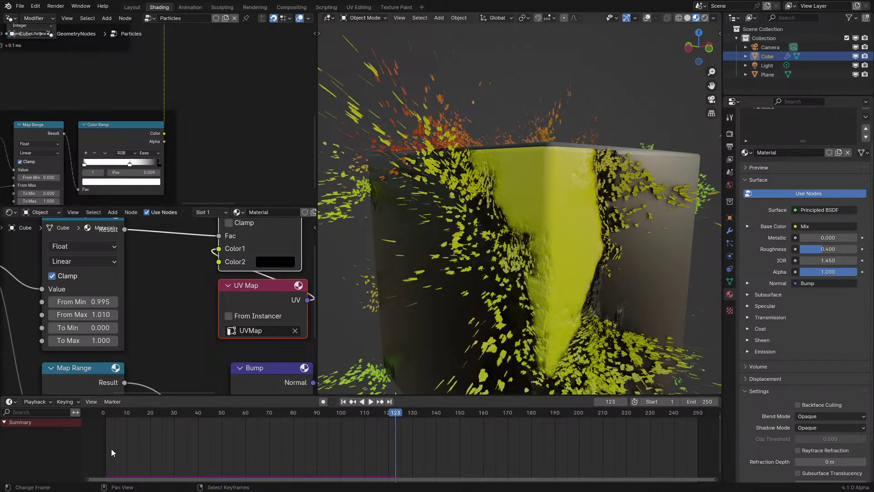
pyautogui.moveTo(83, 302); pyautogui.dragTo(72, 302)
pyautogui.rightClick(82, 302)
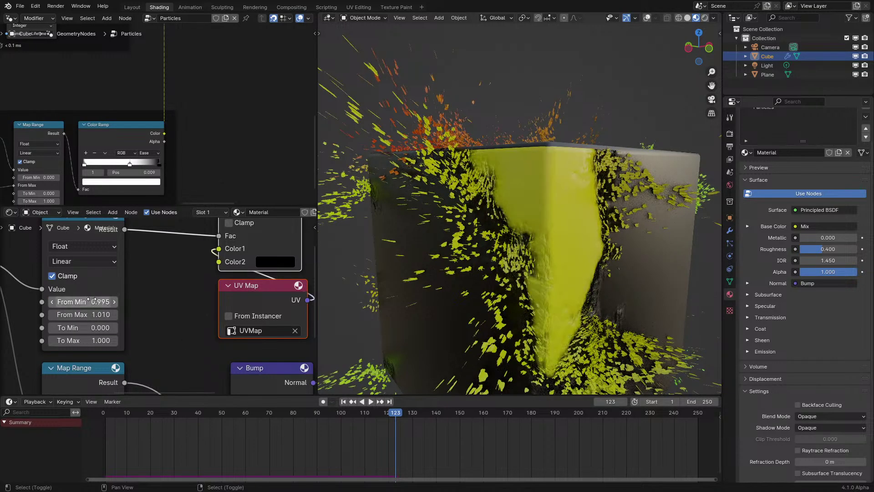
pyautogui.click(100, 450)
pyautogui.press('space')
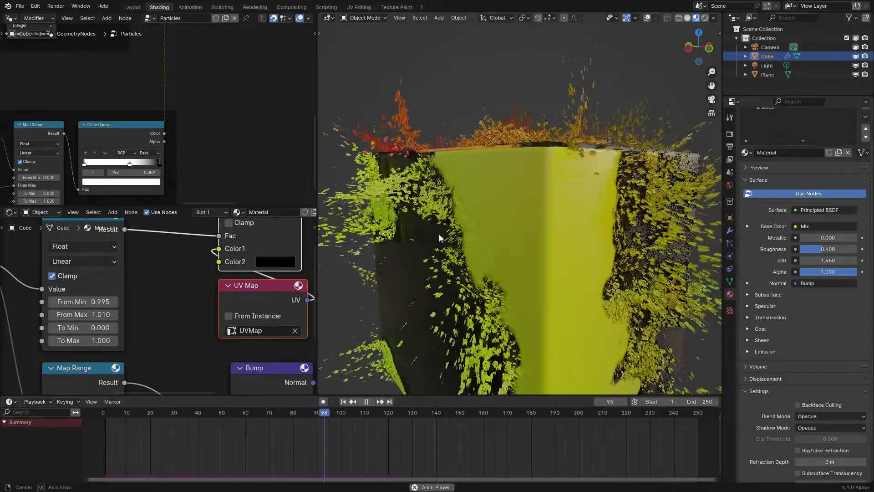
pyautogui.moveTo(439, 234); pyautogui.dragTo(413, 279, button='middle')
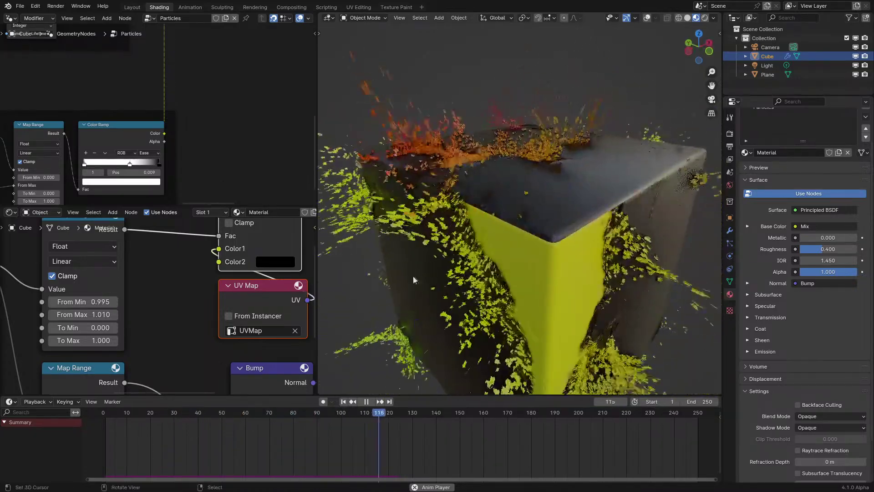
pyautogui.click(100, 438)
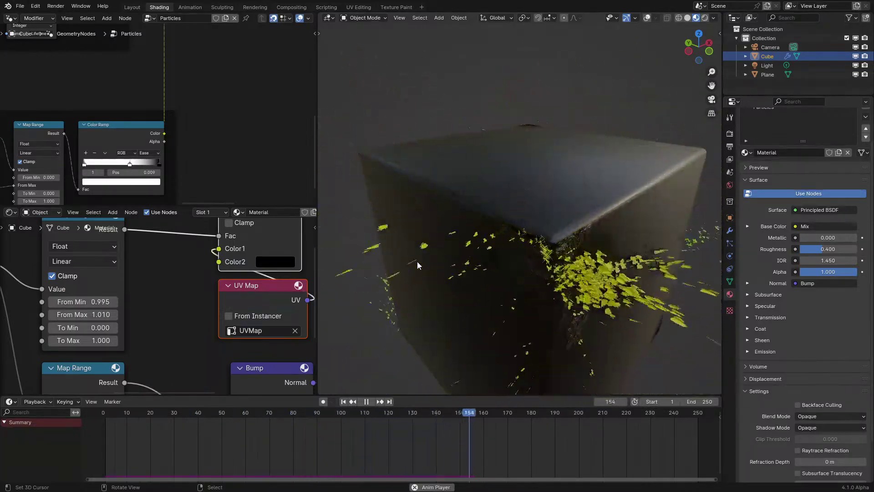
pyautogui.click(104, 448)
# Step: Replay the animation and examine the burnt edges against the settings of the Map Range feeding the Bump height
pyautogui.scroll(-4, 138, 333)
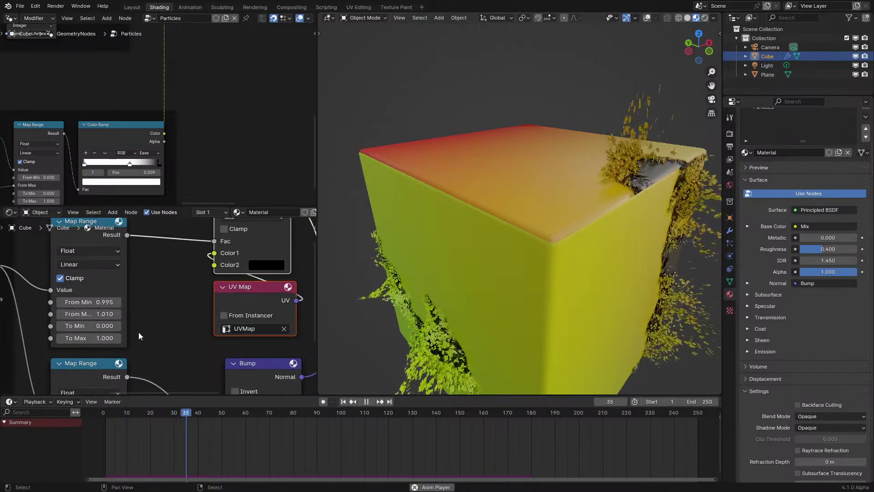
pyautogui.moveTo(134, 332); pyautogui.dragTo(165, 248, button='middle')
pyautogui.scroll(2, 140, 308)
pyautogui.moveTo(130, 342); pyautogui.dragTo(144, 342)
pyautogui.scroll(-1, 182, 323)
pyautogui.scroll(-1, 380, 281)
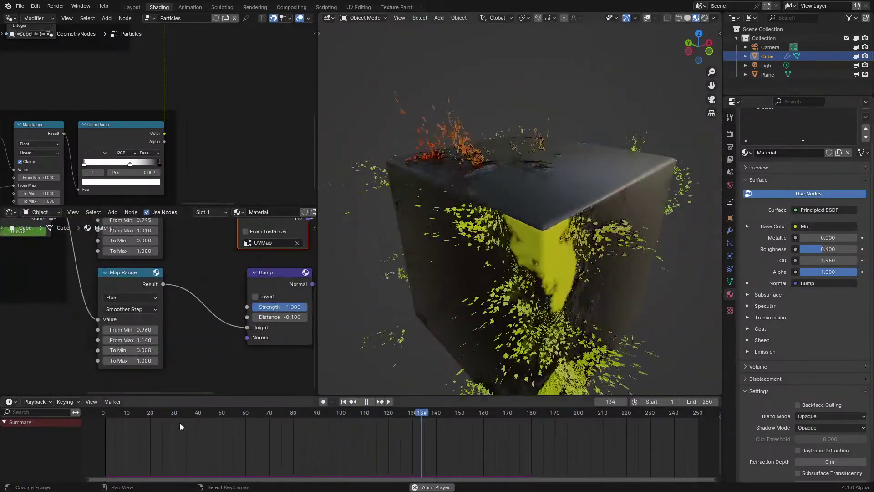
pyautogui.click(102, 448)
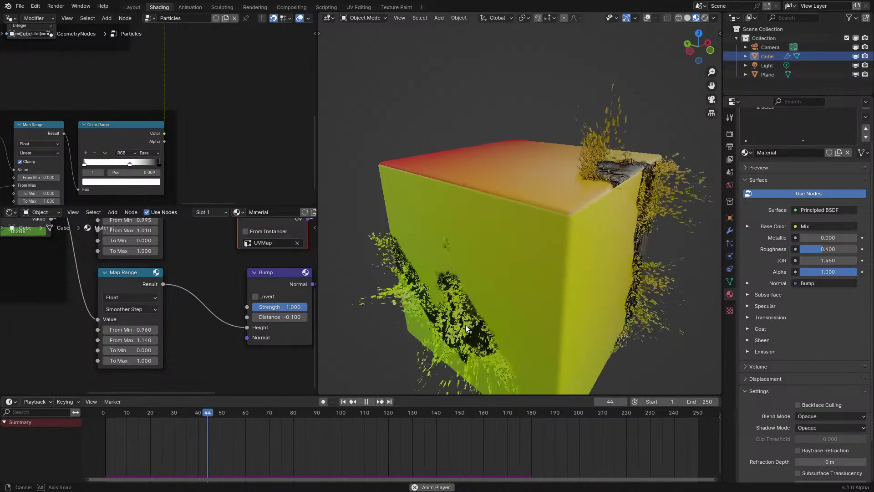
pyautogui.press('space')
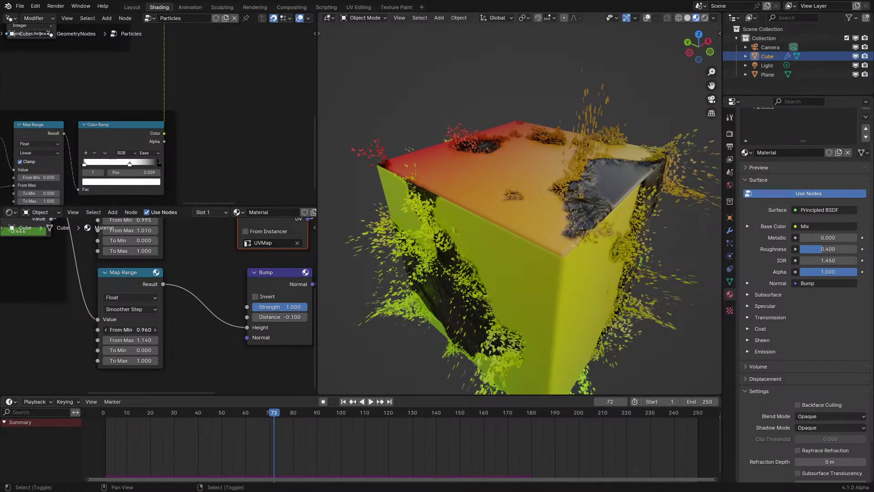
pyautogui.moveTo(136, 330)
pyautogui.mouseDown()
pyautogui.moveTo(123, 329)
pyautogui.moveTo(137, 329)
pyautogui.mouseUp()
pyautogui.scroll(-4, 201, 309)
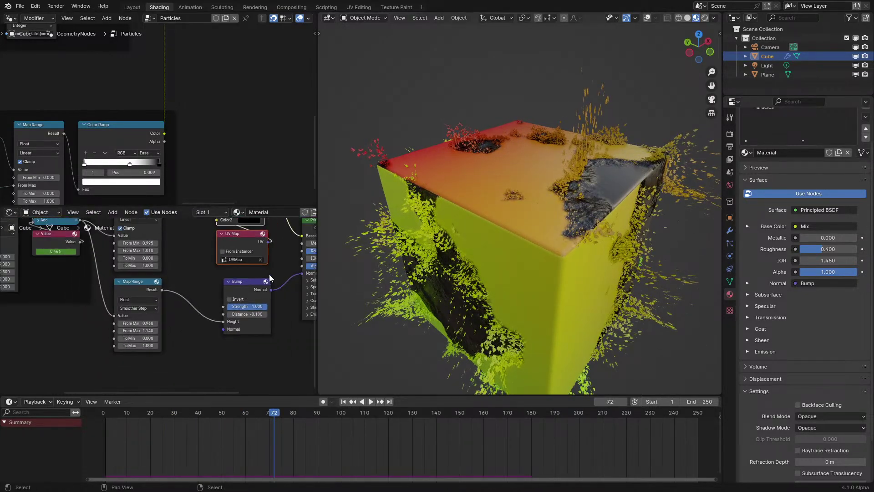
# Step: Set the Principled BSDF's Roughness to 0.600, replay the animation from the start and inspect the cube's surface up close
pyautogui.moveTo(307, 270); pyautogui.dragTo(198, 317, button='middle')
pyautogui.scroll(3, 218, 317)
pyautogui.keyDown('ctrl'); pyautogui.moveTo(243, 298); pyautogui.dragTo(263, 298); pyautogui.keyUp('ctrl')
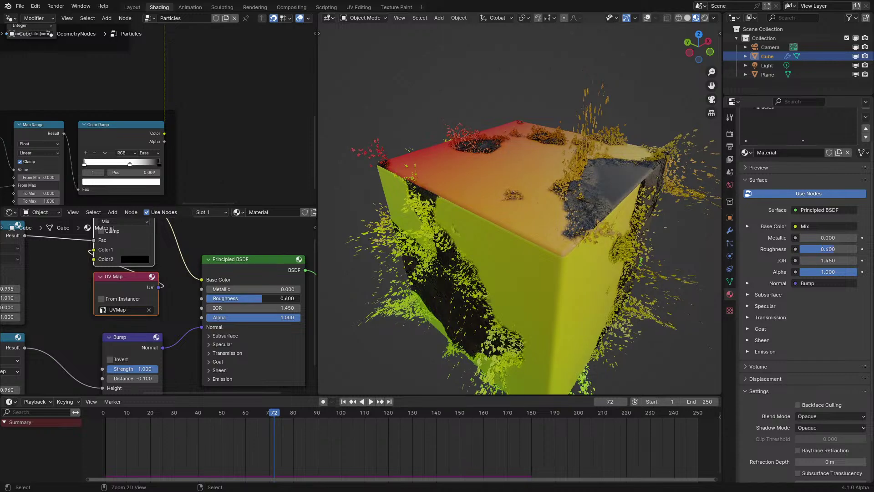
pyautogui.press('space')
pyautogui.click(106, 437)
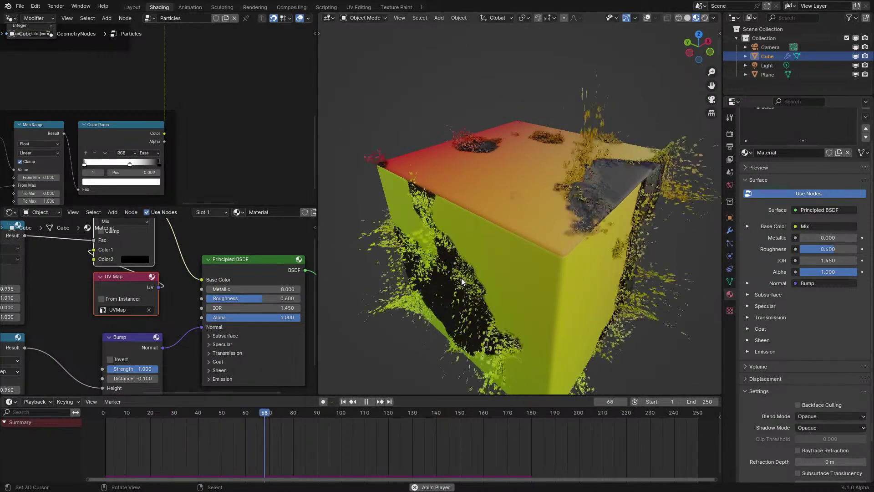
pyautogui.press('space')
pyautogui.scroll(2, 460, 278)
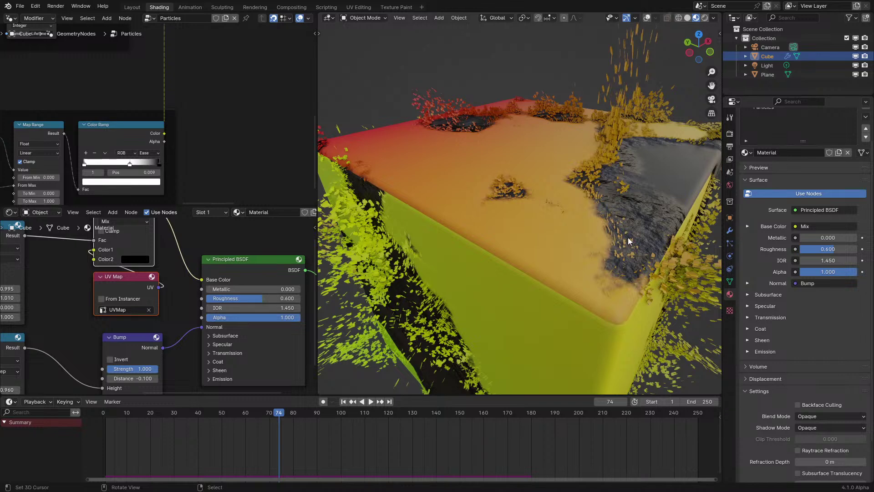
# Step: Add a Color Ramp node below the Smoother Step Map Range in the cube's material
pyautogui.scroll(-5, 107, 303)
pyautogui.moveTo(107, 302); pyautogui.dragTo(250, 275, button='middle')
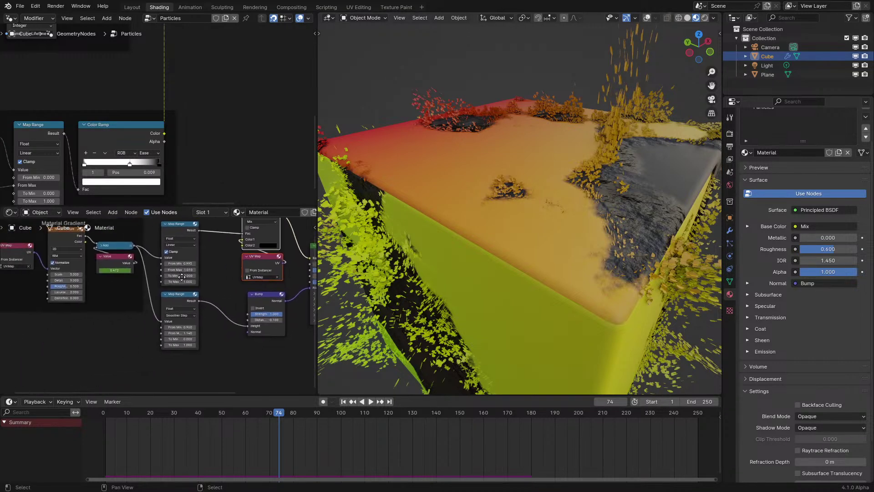
pyautogui.scroll(4, 195, 338)
pyautogui.moveTo(219, 346); pyautogui.dragTo(192, 305, button='middle')
pyautogui.press('q')
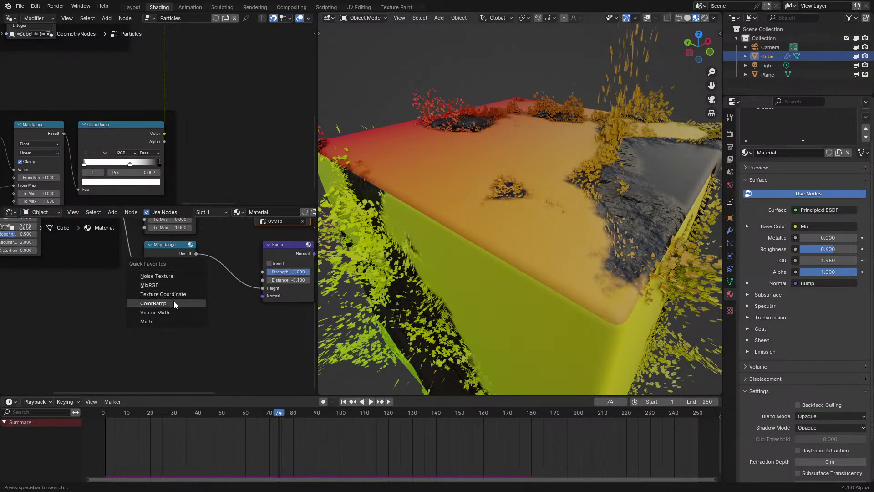
pyautogui.click(173, 305)
pyautogui.click(157, 330)
# Step: Route the Smoother Step Map Range's result through the new Color Ramp into the Bump node's Height
pyautogui.scroll(-3, 142, 233)
pyautogui.moveTo(142, 233); pyautogui.dragTo(167, 280, button='middle')
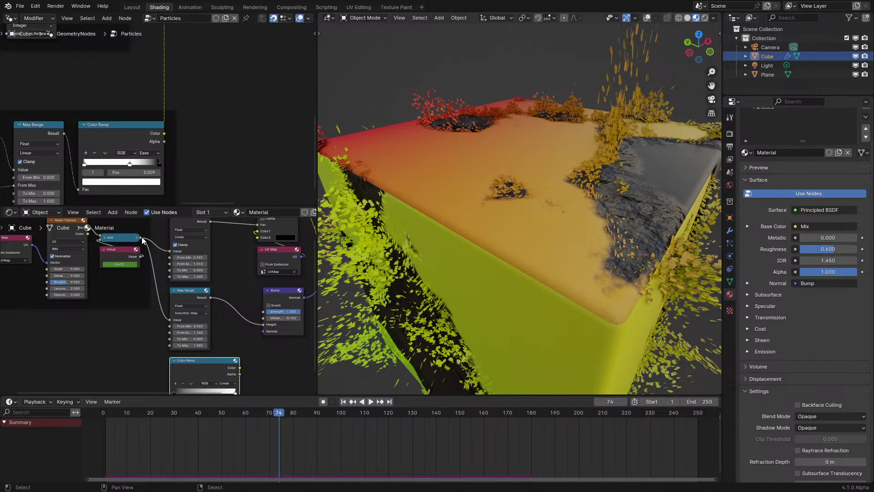
pyautogui.moveTo(171, 375)
pyautogui.mouseDown()
pyautogui.moveTo(172, 384)
pyautogui.moveTo(172, 364)
pyautogui.mouseUp()
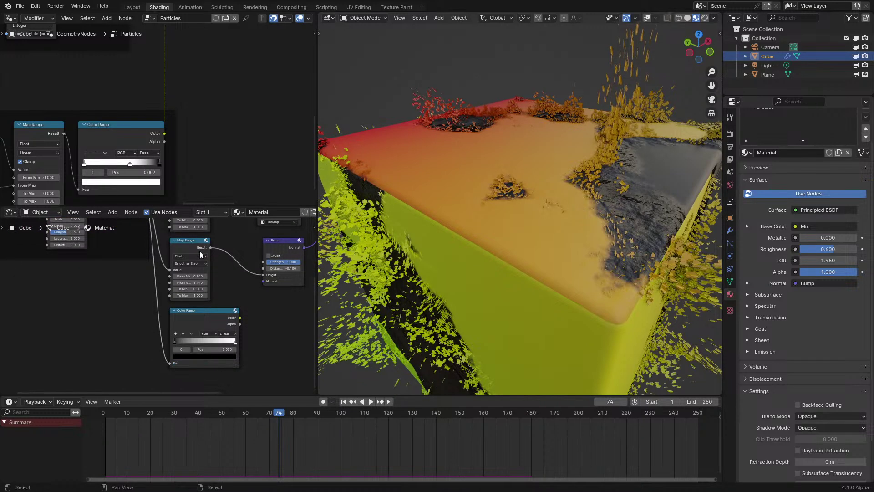
pyautogui.moveTo(197, 252); pyautogui.dragTo(142, 333)
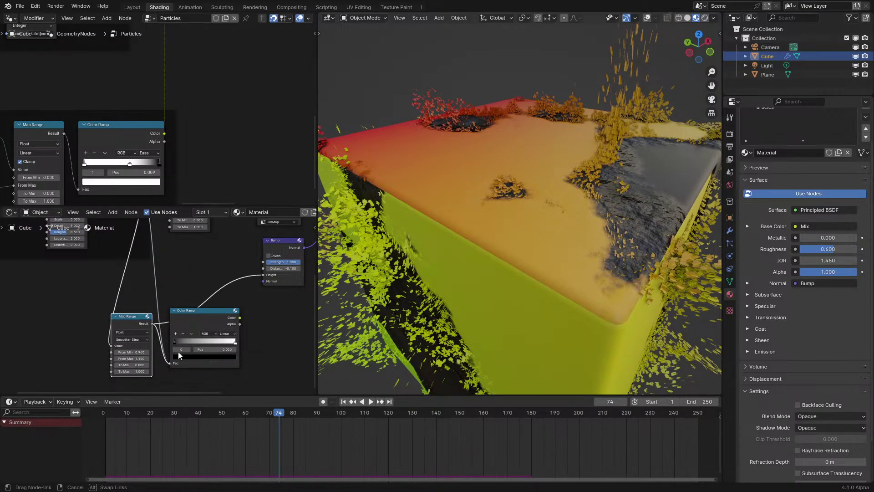
pyautogui.moveTo(268, 277); pyautogui.dragTo(268, 276)
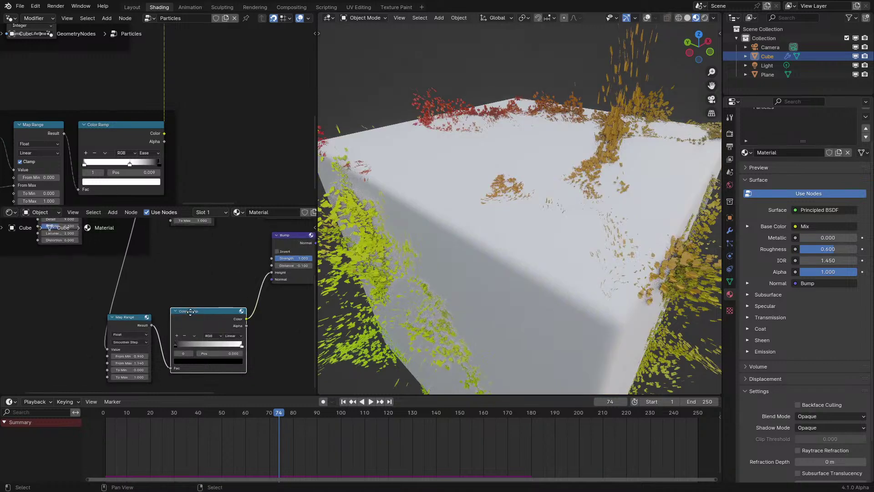
# Step: Set the Smoother Step Map Range's From Max to 1.5 and From Min to 0.5
pyautogui.scroll(3, 132, 324)
pyautogui.write('1')
pyautogui.press('Return')
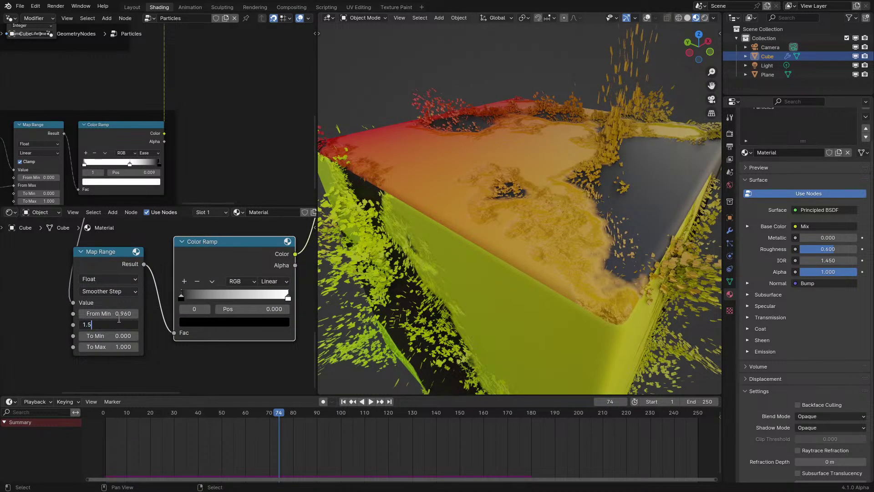
pyautogui.press('Return')
pyautogui.write('.5')
pyautogui.press('Return')
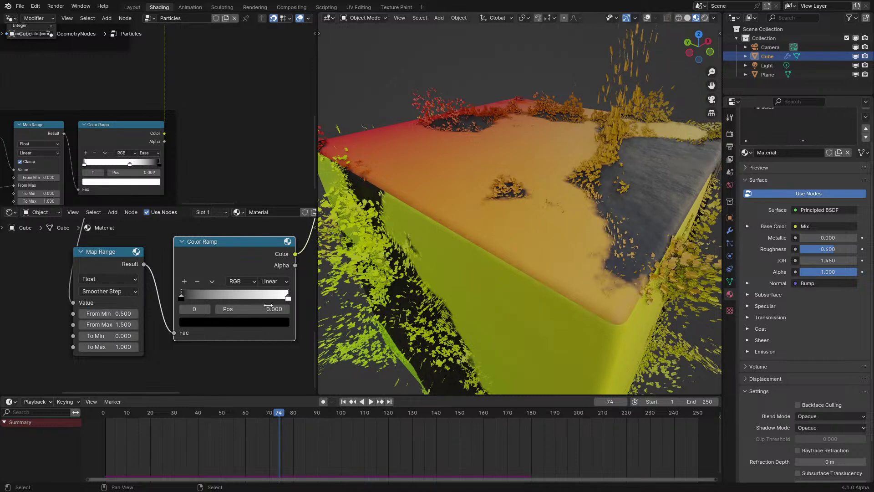
# Step: Set the bump Color Ramp's interpolation to Ease and narrow its transition around the middle, with the white stop at 0.536
pyautogui.moveTo(186, 296); pyautogui.dragTo(232, 300)
pyautogui.click(273, 281)
pyautogui.click(276, 294)
pyautogui.moveTo(232, 300)
pyautogui.mouseDown(button='middle')
pyautogui.moveTo(170, 320)
pyautogui.moveTo(141, 367)
pyautogui.mouseUp(button='middle')
pyautogui.scroll(-2, 178, 320)
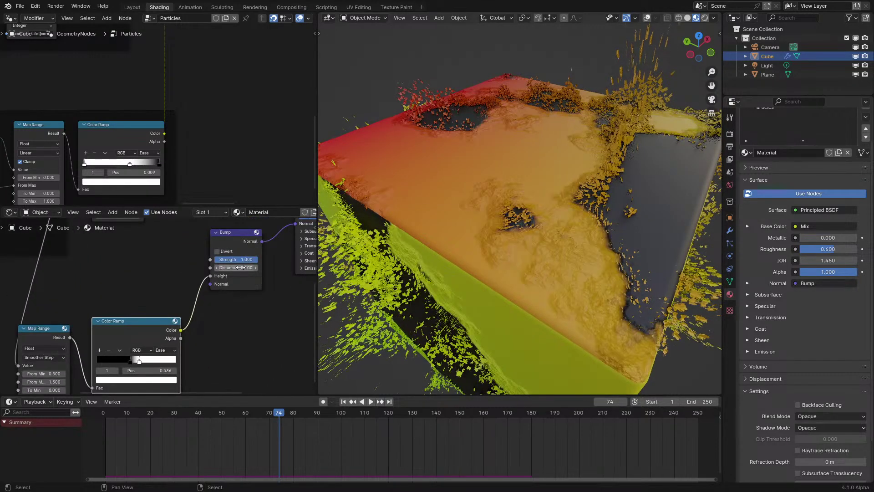
# Step: Flip the bump Color Ramp to run from white to black and place its black stop at 0.650
pyautogui.moveTo(210, 322); pyautogui.dragTo(246, 276, button='middle')
pyautogui.scroll(6, 175, 305)
pyautogui.moveTo(168, 323); pyautogui.dragTo(196, 320)
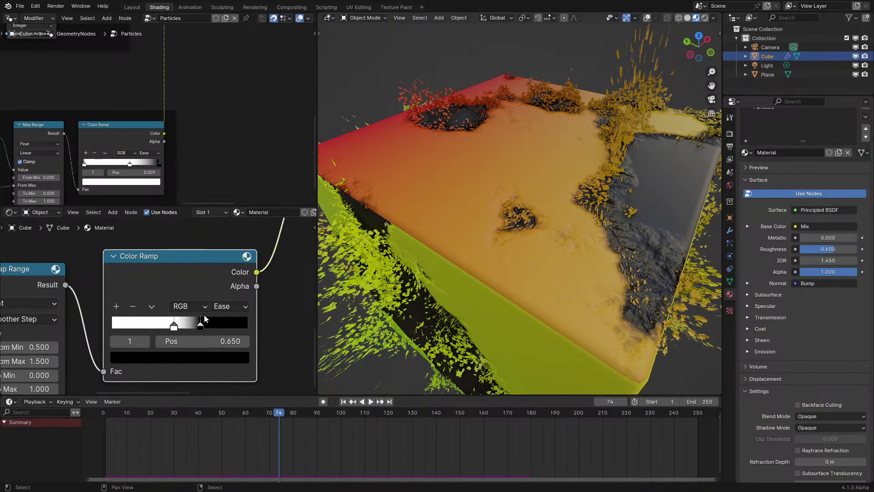
# Step: Add a middle stop at 0.552 to the bump Color Ramp and darken its color to near black
pyautogui.scroll(5, 179, 321)
pyautogui.click(98, 306)
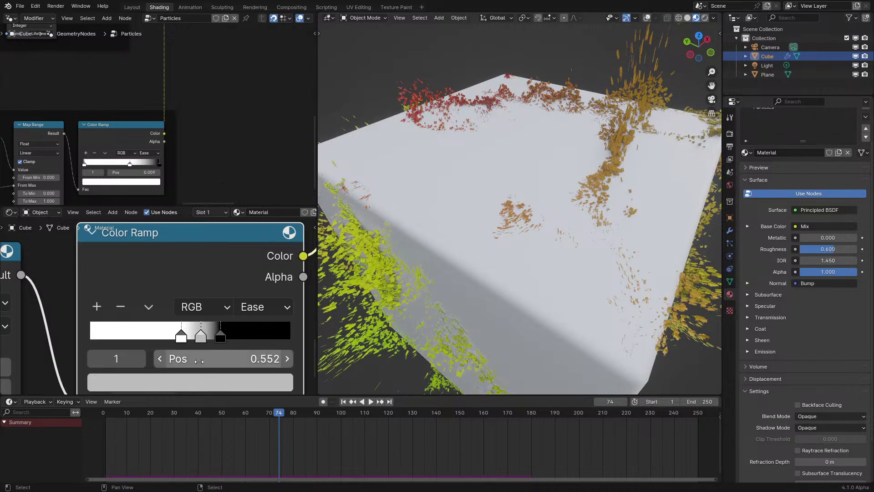
pyautogui.click(186, 379)
pyautogui.scroll(-8, 190, 216)
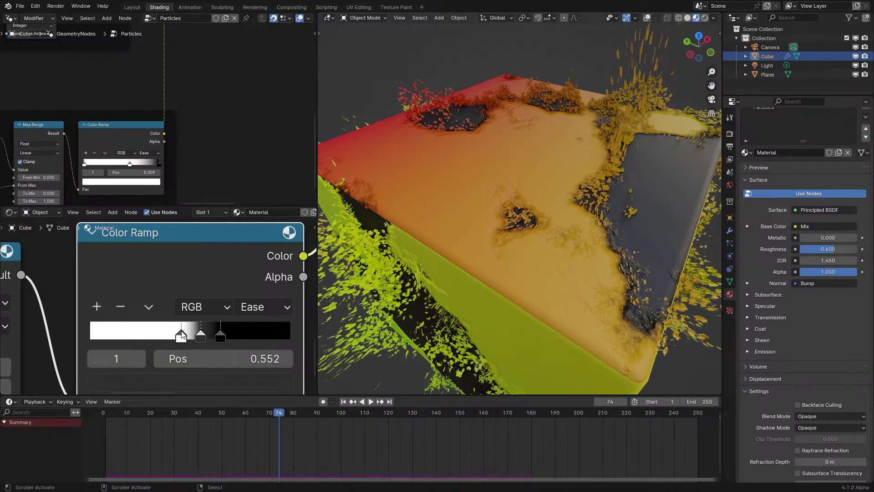
# Step: Nudge the ramp's white stop toward the middle, move the black stop farther out, and set the middle stop's color Value to 0.092
pyautogui.moveTo(181, 334); pyautogui.dragTo(183, 335)
pyautogui.moveTo(437, 245)
pyautogui.mouseDown(button='middle')
pyautogui.moveTo(444, 248)
pyautogui.moveTo(434, 246)
pyautogui.mouseUp(button='middle')
pyautogui.moveTo(231, 334); pyautogui.dragTo(233, 333)
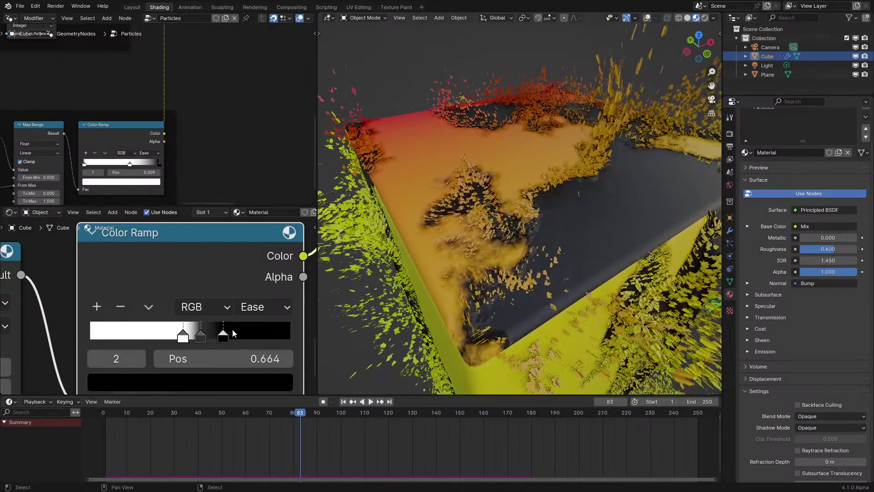
pyautogui.click(201, 333)
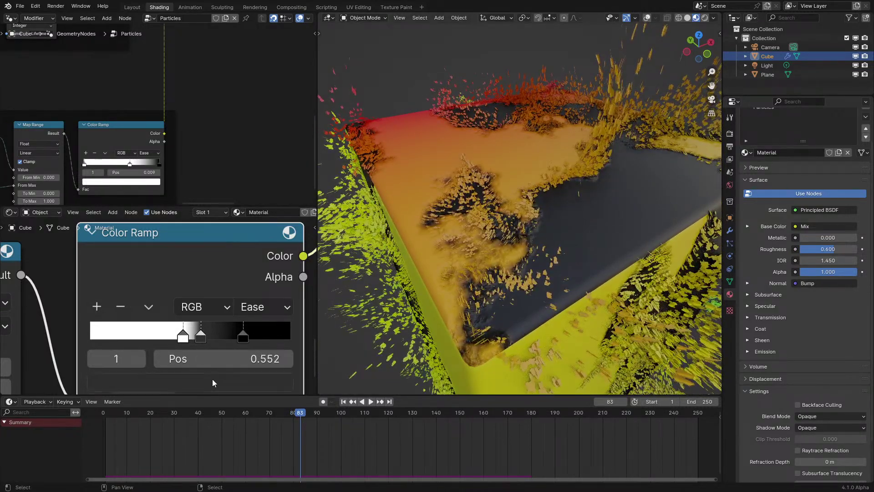
pyautogui.click(212, 380)
pyautogui.scroll(4, 204, 210)
pyautogui.scroll(3, 204, 211)
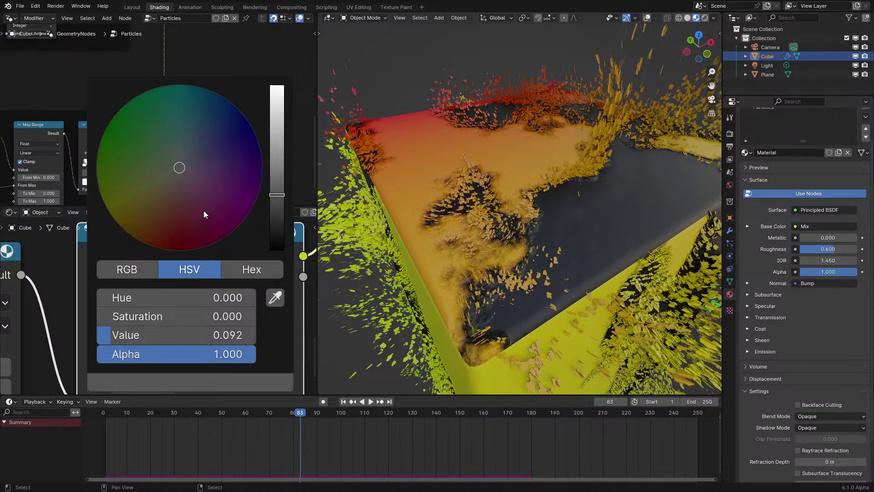
# Step: Replay the animation from frame 0 and view the revised bump on the disintegrating edges from farther away
pyautogui.click(84, 436)
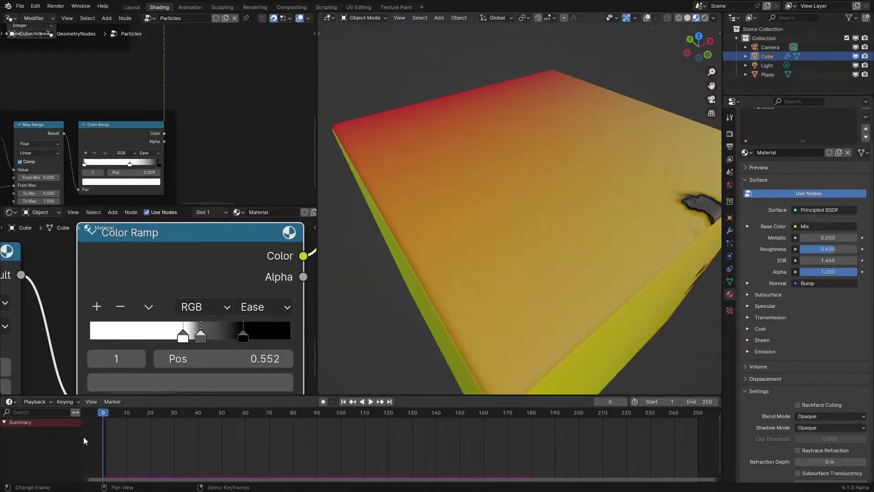
pyautogui.press('space')
pyautogui.moveTo(452, 231); pyautogui.dragTo(466, 228, button='middle')
pyautogui.press('space')
pyautogui.scroll(-6, 482, 232)
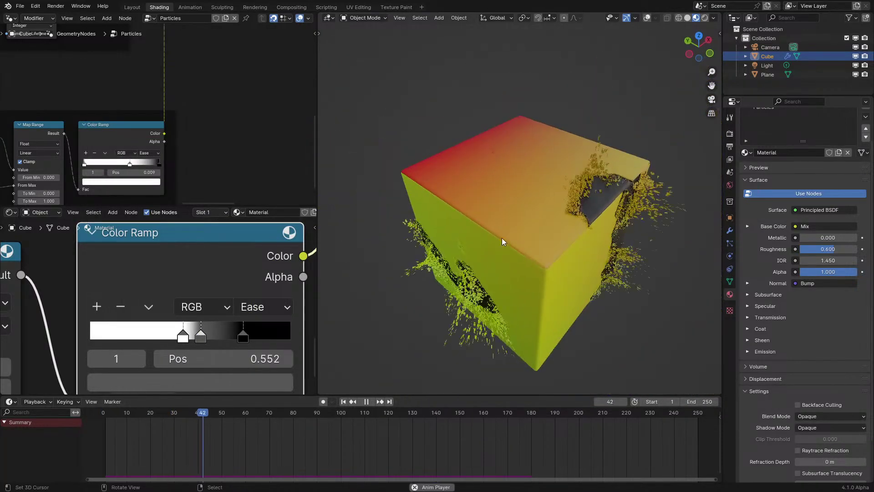
# Step: Compare the playing disintegration in wireframe, solid and material preview shading
pyautogui.hotkey('shift', 'z')
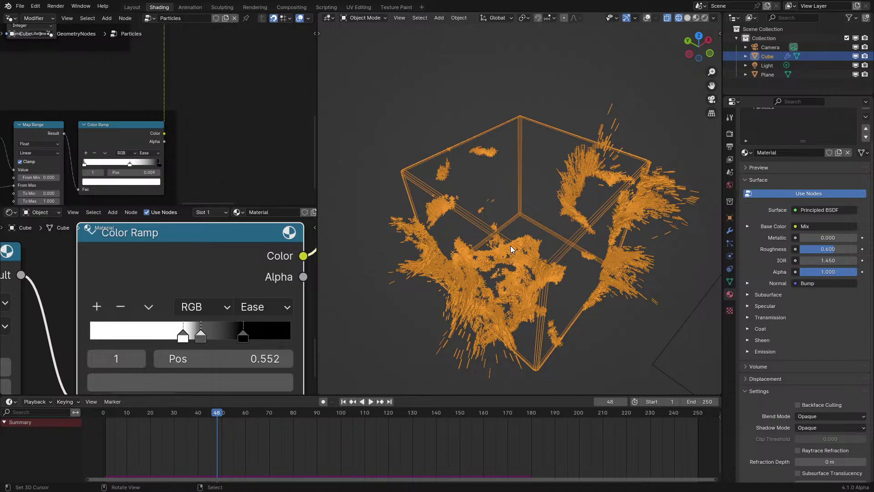
pyautogui.press('z')
pyautogui.press('z')
pyautogui.press('space')
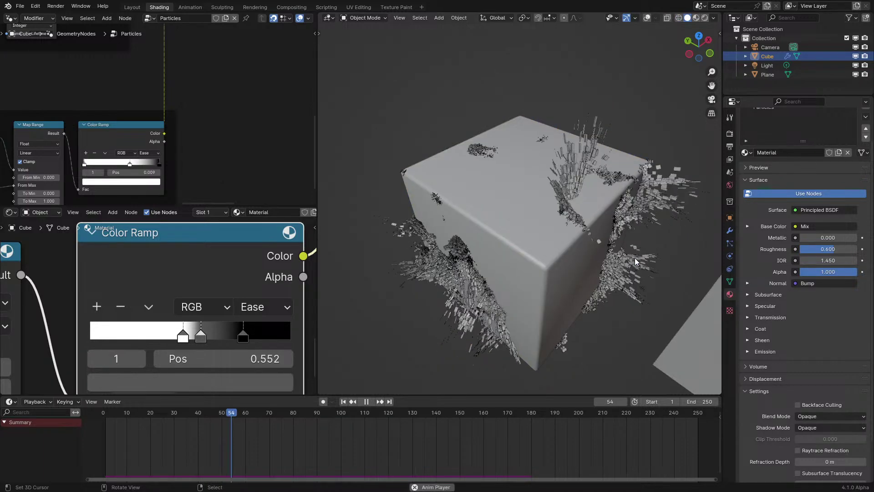
pyautogui.press('z')
pyautogui.press('z')
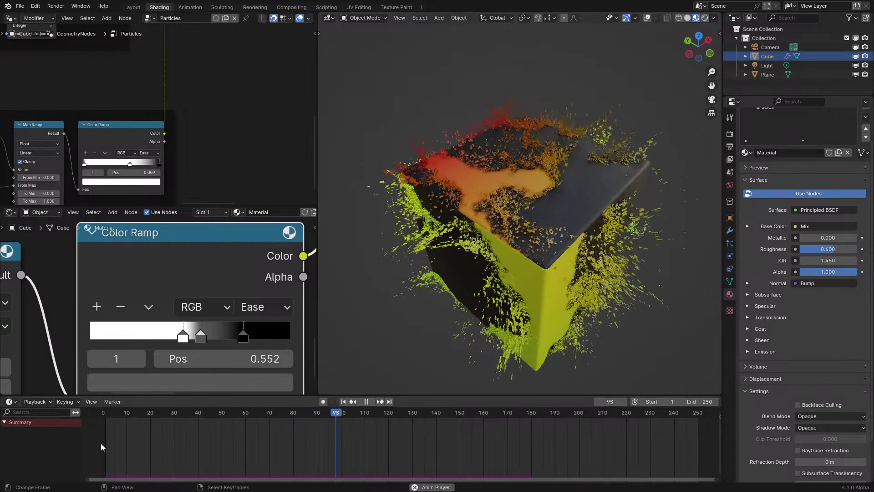
# Step: Replay the disintegration from the start and examine the burnt surface and its edges close up
pyautogui.click(100, 443)
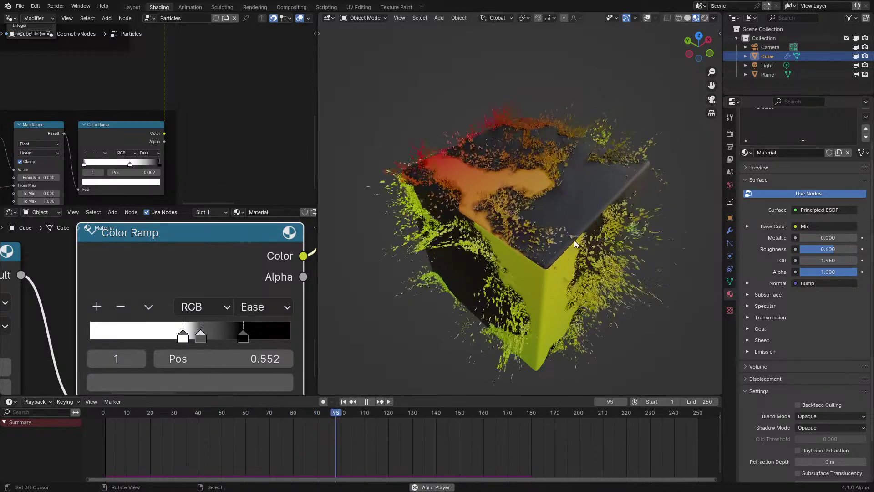
pyautogui.click(103, 448)
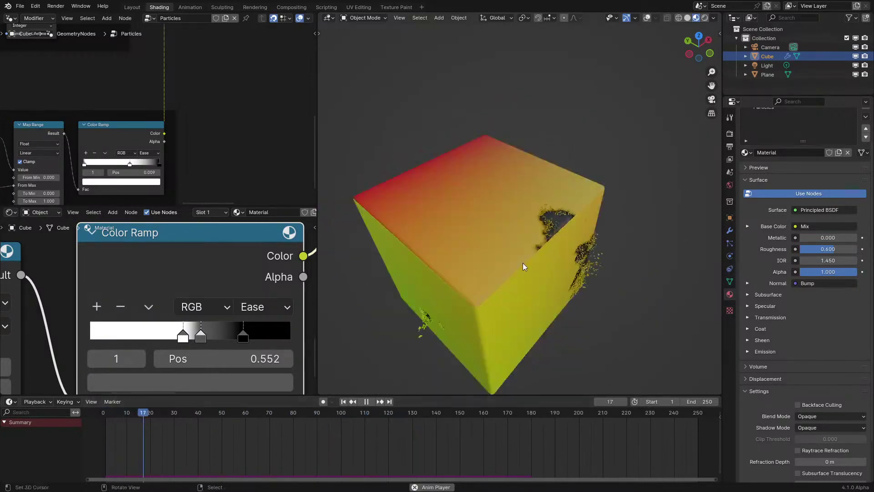
pyautogui.press('space')
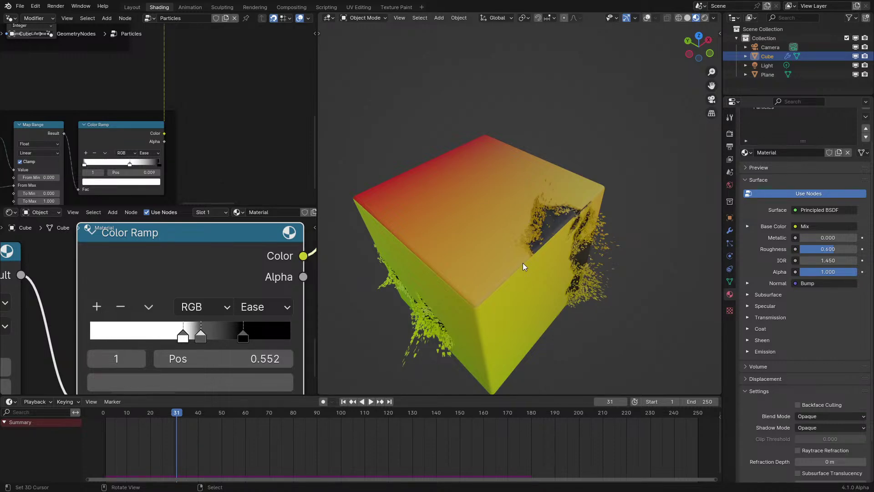
pyautogui.press('space')
pyautogui.scroll(8, 575, 250)
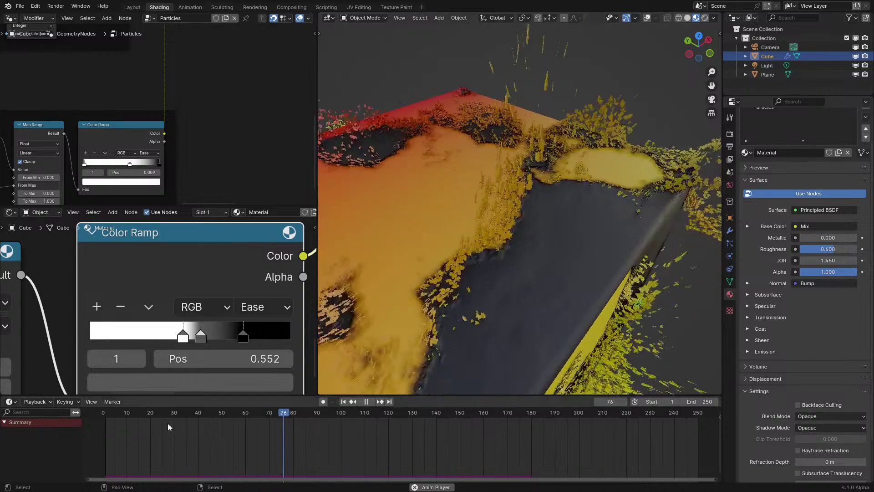
pyautogui.click(125, 442)
# Step: Lighten the bump Color Ramp's middle stop to mid grey and pull its black stop in to 0.659, checking with a replay
pyautogui.moveTo(204, 359); pyautogui.dragTo(211, 330, button='middle')
pyautogui.press('space')
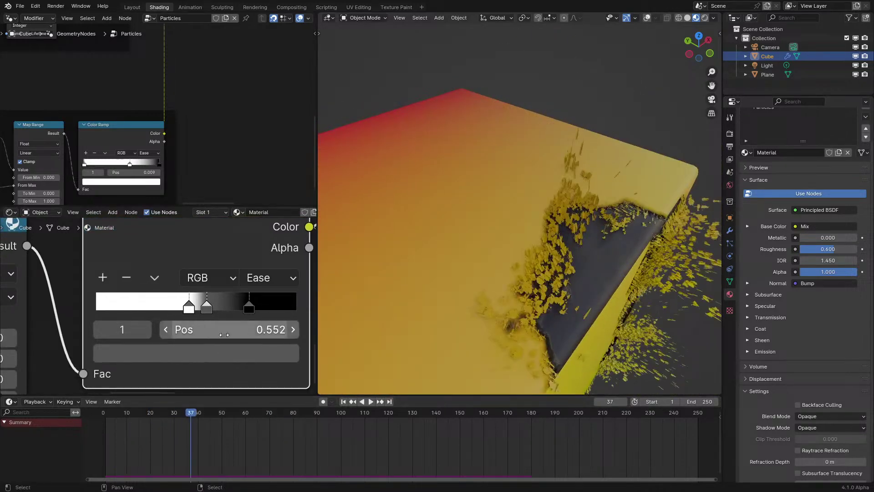
pyautogui.click(200, 354)
pyautogui.scroll(1, 168, 180)
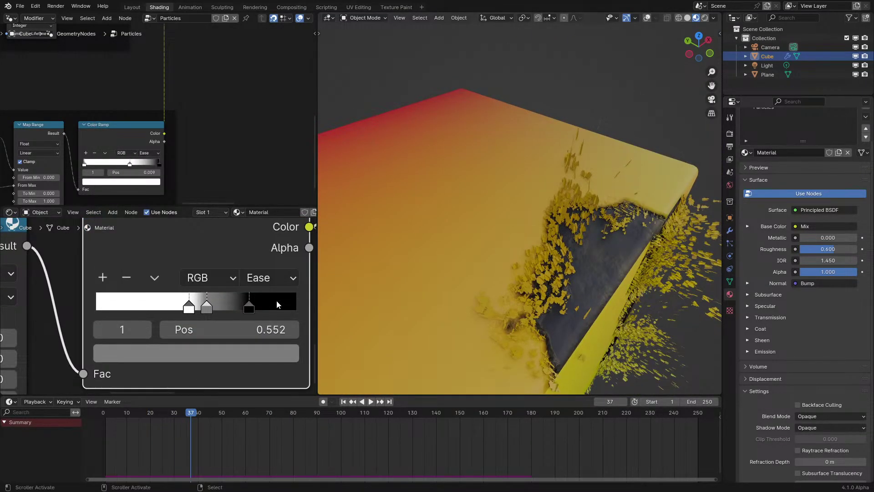
pyautogui.moveTo(256, 305); pyautogui.dragTo(236, 310)
pyautogui.press('space')
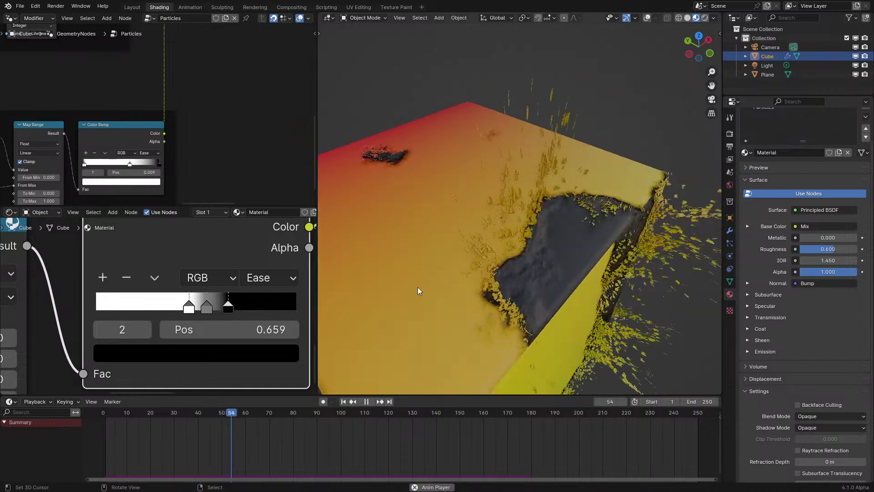
pyautogui.click(126, 438)
pyautogui.press('space')
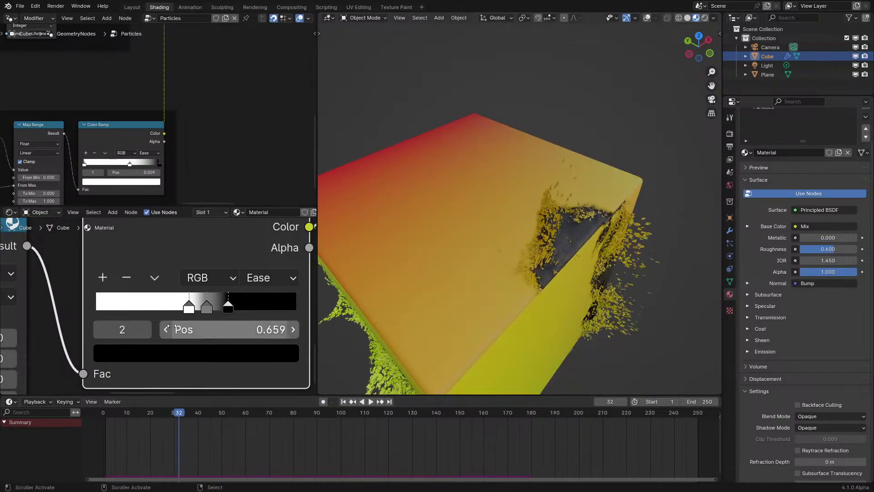
# Step: Compare the material's Noise Texture settings with those of the Noise Texture in the Geo Node Gradient frame
pyautogui.moveTo(76, 320); pyautogui.dragTo(12, 238, button='middle')
pyautogui.scroll(-5, 55, 256)
pyautogui.moveTo(81, 268); pyautogui.dragTo(164, 353, button='middle')
pyautogui.moveTo(165, 313); pyautogui.dragTo(154, 310)
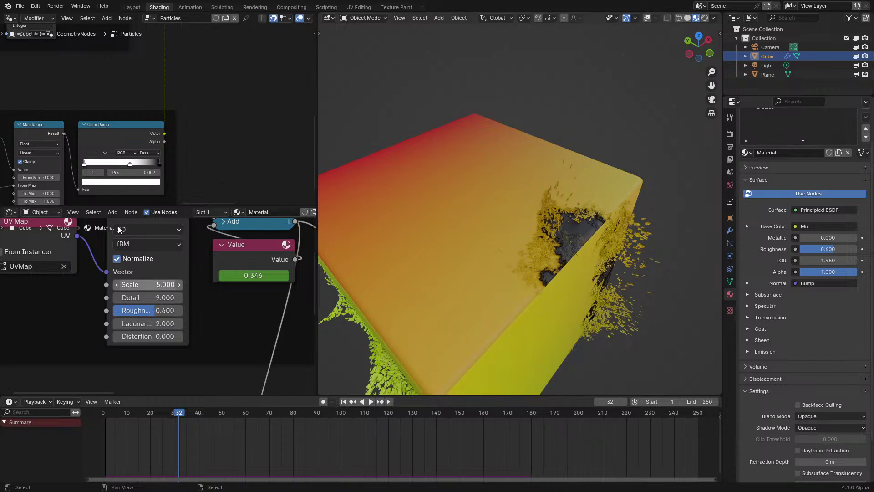
pyautogui.moveTo(90, 95); pyautogui.dragTo(208, 111, button='middle')
pyautogui.moveTo(111, 111); pyautogui.dragTo(2, 152, button='middle')
pyautogui.moveTo(191, 168); pyautogui.dragTo(205, 136, button='middle')
pyautogui.scroll(-3, 43, 156)
pyautogui.moveTo(34, 156); pyautogui.dragTo(157, 111, button='middle')
pyautogui.scroll(6, 157, 112)
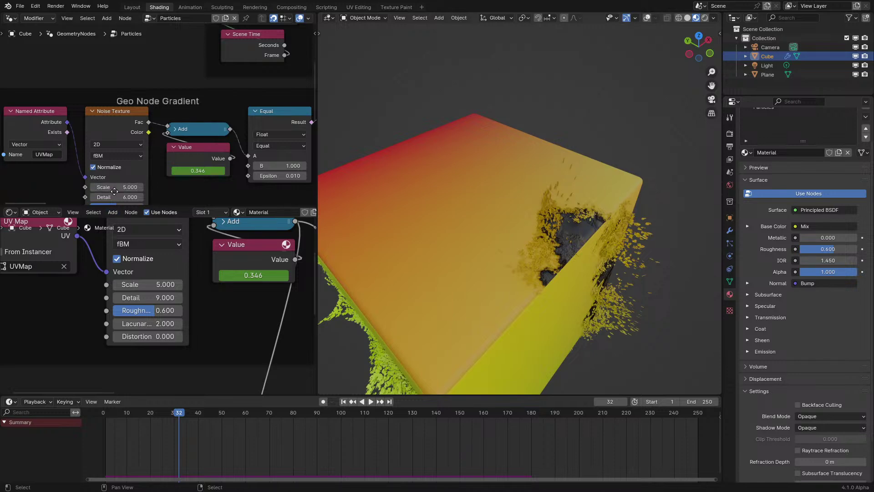
pyautogui.moveTo(114, 191); pyautogui.dragTo(117, 160, button='middle')
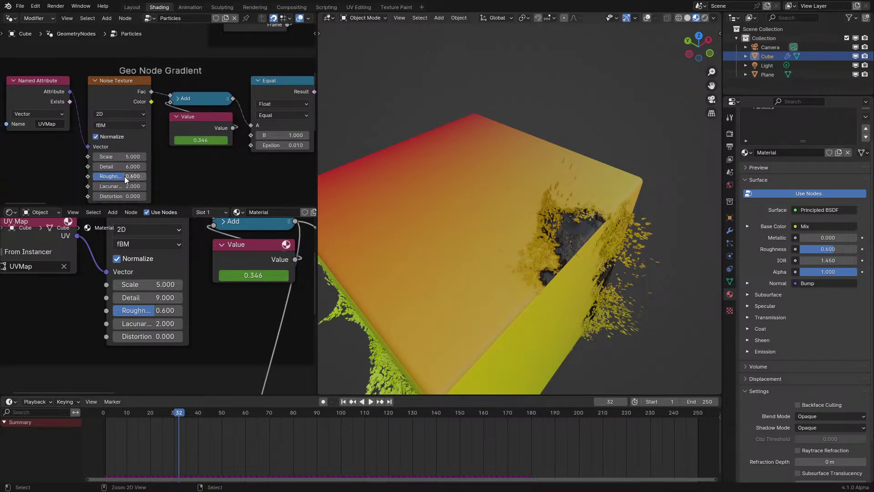
# Step: Play the animation from frame 0 and view the disintegrating cube from a lower angle
pyautogui.click(106, 416)
pyautogui.press('space')
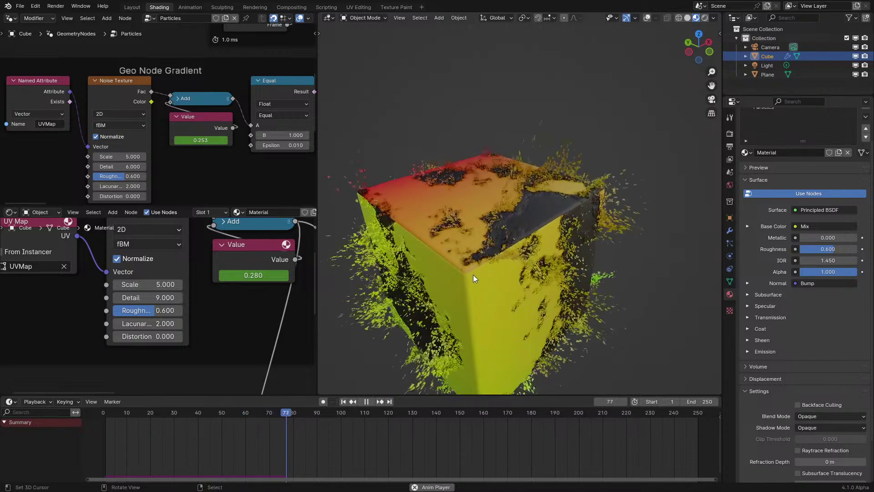
pyautogui.press('space')
pyautogui.moveTo(497, 266); pyautogui.dragTo(503, 241, button='middle')
pyautogui.press('space')
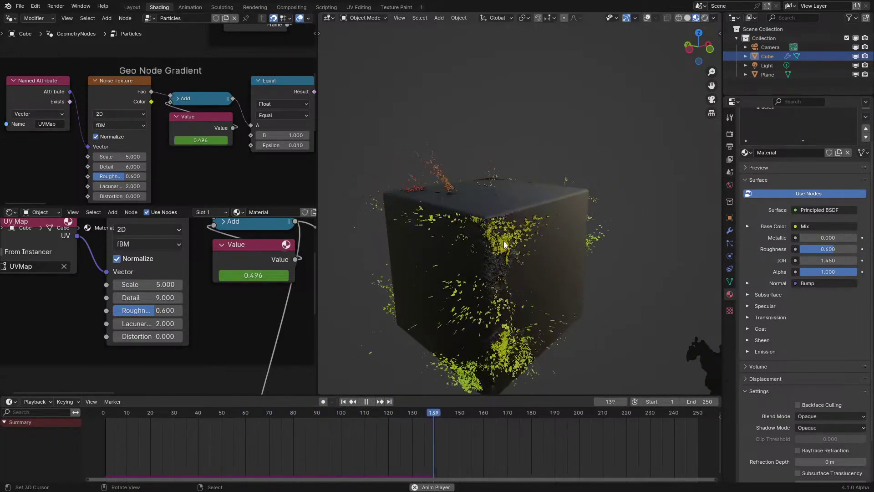
pyautogui.press('space')
# Step: Scrub back to frame 127 and advance to frame 132, examining the shapes of the flying particles close up
pyautogui.moveTo(448, 428); pyautogui.dragTo(404, 436)
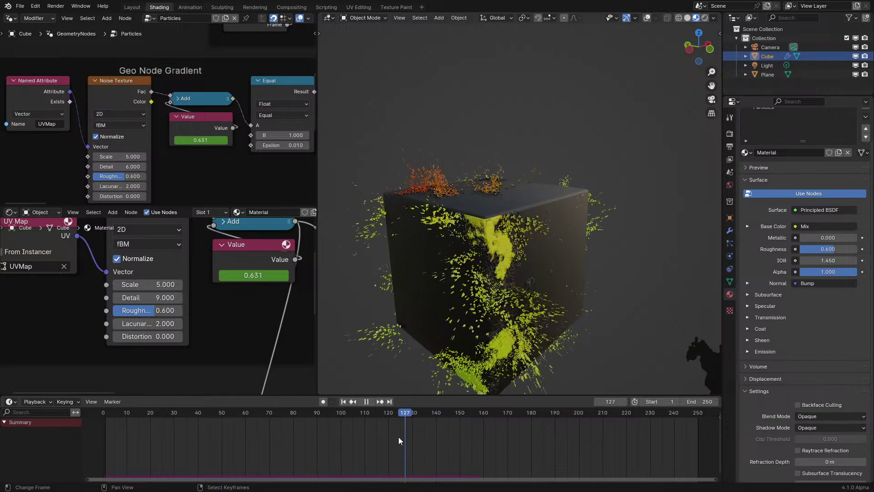
pyautogui.scroll(5, 501, 288)
pyautogui.moveTo(501, 288); pyautogui.dragTo(509, 274, button='middle')
pyautogui.press('Right')
pyautogui.press('Right')
pyautogui.press('Right')
pyautogui.press('Right')
pyautogui.press('Right')
pyautogui.scroll(-3, 509, 274)
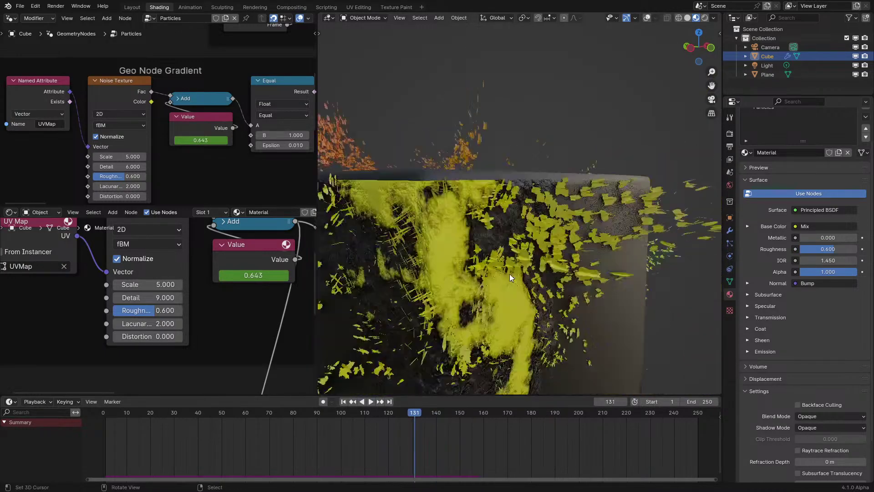
pyautogui.scroll(3, 509, 274)
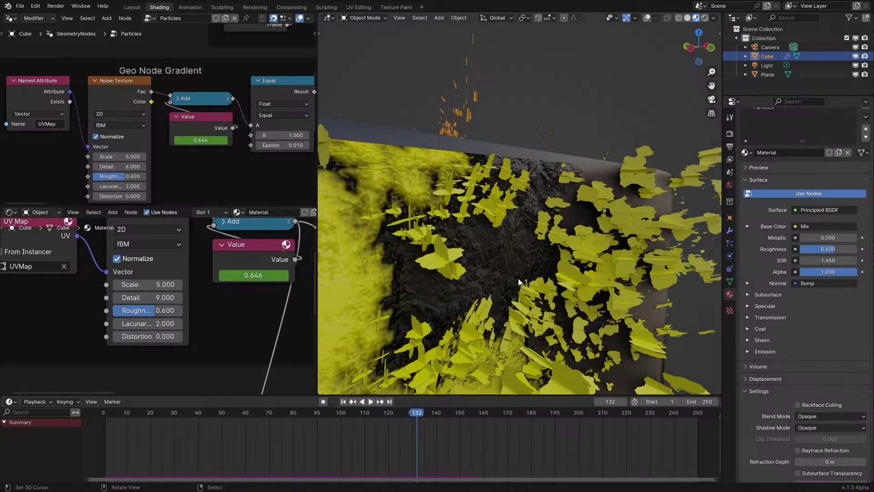
# Step: Select the Plane and bring its Particles material nodes around Smooth Minimum and Linear Light into a maximized shader editor
pyautogui.click(768, 74)
pyautogui.scroll(4, 155, 385)
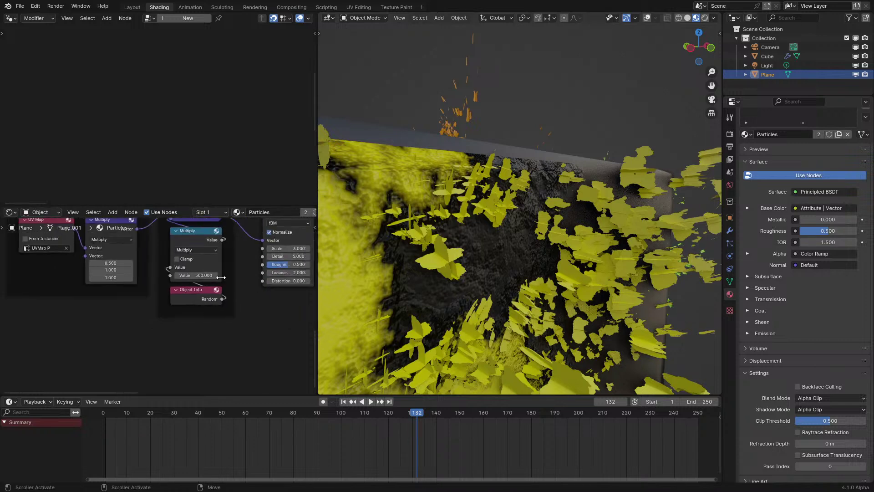
pyautogui.moveTo(155, 385); pyautogui.dragTo(97, 225, button='middle')
pyautogui.scroll(1, 129, 293)
pyautogui.moveTo(187, 279); pyautogui.dragTo(205, 314, button='middle')
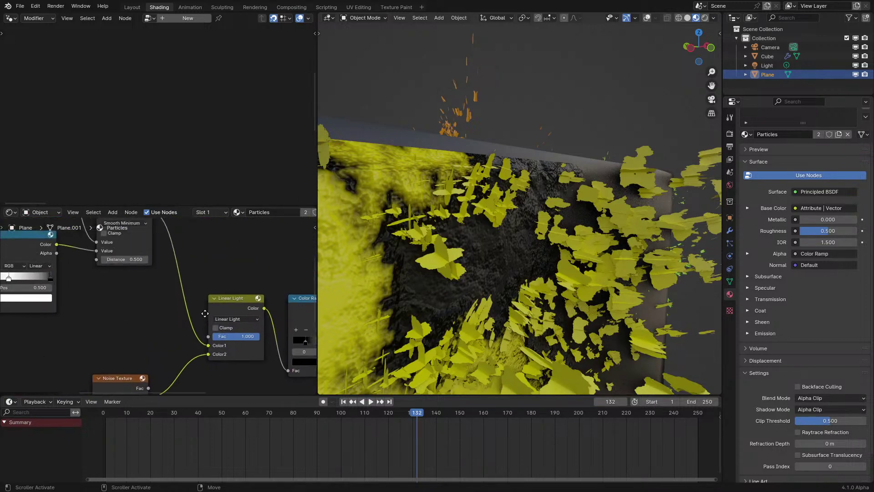
pyautogui.scroll(-2, 227, 307)
pyautogui.moveTo(174, 283); pyautogui.dragTo(176, 310, button='middle')
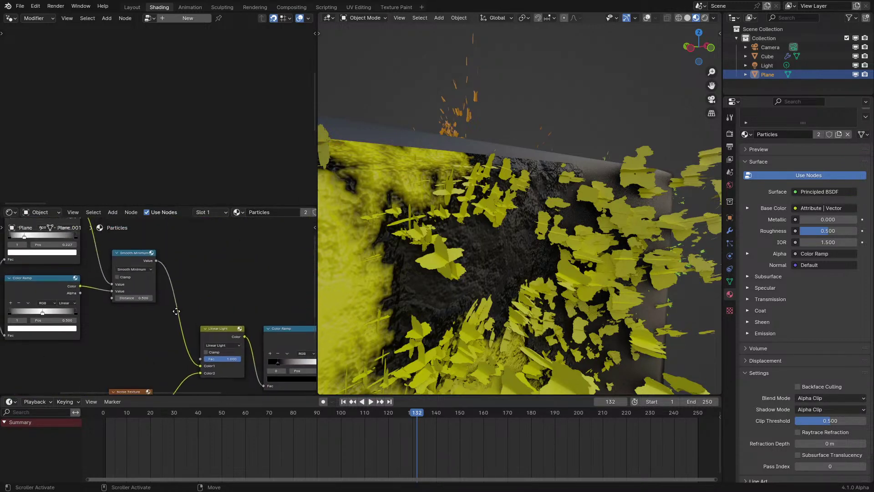
pyautogui.hotkey('ctrl', 'space')
pyautogui.scroll(-2, 513, 321)
pyautogui.scroll(1, 415, 198)
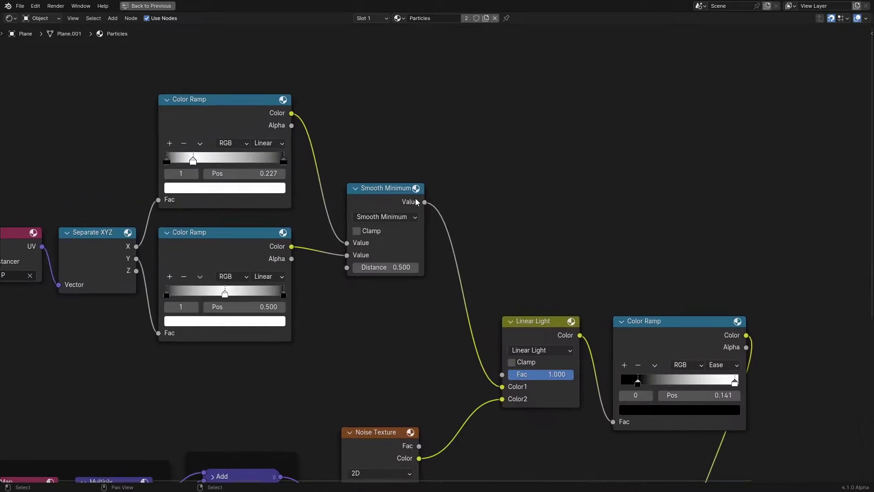
# Step: Add a Math Add node fed by Smooth Minimum and a Math Subtract node fed by the Noise Texture's Fac output
pyautogui.hotkey('shift', 'a')
pyautogui.write('a')
pyautogui.press('Return')
pyautogui.click(524, 247)
pyautogui.moveTo(445, 393); pyautogui.dragTo(428, 301, button='middle')
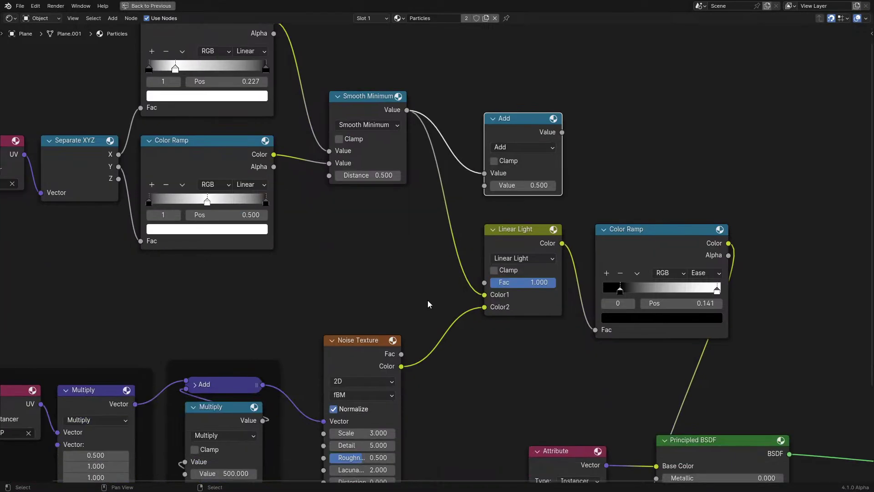
pyautogui.moveTo(401, 354); pyautogui.dragTo(459, 366)
pyautogui.write('subtr')
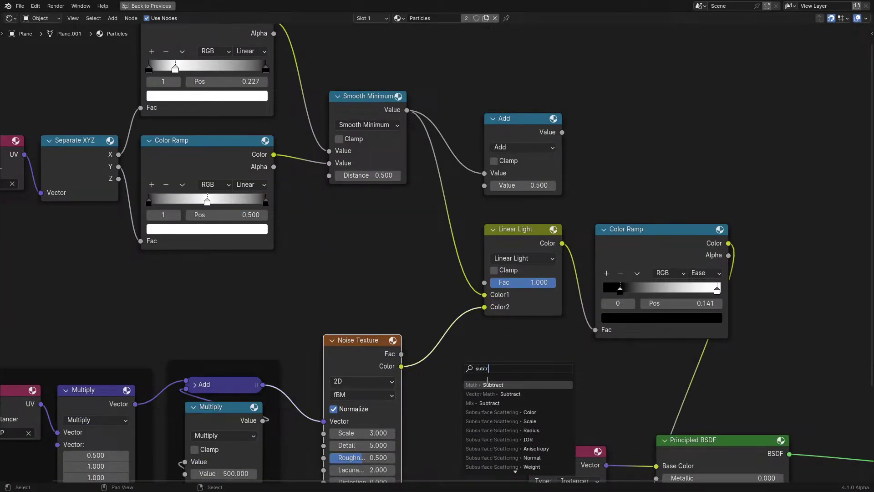
pyautogui.press('Return')
pyautogui.click(462, 360)
# Step: Move the Noise Texture branch down and away, and group the UV gradient nodes through Smooth Minimum in a frame
pyautogui.moveTo(377, 350); pyautogui.dragTo(453, 275, button='middle')
pyautogui.moveTo(432, 270); pyautogui.dragTo(349, 316)
pyautogui.scroll(-3, 378, 296)
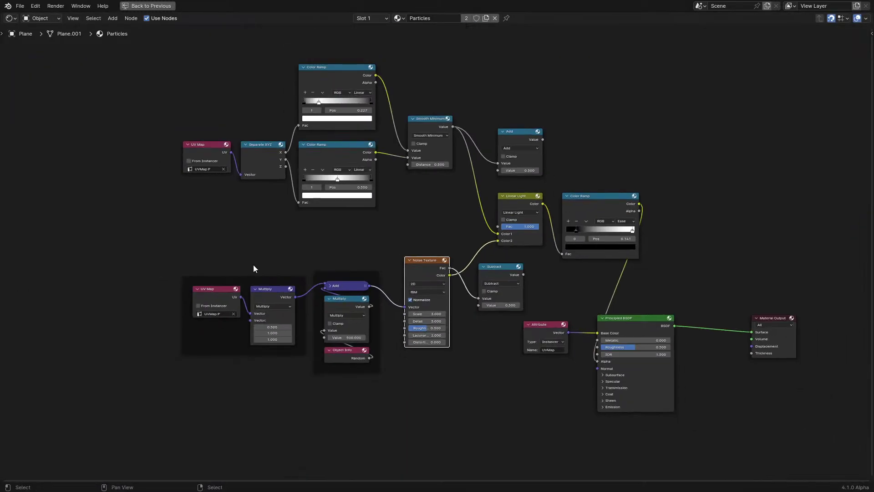
pyautogui.moveTo(191, 226); pyautogui.dragTo(460, 355)
pyautogui.press('g')
pyautogui.click(357, 409)
pyautogui.moveTo(179, 204); pyautogui.dragTo(415, 88)
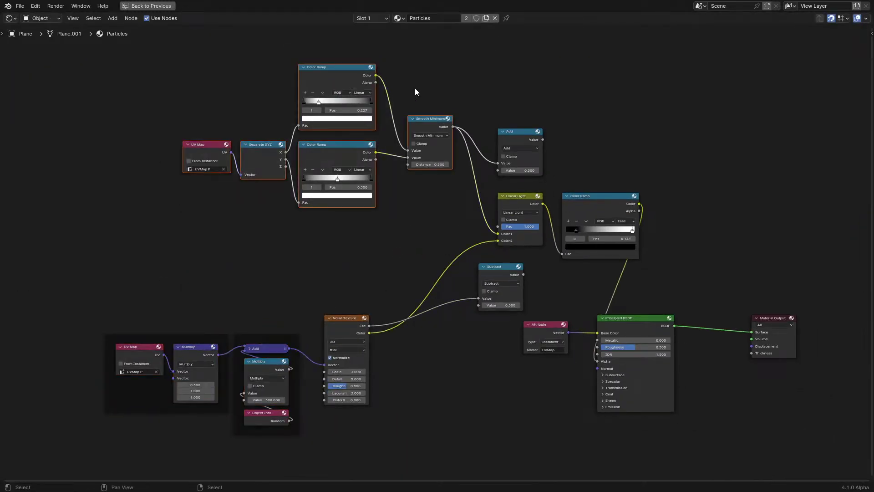
pyautogui.hotkey('ctrl', 'j')
pyautogui.scroll(4, 414, 89)
pyautogui.press('g')
pyautogui.click(254, 201)
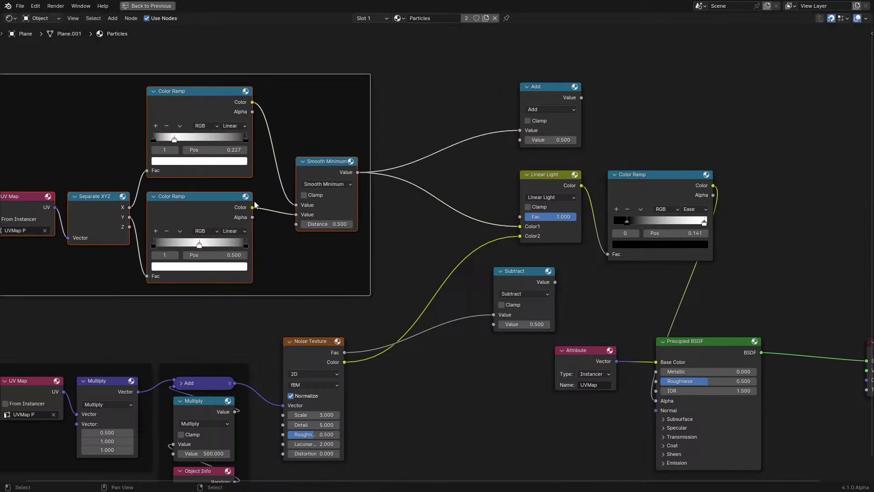
# Step: Shift Smooth Minimum up beside the Color Ramps, collapse Separate XYZ, and tuck the UV Map node beneath it
pyautogui.moveTo(321, 167); pyautogui.dragTo(292, 138)
pyautogui.moveTo(169, 161); pyautogui.dragTo(262, 168, button='middle')
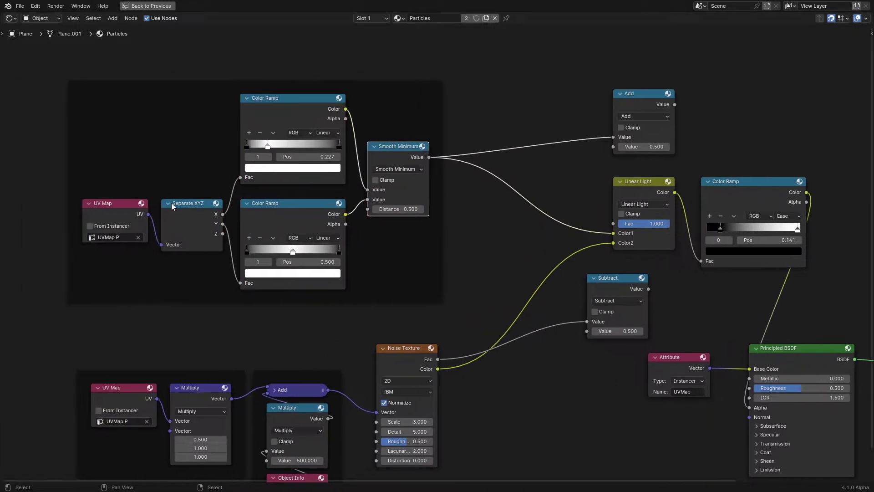
pyautogui.click(168, 203)
pyautogui.click(132, 210)
pyautogui.moveTo(134, 214); pyautogui.dragTo(209, 227)
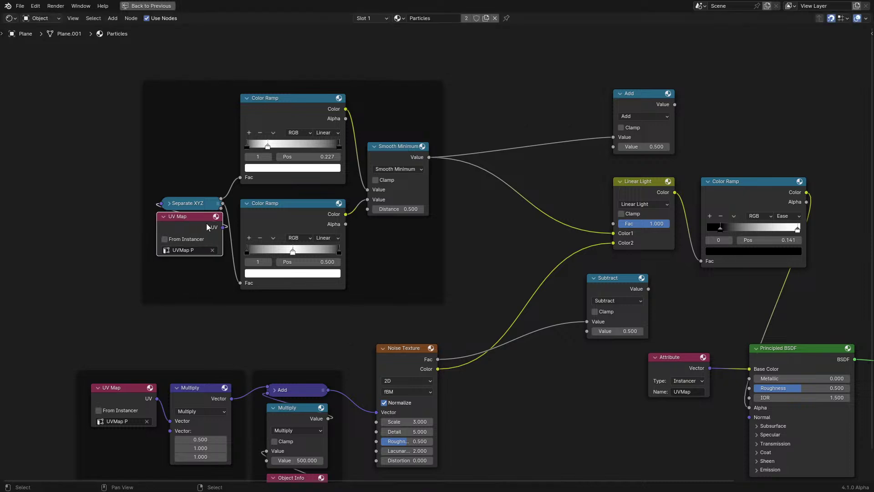
# Step: Move the Add and Subtract nodes closer to their sources and attach a Math Multiply node to Subtract's output
pyautogui.moveTo(479, 212); pyautogui.dragTo(344, 222, button='middle')
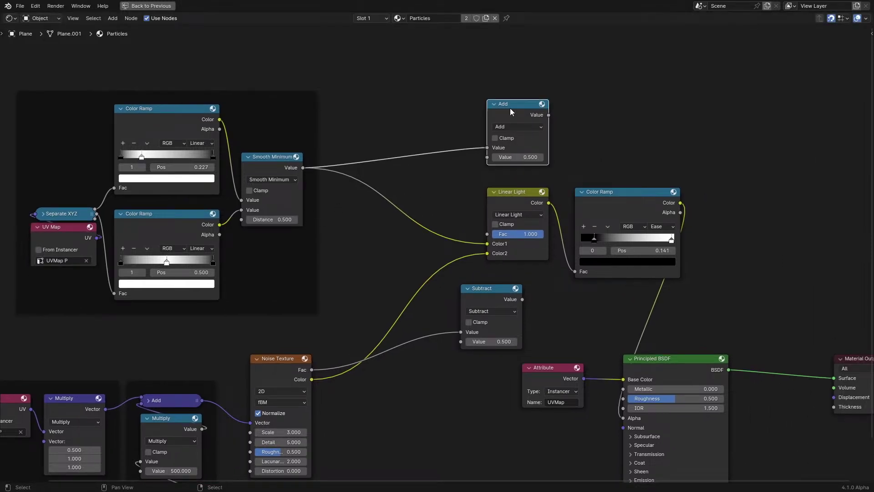
pyautogui.moveTo(510, 107); pyautogui.dragTo(422, 170)
pyautogui.moveTo(511, 299); pyautogui.dragTo(370, 334)
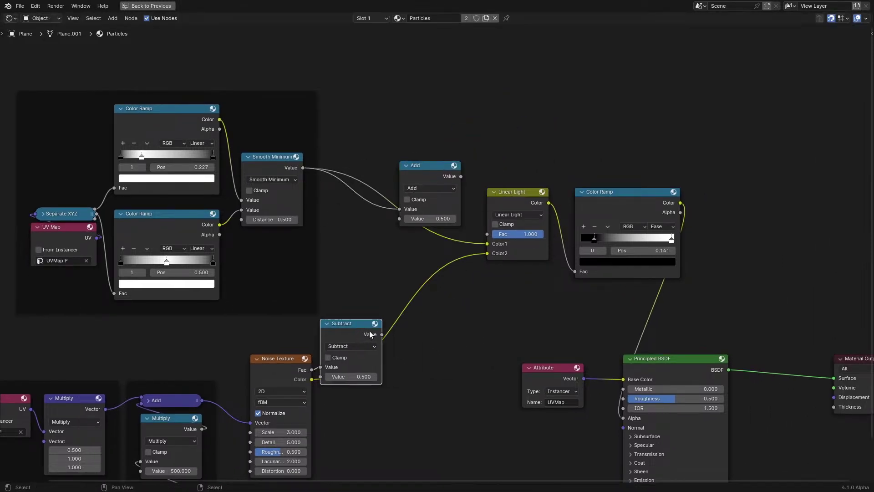
pyautogui.hotkey('shift', 'a')
pyautogui.press('Return')
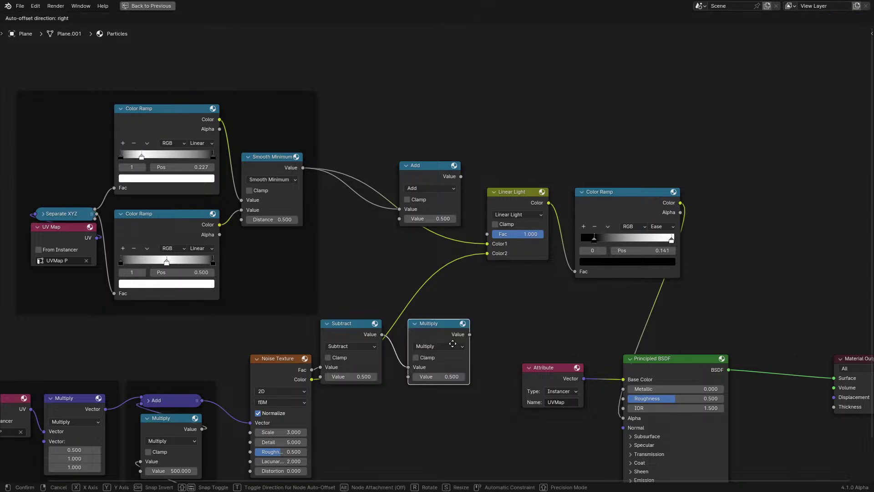
pyautogui.click(454, 333)
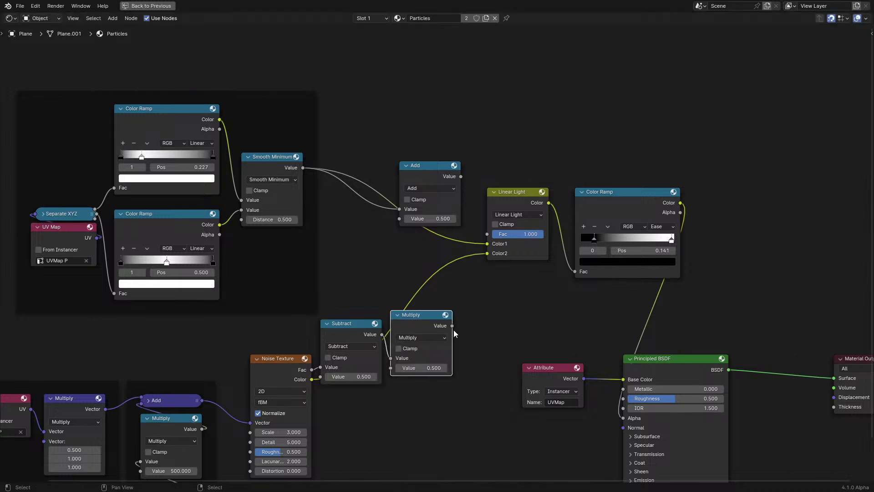
# Step: Collapse the Add node above Multiply and remove Linear Light so that Add feeds the alpha Color Ramp
pyautogui.click(406, 166)
pyautogui.moveTo(421, 166); pyautogui.dragTo(421, 301)
pyautogui.hotkey('ctrl', 'x')
# Step: Align the Subtract and Multiply nodes under Add and group all three in a frame
pyautogui.moveTo(325, 274); pyautogui.dragTo(405, 353)
pyautogui.moveTo(409, 324); pyautogui.dragTo(378, 317)
pyautogui.moveTo(339, 250); pyautogui.dragTo(428, 371)
pyautogui.hotkey('ctrl', 'j')
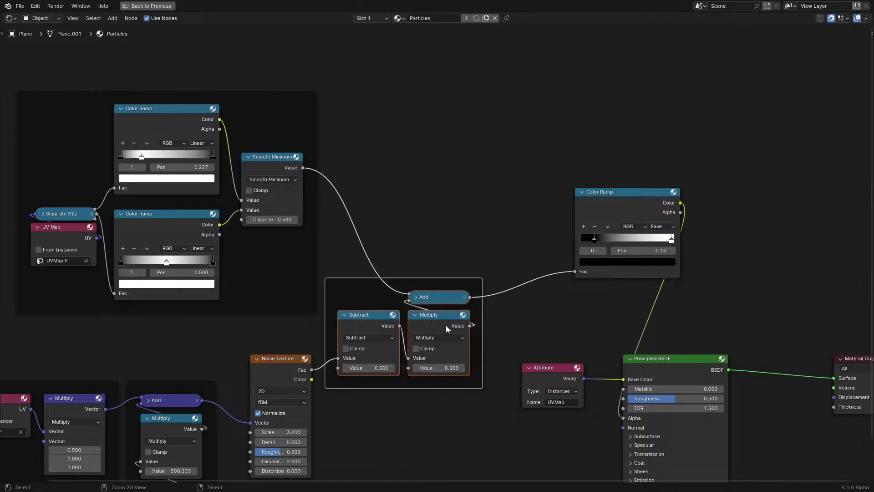
# Step: Nudge the Subtract, Multiply and Add frame toward the shader and move the alpha Color Ramp just above the Attribute node
pyautogui.moveTo(466, 318); pyautogui.dragTo(479, 342)
pyautogui.moveTo(617, 211); pyautogui.dragTo(556, 284)
pyautogui.moveTo(599, 307); pyautogui.dragTo(593, 264, button='middle')
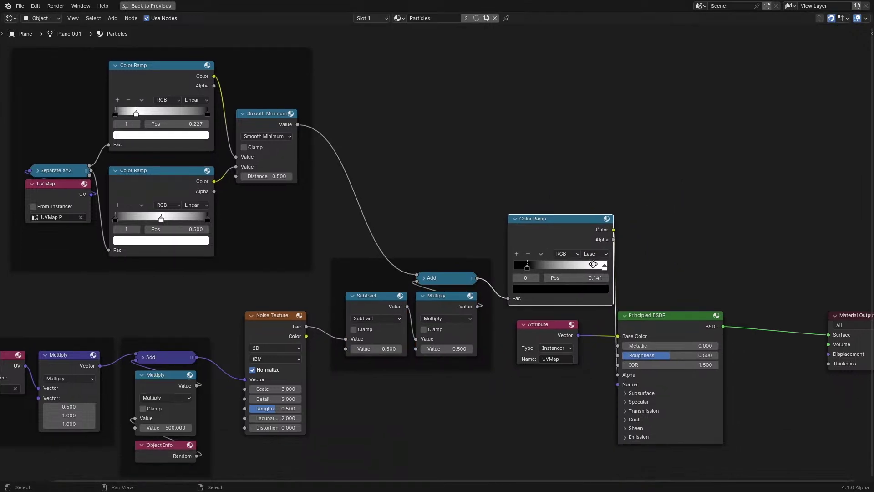
# Step: Move all the upstream frames together with the Noise Texture further left, away from the alpha Color Ramp
pyautogui.scroll(-6, 205, 259)
pyautogui.moveTo(204, 259); pyautogui.dragTo(379, 239, button='middle')
pyautogui.scroll(1, 379, 240)
pyautogui.moveTo(133, 149); pyautogui.dragTo(544, 386)
pyautogui.press('g')
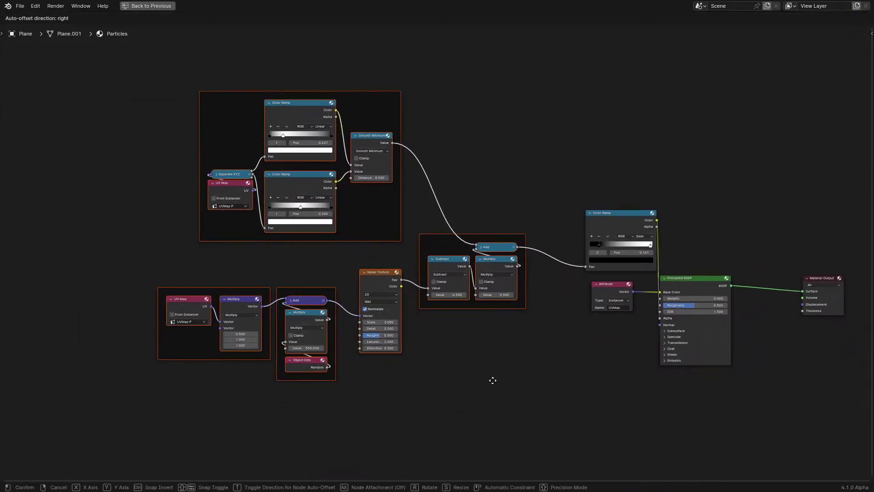
pyautogui.click(488, 380)
# Step: Place the alpha Color Ramp beneath the Attribute node and shift all the upstream nodes down toward its level
pyautogui.moveTo(608, 222); pyautogui.dragTo(585, 335)
pyautogui.scroll(1, 505, 282)
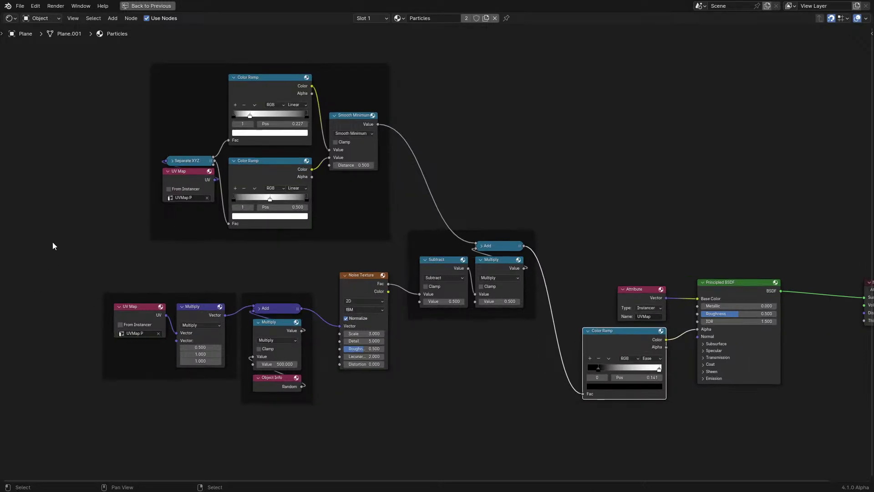
pyautogui.moveTo(89, 141); pyautogui.dragTo(485, 367)
pyautogui.press('g')
pyautogui.click(472, 206)
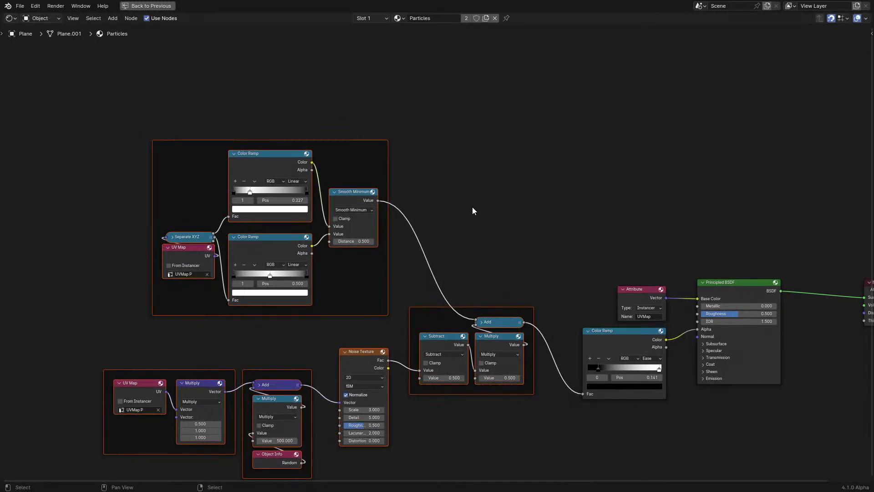
# Step: Label the frame around the two Color Ramps and Smooth Minimum "Gradient"
pyautogui.click(360, 310)
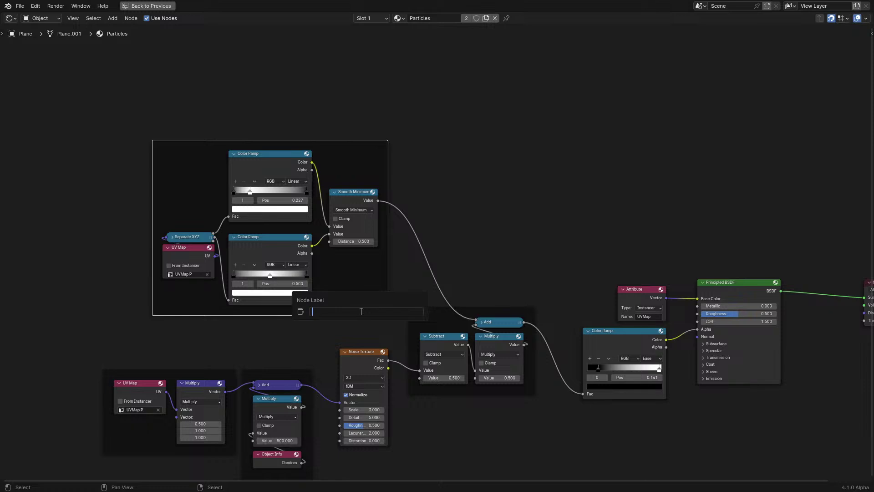
pyautogui.write('t')
pyautogui.press('Return')
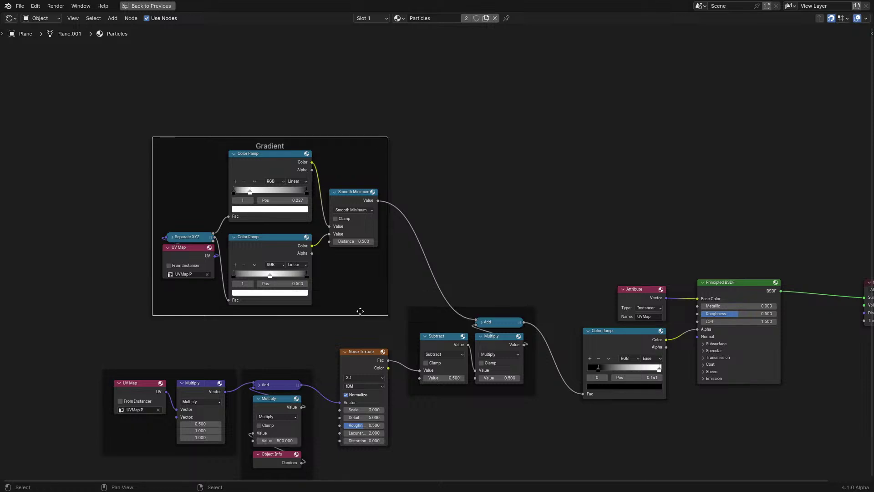
# Step: Put the Noise Texture in its own frame and position it between the random-offset frame and the Subtract frame
pyautogui.scroll(2, 224, 312)
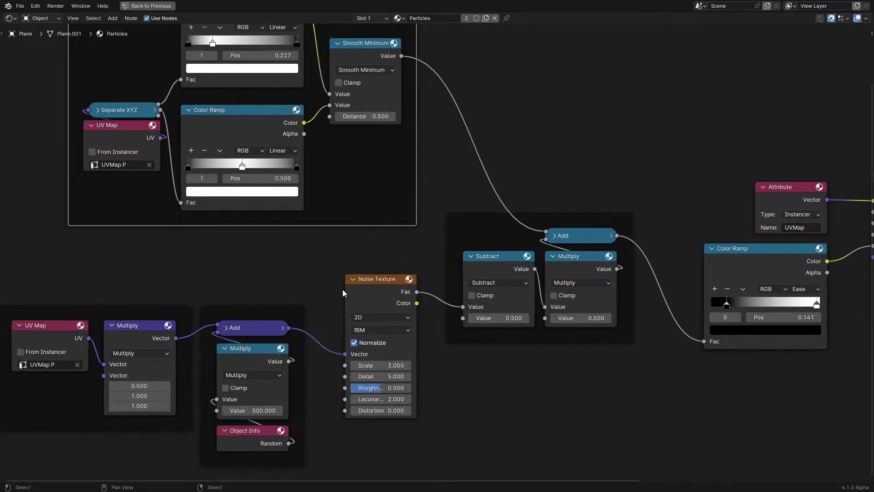
pyautogui.click(394, 279)
pyautogui.hotkey('ctrl', 'j')
pyautogui.press('g')
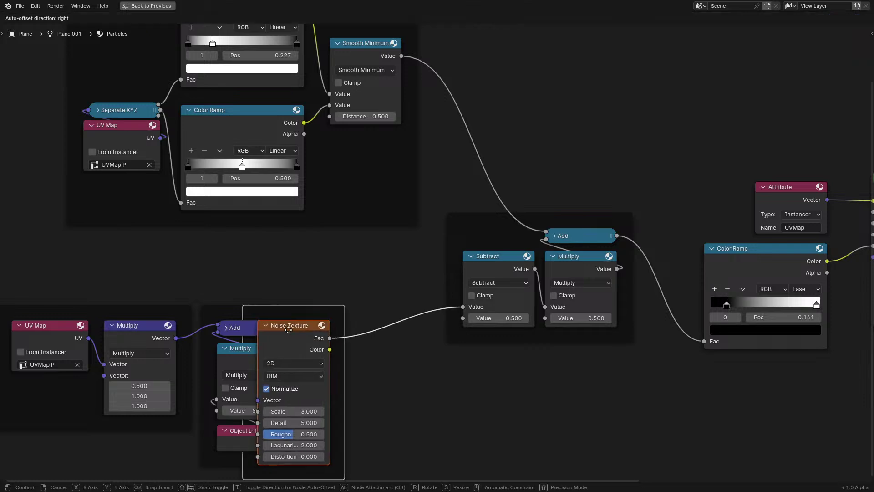
pyautogui.moveTo(368, 315); pyautogui.dragTo(368, 315)
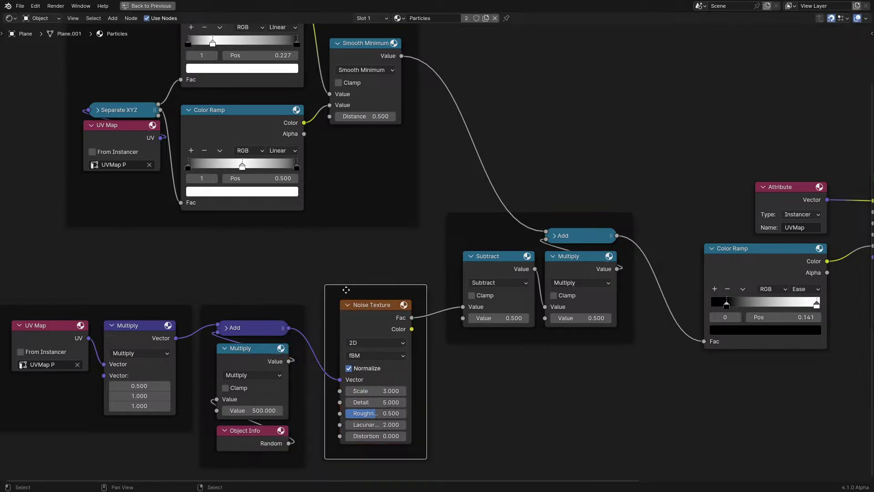
pyautogui.scroll(-6, 222, 305)
pyautogui.moveTo(237, 290); pyautogui.dragTo(271, 272, button='middle')
pyautogui.scroll(2, 248, 271)
pyautogui.hotkey('shift', 'a')
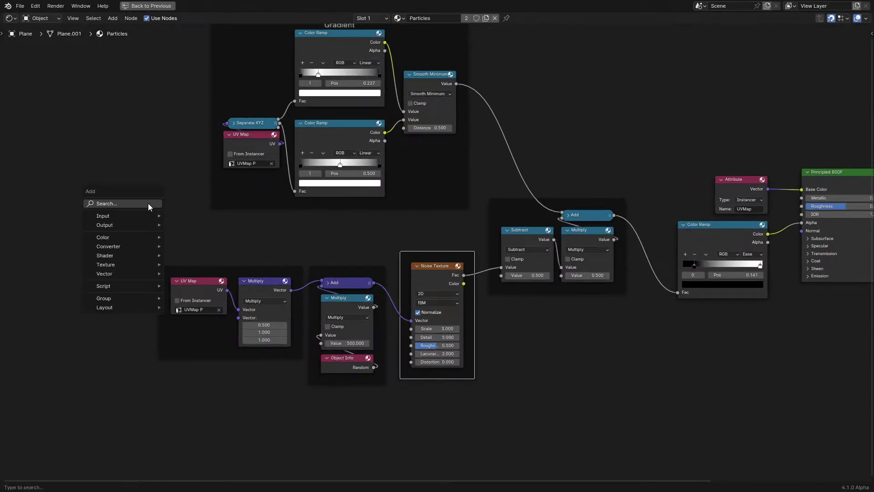
pyautogui.click(149, 203)
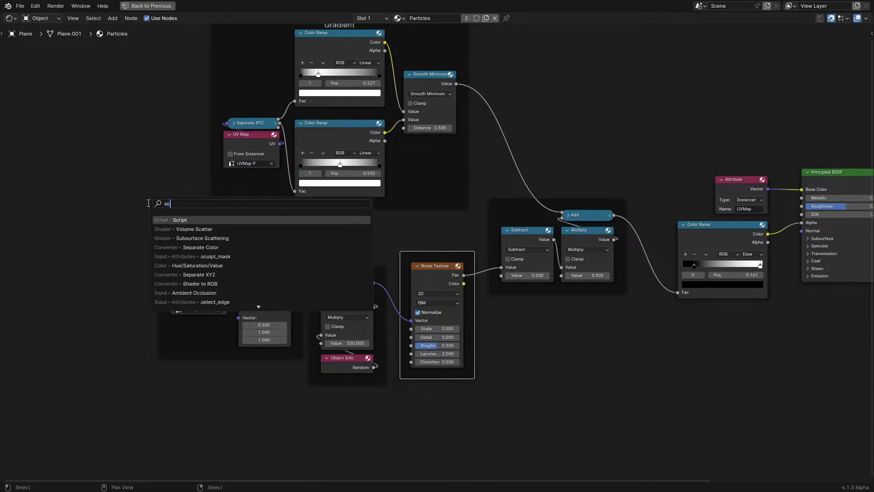
pyautogui.press('Return')
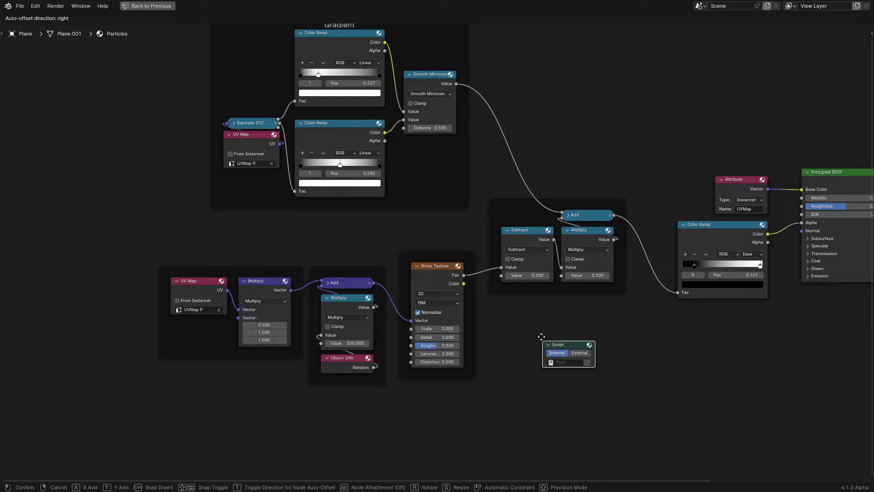
pyautogui.click(541, 336)
pyautogui.scroll(3, 459, 333)
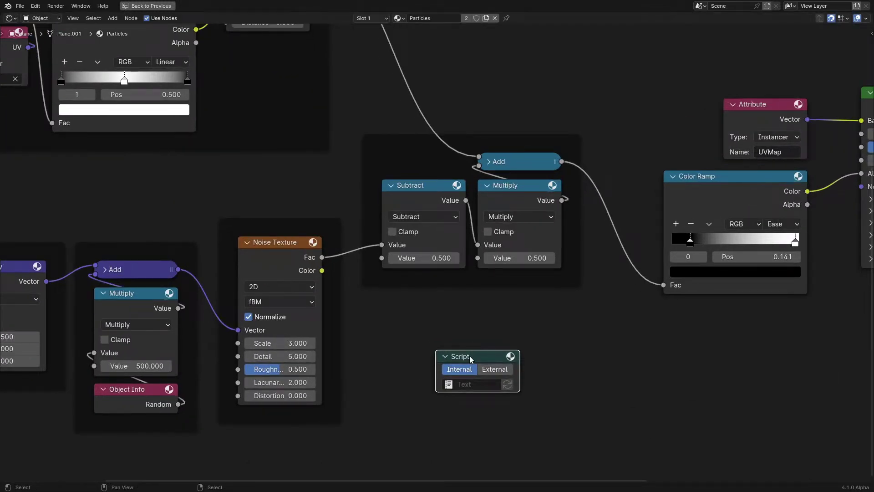
pyautogui.press('x')
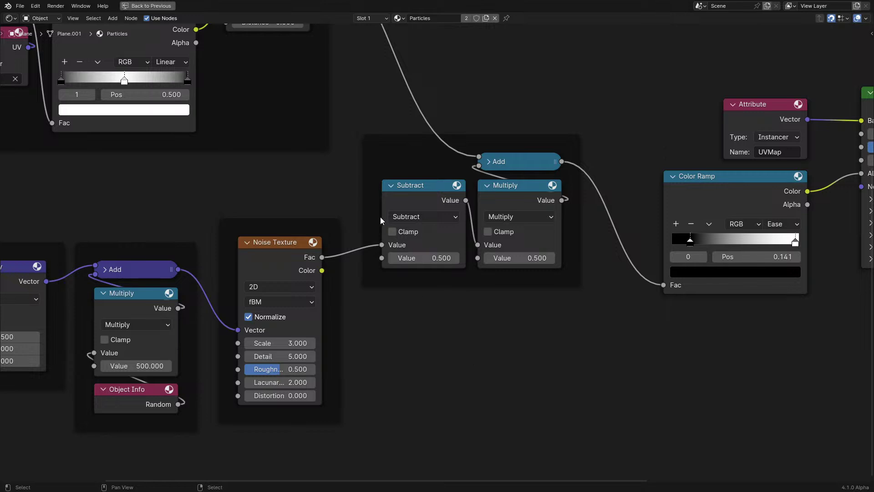
pyautogui.scroll(-2, 478, 272)
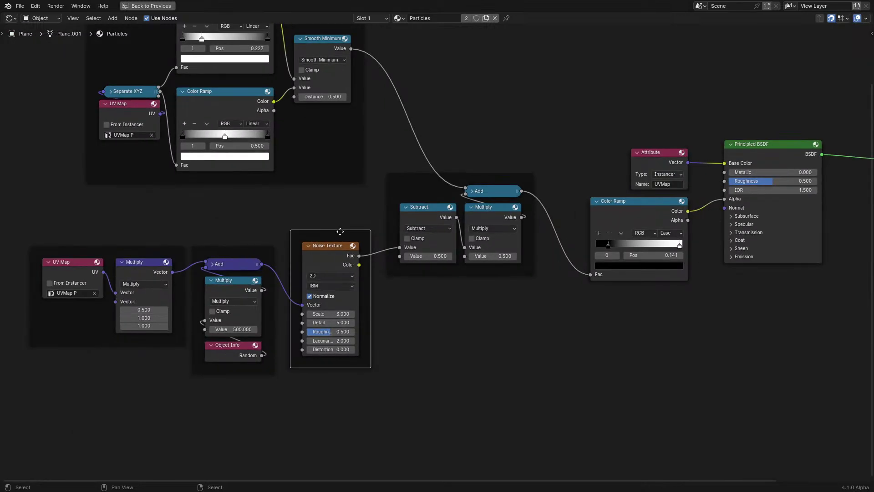
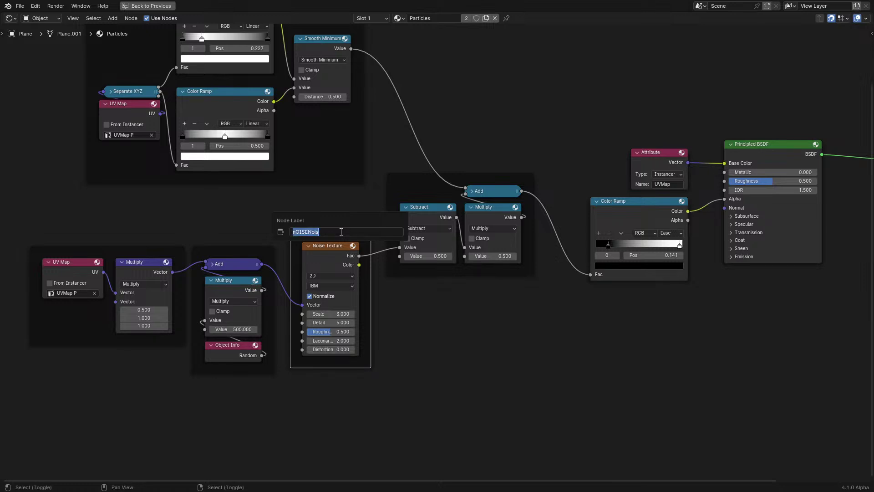
# Step: Finish labelling the Noise Texture frame "Noise" and restore the node editor to its place in the Shading workspace
pyautogui.moveTo(555, 212); pyautogui.dragTo(429, 277, button='middle')
pyautogui.scroll(4, 430, 269)
pyautogui.moveTo(516, 315); pyautogui.dragTo(398, 287, button='middle')
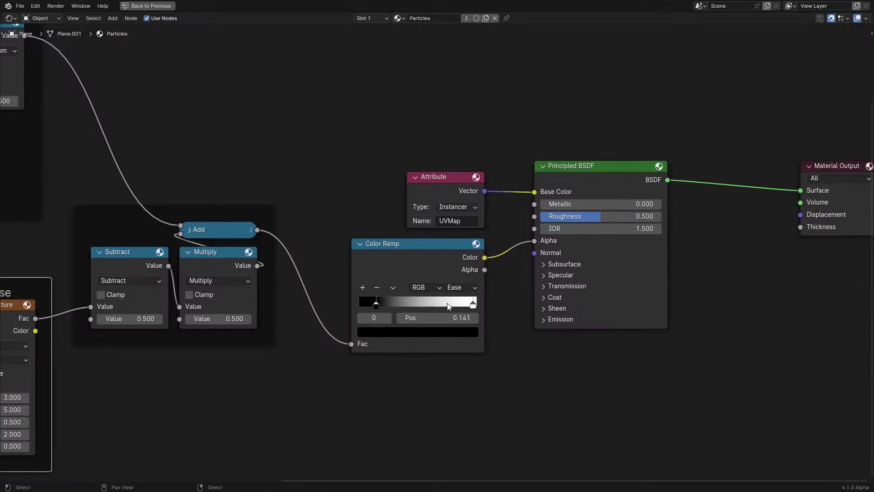
pyautogui.moveTo(583, 234); pyautogui.dragTo(557, 272, button='middle')
pyautogui.hotkey('ctrl', 'space')
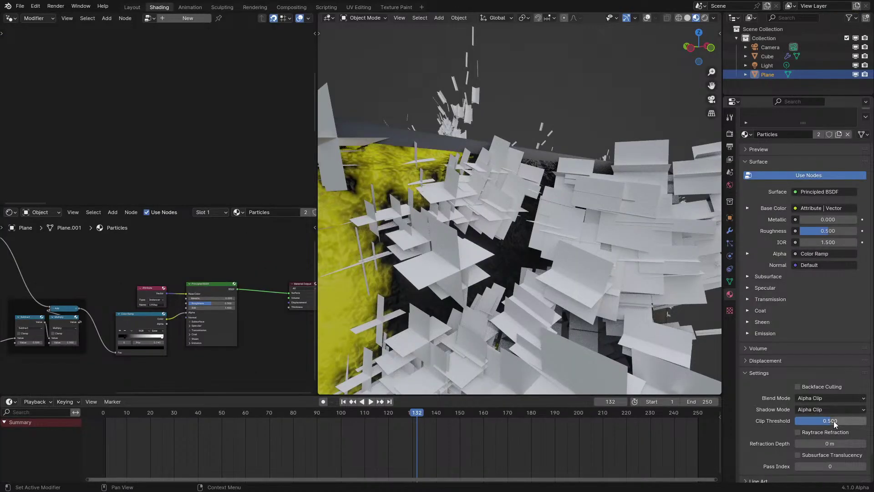
# Step: Set the Multiply value in the noise math frame to 1.190 and the Noise Texture's roughness to 0.800
pyautogui.scroll(-4, 250, 337)
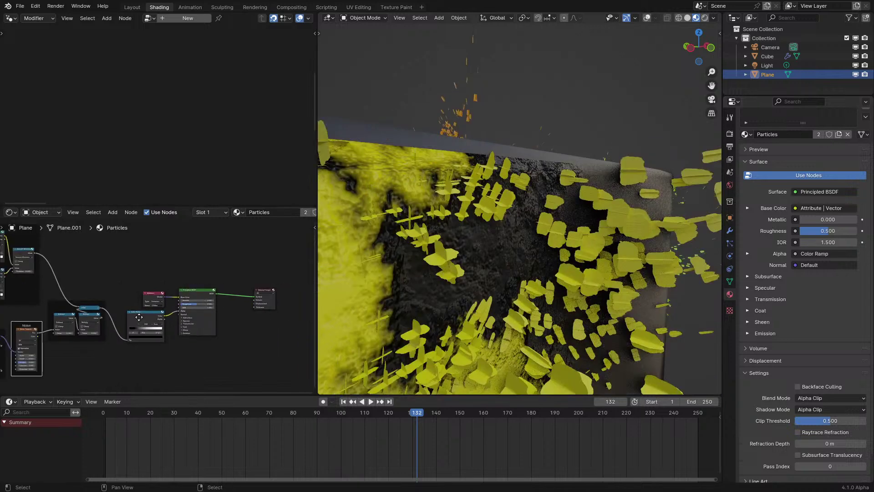
pyautogui.moveTo(127, 323); pyautogui.dragTo(161, 321, button='middle')
pyautogui.scroll(6, 180, 298)
pyautogui.scroll(1, 180, 299)
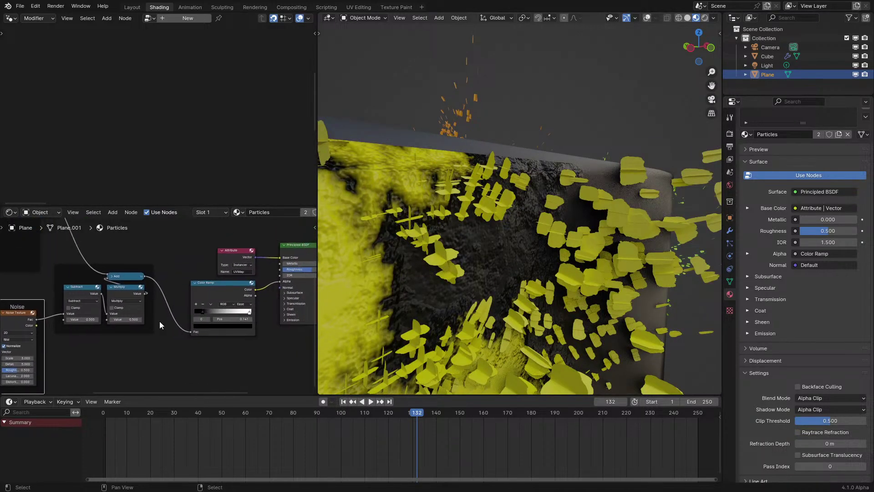
pyautogui.scroll(2, 167, 310)
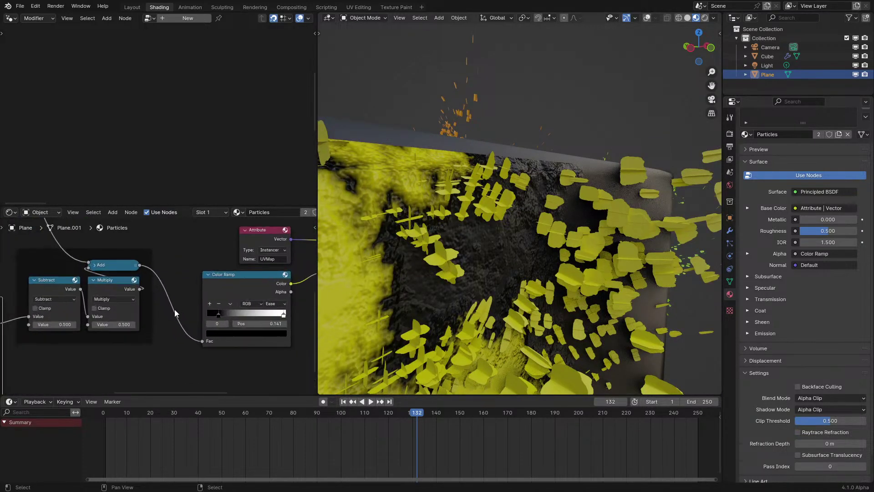
pyautogui.moveTo(99, 327); pyautogui.dragTo(130, 326)
pyautogui.moveTo(99, 327); pyautogui.dragTo(223, 310, button='middle')
pyautogui.scroll(1, 110, 347)
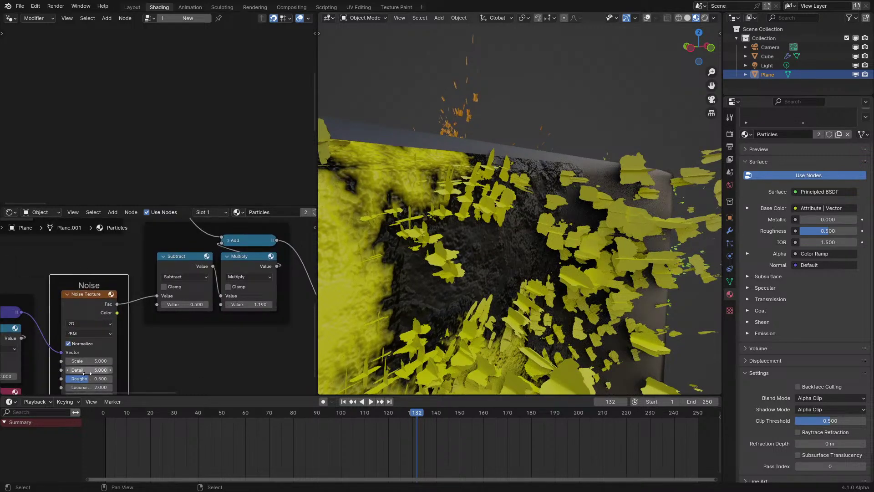
pyautogui.moveTo(91, 379); pyautogui.dragTo(105, 379)
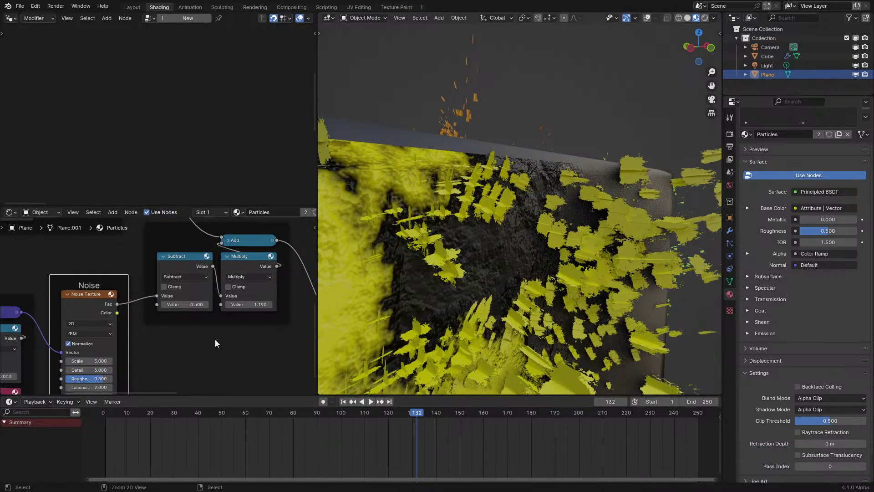
# Step: Play the disintegration from its early frames and examine the rougher particle shapes up close
pyautogui.scroll(-1, 216, 343)
pyautogui.press('space')
pyautogui.click(147, 428)
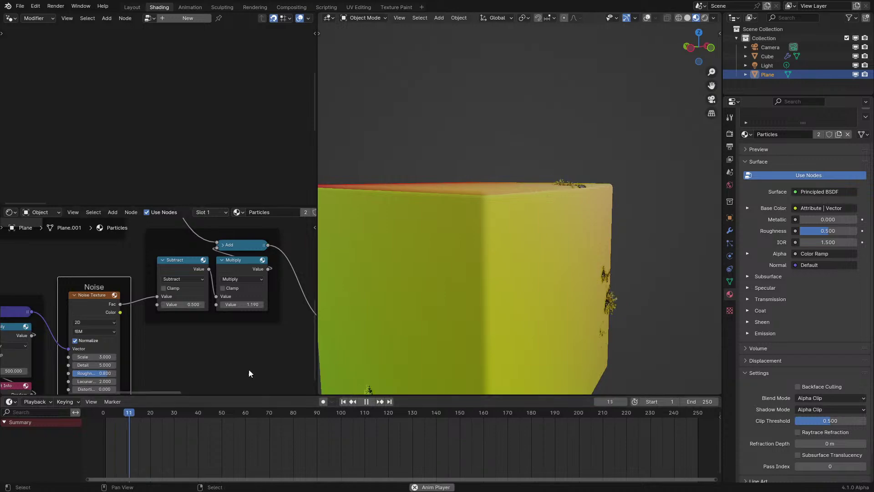
pyautogui.press('space')
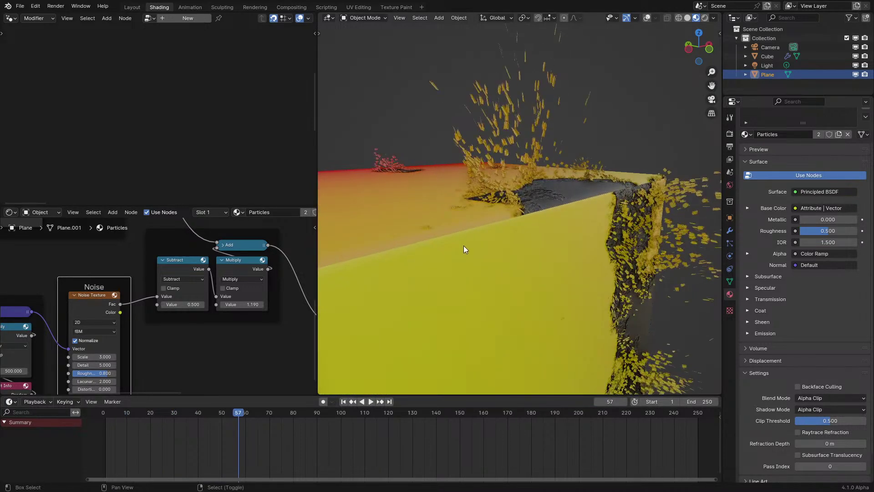
pyautogui.scroll(5, 464, 249)
pyautogui.scroll(-2, 104, 255)
# Step: Set the scale of the Noise Texture in the particle material to 5.000
pyautogui.moveTo(90, 223); pyautogui.dragTo(158, 309, button='middle')
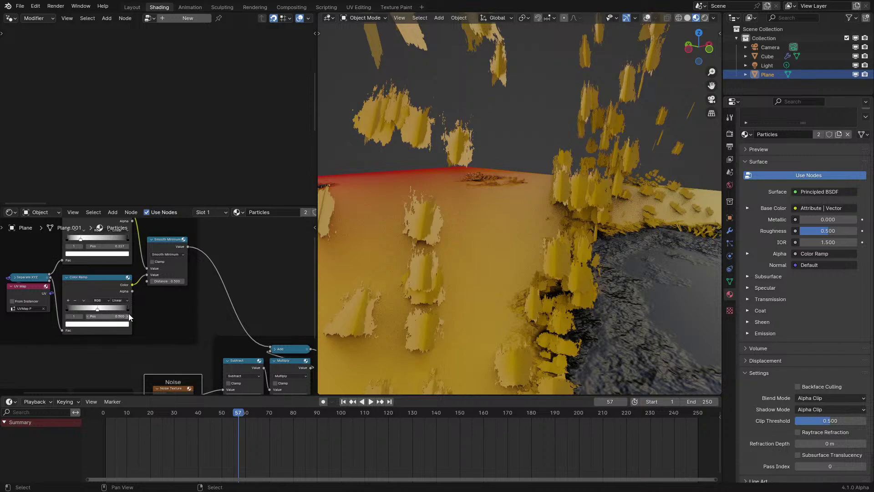
pyautogui.moveTo(103, 306)
pyautogui.mouseDown()
pyautogui.moveTo(89, 312)
pyautogui.moveTo(104, 308)
pyautogui.mouseUp()
pyautogui.moveTo(185, 331); pyautogui.dragTo(173, 277, button='middle')
pyautogui.moveTo(166, 356); pyautogui.dragTo(167, 319, button='middle')
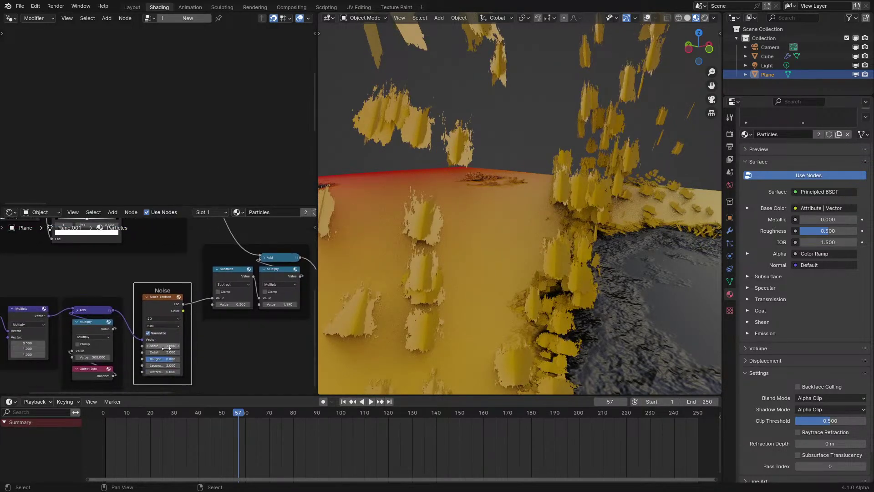
pyautogui.moveTo(167, 347)
pyautogui.mouseDown()
pyautogui.moveTo(183, 346)
pyautogui.moveTo(170, 358)
pyautogui.mouseUp()
# Step: Strengthen the noise distortion by setting the Multiply value after Subtract to 2.610
pyautogui.moveTo(222, 298); pyautogui.dragTo(171, 319, button='middle')
pyautogui.scroll(3, 231, 333)
pyautogui.keyDown('shift'); pyautogui.moveTo(232, 333); pyautogui.dragTo(263, 332); pyautogui.keyUp('shift')
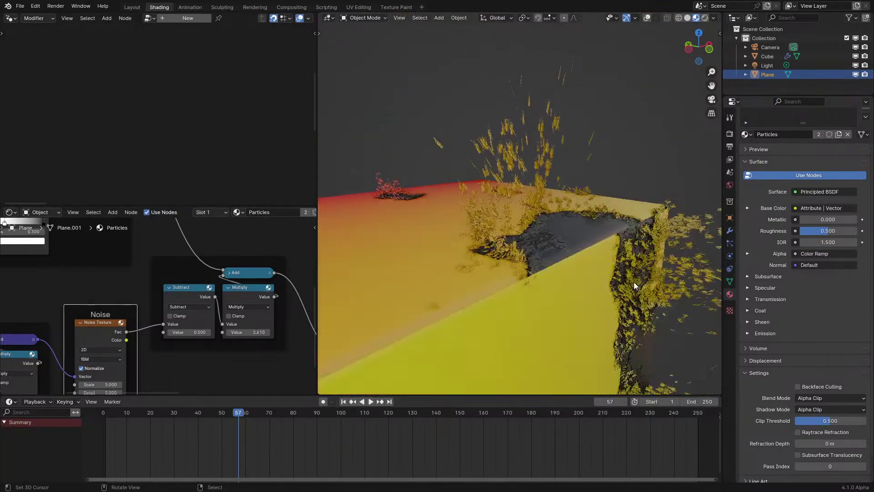
# Step: Replay the animation from its first frames and examine the more strongly distorted particles around the cube
pyautogui.press('space')
pyautogui.click(110, 430)
pyautogui.scroll(-5, 454, 274)
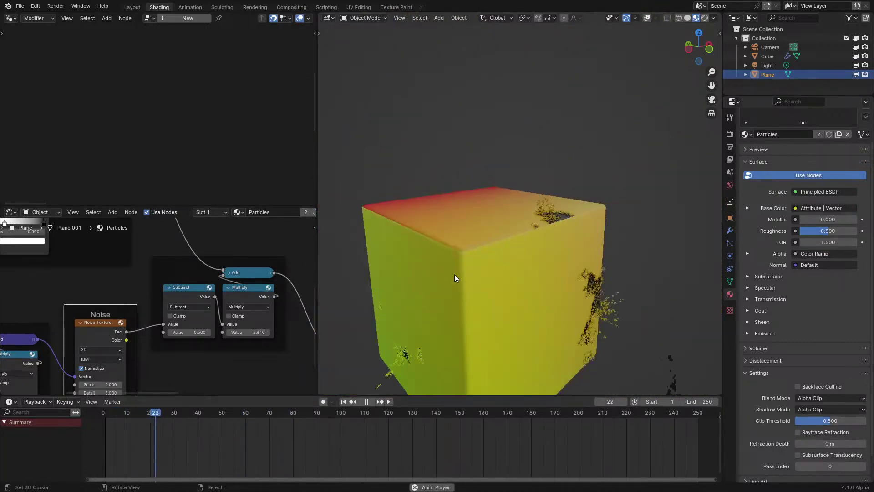
pyautogui.scroll(5, 455, 274)
pyautogui.press('space')
# Step: Enter Edit Mode on the particle source Plane beside the cube and show the viewport overlays
pyautogui.scroll(-4, 454, 274)
pyautogui.keyDown('shift'); pyautogui.moveTo(575, 274); pyautogui.dragTo(438, 217, button='middle'); pyautogui.keyUp('shift')
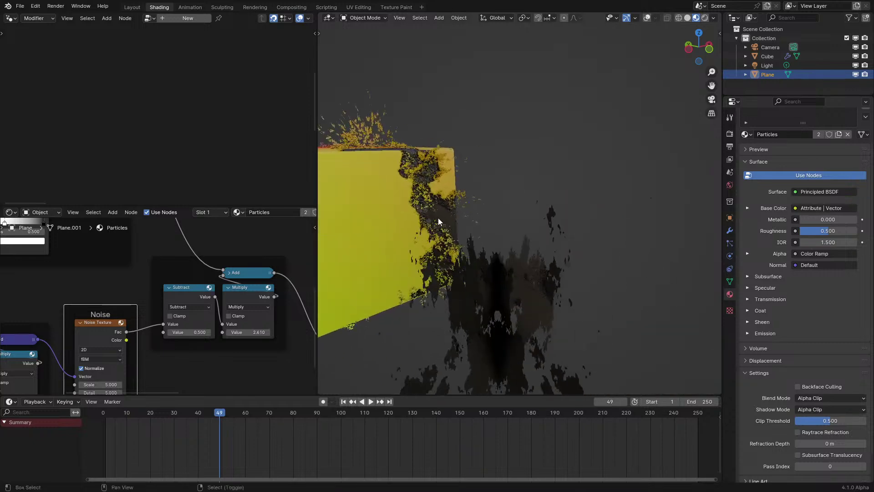
pyautogui.scroll(2, 438, 217)
pyautogui.press('Tab')
pyautogui.scroll(-3, 523, 304)
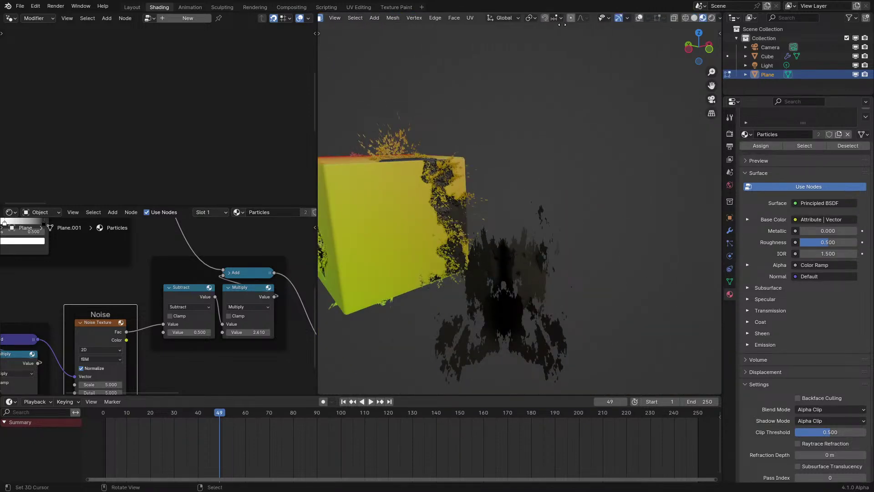
pyautogui.click(632, 17)
# Step: Delete one of the Plane's two crossing vertical faces and return to Object Mode
pyautogui.rightClick(526, 304)
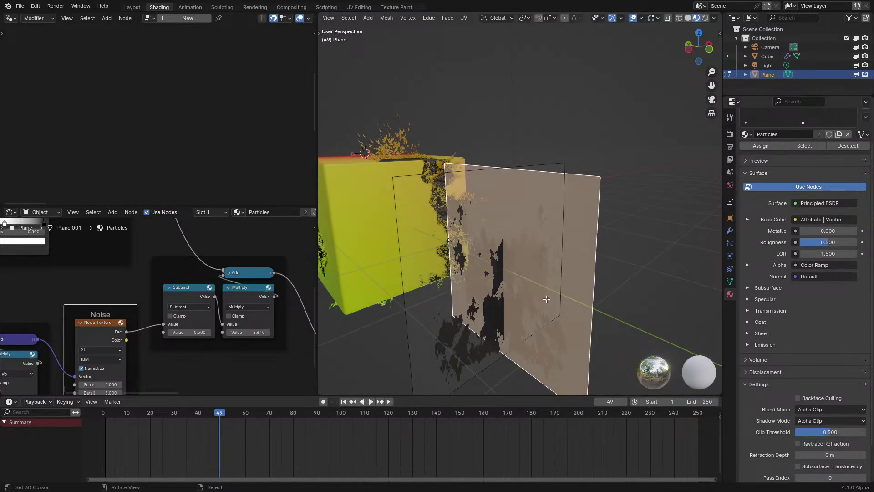
pyautogui.press('g')
pyautogui.rightClick(436, 170)
pyautogui.press('x')
pyautogui.click(436, 169)
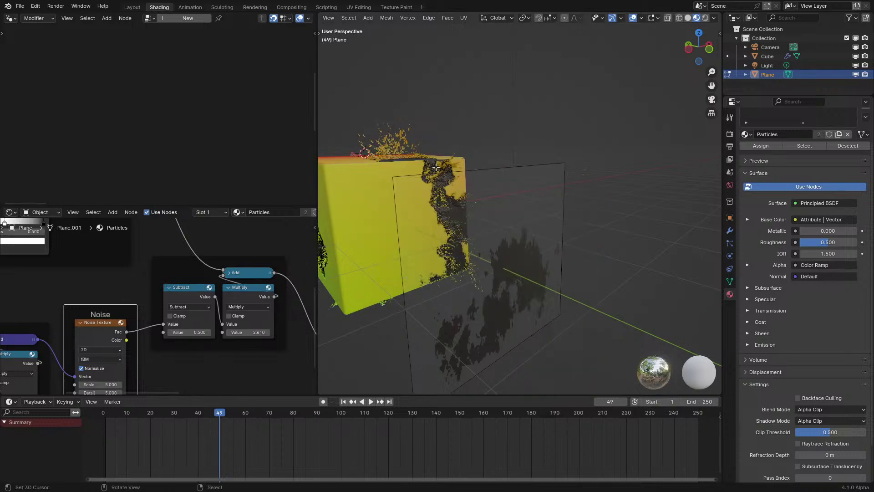
pyautogui.press('Tab')
# Step: Play the animation several times from early frames and examine the single-face particles from different angles
pyautogui.moveTo(458, 152); pyautogui.dragTo(558, 204, button='middle')
pyautogui.press('space')
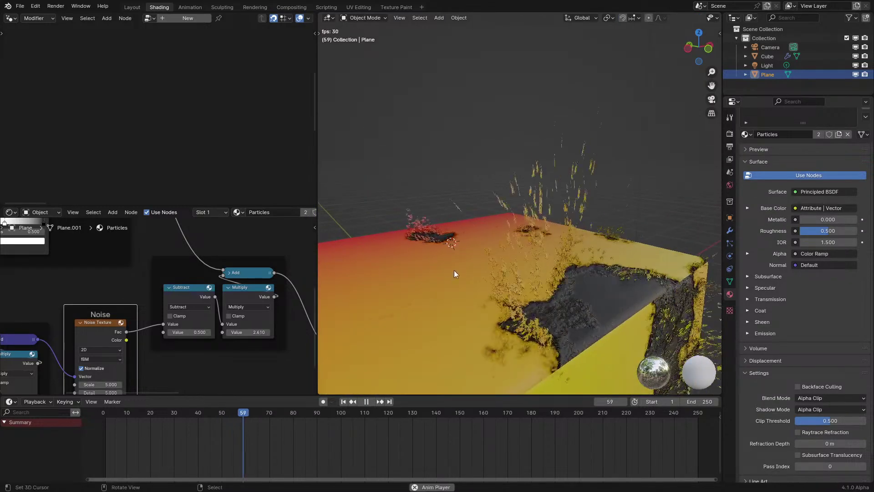
pyautogui.click(86, 451)
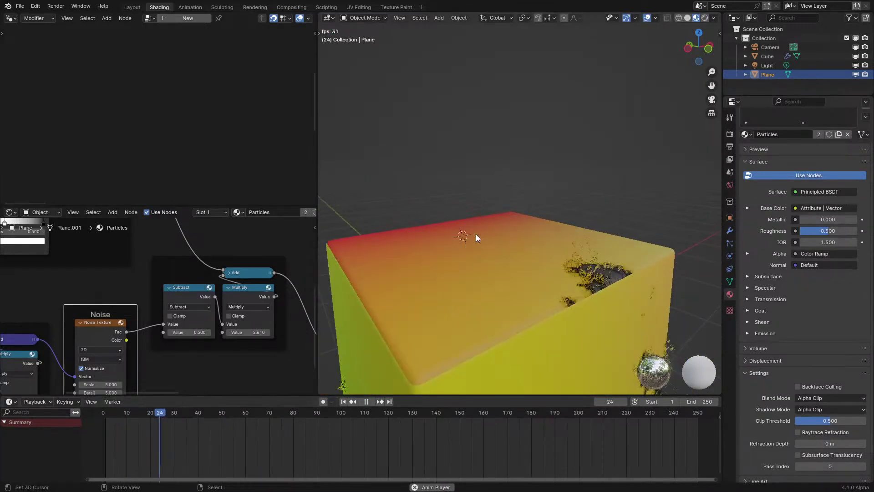
pyautogui.press('space')
pyautogui.keyDown('shift'); pyautogui.moveTo(532, 247); pyautogui.dragTo(512, 212, button='middle'); pyautogui.keyUp('shift')
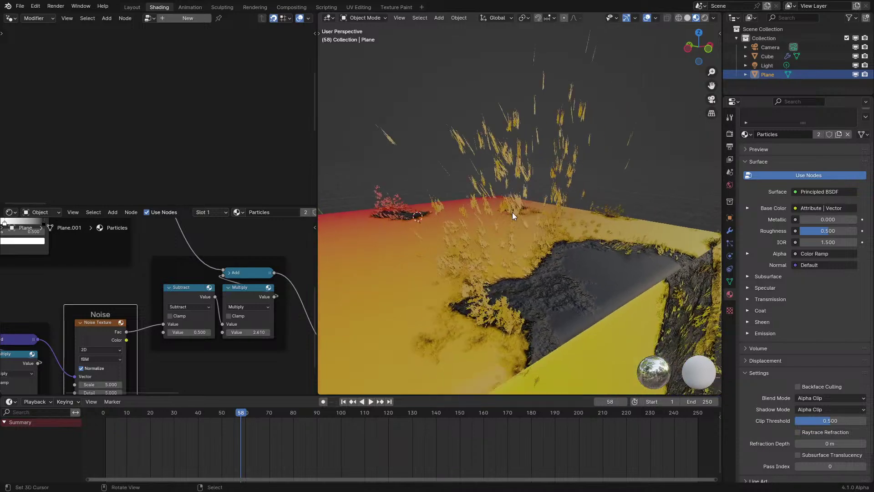
pyautogui.press('space')
pyautogui.press('space')
pyautogui.scroll(-6, 512, 212)
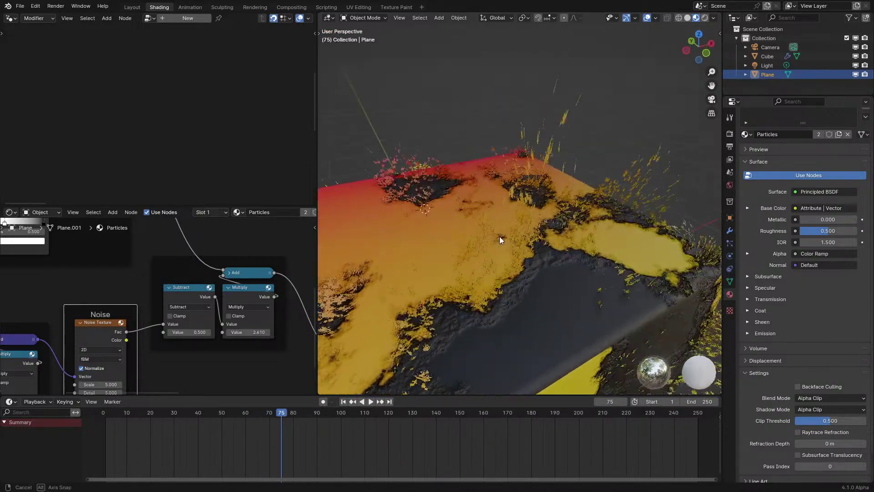
pyautogui.press('space')
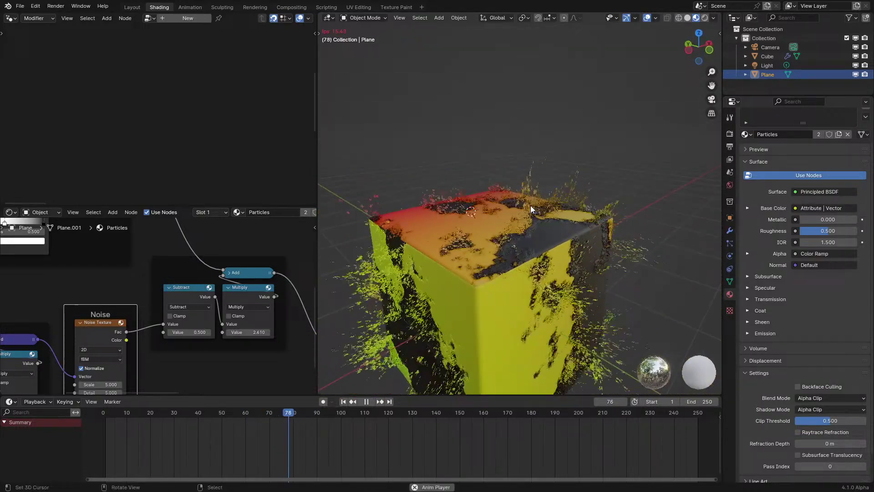
pyautogui.click(126, 414)
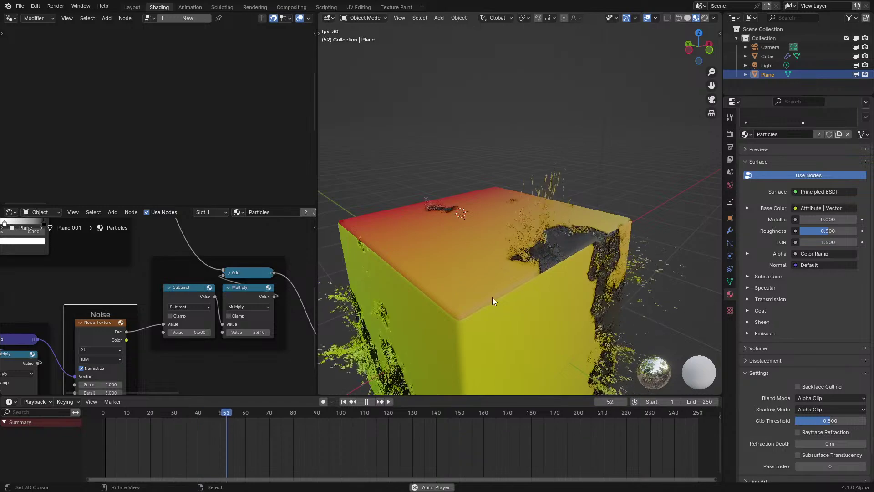
pyautogui.press('space')
# Step: Set the Particles material's Shadow Mode to None and replay the animation from the first frame
pyautogui.press('space')
pyautogui.press('space')
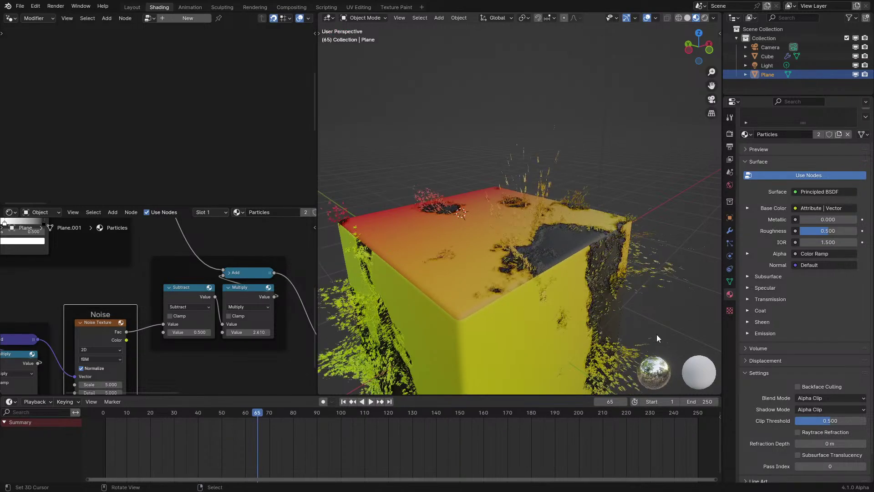
pyautogui.click(837, 409)
pyautogui.click(827, 418)
pyautogui.scroll(3, 626, 287)
pyautogui.press('space')
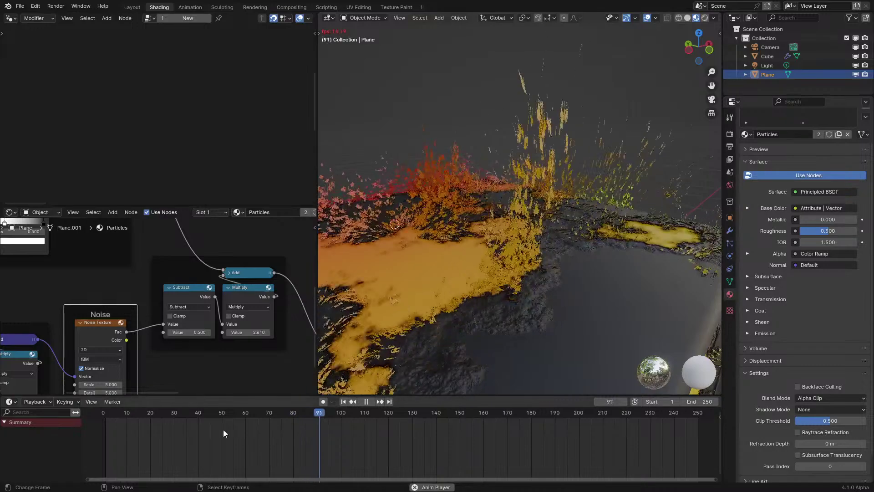
pyautogui.hotkey('shift', 'Left')
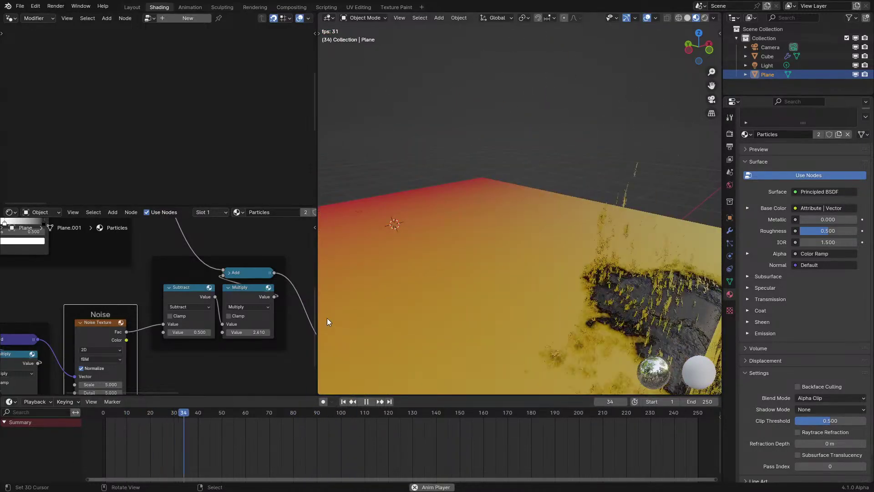
pyautogui.press('space')
# Step: Continue the playback to frame 70 and examine the shadowless particles and the burnt edges on the cube's top
pyautogui.moveTo(436, 307); pyautogui.dragTo(485, 250, button='middle')
pyautogui.press('space')
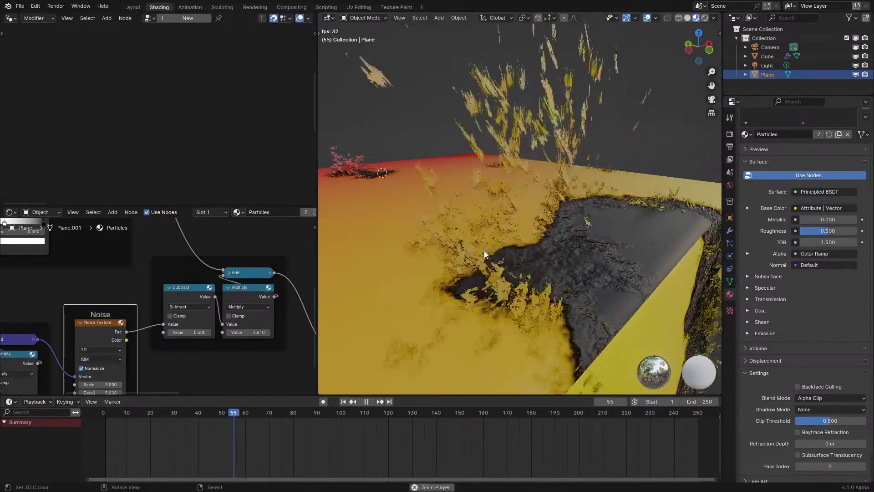
pyautogui.press('space')
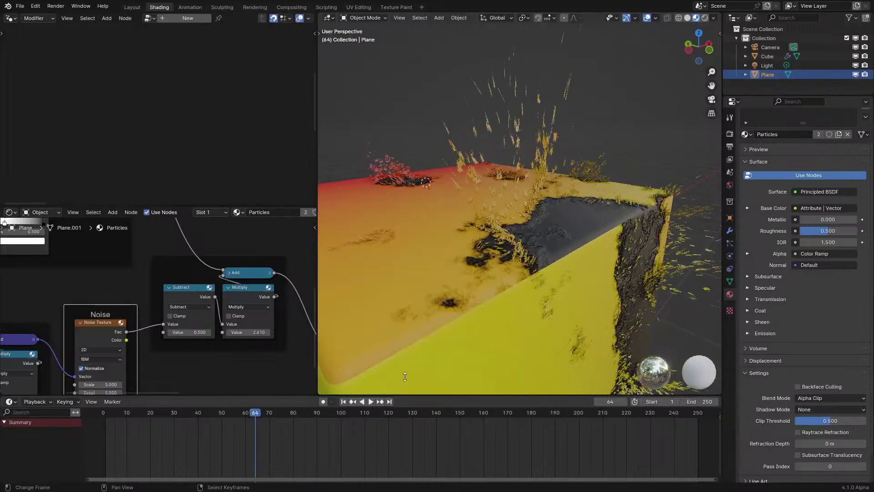
pyautogui.keyDown('shift'); pyautogui.moveTo(501, 304); pyautogui.dragTo(525, 283, button='middle'); pyautogui.keyUp('shift')
pyautogui.scroll(2, 506, 295)
pyautogui.scroll(1, 510, 294)
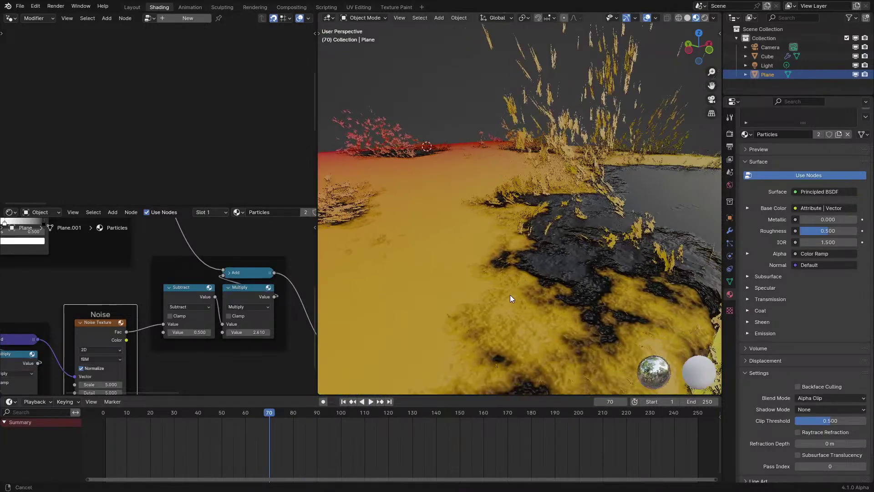
# Step: In the cube's own material, set the Material Gradient noise detail to 10.000 and the Bump distance to 0.200
pyautogui.scroll(-6, 120, 334)
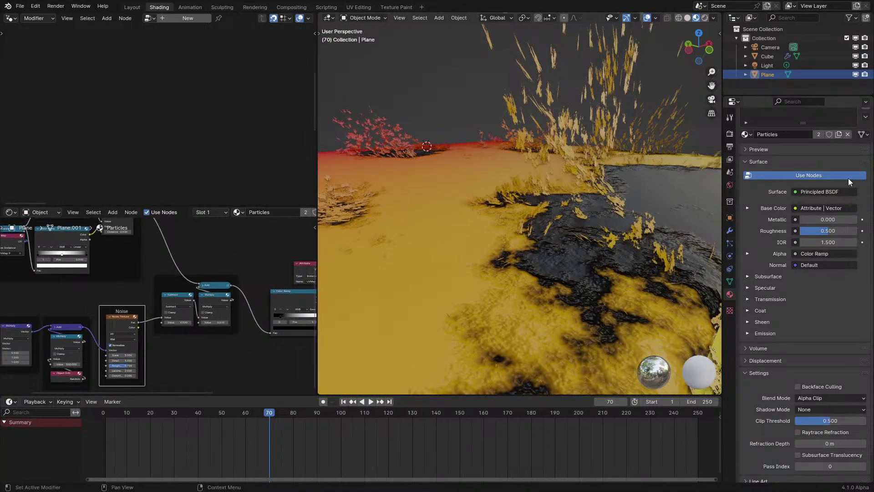
pyautogui.scroll(3, 848, 179)
pyautogui.click(612, 241)
pyautogui.moveTo(214, 336); pyautogui.dragTo(153, 353, button='middle')
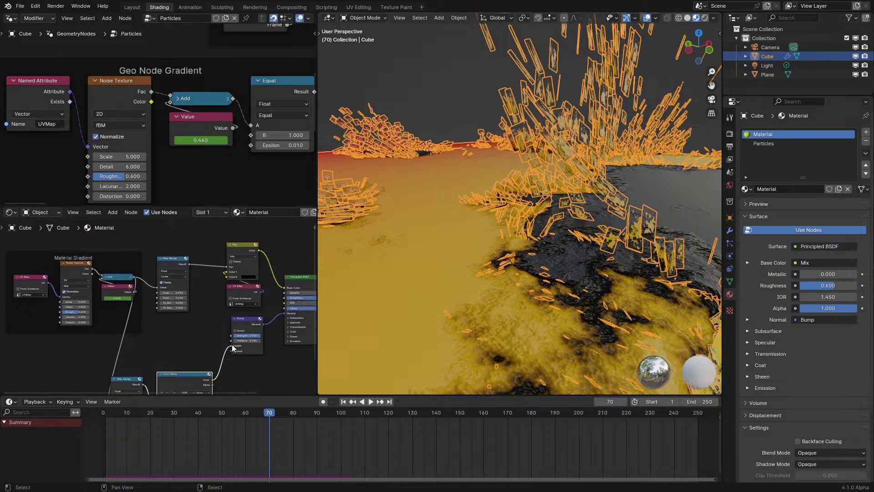
pyautogui.scroll(2, 232, 348)
pyautogui.click(297, 353)
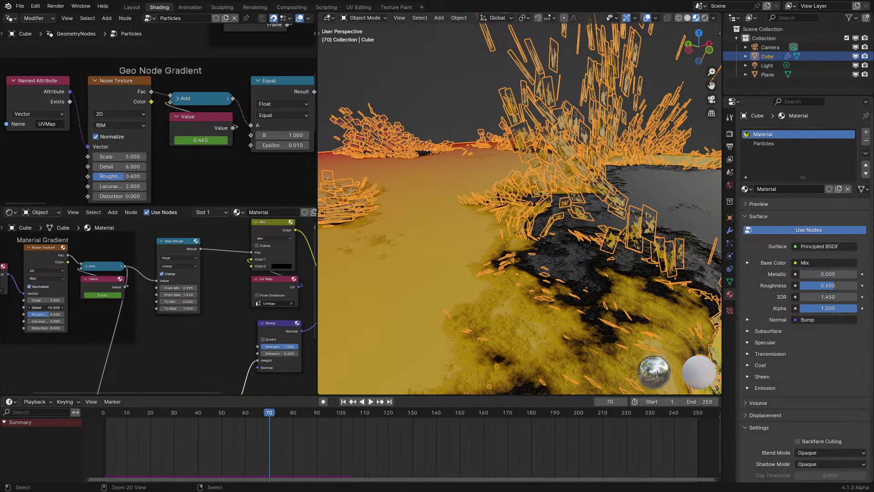
pyautogui.scroll(-8, 454, 250)
pyautogui.scroll(1, 452, 247)
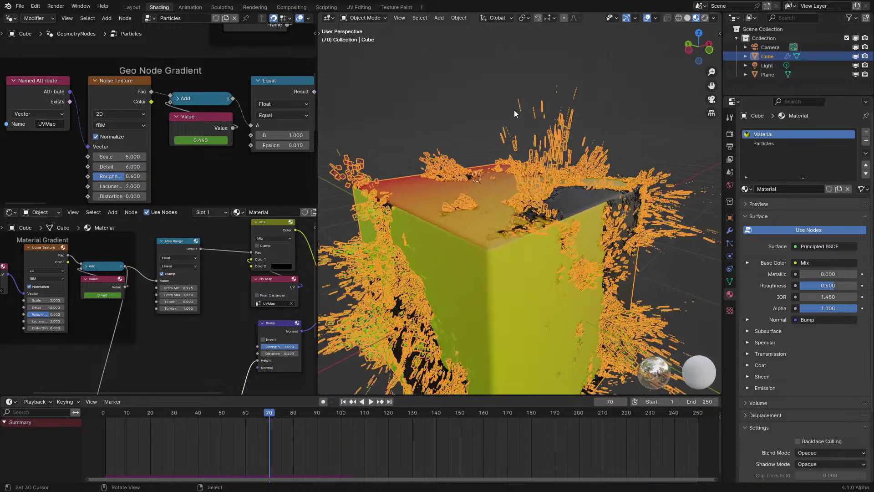
# Step: Deselect the cube and replay the animation from the first frame to examine the whole disintegration
pyautogui.rightClick(453, 94)
pyautogui.scroll(2, 457, 108)
pyautogui.press('space')
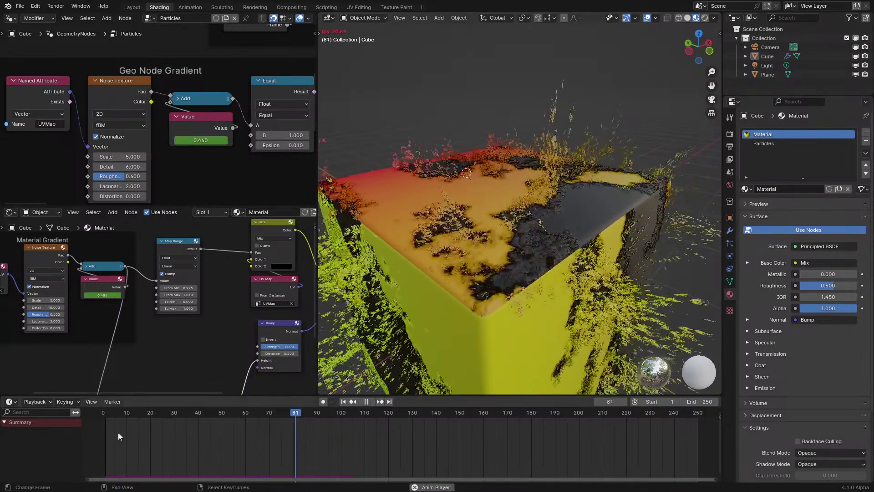
pyautogui.hotkey('shift', 'Left')
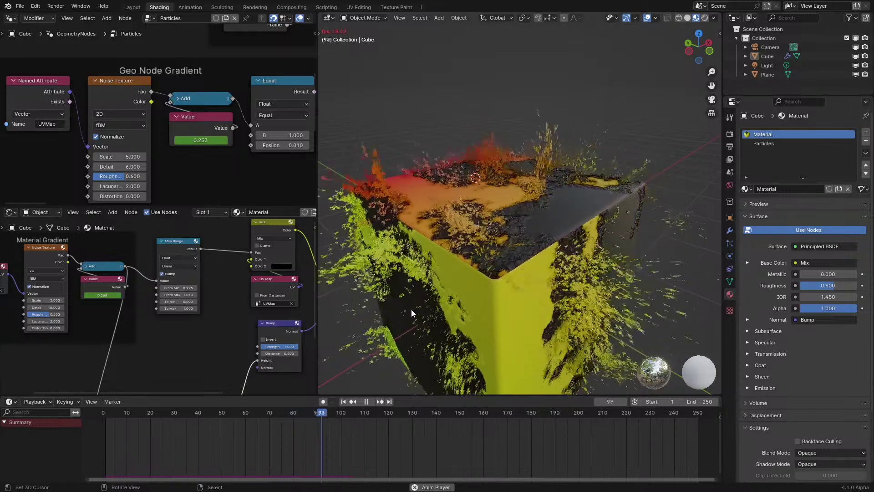
# Step: Replay the animation from the first frame, pausing along the way, and examine the particles breaking off the cube's sides
pyautogui.click(107, 435)
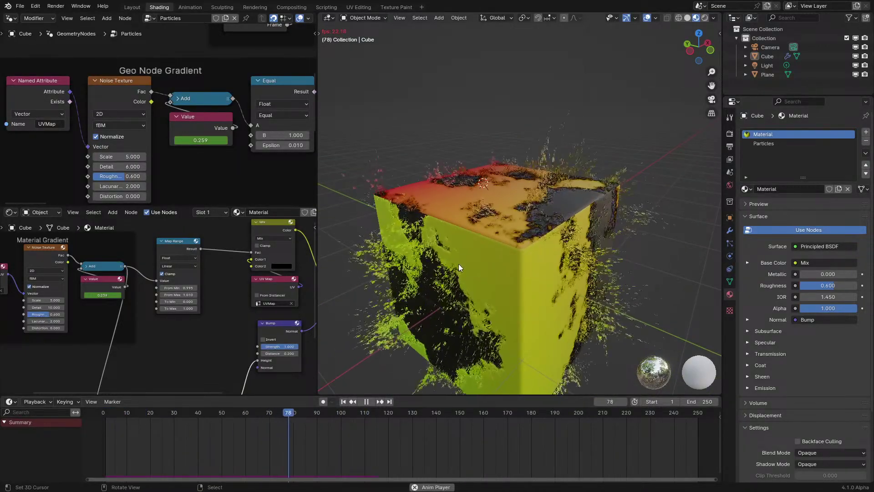
pyautogui.press('space')
pyautogui.moveTo(458, 263); pyautogui.dragTo(506, 271, button='middle')
pyautogui.press('space')
pyautogui.press('space')
pyautogui.scroll(1, 513, 261)
pyautogui.press('space')
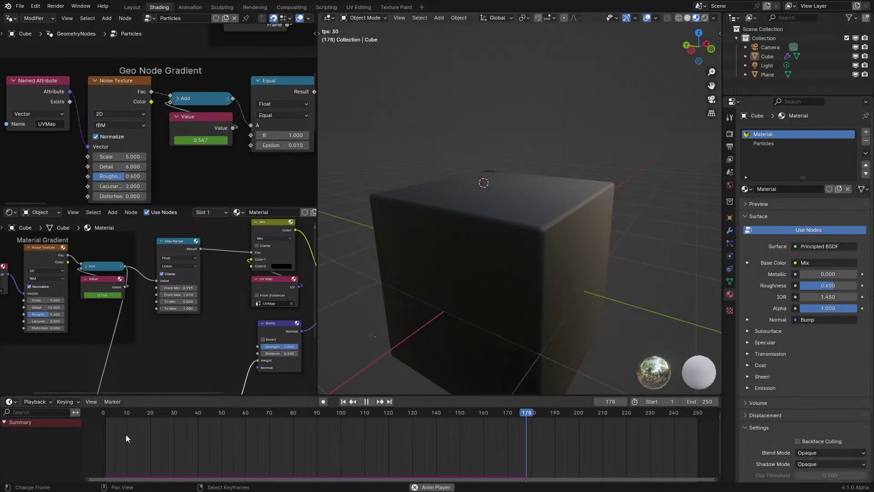
# Step: Restart the playback from the beginning and pause at frame 85 to examine the cube from another angle
pyautogui.click(109, 432)
pyautogui.moveTo(453, 296); pyautogui.dragTo(422, 302, button='middle')
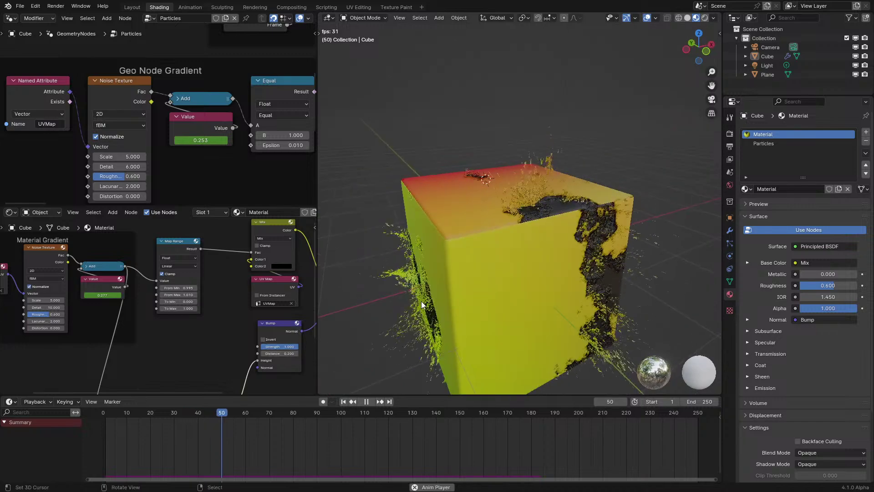
pyautogui.press('space')
# Step: In the Color Ramp feeding the Bump height, tighten the transition by moving the grey stop inward and the black stop to 0.536
pyautogui.scroll(-2, 232, 322)
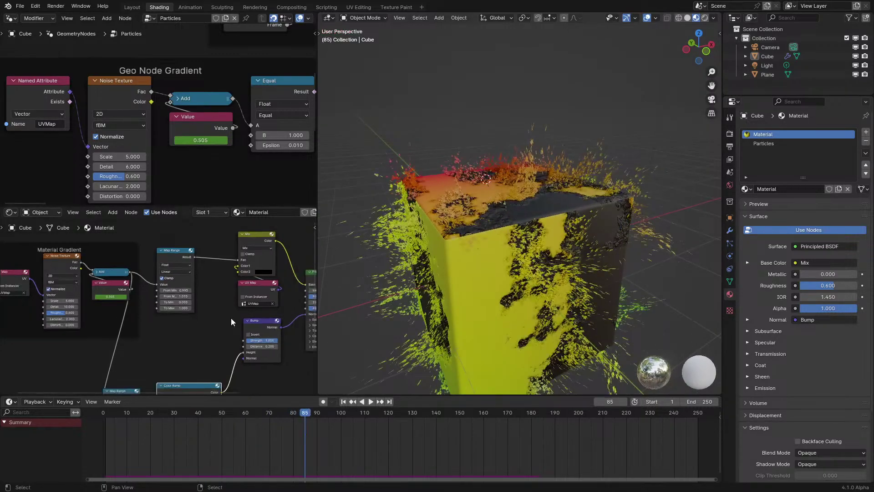
pyautogui.scroll(1, 502, 279)
pyautogui.moveTo(502, 278); pyautogui.dragTo(507, 288, button='middle')
pyautogui.moveTo(199, 317); pyautogui.dragTo(206, 248, button='middle')
pyautogui.scroll(5, 198, 323)
pyautogui.moveTo(213, 354); pyautogui.dragTo(208, 356)
pyautogui.moveTo(207, 356); pyautogui.dragTo(185, 334, button='middle')
pyautogui.scroll(7, 178, 328)
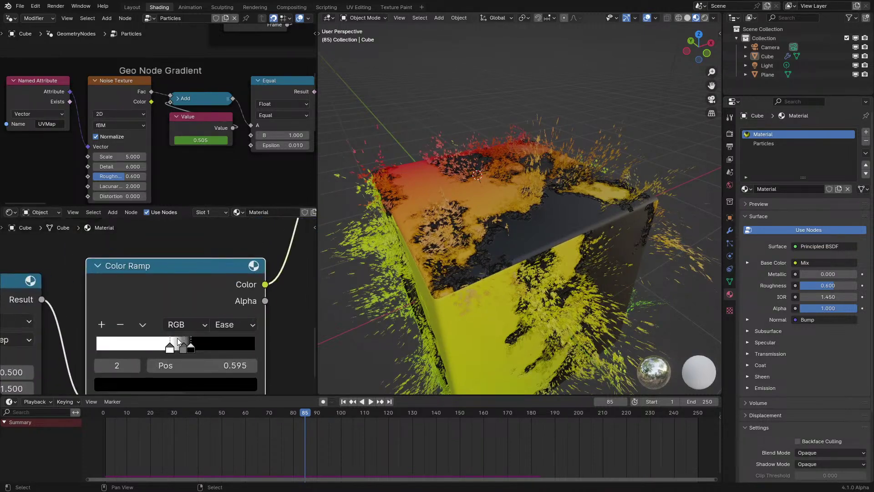
pyautogui.moveTo(181, 346)
pyautogui.mouseDown()
pyautogui.moveTo(172, 347)
pyautogui.moveTo(180, 348)
pyautogui.mouseUp()
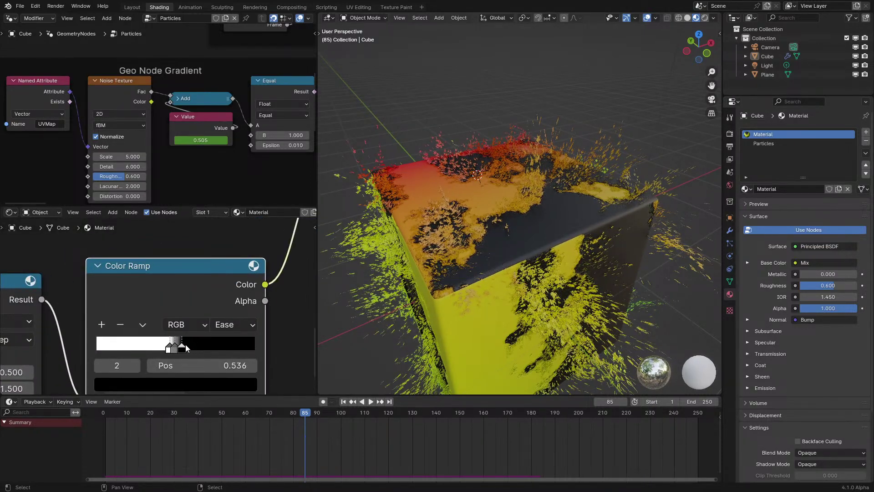
# Step: Replay the animation from the first frame up to frame 68 and examine the burnt edges on the cube's top
pyautogui.press('space')
pyautogui.hotkey('shift', 'Left')
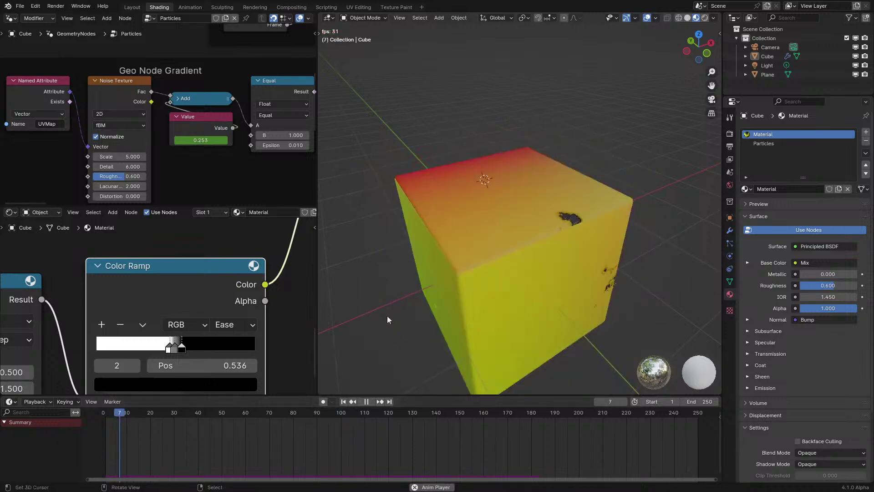
pyautogui.scroll(3, 418, 293)
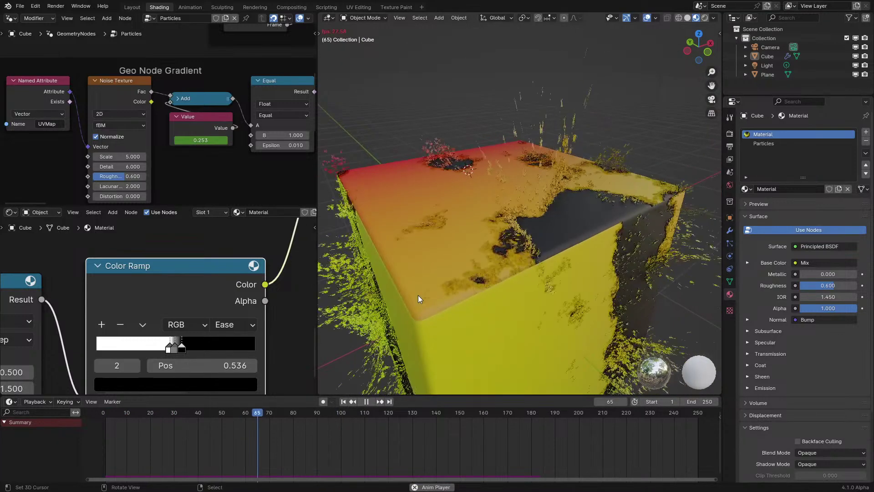
pyautogui.press('space')
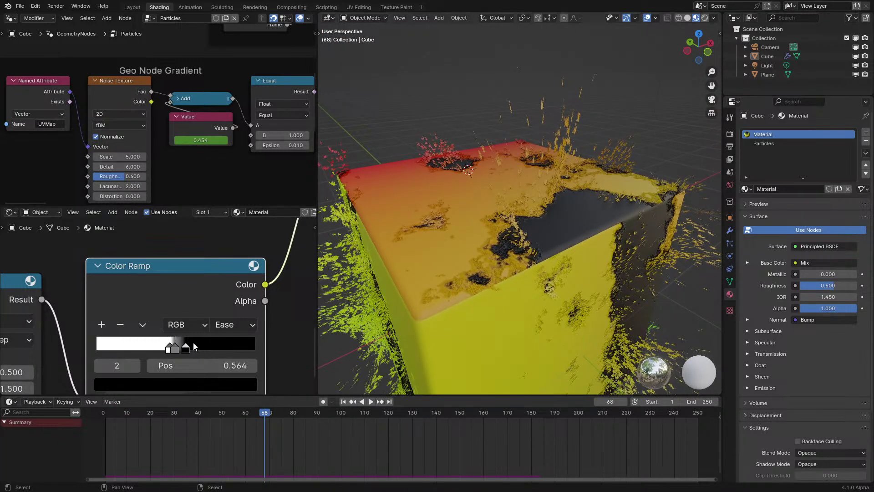
# Step: Set the Color Ramp's black stop to 0.545 and the From Max of the Map Range feeding the Mix to 1.030
pyautogui.moveTo(187, 347); pyautogui.dragTo(190, 347)
pyautogui.scroll(-5, 198, 282)
pyautogui.moveTo(197, 282); pyautogui.dragTo(144, 392, button='middle')
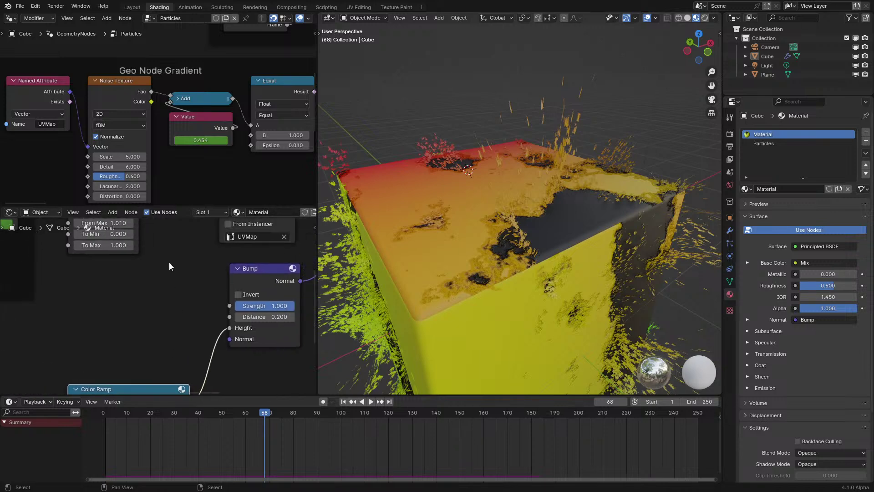
pyautogui.moveTo(170, 263); pyautogui.dragTo(139, 362, button='middle')
pyautogui.moveTo(73, 327); pyautogui.dragTo(78, 326)
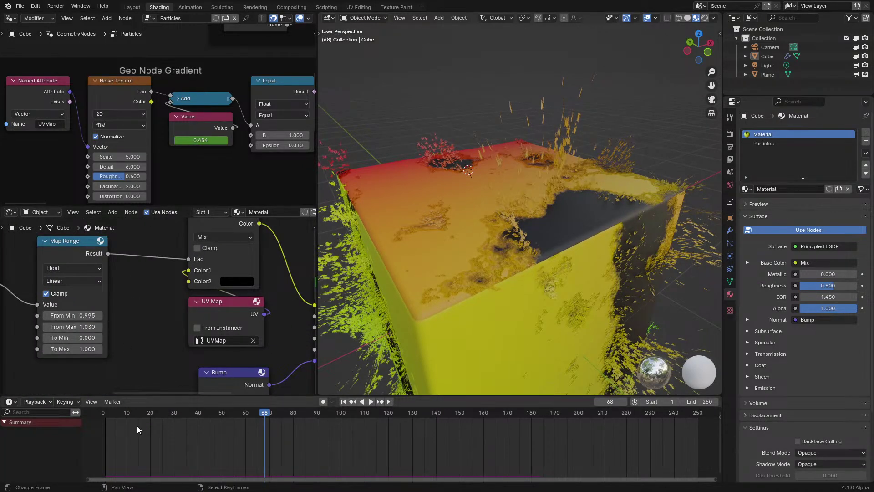
# Step: Replay the animation from its start to examine how the colour blends into the burnt areas
pyautogui.hotkey('shift', 'Left')
pyautogui.press('space')
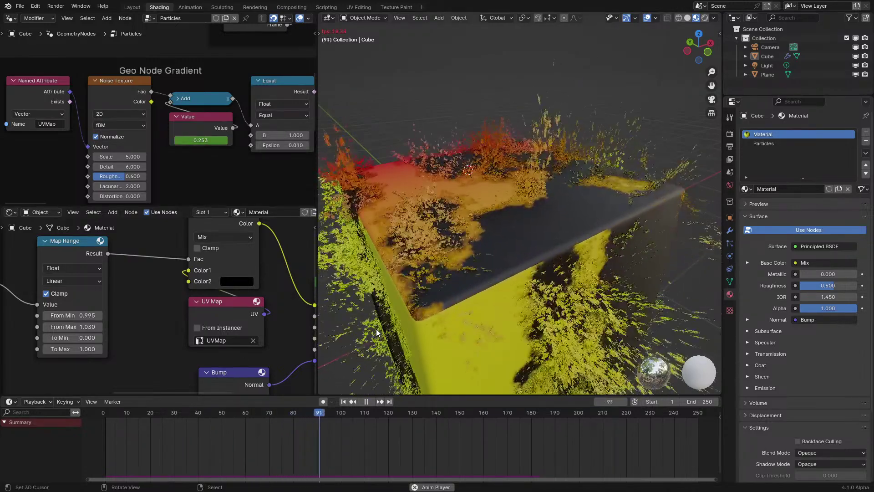
pyautogui.click(114, 446)
pyautogui.scroll(-4, 129, 386)
pyautogui.moveTo(131, 388); pyautogui.dragTo(176, 269, button='middle')
pyautogui.scroll(1, 165, 297)
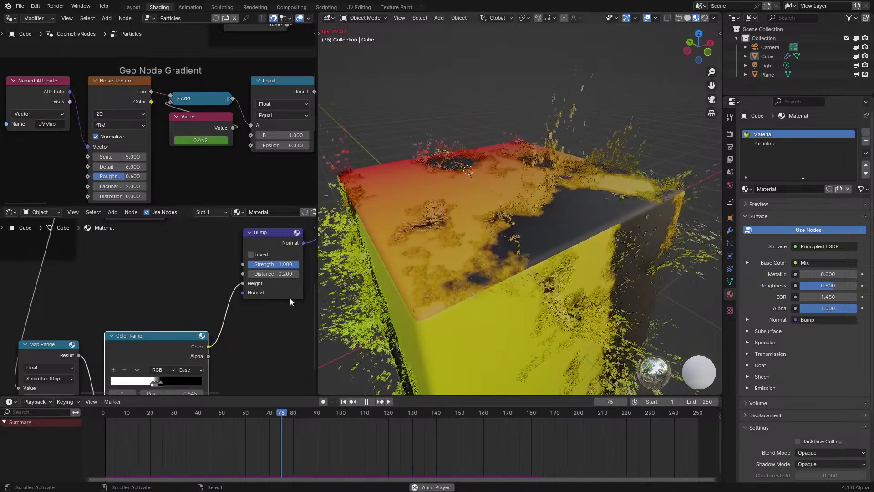
pyautogui.scroll(-1, 157, 309)
# Step: Run the animation again up to frame 98 and examine the bumpy edges on the cube's top close up
pyautogui.click(126, 422)
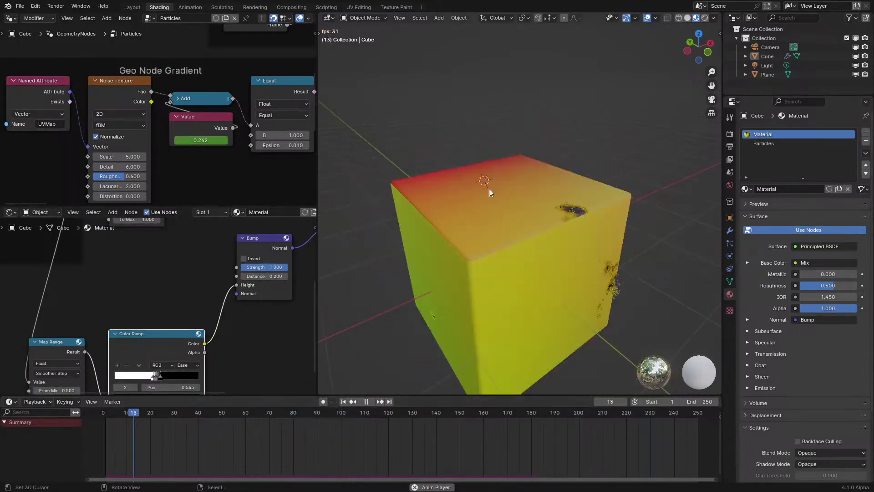
pyautogui.moveTo(489, 188); pyautogui.dragTo(507, 273, button='middle')
pyautogui.press('space')
pyautogui.scroll(4, 543, 190)
pyautogui.scroll(2, 507, 273)
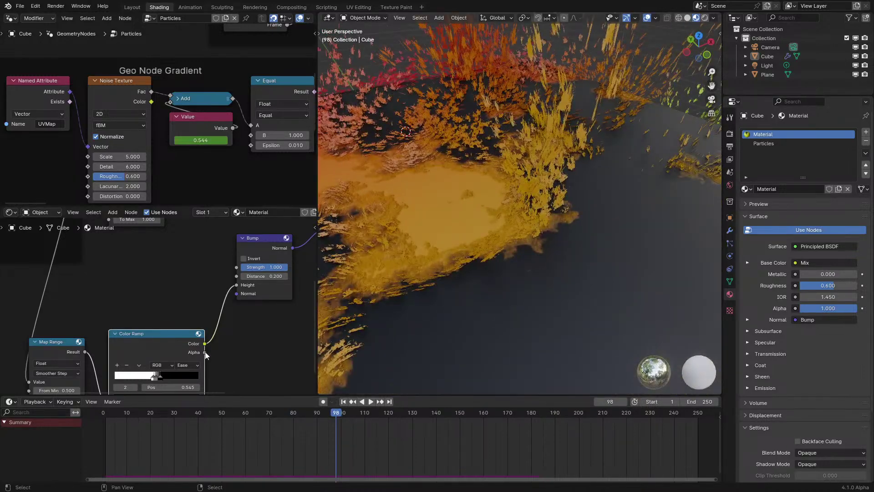
# Step: Set the Color Ramp's black stop to 0.605 and its grey stop to 0.530, checking the burnt edge close up at frame 85
pyautogui.keyDown('shift'); pyautogui.moveTo(182, 388); pyautogui.dragTo(196, 388); pyautogui.keyUp('shift')
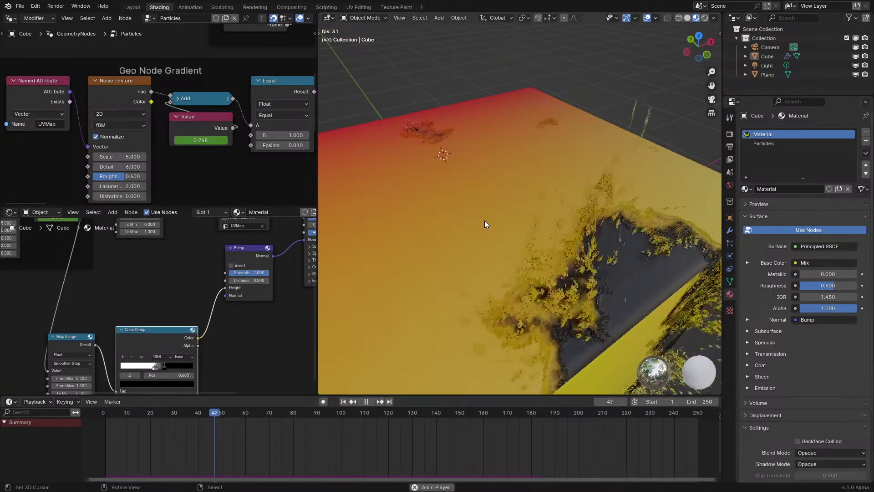
pyautogui.press('space')
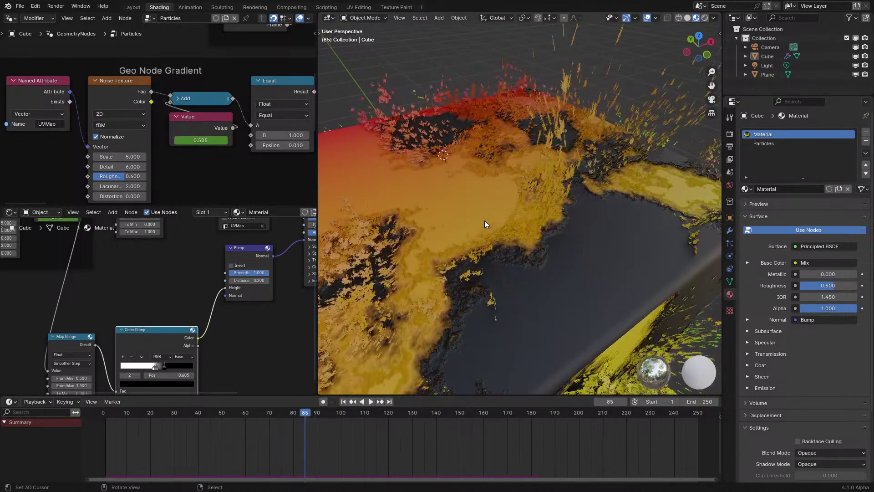
pyautogui.moveTo(484, 220)
pyautogui.mouseDown(button='middle')
pyautogui.moveTo(498, 217)
pyautogui.moveTo(490, 229)
pyautogui.mouseUp(button='middle')
pyautogui.scroll(3, 221, 314)
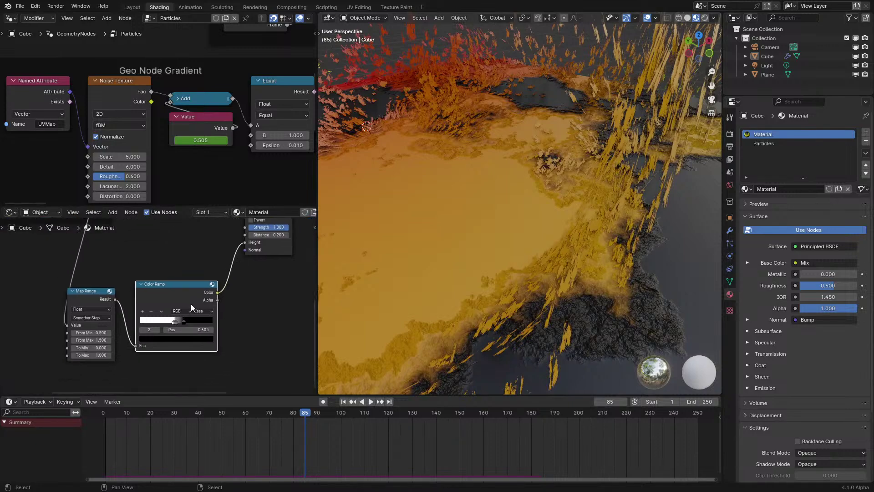
pyautogui.moveTo(191, 331); pyautogui.dragTo(195, 331)
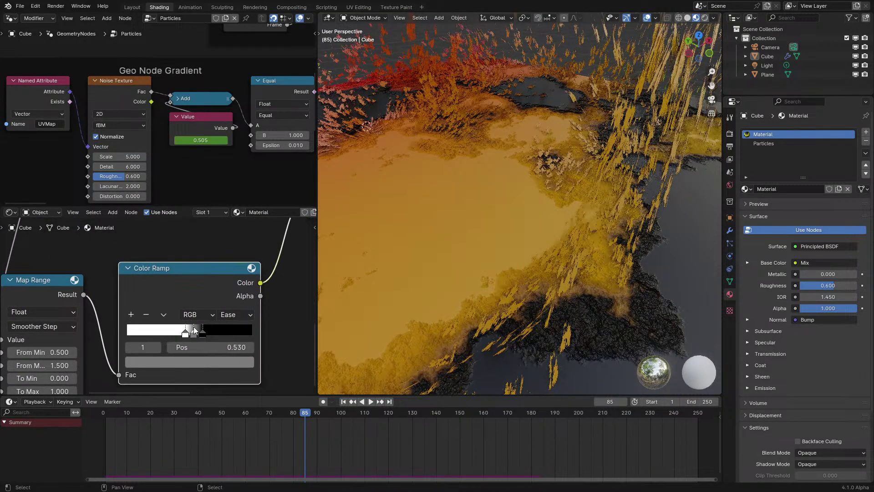
# Step: Replay the animation repeatedly from its early frames and examine the whole cube's disintegration from farther away
pyautogui.scroll(-4, 474, 282)
pyautogui.press('space')
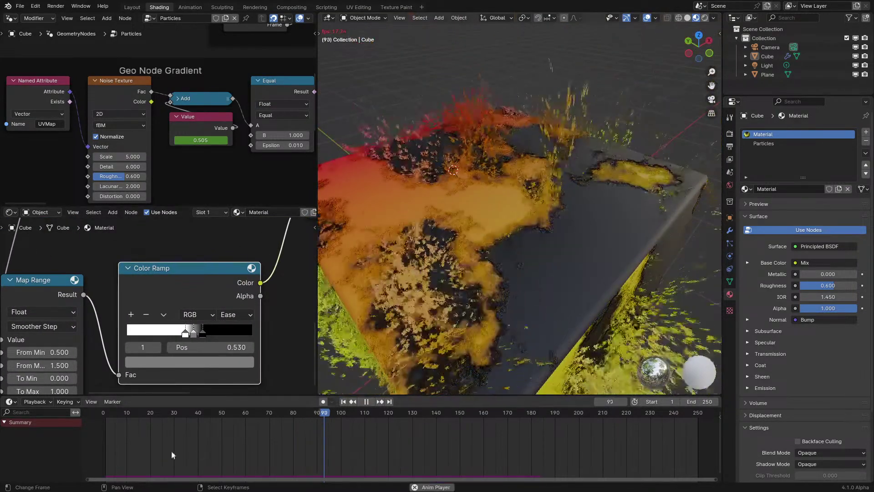
pyautogui.click(137, 447)
pyautogui.scroll(-2, 402, 289)
pyautogui.moveTo(402, 290); pyautogui.dragTo(413, 278, button='middle')
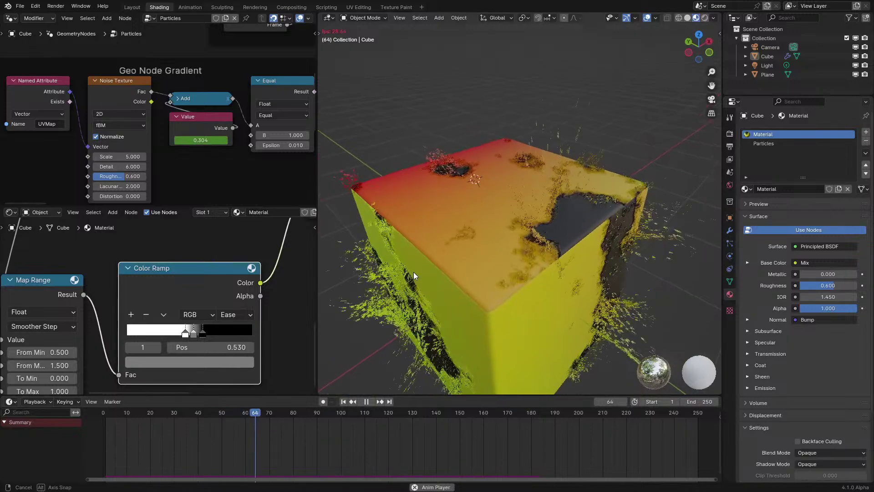
pyautogui.scroll(-2, 482, 263)
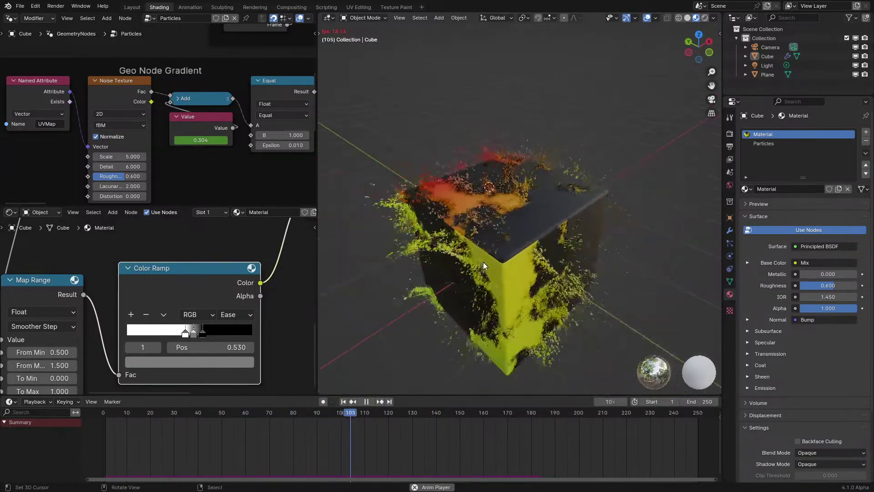
pyautogui.moveTo(483, 262); pyautogui.dragTo(482, 246, button='middle')
pyautogui.click(101, 455)
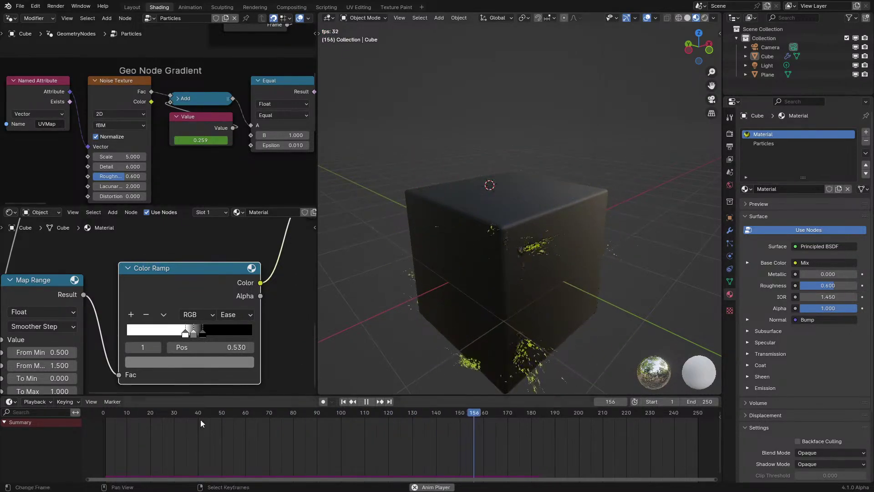
# Step: Restart the animation from the first frame and pause at frame 70 to examine the cube's corner and flying particles
pyautogui.hotkey('shift', 'Left')
pyautogui.scroll(1, 461, 300)
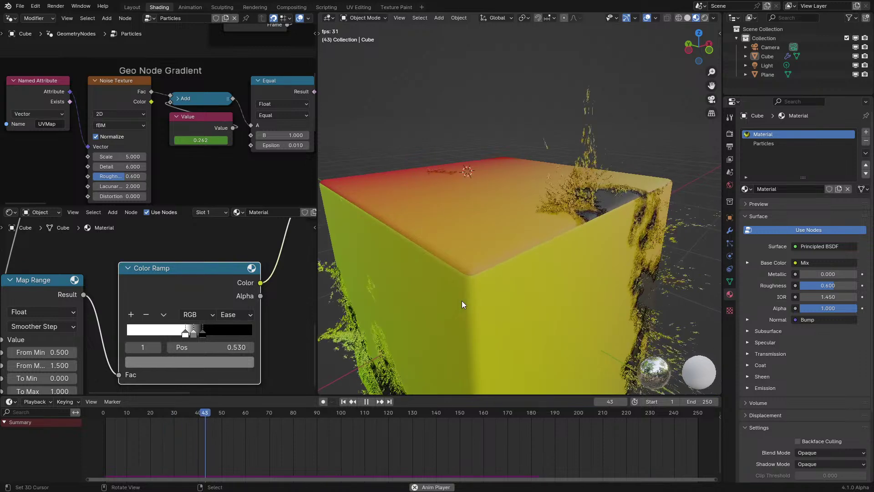
pyautogui.press('space')
pyautogui.scroll(-4, 224, 285)
pyautogui.scroll(-9, 223, 285)
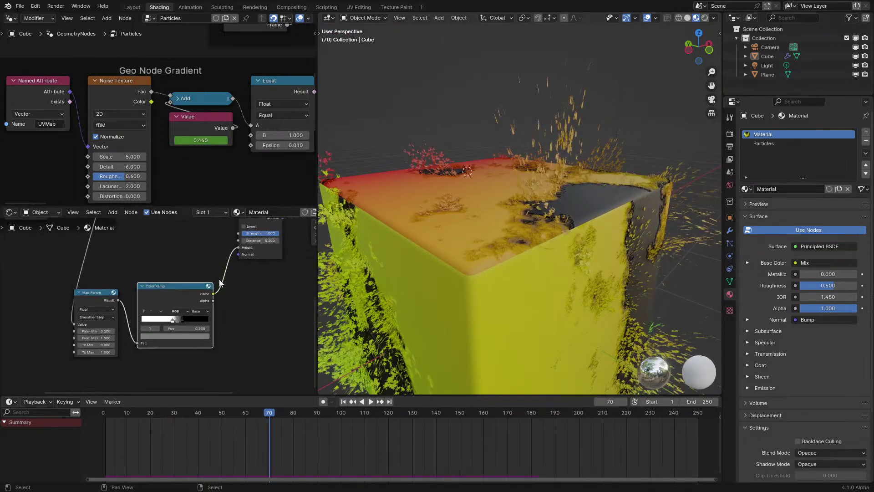
# Step: Move the Material Gradient frame away from the Map Range node in the maximized shader node tree, then restore the editor layout
pyautogui.moveTo(211, 276); pyautogui.dragTo(241, 324, button='middle')
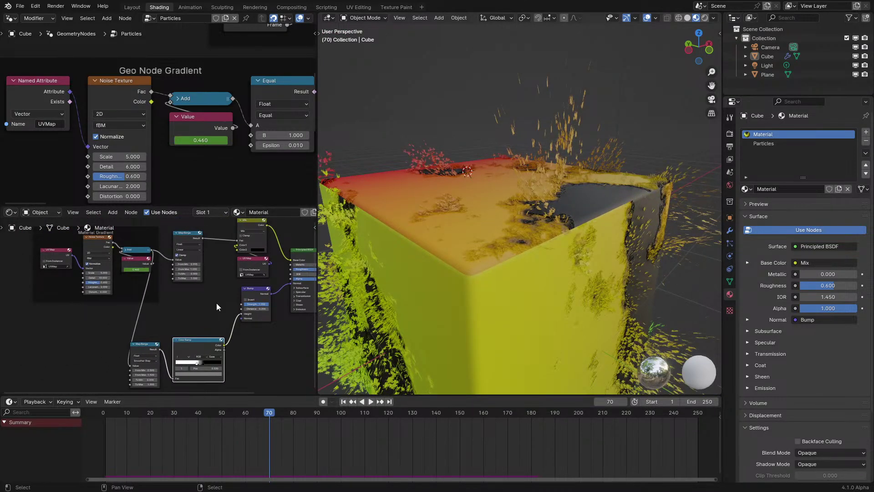
pyautogui.scroll(-2, 216, 310)
pyautogui.hotkey('ctrl', 'space')
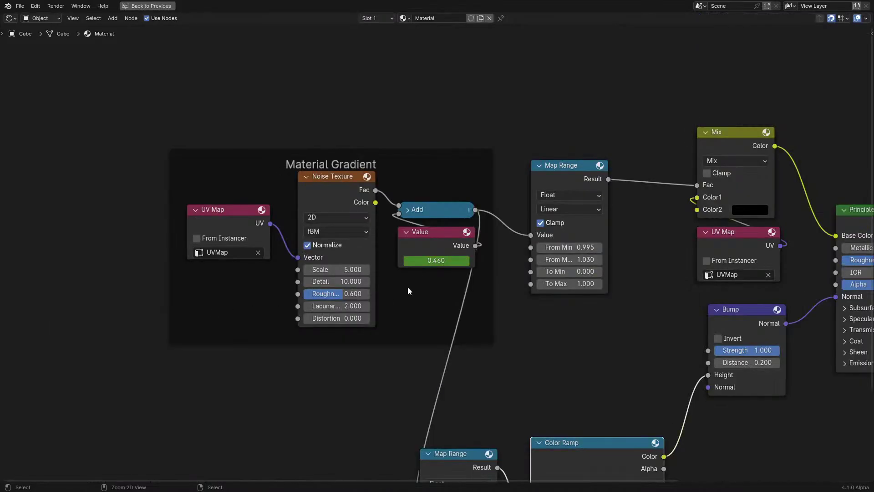
pyautogui.scroll(1, 482, 305)
pyautogui.moveTo(491, 330); pyautogui.dragTo(346, 355)
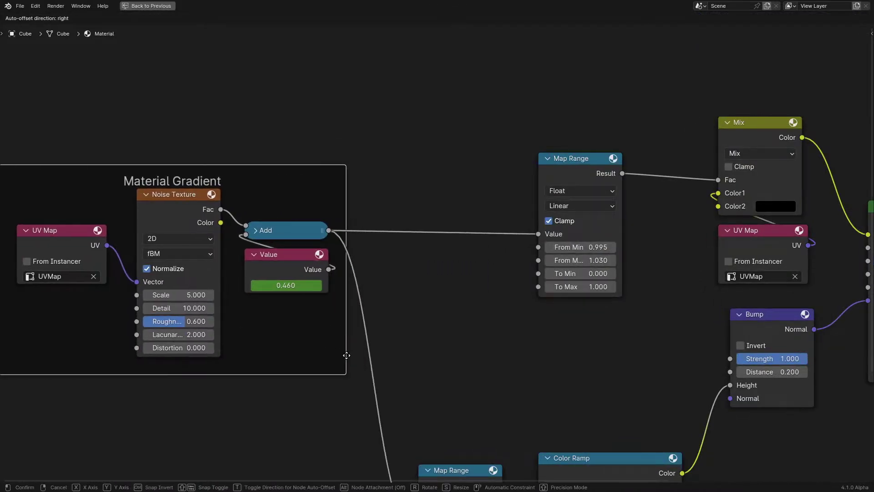
pyautogui.moveTo(350, 242); pyautogui.dragTo(508, 265, button='middle')
pyautogui.moveTo(98, 89)
pyautogui.mouseDown()
pyautogui.moveTo(474, 310)
pyautogui.moveTo(532, 356)
pyautogui.mouseUp()
pyautogui.hotkey('ctrl', 'space')
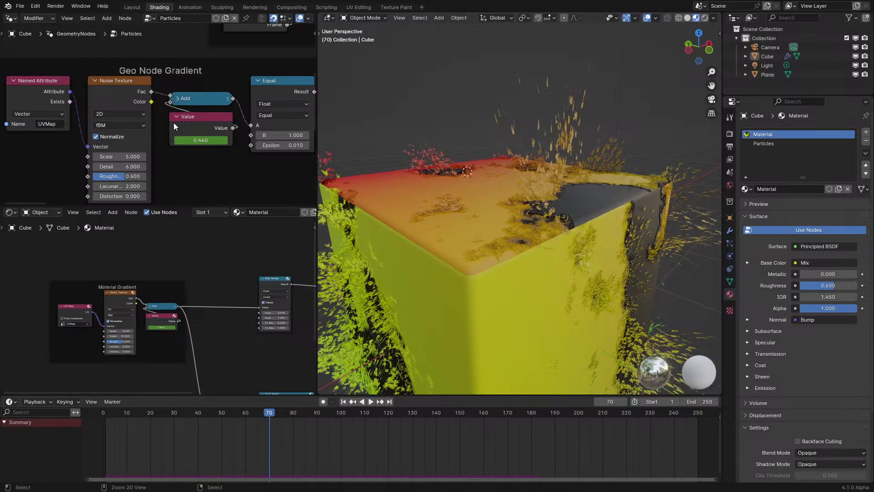
# Step: Examine the Particles geometry node tree at full size, from the point distribution and Spawn Line frame to the simulation nodes
pyautogui.hotkey('ctrl', 'space')
pyautogui.scroll(-2, 277, 166)
pyautogui.hotkey('ctrl', 'space')
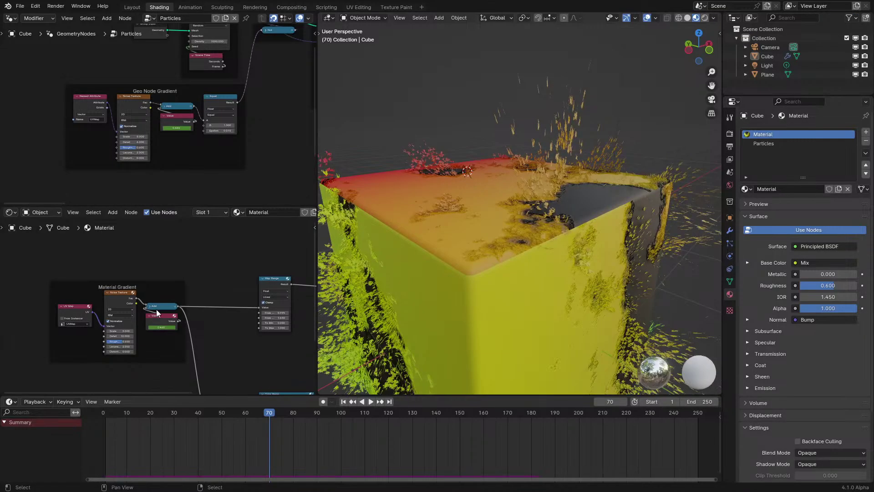
pyautogui.moveTo(249, 133); pyautogui.dragTo(227, 168, button='middle')
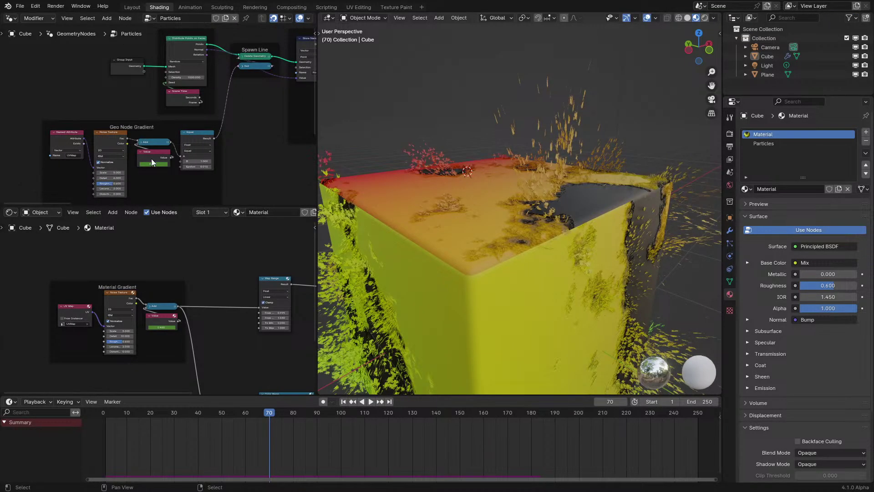
pyautogui.hotkey('ctrl', 'space')
pyautogui.moveTo(619, 85); pyautogui.dragTo(465, 144, button='middle')
pyautogui.moveTo(201, 76); pyautogui.dragTo(560, 271)
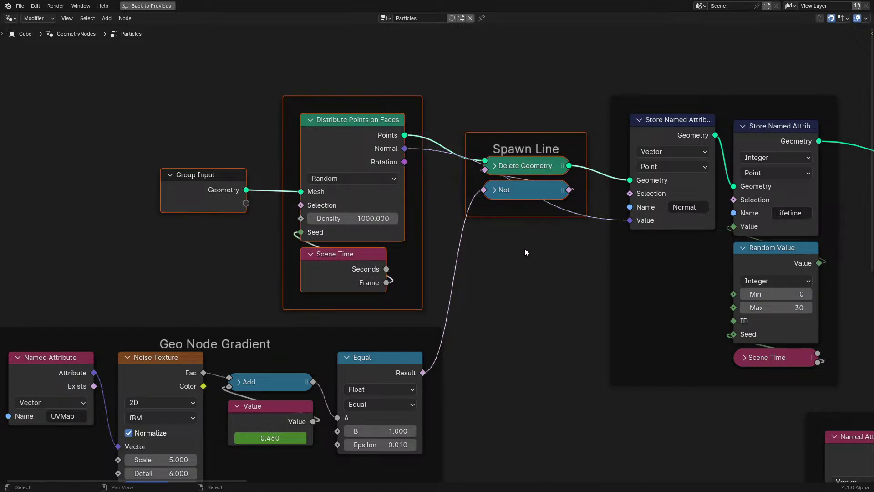
pyautogui.scroll(-8, 518, 230)
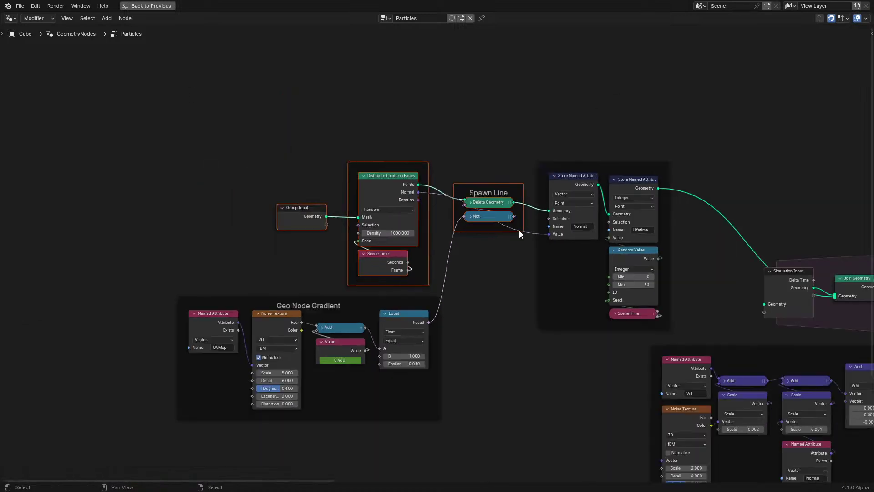
pyautogui.moveTo(519, 231); pyautogui.dragTo(227, 176, button='middle')
pyautogui.scroll(-7, 255, 172)
pyautogui.moveTo(349, 144); pyautogui.dragTo(820, 411)
pyautogui.click(427, 261)
pyautogui.scroll(3, 432, 257)
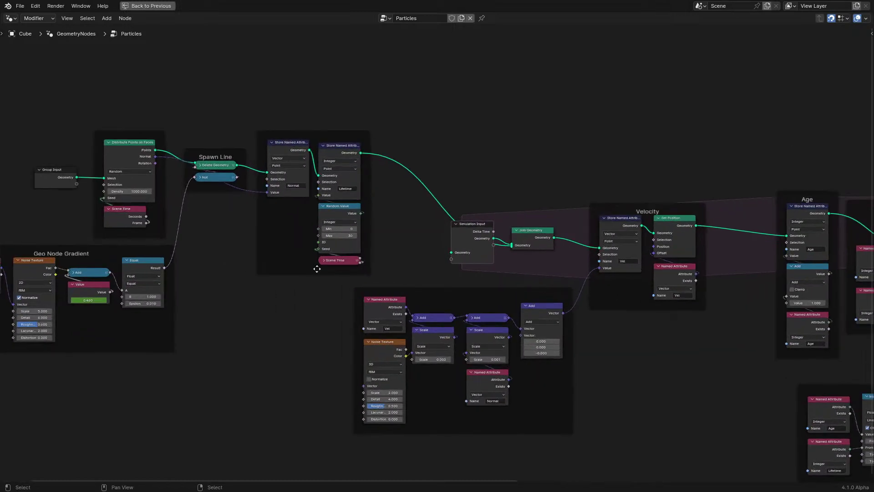
# Step: Label the frame around the two Store Named Attribute nodes after Spawn Line as "Start Data"
pyautogui.click(317, 268)
pyautogui.press('F2')
pyautogui.write('Sta')
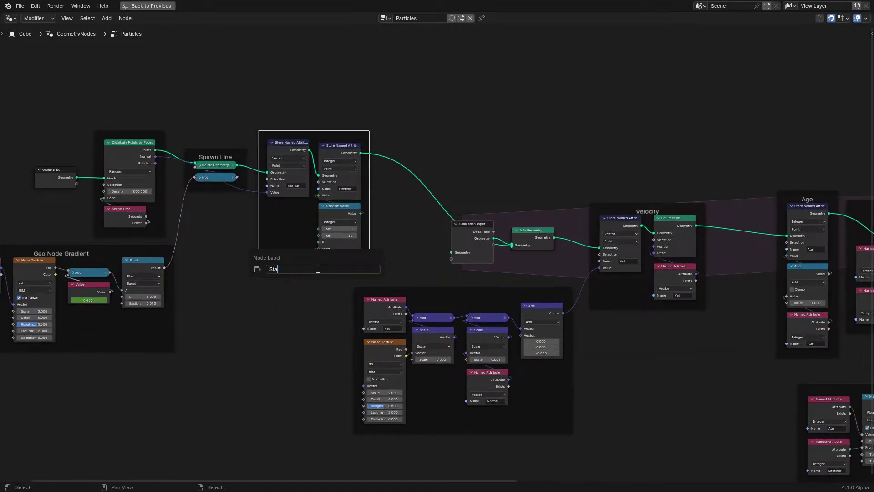
pyautogui.write('rt Data')
pyautogui.press('Return')
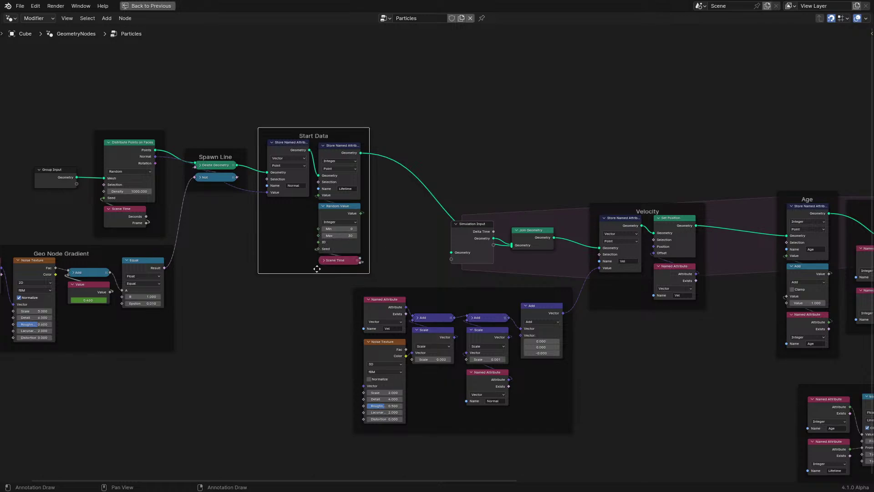
# Step: Restore the full editor layout and replay the cube's disintegration from the beginning, pausing at frame 81
pyautogui.hotkey('ctrl', 'space')
pyautogui.scroll(-3, 237, 300)
pyautogui.moveTo(237, 299); pyautogui.dragTo(189, 273, button='middle')
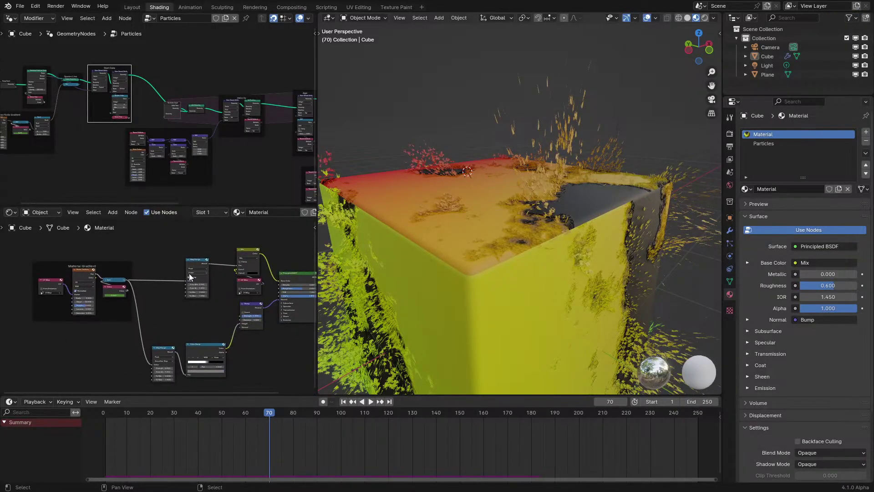
pyautogui.press('space')
pyautogui.moveTo(153, 415); pyautogui.dragTo(92, 435)
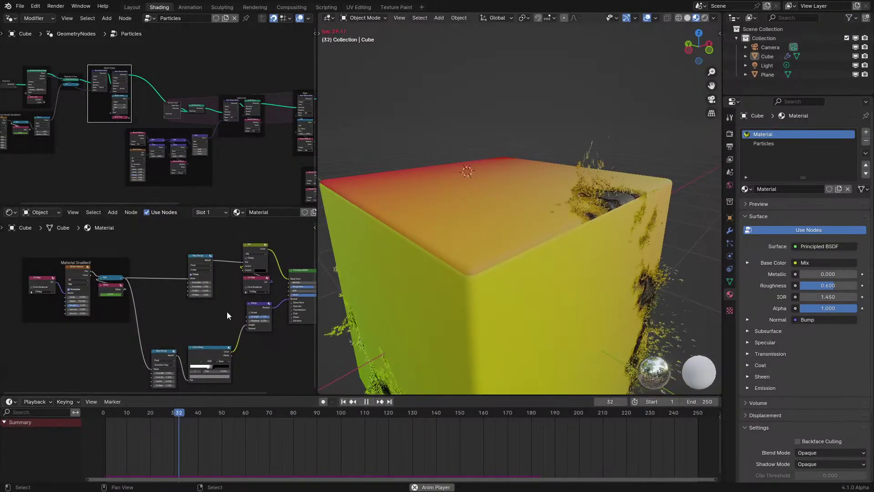
pyautogui.press('space')
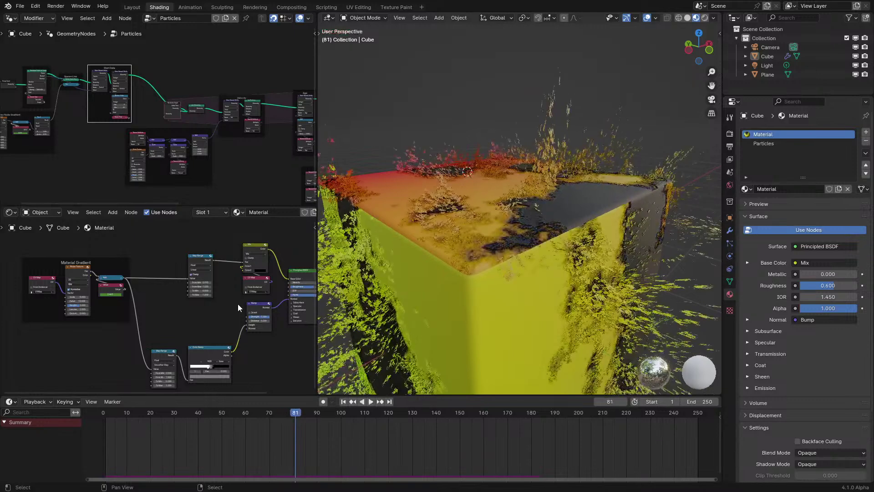
# Step: Move the Map Range node beside the Mix node in the cube's material tree, level with its upper edge
pyautogui.moveTo(238, 304); pyautogui.dragTo(188, 330, button='middle')
pyautogui.scroll(2, 216, 281)
pyautogui.scroll(2, 182, 276)
pyautogui.moveTo(153, 247); pyautogui.dragTo(176, 237)
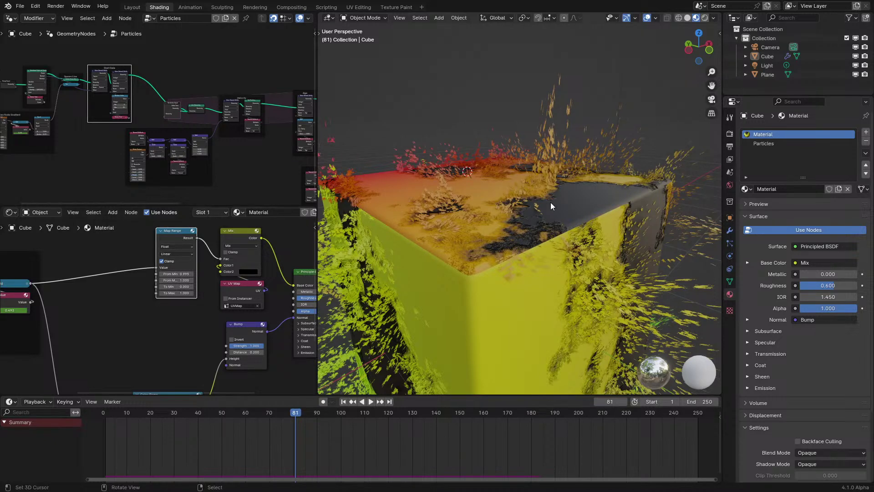
# Step: Replay the animation from the first frame and examine the whole cube from above and farther away, pausing at frame 115
pyautogui.moveTo(551, 202); pyautogui.dragTo(520, 235, button='middle')
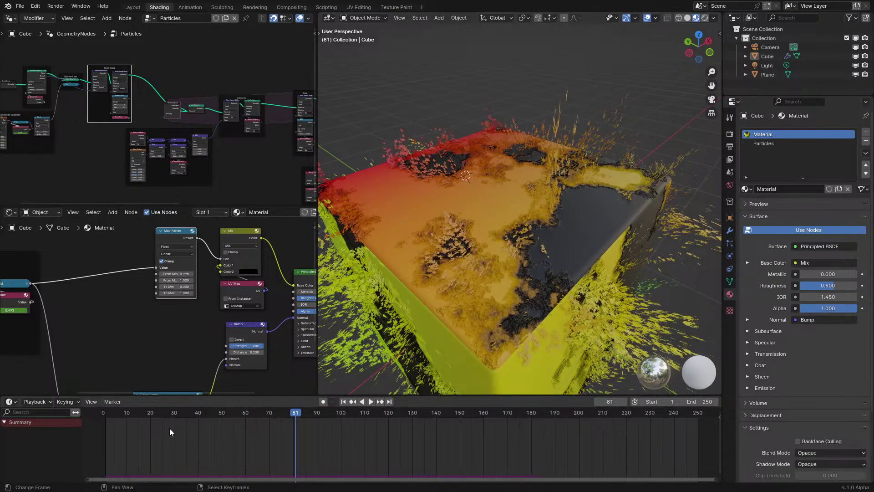
pyautogui.hotkey('shift', 'Left')
pyautogui.press('space')
pyautogui.scroll(-3, 479, 283)
pyautogui.moveTo(480, 283); pyautogui.dragTo(488, 269, button='middle')
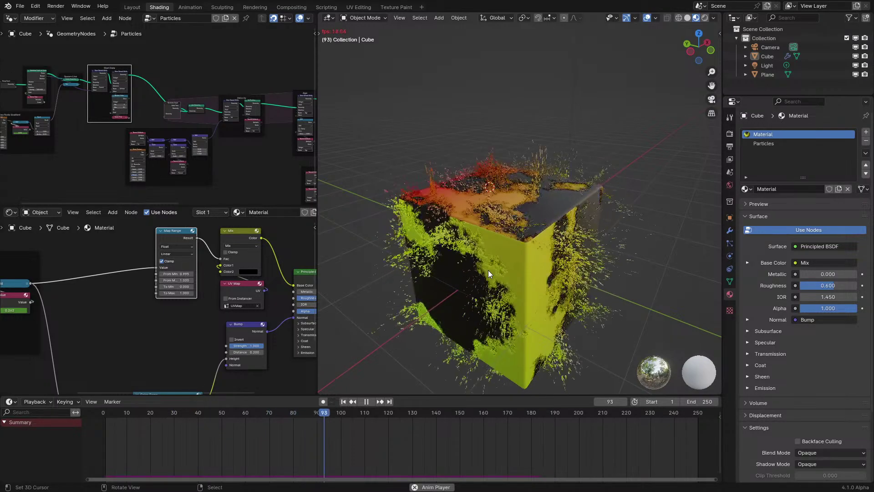
pyautogui.press('space')
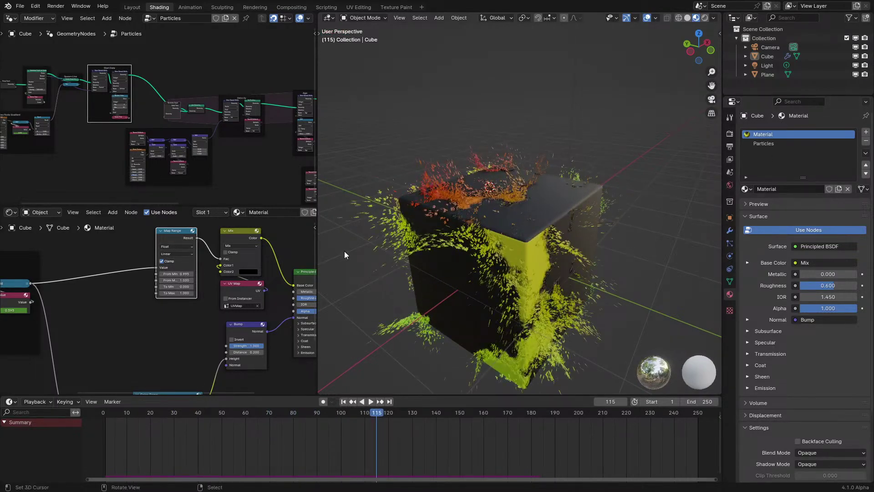
# Step: Set the Principled BSDF's roughness to 0.300 and replay the animation from the early frames, pausing at frame 110
pyautogui.moveTo(178, 280); pyautogui.dragTo(119, 278, button='middle')
pyautogui.scroll(3, 248, 300)
pyautogui.moveTo(273, 298); pyautogui.dragTo(250, 298)
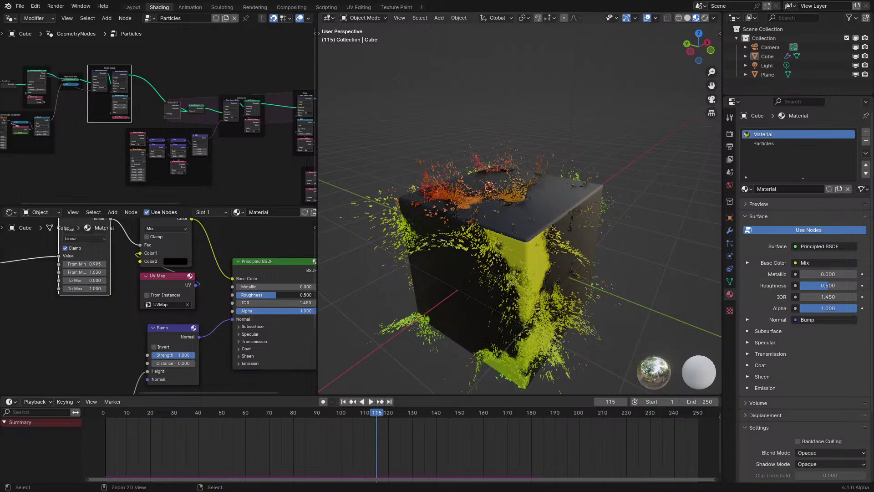
pyautogui.press('space')
pyautogui.click(121, 434)
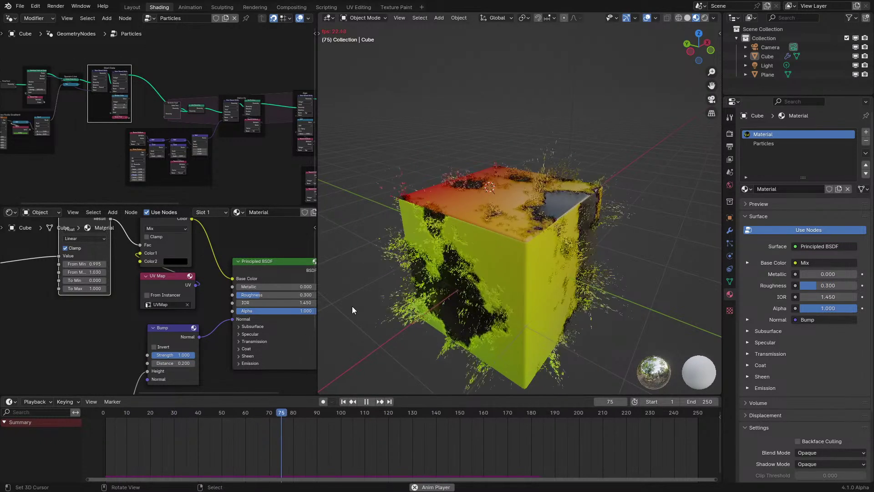
pyautogui.press('space')
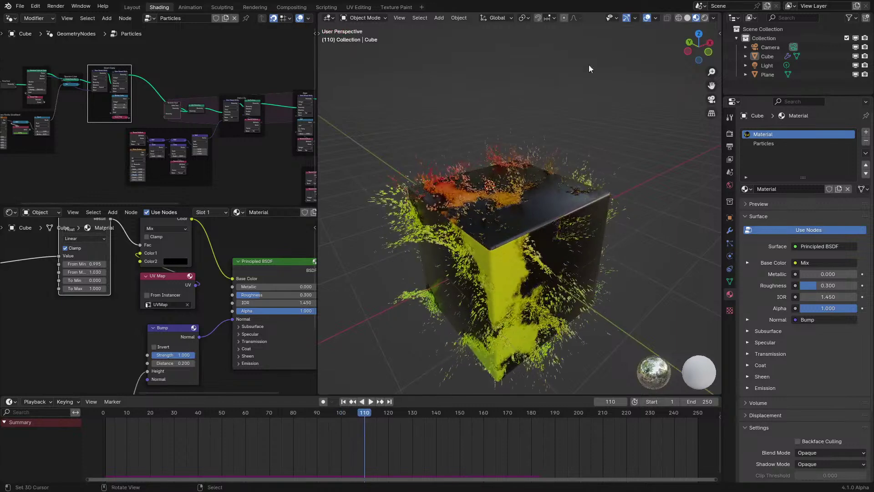
# Step: Disable the cube's Bevel modifier in both the viewport and renders
pyautogui.click(730, 231)
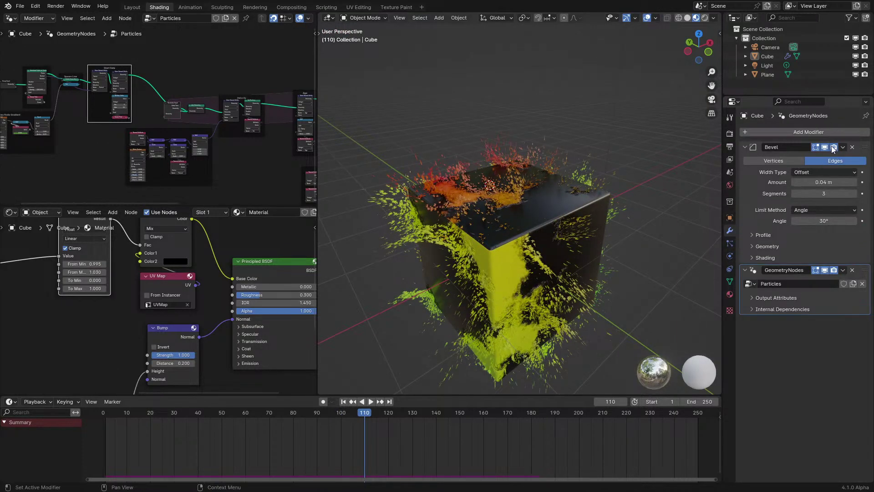
pyautogui.moveTo(824, 147); pyautogui.dragTo(835, 146)
pyautogui.click(810, 130)
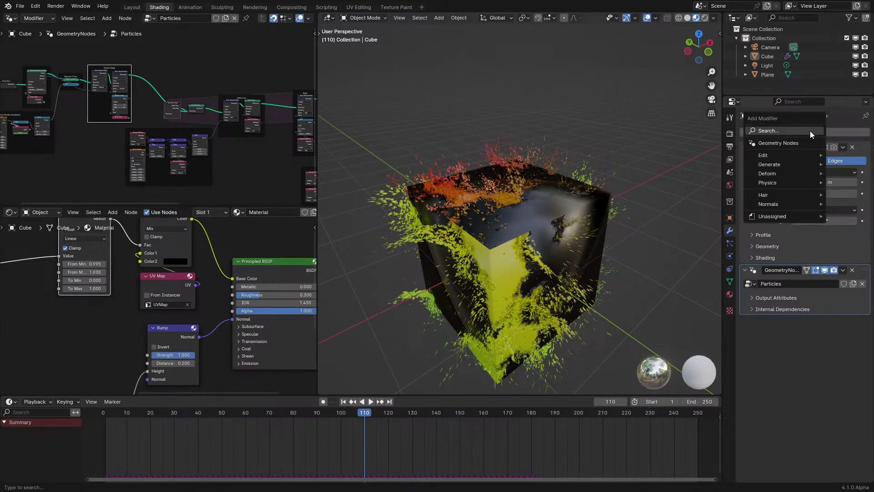
pyautogui.click(774, 145)
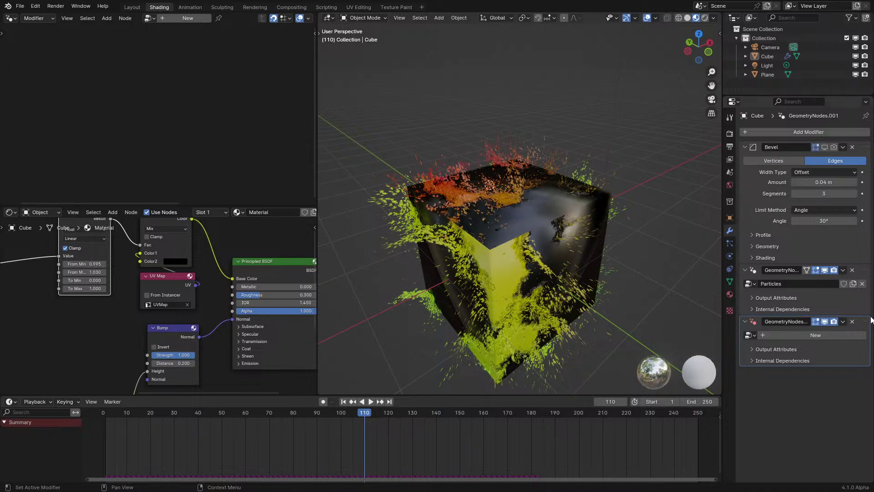
pyautogui.click(851, 321)
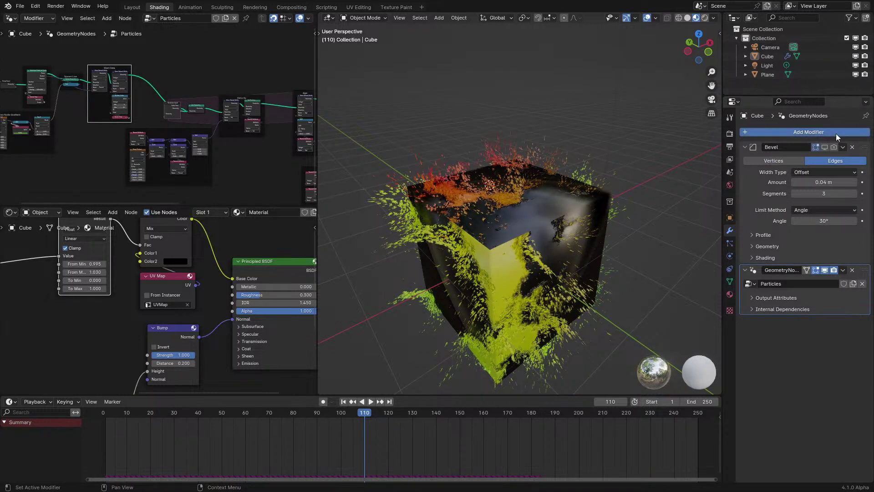
pyautogui.click(835, 132)
pyautogui.click(807, 123)
pyautogui.write('bevel')
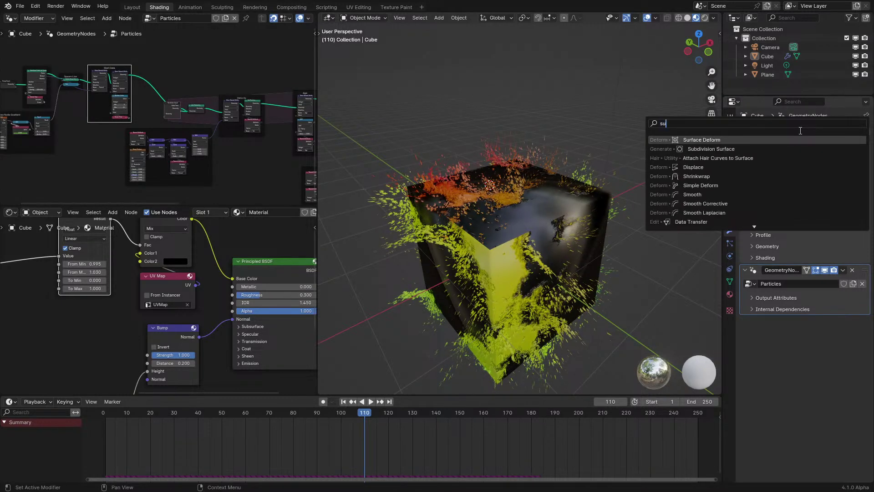
pyautogui.press('Return')
# Step: Inspect the Distribute Points on Faces node's distribution method and shift the node slightly up, away from the Scene Time node
pyautogui.moveTo(32, 64); pyautogui.dragTo(190, 139, button='middle')
pyautogui.scroll(12, 121, 72)
pyautogui.scroll(2, 160, 115)
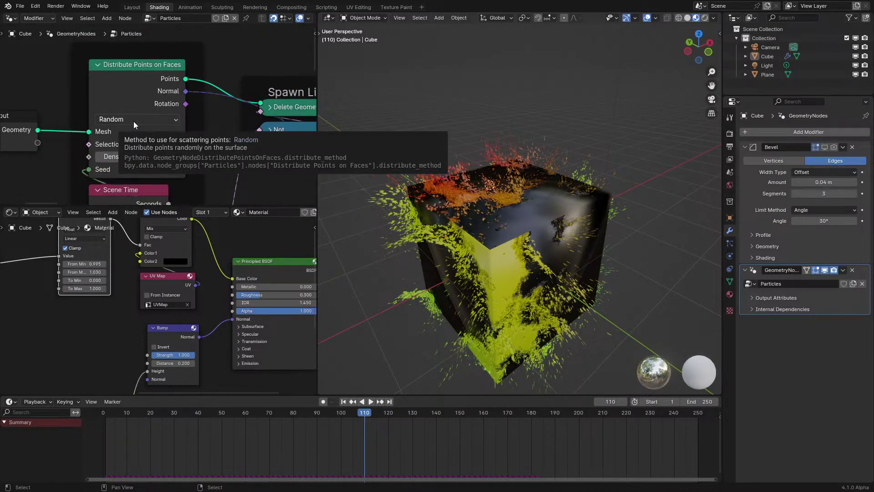
pyautogui.click(134, 119)
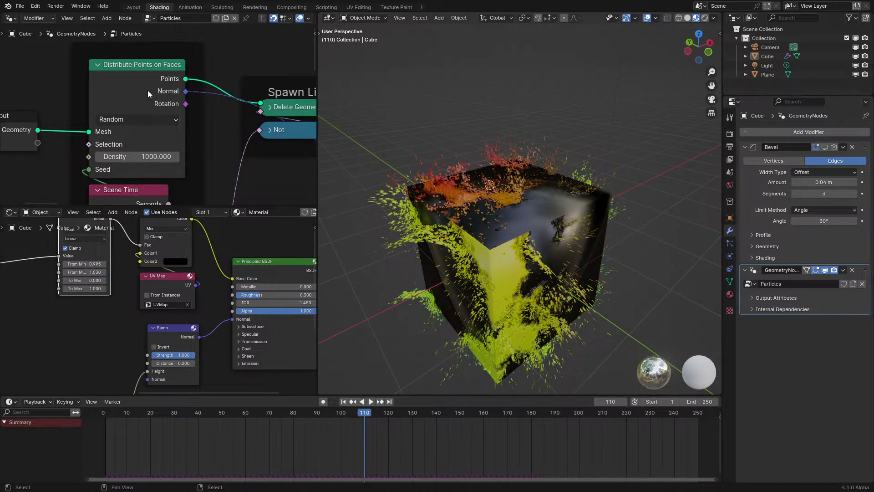
pyautogui.moveTo(134, 110); pyautogui.dragTo(128, 104)
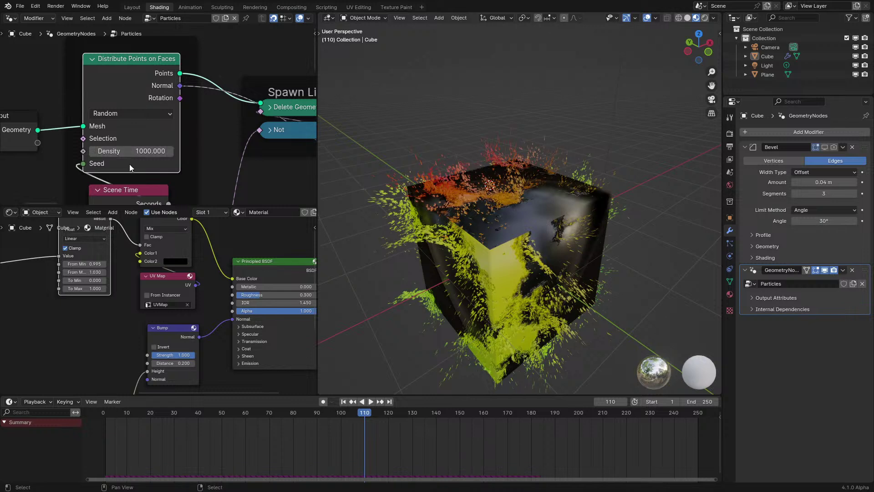
pyautogui.moveTo(130, 164); pyautogui.dragTo(143, 114, button='middle')
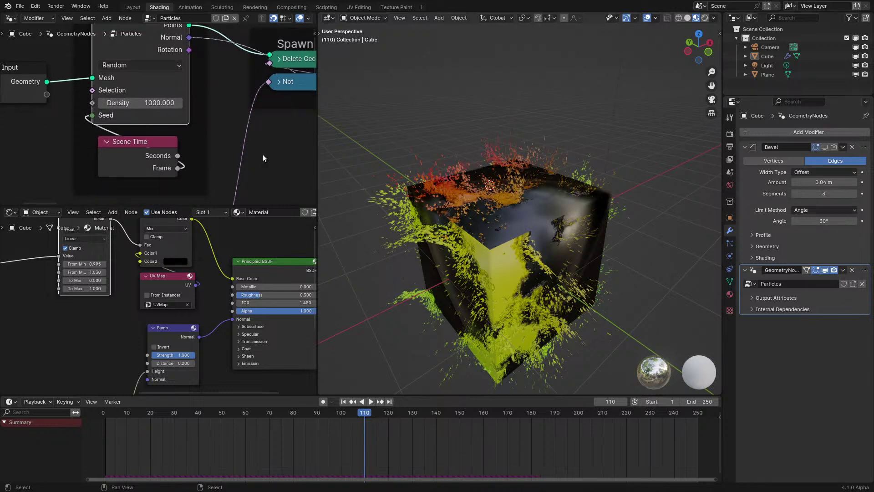
# Step: Add a Subdivision Surface modifier, place it before the Particles geometry nodes modifier, and set its viewport level to 2
pyautogui.click(804, 133)
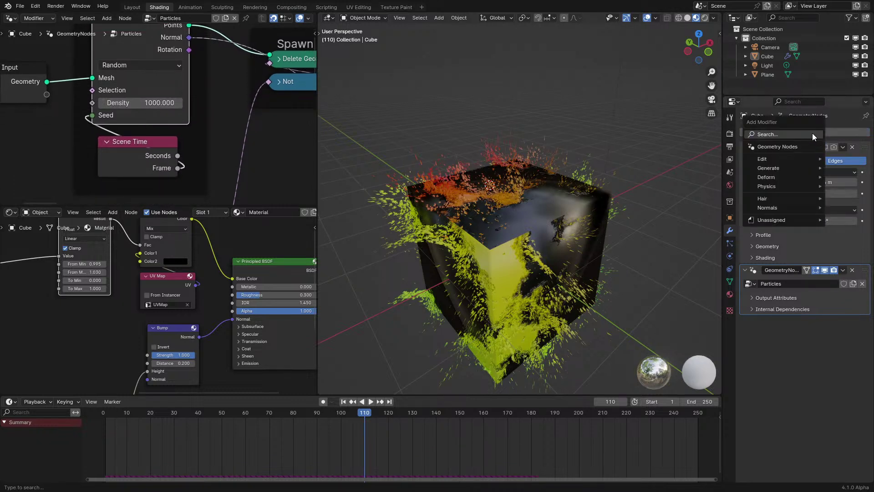
pyautogui.click(811, 133)
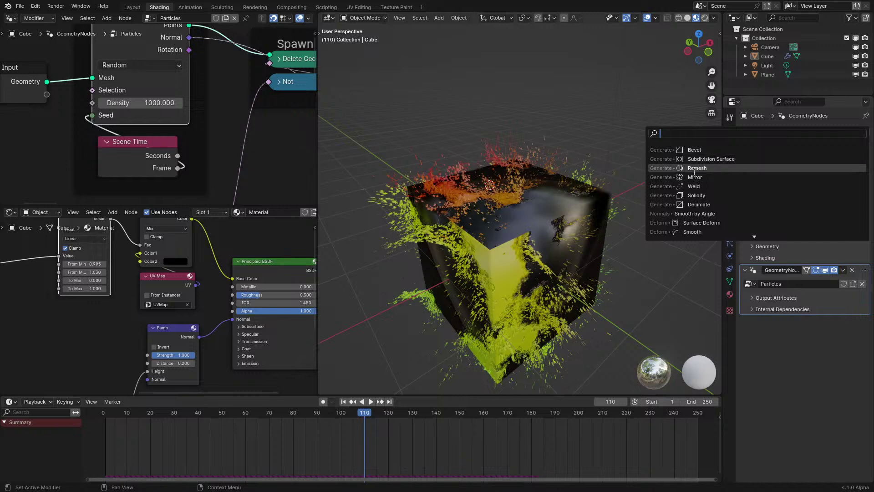
pyautogui.click(710, 159)
pyautogui.moveTo(865, 322); pyautogui.dragTo(865, 237)
pyautogui.moveTo(823, 294); pyautogui.dragTo(824, 305)
pyautogui.write('2')
pyautogui.press('Return')
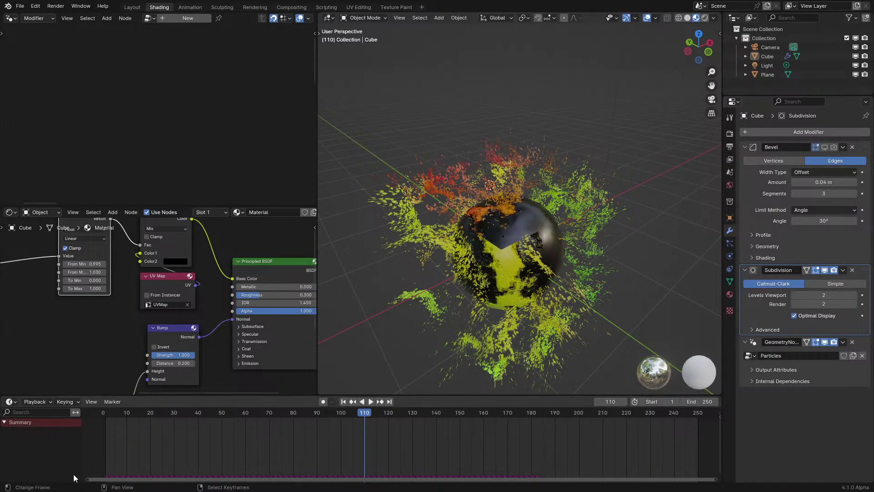
# Step: Replay the animation on the subdivided shape from the first frame and pause at frame 40 to examine its surface
pyautogui.hotkey('shift', 'Left')
pyautogui.press('space')
pyautogui.scroll(1, 476, 263)
pyautogui.press('space')
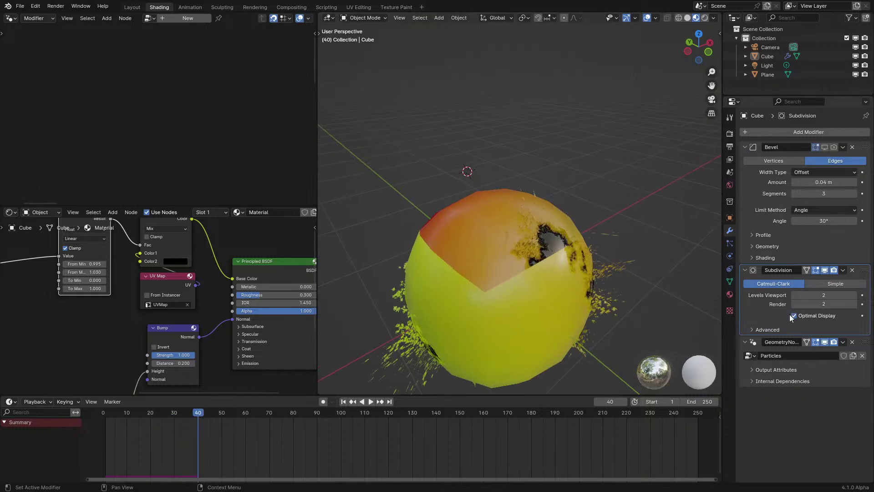
# Step: Set the Subdivision modifier's viewport and render levels to 3 and replay the animation from the start, pausing at frame 84
pyautogui.moveTo(832, 295); pyautogui.dragTo(832, 303)
pyautogui.write('3')
pyautogui.press('Return')
pyautogui.hotkey('shift', 'Left')
pyautogui.press('space')
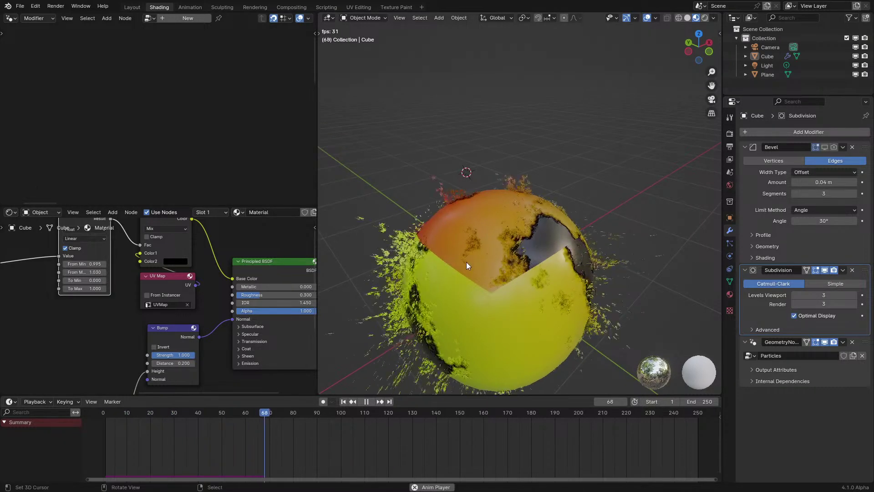
pyautogui.press('space')
# Step: Try sliding the black stop of the Color Ramp feeding the Bump node, and replay the sphere's burnt edges up close to frame 22
pyautogui.scroll(-1, 153, 303)
pyautogui.scroll(-3, 153, 302)
pyautogui.moveTo(91, 368); pyautogui.dragTo(157, 312, button='middle')
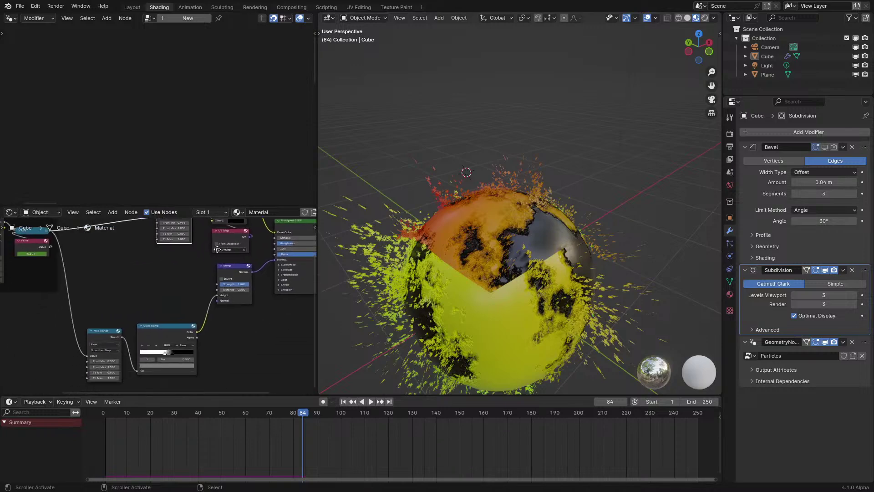
pyautogui.scroll(7, 158, 313)
pyautogui.moveTo(192, 372); pyautogui.dragTo(197, 372)
pyautogui.press('space')
pyautogui.scroll(3, 446, 293)
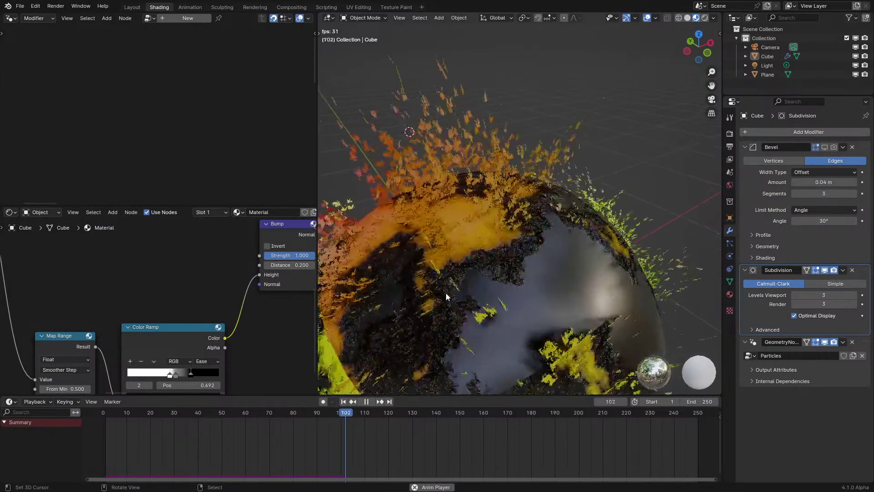
pyautogui.click(109, 448)
pyautogui.press('space')
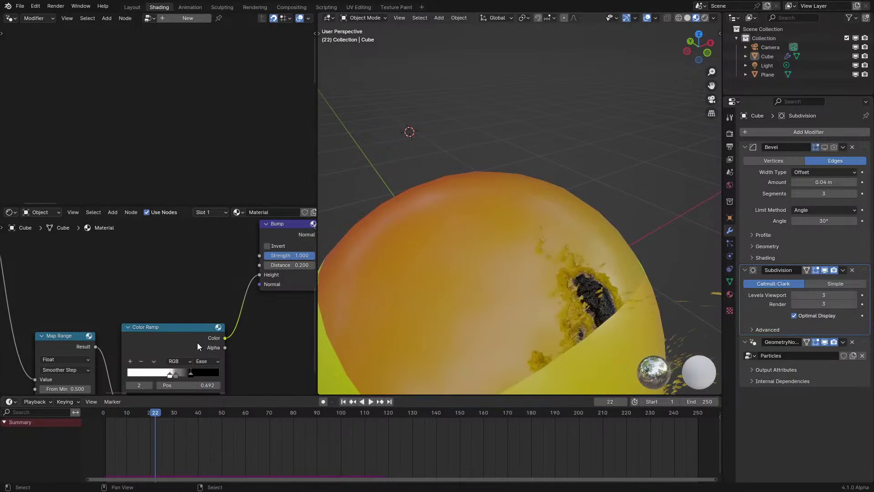
# Step: Darken the grey of the Color Ramp's middle stop at position 0.530 and play the animation up to frame 100
pyautogui.click(175, 374)
pyautogui.moveTo(175, 375); pyautogui.dragTo(170, 354, button='middle')
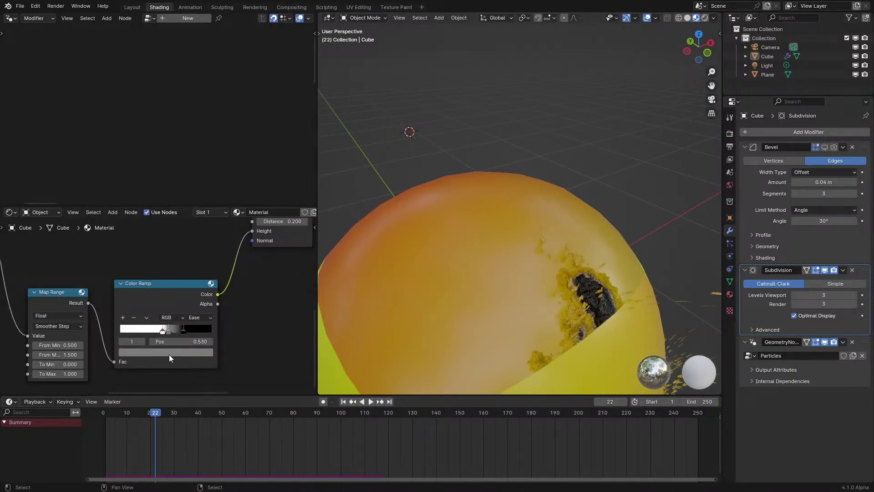
pyautogui.click(168, 354)
pyautogui.press('space')
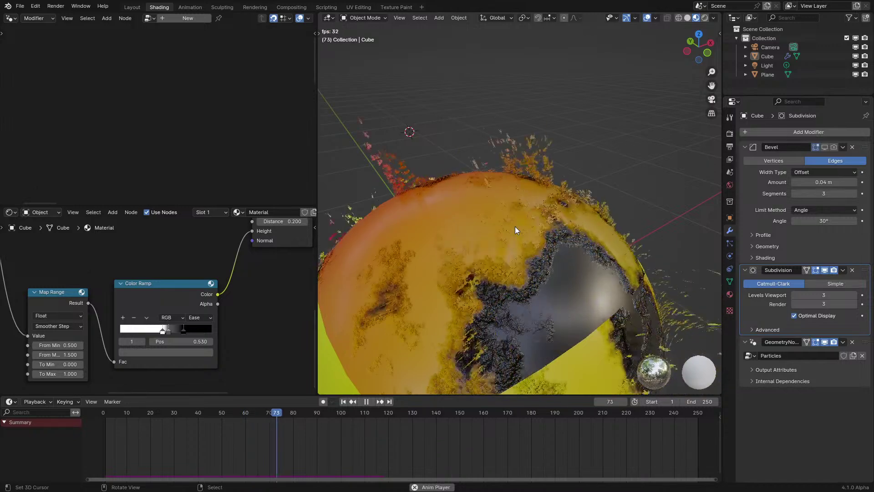
pyautogui.press('space')
# Step: Set the black stop of the Color Ramp feeding the Bump node to position 0.692 and replay the animation from the start
pyautogui.scroll(1, 192, 326)
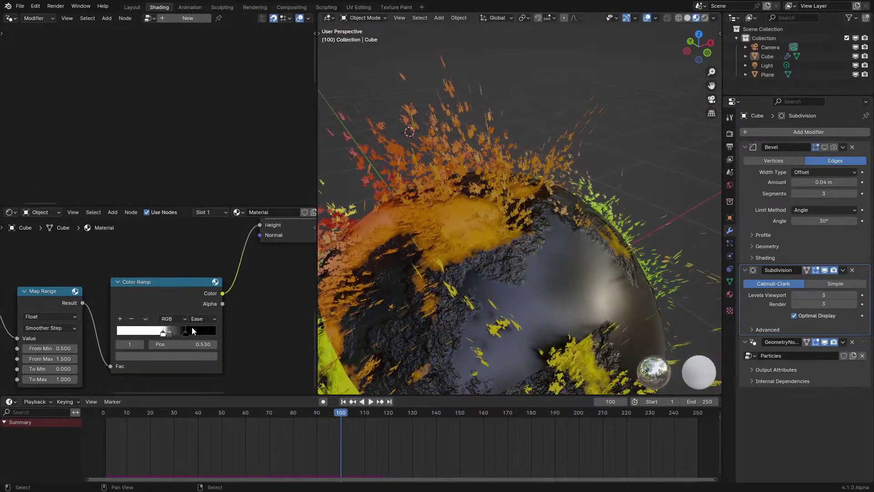
pyautogui.moveTo(192, 331)
pyautogui.mouseDown()
pyautogui.moveTo(217, 324)
pyautogui.moveTo(197, 331)
pyautogui.mouseUp()
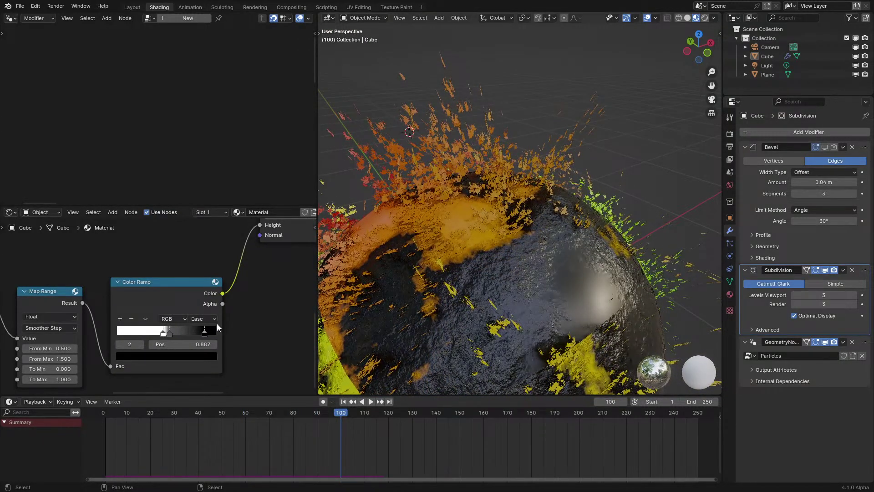
pyautogui.press('space')
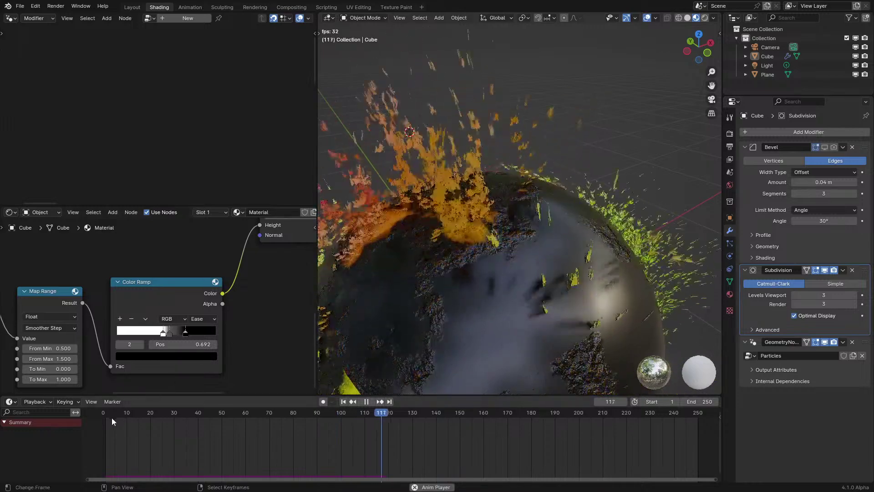
pyautogui.click(111, 417)
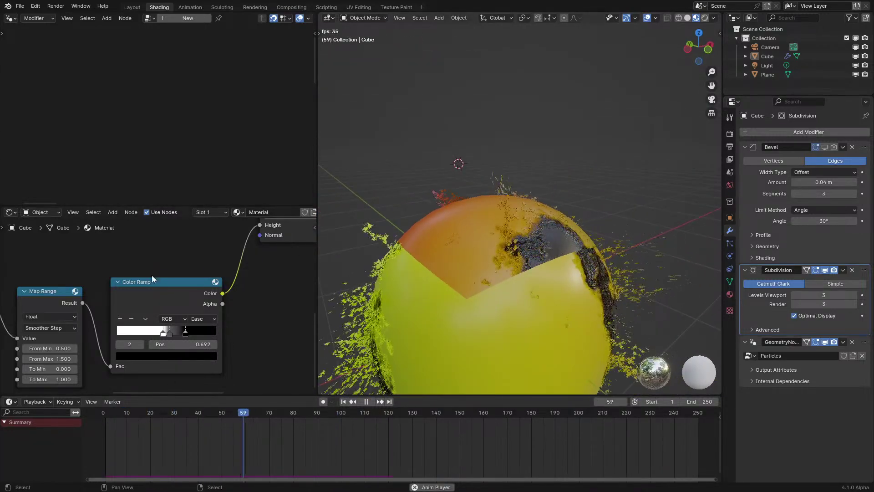
# Step: Set the Bump node's Distance to 0.100 and replay the animation from the start
pyautogui.moveTo(233, 246); pyautogui.dragTo(160, 299, button='middle')
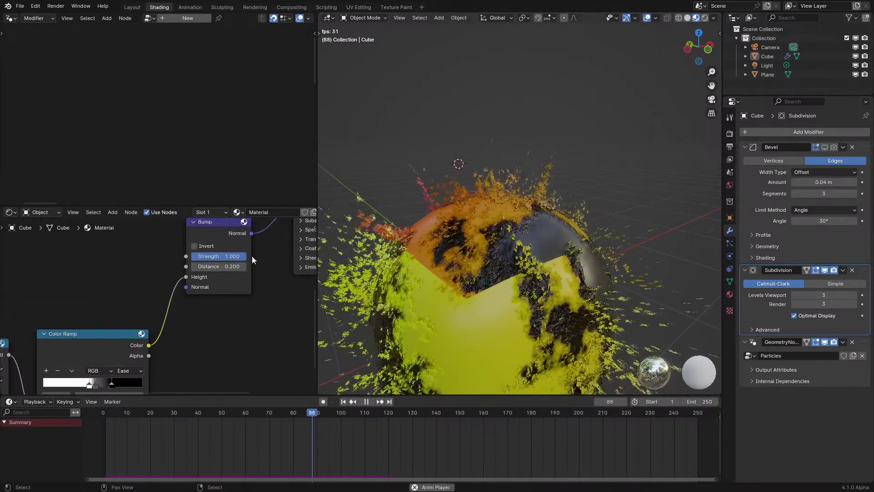
pyautogui.click(194, 266)
pyautogui.click(90, 438)
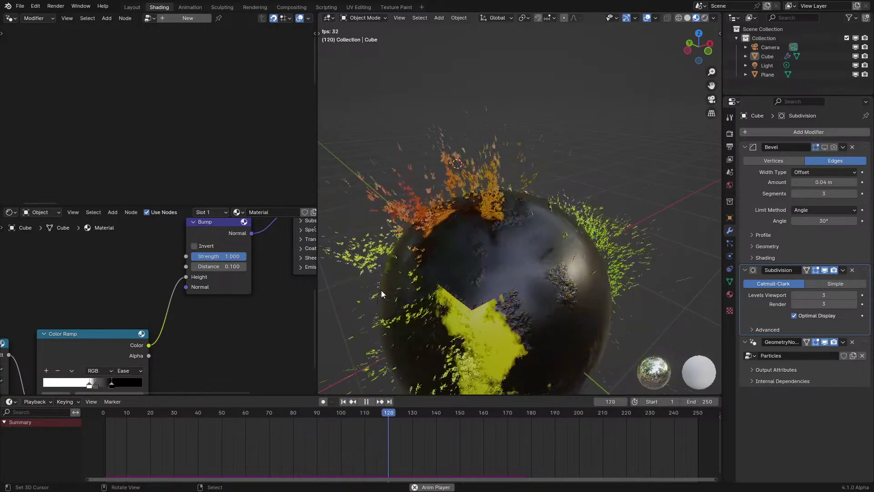
pyautogui.click(120, 421)
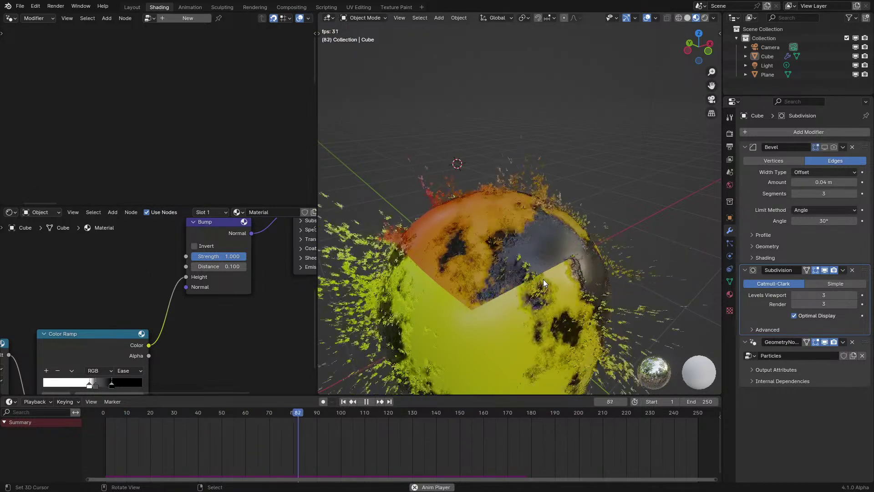
# Step: Examine the bump on the burnt edges up close, replaying from the start and pausing at frame 91
pyautogui.press('space')
pyautogui.moveTo(542, 279); pyautogui.dragTo(516, 260, button='middle')
pyautogui.scroll(4, 526, 265)
pyautogui.press('space')
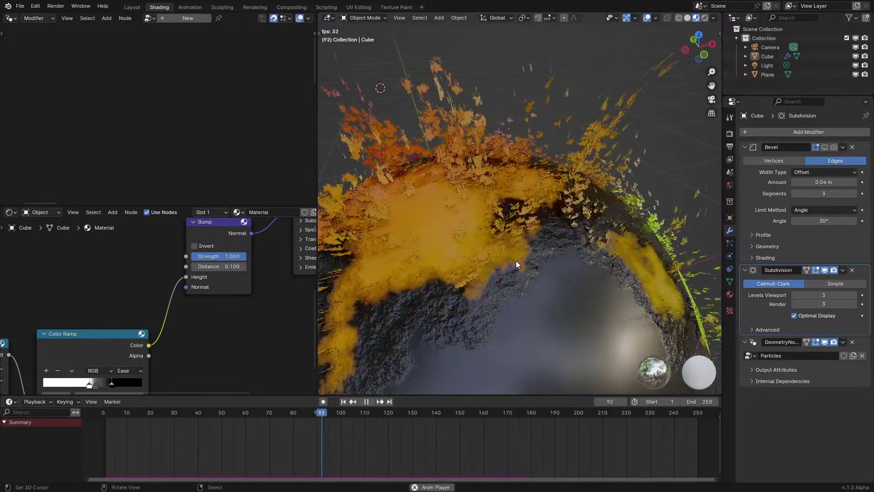
pyautogui.click(106, 464)
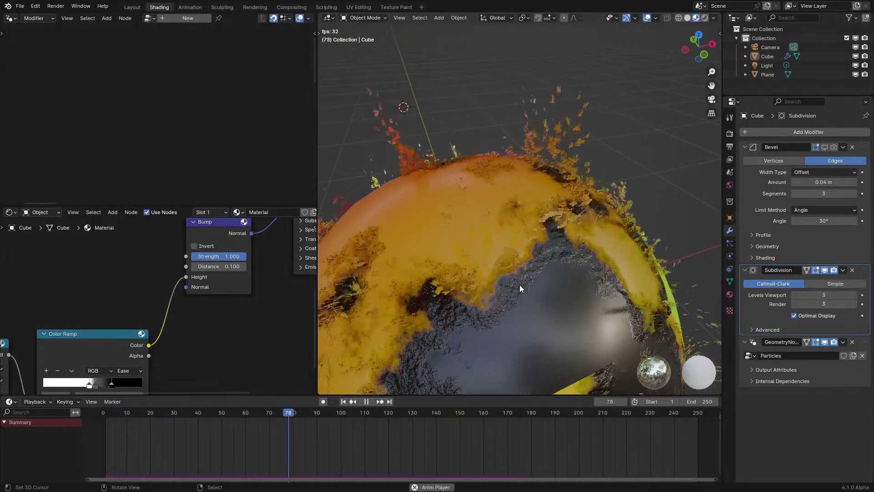
pyautogui.press('space')
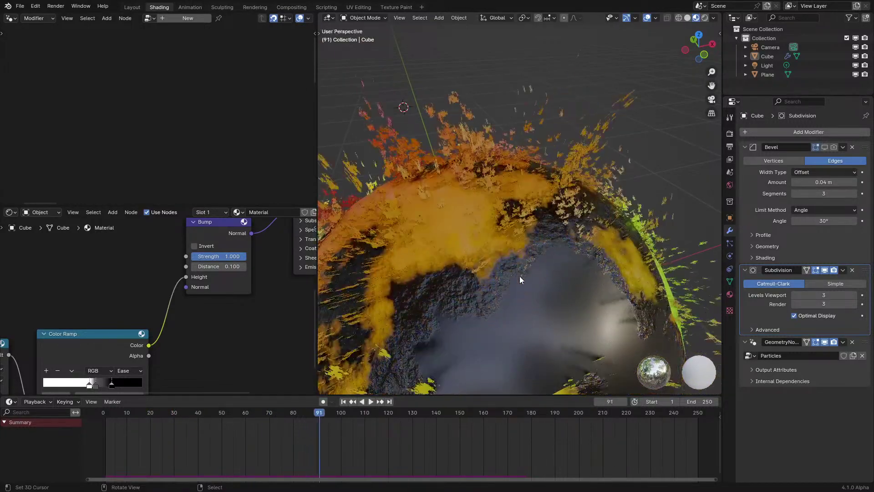
pyautogui.scroll(3, 519, 276)
pyautogui.moveTo(519, 276); pyautogui.dragTo(529, 263, button='middle')
# Step: Move the Color Ramp's grey middle stop to position 0.552 and replay the animation from the start
pyautogui.moveTo(118, 329); pyautogui.dragTo(181, 258, button='middle')
pyautogui.scroll(3, 150, 311)
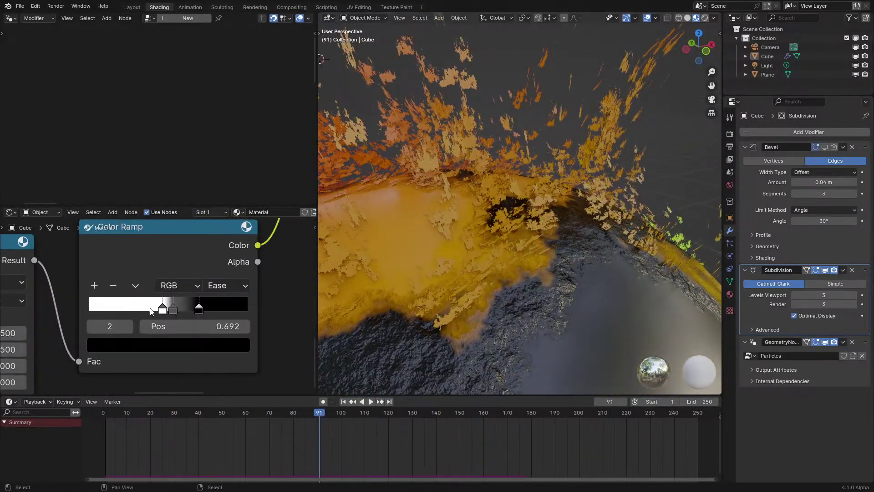
pyautogui.moveTo(179, 309); pyautogui.dragTo(182, 309)
pyautogui.scroll(-4, 570, 267)
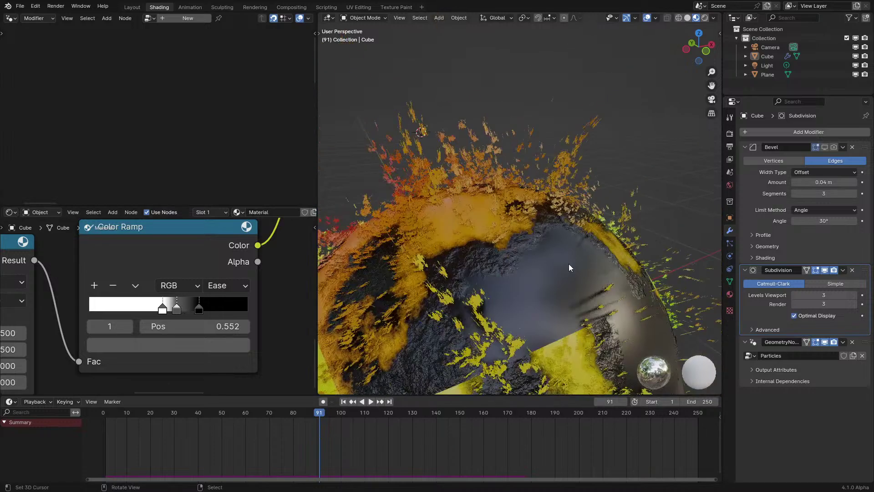
pyautogui.press('space')
pyautogui.click(106, 442)
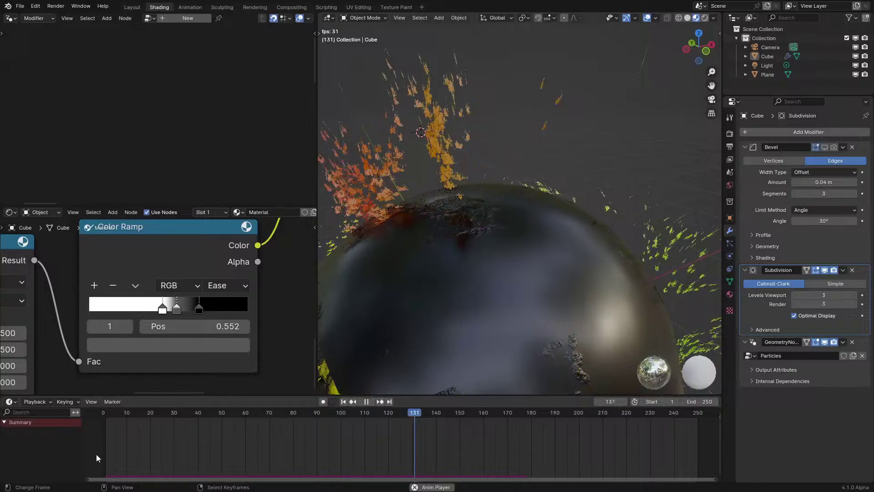
pyautogui.click(100, 454)
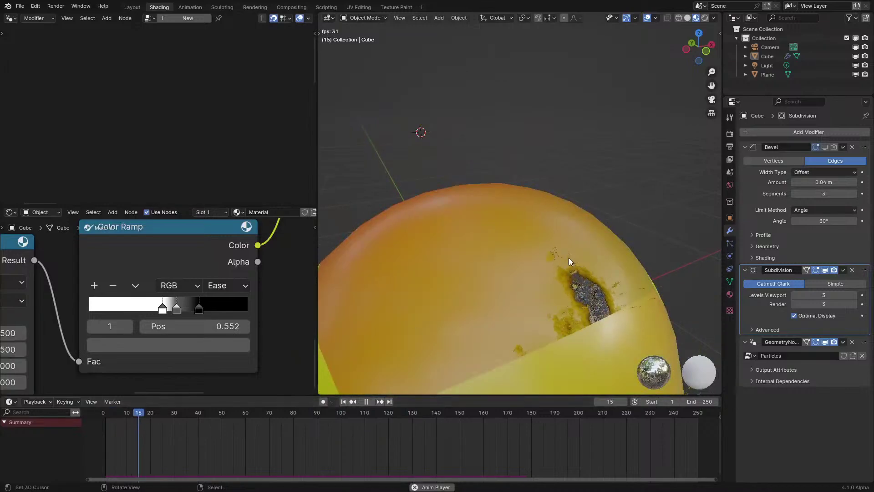
# Step: Watch the sphere disintegrate from several angles, restarting the playback and pausing at frame 87
pyautogui.moveTo(562, 270); pyautogui.dragTo(569, 269, button='middle')
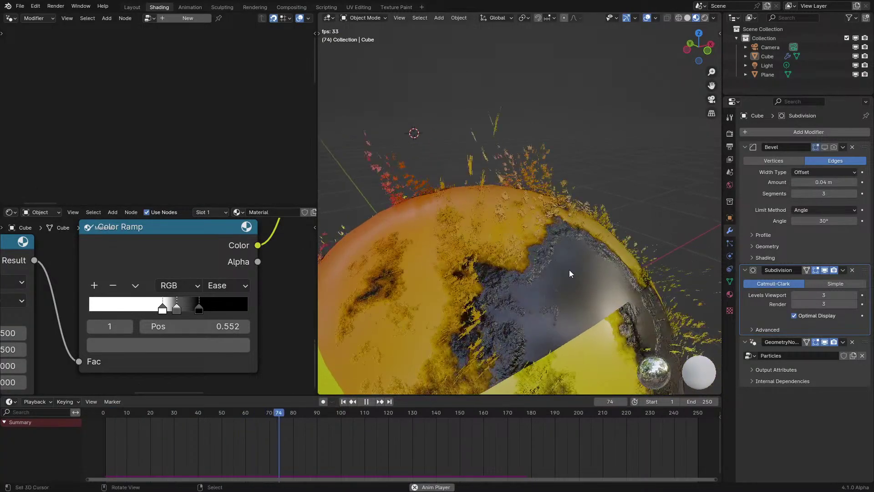
pyautogui.scroll(-1, 569, 270)
pyautogui.keyDown('shift'); pyautogui.moveTo(510, 308); pyautogui.dragTo(491, 319, button='middle'); pyautogui.keyUp('shift')
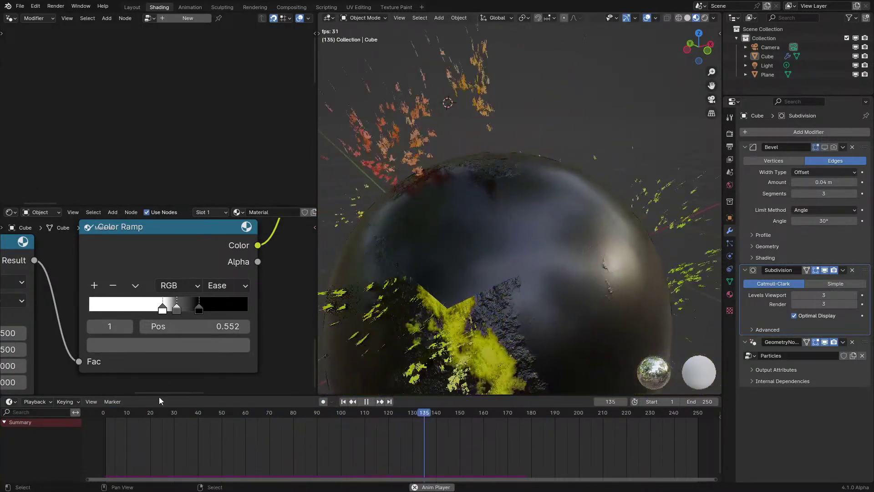
pyautogui.click(96, 443)
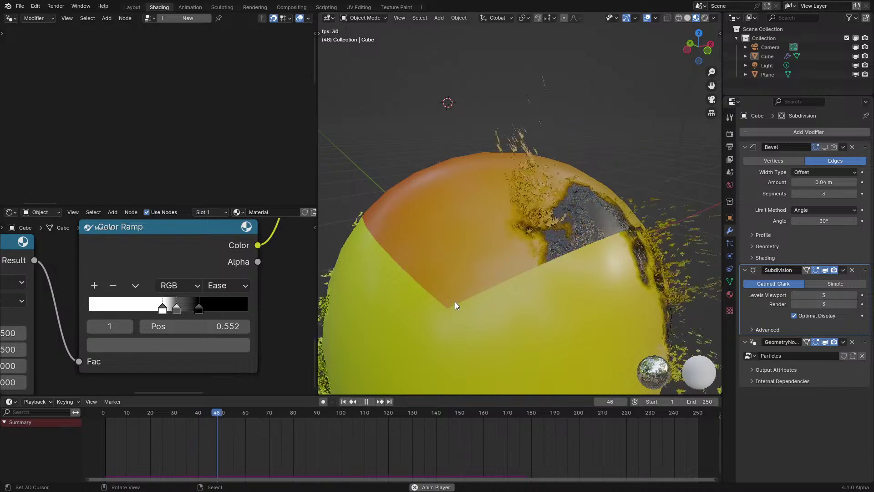
pyautogui.press('space')
pyautogui.moveTo(539, 251); pyautogui.dragTo(525, 275, button='middle')
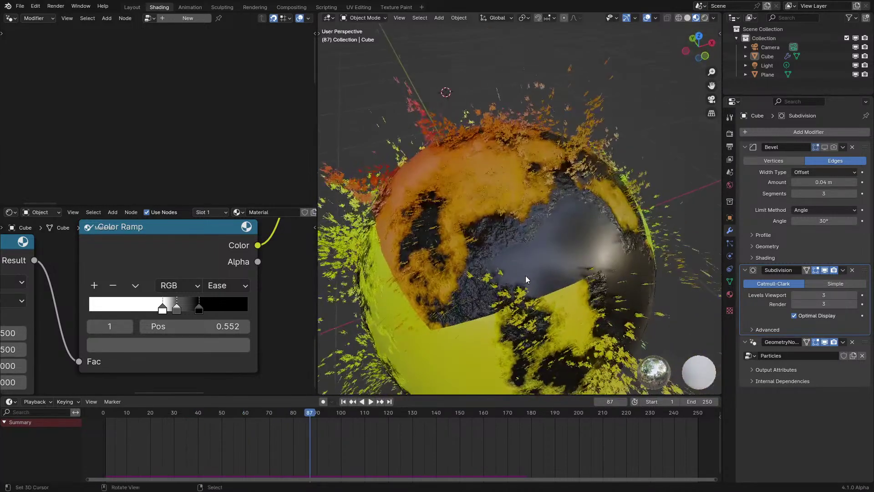
# Step: Replay the whole disintegration from farther away, widen the timeline range, and pause a fresh run at frame 85
pyautogui.press('space')
pyautogui.click(119, 458)
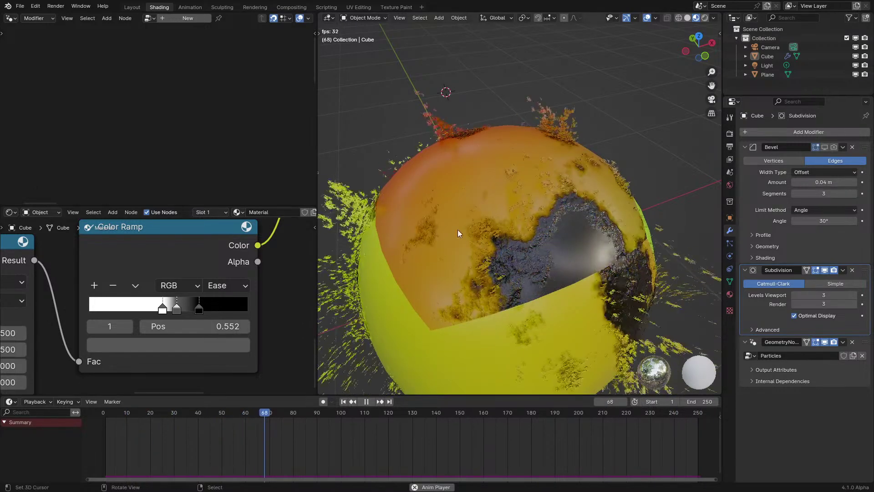
pyautogui.moveTo(458, 229); pyautogui.dragTo(473, 221, button='middle')
pyautogui.scroll(-2, 474, 220)
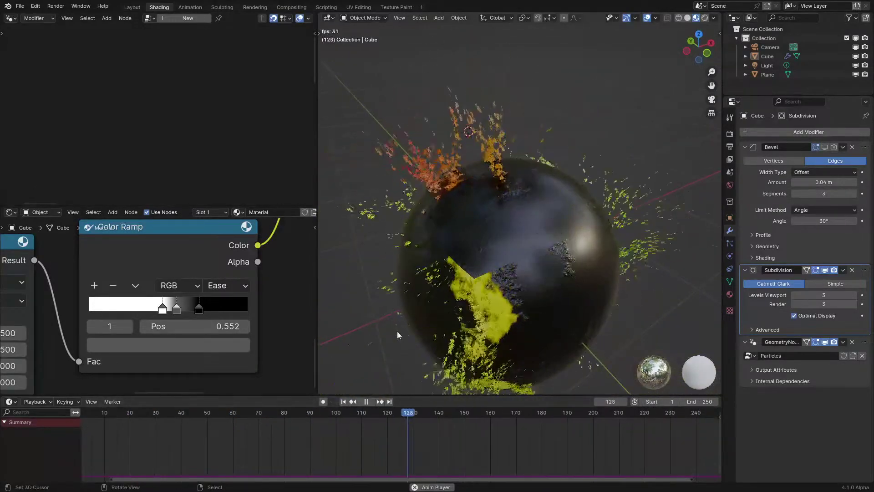
pyautogui.scroll(-3, 131, 437)
pyautogui.hotkey('shift', 'Left')
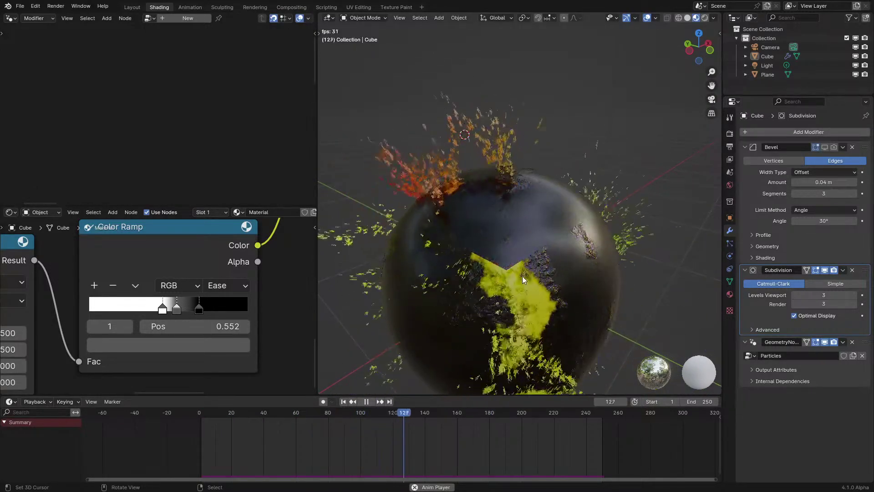
pyautogui.click(212, 433)
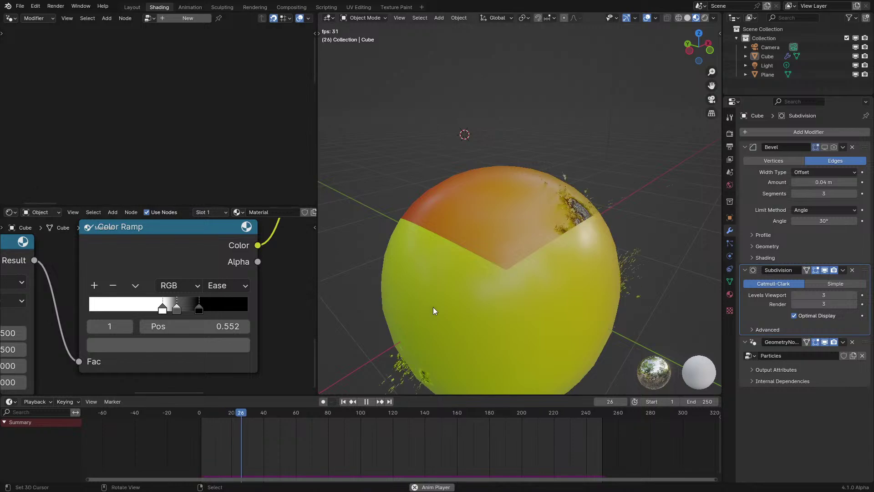
pyautogui.press('space')
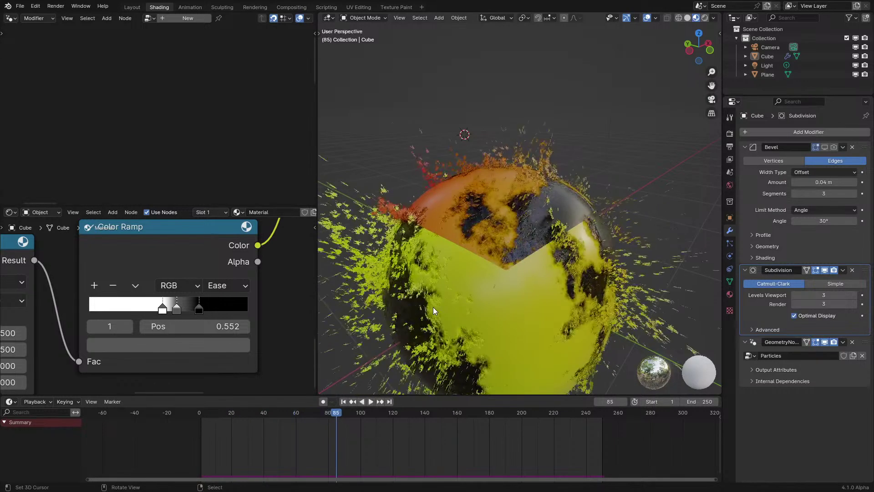
# Step: Play on to frame 107, restart the animation from the beginning, and pause it at frame 112
pyautogui.press('space')
pyautogui.press('space')
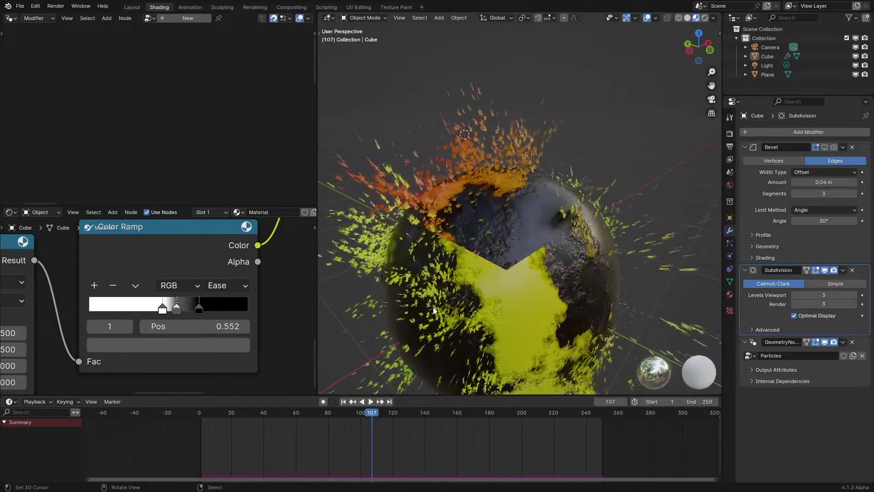
pyautogui.click(183, 434)
pyautogui.press('space')
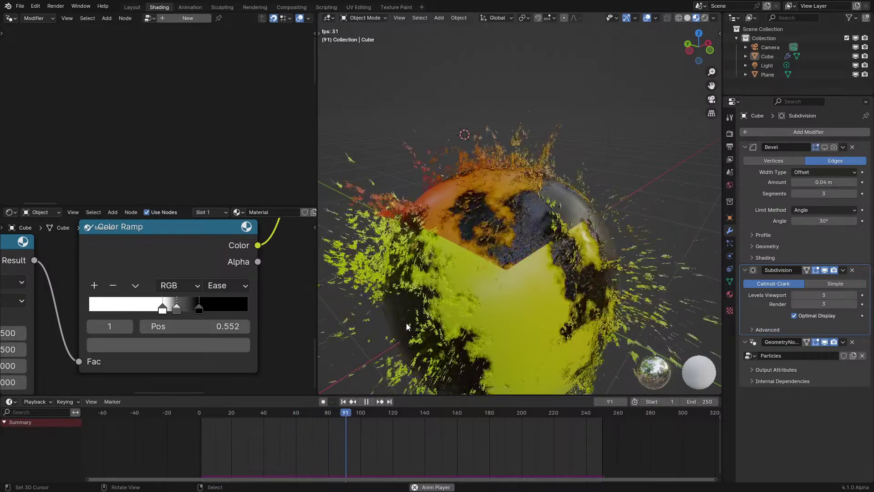
pyautogui.press('space')
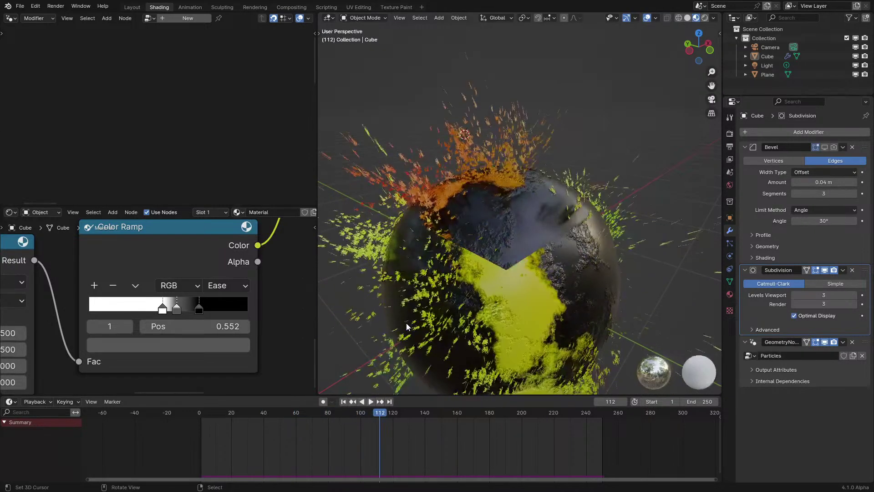
# Step: Make the GeometryNodes modifier active and bring the Geo Node Gradient and Material Gradient frames into view for comparison
pyautogui.click(754, 343)
pyautogui.scroll(-7, 135, 111)
pyautogui.moveTo(123, 136); pyautogui.dragTo(234, 56, button='middle')
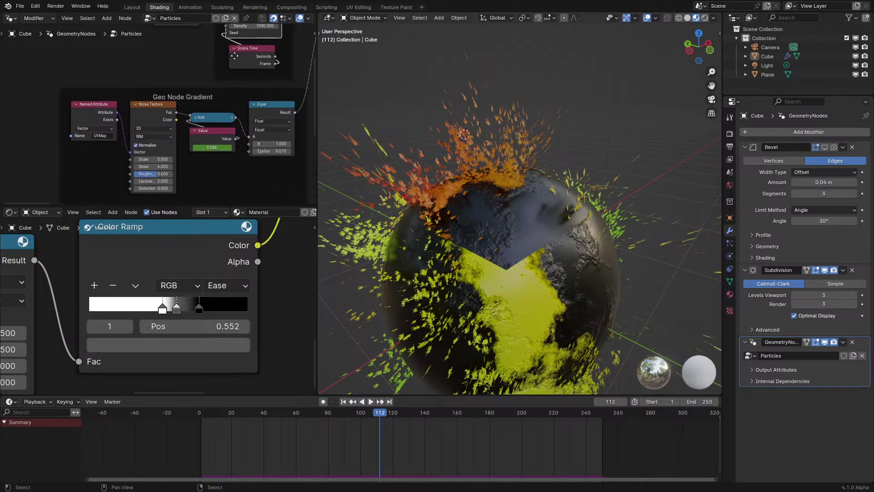
pyautogui.scroll(-2, 124, 275)
pyautogui.scroll(-5, 97, 331)
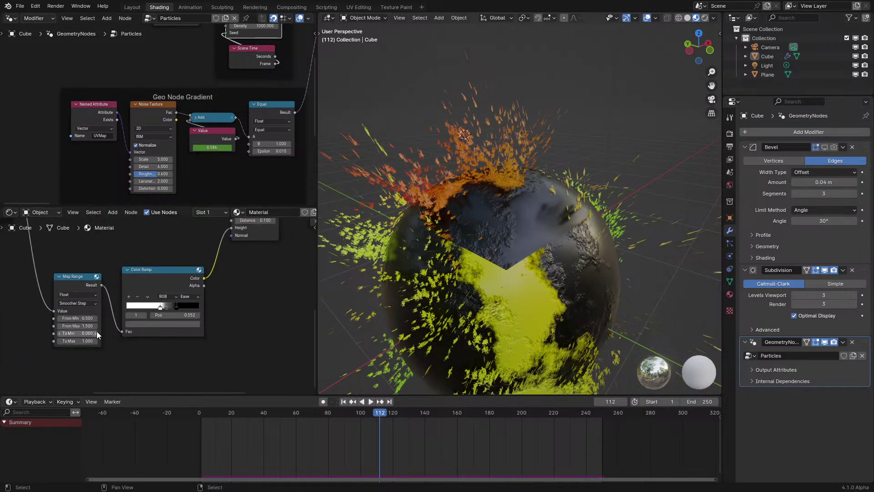
pyautogui.moveTo(96, 332); pyautogui.dragTo(329, 307, button='middle')
pyautogui.scroll(1, 222, 283)
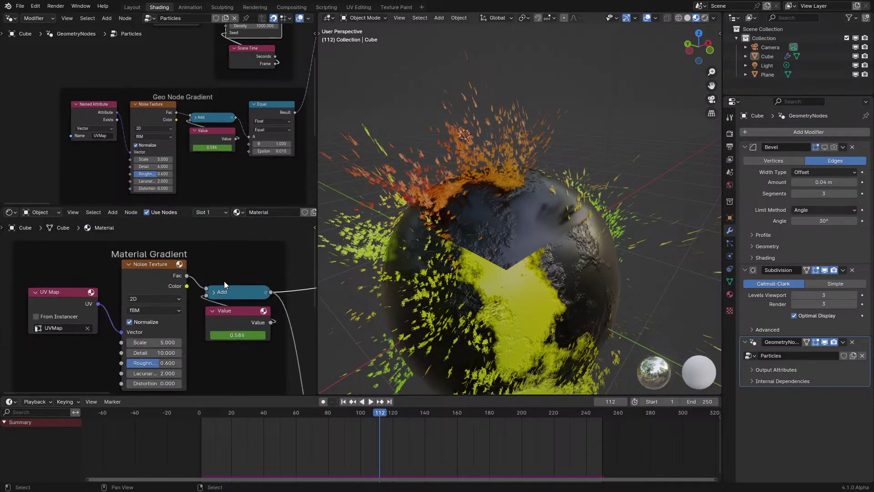
pyautogui.scroll(2, 224, 280)
pyautogui.moveTo(200, 170); pyautogui.dragTo(188, 150, button='middle')
# Step: Replay the animation from the first frame to frame 111 beside both gradient setups, and briefly play it again from frame 0
pyautogui.hotkey('shift', 'Left')
pyautogui.press('space')
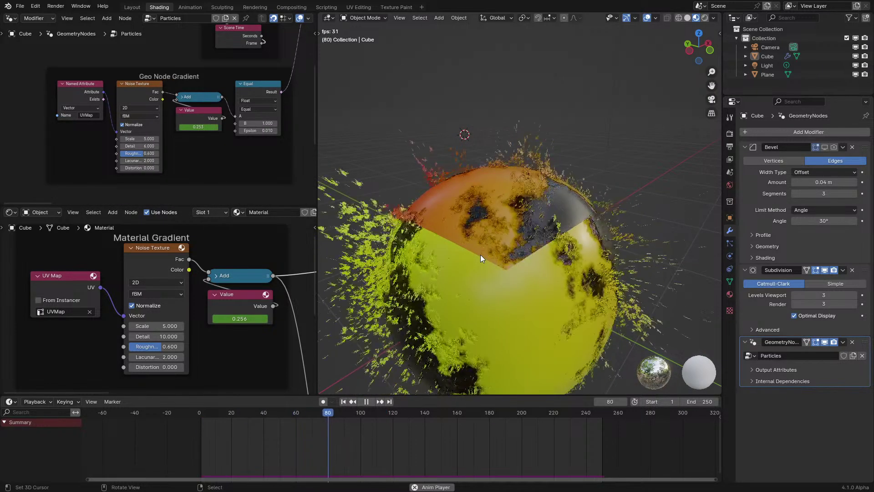
pyautogui.press('space')
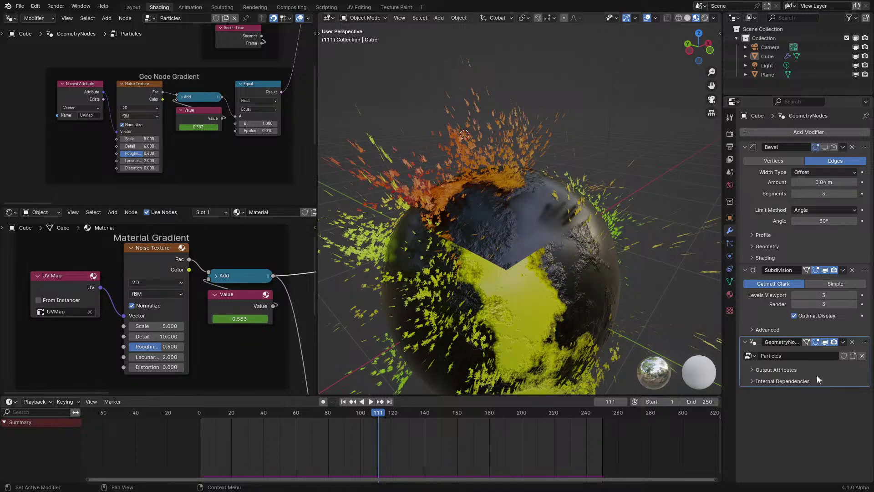
pyautogui.click(142, 461)
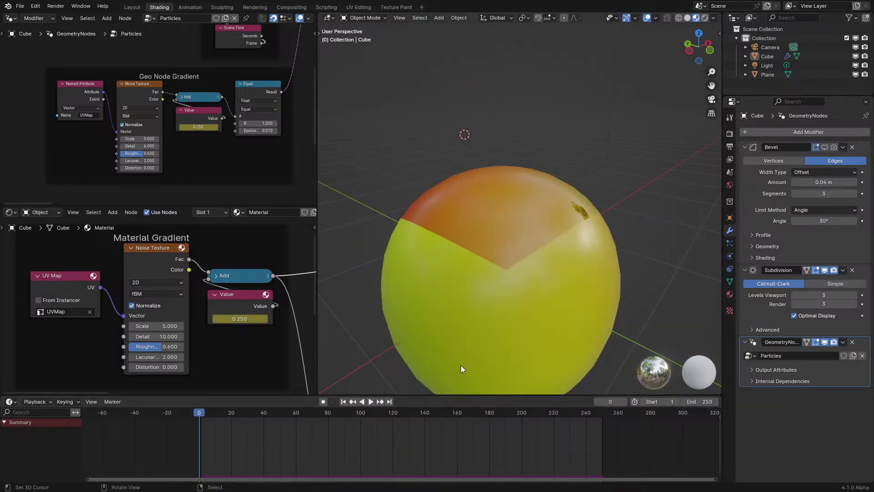
pyautogui.press('space')
pyautogui.press('space')
# Step: Maximize the Particles node editor and review the Geo Node Gradient, Distribute Points on Faces, Spawn Line and Start Data nodes
pyautogui.hotkey('ctrl', 'space')
pyautogui.scroll(-2, 452, 128)
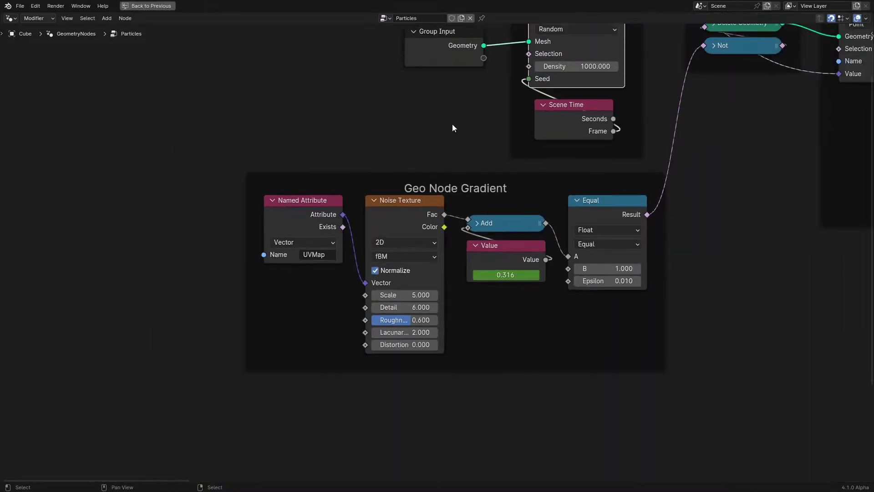
pyautogui.moveTo(452, 127); pyautogui.dragTo(350, 298, button='middle')
pyautogui.scroll(-3, 351, 298)
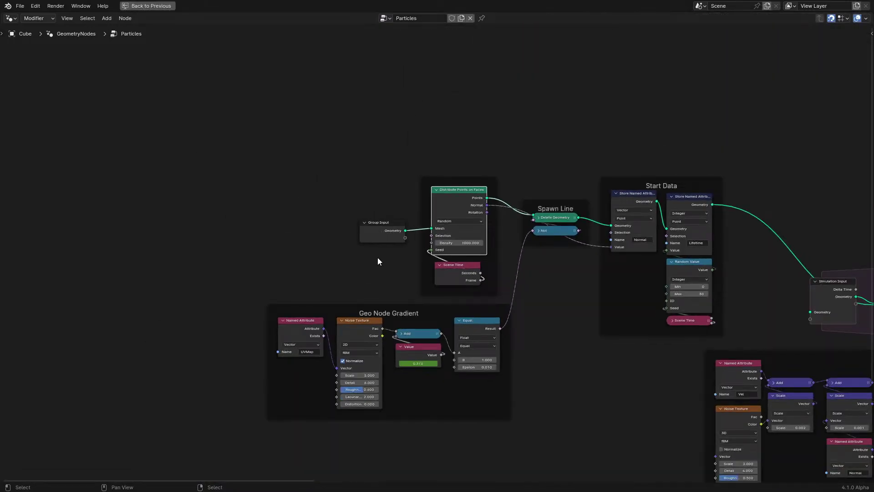
pyautogui.scroll(2, 378, 258)
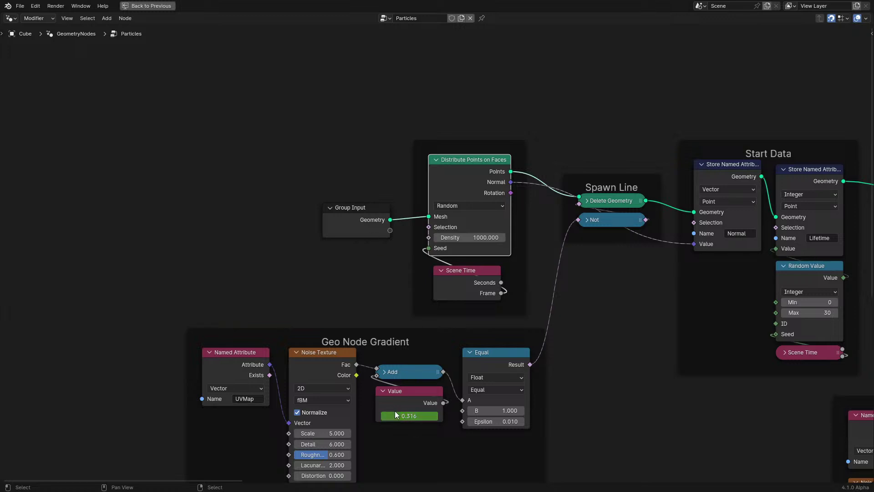
pyautogui.moveTo(395, 410); pyautogui.dragTo(453, 379, button='middle')
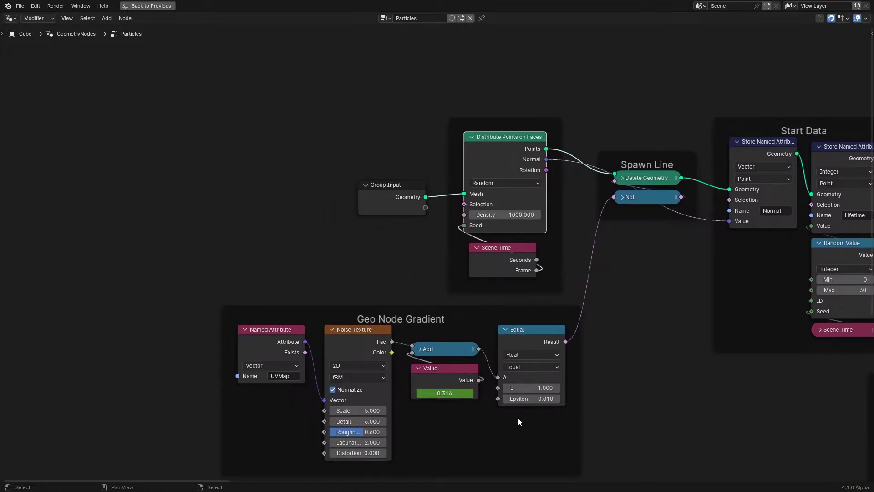
# Step: Restore the split workspace layout and frame the Geo Node Gradient and Material Gradient setups for side-by-side comparison
pyautogui.moveTo(518, 418); pyautogui.dragTo(562, 378, button='middle')
pyautogui.hotkey('ctrl', 'space')
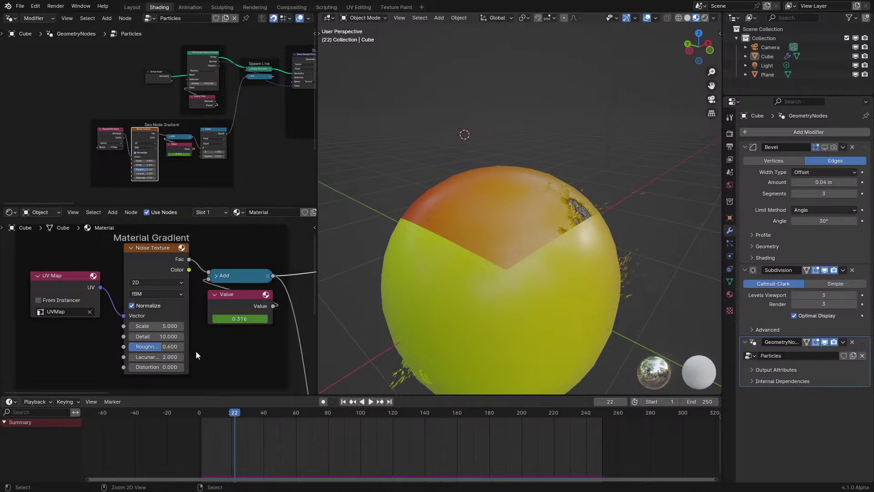
pyautogui.scroll(-2, 187, 338)
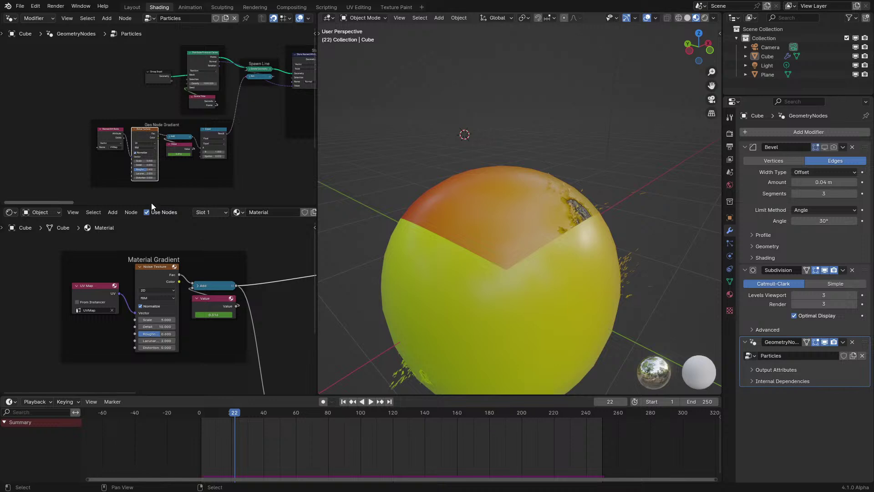
pyautogui.scroll(2, 151, 203)
pyautogui.moveTo(162, 200); pyautogui.dragTo(164, 155, button='middle')
pyautogui.moveTo(78, 188); pyautogui.dragTo(263, 101)
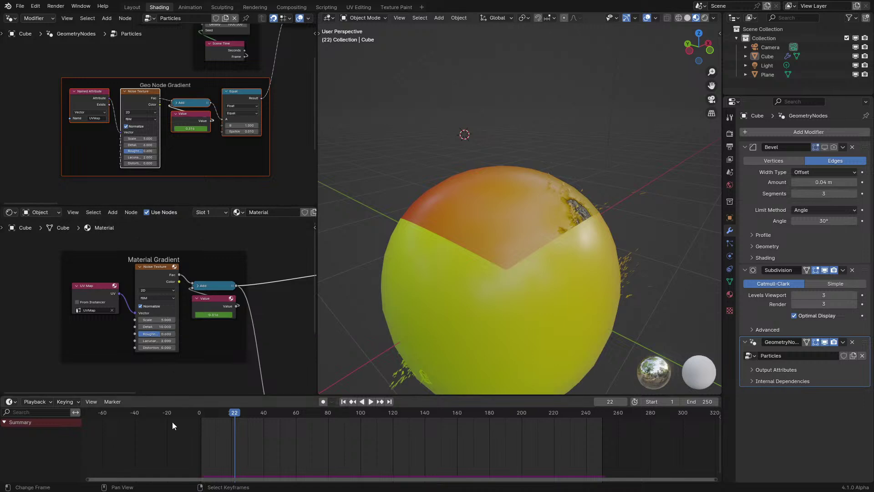
# Step: Replay the animation from the start, pause at frame 31, select the Geo Node Gradient frame, and replay it to frame 74
pyautogui.hotkey('shift', 'Left')
pyautogui.press('space')
pyautogui.press('space')
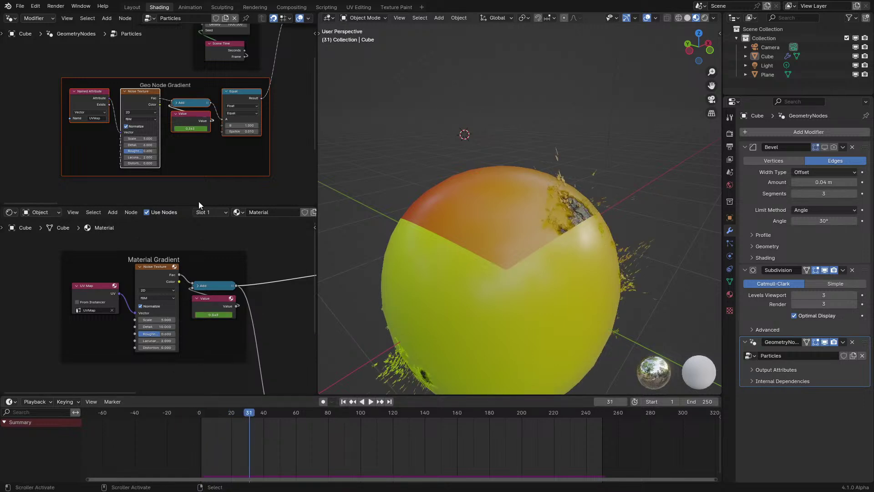
pyautogui.scroll(1, 94, 79)
pyautogui.click(111, 73)
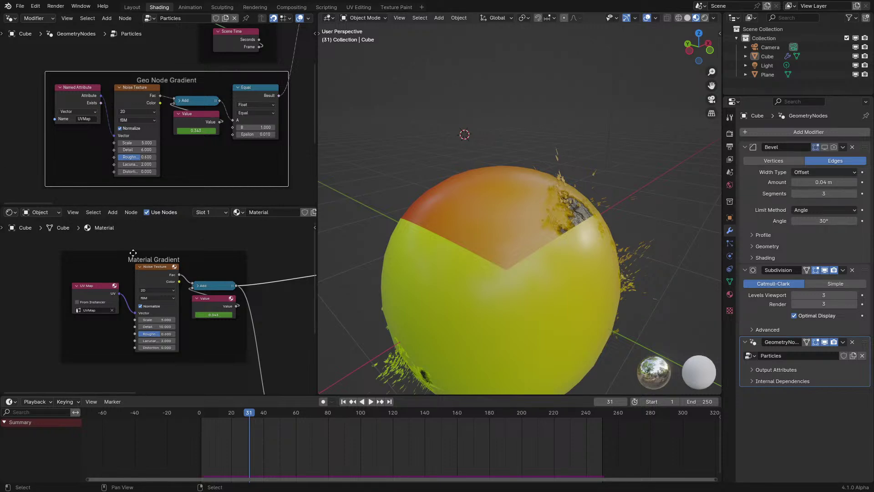
pyautogui.press('space')
pyautogui.click(201, 450)
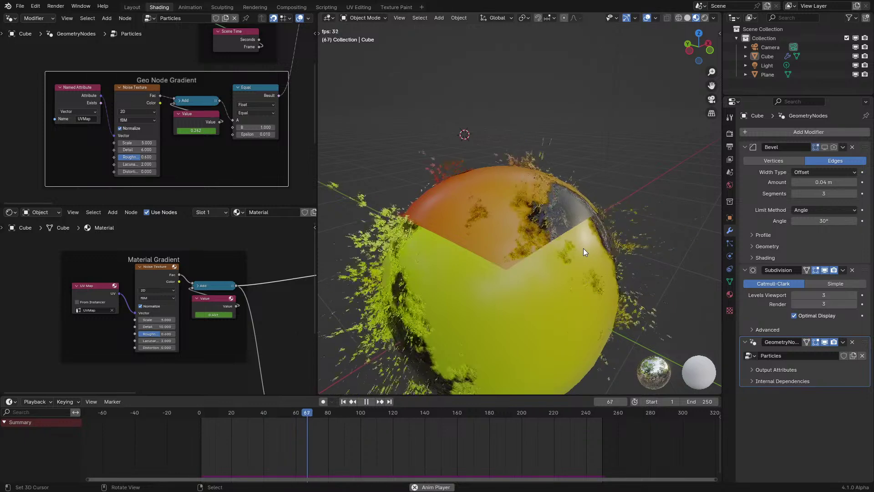
pyautogui.press('space')
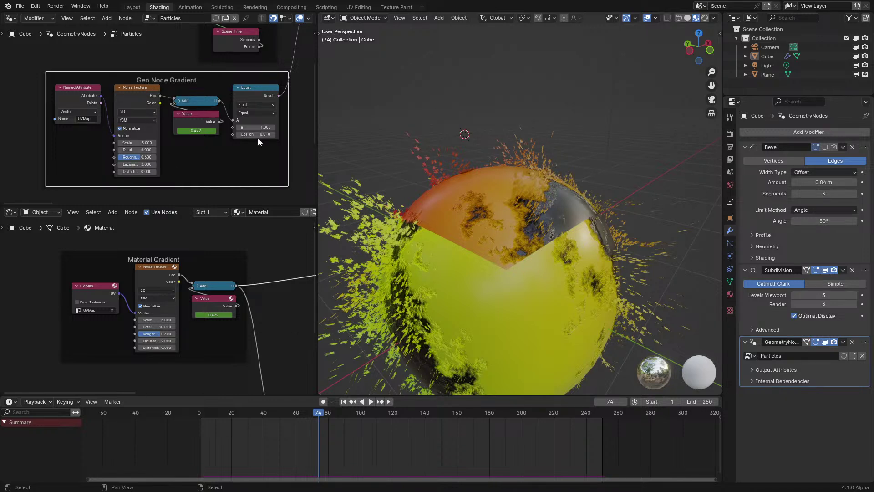
# Step: Nudge the Material Gradient's Noise Texture node slightly left and replay the animation while inspecting the burnt surface up close
pyautogui.moveTo(151, 281); pyautogui.dragTo(151, 274)
pyautogui.click(174, 460)
pyautogui.moveTo(434, 286); pyautogui.dragTo(408, 295, button='middle')
pyautogui.scroll(2, 432, 299)
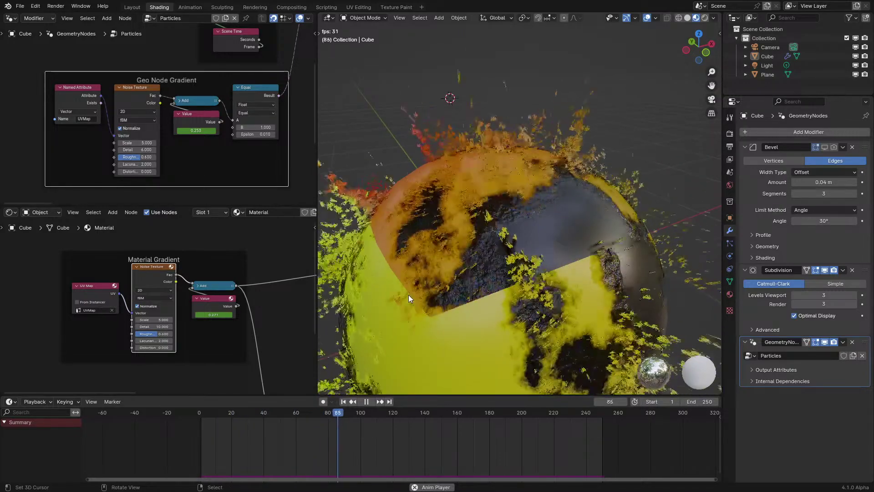
pyautogui.scroll(-1, 408, 296)
pyautogui.click(199, 423)
pyautogui.scroll(-1, 196, 316)
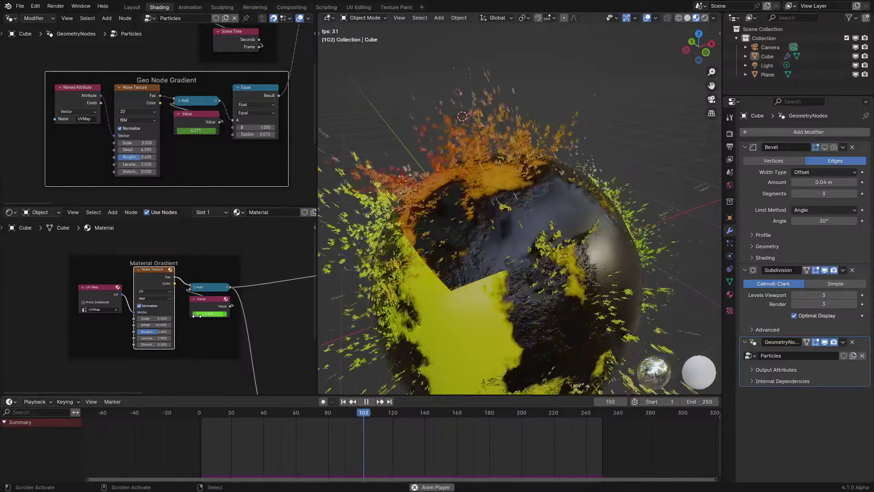
# Step: Select the Material Gradient frame, pause playback at frame 221, and replay the animation from the beginning
pyautogui.moveTo(220, 313); pyautogui.dragTo(157, 312, button='middle')
pyautogui.scroll(-1, 180, 292)
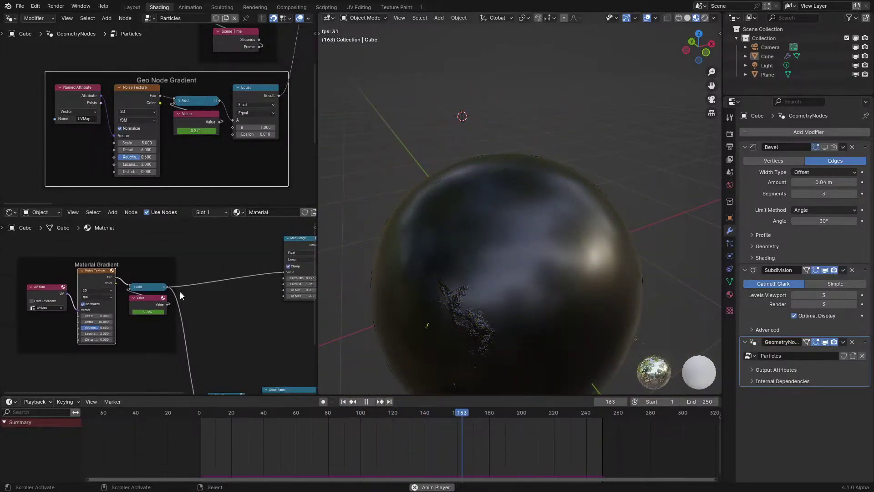
pyautogui.click(170, 263)
pyautogui.scroll(2, 180, 268)
pyautogui.press('space')
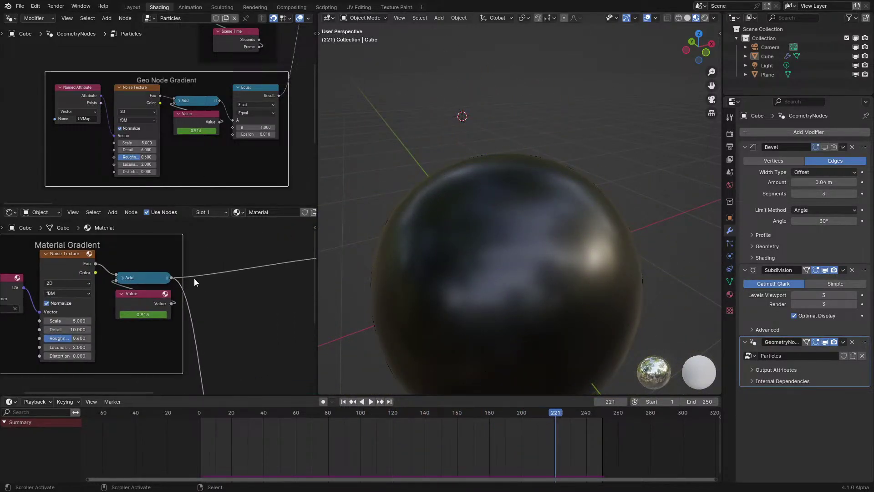
pyautogui.press('space')
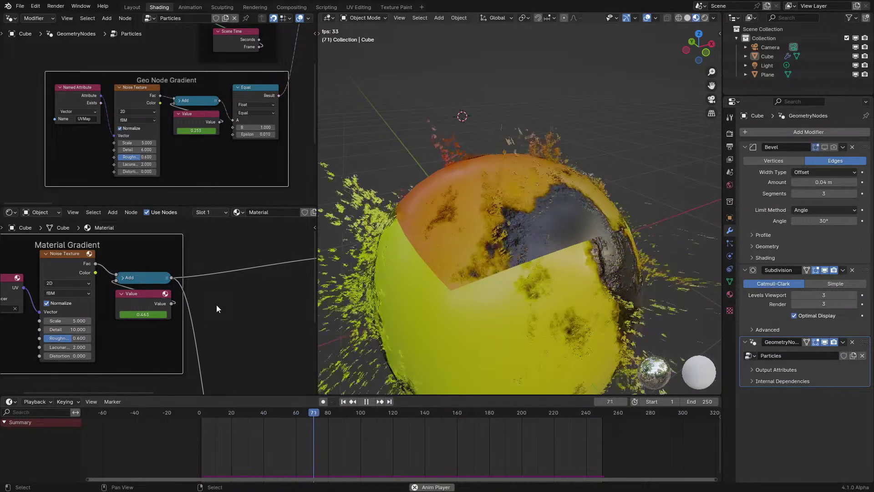
pyautogui.hotkey('shift', 'a')
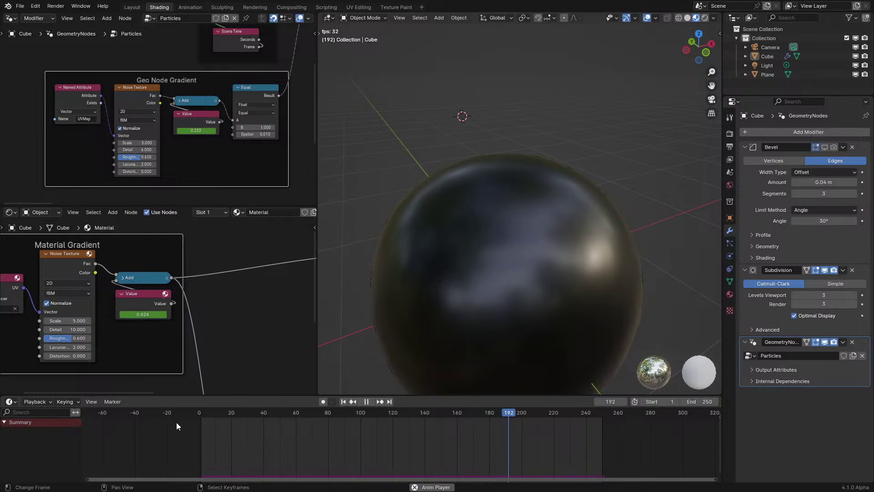
pyautogui.hotkey('shift', 'Left')
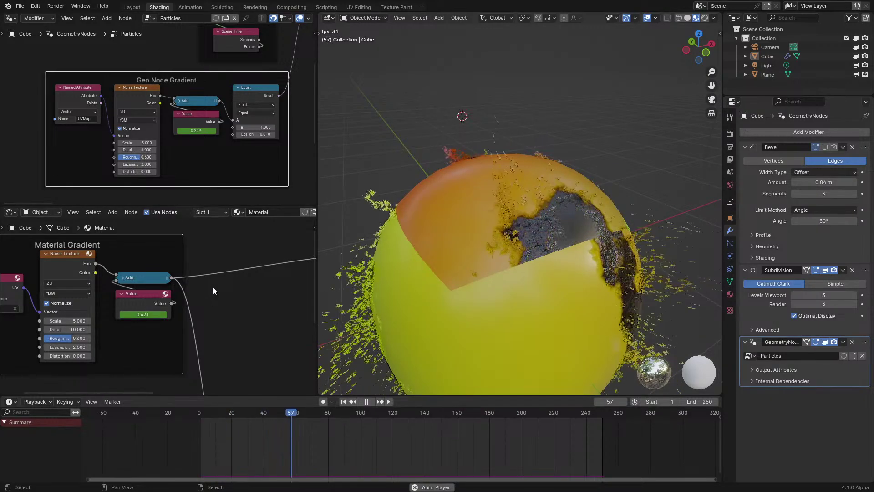
# Step: Move the Material Gradient's Add and Value nodes slightly left, closer to the Noise Texture
pyautogui.click(143, 283)
pyautogui.keyDown('shift'); pyautogui.click(138, 301); pyautogui.keyUp('shift')
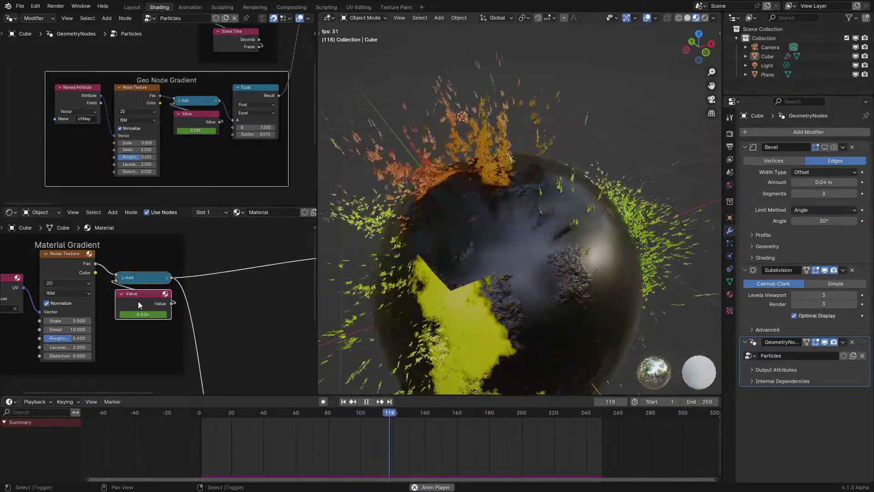
pyautogui.press('g')
pyautogui.press('x')
pyautogui.click(133, 299)
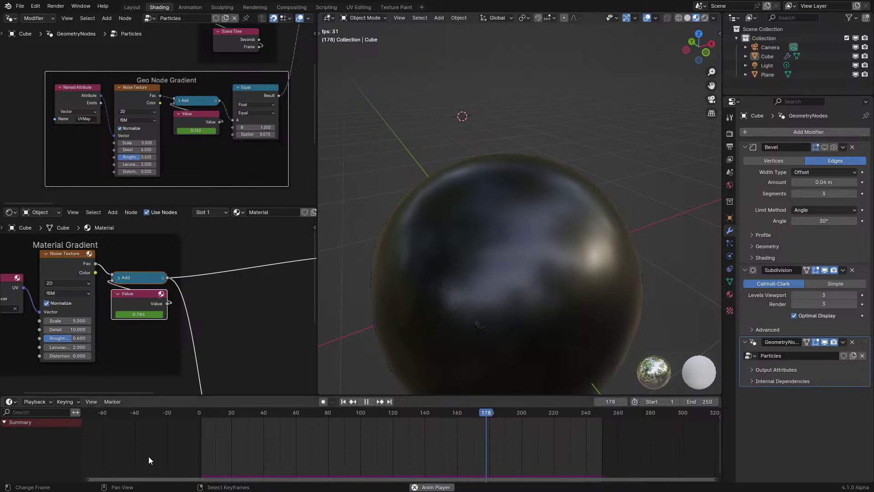
# Step: Delete the Subdivision modifier, re-enable the Bevel modifier for viewport and render, and restart the animation
pyautogui.hotkey('shift', 'Left')
pyautogui.scroll(-3, 181, 362)
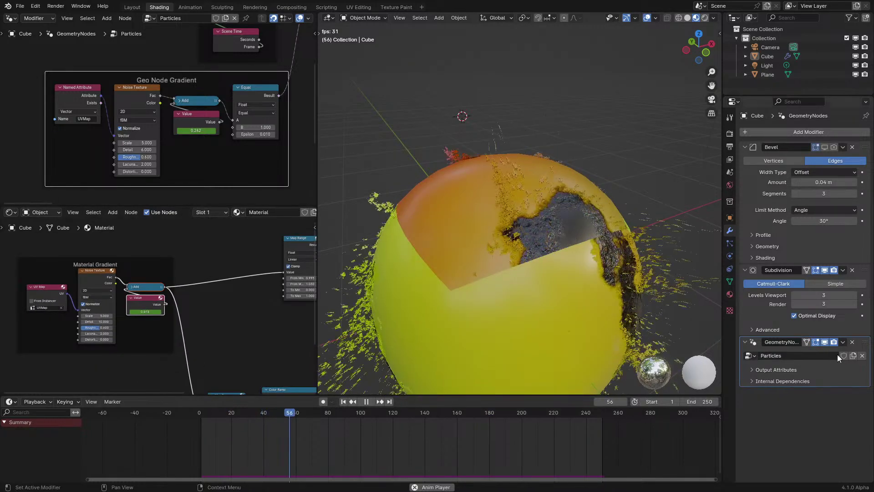
pyautogui.click(853, 270)
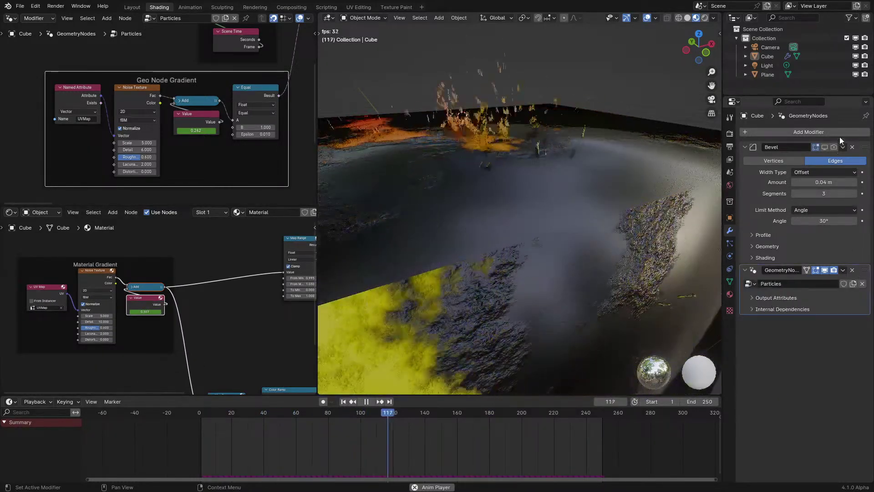
pyautogui.click(132, 428)
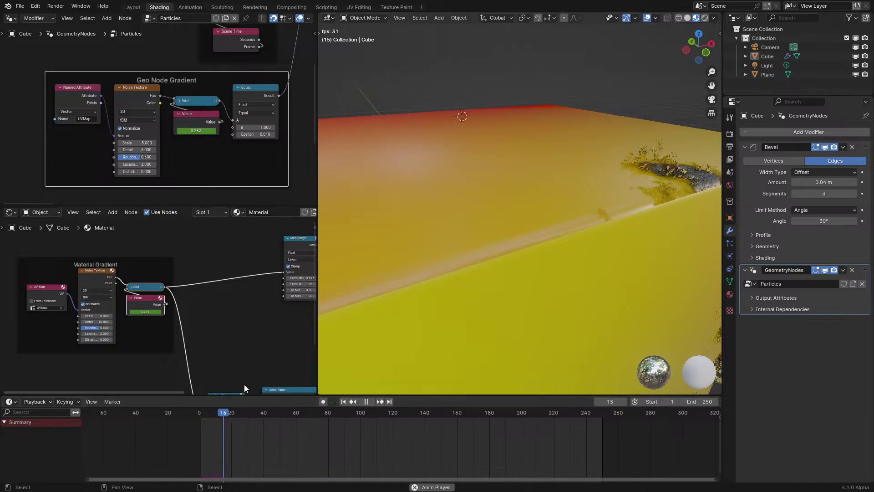
# Step: Move the lower Map Range and Color Ramp nodes closer beneath the Bump node and align their top edges
pyautogui.scroll(-4, 205, 345)
pyautogui.moveTo(191, 330); pyautogui.dragTo(139, 325, button='middle')
pyautogui.scroll(2, 132, 324)
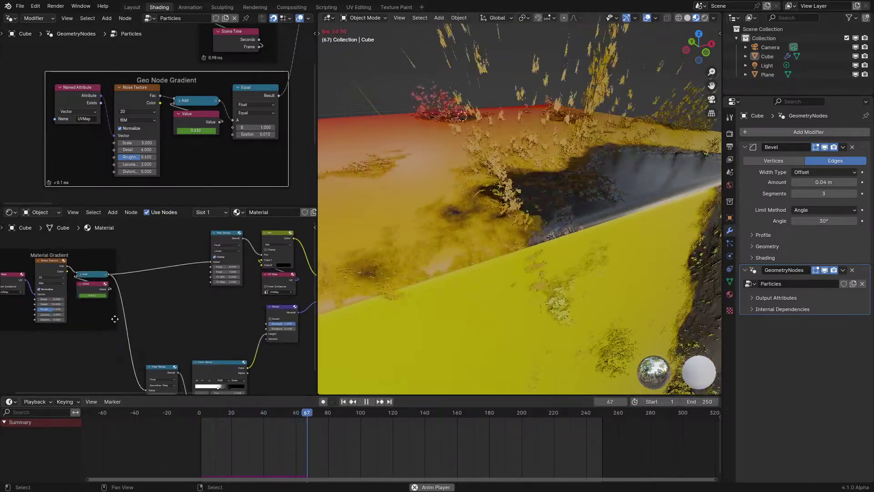
pyautogui.moveTo(115, 318); pyautogui.dragTo(184, 314)
pyautogui.moveTo(165, 324); pyautogui.dragTo(102, 313, button='middle')
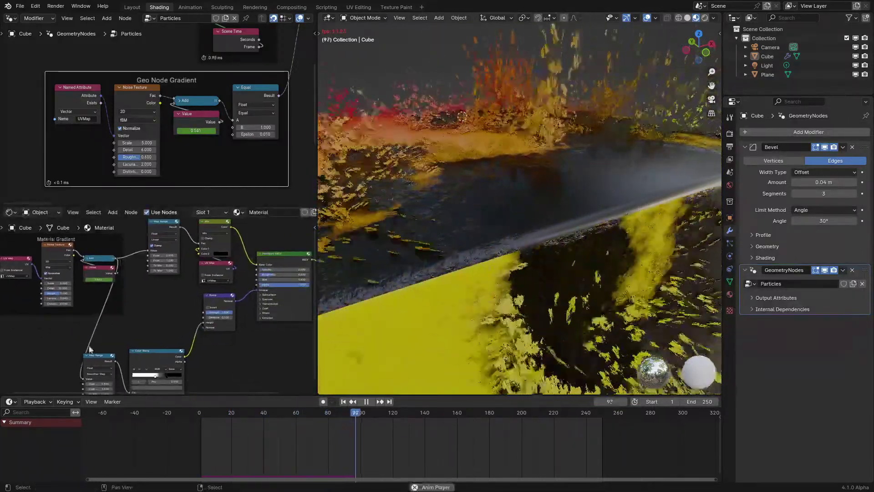
pyautogui.moveTo(90, 349); pyautogui.dragTo(162, 357)
pyautogui.press('g')
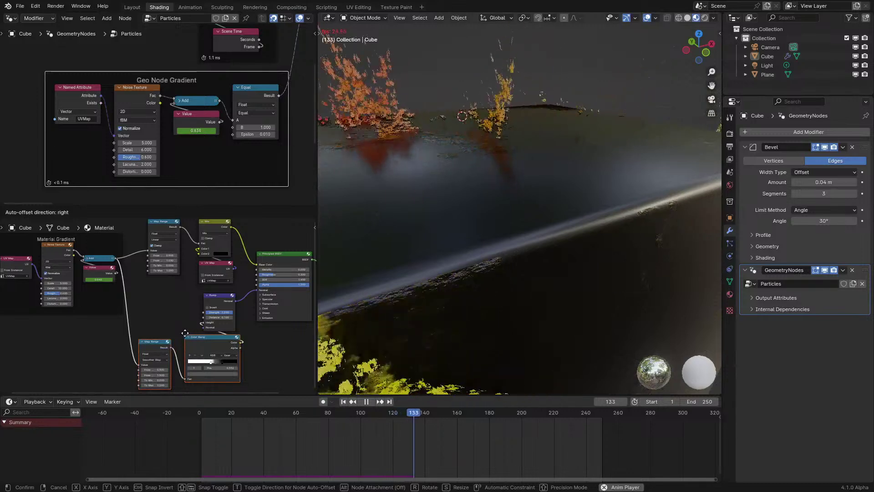
pyautogui.click(184, 333)
pyautogui.moveTo(152, 342); pyautogui.dragTo(156, 337)
pyautogui.click(155, 336)
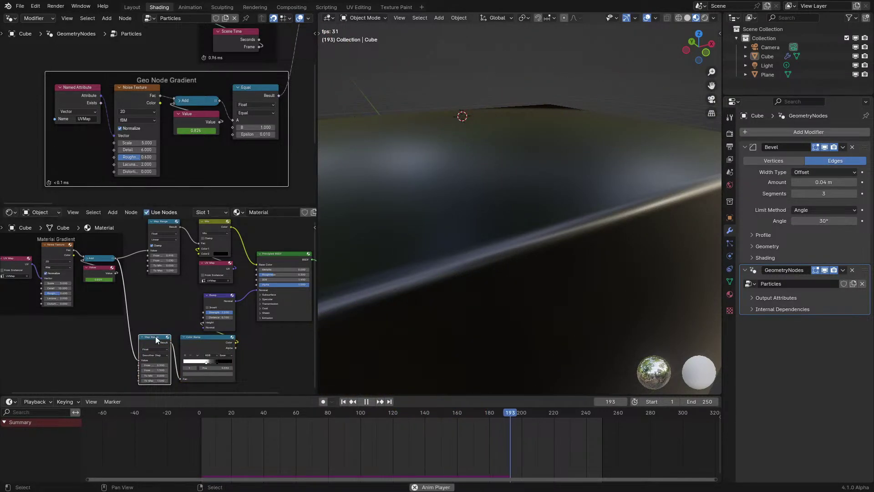
# Step: Shift the Map Range node feeding the Mix factor slightly left and pause the animation at frame 47
pyautogui.scroll(2, 178, 277)
pyautogui.moveTo(159, 286); pyautogui.dragTo(153, 311, button='middle')
pyautogui.scroll(1, 154, 305)
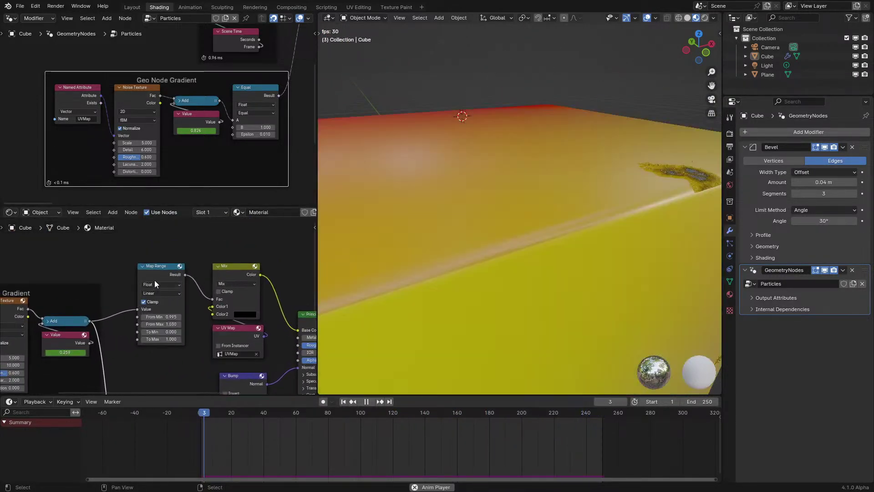
pyautogui.moveTo(160, 272); pyautogui.dragTo(153, 272)
pyautogui.press('space')
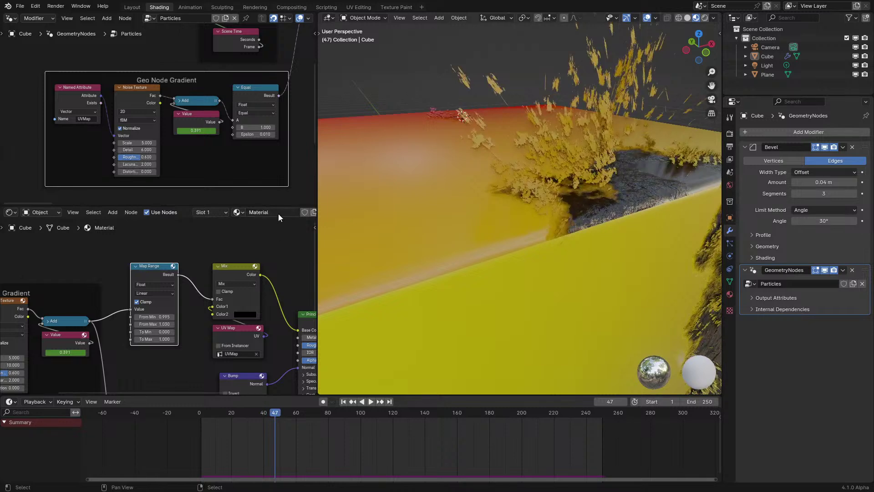
# Step: Turn off the Previews overlay in the material node editor
pyautogui.scroll(-4, 279, 214)
pyautogui.click(309, 212)
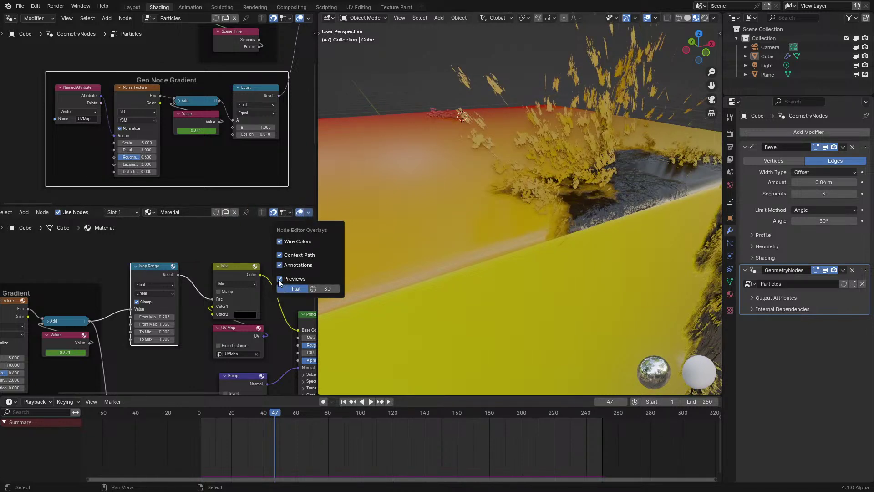
pyautogui.moveTo(152, 357); pyautogui.dragTo(186, 337, button='middle')
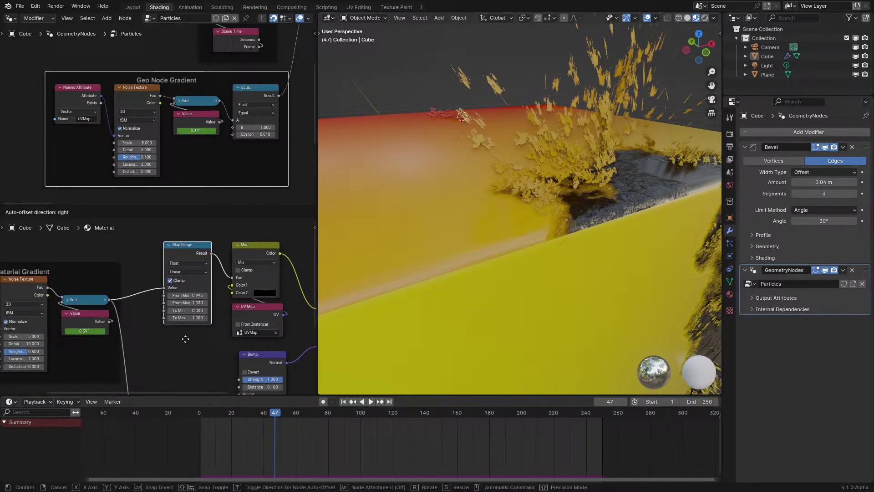
# Step: Replay the disintegration on the whole beveled cube several times from the first frames
pyautogui.click(169, 424)
pyautogui.press('space')
pyautogui.scroll(-3, 441, 307)
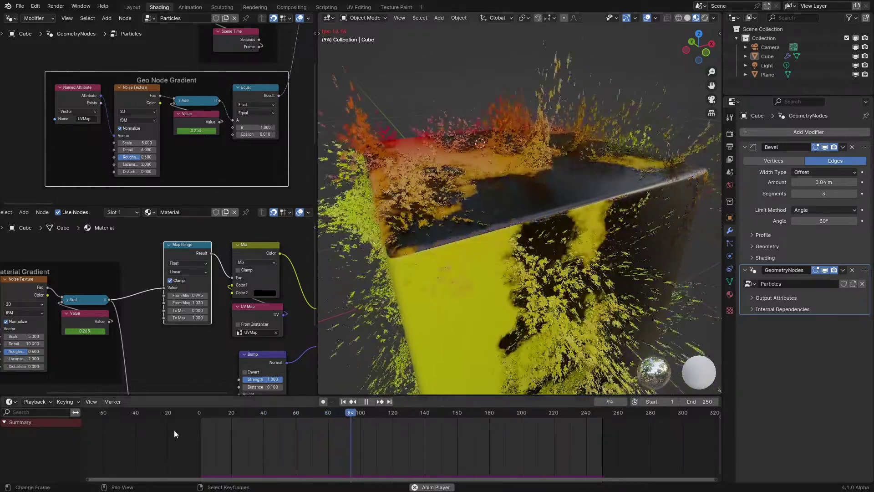
pyautogui.hotkey('shift', 'Left')
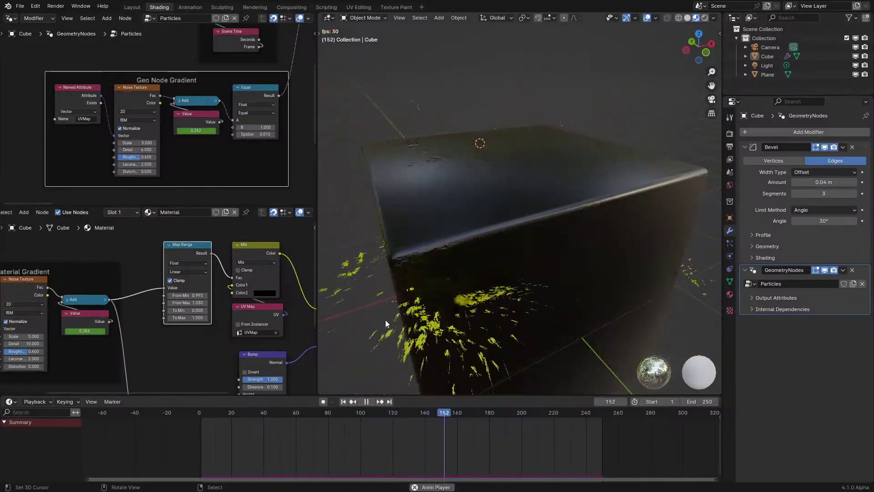
pyautogui.hotkey('shift', 'Left')
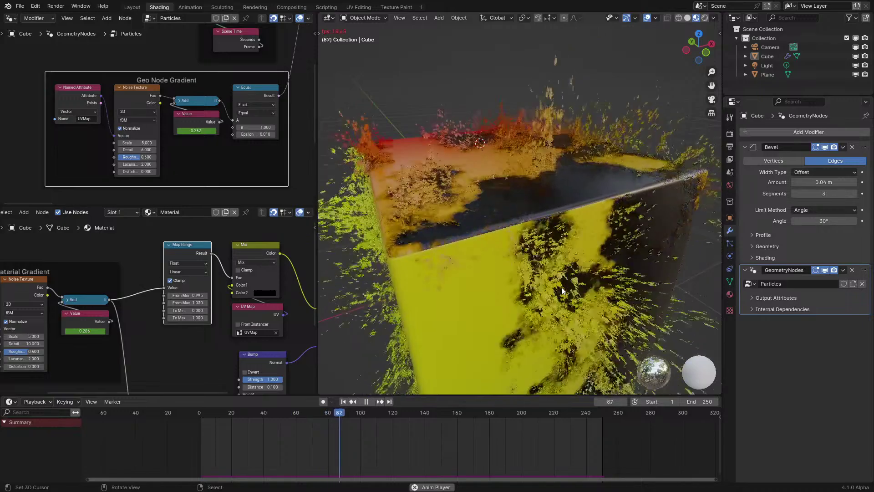
pyautogui.click(202, 414)
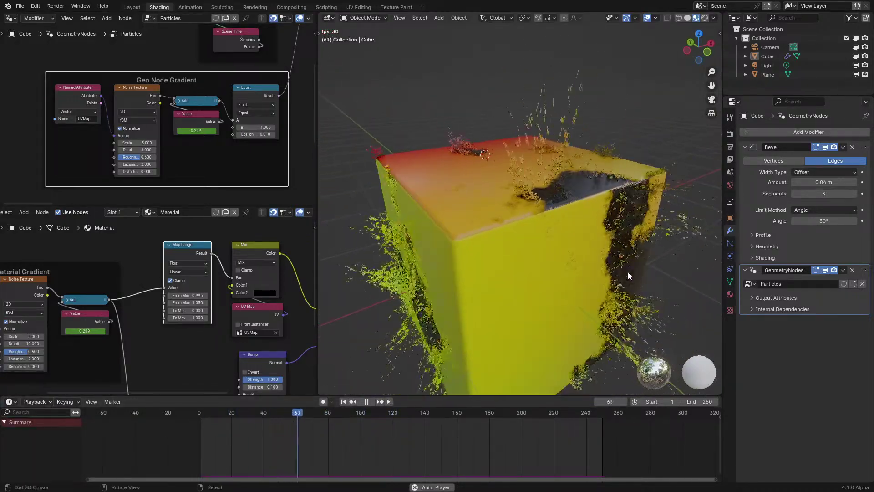
# Step: Review the cube's disintegration from other angles, pausing at frame 78, resuming playback, and restarting the animation
pyautogui.moveTo(627, 272); pyautogui.dragTo(609, 251, button='middle')
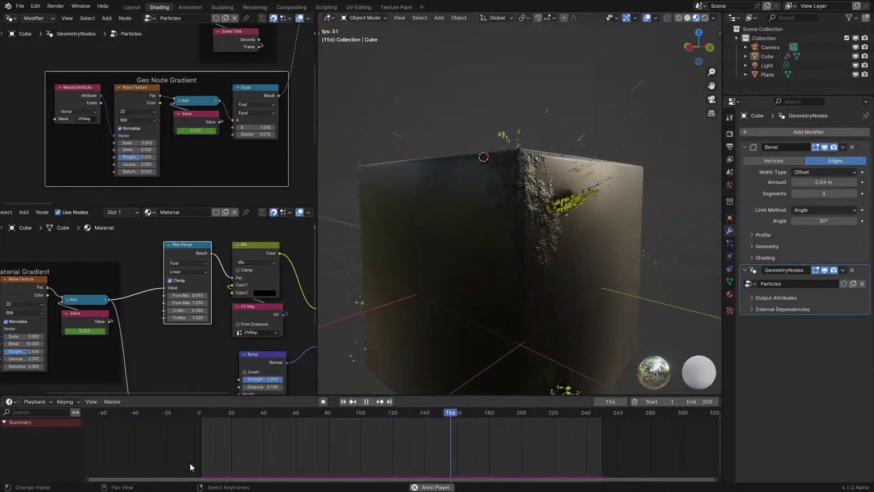
pyautogui.click(184, 444)
pyautogui.moveTo(509, 318); pyautogui.dragTo(534, 299, button='middle')
pyautogui.press('space')
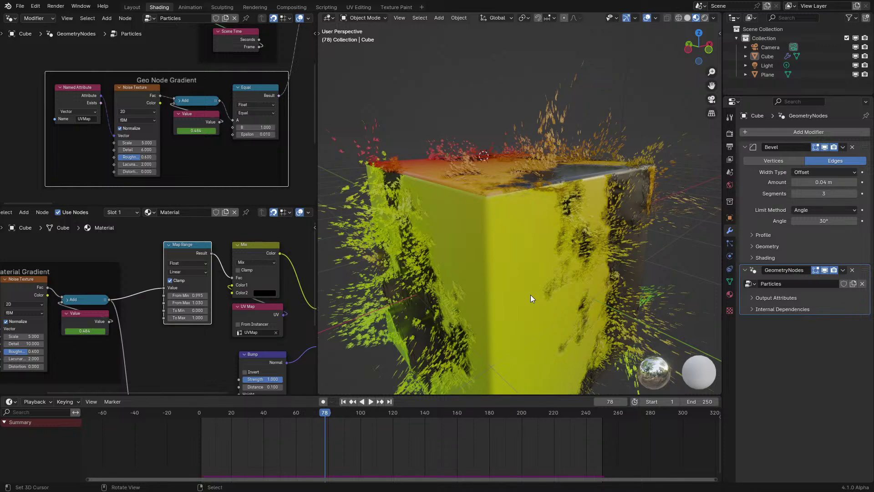
pyautogui.press('space')
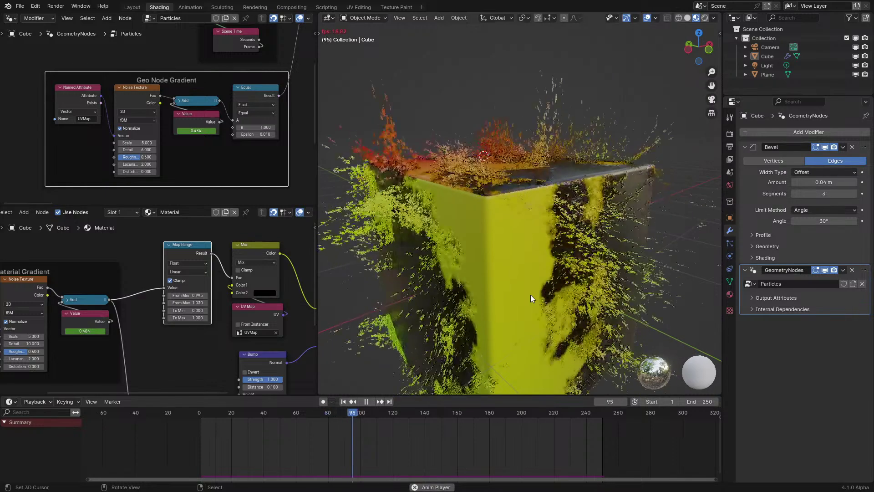
pyautogui.click(205, 444)
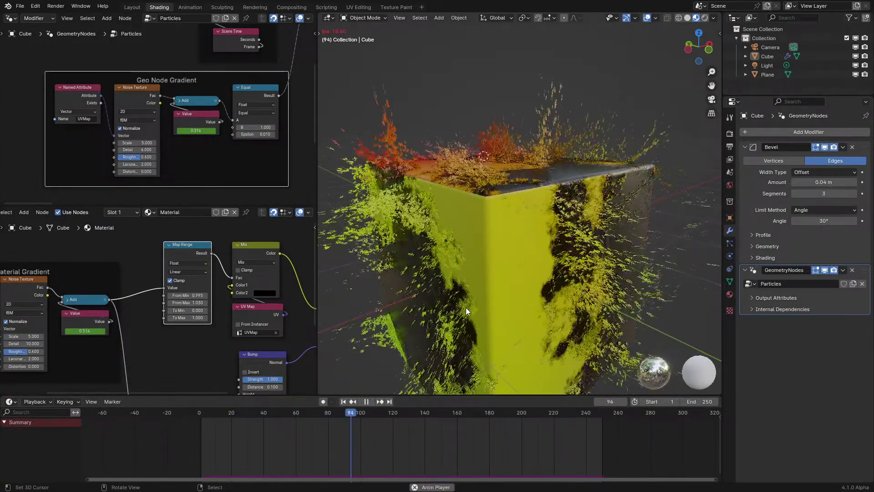
# Step: Pause the animation at frame 118 and add a Repeat Zone in an empty area of the Particles node tree
pyautogui.press('space')
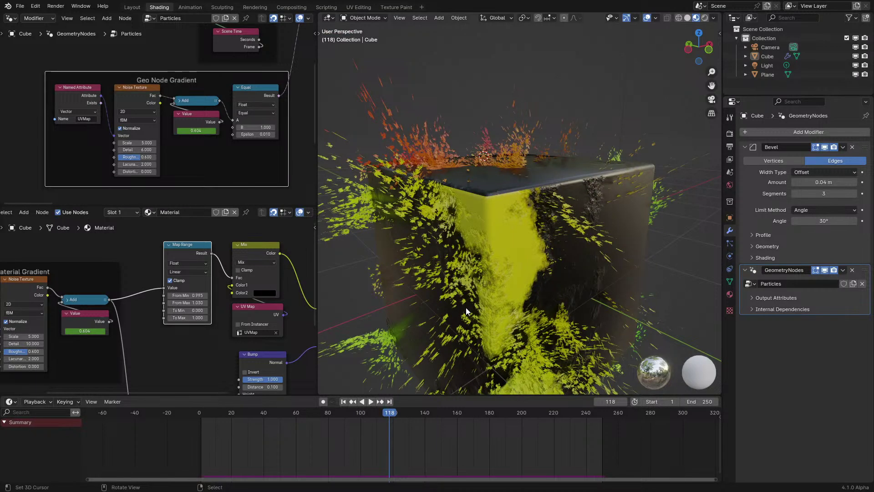
pyautogui.scroll(-7, 251, 116)
pyautogui.moveTo(245, 114); pyautogui.dragTo(93, 101, button='middle')
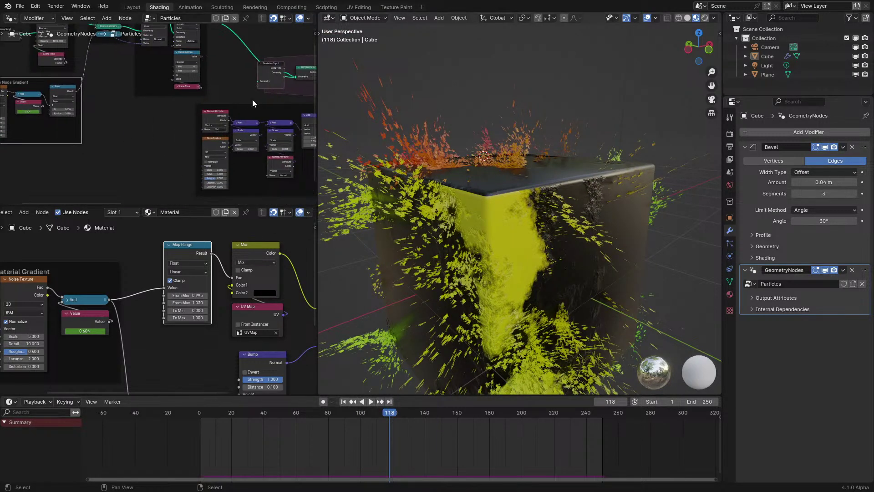
pyautogui.scroll(2, 148, 114)
pyautogui.moveTo(144, 121); pyautogui.dragTo(147, 111, button='middle')
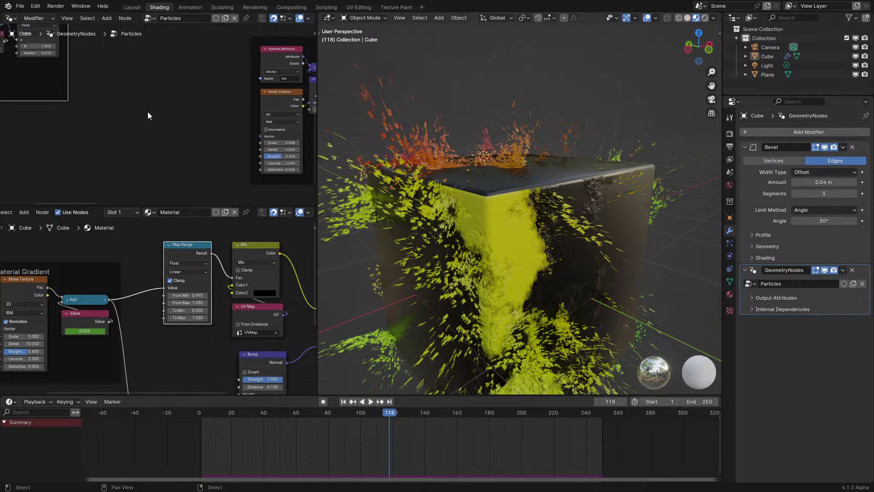
pyautogui.hotkey('shift', 'a')
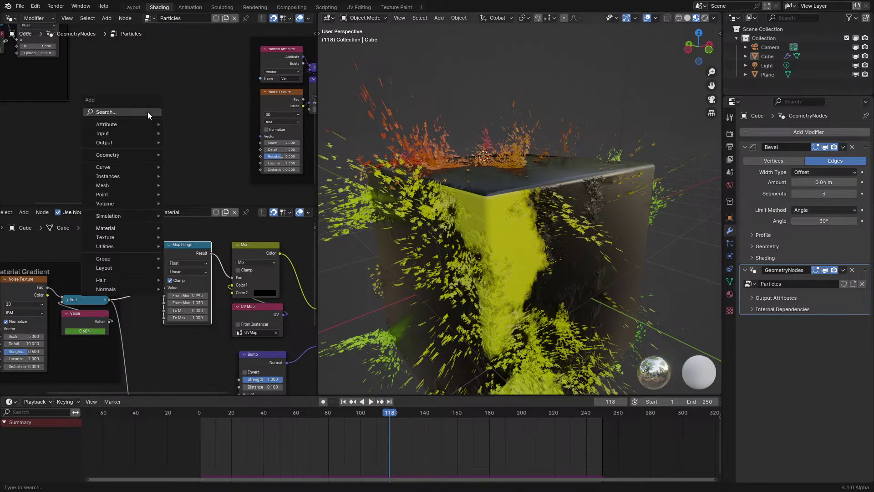
pyautogui.write('repeat')
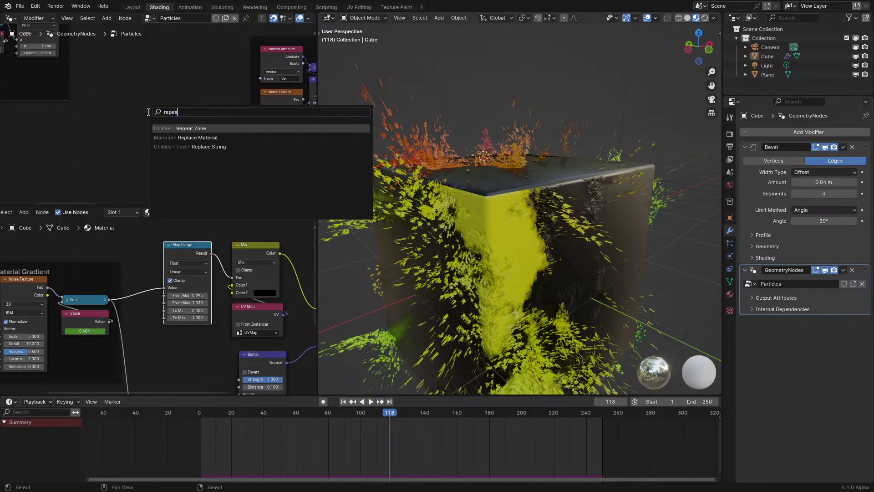
pyautogui.press('Return')
pyautogui.click(145, 112)
# Step: Insert a Subdivide Mesh node between the Repeat Input and Repeat Output nodes
pyautogui.hotkey('shift', 'a')
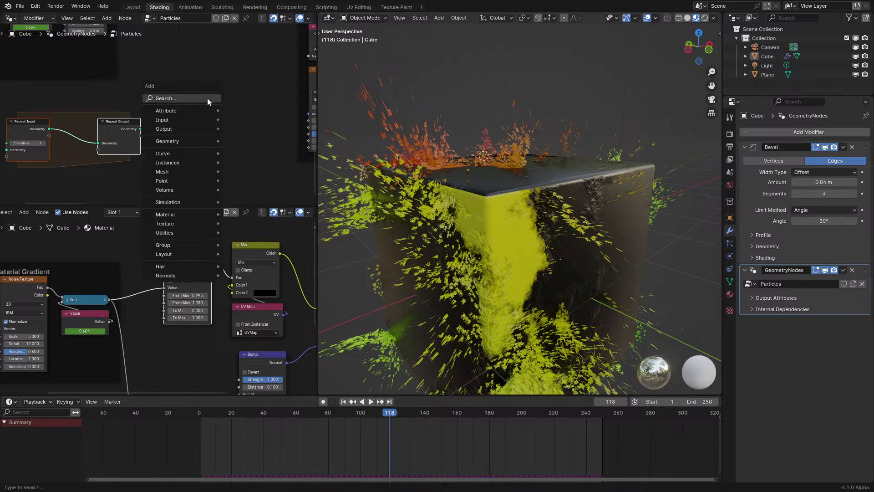
pyautogui.write('sub')
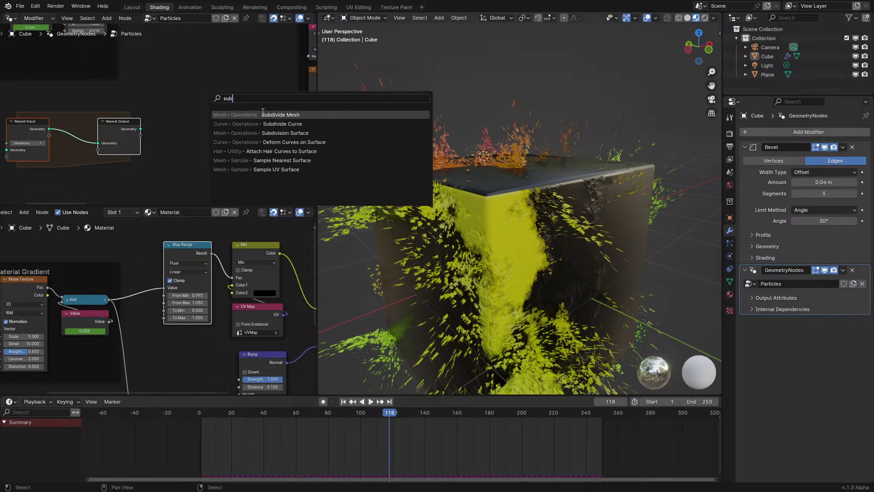
pyautogui.press('Return')
pyautogui.click(65, 120)
pyautogui.moveTo(65, 119); pyautogui.dragTo(132, 195, button='middle')
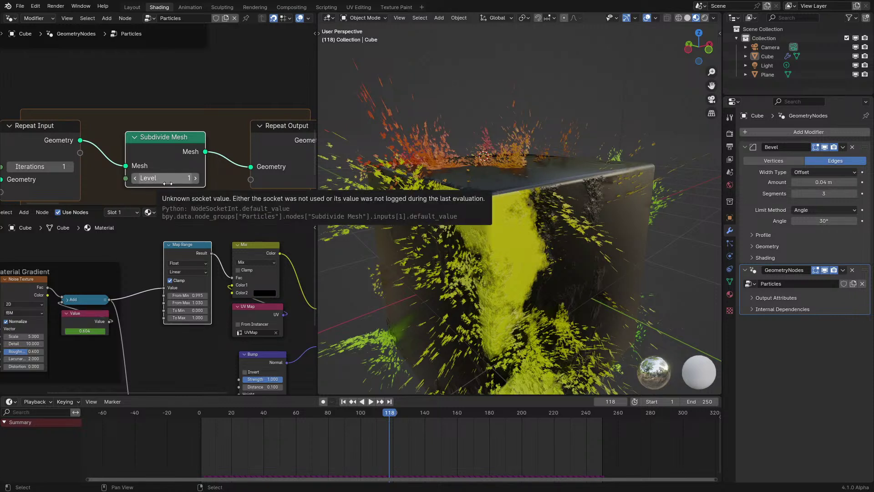
pyautogui.scroll(-2, 158, 114)
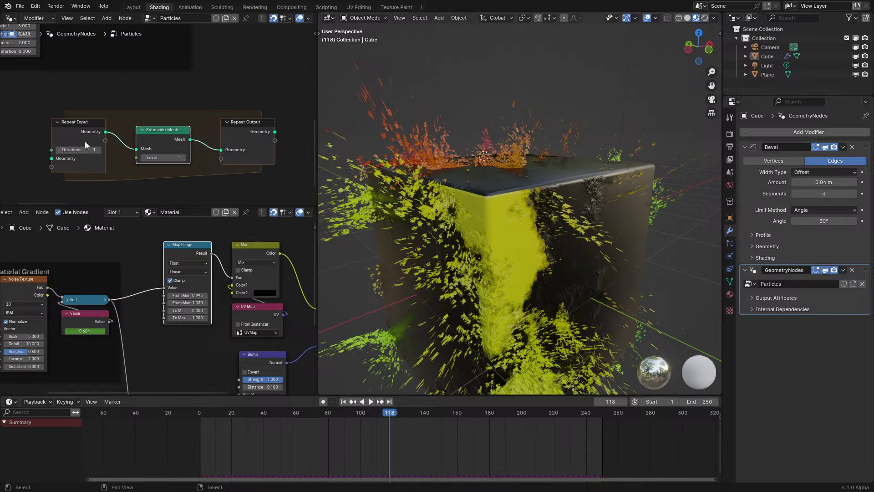
pyautogui.scroll(2, 83, 145)
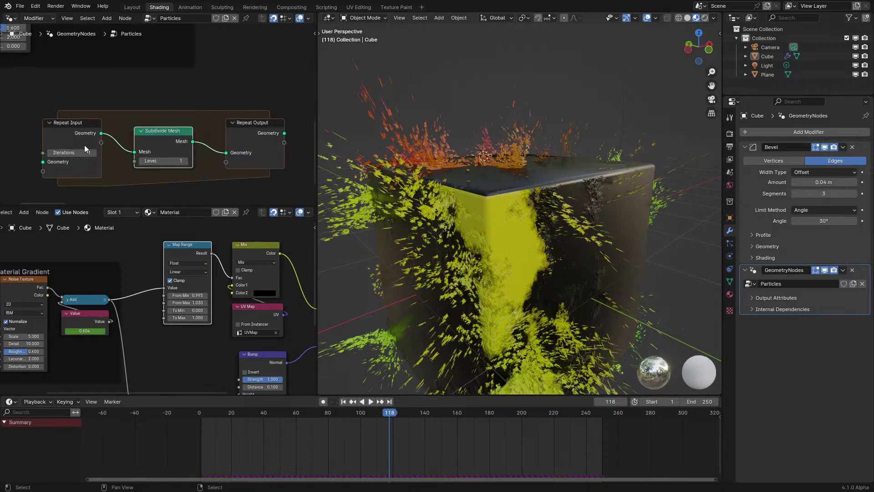
# Step: Move the Repeat Input node left and insert a Store Named Attribute node between it and Subdivide Mesh
pyautogui.click(53, 148)
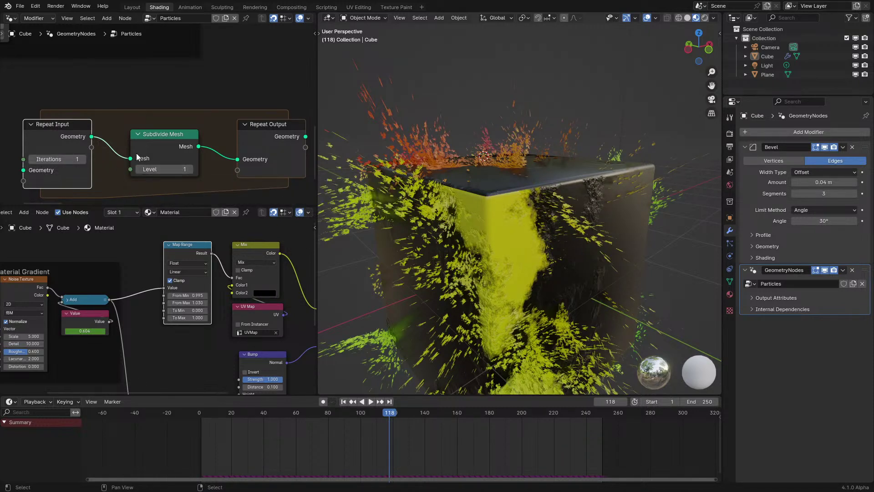
pyautogui.moveTo(134, 141); pyautogui.dragTo(204, 138, button='middle')
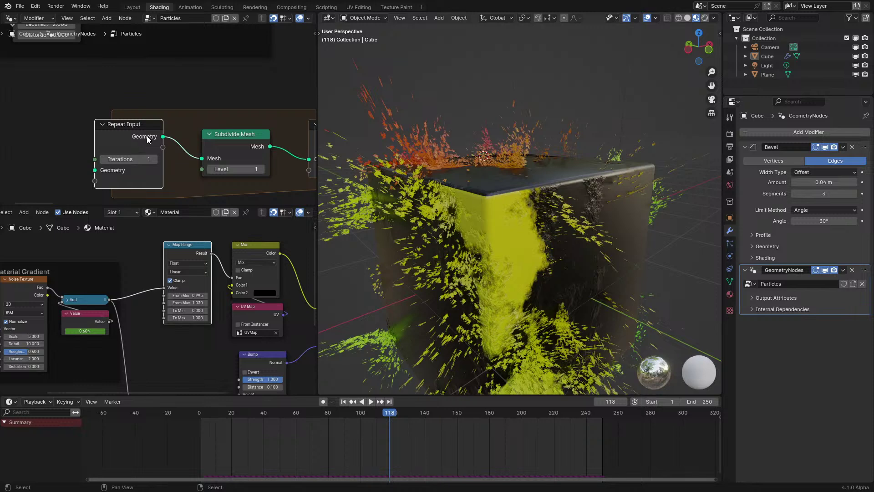
pyautogui.scroll(-1, 178, 137)
pyautogui.press('g')
pyautogui.click(116, 134)
pyautogui.press('q')
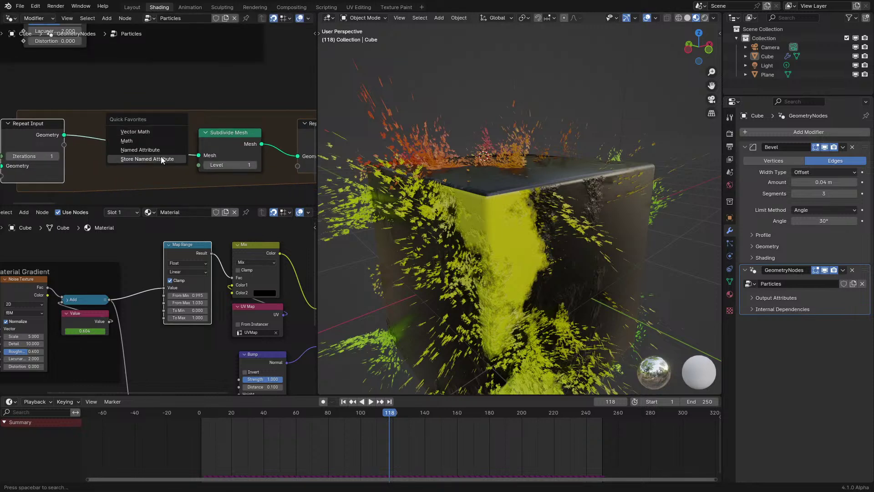
pyautogui.click(162, 159)
pyautogui.click(104, 103)
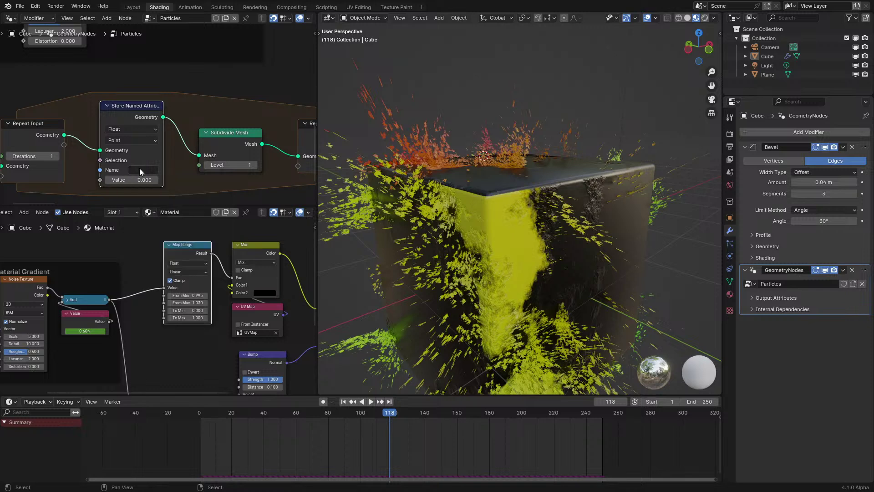
pyautogui.moveTo(70, 140); pyautogui.dragTo(154, 120, button='middle')
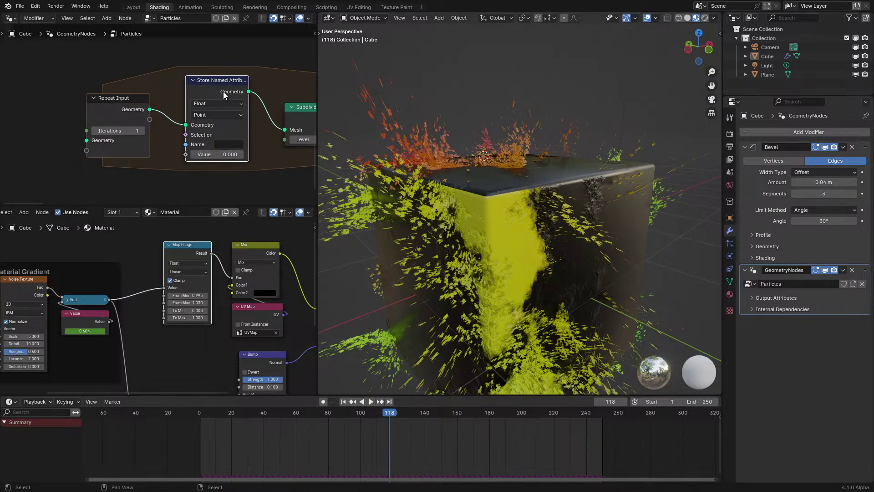
pyautogui.moveTo(200, 163); pyautogui.dragTo(184, 131, button='middle')
pyautogui.hotkey('shift', 'a')
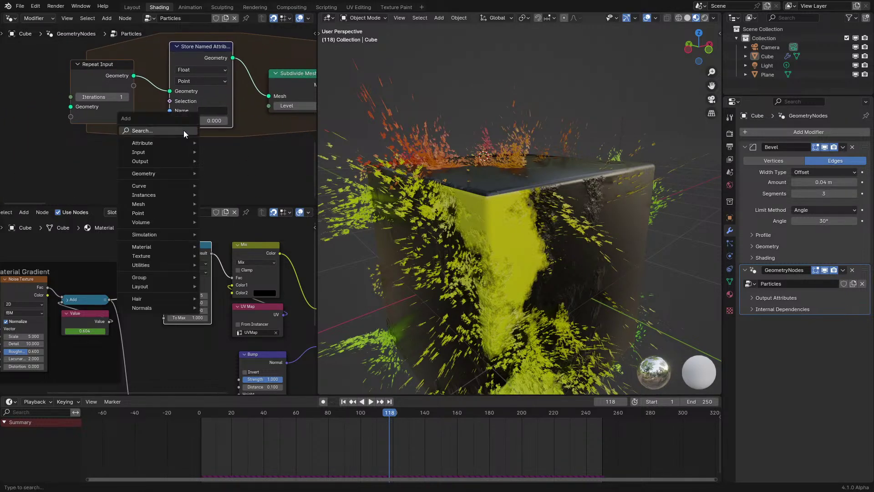
pyautogui.write('value')
pyautogui.press('Return')
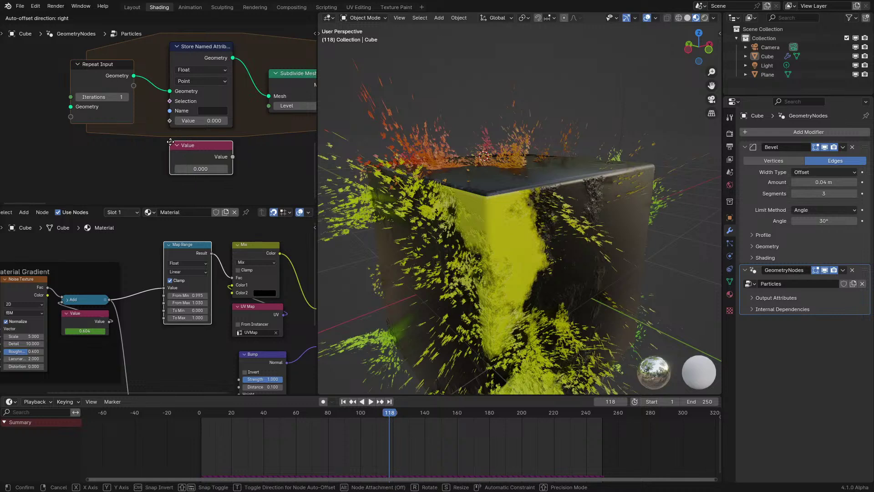
pyautogui.rightClick(170, 140)
# Step: Add a Value to String node below Store Named Attribute and connect its String output to the Name input
pyautogui.hotkey('shift', 'a')
pyautogui.click(170, 140)
pyautogui.write('value')
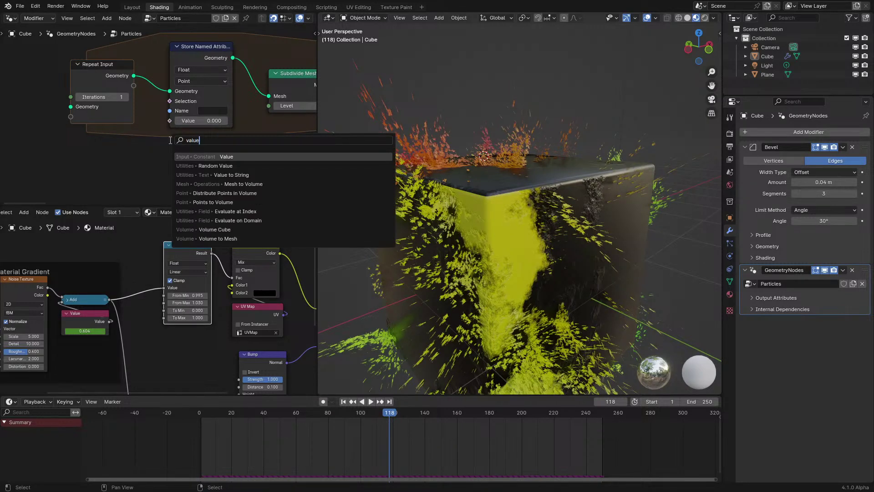
pyautogui.write(' to stri')
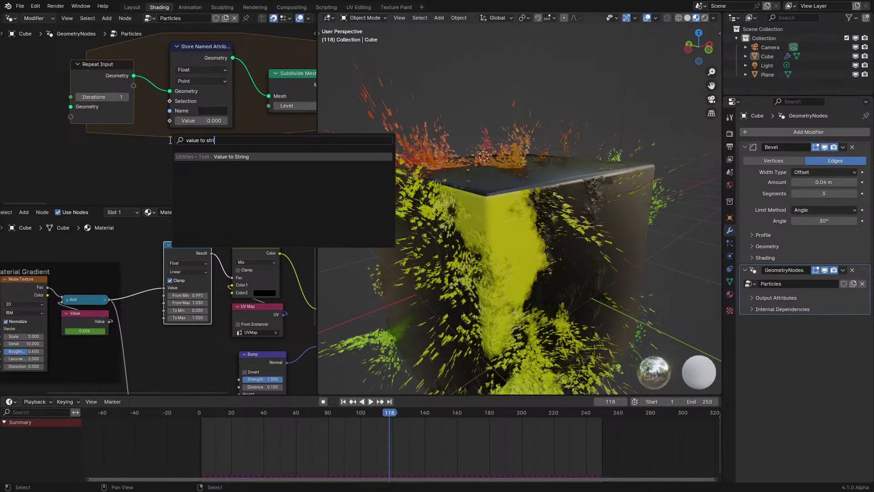
pyautogui.press('Return')
pyautogui.click(169, 139)
pyautogui.moveTo(232, 147); pyautogui.dragTo(170, 112)
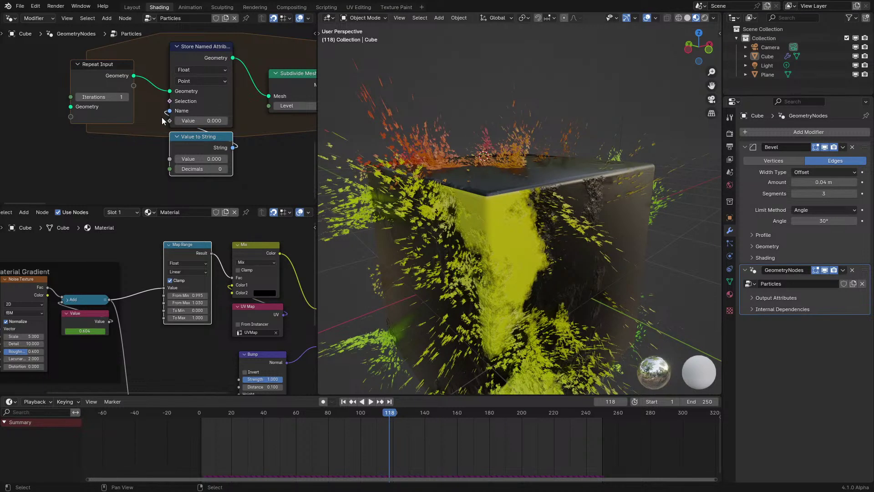
# Step: Maximize the geometry node editor and move the Repeat Input and Value to String nodes left to make room before Store Named Attribute
pyautogui.click(113, 88)
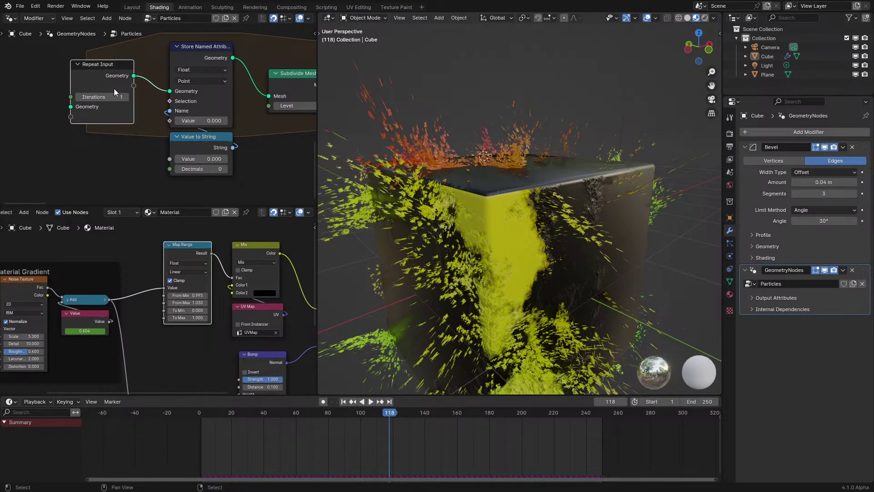
pyautogui.hotkey('ctrl', 'space')
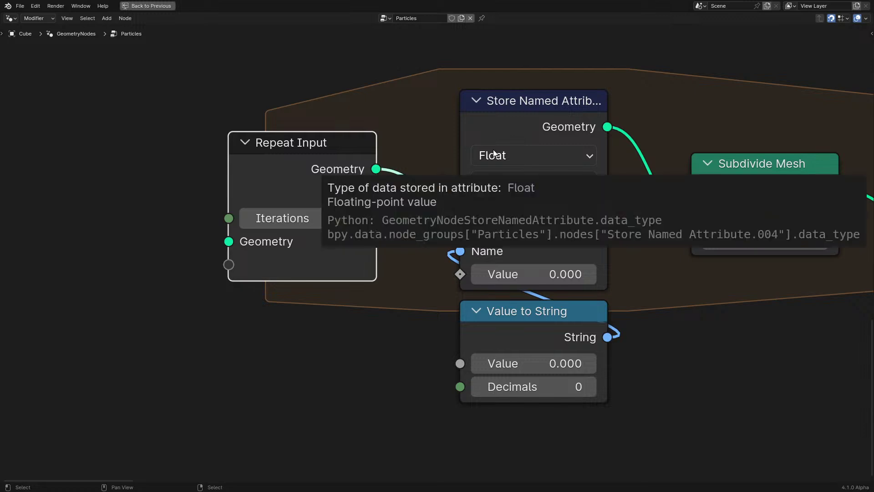
pyautogui.moveTo(341, 158); pyautogui.dragTo(151, 158)
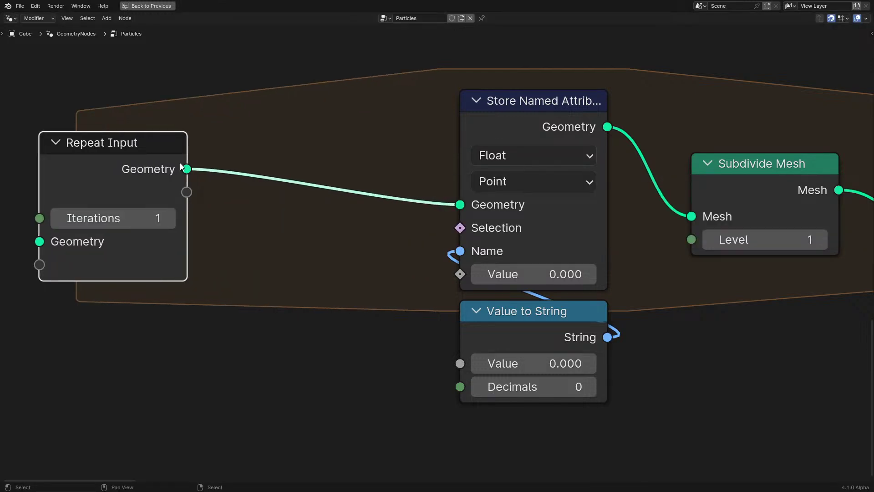
pyautogui.moveTo(512, 323); pyautogui.dragTo(301, 302)
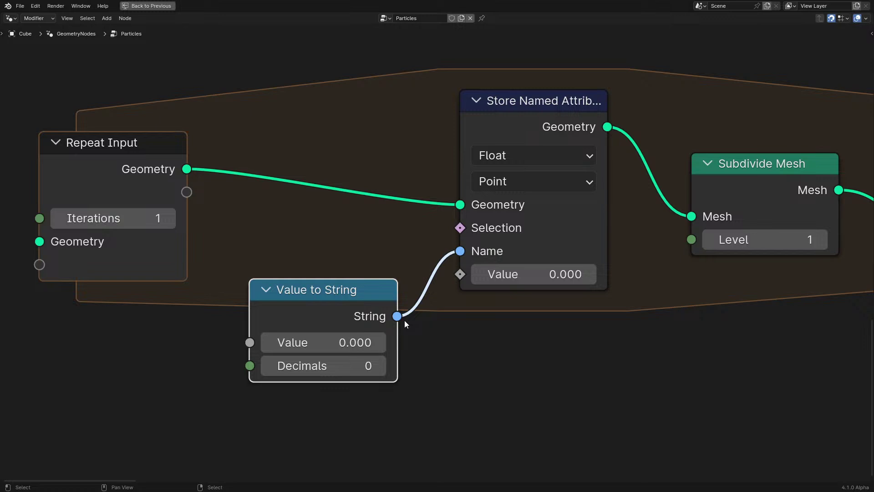
pyautogui.moveTo(404, 321); pyautogui.dragTo(461, 328)
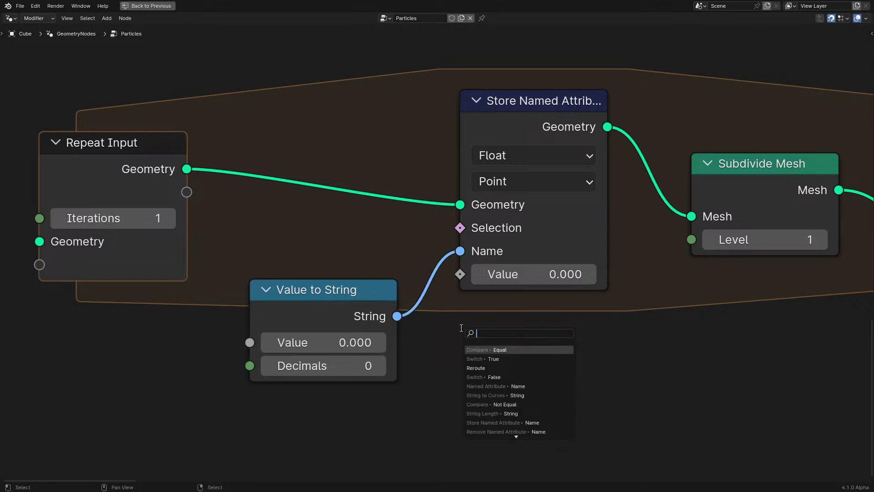
pyautogui.press('Escape')
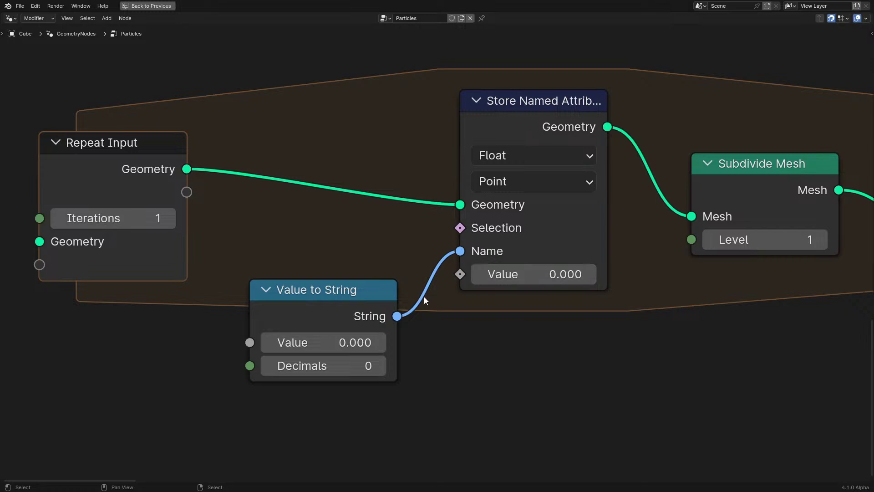
# Step: Add a Join Strings node below the Store Named Attribute node
pyautogui.moveTo(384, 302)
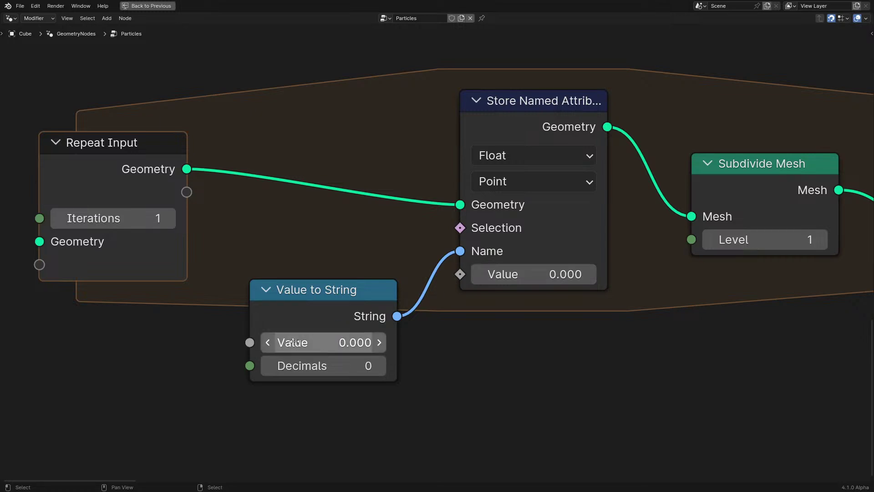
pyautogui.hotkey('shift', 'a')
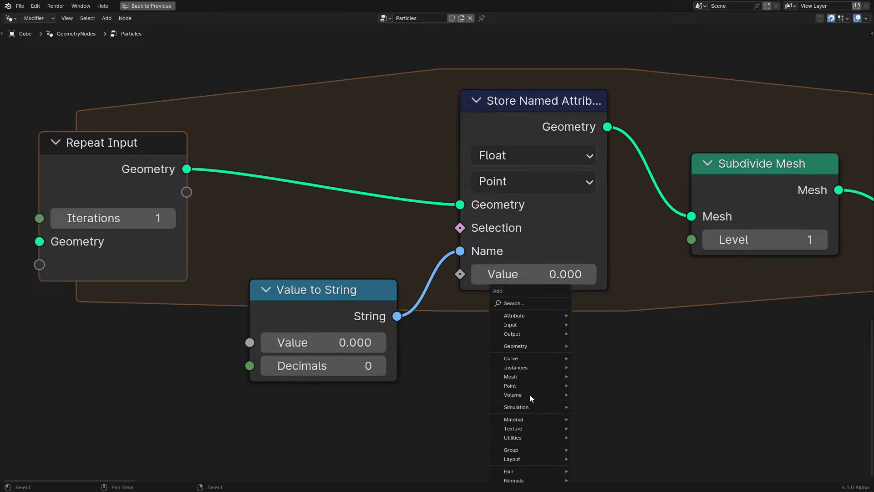
pyautogui.moveTo(524, 438)
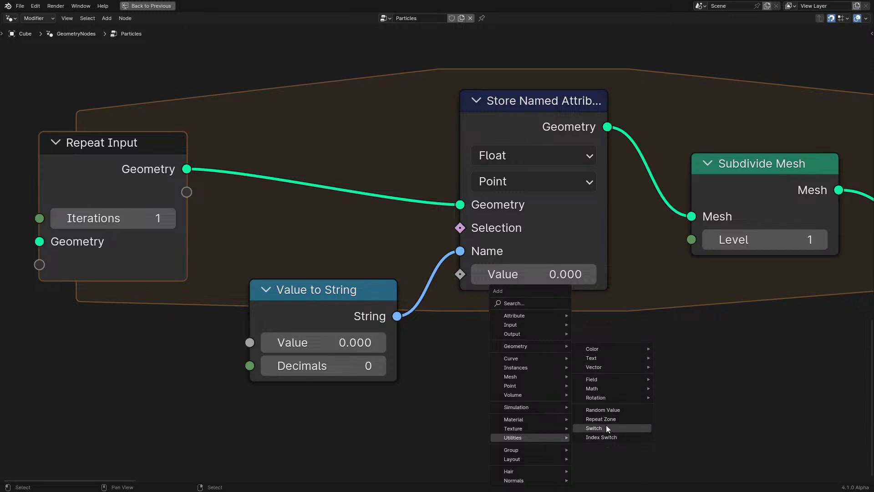
pyautogui.moveTo(598, 358)
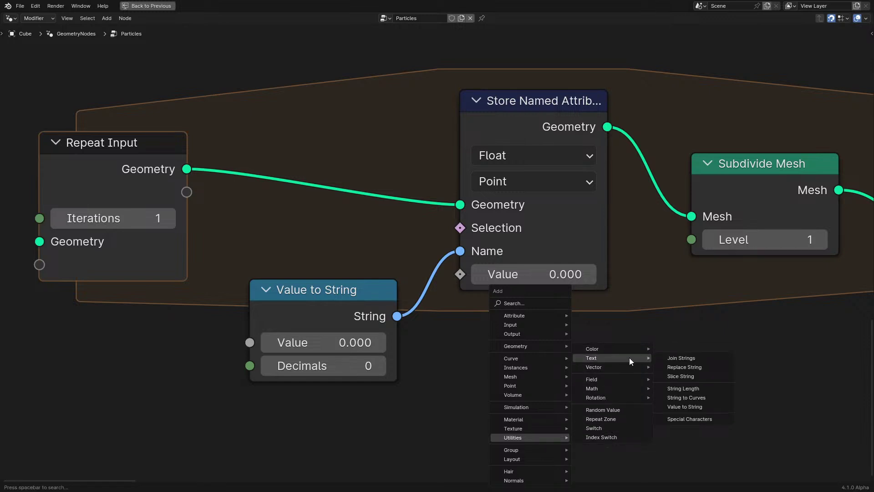
pyautogui.click(695, 358)
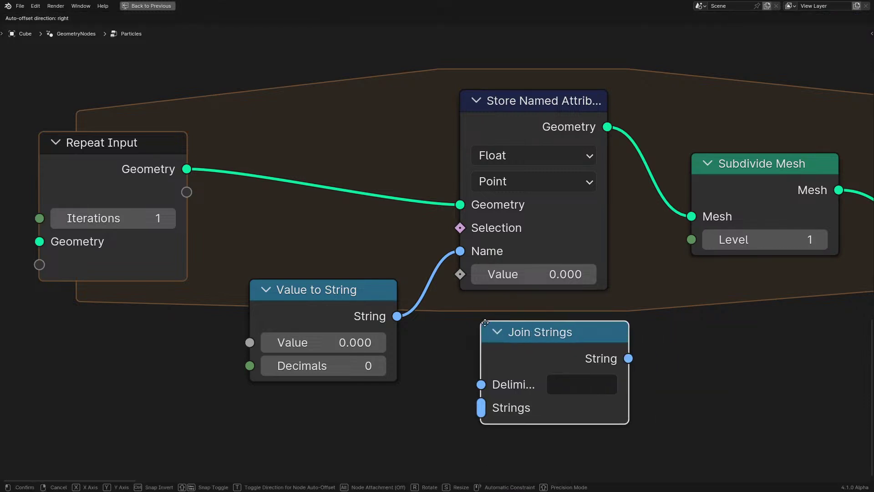
pyautogui.click(485, 322)
# Step: Add a String node directly below Value to String and set its text to "ID Data"
pyautogui.hotkey('shift', 'a')
pyautogui.moveTo(483, 323)
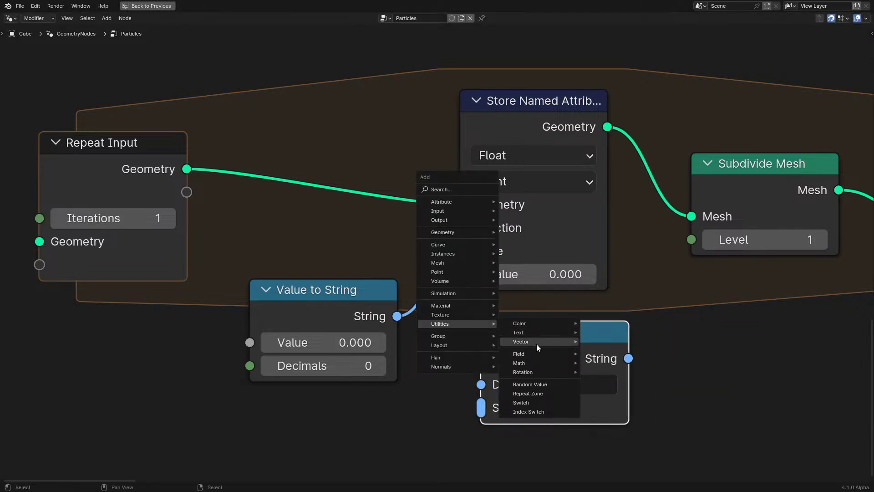
pyautogui.click(468, 190)
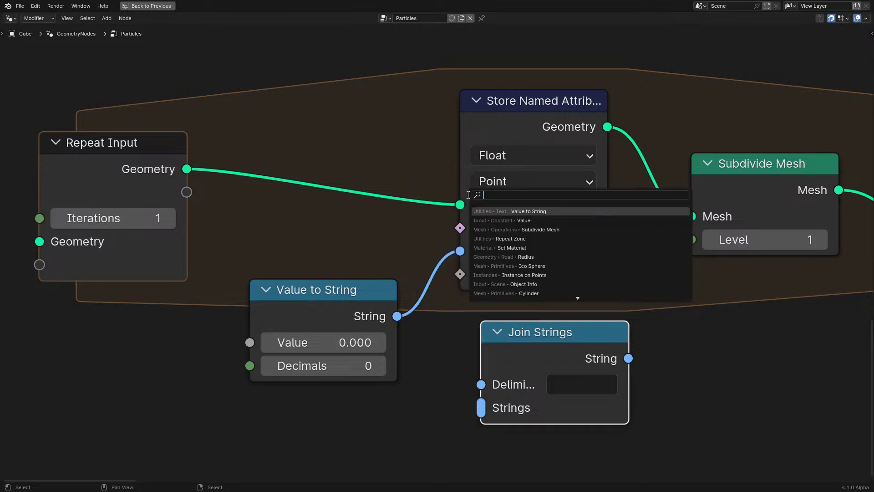
pyautogui.write('stri')
pyautogui.press('Return')
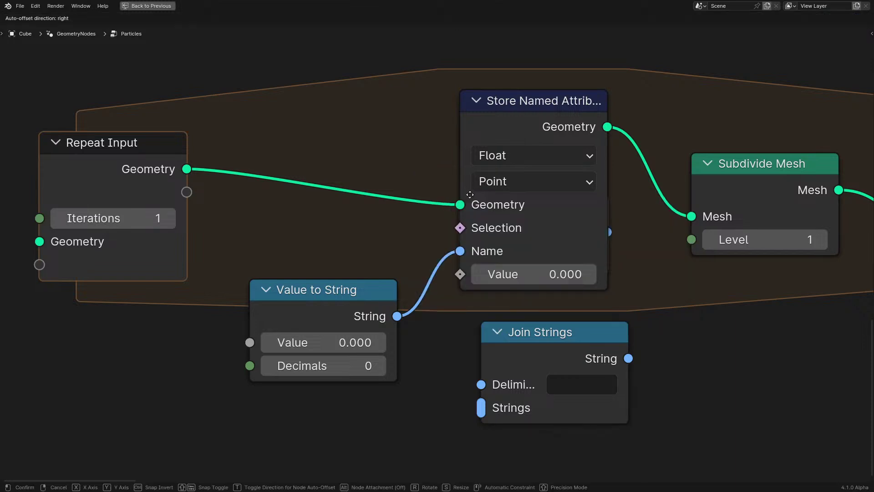
pyautogui.click(265, 385)
pyautogui.moveTo(377, 423); pyautogui.dragTo(361, 429)
pyautogui.moveTo(353, 438); pyautogui.dragTo(355, 414, button='middle')
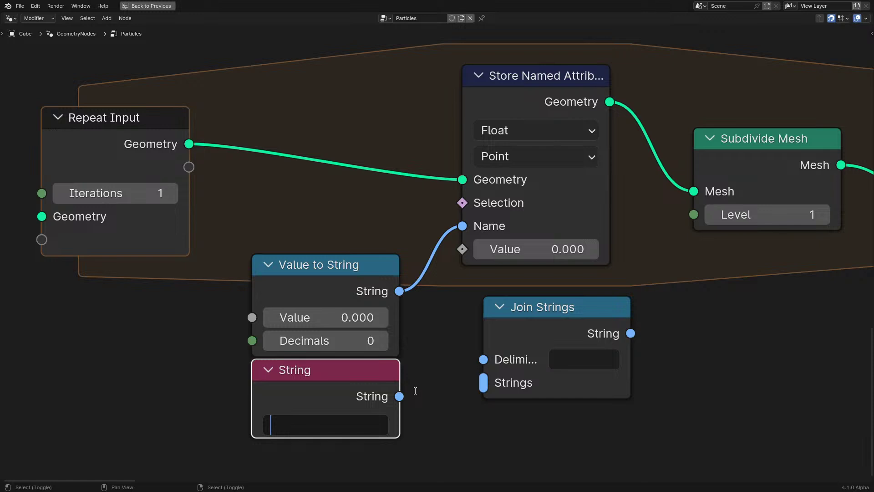
pyautogui.write('ID Data')
pyautogui.press('Return')
pyautogui.scroll(-2, 286, 263)
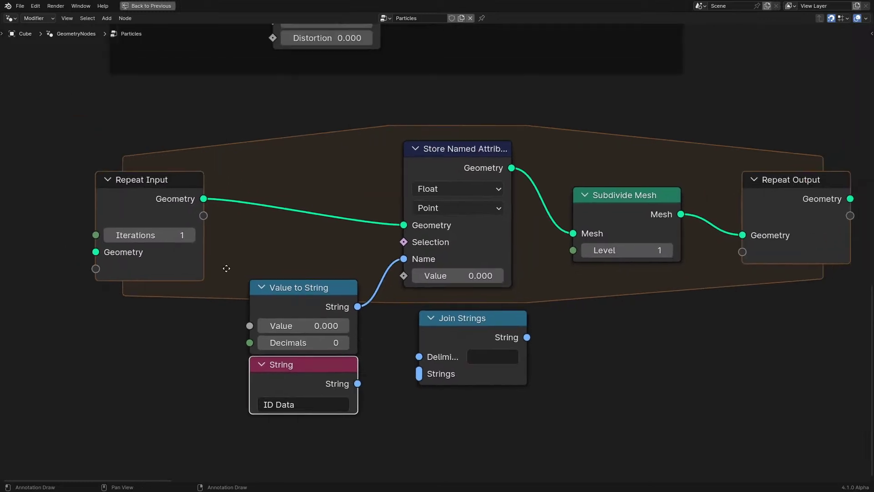
# Step: Add a second item to the repeat zone and set its socket type to Integer
pyautogui.click(769, 231)
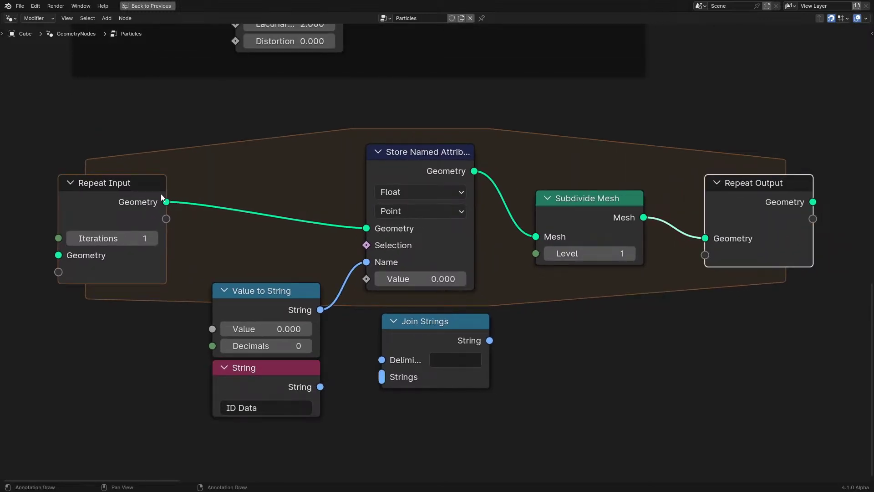
pyautogui.click(129, 205)
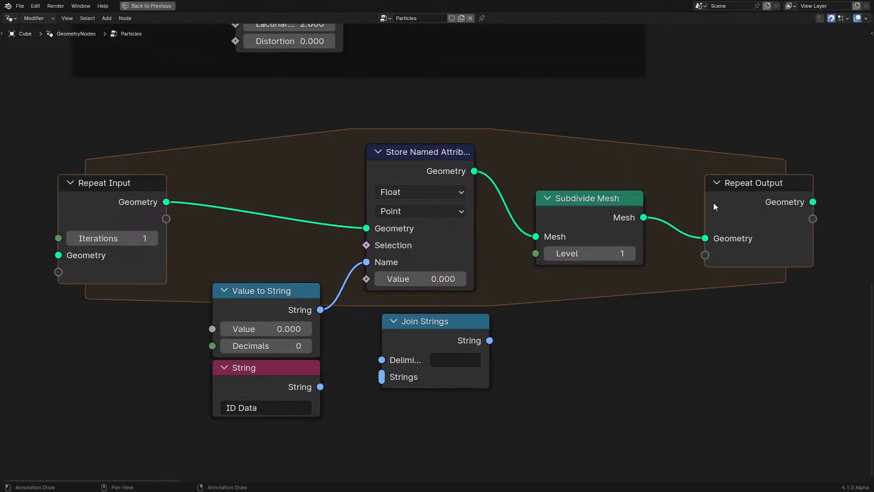
pyautogui.click(713, 203)
pyautogui.press('n')
pyautogui.click(868, 61)
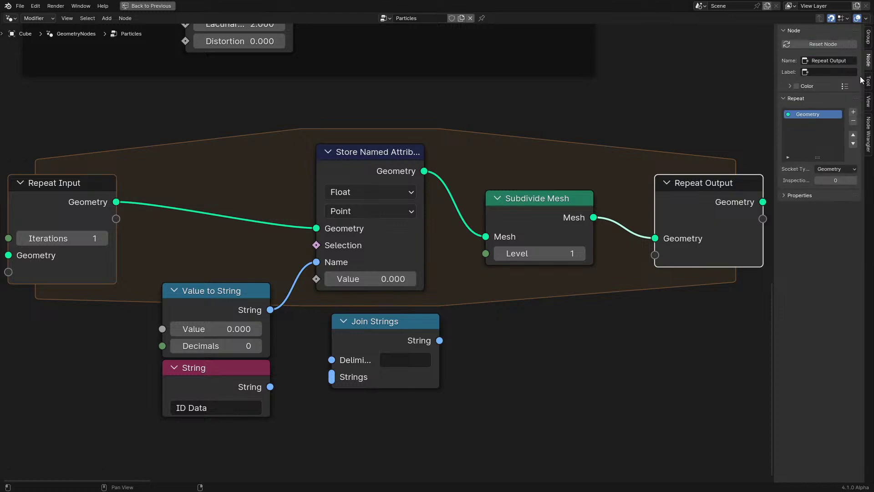
pyautogui.click(853, 113)
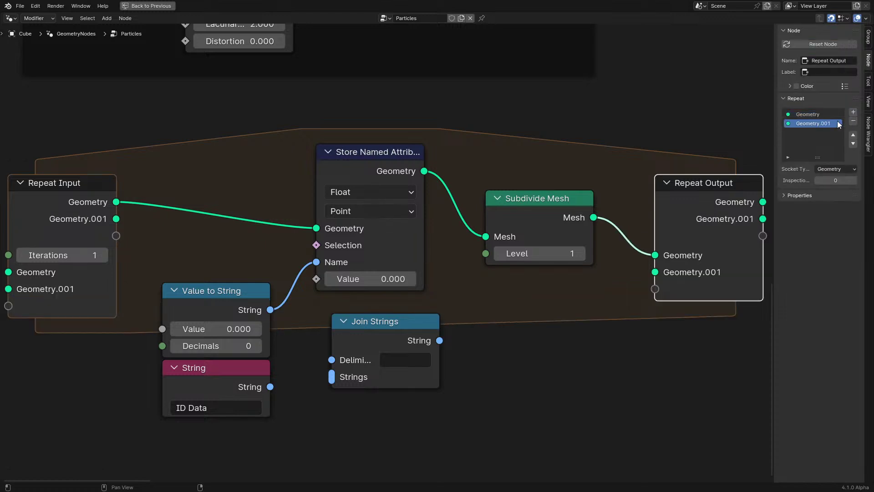
pyautogui.click(846, 170)
pyautogui.click(832, 190)
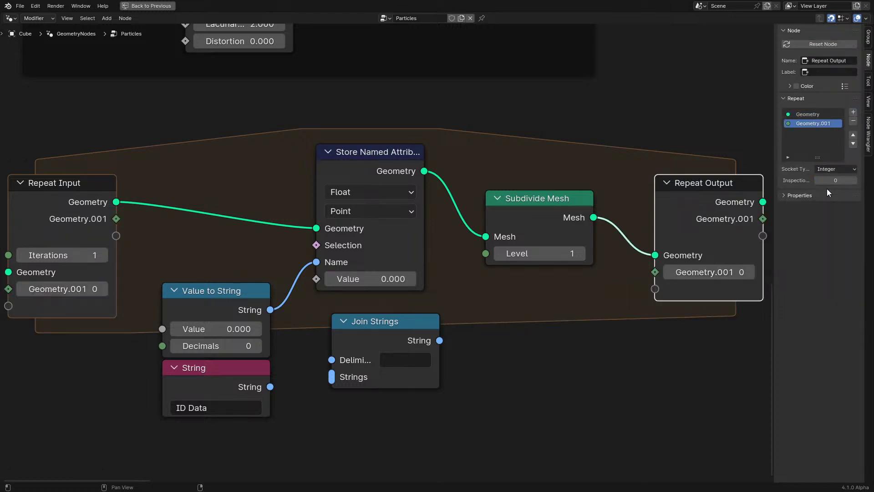
# Step: Add a Math node set to Add below Repeat Output and set its second value to 1
pyautogui.press('q')
pyautogui.click(641, 306)
pyautogui.click(661, 316)
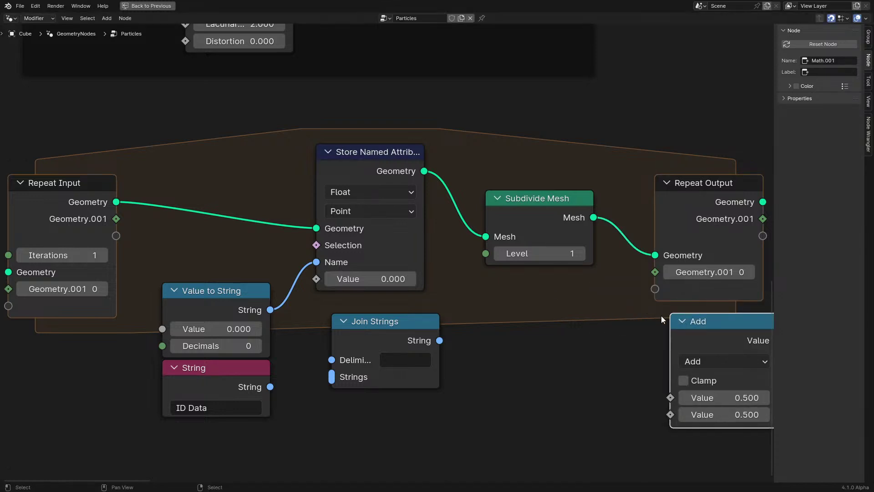
pyautogui.click(656, 321)
pyautogui.doubleClick(709, 414)
pyautogui.write('1')
pyautogui.press('Return')
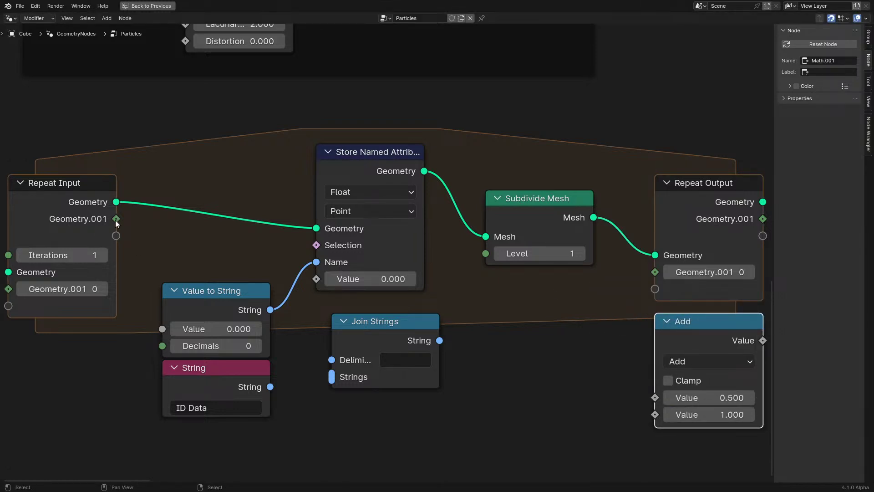
# Step: Route the Repeat Input's Geometry.001 through the Add node into the Repeat Output's Geometry.001 and collapse the Add node
pyautogui.moveTo(116, 220); pyautogui.dragTo(650, 394)
pyautogui.moveTo(763, 340); pyautogui.dragTo(648, 282)
pyautogui.click(665, 321)
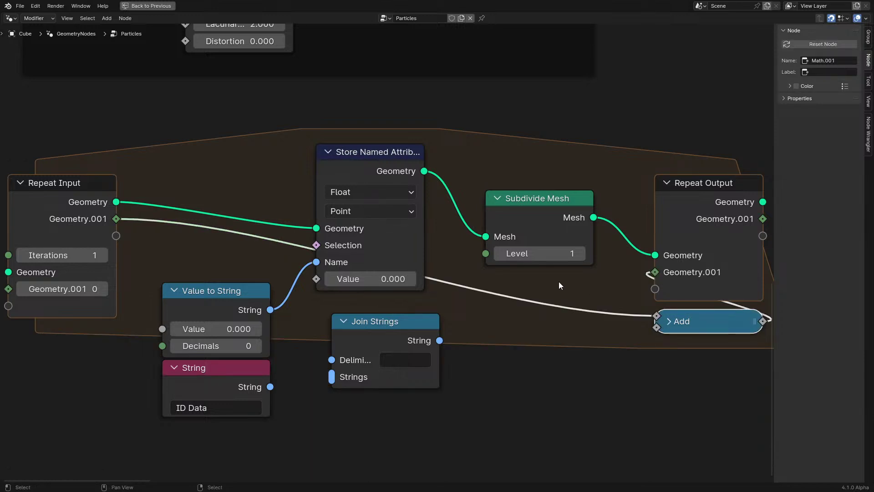
# Step: Link Geometry.001 through Value to String into Join Strings' Strings, the String node into Delimiter, and the joined string into Store Named Attribute's Name
pyautogui.press('Home')
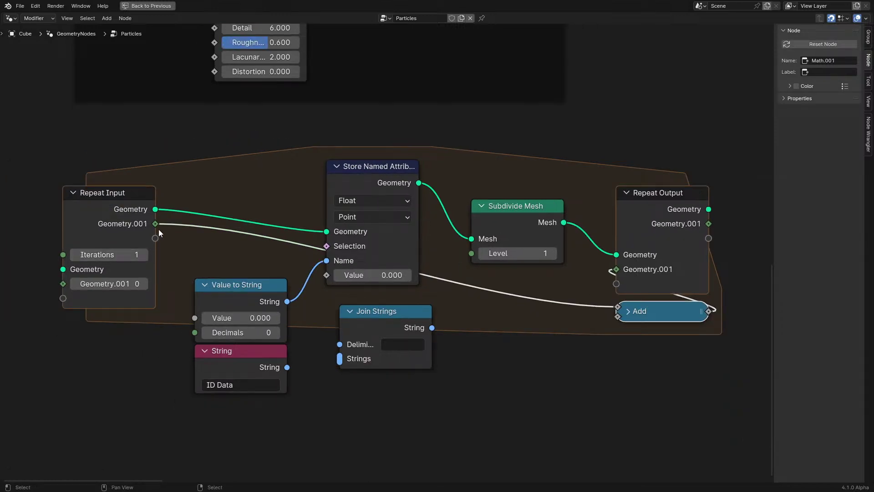
pyautogui.moveTo(155, 223); pyautogui.dragTo(196, 314)
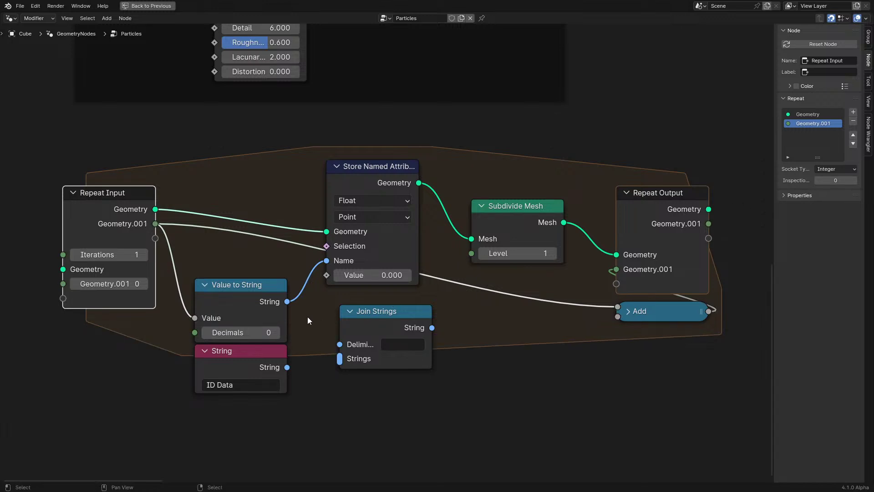
pyautogui.moveTo(288, 302); pyautogui.dragTo(339, 354)
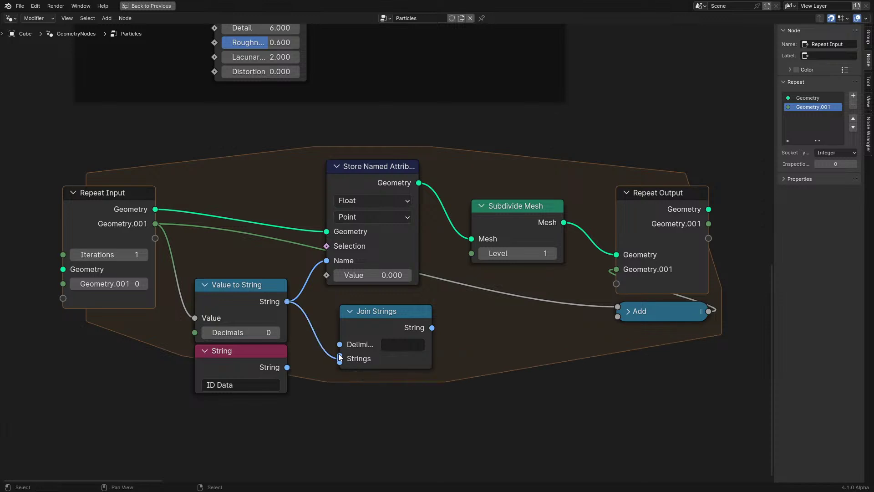
pyautogui.moveTo(287, 367); pyautogui.dragTo(340, 344)
pyautogui.moveTo(432, 327); pyautogui.dragTo(322, 263)
pyautogui.moveTo(432, 327); pyautogui.dragTo(327, 261)
# Step: Arrange the String node above Value to String and align Join Strings directly beneath Store Named Attribute
pyautogui.click(233, 373)
pyautogui.moveTo(233, 369); pyautogui.dragTo(252, 254)
pyautogui.moveTo(252, 255); pyautogui.dragTo(268, 320)
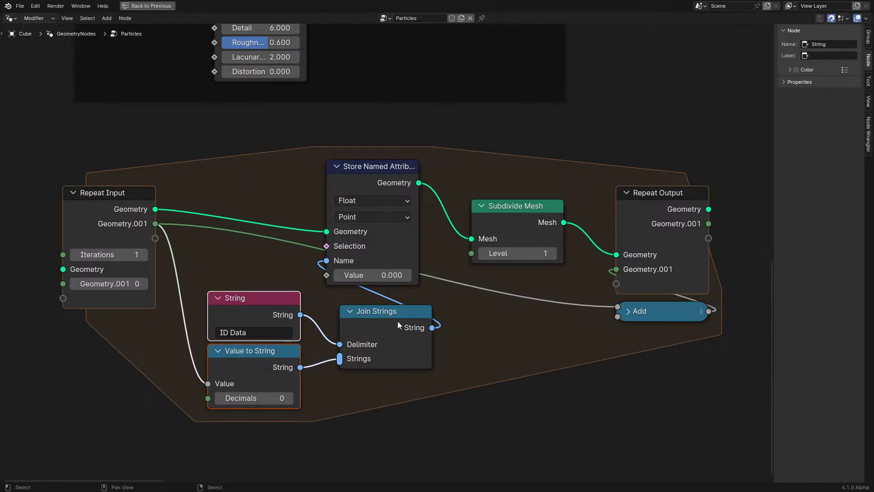
pyautogui.moveTo(387, 324); pyautogui.dragTo(373, 312)
pyautogui.moveTo(237, 417); pyautogui.dragTo(266, 296)
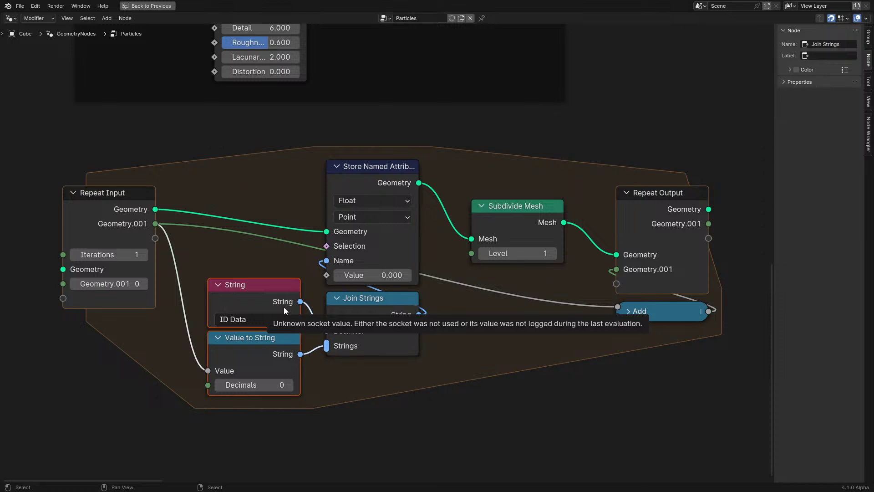
# Step: Set Store Named Attribute's data type to Integer and connect a collapsed Index node to its Value input
pyautogui.moveTo(342, 269); pyautogui.dragTo(348, 306, button='middle')
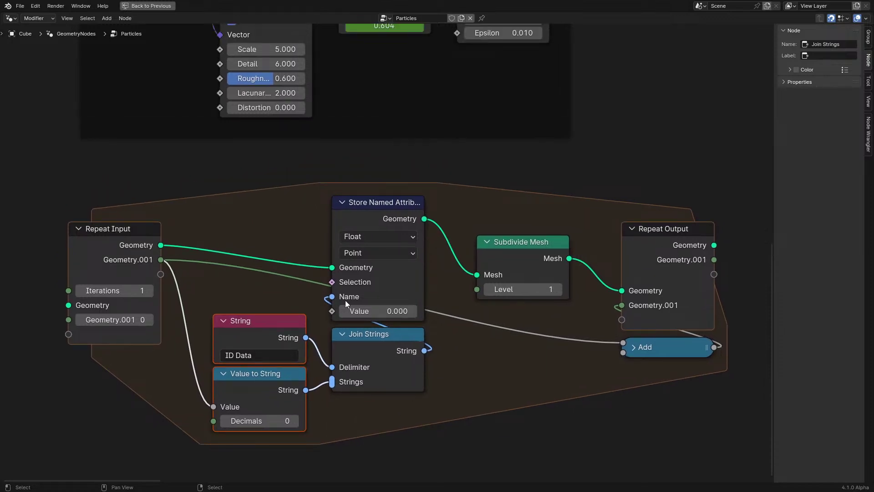
pyautogui.click(385, 237)
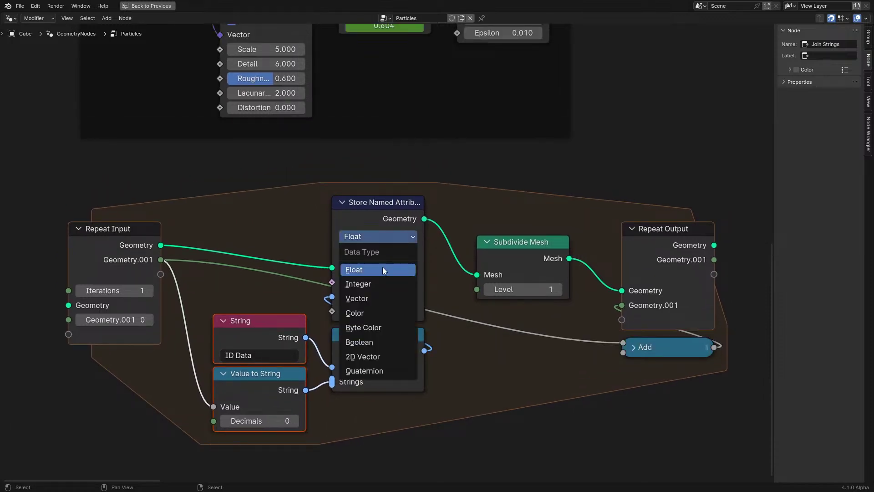
pyautogui.click(375, 285)
pyautogui.moveTo(332, 310); pyautogui.dragTo(385, 421)
pyautogui.write('in')
pyautogui.click(326, 406)
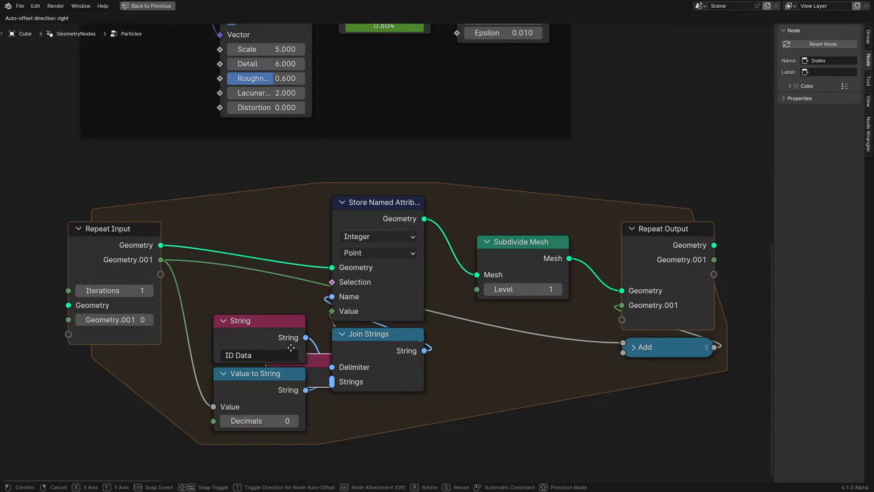
pyautogui.click(230, 294)
pyautogui.click(224, 294)
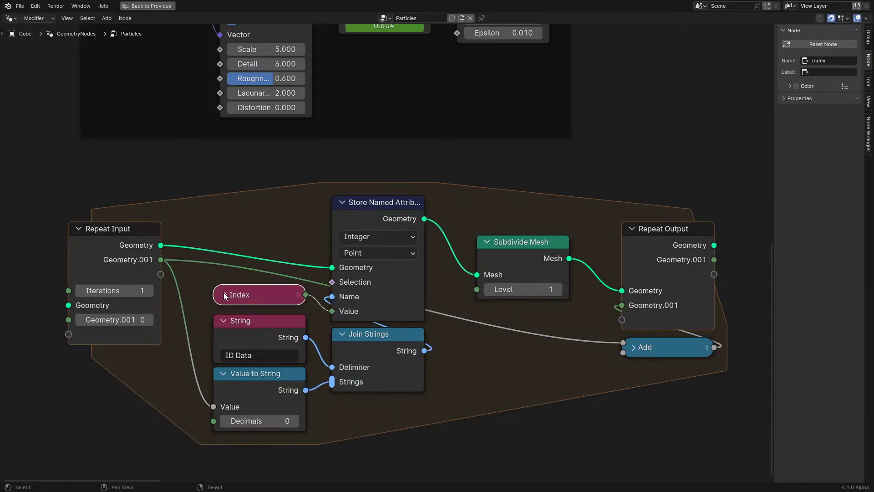
# Step: Insert a reroute on the Geometry.001 links beside Repeat Input and move it down clear of the Index node
pyautogui.scroll(-2, 223, 292)
pyautogui.scroll(2, 232, 253)
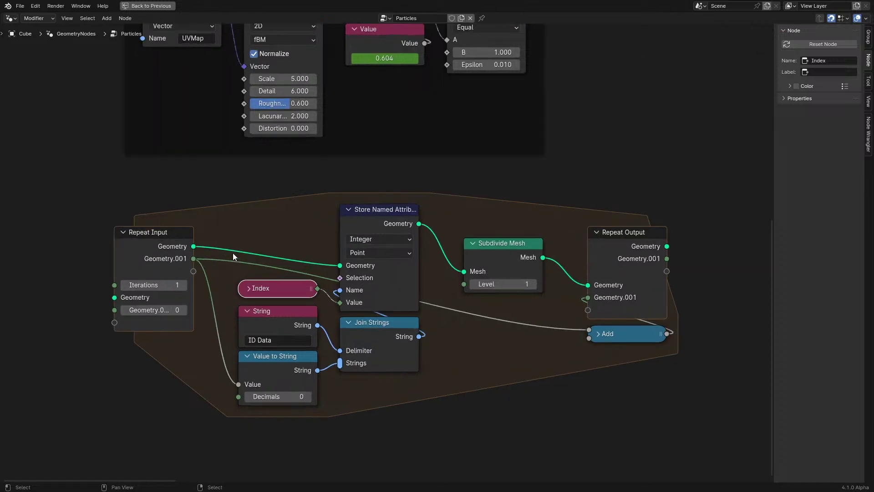
pyautogui.keyDown('shift'); pyautogui.moveTo(214, 258); pyautogui.dragTo(191, 304, button='right'); pyautogui.keyUp('shift')
pyautogui.press('g')
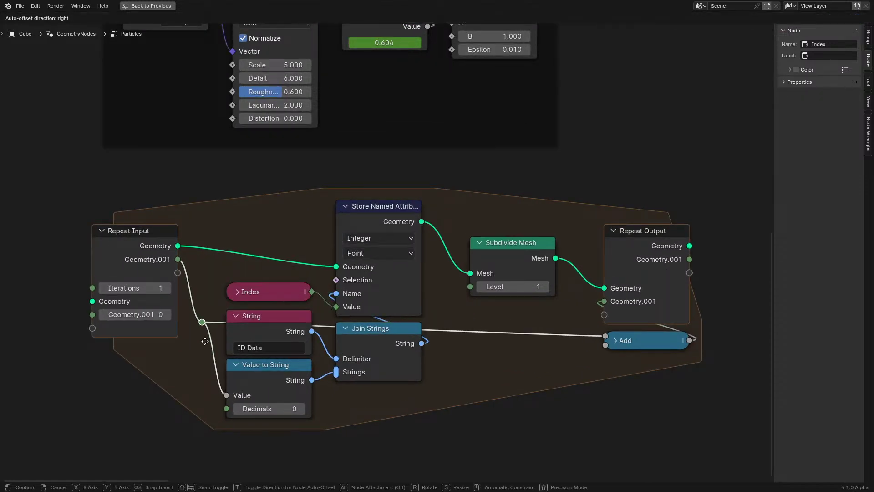
pyautogui.click(206, 361)
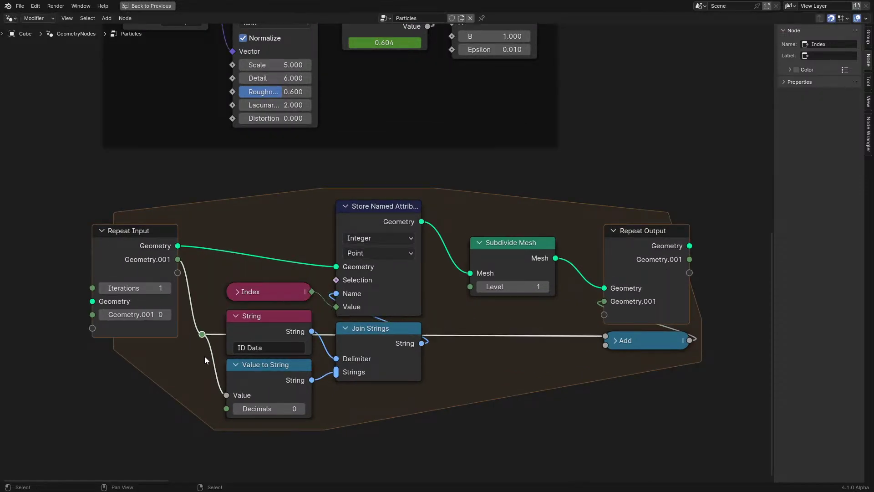
# Step: Output the Repeat Output's geometry from the node tree and check the result in the 3D viewport
pyautogui.scroll(-3, 542, 274)
pyautogui.click(529, 274)
pyautogui.hotkey('ctrl', 'space')
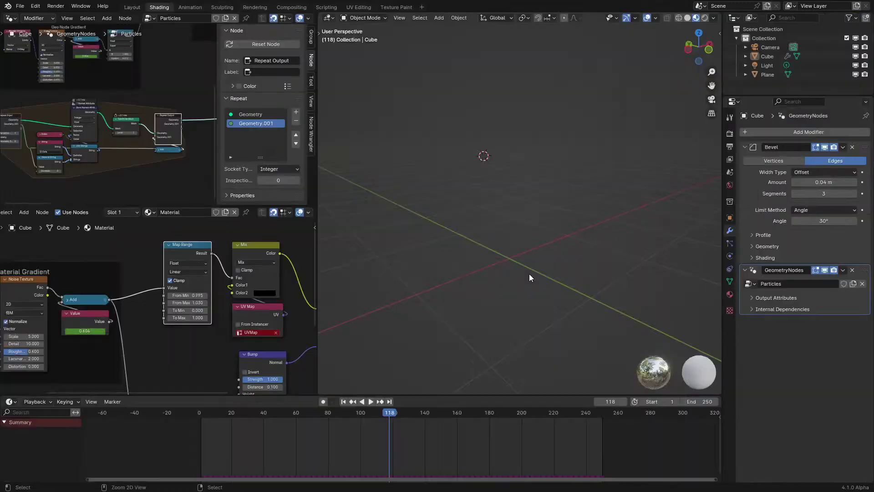
pyautogui.scroll(-2, 199, 232)
pyautogui.hotkey('ctrl', 'space')
pyautogui.hotkey('ctrl', 'space')
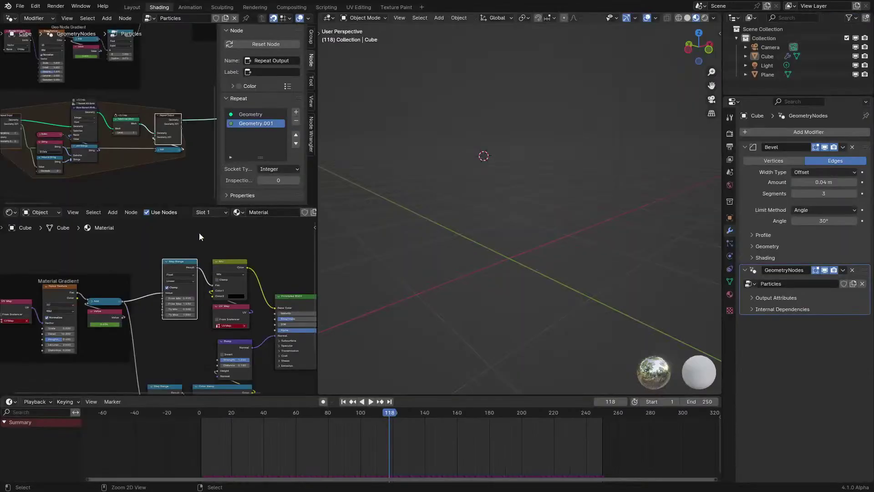
pyautogui.hotkey('ctrl', 'space')
# Step: Increase the Repeat Input's Iterations, then return to the full workspace layout with playback stopped at frame 0
pyautogui.scroll(5, 471, 216)
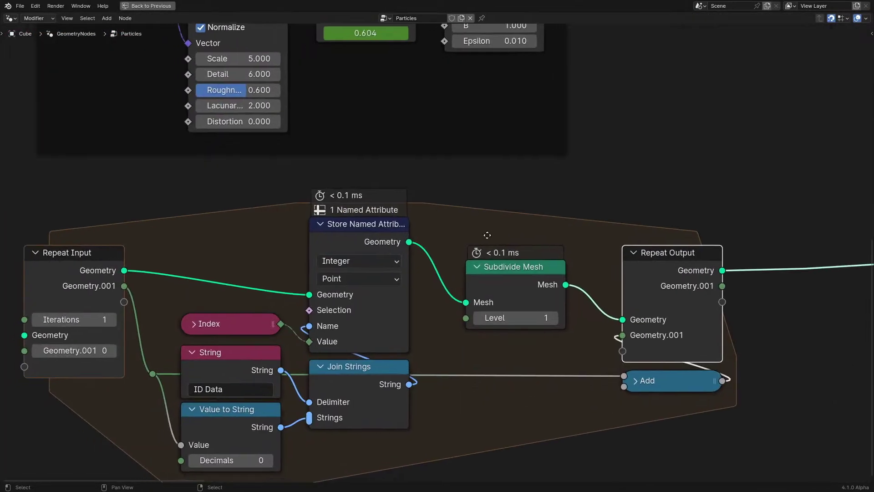
pyautogui.moveTo(487, 235); pyautogui.dragTo(563, 216, button='middle')
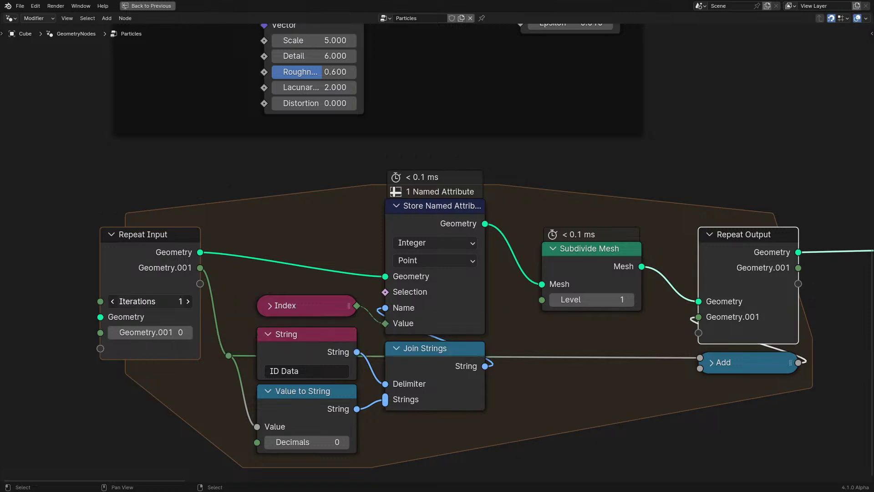
pyautogui.moveTo(150, 301); pyautogui.dragTo(173, 300)
pyautogui.hotkey('ctrl', 'space')
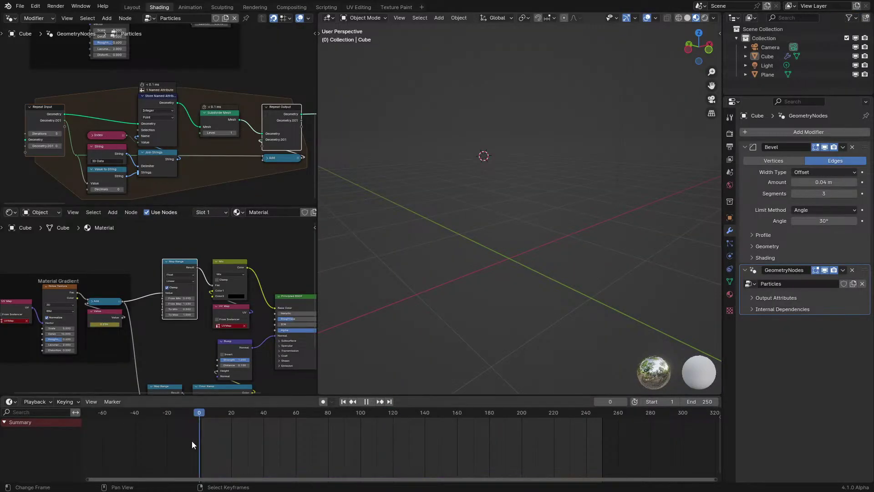
pyautogui.press('space')
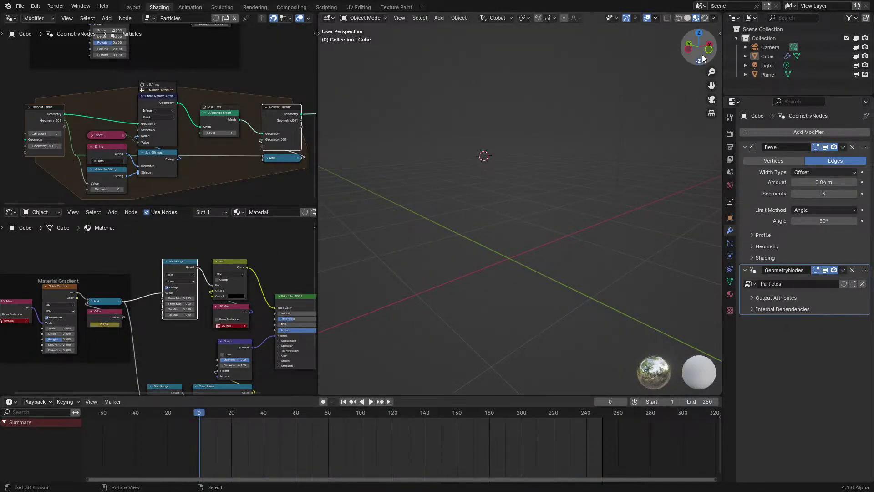
# Step: Join the material shader editor area into the geometry node editor above it
pyautogui.rightClick(155, 205)
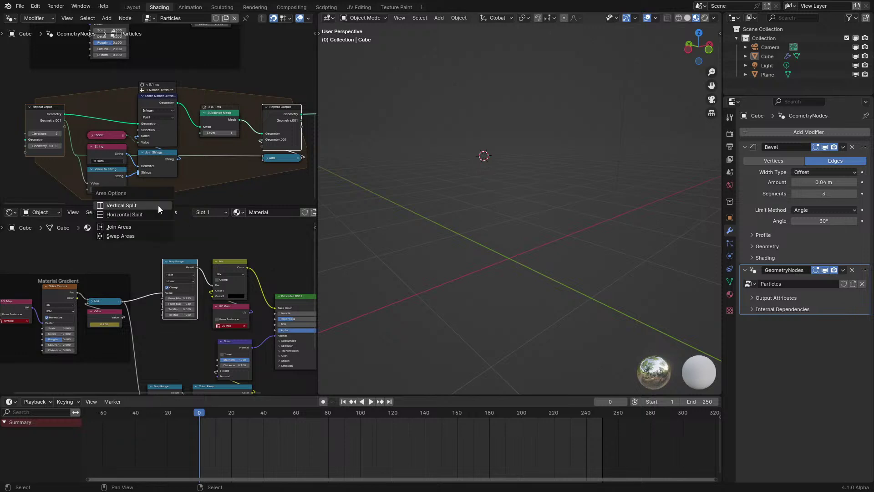
pyautogui.click(139, 226)
pyautogui.click(129, 273)
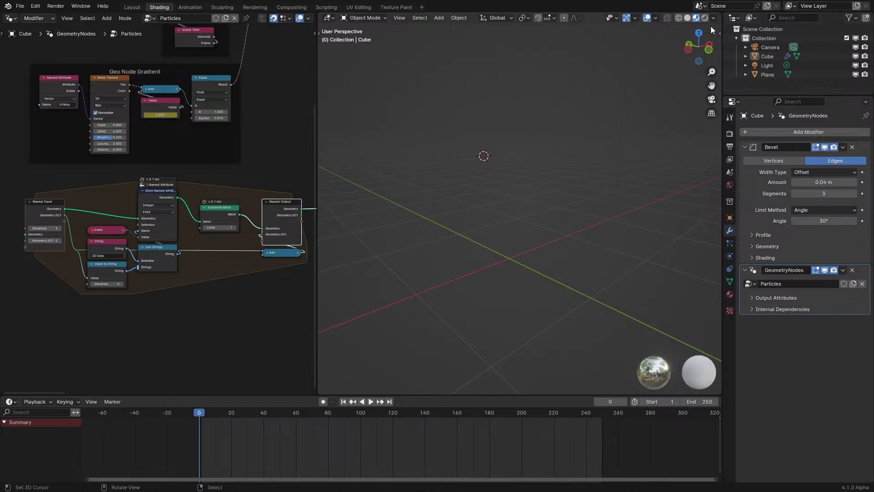
# Step: Change the Outliner area to an Asset Browser and enlarge it downward over the Properties editor
pyautogui.click(734, 17)
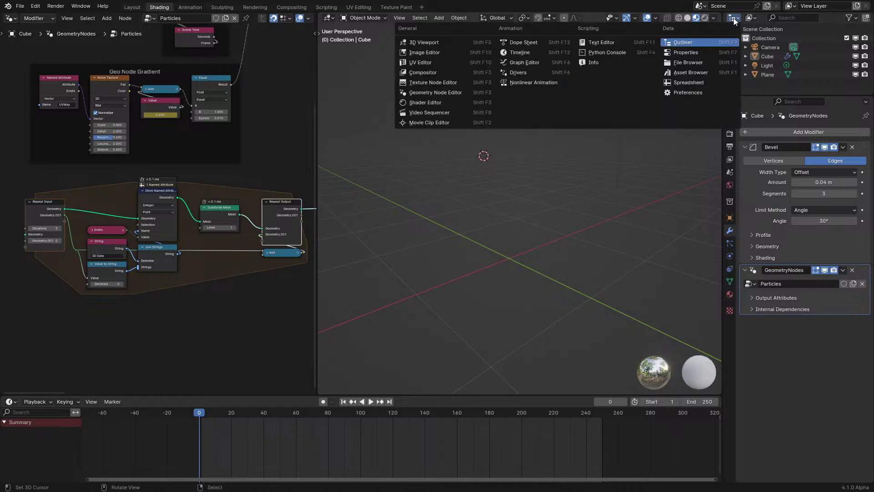
pyautogui.click(696, 71)
pyautogui.moveTo(733, 96); pyautogui.dragTo(752, 208)
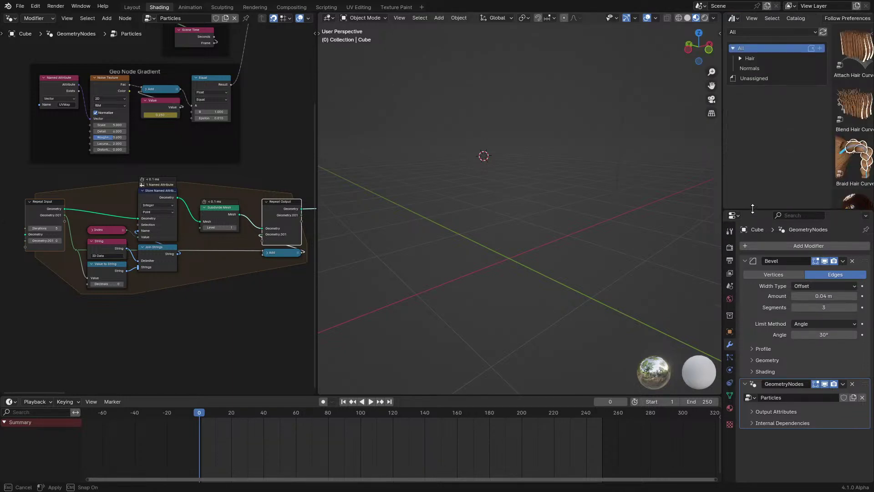
# Step: Change the Asset Browser area to a Spreadsheet and widen it towards the 3D viewport
pyautogui.click(732, 18)
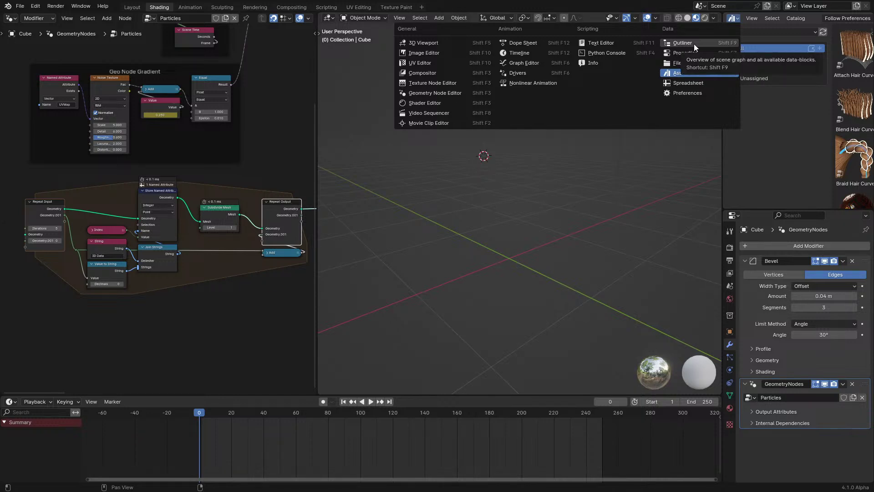
pyautogui.click(693, 81)
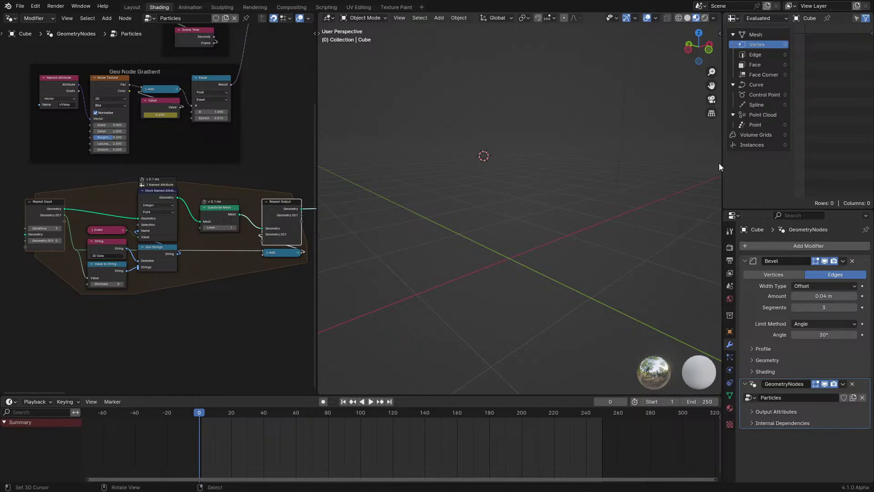
pyautogui.moveTo(722, 164); pyautogui.dragTo(612, 165)
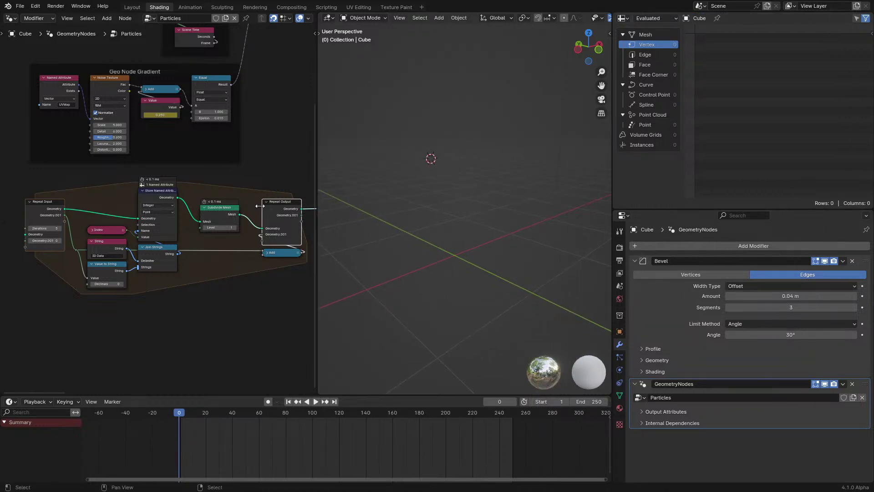
# Step: Examine the Repeat Input and the string nodes building the attribute name, and briefly play the animation
pyautogui.scroll(2, 278, 217)
pyautogui.scroll(1, 279, 216)
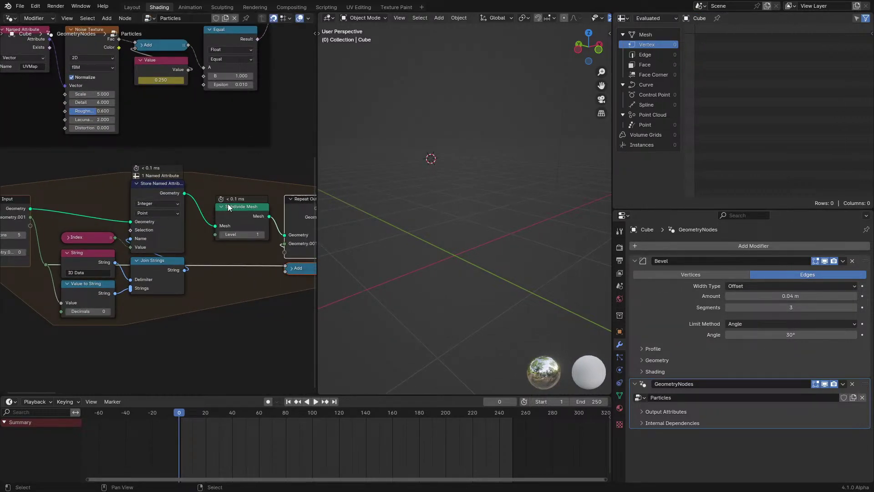
pyautogui.moveTo(230, 210); pyautogui.dragTo(232, 203)
pyautogui.moveTo(58, 199); pyautogui.dragTo(77, 202, button='middle')
pyautogui.moveTo(18, 210); pyautogui.dragTo(25, 215)
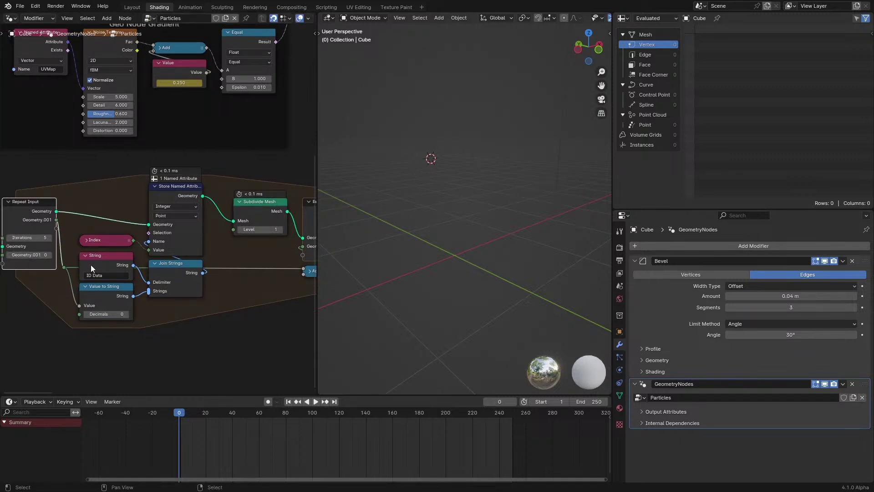
pyautogui.click(64, 268)
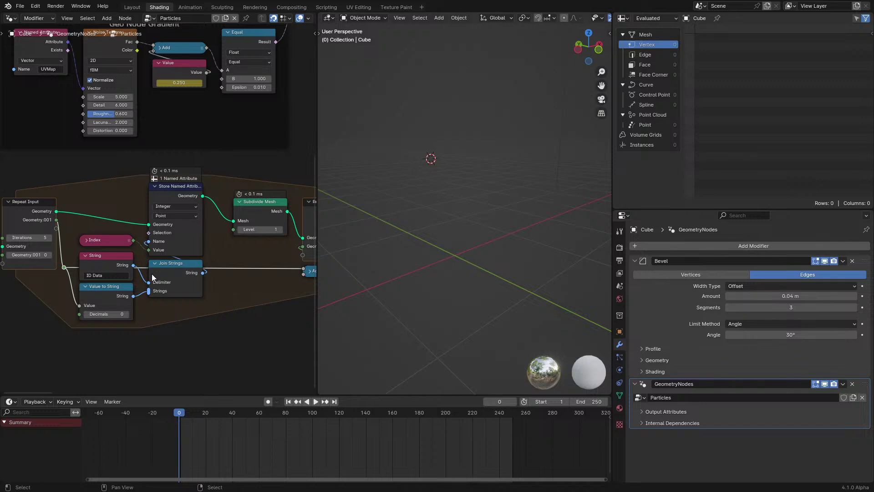
pyautogui.press('space')
pyautogui.press('space')
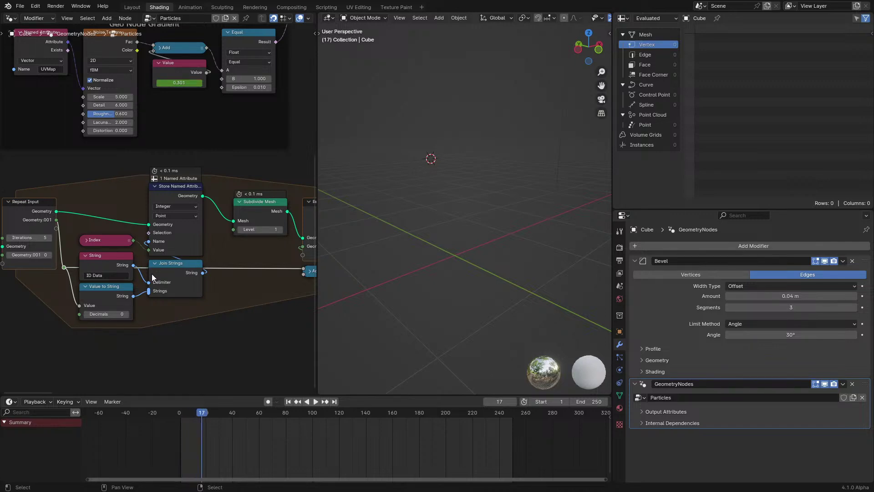
# Step: Add a Grid node feeding its mesh into the Repeat Input's Geometry socket
pyautogui.scroll(-7, 295, 157)
pyautogui.moveTo(294, 157); pyautogui.dragTo(71, 201, button='middle')
pyautogui.scroll(3, 168, 190)
pyautogui.scroll(2, 161, 211)
pyautogui.click(168, 277)
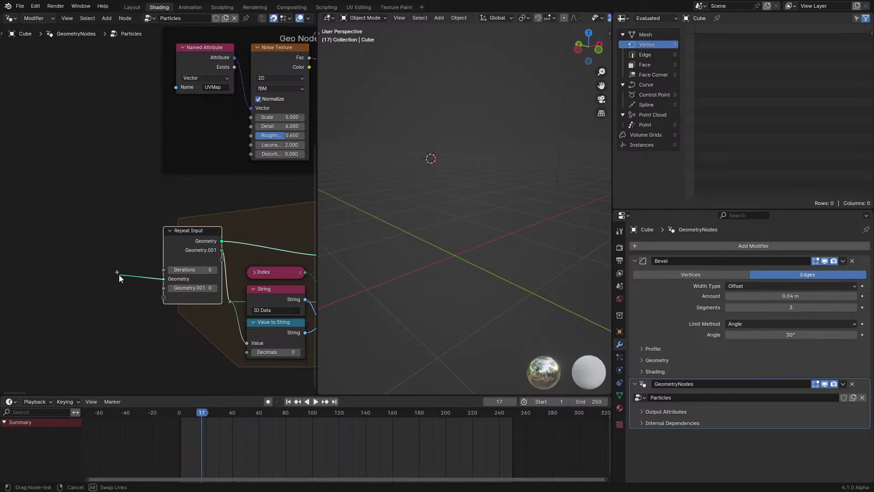
pyautogui.hotkey('shift', 'a')
pyautogui.write('grid')
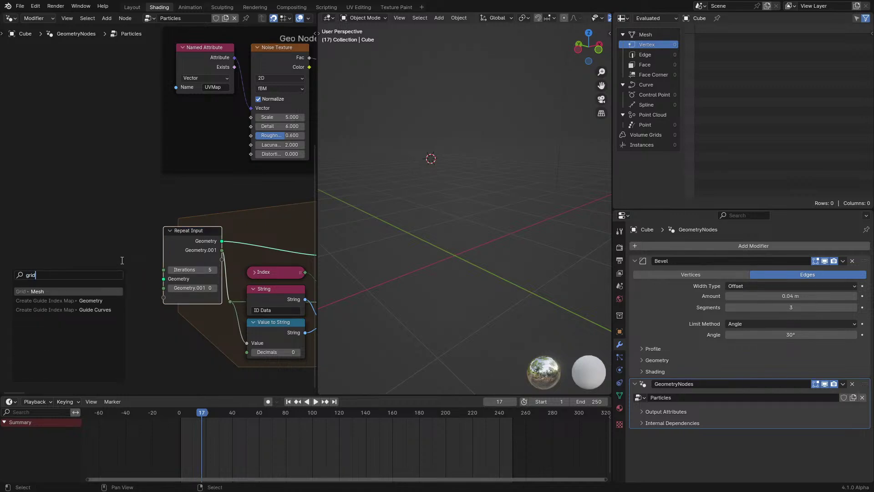
pyautogui.press('Return')
pyautogui.click(121, 261)
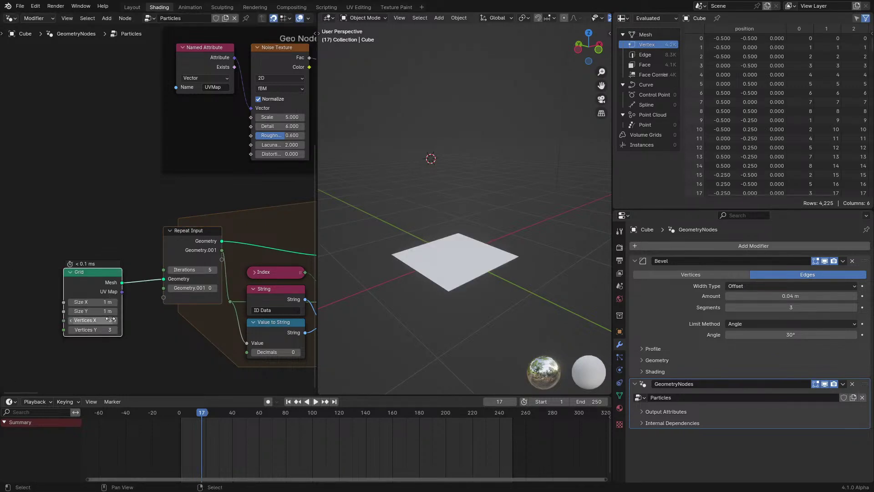
# Step: Set the Grid node's Vertices X and Vertices Y to 2 and place the node nearer the Repeat Input
pyautogui.click(101, 327)
pyautogui.moveTo(101, 328); pyautogui.dragTo(94, 320)
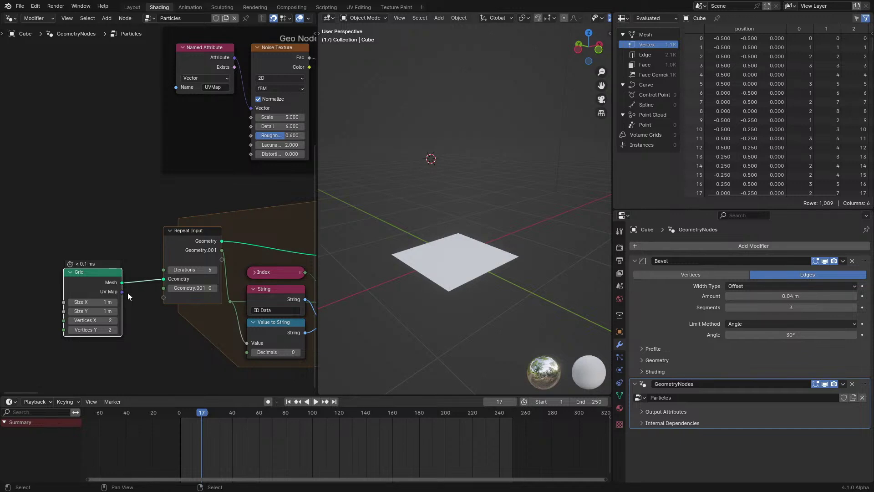
pyautogui.moveTo(105, 273); pyautogui.dragTo(113, 265)
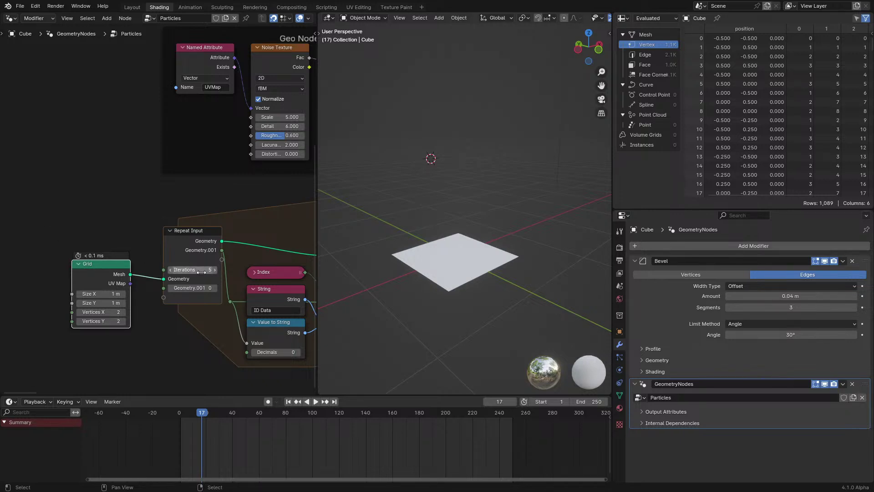
# Step: Set the Join Strings delimiter to an underscore and check the renamed ID Data columns in the spreadsheet
pyautogui.scroll(5, 374, 278)
pyautogui.keyDown('shift'); pyautogui.moveTo(374, 274); pyautogui.dragTo(377, 234, button='middle'); pyautogui.keyUp('shift')
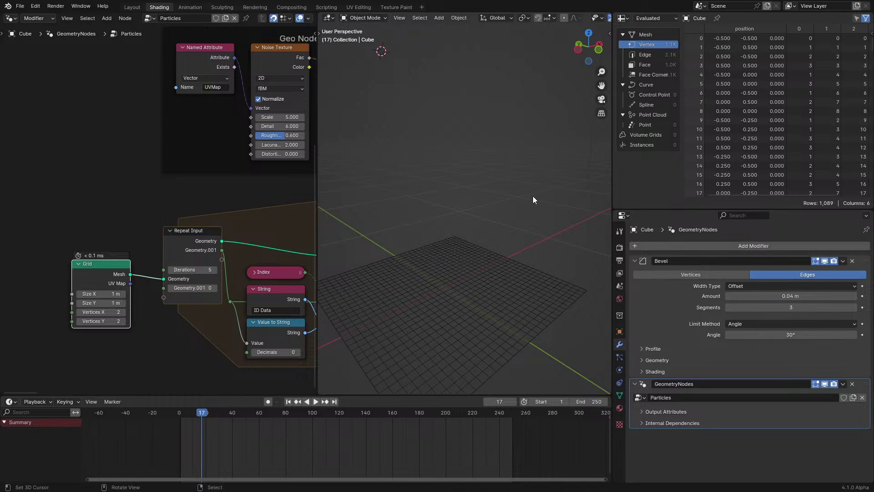
pyautogui.moveTo(858, 63); pyautogui.dragTo(758, 76, button='middle')
pyautogui.moveTo(192, 271); pyautogui.dragTo(62, 231, button='middle')
pyautogui.scroll(4, 143, 271)
pyautogui.moveTo(199, 304); pyautogui.dragTo(199, 316)
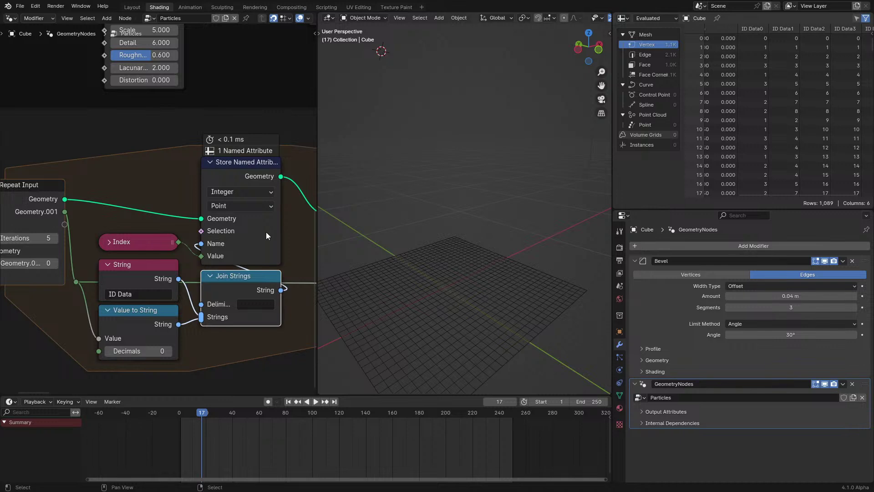
pyautogui.write('_')
pyautogui.press('Return')
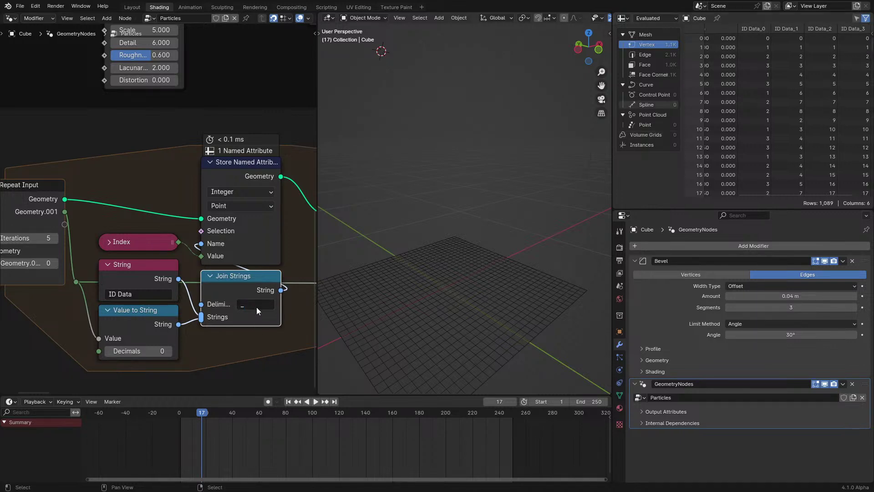
pyautogui.hscroll(2, 801, 81)
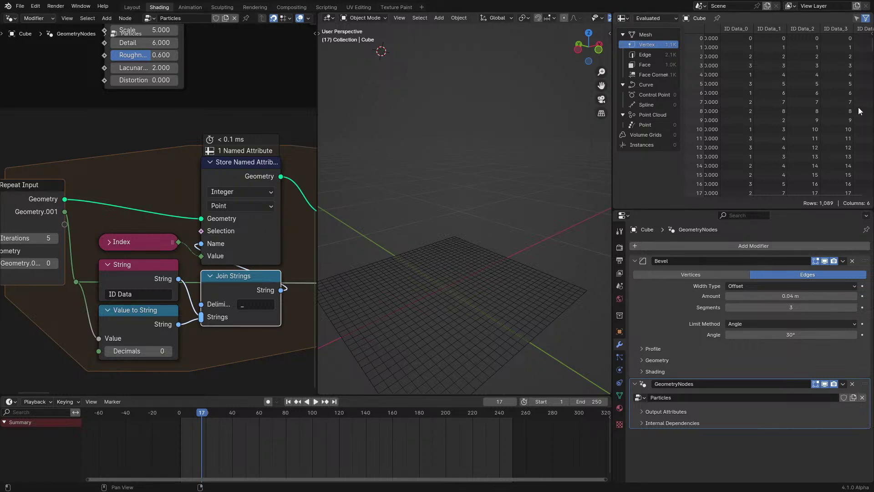
pyautogui.hscroll(1, 789, 63)
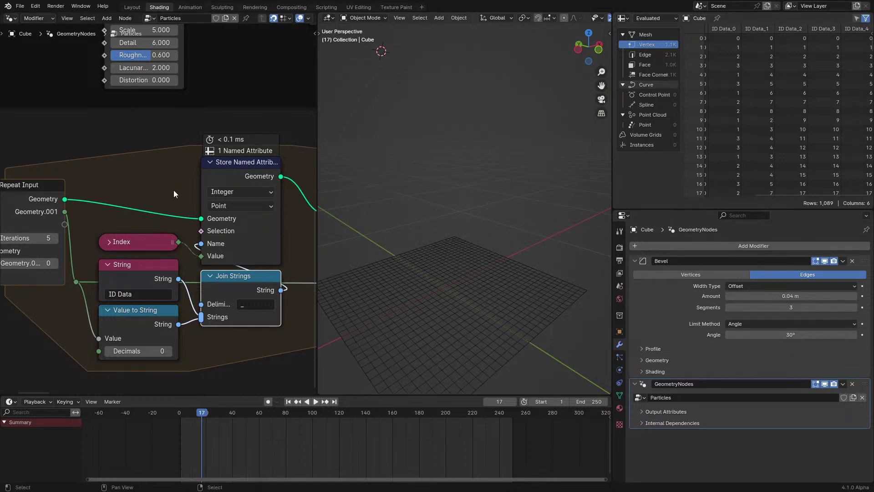
# Step: Set the Repeat Input's Iterations to 7 and check the resulting ID Data attributes in the spreadsheet
pyautogui.scroll(-3, 173, 190)
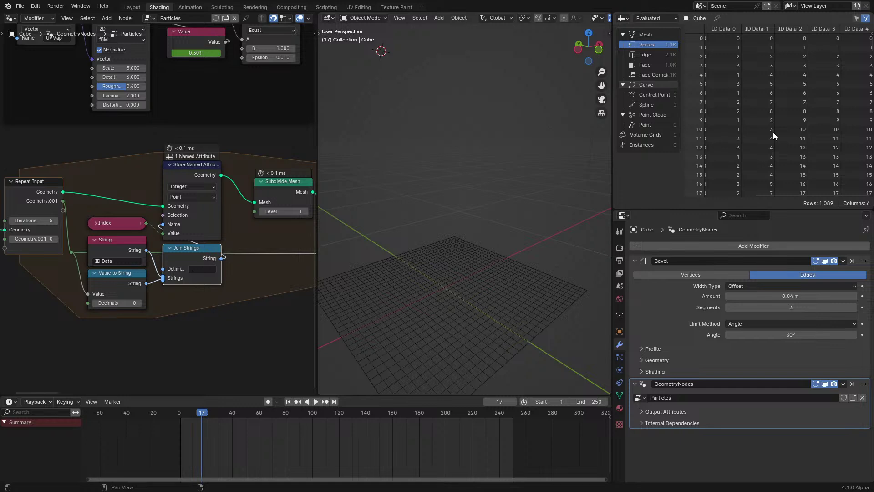
pyautogui.click(55, 222)
pyautogui.click(56, 222)
pyautogui.click(55, 222)
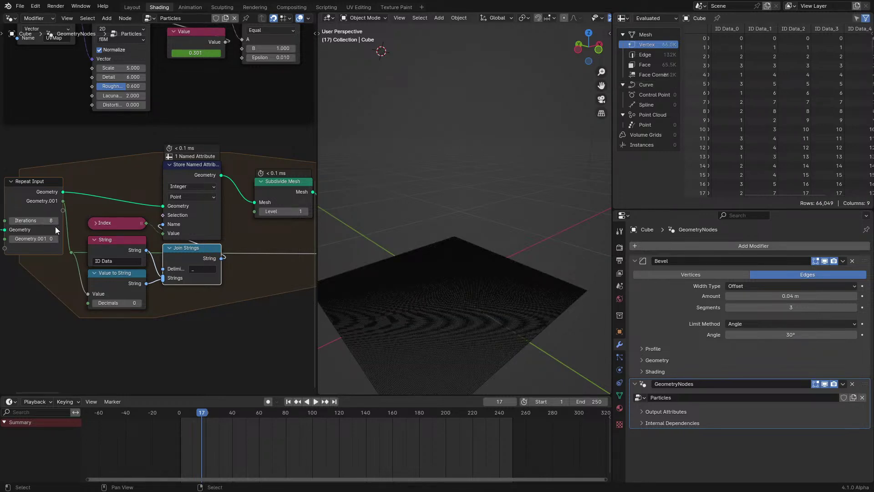
pyautogui.moveTo(55, 226); pyautogui.dragTo(124, 247, button='middle')
pyautogui.click(81, 241)
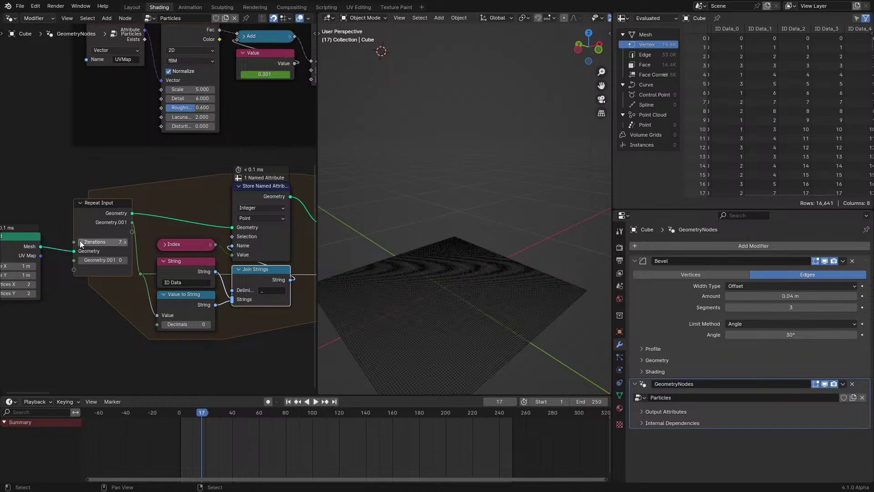
pyautogui.keyDown('ctrl'); pyautogui.hscroll(3, 746, 137); pyautogui.keyUp('ctrl')
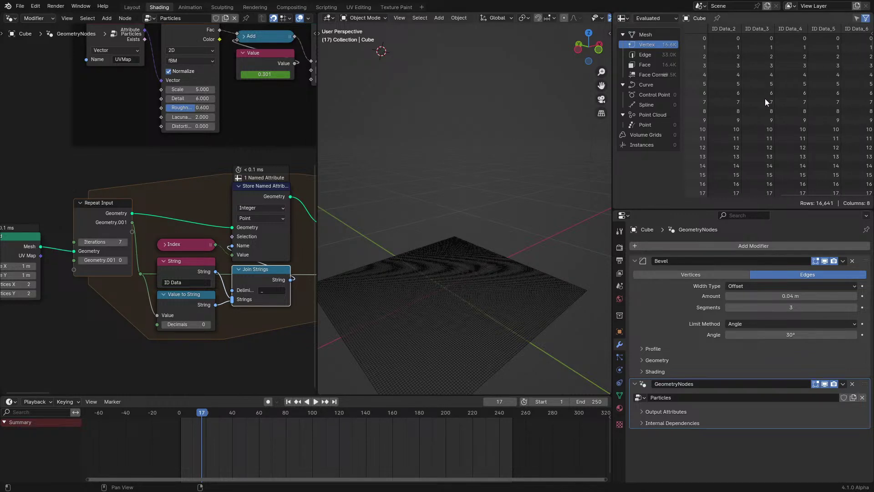
pyautogui.keyDown('ctrl'); pyautogui.hscroll(-5, 771, 99); pyautogui.keyUp('ctrl')
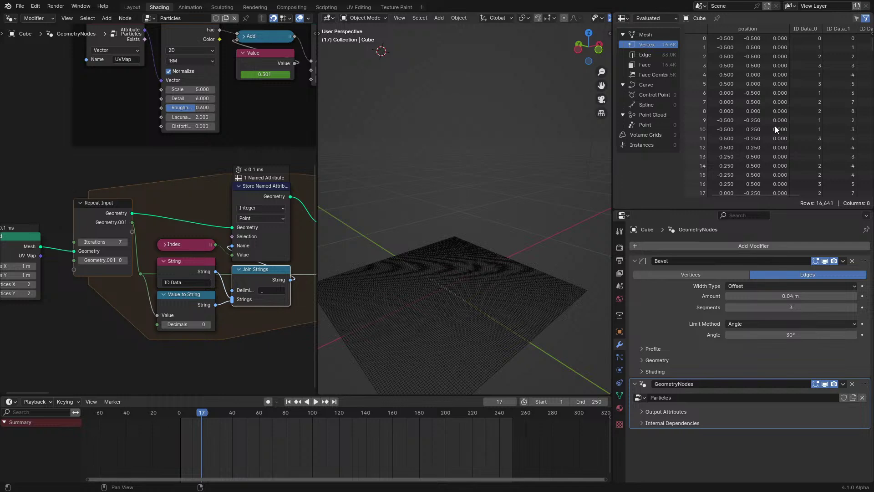
pyautogui.moveTo(117, 204); pyautogui.dragTo(209, 163, button='middle')
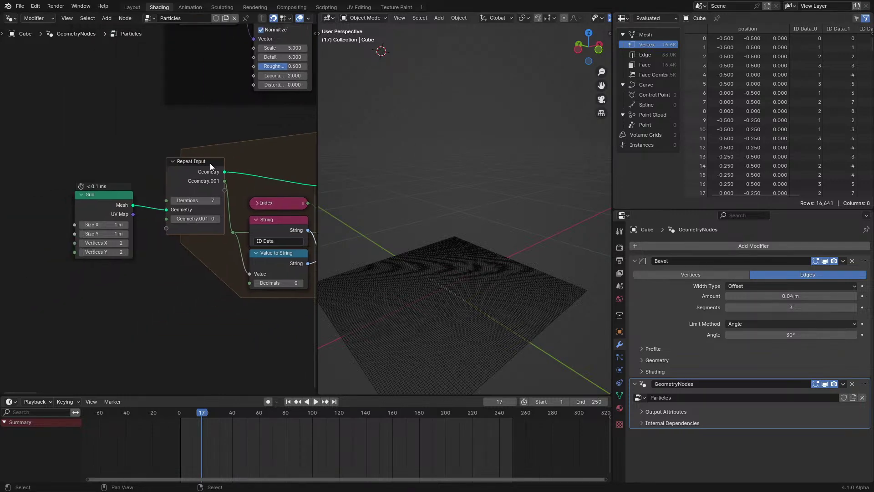
pyautogui.scroll(2, 205, 160)
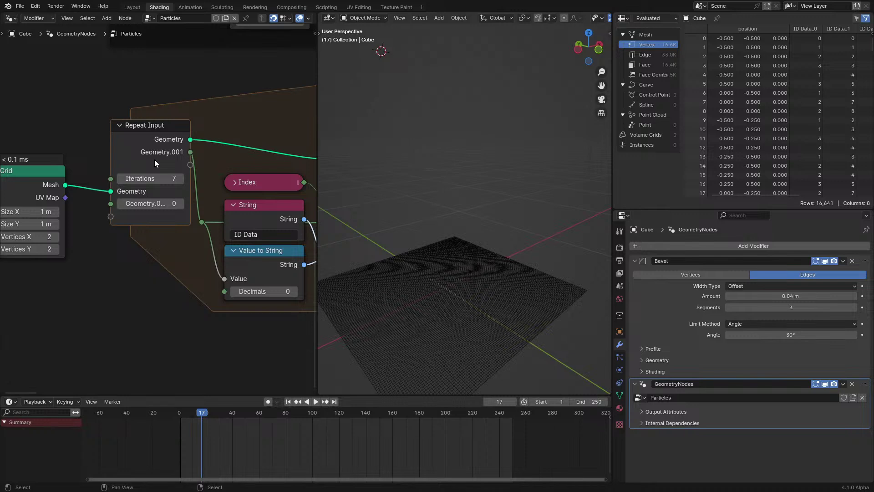
pyautogui.moveTo(150, 235); pyautogui.dragTo(160, 195, button='middle')
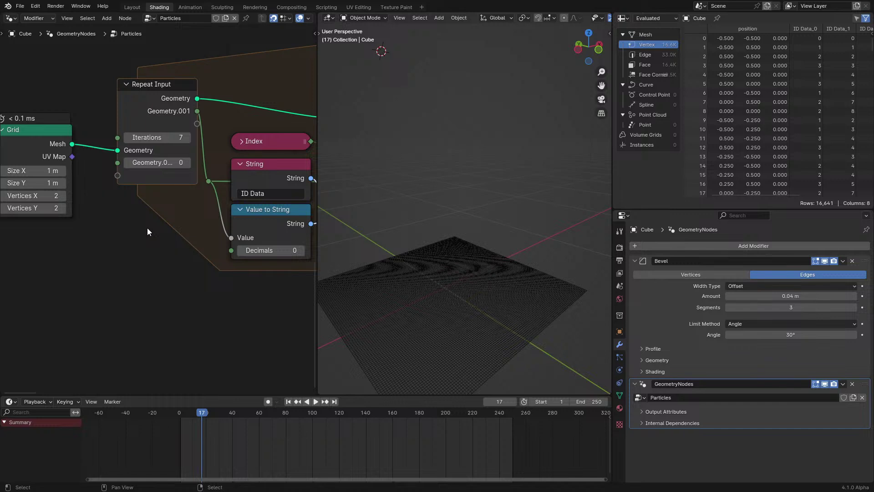
# Step: Add four vertex groups to the Cube's mesh data and expand its Color Attributes section
pyautogui.click(619, 395)
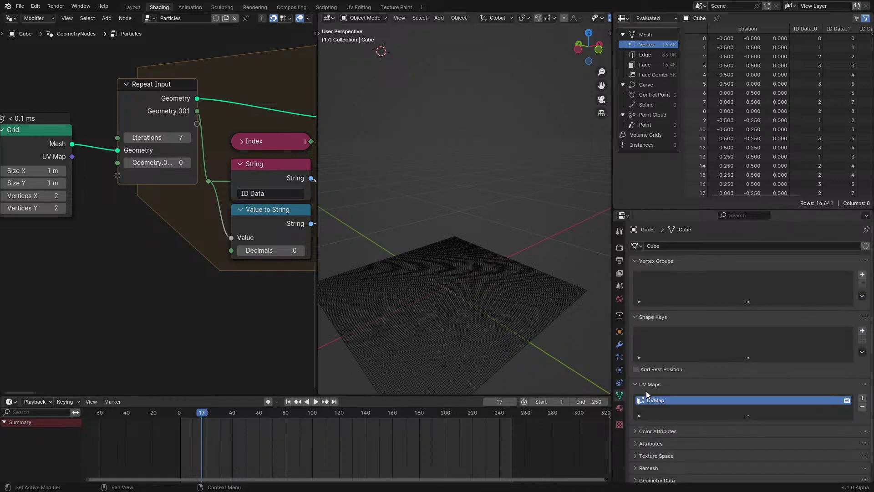
pyautogui.scroll(-1, 656, 382)
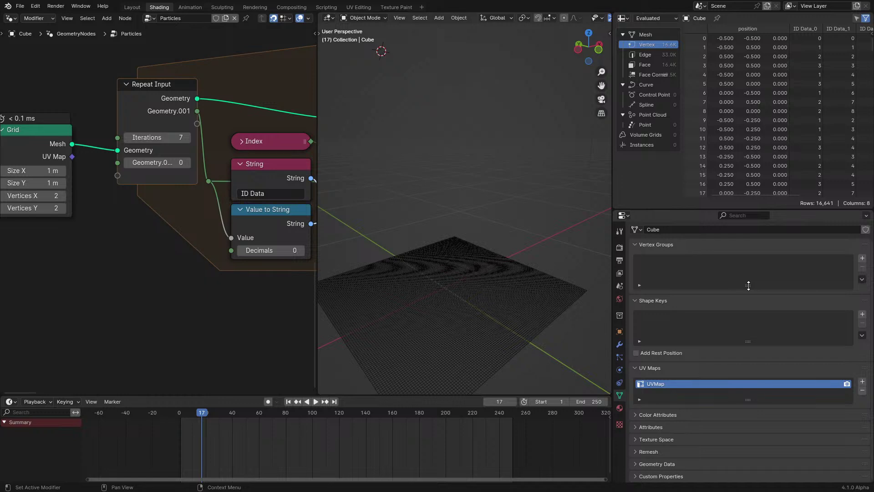
pyautogui.moveTo(749, 286)
pyautogui.mouseDown()
pyautogui.moveTo(747, 319)
pyautogui.moveTo(747, 287)
pyautogui.mouseUp()
pyautogui.click(862, 258)
pyautogui.click(861, 259)
pyautogui.click(862, 259)
pyautogui.click(862, 259)
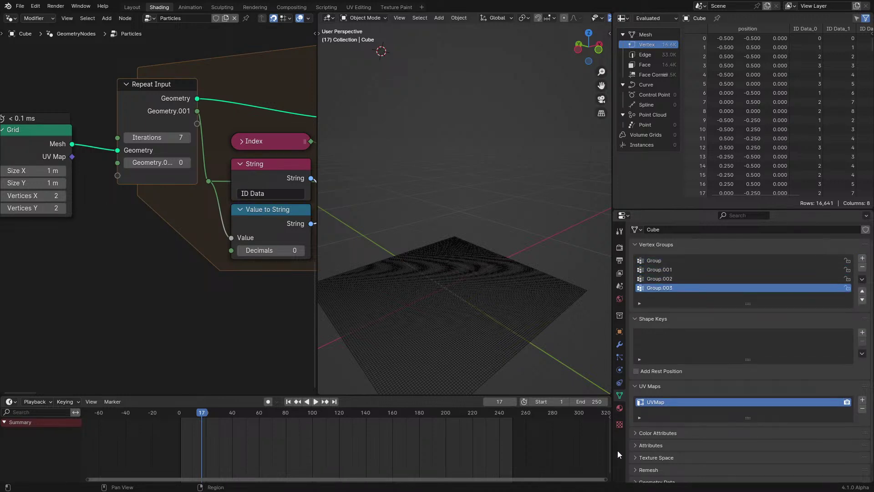
pyautogui.click(662, 433)
pyautogui.scroll(-3, 662, 433)
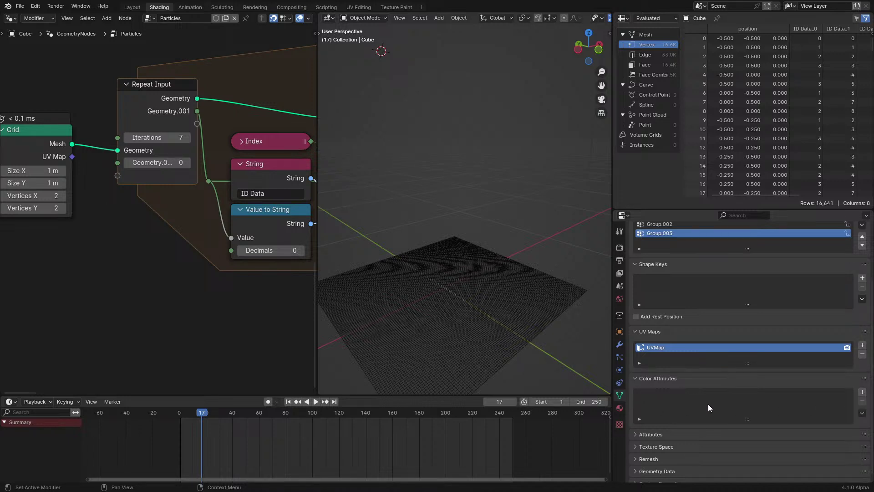
pyautogui.scroll(4, 709, 399)
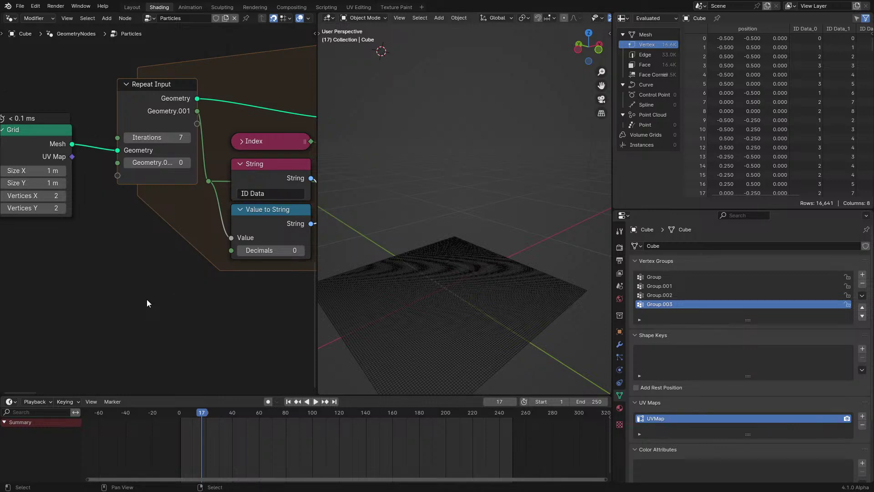
# Step: Move the Grid node closer to the Repeat Input and return to the Store Named Attribute and string nodes
pyautogui.moveTo(29, 134); pyautogui.dragTo(52, 134)
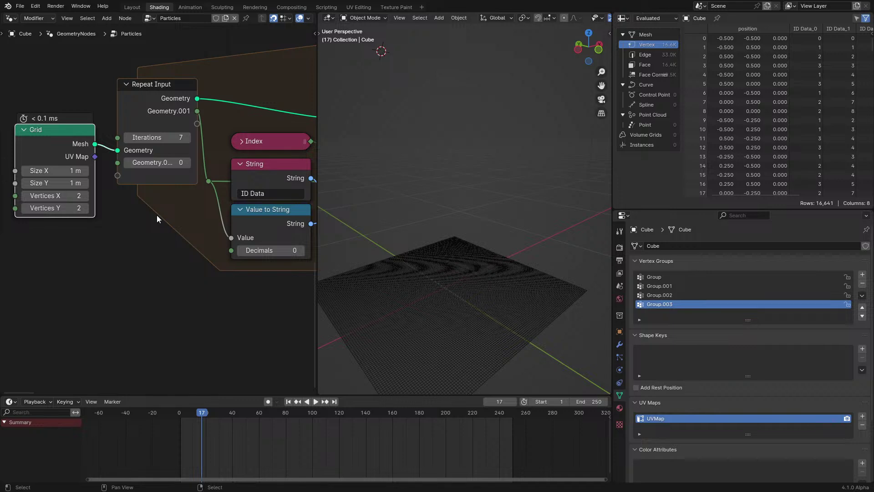
pyautogui.moveTo(255, 182); pyautogui.dragTo(100, 213, button='middle')
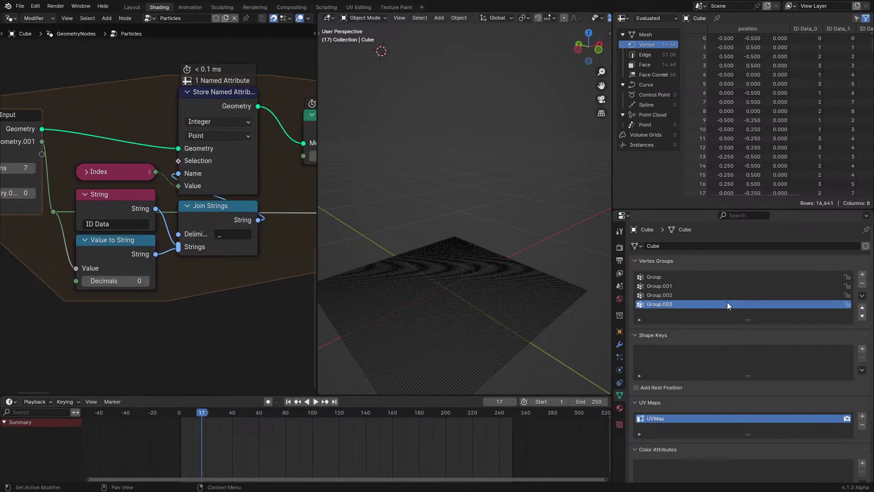
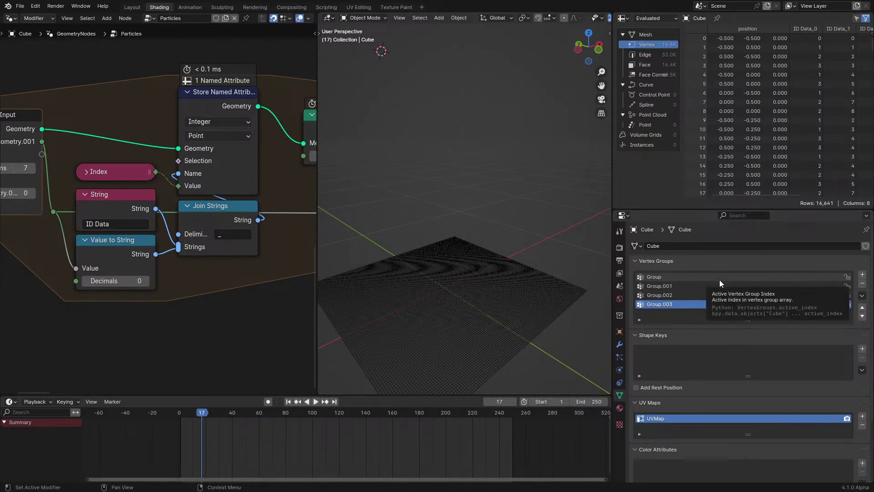
# Step: Add a Named Attribute node below the Join Strings node
pyautogui.hotkey('shift', 'a')
pyautogui.write('na')
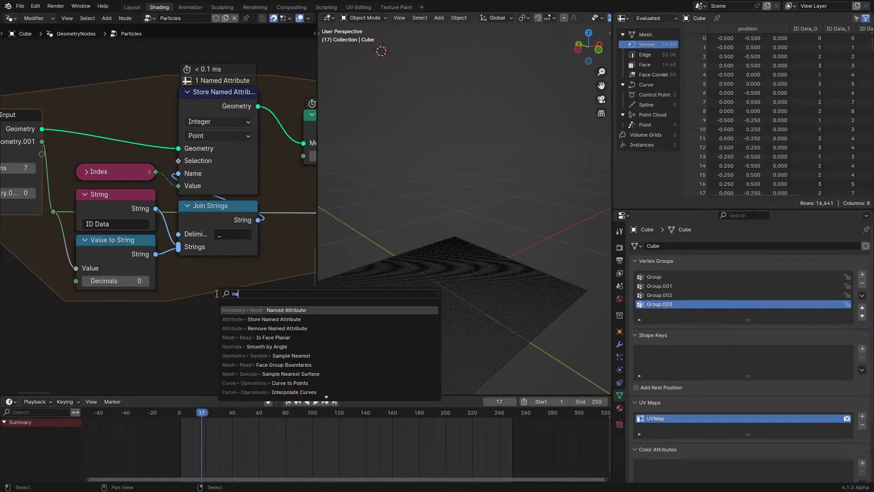
pyautogui.press('Escape')
pyautogui.hotkey('shift', 'a')
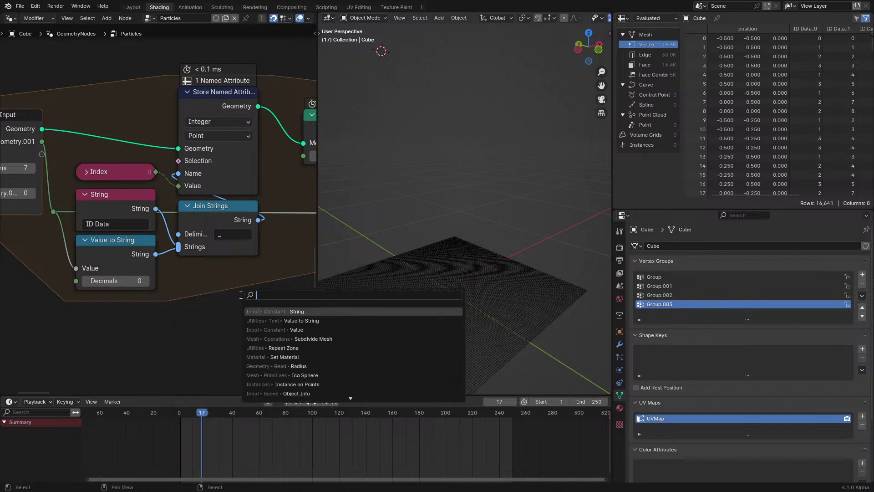
pyautogui.write('named')
pyautogui.press('Return')
pyautogui.click(176, 309)
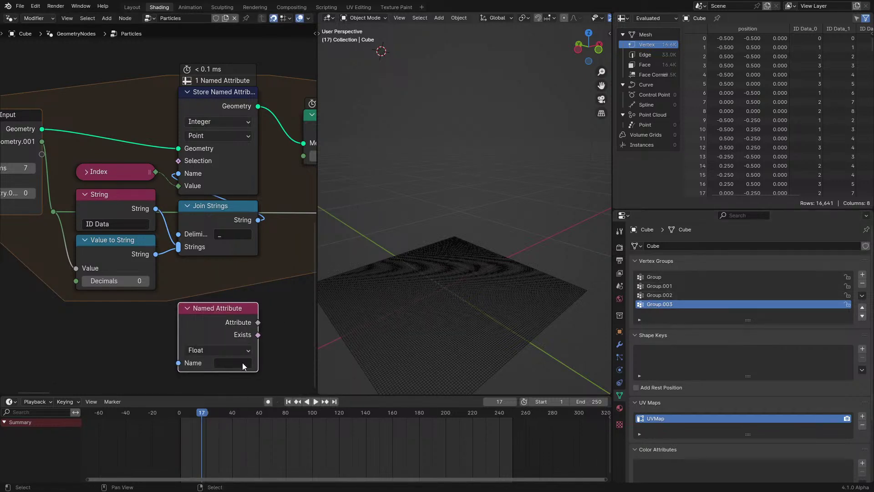
pyautogui.moveTo(242, 363); pyautogui.dragTo(283, 316, button='middle')
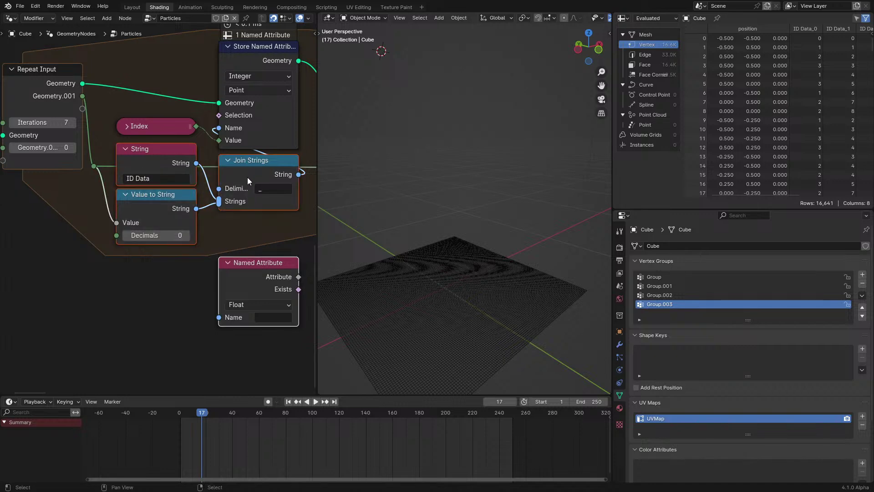
# Step: Duplicate the String, Value to String and Join Strings nodes beside the Named Attribute node, removing the extra Named Attribute copy
pyautogui.hotkey('shift', 'd')
pyautogui.click(133, 305)
pyautogui.moveTo(147, 387); pyautogui.dragTo(162, 351, button='middle')
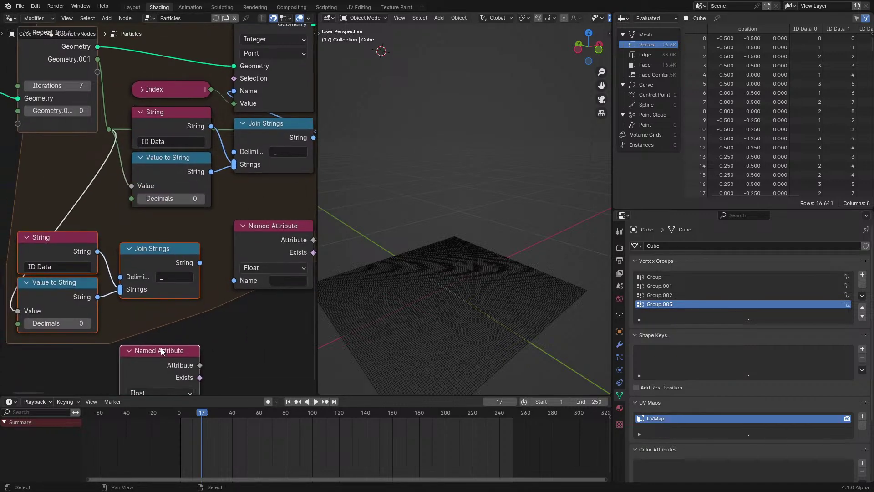
pyautogui.click(161, 348)
pyautogui.press('x')
# Step: Set the copied Join Strings node's delimiter to a period and the copied String node's text to Group
pyautogui.click(182, 279)
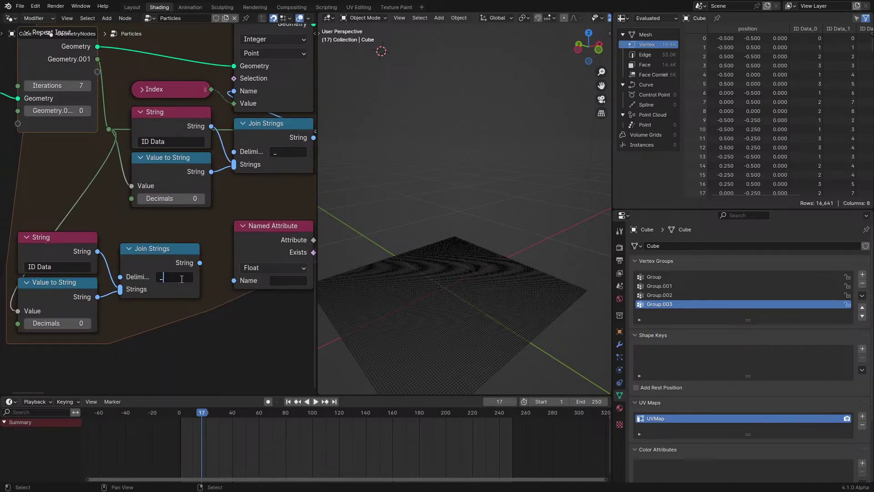
pyautogui.press('BackSpace')
pyautogui.click(37, 267)
pyautogui.write('Group')
pyautogui.press('Return')
# Step: Move the copied Value to String node away from the Group String node and place a second Join Strings copy below the first
pyautogui.moveTo(91, 299); pyautogui.dragTo(141, 263, button='middle')
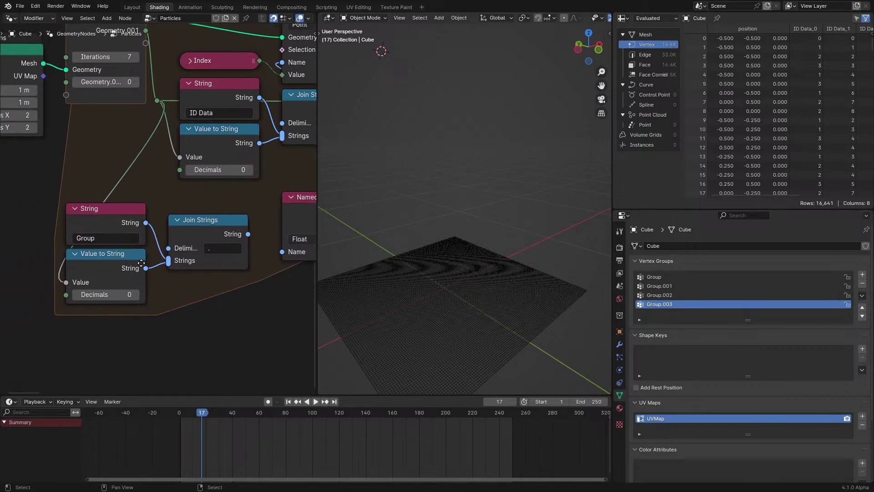
pyautogui.moveTo(141, 263); pyautogui.dragTo(75, 286)
pyautogui.click(191, 246)
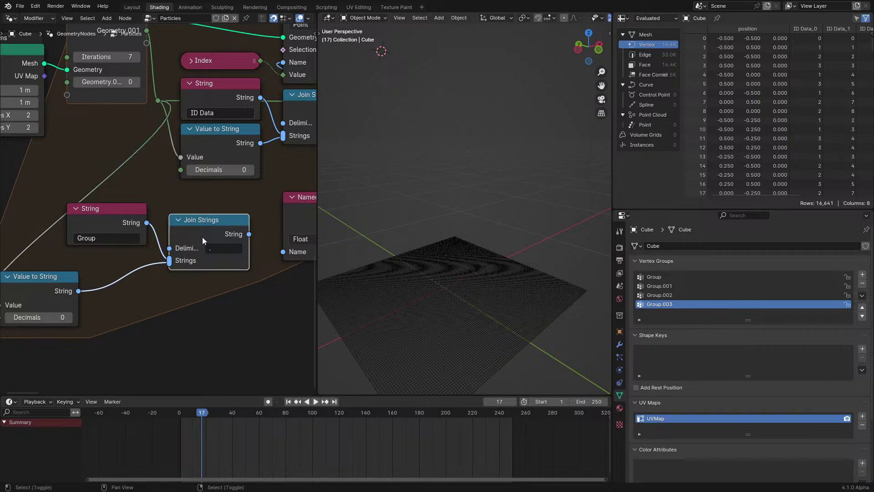
pyautogui.hotkey('shift', 'd')
pyautogui.moveTo(49, 282); pyautogui.dragTo(70, 326)
pyautogui.click(121, 210)
# Step: Duplicate the Group String node and place the copy below the Grid node
pyautogui.click(146, 215)
pyautogui.moveTo(158, 217); pyautogui.dragTo(188, 216, button='middle')
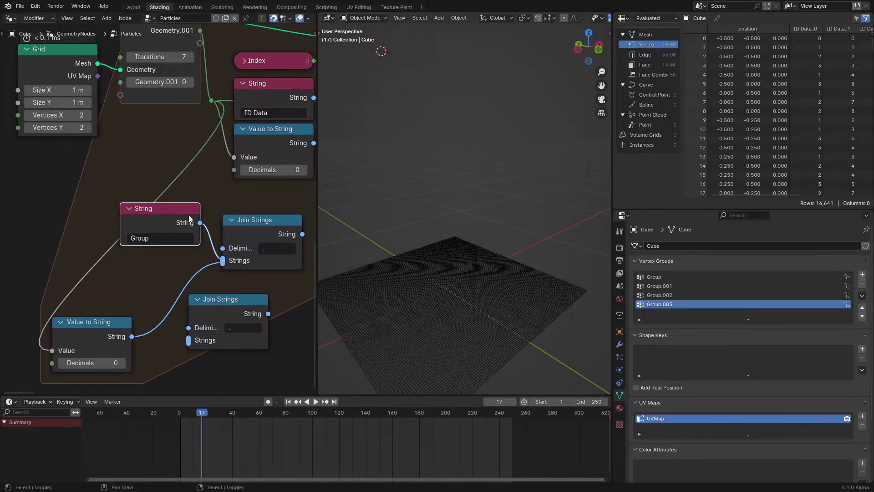
pyautogui.hotkey('shift', 'd')
pyautogui.click(63, 213)
pyautogui.moveTo(64, 213); pyautogui.dragTo(183, 325)
pyautogui.click(44, 229)
pyautogui.press('Escape')
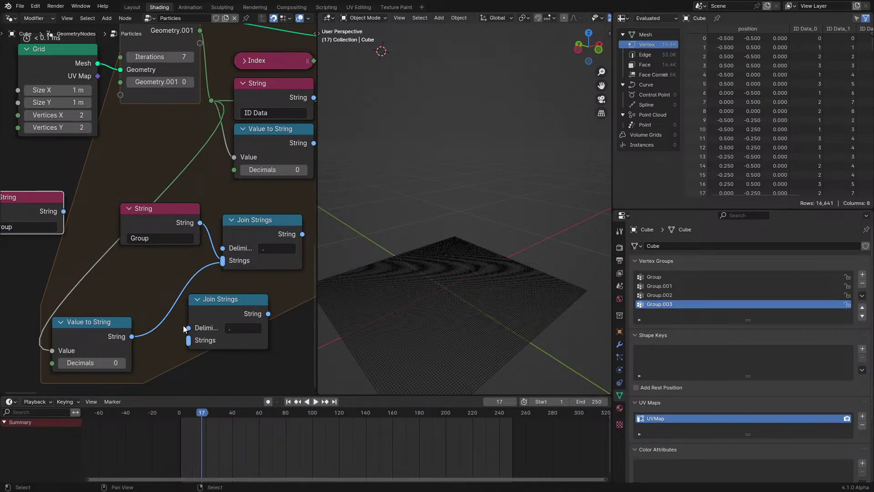
# Step: Clear the second Join Strings copy's delimiter and set the new String node's text to .00
pyautogui.click(245, 327)
pyautogui.moveTo(245, 326); pyautogui.dragTo(258, 327, button='middle')
pyautogui.click(55, 230)
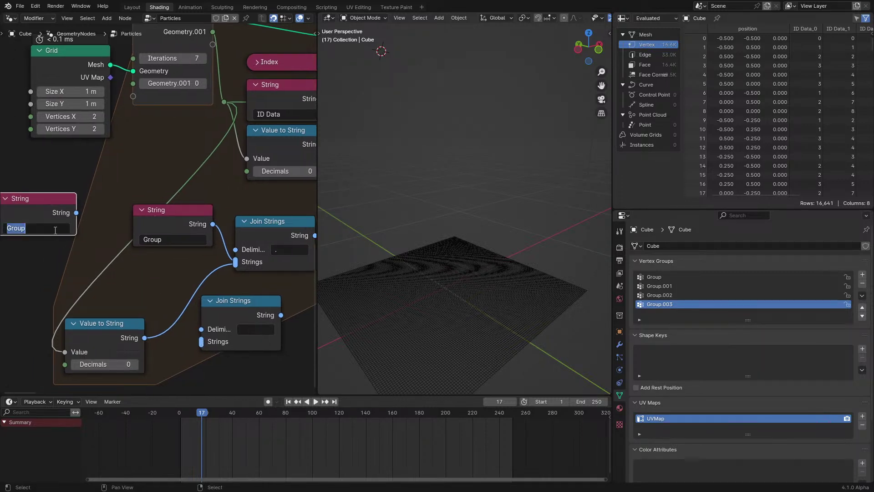
pyautogui.write('.00')
pyautogui.press('Return')
pyautogui.scroll(1, 54, 230)
pyautogui.press('g')
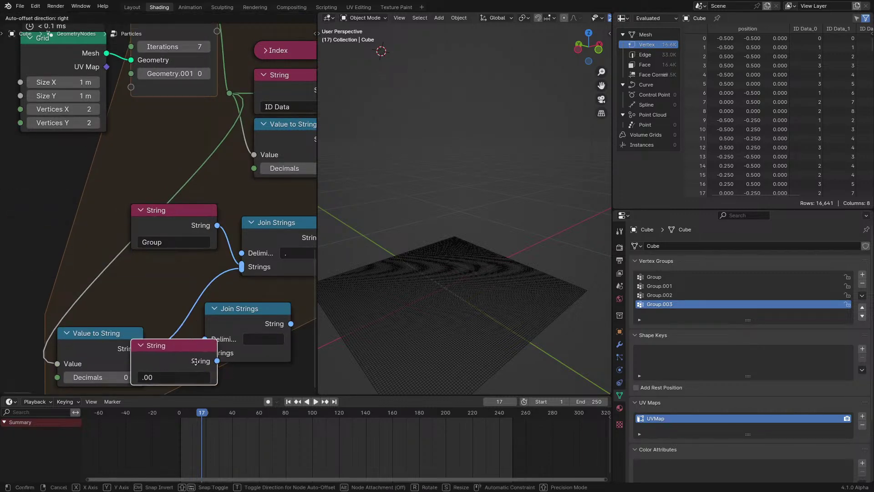
pyautogui.rightClick(86, 226)
# Step: Join the .00 String and Value to String outputs in the second Join Strings, and feed its result into the Group Join Strings
pyautogui.moveTo(69, 213); pyautogui.dragTo(204, 351)
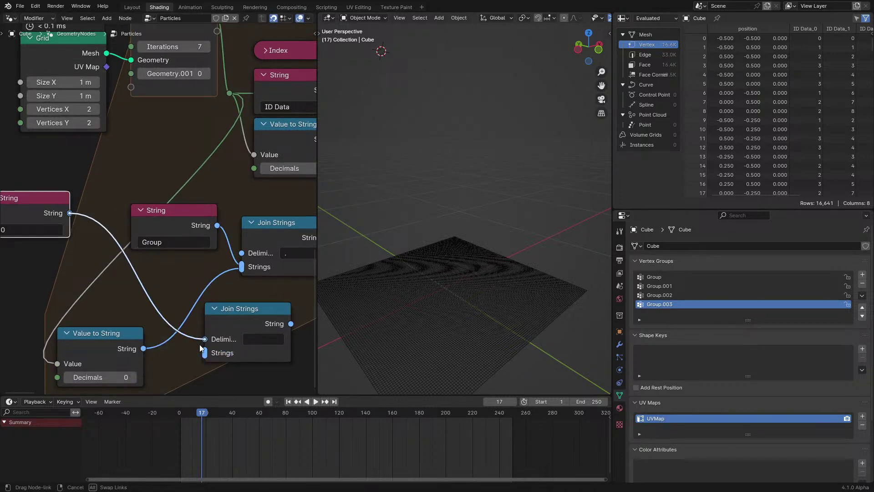
pyautogui.moveTo(142, 351); pyautogui.dragTo(204, 358)
pyautogui.rightClick(204, 359)
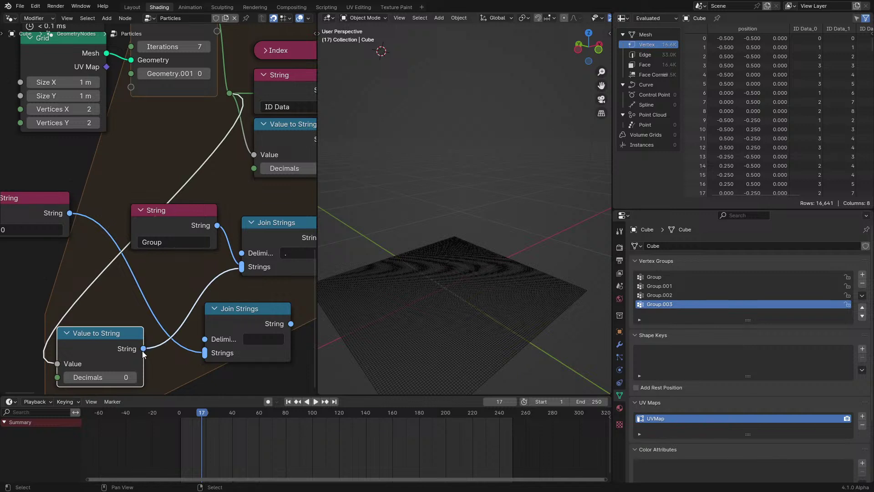
pyautogui.moveTo(142, 348); pyautogui.dragTo(204, 352)
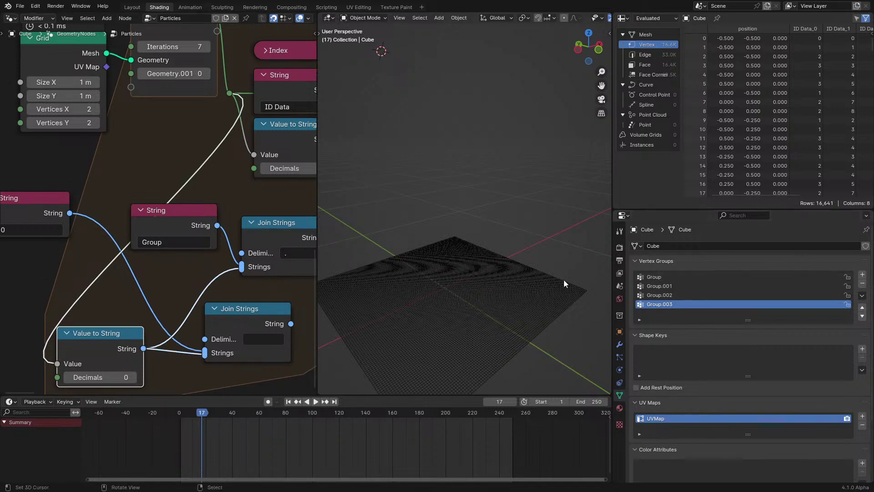
pyautogui.moveTo(290, 323); pyautogui.dragTo(242, 268)
# Step: Rearrange the group-name nodes, placing the .00 String directly above its Value to String node
pyautogui.keyDown('ctrl'); pyautogui.moveTo(215, 296); pyautogui.dragTo(200, 258, button='right'); pyautogui.keyUp('ctrl')
pyautogui.moveTo(200, 259); pyautogui.dragTo(117, 270, button='middle')
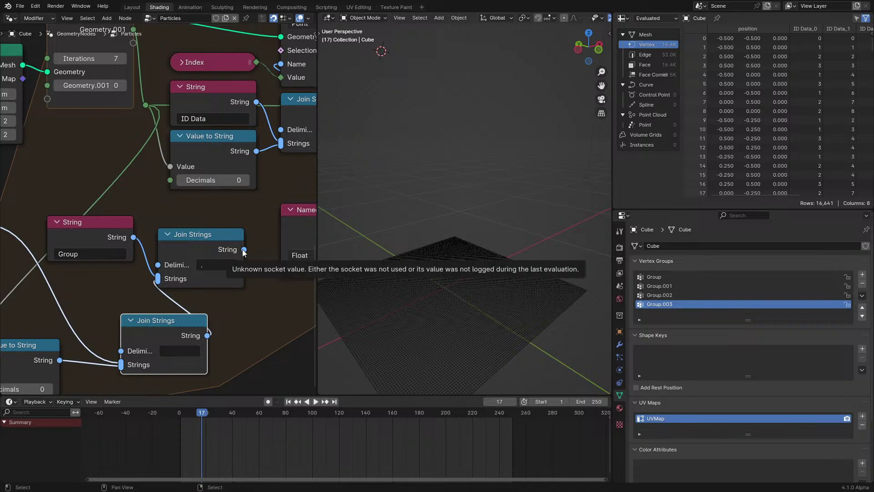
pyautogui.scroll(-6, 173, 216)
pyautogui.scroll(3, 18, 214)
pyautogui.moveTo(35, 215); pyautogui.dragTo(94, 283)
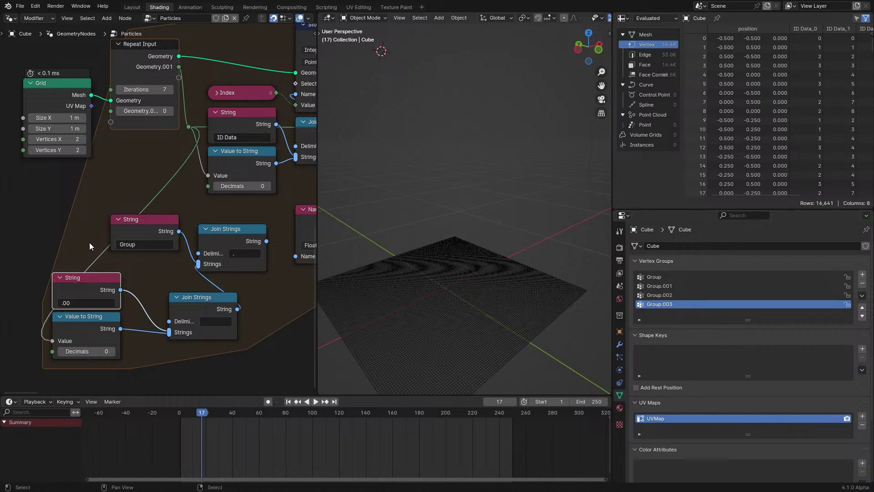
# Step: Delete the group-name string nodes and the Named Attribute node, keeping the original ID Data setup
pyautogui.moveTo(57, 223); pyautogui.dragTo(221, 324)
pyautogui.press('x')
pyautogui.moveTo(230, 175); pyautogui.dragTo(144, 263, button='middle')
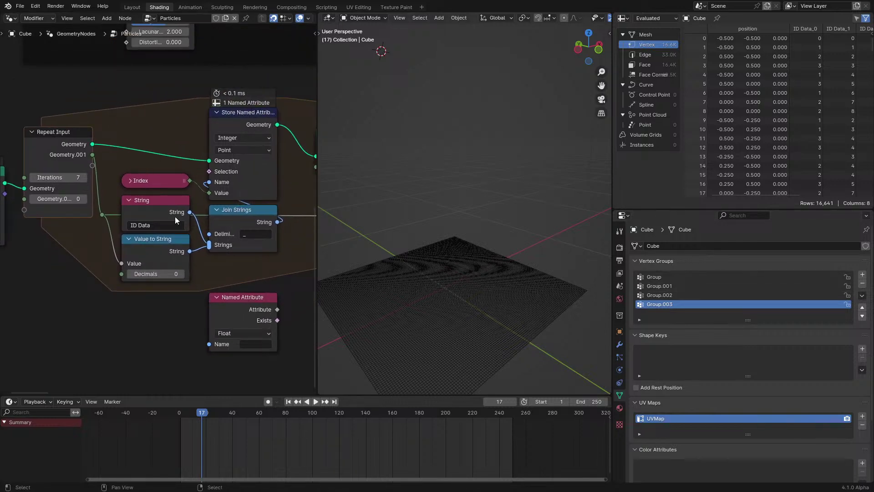
pyautogui.press('x')
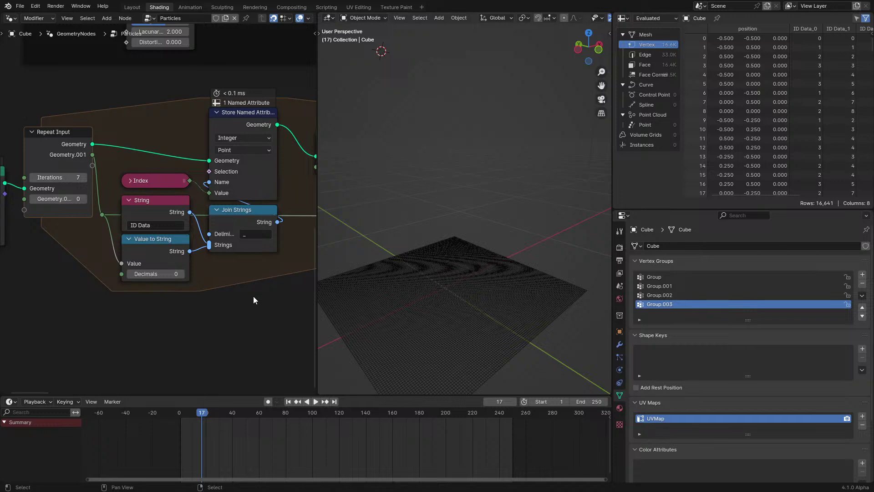
# Step: Review the ID Data columns in the spreadsheet and lower the Repeat Input's Iterations to 3
pyautogui.scroll(-5, 253, 299)
pyautogui.scroll(4, 253, 300)
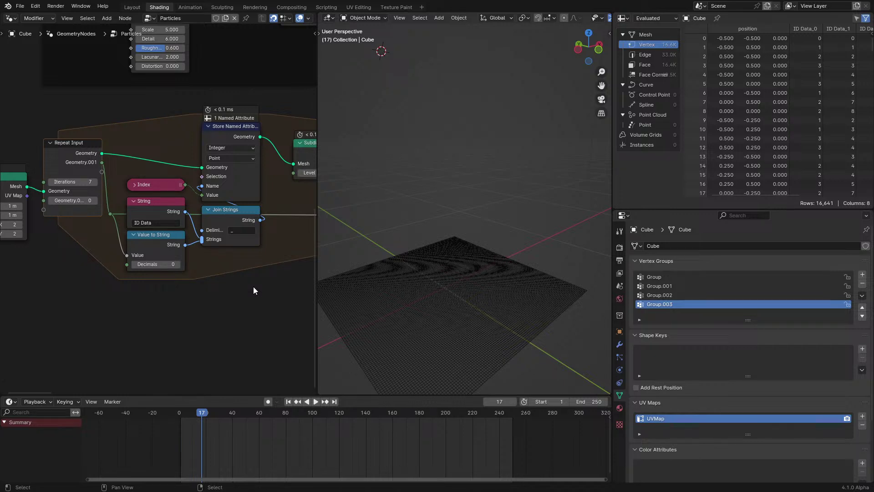
pyautogui.scroll(-4, 253, 290)
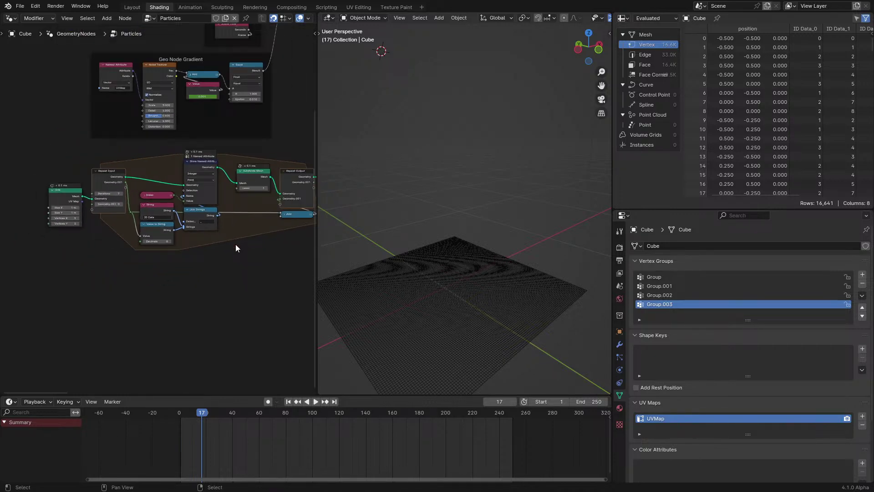
pyautogui.scroll(3, 236, 246)
pyautogui.keyDown('ctrl'); pyautogui.hscroll(6, 796, 72); pyautogui.keyUp('ctrl')
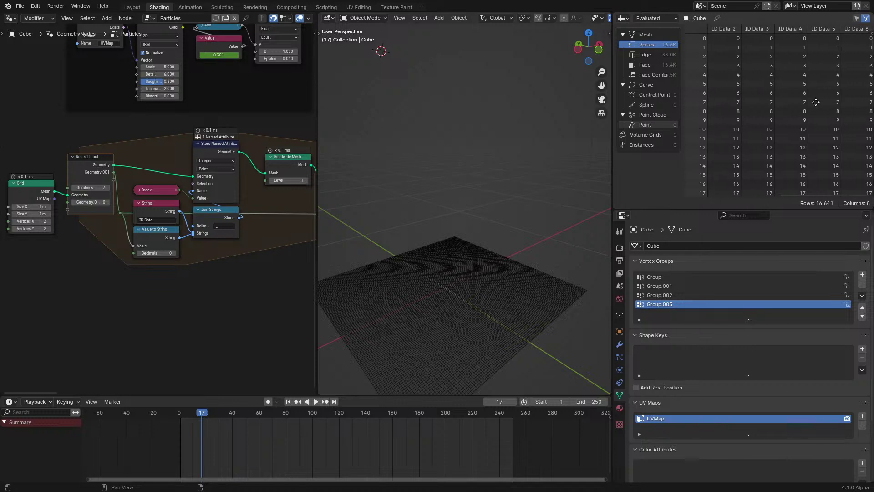
pyautogui.scroll(2, 157, 208)
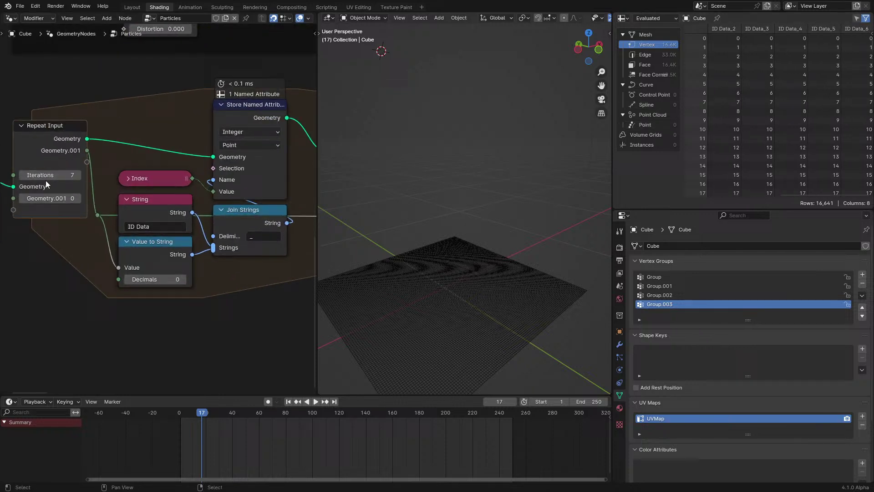
pyautogui.click(20, 175)
pyautogui.click(21, 175)
pyautogui.click(20, 175)
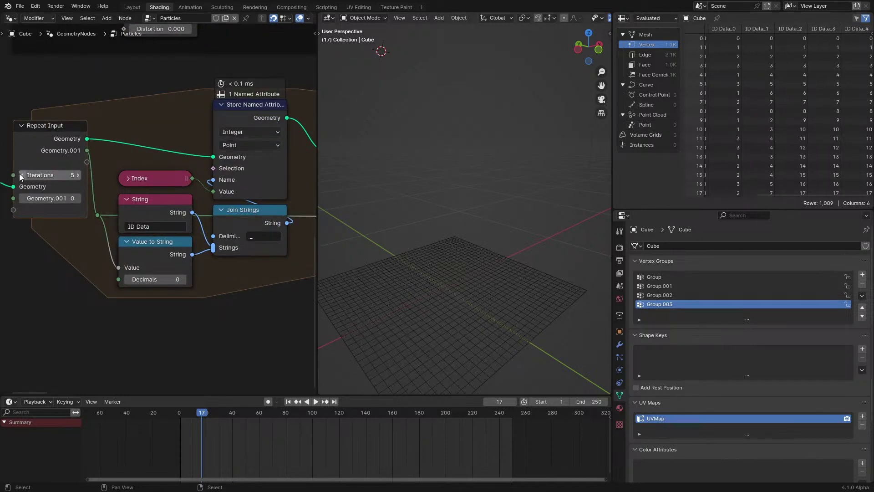
pyautogui.click(20, 175)
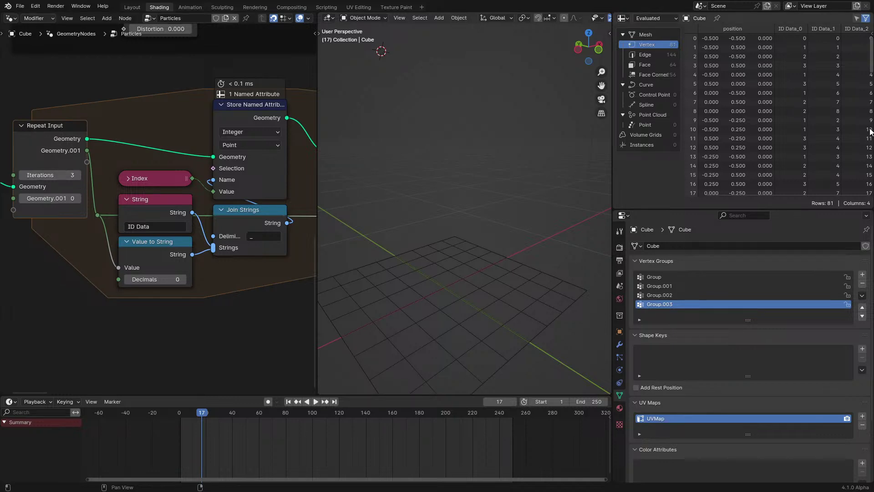
# Step: Delete the entire Repeat Zone example together with its Grid node
pyautogui.scroll(-8, 155, 219)
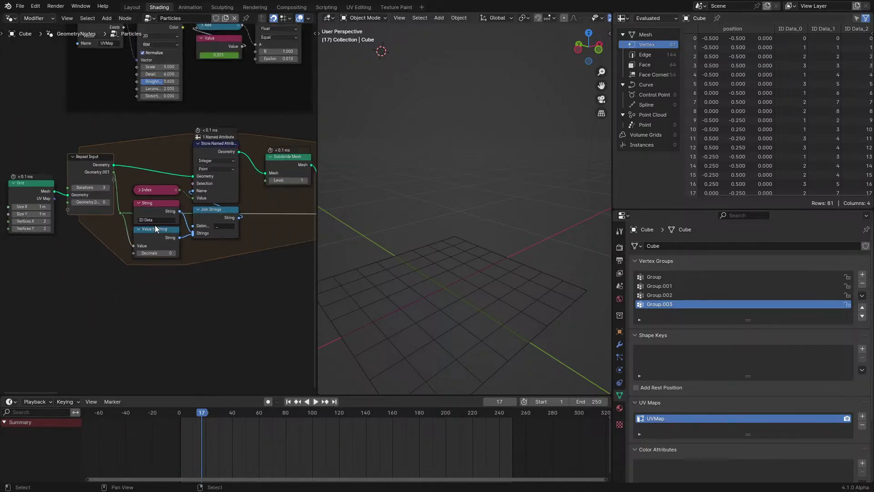
pyautogui.press('b')
pyautogui.moveTo(82, 182); pyautogui.dragTo(263, 242)
pyautogui.press('x')
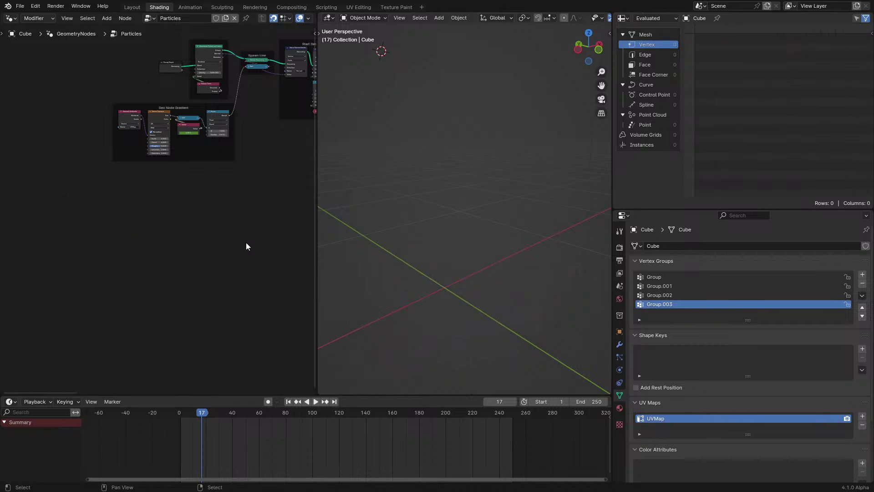
# Step: Preview the final Join Geometry node's output and switch the viewport to Material Preview shading
pyautogui.moveTo(249, 197); pyautogui.dragTo(127, 219, button='middle')
pyautogui.scroll(1, 237, 198)
pyautogui.scroll(1, 132, 219)
pyautogui.moveTo(193, 219); pyautogui.dragTo(81, 223, button='middle')
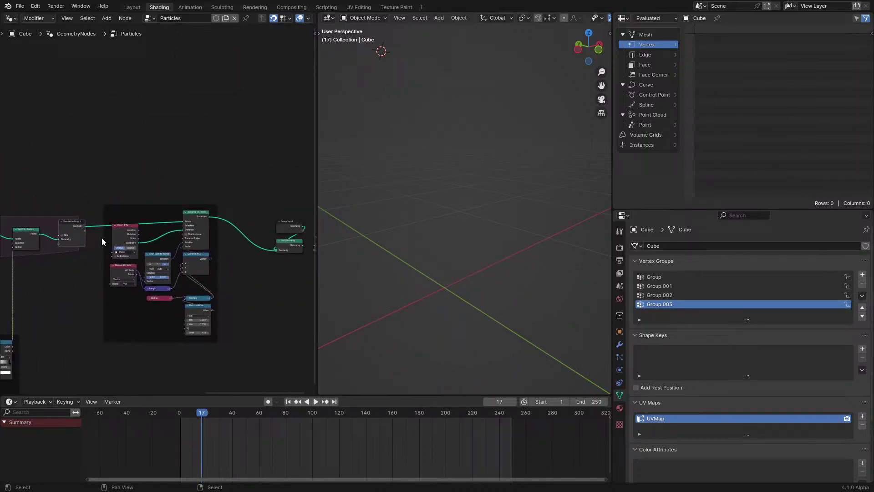
pyautogui.keyDown('alt'); pyautogui.keyDown('shift'); pyautogui.click(288, 249); pyautogui.keyUp('shift'); pyautogui.keyUp('alt')
pyautogui.scroll(-5, 473, 227)
pyautogui.press('z')
pyautogui.click(474, 270)
# Step: Play the cube's particle disintegration animation, jumping back to the start several times, and stop at frame 83
pyautogui.press('space')
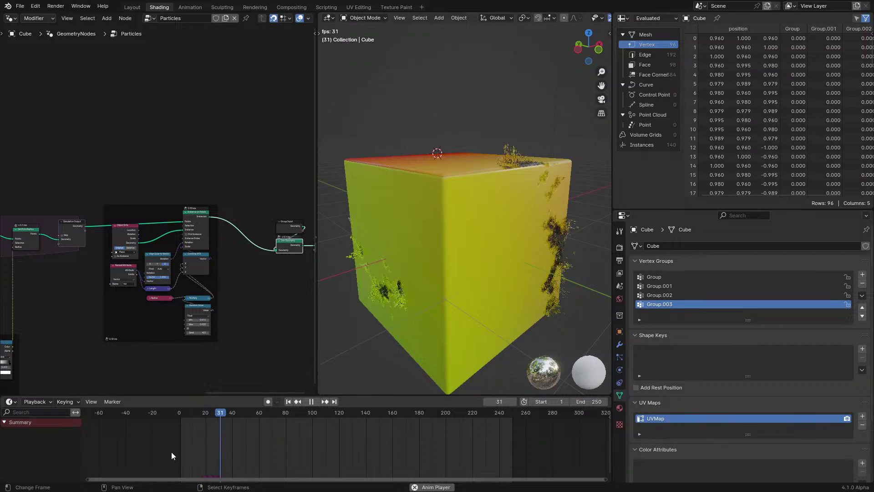
pyautogui.click(171, 452)
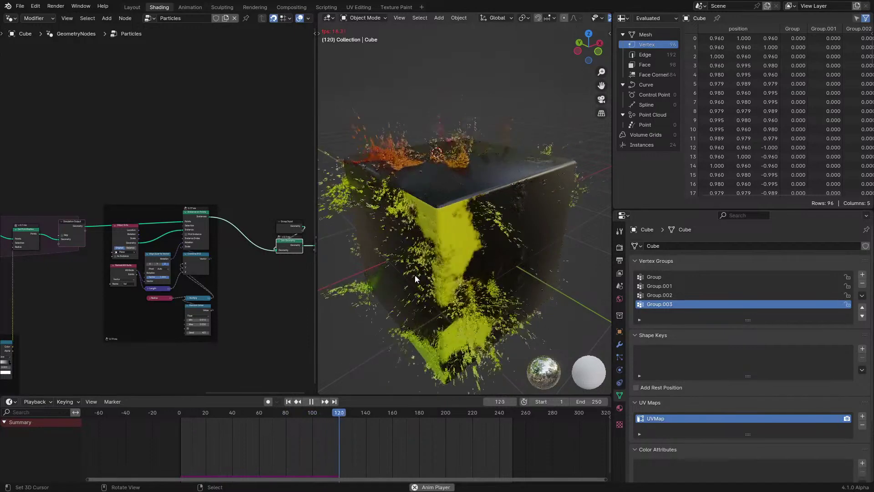
pyautogui.click(199, 418)
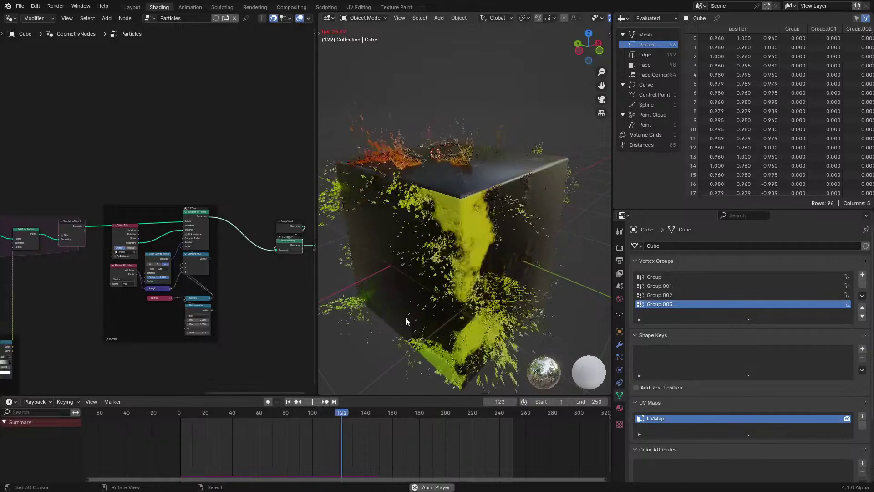
pyautogui.click(171, 427)
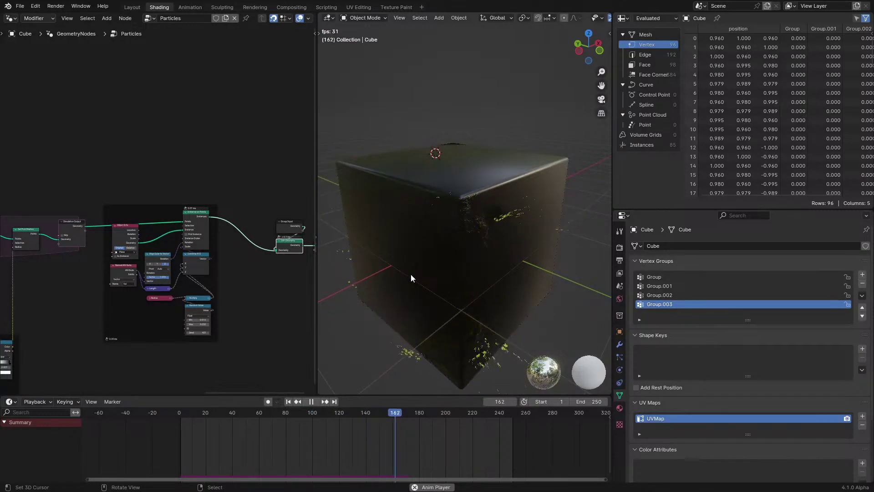
pyautogui.click(132, 434)
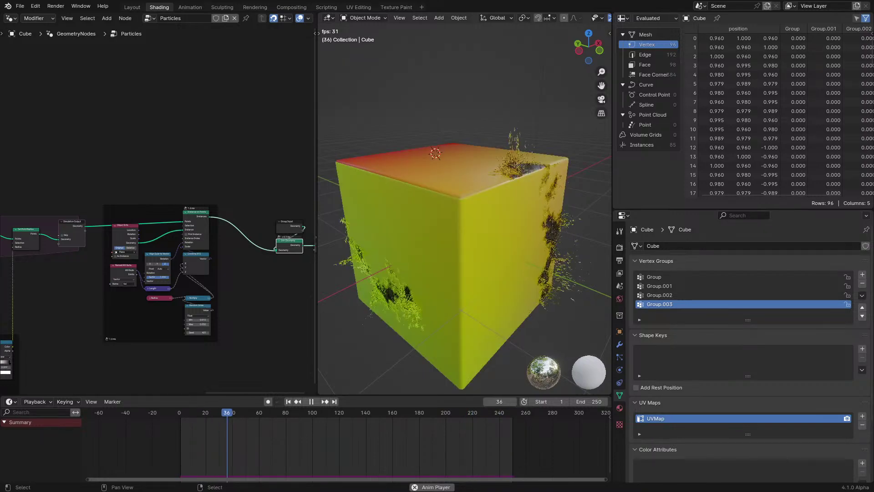
pyautogui.moveTo(263, 303); pyautogui.dragTo(277, 282, button='middle')
pyautogui.moveTo(218, 409); pyautogui.dragTo(182, 428)
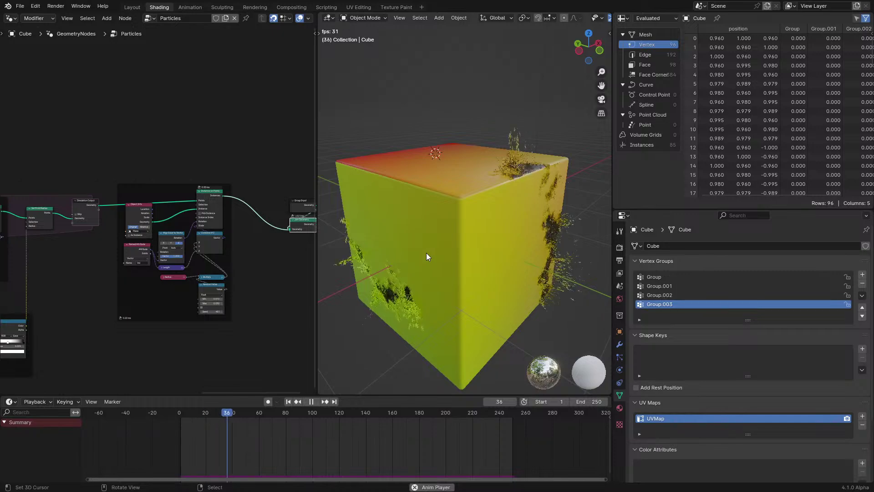
pyautogui.press('space')
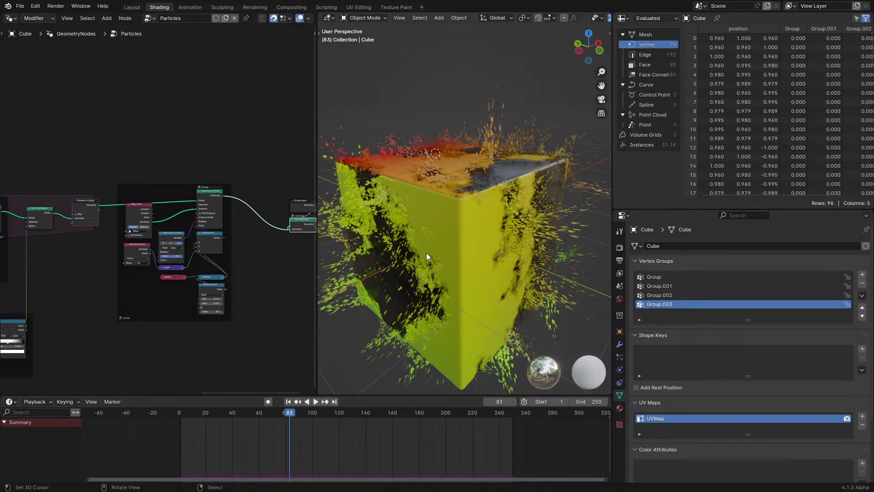
# Step: Replay the cube's disintegration animation from the start several times, viewing it from the side and above, and stop at frame 50
pyautogui.press('space')
pyautogui.click(177, 444)
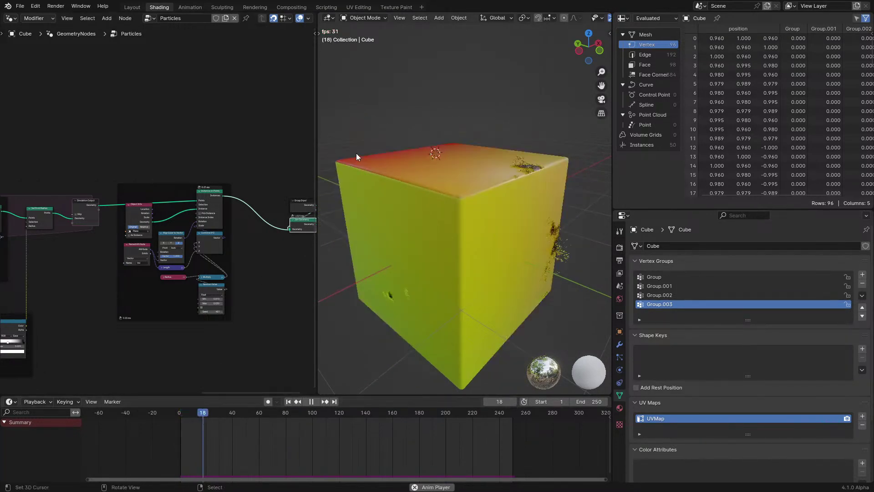
pyautogui.moveTo(383, 150); pyautogui.dragTo(389, 168, button='middle')
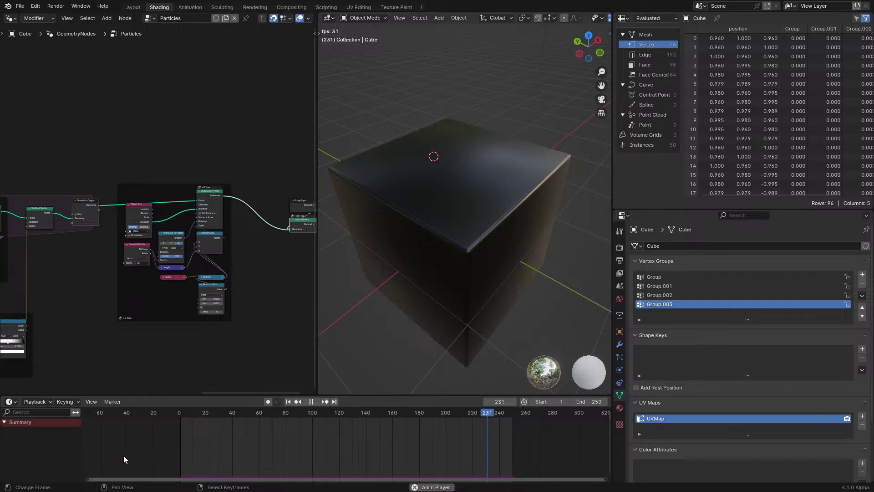
pyautogui.hotkey('shift', 'Left')
pyautogui.moveTo(464, 216); pyautogui.dragTo(462, 276, button='middle')
pyautogui.hotkey('shift', 'Left')
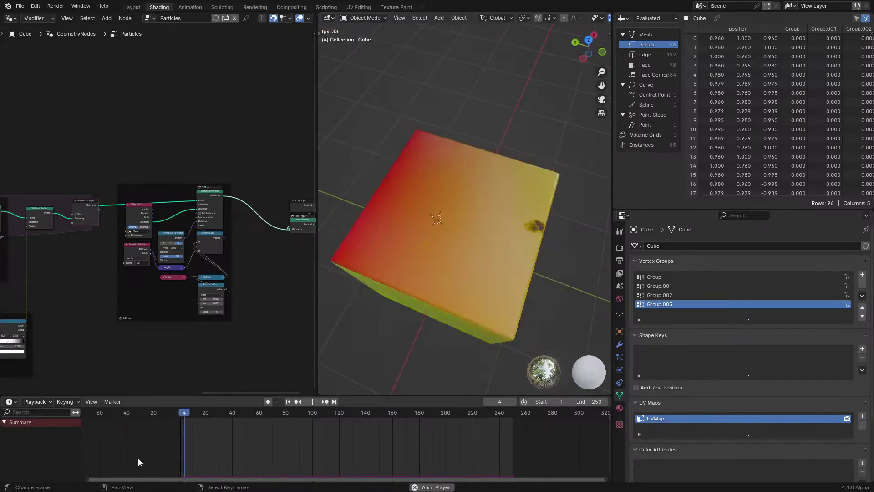
pyautogui.press('space')
# Step: Set the Roughness of the Noise Texture in the Geo Node Gradient frame to 0.700
pyautogui.scroll(1, 240, 275)
pyautogui.moveTo(239, 275); pyautogui.dragTo(140, 222, button='middle')
pyautogui.scroll(4, 137, 222)
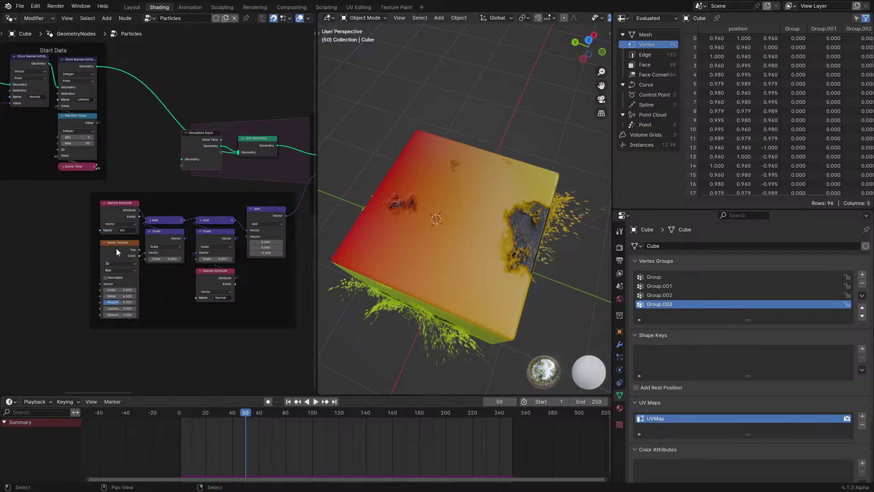
pyautogui.scroll(1, 128, 311)
pyautogui.scroll(-6, 111, 275)
pyautogui.moveTo(104, 259); pyautogui.dragTo(271, 278, button='middle')
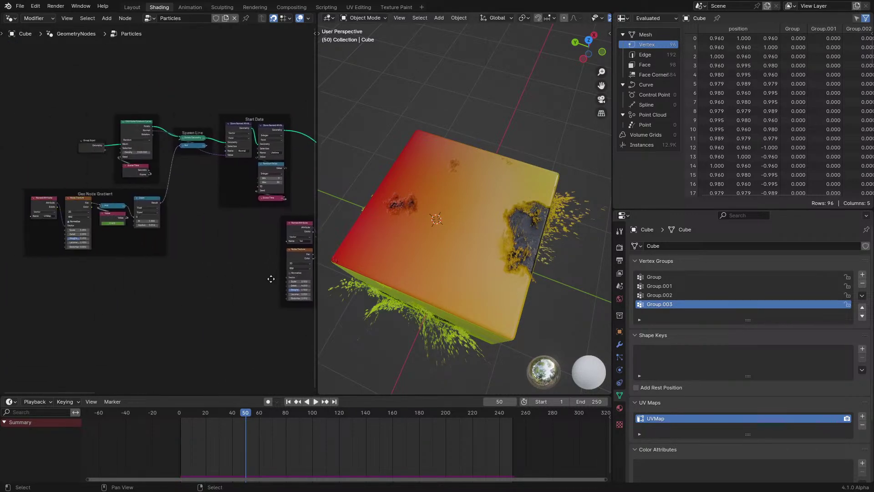
pyautogui.scroll(5, 150, 225)
pyautogui.moveTo(59, 226); pyautogui.dragTo(131, 228, button='middle')
pyautogui.scroll(5, 132, 227)
pyautogui.keyDown('ctrl'); pyautogui.moveTo(103, 277); pyautogui.dragTo(105, 278); pyautogui.keyUp('ctrl')
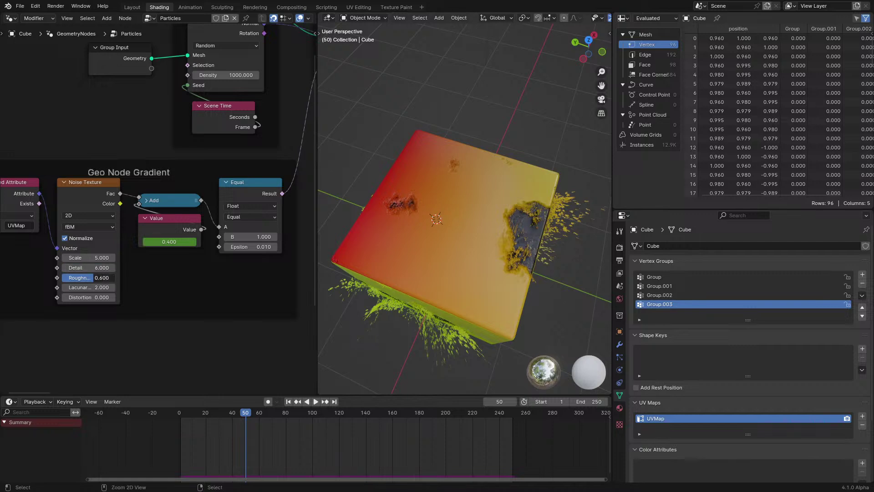
# Step: Replay the disintegration from the start while orbiting around the cube, and stop at frame 110
pyautogui.hotkey('shift', 'Left')
pyautogui.press('space')
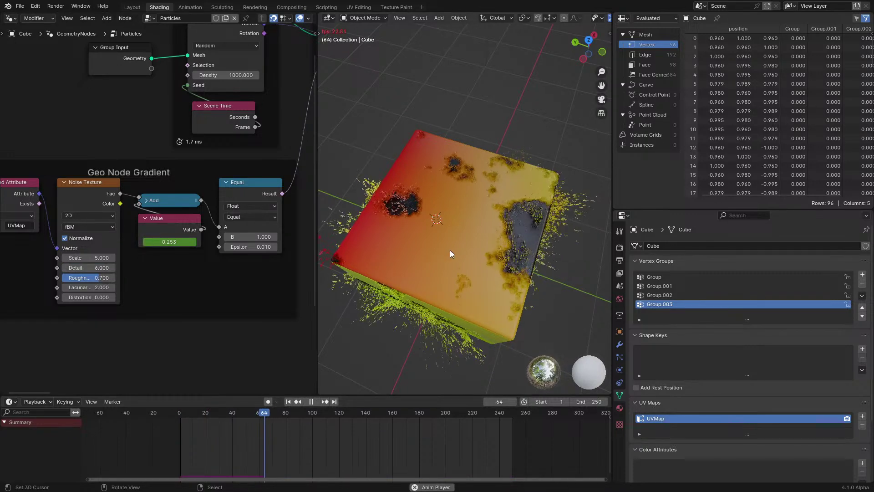
pyautogui.moveTo(455, 246); pyautogui.dragTo(508, 215, button='middle')
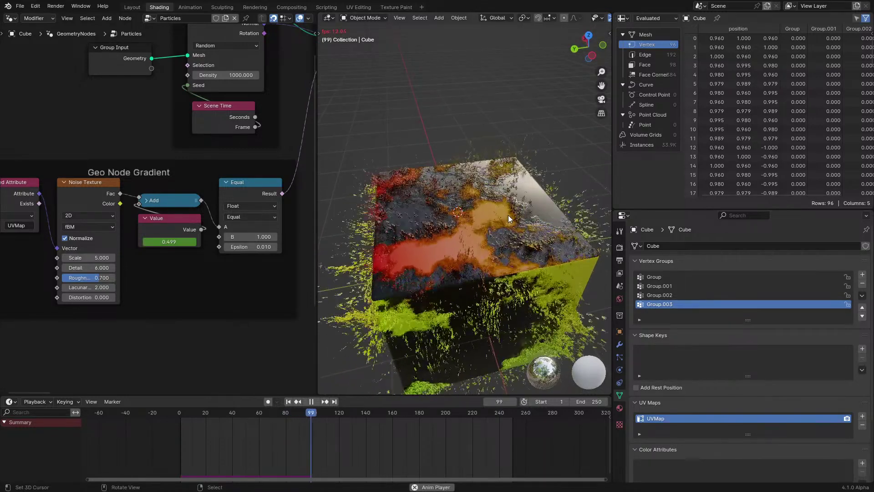
pyautogui.press('space')
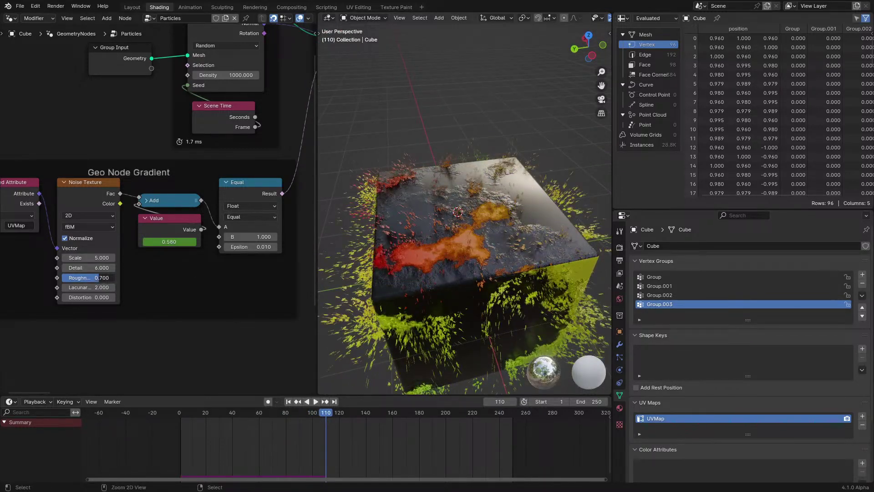
# Step: Set the gradient Noise Texture's Roughness to 0.600 and replay the animation from the start to frame 86
pyautogui.moveTo(99, 277); pyautogui.dragTo(94, 277)
pyautogui.click(151, 433)
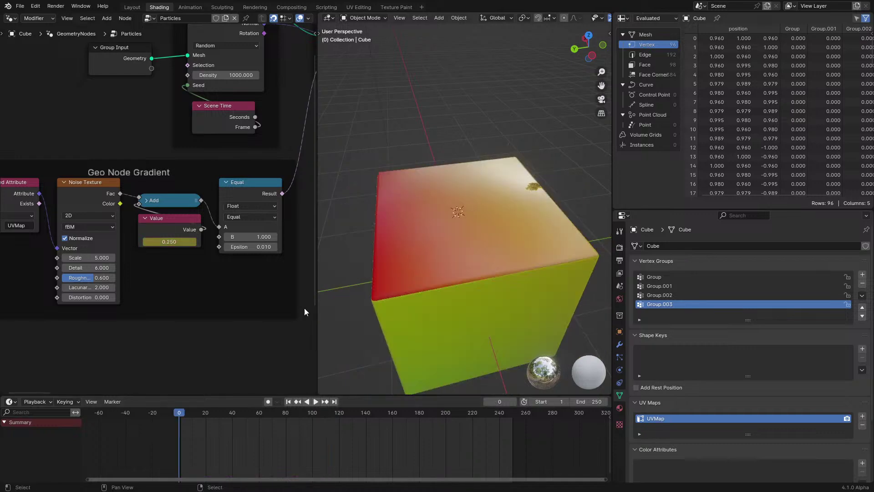
pyautogui.press('space')
pyautogui.moveTo(473, 215); pyautogui.dragTo(414, 197, button='middle')
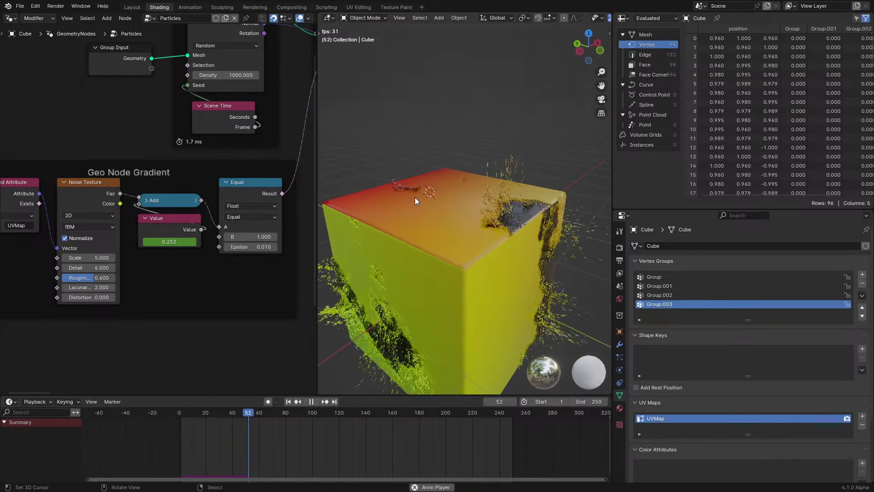
pyautogui.press('space')
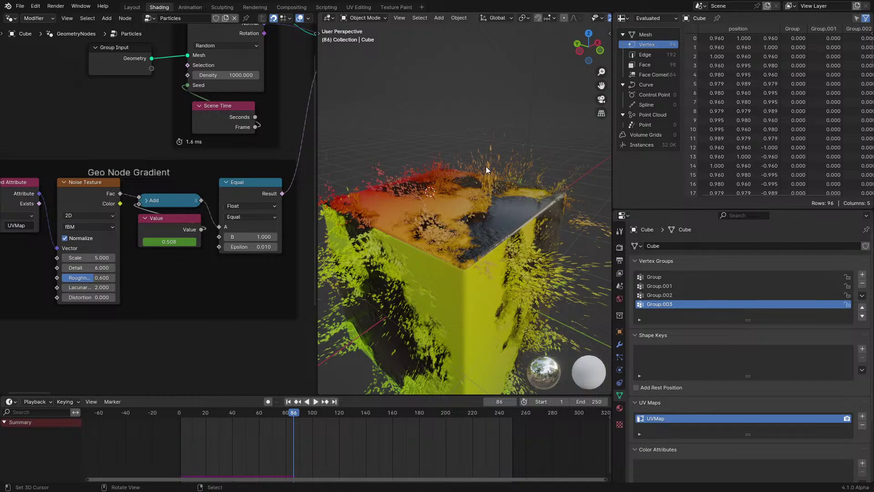
# Step: Replay the disintegration from the start, pausing at frames 96 and 107, and inspect the particle spray from the side
pyautogui.moveTo(415, 197); pyautogui.dragTo(471, 184, button='middle')
pyautogui.press('space')
pyautogui.hotkey('shift', 'Left')
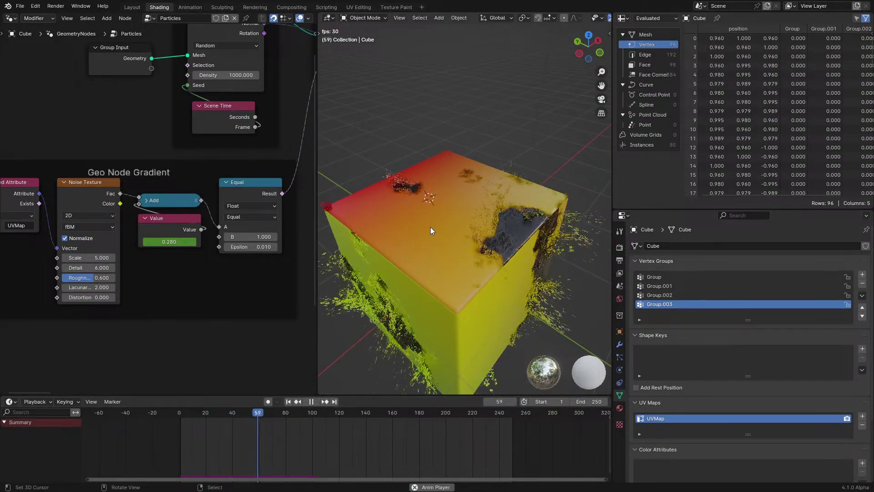
pyautogui.press('space')
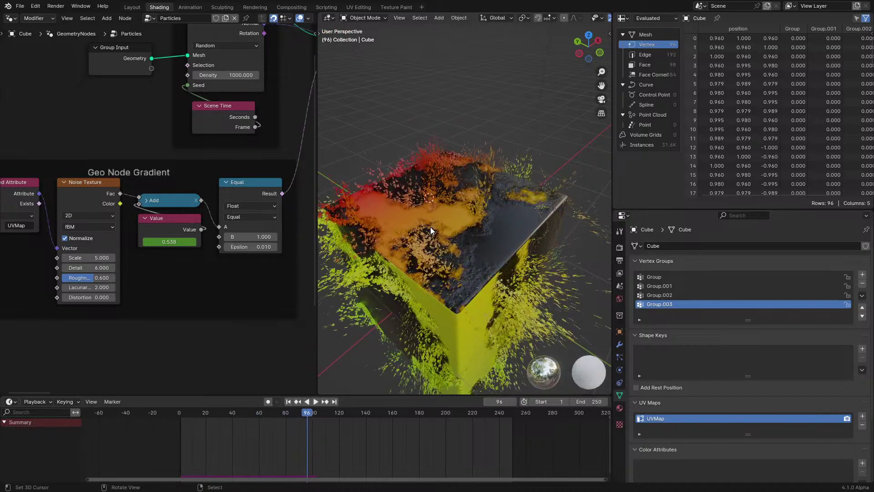
pyautogui.press('space')
pyautogui.press('space')
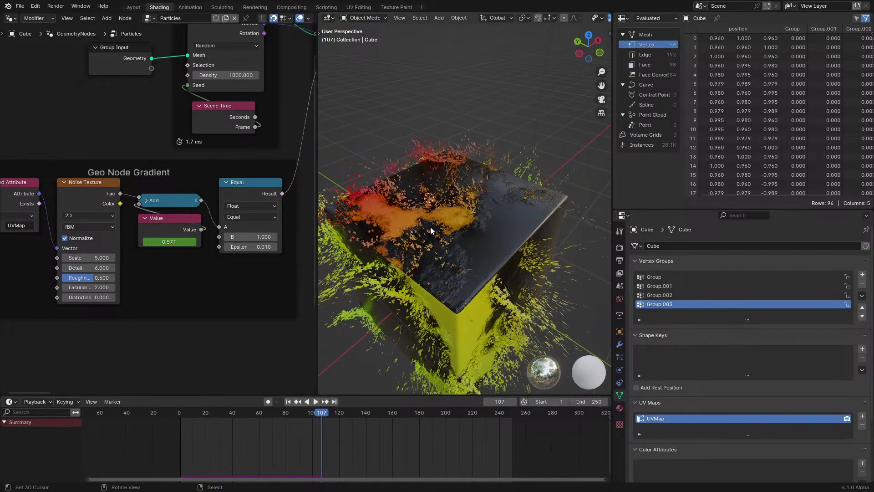
pyautogui.moveTo(430, 227); pyautogui.dragTo(473, 200, button='middle')
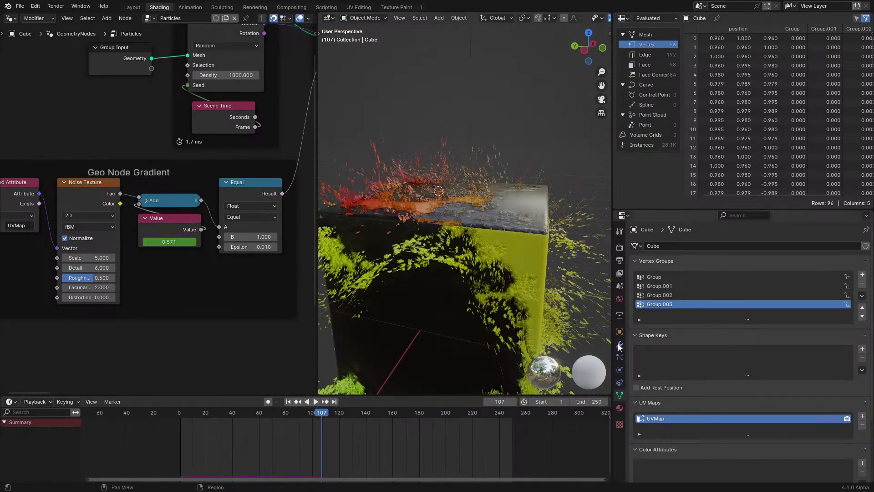
# Step: Add a new mesh cube, move it above the disintegrating cube, and give it a particle system
pyautogui.click(622, 357)
pyautogui.scroll(-7, 438, 169)
pyautogui.hotkey('shift', 'a')
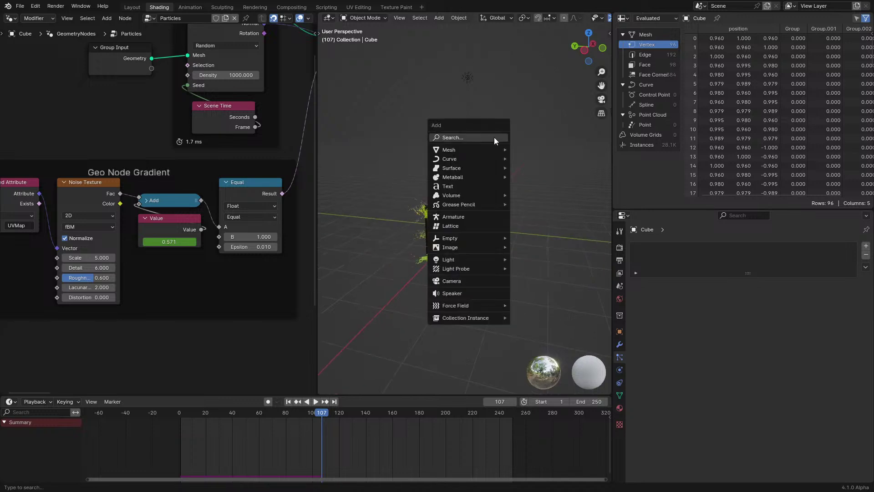
pyautogui.moveTo(470, 151)
pyautogui.click(546, 158)
pyautogui.press('g')
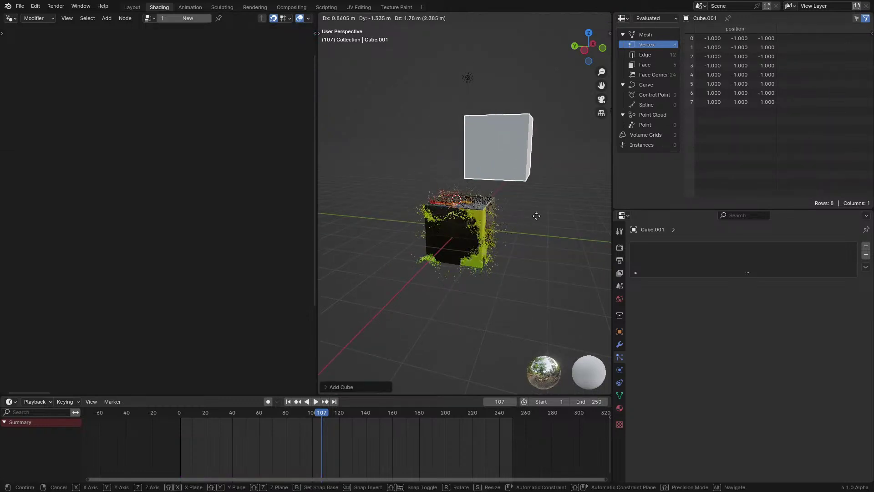
pyautogui.click(578, 175)
pyautogui.click(866, 246)
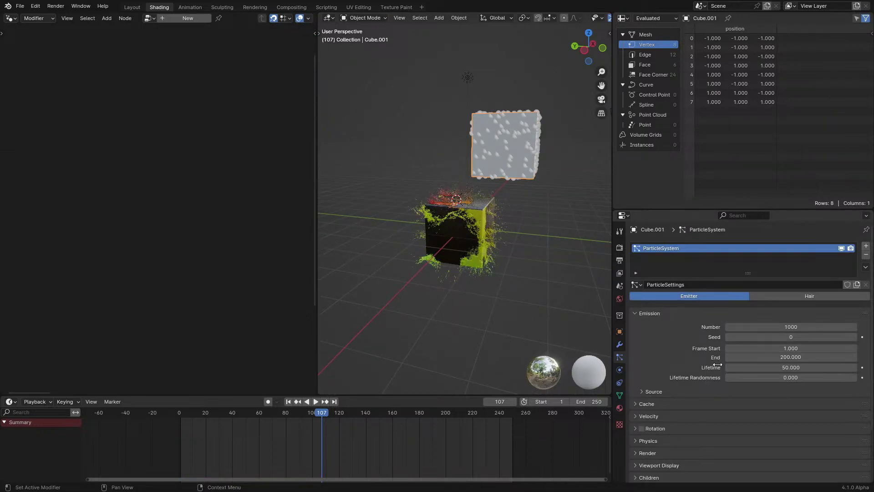
# Step: Play the new cube's particle emission up close from different angles and stop at frame 120
pyautogui.keyDown('shift'); pyautogui.moveTo(453, 162); pyautogui.dragTo(408, 209, button='middle'); pyautogui.keyUp('shift')
pyautogui.scroll(5, 412, 201)
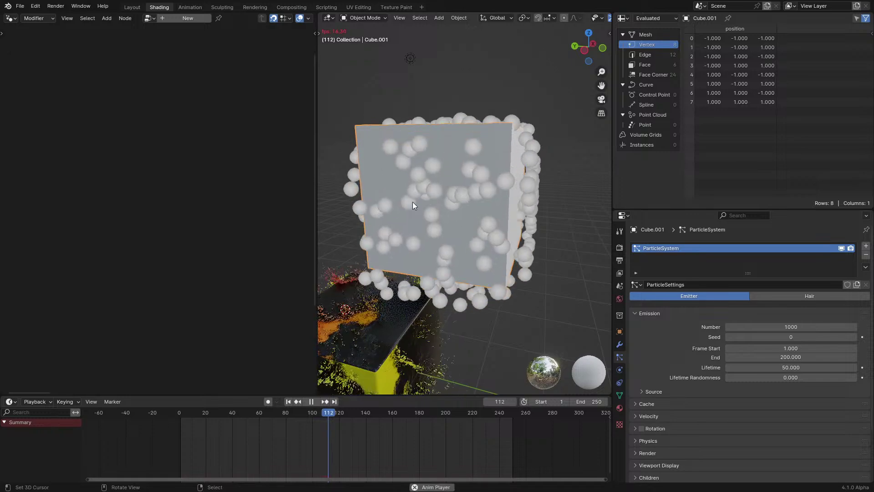
pyautogui.moveTo(565, 258); pyautogui.dragTo(534, 267, button='middle')
# Step: Examine the particle system's Physics, Children, Viewport Display and Render settings, including the available physics types
pyautogui.scroll(-3, 695, 414)
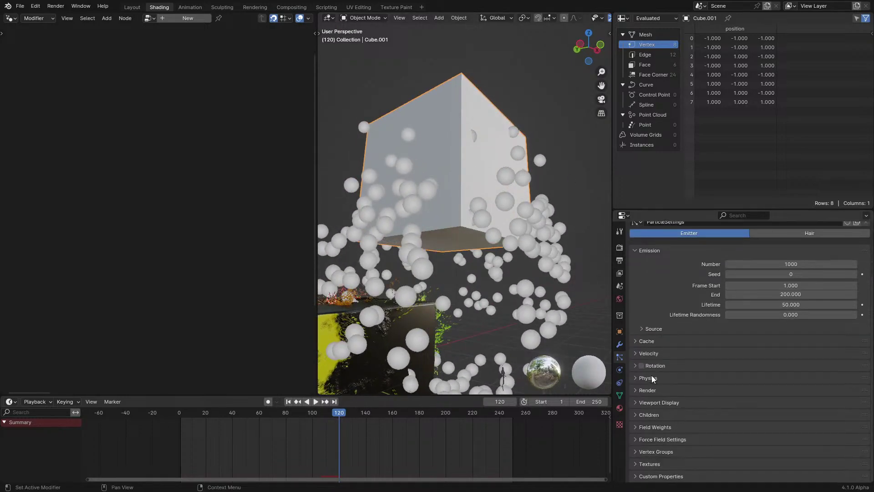
pyautogui.click(649, 376)
pyautogui.click(744, 391)
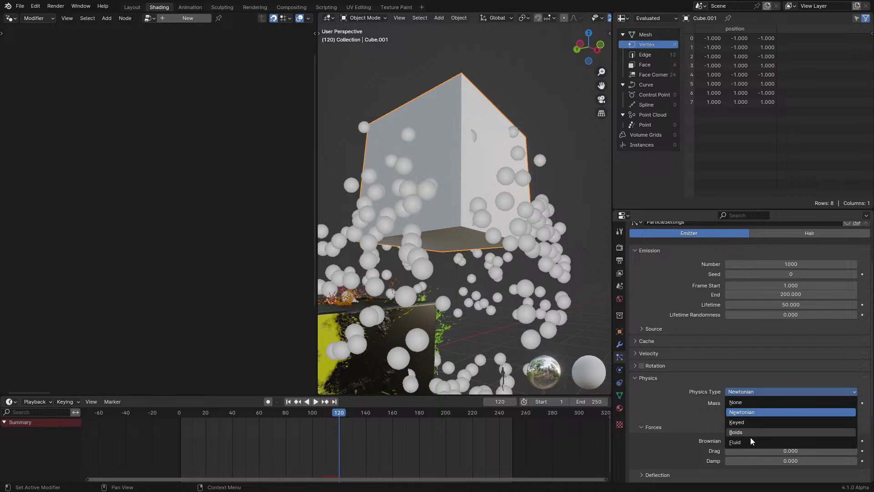
pyautogui.scroll(-5, 715, 445)
pyautogui.click(657, 414)
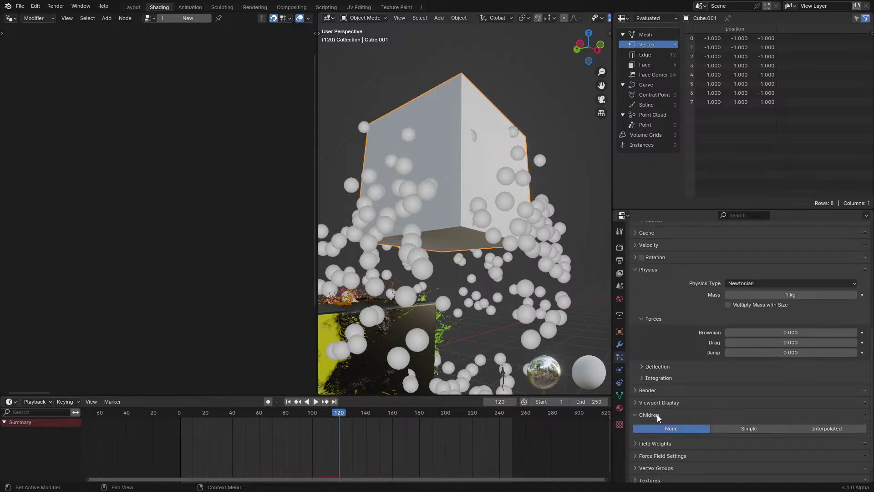
pyautogui.click(660, 401)
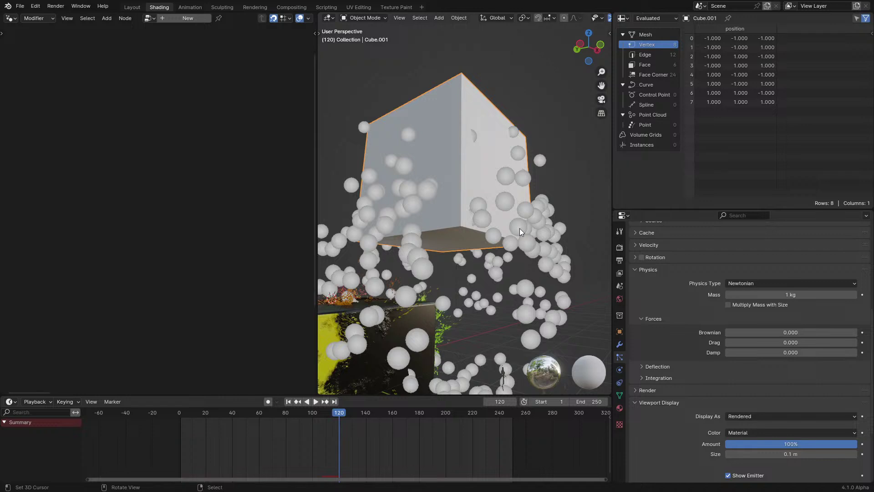
pyautogui.click(682, 390)
pyautogui.scroll(-3, 680, 394)
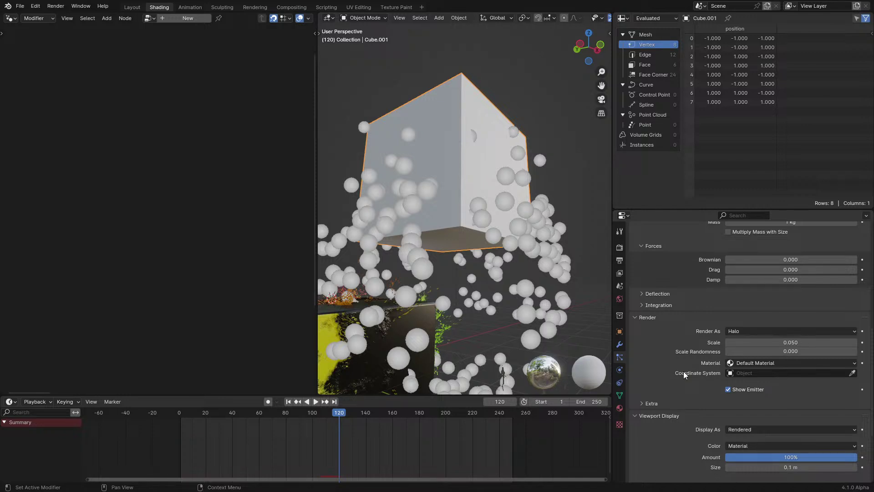
# Step: Render the new cube's particles as Line and preview them from the start to frame 31, using Wireframe viewport shading
pyautogui.click(774, 331)
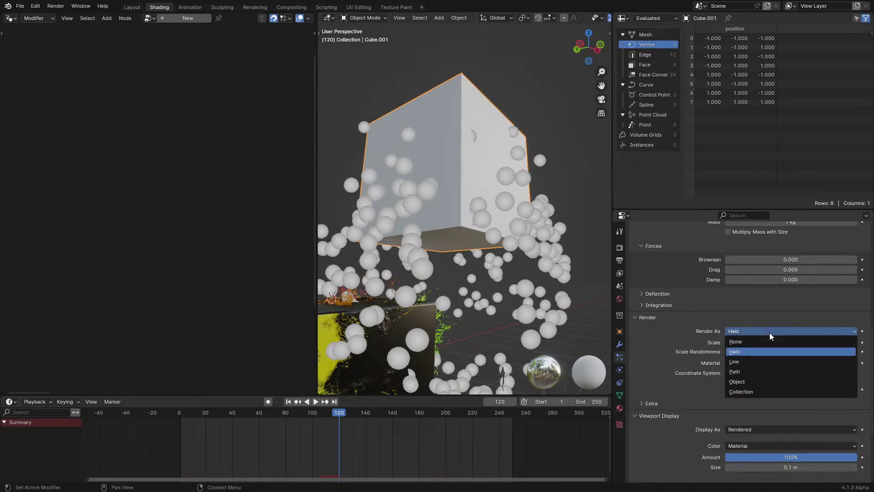
pyautogui.click(754, 364)
pyautogui.click(181, 467)
pyautogui.press('space')
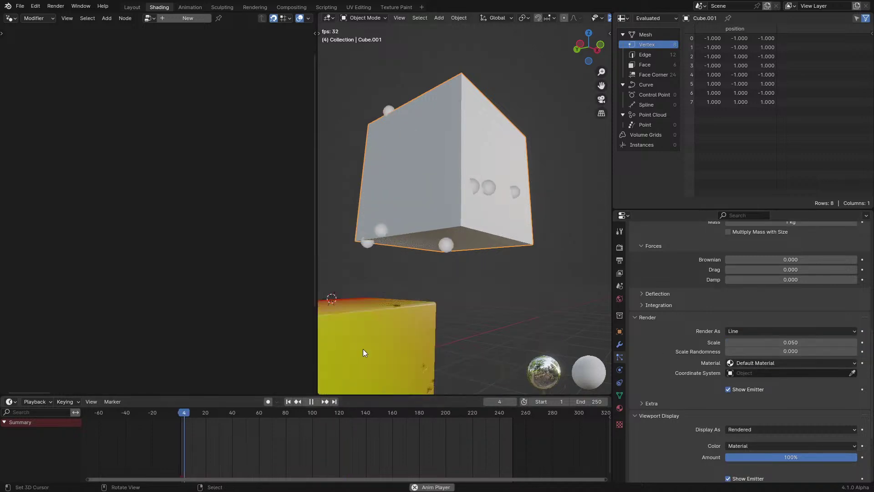
pyautogui.scroll(-2, 410, 314)
pyautogui.press('space')
pyautogui.press('z')
pyautogui.click(454, 285)
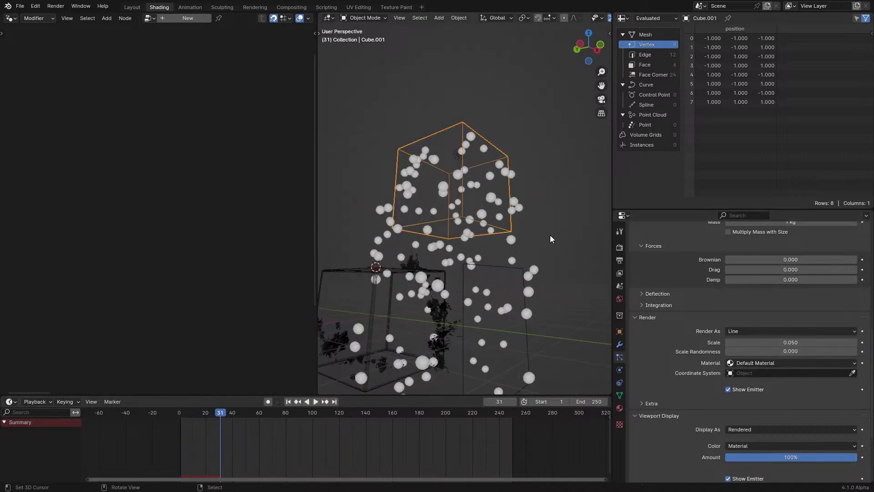
# Step: Render the particles as Path and replay the animation from the start
pyautogui.click(772, 332)
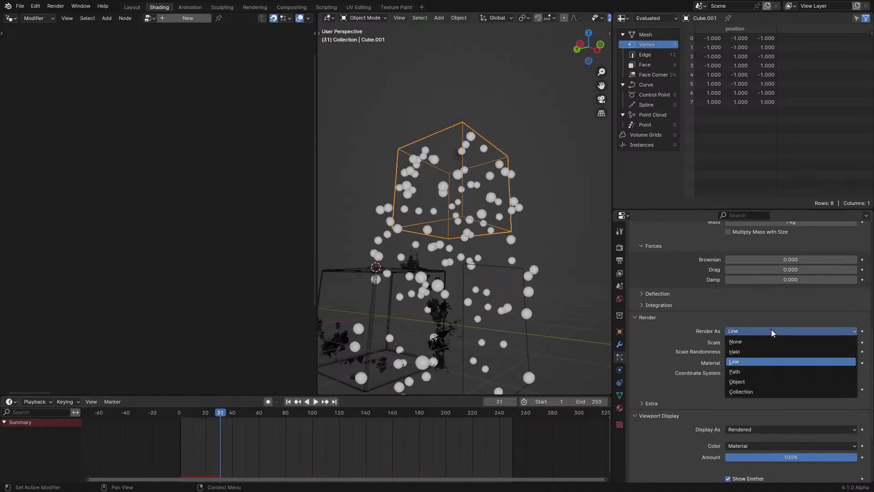
pyautogui.click(747, 369)
pyautogui.hotkey('shift', 'Left')
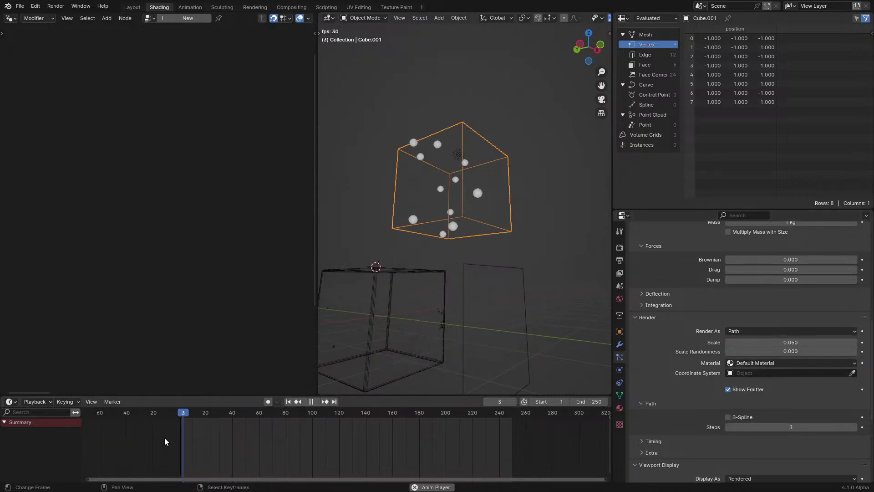
# Step: Set the particles to render as Object and look through the Extra render options
pyautogui.click(736, 330)
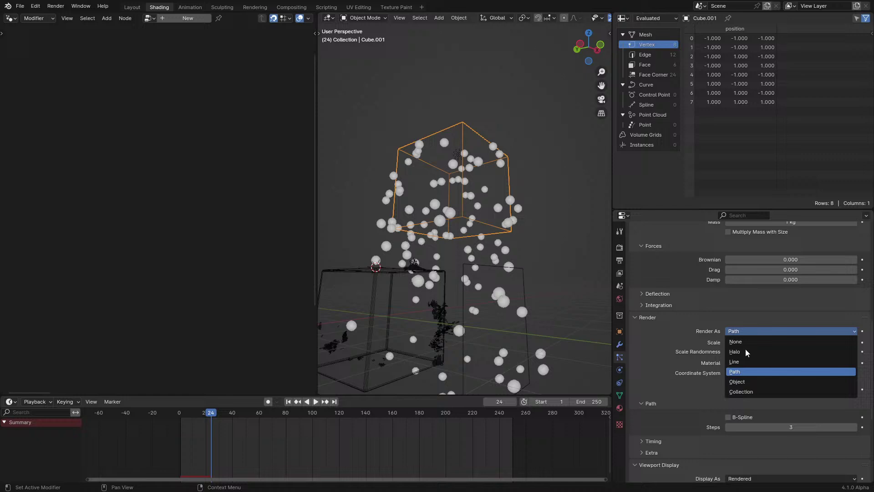
pyautogui.click(758, 383)
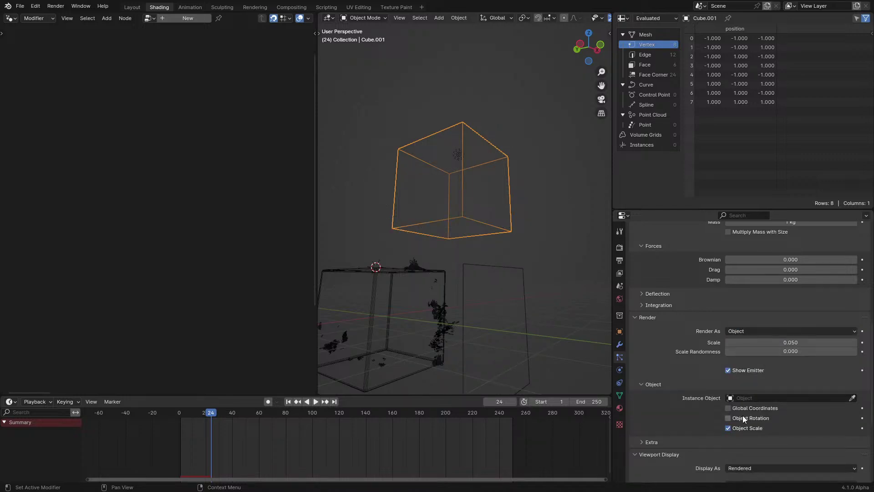
pyautogui.click(717, 439)
pyautogui.scroll(-3, 711, 445)
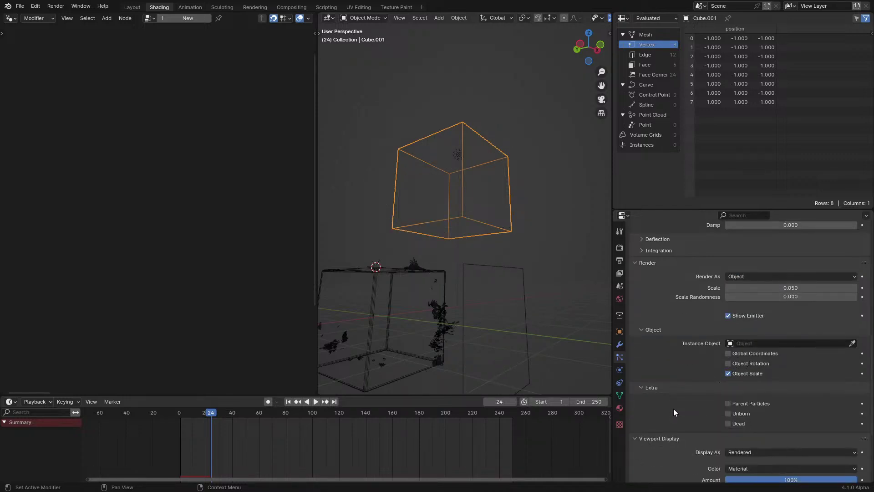
pyautogui.click(661, 386)
# Step: Check the available viewport Display As types and set the cube's particles to render as Halo
pyautogui.click(730, 413)
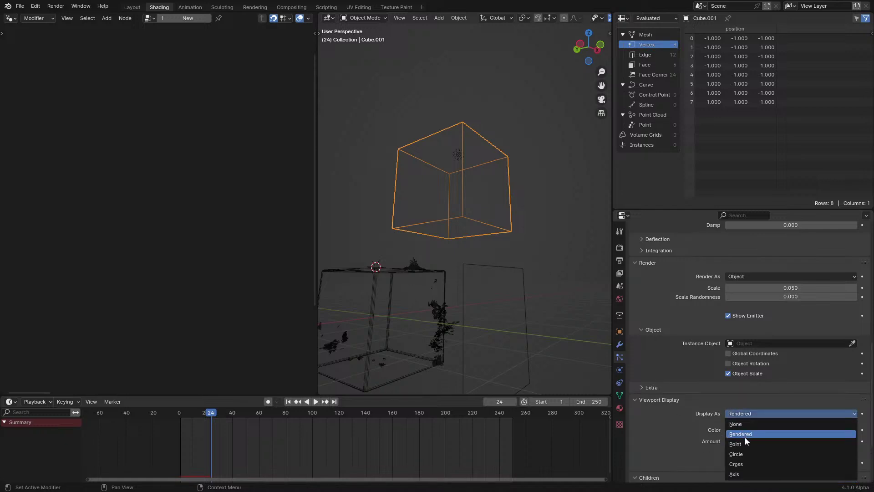
pyautogui.click(736, 430)
pyautogui.click(745, 412)
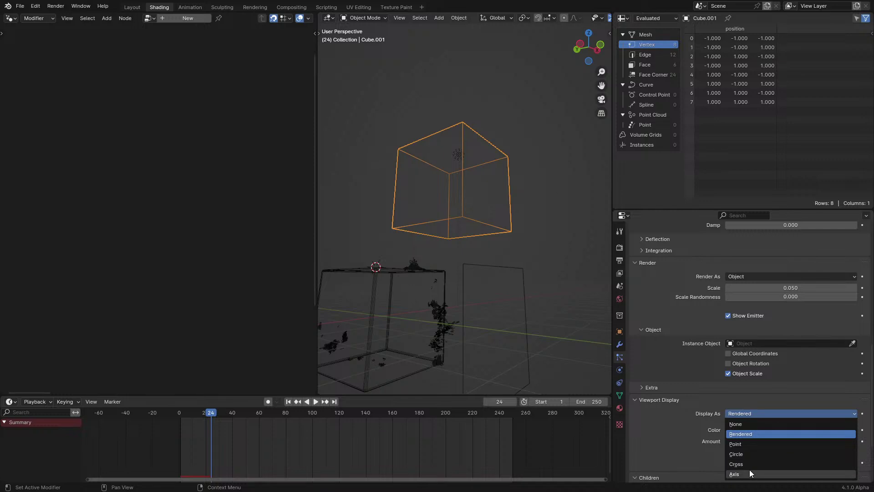
pyautogui.click(768, 277)
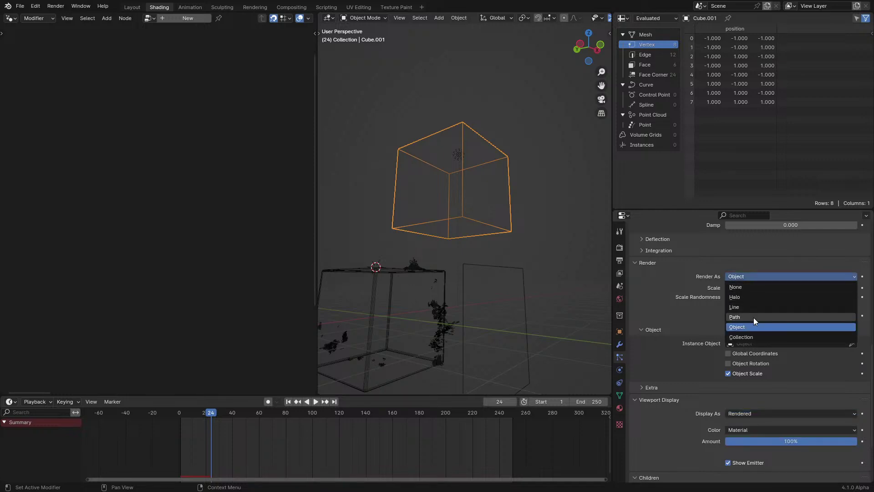
pyautogui.click(747, 296)
# Step: Try displaying the halo particles as Circle in the viewport, and return their display to Rendered
pyautogui.click(758, 373)
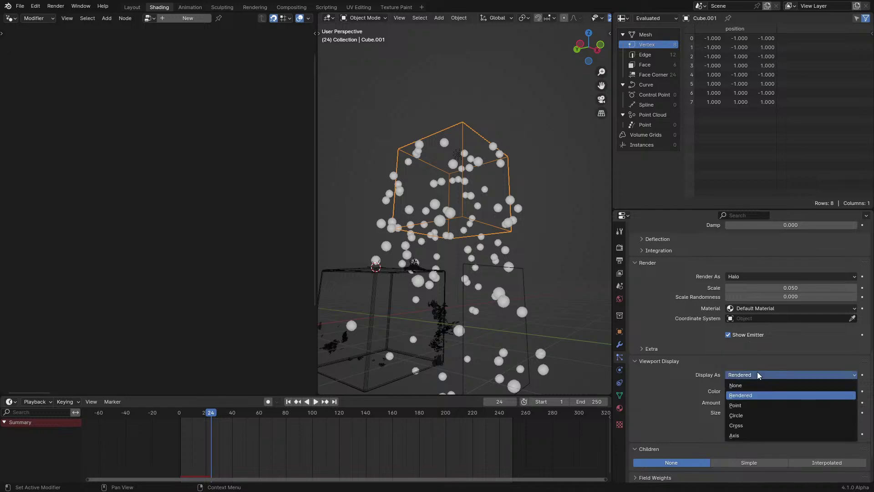
pyautogui.click(732, 415)
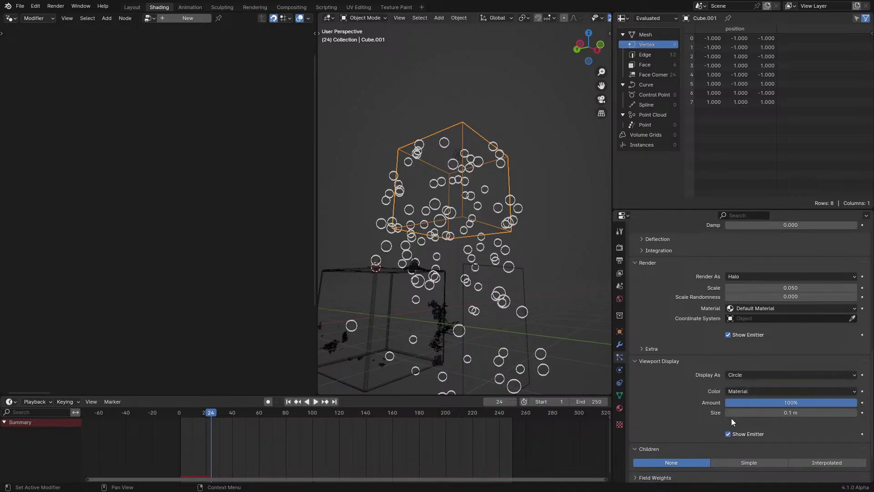
pyautogui.moveTo(511, 269); pyautogui.dragTo(455, 304, button='middle')
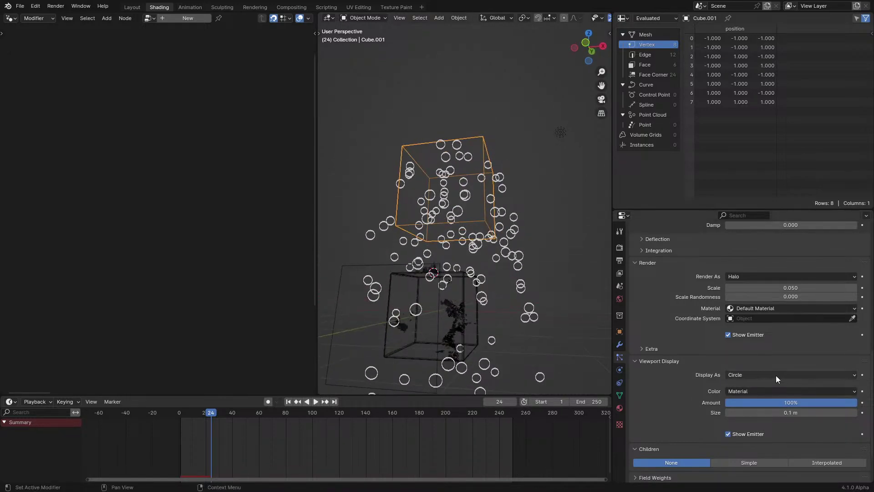
pyautogui.click(775, 375)
pyautogui.click(750, 394)
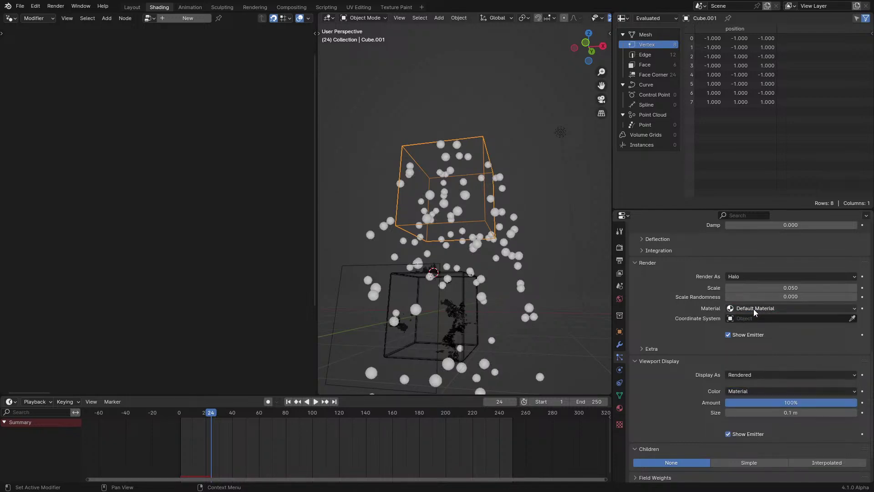
pyautogui.moveTo(460, 283); pyautogui.dragTo(474, 310, button='middle')
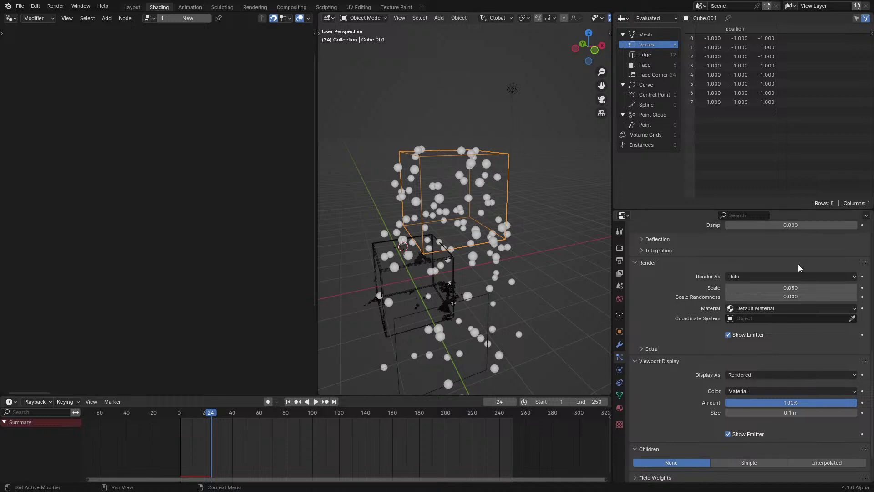
# Step: Try adjusting the particles' render scale, cancel the change, and play the animation on to frame 41
pyautogui.moveTo(800, 287); pyautogui.dragTo(813, 287)
pyautogui.rightClick(782, 285)
pyautogui.press('space')
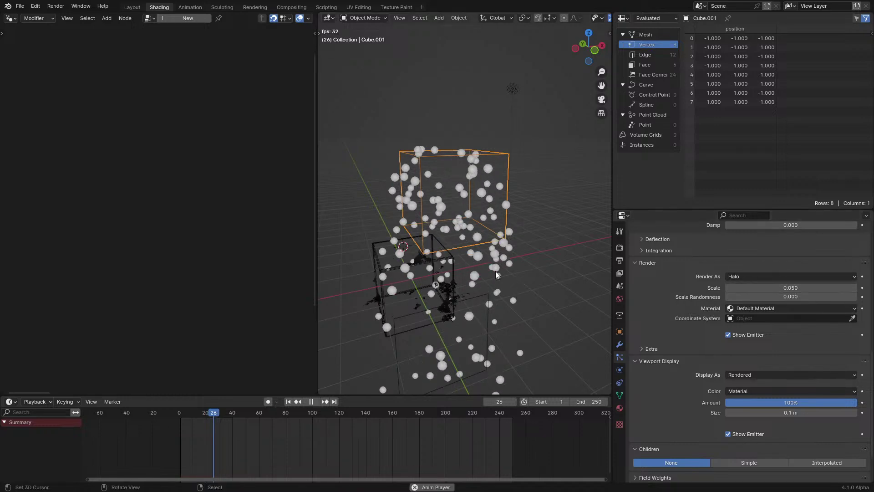
pyautogui.press('space')
# Step: Examine the particle system's Field Weights, Forces, Render and Viewport Display settings and the halo particles around the cube
pyautogui.scroll(1, 779, 278)
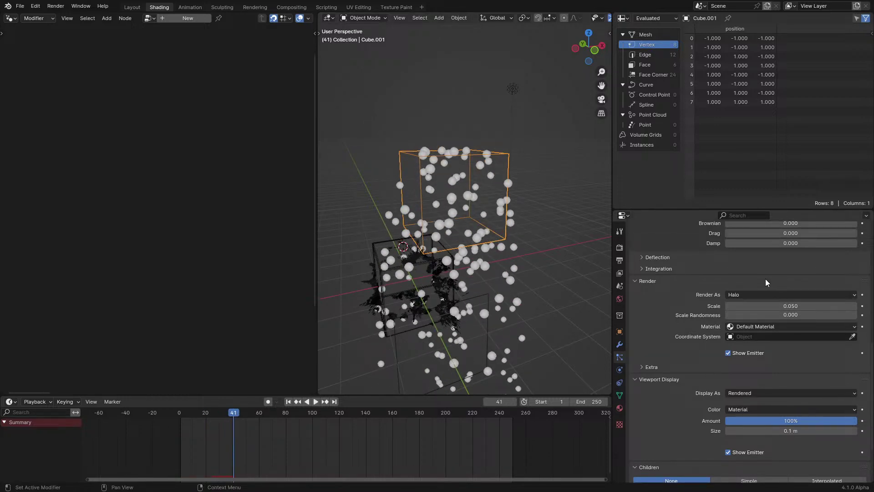
pyautogui.scroll(-4, 766, 279)
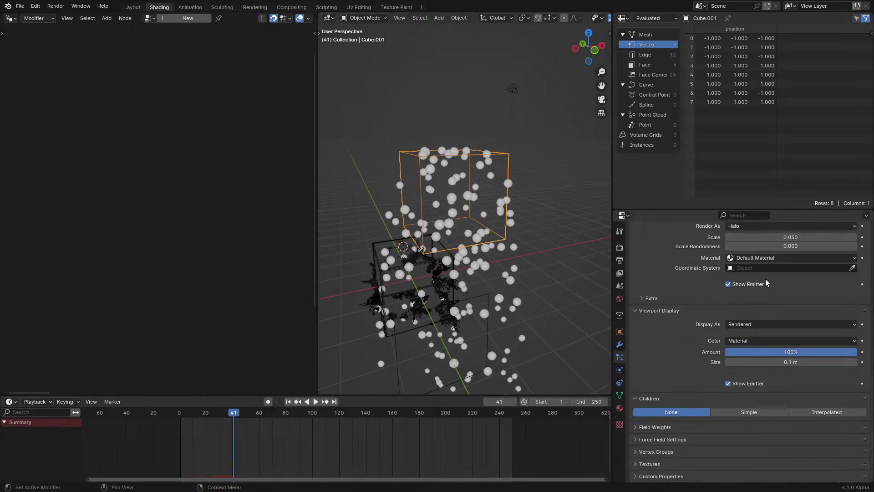
pyautogui.click(651, 428)
pyautogui.moveTo(429, 274); pyautogui.dragTo(449, 234, button='middle')
pyautogui.press('KP_0')
pyautogui.scroll(3, 433, 230)
pyautogui.moveTo(476, 247); pyautogui.dragTo(476, 216, button='middle')
pyautogui.scroll(6, 780, 279)
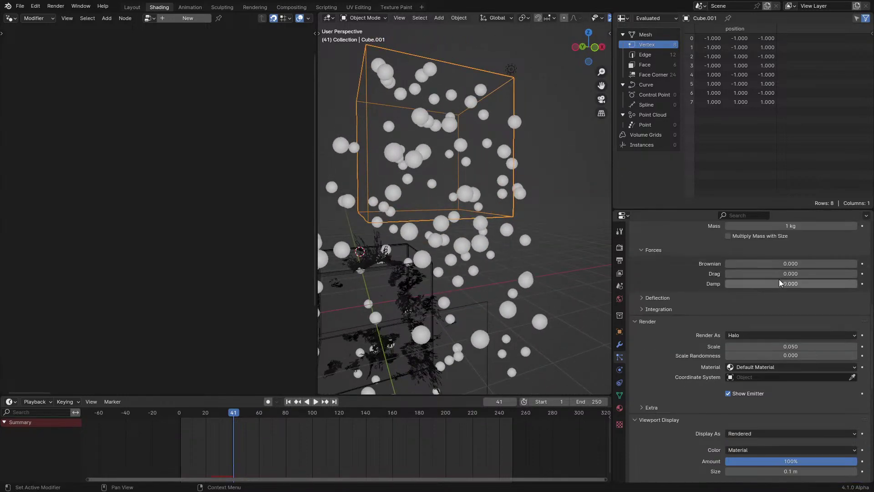
pyautogui.scroll(-6, 533, 237)
pyautogui.moveTo(532, 238); pyautogui.dragTo(521, 264, button='middle')
pyautogui.scroll(5, 521, 263)
# Step: Delete the new particle cube and inspect the original disintegrating cube with Wireframe shading turned off
pyautogui.press('Delete')
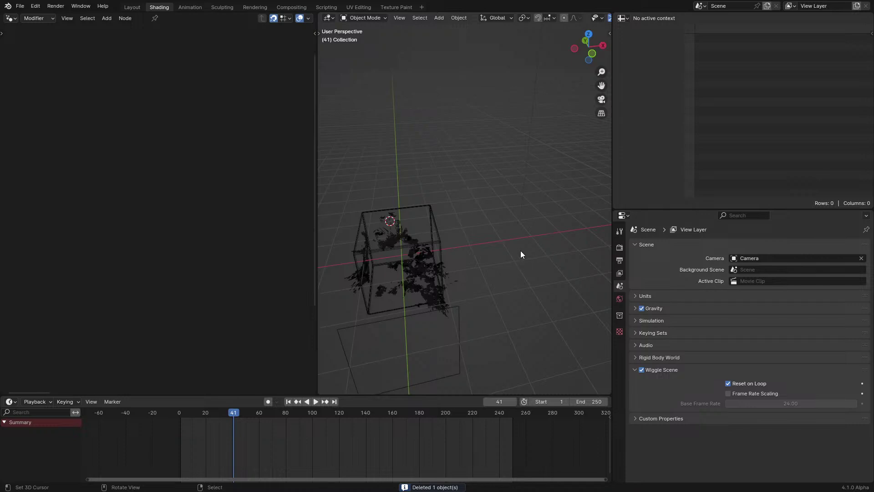
pyautogui.rightClick(416, 271)
pyautogui.scroll(3, 492, 257)
pyautogui.moveTo(416, 271); pyautogui.dragTo(480, 245, button='middle')
pyautogui.hotkey('shift', 'z')
pyautogui.scroll(2, 480, 245)
pyautogui.scroll(3, 480, 247)
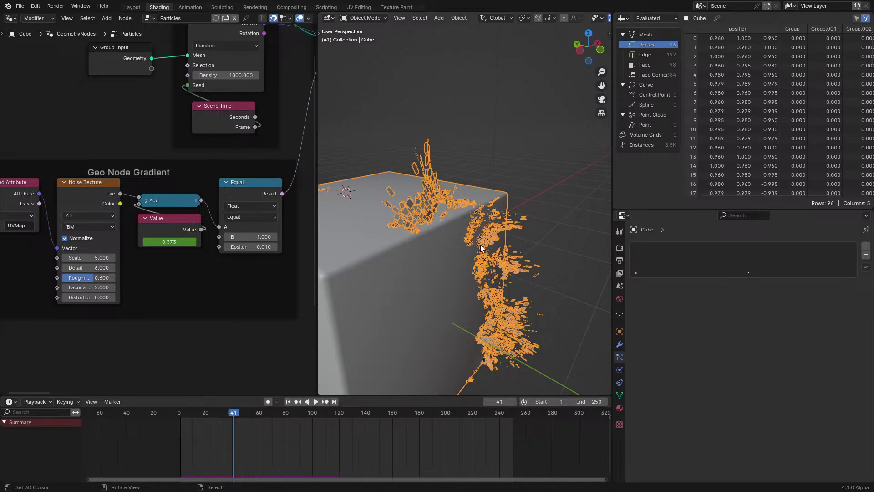
pyautogui.scroll(-2, 481, 246)
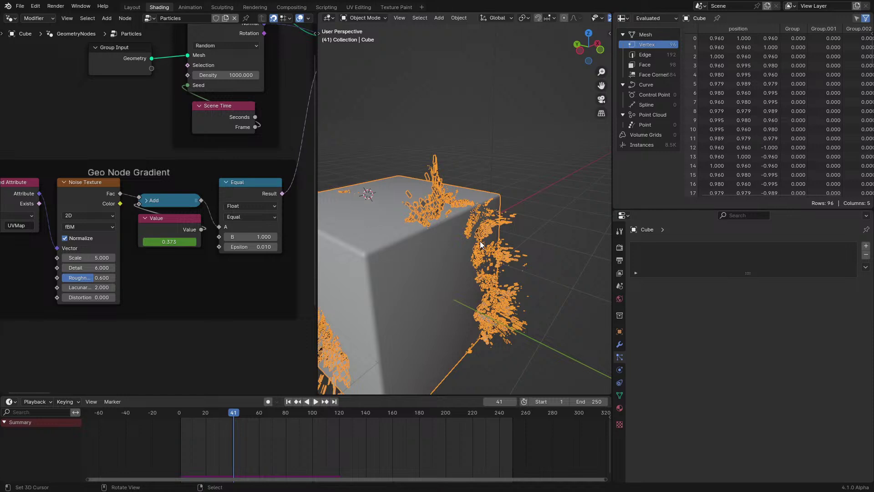
pyautogui.moveTo(462, 245)
pyautogui.keyDown('shift'); pyautogui.mouseDown(button='middle')
pyautogui.moveTo(482, 224)
pyautogui.moveTo(473, 248)
pyautogui.mouseUp(button='middle'); pyautogui.keyUp('shift')
pyautogui.scroll(-5, 473, 247)
# Step: Add a mesh plane and move it above the disintegrating cube, to a height of about 2.17 m on Z
pyautogui.hotkey('shift', 'a')
pyautogui.press('Escape')
pyautogui.click(539, 254)
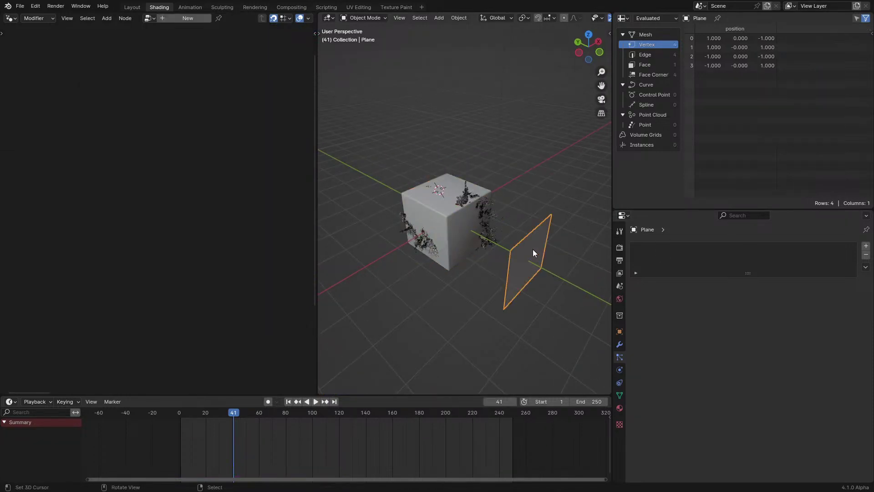
pyautogui.hotkey('shift', 'a')
pyautogui.click(482, 195)
pyautogui.press('g')
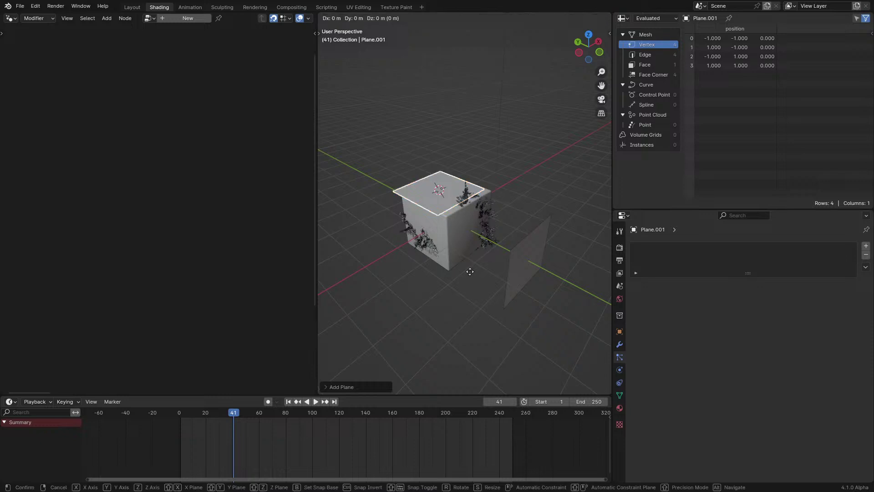
pyautogui.click(478, 228)
# Step: Add Fur curves to the new plane above the cube and deselect them
pyautogui.hotkey('shift', 'a')
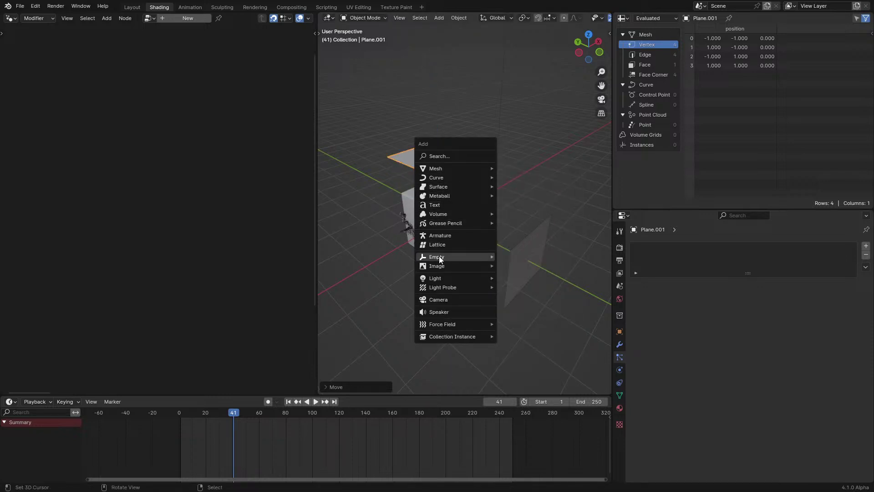
pyautogui.moveTo(435, 267)
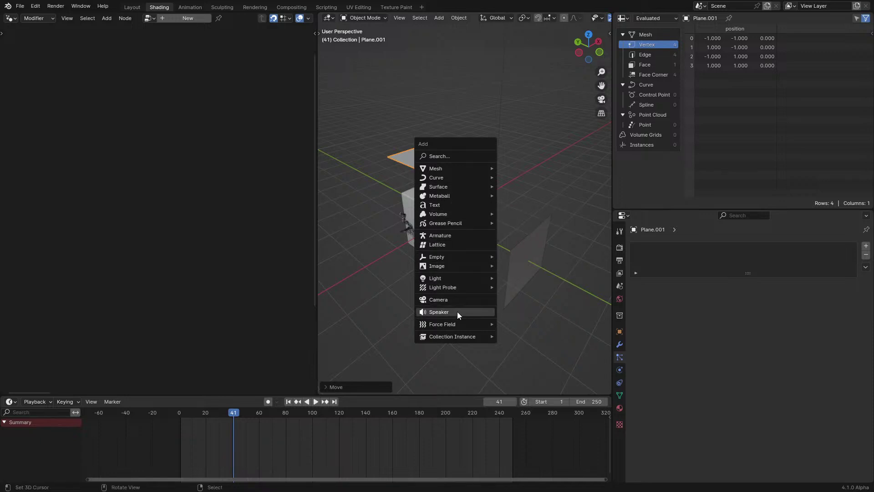
pyautogui.moveTo(440, 180)
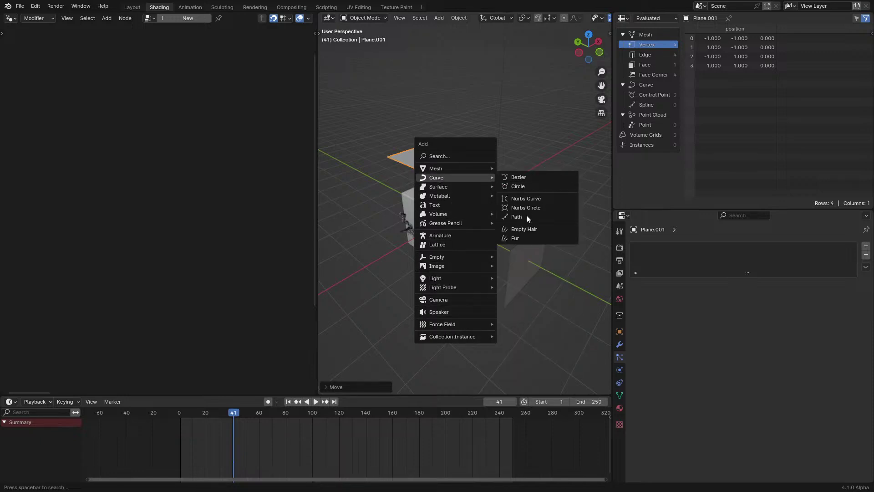
pyautogui.click(515, 234)
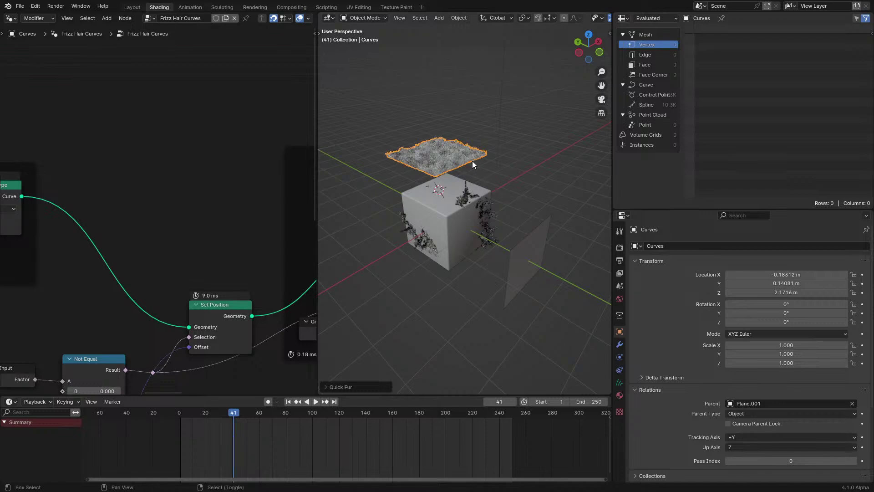
pyautogui.scroll(8, 456, 211)
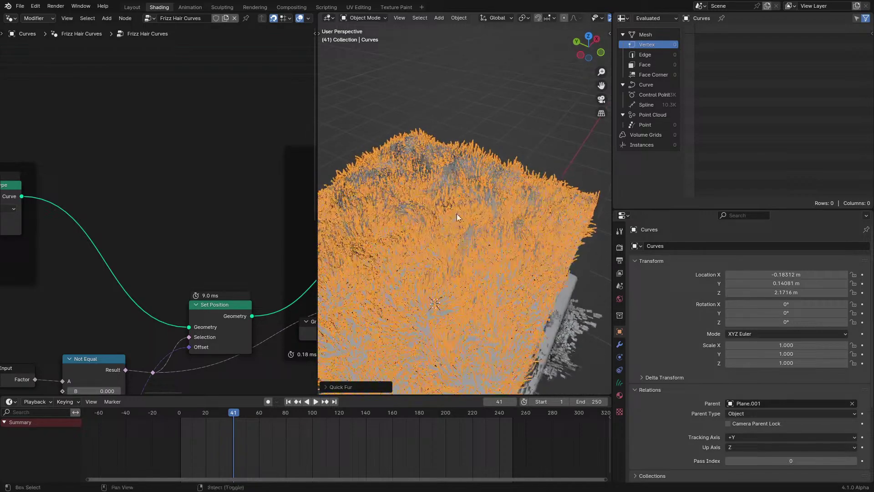
pyautogui.click(505, 147)
# Step: Show the fur's modifiers, select the fur curves and examine the hair from the side and underneath
pyautogui.click(619, 344)
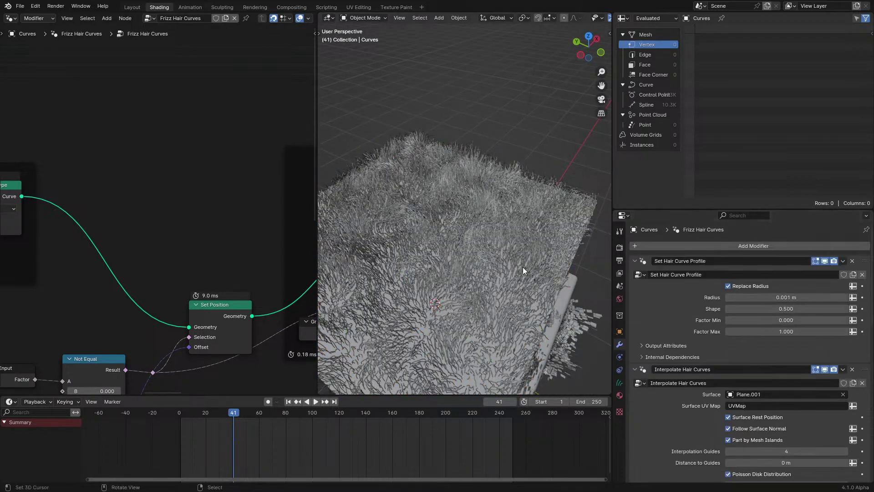
pyautogui.moveTo(516, 245); pyautogui.dragTo(531, 202, button='middle')
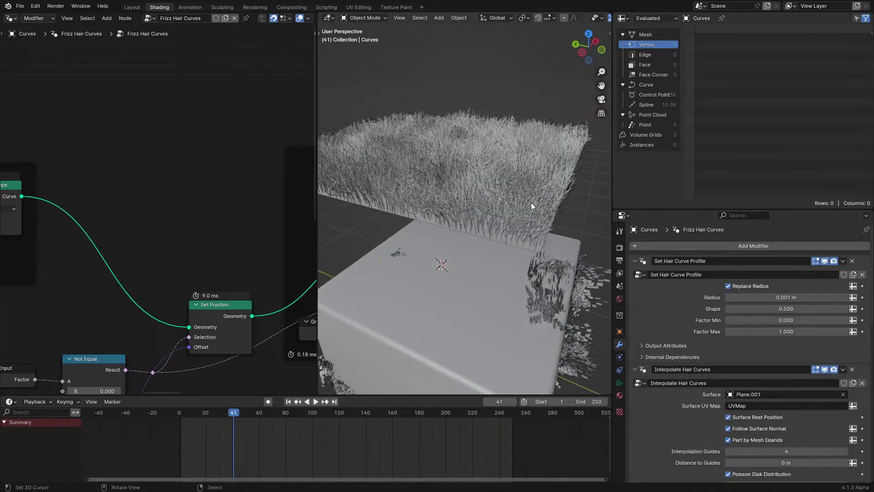
pyautogui.click(531, 202)
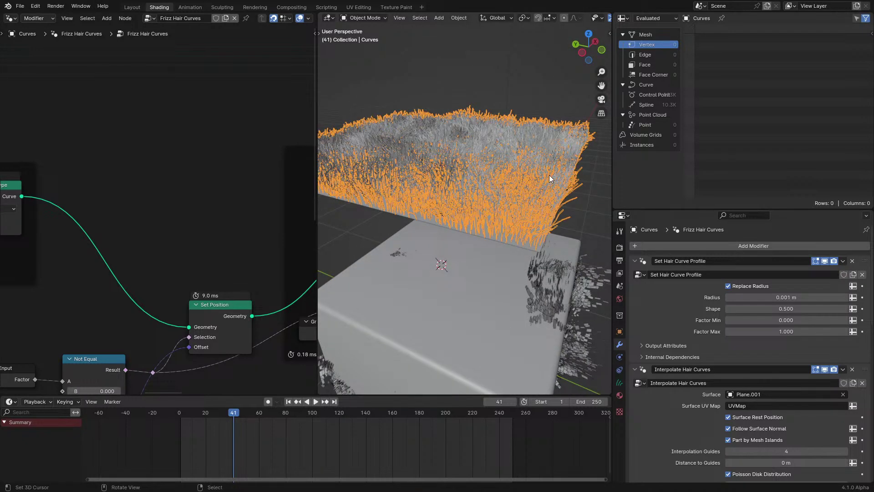
pyautogui.hotkey('shift', 'a')
pyautogui.moveTo(520, 209)
pyautogui.moveTo(474, 147); pyautogui.dragTo(476, 165, button='middle')
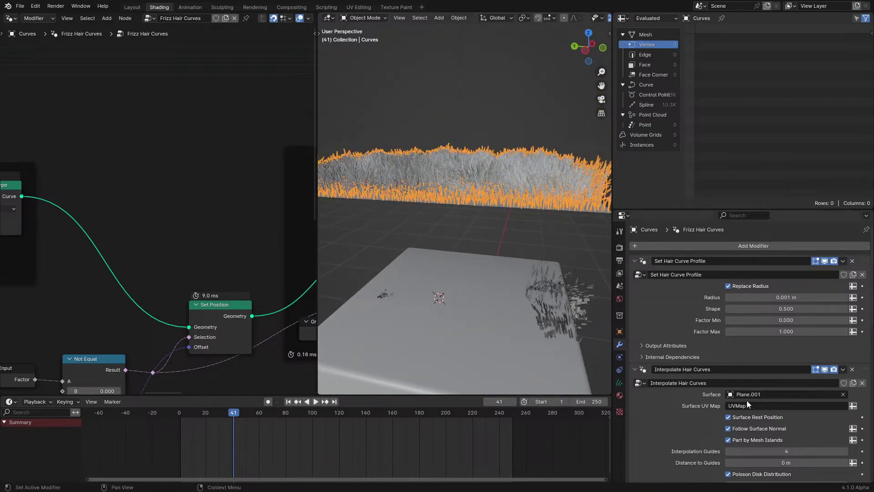
pyautogui.moveTo(581, 179); pyautogui.dragTo(575, 154, button='middle')
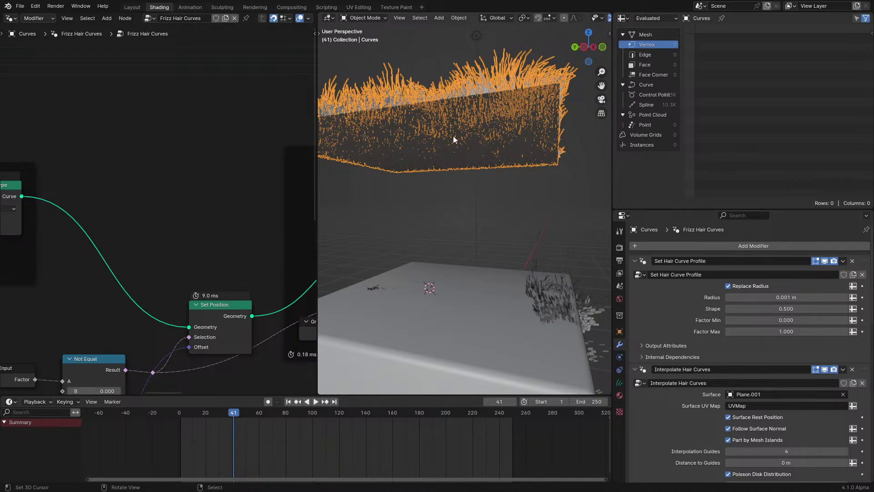
pyautogui.scroll(-2, 204, 190)
pyautogui.moveTo(514, 175)
pyautogui.mouseDown(button='middle')
pyautogui.moveTo(517, 190)
pyautogui.moveTo(518, 182)
pyautogui.mouseUp(button='middle')
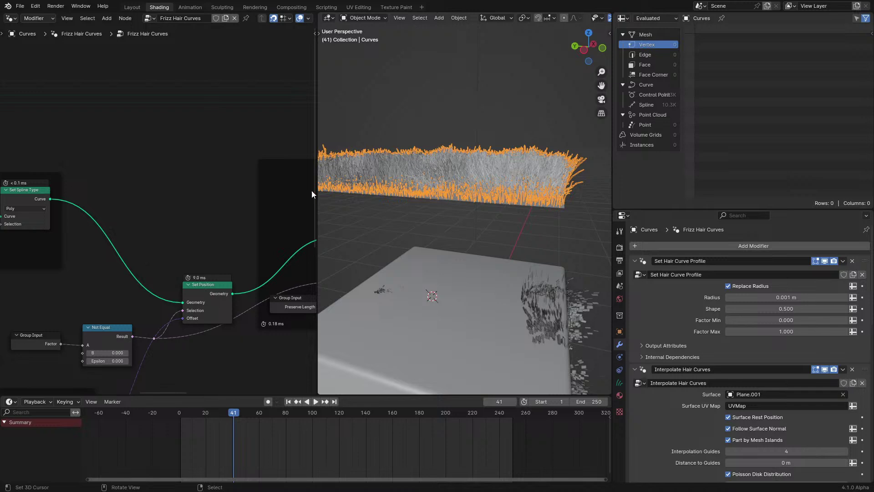
# Step: Examine the Frizz Hair Curves node tree and the settings of the fur's Interpolate, Noise and Frizz modifiers
pyautogui.scroll(-5, 212, 186)
pyautogui.moveTo(227, 189); pyautogui.dragTo(63, 179, button='middle')
pyautogui.scroll(-5, 205, 199)
pyautogui.scroll(2, 225, 183)
pyautogui.scroll(5, 155, 207)
pyautogui.hotkey('shift', 'a')
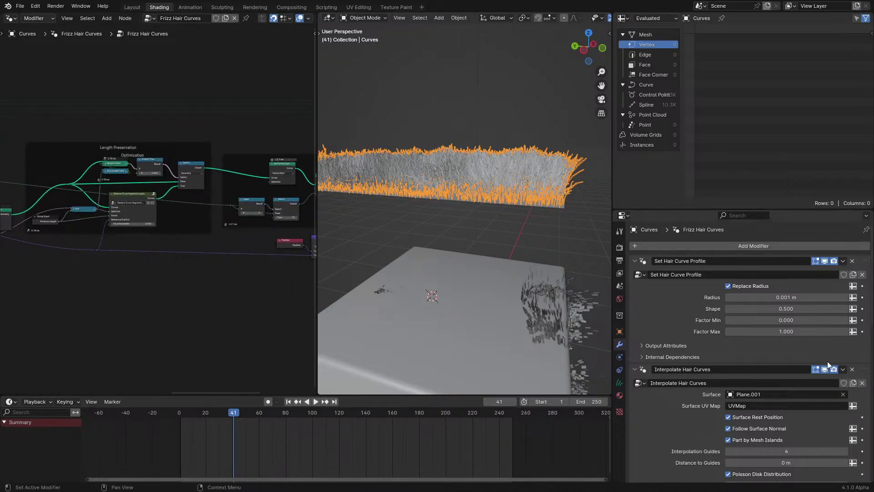
pyautogui.scroll(-10, 671, 342)
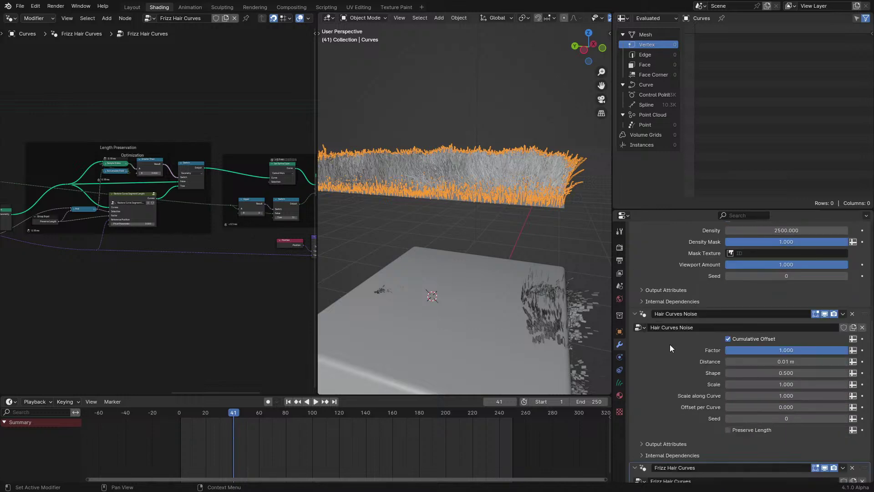
pyautogui.scroll(8, 670, 345)
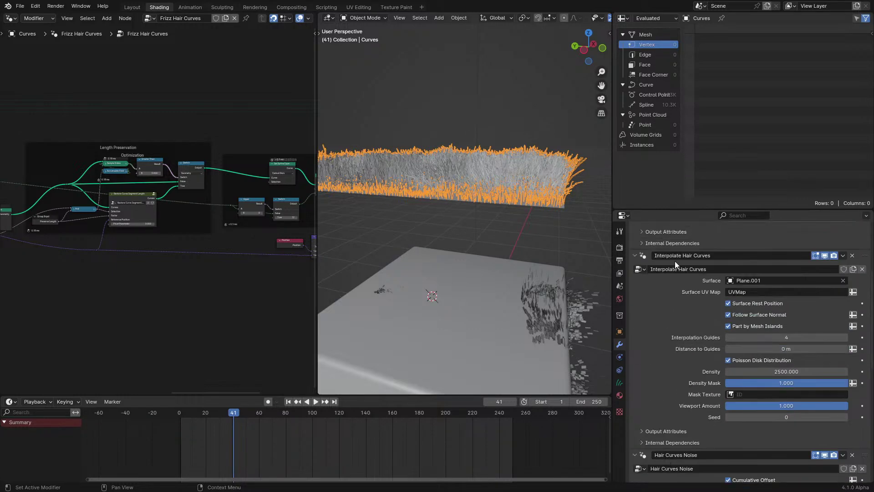
pyautogui.scroll(-10, 664, 276)
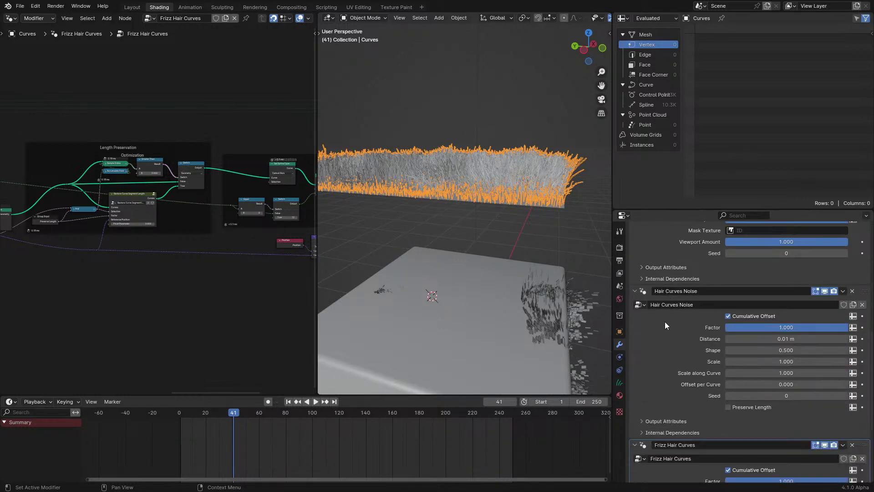
pyautogui.scroll(-3, 651, 361)
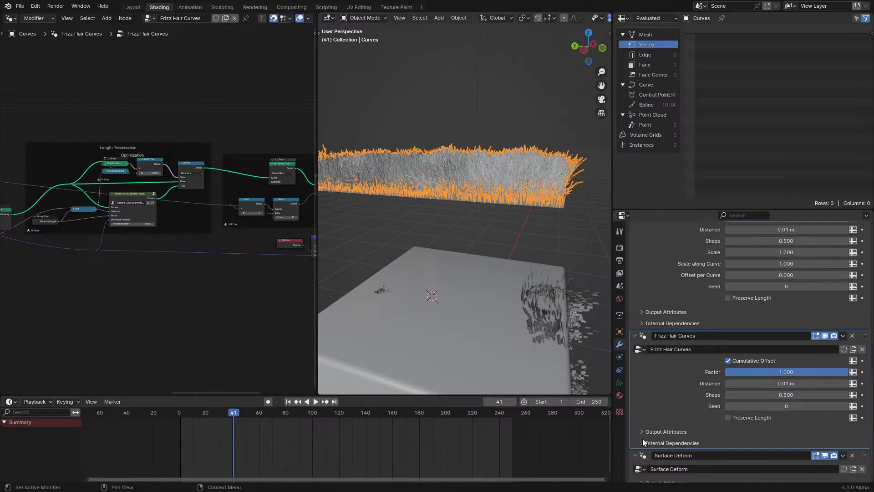
# Step: Open the Surface Deform modifier's node tree and select its Deform Curves on Surface node
pyautogui.click(644, 434)
pyautogui.scroll(5, 197, 236)
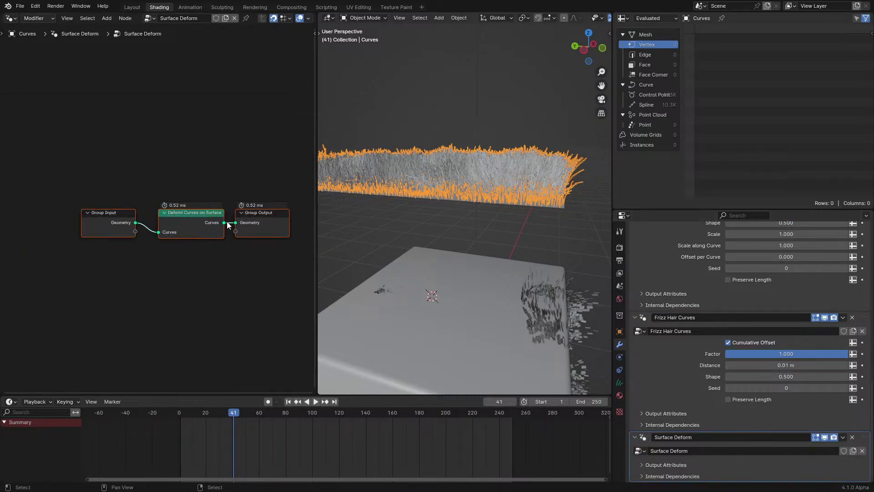
pyautogui.click(230, 222)
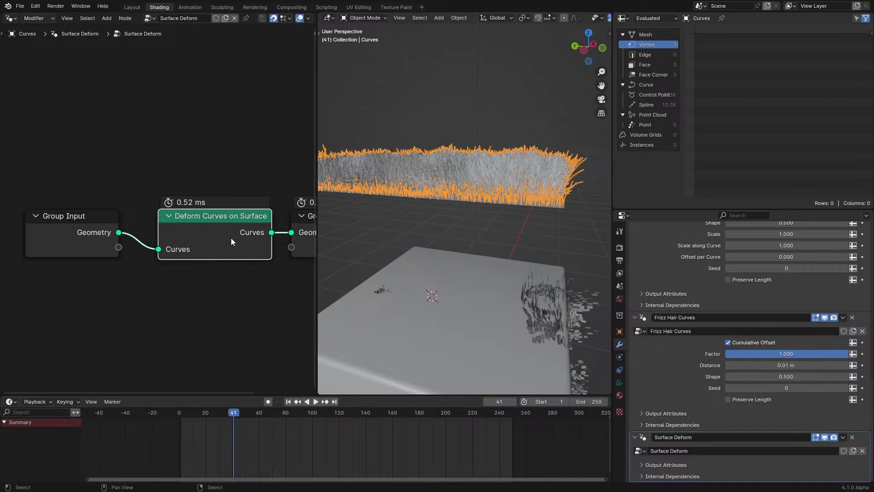
# Step: Examine the fur curves' data attributes and surface settings, and return to the modifier stack
pyautogui.click(619, 383)
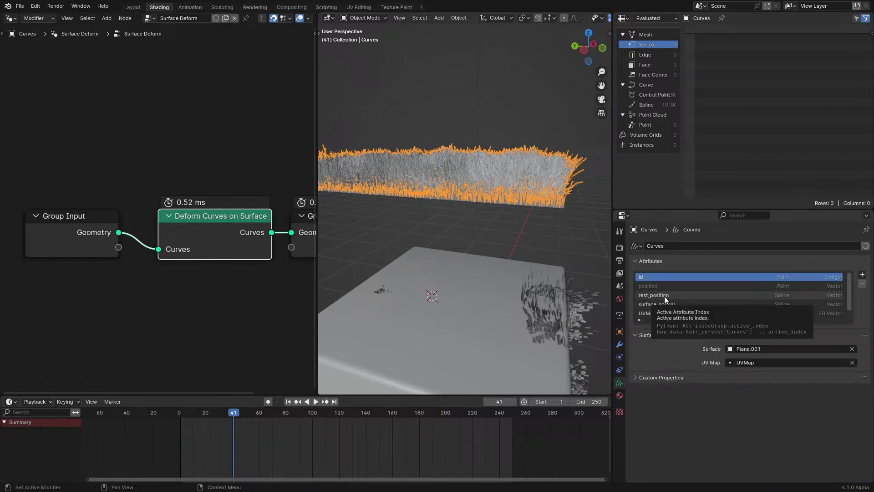
pyautogui.scroll(-1, 669, 305)
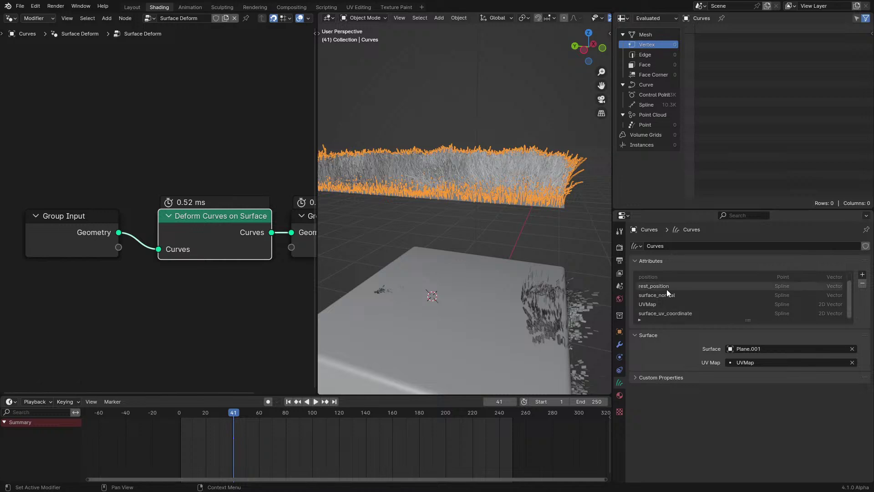
pyautogui.click(620, 344)
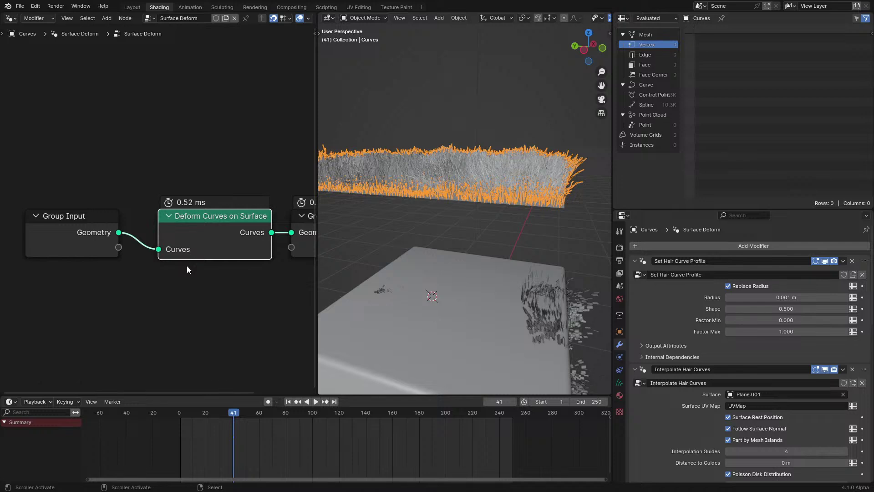
# Step: Deselect the fur curves and set the curve shape in the render settings to Strip
pyautogui.moveTo(473, 222); pyautogui.dragTo(472, 196, button='middle')
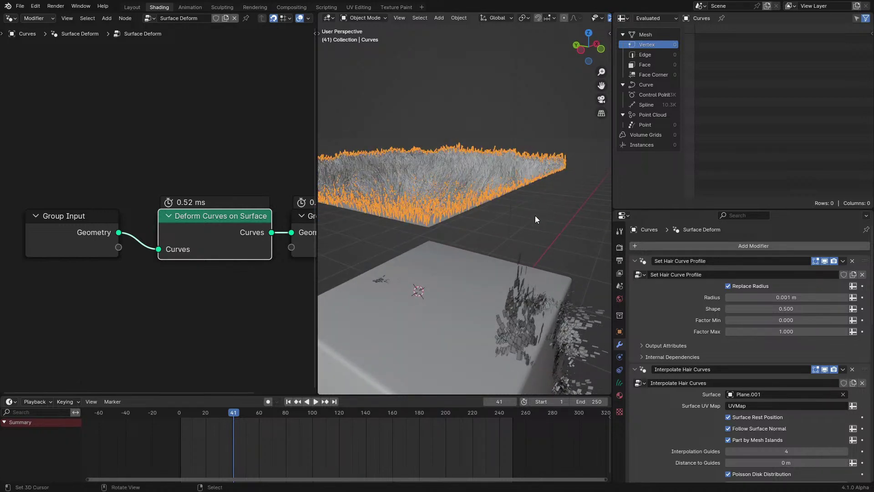
pyautogui.moveTo(535, 204); pyautogui.dragTo(603, 257, button='middle')
pyautogui.click(533, 203)
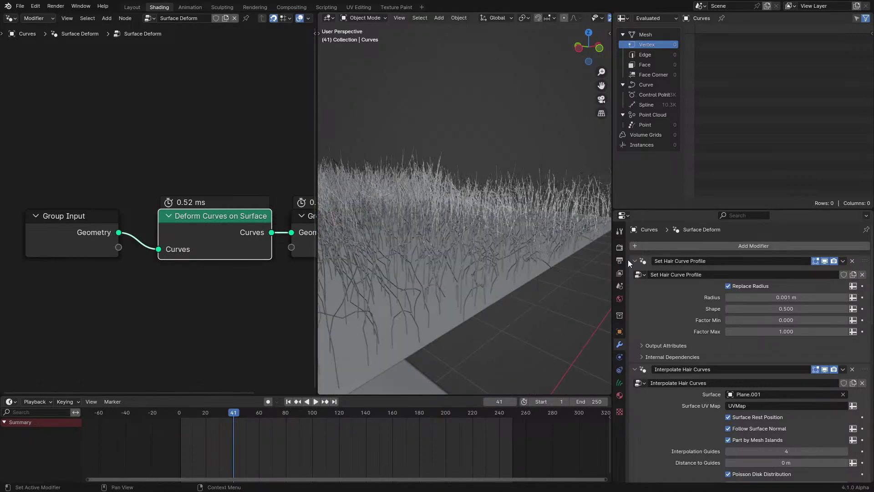
pyautogui.click(619, 247)
pyautogui.click(660, 408)
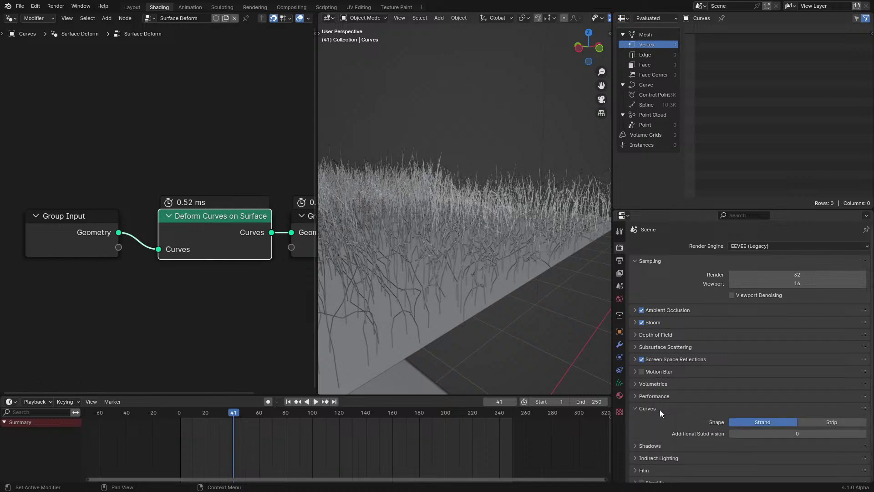
pyautogui.click(844, 423)
# Step: Examine the strip-shaped hair strands close up and from a distance, and bring back the fur's modifier stack
pyautogui.moveTo(541, 286); pyautogui.dragTo(537, 292, button='middle')
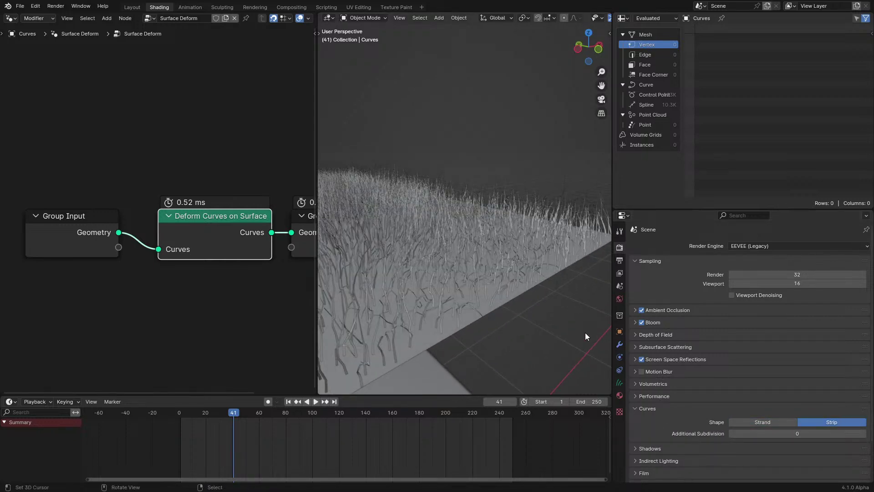
pyautogui.moveTo(567, 324); pyautogui.dragTo(482, 294, button='middle')
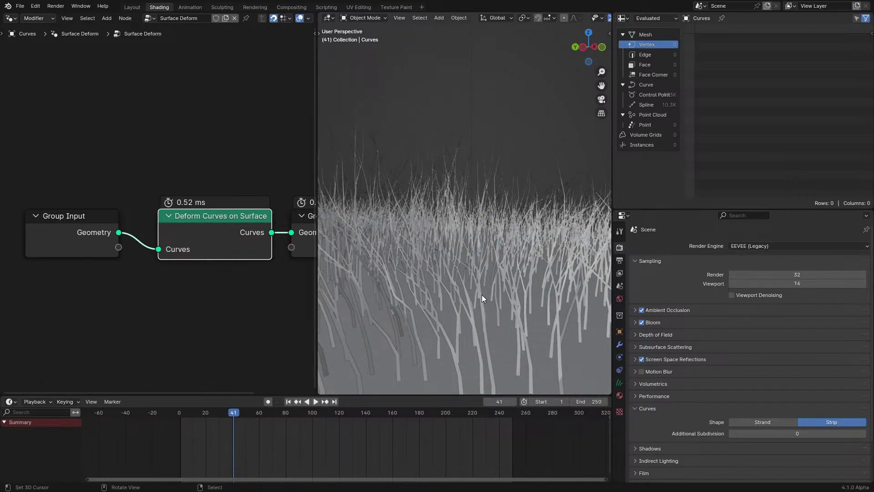
pyautogui.moveTo(481, 294); pyautogui.dragTo(448, 253, button='middle')
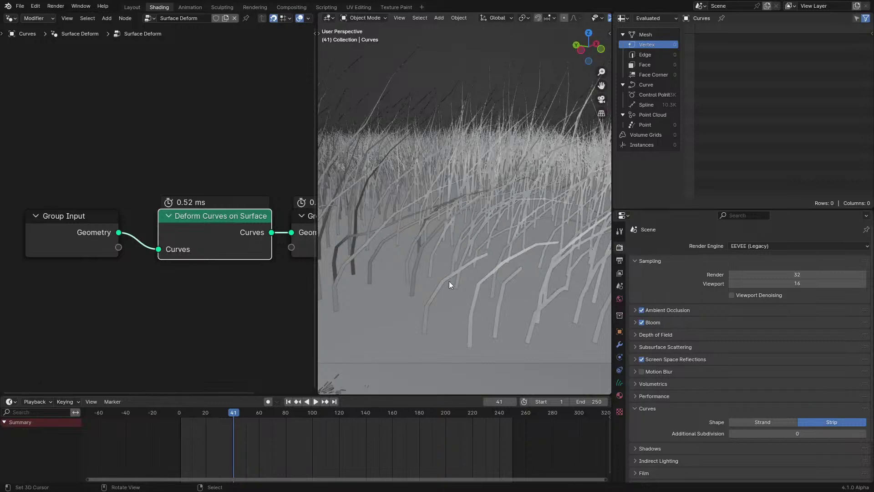
pyautogui.scroll(-1, 187, 230)
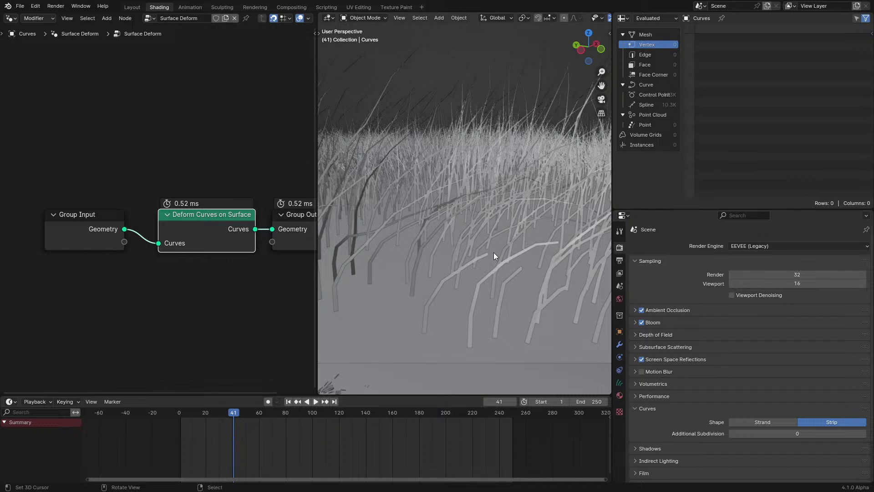
pyautogui.scroll(-2, 493, 253)
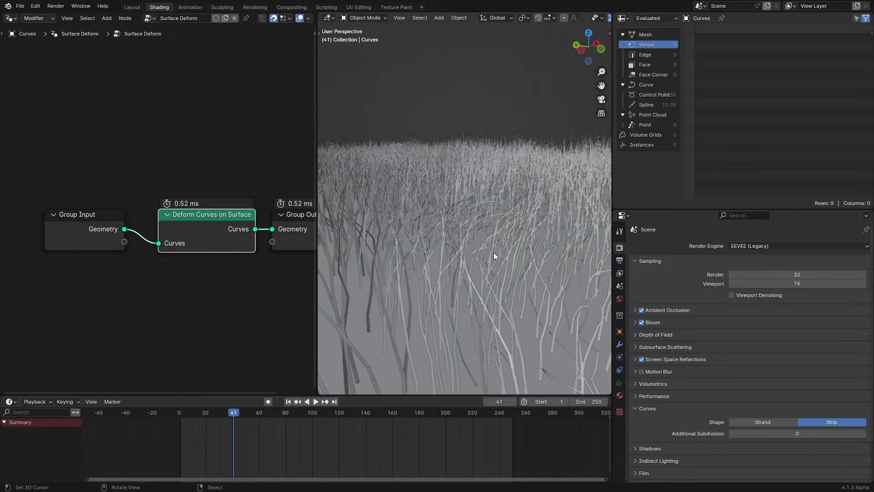
pyautogui.click(619, 344)
pyautogui.scroll(2, 464, 258)
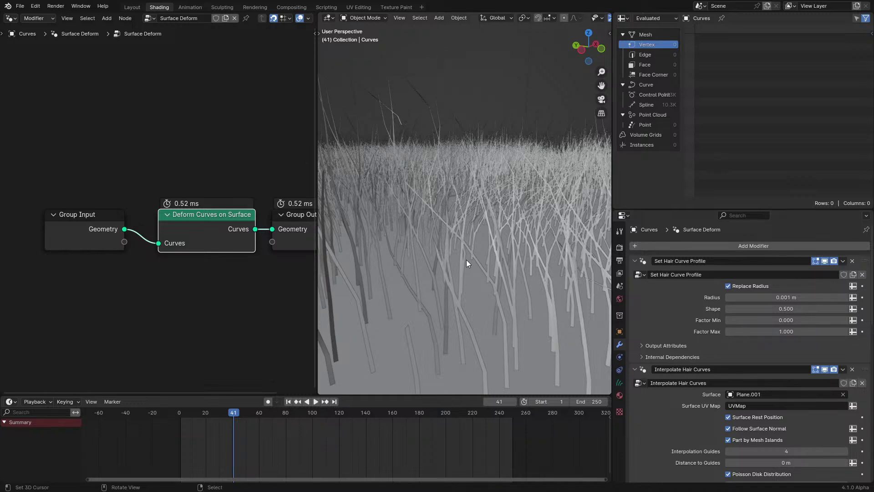
pyautogui.scroll(-8, 466, 259)
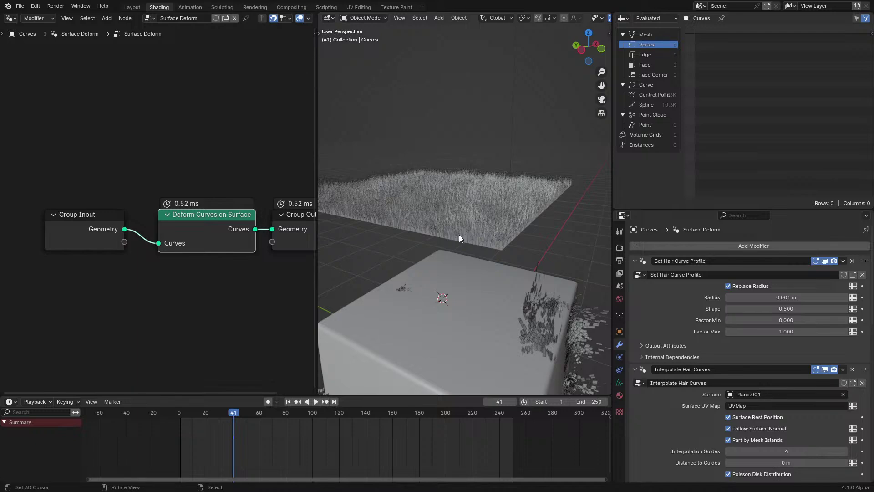
pyautogui.moveTo(432, 208); pyautogui.dragTo(486, 217, button='middle')
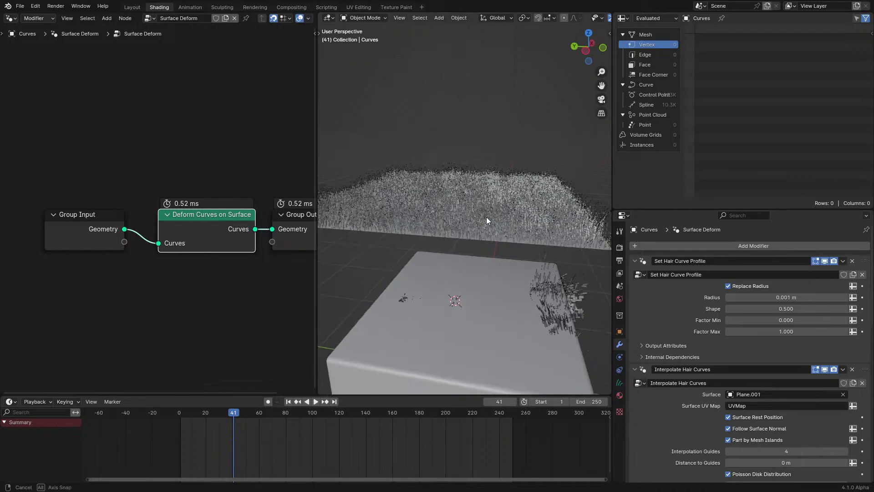
# Step: Undo the recent changes back to the selected fur curves with the Frizz Hair Curves modifier active
pyautogui.hotkey('ctrl', 'z')
pyautogui.hotkey('ctrl', 'z')
pyautogui.hotkey('ctrl', 'z')
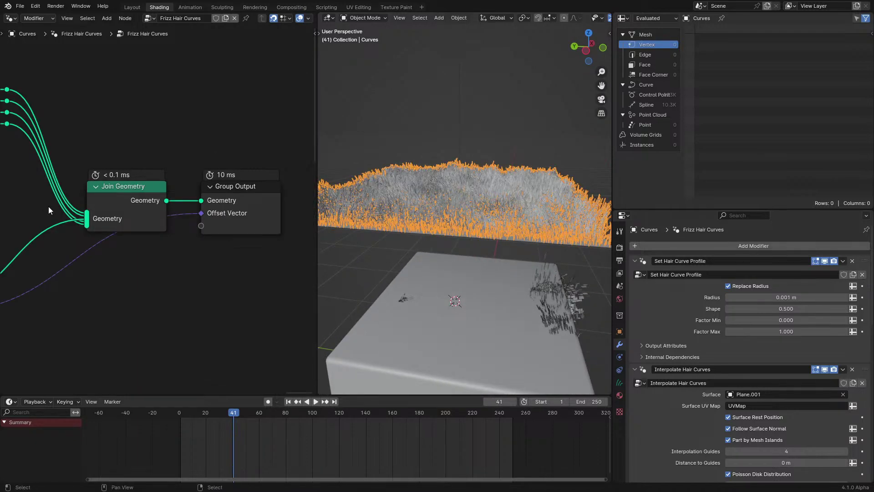
# Step: Examine the Frizz Hair Curves node tree in a maximized node editor, and restore the normal layout
pyautogui.hotkey('ctrl', 'space')
pyautogui.scroll(-2, 122, 201)
pyautogui.moveTo(122, 201); pyautogui.dragTo(734, 129, button='middle')
pyautogui.scroll(-2, 516, 163)
pyautogui.moveTo(516, 164); pyautogui.dragTo(552, 148, button='middle')
pyautogui.hotkey('ctrl', 'space')
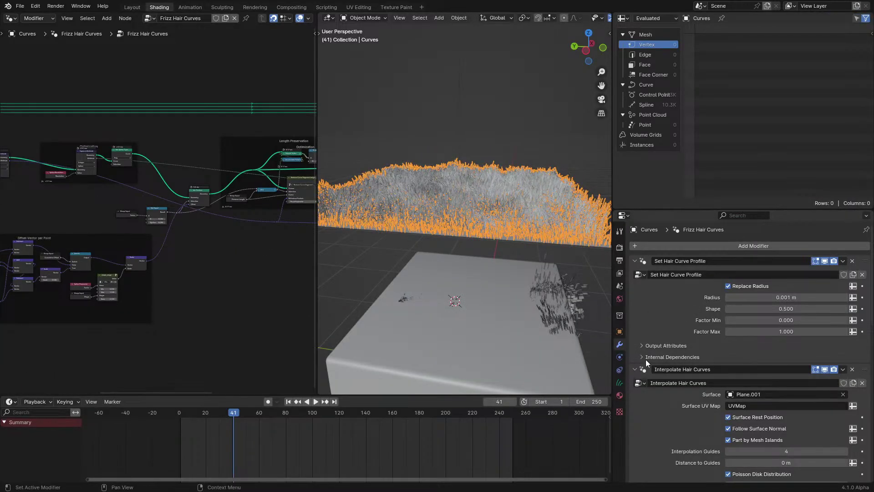
# Step: Open the Interpolate Hair Curves modifier's node tree in a maximized node editor and view its whole extent
pyautogui.scroll(-5, 645, 359)
pyautogui.click(652, 389)
pyautogui.hotkey('ctrl', 'space')
pyautogui.scroll(-2, 444, 259)
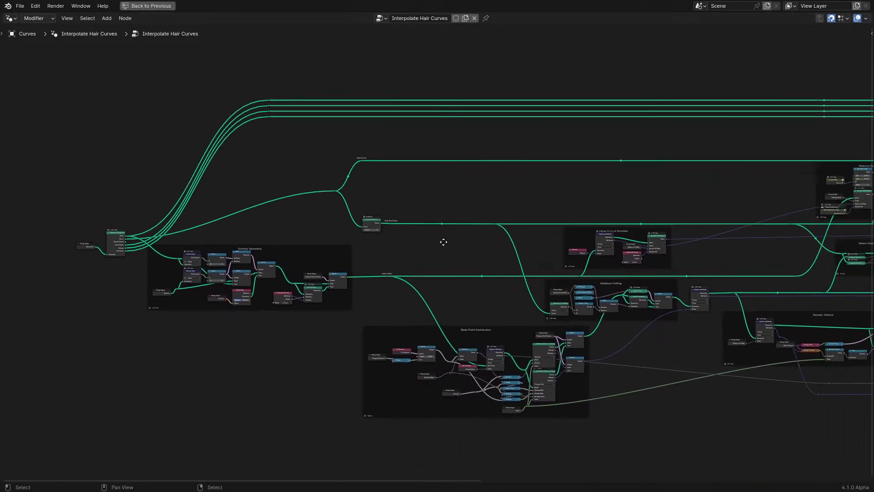
pyautogui.scroll(-1, 307, 258)
pyautogui.moveTo(307, 257); pyautogui.dragTo(397, 285, button='middle')
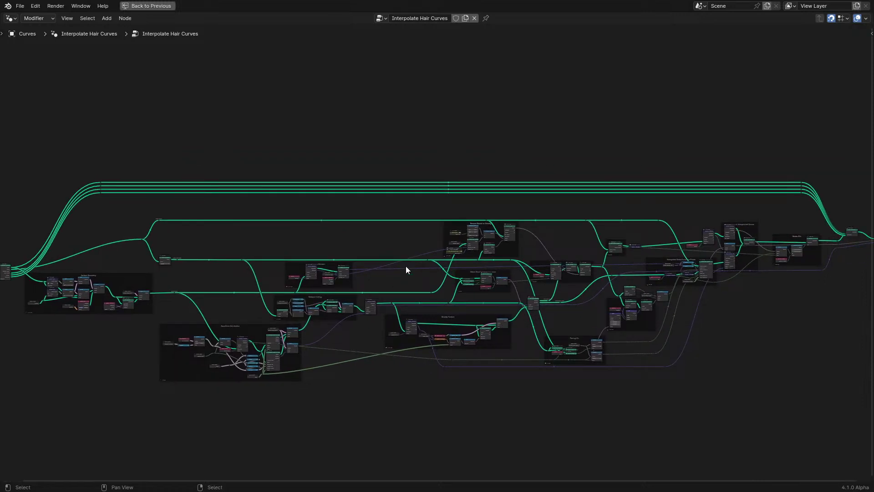
# Step: Examine the guide selection nodes and the Interpolate Guide Curves on Points frame with its Interpolate Curves node
pyautogui.scroll(5, 406, 267)
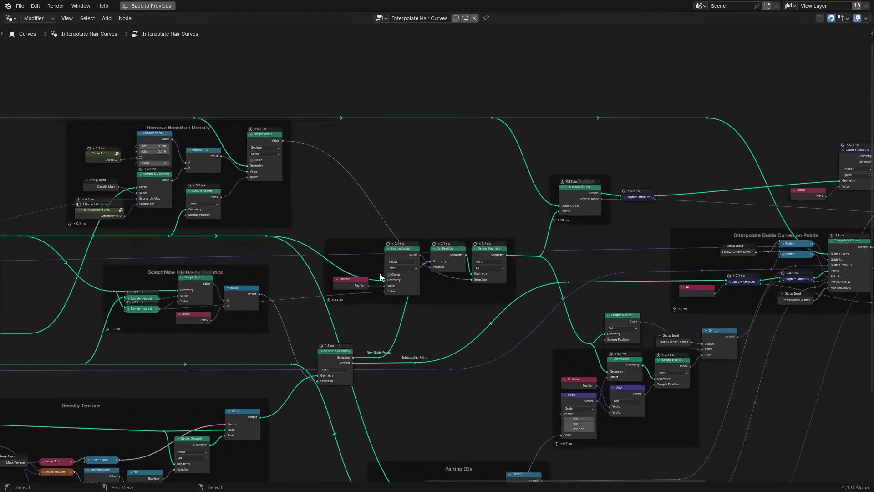
pyautogui.scroll(6, 379, 274)
pyautogui.moveTo(380, 274); pyautogui.dragTo(494, 224, button='middle')
pyautogui.scroll(-5, 447, 231)
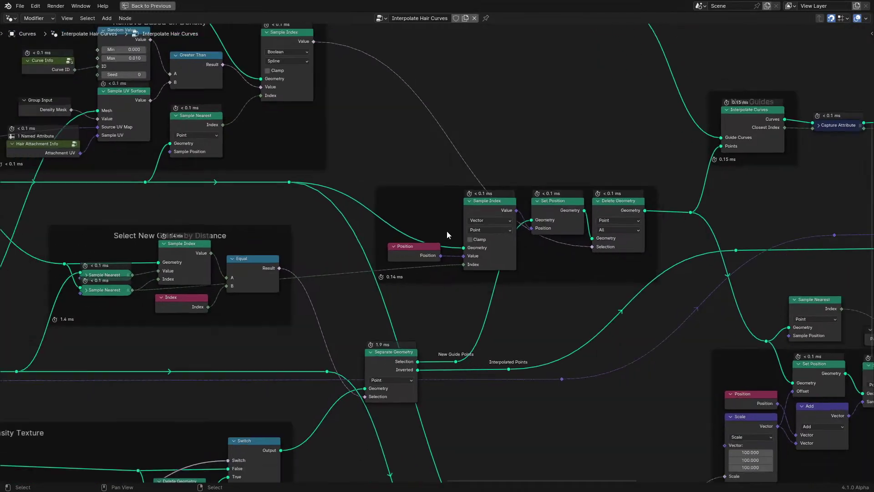
pyautogui.moveTo(389, 246); pyautogui.dragTo(252, 306, button='middle')
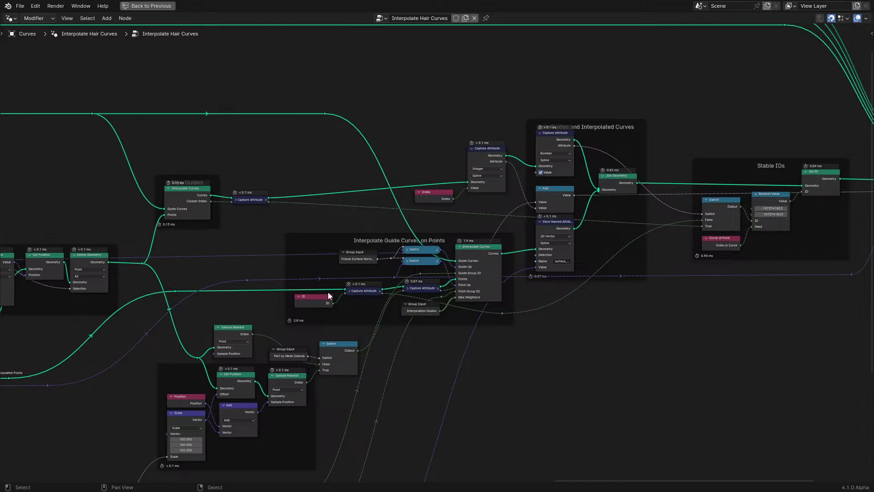
pyautogui.moveTo(486, 256); pyautogui.dragTo(483, 256, button='middle')
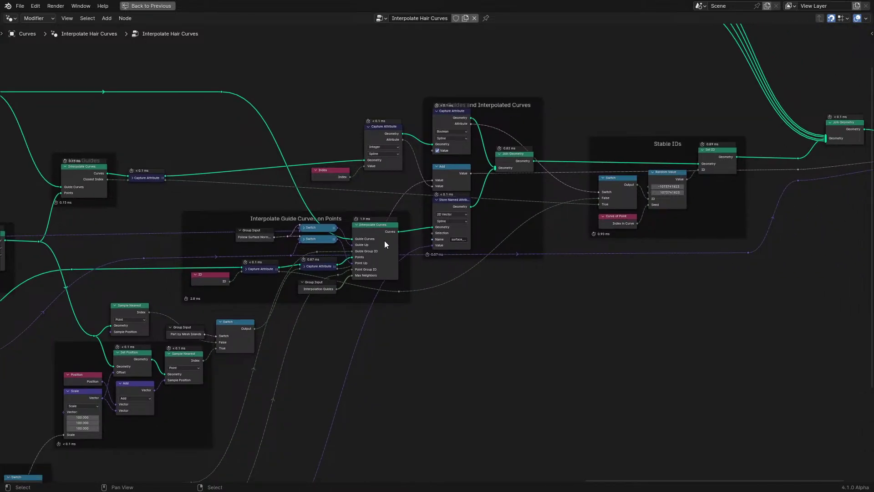
pyautogui.scroll(4, 385, 240)
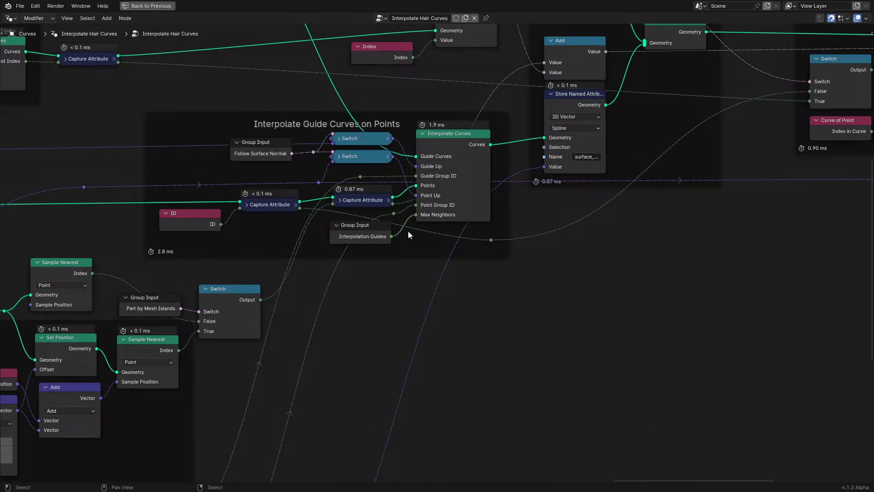
pyautogui.scroll(3, 441, 232)
pyautogui.scroll(-6, 466, 313)
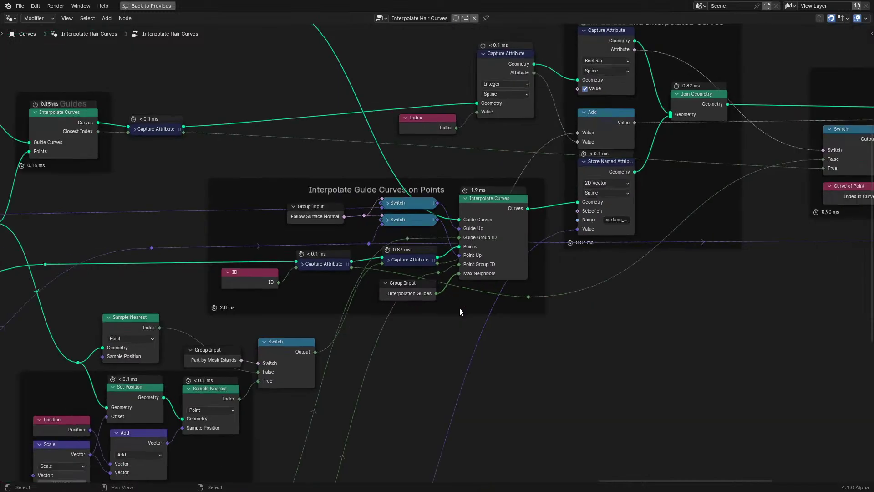
# Step: Select the untitled frame holding the Position, Scale, Add and Set Position nodes above the Parting IDs frame
pyautogui.moveTo(321, 320); pyautogui.dragTo(675, 223, button='middle')
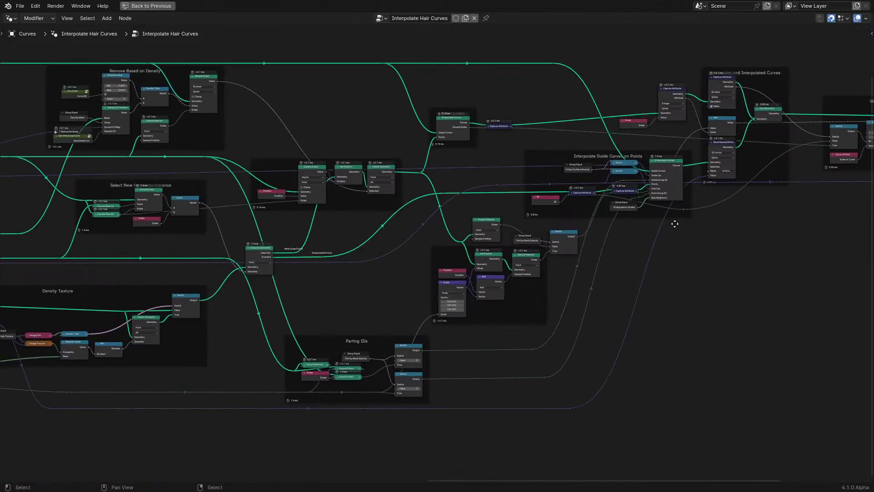
pyautogui.scroll(8, 460, 287)
pyautogui.moveTo(420, 291); pyautogui.dragTo(320, 258, button='middle')
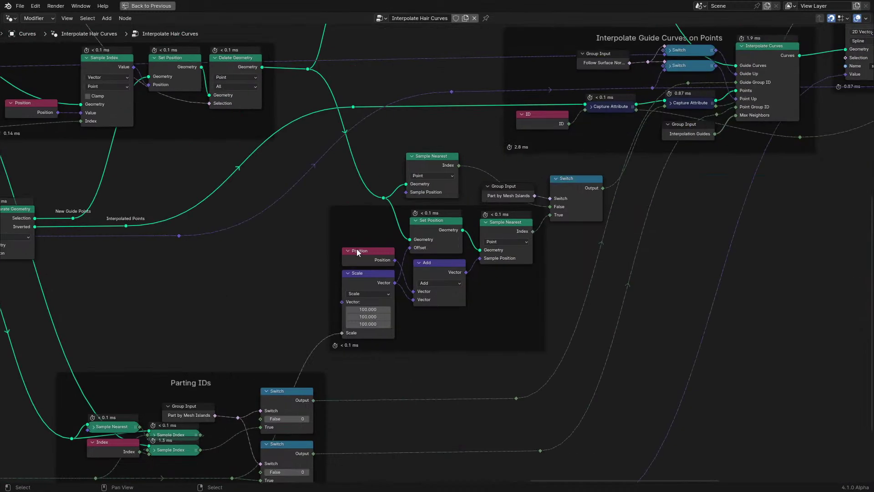
pyautogui.scroll(2, 468, 172)
pyautogui.click(469, 182)
# Step: Examine the node flow from the Remove Based on Density frame and Separate Geometry through to the Stable IDs frame
pyautogui.scroll(-2, 469, 182)
pyautogui.moveTo(242, 271); pyautogui.dragTo(631, 366, button='middle')
pyautogui.scroll(1, 604, 354)
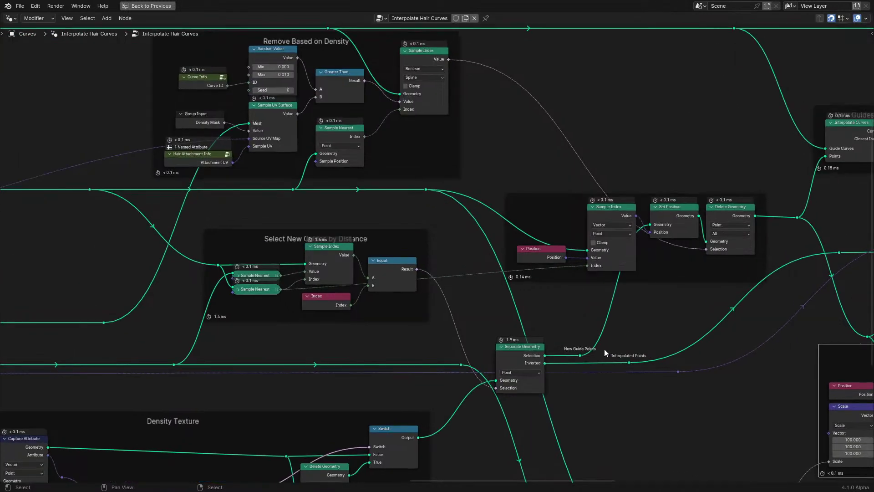
pyautogui.moveTo(673, 320); pyautogui.dragTo(105, 320, button='middle')
pyautogui.moveTo(341, 250); pyautogui.dragTo(268, 269, button='middle')
pyautogui.scroll(-7, 301, 280)
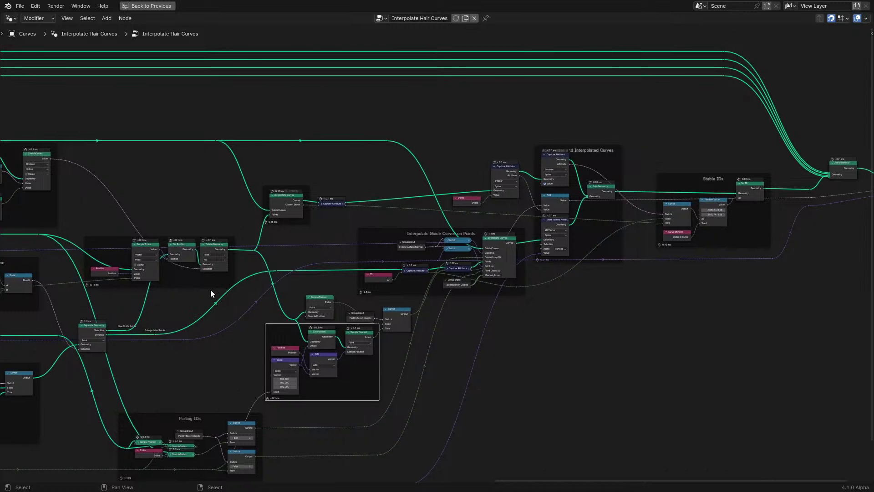
# Step: Examine the Surface Geometry, Base Point Distribution and Distance Culling frames, and return to the guide selection nodes
pyautogui.moveTo(160, 303); pyautogui.dragTo(489, 252, button='middle')
pyautogui.moveTo(241, 289); pyautogui.dragTo(730, 265, button='middle')
pyautogui.moveTo(396, 309); pyautogui.dragTo(633, 288, button='middle')
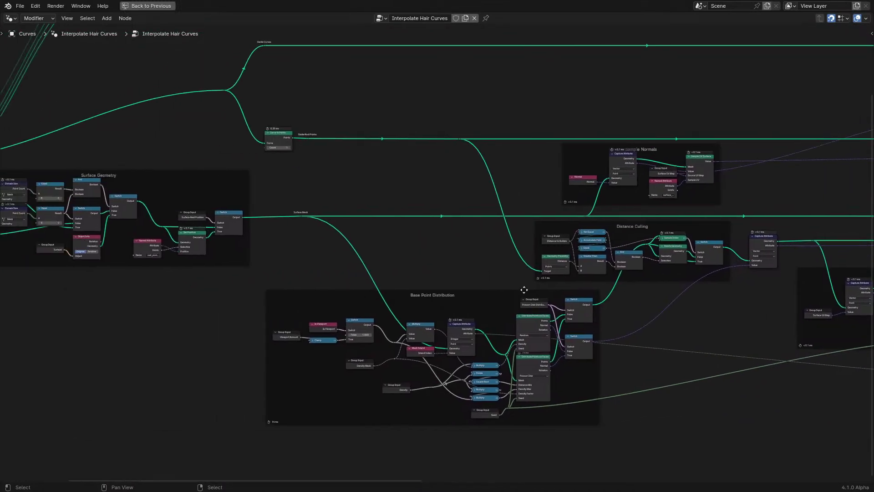
pyautogui.moveTo(324, 291); pyautogui.dragTo(517, 314, button='middle')
pyautogui.scroll(1, 513, 301)
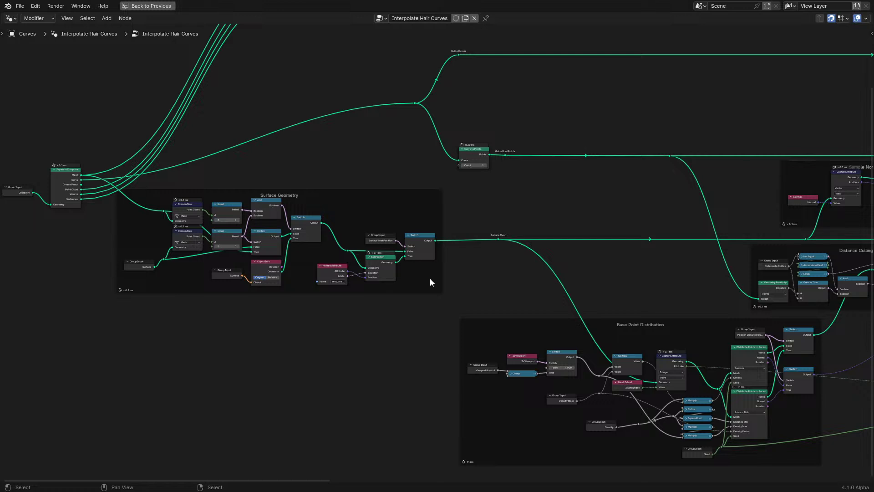
pyautogui.moveTo(454, 283); pyautogui.dragTo(309, 315, button='middle')
pyautogui.scroll(-3, 291, 318)
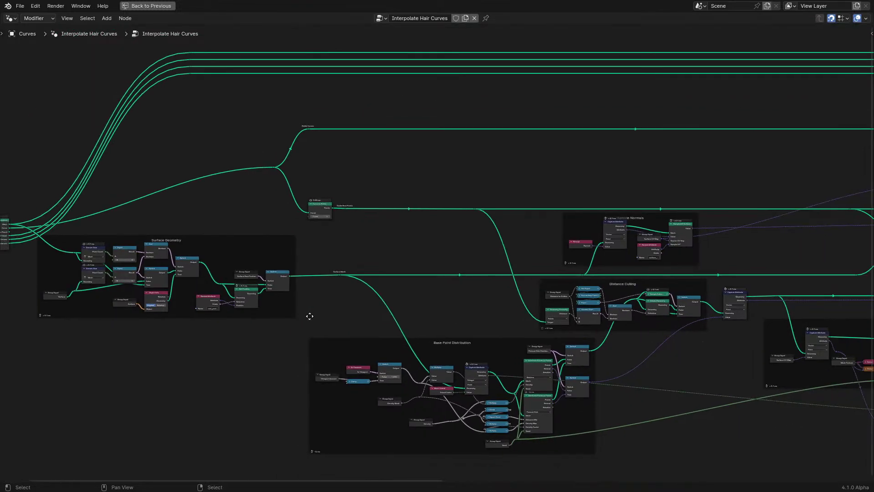
pyautogui.scroll(2, 410, 277)
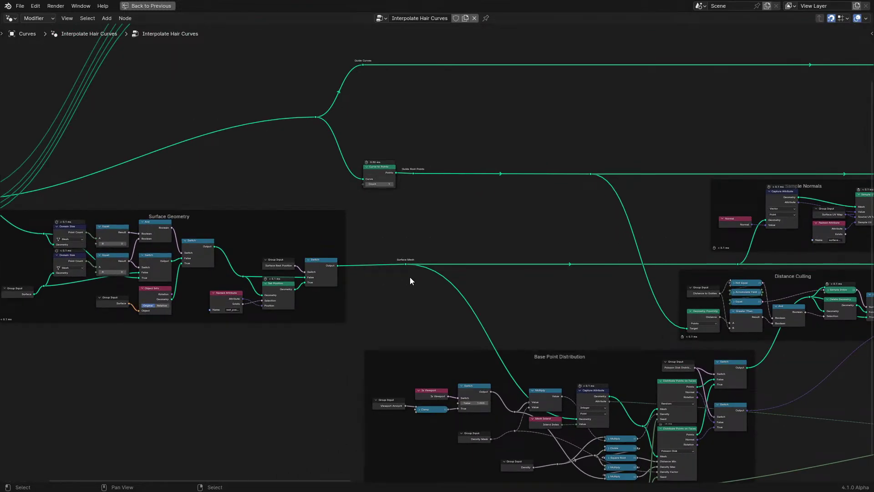
pyautogui.scroll(-1, 410, 277)
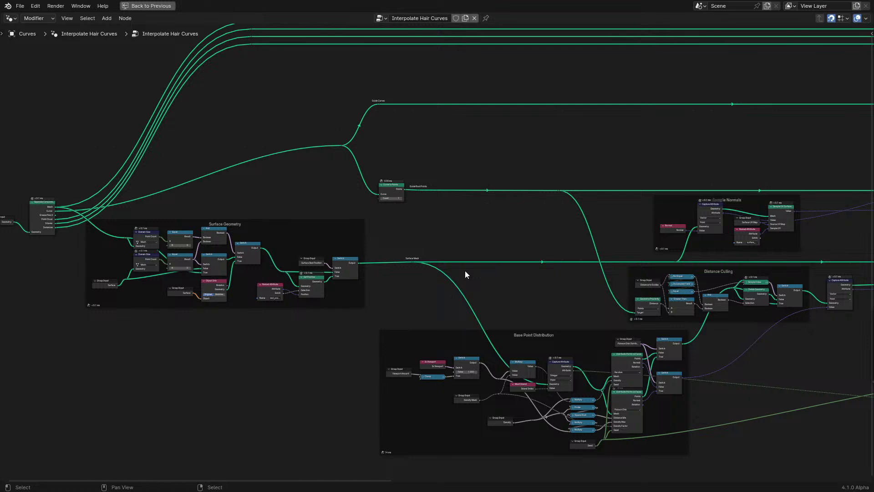
pyautogui.moveTo(465, 270); pyautogui.dragTo(150, 269, button='middle')
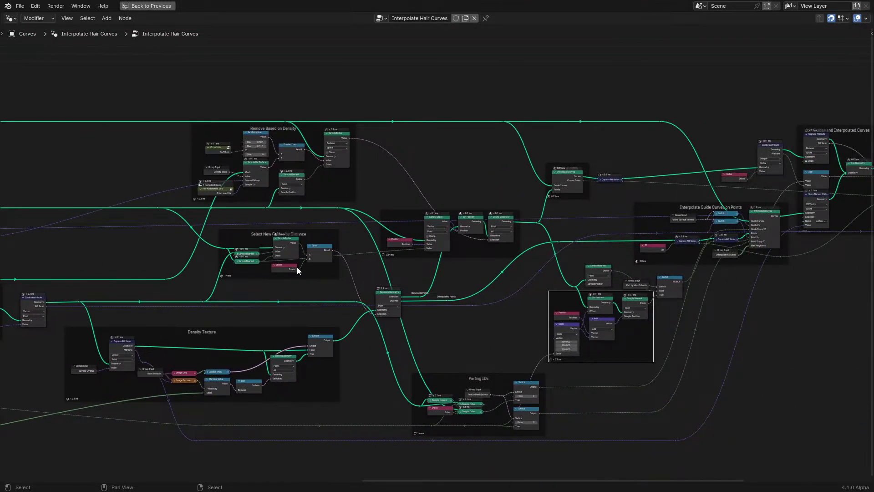
pyautogui.scroll(2, 299, 270)
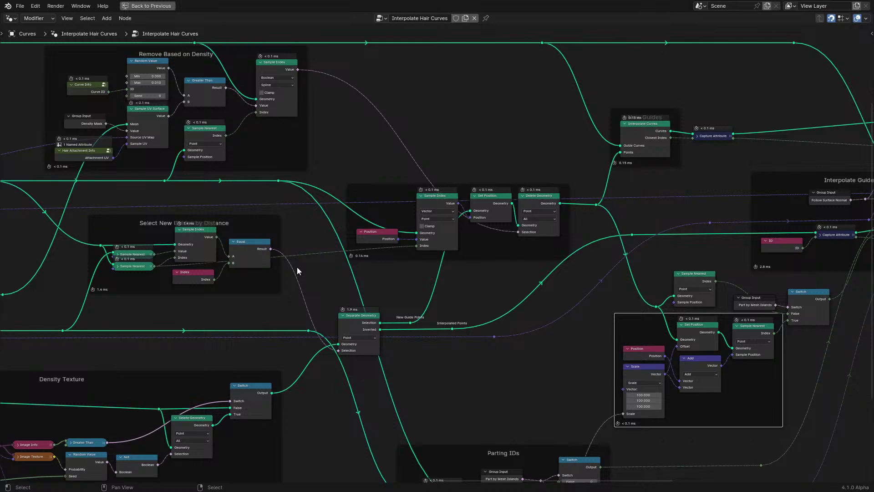
# Step: Examine the Remove Based on Density frame, the guide selection by distance frame, and the links running between them
pyautogui.moveTo(297, 268); pyautogui.dragTo(379, 317, button='middle')
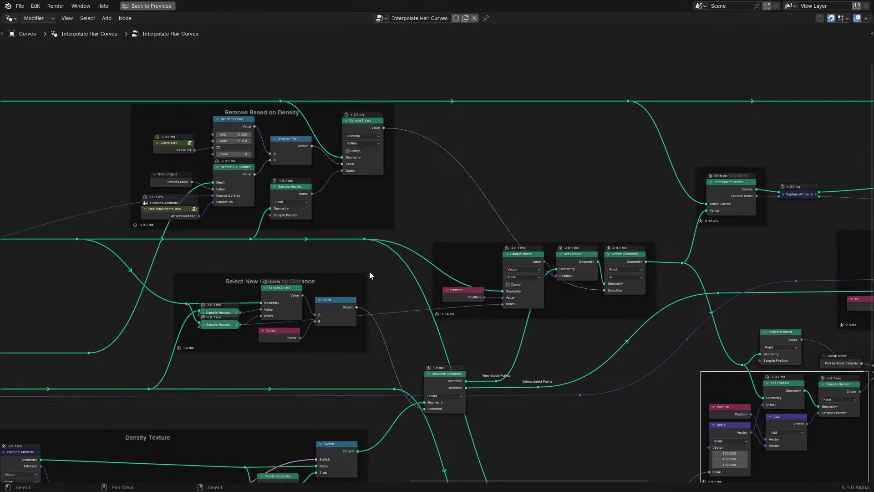
pyautogui.moveTo(429, 253); pyautogui.dragTo(529, 269, button='middle')
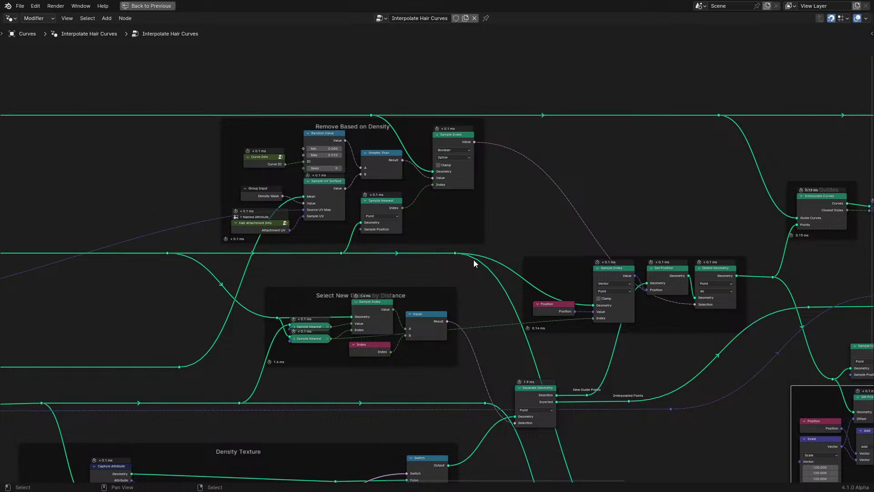
pyautogui.scroll(2, 473, 259)
pyautogui.scroll(1, 386, 259)
pyautogui.moveTo(378, 261); pyautogui.dragTo(416, 292, button='middle')
pyautogui.moveTo(412, 275); pyautogui.dragTo(506, 306)
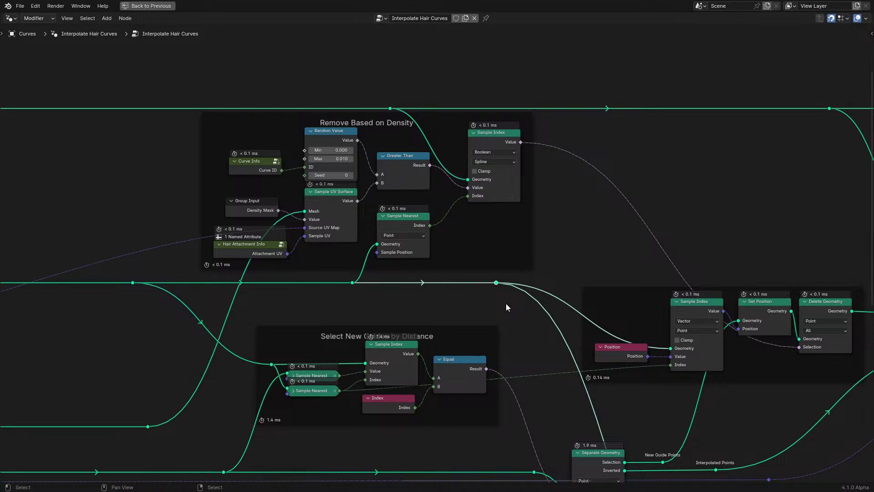
pyautogui.moveTo(467, 296); pyautogui.dragTo(464, 345, button='middle')
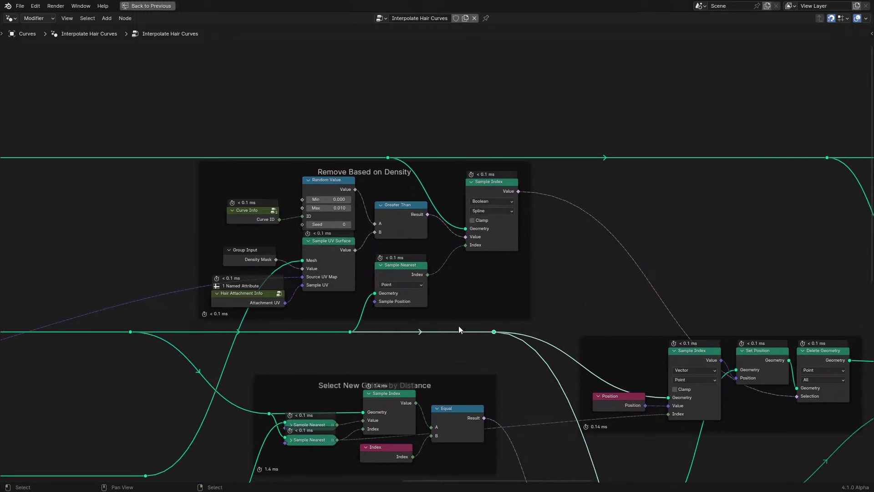
pyautogui.click(458, 325)
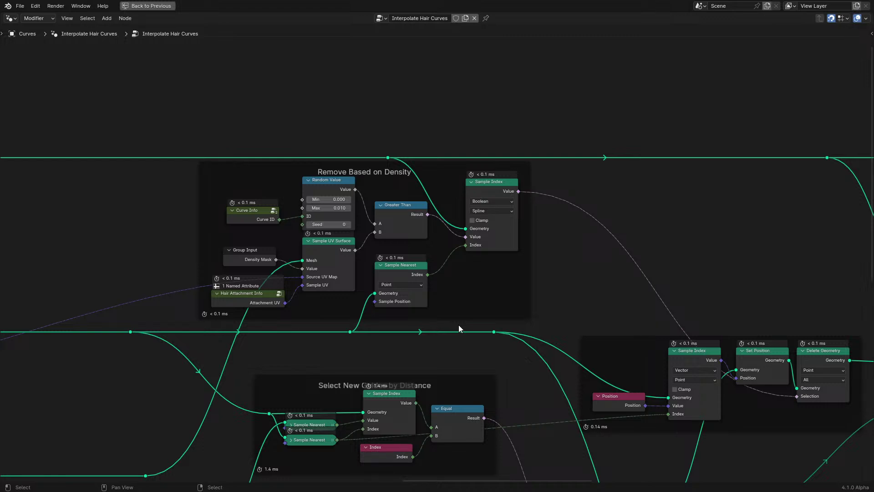
pyautogui.moveTo(458, 324); pyautogui.dragTo(501, 337)
pyautogui.click(447, 339)
pyautogui.scroll(-2, 443, 331)
# Step: Examine the Interpolate Guide Curves on Points frame, the frame joining guides and interpolated curves, and the Stable IDs frame
pyautogui.moveTo(575, 267); pyautogui.dragTo(155, 268, button='middle')
pyautogui.moveTo(379, 291); pyautogui.dragTo(187, 262, button='middle')
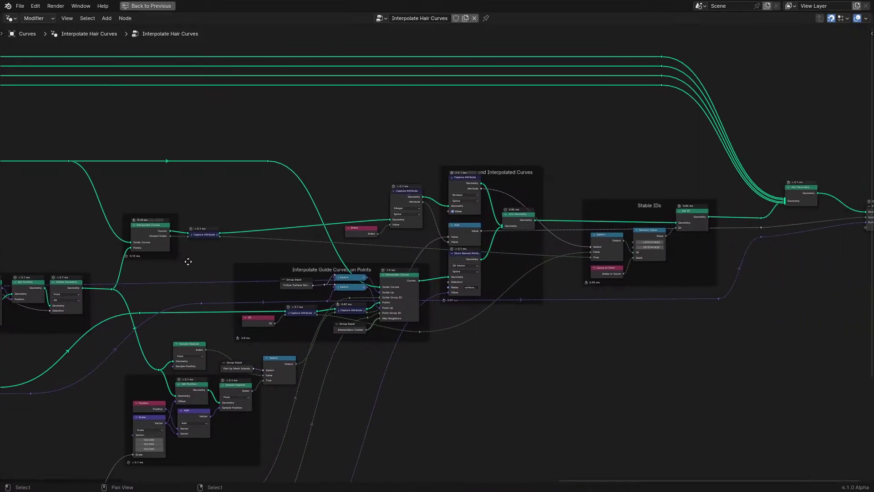
pyautogui.scroll(5, 475, 315)
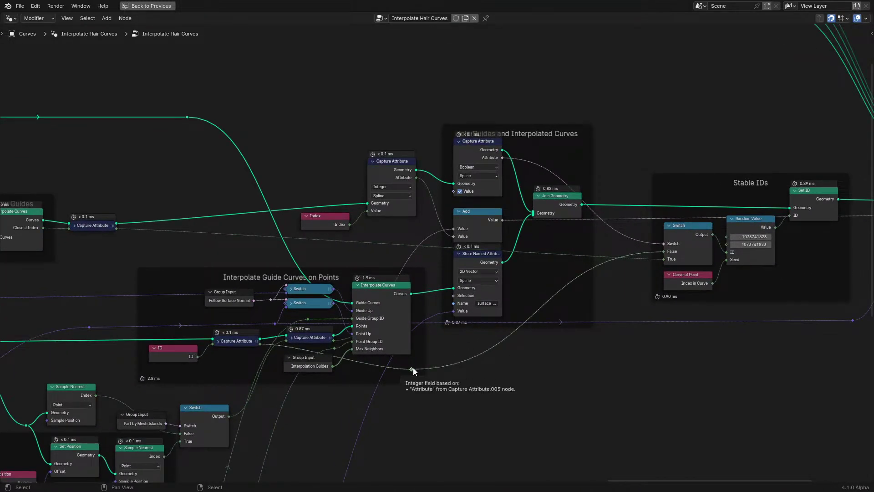
pyautogui.click(412, 369)
pyautogui.moveTo(440, 317); pyautogui.dragTo(563, 242, button='middle')
# Step: Trace the node flow back past the Density Texture and Distance Culling frames to the Surface Geometry frame
pyautogui.scroll(-4, 207, 350)
pyautogui.scroll(-2, 285, 293)
pyautogui.moveTo(215, 300); pyautogui.dragTo(610, 298, button='middle')
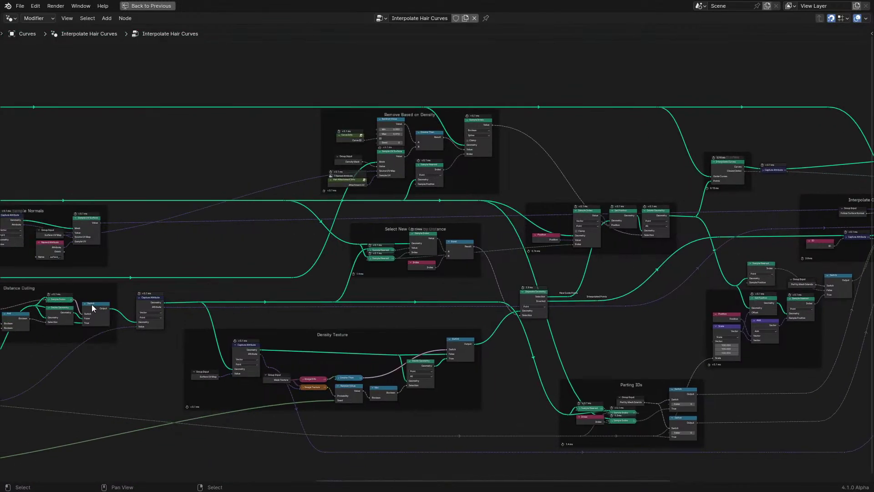
pyautogui.moveTo(91, 305); pyautogui.dragTo(535, 313, button='middle')
pyautogui.moveTo(209, 314); pyautogui.dragTo(380, 305, button='middle')
pyautogui.scroll(1, 273, 292)
pyautogui.moveTo(177, 288); pyautogui.dragTo(505, 307, button='middle')
pyautogui.scroll(3, 406, 269)
pyautogui.scroll(1, 405, 268)
# Step: Restore the split Shading workspace and undo back to the state before the hair curves were added, with the Plane selected
pyautogui.hotkey('ctrl', 'space')
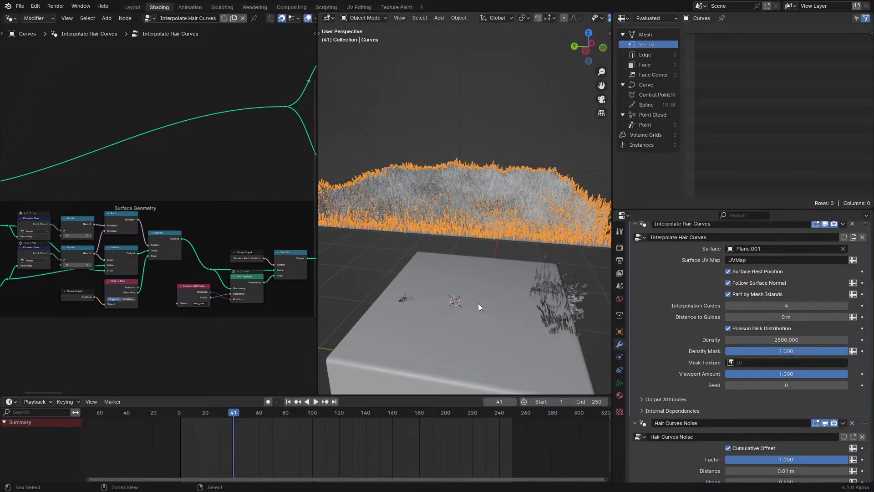
pyautogui.hotkey('ctrl', 'z')
pyautogui.hotkey('ctrl', 'z')
pyautogui.hotkey('ctrl', 'z')
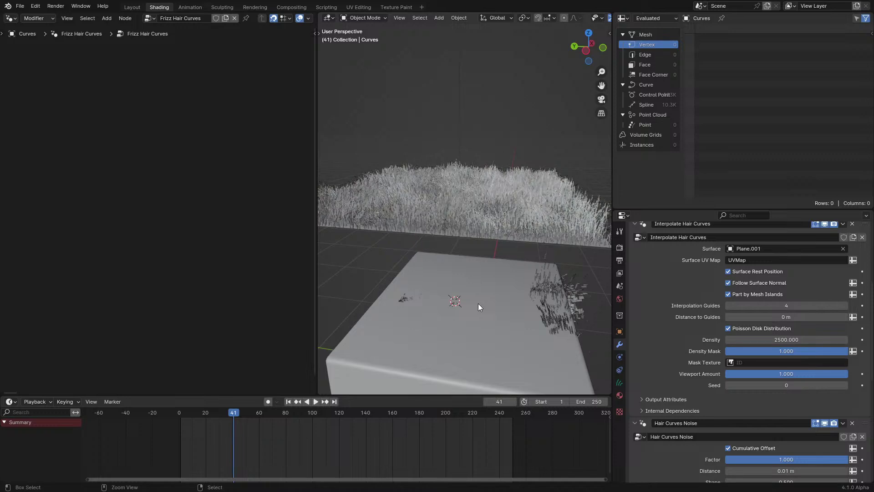
pyautogui.hotkey('ctrl', 'z')
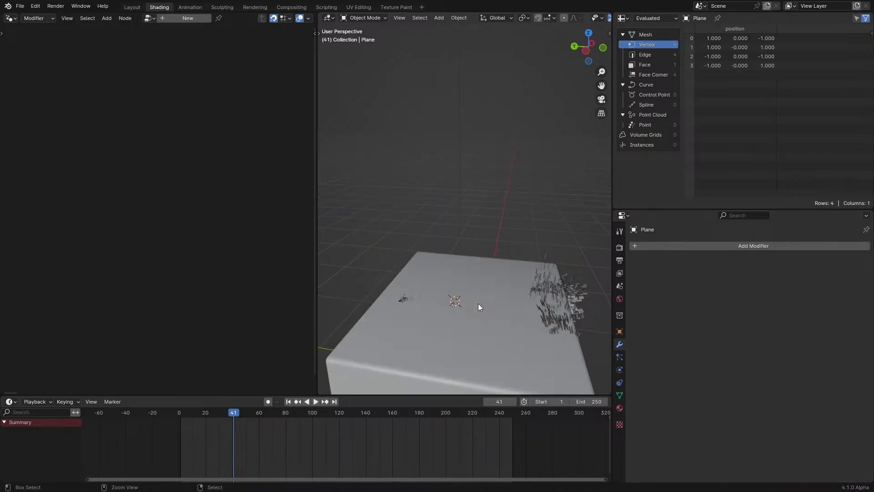
# Step: Select the beveled cube carrying the Particles geometry nodes modifier, framing it up close in the viewport
pyautogui.scroll(-6, 477, 303)
pyautogui.moveTo(456, 293); pyautogui.dragTo(484, 294, button='middle')
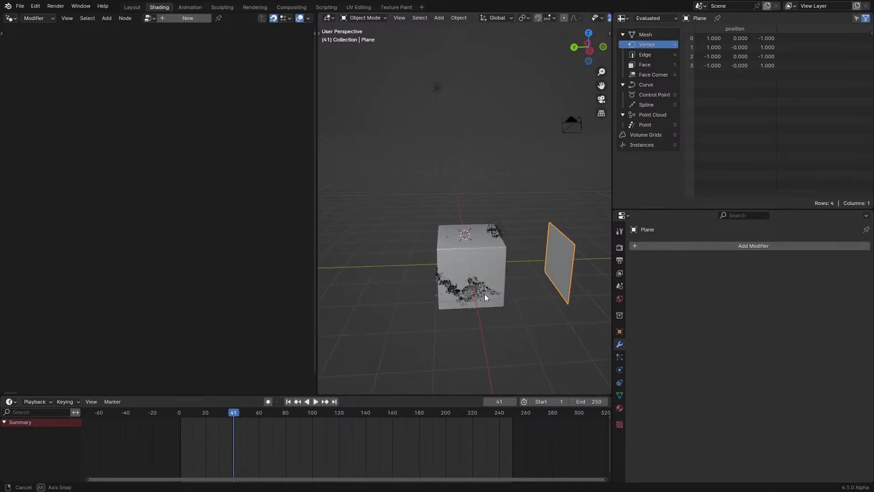
pyautogui.scroll(2, 501, 282)
pyautogui.keyDown('shift'); pyautogui.moveTo(550, 247); pyautogui.dragTo(380, 231, button='middle'); pyautogui.keyUp('shift')
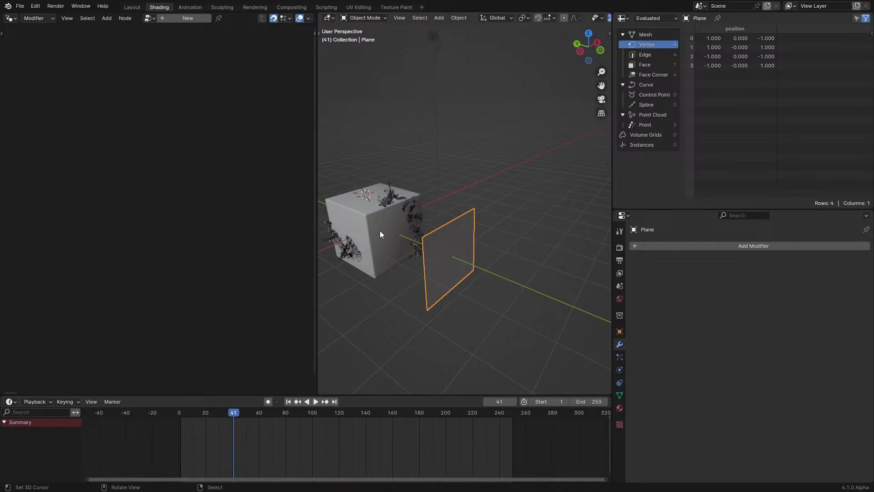
pyautogui.moveTo(379, 230); pyautogui.dragTo(511, 224, button='middle')
pyautogui.click(510, 224)
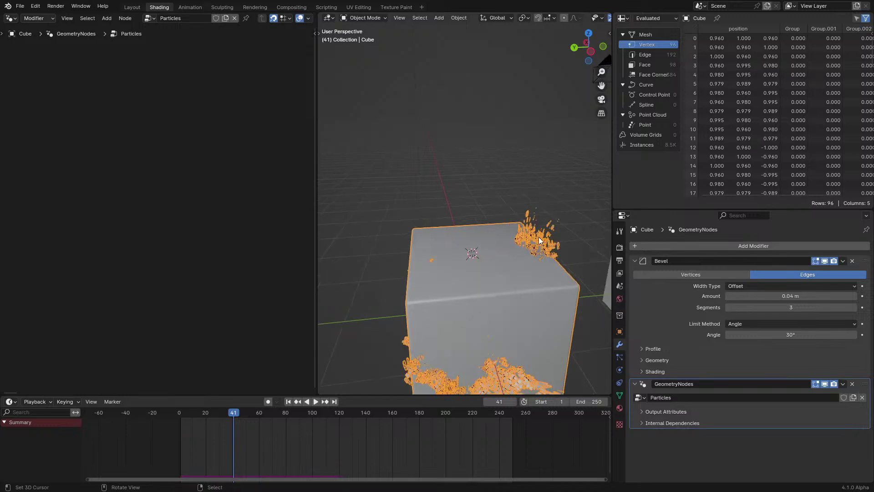
# Step: Display the viewport in Material Preview and play the cube's particle animation from the beginning
pyautogui.press('space')
pyautogui.hotkey('shift', 'Left')
pyautogui.press('z')
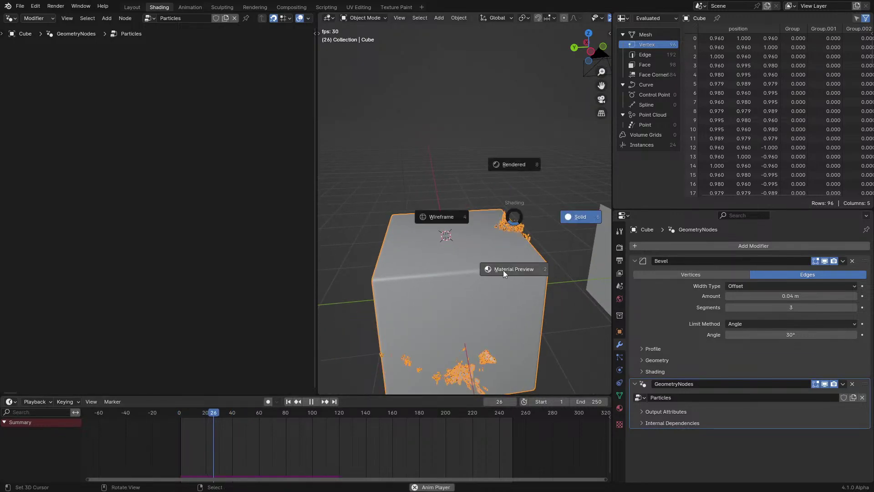
pyautogui.click(502, 270)
pyautogui.moveTo(568, 206); pyautogui.dragTo(517, 216, button='middle')
pyautogui.click(191, 414)
pyautogui.scroll(1, 435, 258)
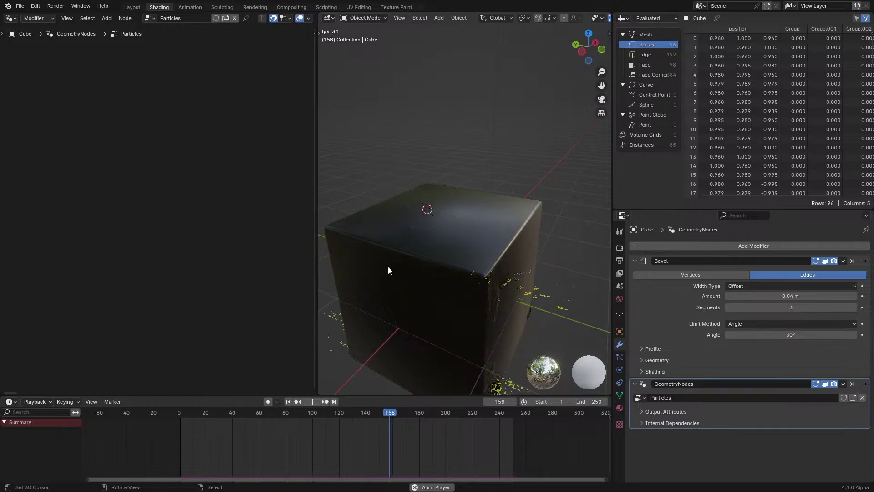
pyautogui.click(146, 450)
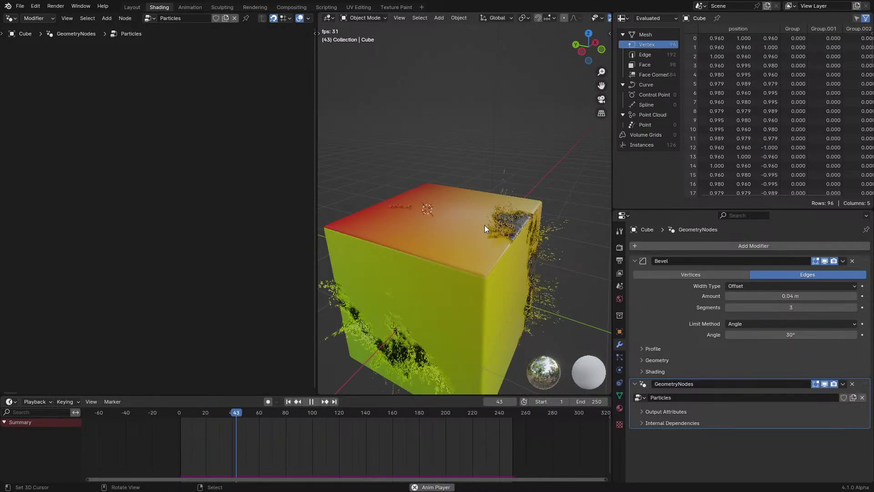
# Step: Inspect the particles in wireframe while playing to frame 101, and return the viewport to Material Preview
pyautogui.press('space')
pyautogui.moveTo(485, 226); pyautogui.dragTo(501, 215, button='middle')
pyautogui.hotkey('shift', 'z')
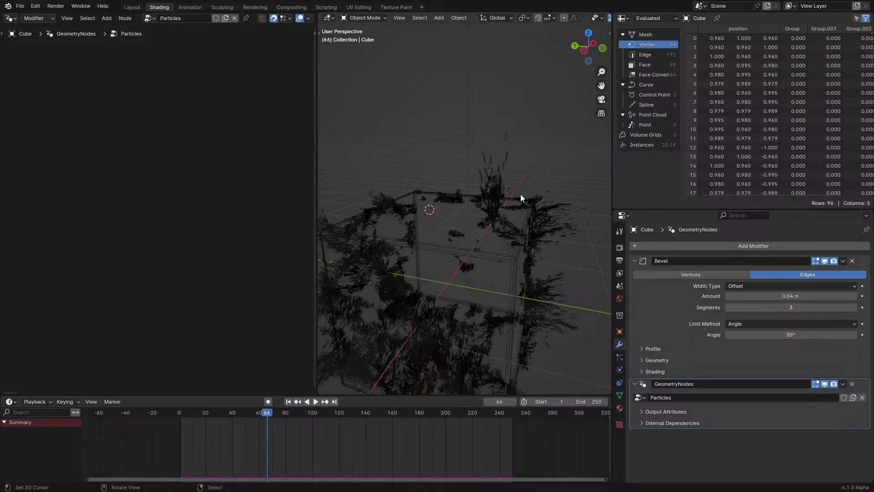
pyautogui.press('space')
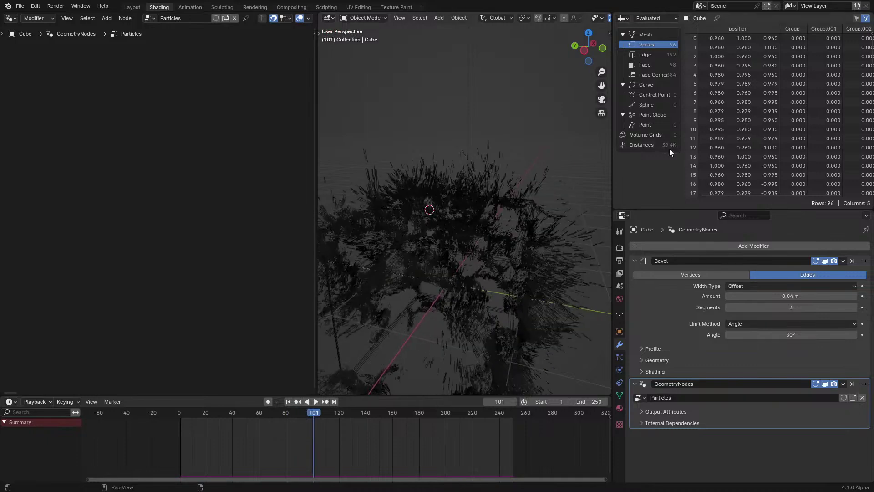
pyautogui.press('z')
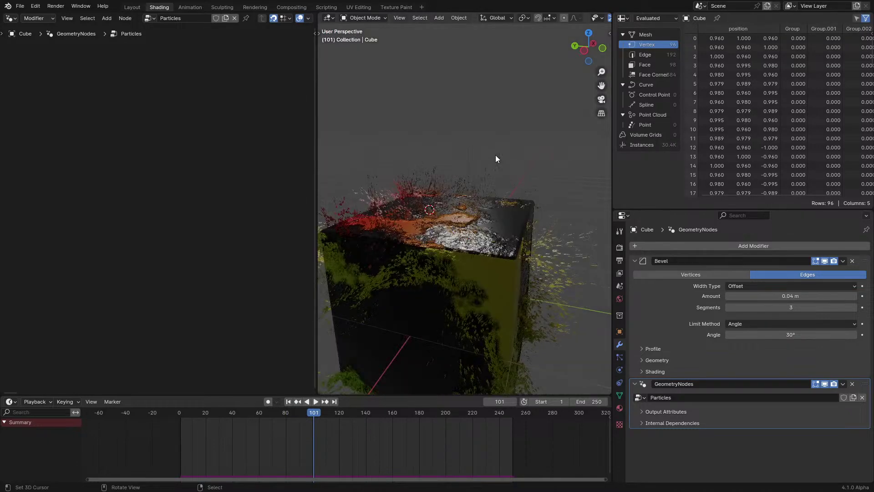
# Step: Switch the viewport to Solid shading and replay the particle animation from the start
pyautogui.press('space')
pyautogui.press('z')
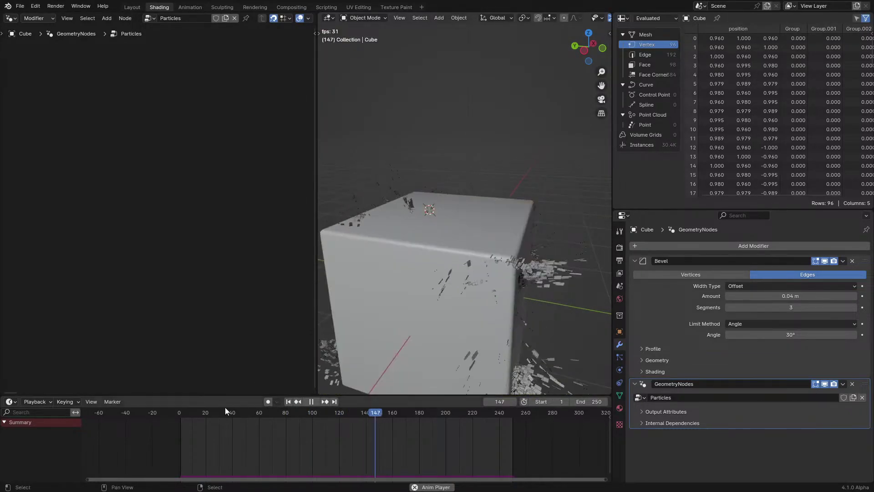
pyautogui.click(179, 442)
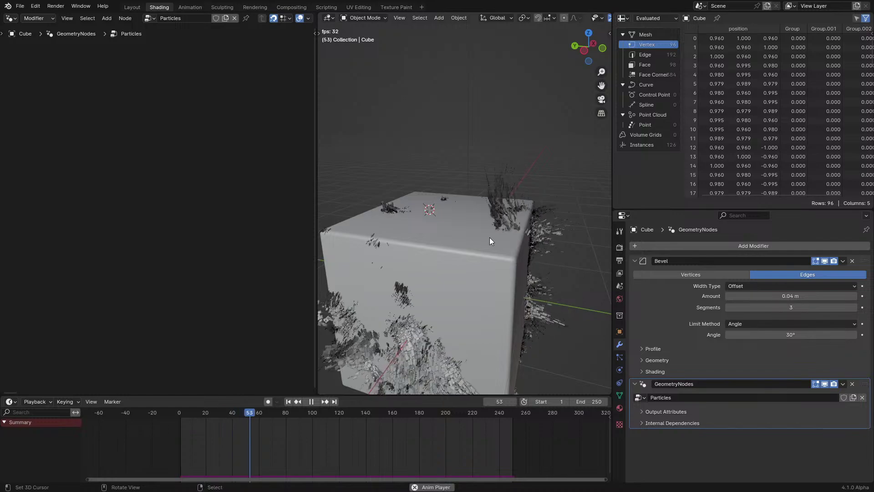
pyautogui.moveTo(490, 237); pyautogui.dragTo(469, 247, button='middle')
# Step: Switch back to Material Preview, replay the particle animation from the first frame and pause it at frame 88
pyautogui.press('space')
pyautogui.press('z')
pyautogui.press('space')
pyautogui.hotkey('shift', 'Left')
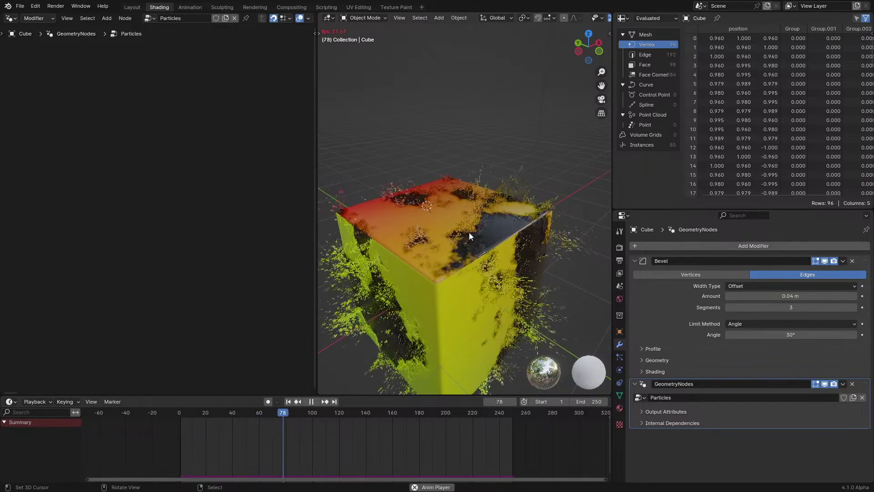
pyautogui.press('space')
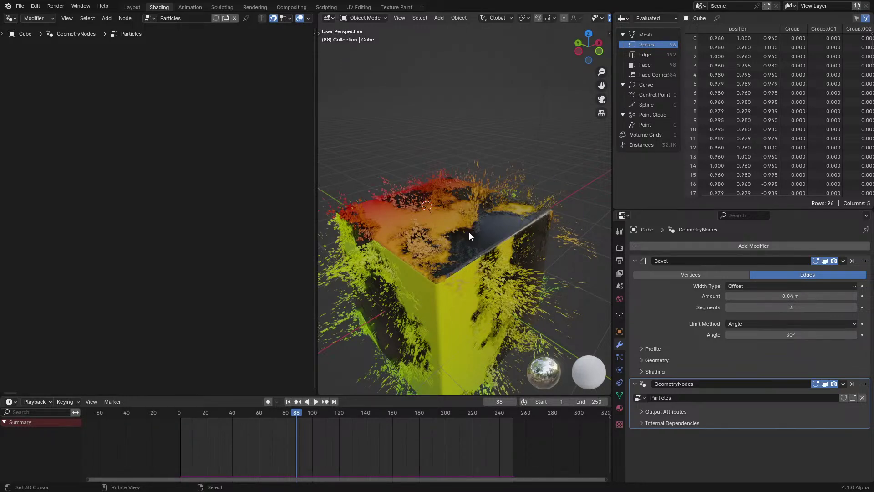
# Step: View the cube from another angle, resume the particle playback and restart it from the beginning of the timeline
pyautogui.moveTo(469, 233); pyautogui.dragTo(497, 231, button='middle')
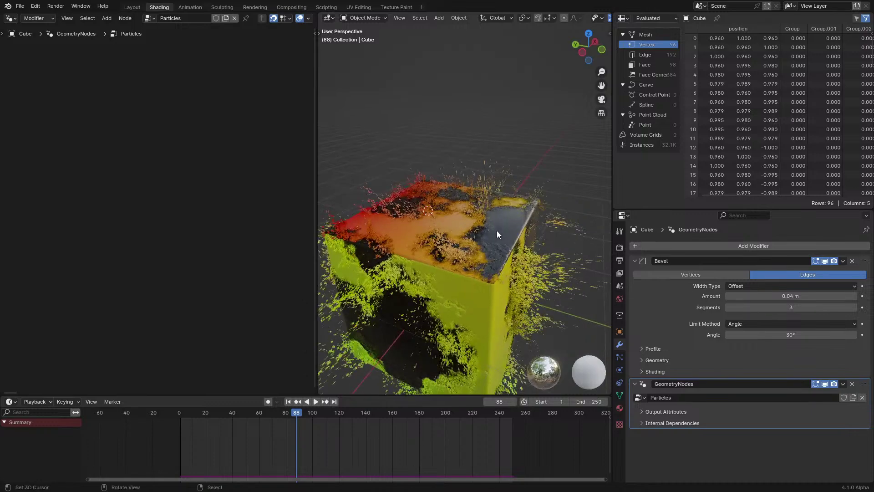
pyautogui.press('space')
pyautogui.press('space')
pyautogui.press('space')
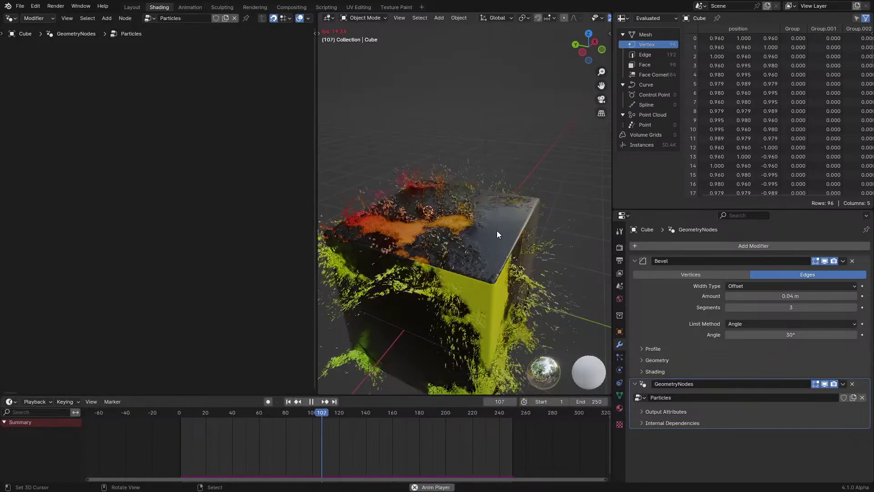
pyautogui.click(179, 424)
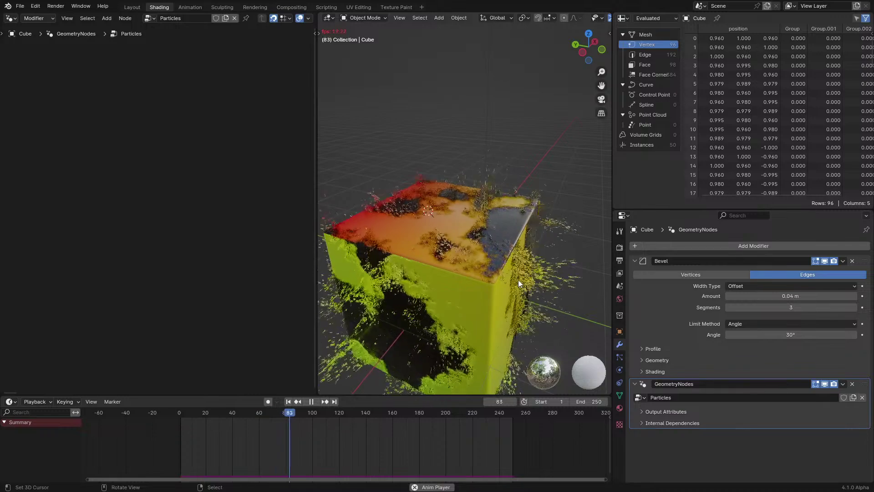
# Step: Inspect the particles peeling off the cube's top face up close, stopping the animation at frame 100
pyautogui.press('space')
pyautogui.moveTo(518, 279); pyautogui.dragTo(470, 249, button='middle')
pyautogui.scroll(5, 470, 248)
pyautogui.press('space')
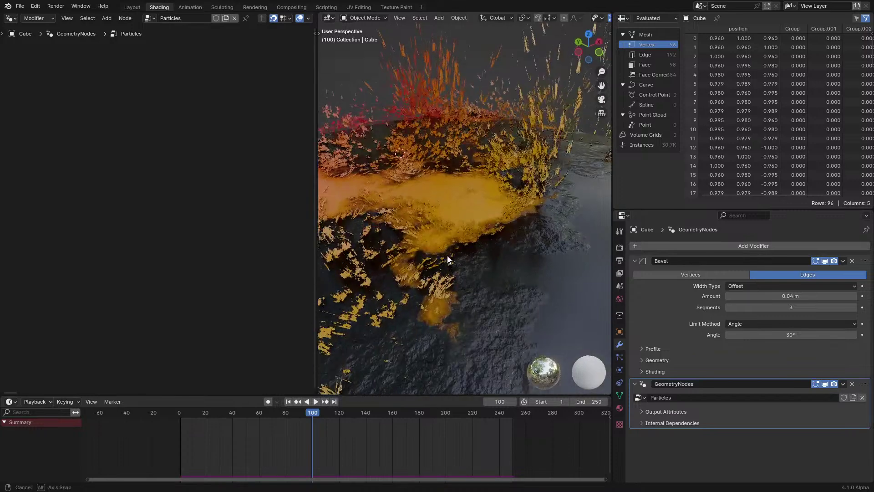
# Step: Replay the disintegration animation while viewing the whole cube from several sides, and pause it at frame 123
pyautogui.press('space')
pyautogui.scroll(-7, 413, 273)
pyautogui.moveTo(413, 272); pyautogui.dragTo(445, 231, button='middle')
pyautogui.scroll(2, 445, 231)
pyautogui.press('space')
pyautogui.click(179, 425)
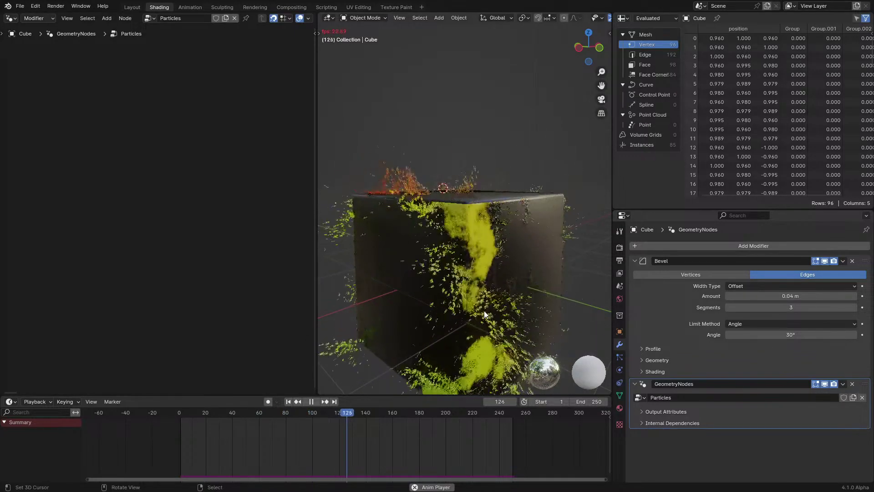
pyautogui.click(165, 415)
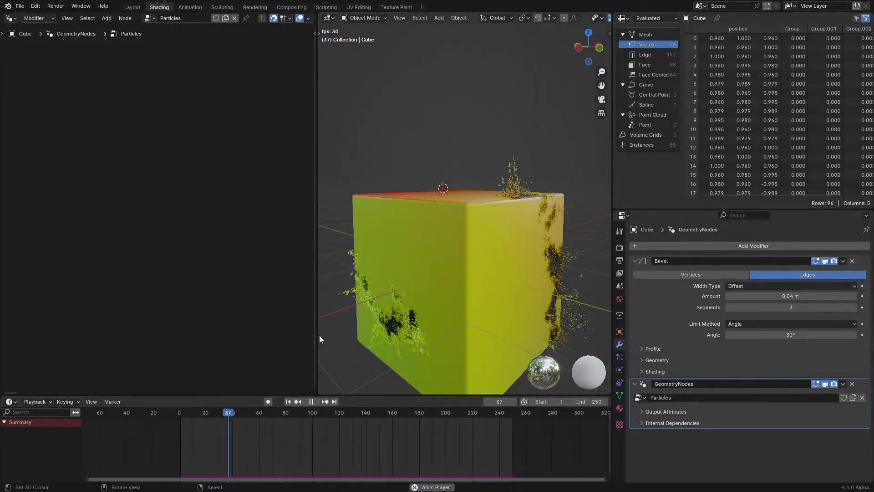
pyautogui.moveTo(320, 329); pyautogui.dragTo(336, 349, button='middle')
pyautogui.press('space')
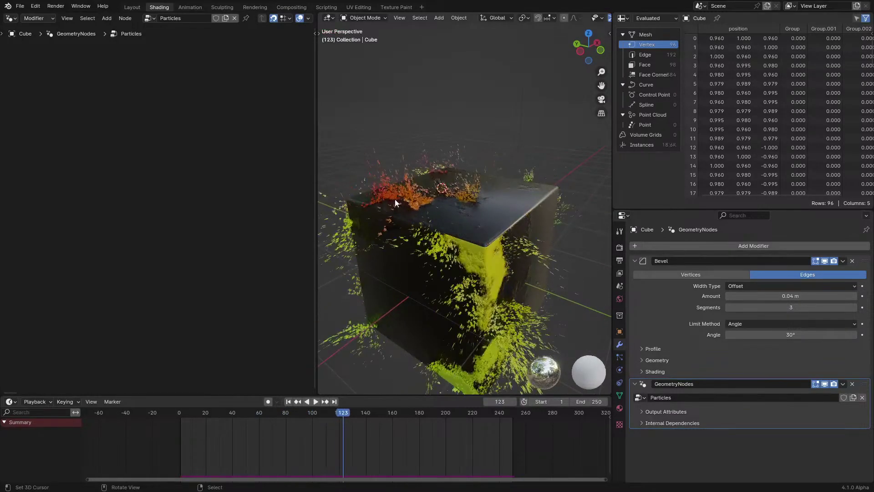
# Step: Select the cube and show all of its material nodes in the Shader Editor
pyautogui.click(392, 192)
pyautogui.click(12, 18)
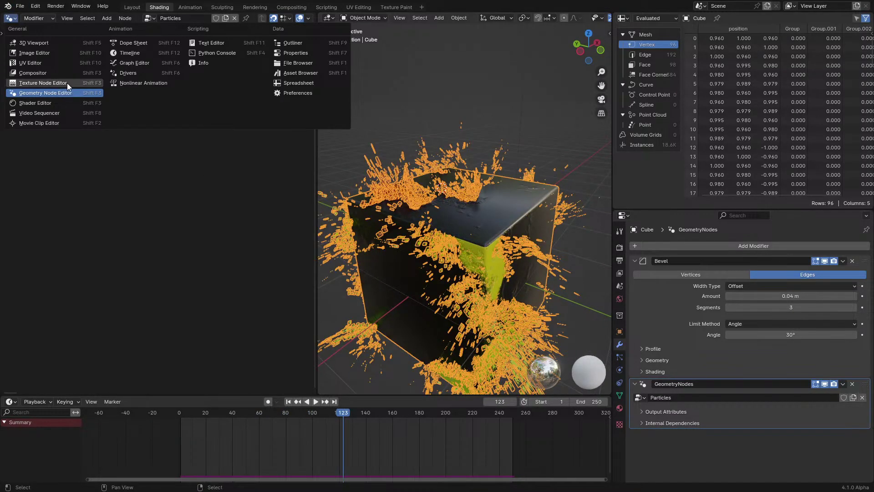
pyautogui.click(55, 102)
pyautogui.press('Home')
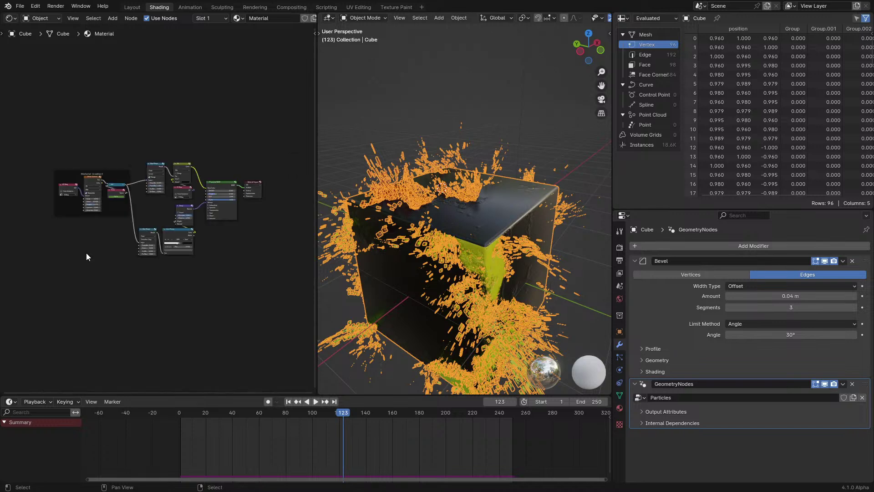
# Step: Switch the node area back to the Geometry Node Editor and bring the Start Data and Velocity frames into view
pyautogui.click(10, 18)
pyautogui.click(43, 90)
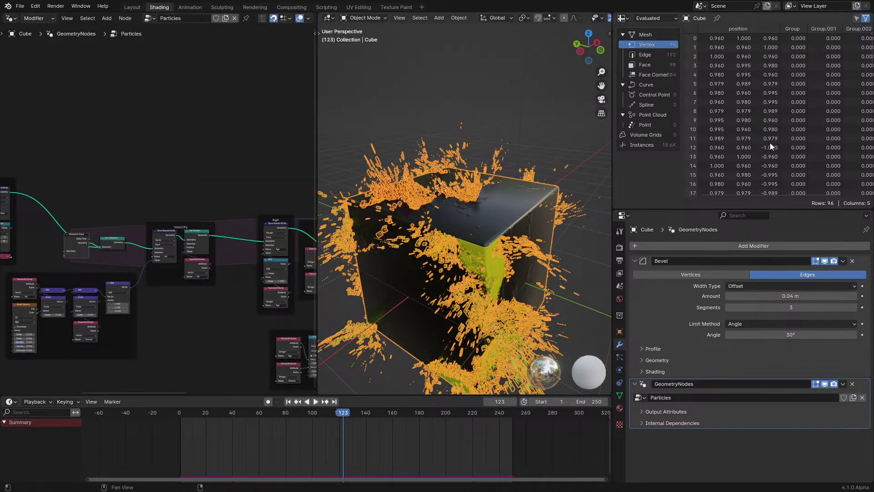
pyautogui.moveTo(140, 181); pyautogui.dragTo(184, 143, button='middle')
# Step: Replace the Spreadsheet with the Outliner, shrink it to enlarge the Properties area, and widen the 3D viewport
pyautogui.click(627, 18)
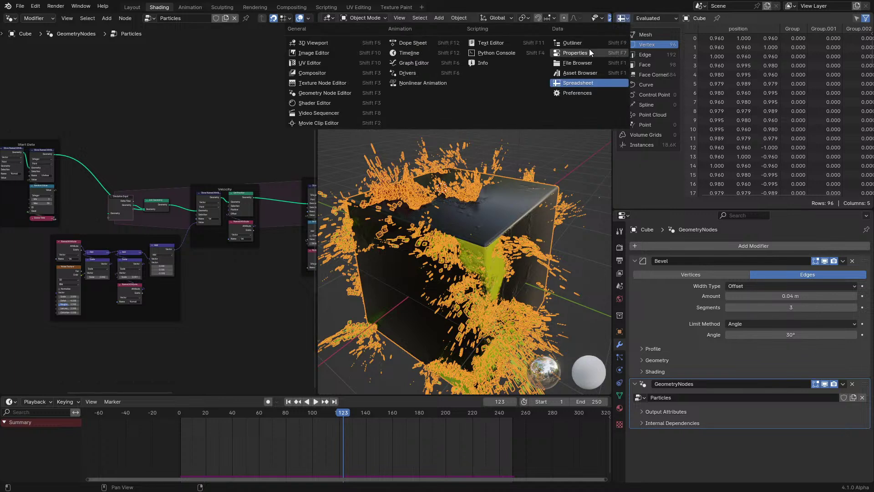
pyautogui.click(587, 42)
pyautogui.moveTo(679, 211); pyautogui.dragTo(674, 133)
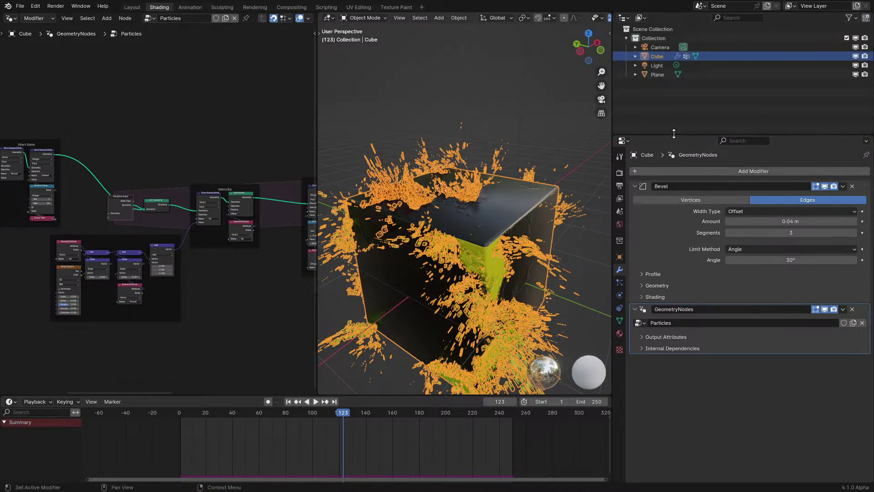
pyautogui.moveTo(611, 123); pyautogui.dragTo(658, 124)
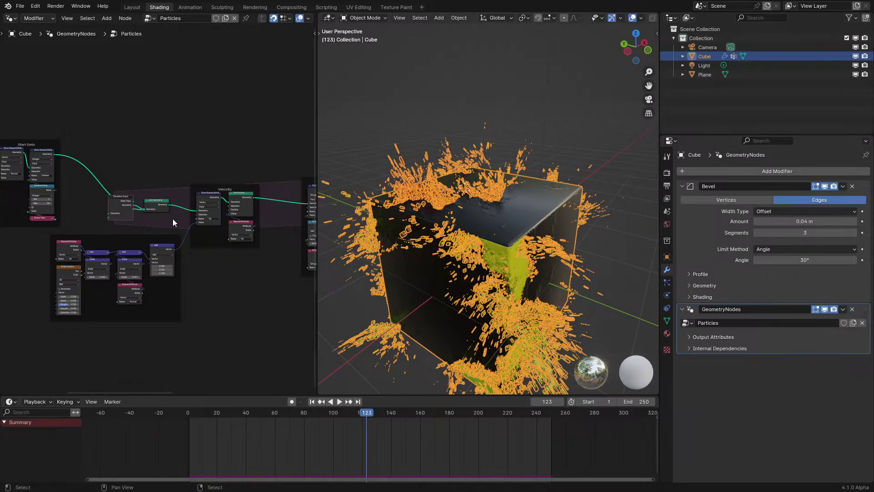
# Step: Examine the node tree from the simulation input back through Start Data and Spawn Line to the Geo Node Gradient frame
pyautogui.moveTo(146, 217); pyautogui.dragTo(231, 221, button='middle')
pyautogui.scroll(2, 187, 218)
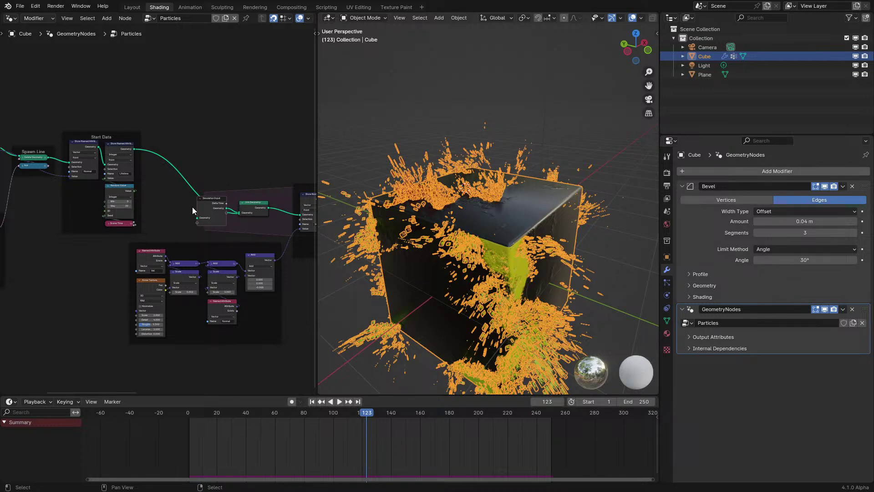
pyautogui.moveTo(192, 207); pyautogui.dragTo(234, 232, button='middle')
pyautogui.scroll(3, 105, 243)
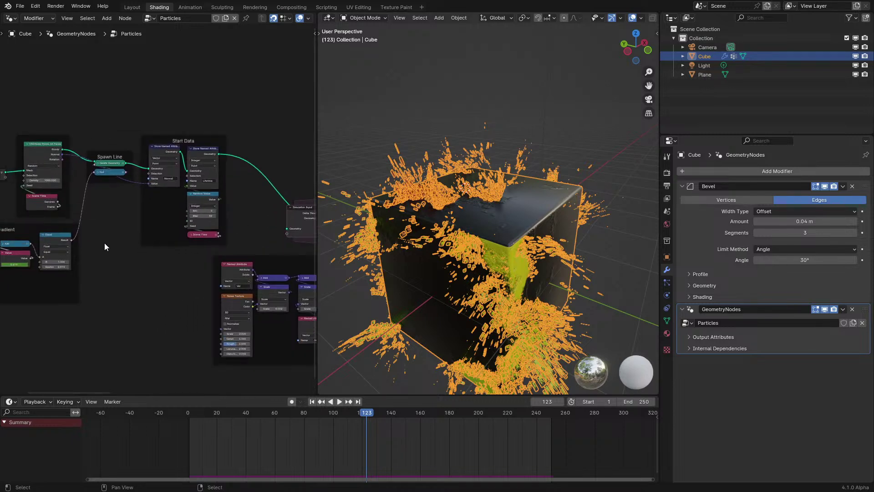
pyautogui.moveTo(106, 245); pyautogui.dragTo(168, 323, button='middle')
pyautogui.scroll(4, 167, 243)
pyautogui.moveTo(167, 243); pyautogui.dragTo(169, 259, button='middle')
pyautogui.moveTo(182, 260)
pyautogui.mouseDown()
pyautogui.moveTo(188, 246)
pyautogui.moveTo(189, 254)
pyautogui.mouseUp()
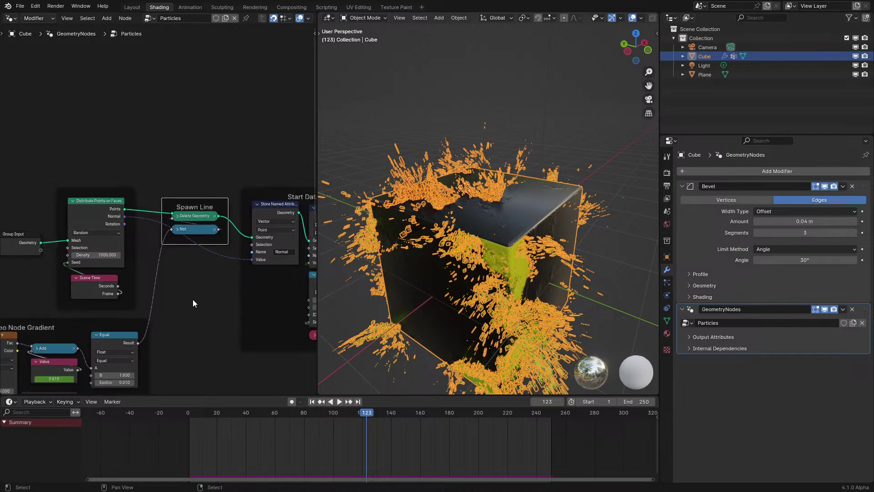
pyautogui.scroll(-2, 192, 299)
pyautogui.moveTo(192, 299); pyautogui.dragTo(295, 247, button='middle')
# Step: Play the animation from the start with the viewport overlays hidden, and pause it at frame 97
pyautogui.press('space')
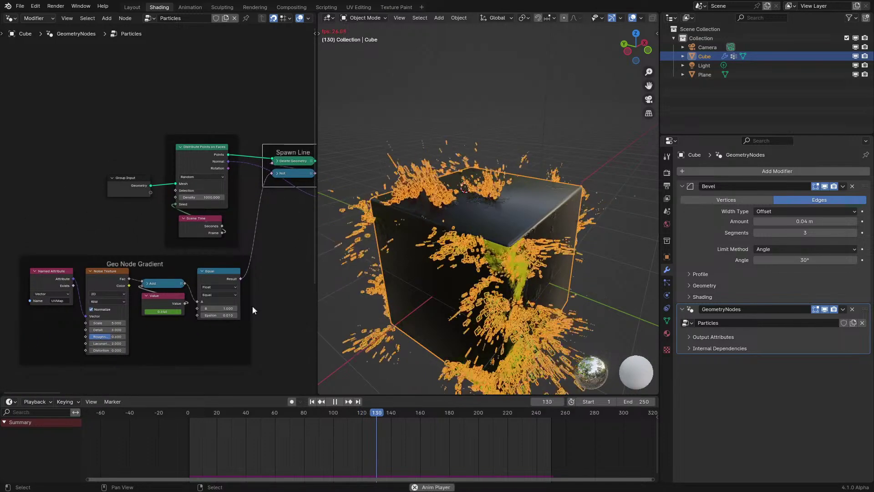
pyautogui.hotkey('shift', 'Left')
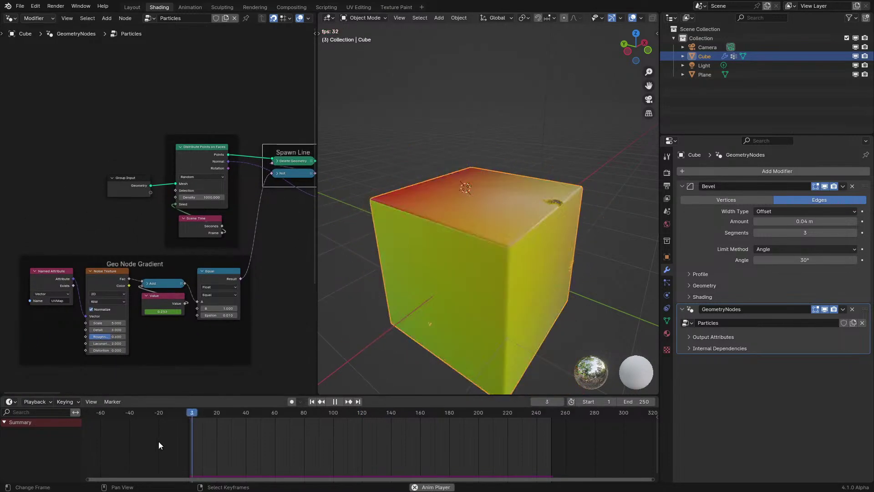
pyautogui.click(632, 18)
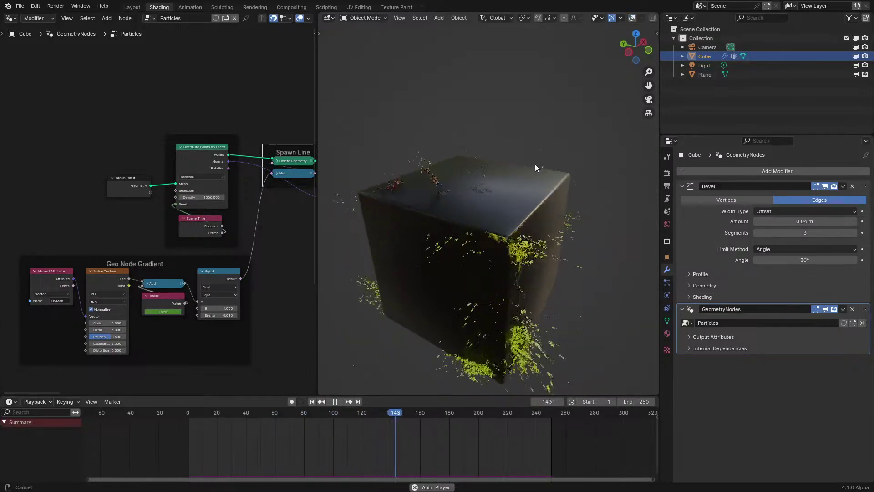
pyautogui.click(213, 411)
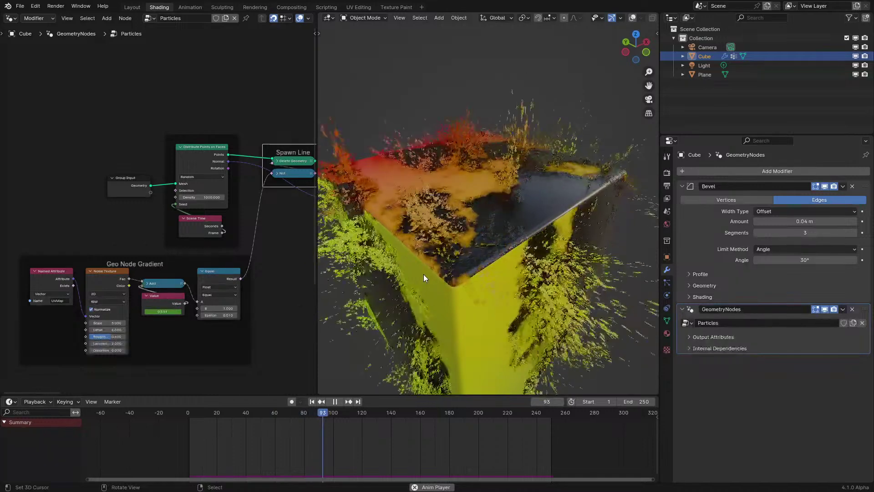
pyautogui.press('space')
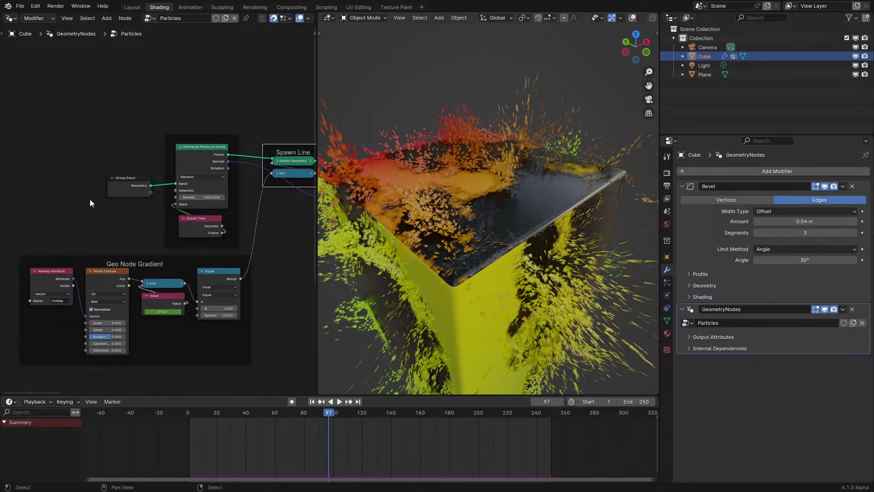
# Step: Label the frame around the Distribute Points on Faces and Scene Time nodes "Points on Mesh"
pyautogui.moveTo(160, 221); pyautogui.dragTo(125, 193, button='middle')
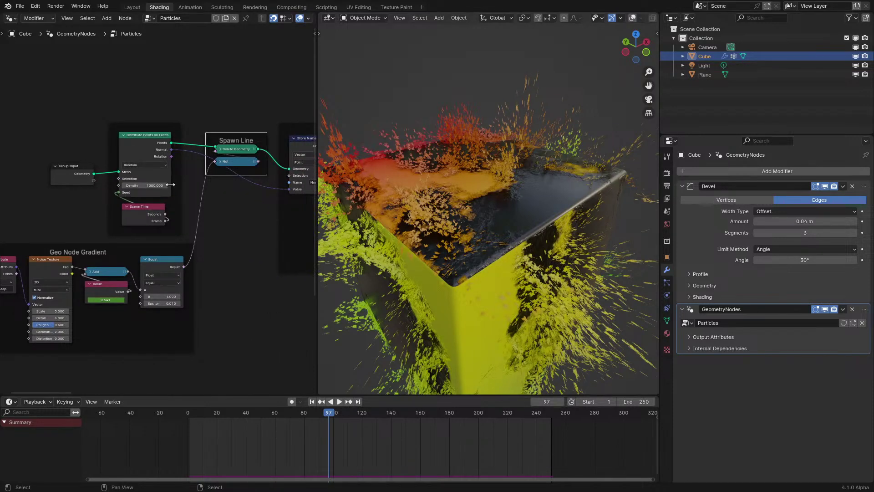
pyautogui.click(174, 202)
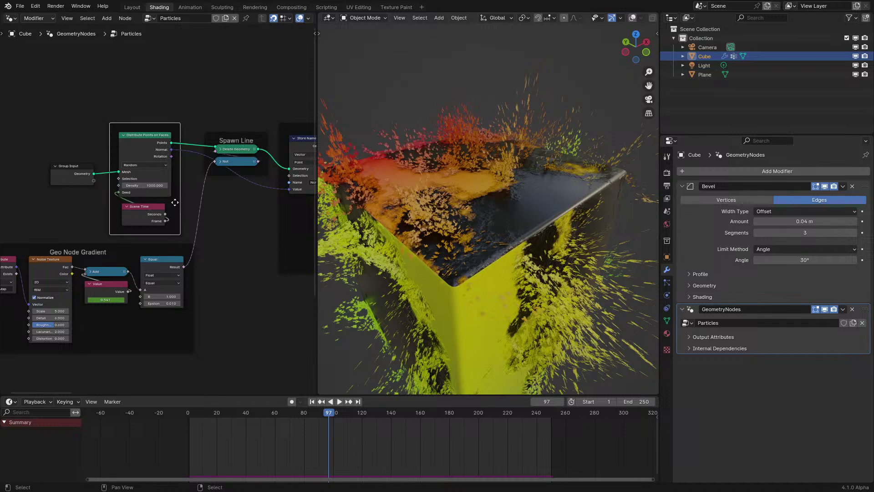
pyautogui.click(78, 191)
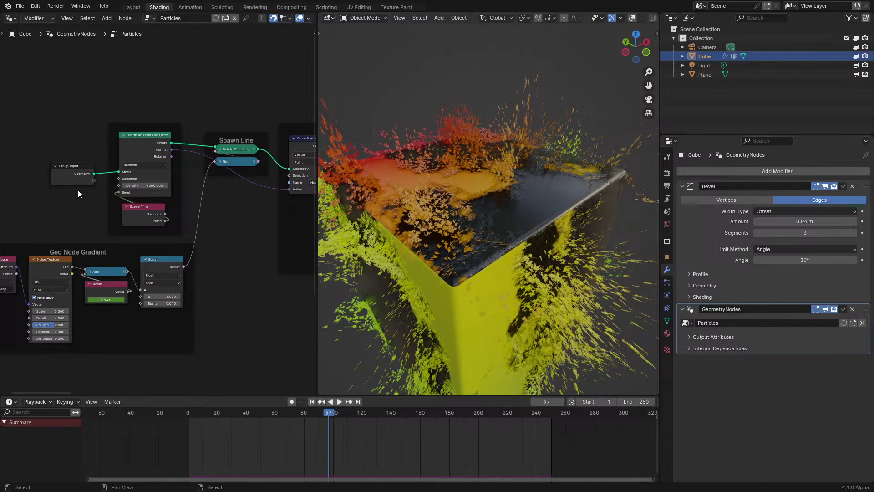
pyautogui.moveTo(126, 210); pyautogui.dragTo(136, 210, button='middle')
pyautogui.click(184, 210)
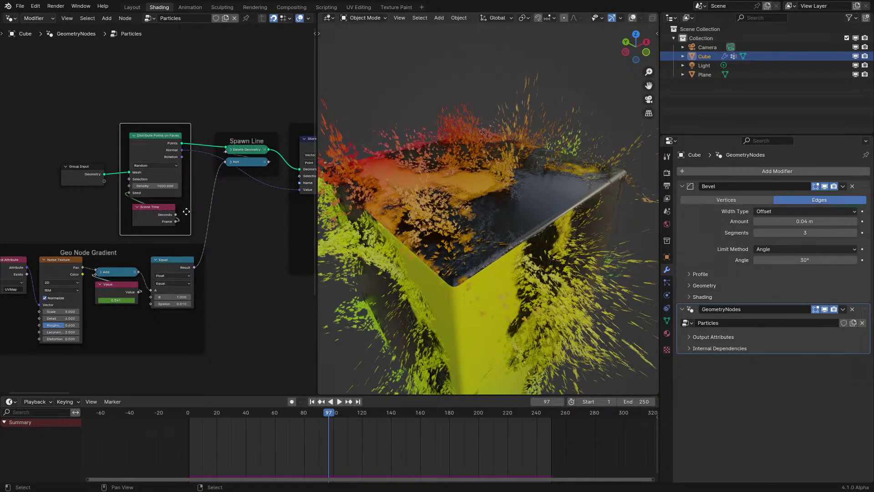
pyautogui.press('F2')
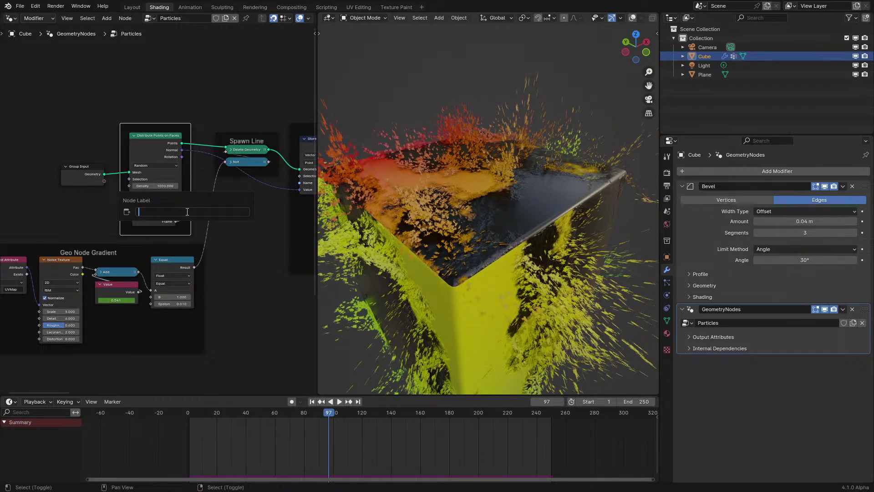
pyautogui.write('Points on Mesh')
pyautogui.press('Return')
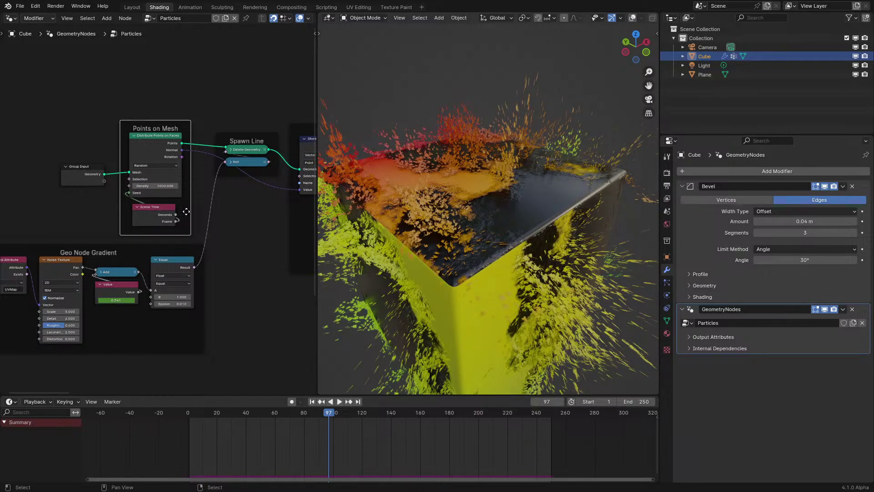
# Step: Replay the disintegration from the first frame several times while viewing the cube's top face from different angles
pyautogui.click(171, 413)
pyautogui.press('space')
pyautogui.moveTo(465, 228); pyautogui.dragTo(481, 223, button='middle')
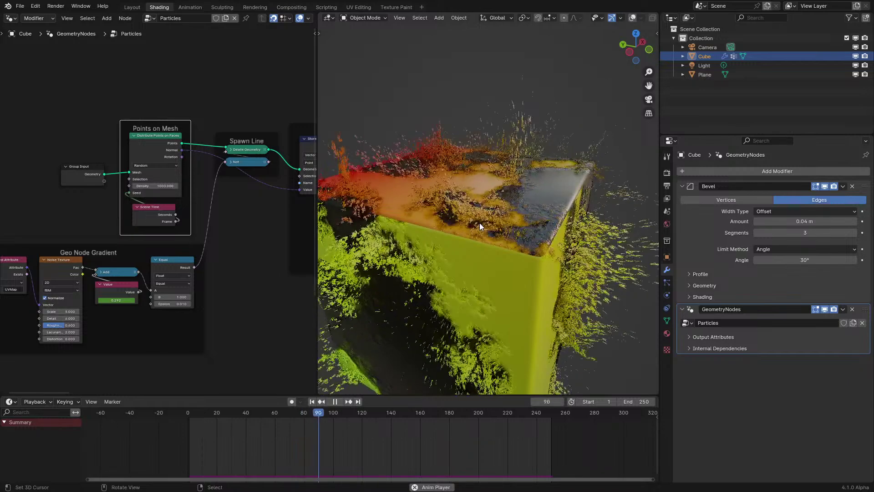
pyautogui.click(168, 413)
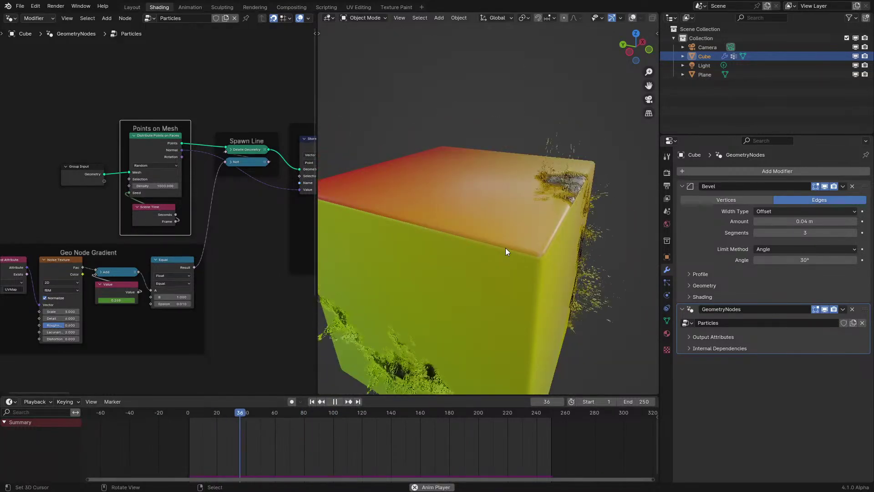
pyautogui.click(151, 417)
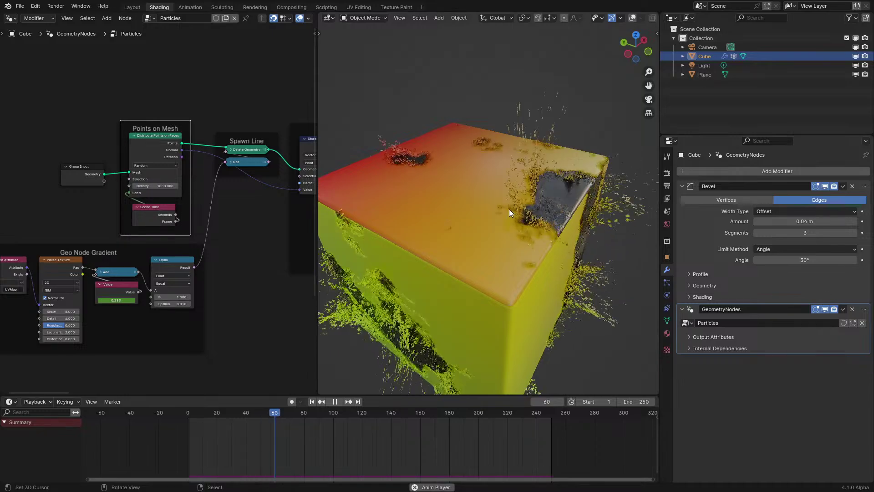
pyautogui.click(148, 415)
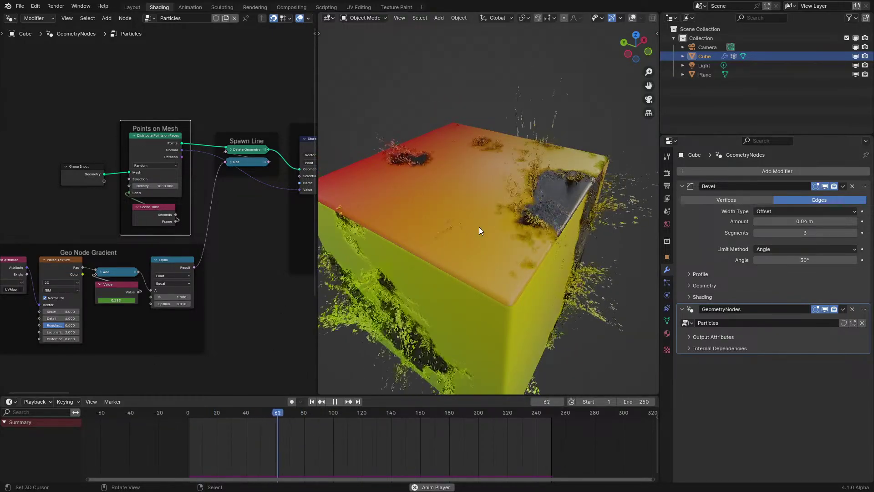
pyautogui.moveTo(478, 227); pyautogui.dragTo(467, 244, button='middle')
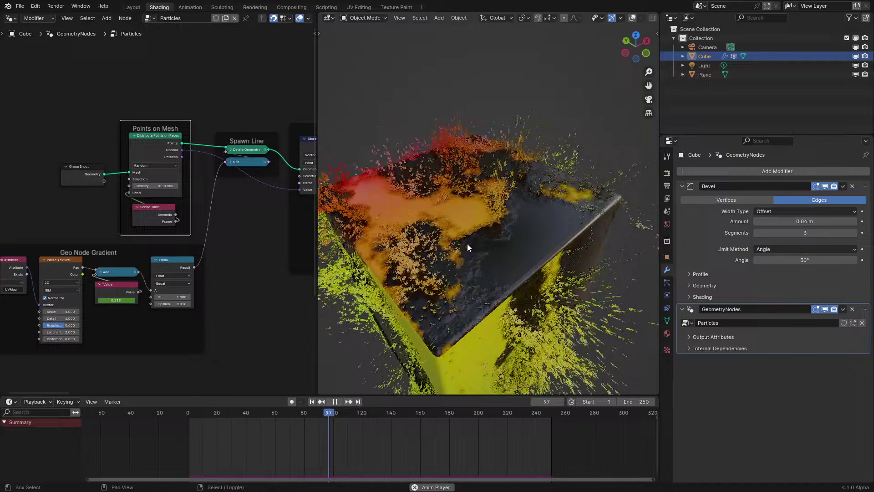
pyautogui.click(184, 416)
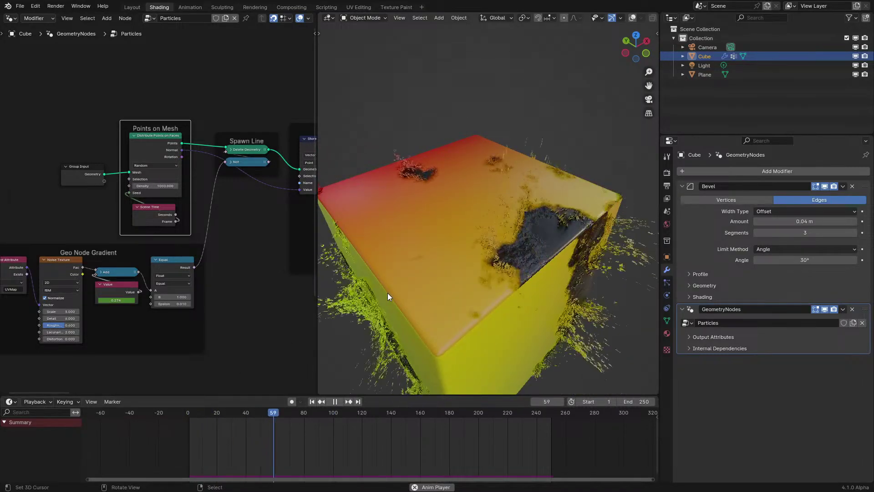
pyautogui.click(169, 422)
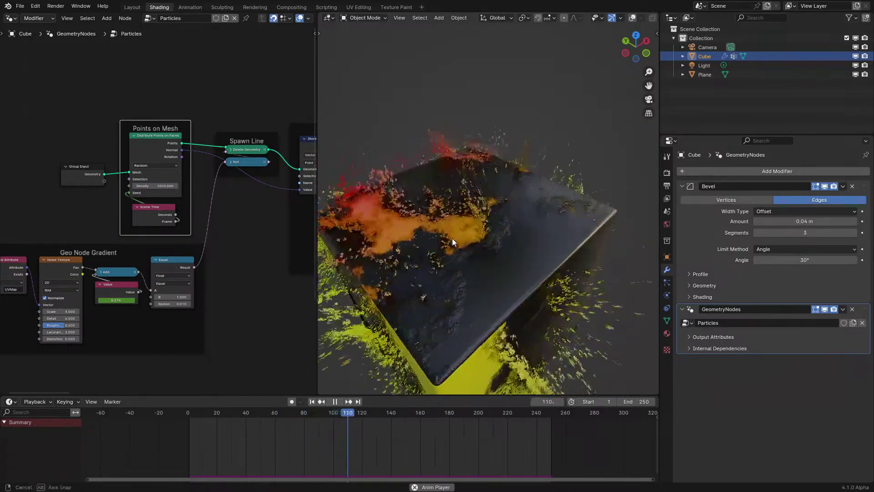
# Step: Restart the playback and inspect the particles leaving the cube's top face up close
pyautogui.hotkey('shift', 'Left')
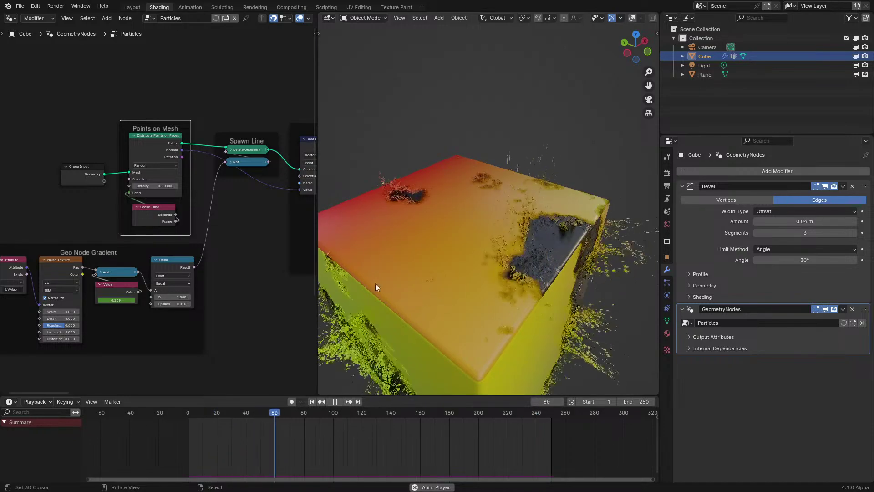
pyautogui.moveTo(411, 215); pyautogui.dragTo(401, 217, button='middle')
pyautogui.scroll(1, 166, 442)
pyautogui.click(165, 443)
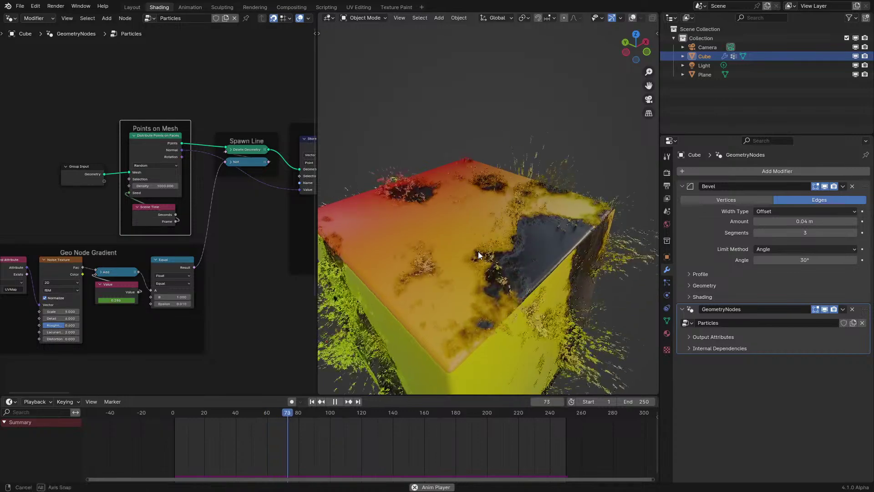
pyautogui.moveTo(478, 251); pyautogui.dragTo(458, 250, button='middle')
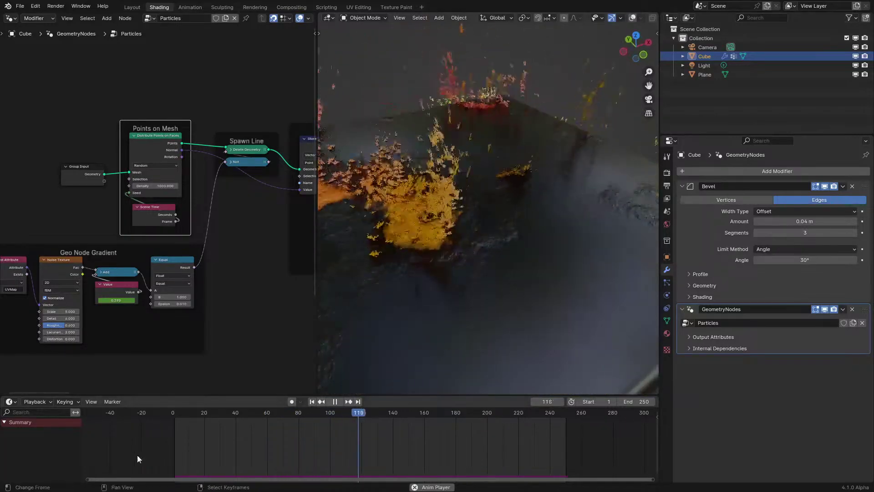
pyautogui.click(138, 454)
pyautogui.moveTo(542, 253)
pyautogui.mouseDown(button='middle')
pyautogui.moveTo(518, 246)
pyautogui.moveTo(476, 263)
pyautogui.moveTo(491, 291)
pyautogui.moveTo(456, 297)
pyautogui.moveTo(536, 248)
pyautogui.mouseUp(button='middle')
# Step: Replay the disintegration repeatedly while watching the cube's front corner, and pause the animation at frame 212
pyautogui.click(157, 463)
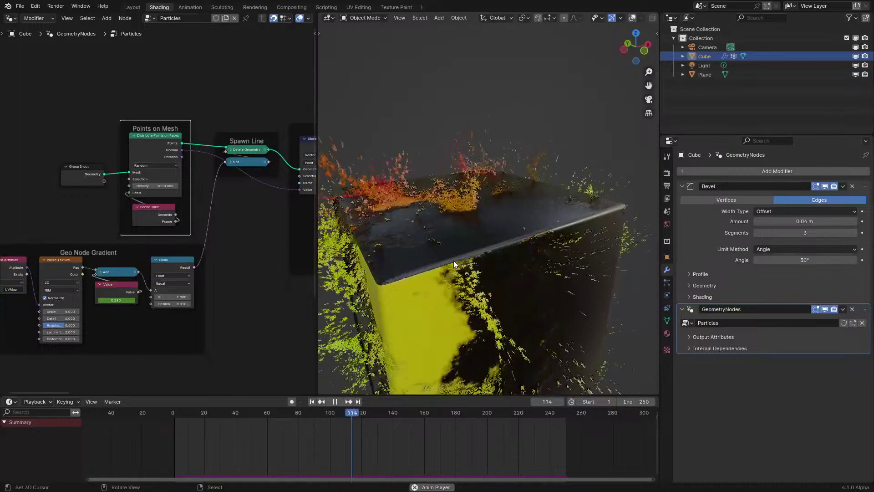
pyautogui.click(122, 452)
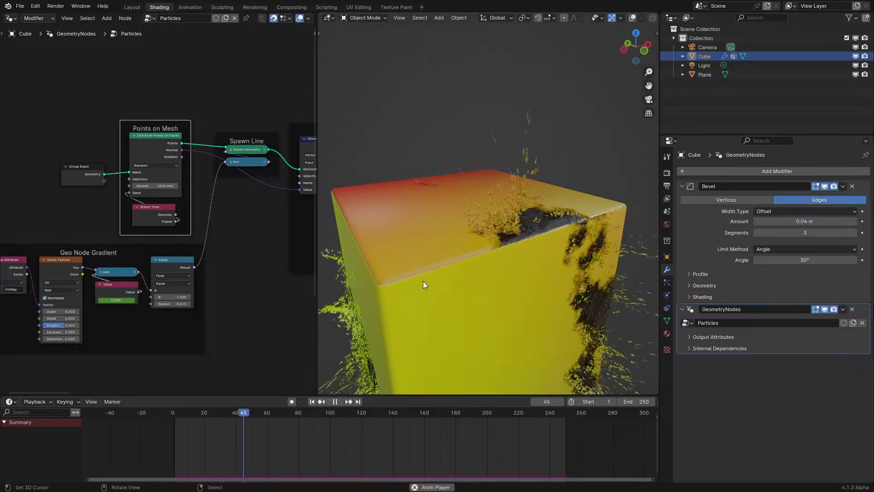
pyautogui.click(157, 421)
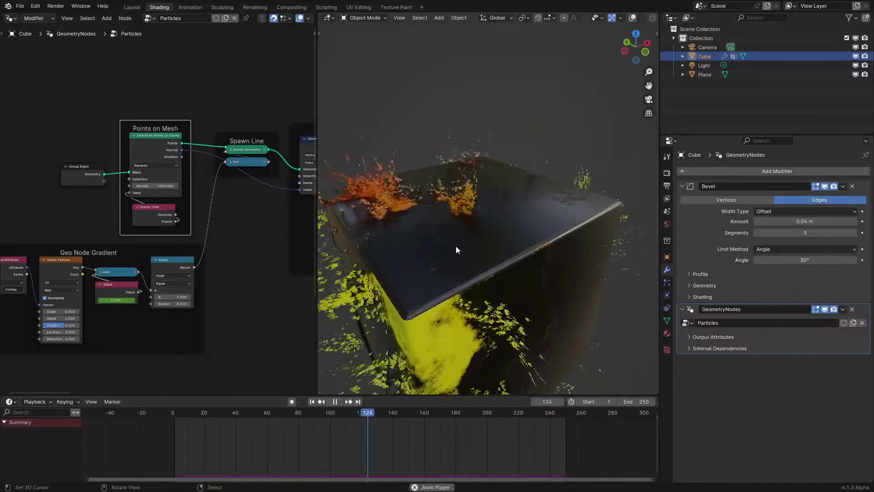
pyautogui.click(132, 440)
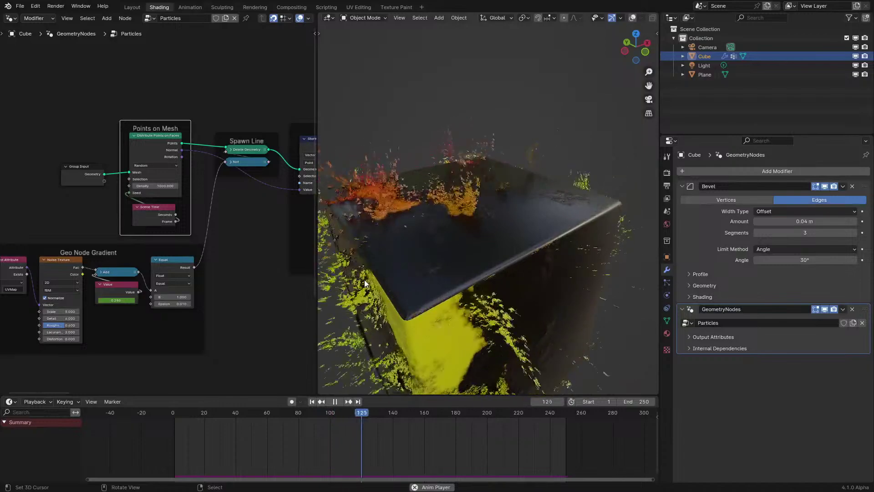
pyautogui.click(184, 436)
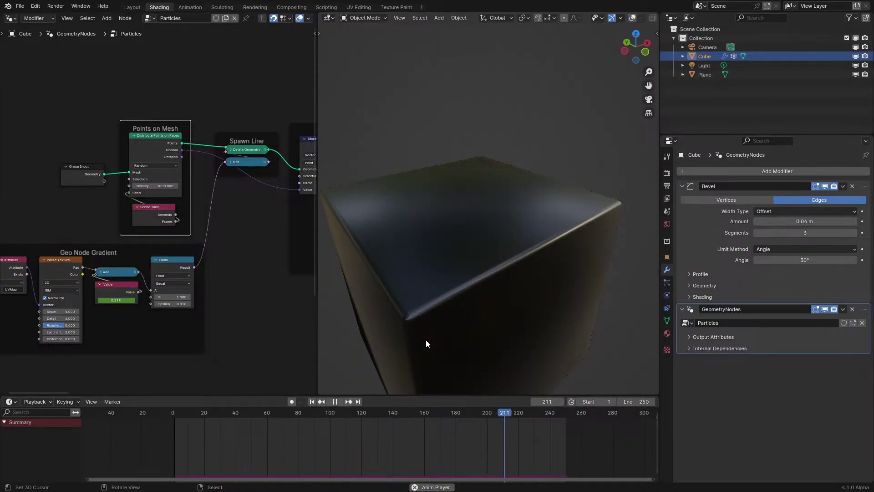
pyautogui.press('space')
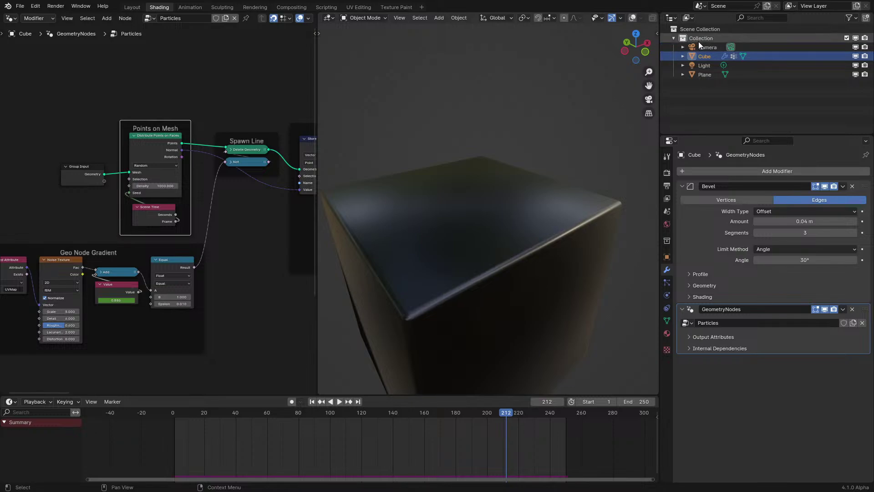
# Step: Resume the animation, restart it from the beginning, and view the cube from a higher angle
pyautogui.press('space')
pyautogui.click(168, 422)
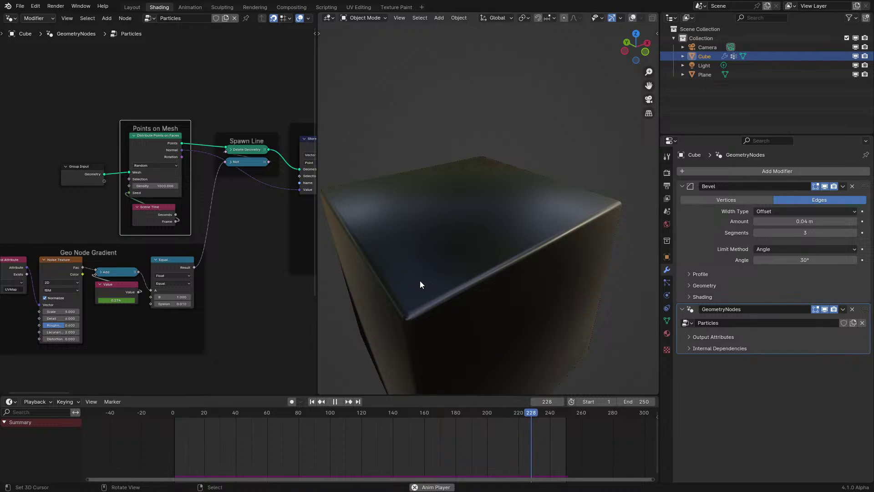
pyautogui.moveTo(419, 281); pyautogui.dragTo(434, 223, button='middle')
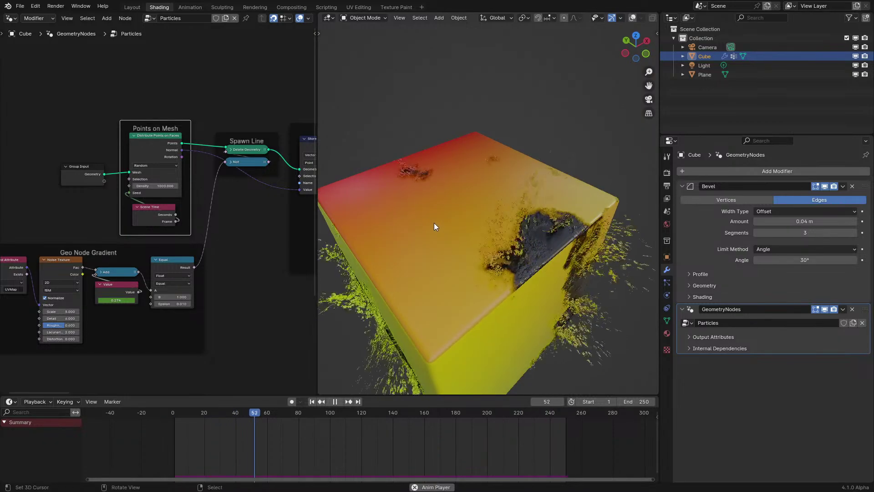
# Step: Replay the disintegration from the first frame several times, inspect the top face closely, and pause the animation at frame 105
pyautogui.click(137, 436)
pyautogui.moveTo(389, 289); pyautogui.dragTo(399, 282, button='middle')
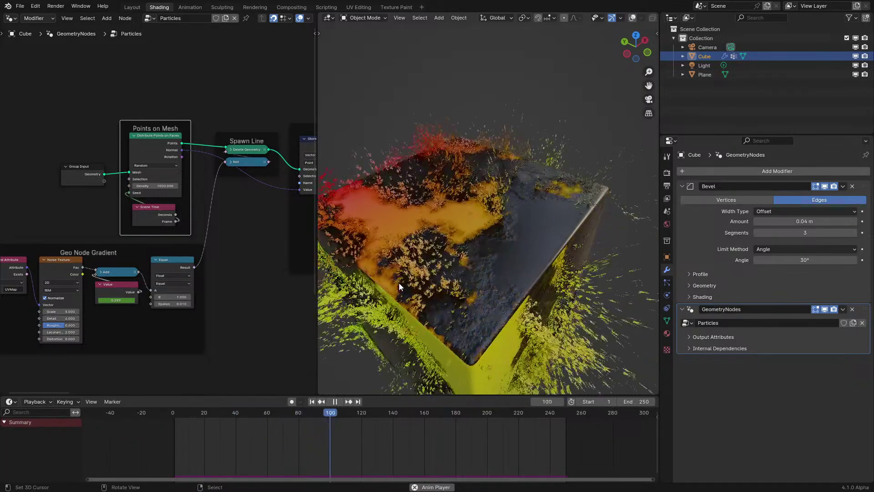
pyautogui.hotkey('shift', 'Left')
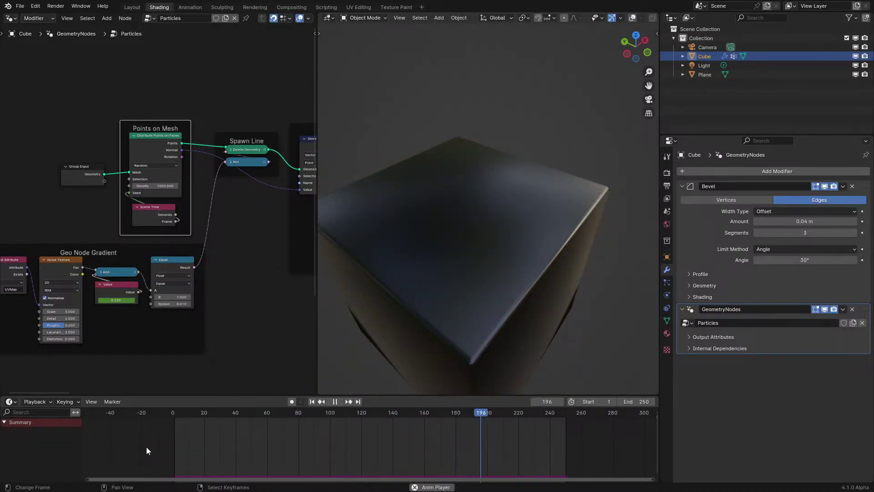
pyautogui.hotkey('shift', 'Left')
pyautogui.scroll(5, 505, 184)
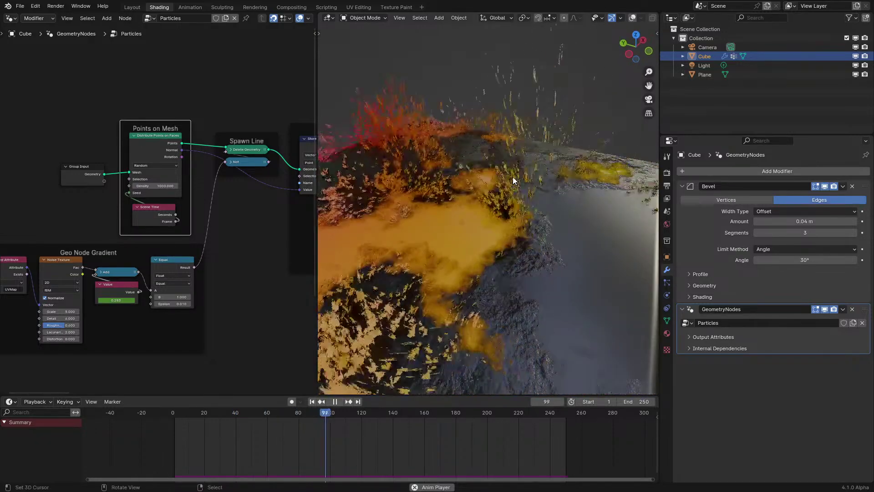
pyautogui.scroll(-5, 513, 177)
pyautogui.click(139, 452)
pyautogui.moveTo(553, 214); pyautogui.dragTo(494, 193, button='middle')
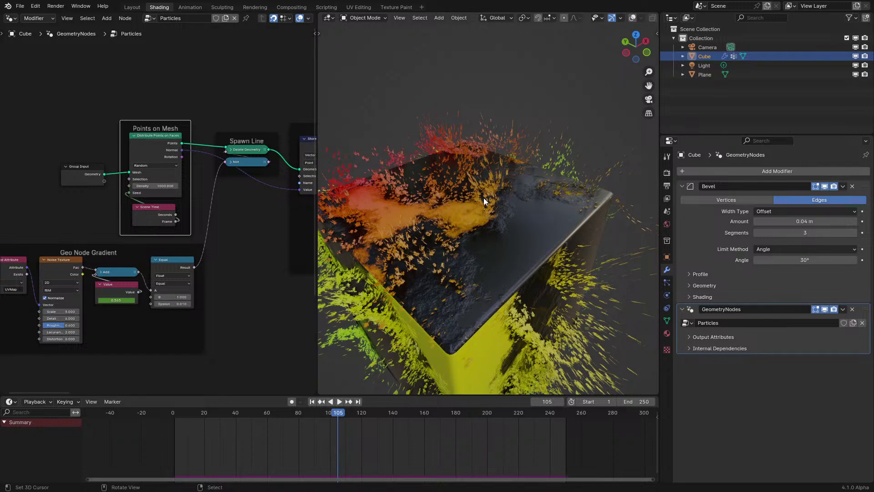
# Step: Restart the animation repeatedly and watch the top-face particles up close and from a wider, rotated view
pyautogui.click(175, 436)
pyautogui.press('space')
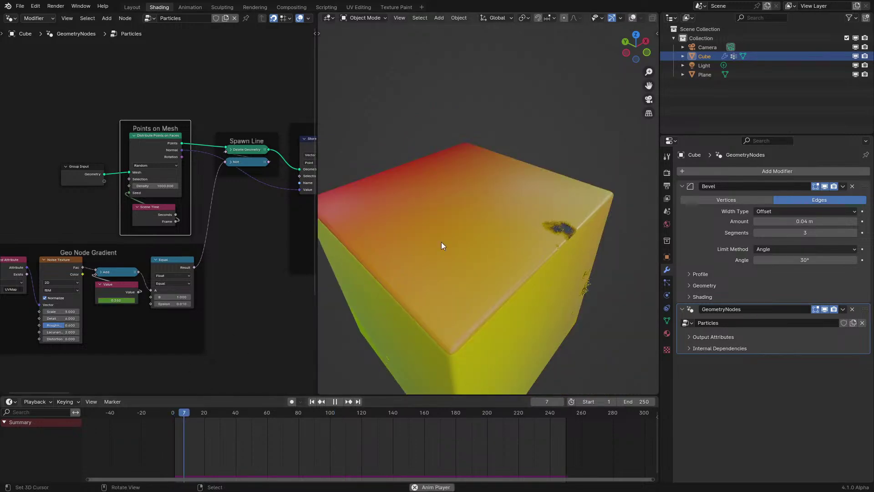
pyautogui.scroll(4, 480, 209)
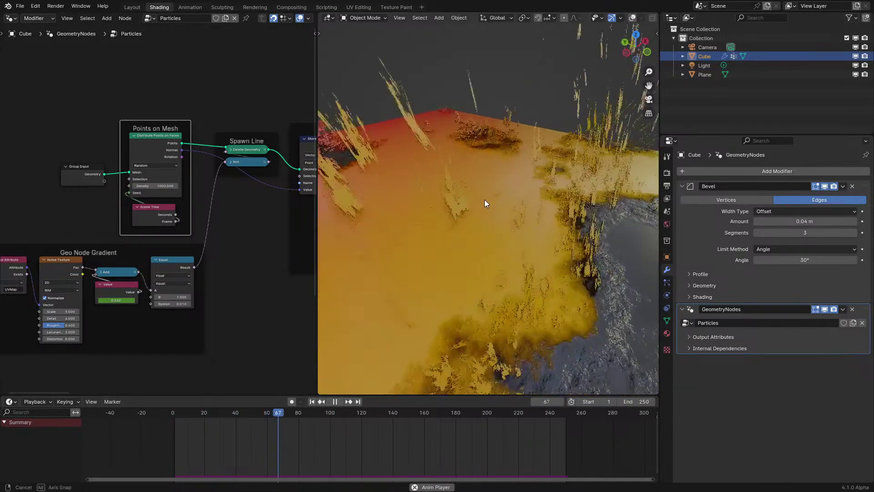
pyautogui.moveTo(484, 200); pyautogui.dragTo(463, 223, button='middle')
pyautogui.click(171, 450)
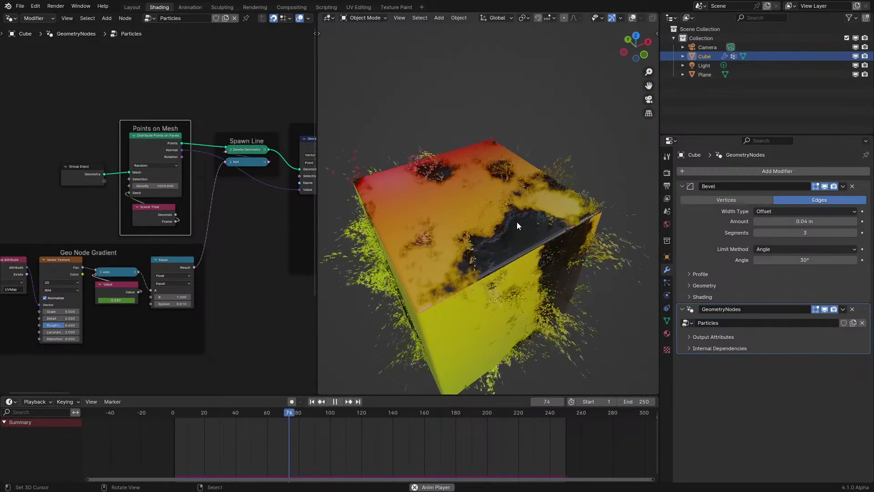
pyautogui.click(186, 423)
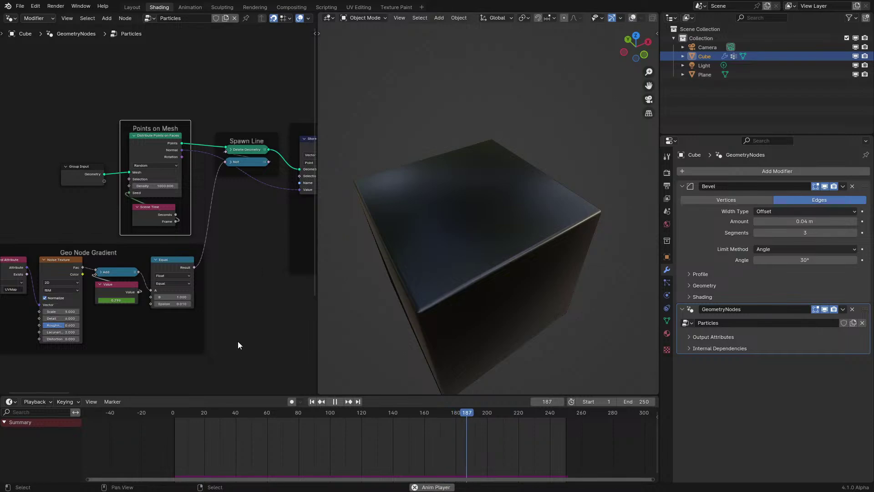
# Step: Replay the animation closer to the cube, display the cube's material settings, and pause at frame 95
pyautogui.click(143, 443)
pyautogui.scroll(4, 434, 192)
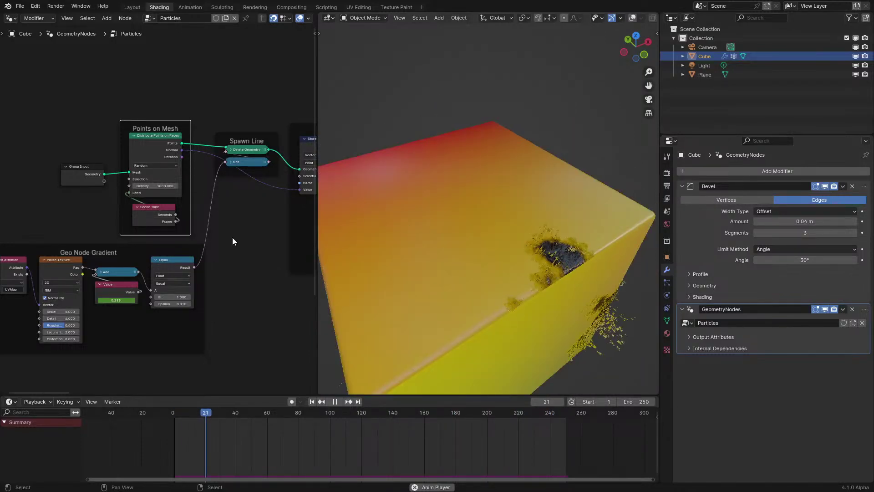
pyautogui.click(666, 333)
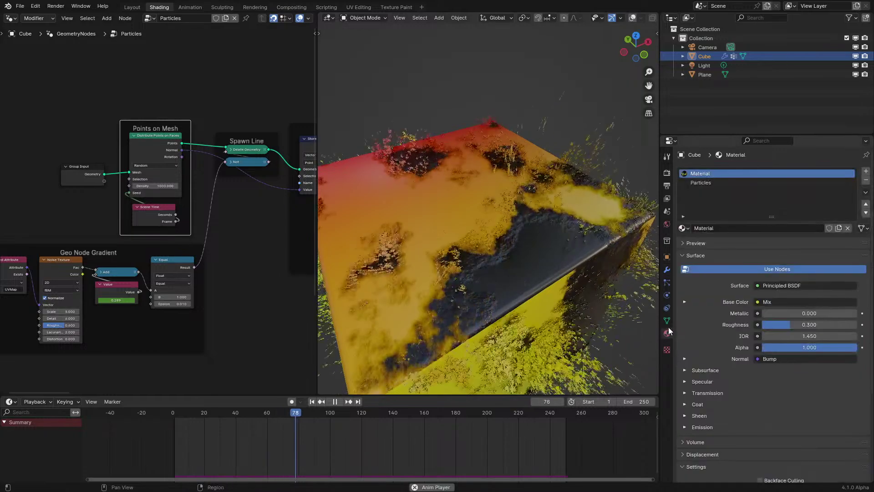
pyautogui.press('space')
# Step: Change the Z component of the expanded vector Add node, downstream of the two Scale nodes in the Particles node tree
pyautogui.scroll(-1, 183, 247)
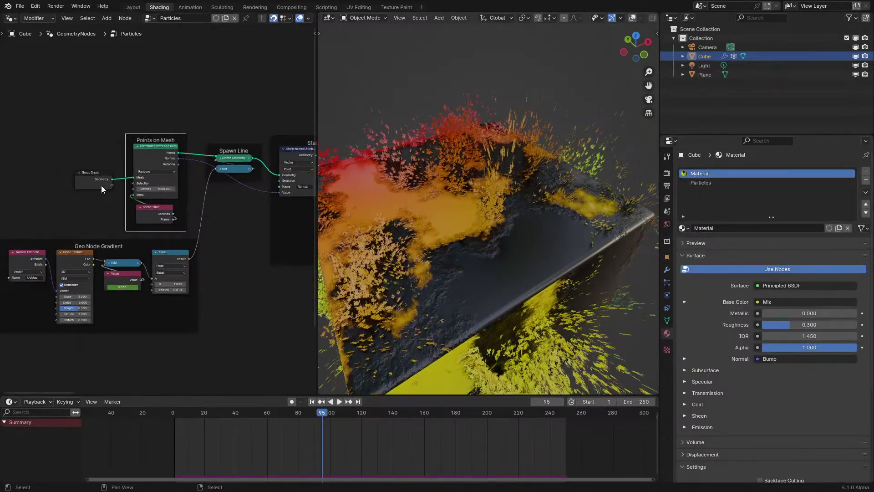
pyautogui.moveTo(102, 189); pyautogui.dragTo(162, 166, button='middle')
pyautogui.scroll(2, 157, 203)
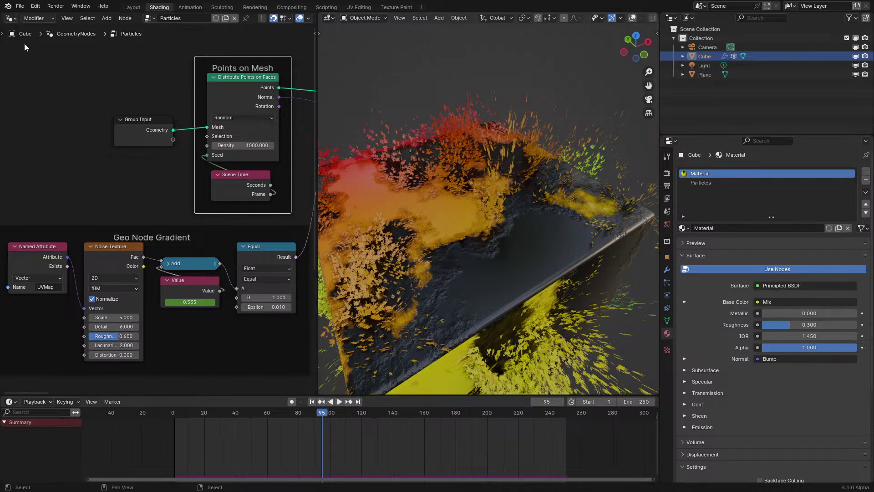
pyautogui.scroll(-7, 24, 47)
pyautogui.moveTo(33, 109); pyautogui.dragTo(96, 96, button='middle')
pyautogui.scroll(6, 238, 300)
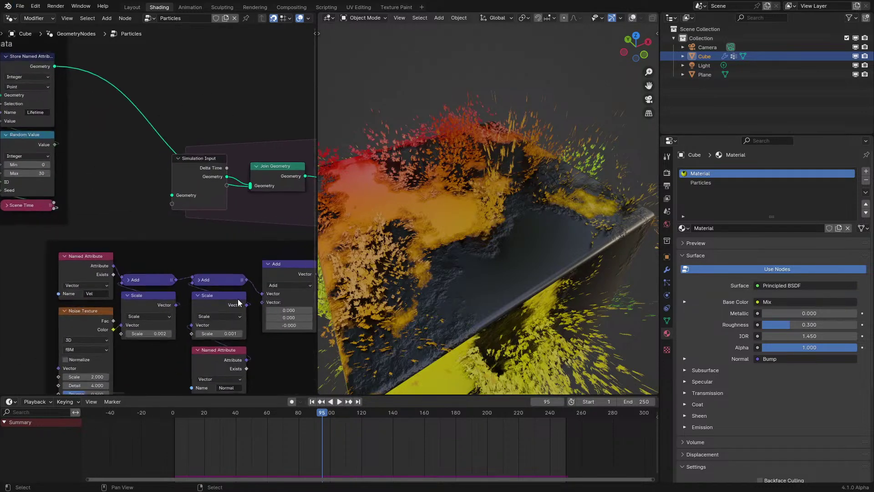
pyautogui.moveTo(238, 299); pyautogui.dragTo(152, 244, button='middle')
pyautogui.scroll(4, 200, 274)
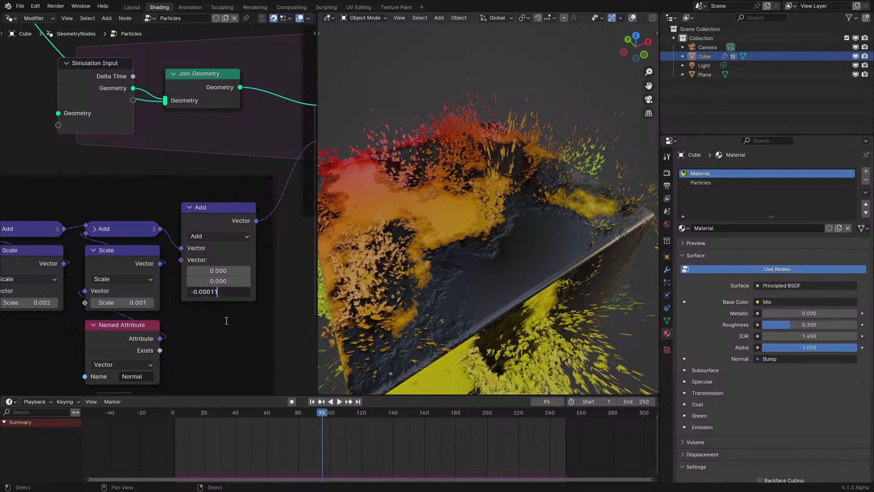
pyautogui.press('Return')
# Step: Play the simulation from the first frame and view the whole cube from a lower angle
pyautogui.click(174, 413)
pyautogui.press('space')
pyautogui.scroll(-4, 501, 255)
pyautogui.moveTo(504, 252); pyautogui.dragTo(478, 231, button='middle')
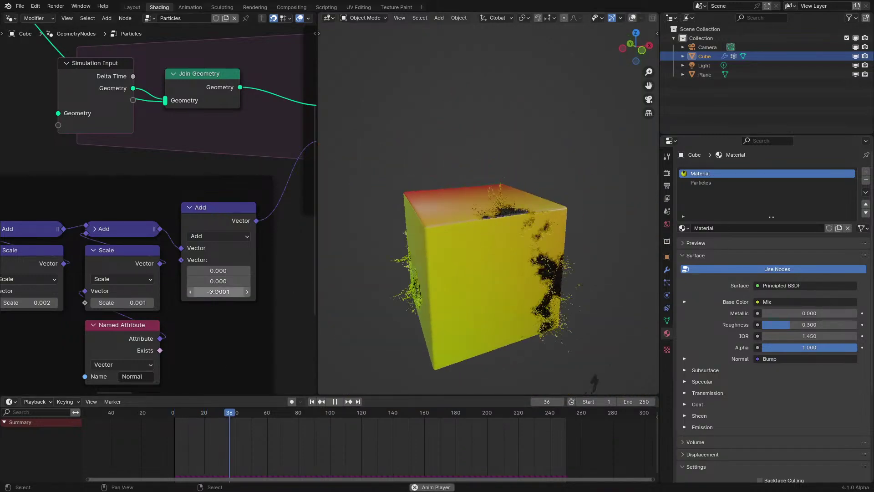
# Step: Set the expanded vector Add node's Z component to -0.120 and replay the simulation from the start
pyautogui.keyDown('shift'); pyautogui.moveTo(215, 292); pyautogui.dragTo(160, 291); pyautogui.keyUp('shift')
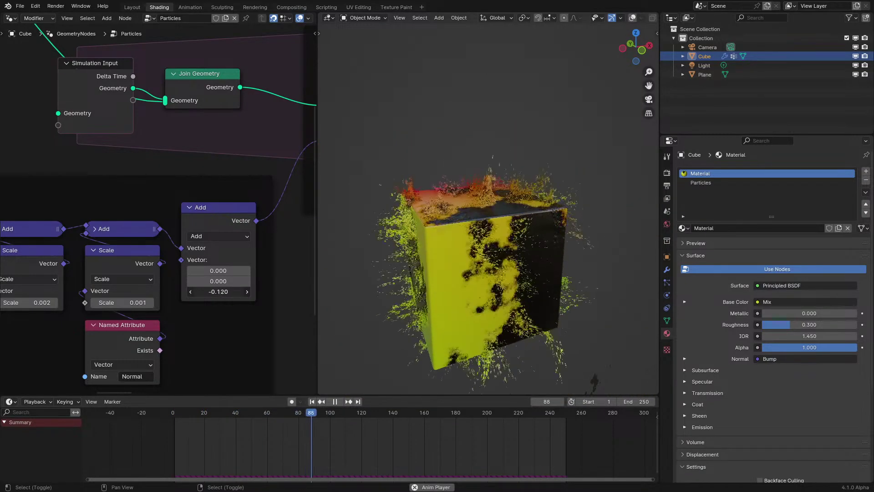
pyautogui.keyDown('shift'); pyautogui.rightClick(170, 433); pyautogui.keyUp('shift')
pyautogui.scroll(-4, 404, 340)
pyautogui.moveTo(405, 337); pyautogui.dragTo(427, 326, button='middle')
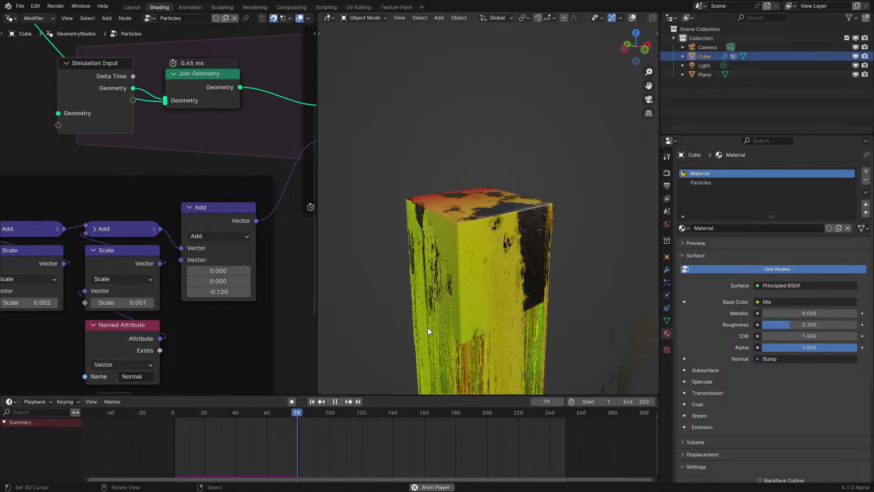
# Step: Pause the playback, set the expanded vector Add node's Z component to -0.05, and replay from frame 0
pyautogui.press('space')
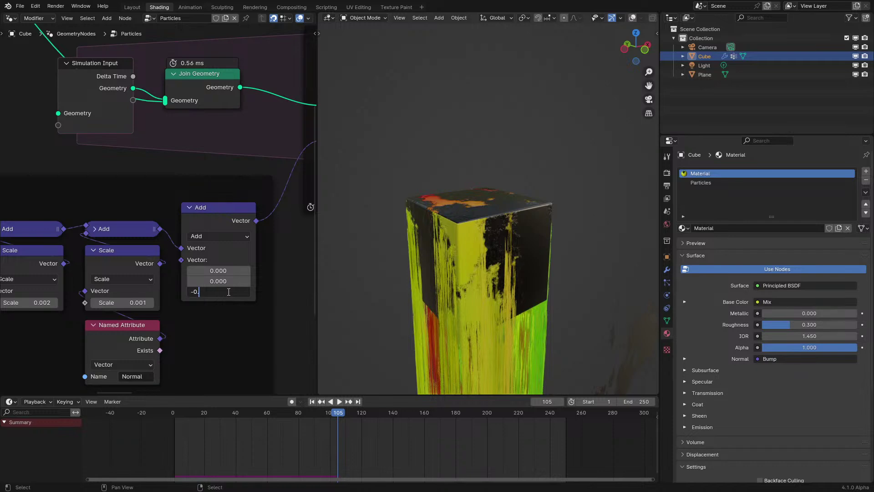
pyautogui.click(171, 424)
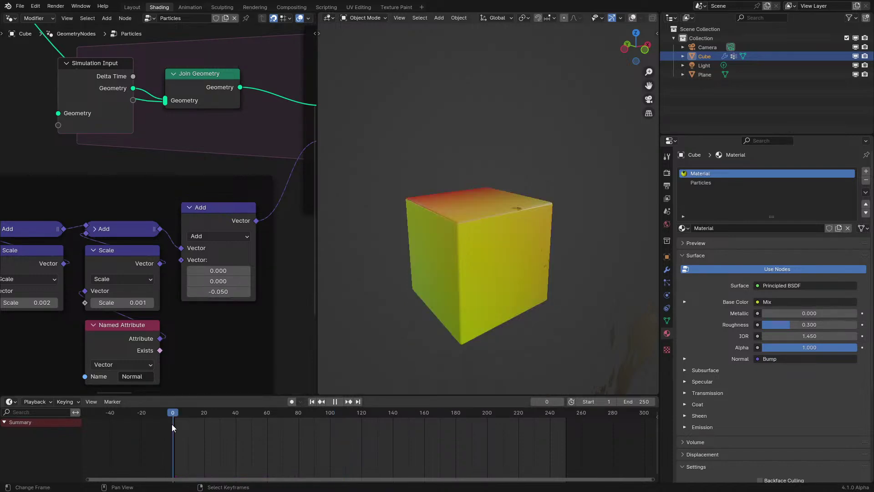
pyautogui.press('space')
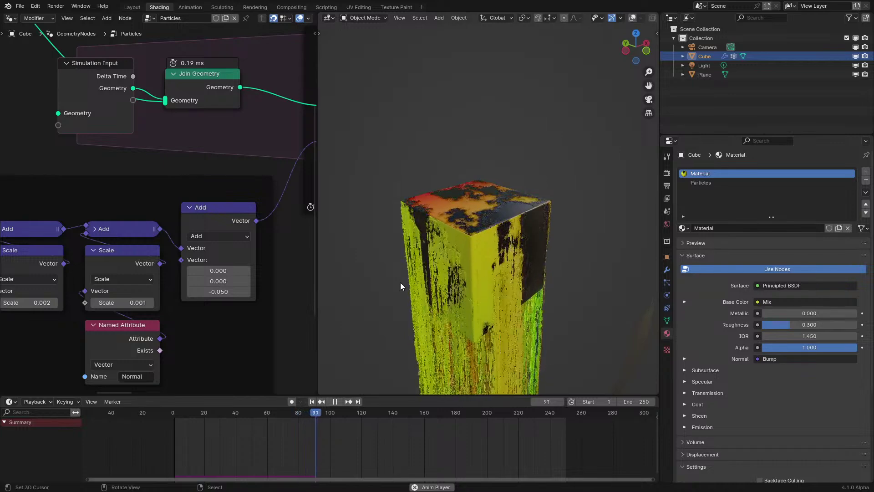
# Step: Pause the playback, set the expanded vector Add node's Z component to -0.02, and replay near the start
pyautogui.press('space')
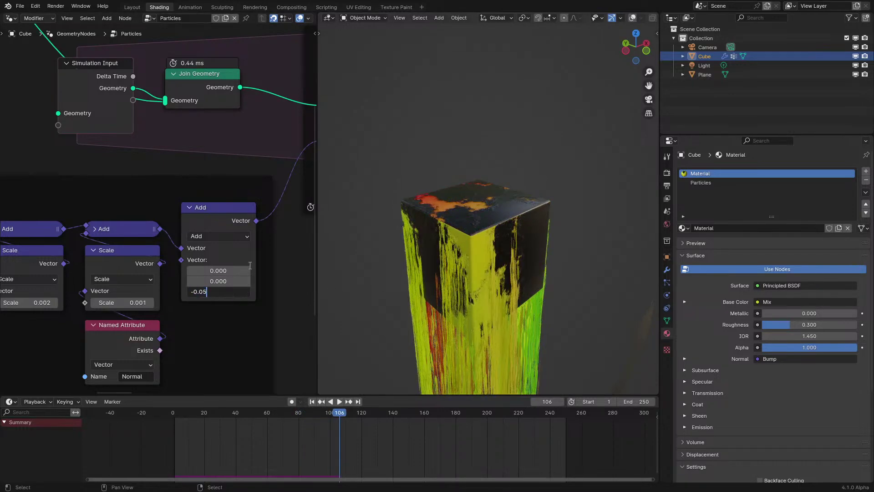
pyautogui.press('Return')
pyautogui.click(178, 417)
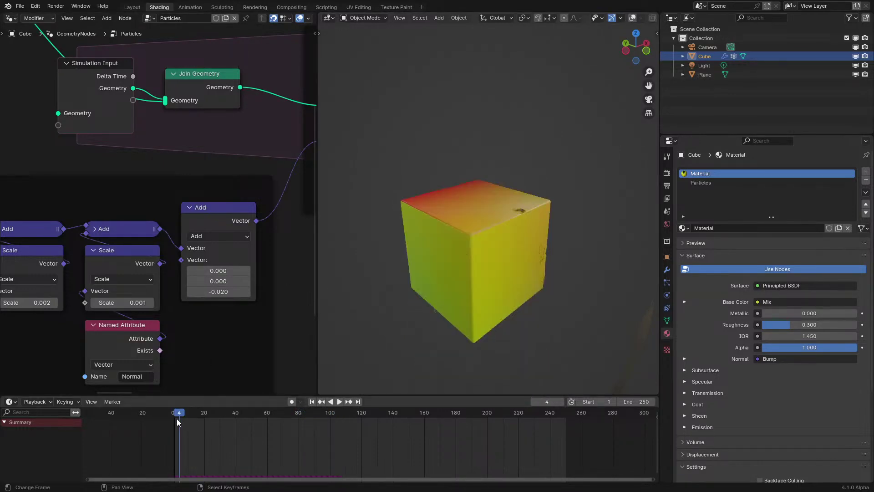
pyautogui.press('space')
pyautogui.press('space')
# Step: Pause the playback, set the expanded vector Add node's Z component to -0.005, and replay from the start
pyautogui.click(218, 291)
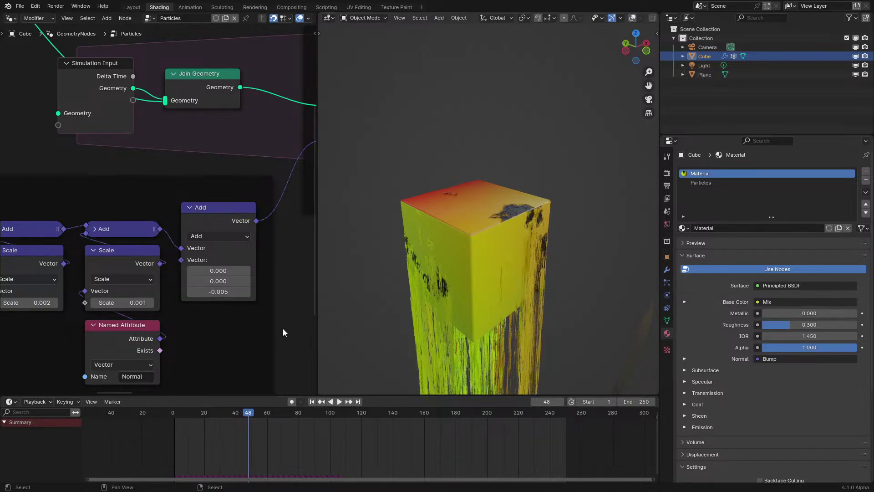
pyautogui.click(157, 450)
pyautogui.press('space')
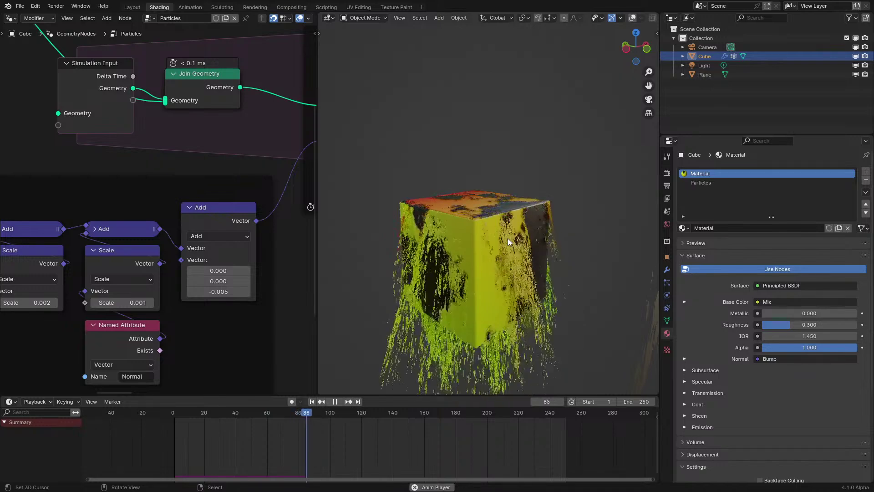
# Step: Restart the simulation and inspect the particles falling along the cube's sides, briefly pausing for a closer look
pyautogui.click(140, 426)
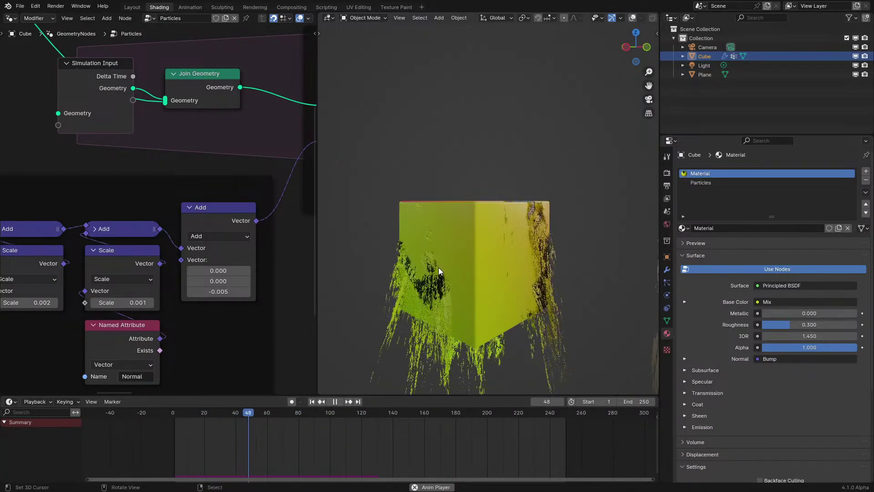
pyautogui.scroll(8, 438, 267)
pyautogui.press('space')
pyautogui.moveTo(438, 266); pyautogui.dragTo(440, 261, button='middle')
pyautogui.press('space')
pyautogui.scroll(-5, 440, 260)
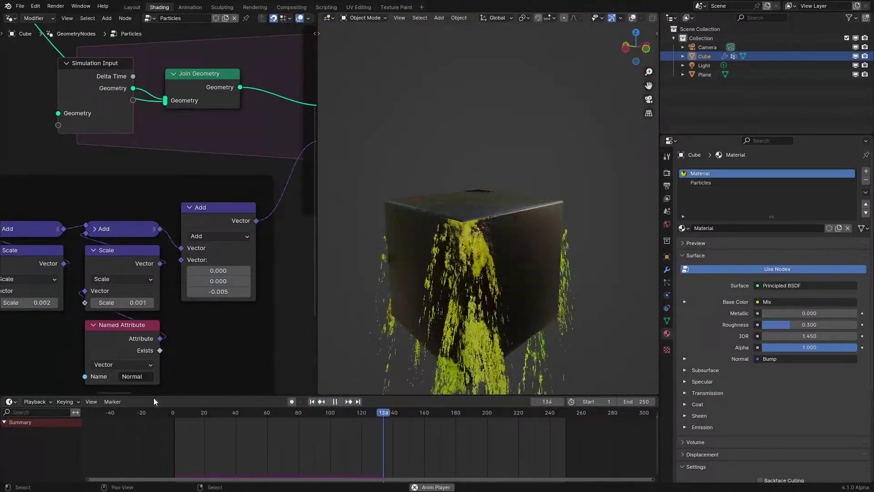
# Step: Set the expanded vector Add node's Z component to -0.001 and watch the simulation from a higher angle
pyautogui.doubleClick(231, 290)
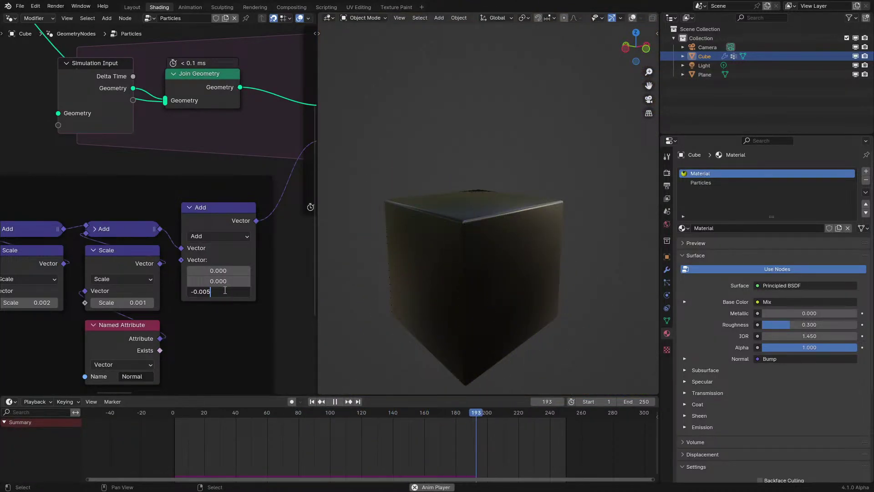
pyautogui.press('BackSpace')
pyautogui.write('1')
pyautogui.press('Return')
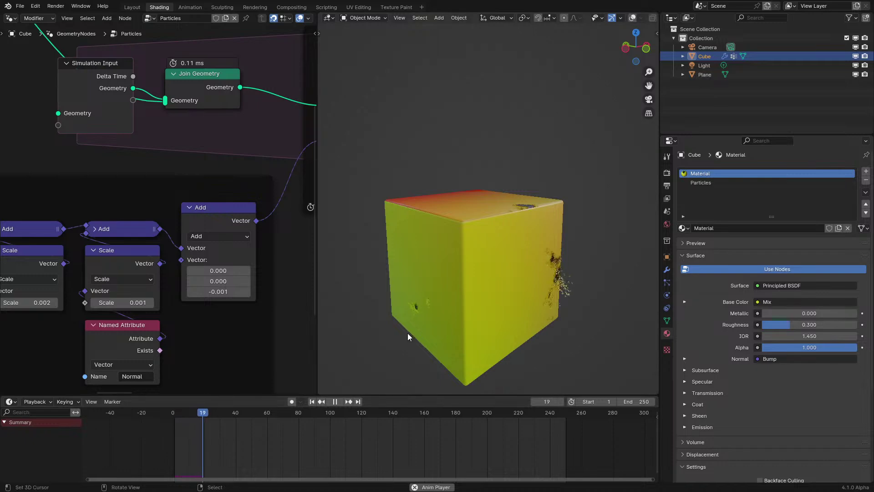
pyautogui.moveTo(443, 315); pyautogui.dragTo(436, 332, button='middle')
# Step: Pause the animation, set the expanded vector Add node's Z component to -0.002, and return to frame 0
pyautogui.press('space')
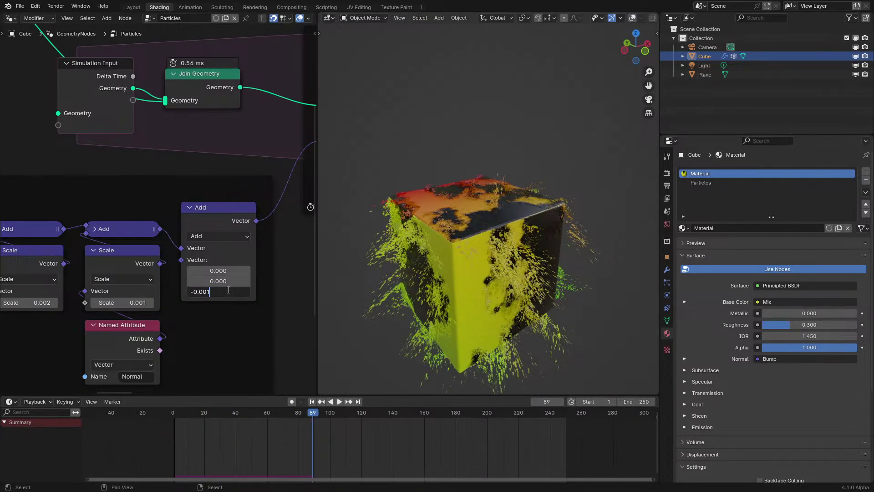
pyautogui.press('BackSpace')
pyautogui.write('2')
pyautogui.press('Return')
pyautogui.click(143, 443)
# Step: Set the Scale node fed by the Noise Texture to 0 and replay the simulation while viewing the cube's side
pyautogui.moveTo(35, 275); pyautogui.dragTo(127, 265, button='middle')
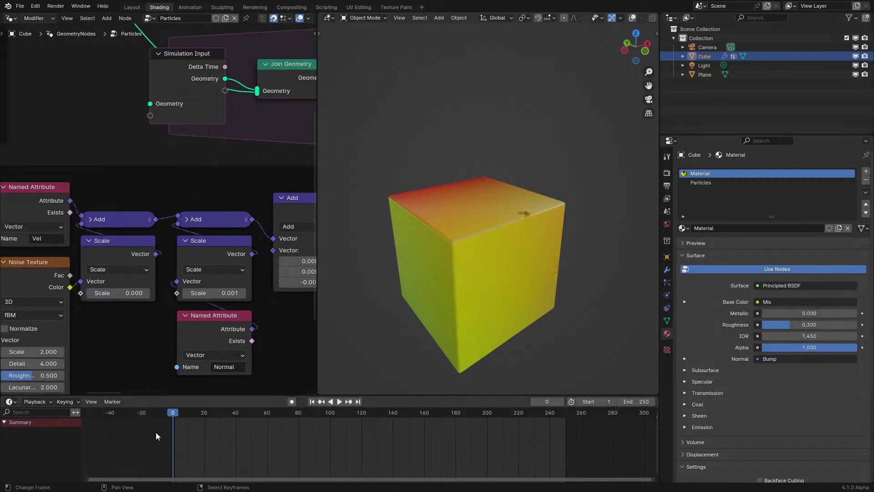
pyautogui.scroll(1, 522, 255)
pyautogui.moveTo(522, 256)
pyautogui.mouseDown(button='middle')
pyautogui.moveTo(519, 240)
pyautogui.moveTo(443, 269)
pyautogui.mouseUp(button='middle')
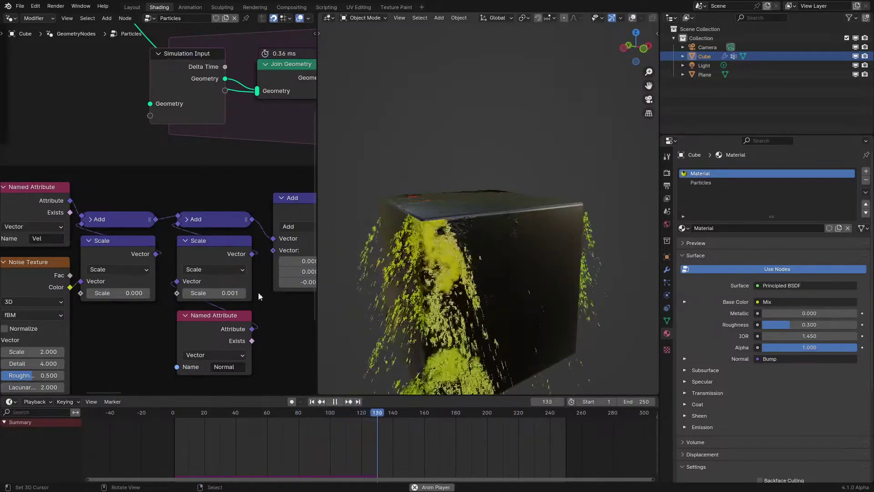
# Step: Raise the Scale of the Normal attribute's vector to 0.031 and replay the simulation from a wider view
pyautogui.keyDown('shift'); pyautogui.moveTo(213, 293); pyautogui.dragTo(233, 294); pyautogui.keyUp('shift')
pyautogui.click(154, 446)
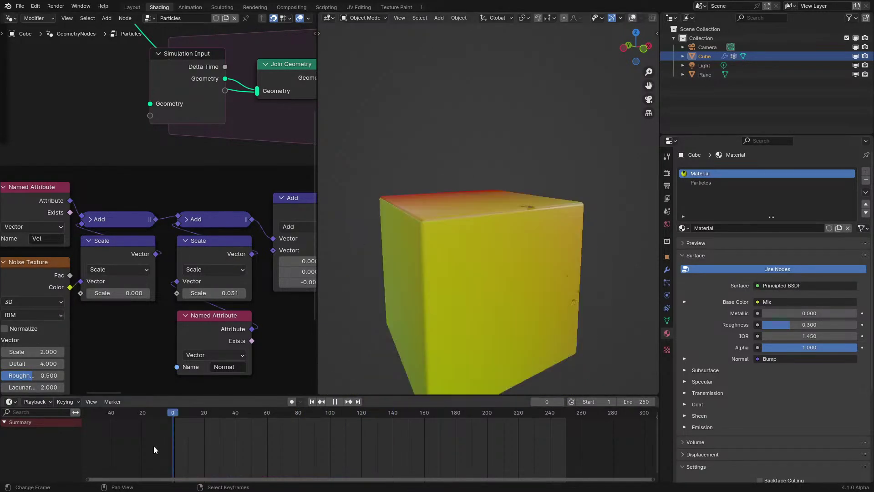
pyautogui.press('space')
pyautogui.scroll(-7, 476, 276)
pyautogui.moveTo(476, 276); pyautogui.dragTo(492, 269, button='middle')
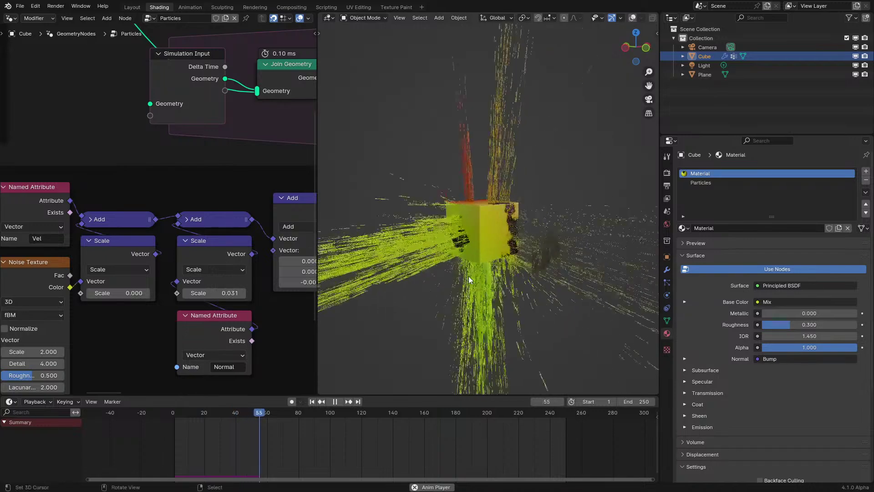
# Step: Pause the animation at frame 136 and set the Scale of the Normal attribute's vector to 0.001
pyautogui.press('space')
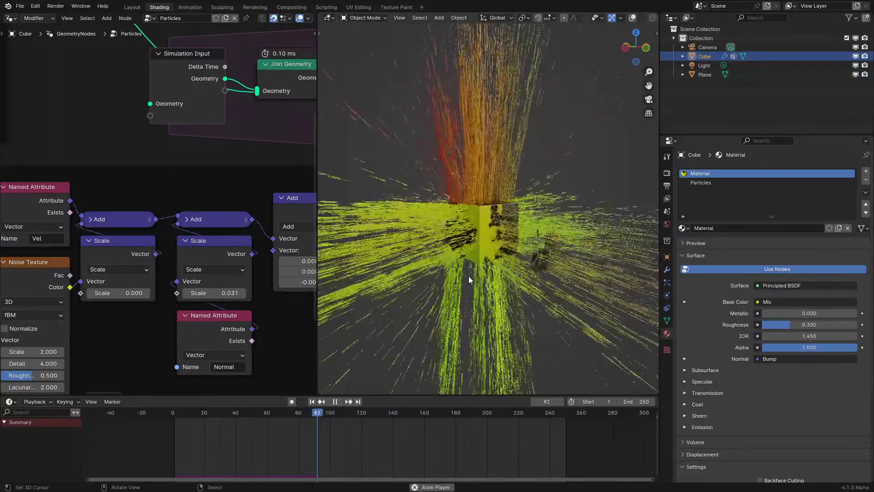
pyautogui.write('0.001')
pyautogui.press('Return')
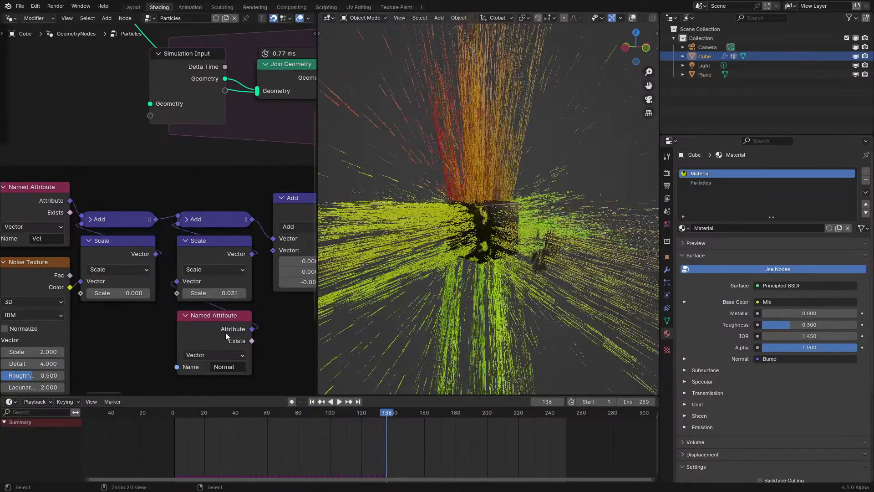
# Step: Replay the simulation from the start and view the disintegrating cube from closer up
pyautogui.hotkey('shift', 'Left')
pyautogui.press('space')
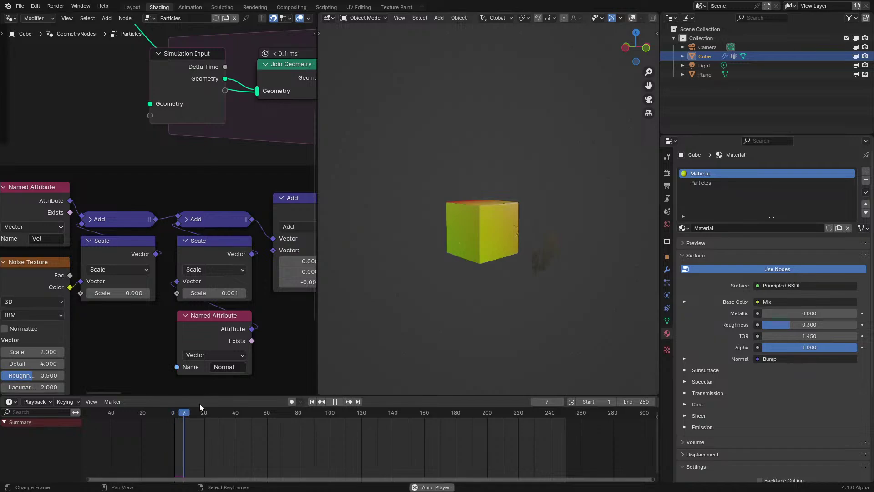
pyautogui.scroll(5, 489, 274)
pyautogui.moveTo(261, 268); pyautogui.dragTo(152, 275, button='middle')
# Step: Set the Scale node fed by the Noise Texture to 0.002 and replay the simulation from the start
pyautogui.moveTo(110, 299); pyautogui.dragTo(195, 291, button='middle')
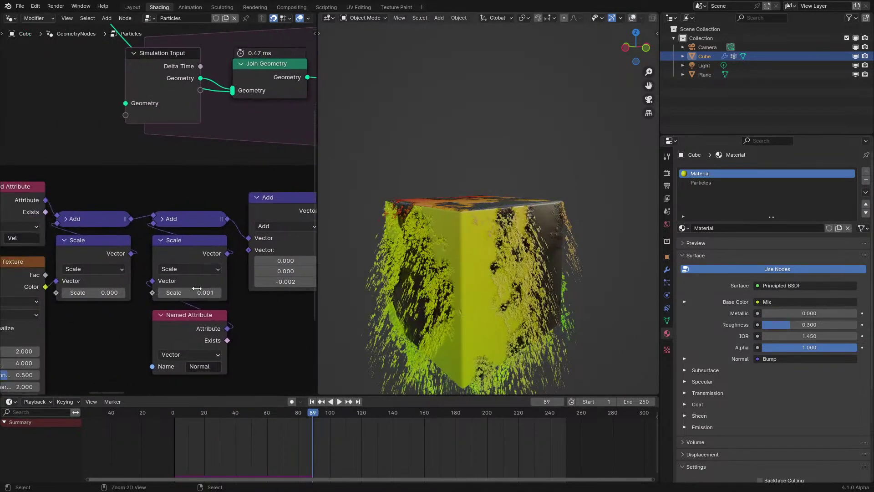
pyautogui.press('Escape')
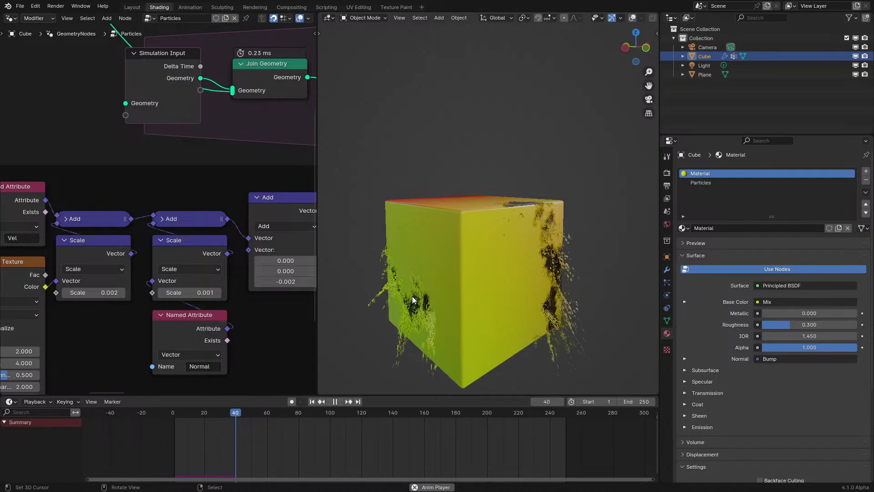
pyautogui.moveTo(411, 296); pyautogui.dragTo(421, 276, button='middle')
pyautogui.click(170, 428)
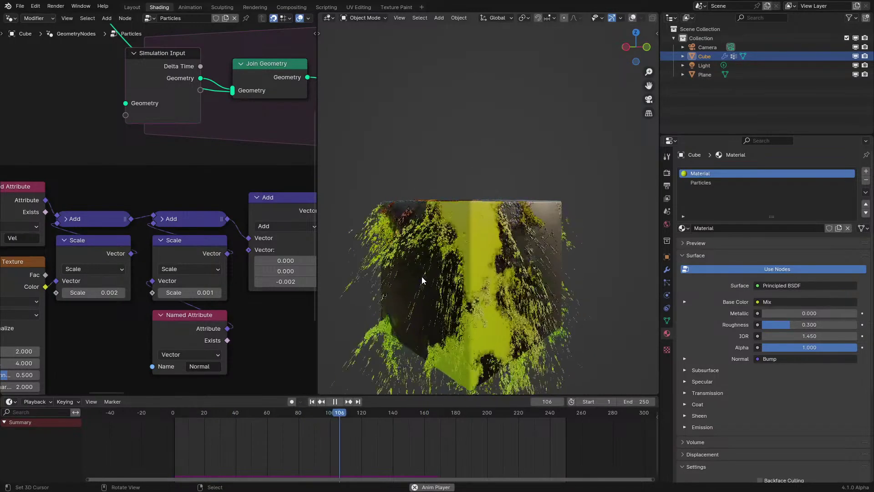
pyautogui.click(172, 431)
# Step: Set the expanded vector Add node's Y component to -0.002 and its Z component to 0
pyautogui.moveTo(405, 297); pyautogui.dragTo(385, 297, button='middle')
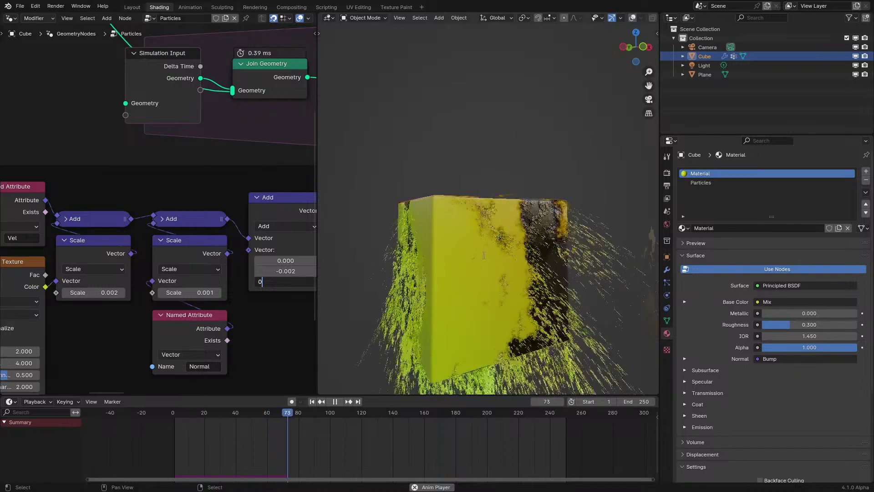
pyautogui.press('Escape')
pyautogui.click(285, 282)
pyautogui.write('0')
pyautogui.press('Return')
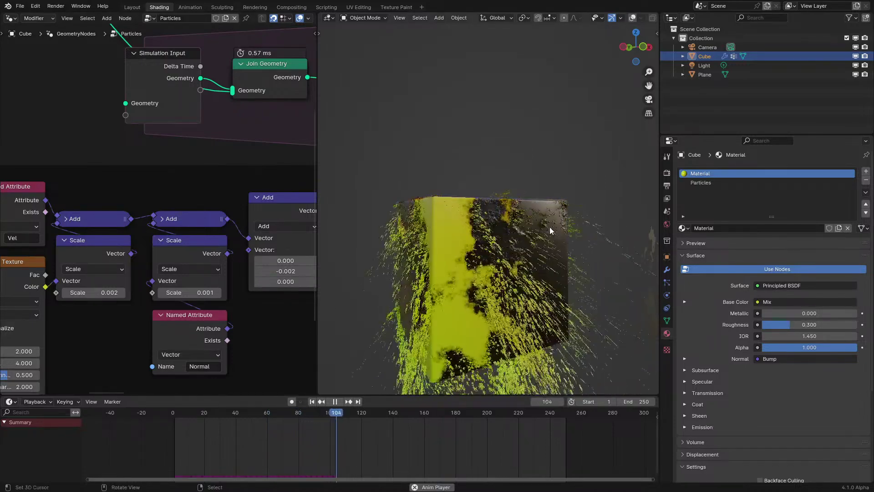
# Step: Replay the simulation from the start and examine the sideways particle drift from several sides of the cube
pyautogui.moveTo(549, 225); pyautogui.dragTo(547, 239, button='middle')
pyautogui.click(175, 413)
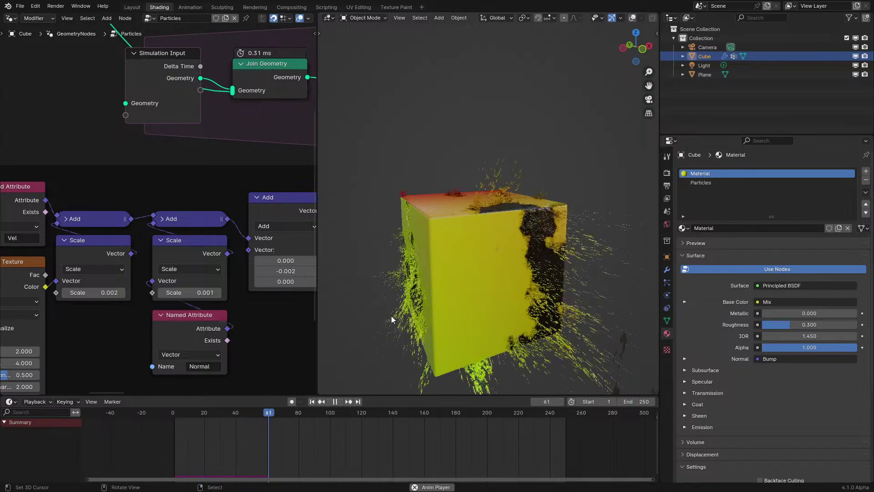
pyautogui.moveTo(392, 315); pyautogui.dragTo(463, 314, button='middle')
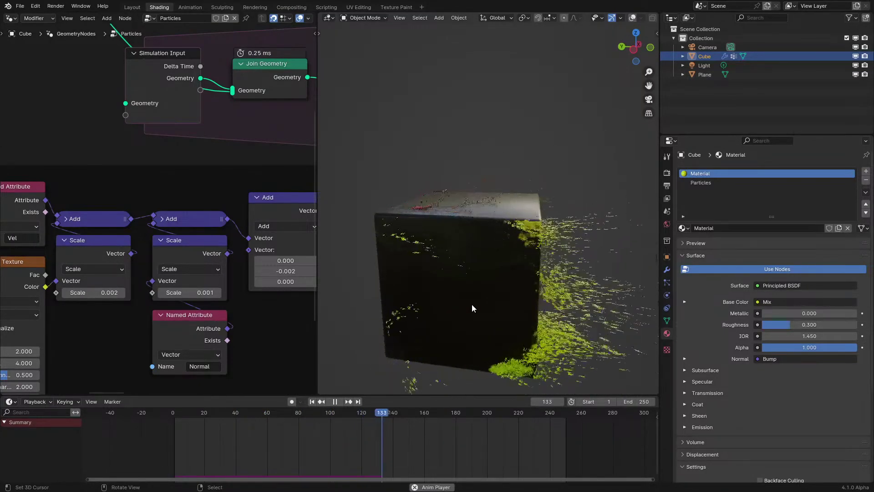
pyautogui.click(154, 422)
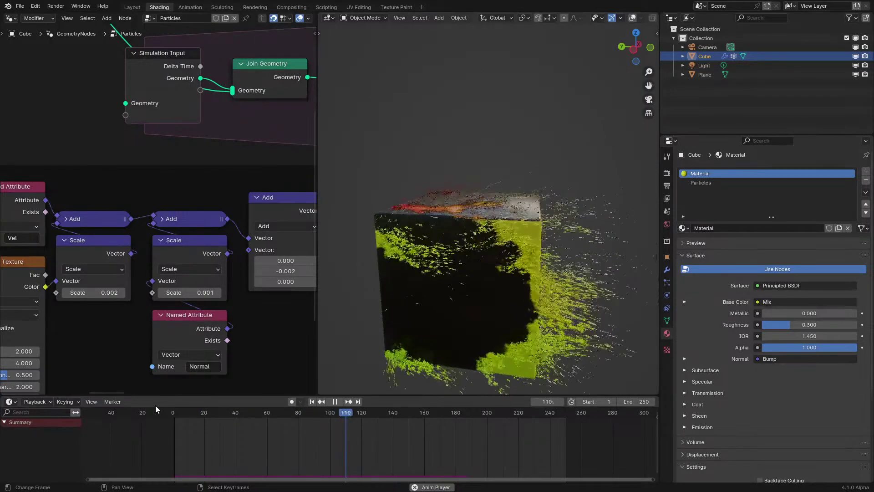
# Step: Maximize the node editor and move the Velocity frame together with the frame of force nodes closer to the Age frame
pyautogui.scroll(-3, 171, 324)
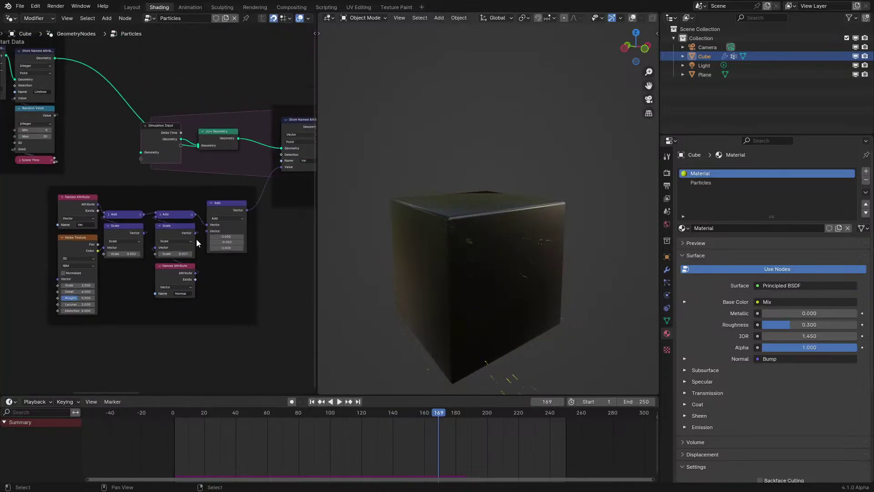
pyautogui.hotkey('ctrl', 'space')
pyautogui.scroll(-6, 419, 263)
pyautogui.moveTo(412, 268); pyautogui.dragTo(256, 294, button='middle')
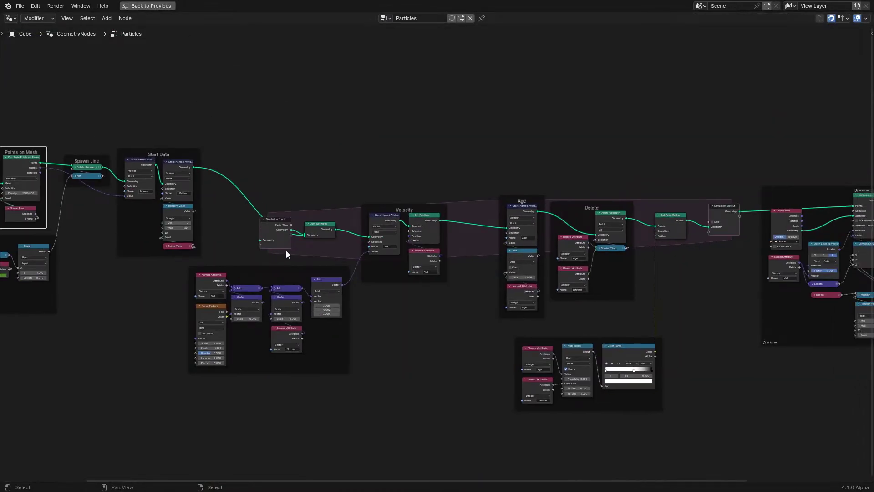
pyautogui.press('g')
pyautogui.click(423, 321)
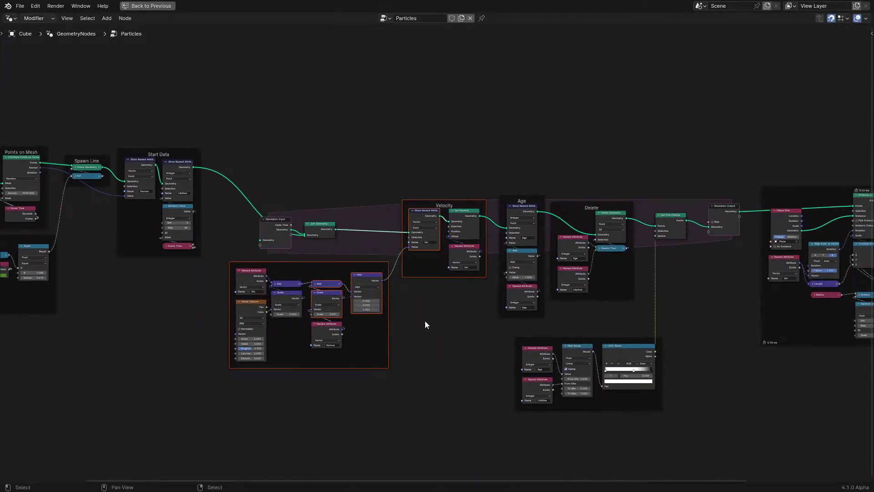
pyautogui.click(440, 318)
pyautogui.scroll(2, 440, 318)
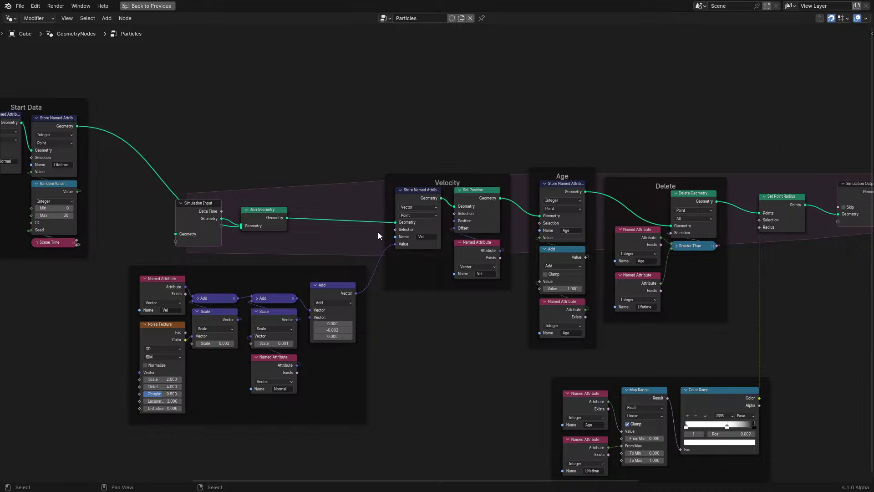
# Step: Review the node tree from the Velocity frame back to the Group Input, then restore the node editor to its normal size
pyautogui.moveTo(445, 290)
pyautogui.mouseDown(button='middle')
pyautogui.moveTo(312, 305)
pyautogui.moveTo(209, 297)
pyautogui.moveTo(593, 306)
pyautogui.mouseUp(button='middle')
pyautogui.press('space')
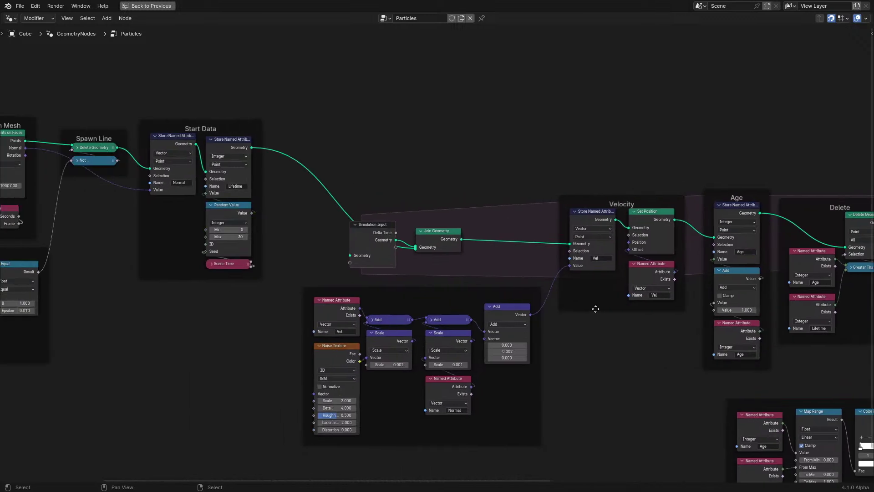
pyautogui.moveTo(111, 270); pyautogui.dragTo(283, 277, button='middle')
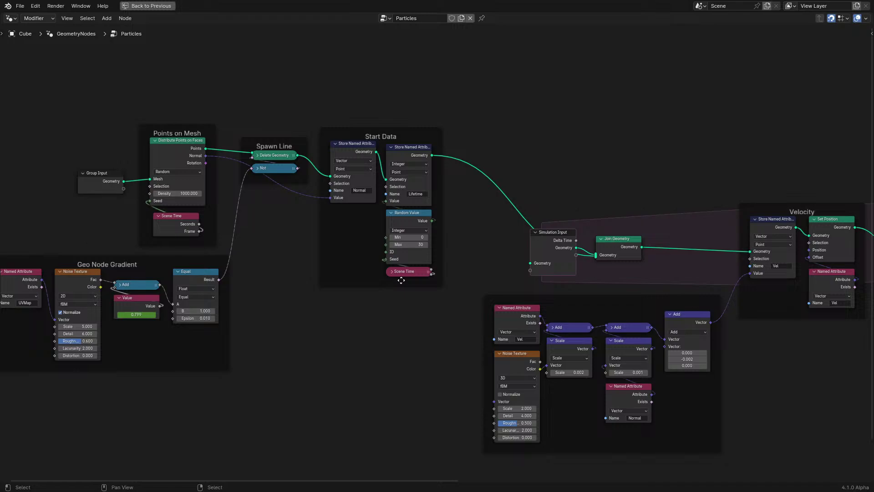
pyautogui.hotkey('ctrl', 'space')
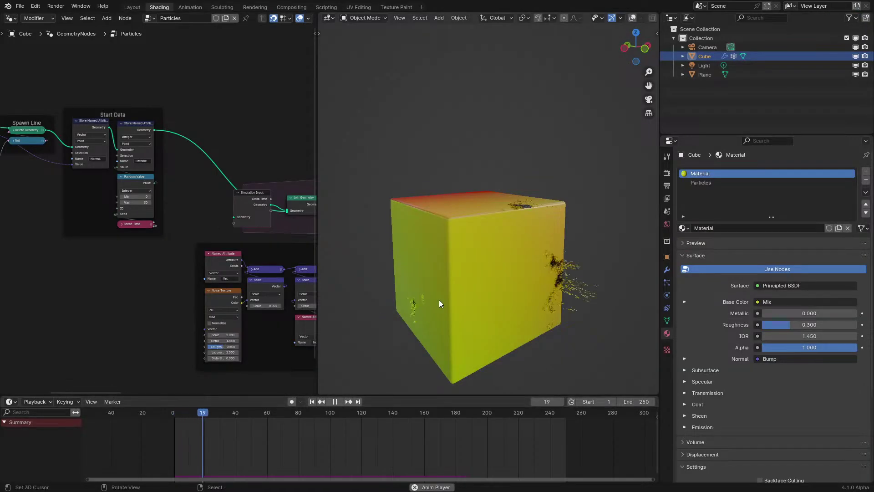
# Step: Set the Y component of the vector Add node feeding Velocity to -0.004 and replay the simulation from the start
pyautogui.moveTo(197, 304); pyautogui.dragTo(308, 287, button='middle')
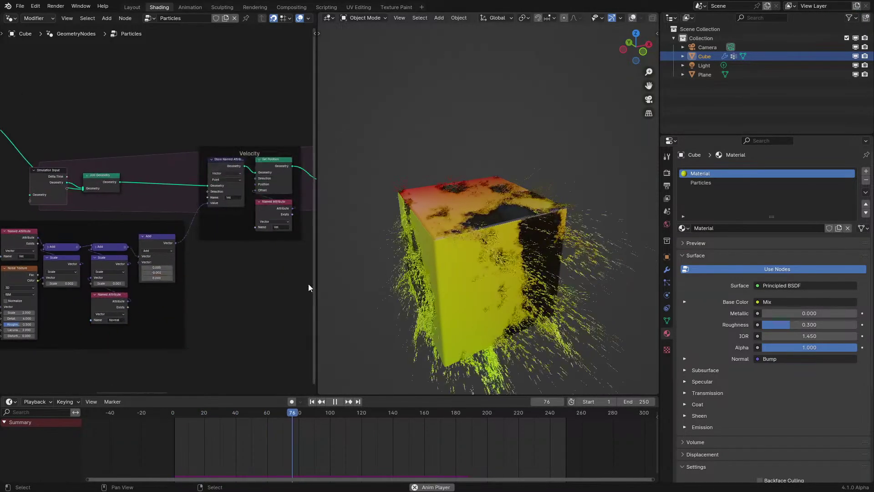
pyautogui.scroll(2, 163, 300)
pyautogui.doubleClick(152, 302)
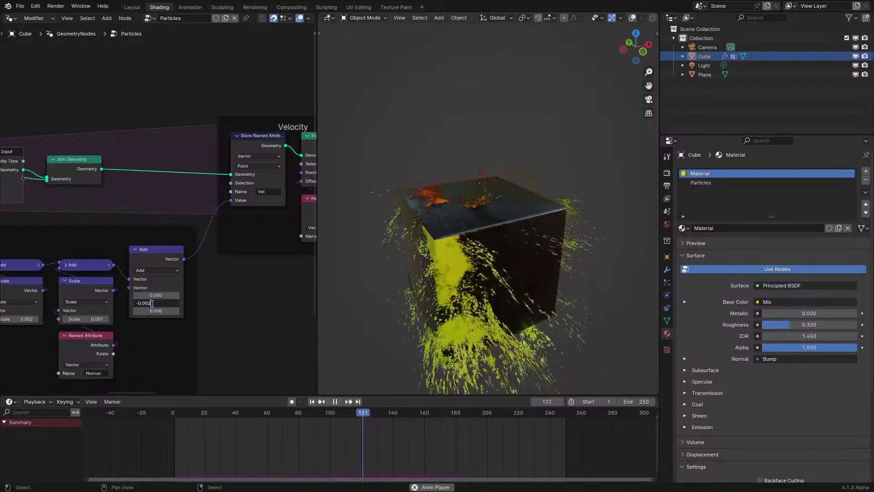
pyautogui.write('-0.004')
pyautogui.press('Return')
pyautogui.click(136, 453)
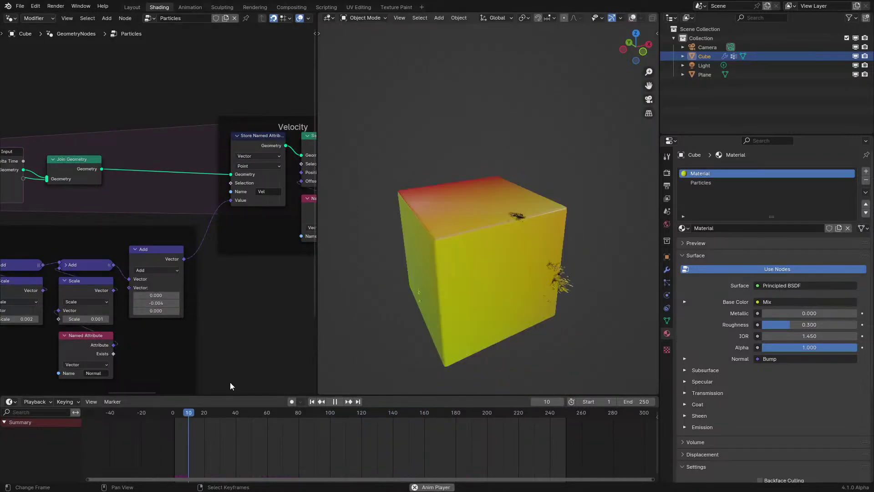
# Step: Examine the particle drift from the other sides of the cube, replaying the simulation from the first frame
pyautogui.moveTo(433, 255); pyautogui.dragTo(530, 270, button='middle')
pyautogui.press('space')
pyautogui.press('space')
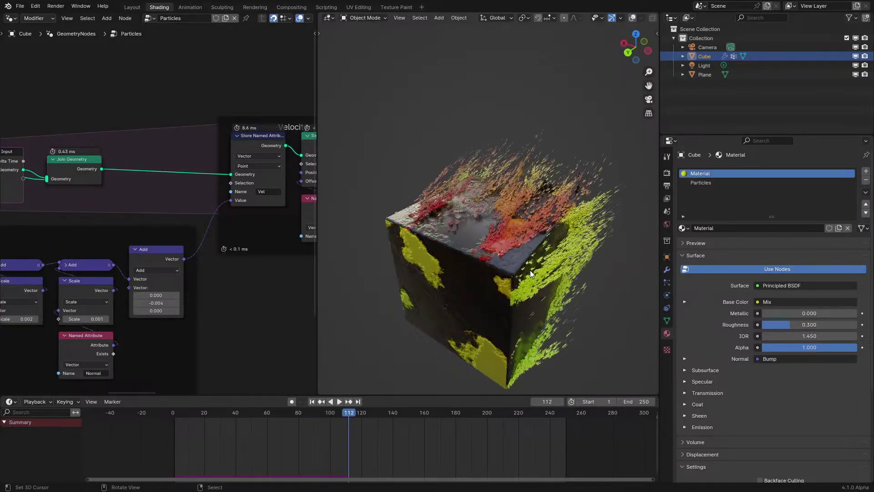
pyautogui.press('space')
pyautogui.hotkey('shift', 'Left')
pyautogui.press('space')
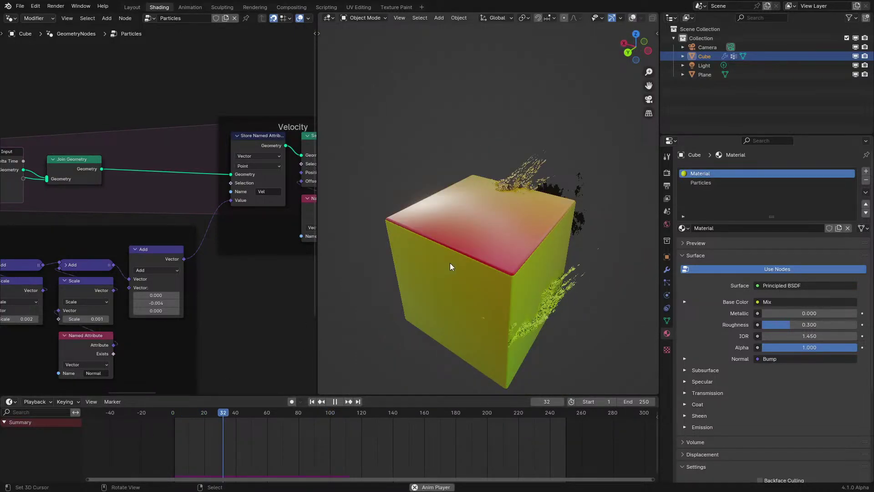
pyautogui.moveTo(449, 266); pyautogui.dragTo(382, 254, button='middle')
pyautogui.press('space')
pyautogui.press('space')
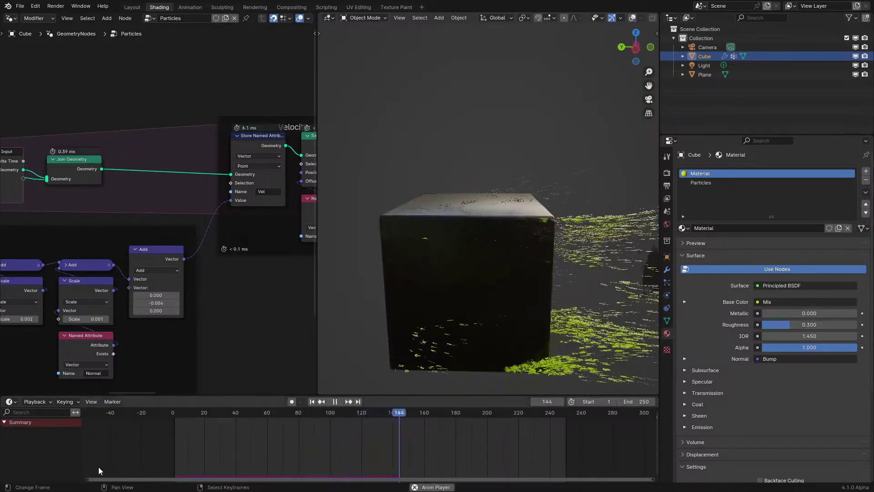
pyautogui.hotkey('shift', 'Left')
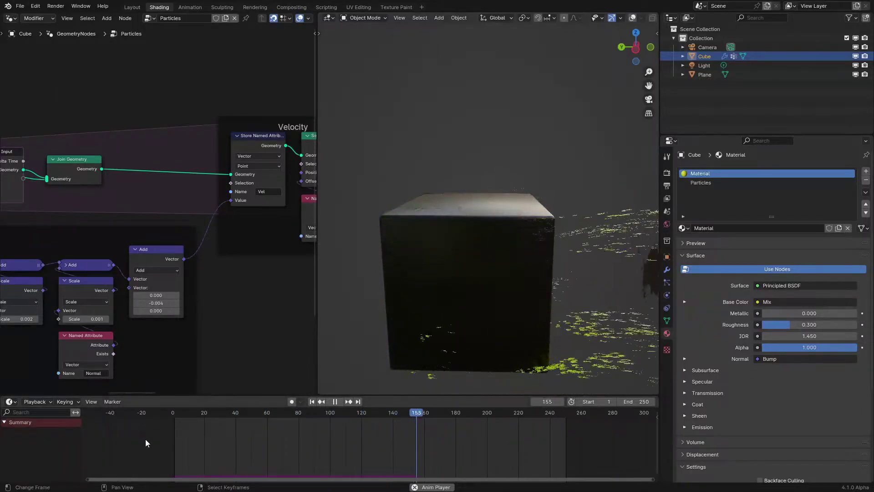
pyautogui.hotkey('shift', 'Left')
# Step: Replay the simulation and examine the drift side-on and face-on to the cube, pausing playback to inspect the particles
pyautogui.moveTo(534, 299); pyautogui.dragTo(512, 305, button='middle')
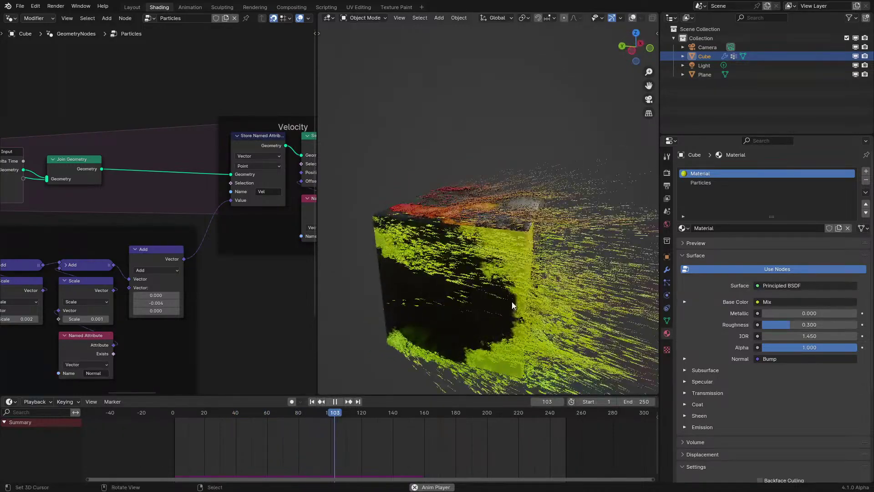
pyautogui.press('space')
pyautogui.click(125, 451)
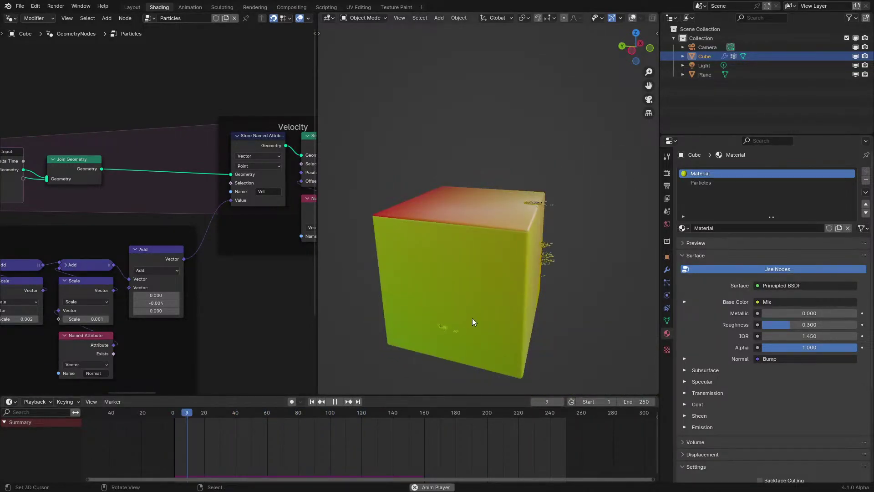
pyautogui.moveTo(471, 312); pyautogui.dragTo(500, 295, button='middle')
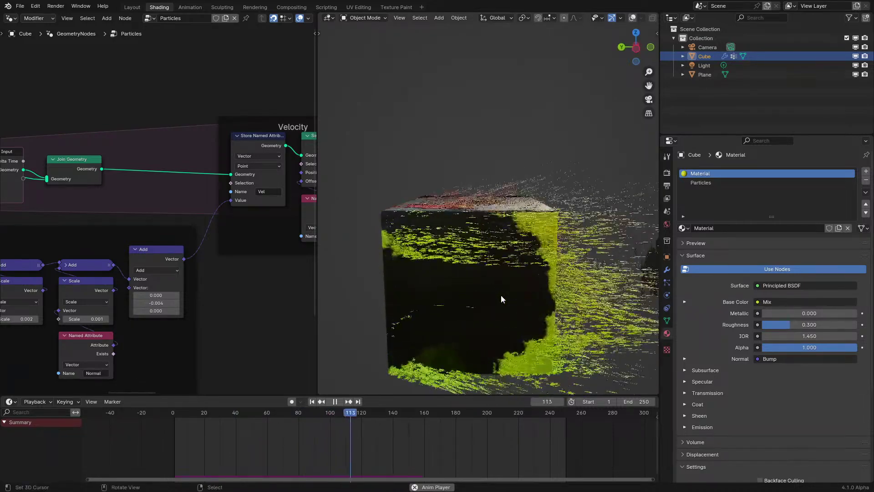
pyautogui.press('space')
pyautogui.hotkey('shift', 'Left')
pyautogui.press('space')
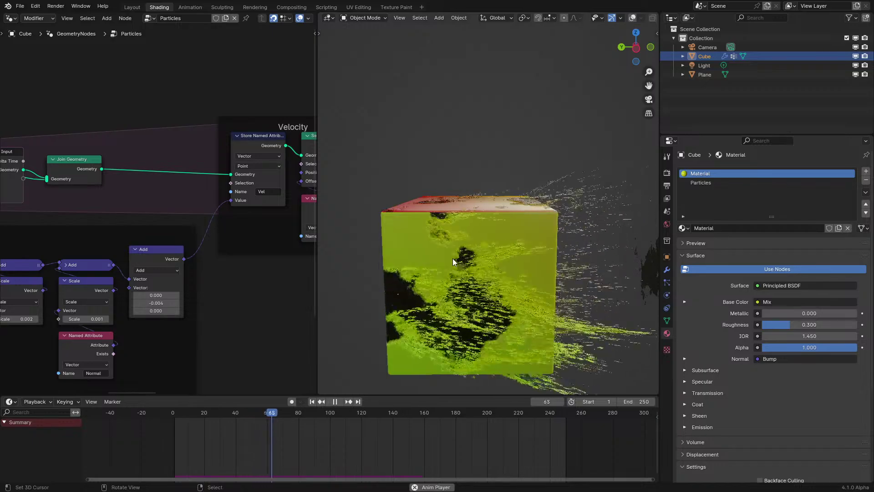
pyautogui.press('space')
pyautogui.moveTo(452, 259); pyautogui.dragTo(410, 211, button='middle')
pyautogui.press('space')
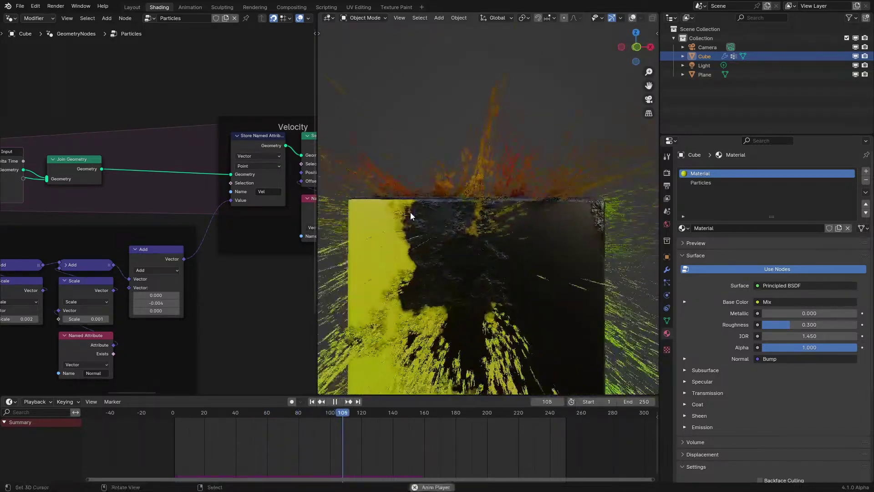
pyautogui.press('space')
pyautogui.click(191, 433)
pyautogui.press('space')
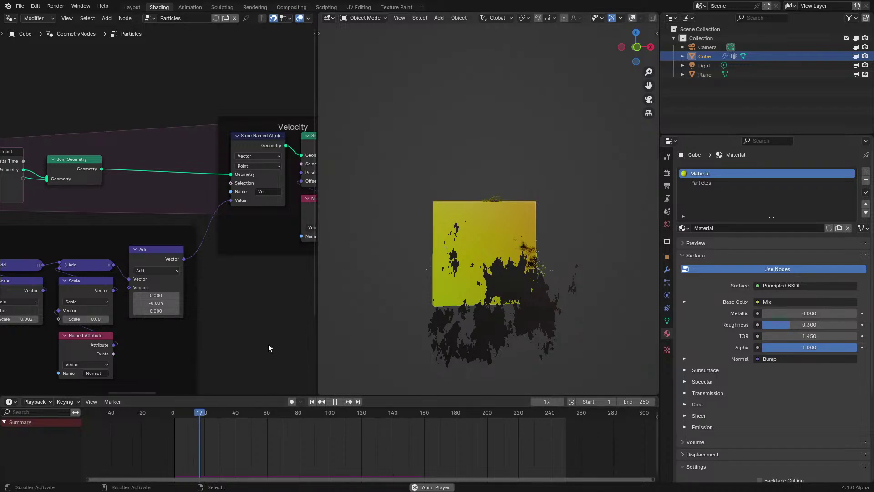
# Step: Inspect the drifting particles close up and from farther away, restarting and pausing playback at different frames
pyautogui.moveTo(410, 276); pyautogui.dragTo(417, 316, button='middle')
pyautogui.press('space')
pyautogui.scroll(3, 485, 264)
pyautogui.press('space')
pyautogui.press('space')
pyautogui.press('space')
pyautogui.click(168, 436)
pyautogui.scroll(-1, 428, 322)
pyautogui.scroll(1, 420, 329)
pyautogui.scroll(-1, 430, 329)
pyautogui.moveTo(429, 345)
pyautogui.mouseDown(button='middle')
pyautogui.moveTo(430, 336)
pyautogui.moveTo(443, 342)
pyautogui.mouseUp(button='middle')
pyautogui.press('space')
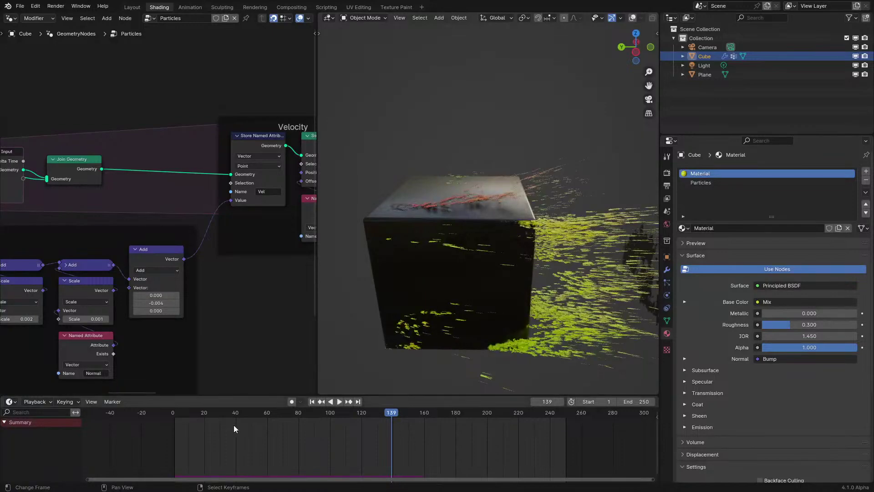
pyautogui.click(223, 422)
pyautogui.press('space')
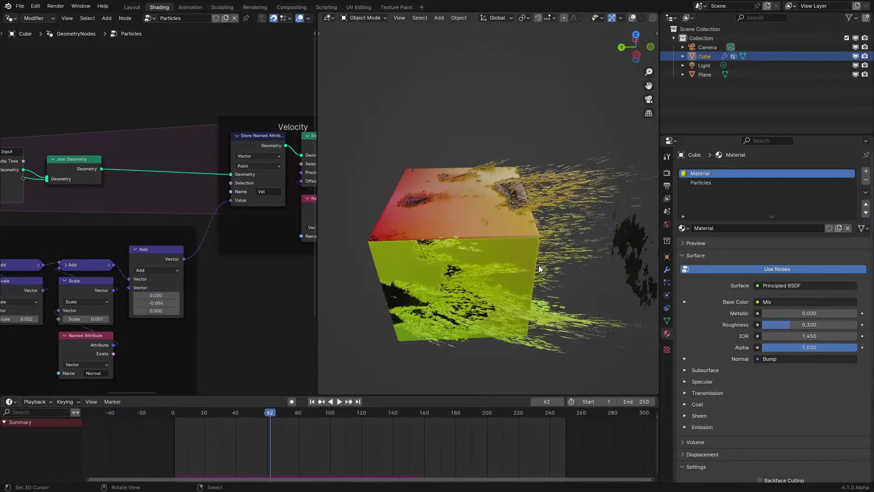
# Step: Look through the scene camera and set the render resolution to 1080 by 1080 px
pyautogui.press('KP_0')
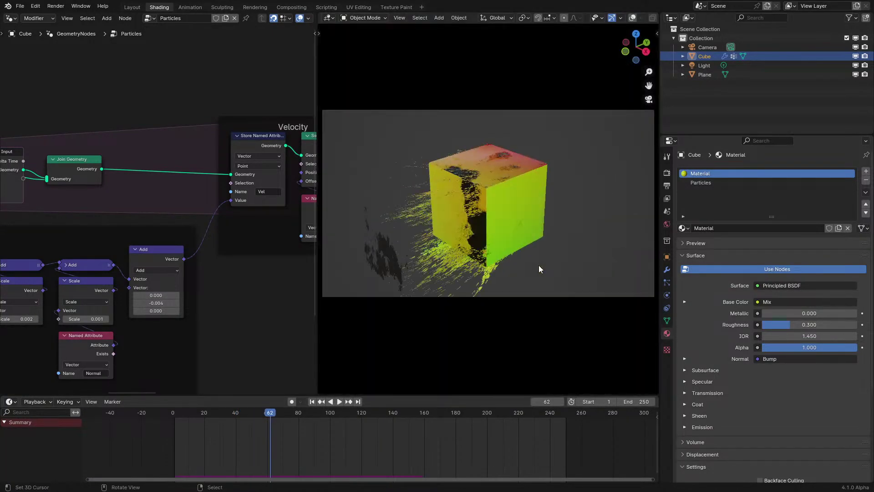
pyautogui.click(667, 187)
pyautogui.write('1080')
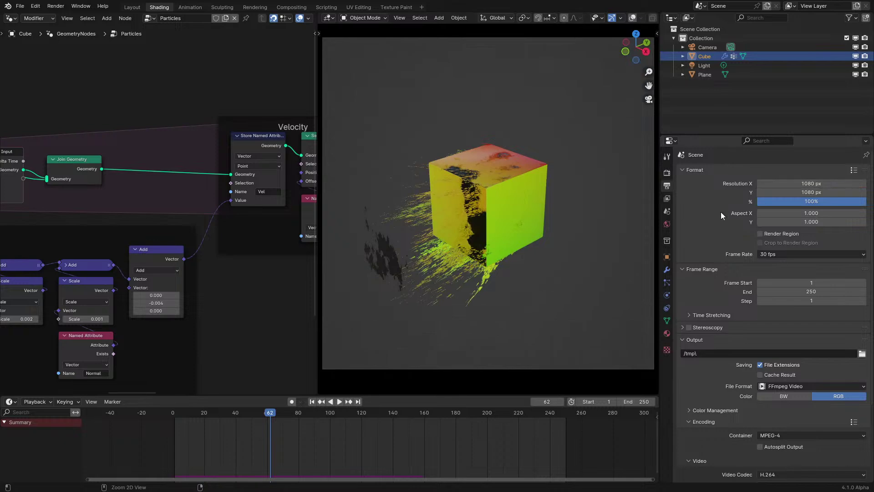
# Step: Lock the camera to the view, move it closer so the cube fills more of the frame, and release the lock
pyautogui.press('n')
pyautogui.click(654, 76)
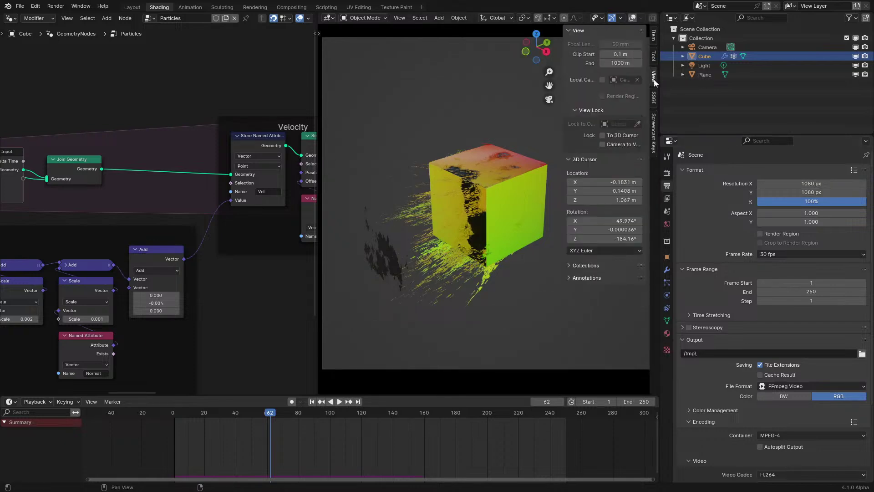
pyautogui.press('n')
pyautogui.scroll(4, 498, 230)
pyautogui.moveTo(497, 230); pyautogui.dragTo(490, 232, button='middle')
pyautogui.scroll(-1, 497, 231)
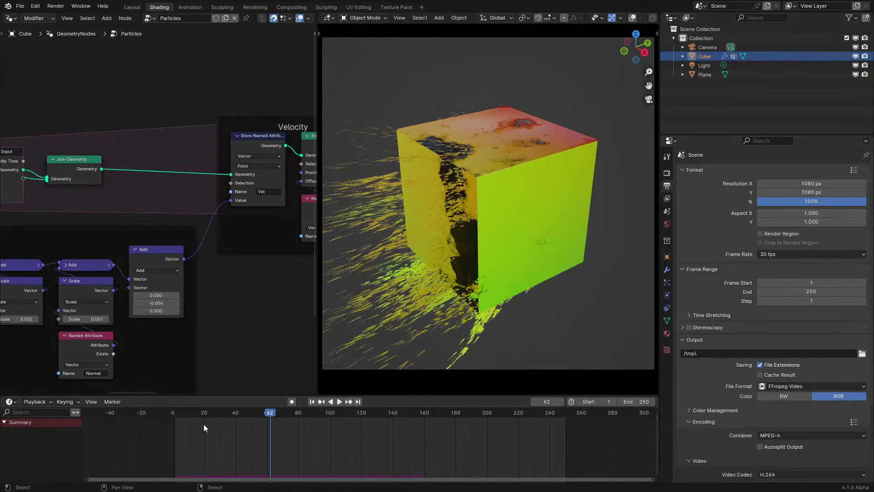
pyautogui.hotkey('shift', 'Left')
pyautogui.press('space')
pyautogui.press('n')
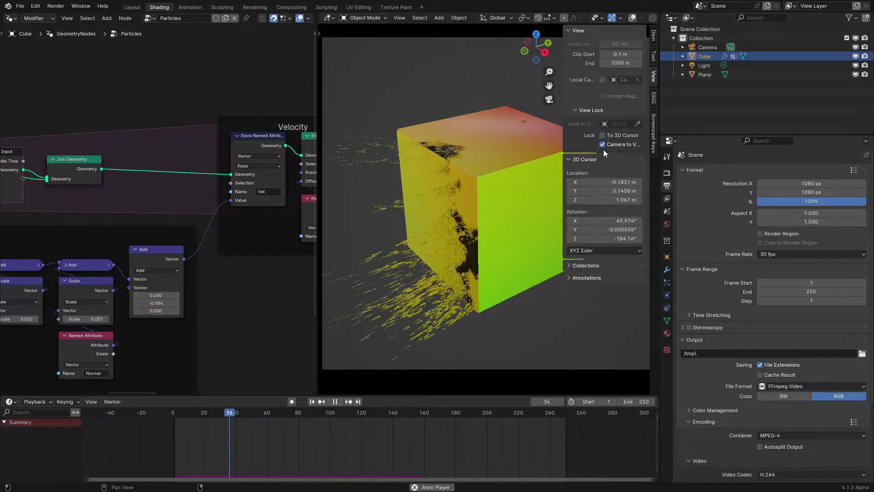
pyautogui.press('n')
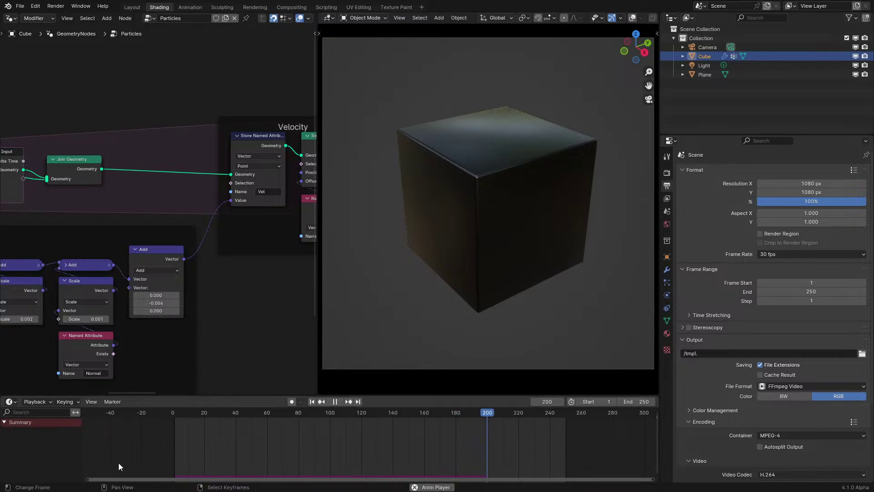
# Step: Replay the simulation from the start and examine the particles close up through the camera, pausing playback midway
pyautogui.hotkey('shift', 'Left')
pyautogui.moveTo(331, 313); pyautogui.dragTo(357, 303, button='middle')
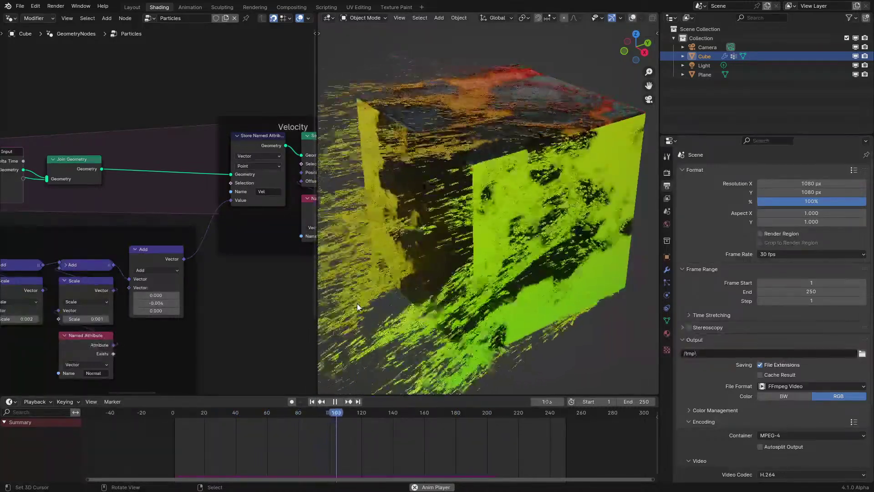
pyautogui.press('space')
pyautogui.press('space')
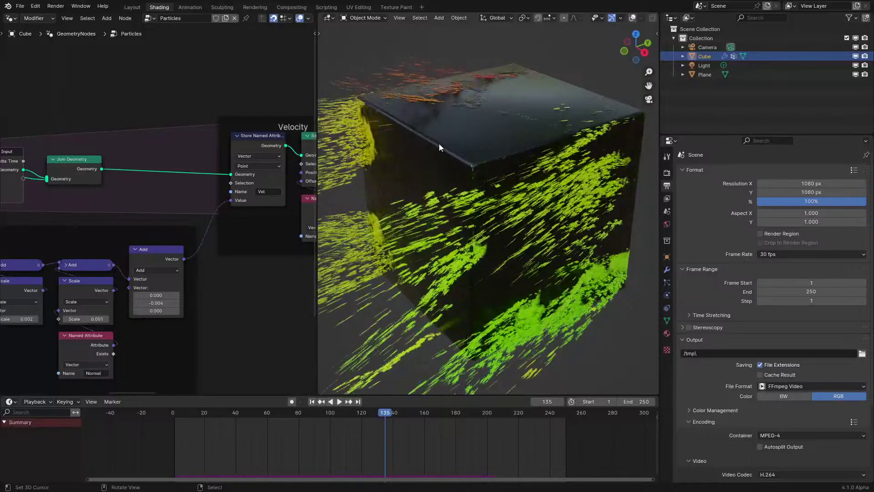
pyautogui.press('space')
# Step: Switch the node editor to the Shader Editor showing the cube's material
pyautogui.scroll(-2, 182, 200)
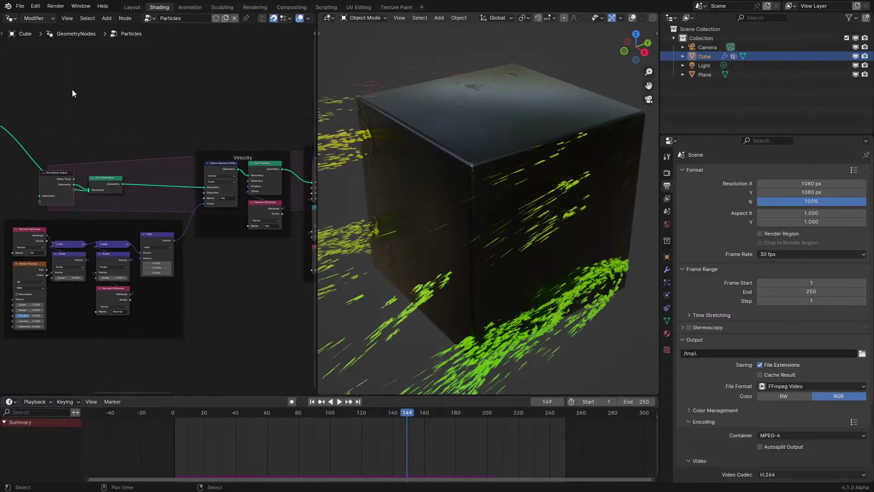
pyautogui.click(13, 19)
pyautogui.click(45, 104)
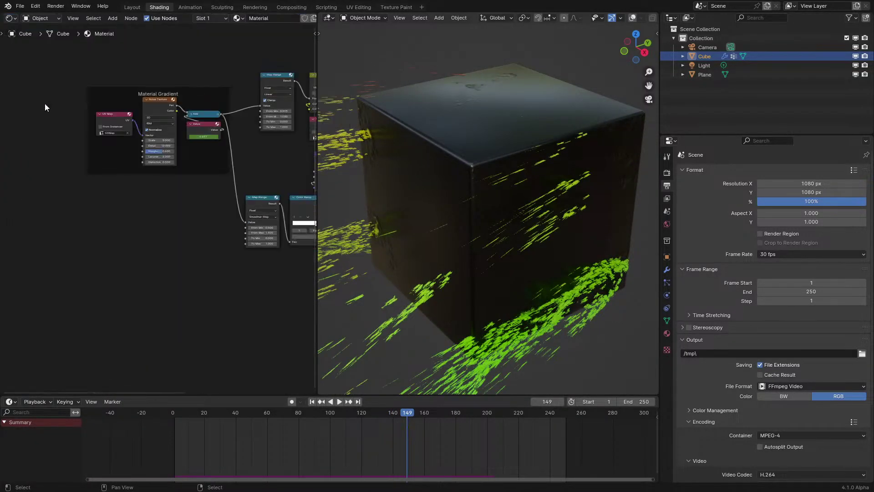
# Step: Move the Material Gradient frame and the lower Map Range and Color Ramp nodes left to make room in the material tree
pyautogui.scroll(-6, 118, 230)
pyautogui.moveTo(140, 244); pyautogui.dragTo(31, 278, button='middle')
pyautogui.scroll(6, 81, 244)
pyautogui.moveTo(87, 228); pyautogui.dragTo(215, 281, button='middle')
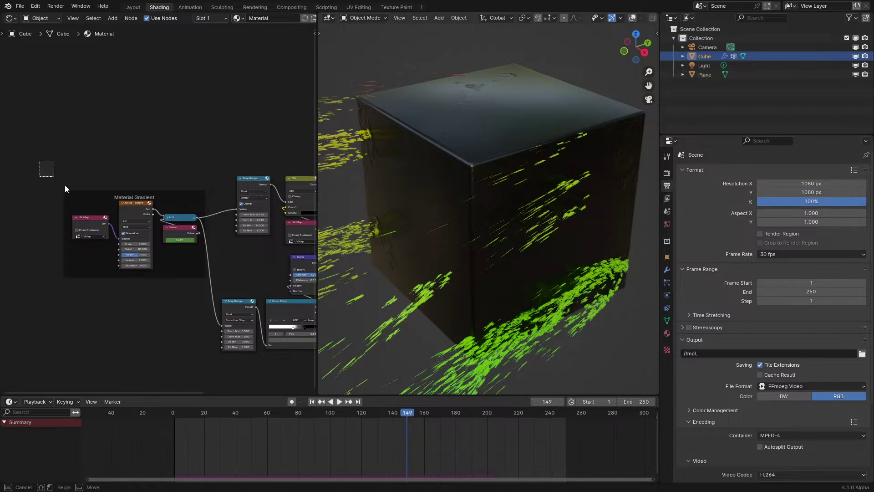
pyautogui.moveTo(64, 185); pyautogui.dragTo(200, 286)
pyautogui.press('g')
pyautogui.click(132, 275)
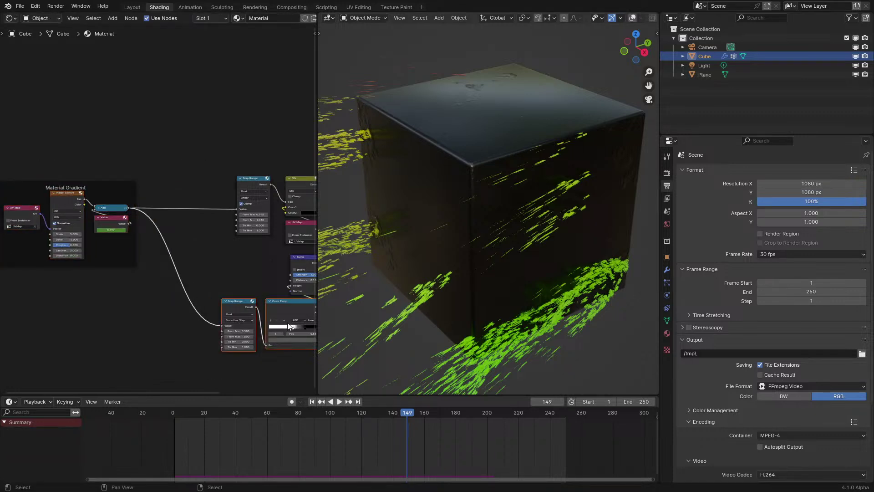
pyautogui.press('g')
pyautogui.click(233, 283)
pyautogui.moveTo(260, 314); pyautogui.dragTo(226, 293, button='middle')
# Step: Add a Magic Texture node below the Color Ramp in the material tree
pyautogui.scroll(4, 225, 291)
pyautogui.moveTo(260, 259); pyautogui.dragTo(188, 262, button='middle')
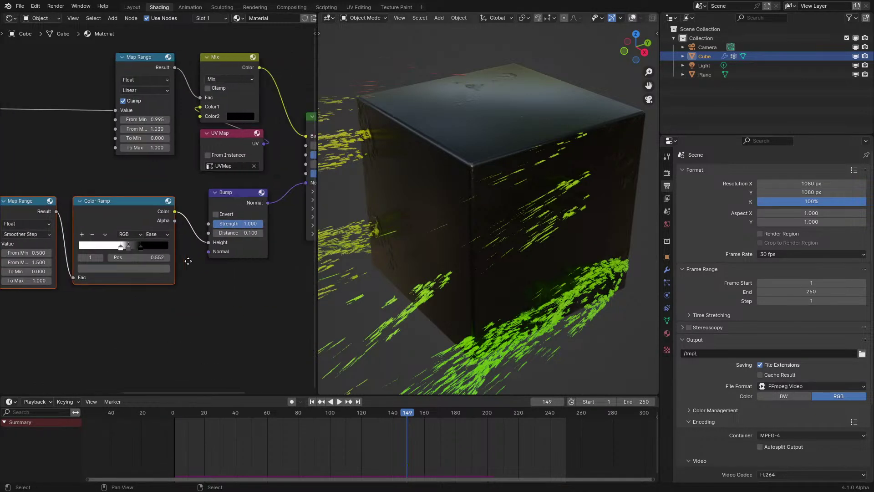
pyautogui.hotkey('shift', 'a')
pyautogui.click(215, 245)
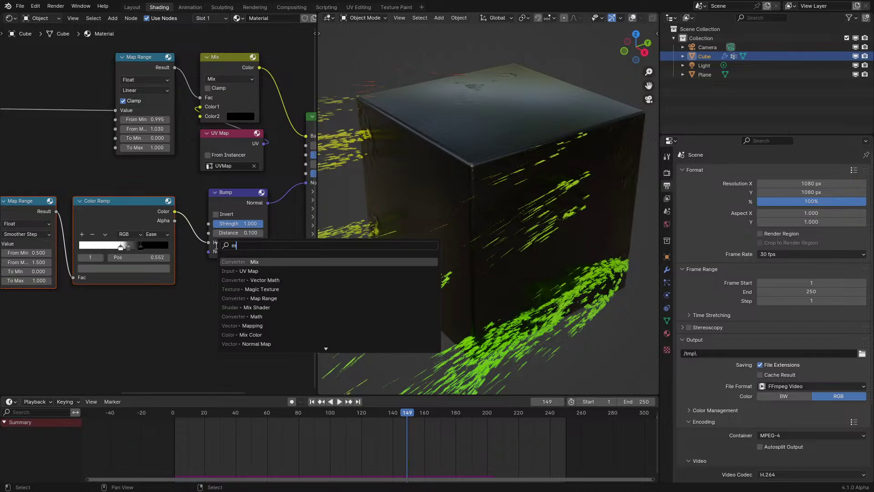
pyautogui.write('magic')
pyautogui.press('Return')
pyautogui.click(96, 321)
# Step: Duplicate the UV Map node together with its Material Gradient frame and place the copy below the original frame
pyautogui.scroll(-5, 84, 304)
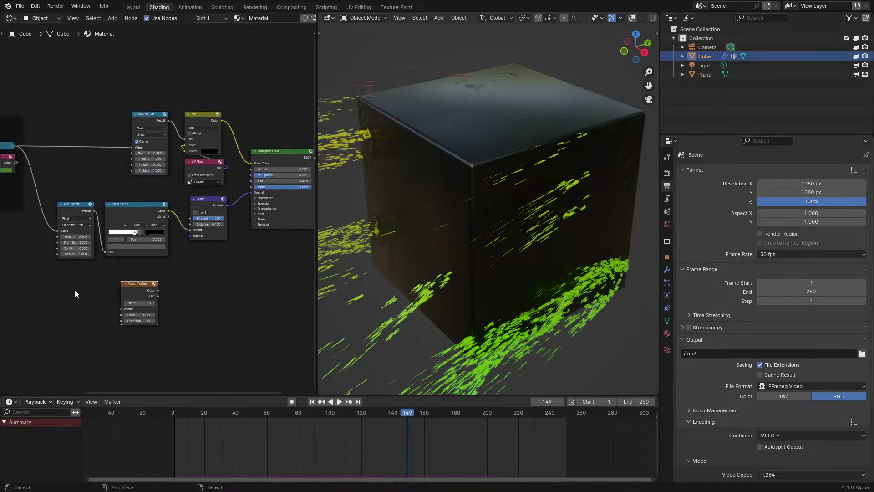
pyautogui.moveTo(47, 234); pyautogui.dragTo(173, 228, button='middle')
pyautogui.moveTo(109, 146); pyautogui.dragTo(111, 150)
pyautogui.hotkey('shift', 'd')
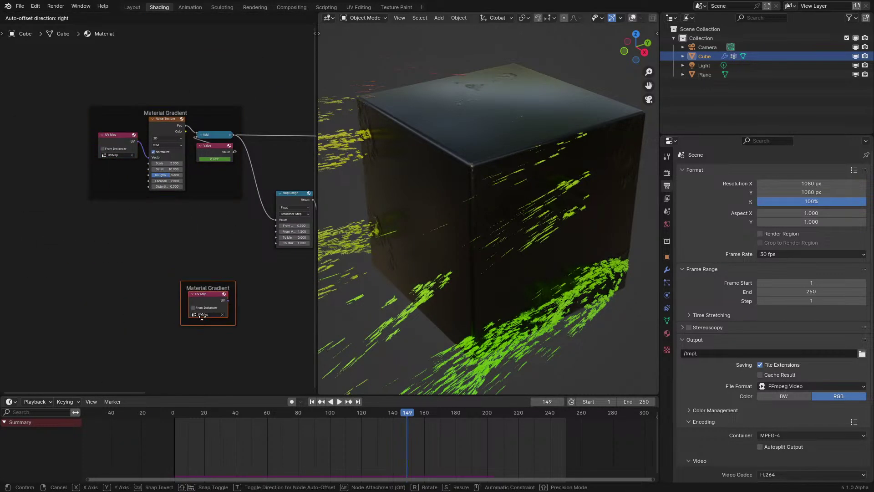
pyautogui.click(240, 334)
pyautogui.moveTo(274, 313); pyautogui.dragTo(121, 293, button='middle')
# Step: Position the duplicated UV Map and its frame around the Magic Texture, and clear the frame's label
pyautogui.press('g')
pyautogui.click(150, 292)
pyautogui.scroll(5, 182, 282)
pyautogui.scroll(1, 223, 271)
pyautogui.moveTo(223, 272); pyautogui.dragTo(151, 318)
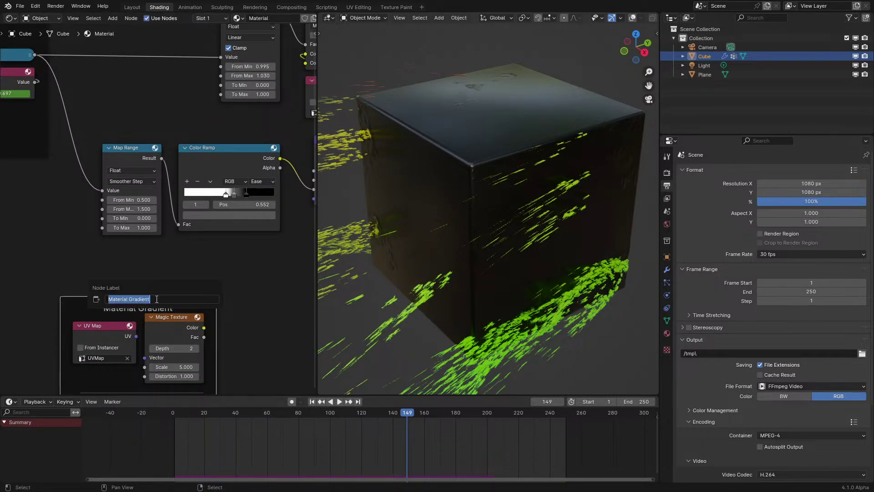
pyautogui.press('Return')
pyautogui.scroll(-1, 211, 243)
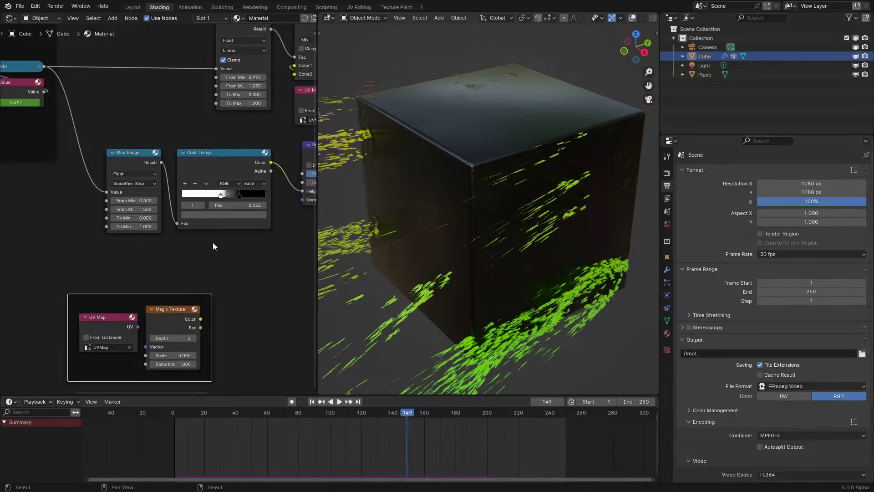
# Step: Add a MixRGB node below the Bump node and connect the Color Ramp's Color to its Fac
pyautogui.moveTo(261, 237); pyautogui.dragTo(142, 273, button='middle')
pyautogui.scroll(4, 157, 272)
pyautogui.press('q')
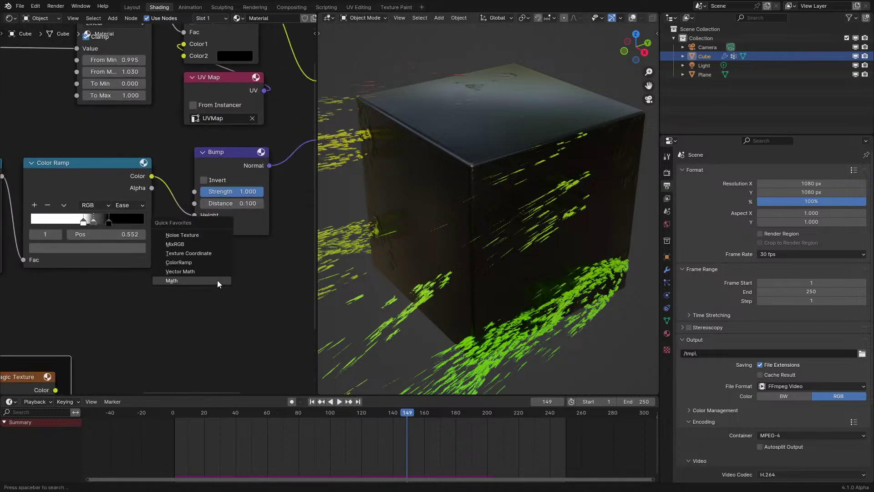
pyautogui.click(195, 244)
pyautogui.click(195, 245)
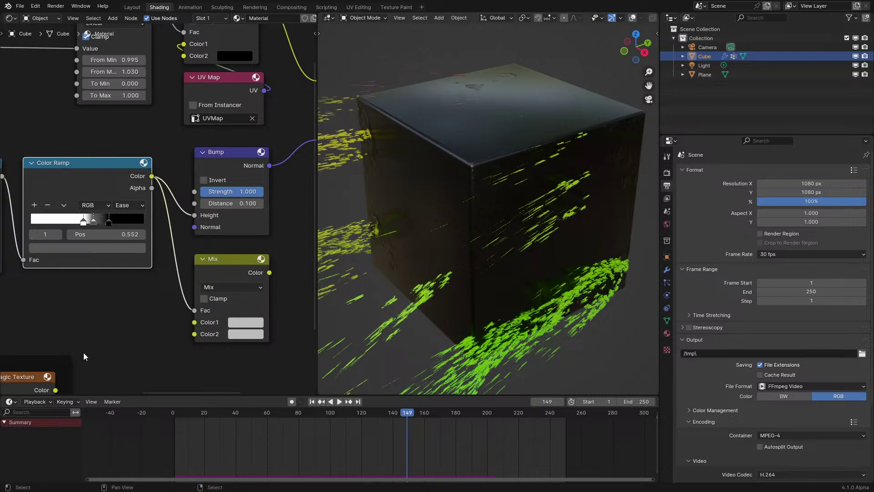
# Step: Connect the Magic Texture's Color to the new Mix node's Color1 and the Mix Color output to the Bump Height
pyautogui.moveTo(84, 352); pyautogui.dragTo(96, 302, button='middle')
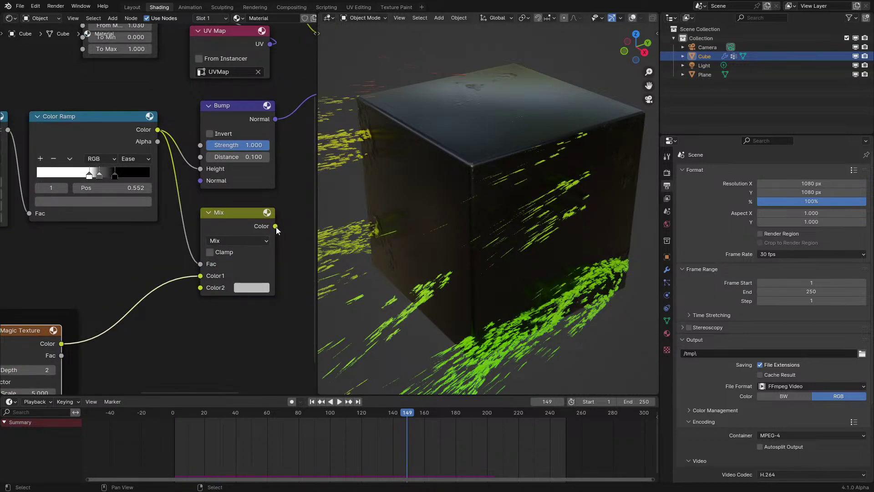
pyautogui.moveTo(213, 164); pyautogui.dragTo(209, 170)
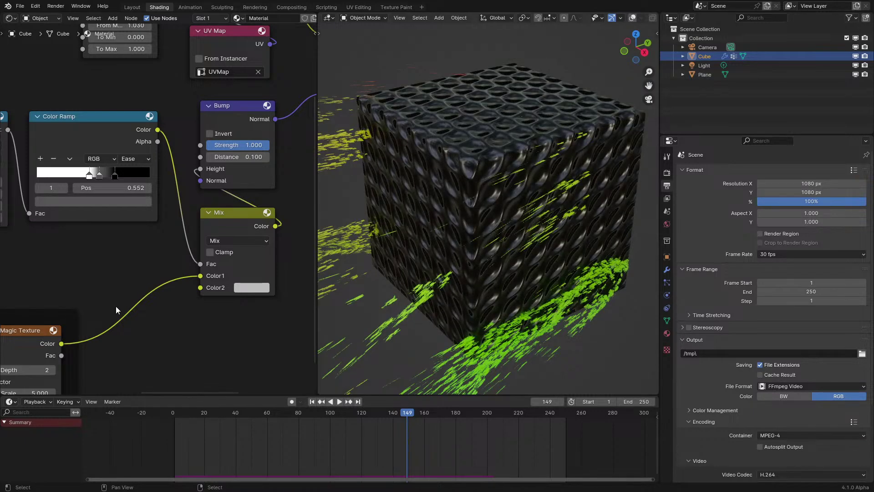
pyautogui.click(157, 437)
pyautogui.press('space')
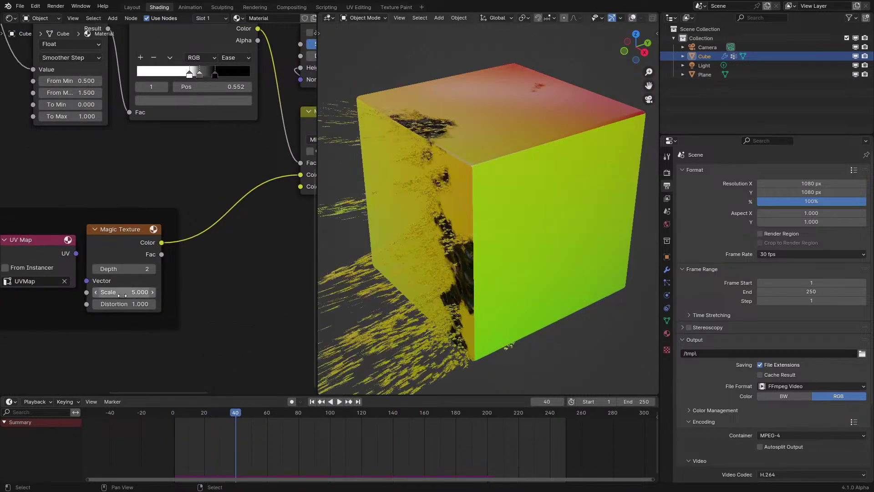
# Step: Connect the UV Map to the Magic Texture's Vector, set its Scale to 164, and play the animation to preview the pattern
pyautogui.moveTo(87, 276); pyautogui.dragTo(88, 279)
pyautogui.moveTo(139, 292); pyautogui.dragTo(180, 291)
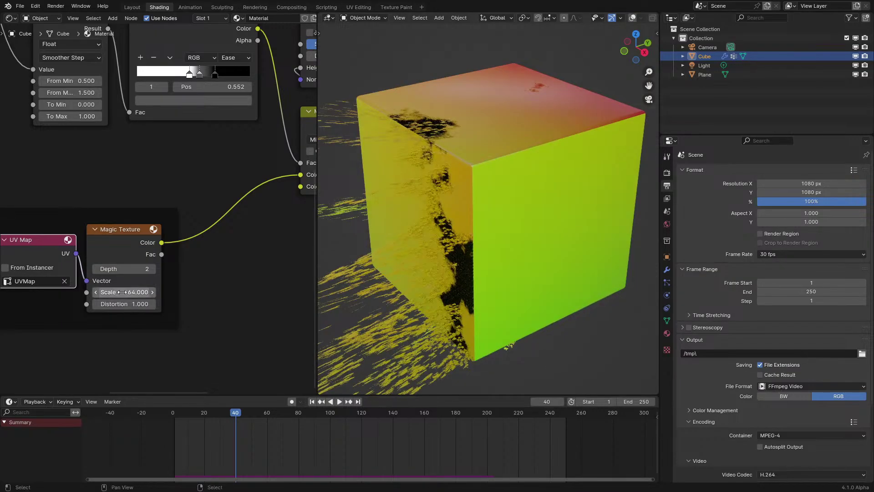
pyautogui.press('space')
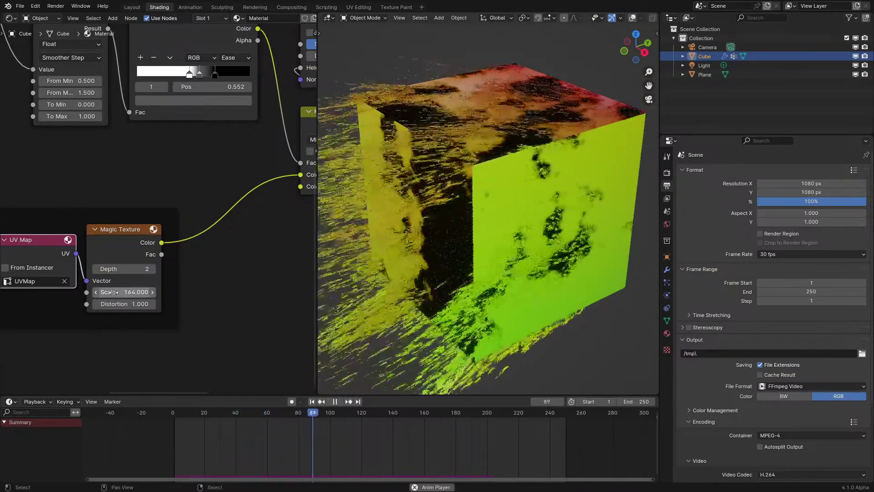
pyautogui.press('space')
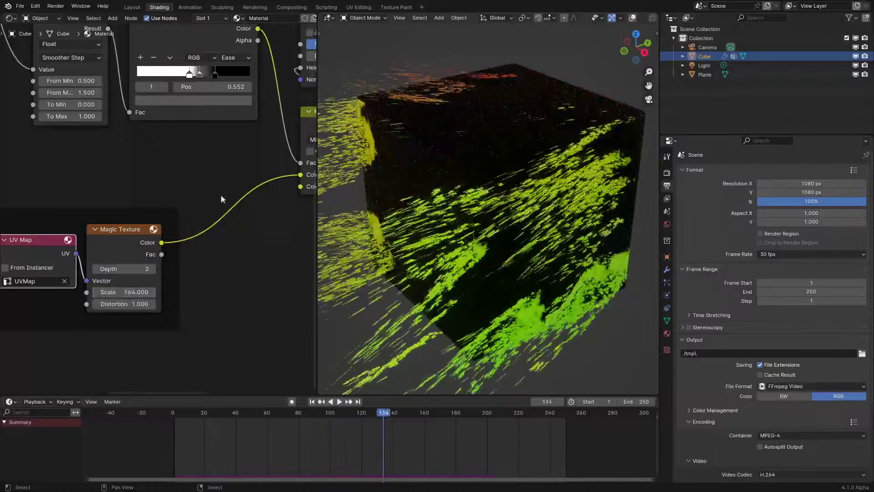
# Step: Set Color2 of the Mix node below the Bump node to white
pyautogui.moveTo(221, 199); pyautogui.dragTo(131, 256, button='middle')
pyautogui.click(250, 250)
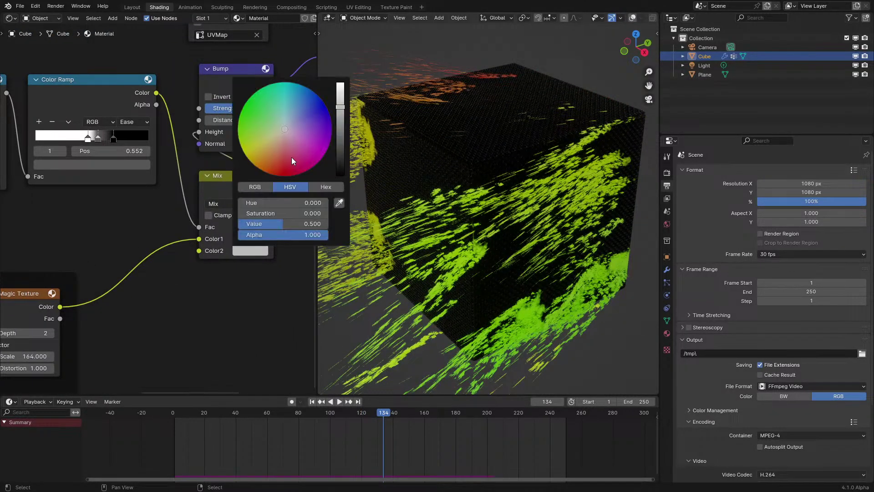
pyautogui.moveTo(291, 157); pyautogui.dragTo(294, 134)
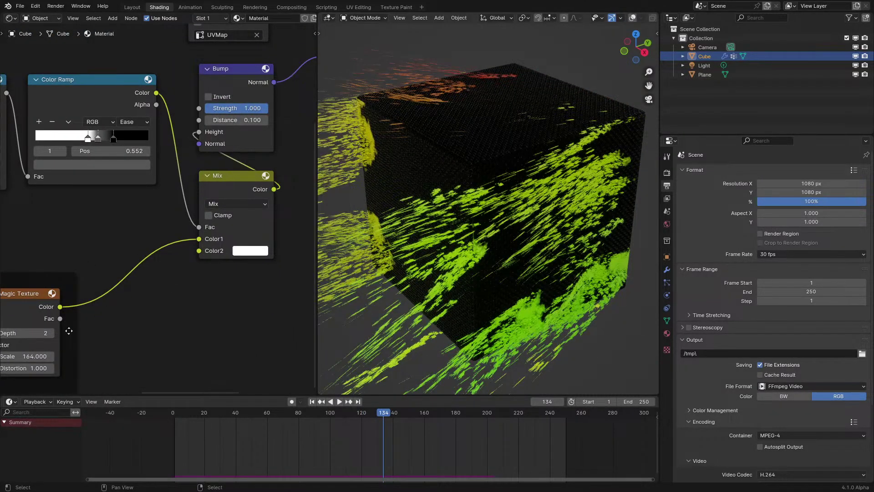
# Step: Add a Math Multiply node fed by the Magic Texture's Fac and connect its Value output to the lower Mix node's Color1
pyautogui.moveTo(69, 331); pyautogui.dragTo(132, 299, button='middle')
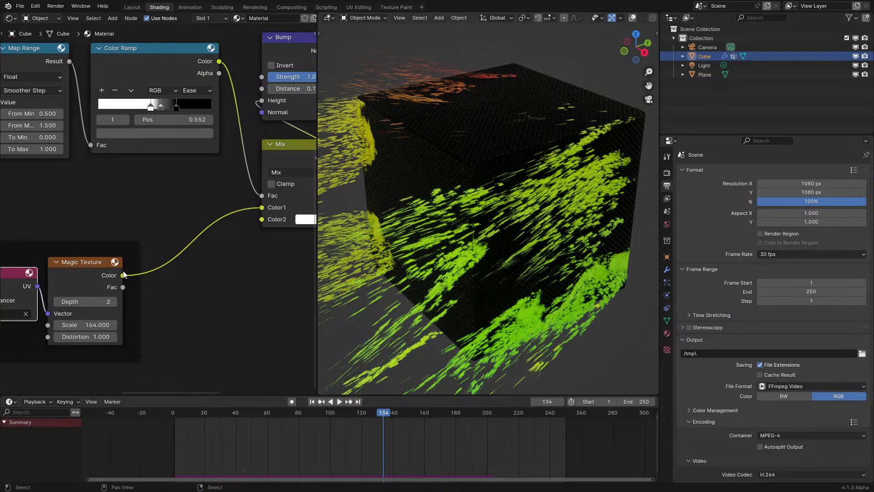
pyautogui.moveTo(120, 287); pyautogui.dragTo(158, 289)
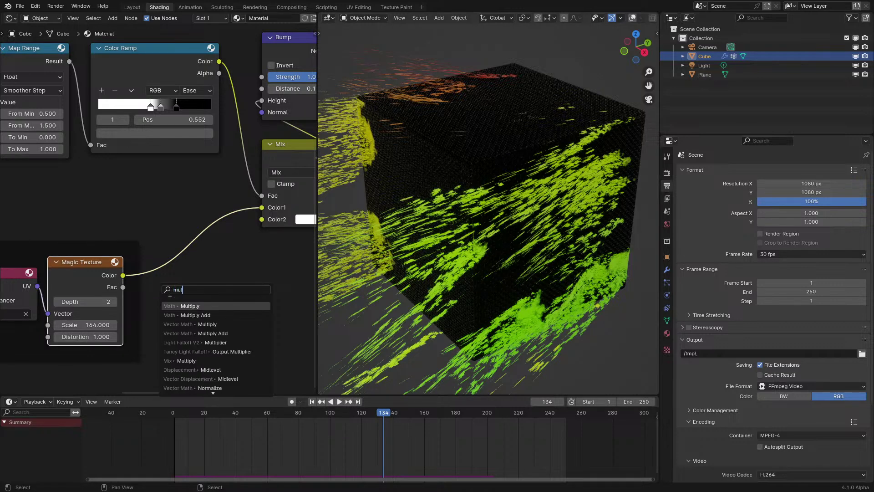
pyautogui.press('Return')
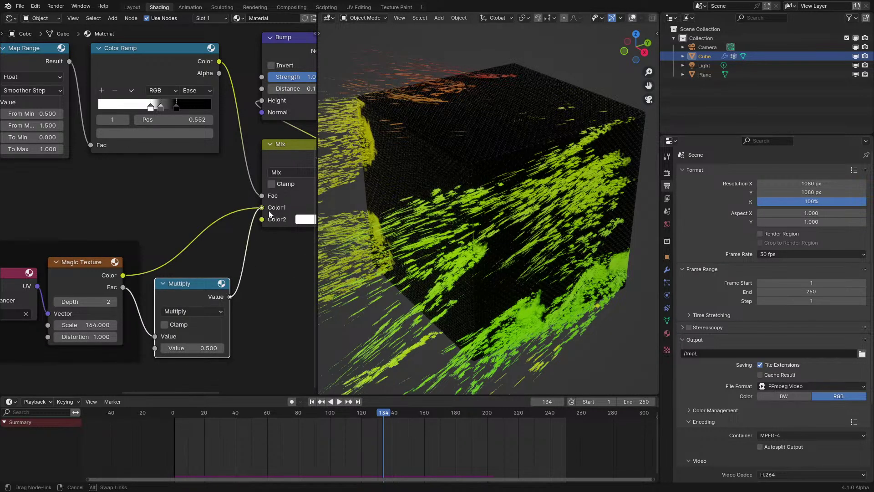
pyautogui.moveTo(269, 211); pyautogui.dragTo(267, 209)
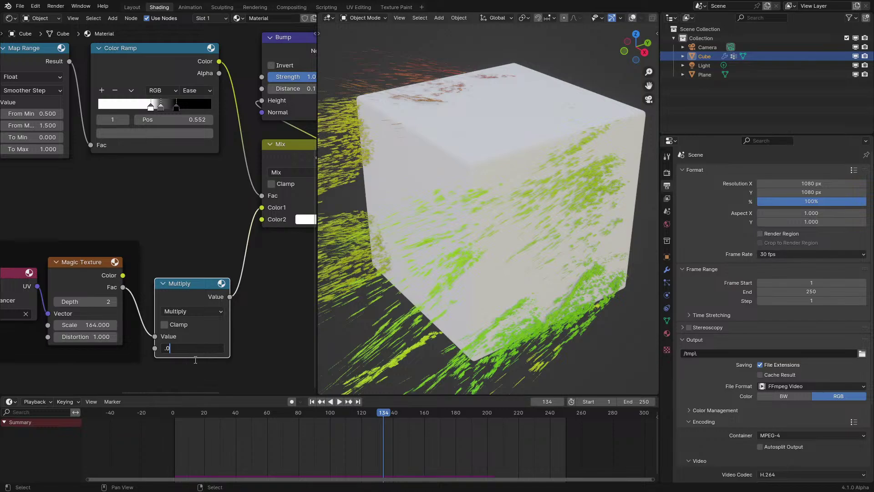
# Step: Reduce the Multiply node's value to 0.060 to soften the Magic Texture bump
pyautogui.write('1')
pyautogui.press('Return')
pyautogui.click(151, 462)
pyautogui.keyDown('shift'); pyautogui.moveTo(190, 348); pyautogui.dragTo(192, 349); pyautogui.keyUp('shift')
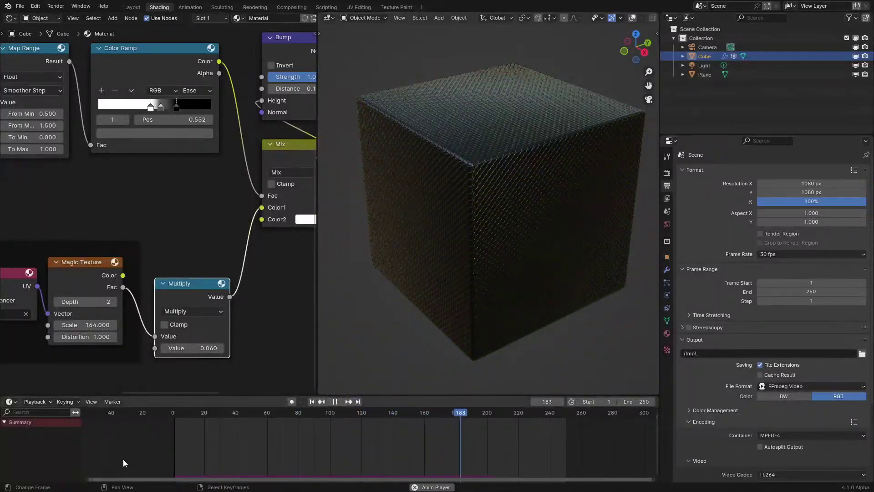
# Step: Play the disintegration animation from an early frame to examine the Magic Texture bump on the exposed cube surface
pyautogui.hotkey('shift', 'Left')
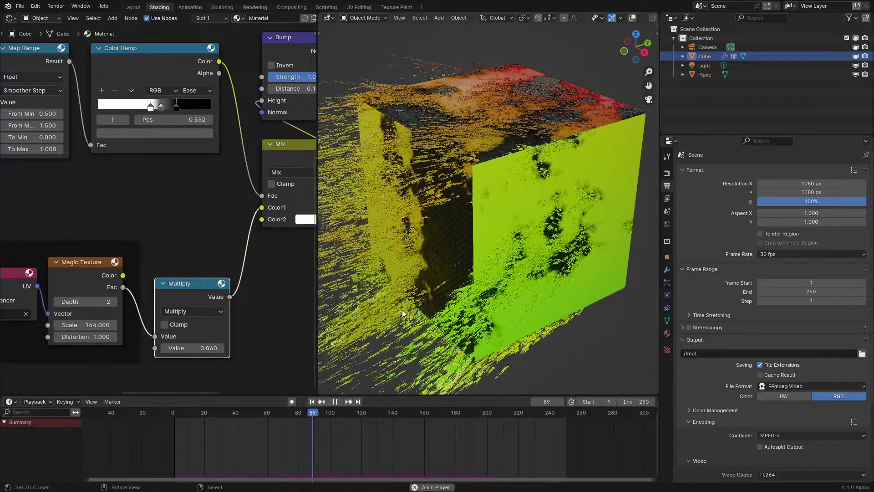
pyautogui.press('space')
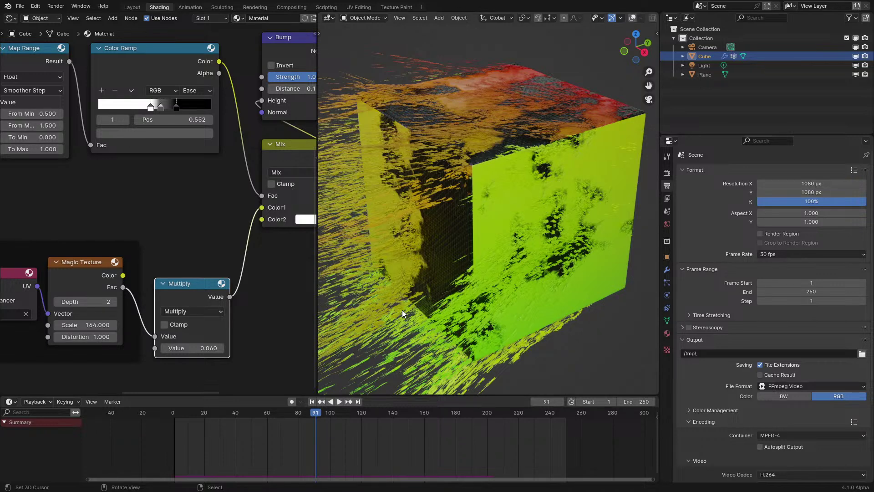
pyautogui.click(188, 459)
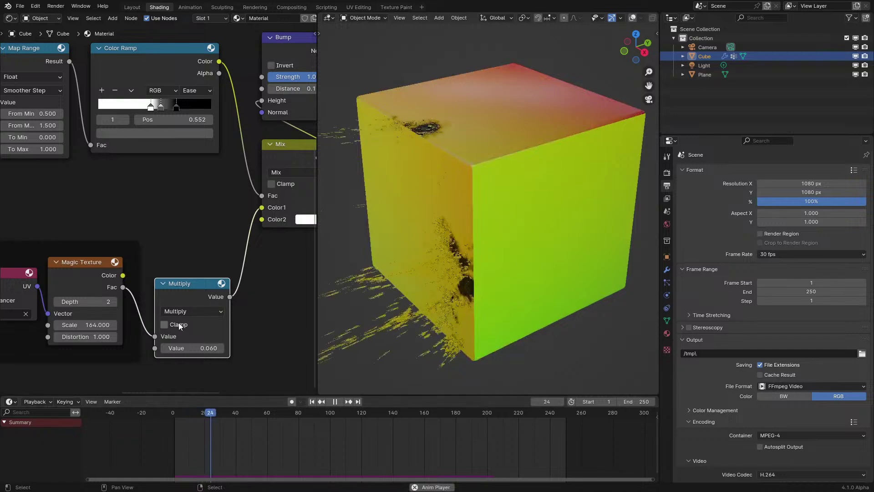
pyautogui.scroll(-2, 175, 219)
pyautogui.scroll(4, 169, 227)
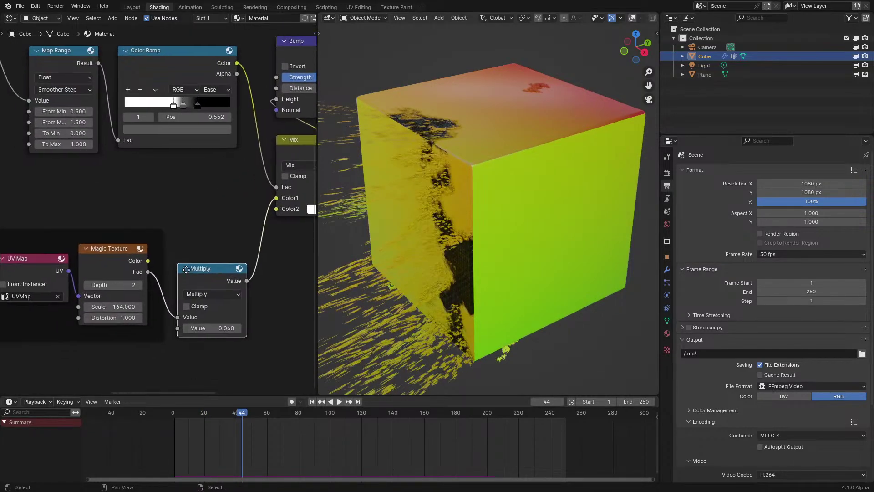
pyautogui.scroll(-5, 213, 208)
pyautogui.press('space')
pyautogui.moveTo(197, 159); pyautogui.dragTo(207, 287, button='middle')
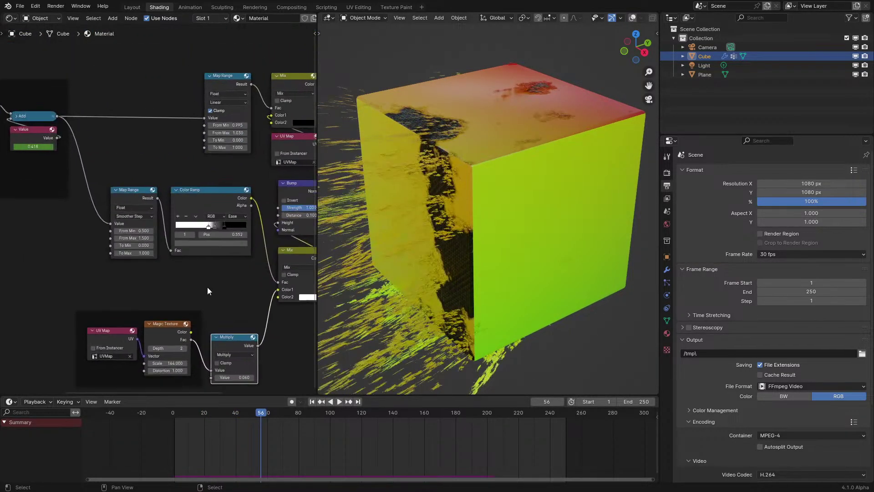
pyautogui.moveTo(114, 142); pyautogui.dragTo(138, 257, button='middle')
pyautogui.hotkey('shift', 'a')
pyautogui.click(169, 76)
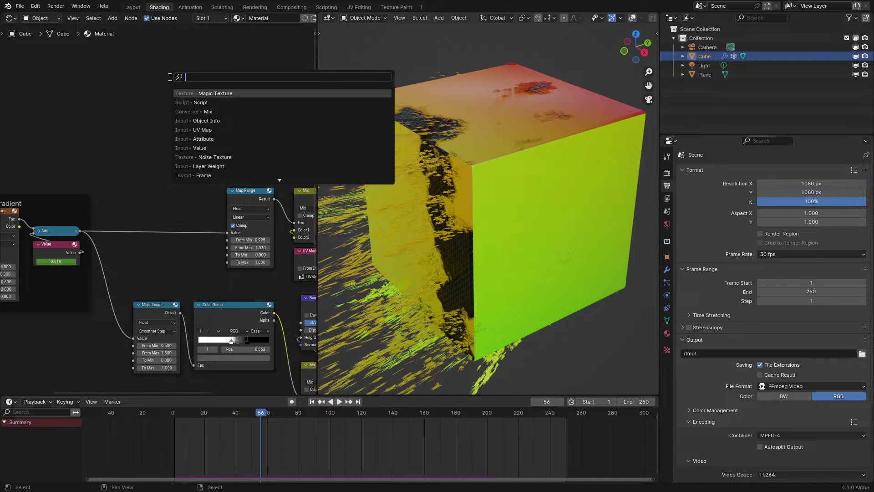
pyautogui.press('Escape')
# Step: Duplicate the upper Map Range node with its input link, place the copy above it, and connect its Result to the Principled BSDF's Alpha
pyautogui.moveTo(232, 121); pyautogui.dragTo(201, 117)
pyautogui.click(142, 193)
pyautogui.scroll(-4, 139, 180)
pyautogui.moveTo(137, 177); pyautogui.dragTo(160, 187, button='middle')
pyautogui.hotkey('ctrl', 'shift', 'd')
pyautogui.click(136, 145)
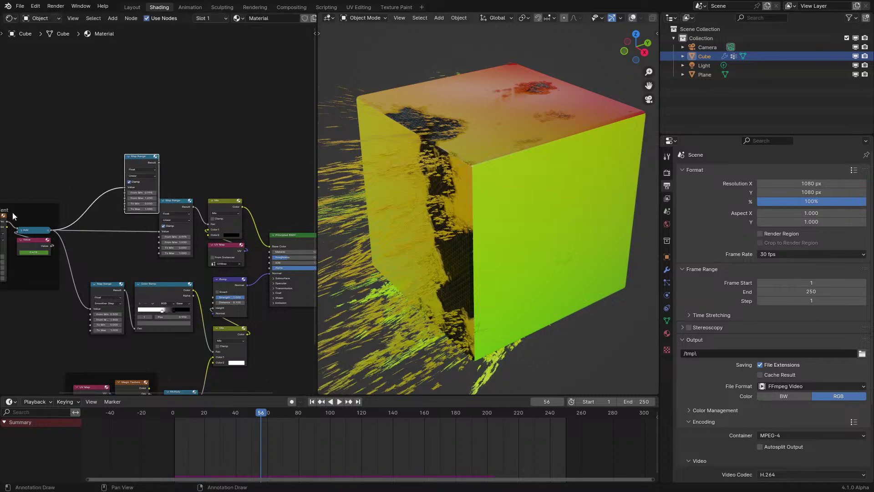
pyautogui.moveTo(159, 163); pyautogui.dragTo(275, 268)
# Step: Move the duplicated Map Range node to a clear spot above and left of the original
pyautogui.scroll(6, 161, 206)
pyautogui.moveTo(133, 152); pyautogui.dragTo(159, 184, button='middle')
pyautogui.press('g')
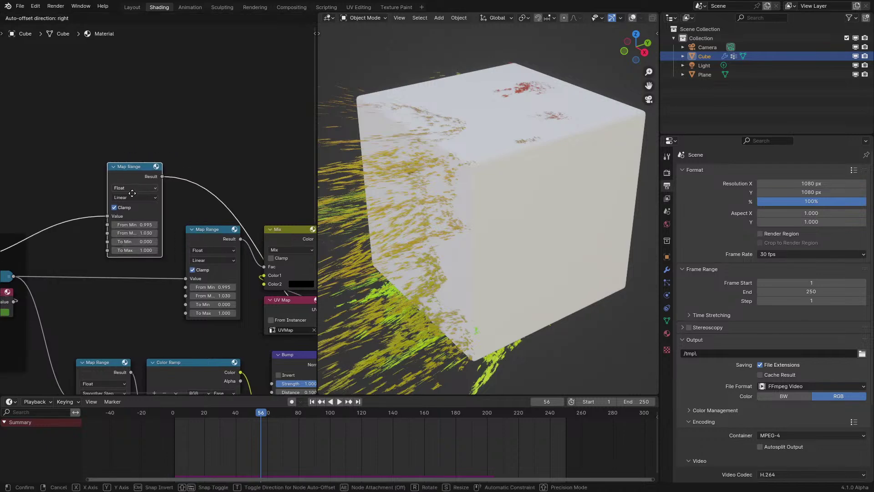
pyautogui.click(132, 193)
pyautogui.scroll(3, 124, 200)
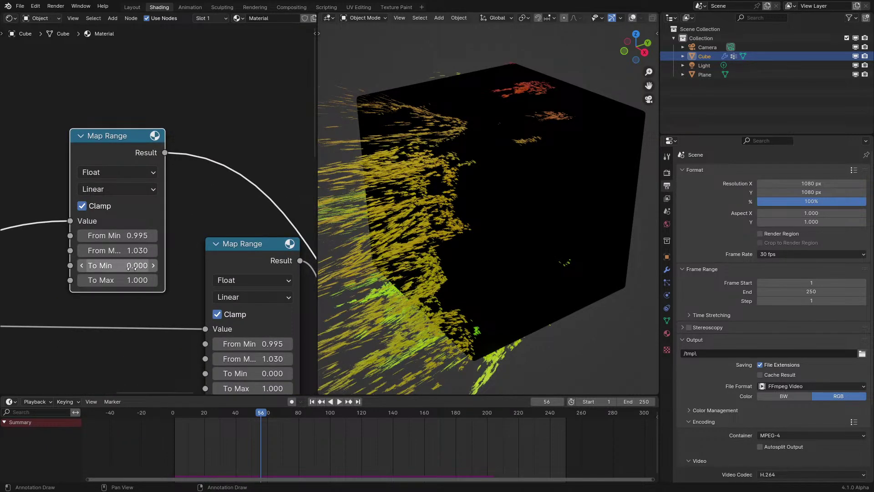
# Step: Return the animation to frame 0 and reroute the duplicated Map Range's link from Alpha to the Principled BSDF's Roughness
pyautogui.click(173, 443)
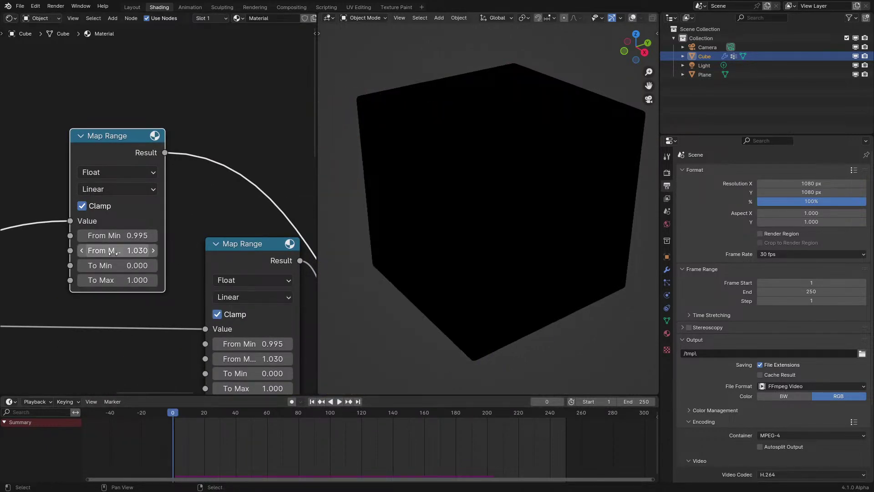
pyautogui.scroll(-5, 137, 305)
pyautogui.moveTo(136, 305); pyautogui.dragTo(184, 218, button='middle')
pyautogui.scroll(4, 157, 216)
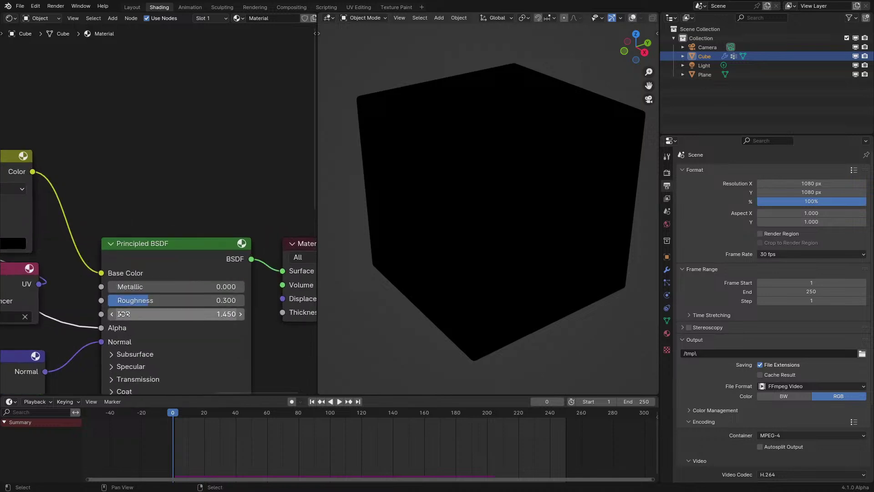
pyautogui.moveTo(104, 328); pyautogui.dragTo(106, 301)
# Step: Set the duplicated Map Range's From Min to 0 and From Max to 1
pyautogui.scroll(1, 107, 301)
pyautogui.moveTo(107, 301); pyautogui.dragTo(175, 212, button='middle')
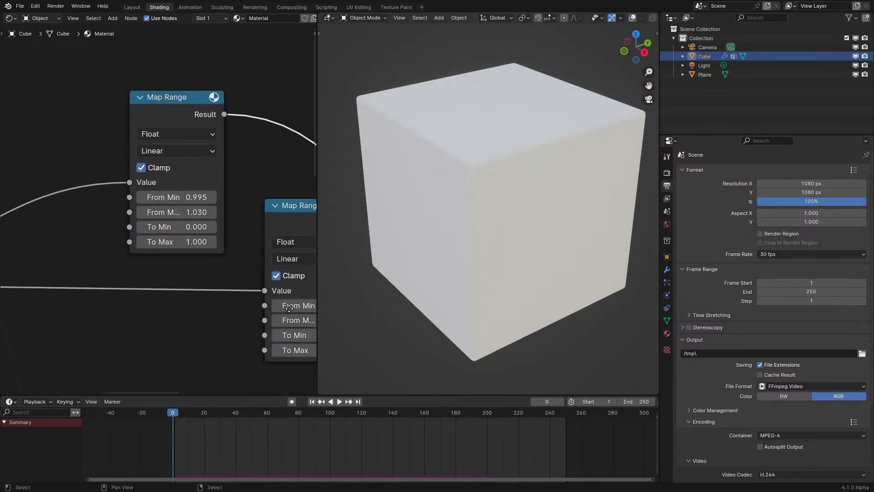
pyautogui.scroll(3, 175, 212)
pyautogui.doubleClick(178, 191)
pyautogui.write('0')
pyautogui.press('Return')
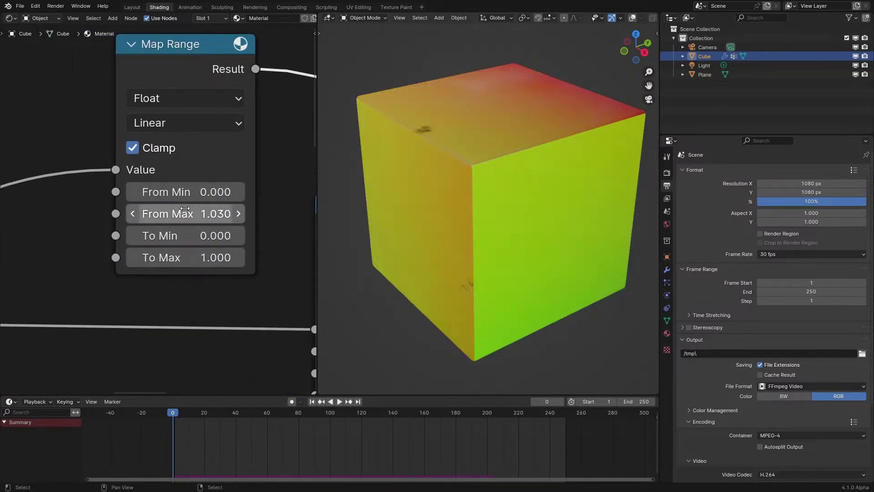
pyautogui.doubleClick(216, 214)
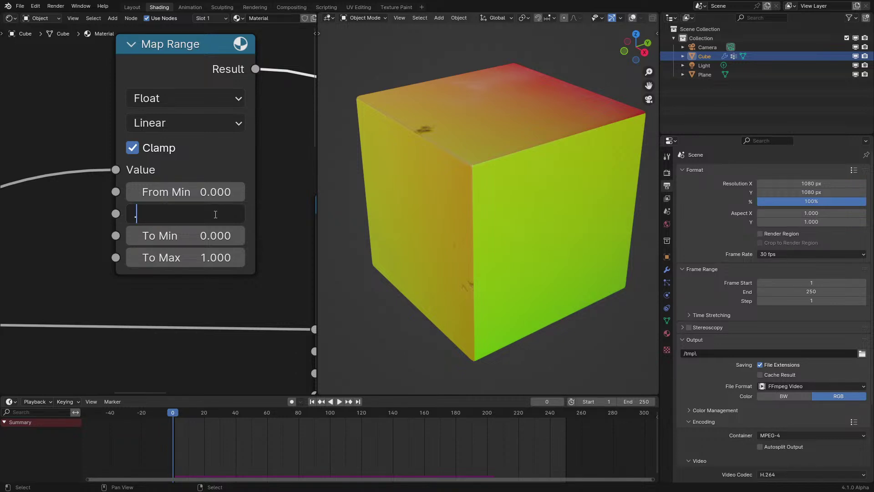
pyautogui.press('Return')
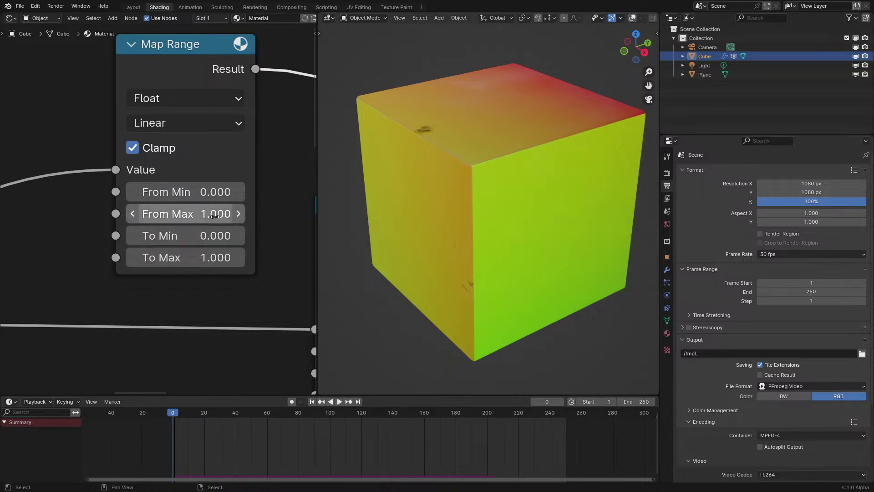
# Step: Adjust the duplicated Map Range to From Min 0.400 and From Max 0.680, and play the animation to preview the roughness
pyautogui.keyDown('shift'); pyautogui.moveTo(217, 213); pyautogui.dragTo(219, 191); pyautogui.keyUp('shift')
pyautogui.press('space')
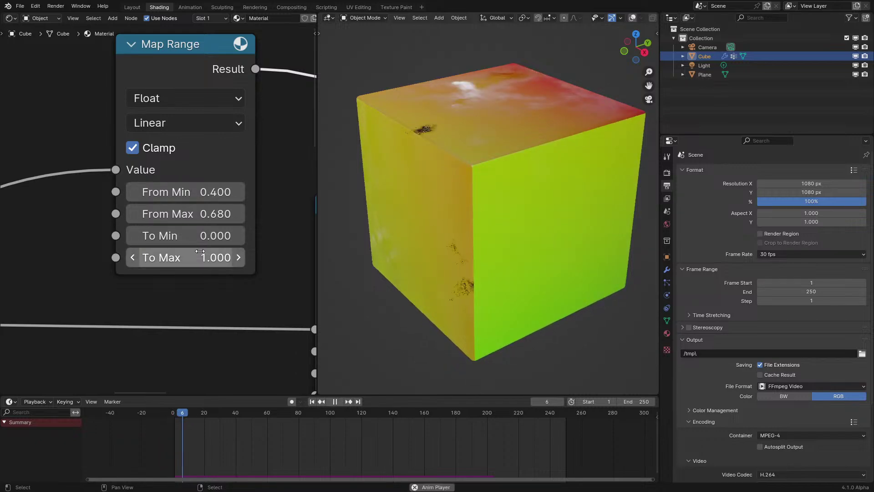
pyautogui.press('space')
# Step: Set the roughness Map Range's To Min to 0.150 and To Max to 0.480
pyautogui.scroll(-2, 464, 285)
pyautogui.scroll(-6, 164, 228)
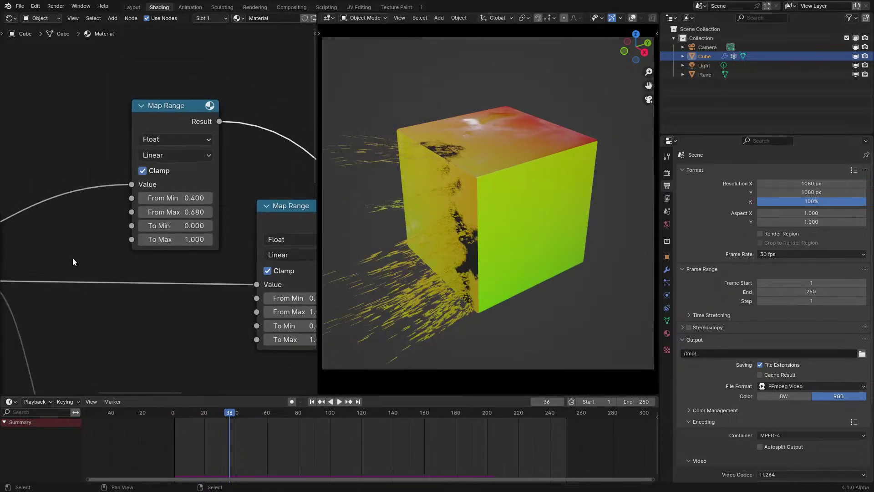
pyautogui.moveTo(72, 258); pyautogui.dragTo(4, 154, button='middle')
pyautogui.press('z')
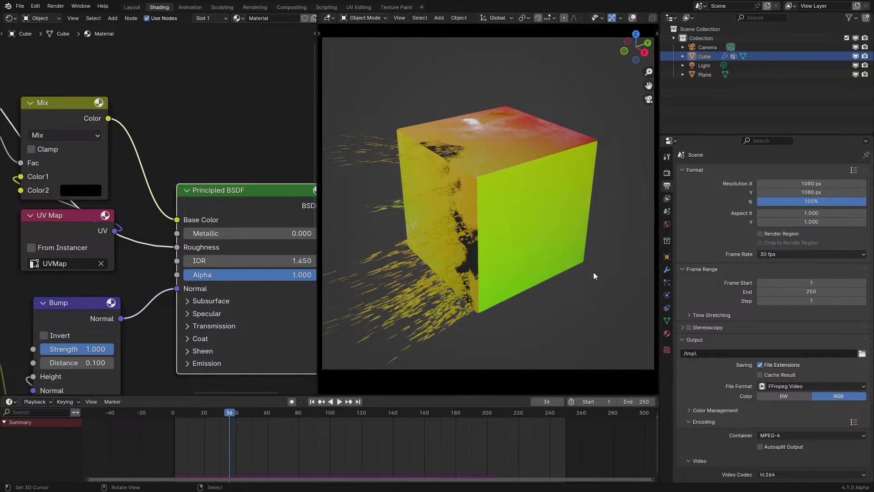
pyautogui.press('z')
pyautogui.press('z')
pyautogui.moveTo(217, 184); pyautogui.dragTo(258, 234, button='middle')
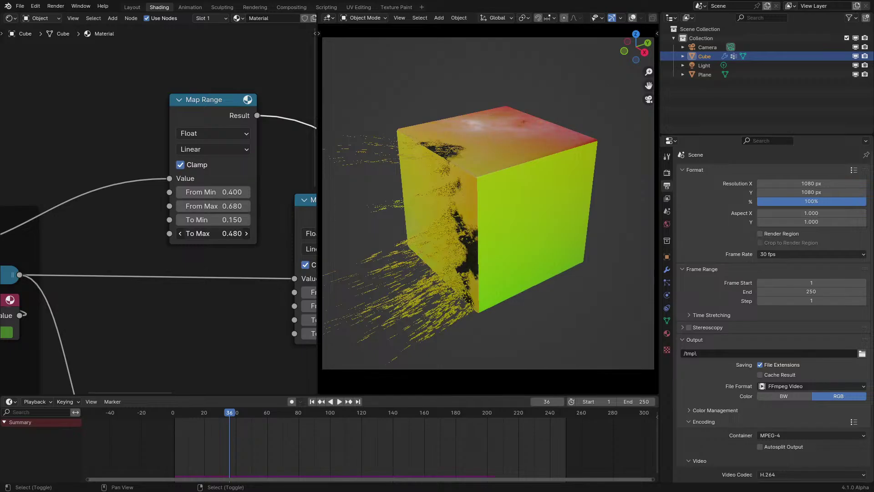
# Step: Play the animation from the start and inspect the cube's roughness up close, pausing at frame 65
pyautogui.press('space')
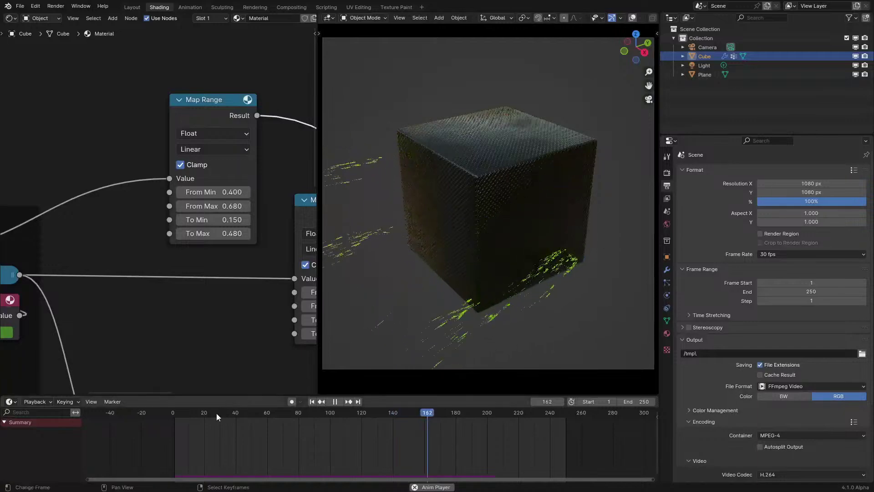
pyautogui.click(176, 435)
pyautogui.scroll(5, 444, 220)
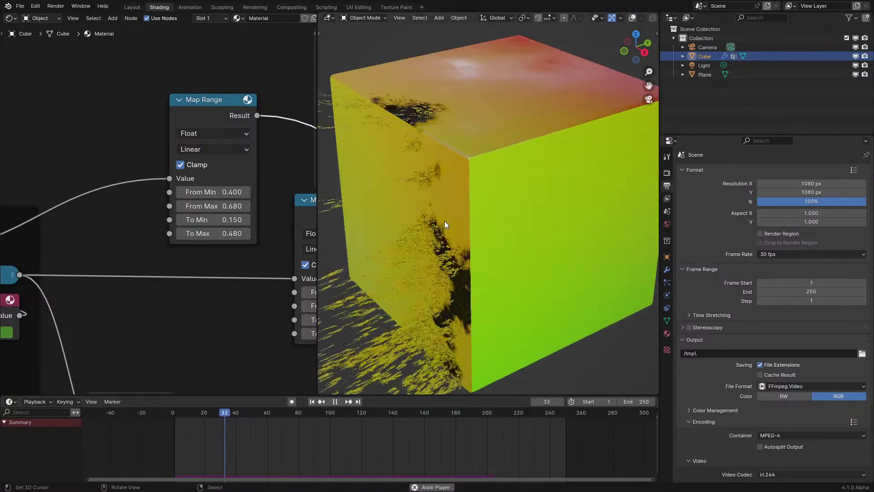
pyautogui.press('space')
# Step: Set From Min to 1.025 on the Map Range feeding the Mix factor, and replay the animation to inspect the dissolving edges
pyautogui.moveTo(237, 203); pyautogui.dragTo(178, 244, button='middle')
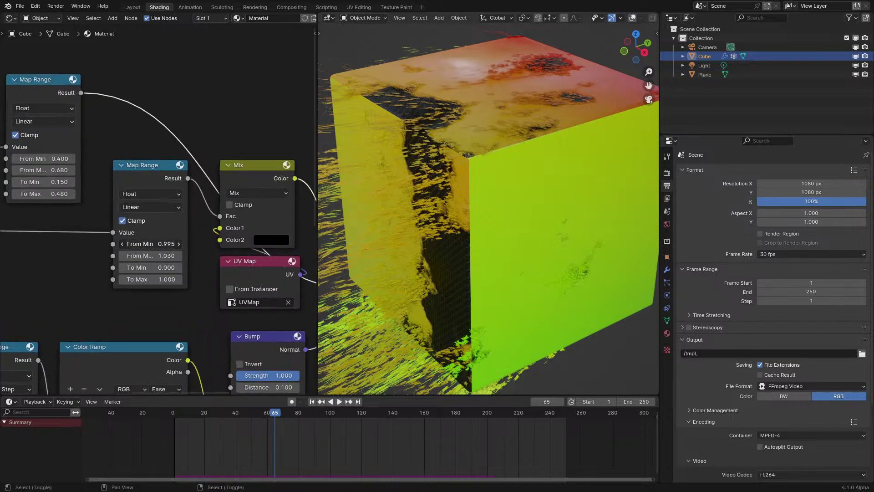
pyautogui.keyDown('shift'); pyautogui.moveTo(168, 244); pyautogui.dragTo(170, 243); pyautogui.keyUp('shift')
pyautogui.press('space')
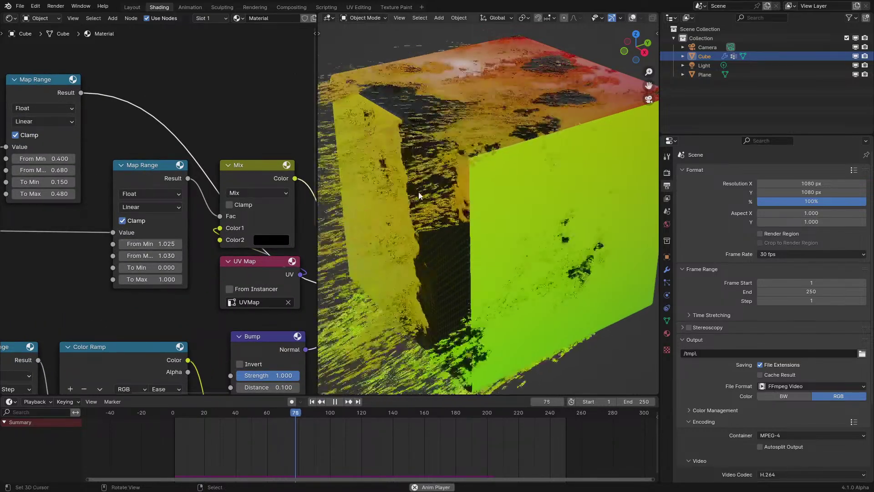
pyautogui.click(175, 435)
pyautogui.press('KP_0')
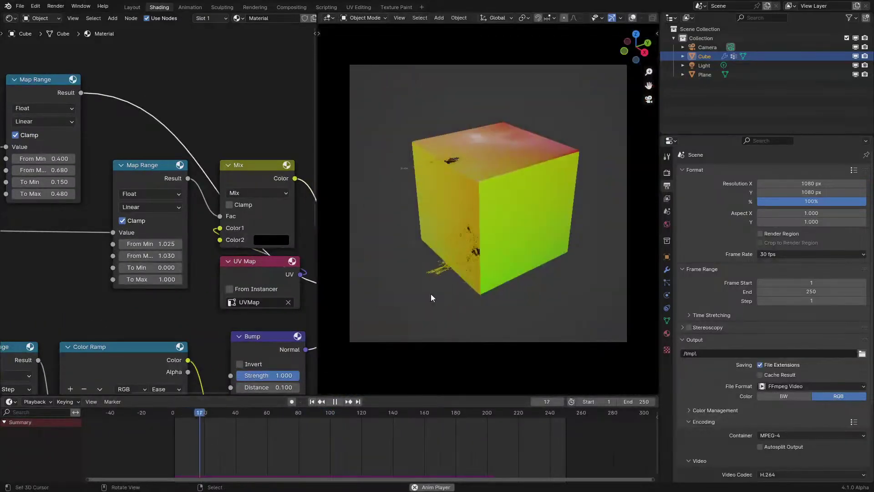
pyautogui.press('KP_0')
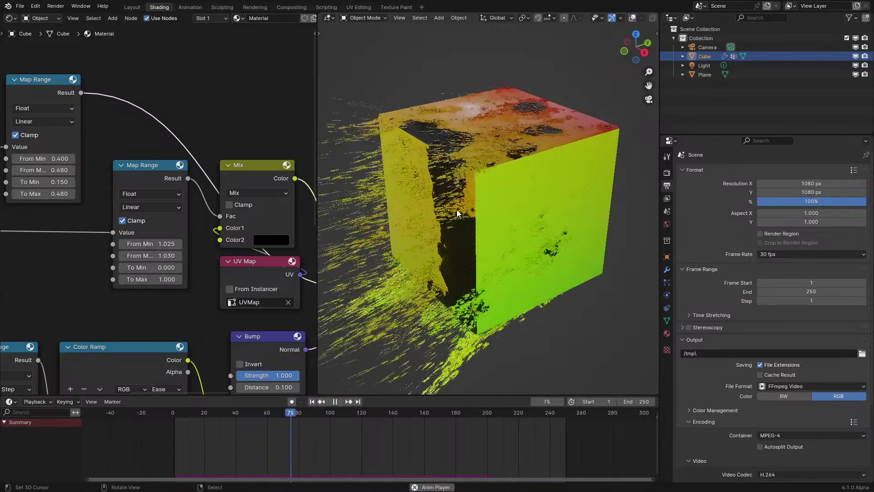
pyautogui.scroll(5, 457, 213)
pyautogui.press('space')
pyautogui.scroll(3, 437, 192)
pyautogui.scroll(2, 209, 250)
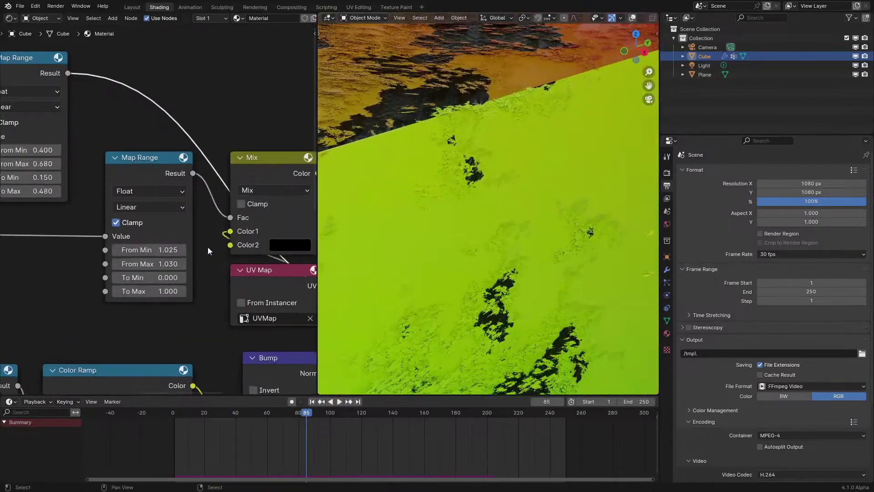
# Step: Set From Min to 1 on the Map Range feeding the Mix factor, and preview the animation from near its beginning
pyautogui.moveTo(148, 250); pyautogui.dragTo(142, 250)
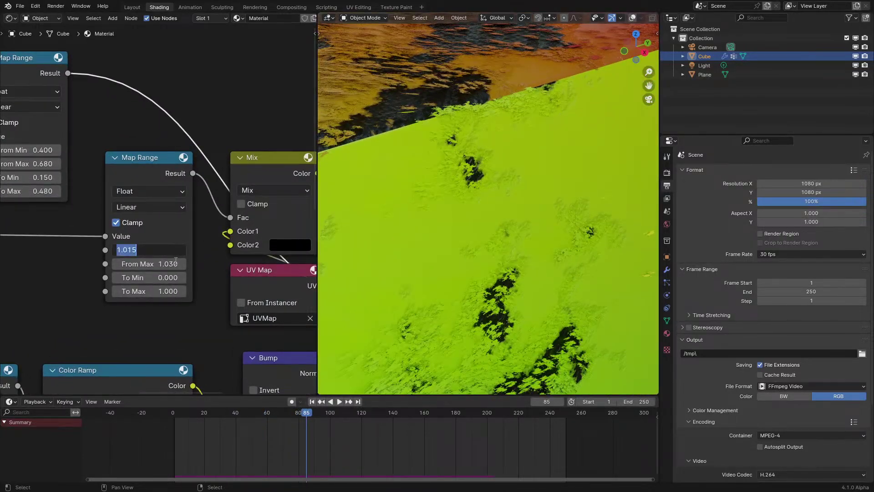
pyautogui.write('1')
pyautogui.press('Return')
pyautogui.scroll(-5, 355, 217)
pyautogui.press('space')
pyautogui.click(188, 428)
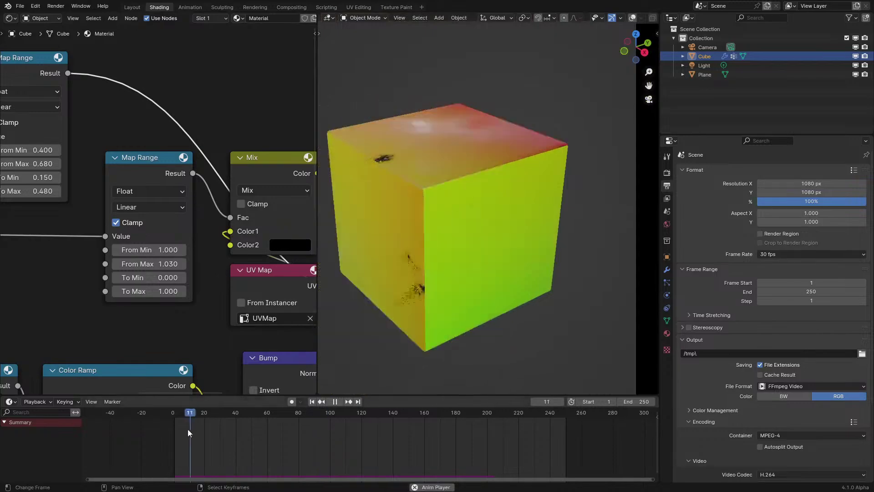
pyautogui.keyDown('shift'); pyautogui.moveTo(504, 200); pyautogui.dragTo(545, 175, button='middle'); pyautogui.keyUp('shift')
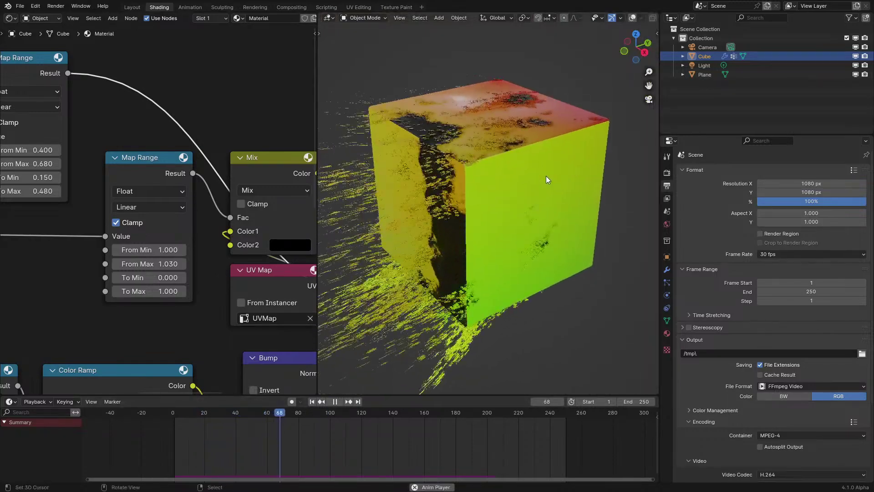
pyautogui.press('space')
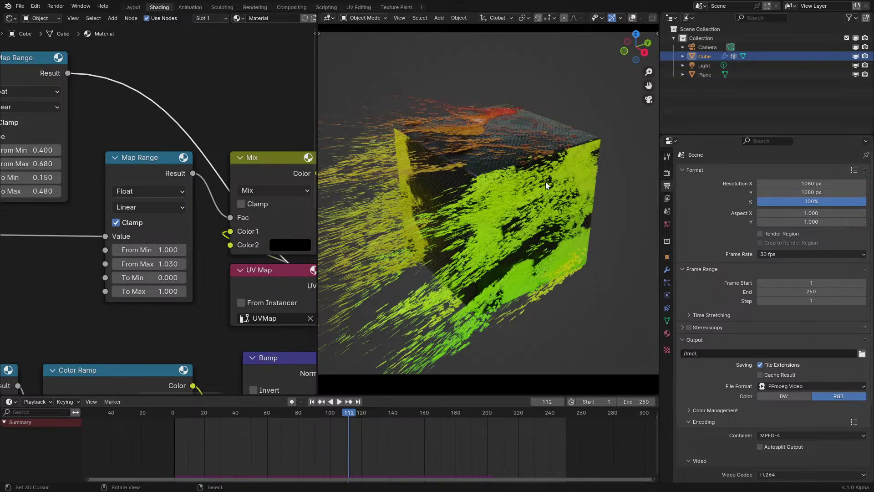
# Step: Replay the animation from the start and switch the node area from the Shader Editor to the Geometry Node Editor
pyautogui.hotkey('shift', 'Left')
pyautogui.press('space')
pyautogui.scroll(-5, 156, 321)
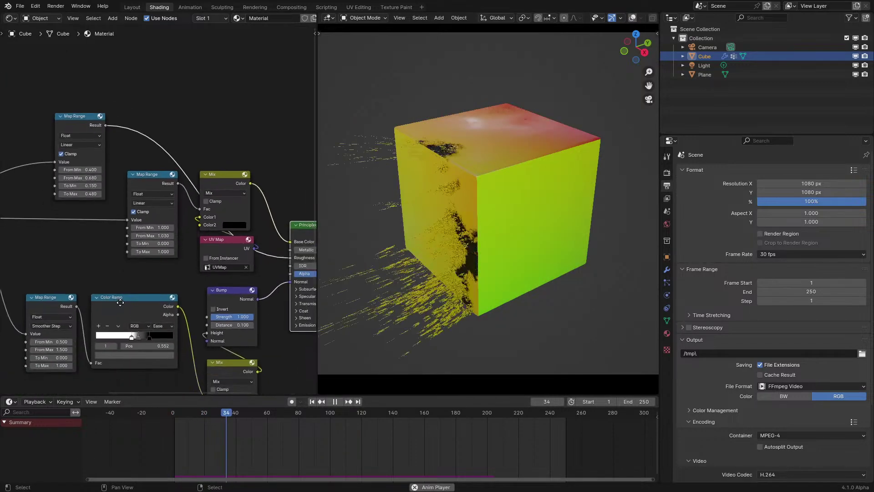
pyautogui.scroll(-3, 114, 334)
pyautogui.moveTo(108, 342); pyautogui.dragTo(162, 255, button='middle')
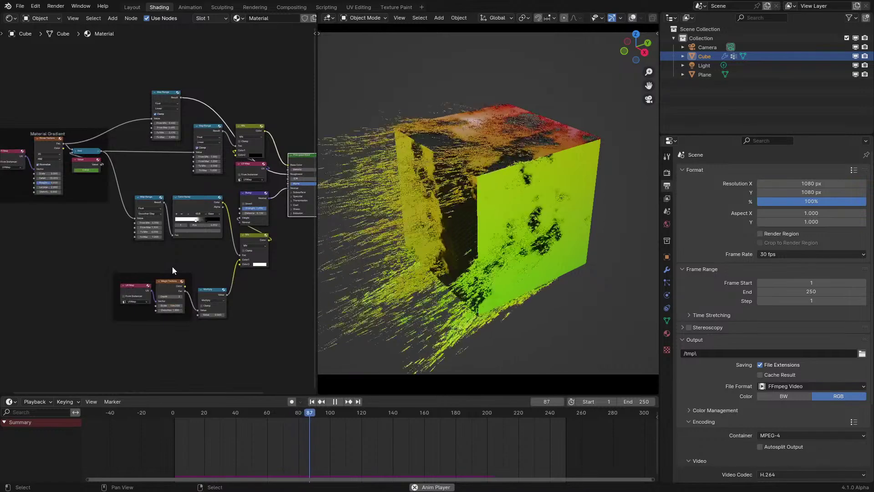
pyautogui.click(15, 20)
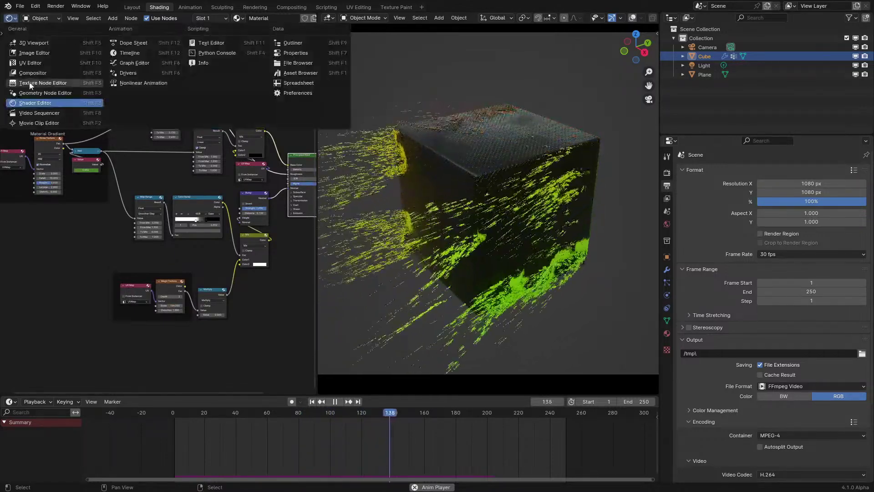
pyautogui.click(33, 88)
pyautogui.scroll(5, 141, 291)
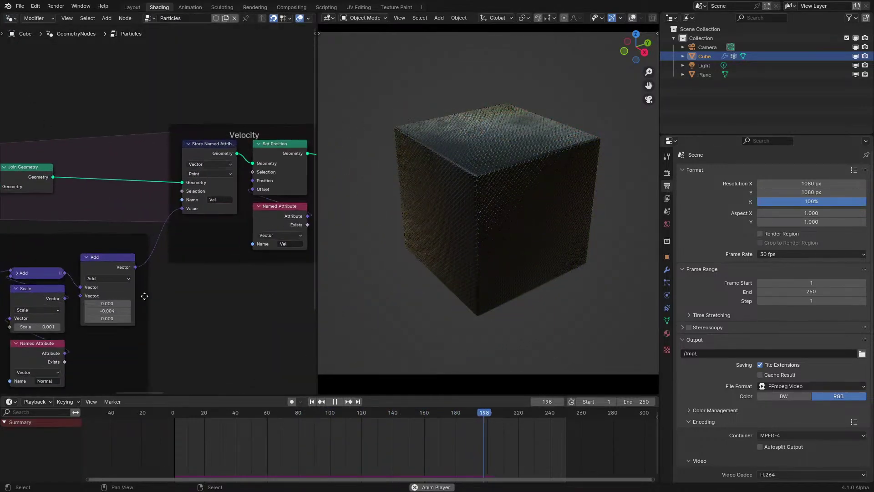
# Step: Set the vector of the Add node feeding the velocity attribute to X 0 and Y -0.001
pyautogui.click(127, 304)
pyautogui.rightClick(110, 305)
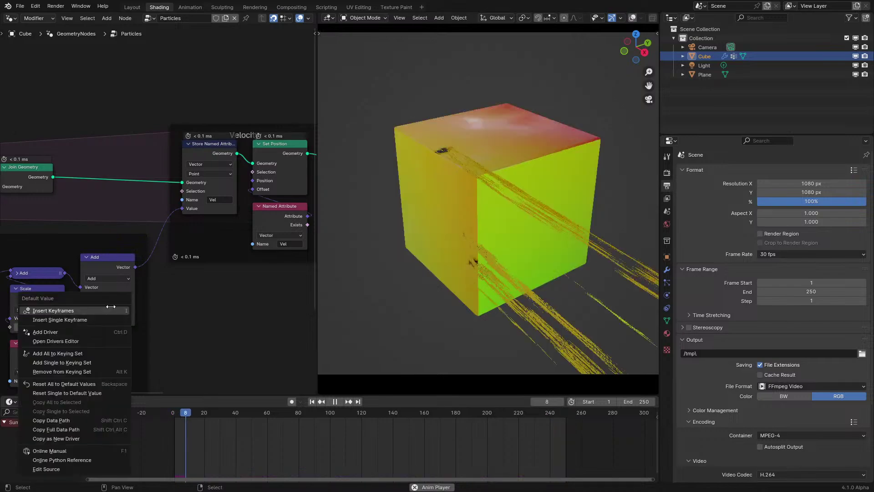
pyautogui.click(108, 304)
pyautogui.write('0')
pyautogui.press('Return')
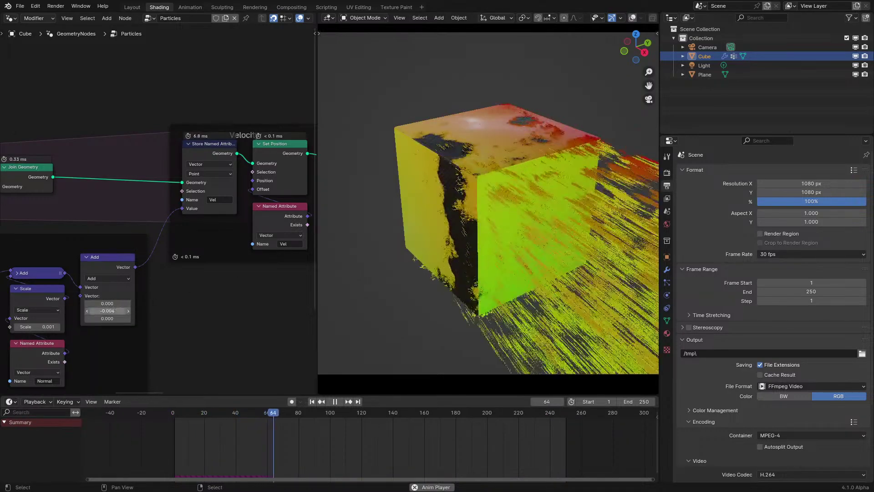
pyautogui.click(114, 309)
pyautogui.click(114, 310)
pyautogui.press('BackSpace')
pyautogui.write('1')
pyautogui.press('Return')
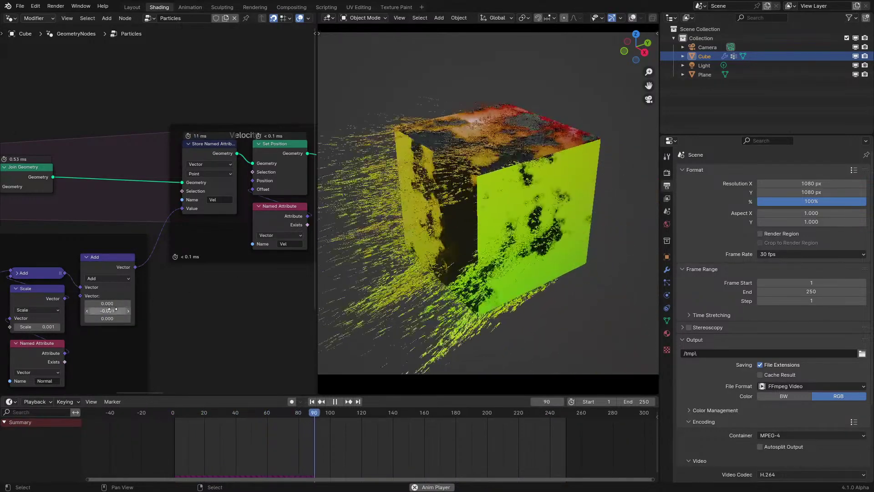
# Step: Replay the animation from the start to examine the particle motion, and open the cube's modifier settings
pyautogui.click(174, 446)
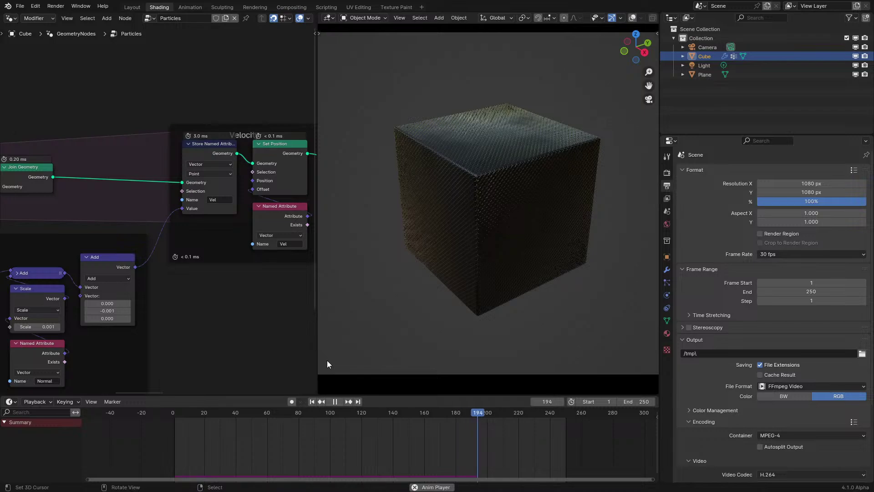
pyautogui.hotkey('shift', 'Left')
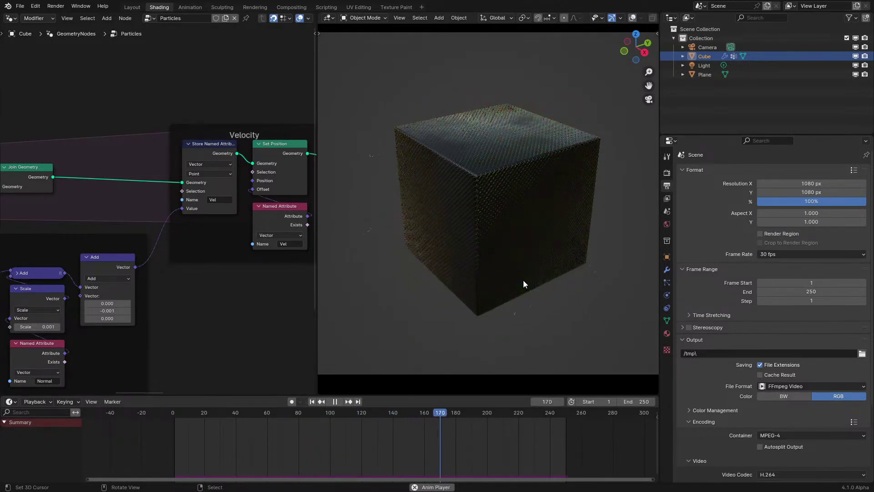
pyautogui.click(175, 447)
pyautogui.click(667, 270)
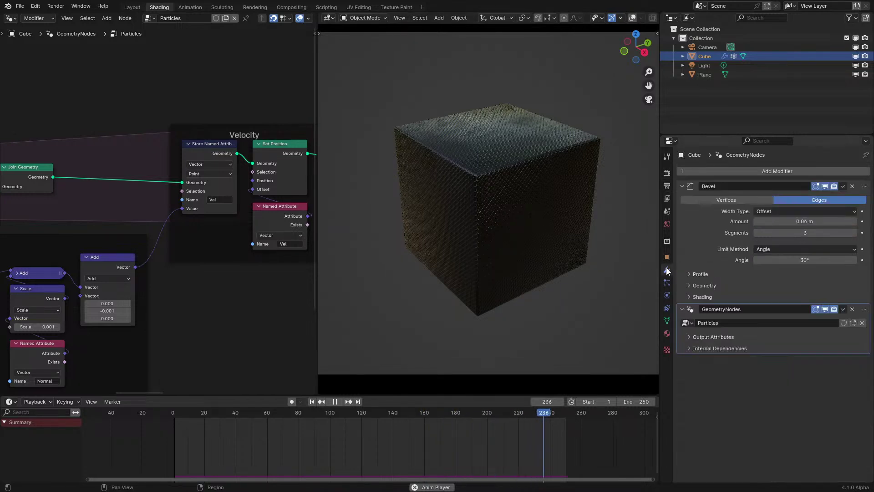
pyautogui.click(135, 425)
pyautogui.press('space')
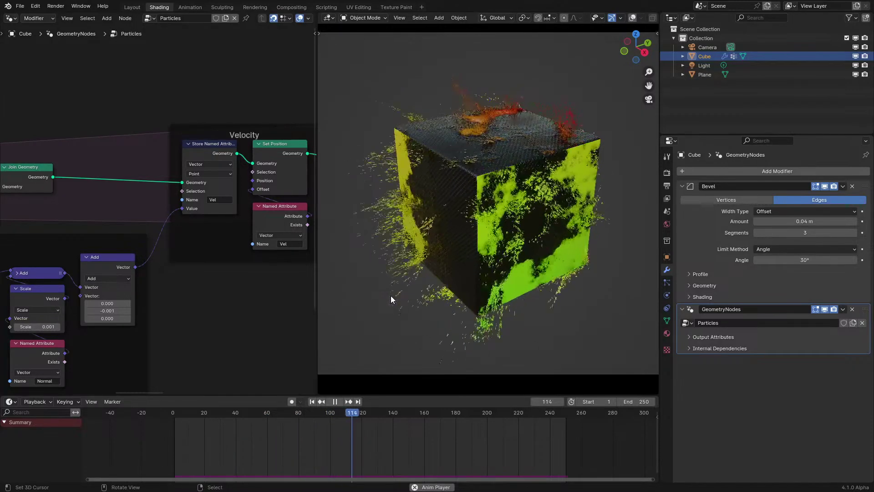
# Step: Replay the disintegration, inspect it up close, pause at frame 113 and return to the camera view
pyautogui.hotkey('shift', 'Left')
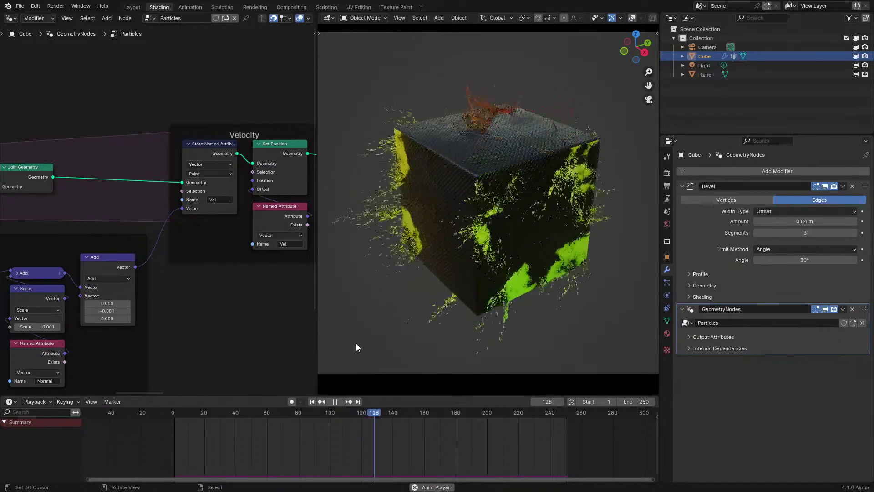
pyautogui.click(186, 436)
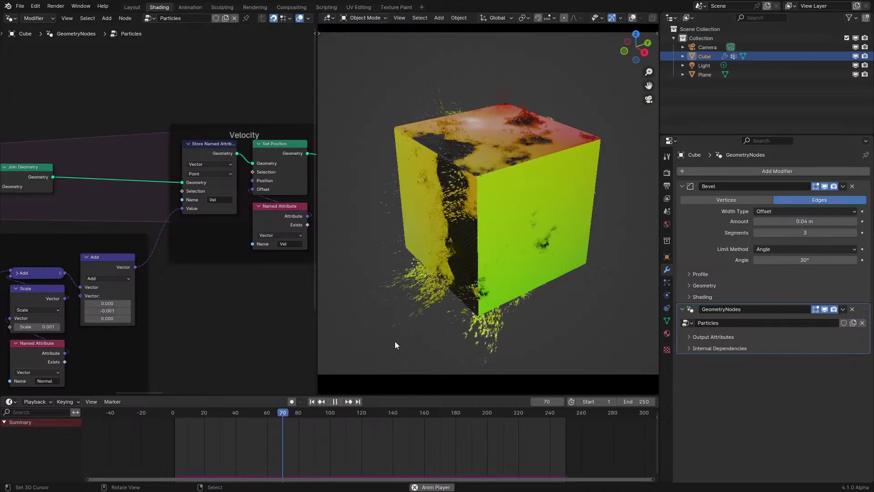
pyautogui.scroll(2, 396, 342)
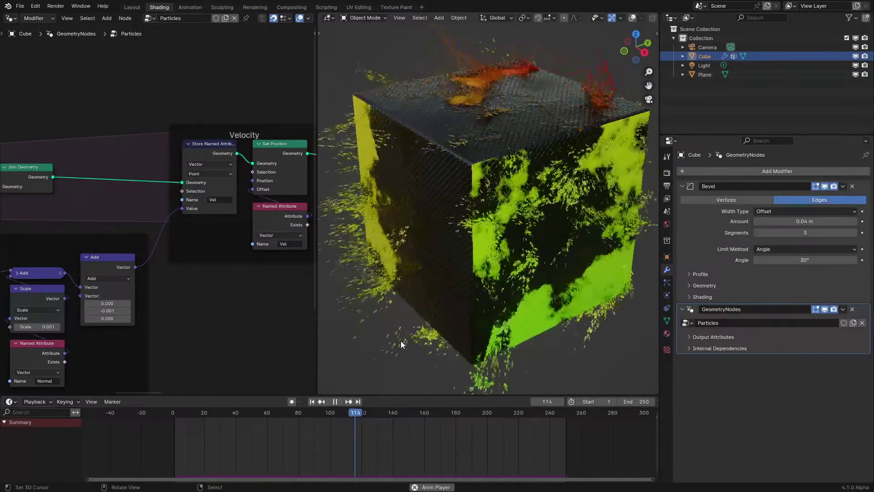
pyautogui.click(186, 436)
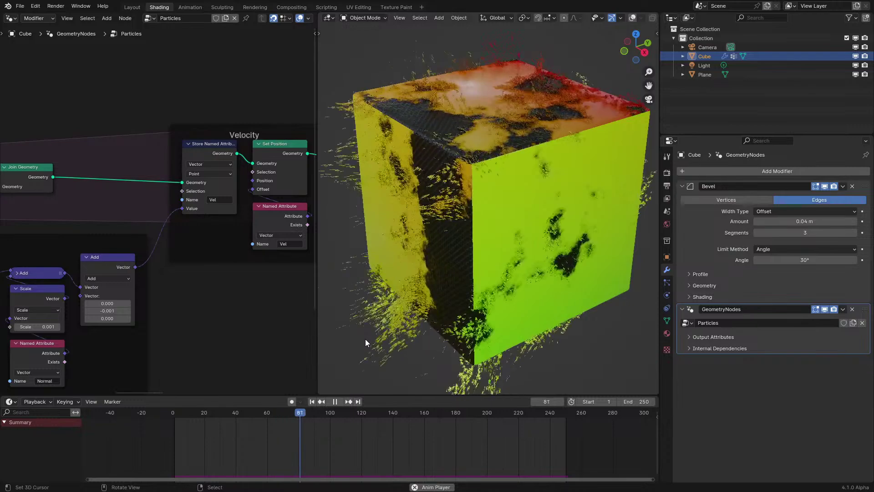
pyautogui.press('space')
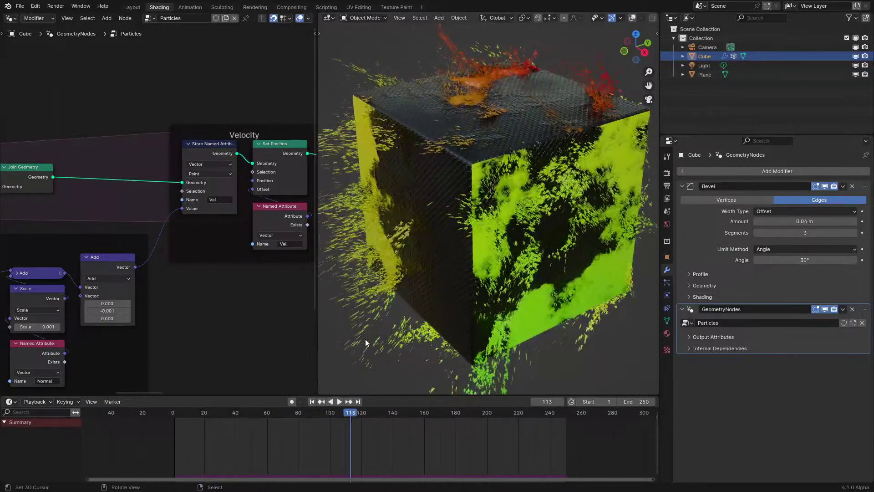
pyautogui.press('KP_0')
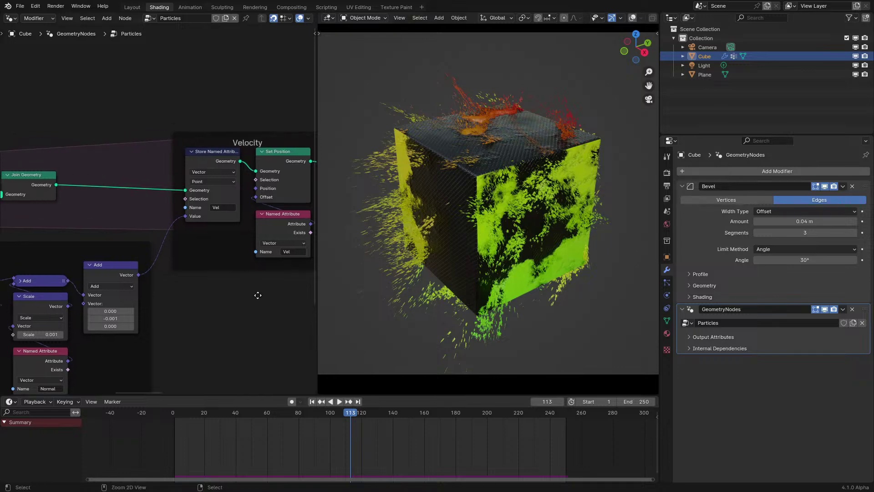
# Step: Maximize the geometry node editor and bring the Start Data frame and Simulation Input into view
pyautogui.hotkey('ctrl', 'space')
pyautogui.scroll(-3, 334, 185)
pyautogui.scroll(-1, 334, 182)
pyautogui.moveTo(334, 182); pyautogui.dragTo(597, 253, button='middle')
pyautogui.scroll(5, 436, 250)
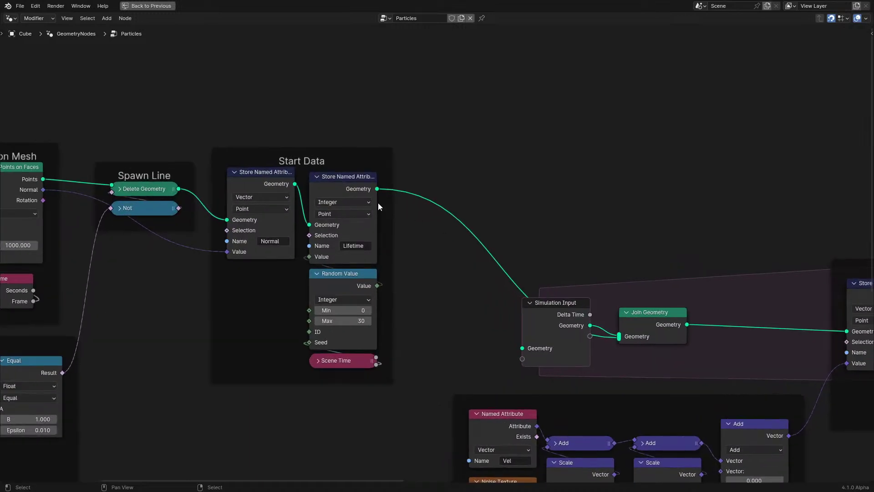
pyautogui.click(347, 188)
pyautogui.hotkey('ctrl', 'v')
pyautogui.moveTo(346, 187); pyautogui.dragTo(574, 129)
pyautogui.hotkey('ctrl', 'z')
pyautogui.hotkey('ctrl', 'z')
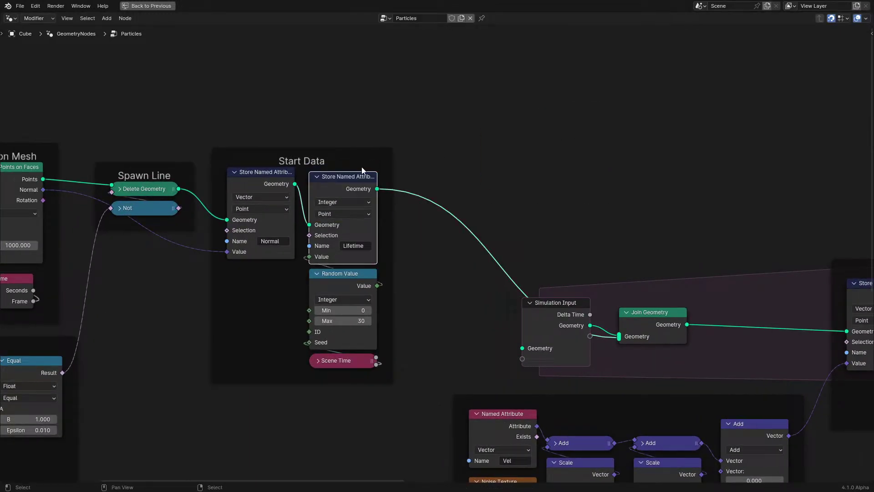
# Step: Copy the Lifetime Store Named Attribute node and place the copy in the empty area above the Simulation Input
pyautogui.hotkey('ctrl', 'c')
pyautogui.hotkey('ctrl', 'v')
pyautogui.press('g')
pyautogui.click(554, 107)
pyautogui.moveTo(554, 107); pyautogui.dragTo(471, 191, button='middle')
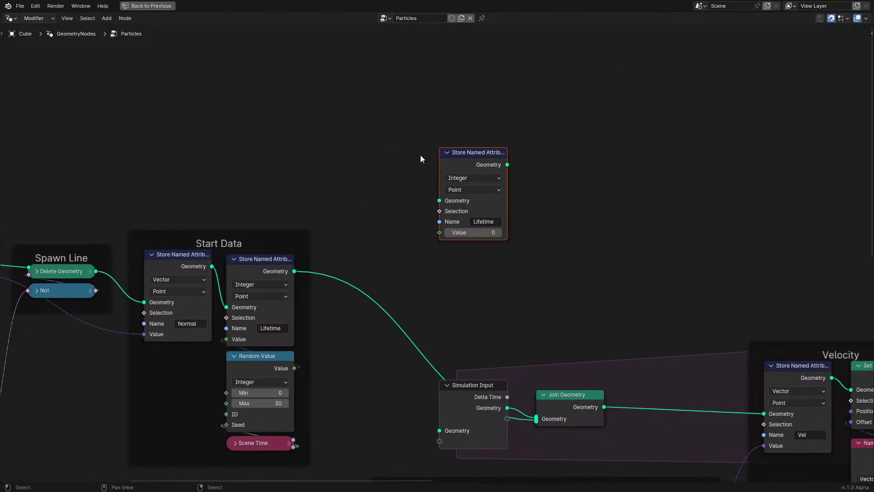
pyautogui.scroll(4, 487, 196)
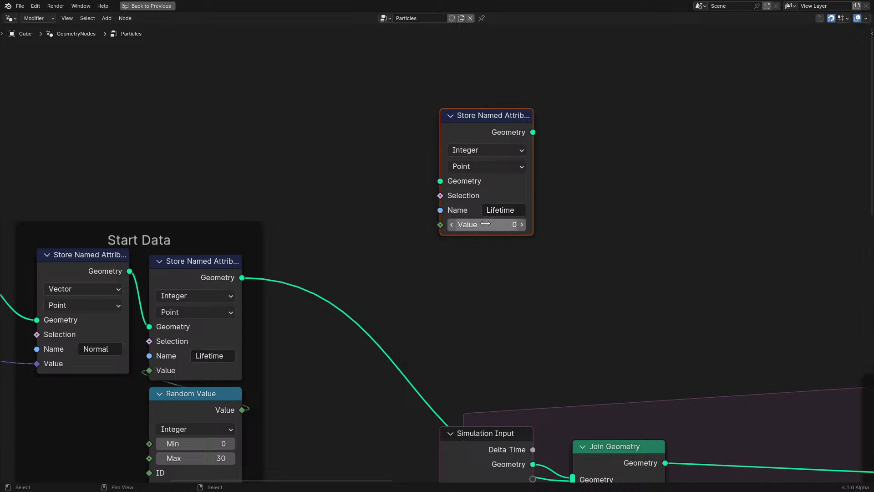
# Step: Duplicate the Lifetime Store Named Attribute node into a linked row of four nodes above the Simulation Input
pyautogui.scroll(-4, 498, 185)
pyautogui.moveTo(498, 185); pyautogui.dragTo(412, 315, button='middle')
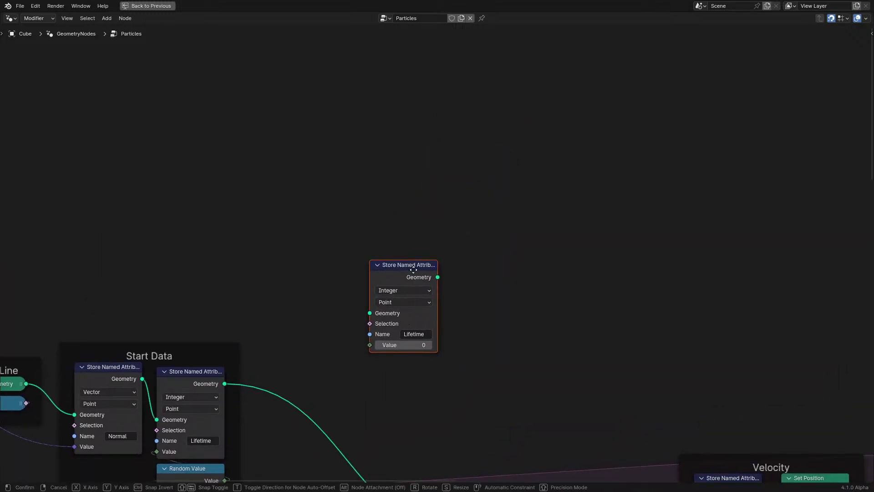
pyautogui.moveTo(402, 268); pyautogui.dragTo(351, 187)
pyautogui.hotkey('shift', 'd')
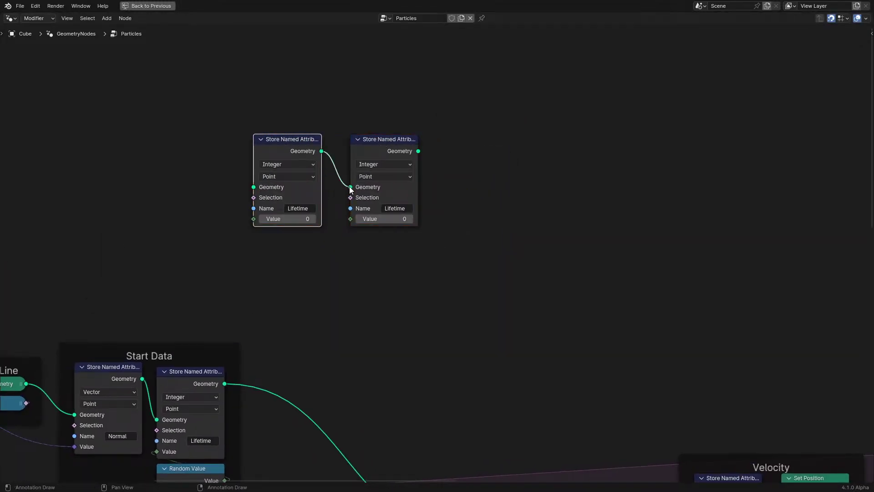
pyautogui.moveTo(292, 114); pyautogui.dragTo(504, 150)
pyautogui.hotkey('shift', 'd')
pyautogui.click(495, 180)
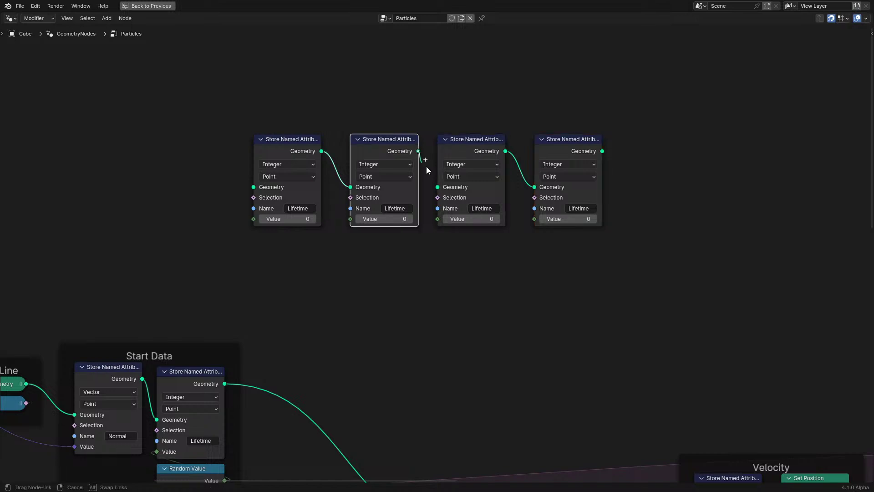
# Step: Examine the frame feeding the Velocity section, including its Vel attribute, Noise Texture and Add nodes
pyautogui.scroll(-2, 438, 273)
pyautogui.moveTo(438, 273); pyautogui.dragTo(392, 34, button='middle')
pyautogui.scroll(2, 370, 277)
pyautogui.scroll(-1, 369, 277)
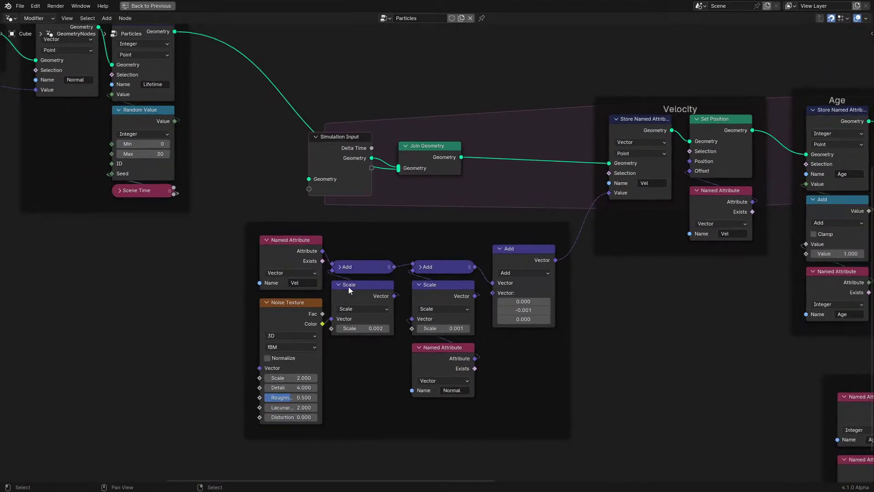
pyautogui.click(292, 262)
pyautogui.click(285, 318)
pyautogui.click(382, 272)
# Step: Duplicate the row of four Lifetime nodes and link the copies to form one chain of eight
pyautogui.scroll(-3, 450, 265)
pyautogui.moveTo(527, 311); pyautogui.dragTo(516, 406, button='middle')
pyautogui.moveTo(355, 108); pyautogui.dragTo(325, 214, button='middle')
pyautogui.moveTo(222, 190); pyautogui.dragTo(430, 130)
pyautogui.hotkey('shift', 'd')
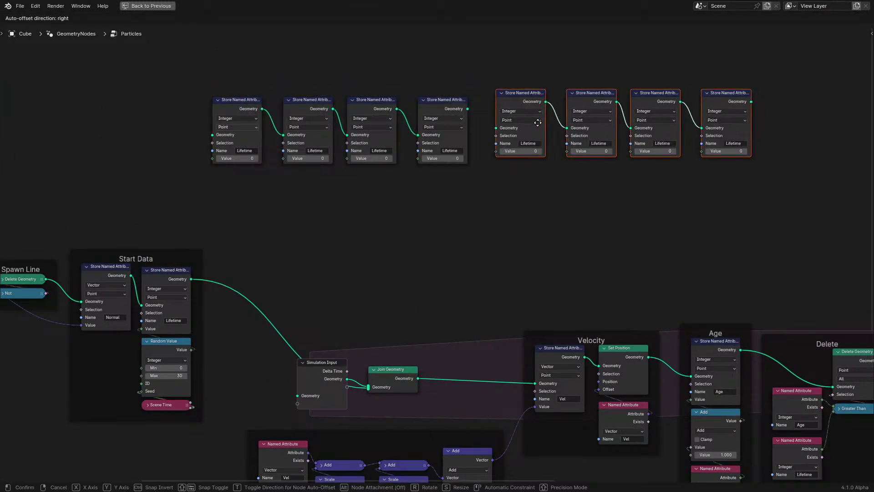
pyautogui.click(528, 129)
pyautogui.press('g')
pyautogui.click(511, 136)
pyautogui.moveTo(467, 109); pyautogui.dragTo(479, 128)
# Step: Delete the entire row of duplicated Lifetime Store Named Attribute nodes
pyautogui.scroll(-1, 461, 272)
pyautogui.moveTo(461, 272); pyautogui.dragTo(469, 110, button='middle')
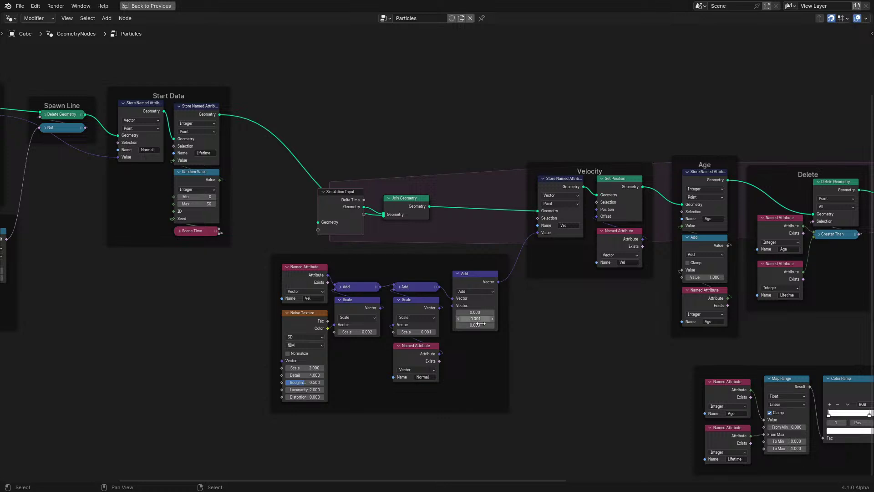
pyautogui.scroll(-4, 468, 253)
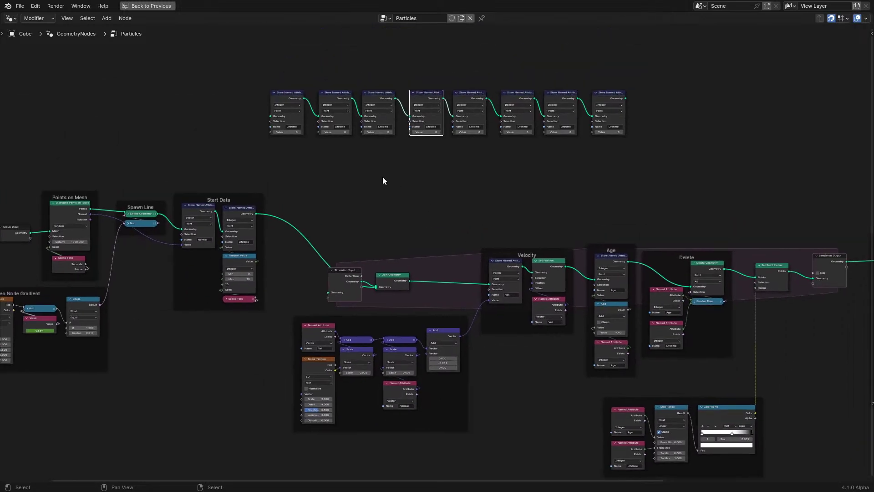
pyautogui.moveTo(188, 42); pyautogui.dragTo(681, 146)
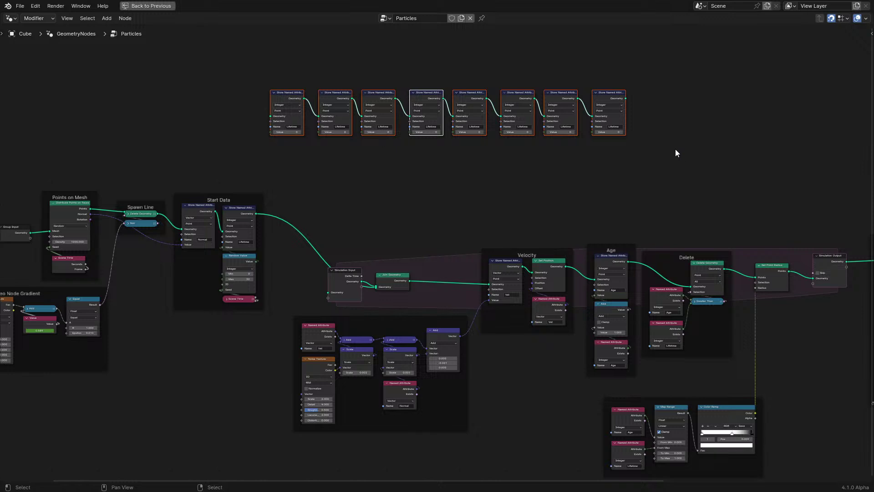
pyautogui.press('x')
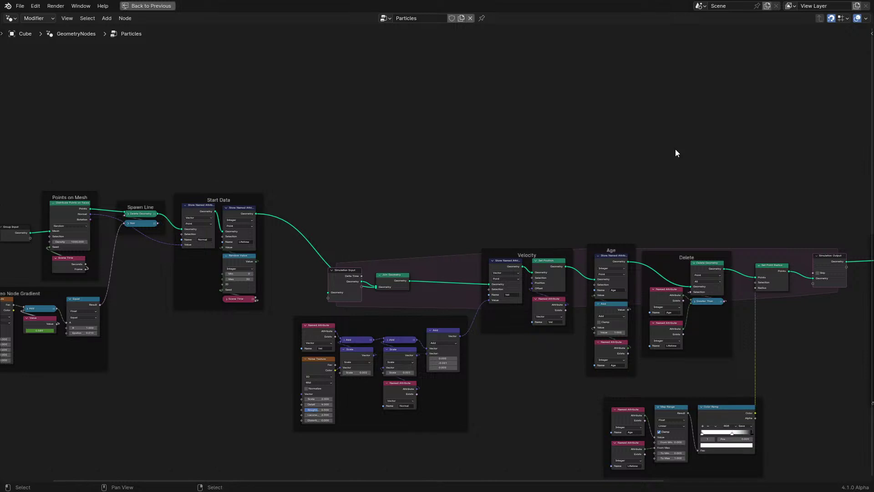
# Step: Select the frame of nodes feeding the Vel attribute and return to the full workspace layout
pyautogui.scroll(5, 515, 211)
pyautogui.moveTo(472, 303); pyautogui.dragTo(527, 170, button='middle')
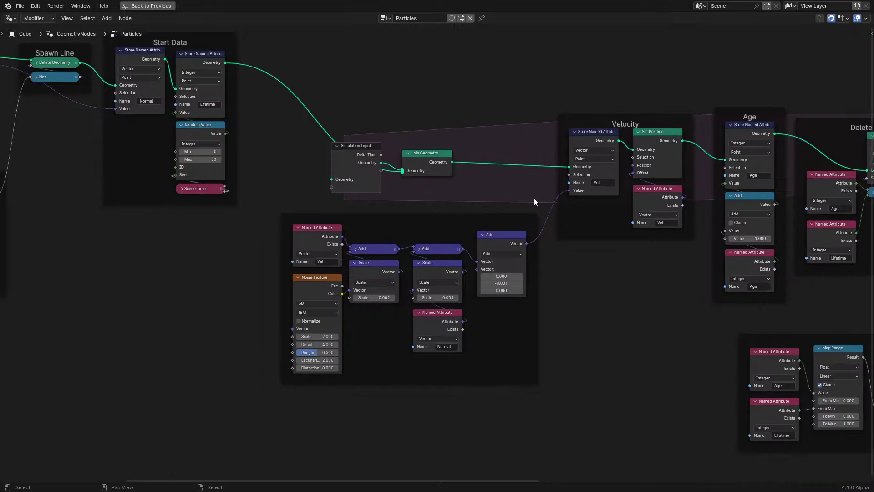
pyautogui.moveTo(289, 391); pyautogui.dragTo(480, 243)
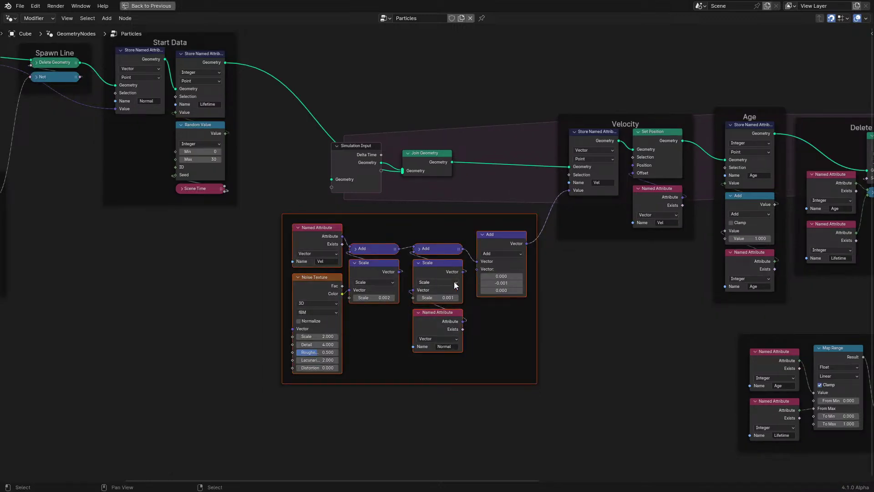
pyautogui.hotkey('ctrl', 'space')
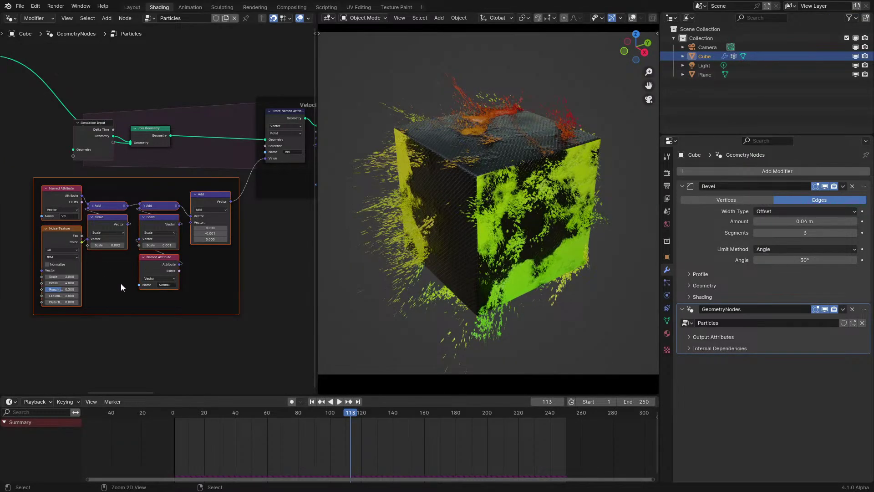
# Step: Select the cube's Particles material slot and show its nodes in the Shader Editor
pyautogui.keyDown('shift'); pyautogui.click(165, 268); pyautogui.keyUp('shift')
pyautogui.click(667, 334)
pyautogui.click(717, 182)
pyautogui.click(72, 190)
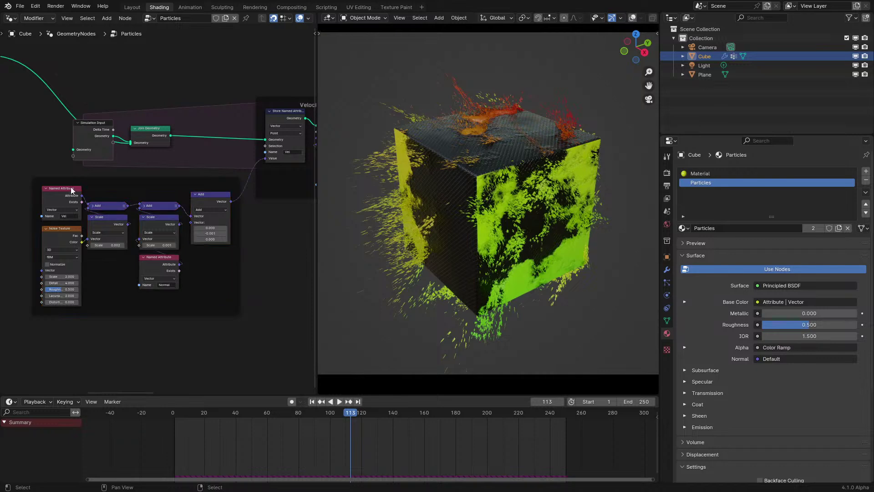
pyautogui.click(10, 18)
pyautogui.click(46, 91)
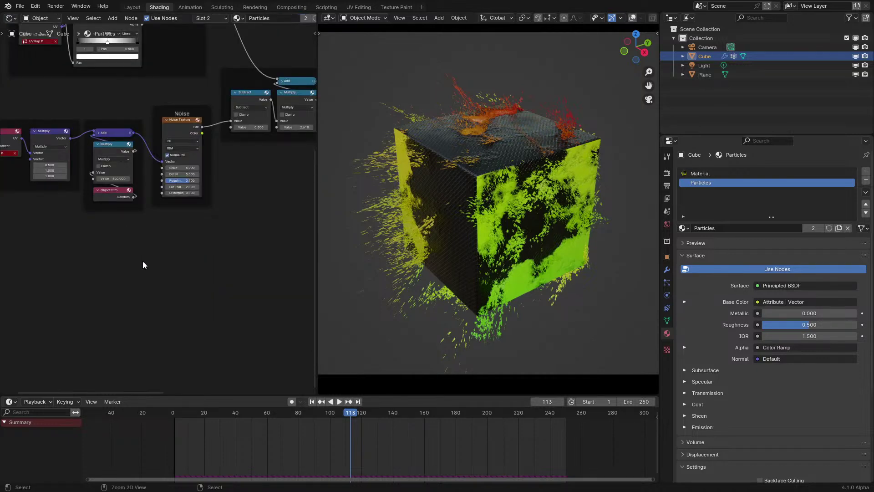
# Step: Try to paste the velocity node group into the Particles shader below the Noise frame, and undo the paste
pyautogui.hotkey('ctrl', 'v')
pyautogui.moveTo(203, 236); pyautogui.dragTo(226, 219, button='middle')
pyautogui.press('g')
pyautogui.click(230, 287)
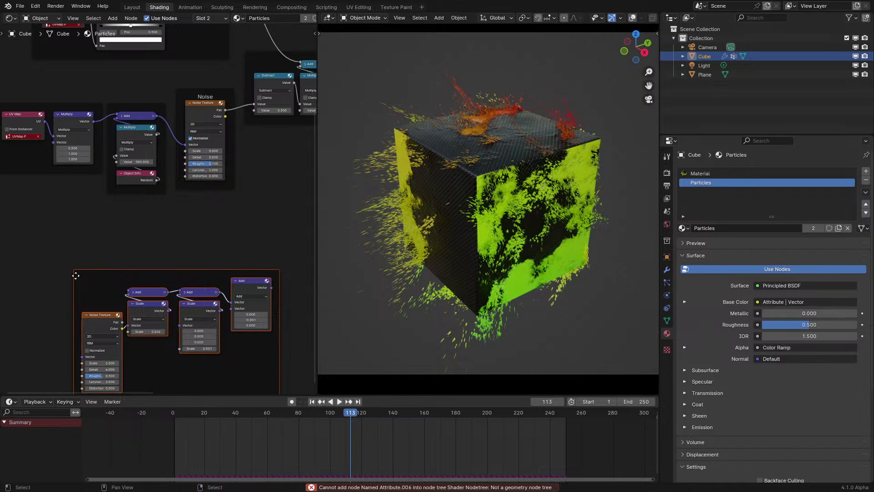
pyautogui.hotkey('ctrl', 'z')
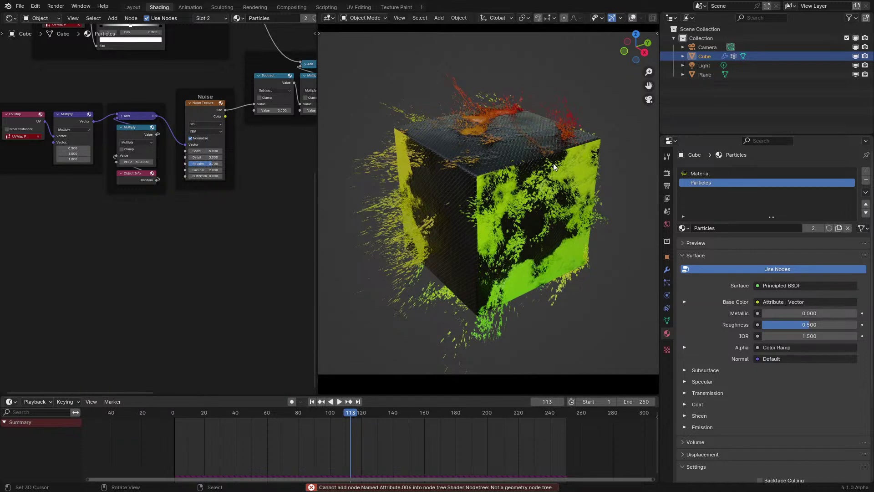
# Step: Show the cube's modifier settings and switch from the Shader Editor back to the Geometry Node Editor
pyautogui.click(667, 270)
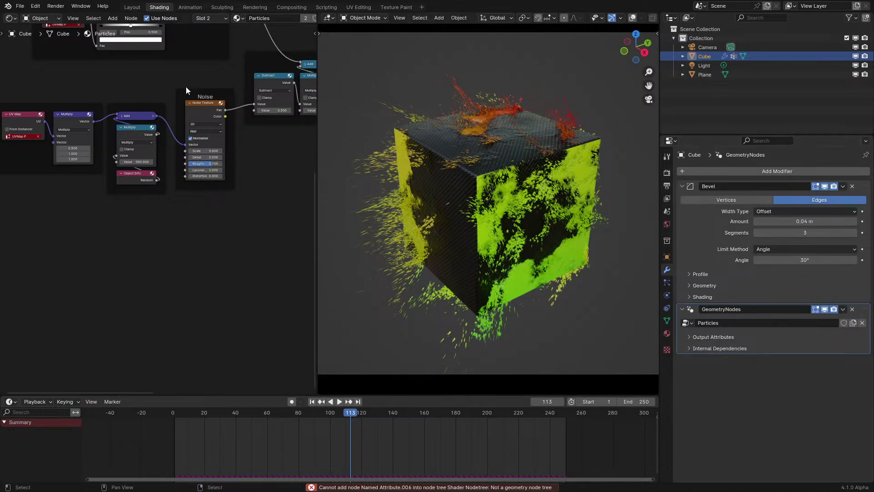
pyautogui.click(10, 18)
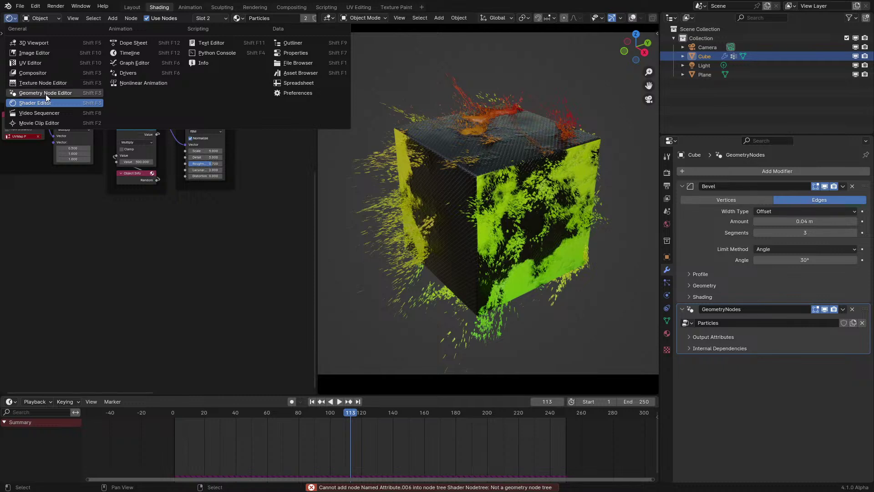
pyautogui.click(46, 93)
pyautogui.scroll(-5, 146, 182)
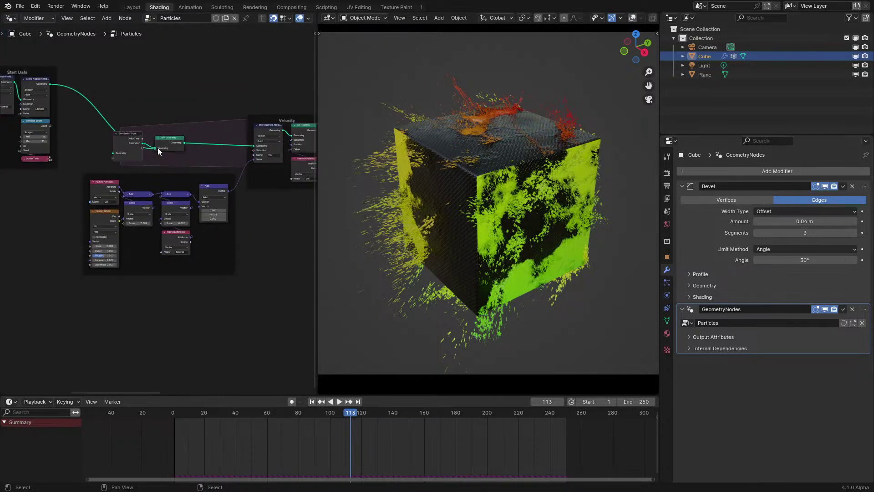
pyautogui.moveTo(157, 148); pyautogui.dragTo(222, 157, button='middle')
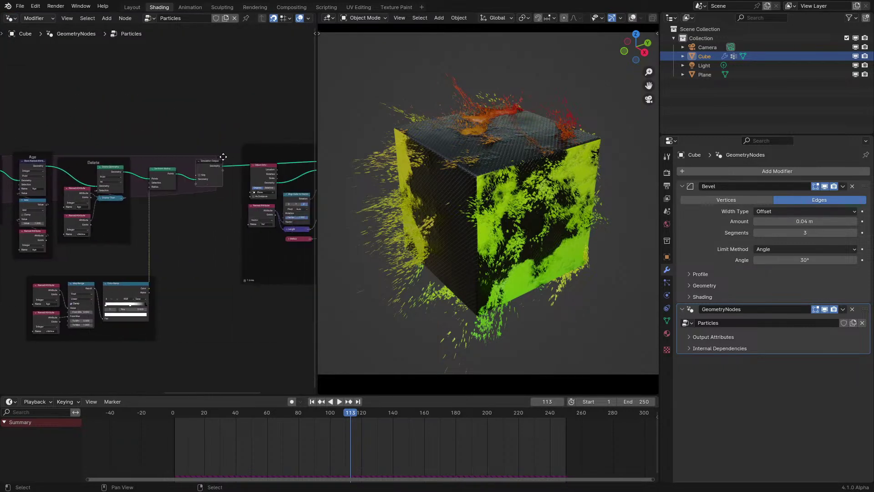
# Step: Replay the disintegration animation from the start to examine the particles alongside the node timings
pyautogui.click(172, 442)
pyautogui.press('space')
pyautogui.moveTo(259, 274); pyautogui.dragTo(179, 272, button='middle')
pyautogui.press('space')
pyautogui.press('space')
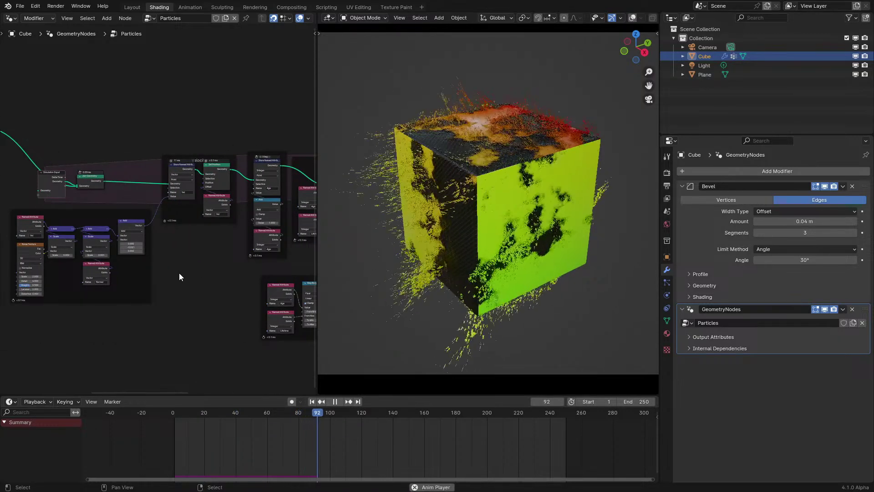
pyautogui.press('space')
# Step: Maximize the geometry node editor and examine the frame of nodes that computes the Vel attribute
pyautogui.hotkey('ctrl', 'space')
pyautogui.scroll(3, 490, 243)
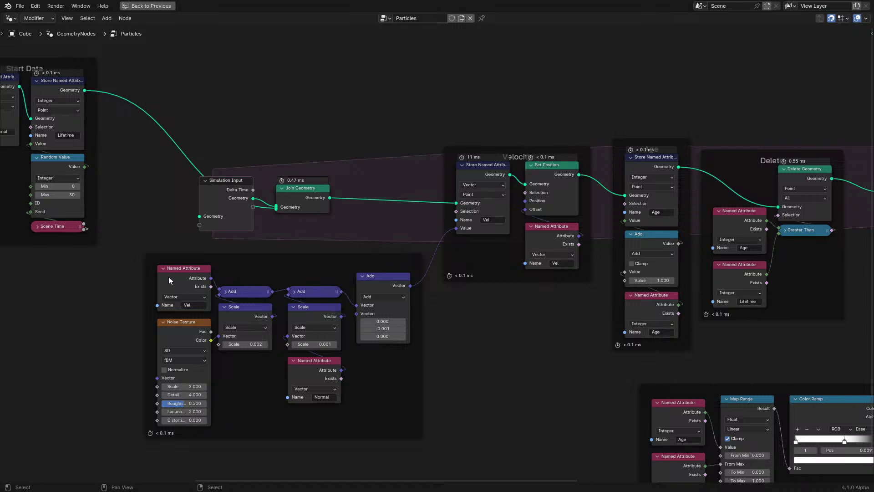
pyautogui.scroll(2, 236, 239)
pyautogui.scroll(-3, 136, 231)
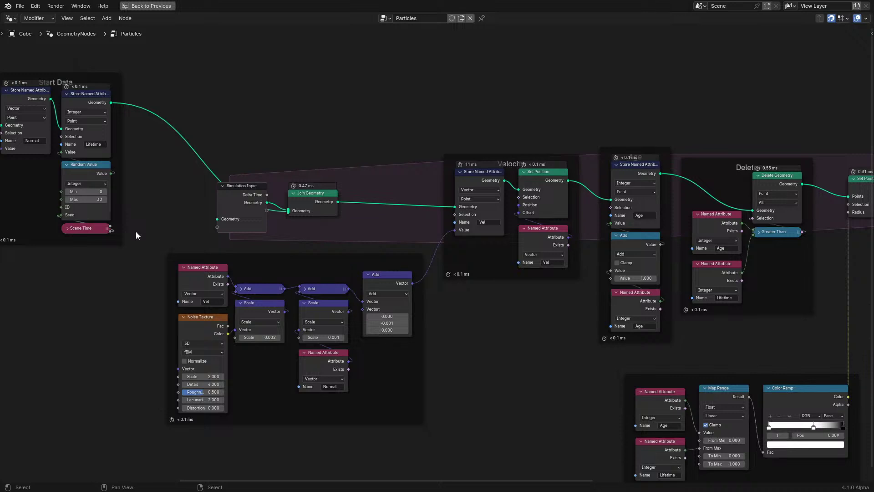
pyautogui.moveTo(148, 241); pyautogui.dragTo(426, 453)
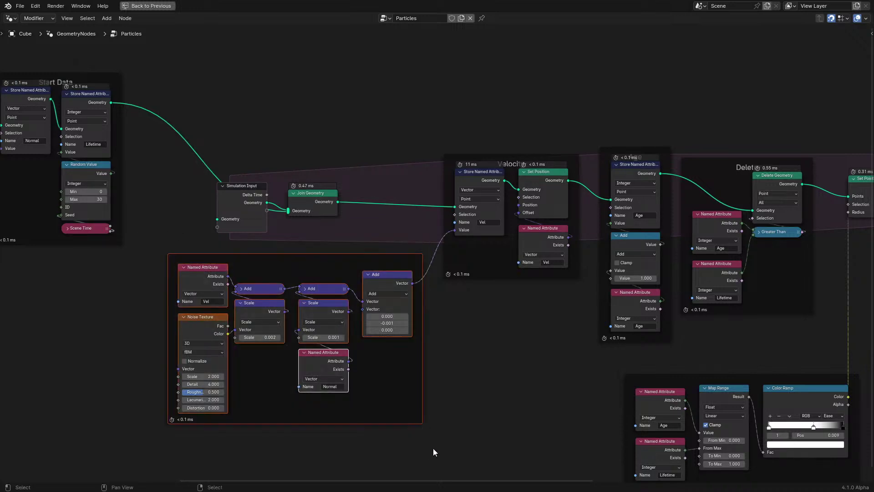
pyautogui.click(467, 385)
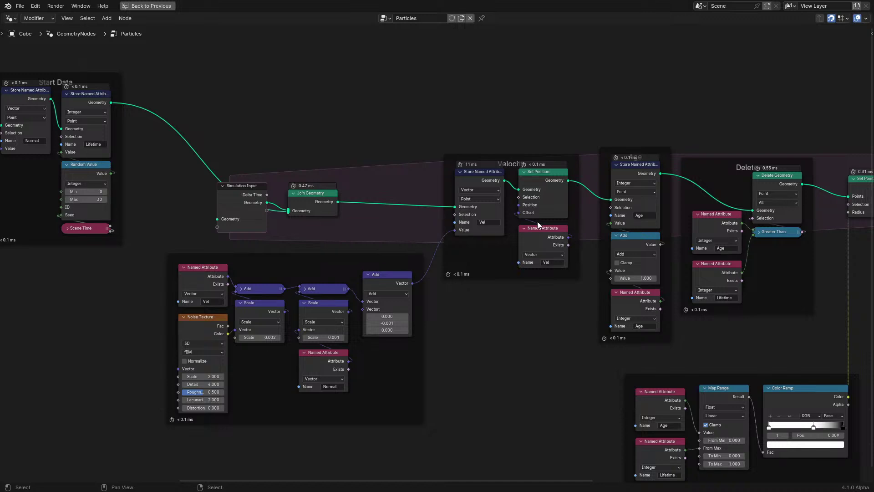
# Step: Review the node tree from the Points on Mesh and Geo Node Gradient frames through the simulation's Velocity, Age and Delete sections
pyautogui.moveTo(197, 244); pyautogui.dragTo(417, 254, button='middle')
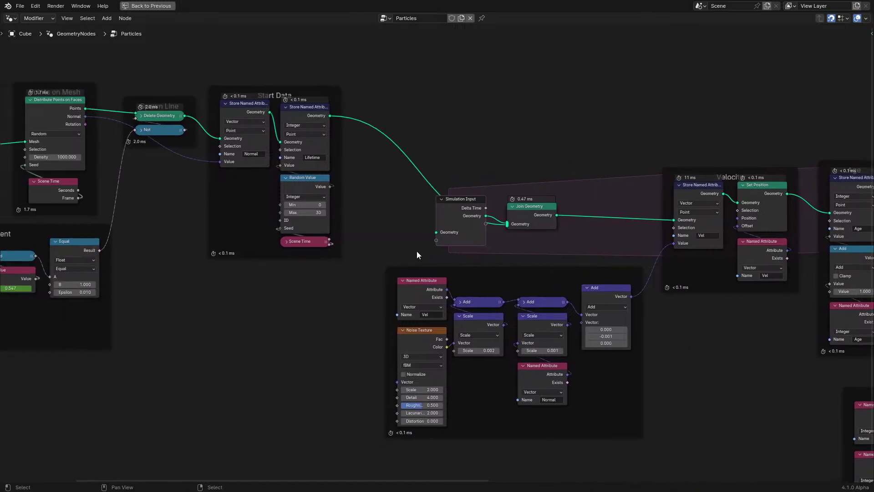
pyautogui.scroll(-1, 406, 228)
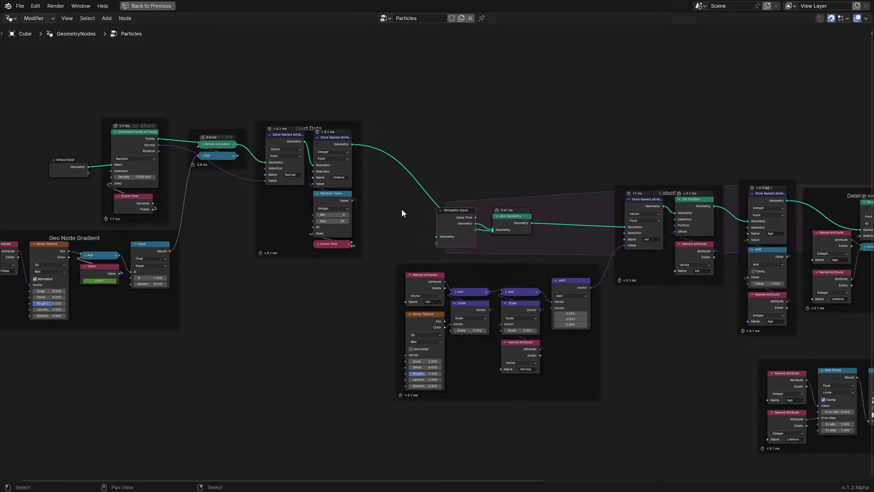
pyautogui.moveTo(401, 209); pyautogui.dragTo(162, 220, button='middle')
pyautogui.scroll(1, 378, 230)
pyautogui.moveTo(298, 228); pyautogui.dragTo(654, 220, button='middle')
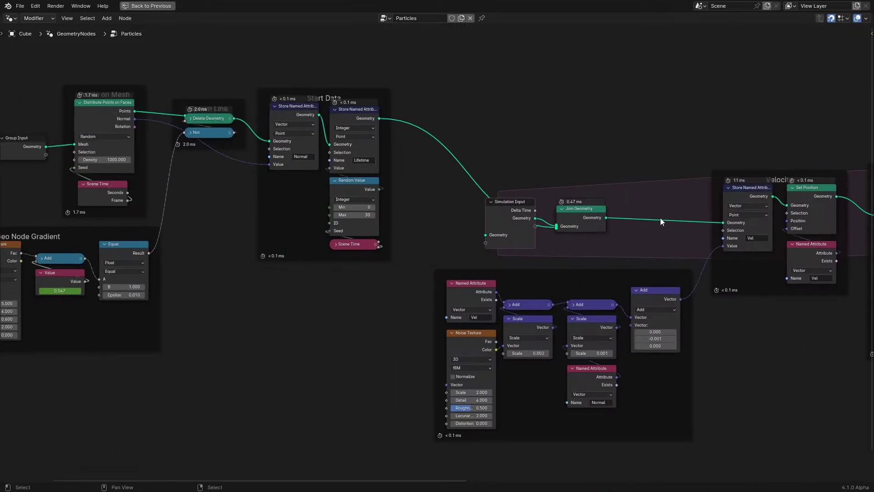
pyautogui.moveTo(350, 217); pyautogui.dragTo(430, 210, button='middle')
pyautogui.scroll(-2, 274, 324)
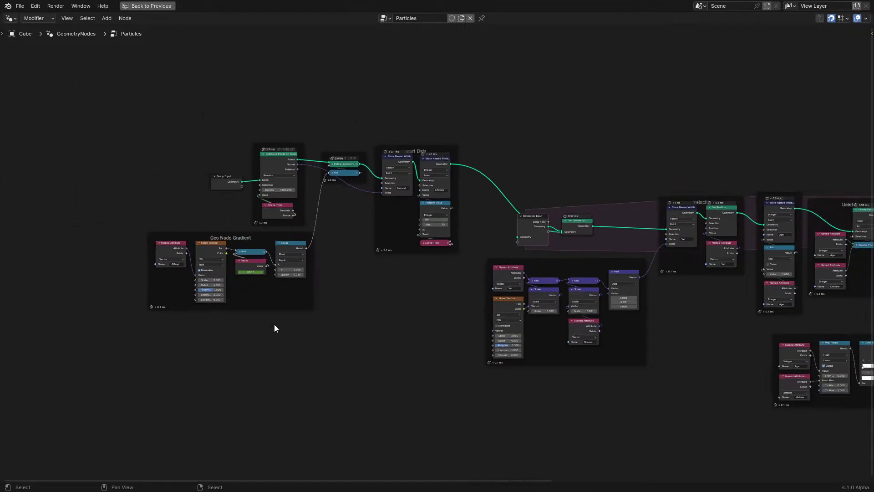
pyautogui.moveTo(203, 133); pyautogui.dragTo(439, 324)
pyautogui.click(438, 319)
pyautogui.scroll(2, 435, 299)
pyautogui.moveTo(472, 302); pyautogui.dragTo(191, 259, button='middle')
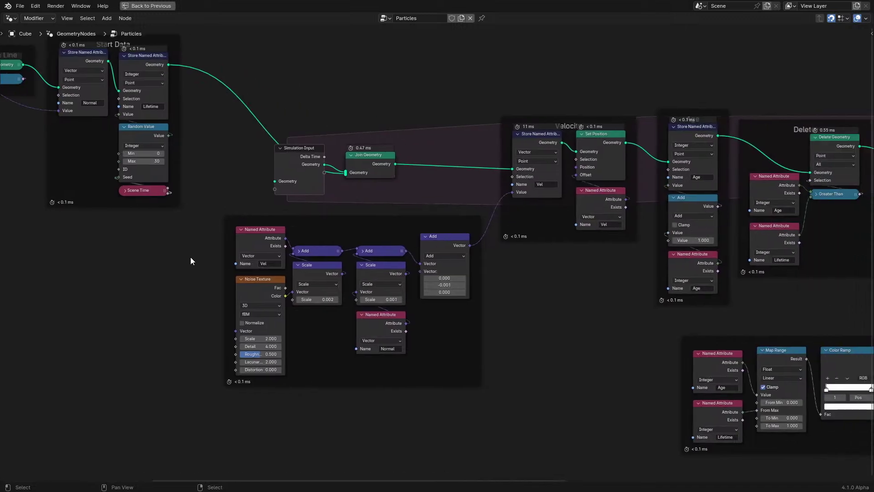
pyautogui.moveTo(474, 289); pyautogui.dragTo(415, 290, button='middle')
pyautogui.scroll(3, 413, 287)
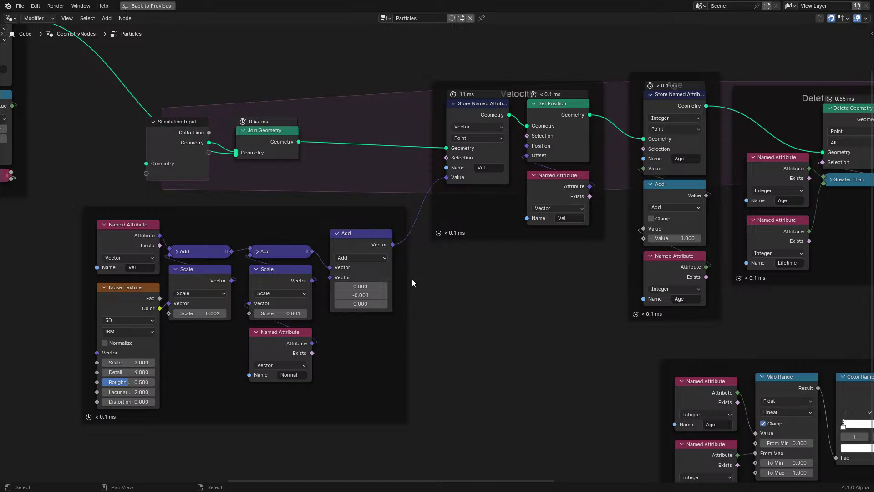
# Step: Switch the maximized editor to the Compositor and enable nodes for the scene
pyautogui.click(9, 18)
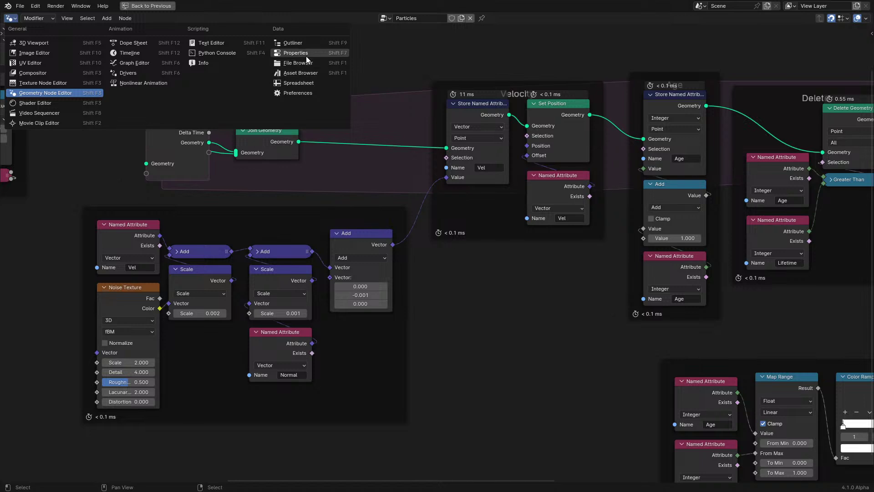
pyautogui.click(40, 76)
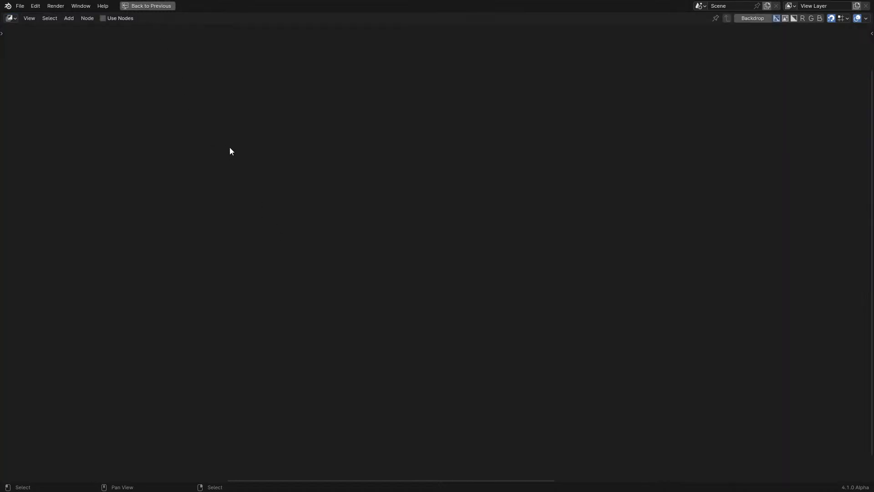
pyautogui.click(108, 18)
# Step: Add a Math node below the link between Render Layers and Composite and look through its list of operations
pyautogui.hotkey('shift', 'a')
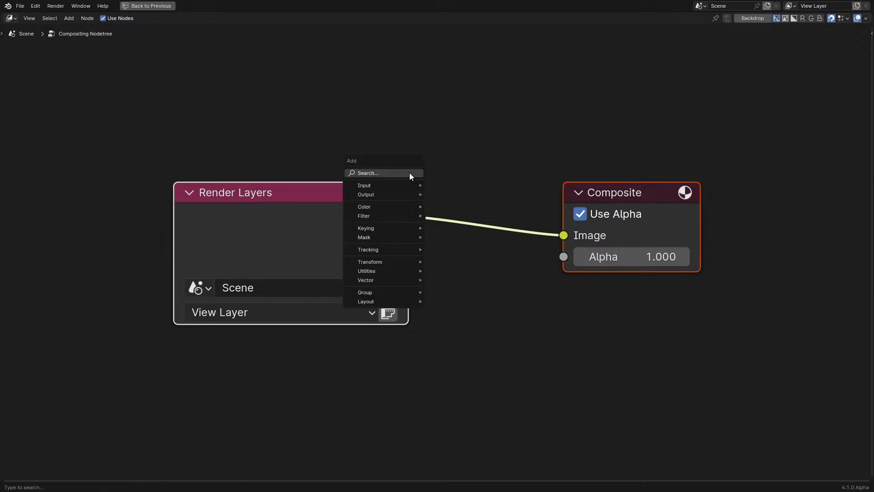
pyautogui.click(409, 173)
pyautogui.write('mat')
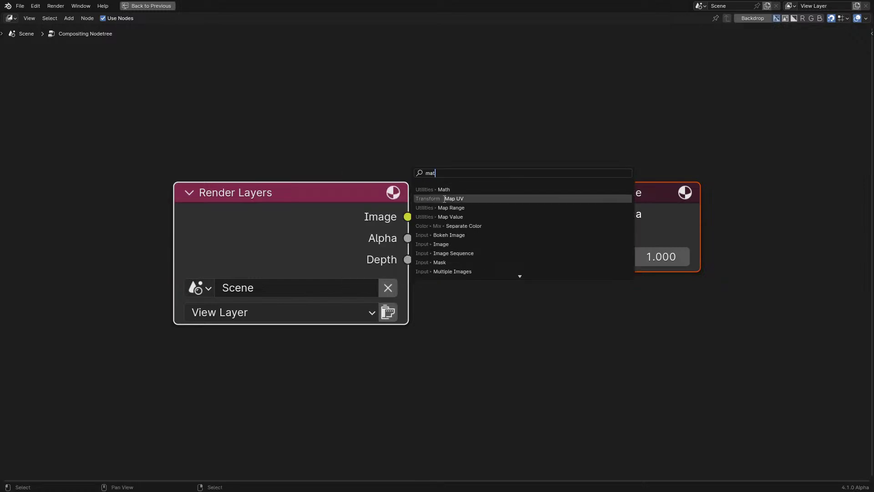
pyautogui.click(444, 190)
pyautogui.click(484, 410)
pyautogui.click(486, 403)
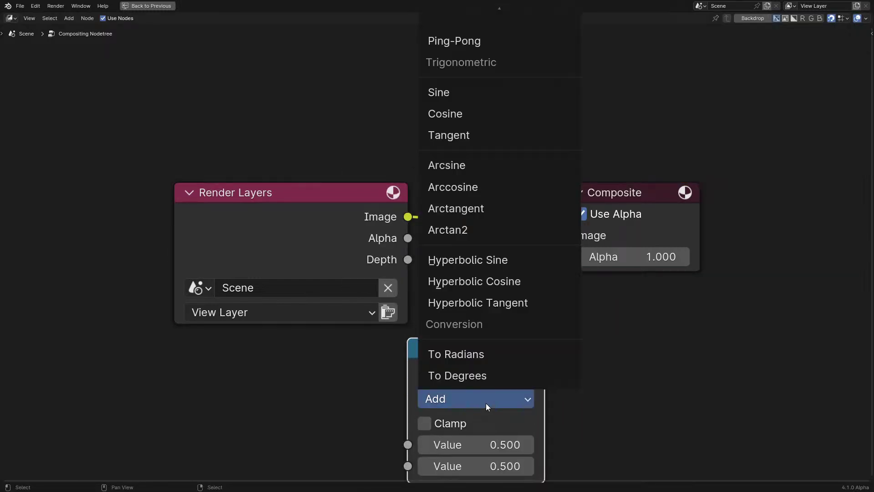
pyautogui.press('Home')
# Step: Search the compositor's available nodes for a vector math node
pyautogui.hotkey('shift', 'a')
pyautogui.write('me')
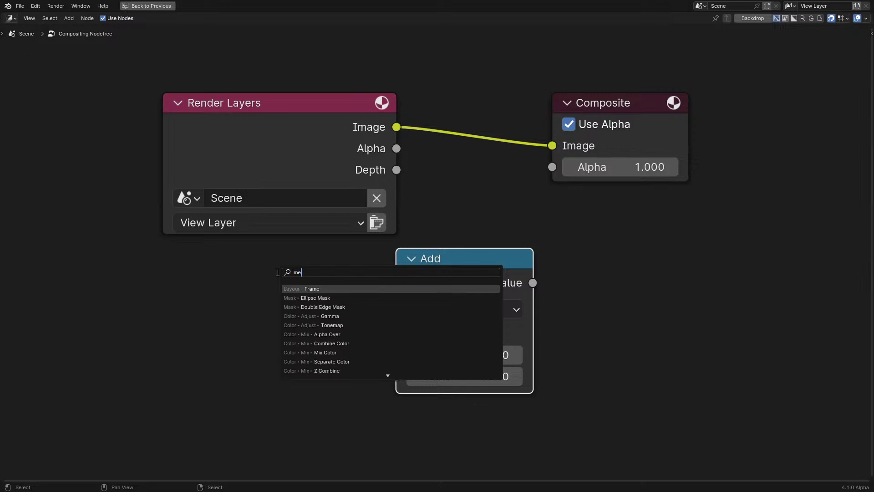
pyautogui.press('BackSpace')
pyautogui.press('BackSpace')
pyautogui.write('vector')
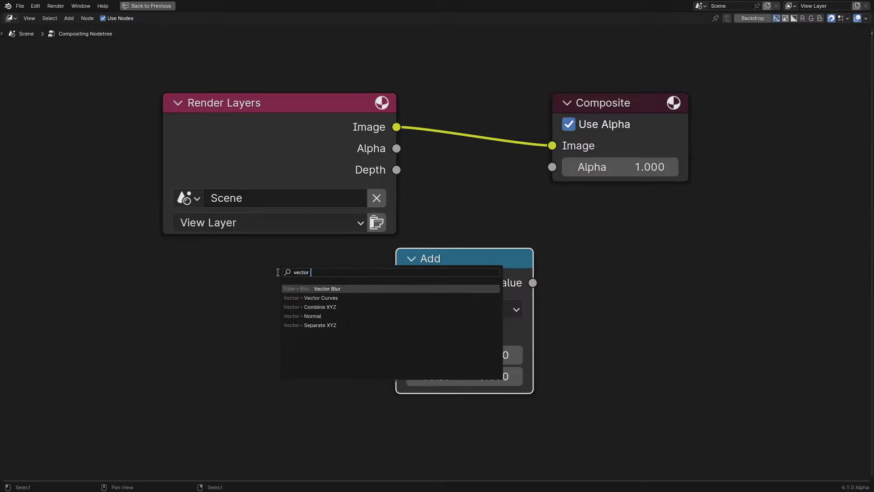
pyautogui.write(' m')
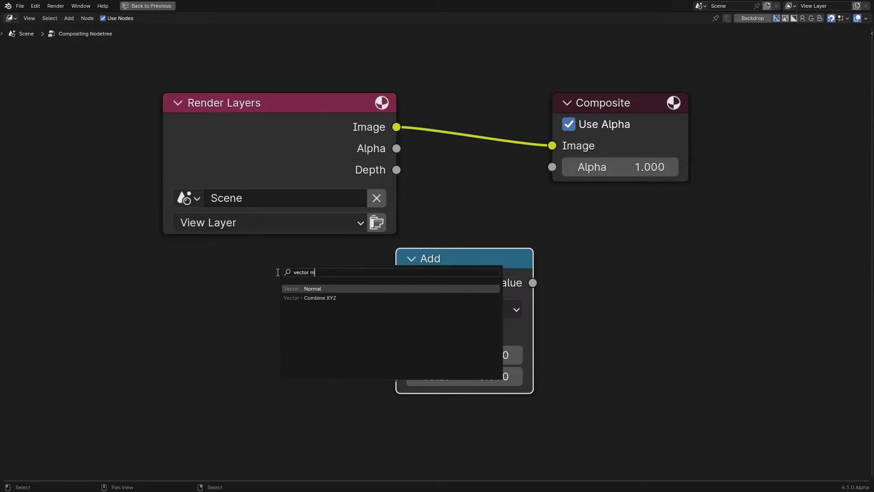
pyautogui.rightClick(289, 286)
# Step: Add a Separate XYZ node below the Render Layers node, beside the Math node
pyautogui.hotkey('shift', 'a')
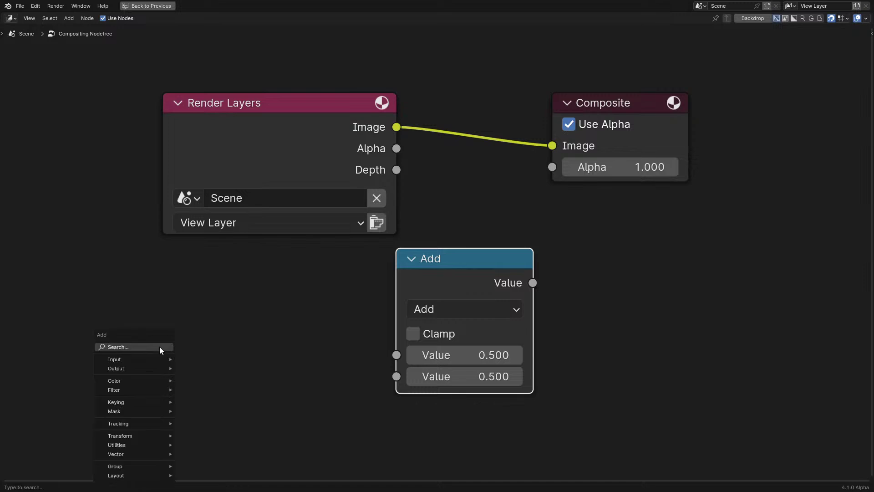
pyautogui.hotkey('shift', 'a')
pyautogui.write('sepa')
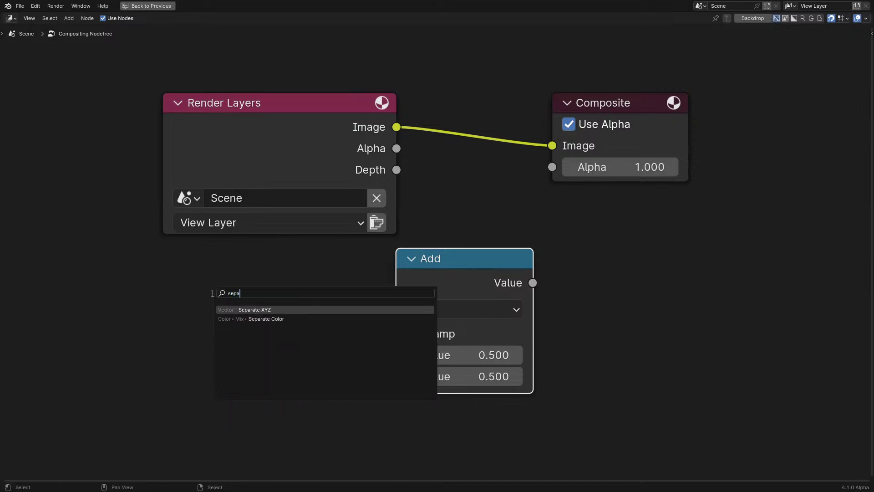
pyautogui.press('Return')
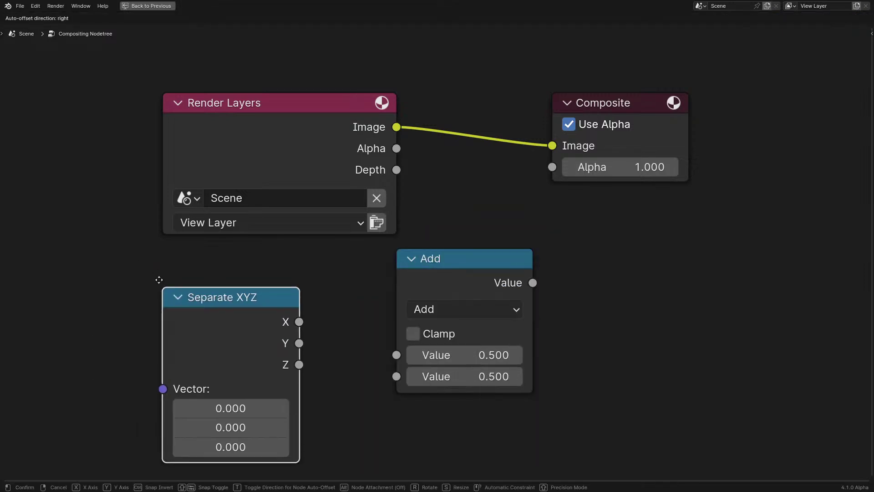
pyautogui.click(157, 295)
pyautogui.scroll(-2, 185, 293)
pyautogui.scroll(2, 255, 306)
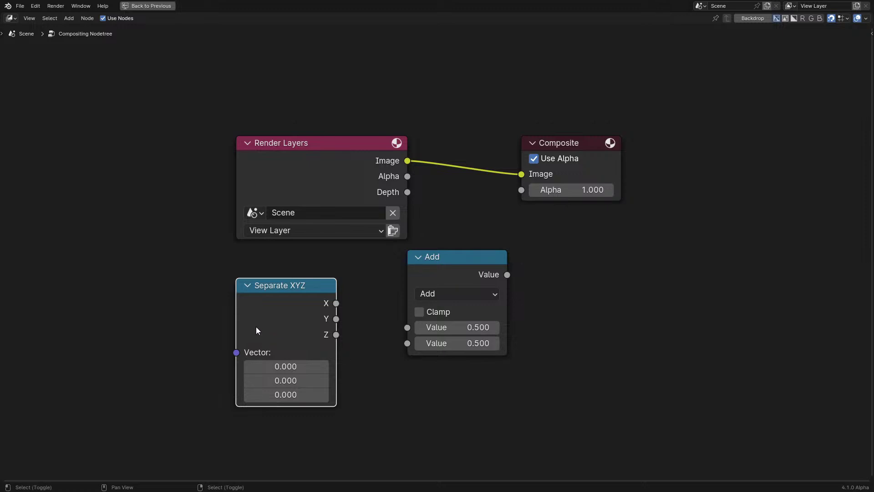
# Step: Look through the Transform and Vector node categories and add a Vector Curves node below the Composite node
pyautogui.hotkey('shift', 'a')
pyautogui.moveTo(237, 424)
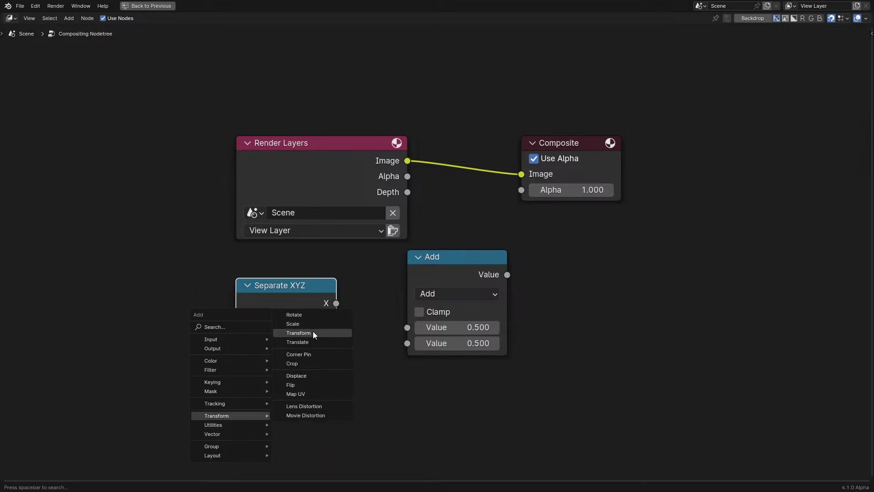
pyautogui.moveTo(266, 432)
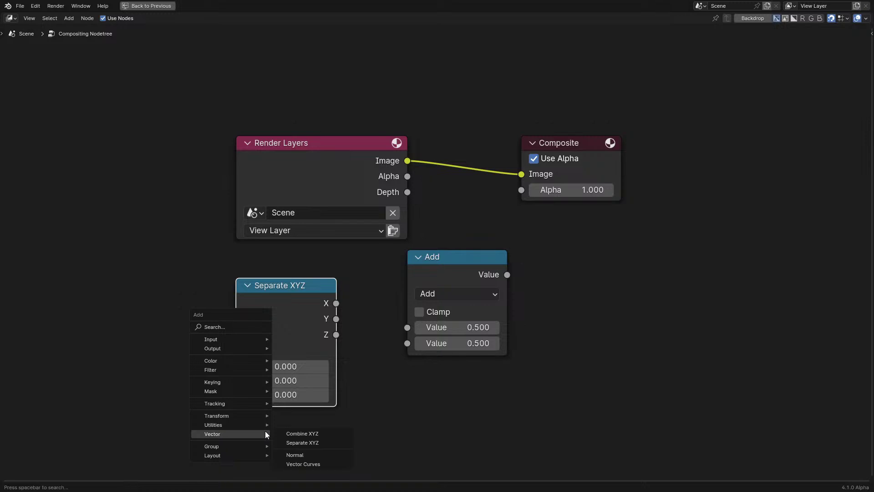
pyautogui.click(321, 464)
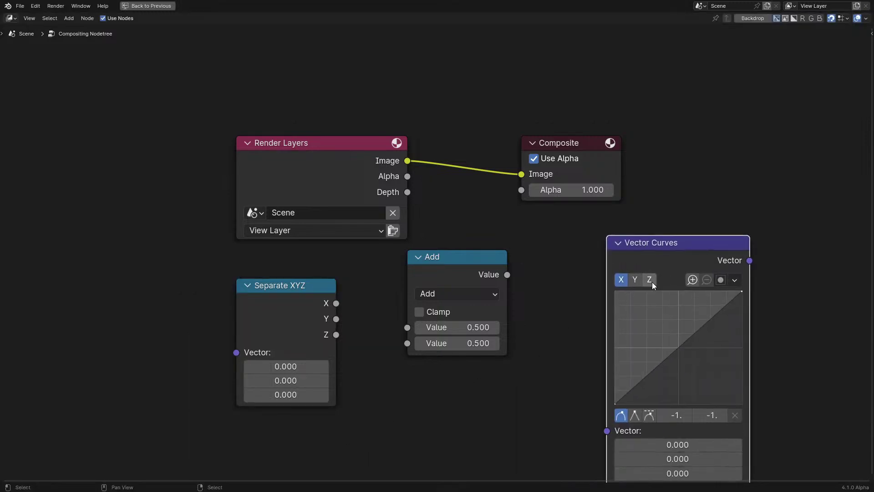
pyautogui.click(652, 282)
pyautogui.moveTo(652, 282); pyautogui.dragTo(553, 231, button='middle')
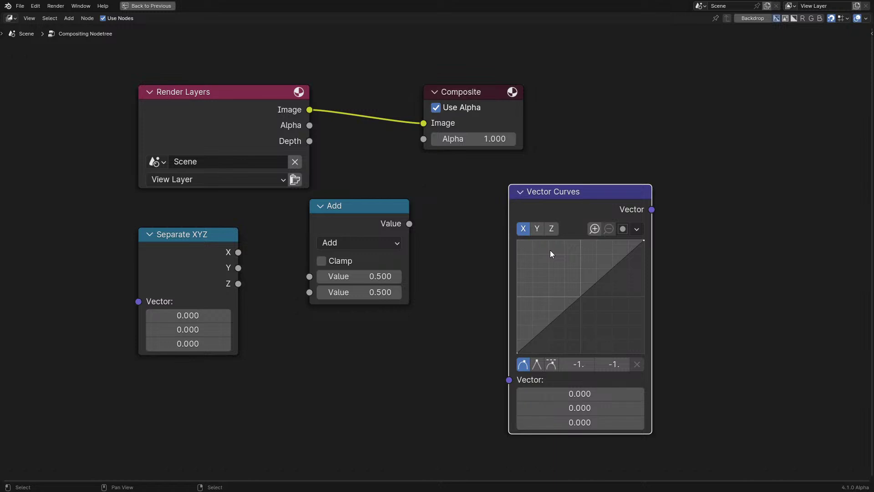
# Step: Add an RGB Curves node below the Math node
pyautogui.hotkey('shift', 'a')
pyautogui.moveTo(428, 315)
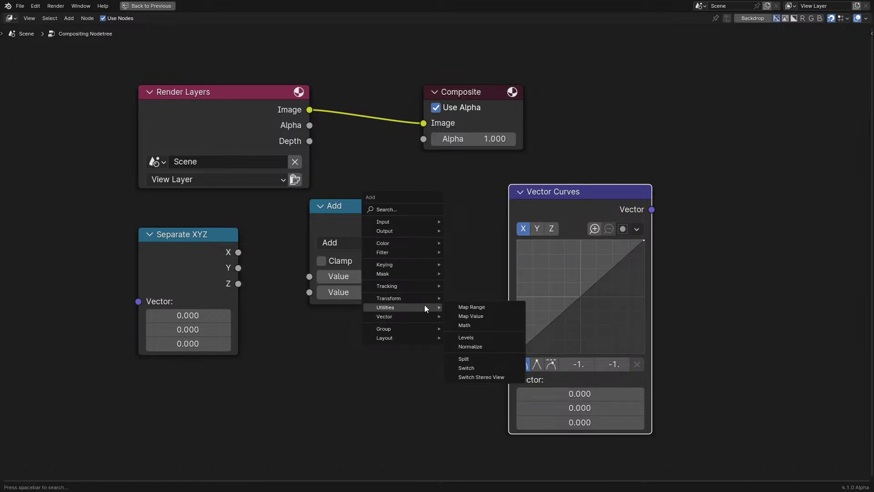
pyautogui.click(411, 209)
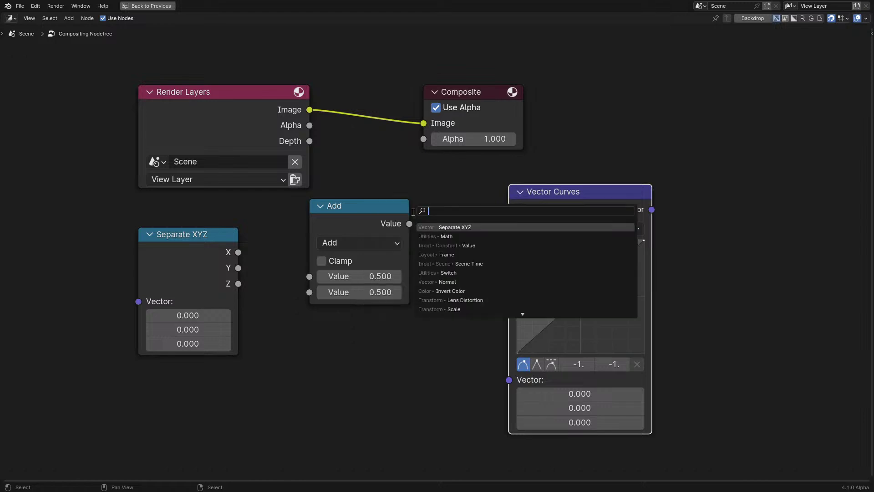
pyautogui.write('rgb c')
pyautogui.press('Return')
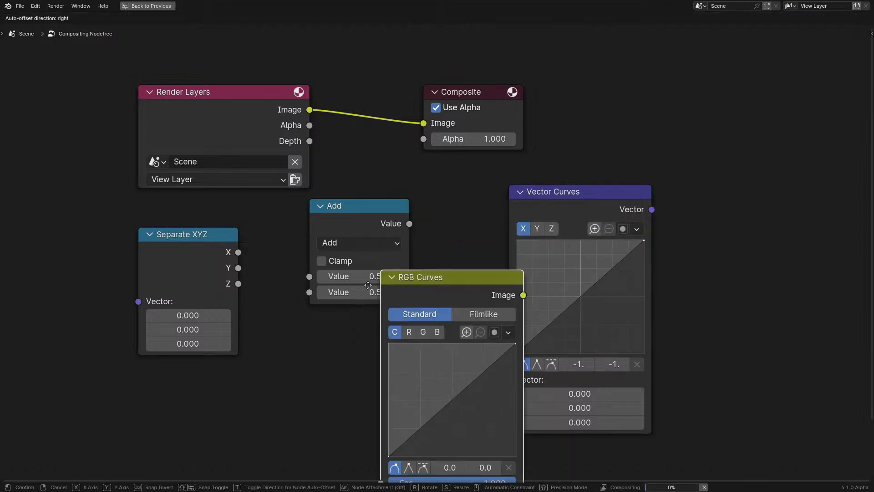
pyautogui.click(249, 360)
pyautogui.scroll(-4, 314, 348)
pyautogui.moveTo(338, 333); pyautogui.dragTo(330, 310, button='middle')
pyautogui.scroll(1, 331, 311)
pyautogui.moveTo(331, 311); pyautogui.dragTo(376, 295)
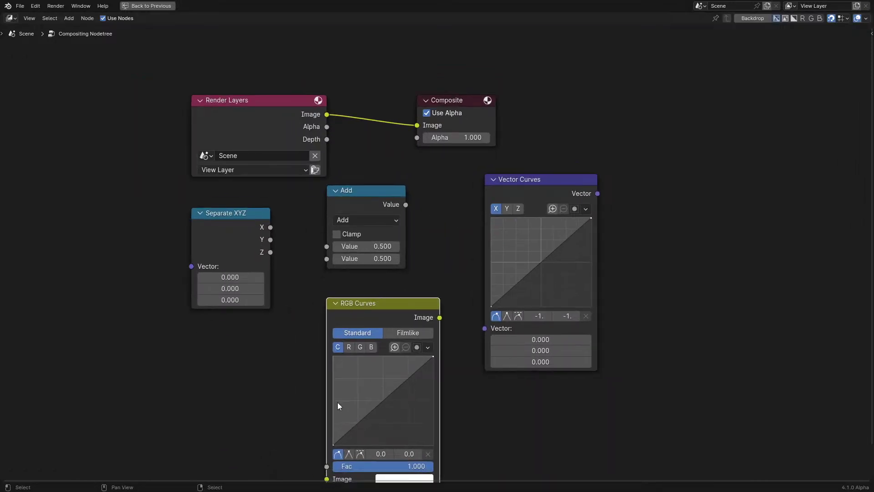
# Step: Delete the RGB Curves and Vector Curves nodes
pyautogui.moveTo(267, 365); pyautogui.dragTo(675, 291)
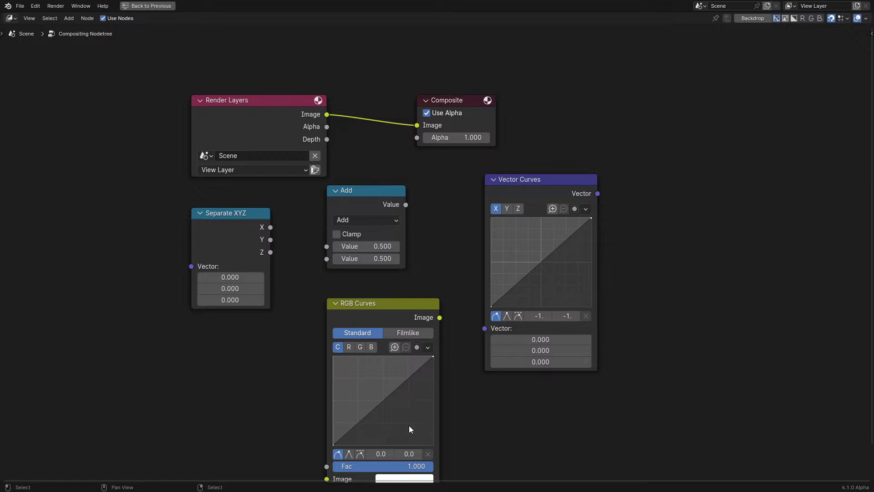
pyautogui.moveTo(302, 431); pyautogui.dragTo(593, 324)
pyautogui.press('x')
# Step: Insert a Map UV node into the Image link between Render Layers and Composite
pyautogui.hotkey('shift', 'a')
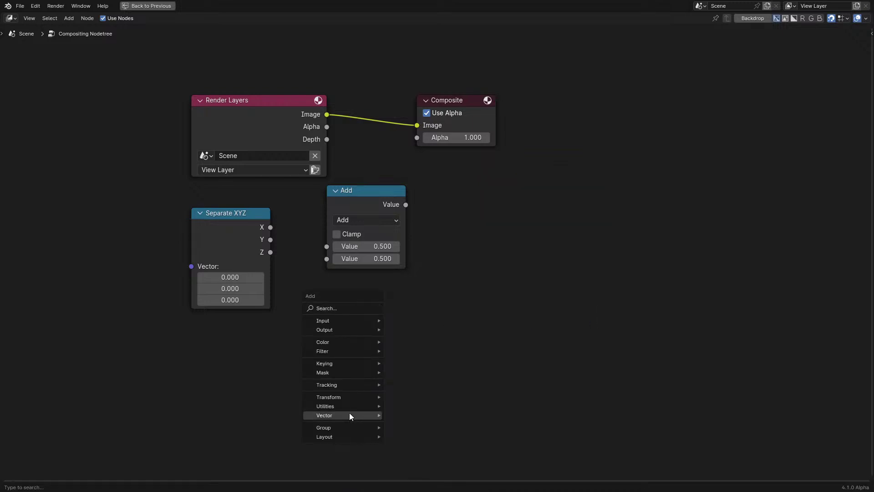
pyautogui.moveTo(344, 409)
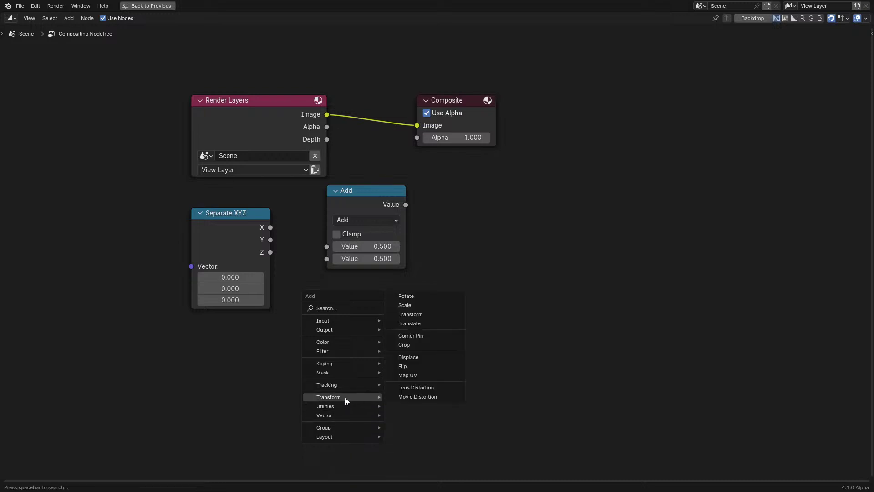
pyautogui.click(426, 375)
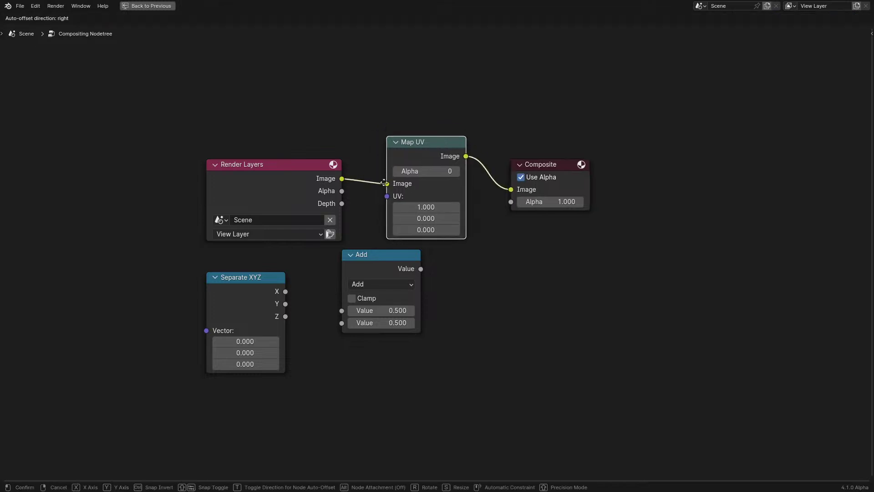
pyautogui.click(384, 182)
# Step: Move the Separate XYZ and Math nodes well below the image chain and align Render Layers with the top of Map UV
pyautogui.moveTo(208, 252); pyautogui.dragTo(450, 381)
pyautogui.press('g')
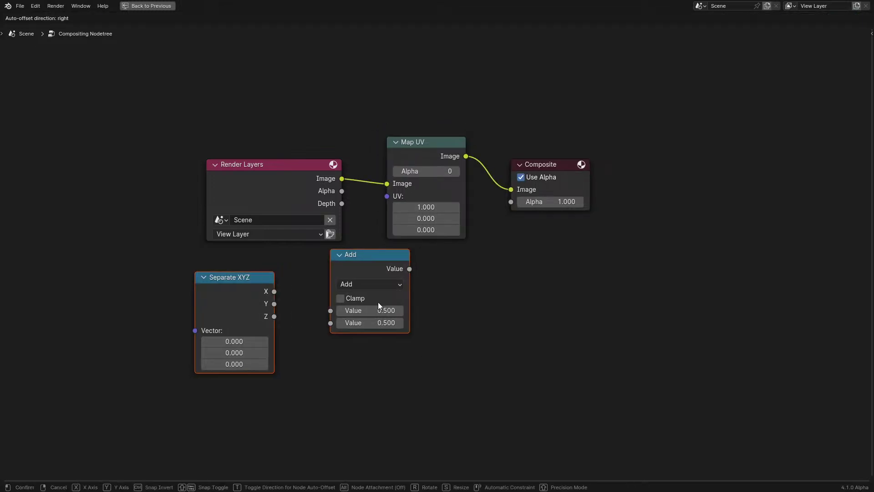
pyautogui.click(491, 392)
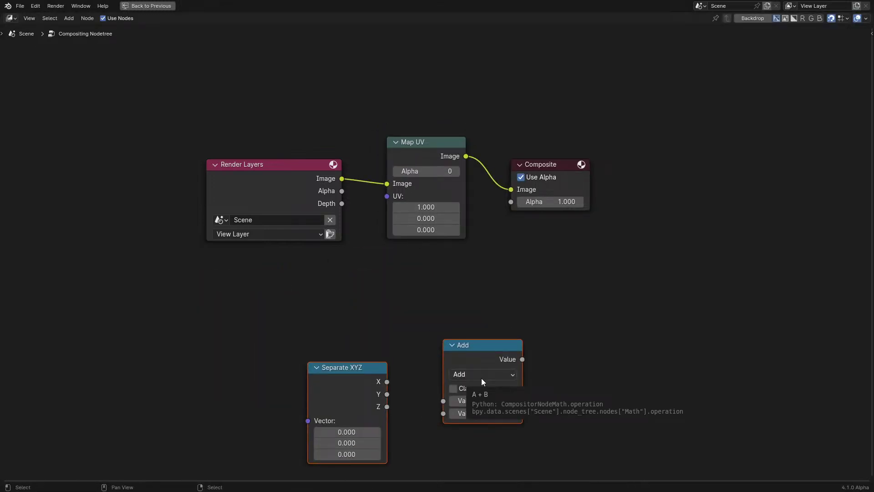
pyautogui.moveTo(270, 183); pyautogui.dragTo(215, 189)
pyautogui.rightClick(215, 190)
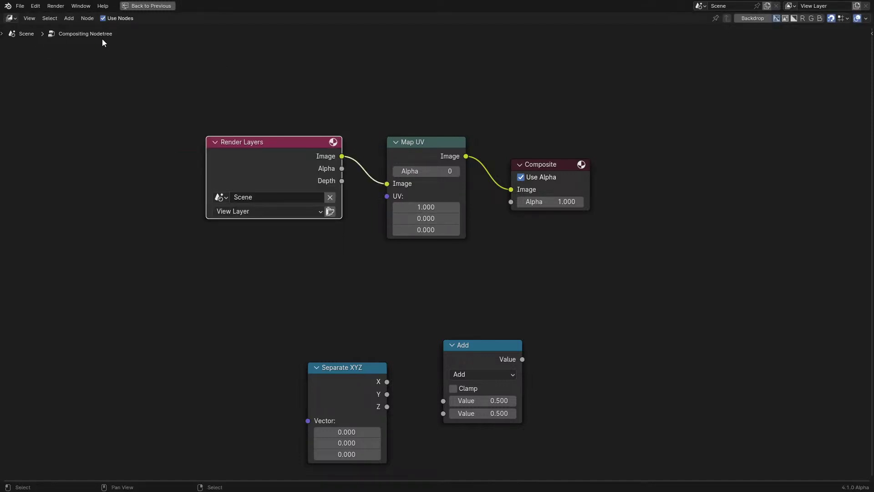
# Step: Connect the Render Layers Image output directly to Composite's Image input and delete the Map UV, Separate XYZ and Math nodes
pyautogui.moveTo(137, 195); pyautogui.dragTo(244, 169)
pyautogui.moveTo(341, 156); pyautogui.dragTo(511, 189)
pyautogui.click(436, 156)
pyautogui.scroll(-1, 424, 173)
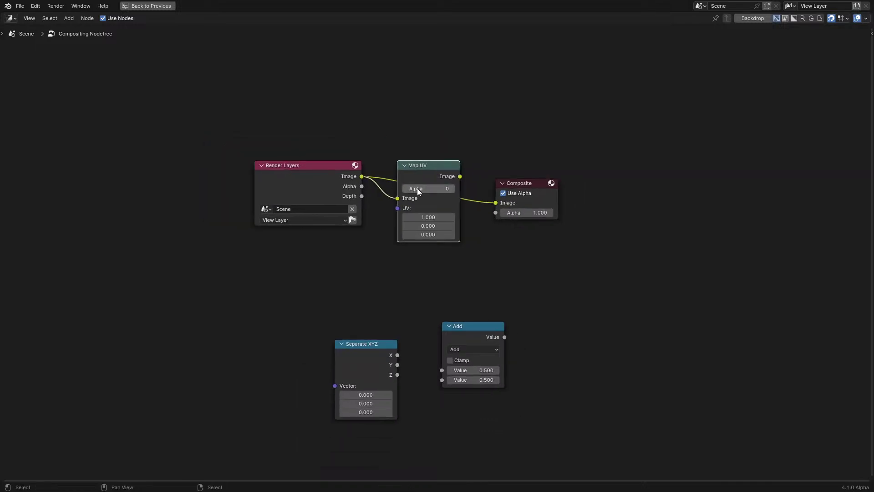
pyautogui.press('x')
pyautogui.moveTo(271, 283); pyautogui.dragTo(509, 370)
pyautogui.press('x')
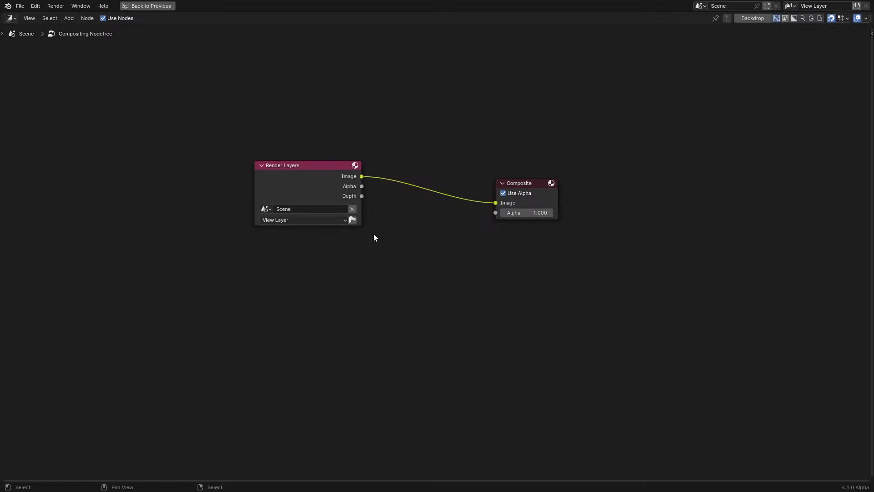
# Step: Look through the compositor's node categories and move the Render Layers node closer to the Composite node
pyautogui.scroll(3, 378, 241)
pyautogui.hotkey('shift', 'a')
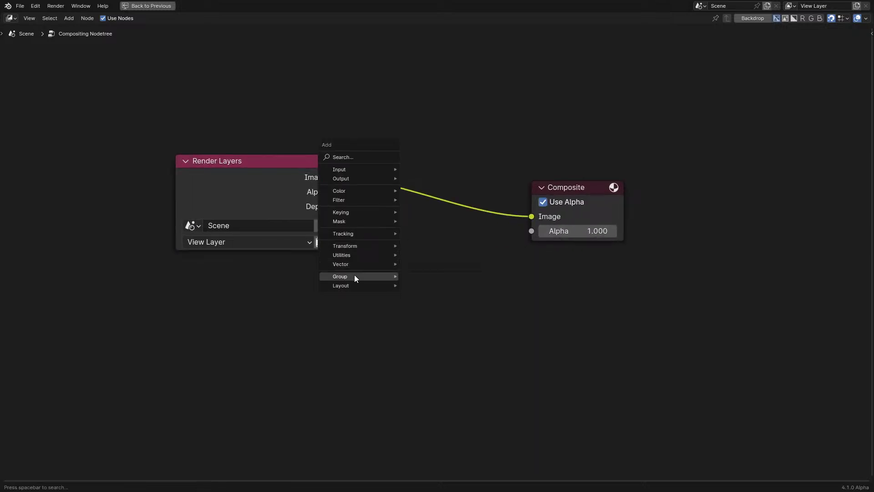
pyautogui.moveTo(337, 233)
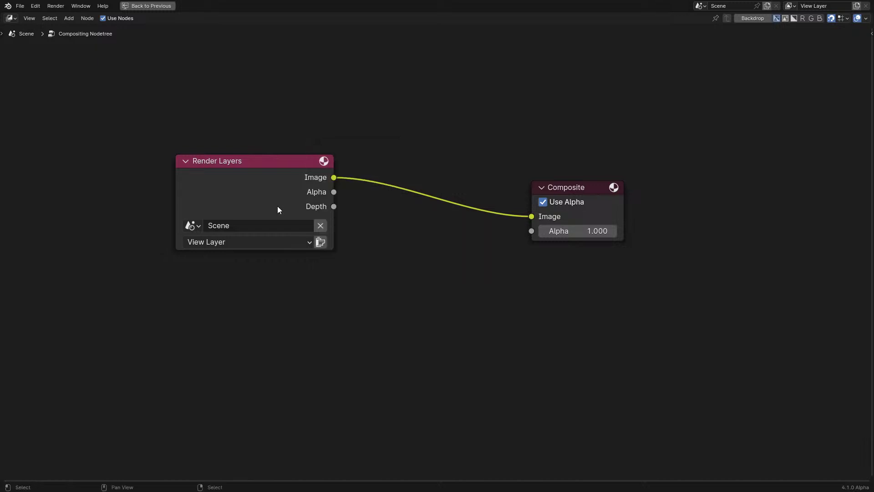
pyautogui.moveTo(230, 192); pyautogui.dragTo(352, 218)
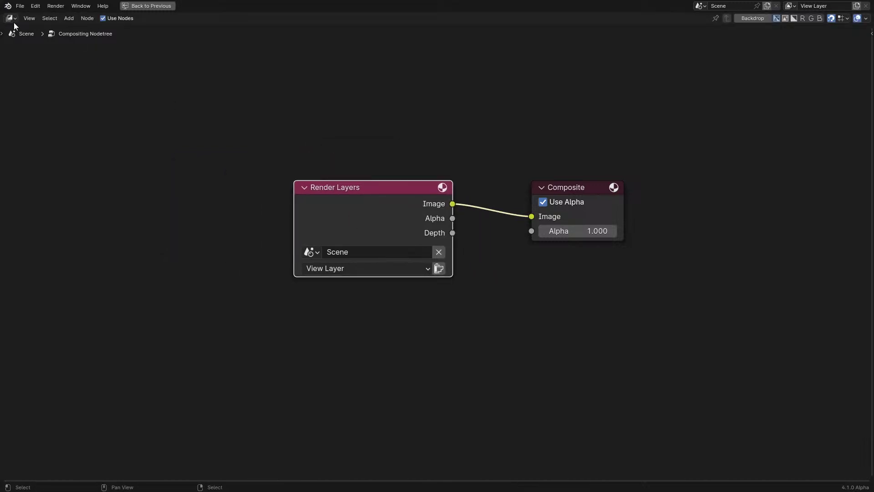
# Step: Switch the maximized compositor to the Shader Editor and restore the multi-editor layout
pyautogui.click(11, 18)
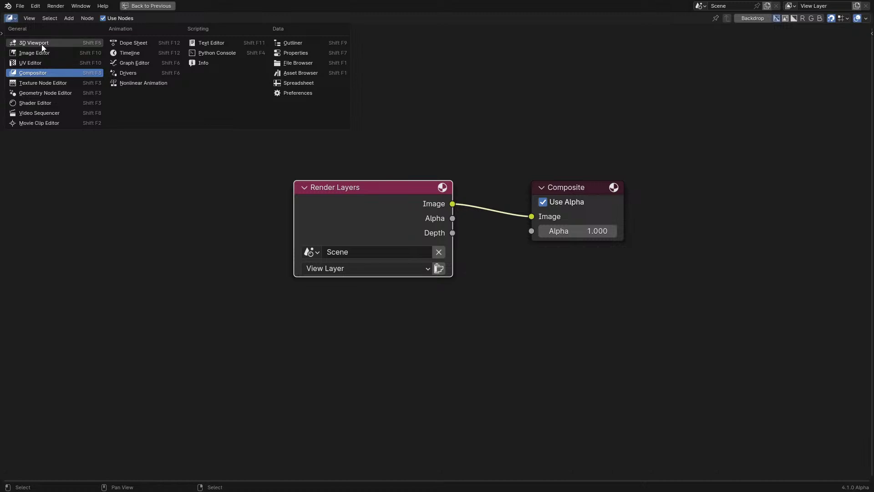
pyautogui.click(44, 102)
pyautogui.scroll(-3, 64, 93)
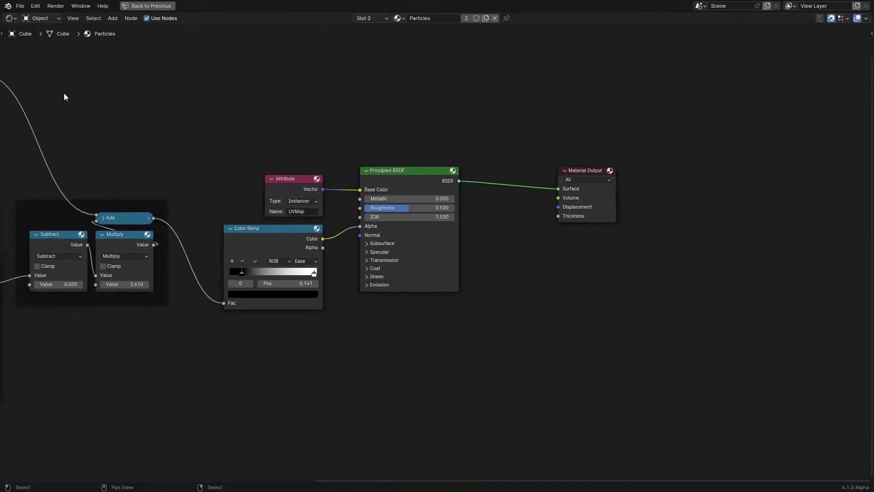
pyautogui.hotkey('ctrl', 'space')
# Step: Play the disintegration animation from frame 0 and move the Material Output node closer to the Principled BSDF
pyautogui.click(163, 449)
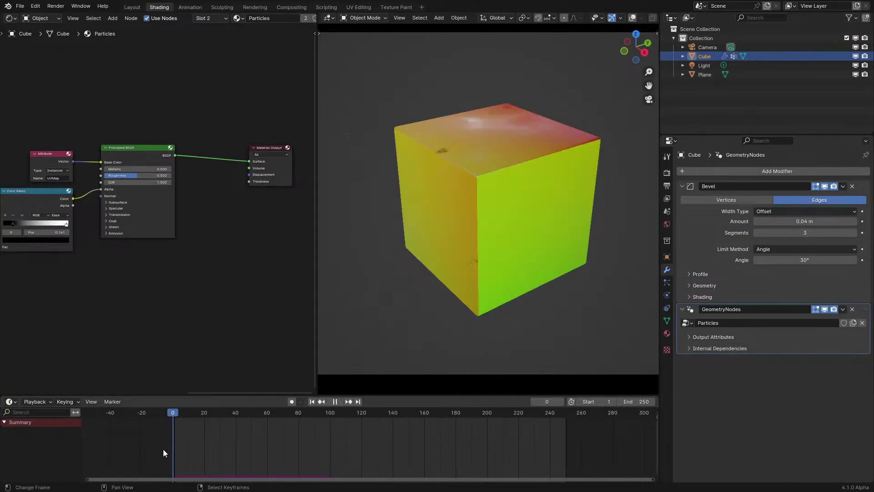
pyautogui.press('space')
pyautogui.scroll(-1, 93, 302)
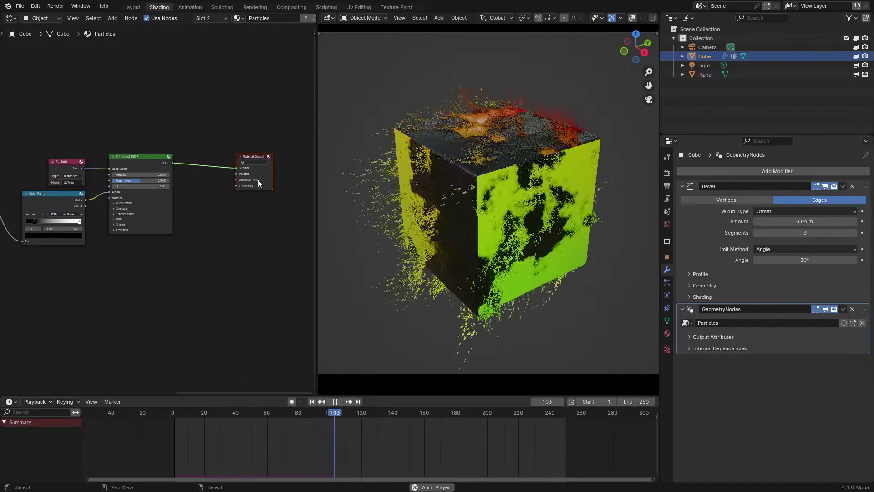
pyautogui.moveTo(257, 178); pyautogui.dragTo(215, 173)
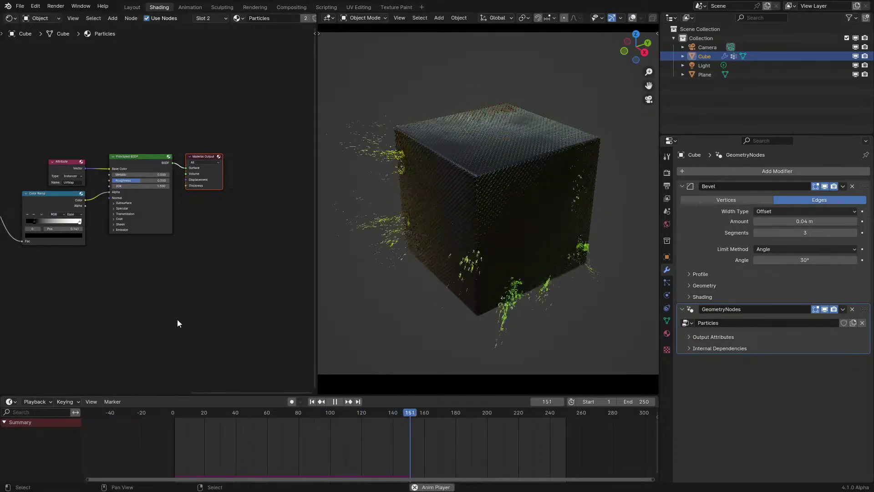
# Step: Replay the disintegration animation from the start up to frame 89 and move the Attribute and Color Ramp nodes closer to the Principled BSDF
pyautogui.hotkey('shift', 'Left')
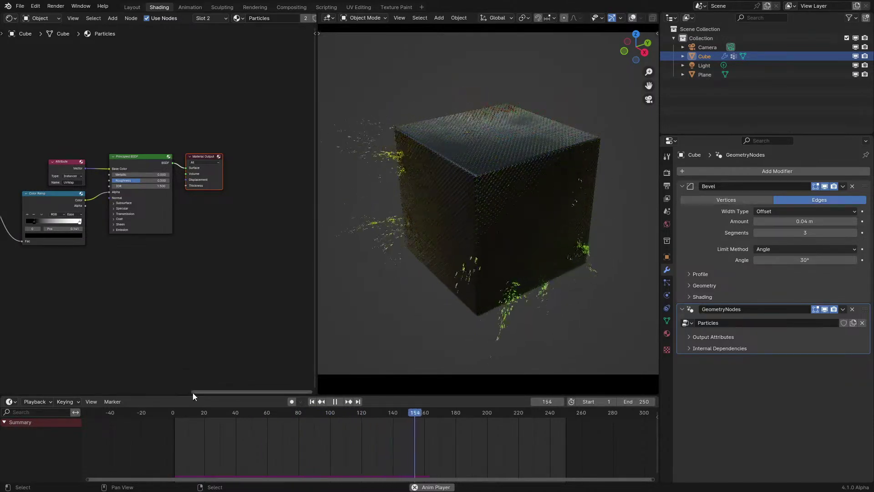
pyautogui.hotkey('shift', 'Left')
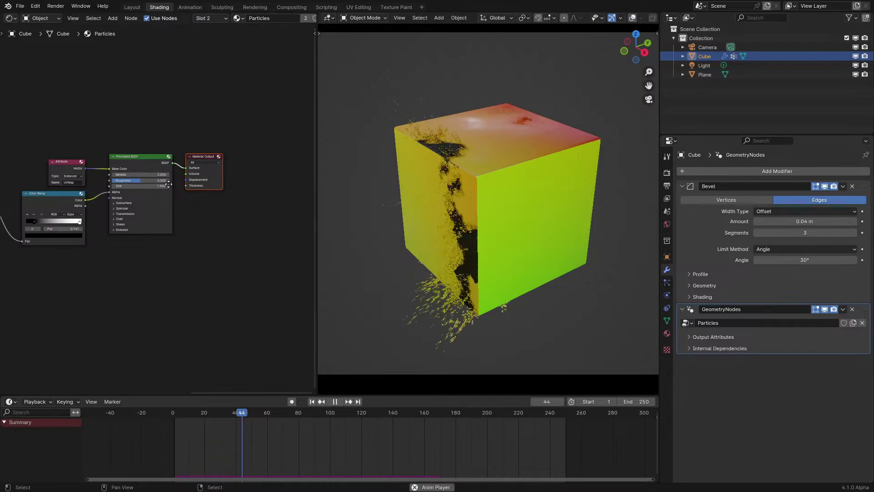
pyautogui.scroll(3, 161, 192)
pyautogui.moveTo(118, 174); pyautogui.dragTo(128, 164)
pyautogui.moveTo(114, 214); pyautogui.dragTo(124, 206)
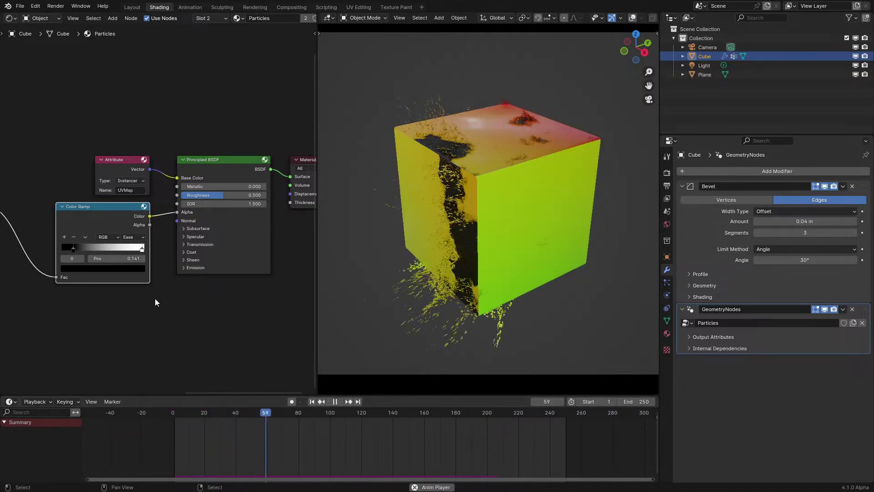
pyautogui.press('space')
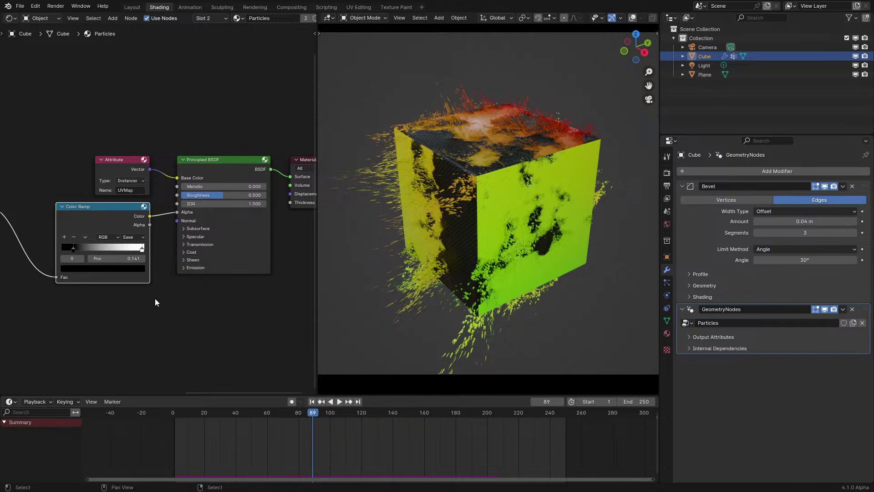
# Step: Shift the Attribute and Color Ramp nodes together toward the Principled BSDF, and move the Principled BSDF slightly toward them
pyautogui.moveTo(31, 121); pyautogui.dragTo(150, 282)
pyautogui.moveTo(92, 271); pyautogui.dragTo(99, 271)
pyautogui.moveTo(221, 160); pyautogui.dragTo(217, 160)
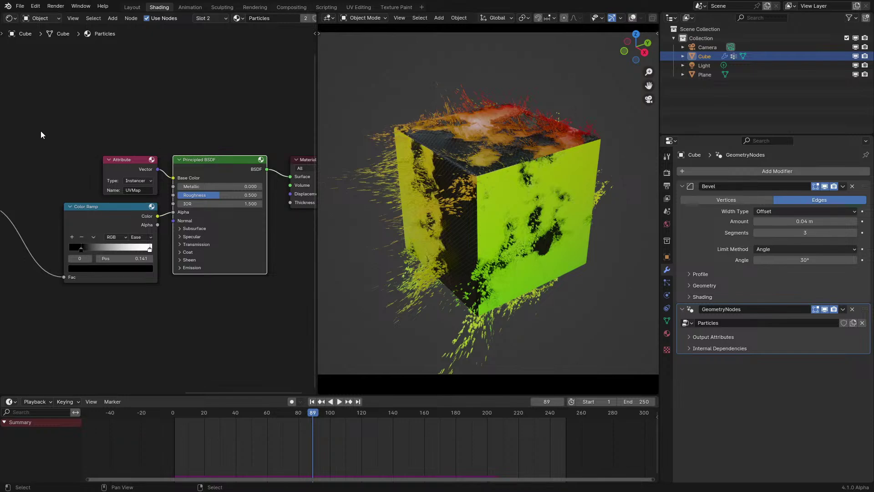
# Step: Select the Attribute and Color Ramp nodes and replay the cube's disintegration animation repeatedly from the beginning of the timeline
pyautogui.moveTo(41, 134); pyautogui.dragTo(173, 282)
pyautogui.hotkey('shift', 'Left')
pyautogui.press('space')
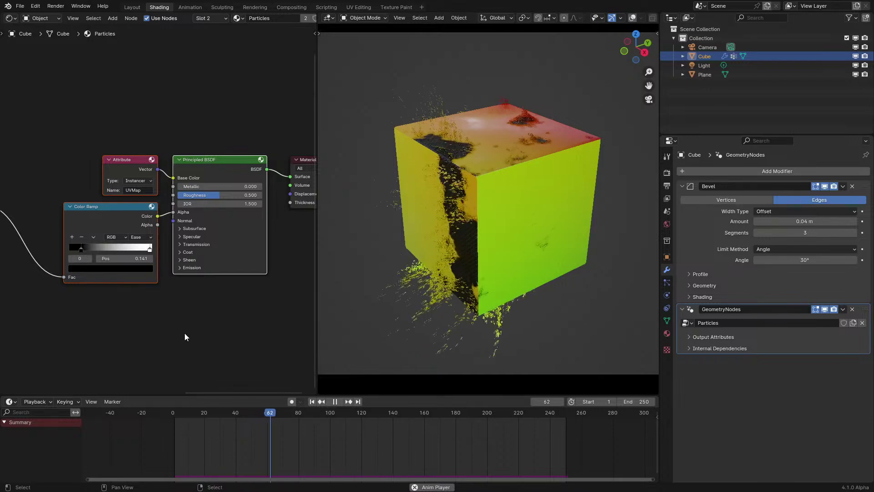
pyautogui.click(149, 416)
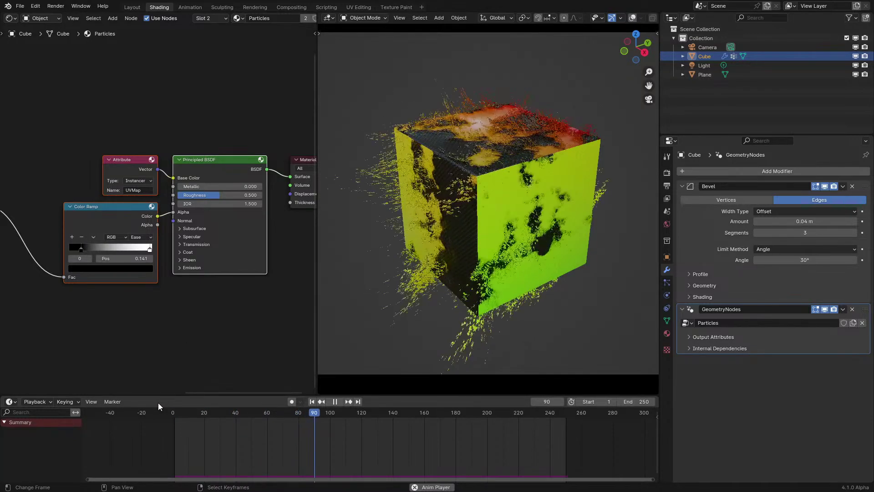
pyautogui.click(167, 430)
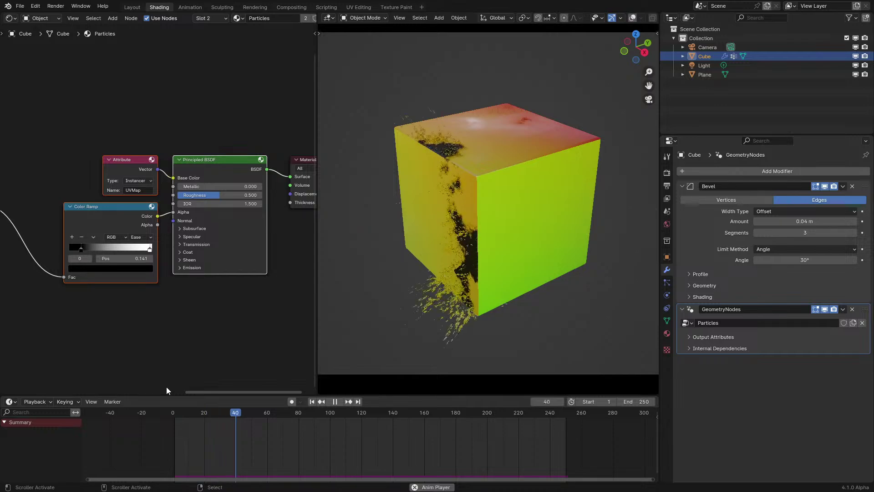